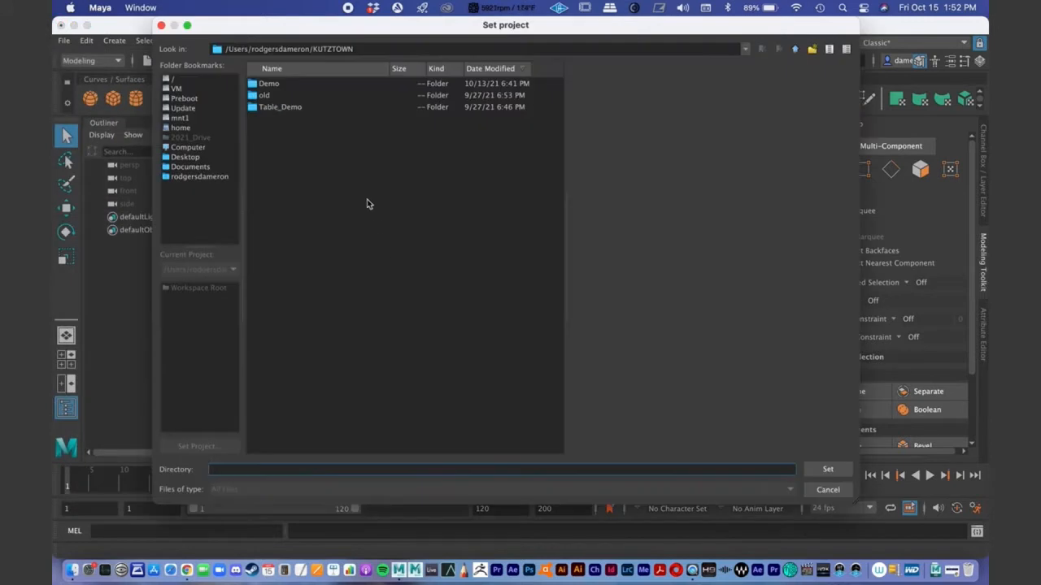
Step: Create a folder named UV_Test_1 on the Desktop and set it as the project with a default workspace
{"action": "left_click", "coordinate": [187, 157]}
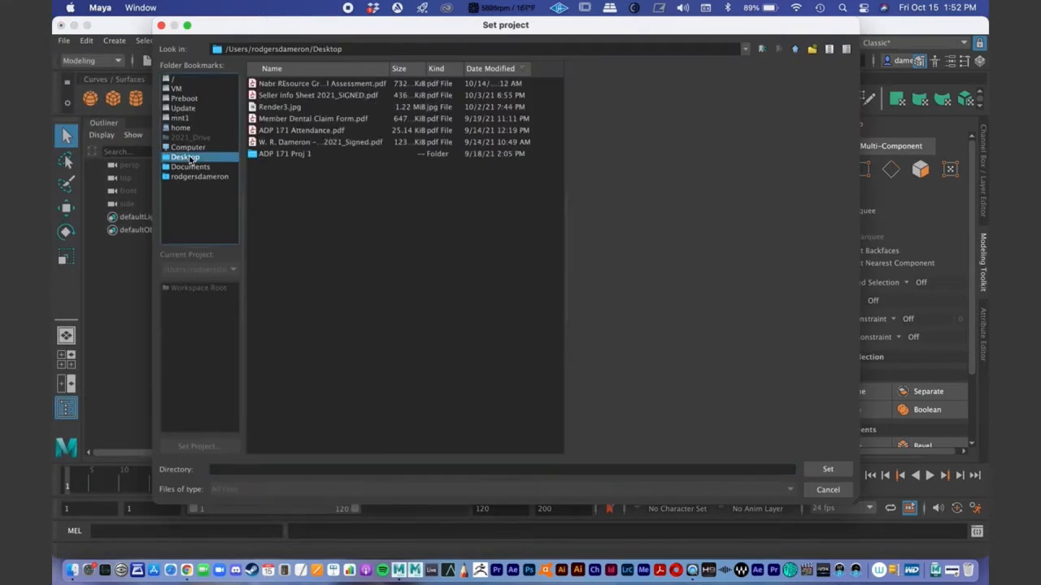
{"action": "left_click", "coordinate": [249, 469]}
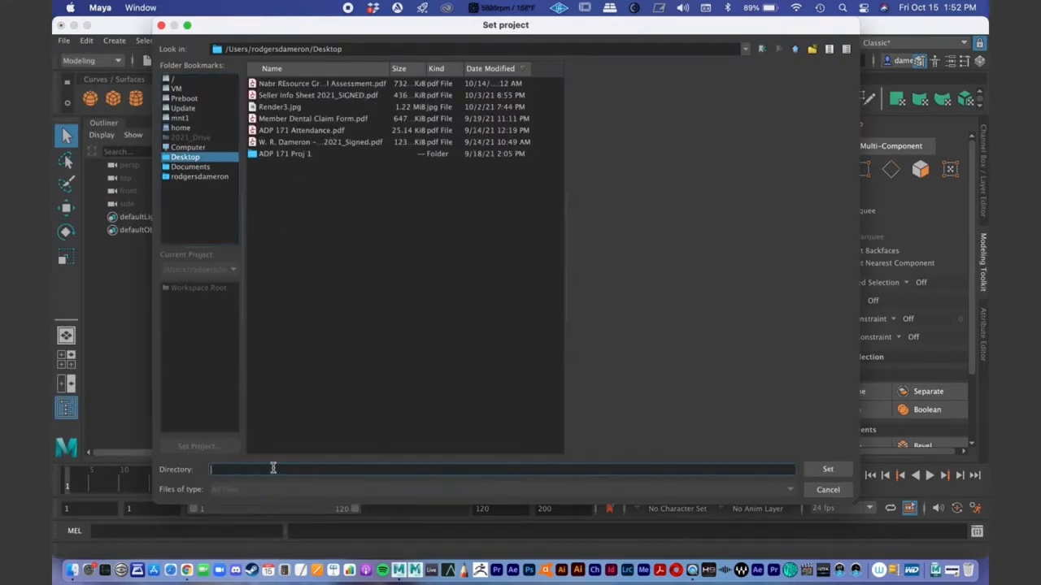
{"action": "left_click", "coordinate": [811, 49]}
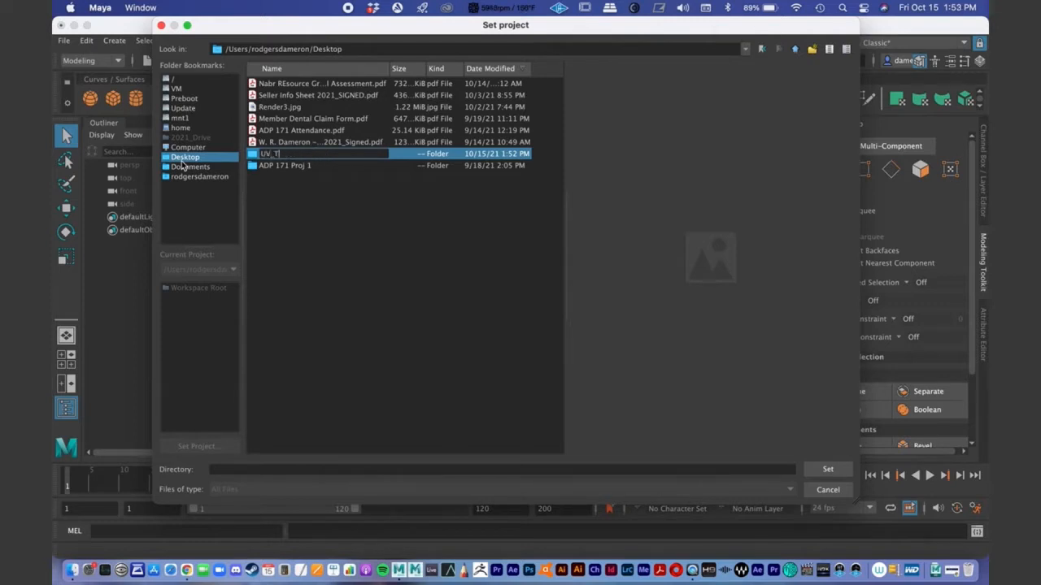
{"action": "key", "text": "Return"}
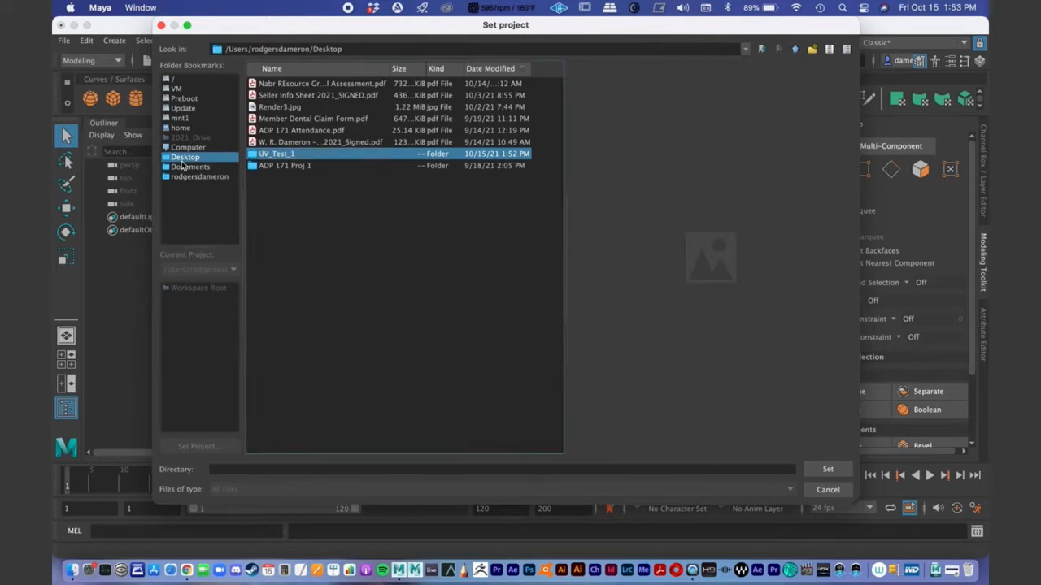
{"action": "left_click", "coordinate": [836, 471]}
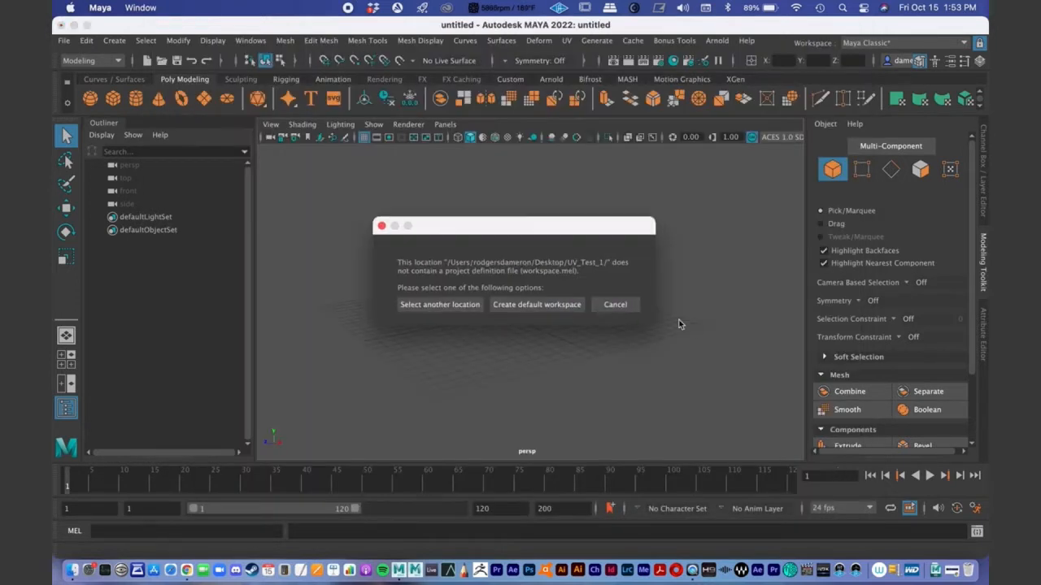
{"action": "left_click", "coordinate": [526, 305]}
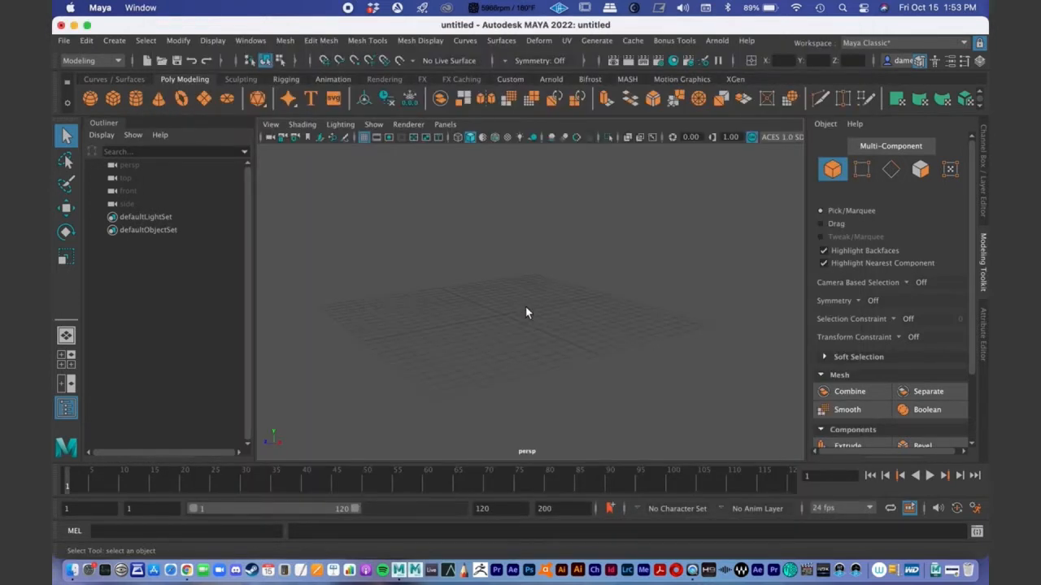
Step: Review the UV_Test_1 project's folder locations in the Project Window and accept the defaults
{"action": "left_click", "coordinate": [65, 42]}
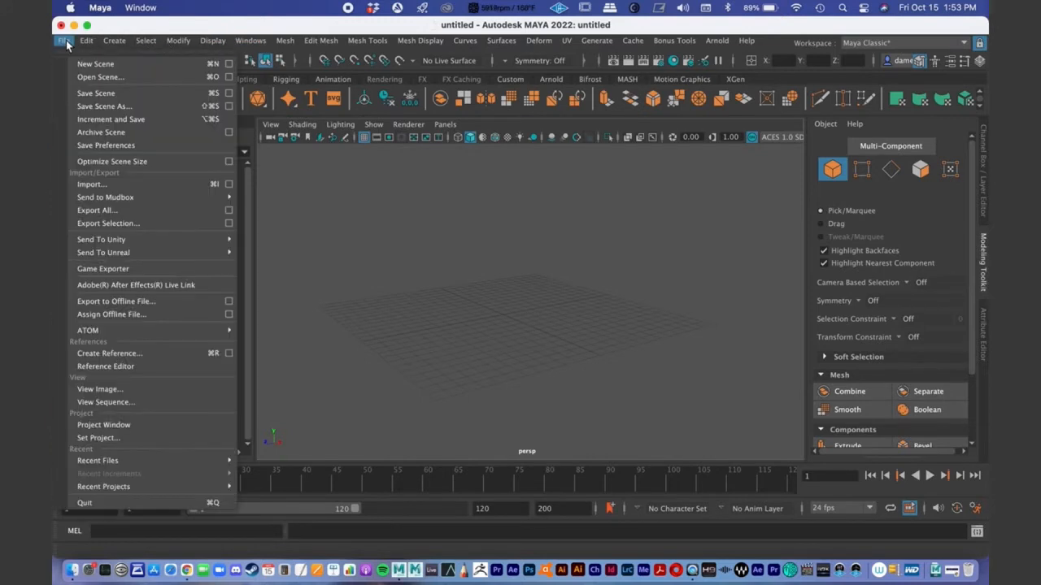
{"action": "left_click", "coordinate": [126, 424]}
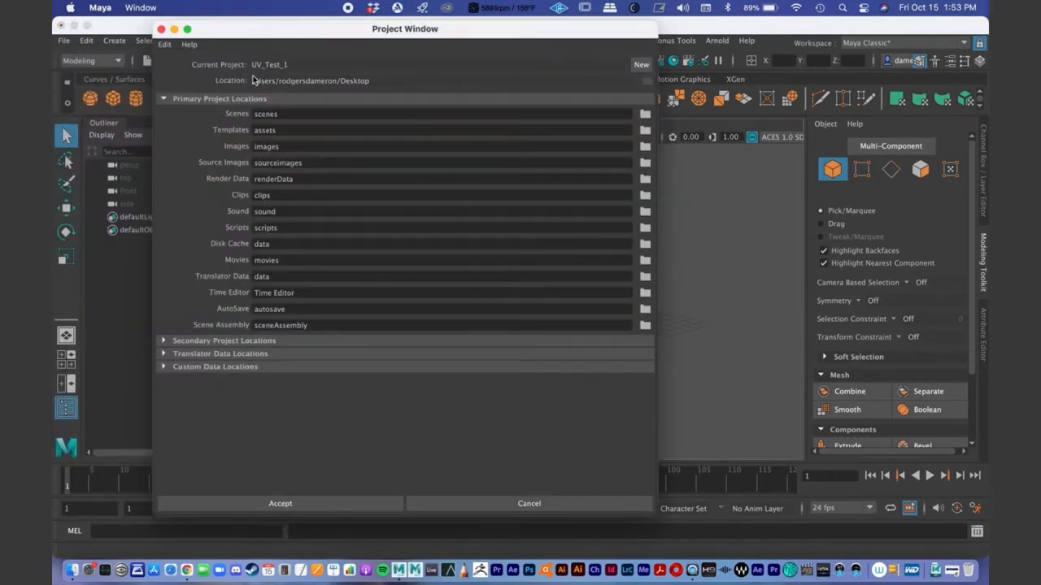
{"action": "left_click", "coordinate": [340, 498]}
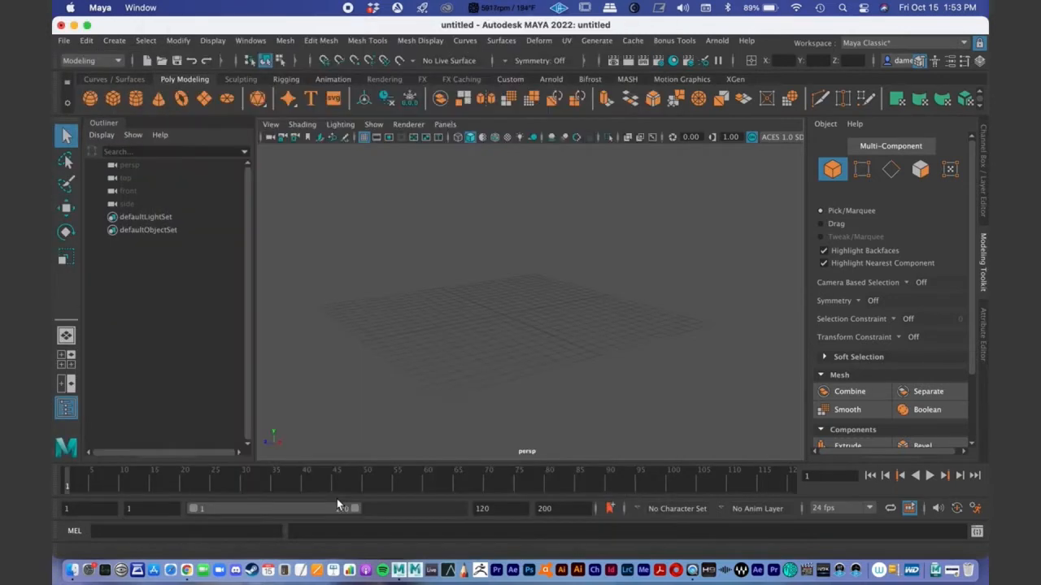
Step: Save the scene as UV_Demo_1 in the project's scenes folder
{"action": "left_click", "coordinate": [63, 42]}
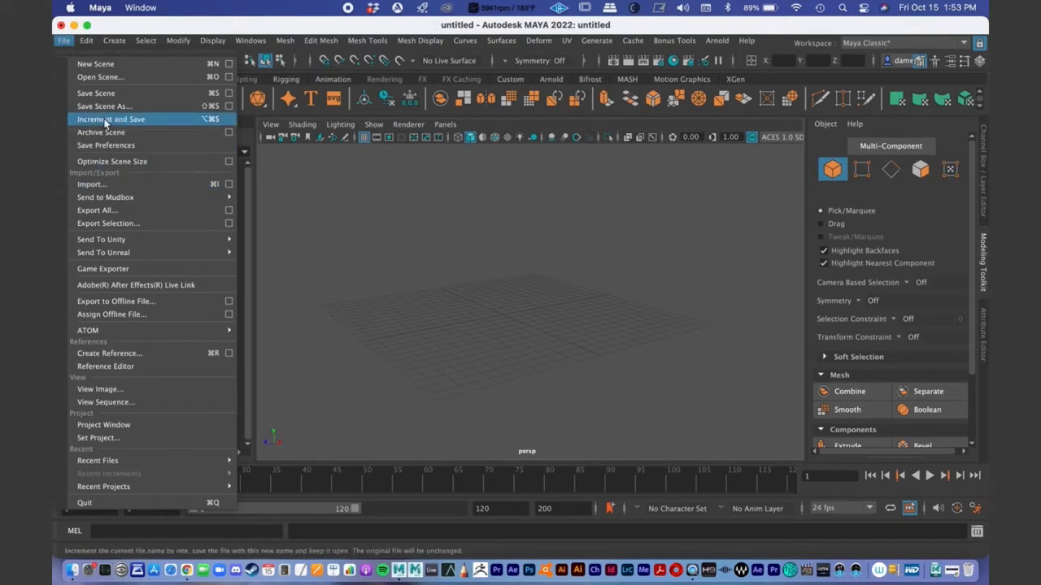
{"action": "left_click", "coordinate": [101, 106]}
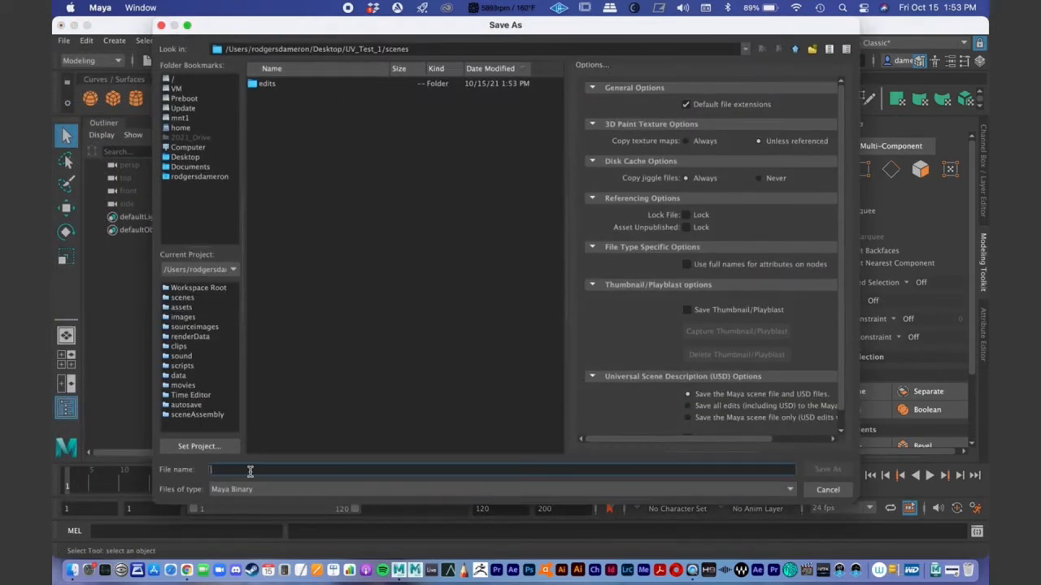
{"action": "type", "text": "UV_Demo_"}
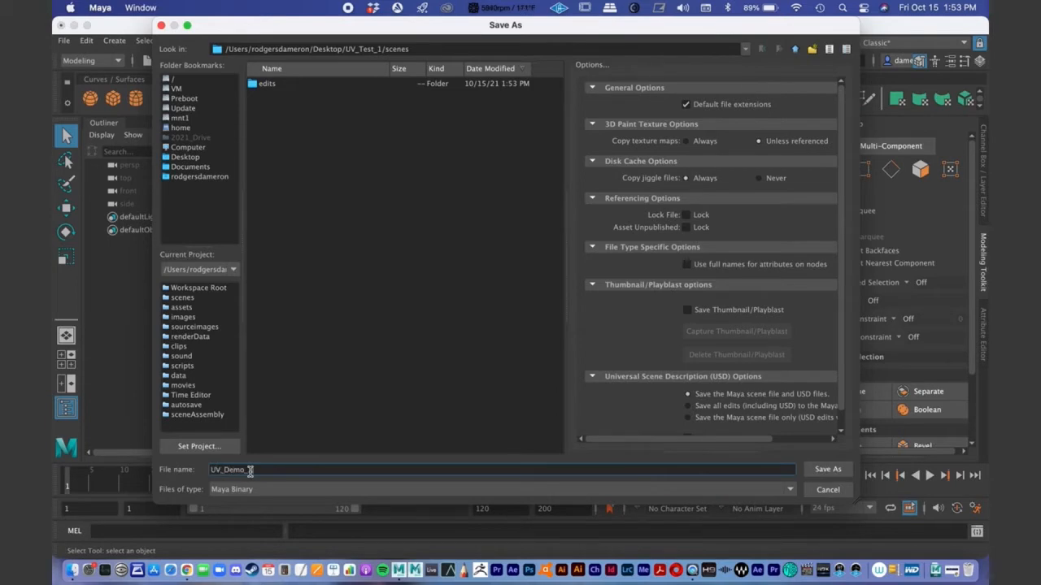
{"action": "key", "text": "Return"}
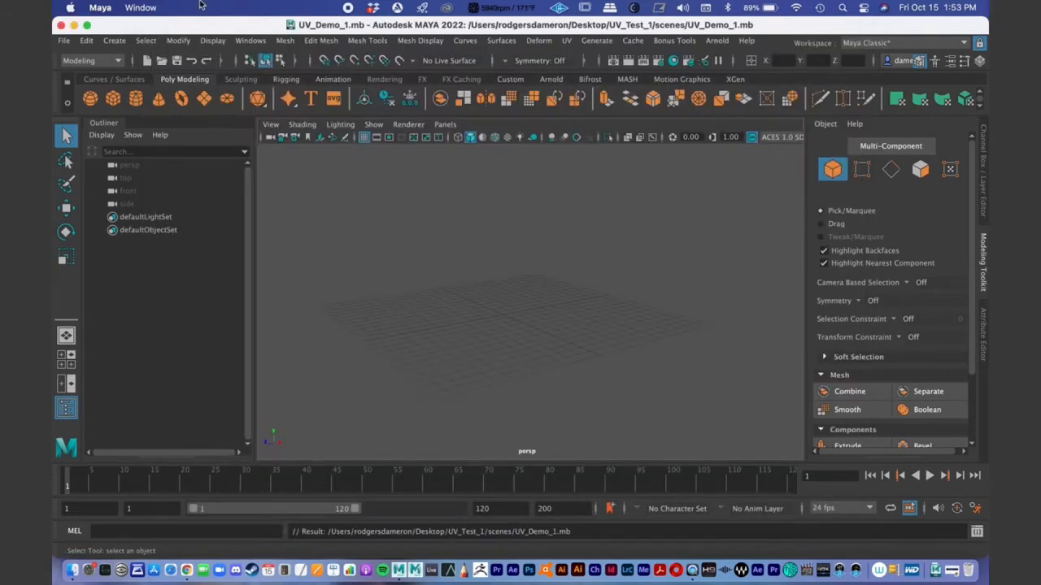
Step: Switch to the desktop, open the UV_Test_1 folder, and examine its subfolders, workspace.mel, and the contents of scenes and sourceimages
{"action": "left_click", "coordinate": [76, 25]}
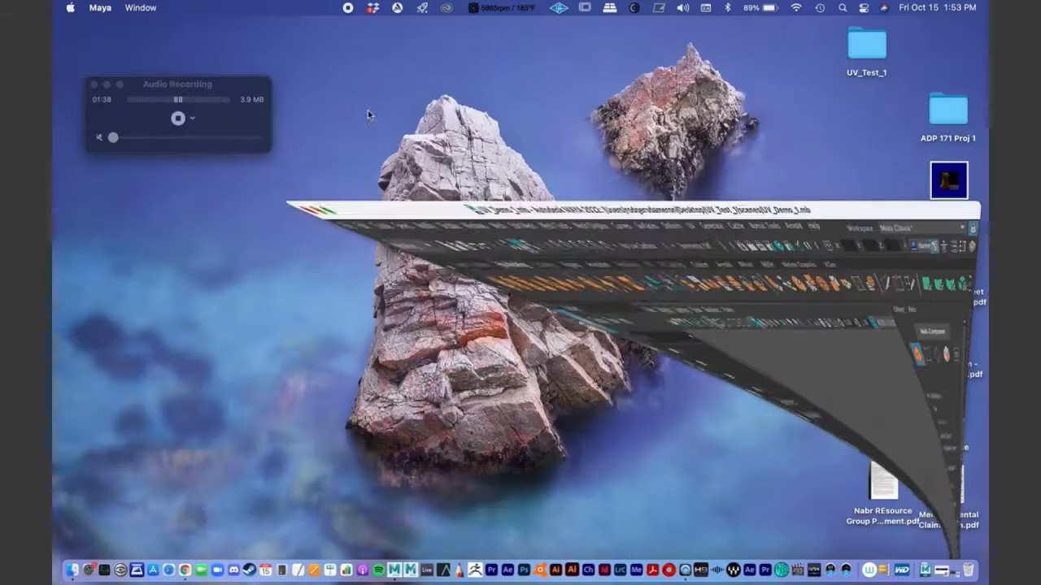
{"action": "left_click_drag", "start_coordinate": [858, 36], "coordinate": [830, 138]}
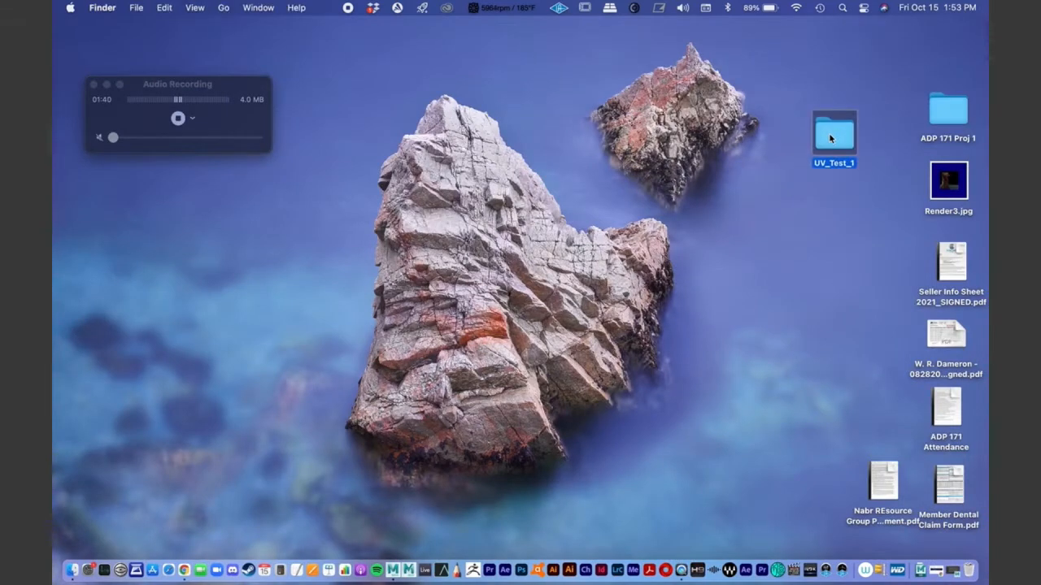
{"action": "double_click", "coordinate": [830, 138]}
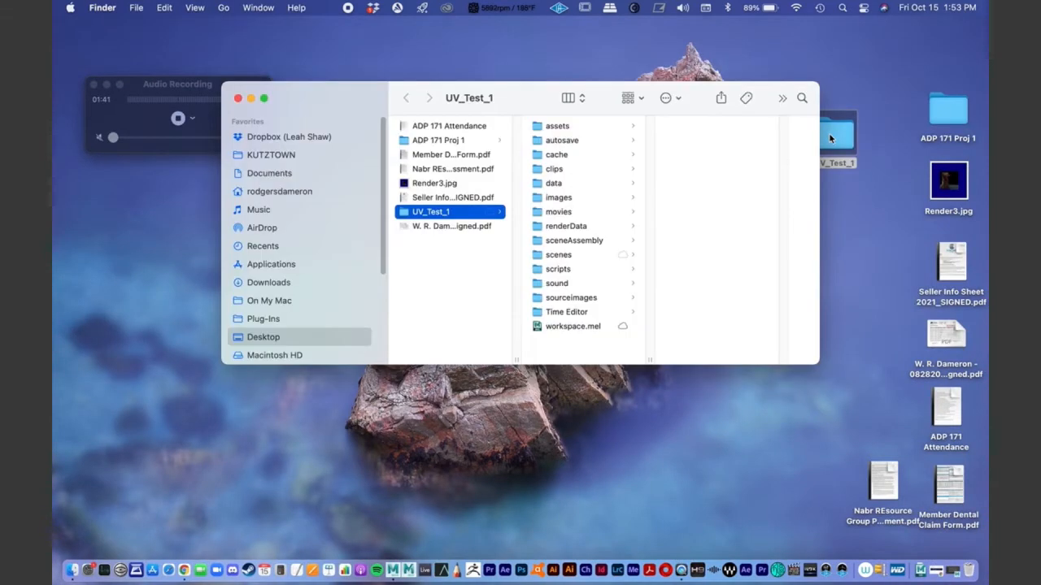
{"action": "left_click", "coordinate": [546, 129]}
{"action": "left_click", "coordinate": [567, 313], "text": "shift"}
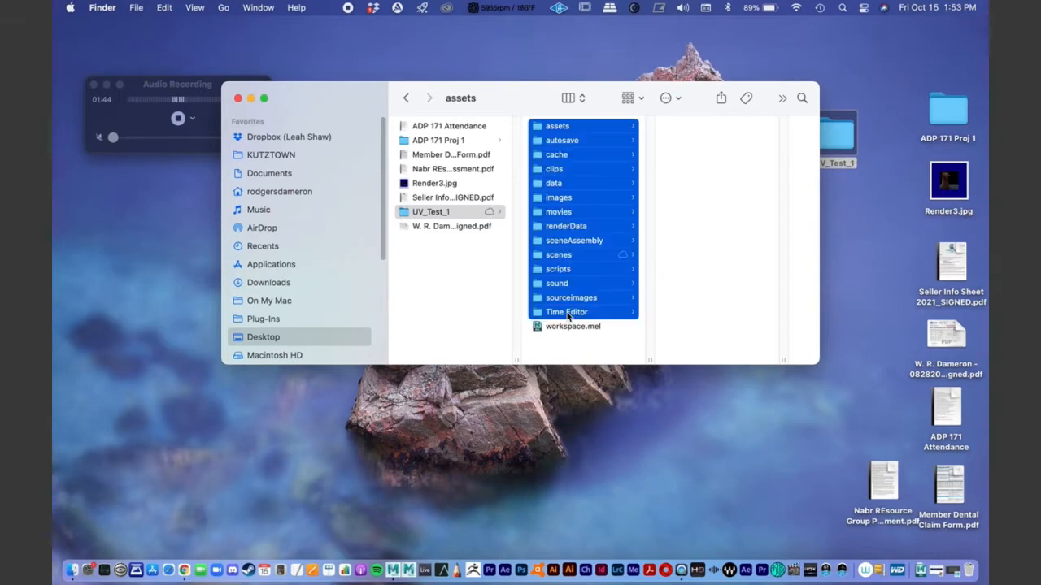
{"action": "left_click", "coordinate": [570, 327]}
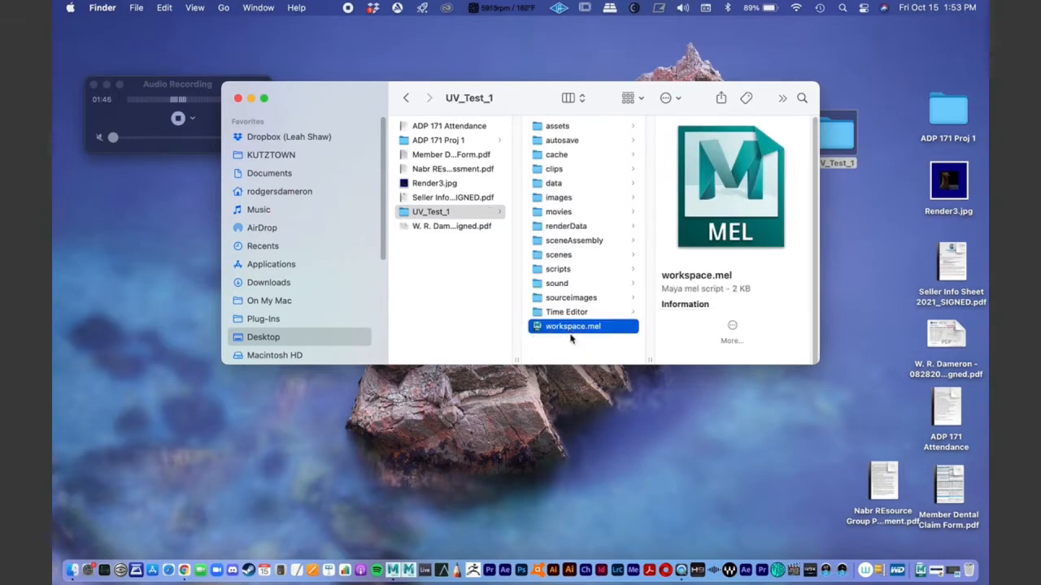
{"action": "left_click", "coordinate": [561, 257]}
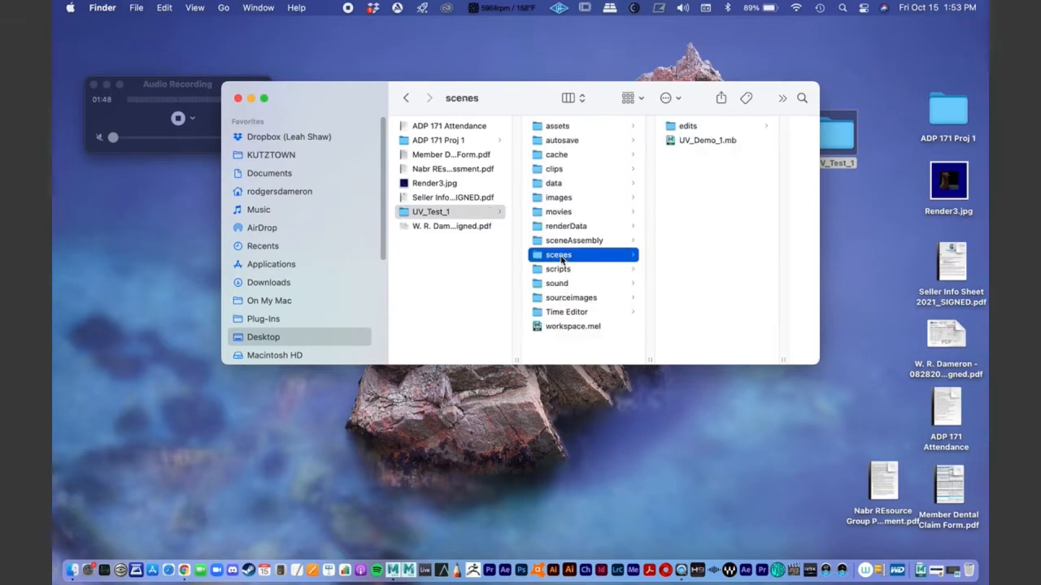
{"action": "left_click", "coordinate": [571, 300]}
{"action": "left_click_drag", "start_coordinate": [257, 112], "coordinate": [336, 132]}
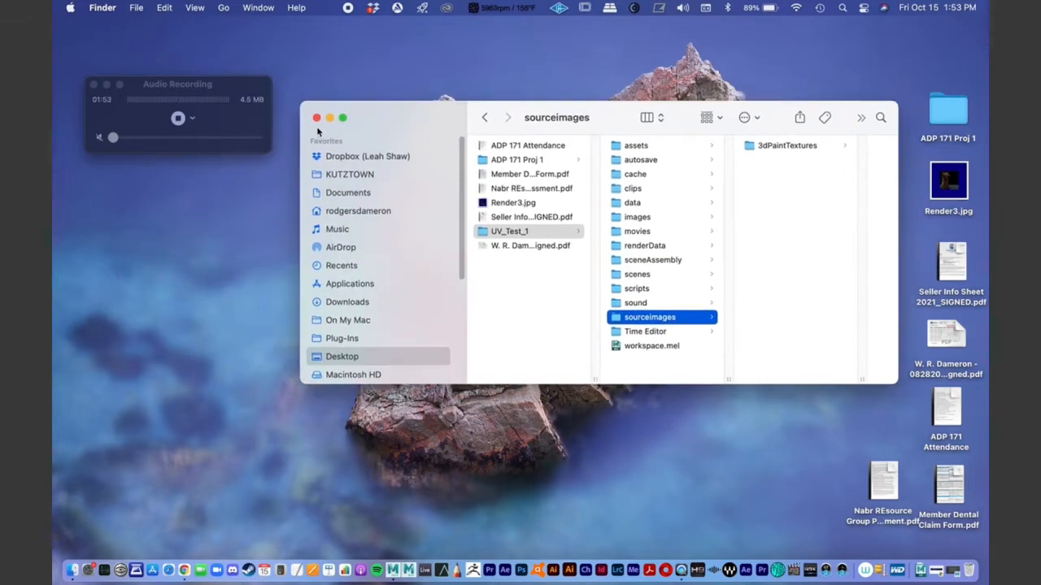
Step: Switch to Chrome and download the Lesson 20 Model file from the course's Demo Resources
{"action": "left_click", "coordinate": [938, 574]}
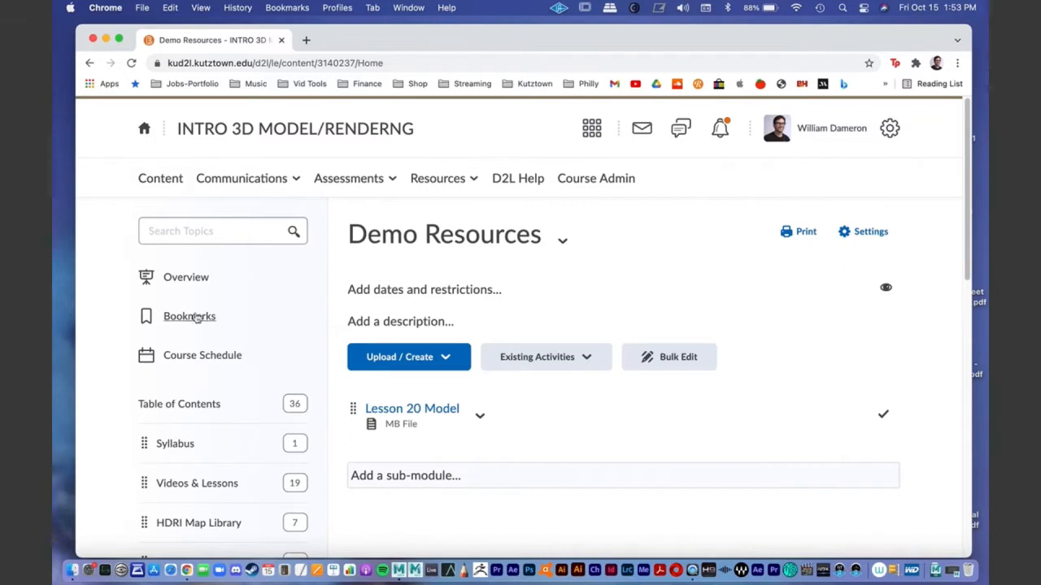
{"action": "scroll", "coordinate": [209, 410], "scroll_direction": "down", "scroll_amount": 1}
{"action": "scroll", "coordinate": [209, 409], "scroll_direction": "down", "scroll_amount": 5}
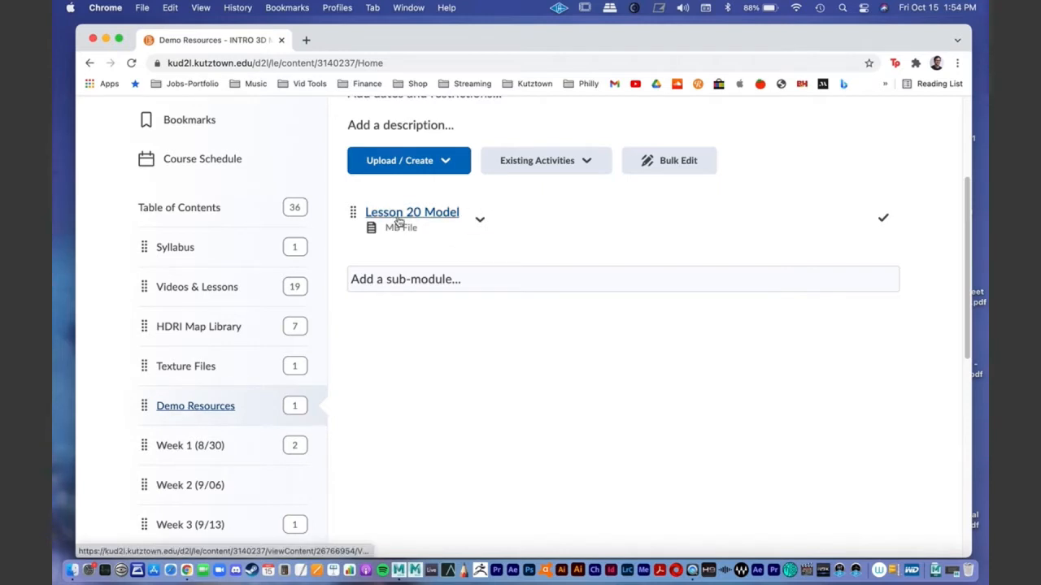
{"action": "left_click", "coordinate": [480, 218]}
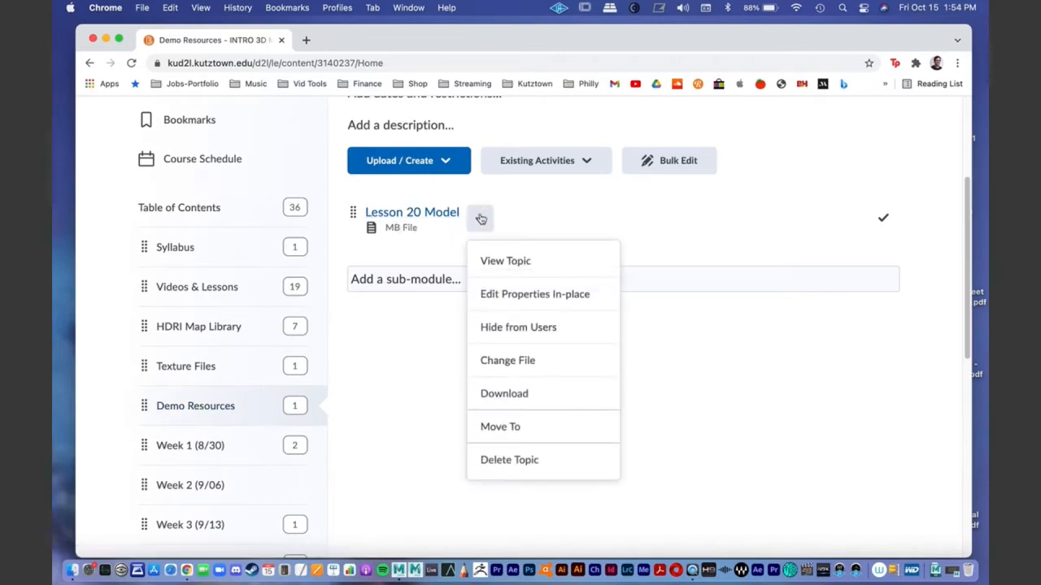
{"action": "left_click", "coordinate": [504, 395]}
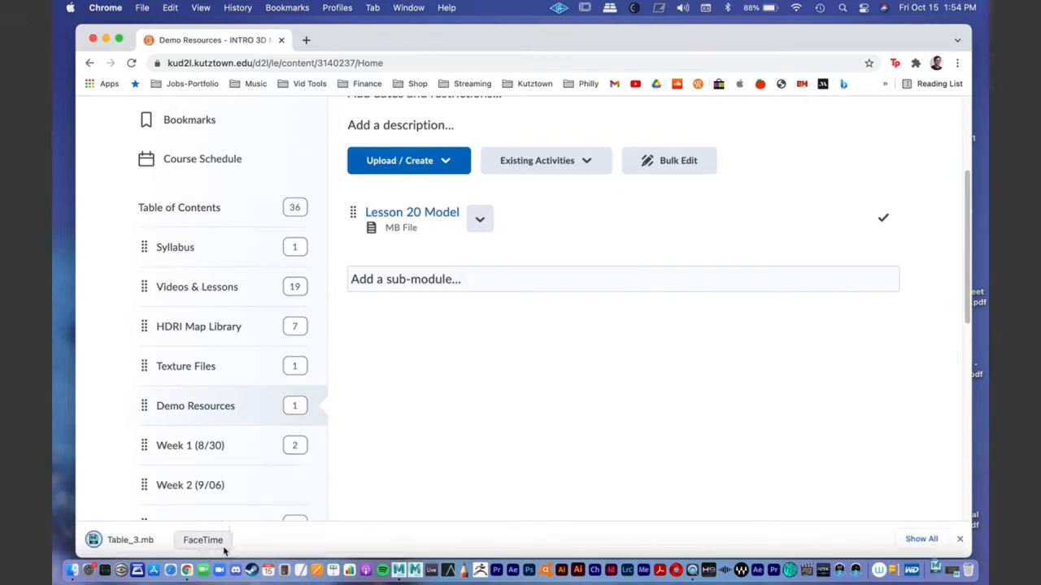
Step: Move the downloaded Table_3.mb from Downloads into UV_Test_1's scenes folder in Finder and switch back to Maya
{"action": "left_click", "coordinate": [214, 541]}
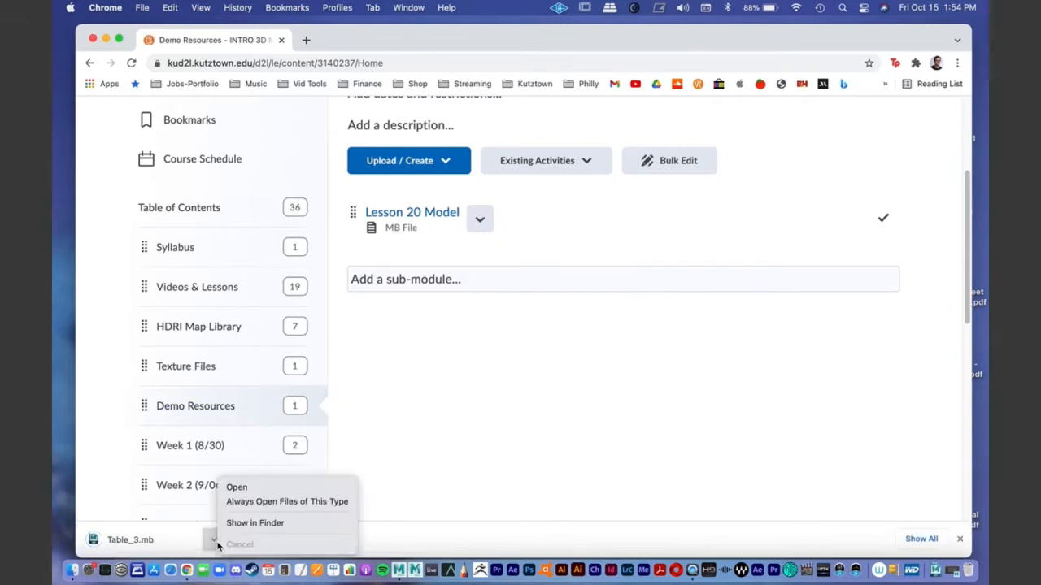
{"action": "left_click", "coordinate": [257, 522]}
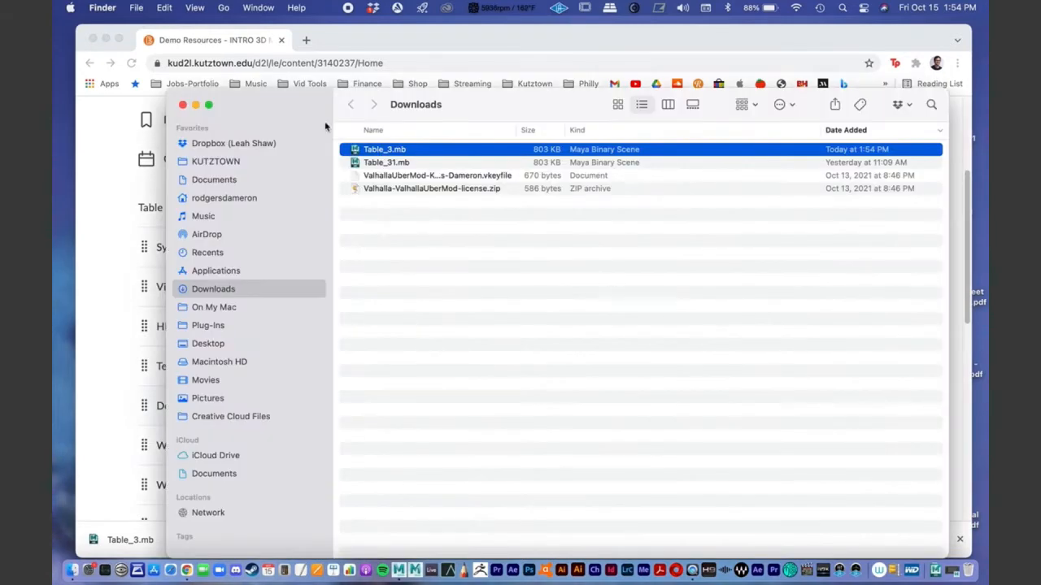
{"action": "left_click", "coordinate": [106, 39]}
{"action": "left_click_drag", "start_coordinate": [271, 112], "coordinate": [412, 414]}
{"action": "left_click_drag", "start_coordinate": [517, 446], "coordinate": [647, 277]}
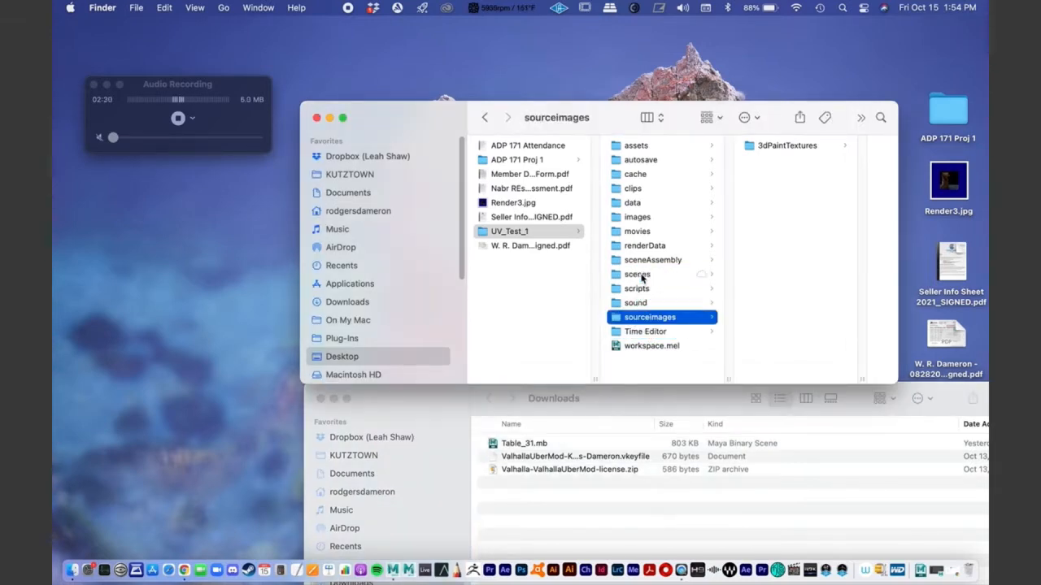
{"action": "left_click", "coordinate": [642, 278]}
{"action": "left_click_drag", "start_coordinate": [455, 130], "coordinate": [470, 71]}
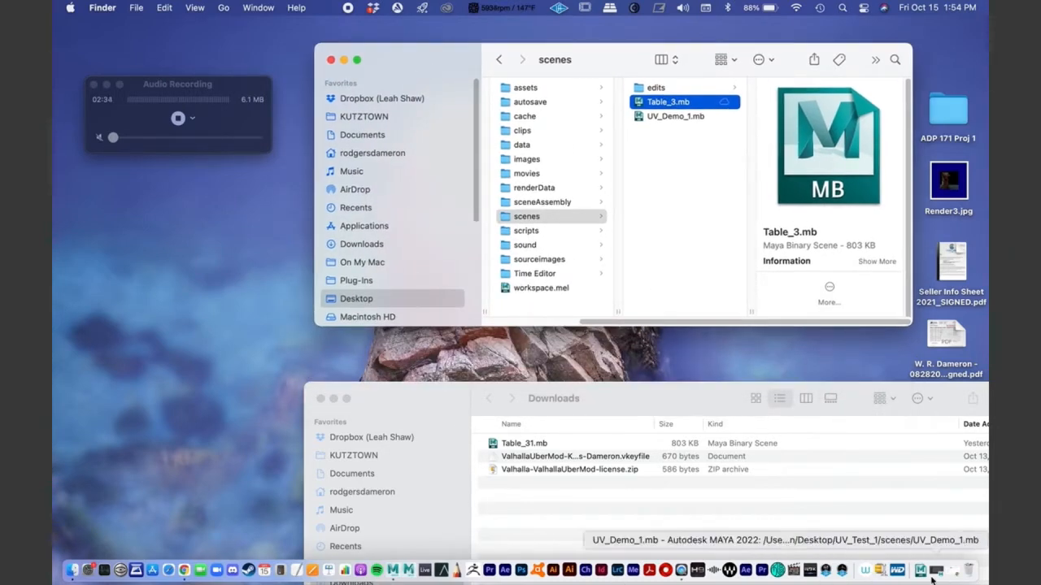
{"action": "left_click", "coordinate": [393, 570]}
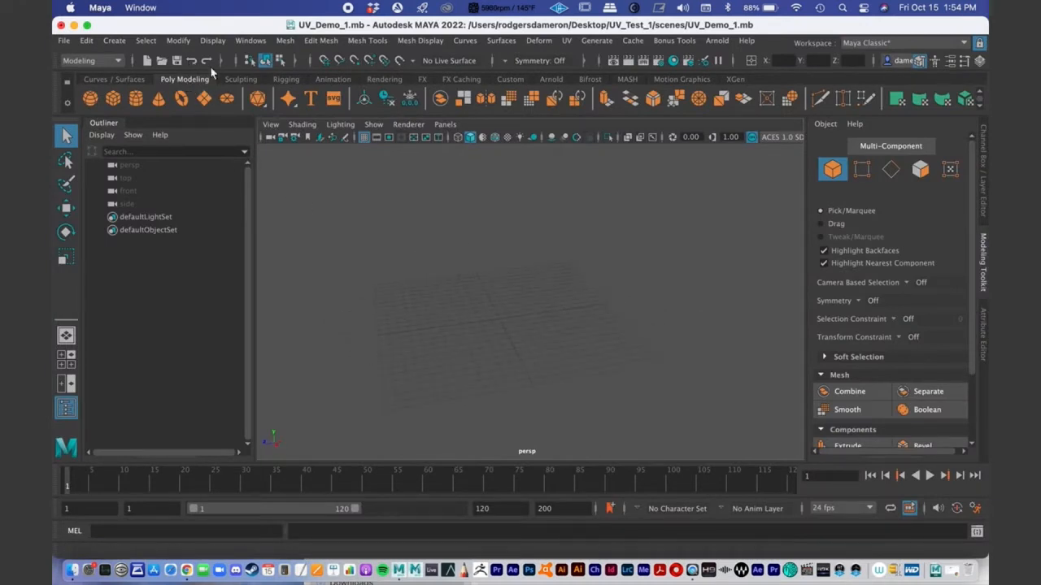
{"action": "left_click", "coordinate": [64, 40]}
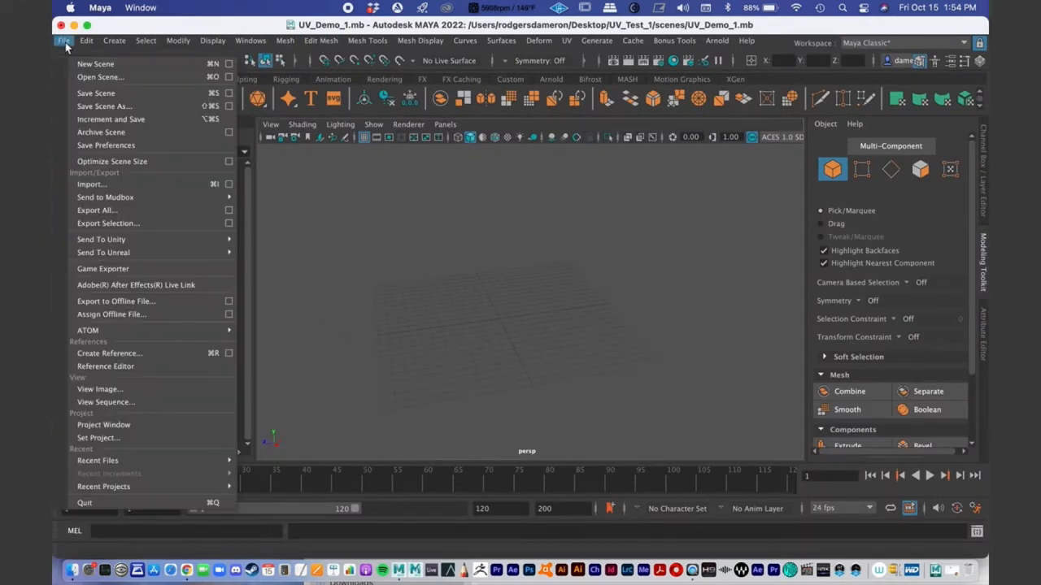
{"action": "left_click", "coordinate": [104, 106]}
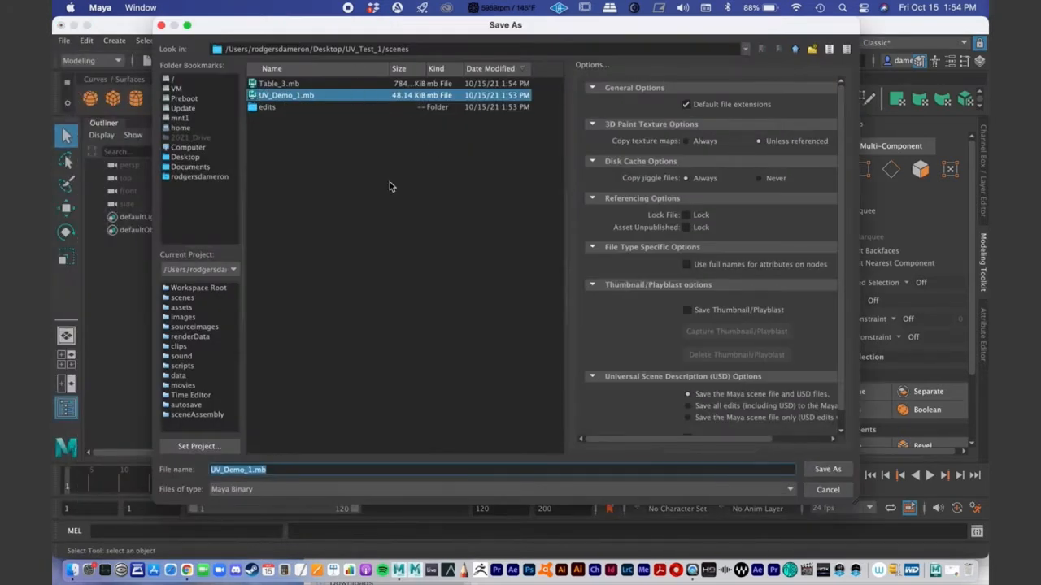
{"action": "left_click", "coordinate": [816, 494]}
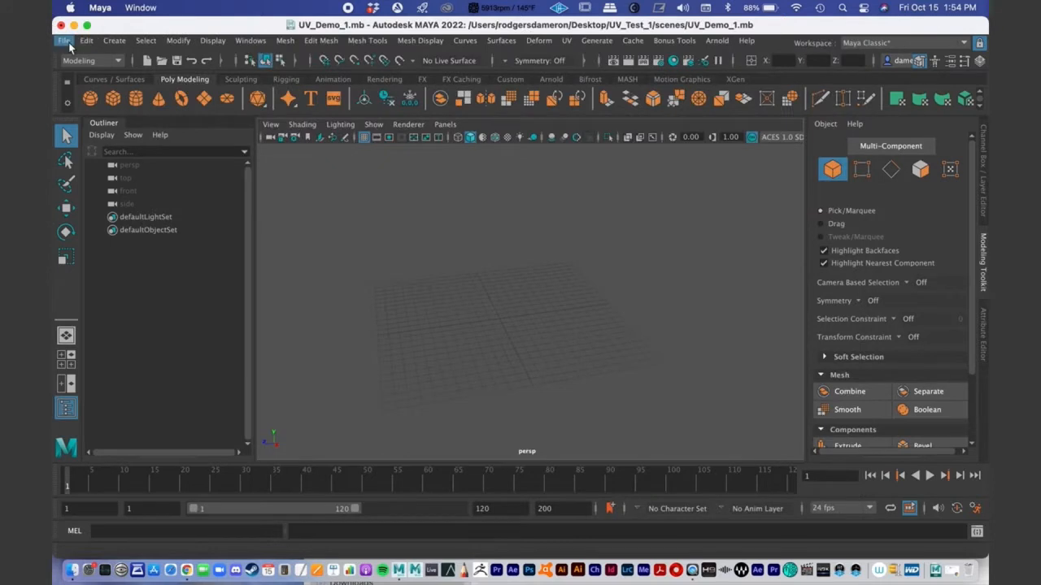
Step: Save the current UV_Demo_1 scene under its existing name
{"action": "left_click", "coordinate": [69, 40]}
{"action": "left_click", "coordinate": [89, 92]}
Step: Import Table_3.mb from the project's scenes folder into the UV_Demo_1 scene
{"action": "left_click_drag", "start_coordinate": [430, 248], "coordinate": [408, 268], "text": "alt"}
{"action": "right_click_drag", "start_coordinate": [429, 264], "coordinate": [436, 261], "text": "alt"}
{"action": "middle_click_drag", "start_coordinate": [435, 260], "coordinate": [434, 262], "text": "alt"}
{"action": "left_click", "coordinate": [63, 41]}
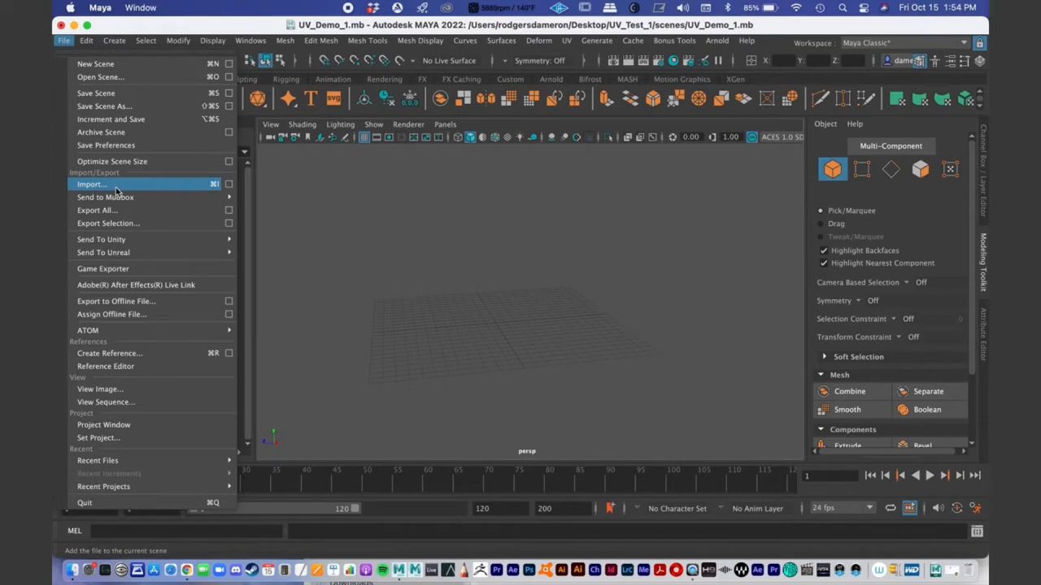
{"action": "left_click", "coordinate": [91, 184]}
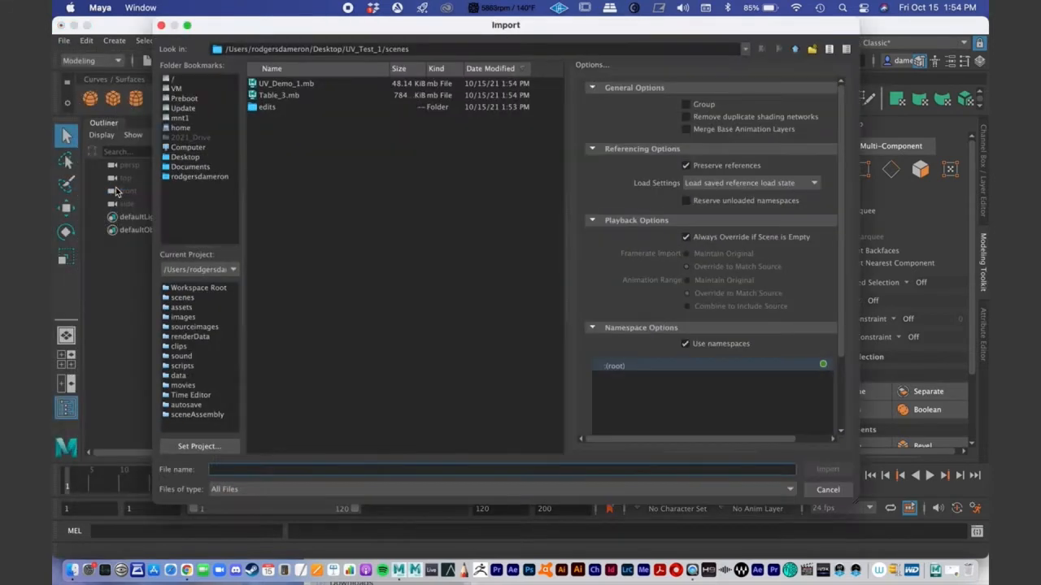
{"action": "left_click", "coordinate": [279, 95]}
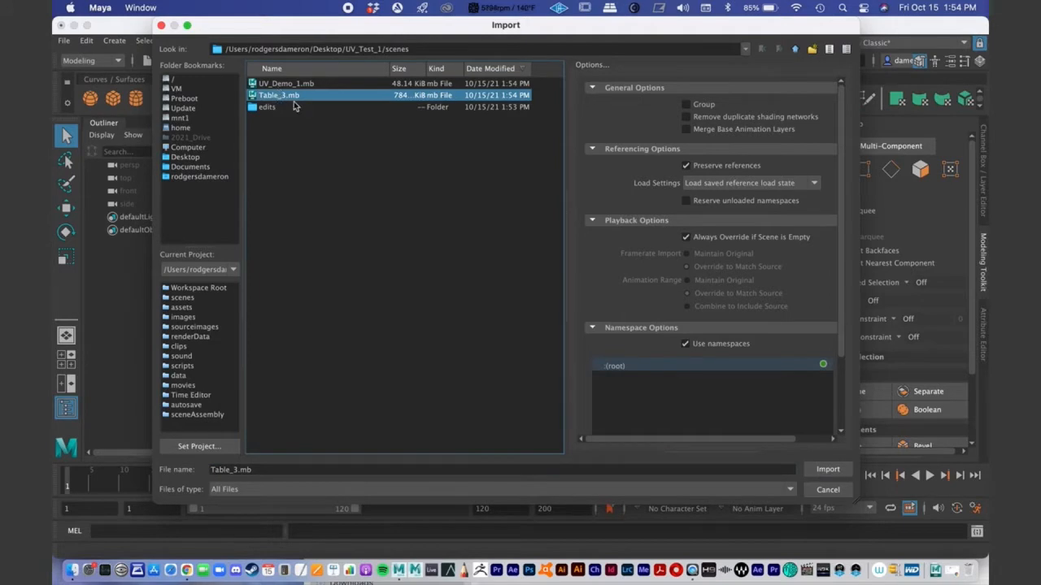
{"action": "left_click", "coordinate": [827, 469]}
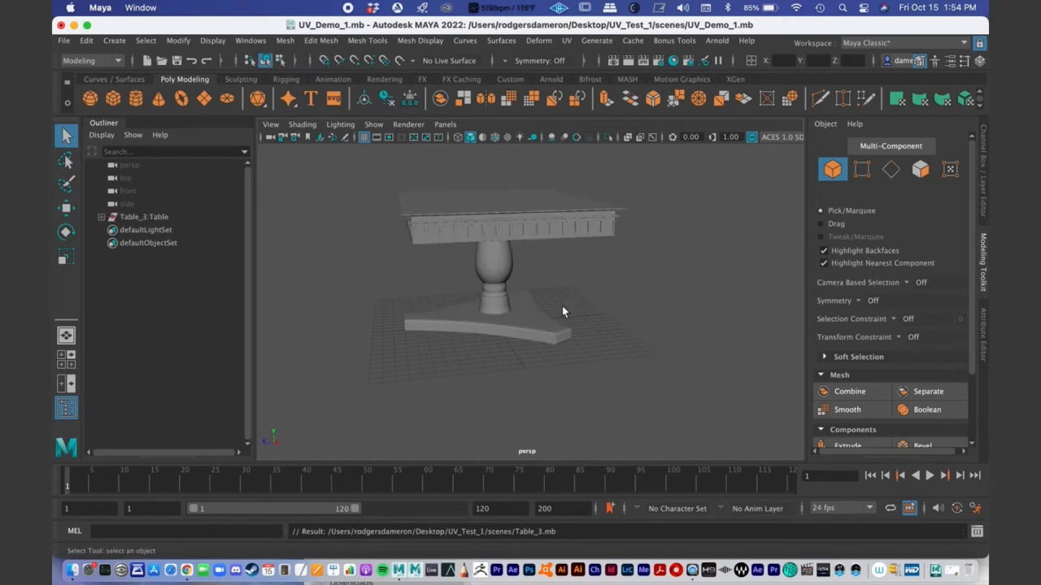
Step: Inspect the imported table by selecting its separate parts and expanding the Table_3:Table group in the Outliner
{"action": "left_click_drag", "start_coordinate": [493, 300], "coordinate": [541, 290], "text": "alt"}
{"action": "middle_click_drag", "start_coordinate": [542, 290], "coordinate": [535, 318], "text": "alt"}
{"action": "mouse_move", "coordinate": [535, 325]}
{"action": "left_mouse_down", "text": "alt"}
{"action": "mouse_move", "coordinate": [488, 323]}
{"action": "mouse_move", "coordinate": [520, 325]}
{"action": "mouse_move", "coordinate": [548, 311]}
{"action": "mouse_move", "coordinate": [536, 313]}
{"action": "left_mouse_up", "text": "alt"}
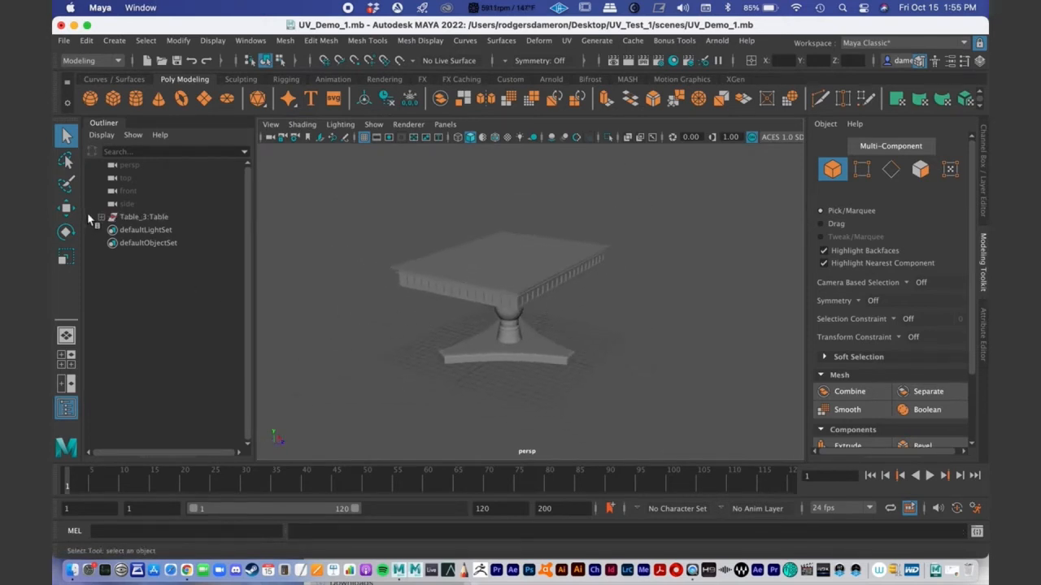
{"action": "left_click_drag", "start_coordinate": [449, 291], "coordinate": [513, 279], "text": "alt"}
{"action": "left_click", "coordinate": [511, 276]}
{"action": "left_click", "coordinate": [511, 294]}
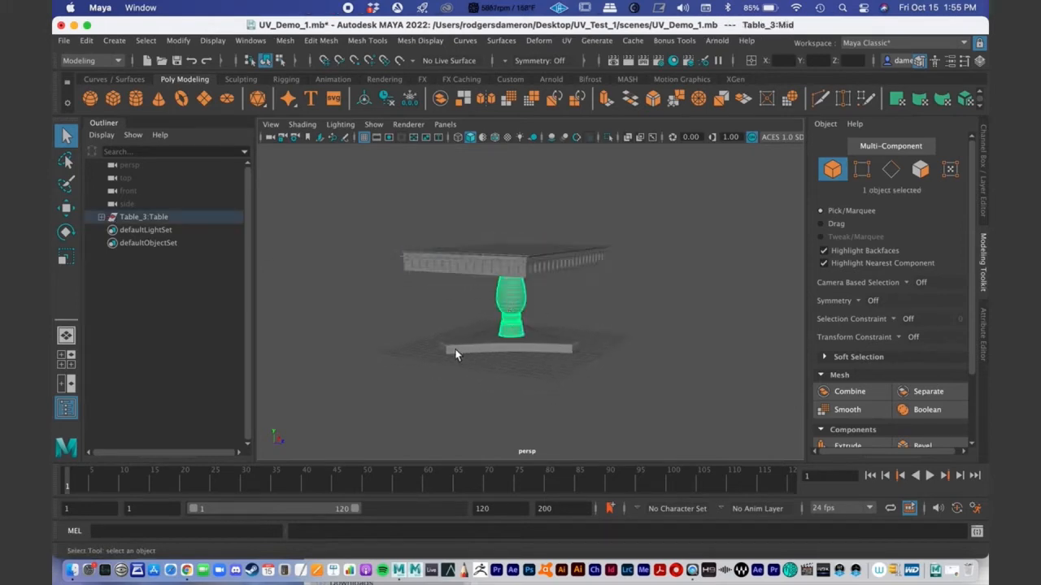
{"action": "left_click", "coordinate": [456, 348]}
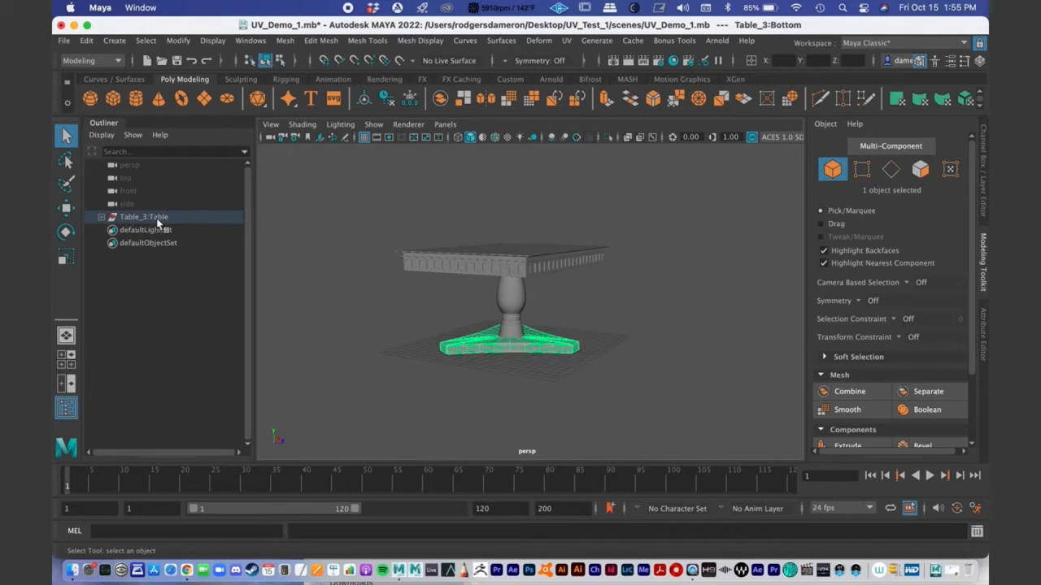
{"action": "left_click", "coordinate": [101, 217]}
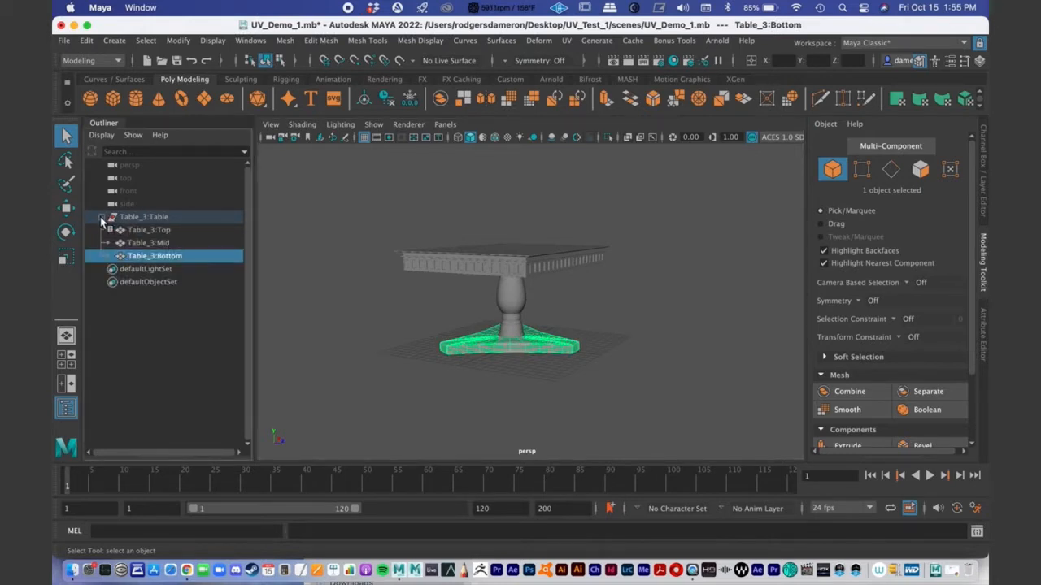
{"action": "left_click", "coordinate": [152, 245]}
{"action": "left_click", "coordinate": [150, 231]}
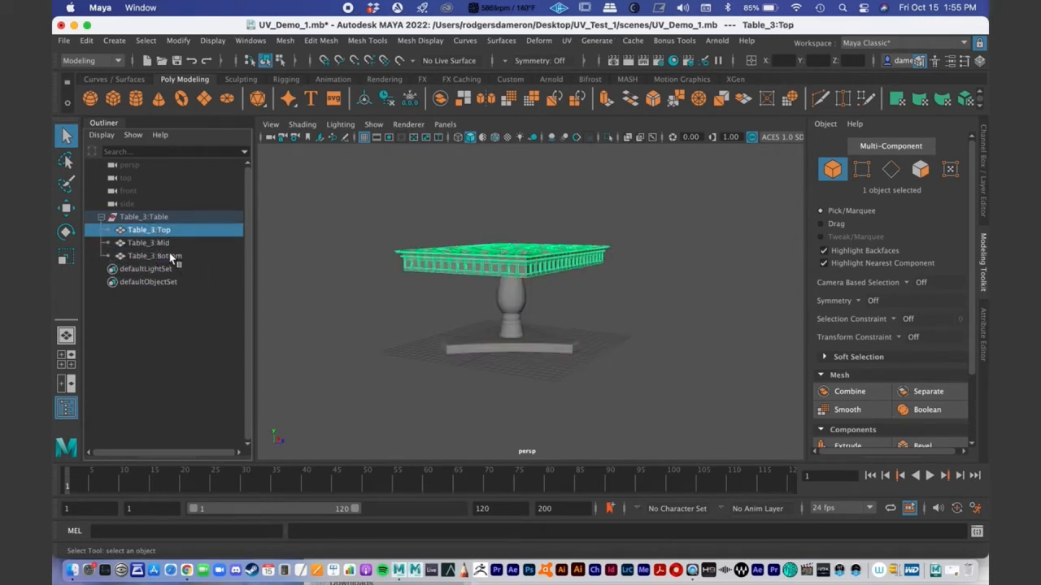
{"action": "scroll", "coordinate": [455, 294], "scroll_direction": "down", "scroll_amount": 2}
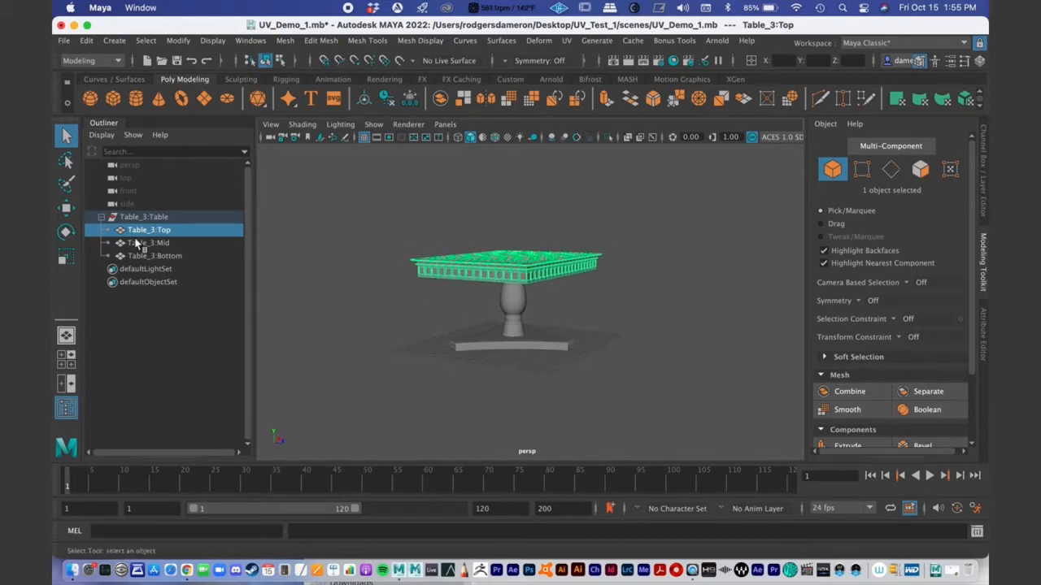
Step: Select the table's Top and Mid parts together and hide them so only the Bottom part is shown
{"action": "left_click", "coordinate": [626, 266]}
{"action": "left_click", "coordinate": [535, 281]}
{"action": "left_click", "coordinate": [518, 300], "text": "shift"}
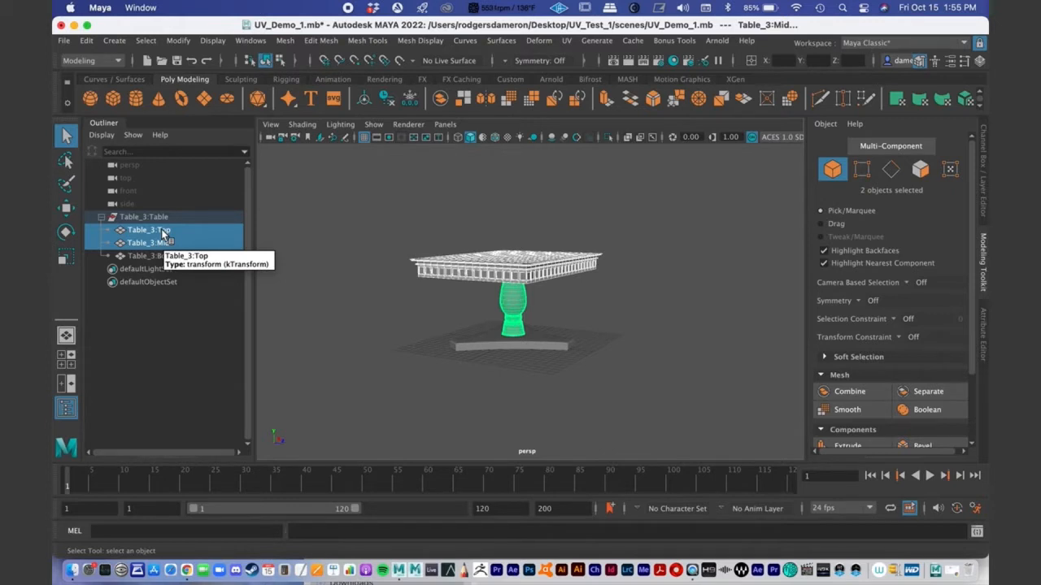
{"action": "key", "text": "ctrl+h"}
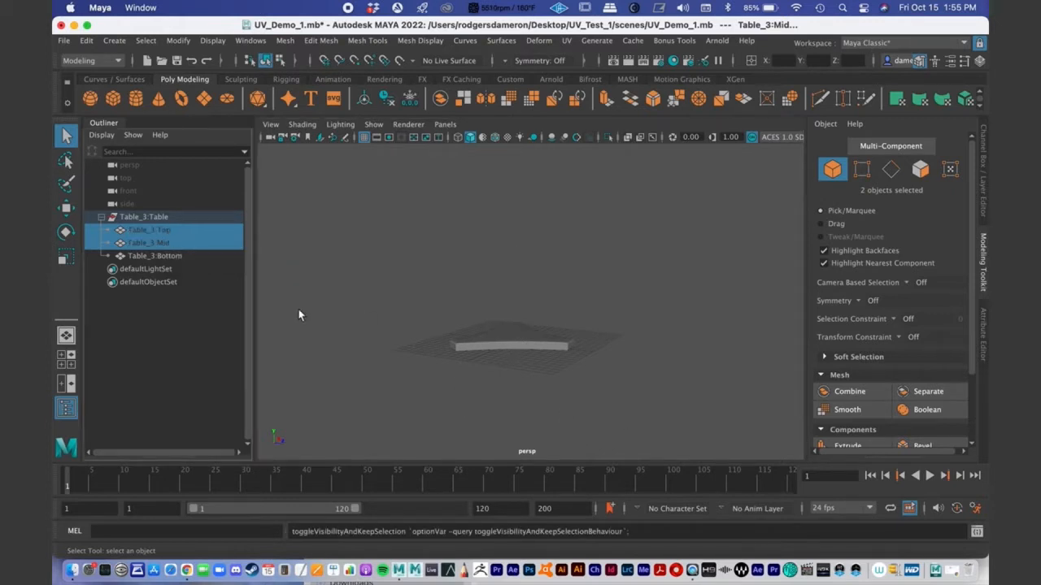
{"action": "middle_click_drag", "start_coordinate": [569, 322], "coordinate": [483, 281], "text": "alt"}
{"action": "scroll", "coordinate": [483, 281], "scroll_direction": "up", "scroll_amount": 5}
{"action": "left_click_drag", "start_coordinate": [490, 290], "coordinate": [506, 300], "text": "alt"}
{"action": "left_click", "coordinate": [707, 204]}
{"action": "left_click_drag", "start_coordinate": [707, 204], "coordinate": [530, 326], "text": "alt"}
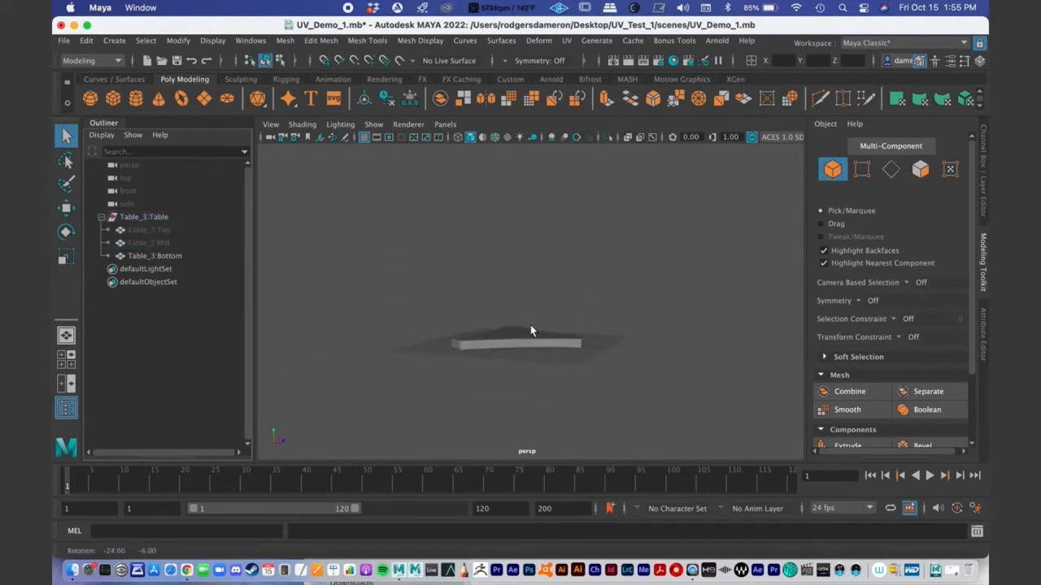
{"action": "key", "text": "ctrl+h"}
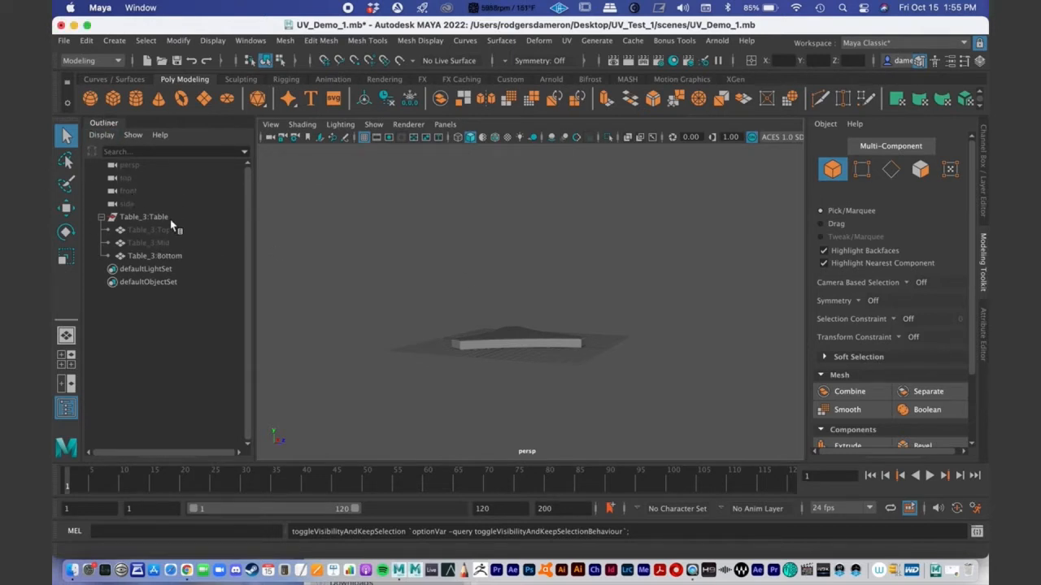
Step: Reselect the hidden Table_3:Top and Table_3:Mid parts, show them, and hide them again
{"action": "left_click", "coordinate": [251, 40]}
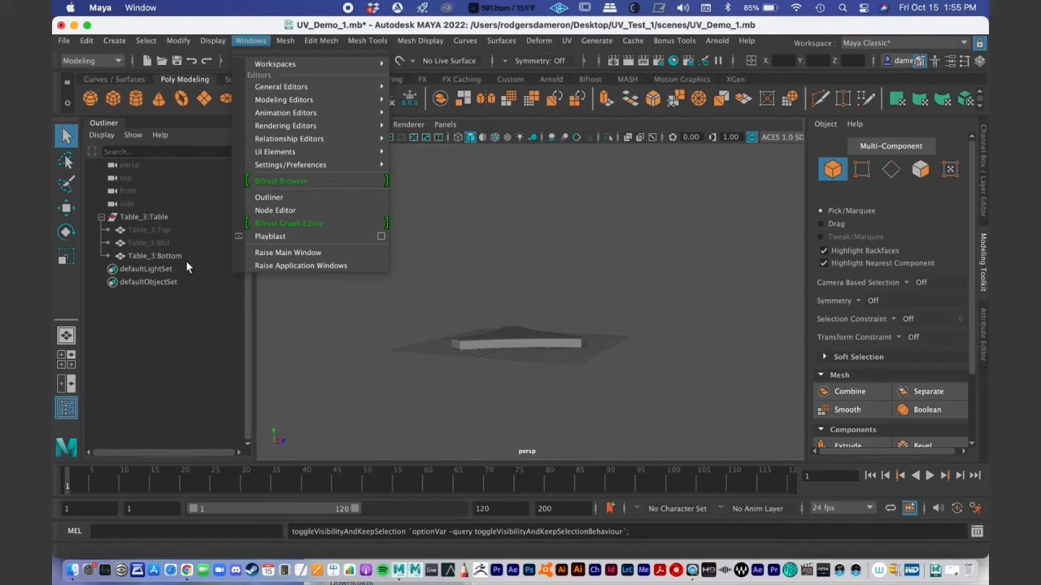
{"action": "left_click", "coordinate": [149, 246]}
{"action": "left_click", "coordinate": [150, 242]}
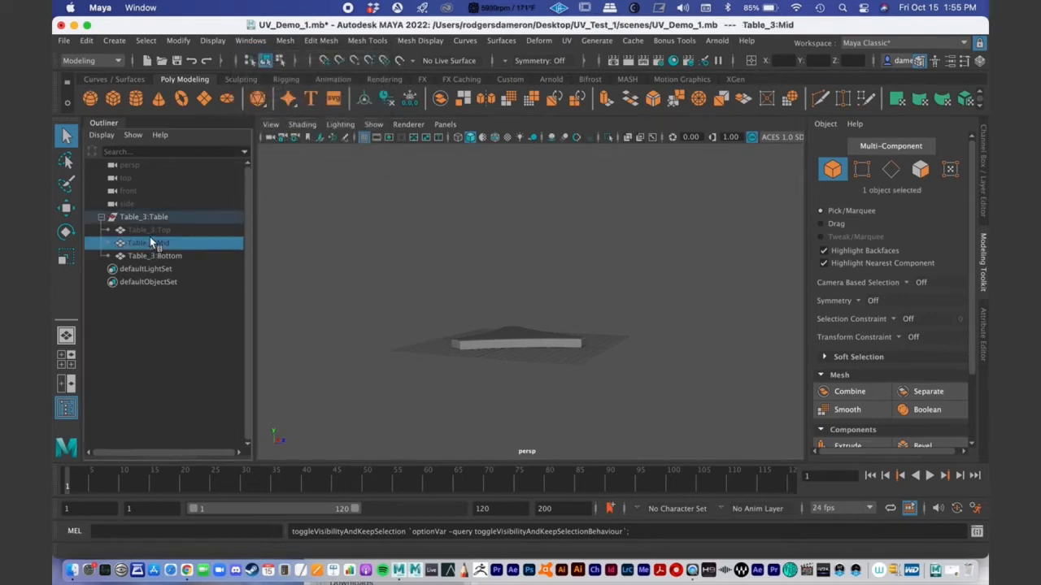
{"action": "left_click", "coordinate": [163, 349]}
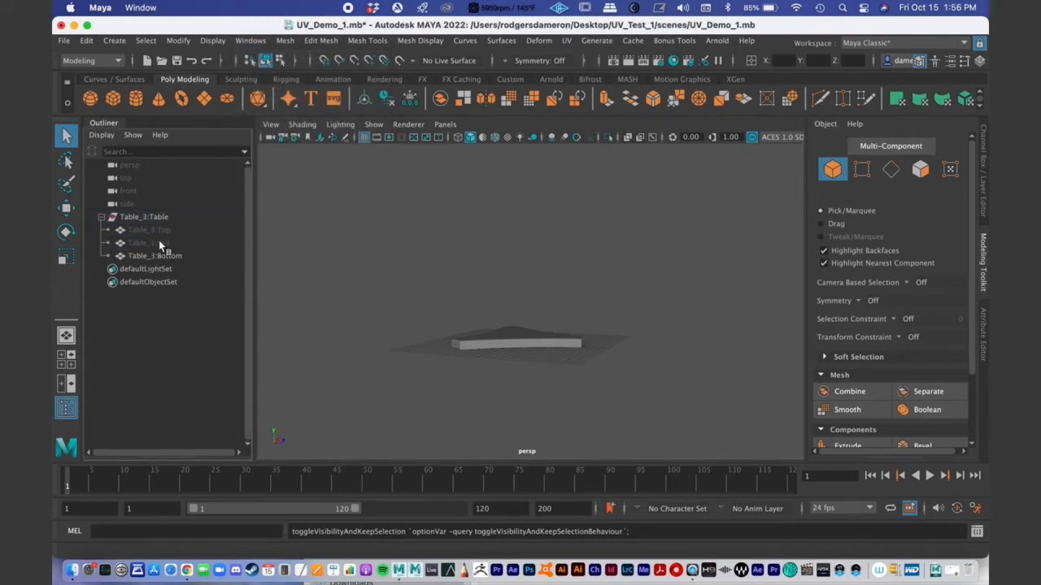
{"action": "left_click", "coordinate": [144, 231]}
{"action": "left_click", "coordinate": [148, 241], "text": "shift"}
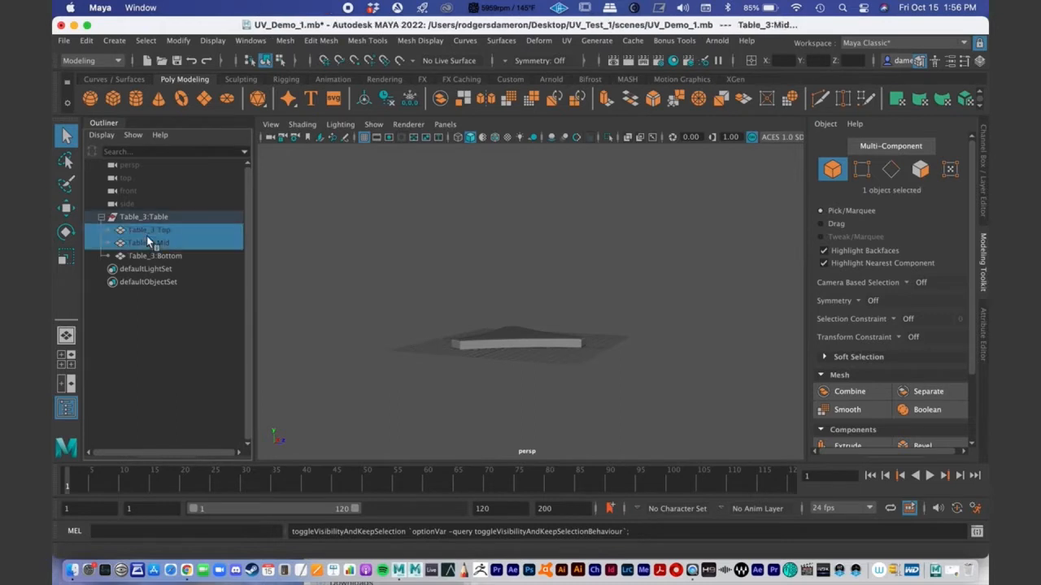
{"action": "key", "text": "h"}
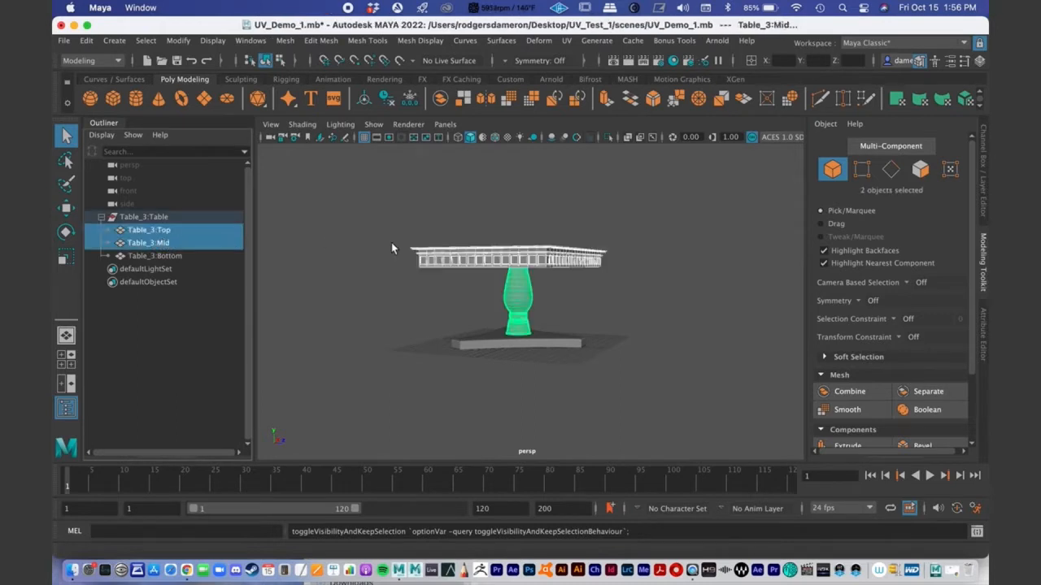
{"action": "left_click_drag", "start_coordinate": [449, 259], "coordinate": [431, 262], "text": "alt"}
{"action": "key", "text": "h"}
Step: Save the UV_Demo_1 scene with the table's top and middle parts hidden
{"action": "middle_click_drag", "start_coordinate": [598, 355], "coordinate": [588, 273], "text": "alt"}
{"action": "scroll", "coordinate": [522, 248], "scroll_direction": "up", "scroll_amount": 5}
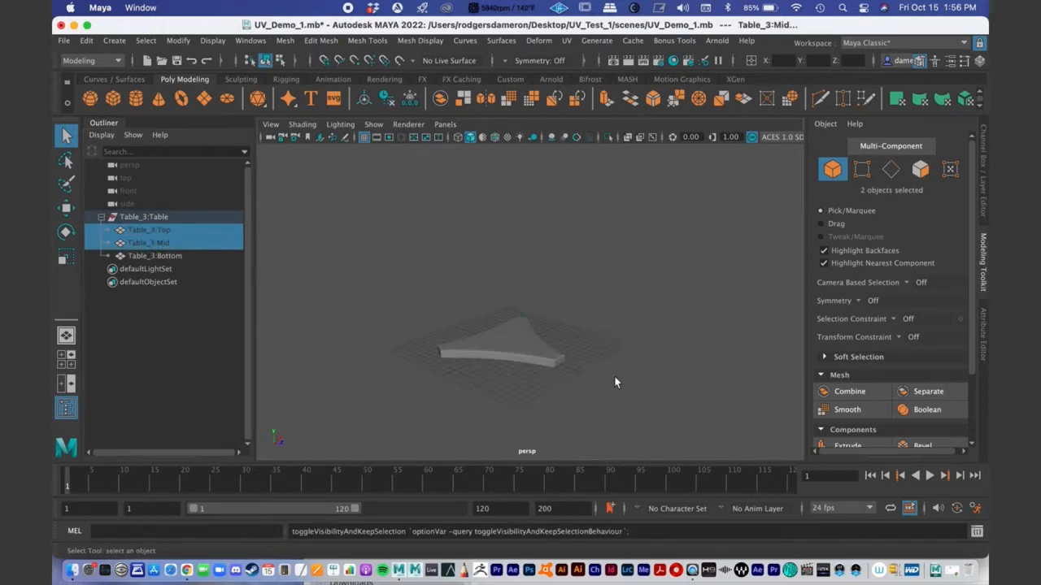
{"action": "scroll", "coordinate": [589, 279], "scroll_direction": "up", "scroll_amount": 1}
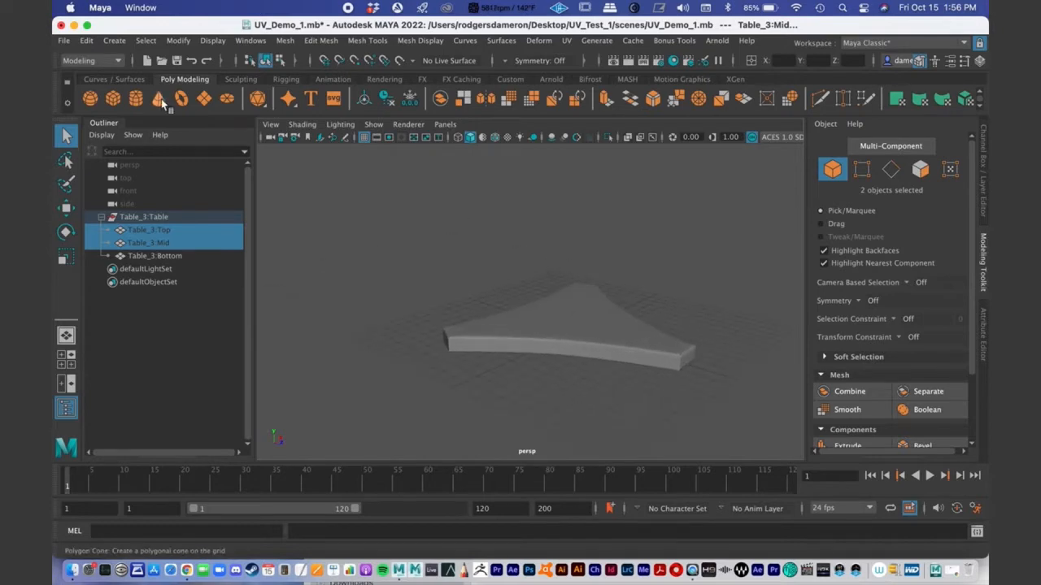
{"action": "left_click", "coordinate": [63, 40]}
{"action": "left_click", "coordinate": [85, 95]}
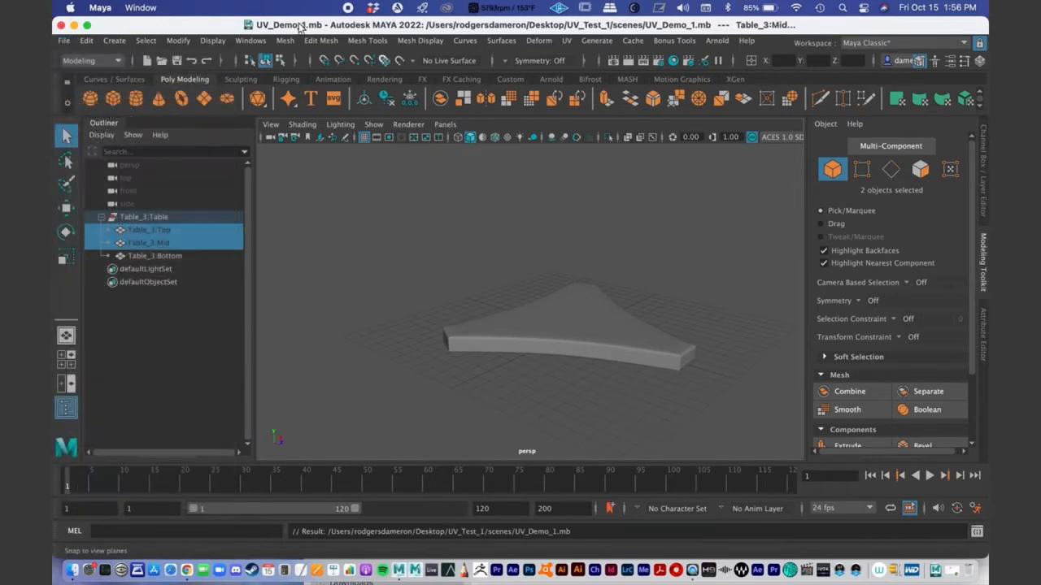
Step: Change the workspace from Maya Classic to UV Editing
{"action": "scroll", "coordinate": [528, 301], "scroll_direction": "down", "scroll_amount": 2}
{"action": "scroll", "coordinate": [529, 301], "scroll_direction": "down", "scroll_amount": 2}
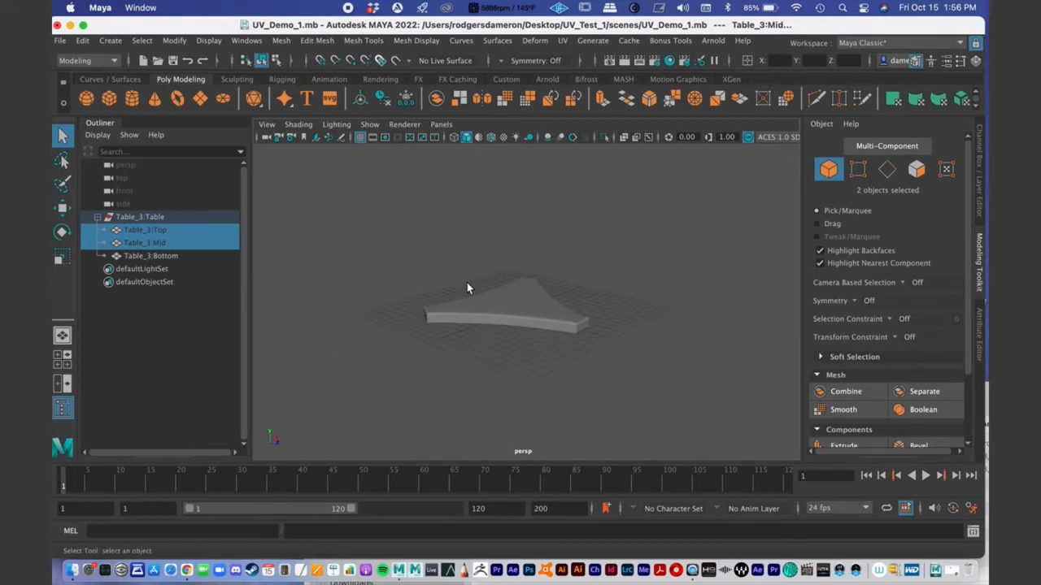
{"action": "scroll", "coordinate": [493, 288], "scroll_direction": "down", "scroll_amount": 1}
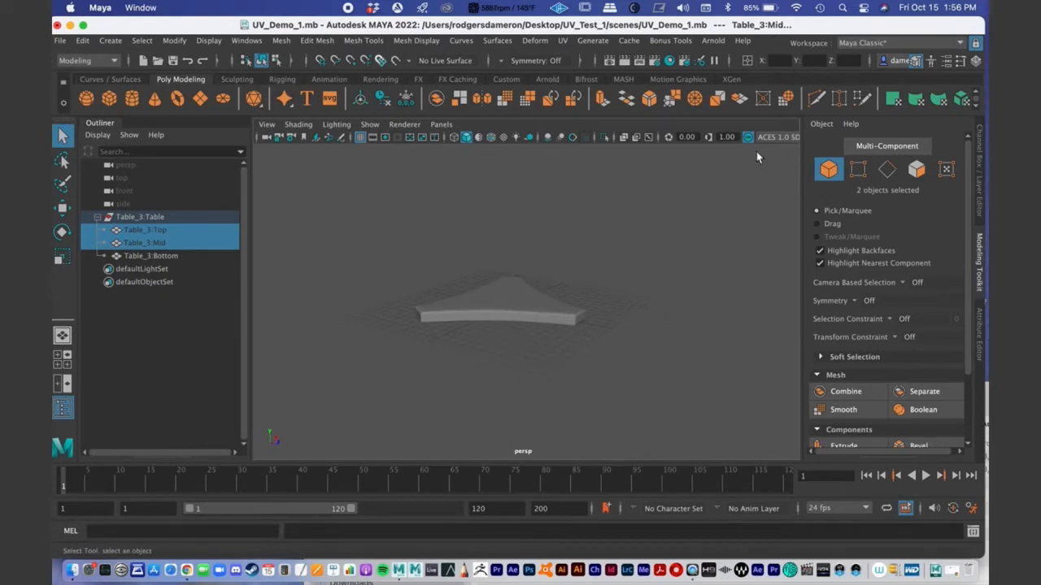
{"action": "left_click_drag", "start_coordinate": [471, 319], "coordinate": [528, 302], "text": "alt"}
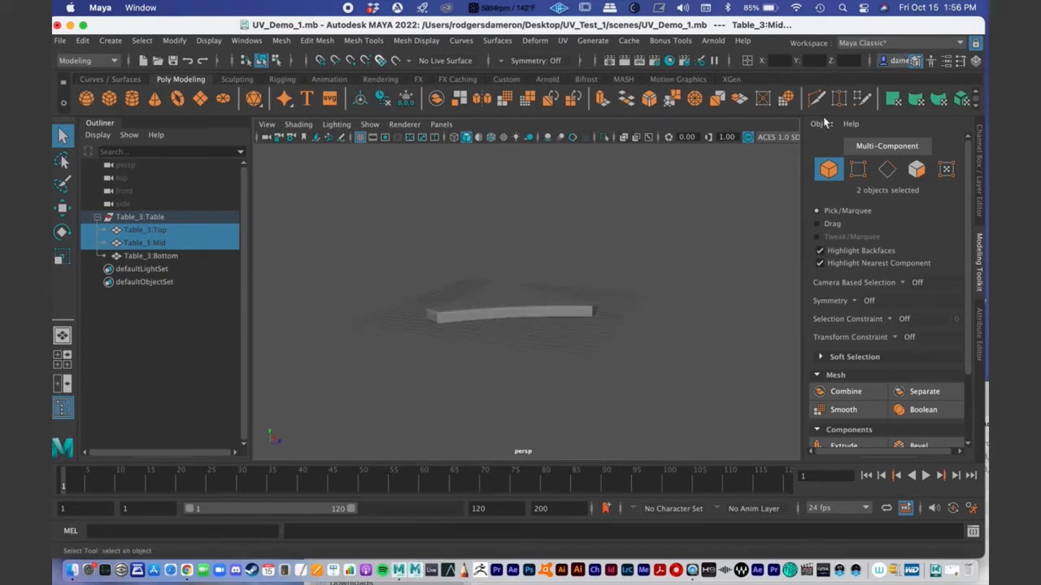
{"action": "left_click", "coordinate": [896, 42]}
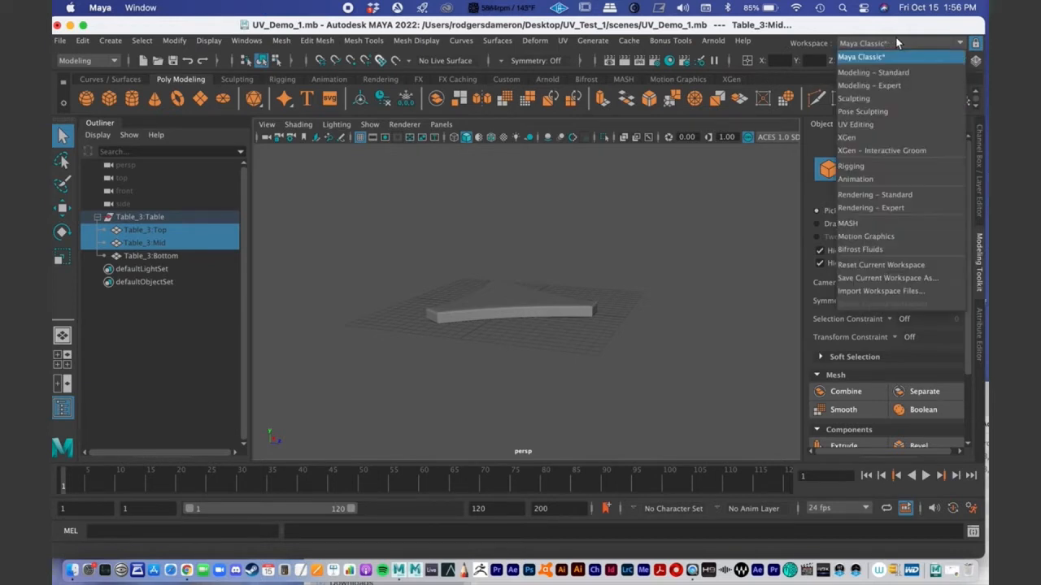
{"action": "left_click", "coordinate": [876, 124]}
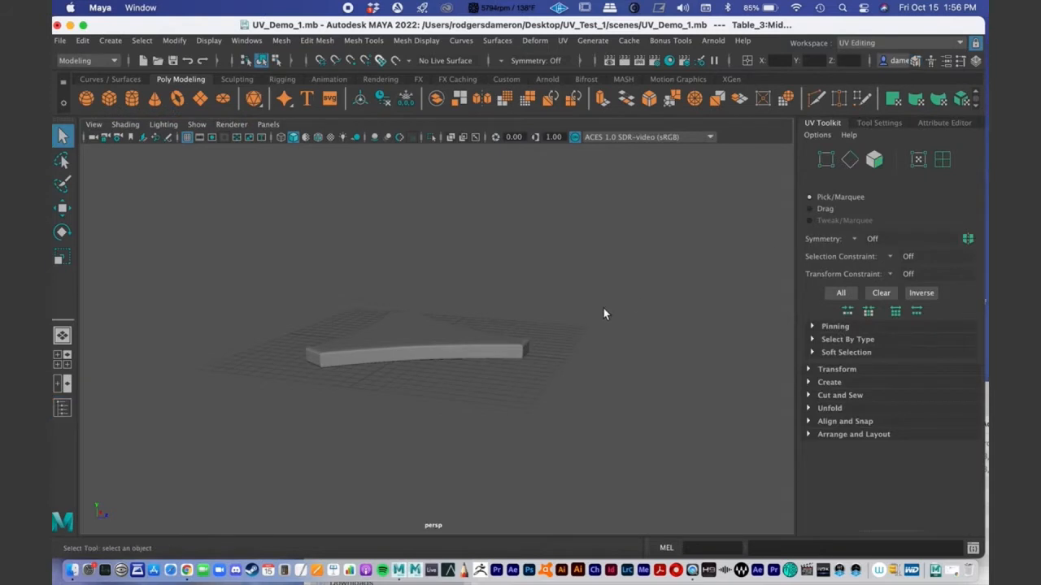
Step: Change the model viewport beside the UV Editor from the front view to the persp camera
{"action": "middle_click_drag", "start_coordinate": [237, 328], "coordinate": [245, 331], "text": "alt"}
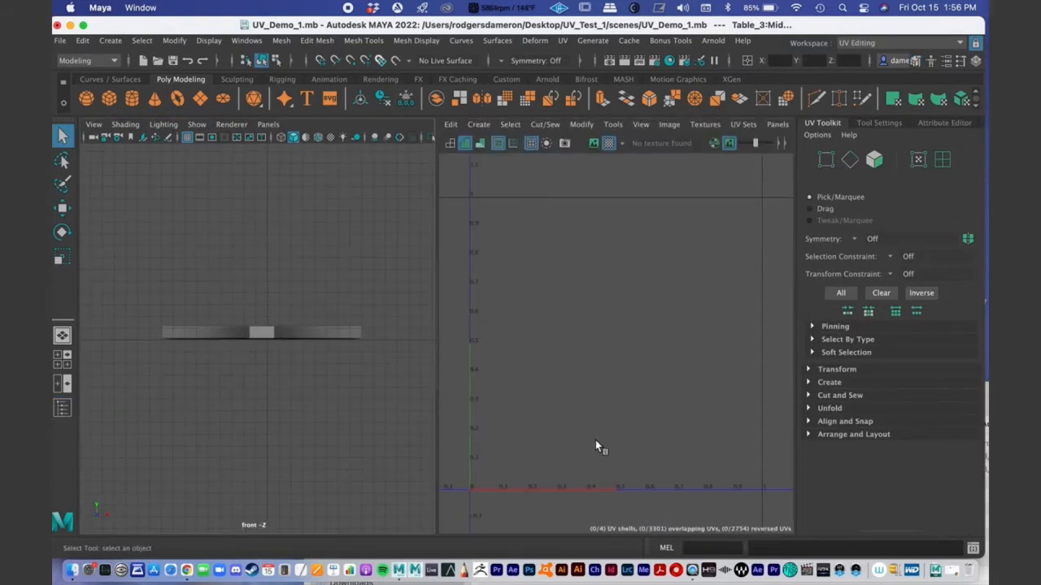
{"action": "middle_click_drag", "start_coordinate": [605, 330], "coordinate": [617, 296], "text": "alt"}
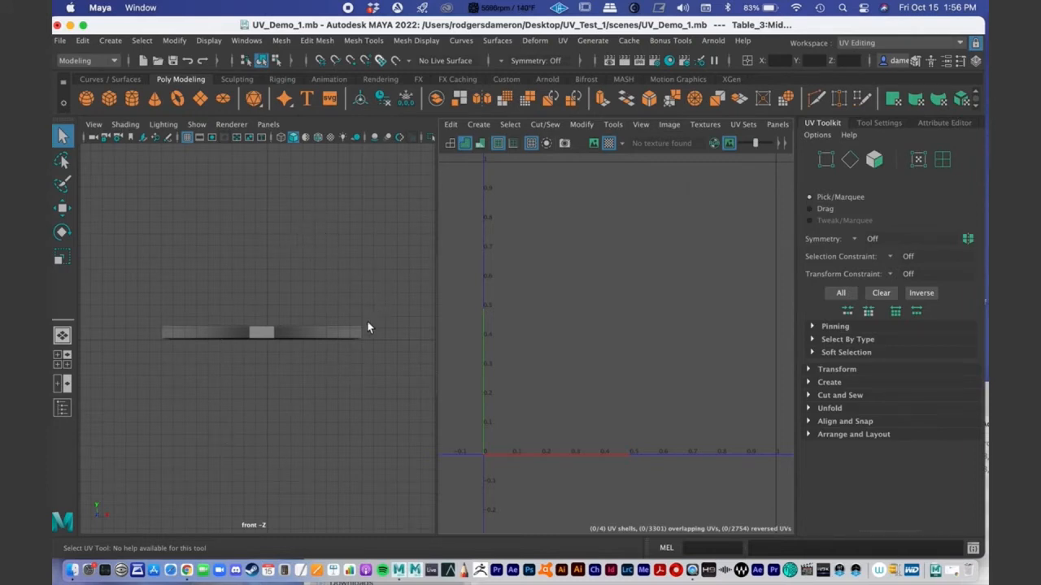
{"action": "left_click", "coordinate": [269, 124]}
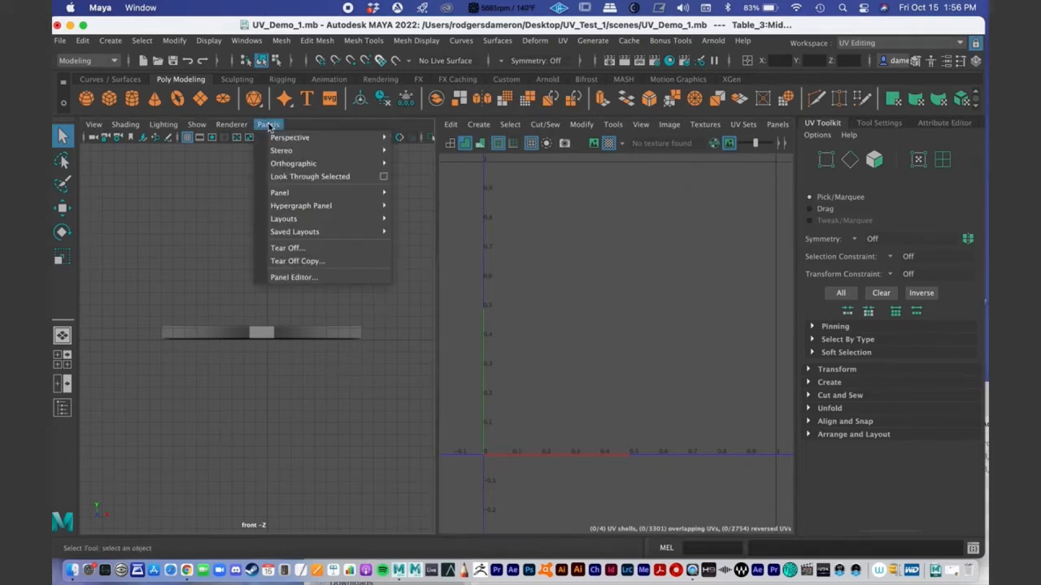
{"action": "mouse_move", "coordinate": [284, 142]}
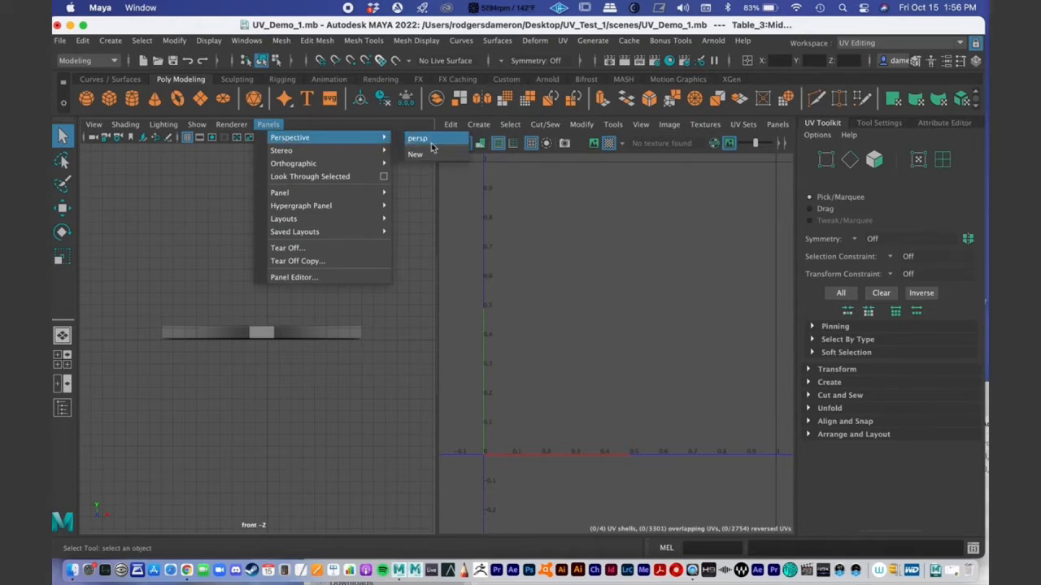
{"action": "left_click", "coordinate": [431, 141]}
{"action": "left_click", "coordinate": [269, 125]}
{"action": "mouse_move", "coordinate": [285, 138]}
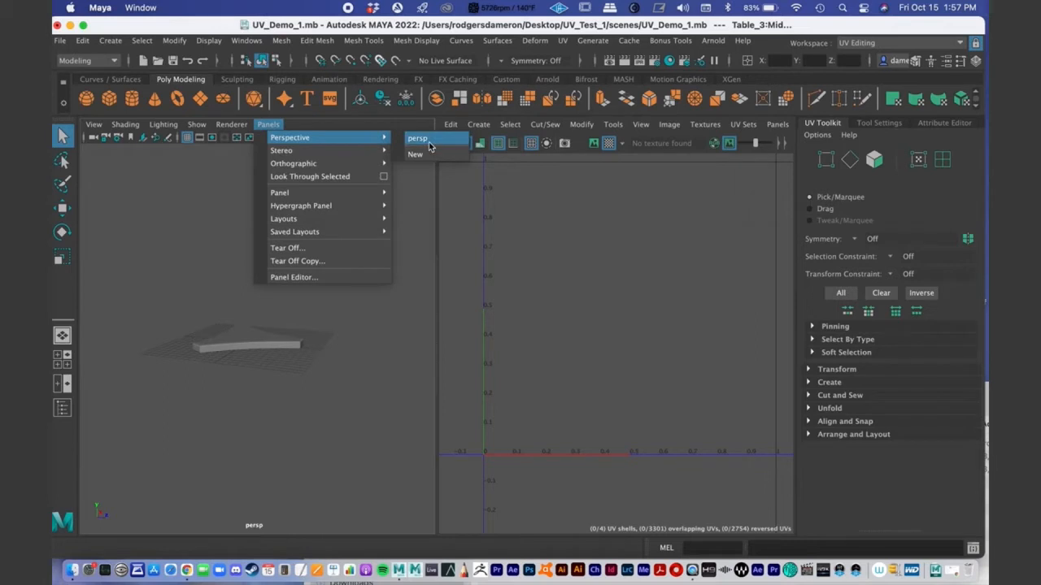
{"action": "left_click", "coordinate": [263, 384]}
Step: Select the table's Bottom part to examine its current UV layout and checker display, and clear the selection
{"action": "left_click_drag", "start_coordinate": [264, 384], "coordinate": [309, 400], "text": "alt"}
{"action": "left_click", "coordinate": [274, 355]}
{"action": "scroll", "coordinate": [276, 354], "scroll_direction": "up", "scroll_amount": 5}
{"action": "middle_click_drag", "start_coordinate": [280, 357], "coordinate": [311, 309], "text": "alt"}
{"action": "scroll", "coordinate": [311, 309], "scroll_direction": "up", "scroll_amount": 8}
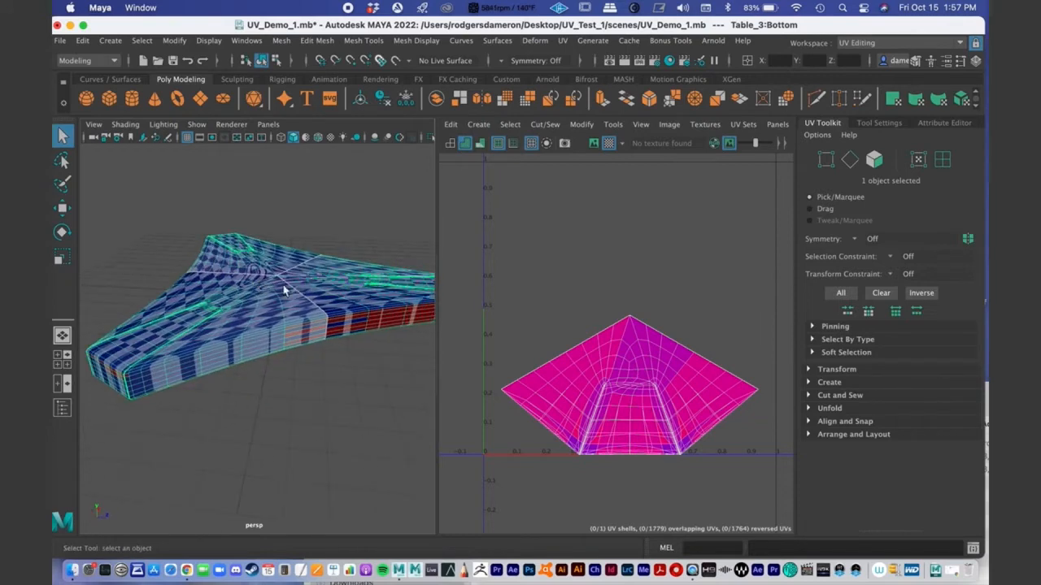
{"action": "left_click", "coordinate": [313, 370]}
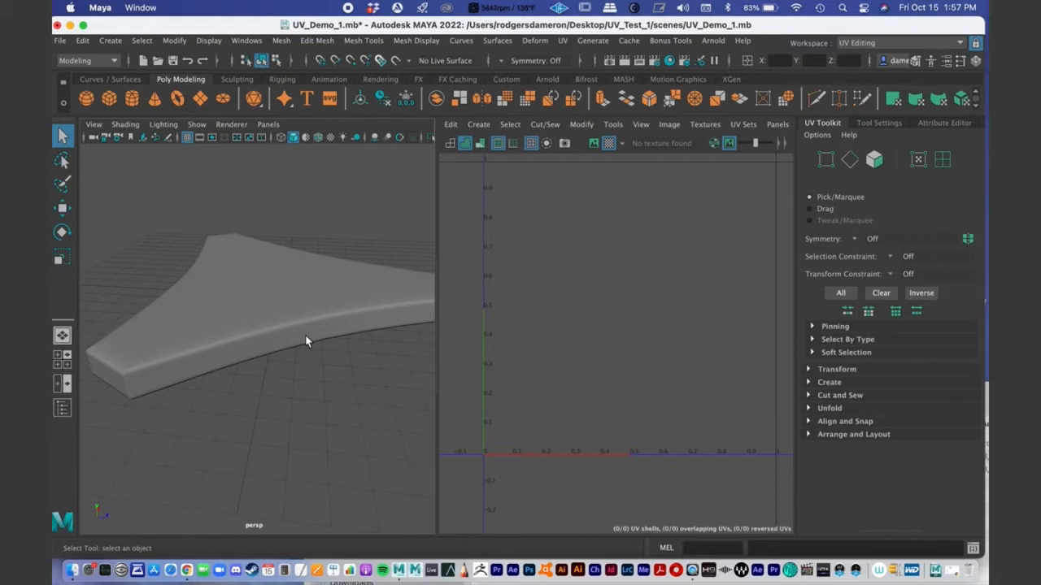
{"action": "left_click_drag", "start_coordinate": [306, 335], "coordinate": [292, 336], "text": "alt"}
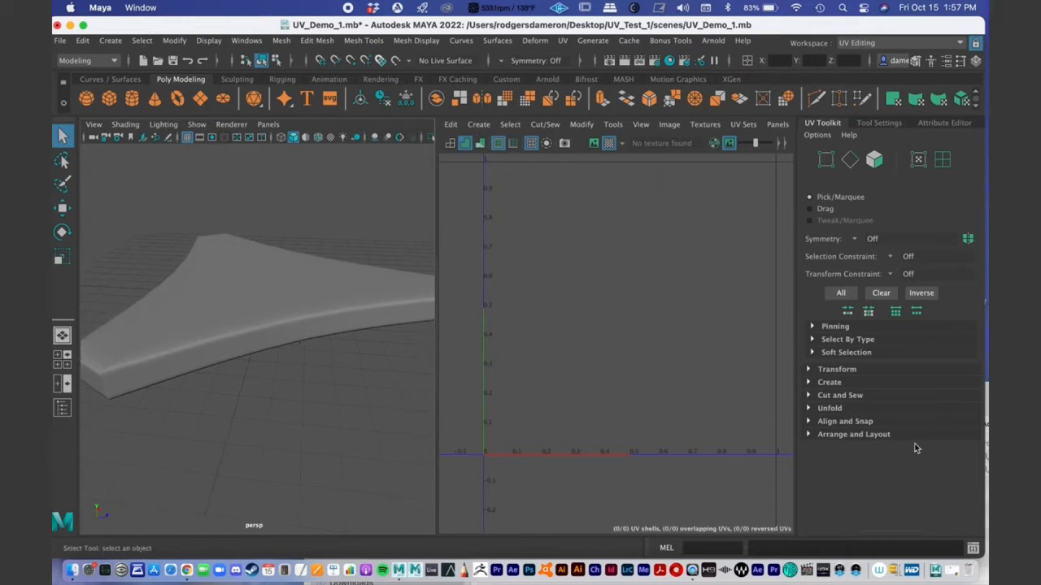
Step: Select the table's Bottom part and inspect its UV layout alongside the model
{"action": "middle_click_drag", "start_coordinate": [672, 323], "coordinate": [665, 326], "text": "alt"}
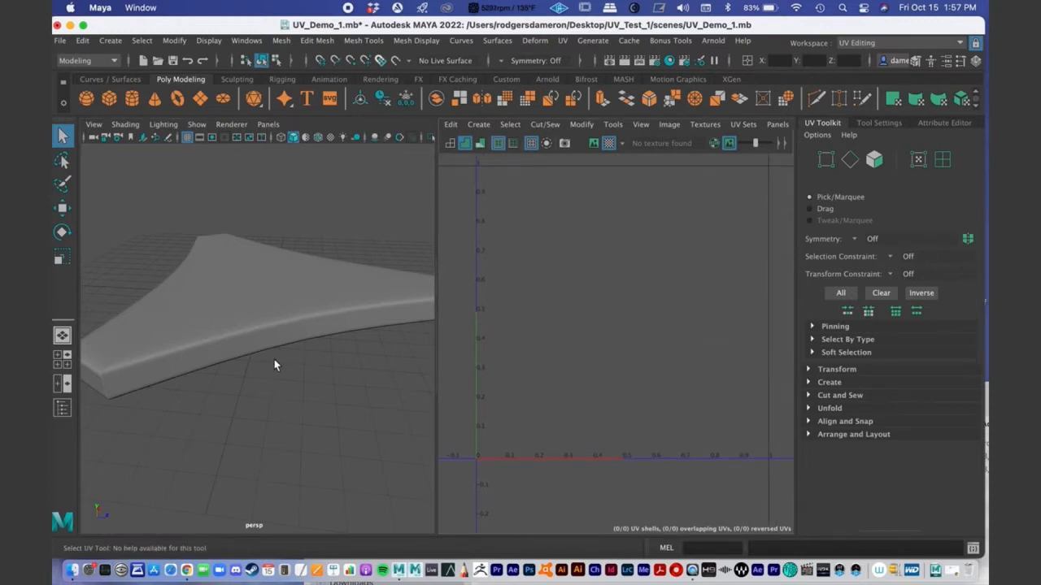
{"action": "left_click_drag", "start_coordinate": [274, 365], "coordinate": [269, 365], "text": "alt"}
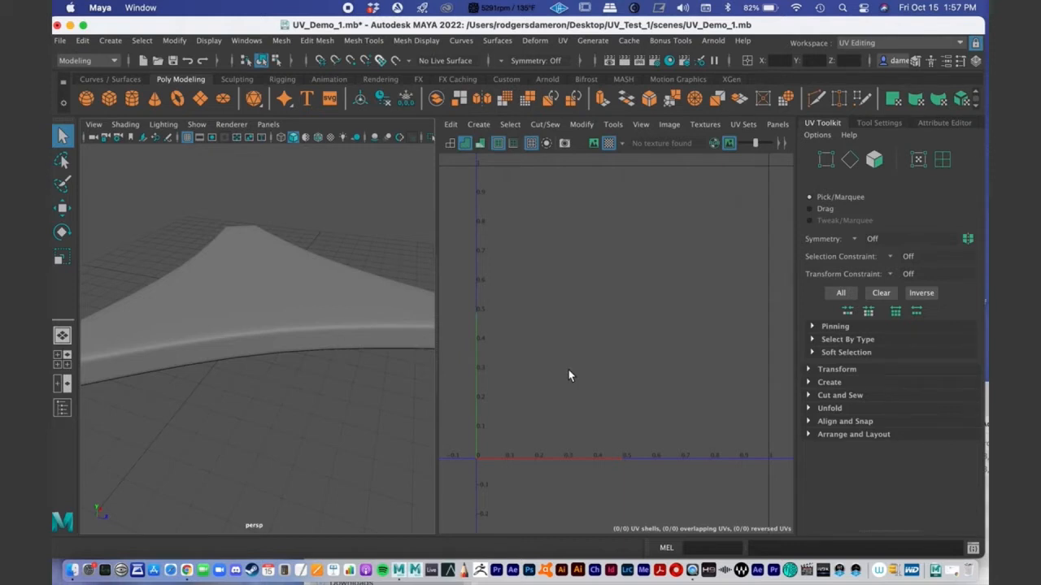
{"action": "scroll", "coordinate": [269, 285], "scroll_direction": "down", "scroll_amount": 5}
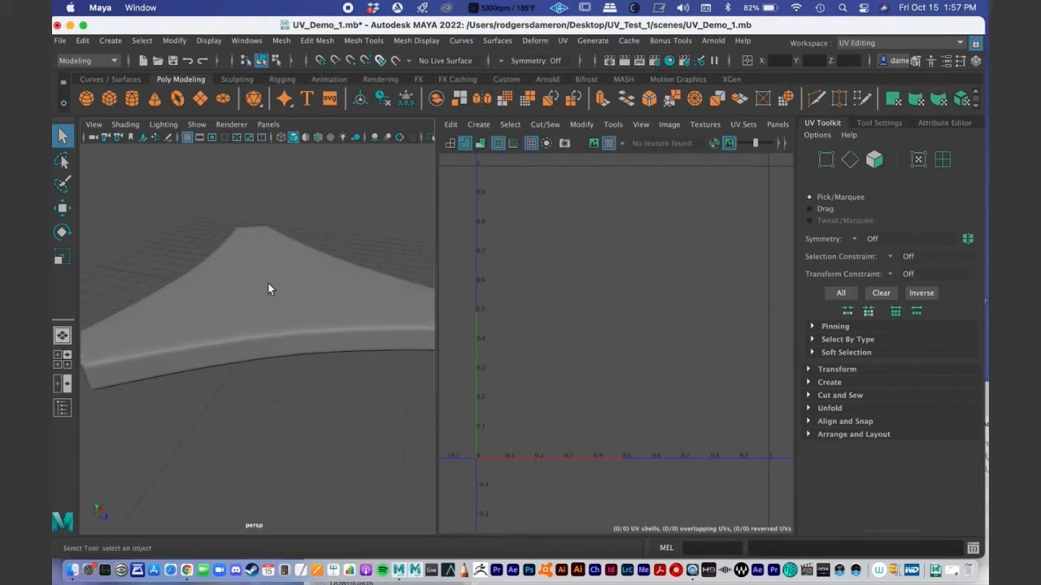
{"action": "left_click", "coordinate": [263, 294]}
{"action": "left_click_drag", "start_coordinate": [305, 370], "coordinate": [306, 358], "text": "alt"}
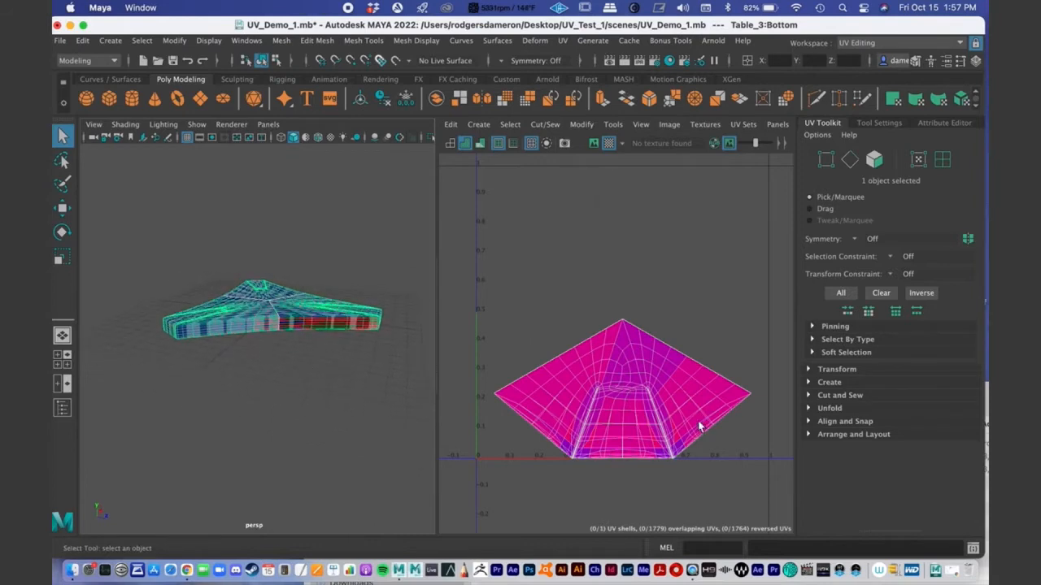
{"action": "middle_click_drag", "start_coordinate": [614, 400], "coordinate": [626, 341], "text": "alt"}
{"action": "right_click_drag", "start_coordinate": [626, 341], "coordinate": [697, 326], "text": "alt"}
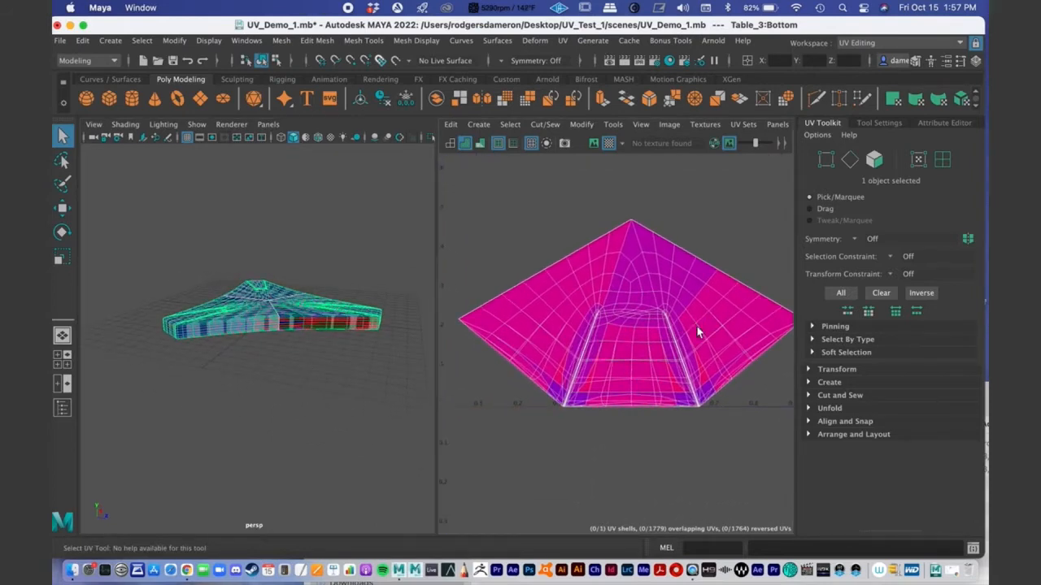
{"action": "left_click_drag", "start_coordinate": [309, 327], "coordinate": [390, 325], "text": "alt"}
{"action": "middle_click_drag", "start_coordinate": [606, 319], "coordinate": [558, 300], "text": "alt"}
{"action": "right_click_drag", "start_coordinate": [655, 304], "coordinate": [555, 290], "text": "alt"}
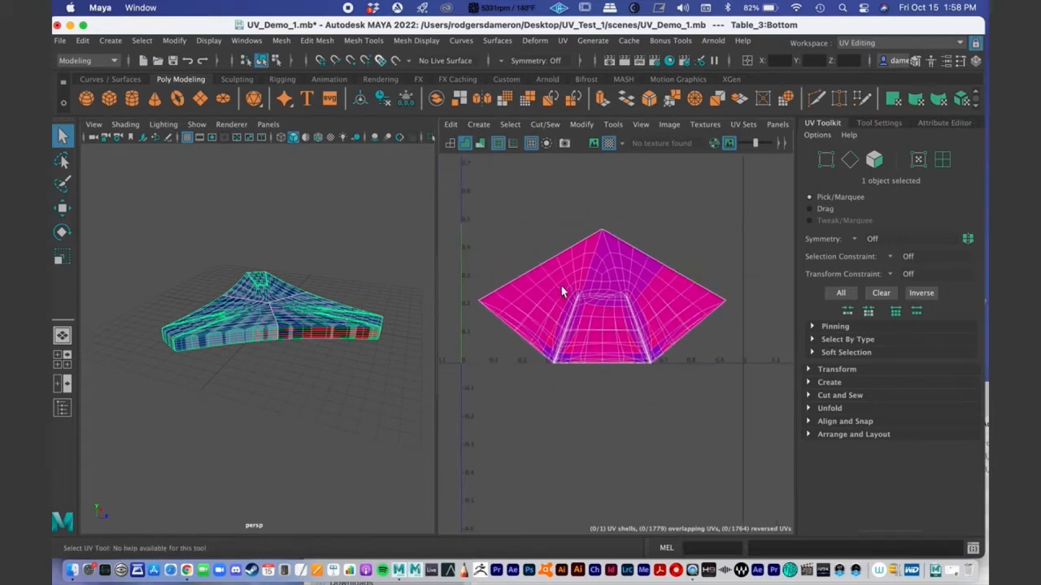
Step: Select all UVs of the Bottom part in the UV Editor and delete them
{"action": "right_click", "coordinate": [605, 281]}
{"action": "right_click_drag", "start_coordinate": [605, 280], "coordinate": [679, 275]}
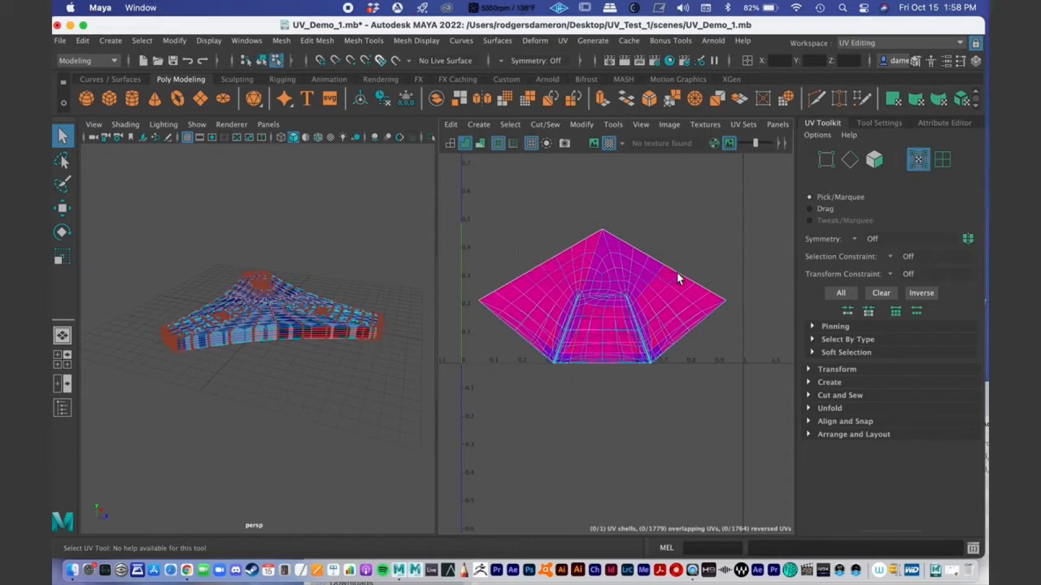
{"action": "right_click", "coordinate": [567, 295]}
{"action": "right_click_drag", "start_coordinate": [568, 295], "coordinate": [625, 298]}
{"action": "left_click_drag", "start_coordinate": [461, 205], "coordinate": [761, 410]}
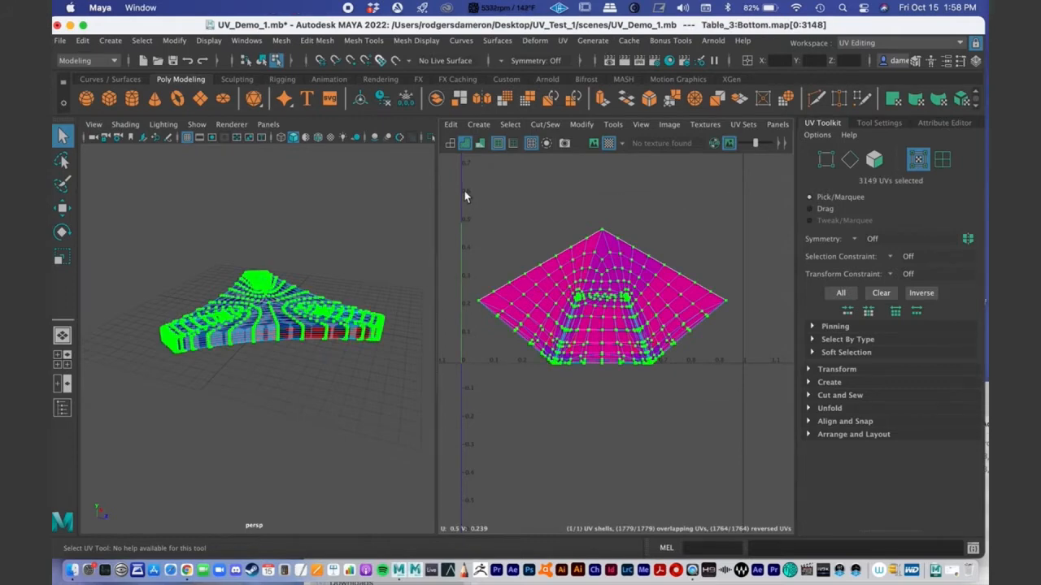
{"action": "left_click_drag", "start_coordinate": [464, 192], "coordinate": [735, 421]}
{"action": "key", "text": "Delete"}
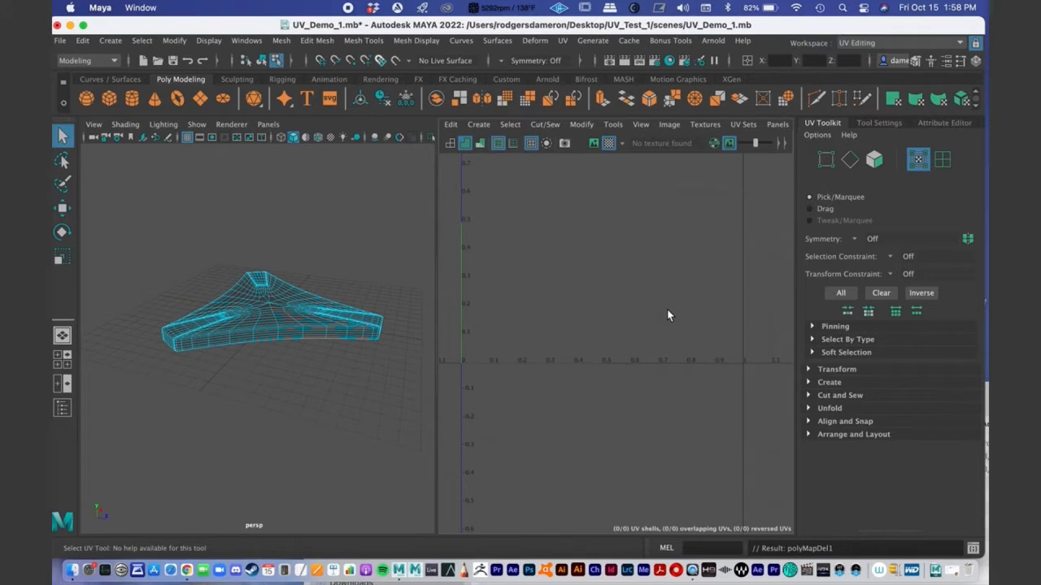
Step: Save the UV_Demo_1 scene with the Bottom part's UVs removed
{"action": "left_click_drag", "start_coordinate": [325, 309], "coordinate": [300, 291], "text": "alt"}
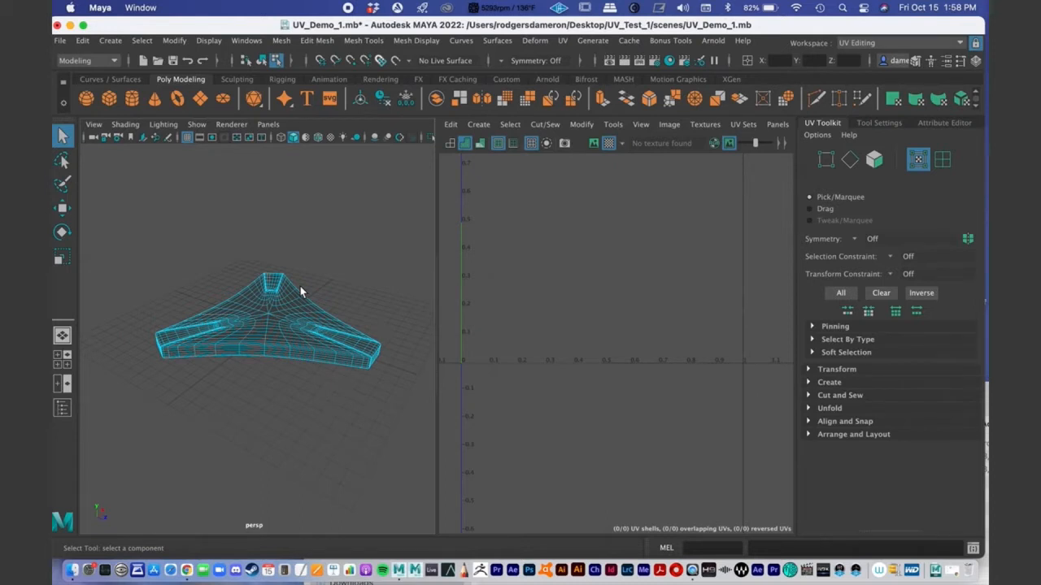
{"action": "mouse_move", "coordinate": [316, 337]}
{"action": "left_mouse_down", "text": "alt"}
{"action": "mouse_move", "coordinate": [318, 371]}
{"action": "mouse_move", "coordinate": [309, 322]}
{"action": "left_mouse_up", "text": "alt"}
{"action": "left_click", "coordinate": [60, 40]}
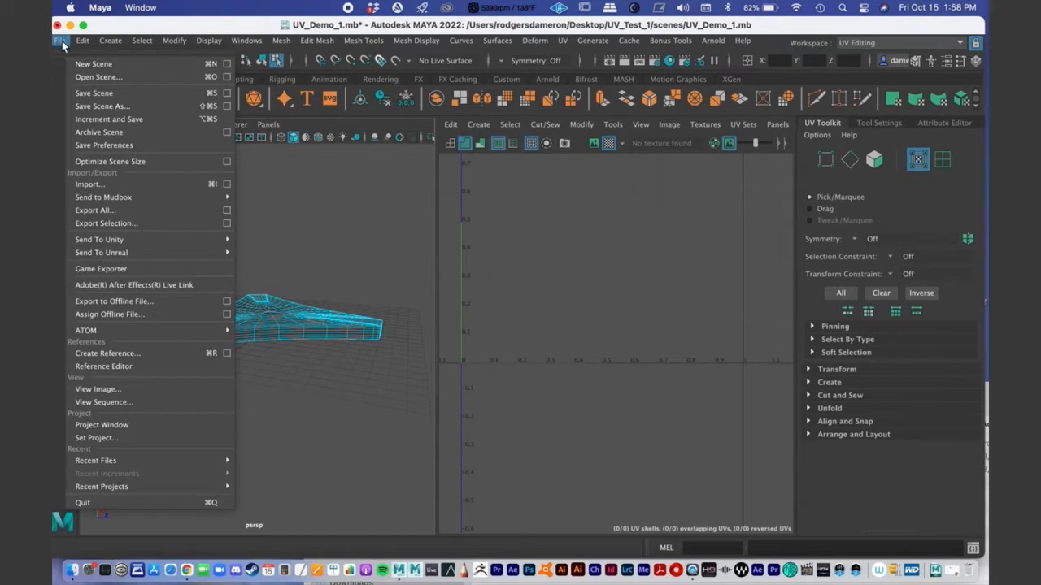
{"action": "left_click", "coordinate": [98, 93]}
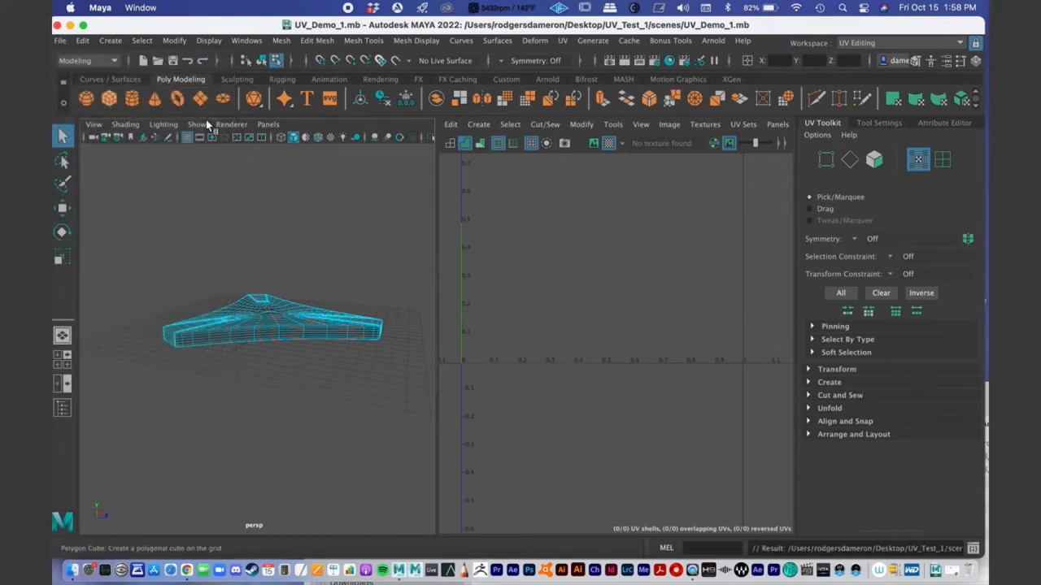
Step: Examine the Bottom part's wireframe from above and from the sides to judge its shape for projection
{"action": "left_click_drag", "start_coordinate": [356, 295], "coordinate": [321, 311], "text": "alt"}
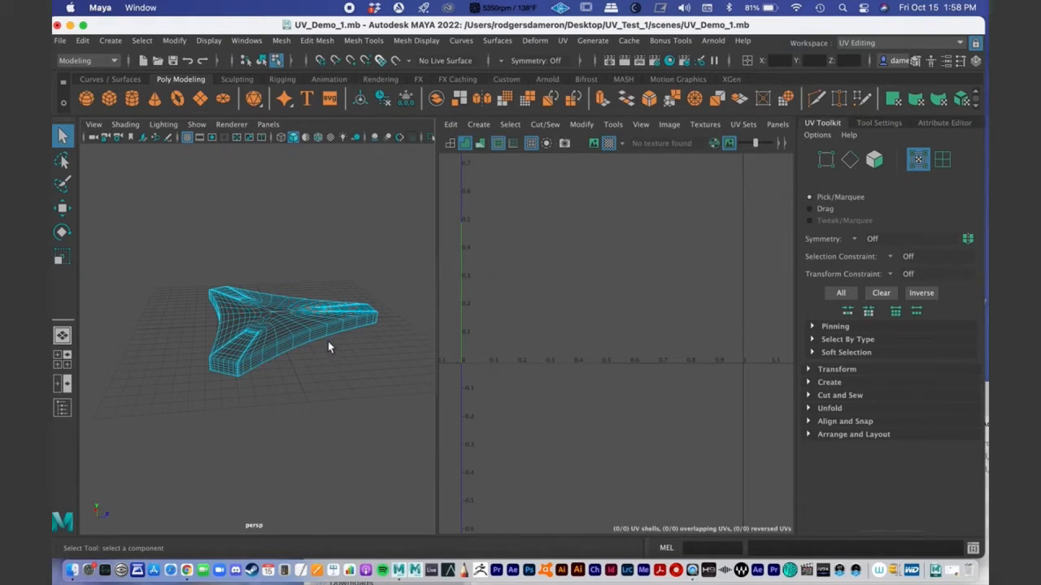
{"action": "left_click_drag", "start_coordinate": [328, 347], "coordinate": [240, 319], "text": "alt"}
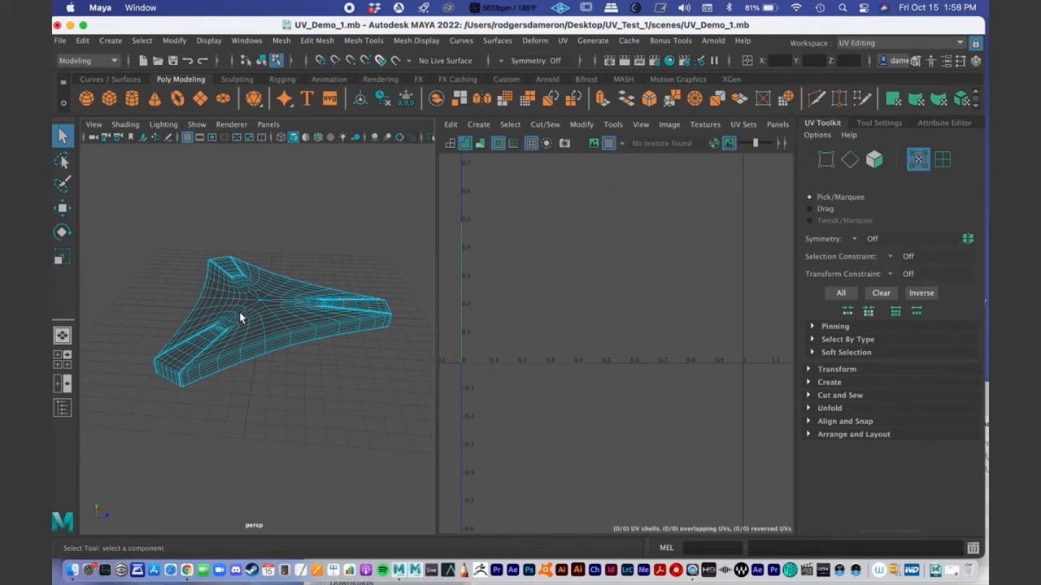
{"action": "left_click_drag", "start_coordinate": [323, 375], "coordinate": [274, 361], "text": "alt"}
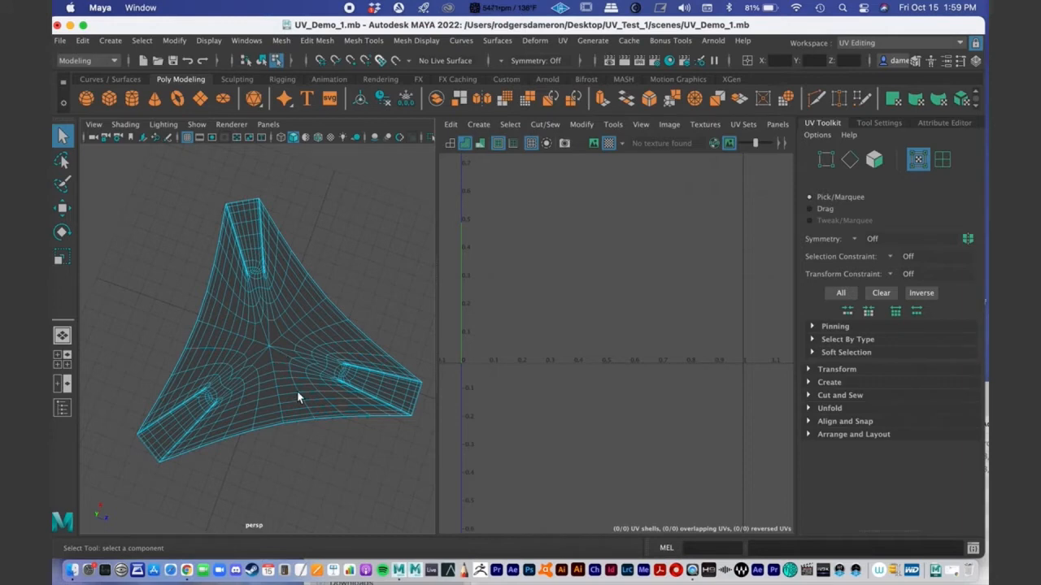
{"action": "left_click_drag", "start_coordinate": [300, 395], "coordinate": [302, 391], "text": "alt"}
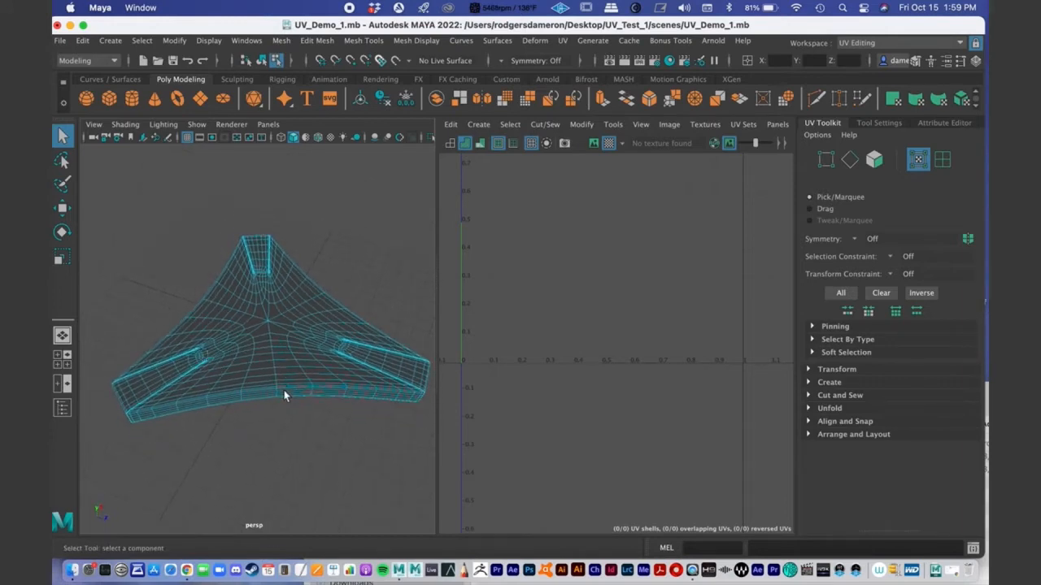
{"action": "left_click_drag", "start_coordinate": [284, 419], "coordinate": [214, 309], "text": "alt"}
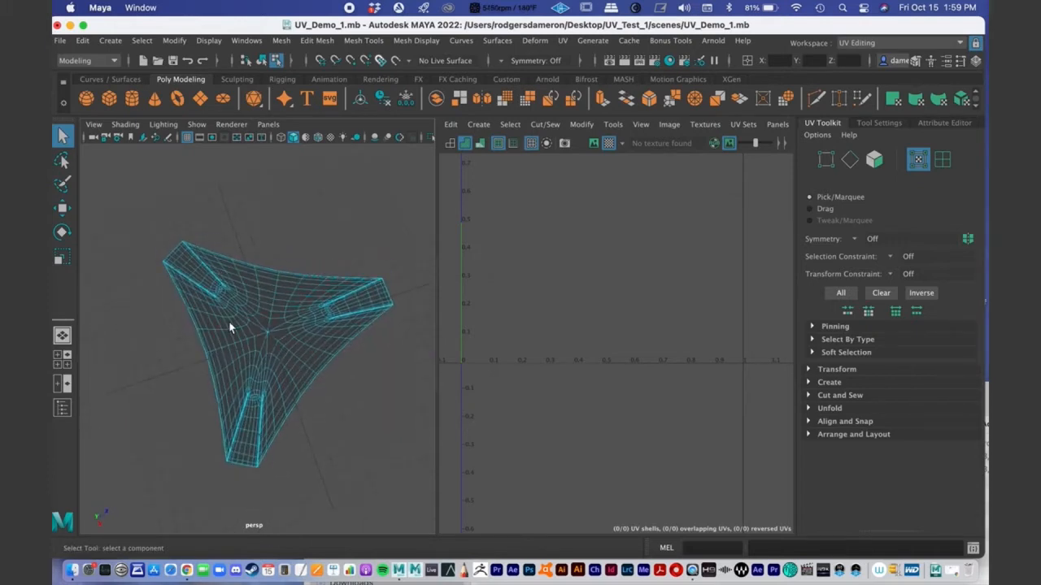
{"action": "left_click_drag", "start_coordinate": [350, 376], "coordinate": [360, 409], "text": "alt"}
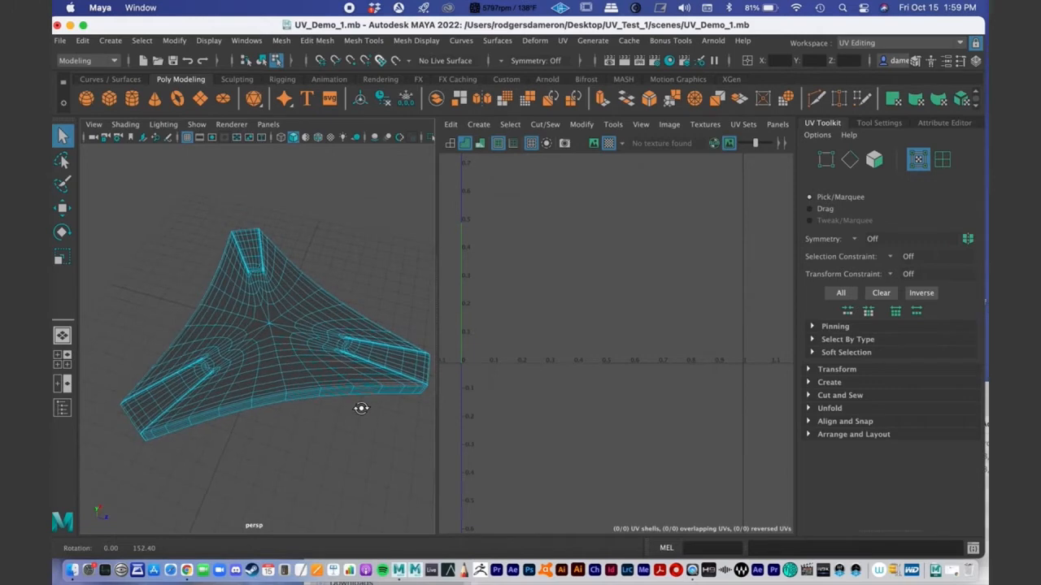
{"action": "left_click_drag", "start_coordinate": [331, 441], "coordinate": [233, 357], "text": "alt"}
Step: Select the two neighbouring face loops running around the Bottom part's outer side and check them from several angles
{"action": "right_click_drag", "start_coordinate": [214, 350], "coordinate": [216, 253]}
{"action": "double_click", "coordinate": [259, 353]}
{"action": "left_click_drag", "start_coordinate": [260, 354], "coordinate": [239, 371], "text": "alt"}
{"action": "left_click", "coordinate": [237, 375], "text": "shift"}
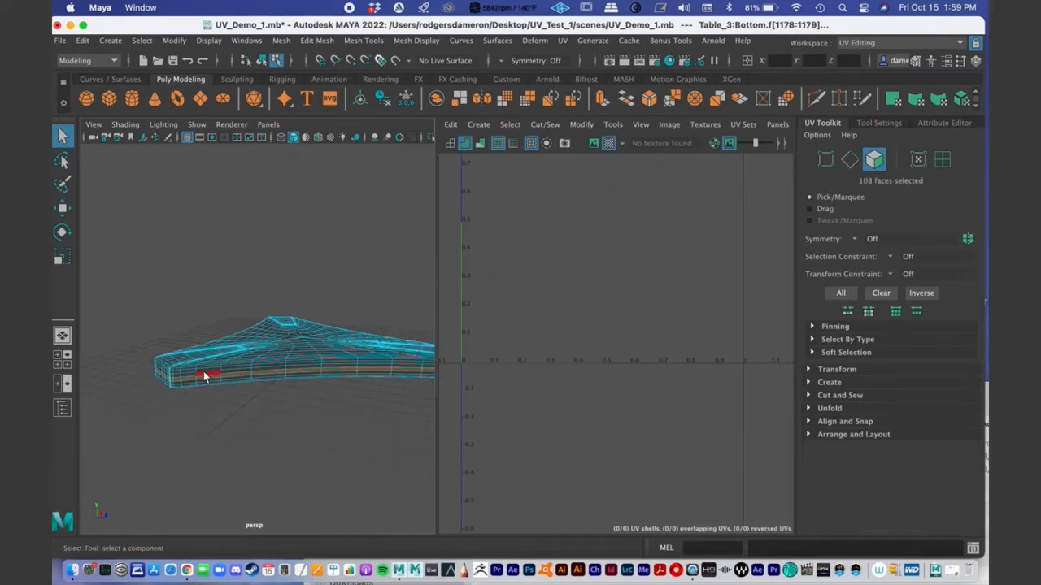
{"action": "double_click", "coordinate": [240, 371], "text": "shift"}
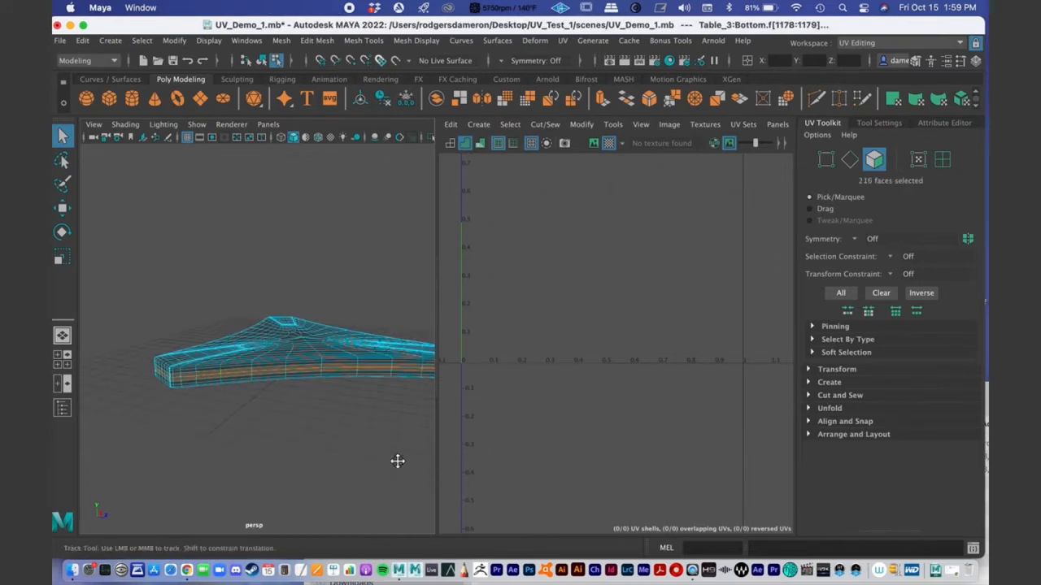
{"action": "right_click_drag", "start_coordinate": [400, 463], "coordinate": [226, 435], "text": "alt"}
{"action": "left_click_drag", "start_coordinate": [255, 347], "coordinate": [278, 348], "text": "alt"}
{"action": "right_click_drag", "start_coordinate": [279, 348], "coordinate": [209, 366], "text": "alt"}
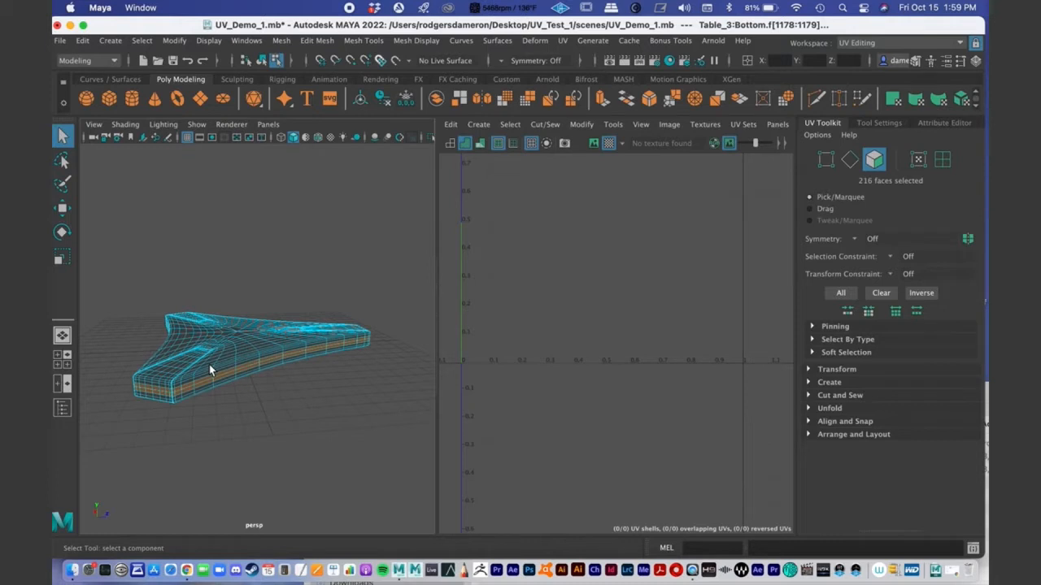
{"action": "left_click_drag", "start_coordinate": [238, 349], "coordinate": [206, 358], "text": "alt"}
{"action": "left_click_drag", "start_coordinate": [267, 347], "coordinate": [215, 336], "text": "alt"}
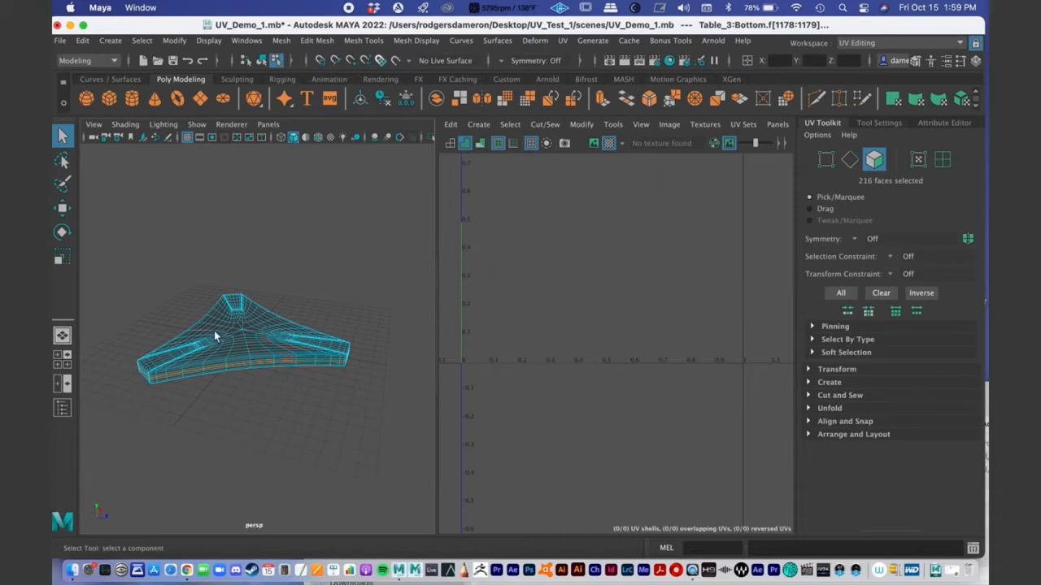
Step: Return the Bottom part to Object Mode and expand the UV Toolkit's Create options
{"action": "right_click_drag", "start_coordinate": [214, 330], "coordinate": [285, 193]}
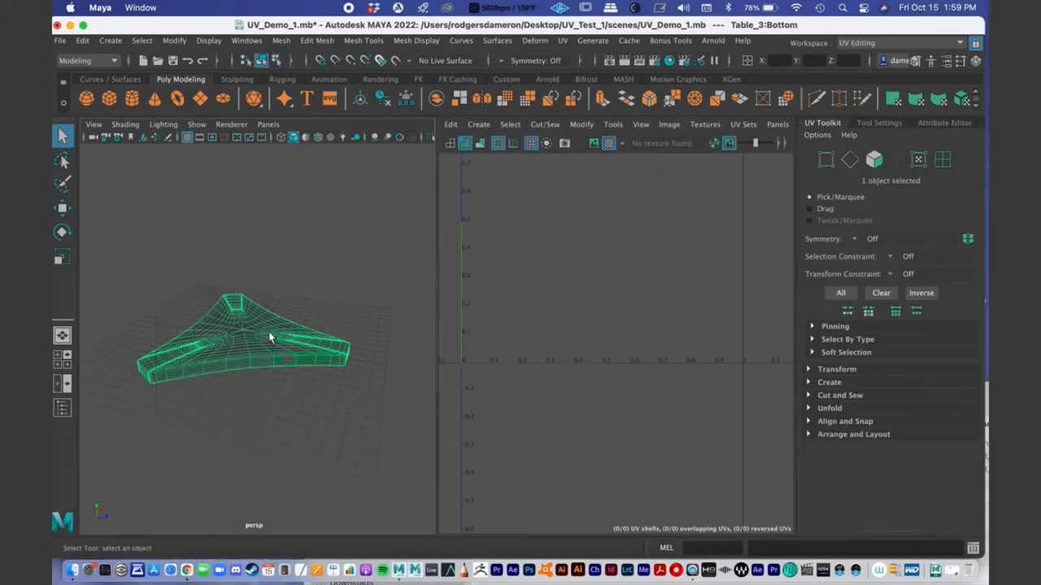
{"action": "right_click_drag", "start_coordinate": [252, 337], "coordinate": [226, 364], "text": "alt"}
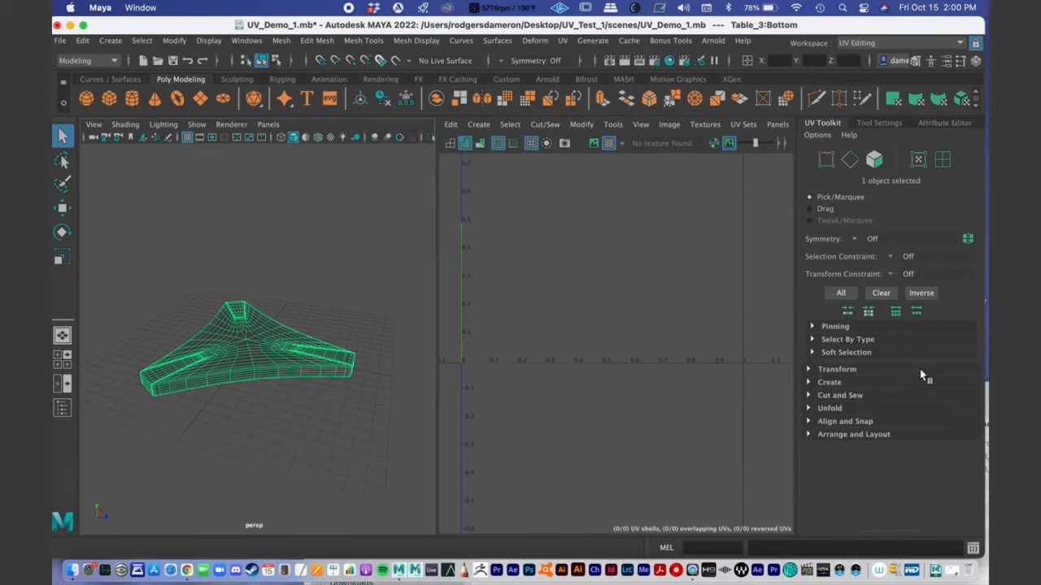
{"action": "left_click", "coordinate": [809, 383]}
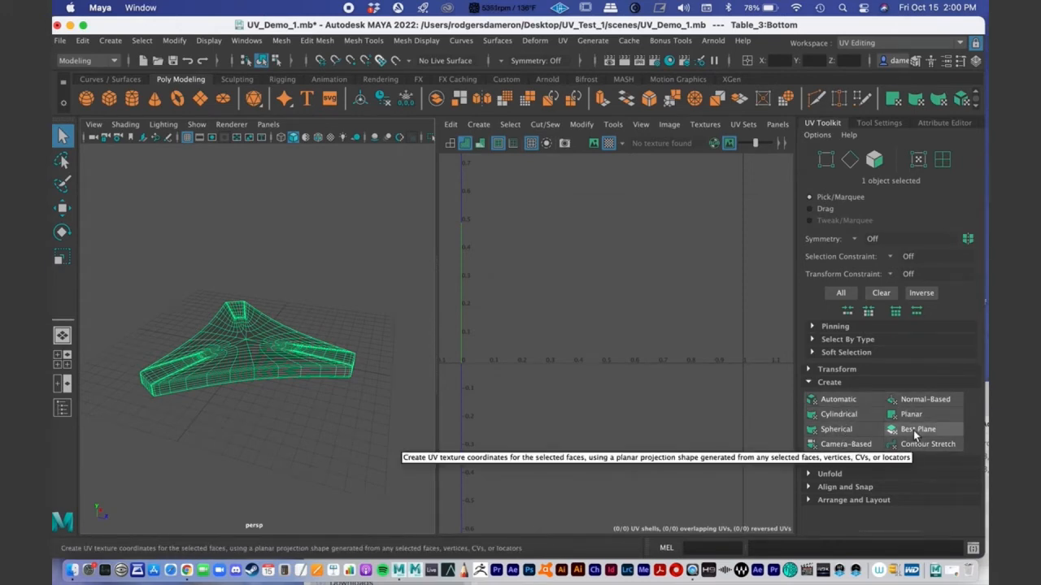
Step: Examine the Bottom part's top surface, legs and side walls to decide on a suitable UV projection
{"action": "right_click_drag", "start_coordinate": [253, 343], "coordinate": [329, 345], "text": "alt"}
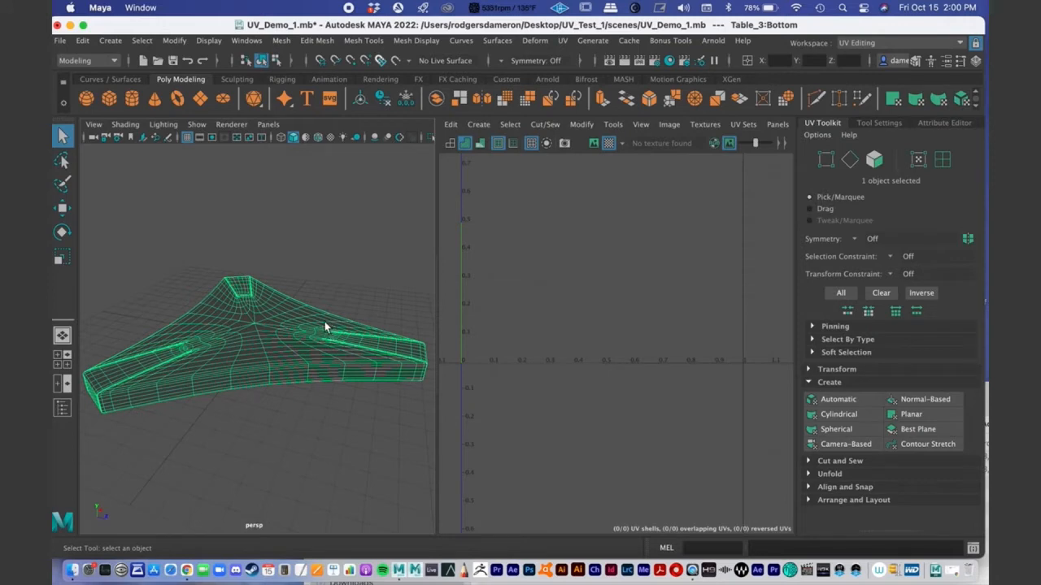
{"action": "left_click_drag", "start_coordinate": [325, 326], "coordinate": [258, 339], "text": "alt"}
{"action": "right_click_drag", "start_coordinate": [258, 339], "coordinate": [313, 340], "text": "alt"}
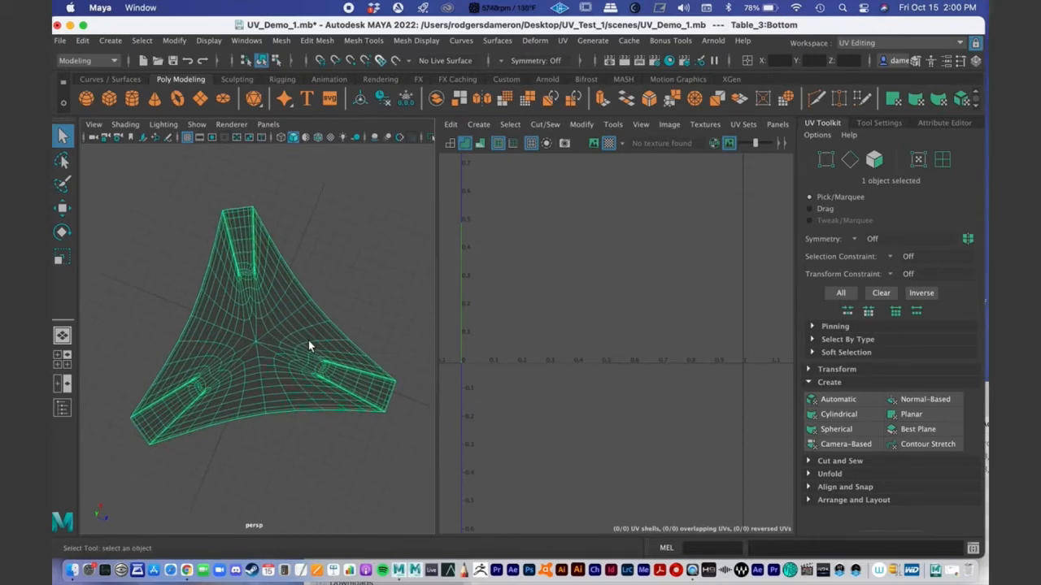
{"action": "mouse_move", "coordinate": [308, 339]}
{"action": "left_mouse_down", "text": "alt"}
{"action": "mouse_move", "coordinate": [314, 309]}
{"action": "mouse_move", "coordinate": [314, 326]}
{"action": "left_mouse_up", "text": "alt"}
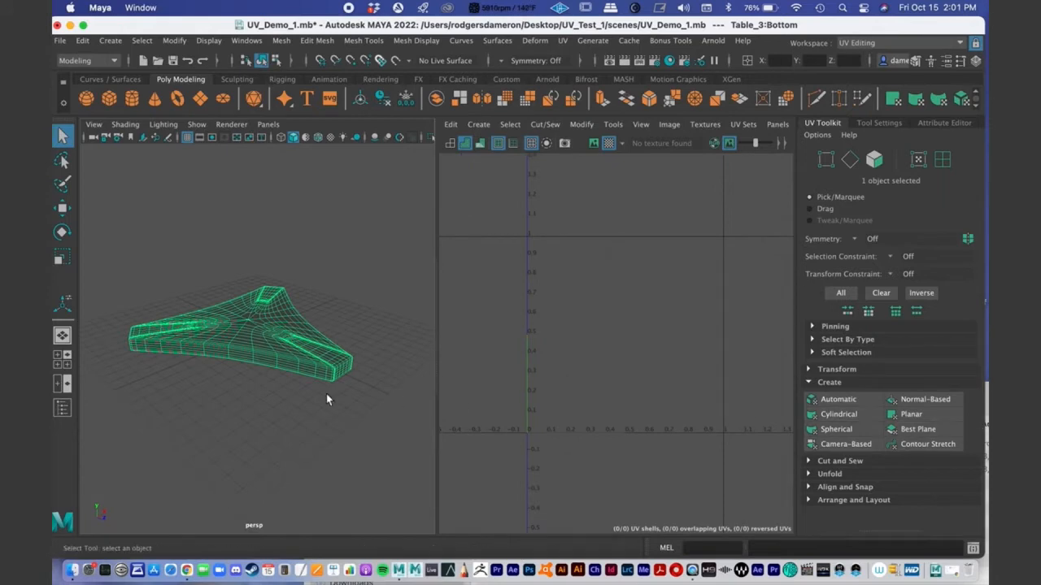
{"action": "left_click_drag", "start_coordinate": [234, 386], "coordinate": [236, 382], "text": "alt"}
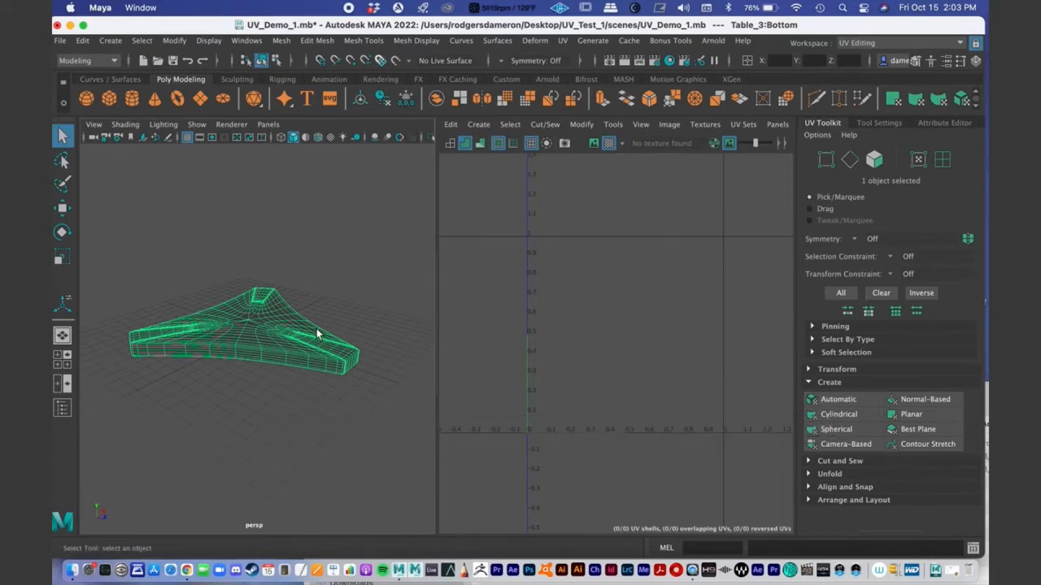
{"action": "left_click_drag", "start_coordinate": [316, 327], "coordinate": [332, 305], "text": "alt"}
{"action": "right_click_drag", "start_coordinate": [292, 291], "coordinate": [323, 306], "text": "alt"}
{"action": "left_click_drag", "start_coordinate": [324, 306], "coordinate": [289, 302], "text": "alt"}
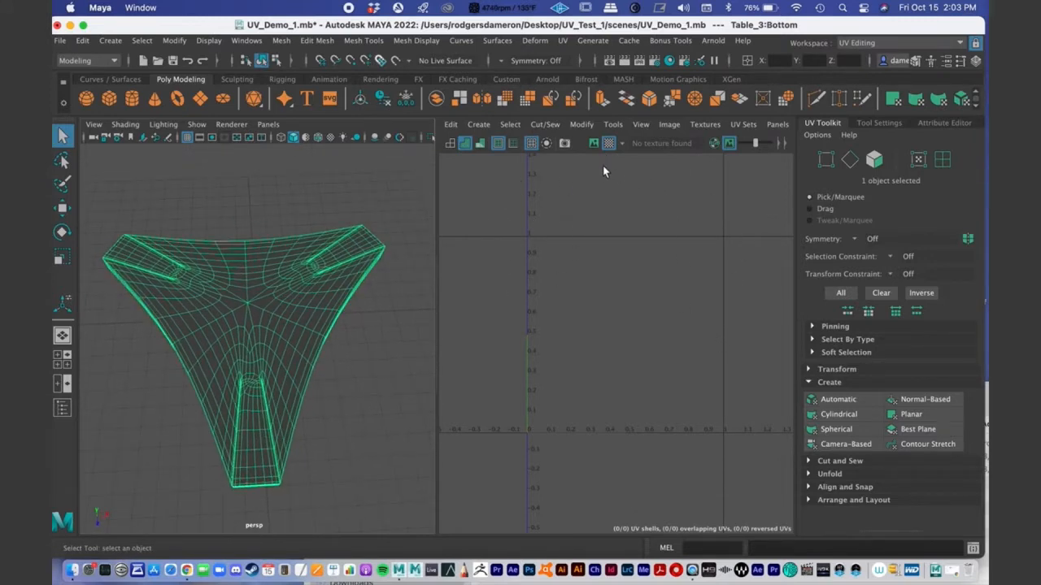
{"action": "left_click_drag", "start_coordinate": [401, 290], "coordinate": [341, 286], "text": "alt"}
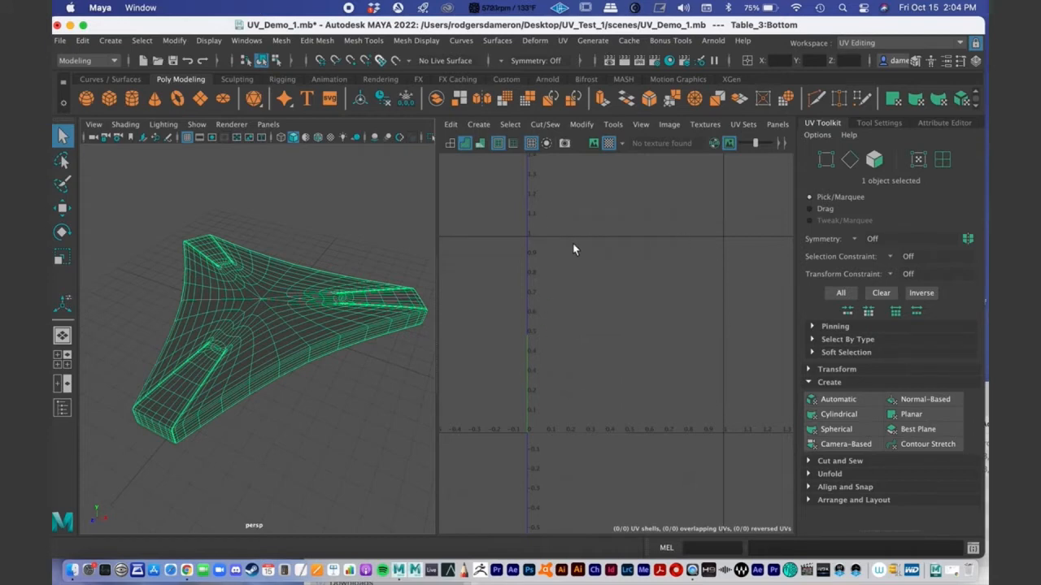
Step: Toggle the UV Editor's grid off and back on, and change its display from shaded to wireframe
{"action": "left_click", "coordinate": [529, 145]}
{"action": "left_click", "coordinate": [533, 147]}
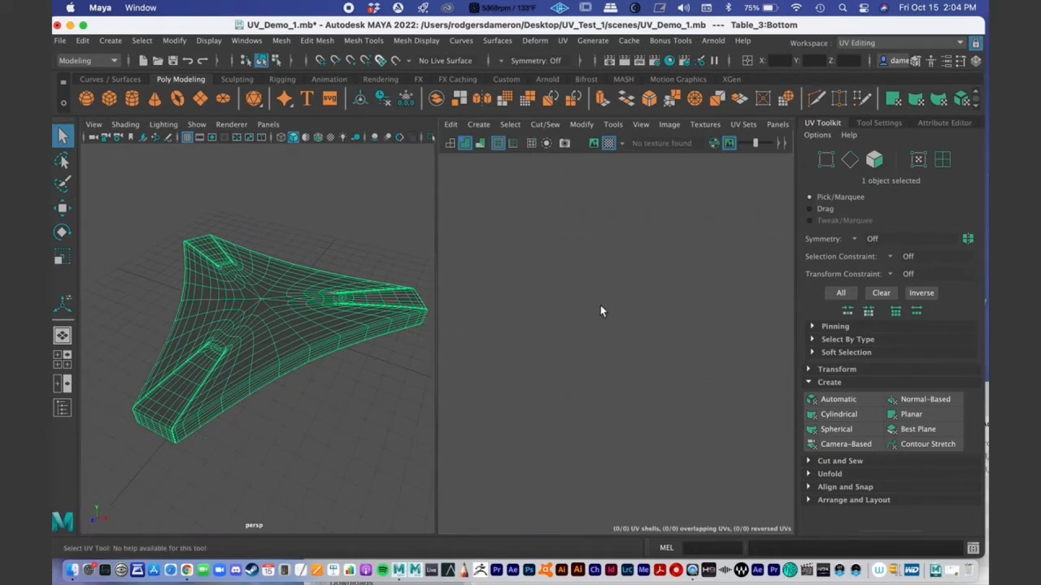
{"action": "left_click", "coordinate": [531, 145]}
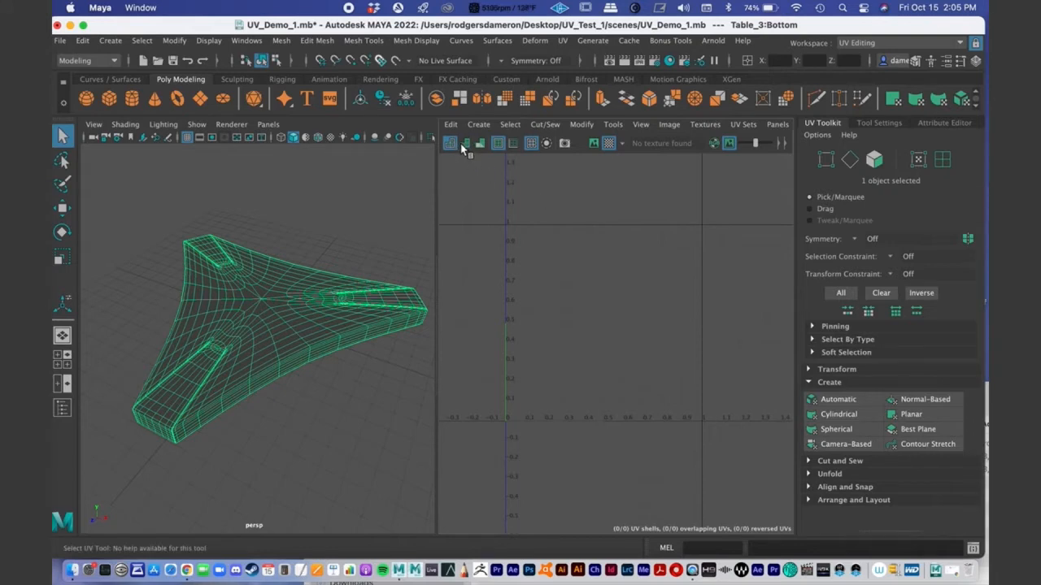
{"action": "left_click", "coordinate": [465, 145]}
{"action": "left_click", "coordinate": [449, 145]}
Step: Set the Bottom part to Object Mode and view it from above for UV creation
{"action": "left_click_drag", "start_coordinate": [311, 358], "coordinate": [252, 308], "text": "alt"}
{"action": "right_click", "coordinate": [244, 313]}
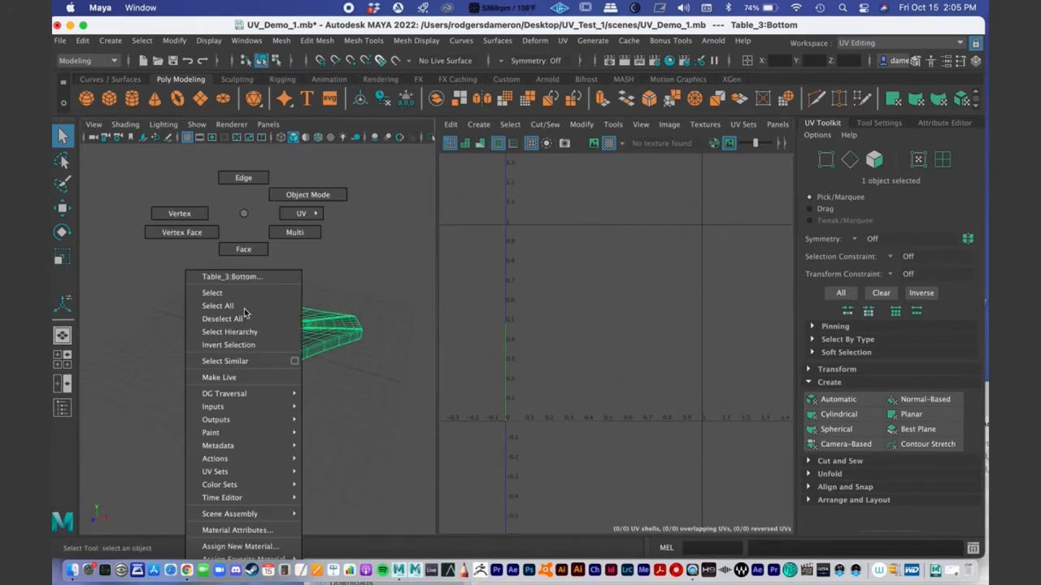
{"action": "left_click", "coordinate": [307, 194]}
{"action": "left_click_drag", "start_coordinate": [259, 344], "coordinate": [246, 358], "text": "alt"}
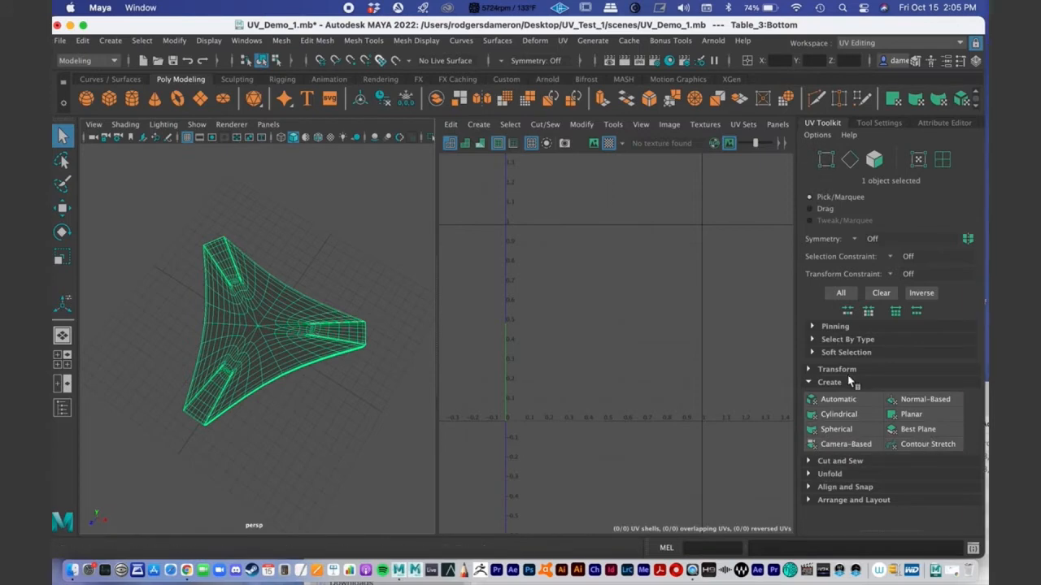
Step: Open the Planar projection options for the Bottom part and keep the image width/height ratio option enabled
{"action": "left_click", "coordinate": [912, 417], "text": "shift"}
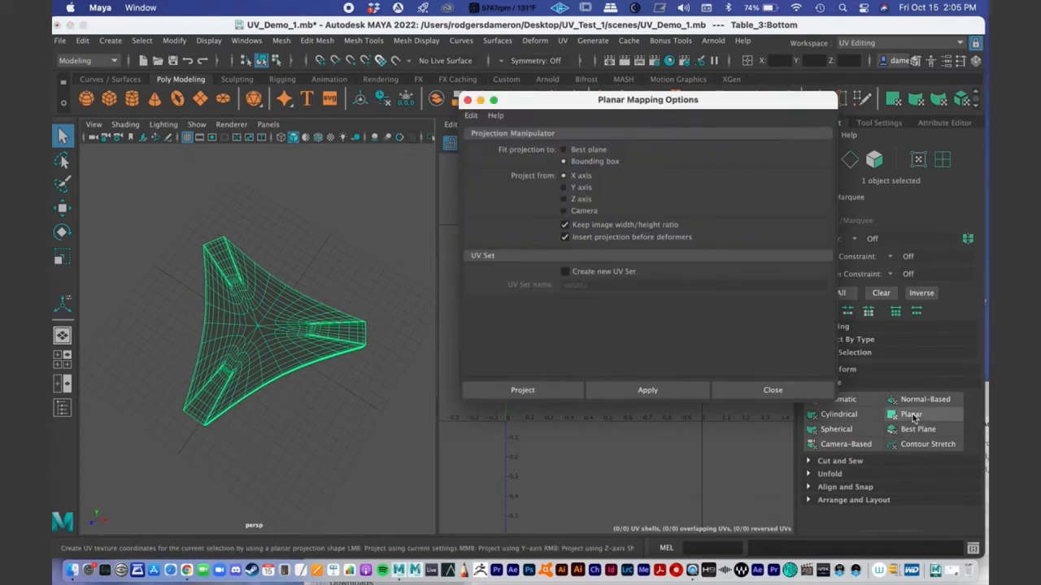
{"action": "left_click_drag", "start_coordinate": [503, 102], "coordinate": [432, 90]}
{"action": "left_click", "coordinate": [494, 212]}
{"action": "left_click", "coordinate": [495, 213]}
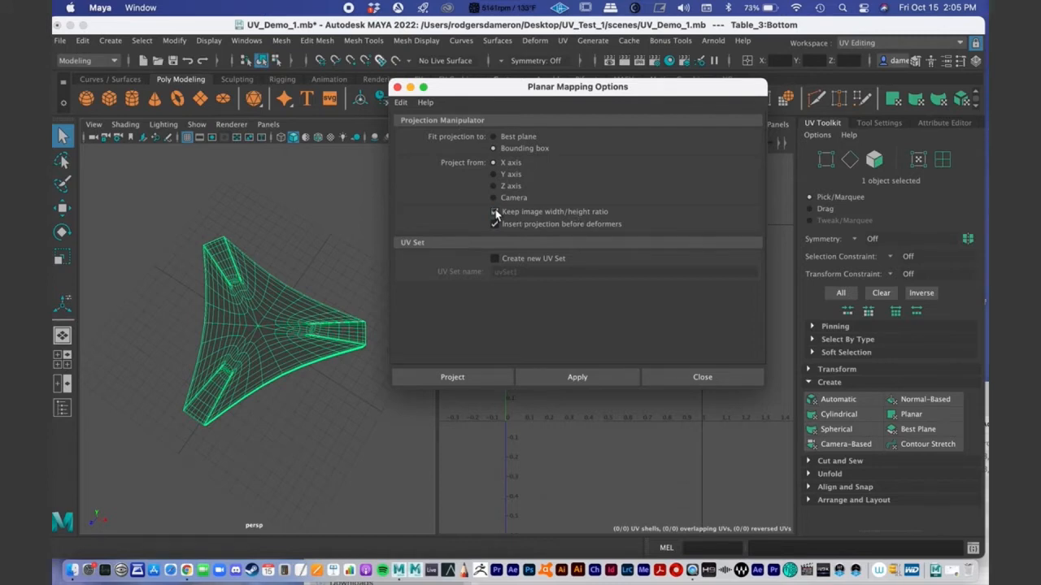
{"action": "left_click_drag", "start_coordinate": [495, 87], "coordinate": [201, 69]}
{"action": "left_click", "coordinate": [201, 191]}
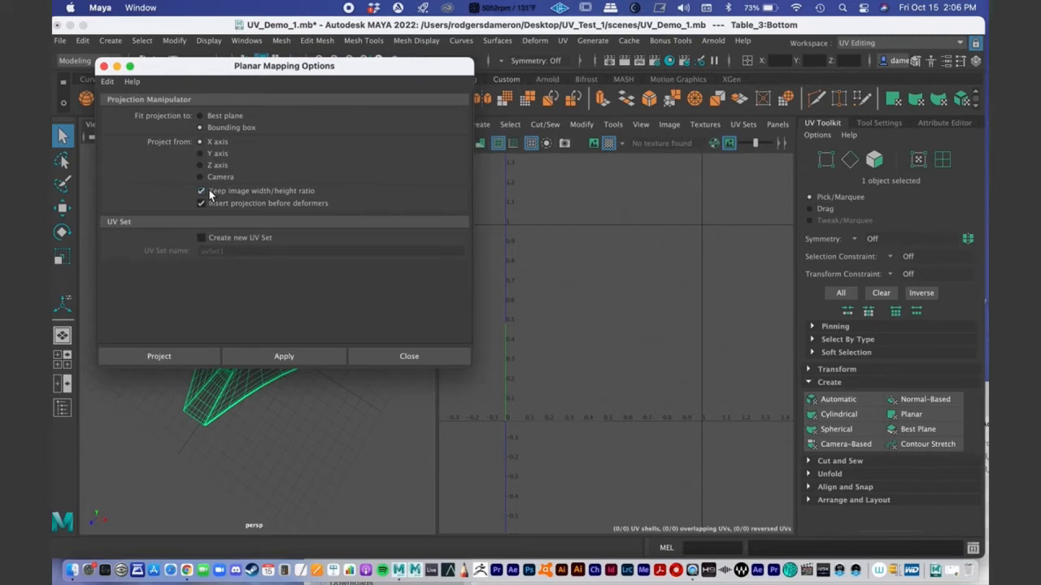
{"action": "left_click_drag", "start_coordinate": [203, 70], "coordinate": [549, 105]}
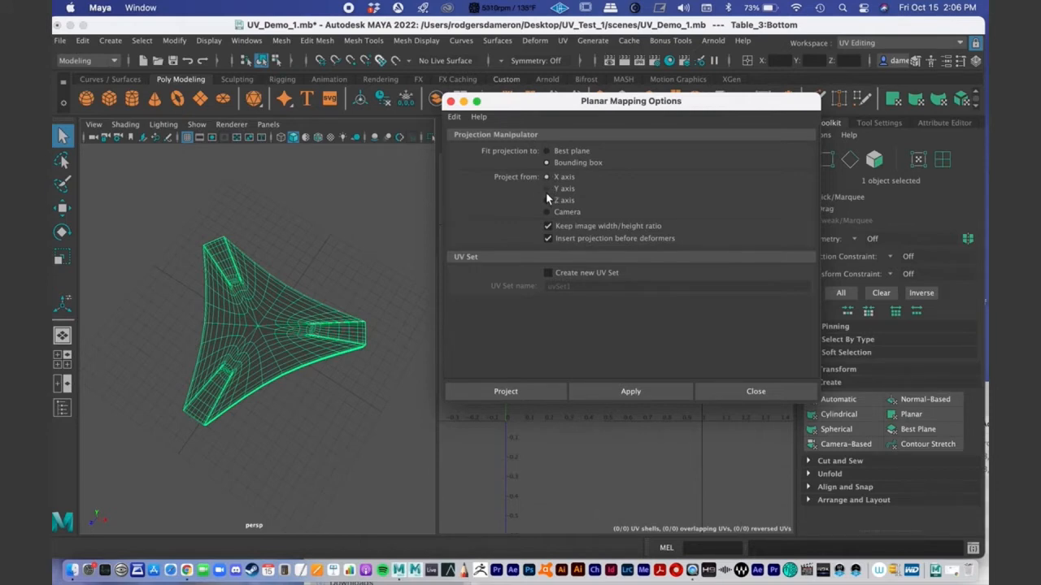
Step: Try a planar UV projection of the Bottom part from the Camera at a low angled view, and undo it
{"action": "left_click_drag", "start_coordinate": [288, 394], "coordinate": [268, 330], "text": "alt"}
{"action": "left_click_drag", "start_coordinate": [532, 109], "coordinate": [220, 32]}
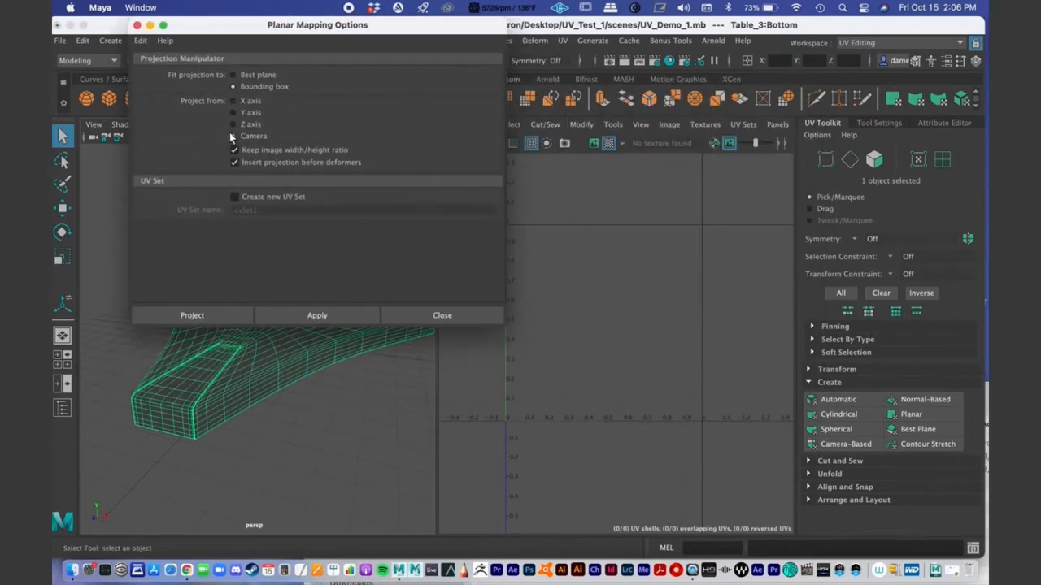
{"action": "left_click_drag", "start_coordinate": [199, 29], "coordinate": [892, 80]}
{"action": "left_click_drag", "start_coordinate": [148, 455], "coordinate": [213, 372], "text": "alt"}
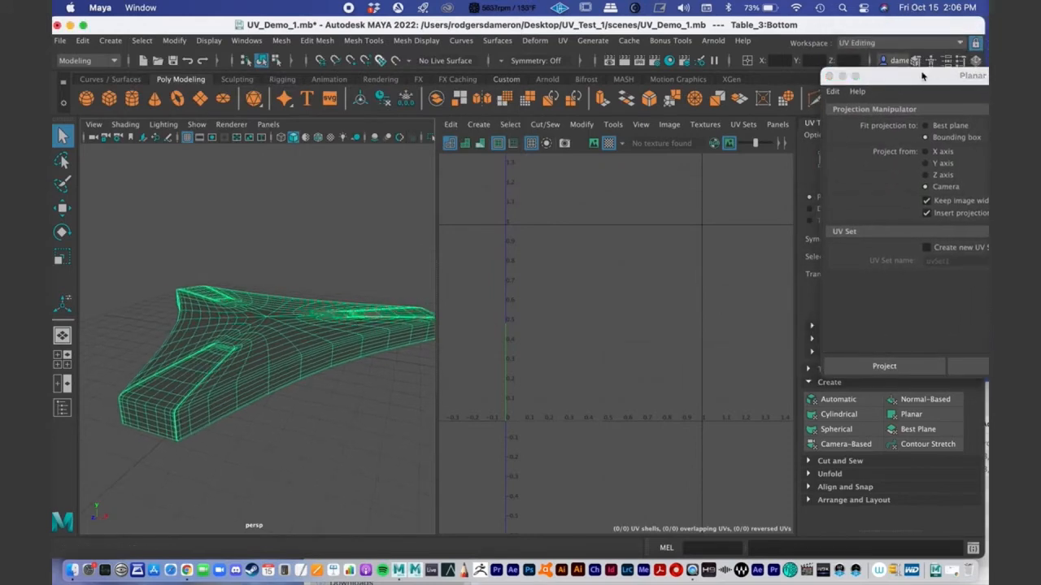
{"action": "left_click_drag", "start_coordinate": [923, 76], "coordinate": [704, 51]}
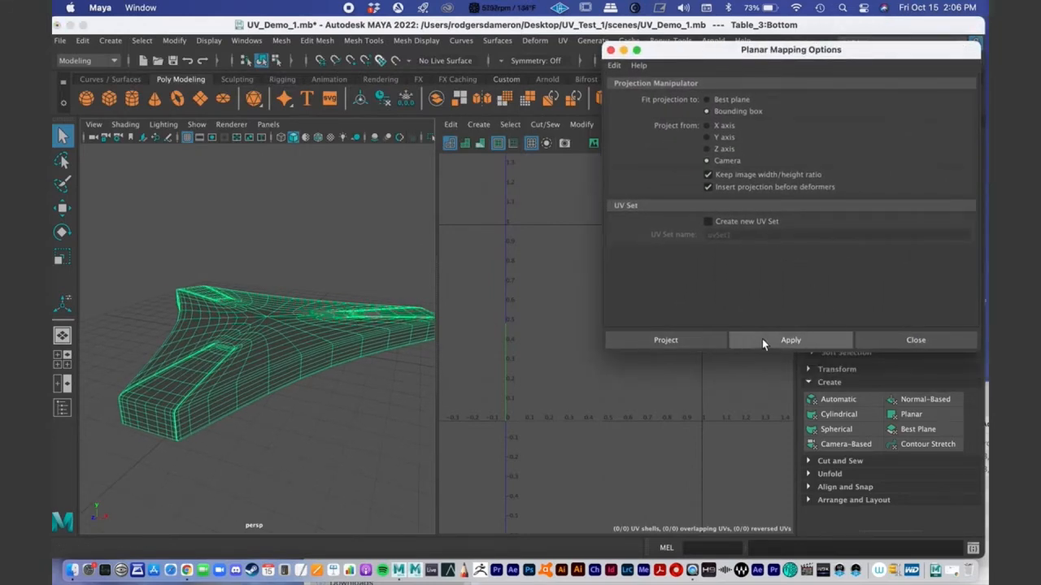
{"action": "left_click", "coordinate": [761, 340]}
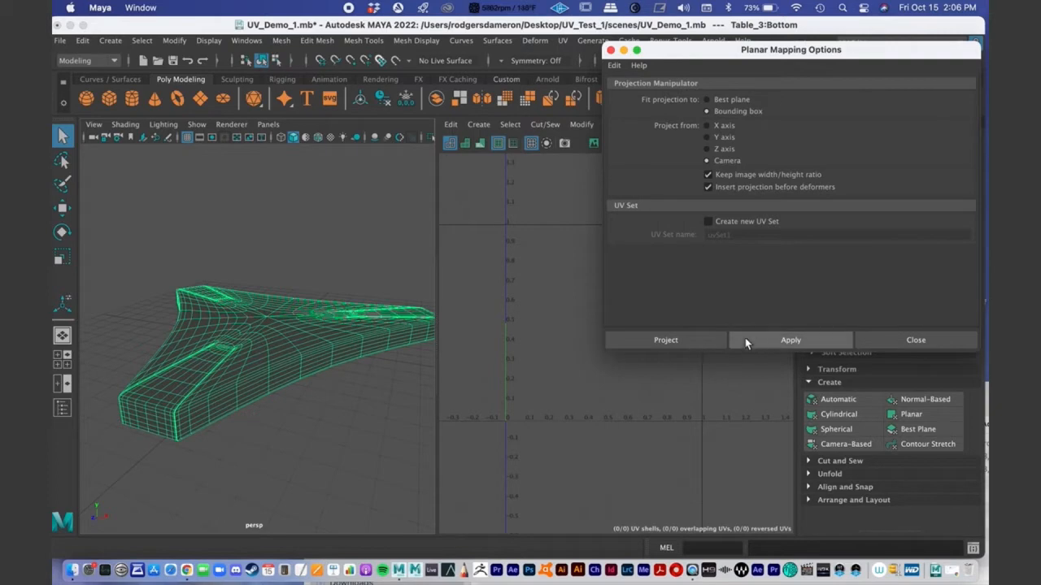
{"action": "left_click", "coordinate": [795, 341]}
{"action": "left_click_drag", "start_coordinate": [699, 50], "coordinate": [898, 117]}
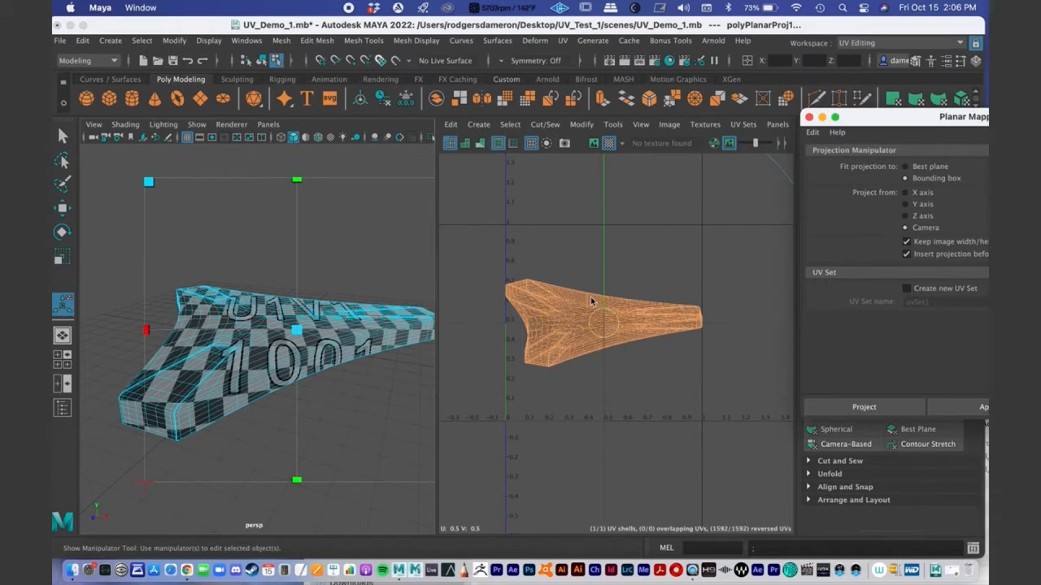
{"action": "key", "text": "z"}
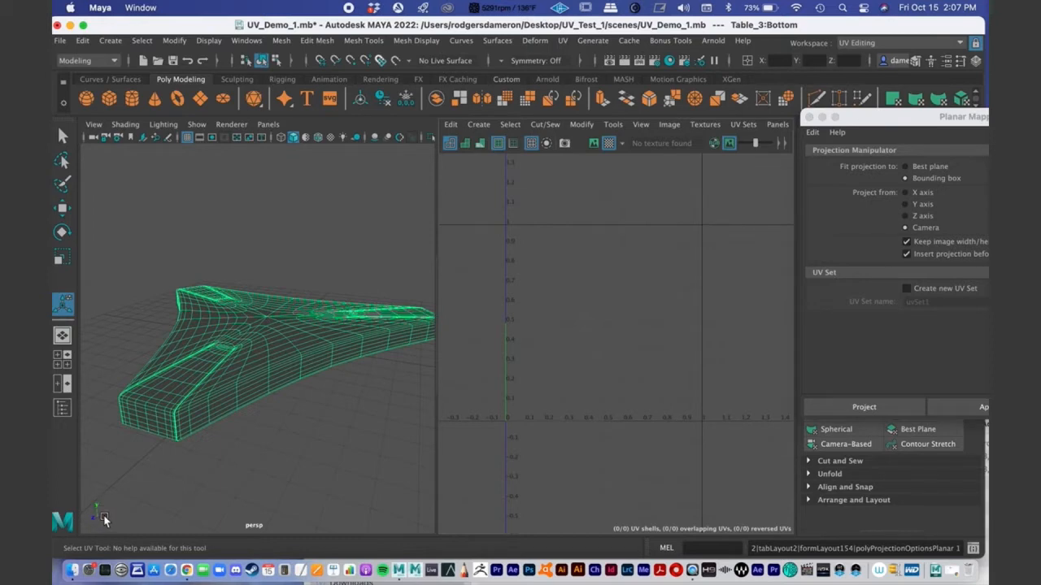
Step: Examine the Bottom part from above, edge-on and at an angle to decide on the planar projection axis
{"action": "left_click_drag", "start_coordinate": [142, 480], "coordinate": [144, 498], "text": "alt"}
{"action": "middle_click_drag", "start_coordinate": [145, 497], "coordinate": [228, 410], "text": "alt"}
{"action": "mouse_move", "coordinate": [227, 410]}
{"action": "left_mouse_down", "text": "alt"}
{"action": "mouse_move", "coordinate": [253, 420]}
{"action": "mouse_move", "coordinate": [237, 423]}
{"action": "left_mouse_up", "text": "alt"}
{"action": "left_click_drag", "start_coordinate": [178, 452], "coordinate": [181, 477], "text": "alt"}
{"action": "middle_click_drag", "start_coordinate": [220, 444], "coordinate": [225, 316], "text": "alt"}
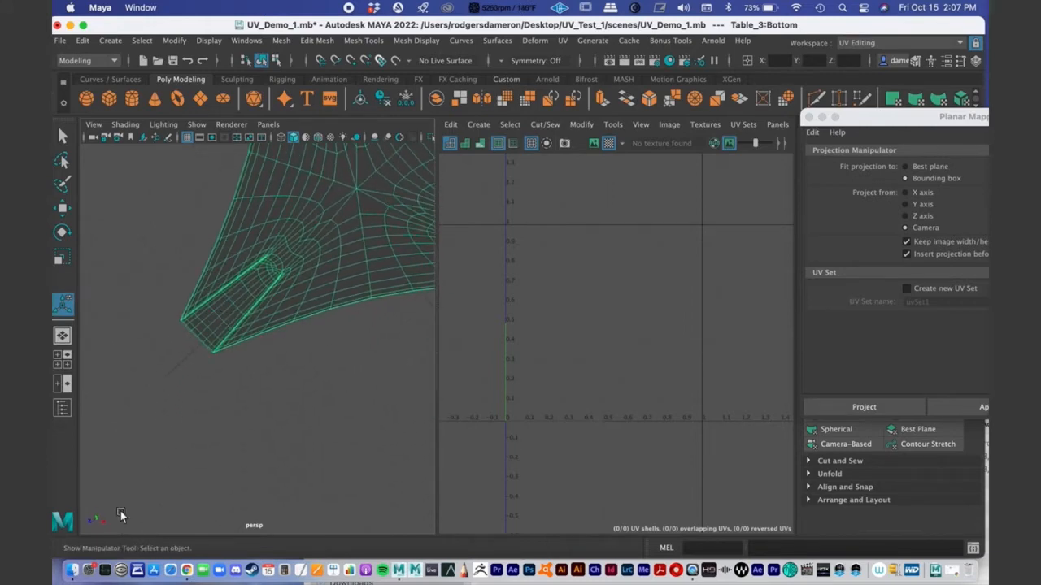
{"action": "left_click_drag", "start_coordinate": [257, 421], "coordinate": [257, 397], "text": "alt"}
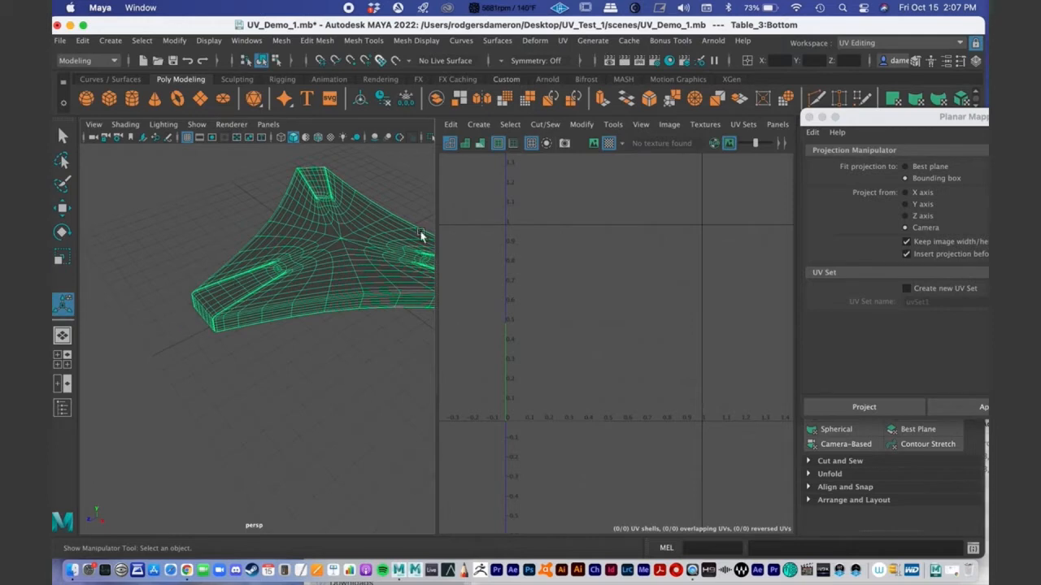
{"action": "left_click_drag", "start_coordinate": [287, 274], "coordinate": [200, 306], "text": "alt"}
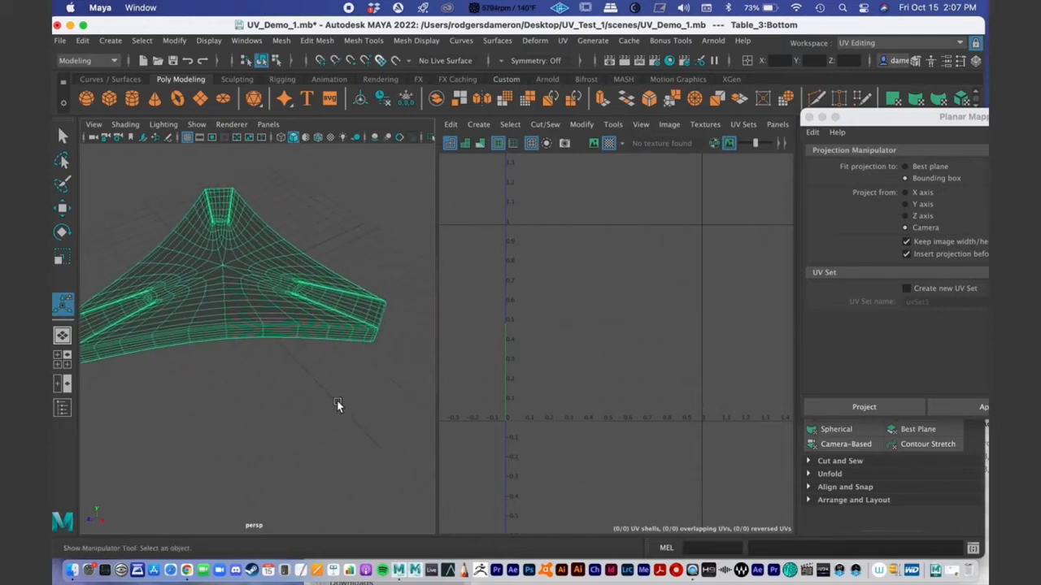
{"action": "left_click_drag", "start_coordinate": [204, 293], "coordinate": [274, 307], "text": "alt"}
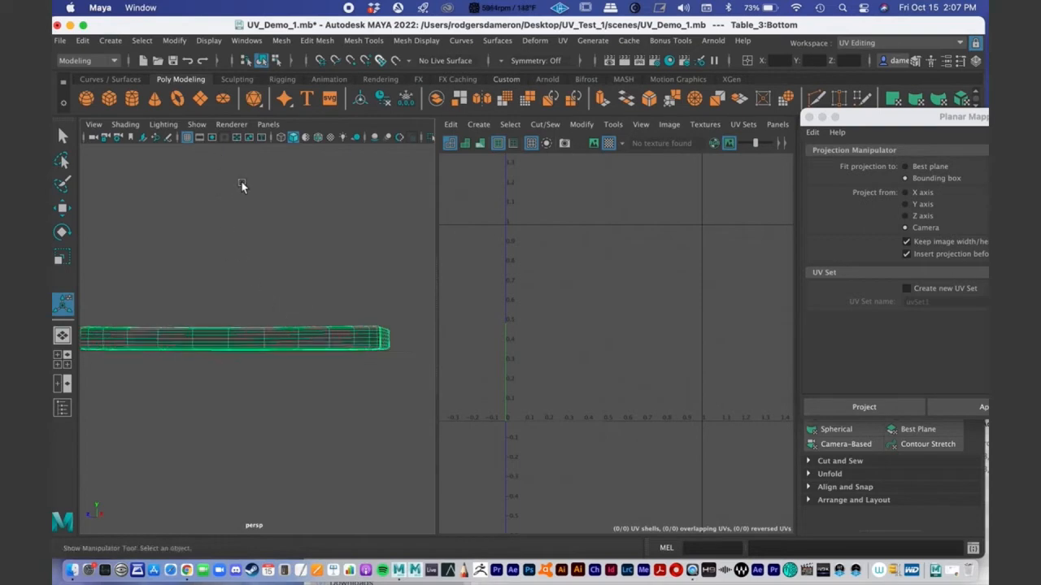
{"action": "left_click_drag", "start_coordinate": [275, 412], "coordinate": [293, 301], "text": "alt"}
Step: Apply a planar UV projection to the Bottom part from the Y axis, fitted to the bounding box, and close the options
{"action": "left_click_drag", "start_coordinate": [866, 119], "coordinate": [307, 95]}
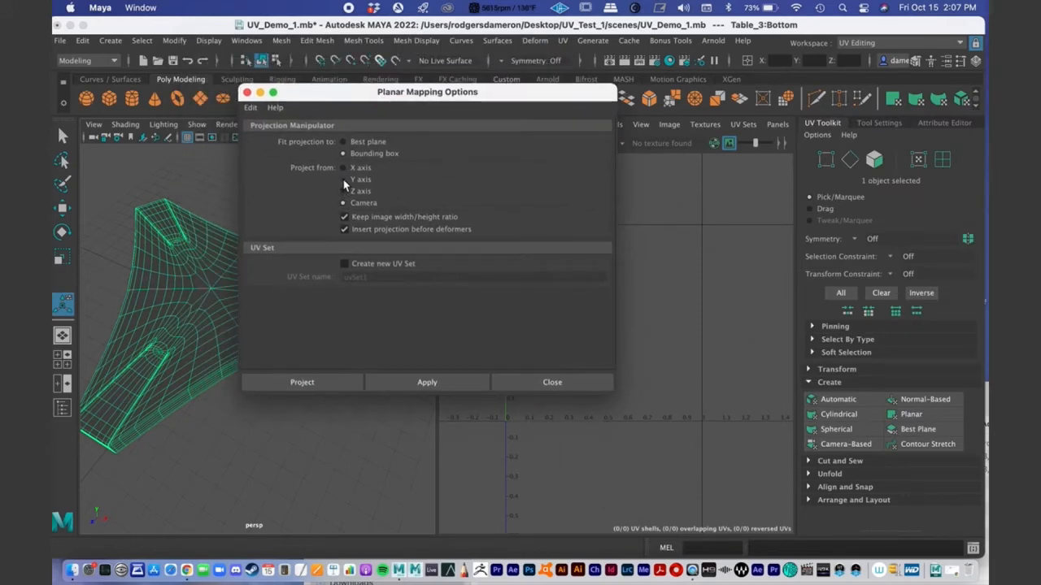
{"action": "left_click", "coordinate": [343, 180]}
{"action": "left_click_drag", "start_coordinate": [338, 96], "coordinate": [378, 112]}
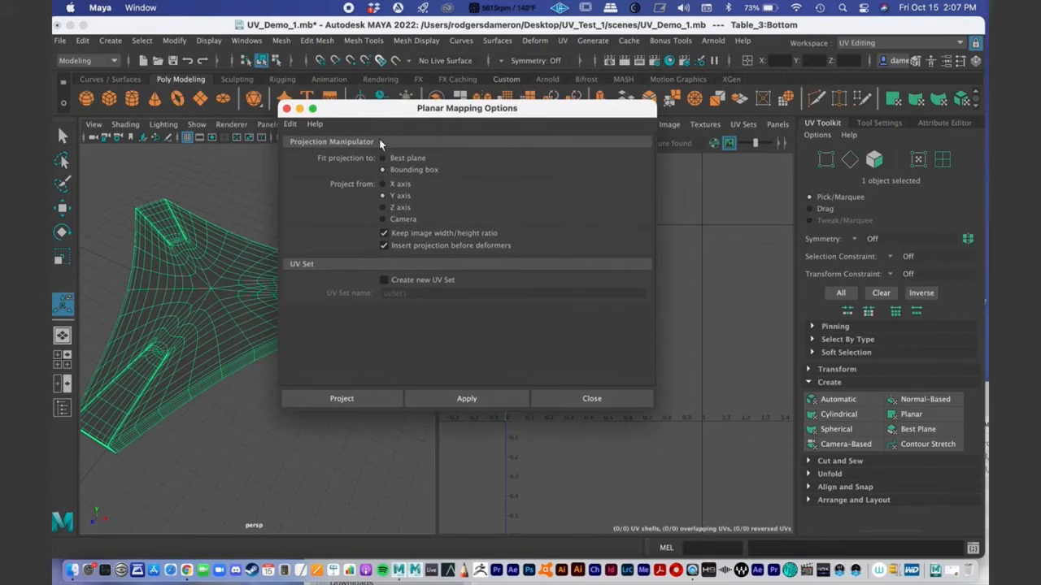
{"action": "left_click", "coordinate": [445, 396]}
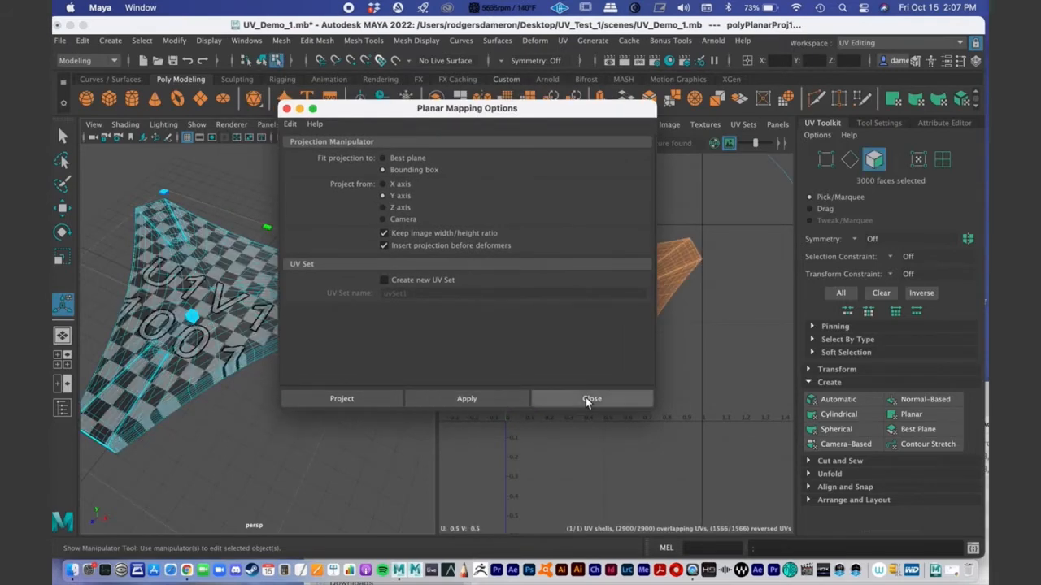
{"action": "left_click", "coordinate": [573, 399]}
Step: Centre the projected UV shell in the UV Editor, return to the Select tool and clear the face selection
{"action": "middle_click_drag", "start_coordinate": [623, 318], "coordinate": [578, 360], "text": "alt"}
{"action": "right_click_drag", "start_coordinate": [578, 360], "coordinate": [590, 333], "text": "alt"}
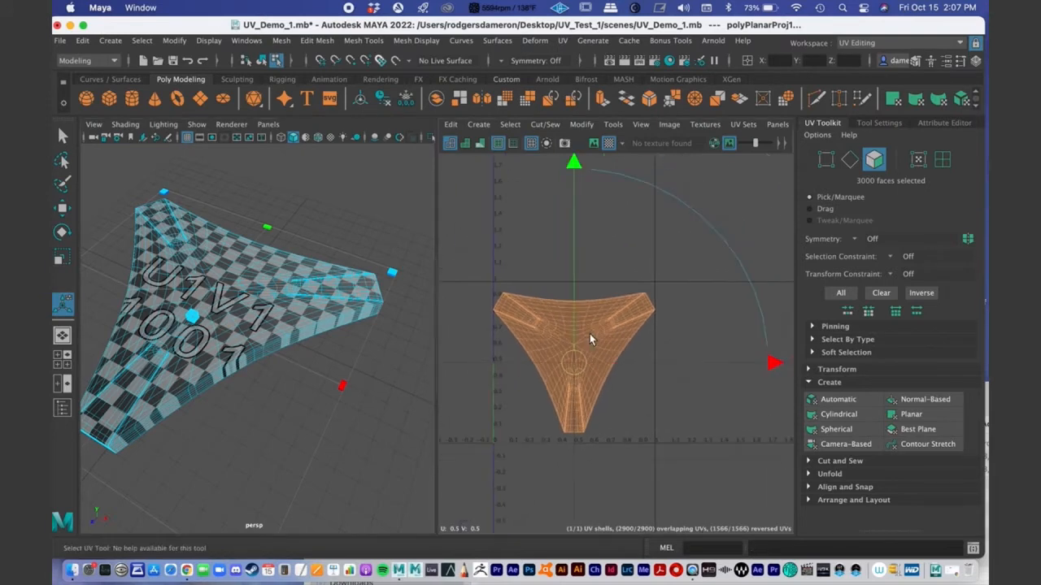
{"action": "key", "text": "q"}
{"action": "middle_click_drag", "start_coordinate": [611, 342], "coordinate": [609, 285], "text": "alt"}
{"action": "right_click_drag", "start_coordinate": [600, 284], "coordinate": [670, 289], "text": "alt"}
{"action": "middle_click_drag", "start_coordinate": [619, 297], "coordinate": [628, 316], "text": "alt"}
{"action": "right_click_drag", "start_coordinate": [629, 316], "coordinate": [592, 319], "text": "alt"}
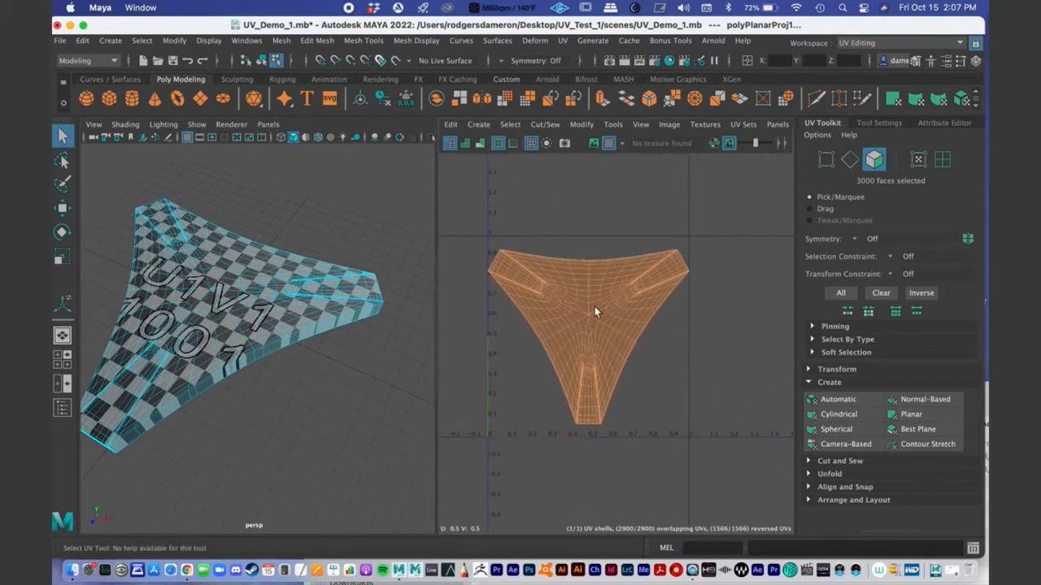
{"action": "left_click", "coordinate": [615, 225]}
Step: Examine the checker pattern on the Bottom part's top surface and side walls for stretching, comparing it with the UV shell
{"action": "left_click_drag", "start_coordinate": [231, 351], "coordinate": [329, 298], "text": "alt"}
{"action": "left_click", "coordinate": [610, 144]}
{"action": "left_click", "coordinate": [609, 143]}
{"action": "left_click_drag", "start_coordinate": [195, 343], "coordinate": [291, 361], "text": "alt"}
{"action": "middle_click_drag", "start_coordinate": [296, 346], "coordinate": [297, 355], "text": "alt"}
{"action": "right_click_drag", "start_coordinate": [287, 333], "coordinate": [343, 333], "text": "alt"}
{"action": "left_click_drag", "start_coordinate": [343, 332], "coordinate": [341, 347], "text": "alt"}
{"action": "middle_click_drag", "start_coordinate": [298, 314], "coordinate": [260, 317], "text": "alt"}
{"action": "right_click_drag", "start_coordinate": [346, 332], "coordinate": [319, 333], "text": "alt"}
{"action": "left_click_drag", "start_coordinate": [328, 344], "coordinate": [244, 354], "text": "alt"}
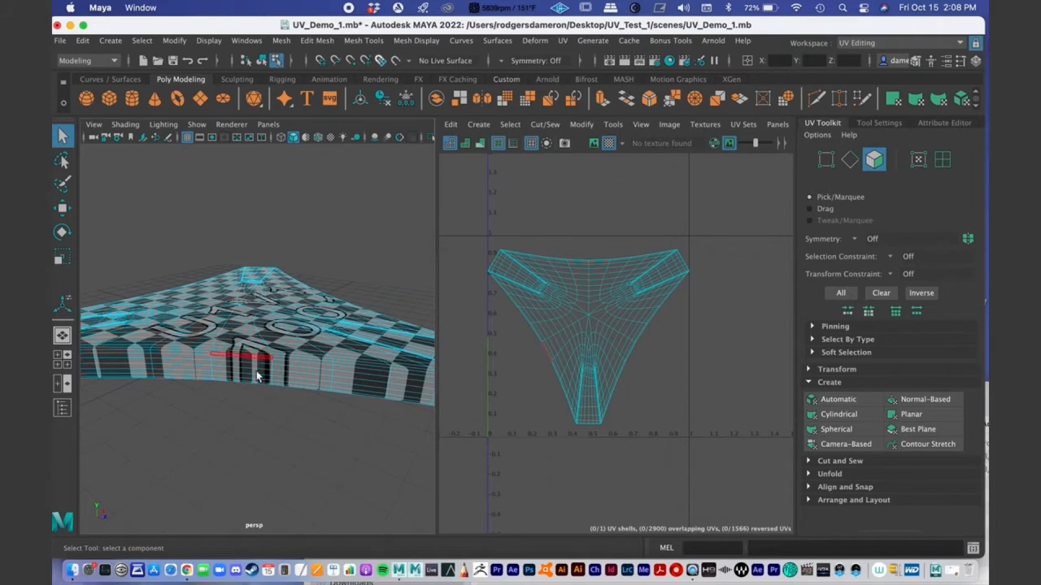
{"action": "left_click_drag", "start_coordinate": [332, 333], "coordinate": [286, 355], "text": "alt"}
{"action": "right_click_drag", "start_coordinate": [287, 355], "coordinate": [313, 301], "text": "alt"}
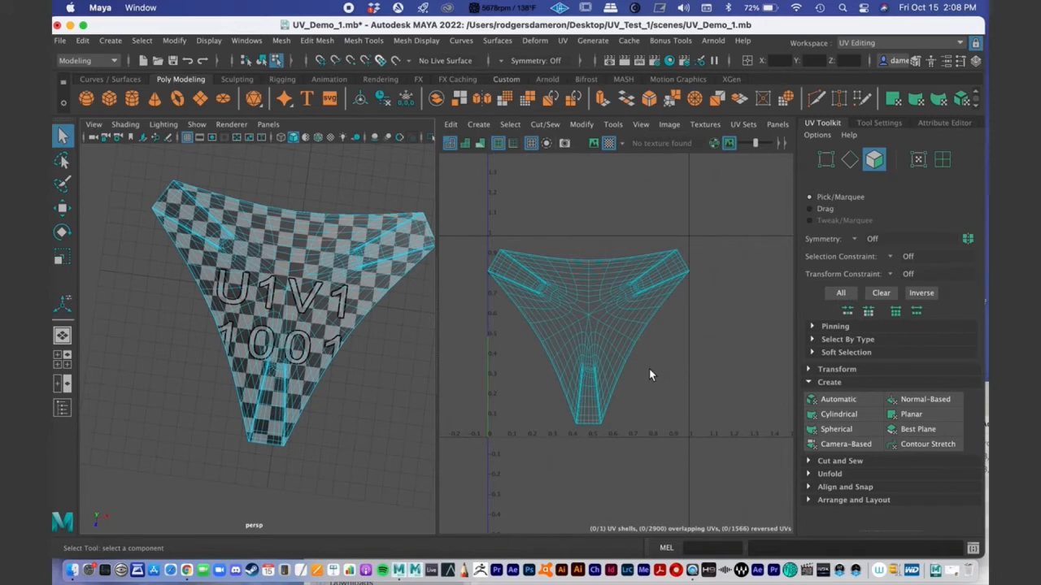
{"action": "middle_click_drag", "start_coordinate": [633, 359], "coordinate": [641, 392], "text": "alt"}
{"action": "left_click_drag", "start_coordinate": [328, 401], "coordinate": [271, 362], "text": "alt"}
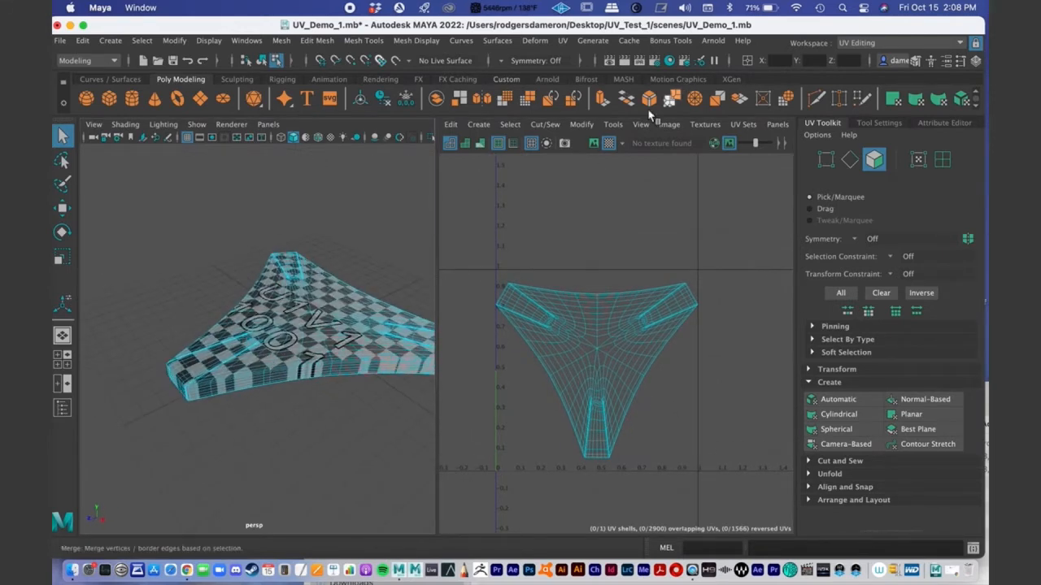
Step: Turn off the checker map, collapse the UV Toolkit's Create options and expand Cut and Sew
{"action": "left_click", "coordinate": [608, 145]}
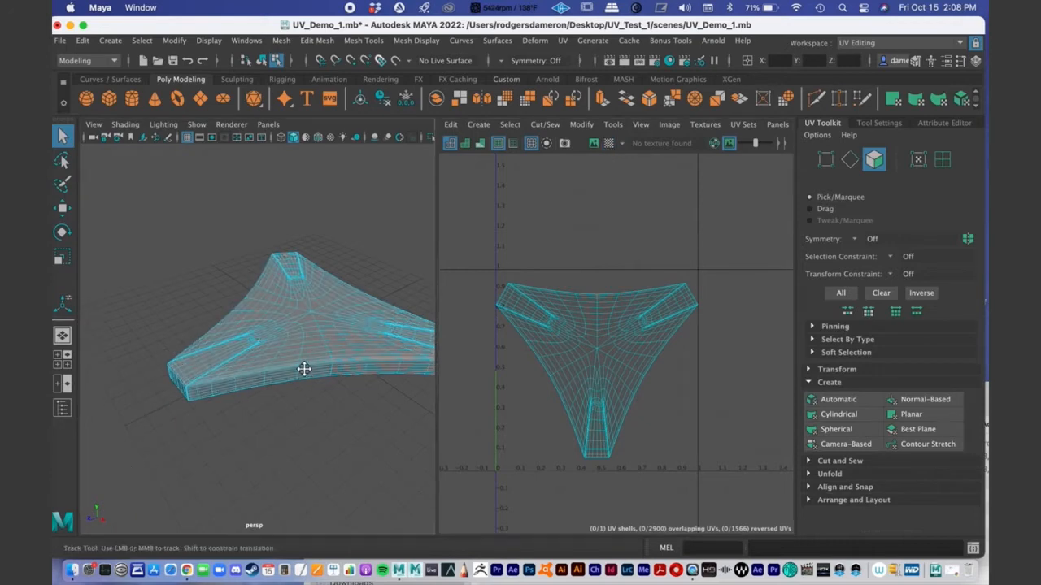
{"action": "middle_click_drag", "start_coordinate": [303, 369], "coordinate": [288, 306], "text": "alt"}
{"action": "right_click_drag", "start_coordinate": [241, 304], "coordinate": [258, 286], "text": "alt"}
{"action": "middle_click_drag", "start_coordinate": [259, 287], "coordinate": [337, 261], "text": "alt"}
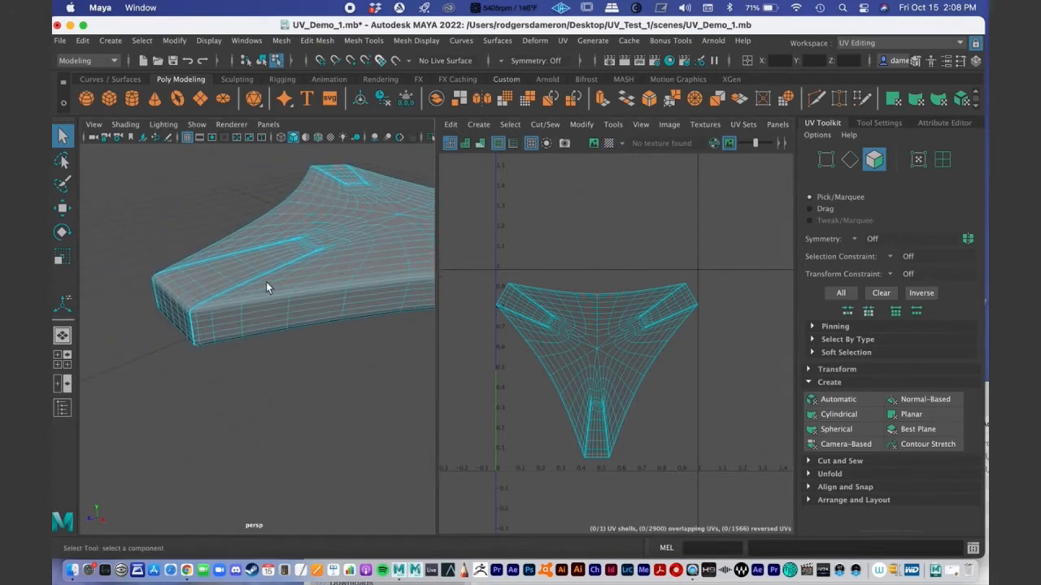
{"action": "right_click_drag", "start_coordinate": [266, 282], "coordinate": [333, 272], "text": "alt"}
{"action": "middle_click_drag", "start_coordinate": [314, 278], "coordinate": [321, 283], "text": "alt"}
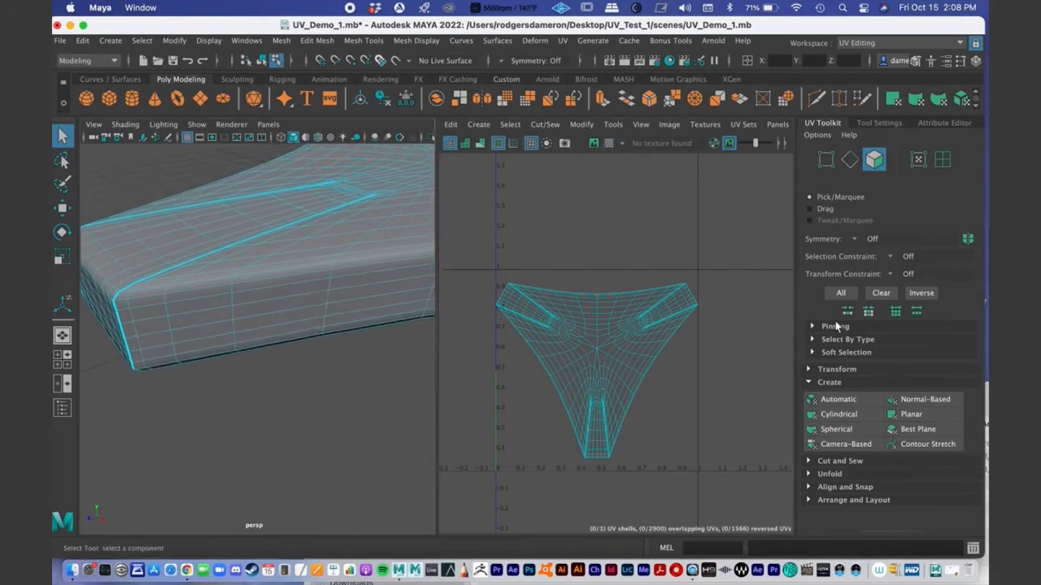
{"action": "left_click", "coordinate": [809, 382]}
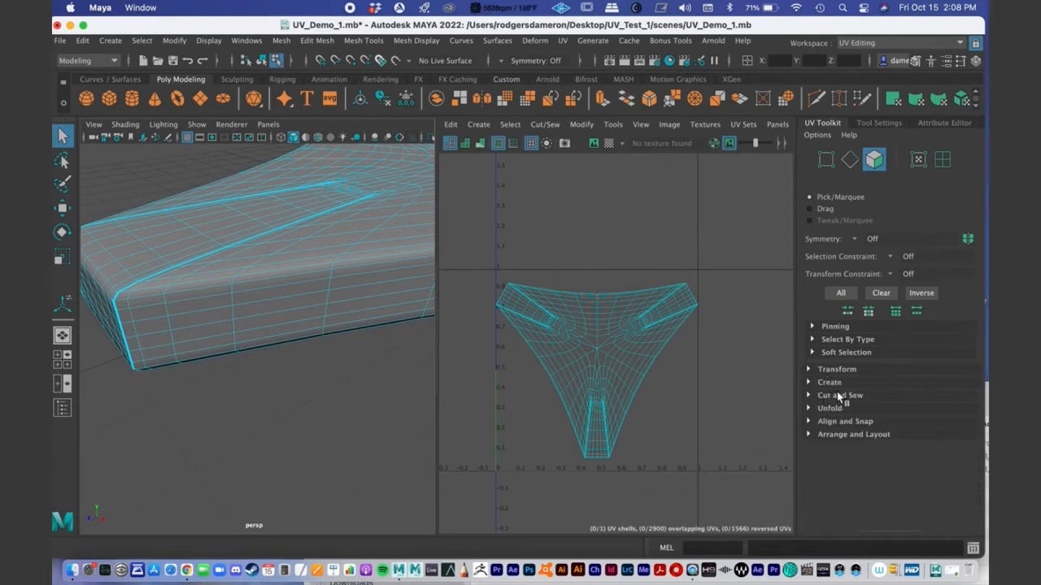
{"action": "left_click", "coordinate": [809, 395]}
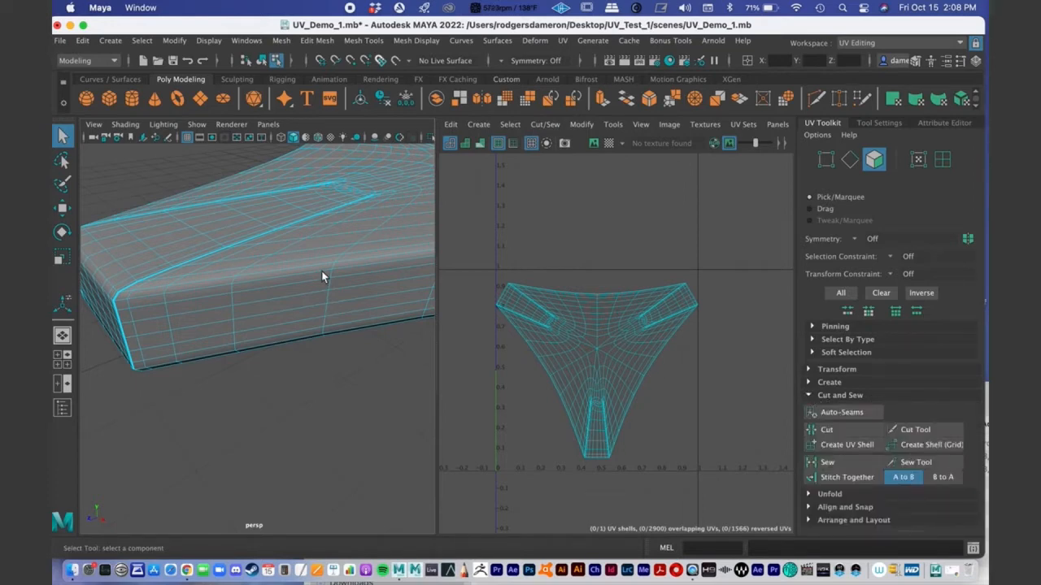
Step: Switch the Bottom part to Edge mode and pick a single edge along the upper side of the nearest leg
{"action": "left_click_drag", "start_coordinate": [317, 266], "coordinate": [262, 282], "text": "alt"}
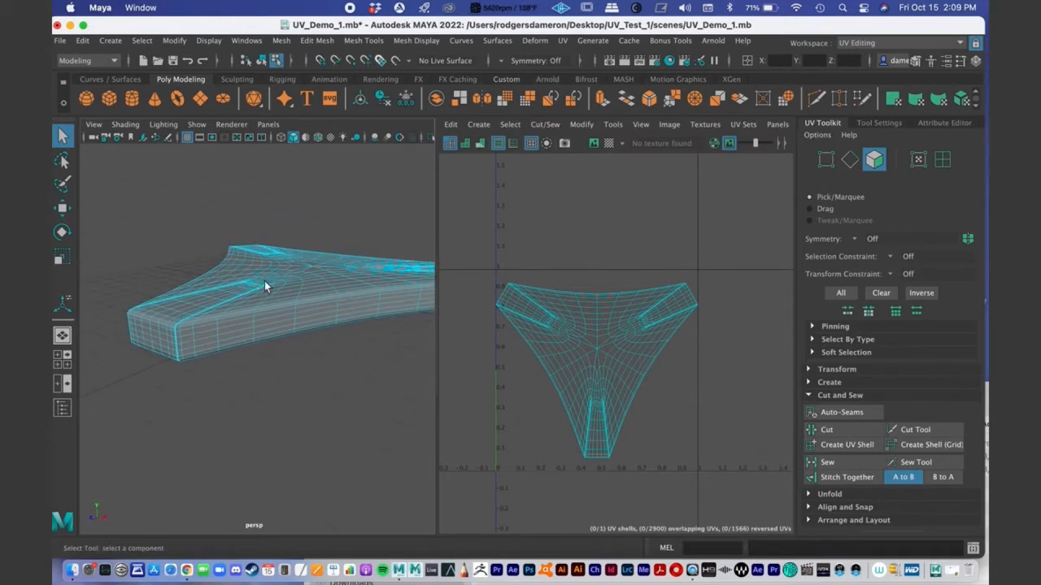
{"action": "right_click_drag", "start_coordinate": [263, 291], "coordinate": [263, 183]}
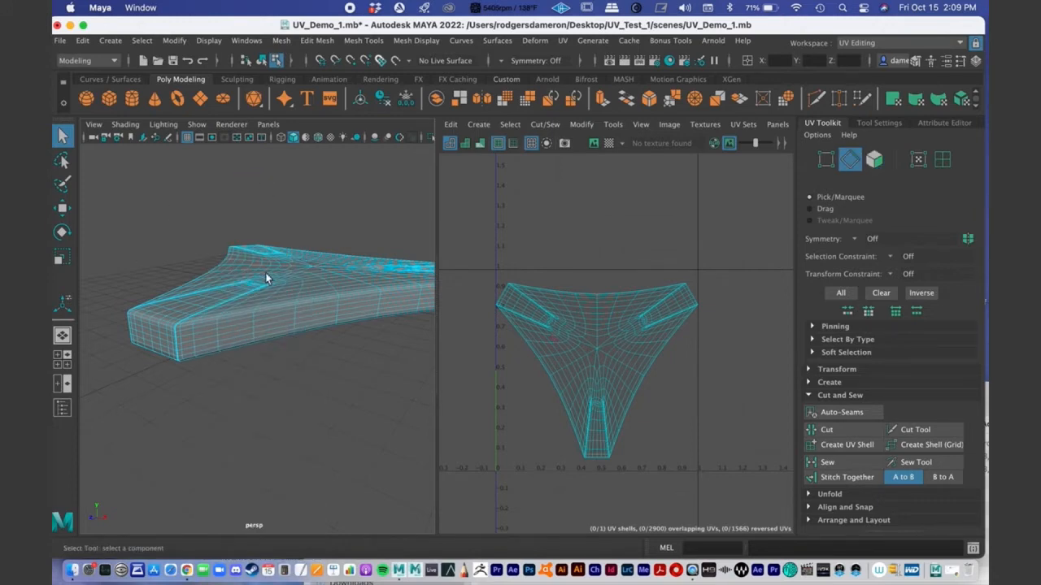
{"action": "left_click", "coordinate": [224, 323]}
{"action": "left_click_drag", "start_coordinate": [220, 323], "coordinate": [228, 326], "text": "alt"}
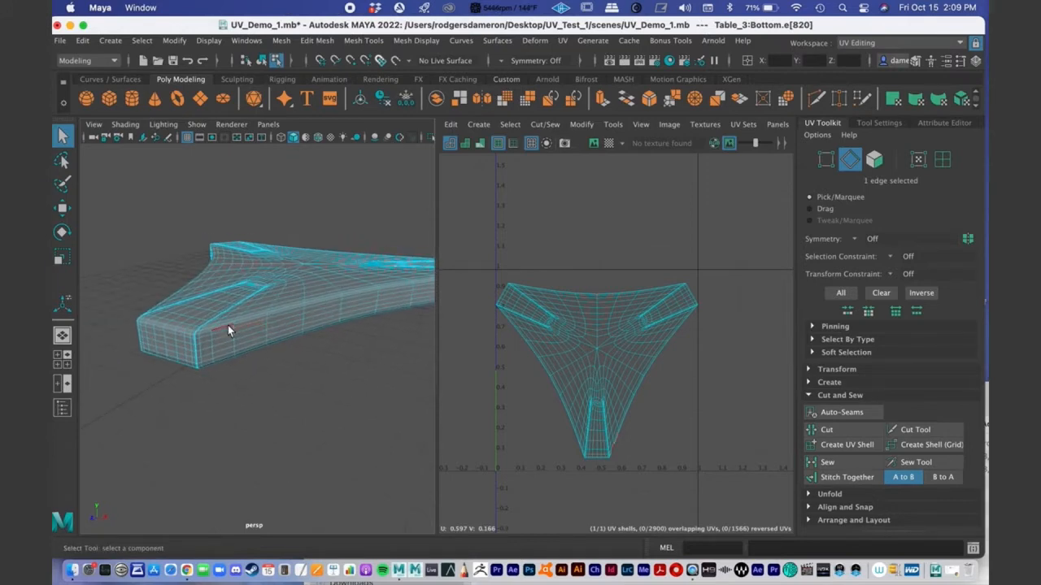
{"action": "middle_click_drag", "start_coordinate": [259, 335], "coordinate": [265, 339], "text": "alt"}
{"action": "right_click_drag", "start_coordinate": [267, 339], "coordinate": [390, 329], "text": "alt"}
{"action": "middle_click_drag", "start_coordinate": [242, 295], "coordinate": [262, 295], "text": "alt"}
{"action": "left_click", "coordinate": [235, 326]}
{"action": "left_click_drag", "start_coordinate": [258, 343], "coordinate": [237, 342], "text": "alt"}
{"action": "left_click", "coordinate": [191, 322]}
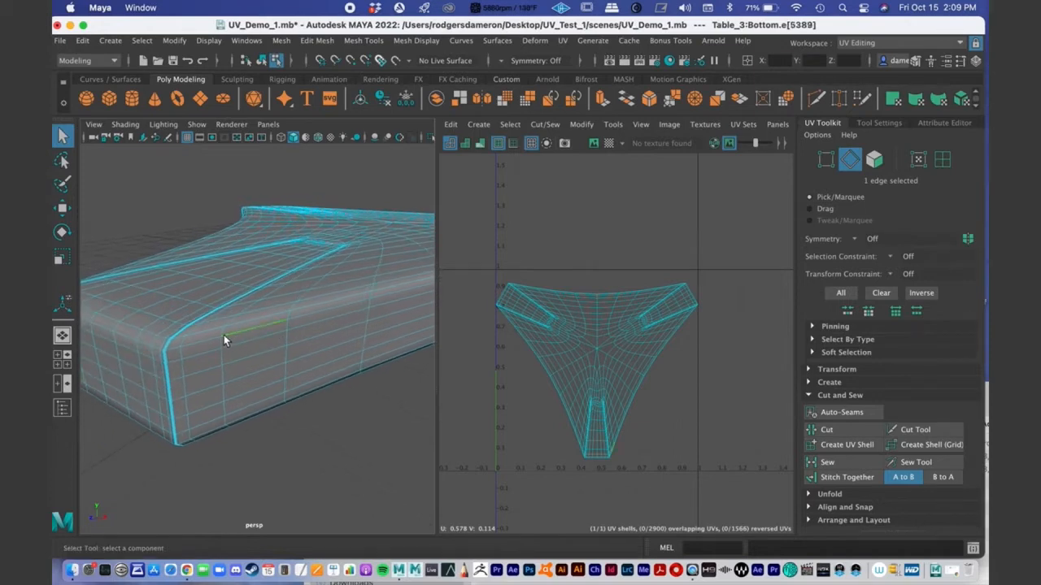
Step: Select the full edge loop around the upper part of the Bottom part's side walls and check it at the leg corner
{"action": "double_click", "coordinate": [297, 321]}
{"action": "left_click_drag", "start_coordinate": [298, 321], "coordinate": [252, 336], "text": "alt"}
{"action": "middle_click_drag", "start_coordinate": [253, 336], "coordinate": [268, 351], "text": "alt"}
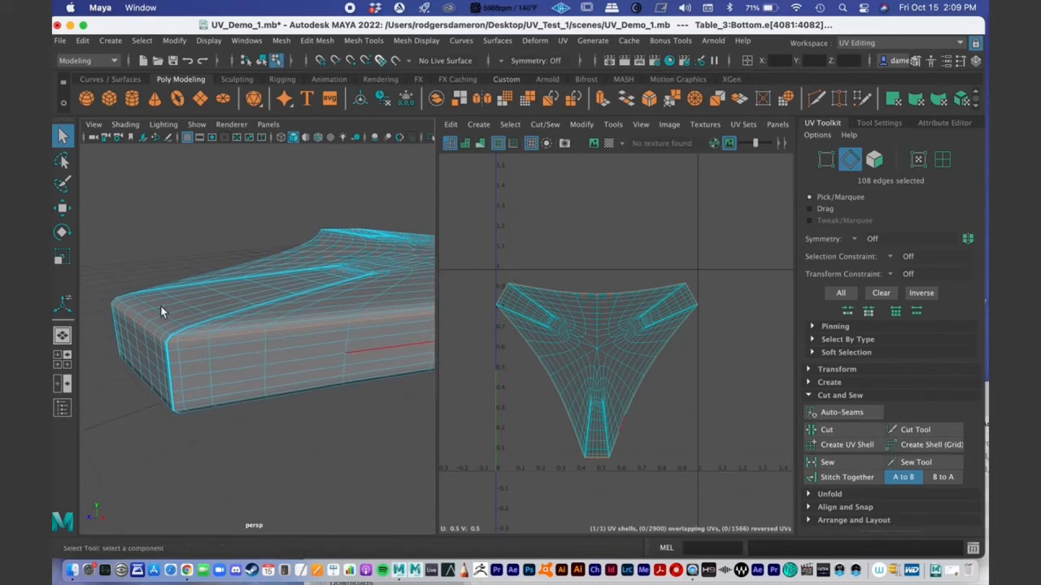
{"action": "middle_click_drag", "start_coordinate": [163, 309], "coordinate": [174, 320], "text": "alt"}
{"action": "right_click_drag", "start_coordinate": [174, 321], "coordinate": [238, 322], "text": "alt"}
{"action": "middle_click_drag", "start_coordinate": [238, 321], "coordinate": [249, 310], "text": "alt"}
{"action": "right_click_drag", "start_coordinate": [249, 310], "coordinate": [233, 313], "text": "alt"}
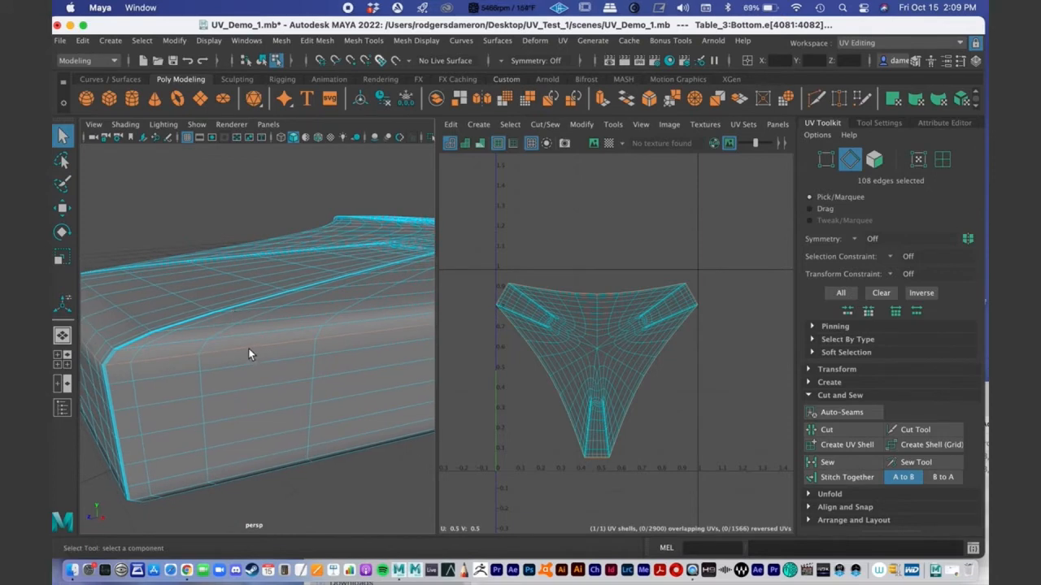
{"action": "right_click_drag", "start_coordinate": [292, 383], "coordinate": [241, 392], "text": "alt"}
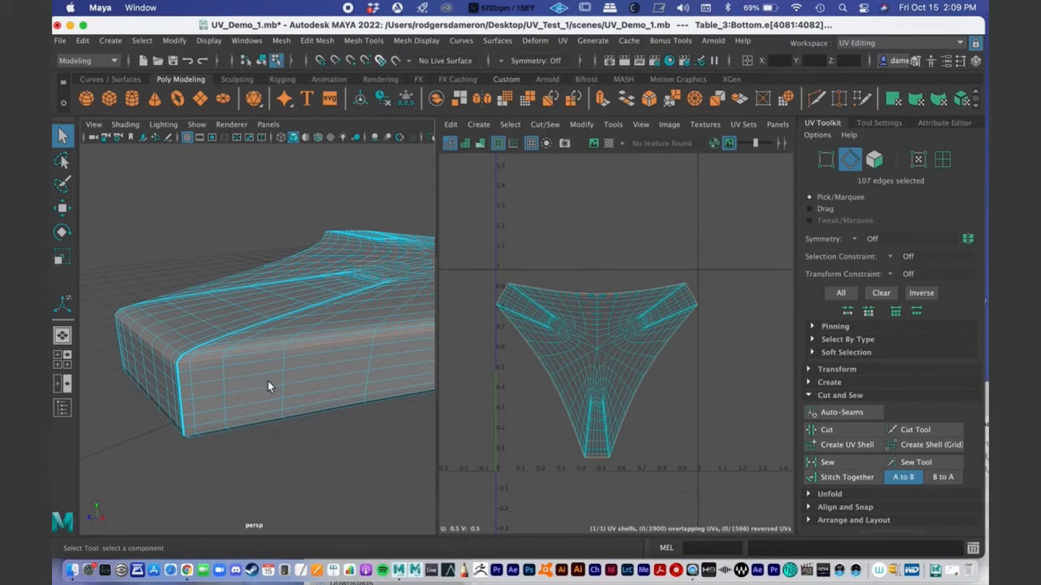
{"action": "left_click_drag", "start_coordinate": [257, 364], "coordinate": [274, 370], "text": "alt"}
{"action": "right_click_drag", "start_coordinate": [274, 370], "coordinate": [329, 362], "text": "alt"}
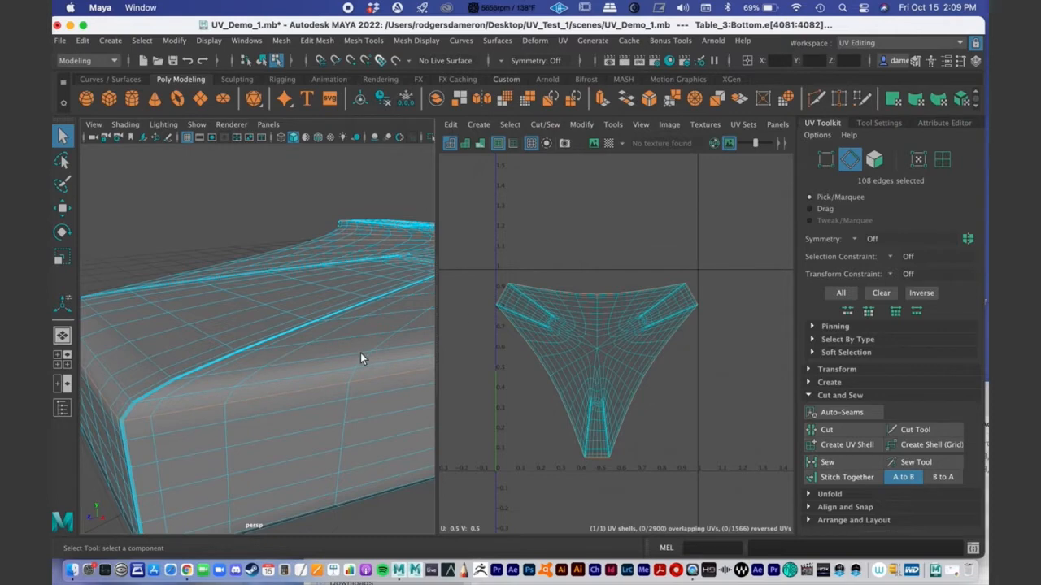
Step: Cut the UVs along the selected edge loop around the upper part of the Bottom part's side walls
{"action": "right_click_drag", "start_coordinate": [361, 355], "coordinate": [285, 336], "text": "alt"}
{"action": "left_click_drag", "start_coordinate": [285, 337], "coordinate": [378, 268], "text": "alt"}
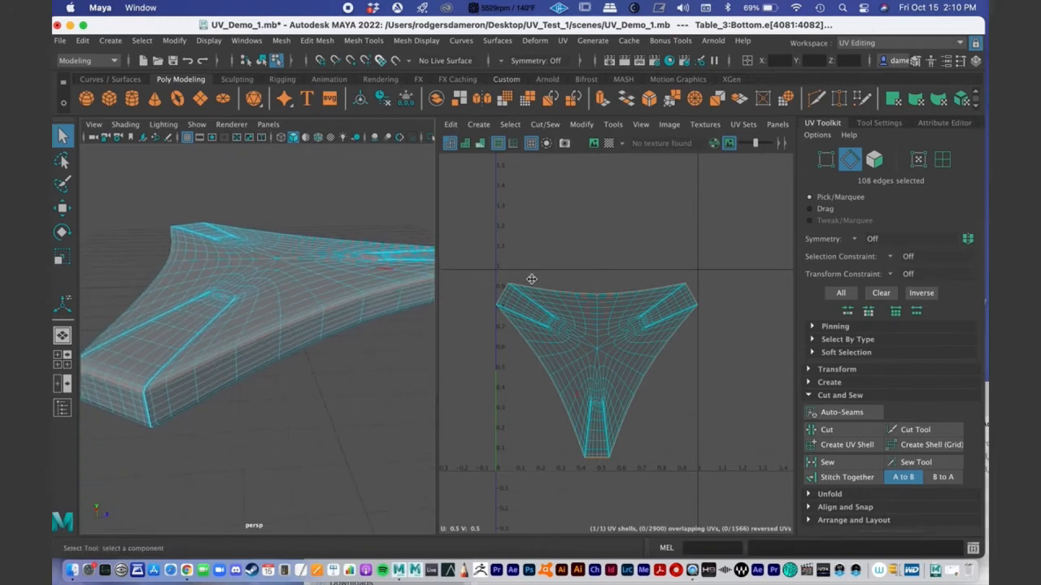
{"action": "left_click", "coordinate": [845, 428]}
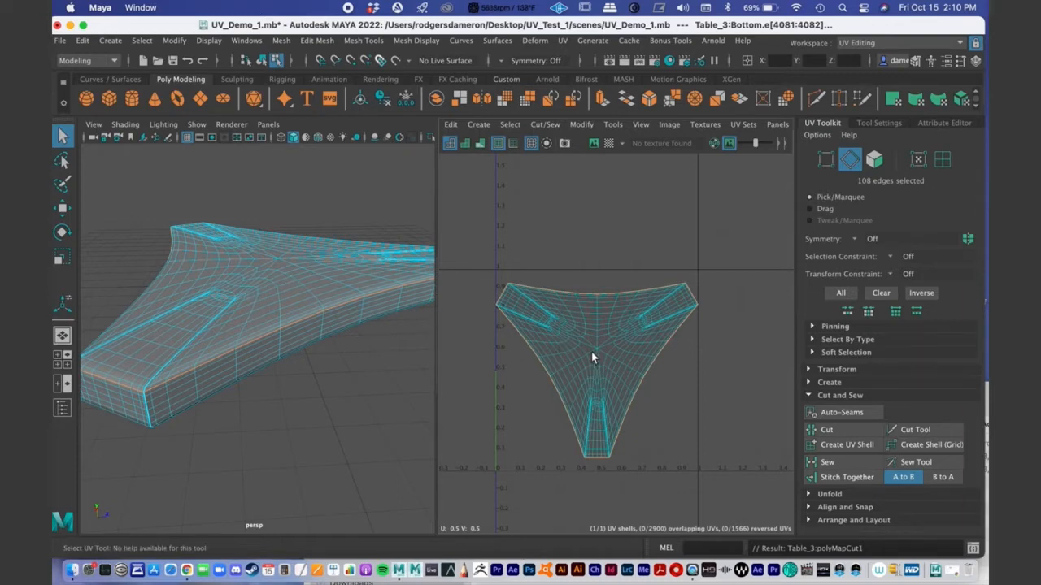
Step: Switch the Bottom part to UV Shell selection mode in the UV Editor
{"action": "right_click", "coordinate": [603, 331]}
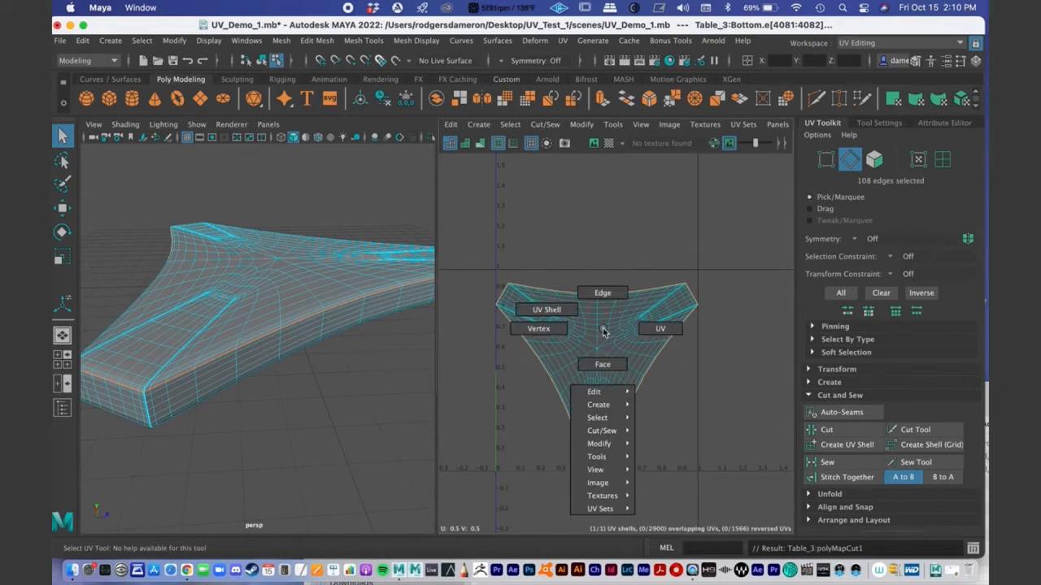
{"action": "mouse_move", "coordinate": [603, 331]}
{"action": "right_mouse_down"}
{"action": "mouse_move", "coordinate": [611, 286]}
{"action": "mouse_move", "coordinate": [609, 365]}
{"action": "mouse_move", "coordinate": [600, 299]}
{"action": "mouse_move", "coordinate": [565, 332]}
{"action": "mouse_move", "coordinate": [606, 366]}
{"action": "mouse_move", "coordinate": [611, 332]}
{"action": "right_mouse_up"}
{"action": "right_click_drag", "start_coordinate": [175, 213], "coordinate": [193, 198]}
{"action": "right_click_drag", "start_coordinate": [189, 203], "coordinate": [190, 200]}
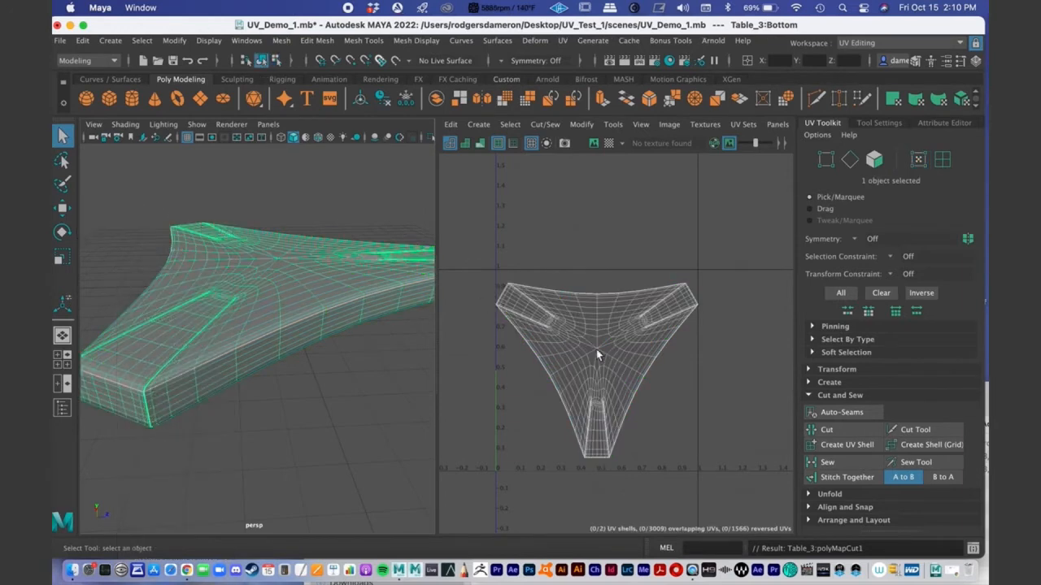
{"action": "mouse_move", "coordinate": [587, 332]}
{"action": "right_mouse_down"}
{"action": "mouse_move", "coordinate": [541, 317]}
{"action": "mouse_move", "coordinate": [582, 337]}
{"action": "mouse_move", "coordinate": [572, 304]}
{"action": "right_mouse_up"}
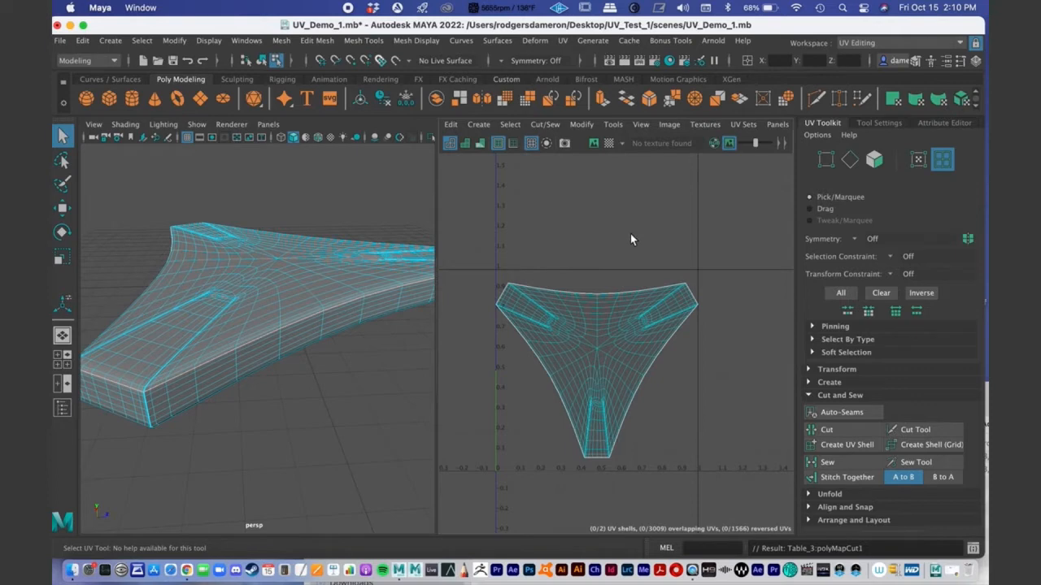
{"action": "right_click_drag", "start_coordinate": [594, 321], "coordinate": [546, 310]}
{"action": "left_click_drag", "start_coordinate": [480, 188], "coordinate": [569, 251]}
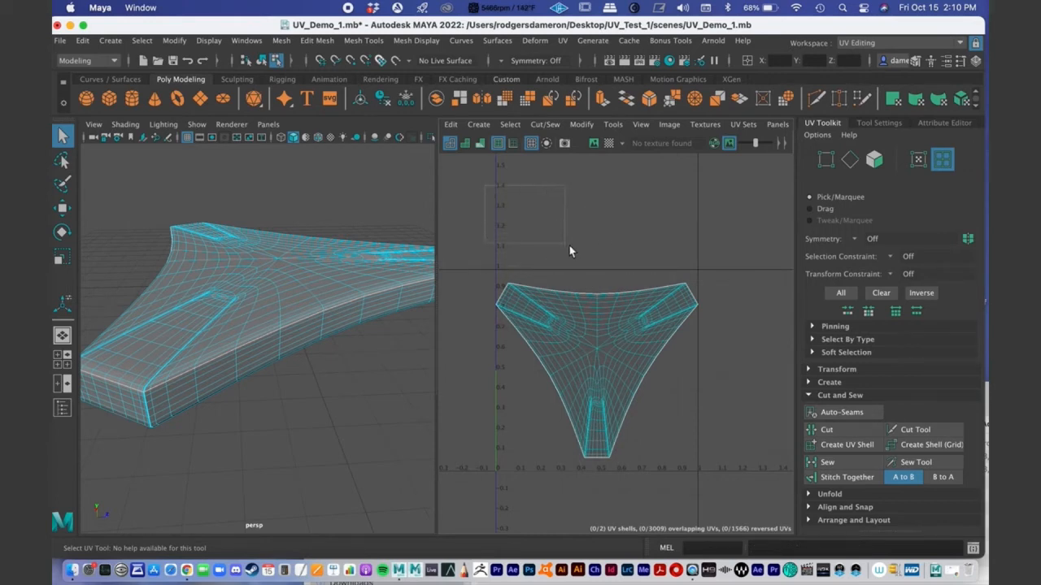
{"action": "left_click_drag", "start_coordinate": [630, 278], "coordinate": [630, 278]}
{"action": "left_click_drag", "start_coordinate": [554, 222], "coordinate": [599, 325]}
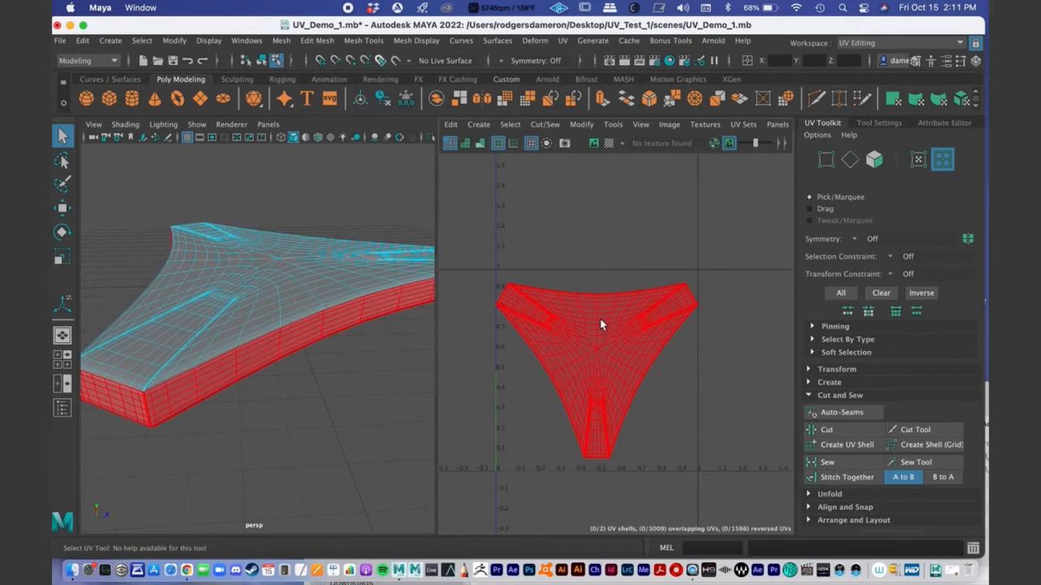
{"action": "left_click", "coordinate": [596, 227]}
{"action": "left_click_drag", "start_coordinate": [522, 250], "coordinate": [578, 308]}
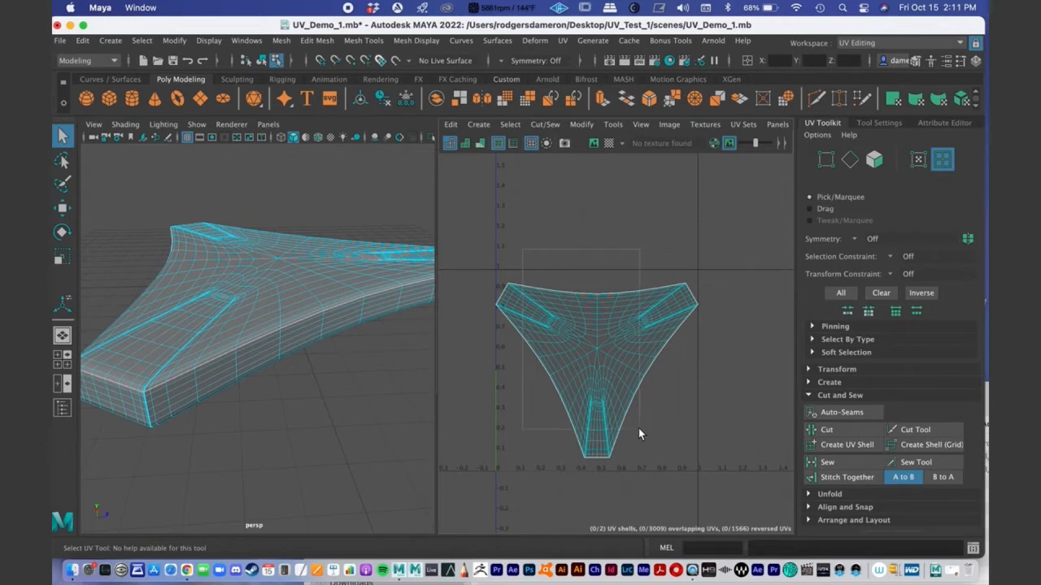
{"action": "left_click_drag", "start_coordinate": [639, 427], "coordinate": [639, 428]}
{"action": "left_click", "coordinate": [617, 239]}
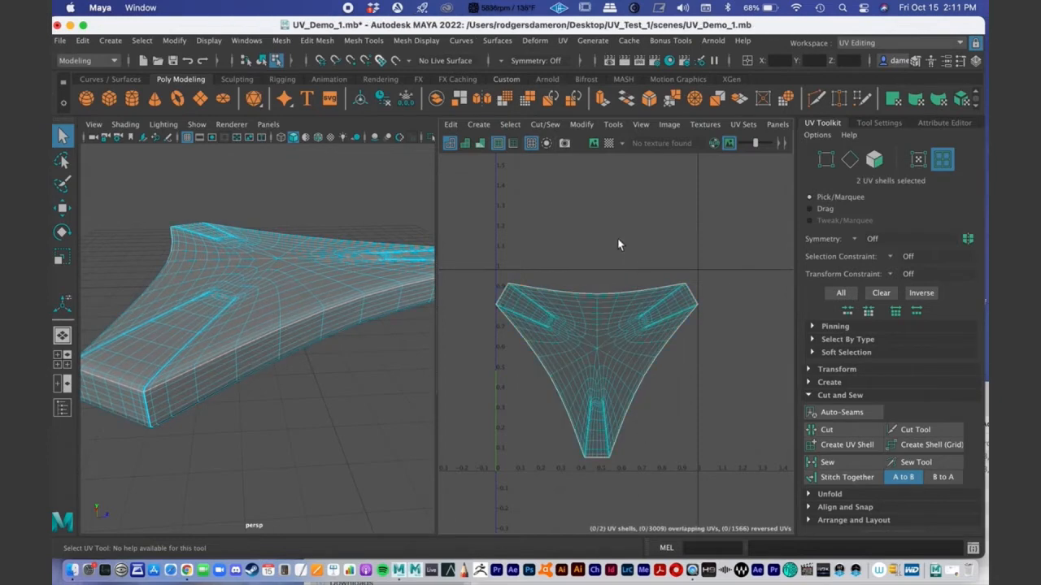
Step: Select the Bottom part's top-surface UV shell and move it out of the 0–1 tile to about U 1.61, V 1.42
{"action": "left_click", "coordinate": [619, 324]}
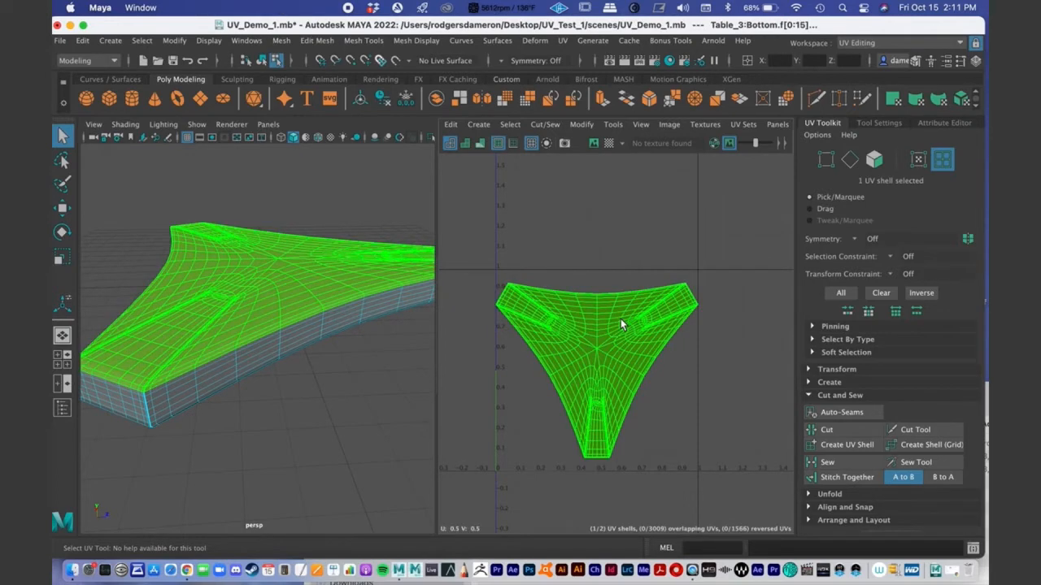
{"action": "key", "text": "w"}
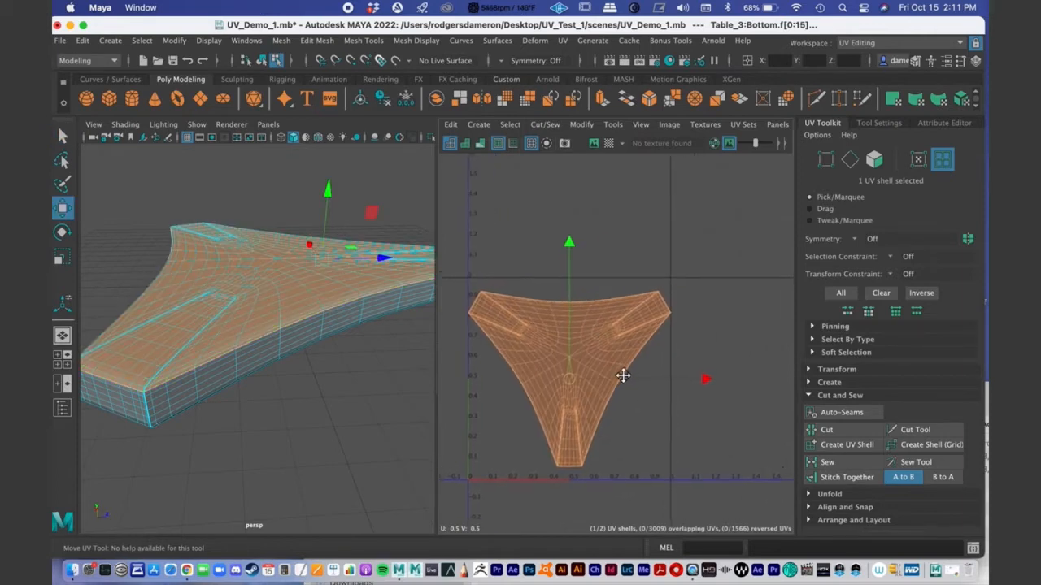
{"action": "right_click_drag", "start_coordinate": [586, 375], "coordinate": [525, 377], "text": "alt"}
{"action": "middle_click_drag", "start_coordinate": [588, 350], "coordinate": [612, 330], "text": "alt"}
{"action": "right_click_drag", "start_coordinate": [635, 315], "coordinate": [556, 306], "text": "alt"}
{"action": "mouse_move", "coordinate": [585, 302]}
{"action": "middle_mouse_down", "text": "alt"}
{"action": "mouse_move", "coordinate": [571, 325]}
{"action": "mouse_move", "coordinate": [551, 322]}
{"action": "mouse_move", "coordinate": [566, 295]}
{"action": "mouse_move", "coordinate": [569, 305]}
{"action": "middle_mouse_up", "text": "alt"}
{"action": "right_click_drag", "start_coordinate": [566, 305], "coordinate": [493, 331], "text": "alt"}
{"action": "mouse_move", "coordinate": [599, 359]}
{"action": "middle_mouse_down", "text": "alt"}
{"action": "mouse_move", "coordinate": [729, 285]}
{"action": "mouse_move", "coordinate": [583, 249]}
{"action": "mouse_move", "coordinate": [606, 367]}
{"action": "middle_mouse_up", "text": "alt"}
{"action": "right_click_drag", "start_coordinate": [506, 334], "coordinate": [616, 353], "text": "alt"}
{"action": "middle_click_drag", "start_coordinate": [548, 396], "coordinate": [499, 395], "text": "alt"}
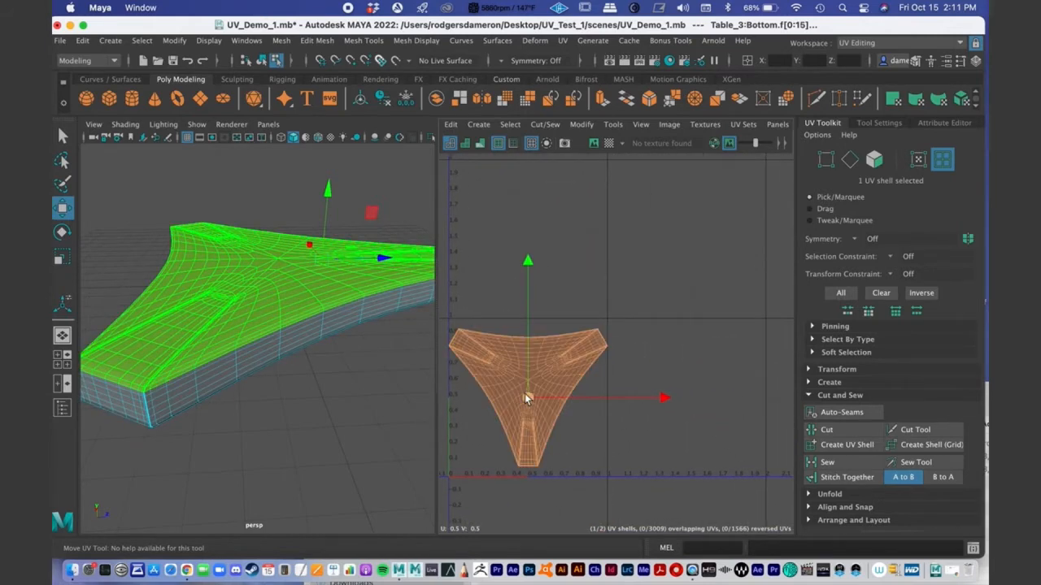
{"action": "left_click_drag", "start_coordinate": [530, 396], "coordinate": [705, 258]}
{"action": "scroll", "coordinate": [675, 316], "scroll_direction": "down", "scroll_amount": 3}
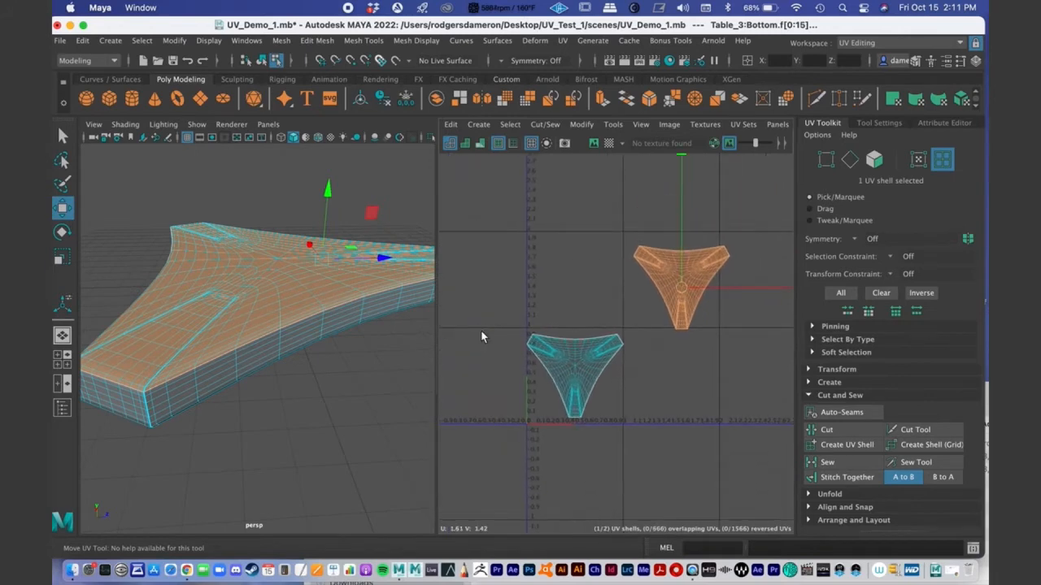
Step: Select the shell remaining in the 0–1 tile and check which faces of the Bottom part it covers
{"action": "left_click", "coordinate": [731, 423]}
{"action": "left_click", "coordinate": [704, 274]}
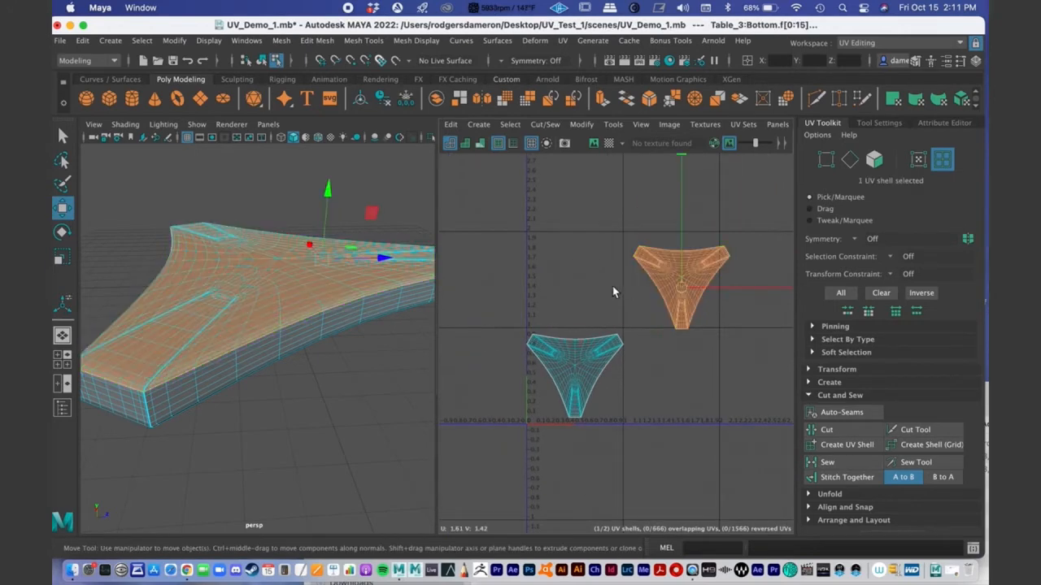
{"action": "left_click", "coordinate": [579, 376]}
{"action": "mouse_move", "coordinate": [267, 315]}
{"action": "left_mouse_down", "text": "alt"}
{"action": "mouse_move", "coordinate": [284, 338]}
{"action": "mouse_move", "coordinate": [276, 330]}
{"action": "left_mouse_up", "text": "alt"}
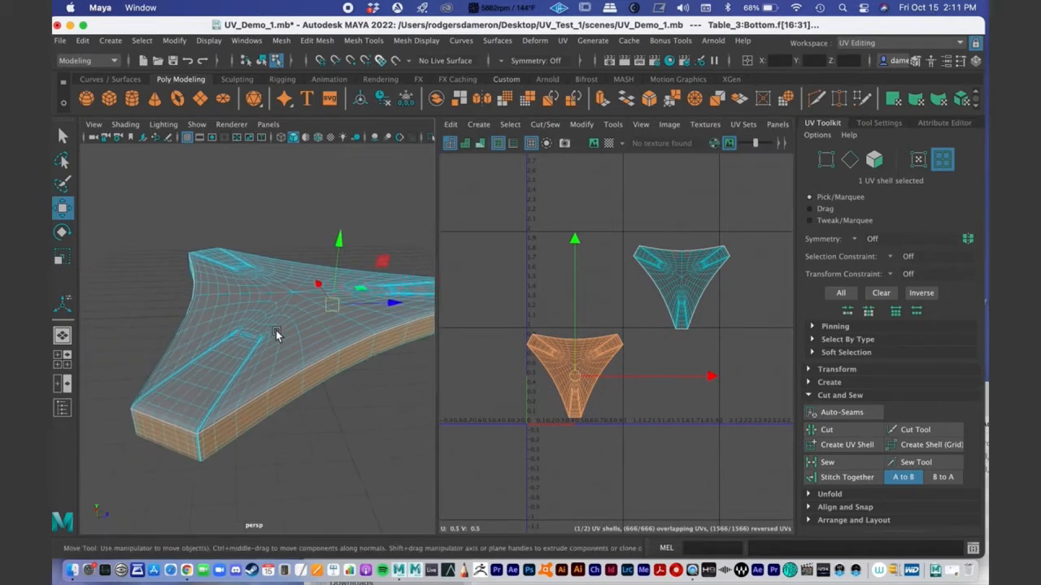
Step: Switch the Bottom part to Edge mode and pick a single edge along the lower side of its side wall
{"action": "key", "text": "q"}
{"action": "left_click_drag", "start_coordinate": [321, 358], "coordinate": [243, 296], "text": "alt"}
{"action": "right_click", "coordinate": [282, 325]}
{"action": "left_click", "coordinate": [346, 195]}
{"action": "left_click", "coordinate": [243, 296]}
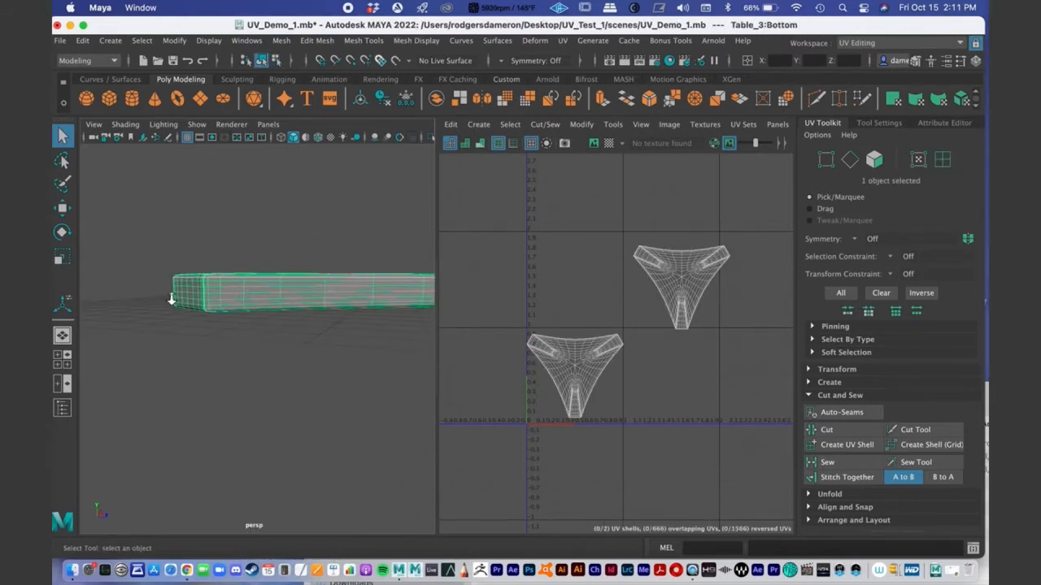
{"action": "right_click_drag", "start_coordinate": [171, 297], "coordinate": [275, 302], "text": "alt"}
{"action": "left_click_drag", "start_coordinate": [275, 301], "coordinate": [203, 323], "text": "alt"}
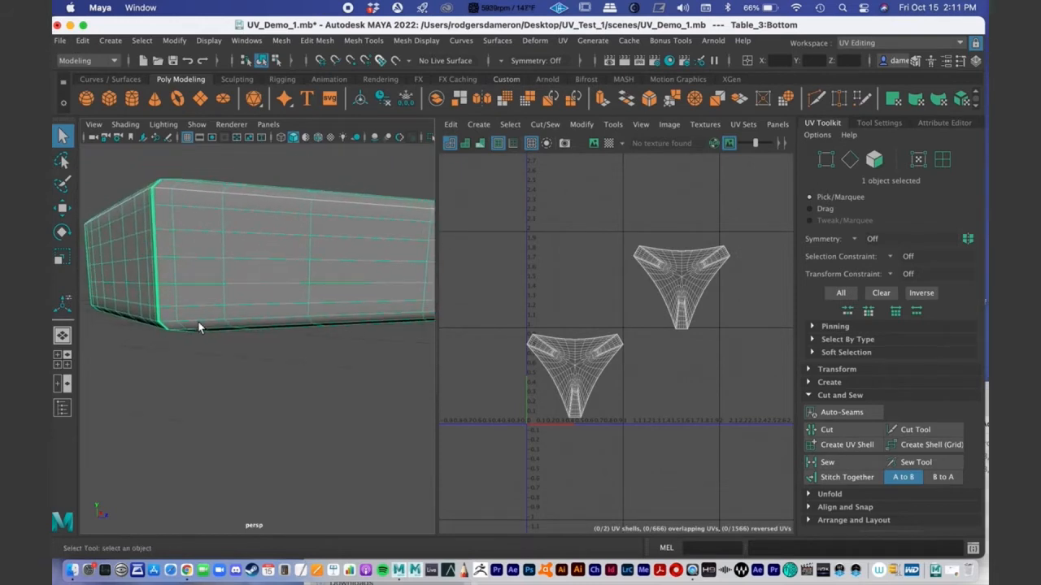
{"action": "right_click", "coordinate": [196, 320]}
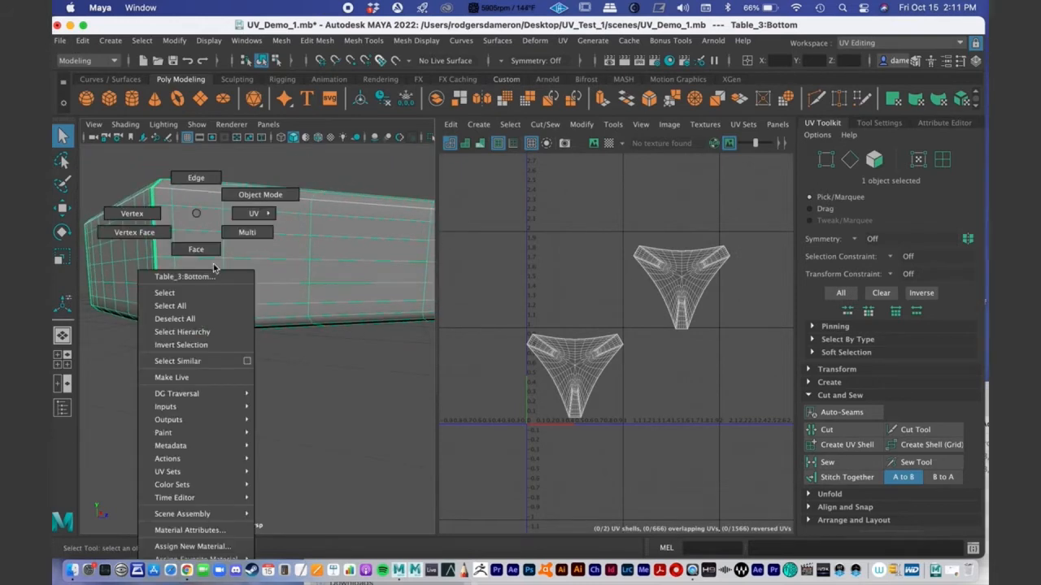
{"action": "left_click", "coordinate": [209, 178]}
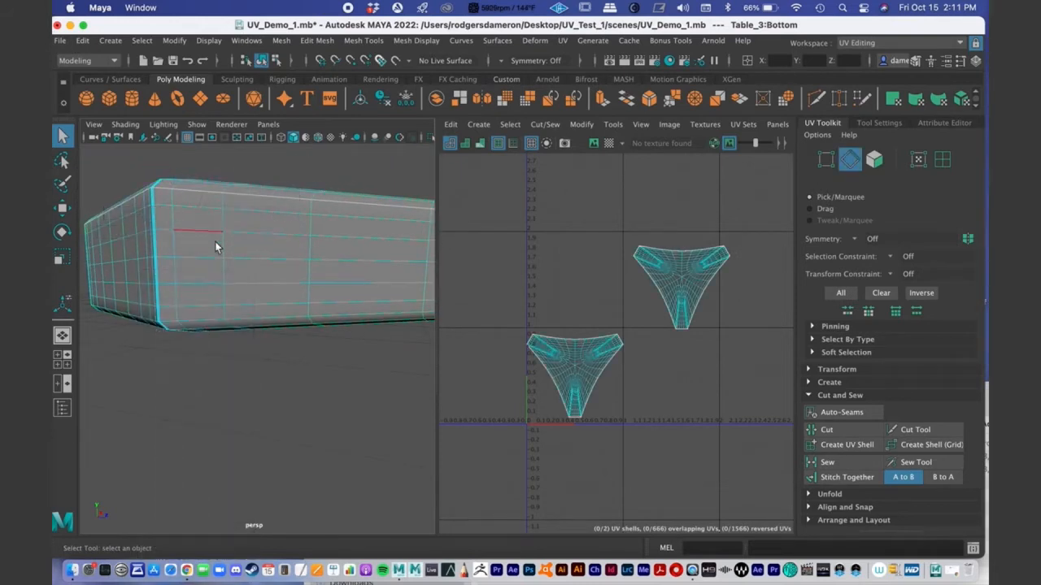
{"action": "left_click", "coordinate": [199, 325]}
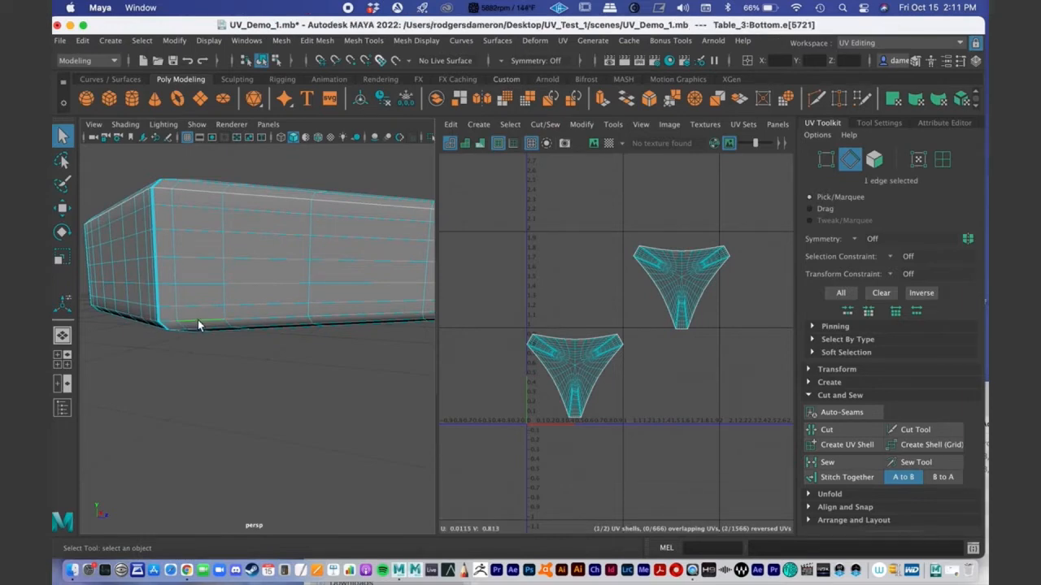
Step: Select the full edge loop around the lower part of the side walls and cut the UVs along it
{"action": "double_click", "coordinate": [244, 318]}
{"action": "left_click_drag", "start_coordinate": [261, 322], "coordinate": [237, 317], "text": "alt"}
{"action": "key", "text": "f"}
{"action": "right_click_drag", "start_coordinate": [238, 317], "coordinate": [318, 325], "text": "alt"}
{"action": "left_click_drag", "start_coordinate": [318, 325], "coordinate": [144, 329], "text": "alt"}
{"action": "right_click_drag", "start_coordinate": [228, 325], "coordinate": [262, 316], "text": "alt"}
{"action": "left_click_drag", "start_coordinate": [263, 316], "coordinate": [240, 306], "text": "alt"}
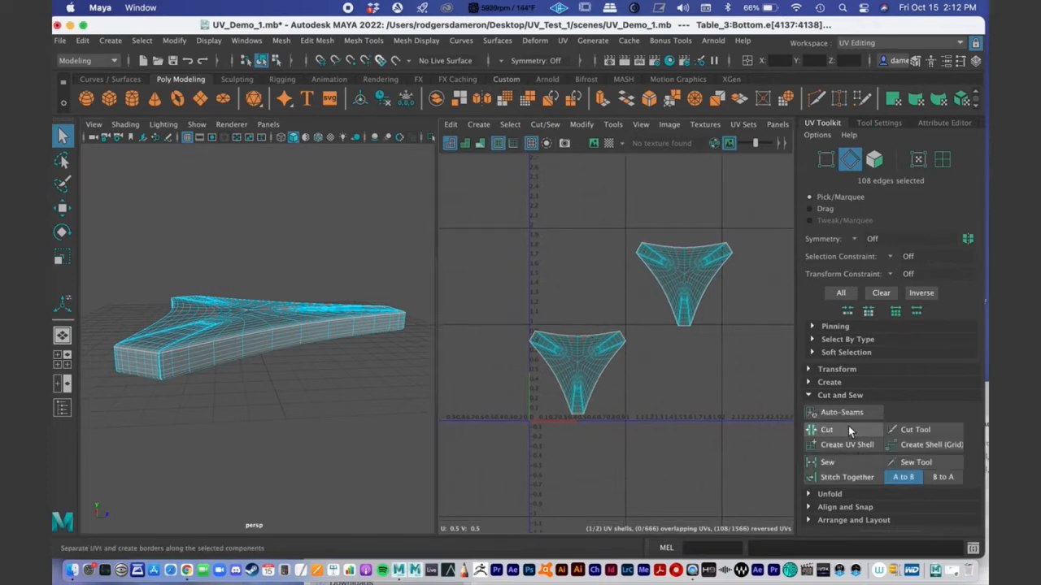
{"action": "left_click", "coordinate": [848, 430]}
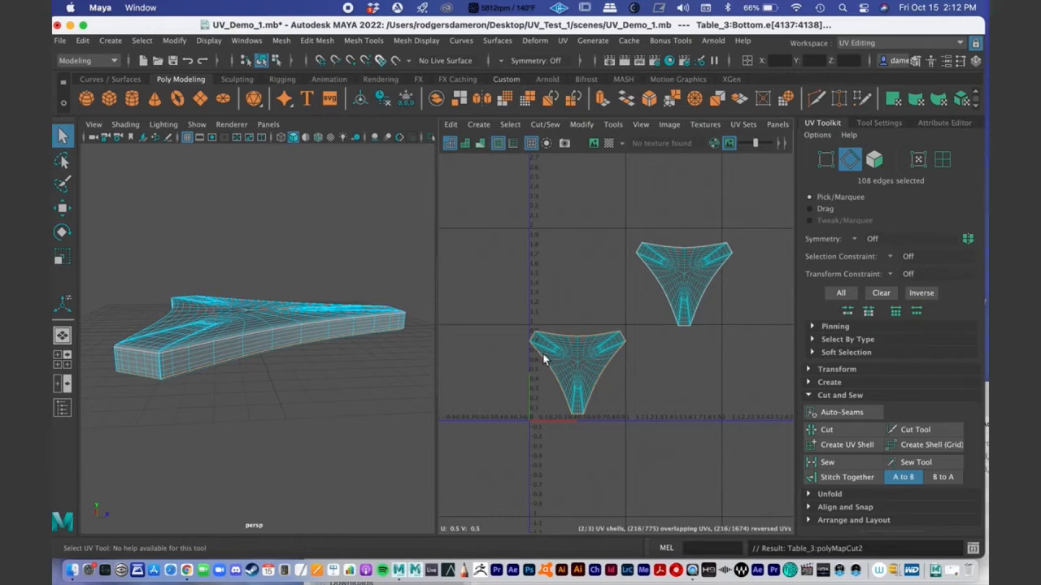
Step: Switch to UV Shell mode and select the underside shell in the 0–1 tile
{"action": "scroll", "coordinate": [642, 355], "scroll_direction": "up", "scroll_amount": 3}
{"action": "middle_click_drag", "start_coordinate": [633, 355], "coordinate": [678, 363], "text": "alt"}
{"action": "scroll", "coordinate": [633, 355], "scroll_direction": "up", "scroll_amount": 3}
{"action": "middle_click_drag", "start_coordinate": [601, 323], "coordinate": [535, 307], "text": "alt"}
{"action": "scroll", "coordinate": [543, 289], "scroll_direction": "down", "scroll_amount": 2}
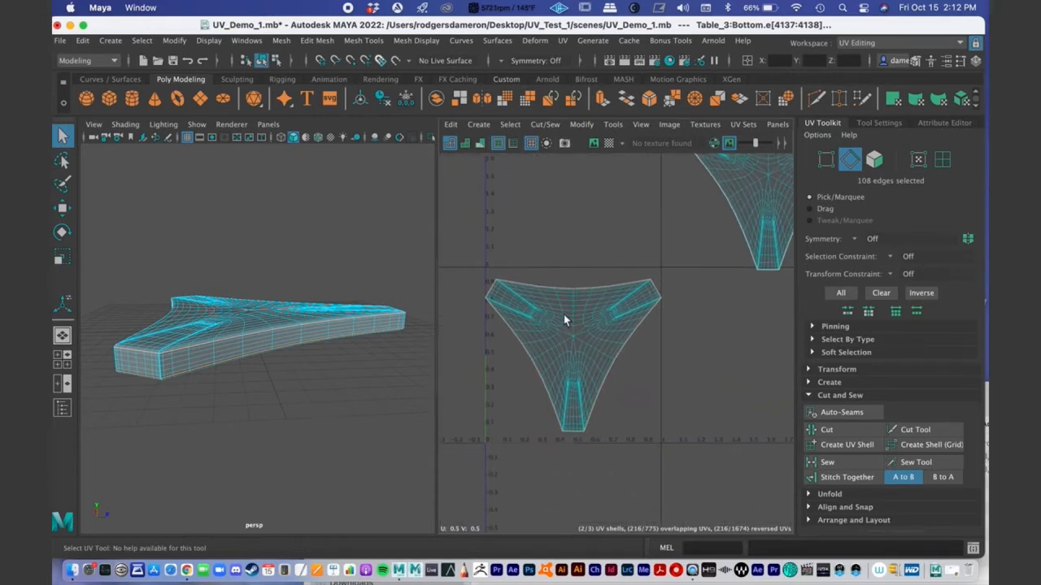
{"action": "right_click", "coordinate": [566, 320]}
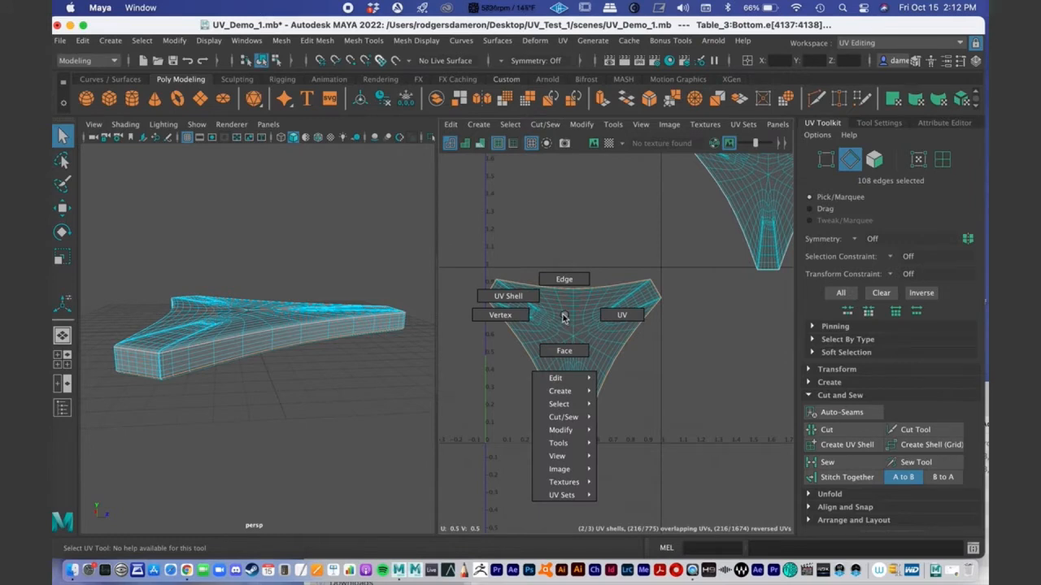
{"action": "left_click", "coordinate": [514, 297]}
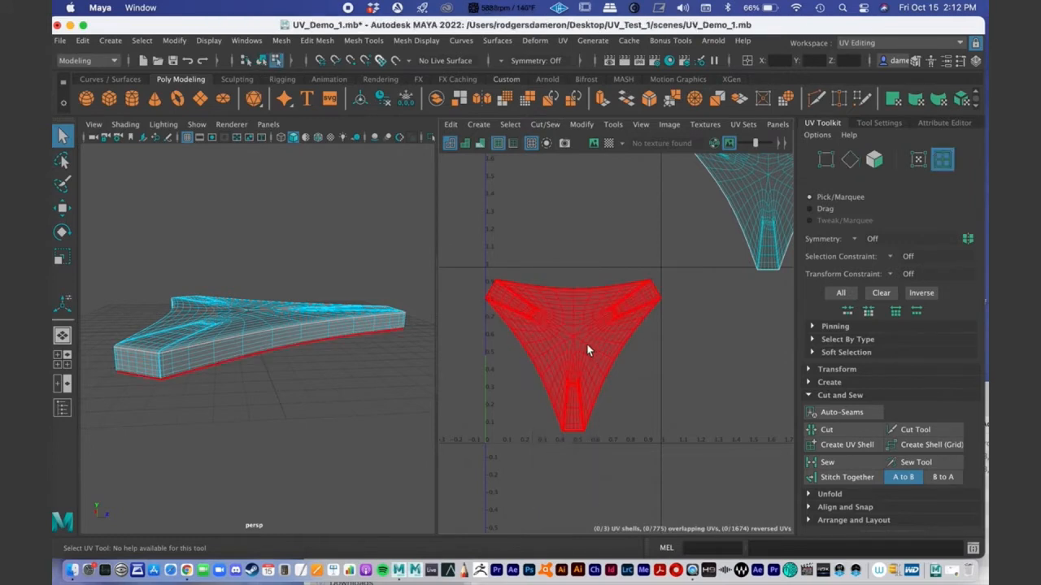
{"action": "left_click", "coordinate": [588, 350]}
Step: Move the underside shell out of the 0–1 tile to about U 2.7, V 1.39, beside the top-surface shell
{"action": "key", "text": "w"}
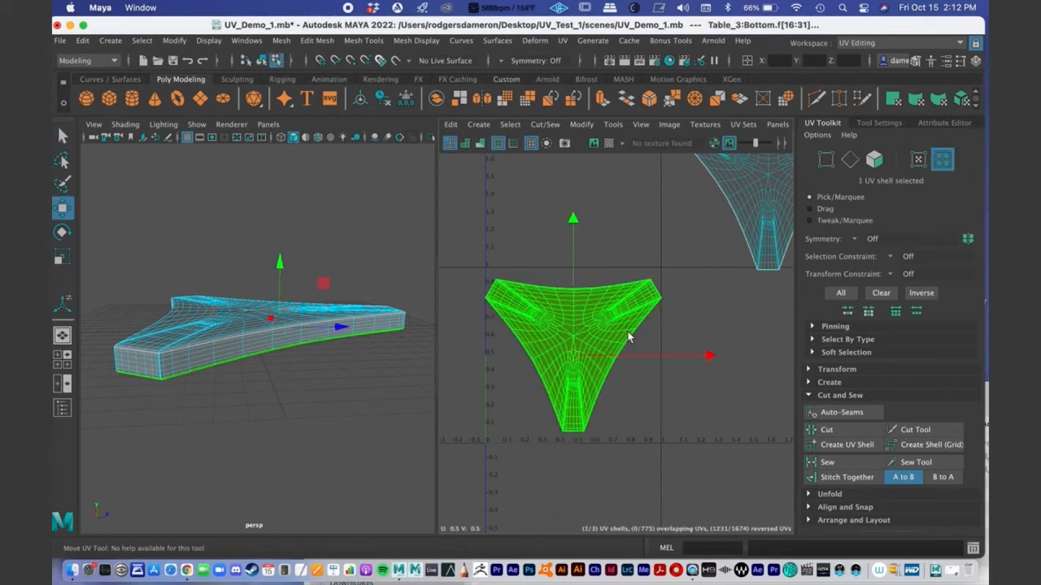
{"action": "middle_click_drag", "start_coordinate": [629, 337], "coordinate": [626, 395], "text": "alt"}
{"action": "right_click_drag", "start_coordinate": [625, 395], "coordinate": [571, 377], "text": "alt"}
{"action": "middle_click_drag", "start_coordinate": [571, 377], "coordinate": [460, 336], "text": "alt"}
{"action": "left_click_drag", "start_coordinate": [466, 367], "coordinate": [759, 251]}
{"action": "middle_click_drag", "start_coordinate": [607, 303], "coordinate": [634, 295], "text": "alt"}
{"action": "right_click_drag", "start_coordinate": [634, 295], "coordinate": [492, 318], "text": "alt"}
{"action": "middle_click_drag", "start_coordinate": [608, 365], "coordinate": [643, 364], "text": "alt"}
{"action": "key", "text": "q"}
{"action": "right_click_drag", "start_coordinate": [643, 365], "coordinate": [594, 360], "text": "alt"}
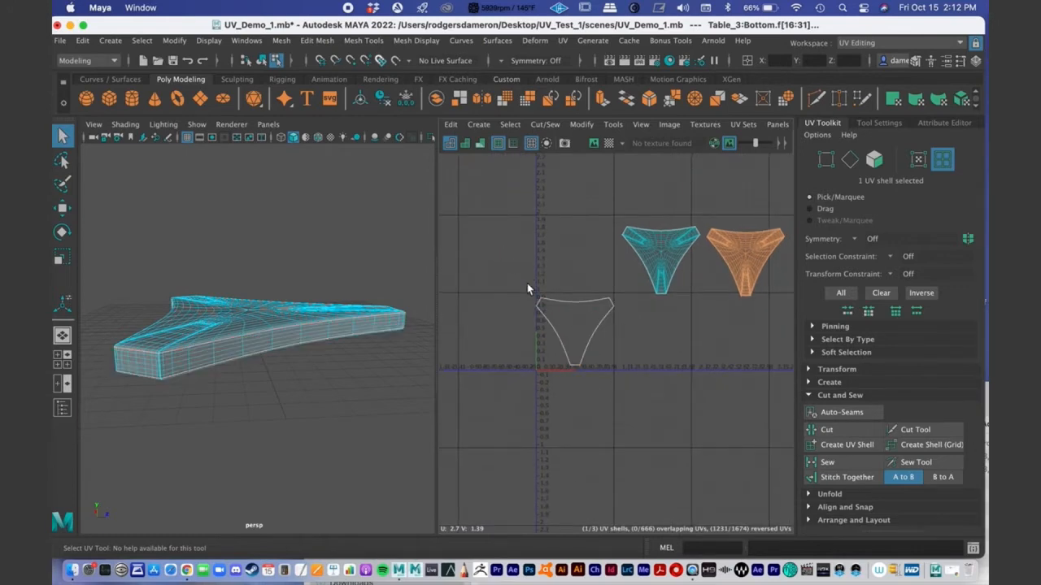
Step: Switch to Face mode and select all the side wall faces in the outline-shaped shell in the 0–1 tile
{"action": "right_click", "coordinate": [547, 305]}
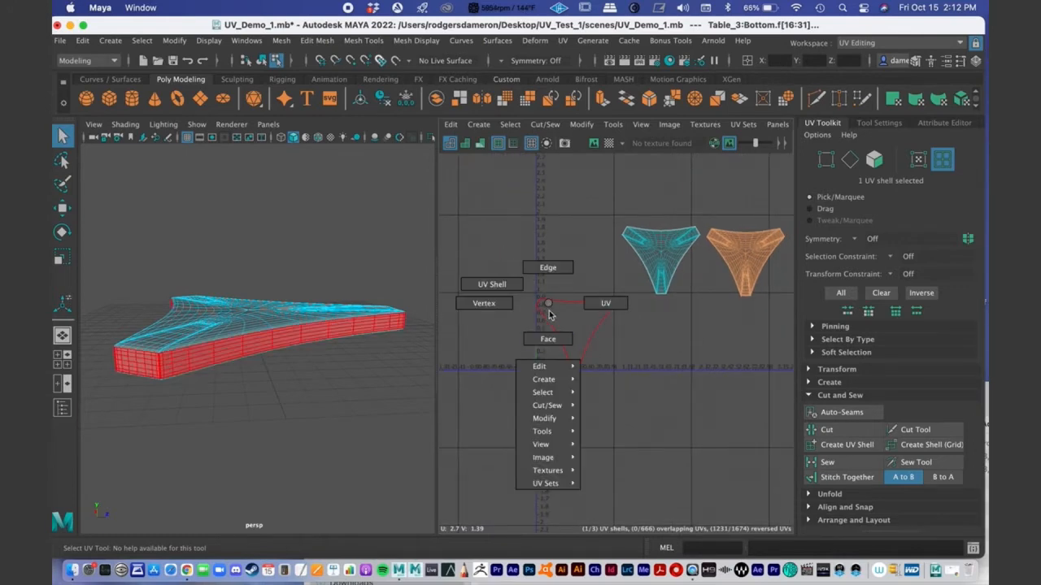
{"action": "left_click", "coordinate": [548, 338]}
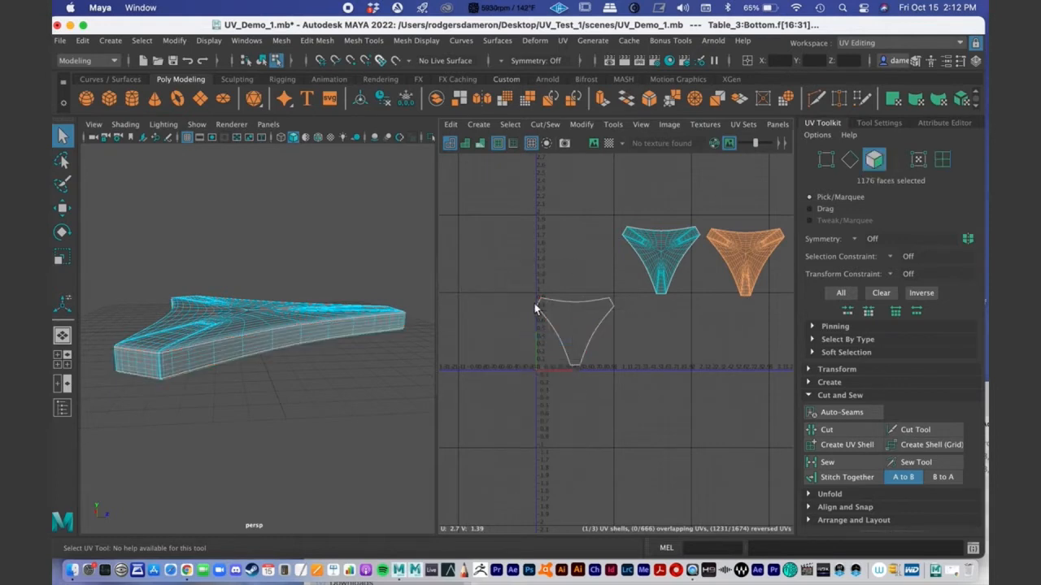
{"action": "left_click_drag", "start_coordinate": [618, 376], "coordinate": [622, 386]}
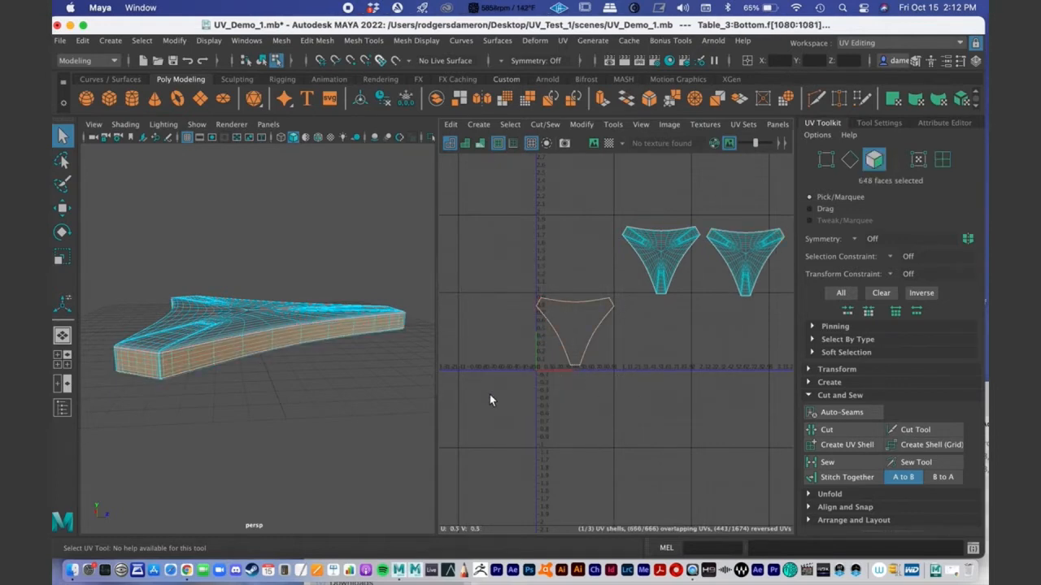
Step: Examine the selected side wall faces from all around the Bottom part
{"action": "mouse_move", "coordinate": [317, 324]}
{"action": "left_mouse_down", "text": "alt"}
{"action": "mouse_move", "coordinate": [206, 322]}
{"action": "mouse_move", "coordinate": [306, 325]}
{"action": "mouse_move", "coordinate": [297, 317]}
{"action": "left_mouse_up", "text": "alt"}
{"action": "middle_click_drag", "start_coordinate": [297, 318], "coordinate": [321, 316], "text": "alt"}
{"action": "right_click_drag", "start_coordinate": [320, 315], "coordinate": [309, 314], "text": "alt"}
{"action": "left_click_drag", "start_coordinate": [309, 314], "coordinate": [307, 316], "text": "alt"}
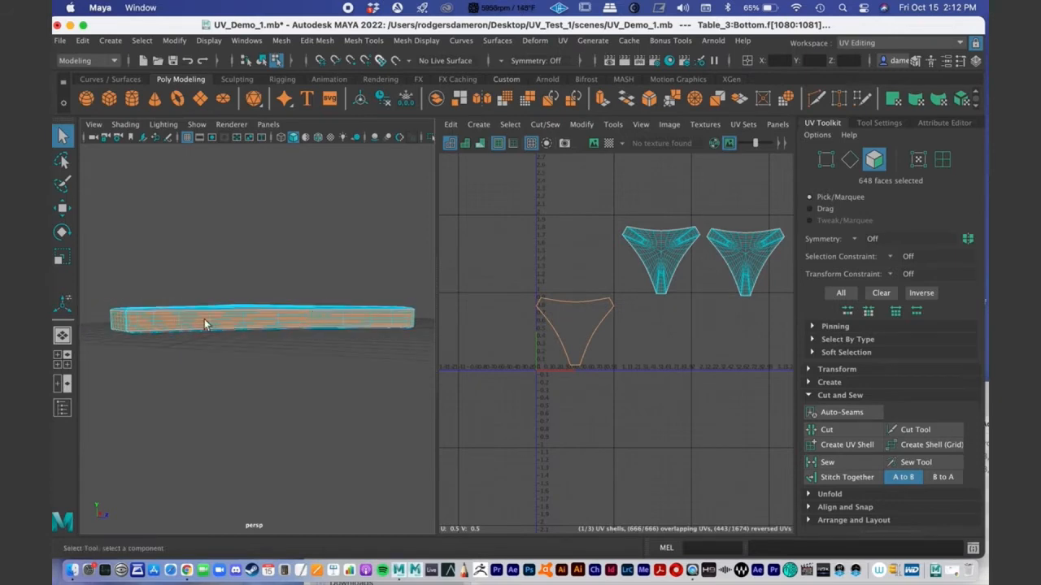
{"action": "left_click_drag", "start_coordinate": [396, 323], "coordinate": [272, 325], "text": "alt"}
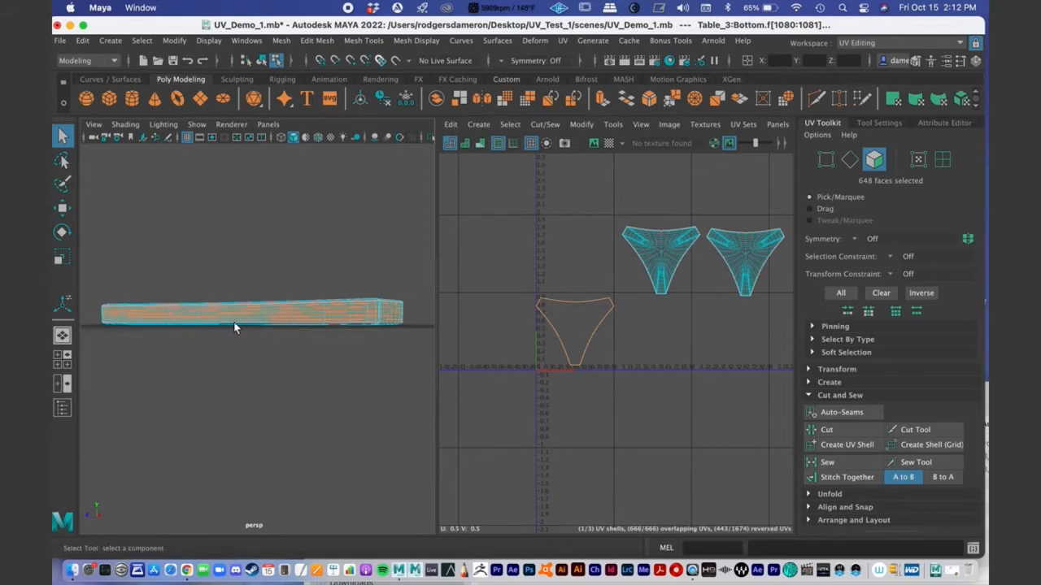
{"action": "left_click_drag", "start_coordinate": [404, 325], "coordinate": [133, 322], "text": "alt"}
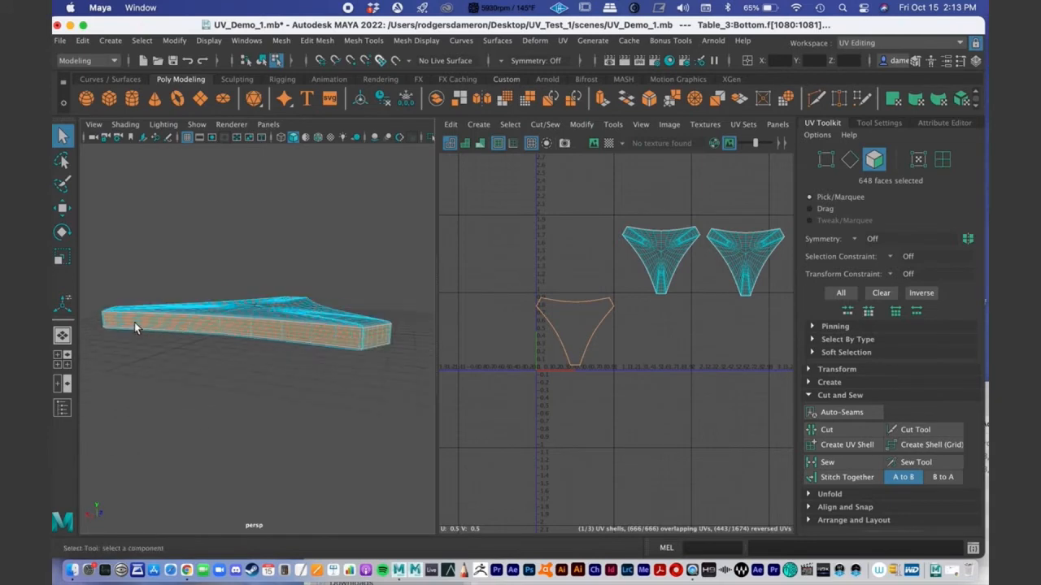
{"action": "left_click_drag", "start_coordinate": [386, 346], "coordinate": [368, 348], "text": "alt"}
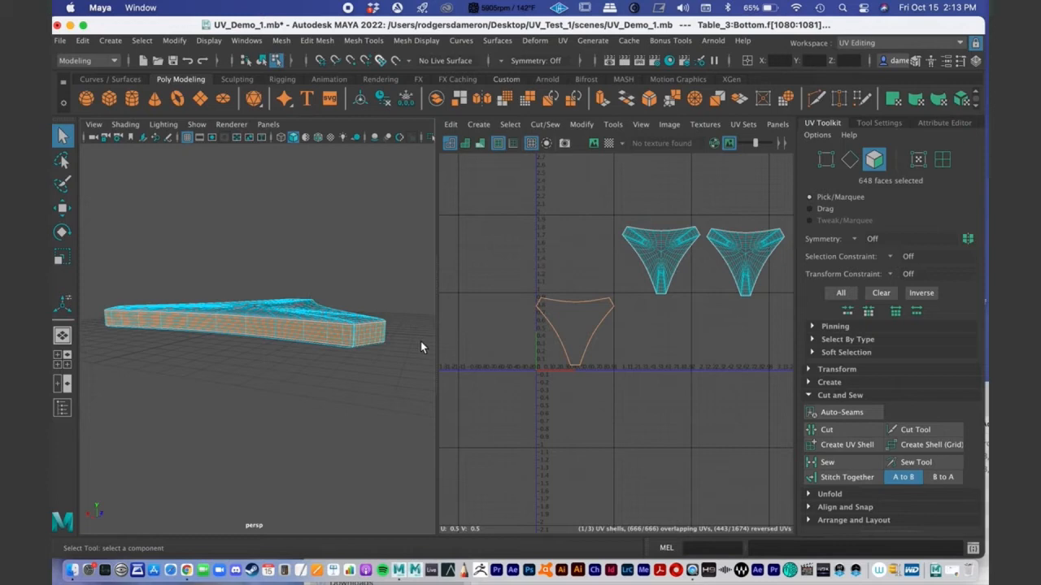
{"action": "mouse_move", "coordinate": [343, 348]}
{"action": "left_mouse_down", "text": "alt"}
{"action": "mouse_move", "coordinate": [316, 368]}
{"action": "mouse_move", "coordinate": [341, 356]}
{"action": "left_mouse_up", "text": "alt"}
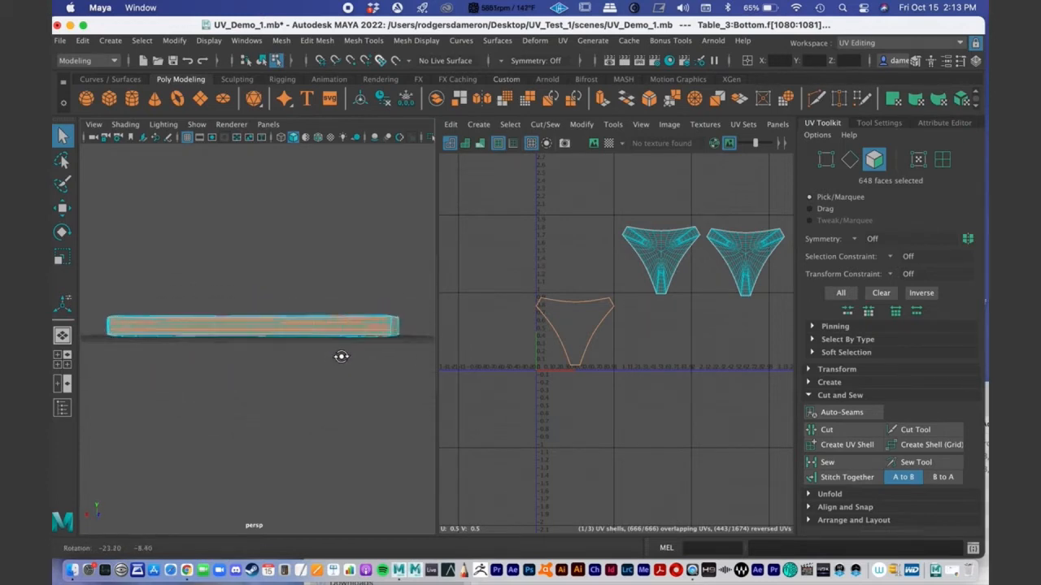
Step: Apply a Cylindrical UV projection to the selected side wall faces and exit the projection manipulator
{"action": "scroll", "coordinate": [569, 366], "scroll_direction": "up", "scroll_amount": 4}
{"action": "middle_click_drag", "start_coordinate": [698, 353], "coordinate": [683, 358], "text": "alt"}
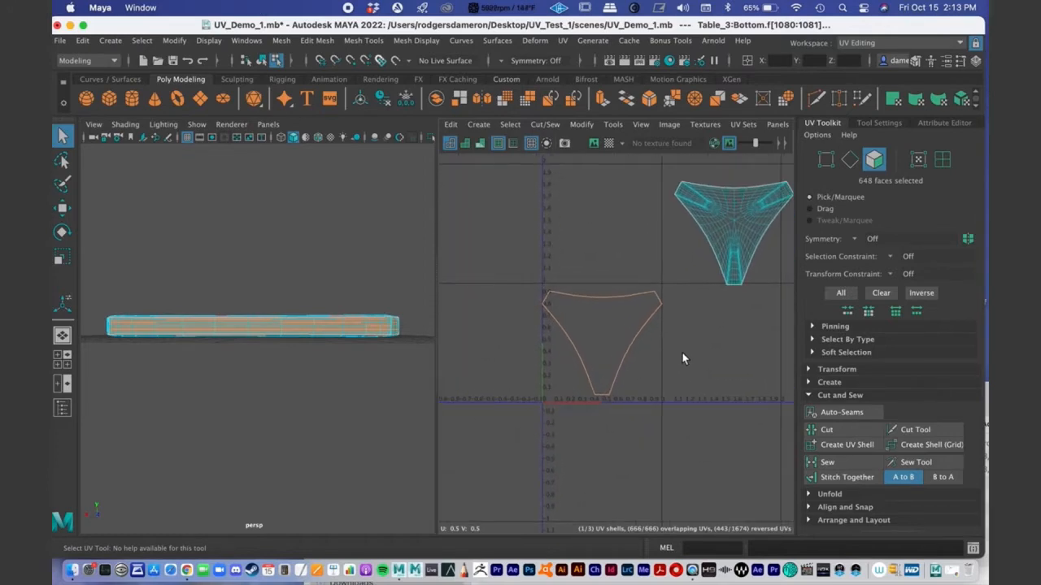
{"action": "left_click", "coordinate": [809, 396]}
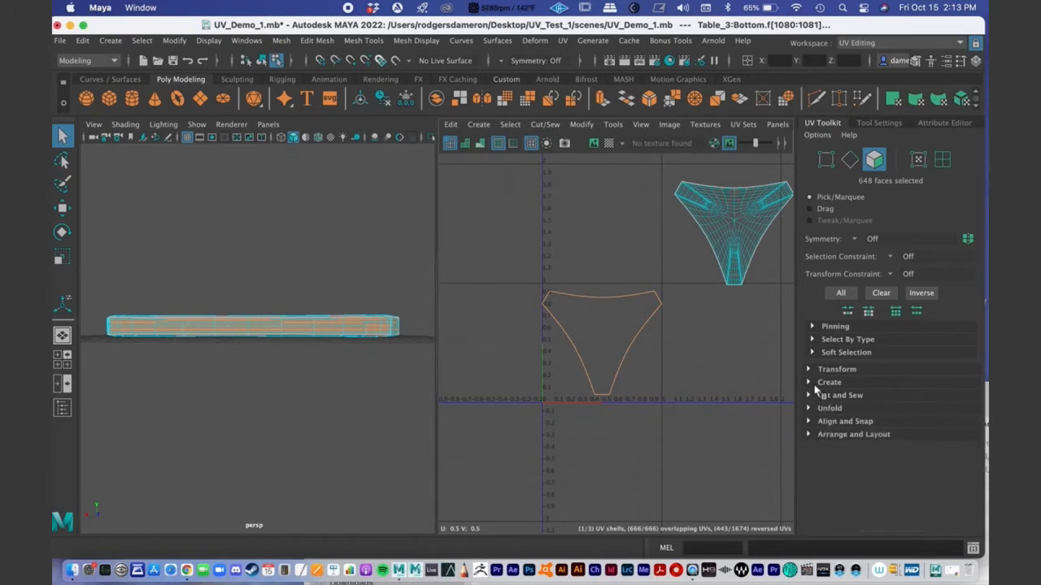
{"action": "left_click", "coordinate": [809, 383]}
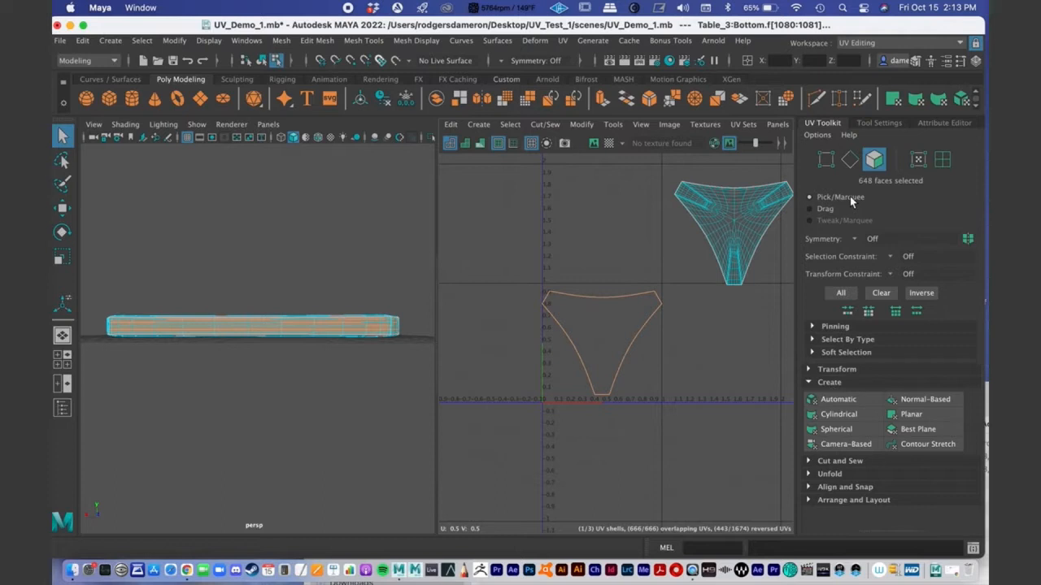
{"action": "left_click", "coordinate": [839, 416]}
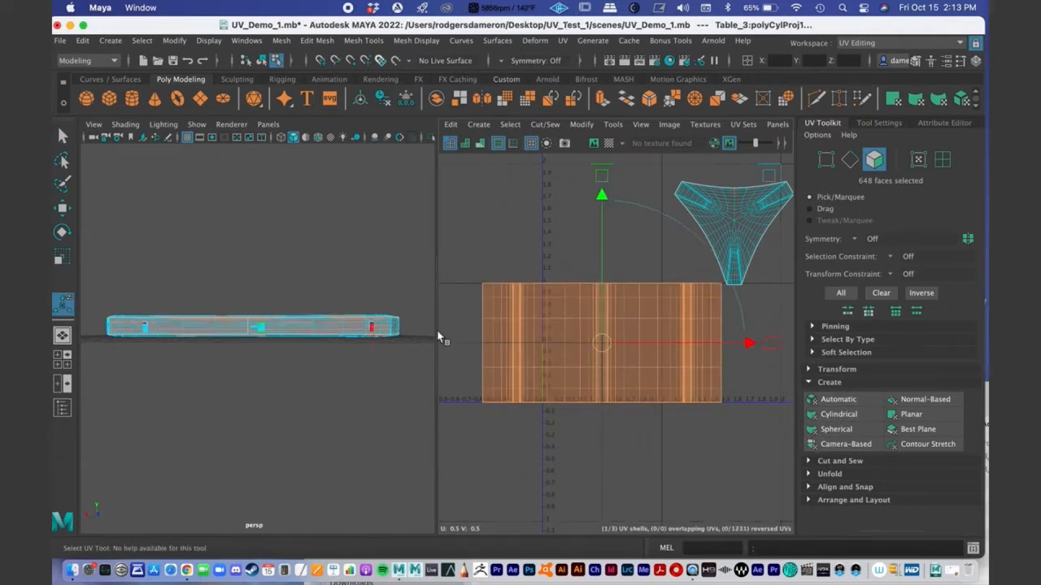
{"action": "left_click_drag", "start_coordinate": [319, 328], "coordinate": [269, 350], "text": "alt"}
{"action": "right_click_drag", "start_coordinate": [269, 351], "coordinate": [304, 379], "text": "alt"}
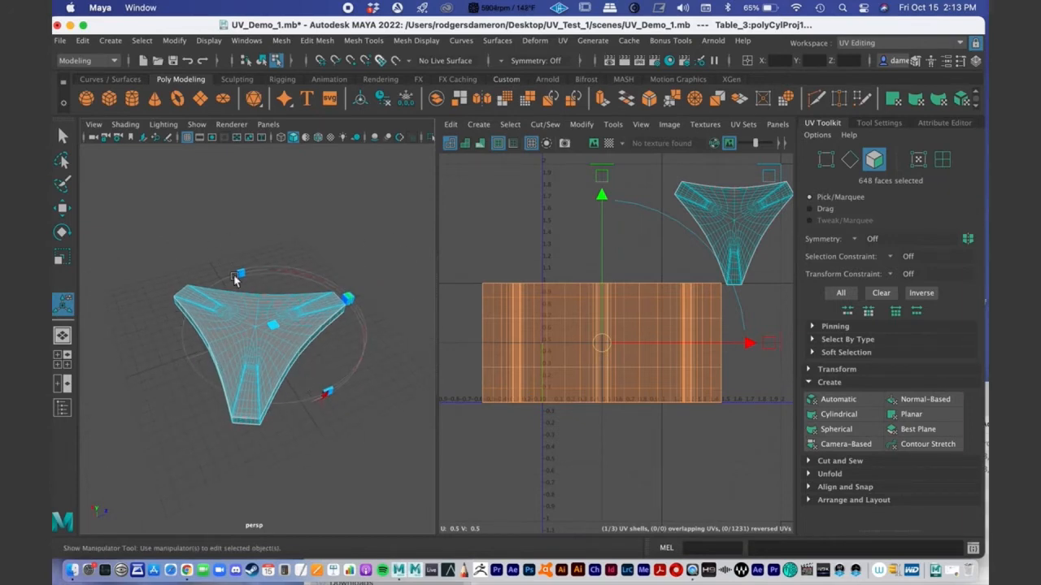
{"action": "left_click_drag", "start_coordinate": [274, 383], "coordinate": [348, 340], "text": "alt"}
{"action": "right_click_drag", "start_coordinate": [347, 340], "coordinate": [436, 332], "text": "alt"}
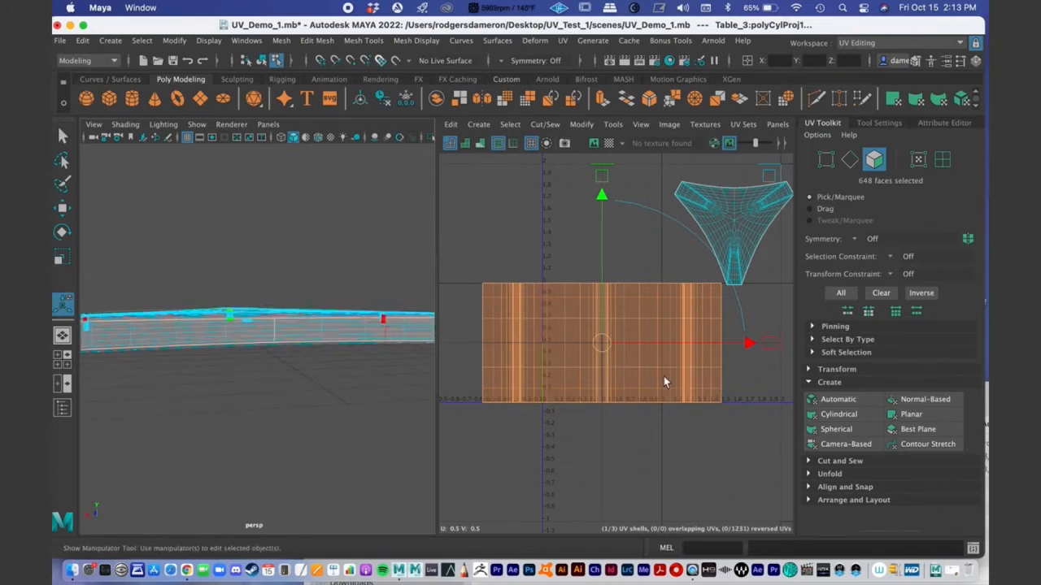
{"action": "key", "text": "q"}
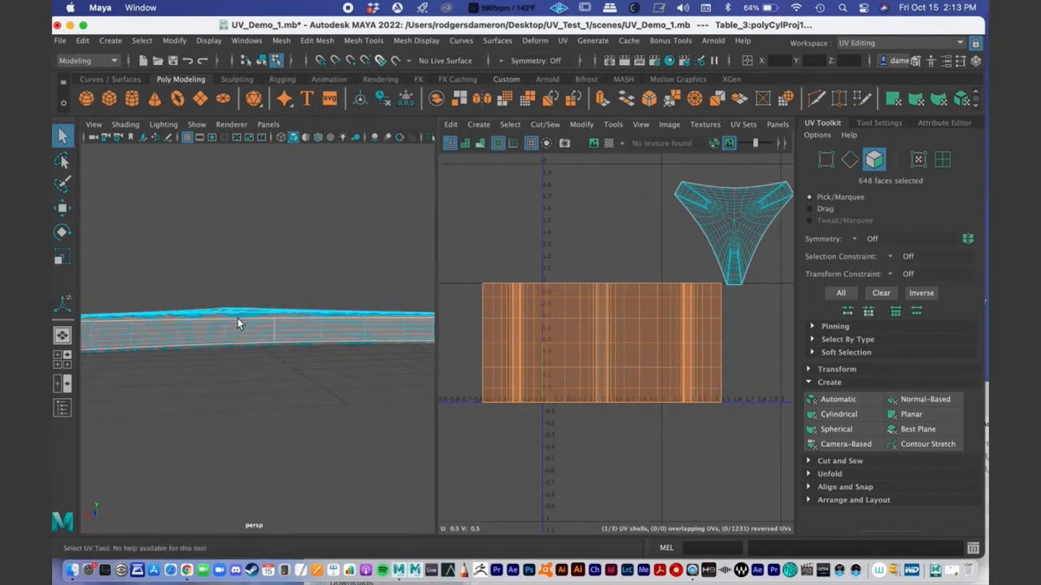
Step: Turn on the checker map and check its stretching on the side walls of the Bottom part
{"action": "left_click", "coordinate": [608, 145]}
{"action": "left_click_drag", "start_coordinate": [271, 344], "coordinate": [324, 366], "text": "alt"}
{"action": "right_click_drag", "start_coordinate": [323, 366], "coordinate": [349, 373], "text": "alt"}
{"action": "left_click_drag", "start_coordinate": [327, 387], "coordinate": [351, 314], "text": "alt"}
{"action": "right_click_drag", "start_coordinate": [281, 312], "coordinate": [233, 326], "text": "alt"}
{"action": "left_click_drag", "start_coordinate": [306, 322], "coordinate": [298, 354], "text": "alt"}
{"action": "right_click_drag", "start_coordinate": [298, 354], "coordinate": [198, 341], "text": "alt"}
{"action": "left_click_drag", "start_coordinate": [291, 353], "coordinate": [258, 335], "text": "alt"}
{"action": "left_click_drag", "start_coordinate": [313, 312], "coordinate": [240, 303], "text": "alt"}
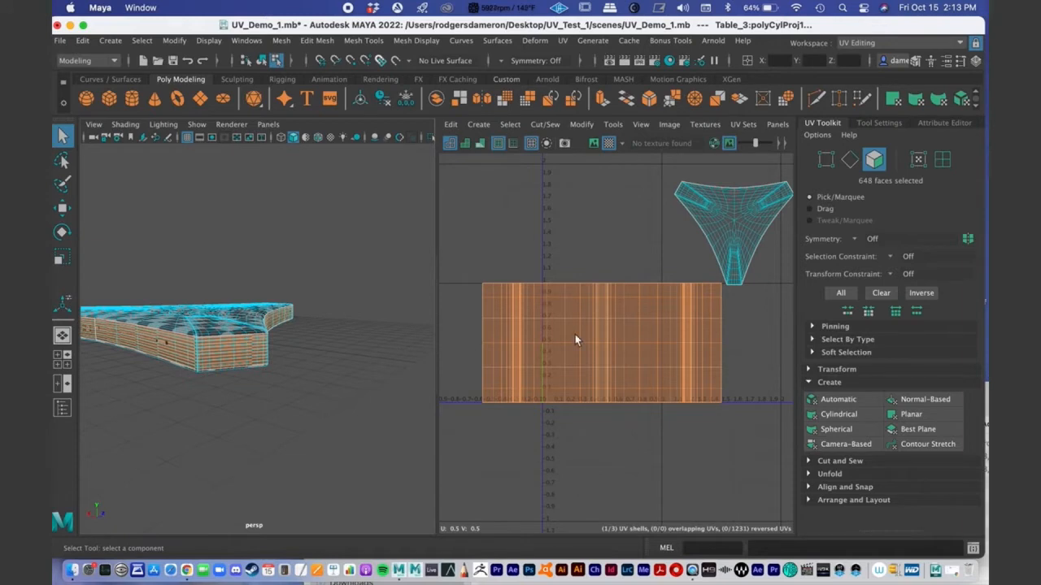
Step: Switch to UV Shell mode and select the cylindrically projected side wall shell
{"action": "right_click_drag", "start_coordinate": [574, 339], "coordinate": [508, 319]}
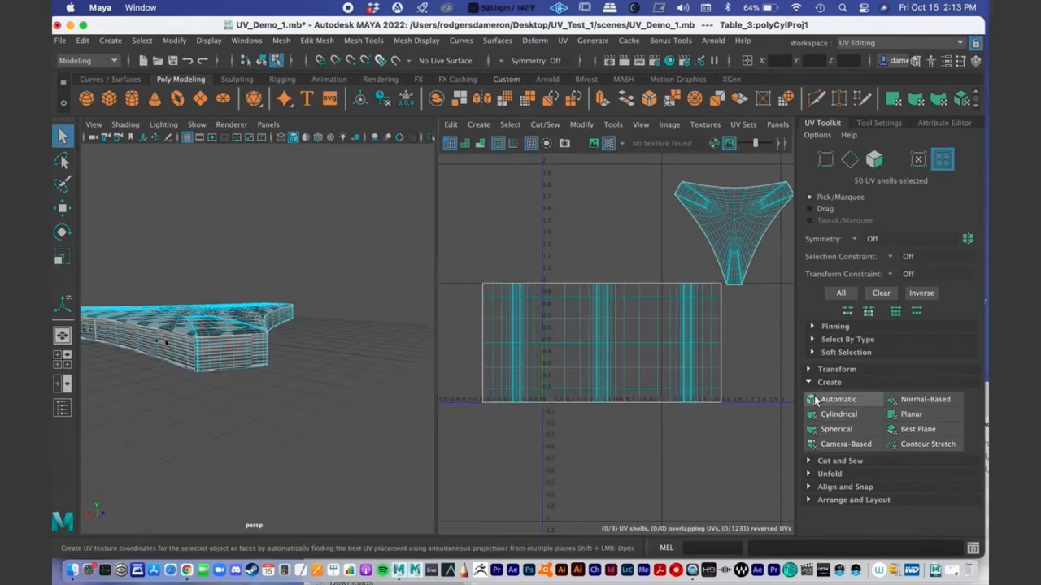
{"action": "left_click", "coordinate": [628, 337]}
{"action": "middle_click_drag", "start_coordinate": [713, 300], "coordinate": [572, 339], "text": "alt"}
{"action": "right_click_drag", "start_coordinate": [571, 340], "coordinate": [504, 318], "text": "alt"}
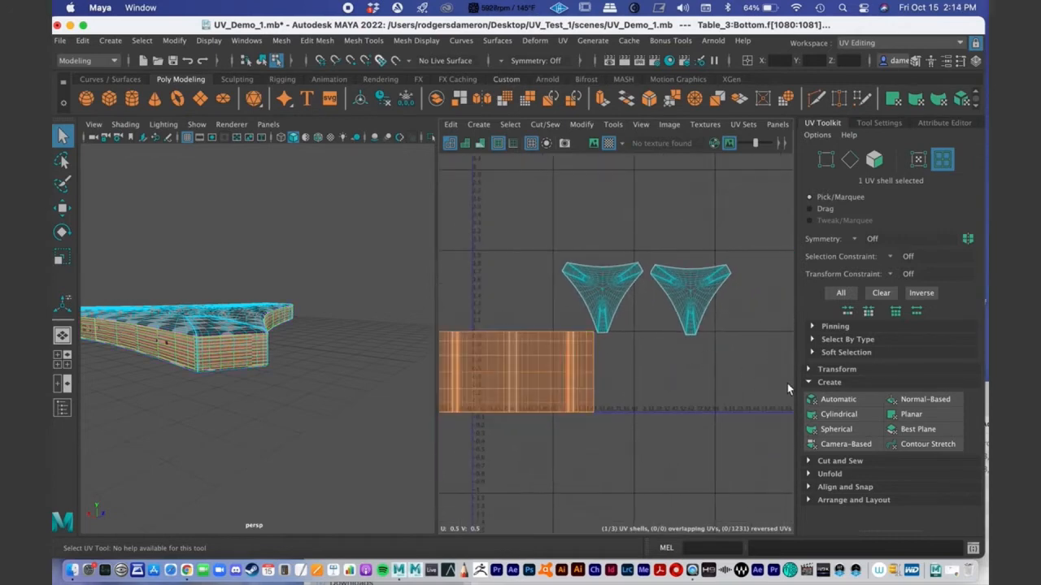
Step: Select the top-surface shell beside the side wall shell and unfold it
{"action": "left_click", "coordinate": [809, 383]}
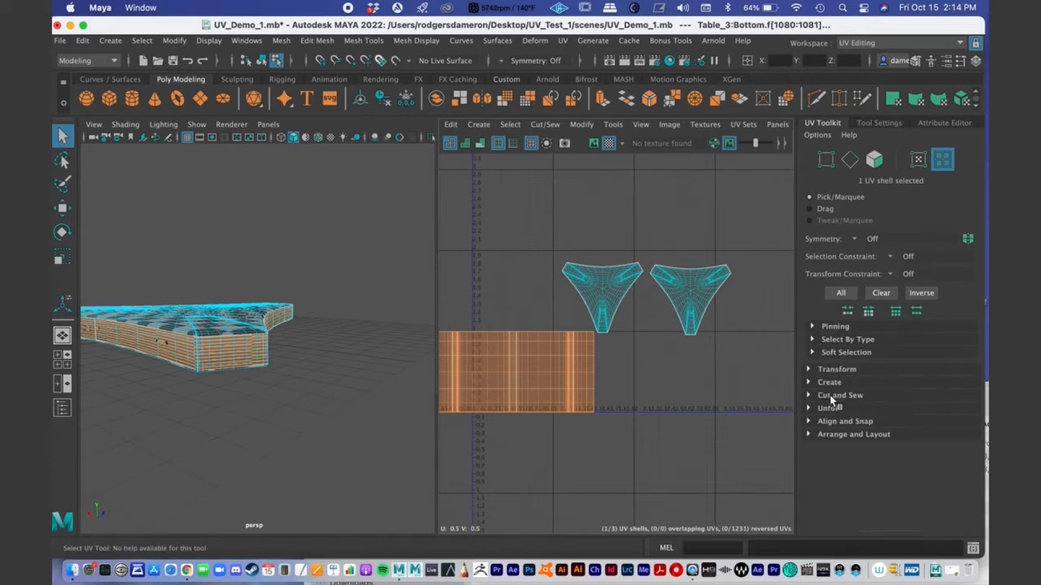
{"action": "left_click", "coordinate": [809, 409]}
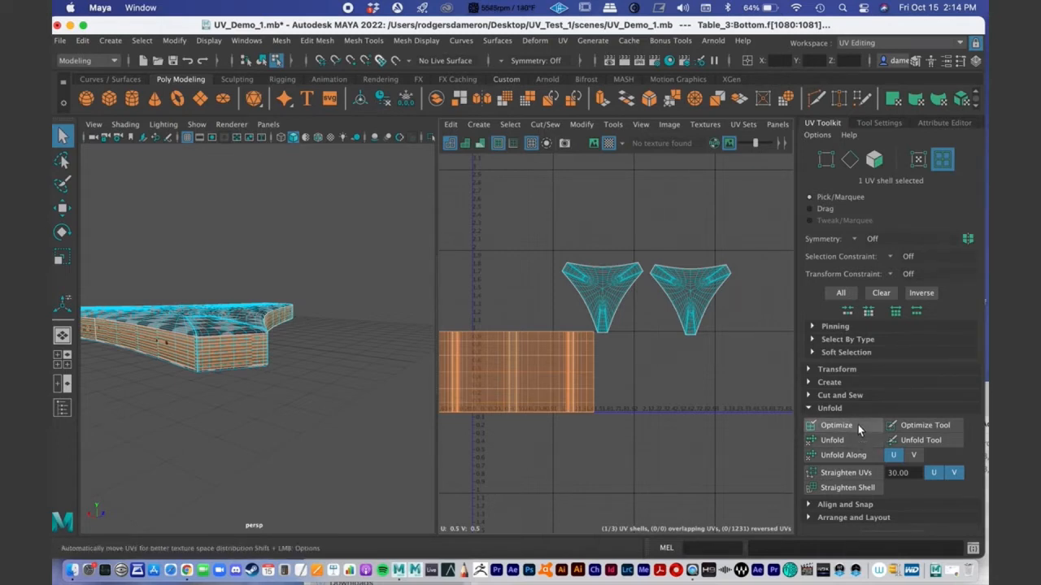
{"action": "left_click", "coordinate": [648, 376]}
{"action": "middle_click_drag", "start_coordinate": [636, 321], "coordinate": [600, 346], "text": "alt"}
{"action": "right_click_drag", "start_coordinate": [600, 345], "coordinate": [647, 309], "text": "alt"}
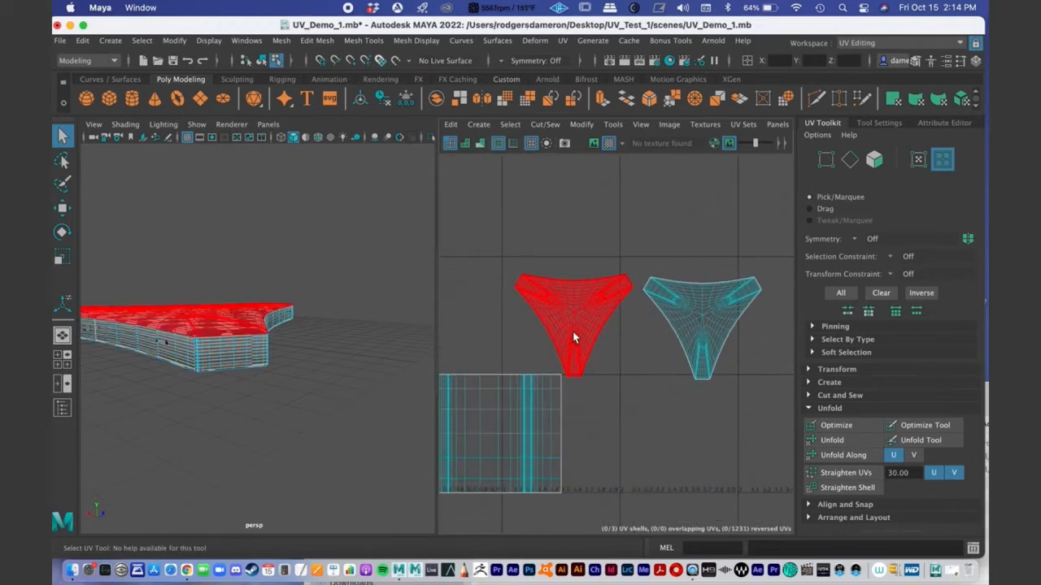
{"action": "right_click_drag", "start_coordinate": [575, 325], "coordinate": [524, 304]}
{"action": "left_click", "coordinate": [589, 313]}
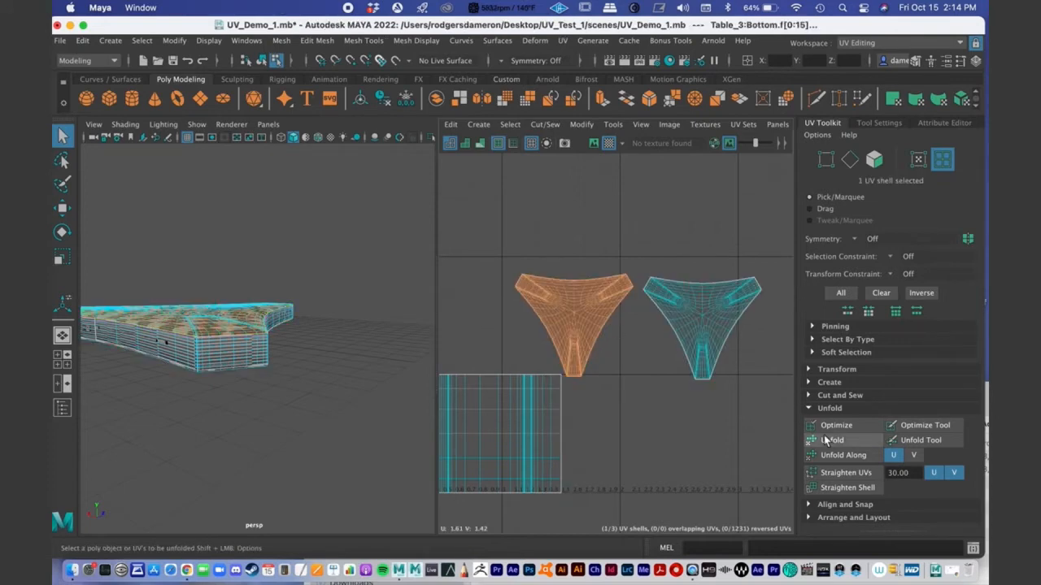
{"action": "middle_click_drag", "start_coordinate": [538, 334], "coordinate": [537, 342], "text": "alt"}
{"action": "right_click_drag", "start_coordinate": [537, 341], "coordinate": [631, 358], "text": "alt"}
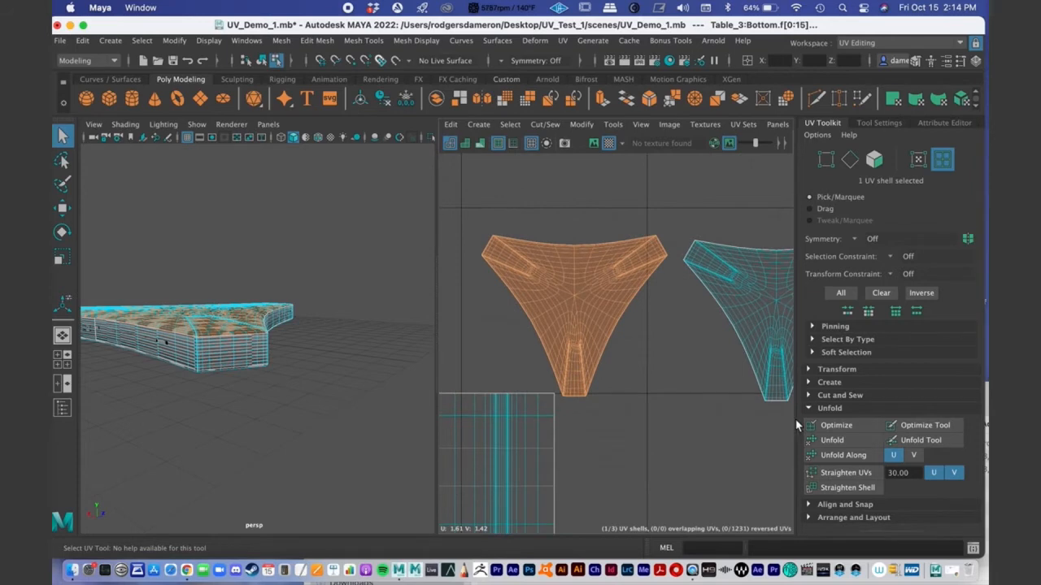
{"action": "left_click", "coordinate": [850, 442]}
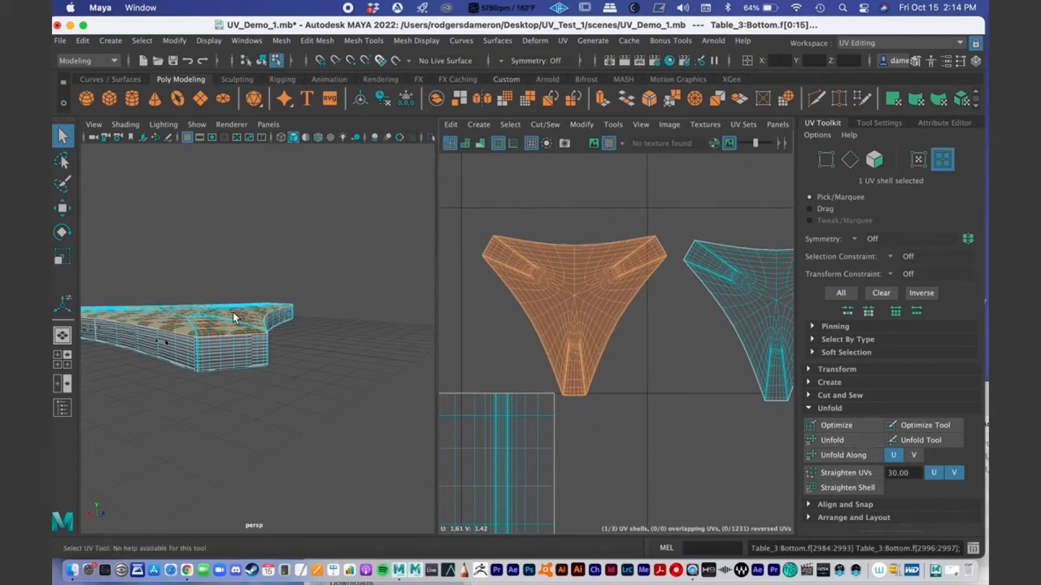
Step: Examine the checker pattern on the top surface, side walls and underside of the Bottom part
{"action": "left_click_drag", "start_coordinate": [233, 312], "coordinate": [225, 348], "text": "alt"}
{"action": "middle_click_drag", "start_coordinate": [224, 348], "coordinate": [308, 282], "text": "alt"}
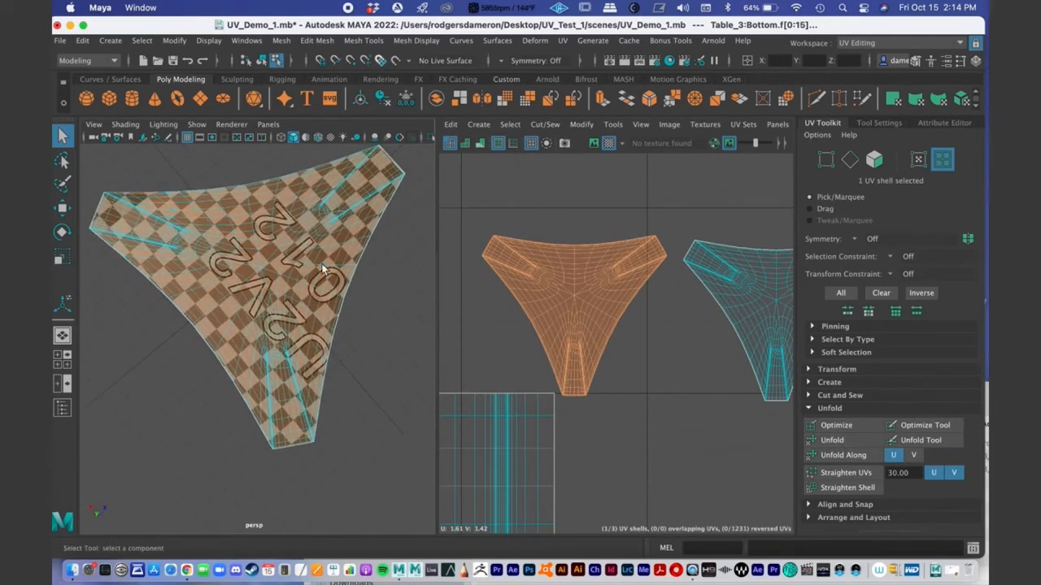
{"action": "left_click_drag", "start_coordinate": [343, 259], "coordinate": [265, 262], "text": "alt"}
{"action": "right_click_drag", "start_coordinate": [265, 262], "coordinate": [321, 305], "text": "alt"}
{"action": "middle_click_drag", "start_coordinate": [305, 307], "coordinate": [331, 247], "text": "alt"}
{"action": "left_click_drag", "start_coordinate": [292, 301], "coordinate": [293, 294], "text": "alt"}
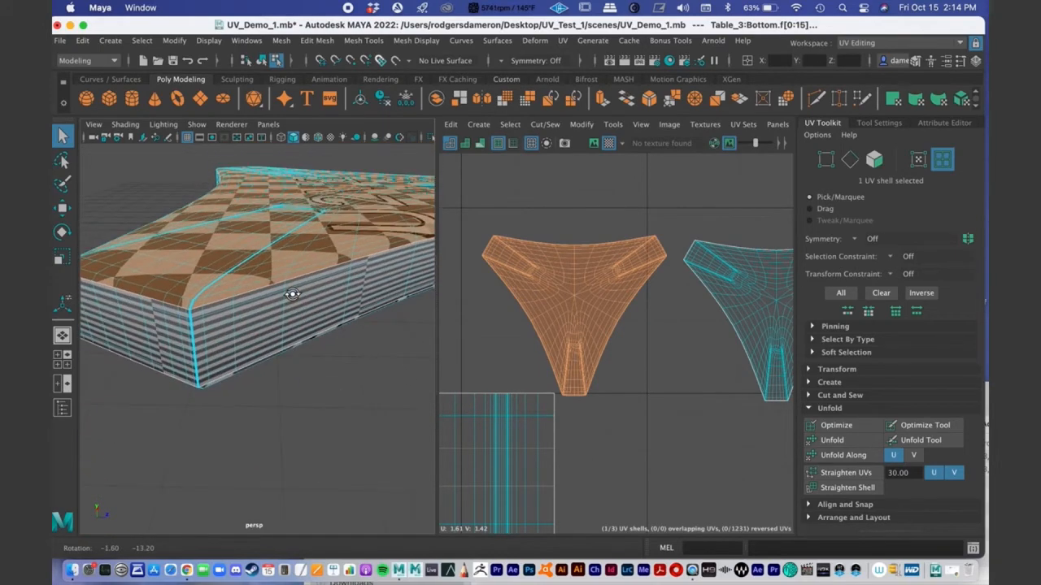
{"action": "left_click", "coordinate": [768, 324]}
{"action": "left_click_drag", "start_coordinate": [296, 346], "coordinate": [315, 302], "text": "alt"}
{"action": "middle_click_drag", "start_coordinate": [315, 302], "coordinate": [313, 274], "text": "alt"}
{"action": "left_click_drag", "start_coordinate": [312, 274], "coordinate": [258, 314], "text": "alt"}
{"action": "right_click_drag", "start_coordinate": [258, 314], "coordinate": [328, 313], "text": "alt"}
{"action": "left_click_drag", "start_coordinate": [327, 313], "coordinate": [314, 324], "text": "alt"}
{"action": "middle_click_drag", "start_coordinate": [314, 324], "coordinate": [315, 353], "text": "alt"}
Step: Select the underside shell, unfold it and check its checker pattern on the model
{"action": "right_click_drag", "start_coordinate": [717, 316], "coordinate": [683, 280]}
{"action": "left_click", "coordinate": [749, 291]}
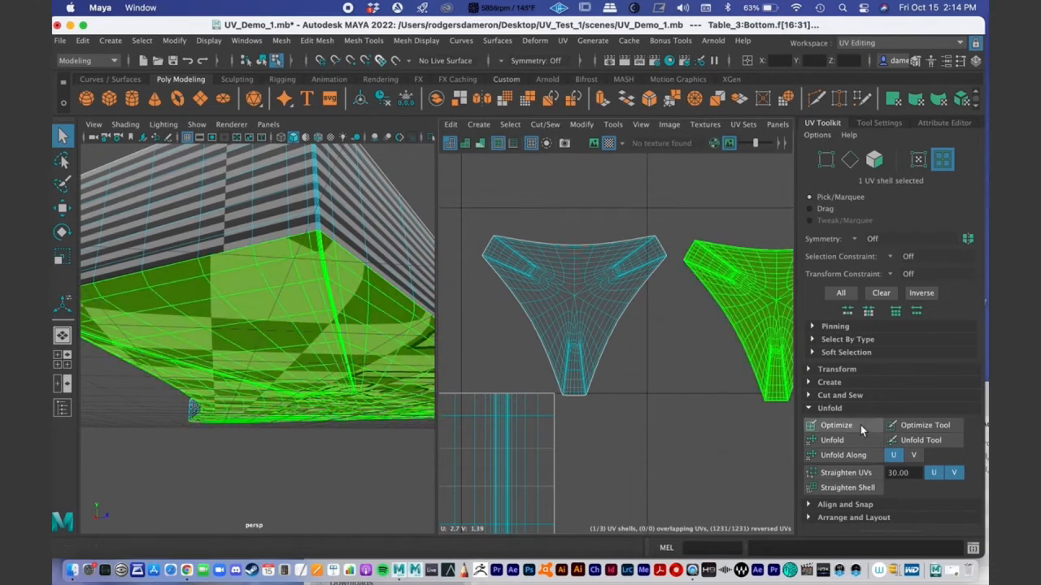
{"action": "left_click", "coordinate": [851, 447]}
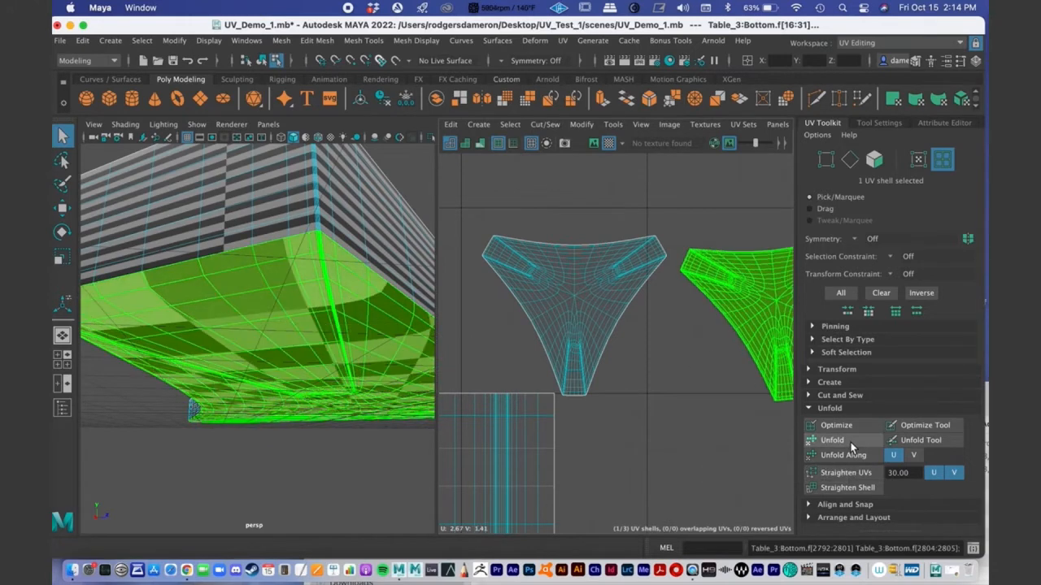
{"action": "middle_click_drag", "start_coordinate": [746, 329], "coordinate": [676, 318], "text": "alt"}
{"action": "scroll", "coordinate": [690, 322], "scroll_direction": "down", "scroll_amount": 2}
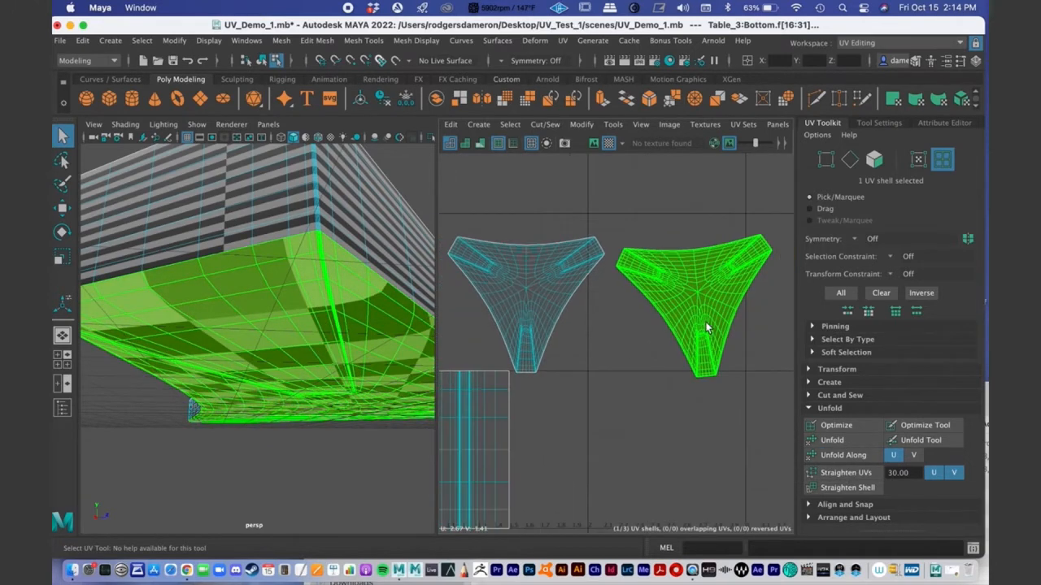
{"action": "left_click_drag", "start_coordinate": [236, 366], "coordinate": [206, 386], "text": "alt"}
{"action": "scroll", "coordinate": [250, 357], "scroll_direction": "down", "scroll_amount": 5}
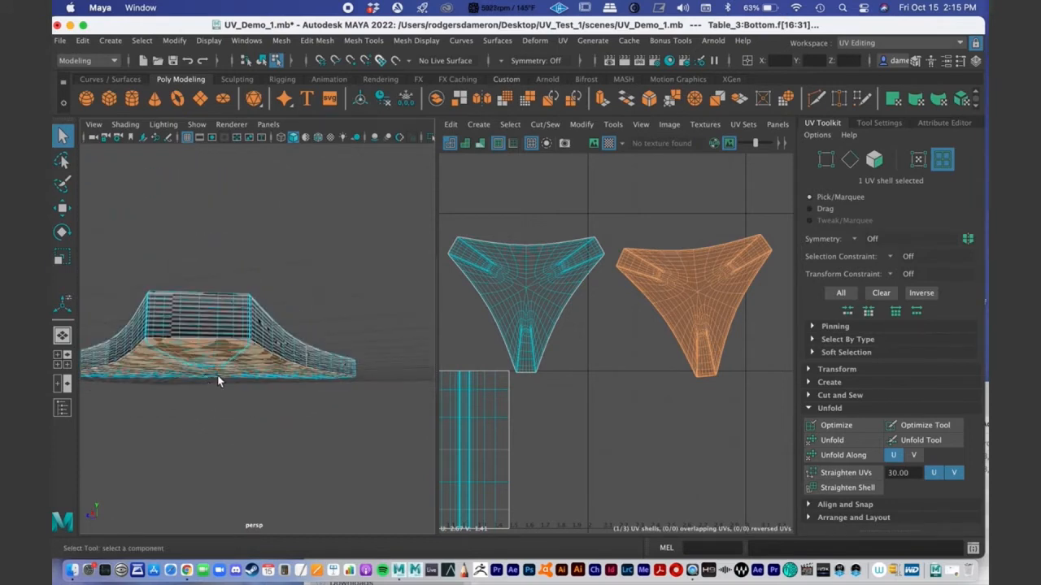
Step: Select the rectangular side wall shell that spans the 0–1 tile
{"action": "middle_click_drag", "start_coordinate": [559, 377], "coordinate": [704, 299], "text": "alt"}
{"action": "right_click_drag", "start_coordinate": [704, 299], "coordinate": [565, 299], "text": "alt"}
{"action": "middle_click_drag", "start_coordinate": [565, 298], "coordinate": [488, 322], "text": "alt"}
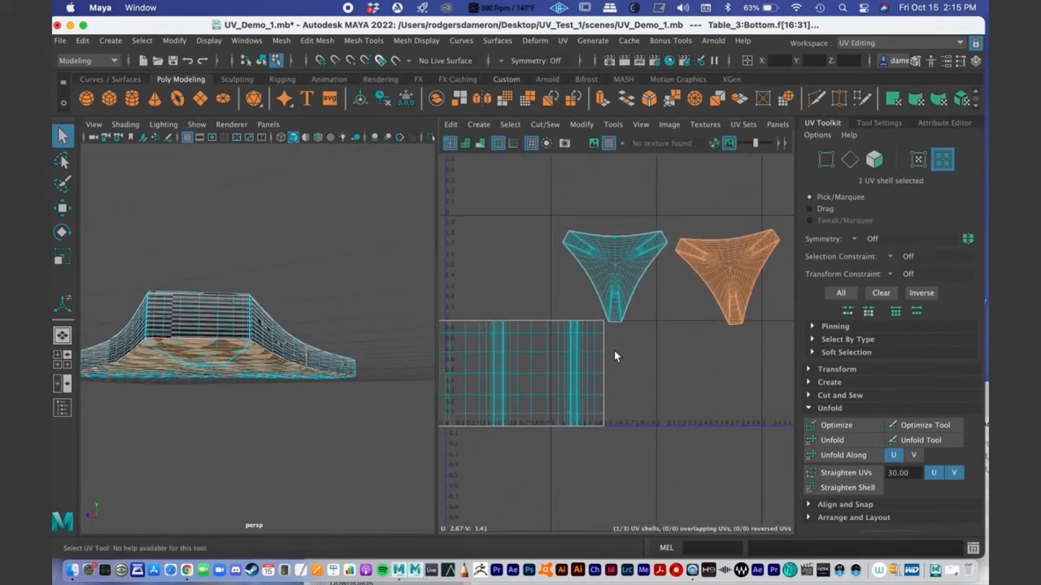
{"action": "right_click_drag", "start_coordinate": [557, 388], "coordinate": [513, 320], "text": "alt"}
{"action": "middle_click_drag", "start_coordinate": [602, 358], "coordinate": [589, 367], "text": "alt"}
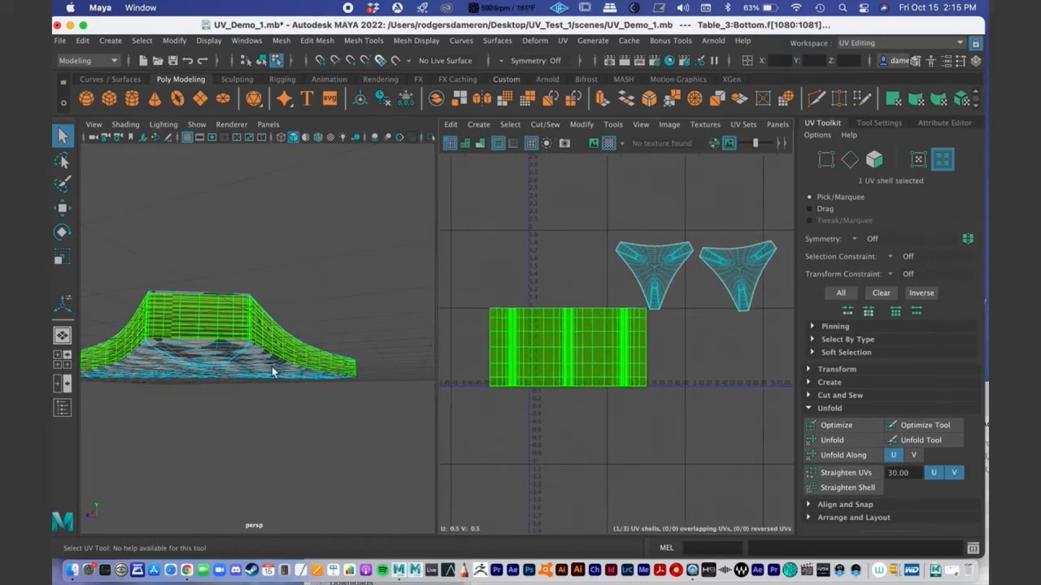
Step: Save the scene and unfold the selected side wall shell
{"action": "left_click_drag", "start_coordinate": [271, 366], "coordinate": [257, 372], "text": "alt"}
{"action": "middle_click_drag", "start_coordinate": [642, 383], "coordinate": [634, 357], "text": "alt"}
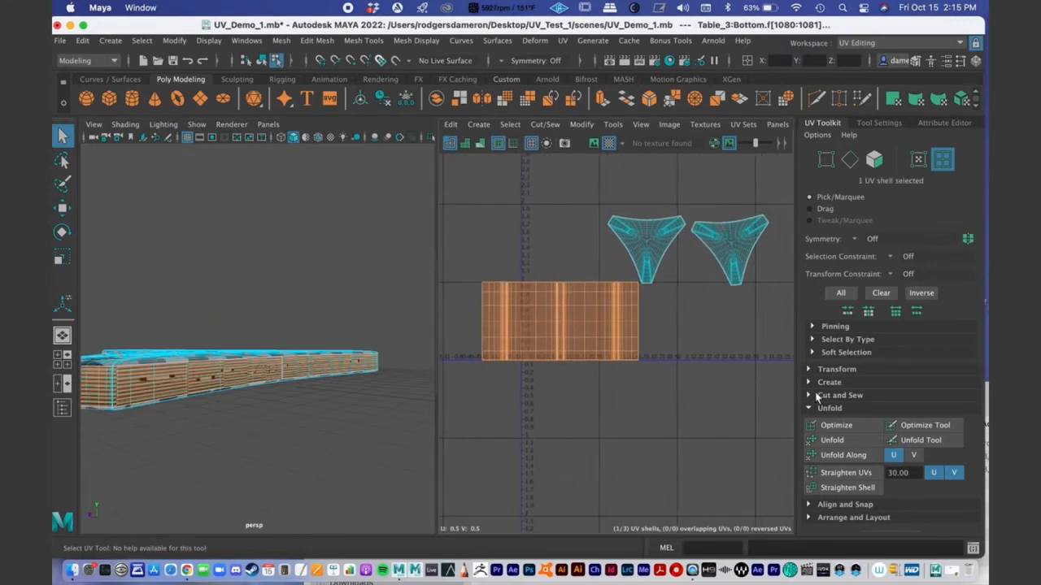
{"action": "right_click_drag", "start_coordinate": [193, 373], "coordinate": [272, 341], "text": "alt"}
{"action": "middle_click_drag", "start_coordinate": [271, 341], "coordinate": [270, 304], "text": "alt"}
{"action": "mouse_move", "coordinate": [279, 369]}
{"action": "left_mouse_down", "text": "alt"}
{"action": "mouse_move", "coordinate": [313, 371]}
{"action": "mouse_move", "coordinate": [279, 370]}
{"action": "left_mouse_up", "text": "alt"}
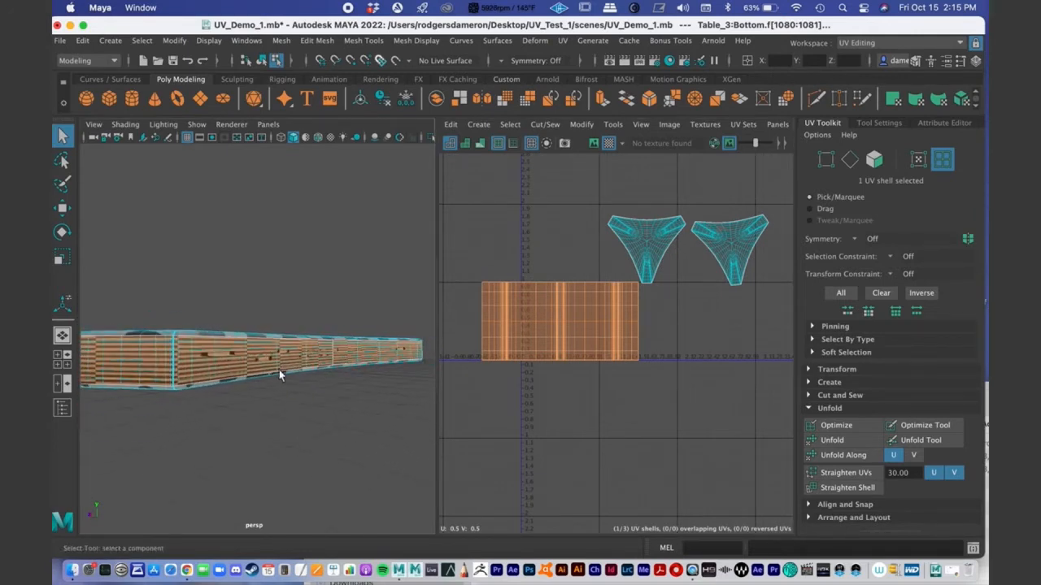
{"action": "left_click", "coordinate": [853, 440]}
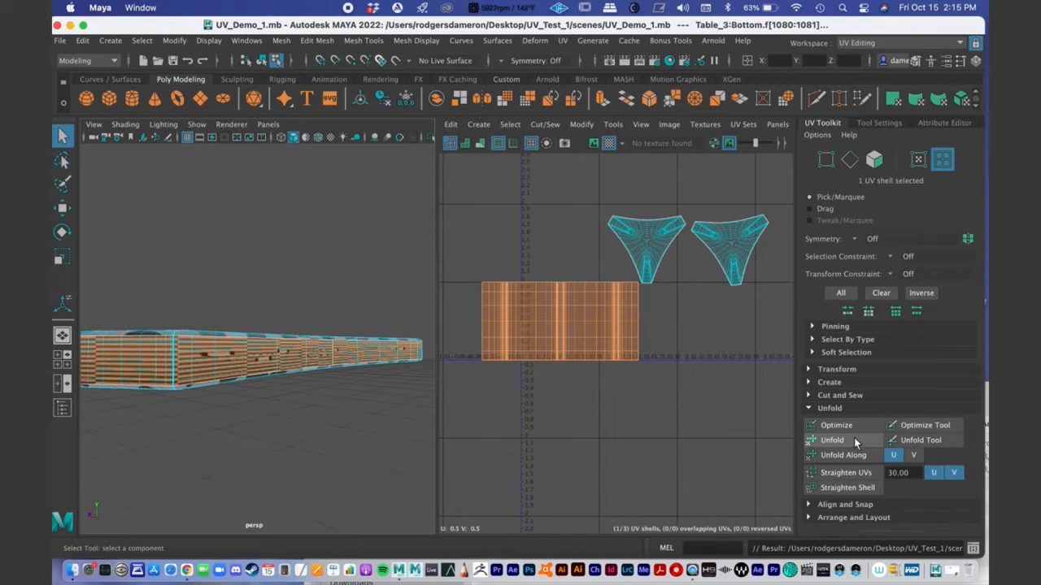
{"action": "left_click", "coordinate": [854, 438]}
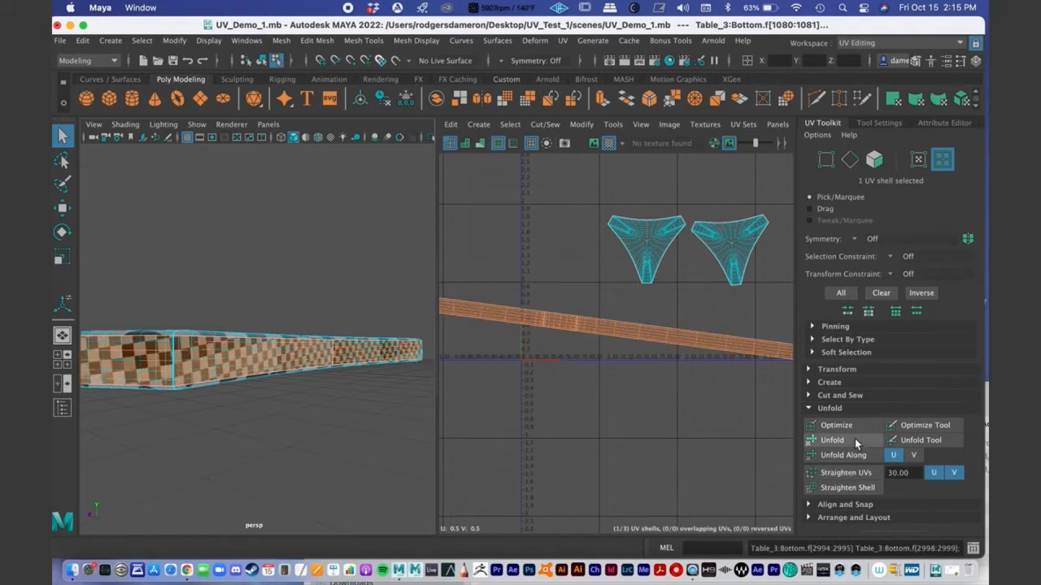
Step: Examine the full length of the unfolded side wall strip and its checker pattern on the model
{"action": "scroll", "coordinate": [601, 349], "scroll_direction": "up", "scroll_amount": 4}
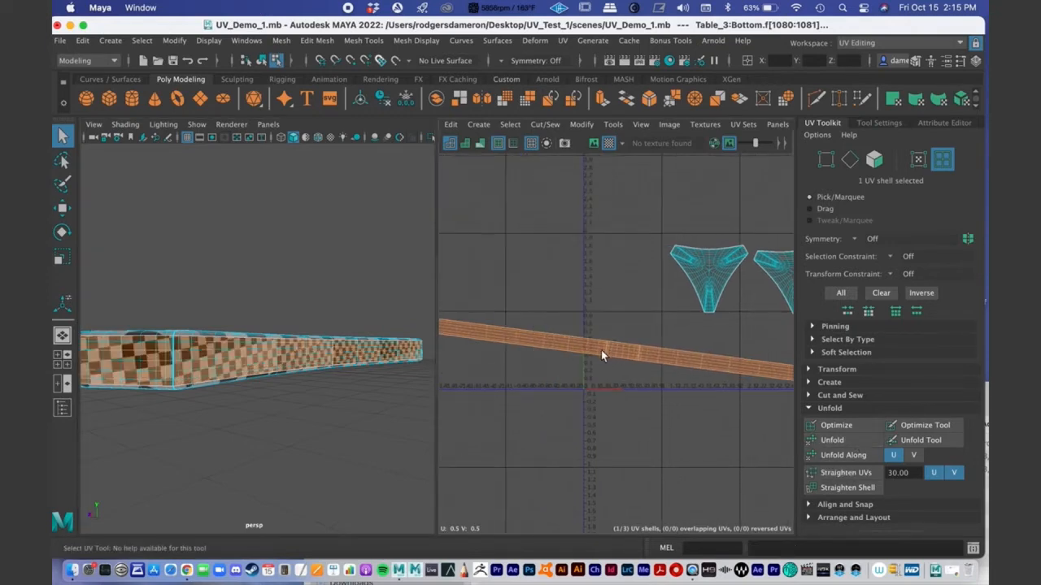
{"action": "right_click_drag", "start_coordinate": [558, 362], "coordinate": [763, 390], "text": "alt"}
{"action": "middle_click_drag", "start_coordinate": [701, 347], "coordinate": [576, 401], "text": "alt"}
{"action": "right_click_drag", "start_coordinate": [657, 386], "coordinate": [389, 356], "text": "alt"}
{"action": "right_click_drag", "start_coordinate": [569, 361], "coordinate": [423, 372], "text": "alt"}
{"action": "middle_click_drag", "start_coordinate": [655, 372], "coordinate": [629, 334], "text": "alt"}
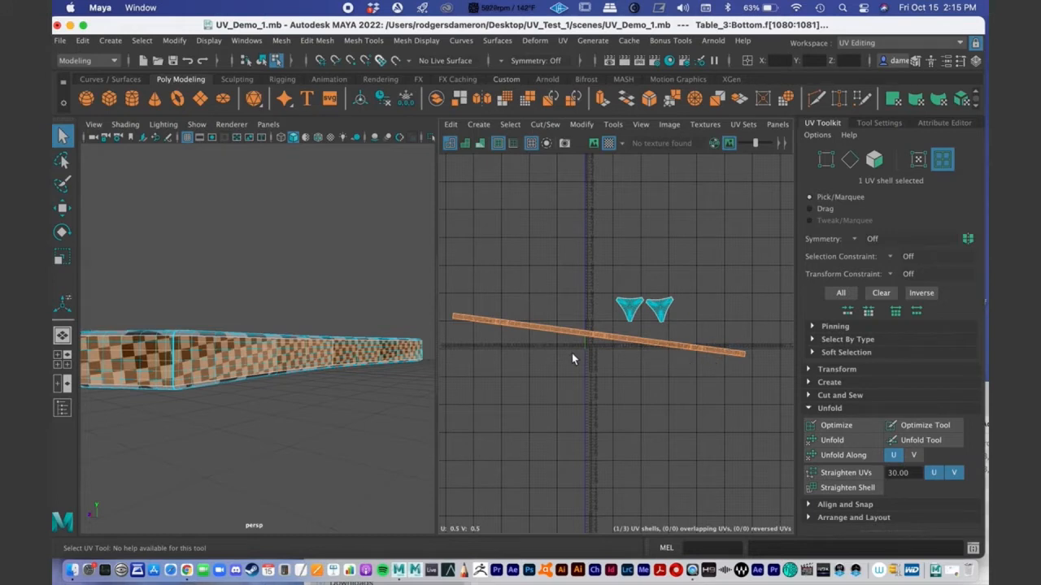
{"action": "middle_click_drag", "start_coordinate": [515, 311], "coordinate": [558, 327], "text": "alt"}
{"action": "right_click_drag", "start_coordinate": [561, 329], "coordinate": [731, 351], "text": "alt"}
{"action": "middle_click_drag", "start_coordinate": [544, 374], "coordinate": [561, 382], "text": "alt"}
{"action": "right_click_drag", "start_coordinate": [561, 382], "coordinate": [794, 343], "text": "alt"}
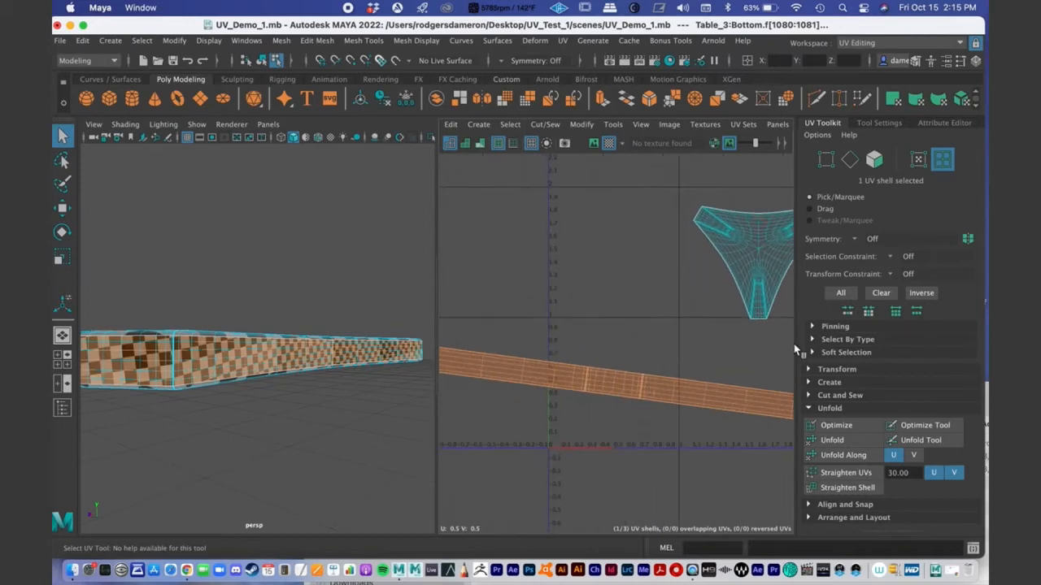
{"action": "left_click_drag", "start_coordinate": [327, 391], "coordinate": [293, 388], "text": "alt"}
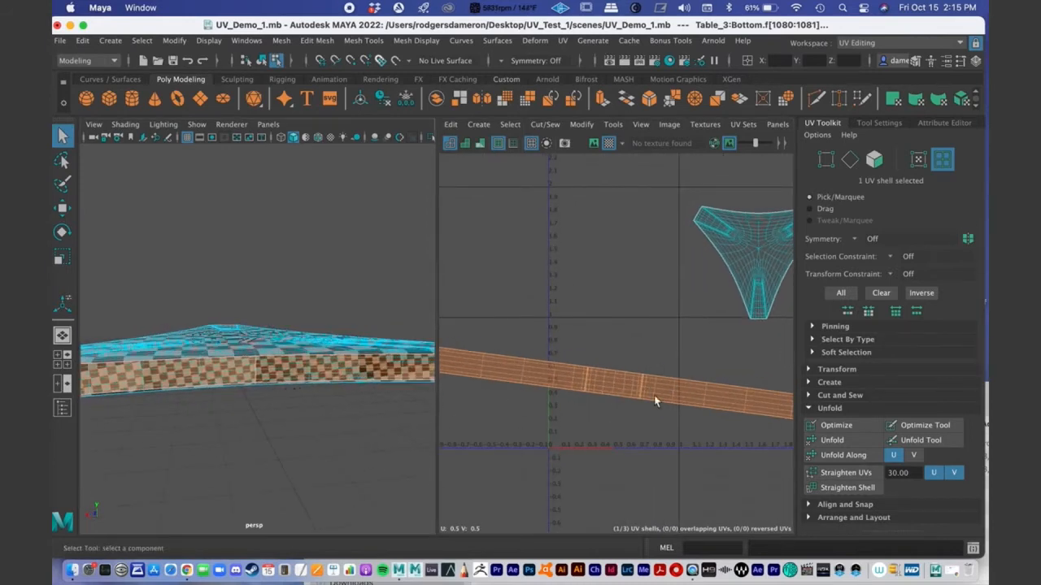
Step: Rotate the slanted side wall strip until it lies horizontal in UV space
{"action": "middle_click_drag", "start_coordinate": [596, 397], "coordinate": [480, 364], "text": "alt"}
{"action": "right_click_drag", "start_coordinate": [672, 342], "coordinate": [514, 326], "text": "alt"}
{"action": "middle_click_drag", "start_coordinate": [601, 324], "coordinate": [562, 315], "text": "alt"}
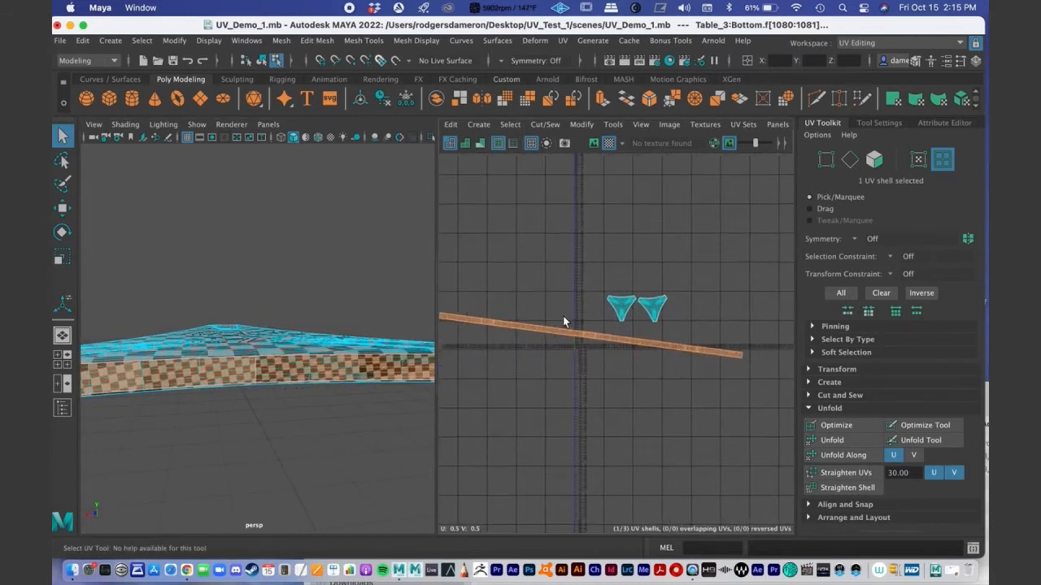
{"action": "key", "text": "e"}
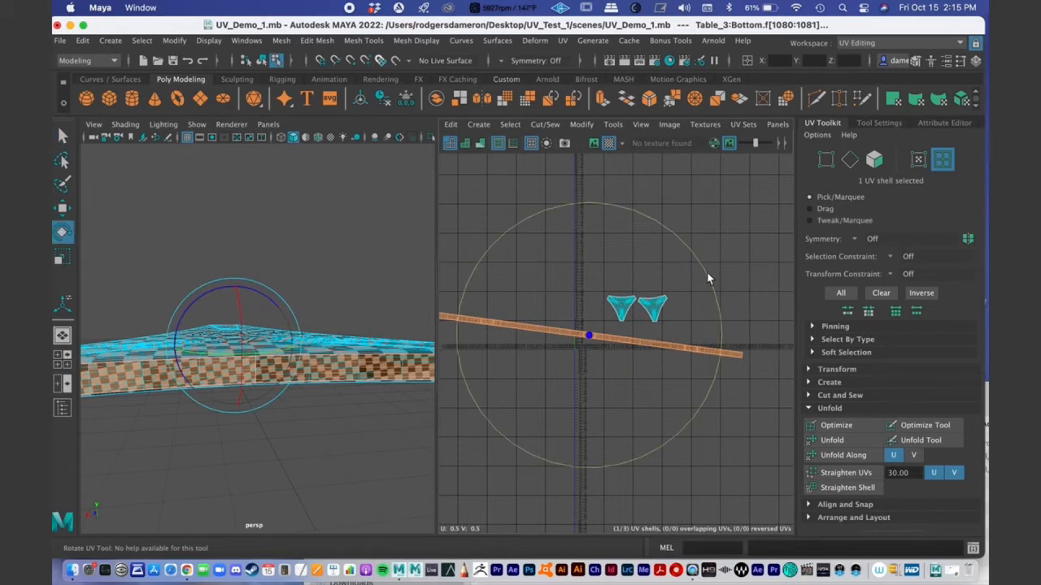
{"action": "left_click_drag", "start_coordinate": [709, 281], "coordinate": [706, 259]}
{"action": "middle_click_drag", "start_coordinate": [646, 396], "coordinate": [657, 397], "text": "alt"}
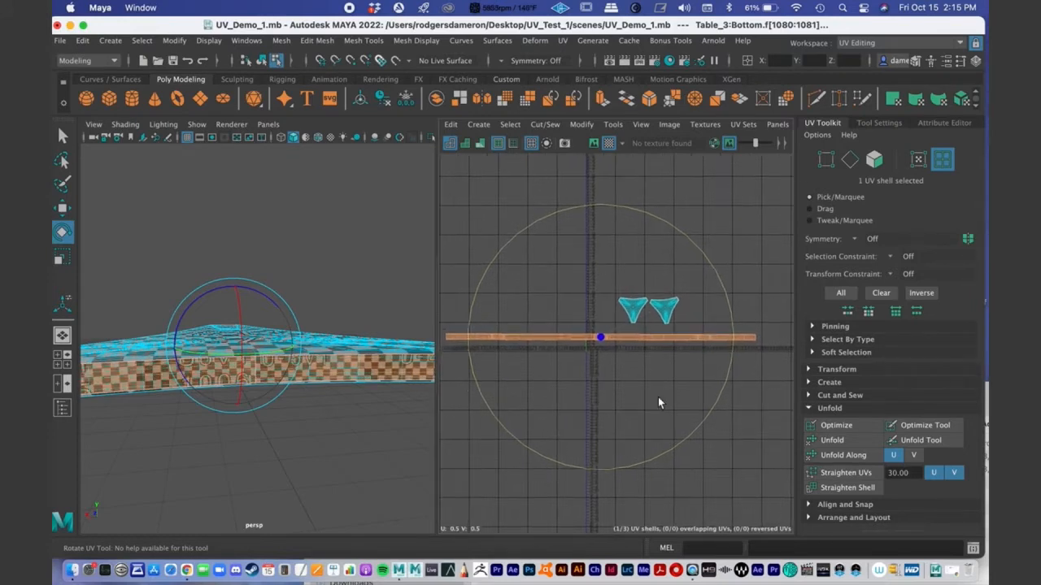
Step: Examine the horizontal side wall strip end to end in UV space, including its corner edge lines and length relative to the other shells
{"action": "key", "text": "q"}
{"action": "middle_click_drag", "start_coordinate": [488, 437], "coordinate": [553, 388], "text": "alt"}
{"action": "scroll", "coordinate": [566, 318], "scroll_direction": "down", "scroll_amount": 3}
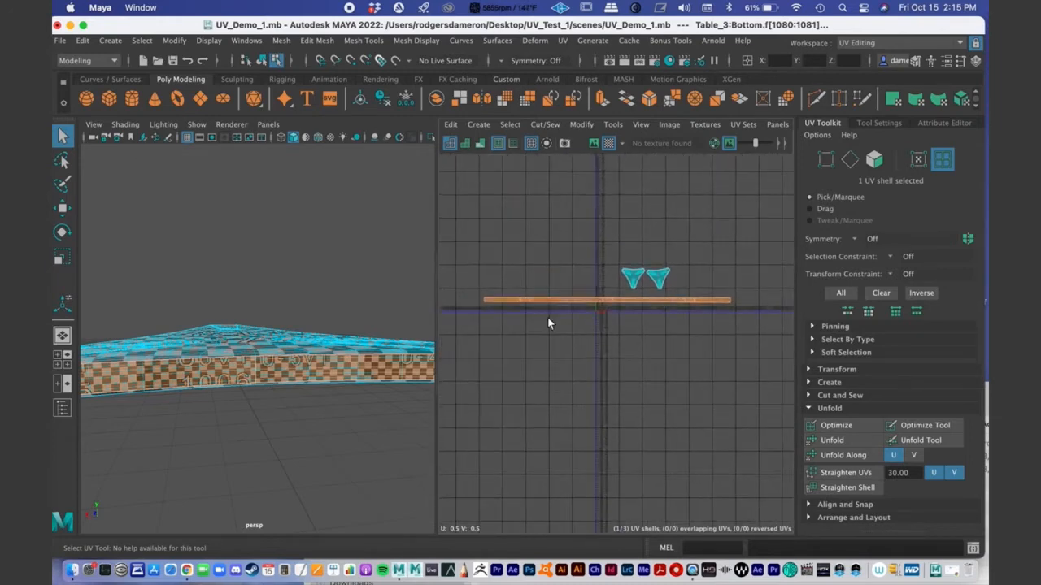
{"action": "middle_click_drag", "start_coordinate": [539, 299], "coordinate": [566, 318], "text": "alt"}
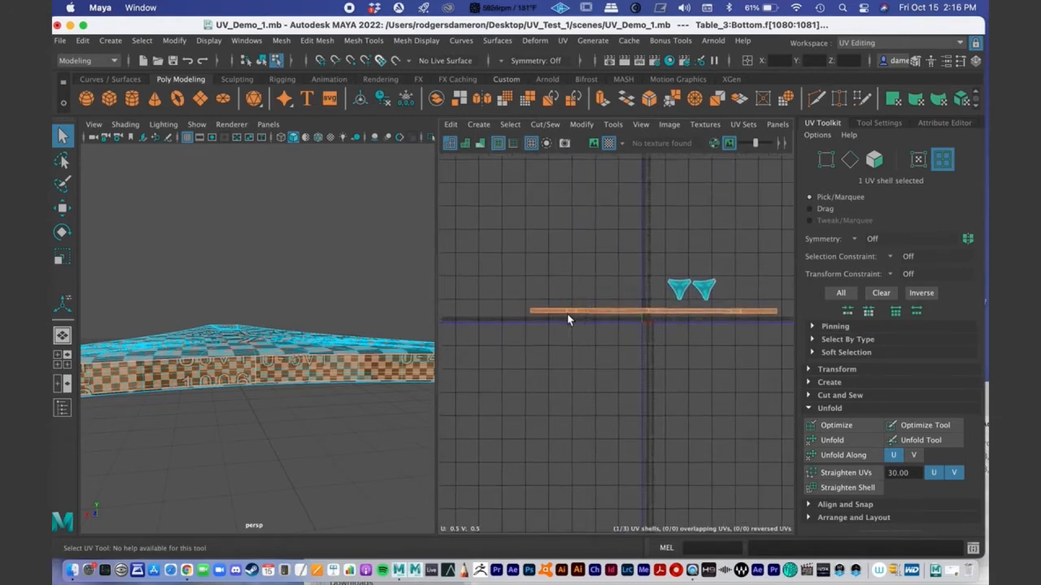
{"action": "left_click", "coordinate": [817, 409]}
{"action": "middle_click_drag", "start_coordinate": [588, 364], "coordinate": [589, 388], "text": "alt"}
{"action": "right_click_drag", "start_coordinate": [522, 341], "coordinate": [783, 341], "text": "alt"}
{"action": "middle_click_drag", "start_coordinate": [695, 345], "coordinate": [640, 361], "text": "alt"}
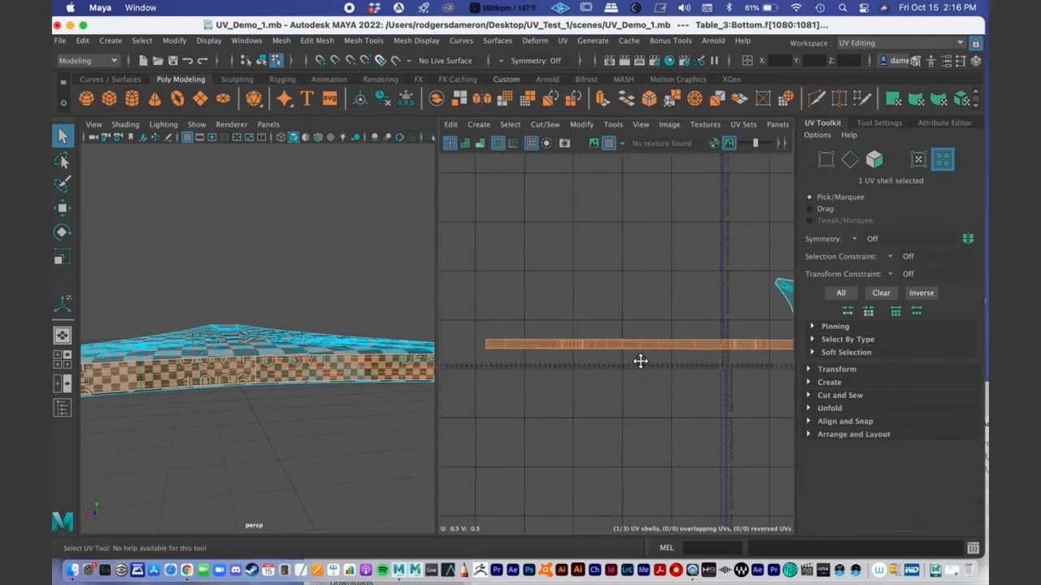
{"action": "right_click_drag", "start_coordinate": [585, 351], "coordinate": [906, 368], "text": "alt"}
{"action": "right_click_drag", "start_coordinate": [632, 356], "coordinate": [688, 355], "text": "alt"}
{"action": "middle_click_drag", "start_coordinate": [620, 328], "coordinate": [651, 298], "text": "alt"}
{"action": "right_click_drag", "start_coordinate": [654, 297], "coordinate": [496, 300], "text": "alt"}
{"action": "right_click_drag", "start_coordinate": [739, 308], "coordinate": [472, 299], "text": "alt"}
{"action": "middle_click_drag", "start_coordinate": [701, 297], "coordinate": [499, 295], "text": "alt"}
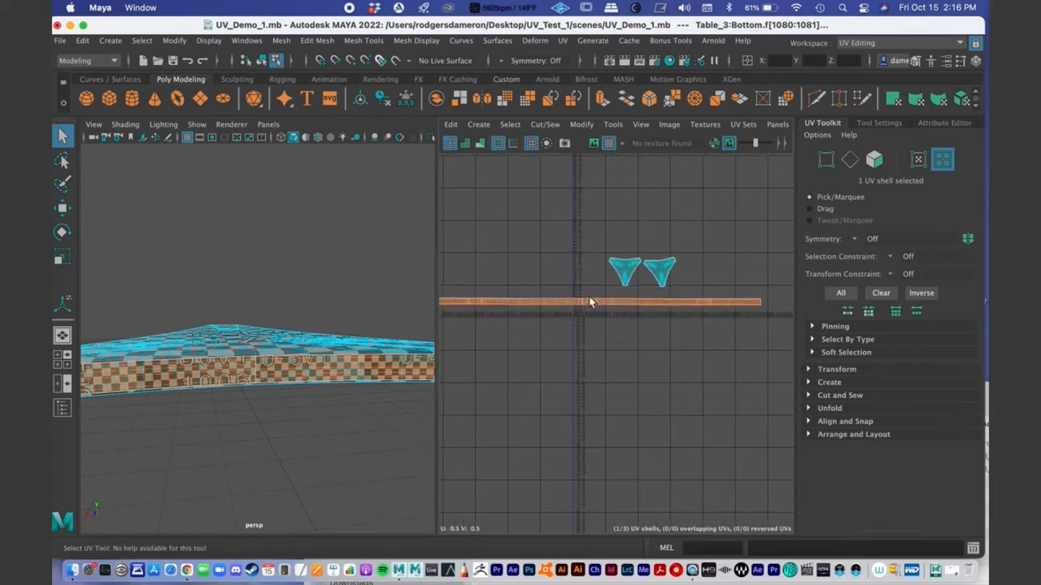
{"action": "right_click_drag", "start_coordinate": [586, 300], "coordinate": [779, 302], "text": "alt"}
{"action": "middle_click_drag", "start_coordinate": [683, 304], "coordinate": [680, 307], "text": "alt"}
{"action": "right_click_drag", "start_coordinate": [581, 284], "coordinate": [731, 332], "text": "alt"}
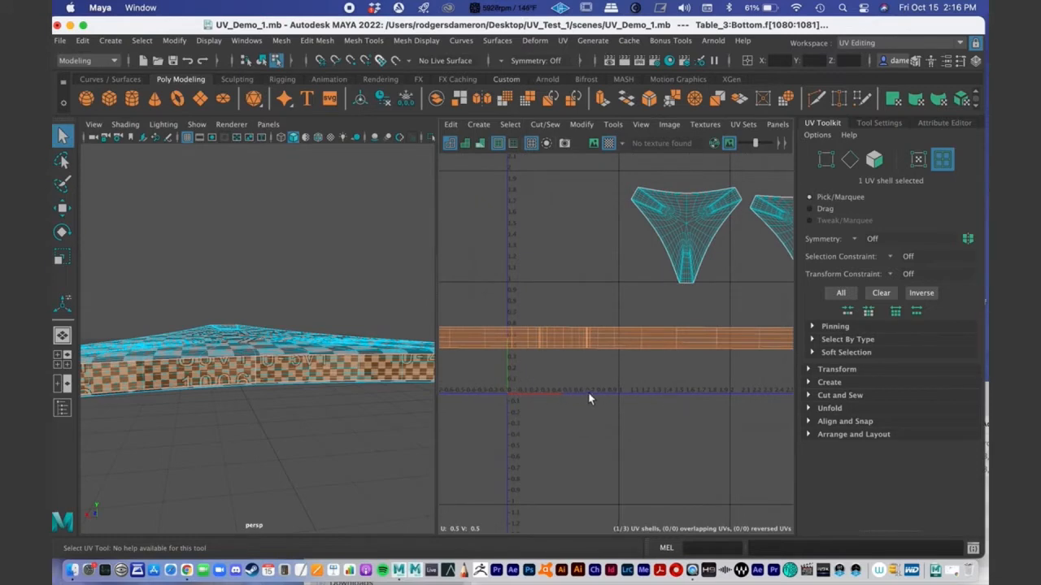
{"action": "mouse_move", "coordinate": [609, 366]}
{"action": "right_mouse_down", "text": "alt"}
{"action": "mouse_move", "coordinate": [542, 353]}
{"action": "mouse_move", "coordinate": [358, 351]}
{"action": "right_mouse_up", "text": "alt"}
{"action": "middle_click_drag", "start_coordinate": [568, 361], "coordinate": [575, 371], "text": "alt"}
{"action": "right_click_drag", "start_coordinate": [577, 370], "coordinate": [368, 364], "text": "alt"}
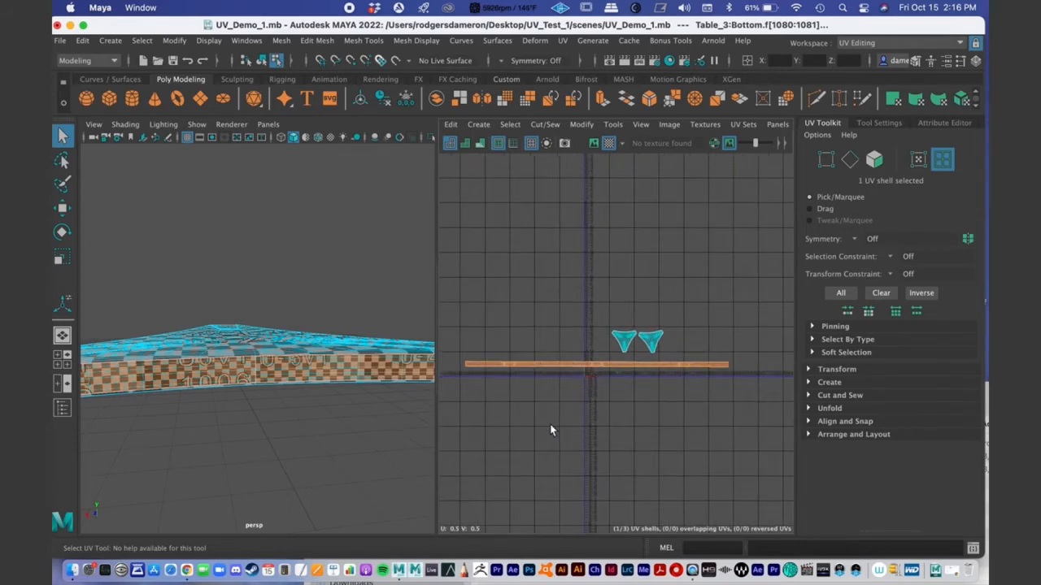
{"action": "middle_click_drag", "start_coordinate": [550, 430], "coordinate": [535, 399], "text": "alt"}
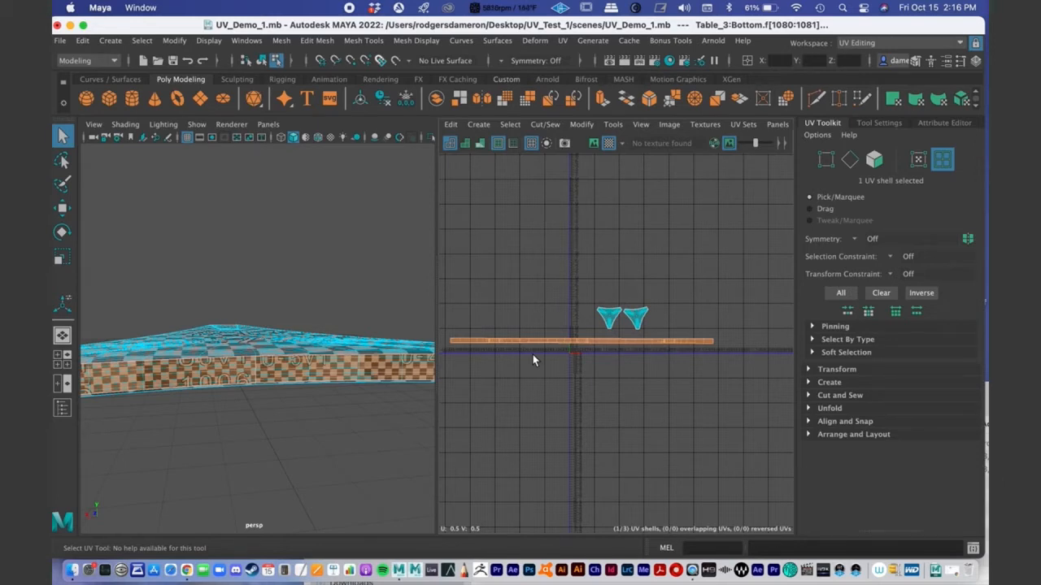
{"action": "right_click_drag", "start_coordinate": [508, 357], "coordinate": [656, 336], "text": "alt"}
{"action": "middle_click_drag", "start_coordinate": [659, 337], "coordinate": [588, 341], "text": "alt"}
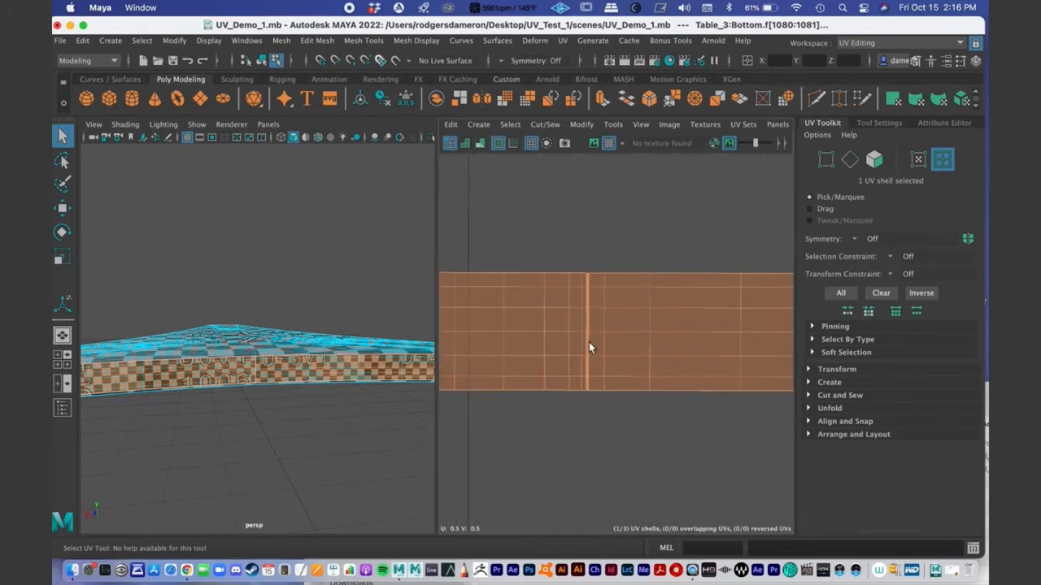
Step: Return to object mode, turn off the checker display and reselect the table's Bottom part
{"action": "left_click", "coordinate": [223, 366]}
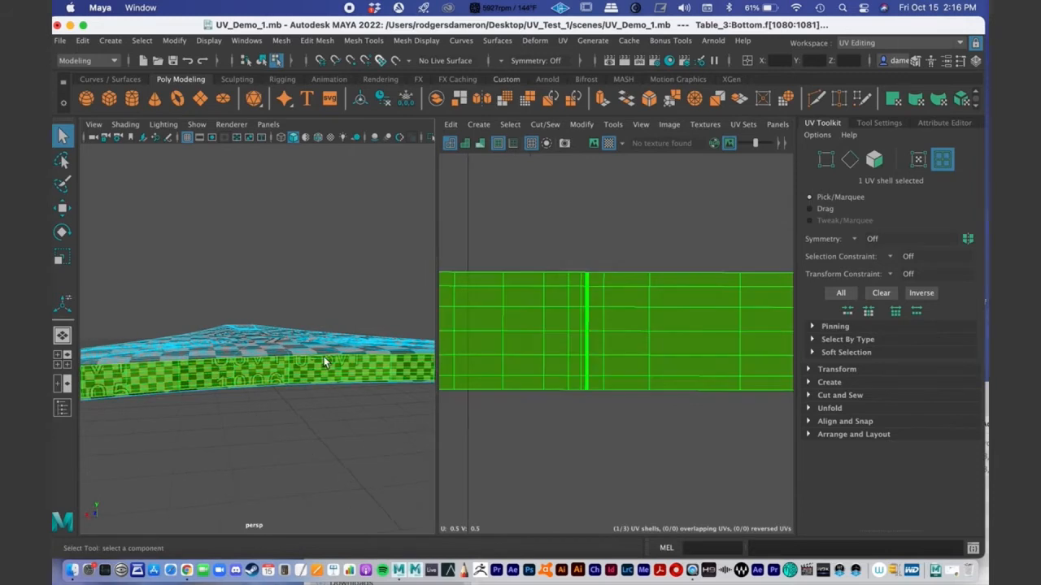
{"action": "right_click_drag", "start_coordinate": [325, 360], "coordinate": [210, 361], "text": "alt"}
{"action": "left_click_drag", "start_coordinate": [210, 361], "coordinate": [230, 366], "text": "alt"}
{"action": "right_click", "coordinate": [221, 366]}
{"action": "right_click_drag", "start_coordinate": [222, 367], "coordinate": [281, 195]}
{"action": "left_click_drag", "start_coordinate": [371, 283], "coordinate": [223, 350], "text": "alt"}
{"action": "right_click_drag", "start_coordinate": [223, 350], "coordinate": [346, 314], "text": "alt"}
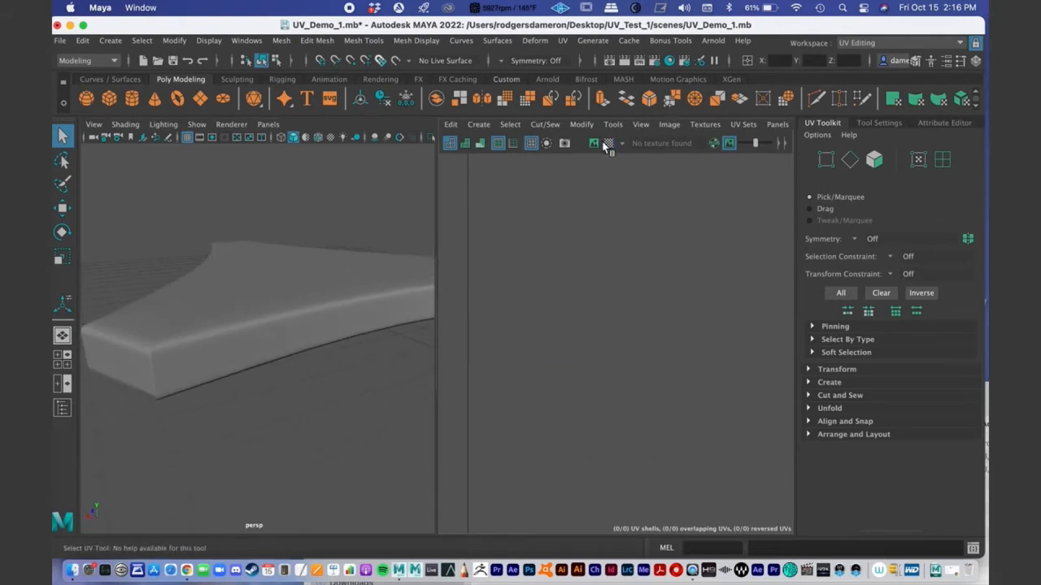
{"action": "left_click", "coordinate": [278, 313]}
{"action": "left_click_drag", "start_coordinate": [298, 318], "coordinate": [354, 307], "text": "alt"}
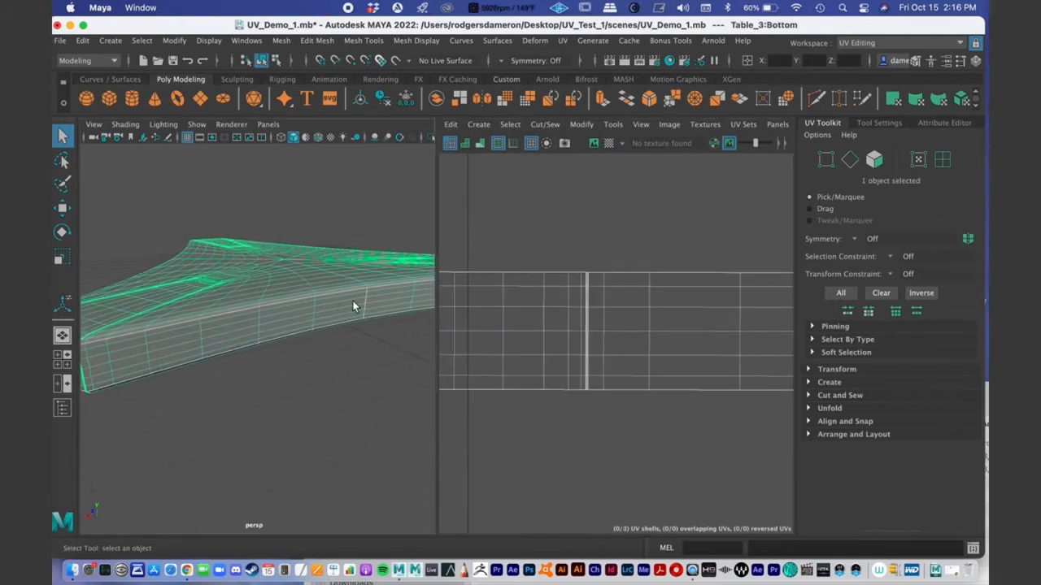
Step: Switch to edge selection, select a single edge on the Bottom's side wall and bring a vertical corner into close view
{"action": "right_click_drag", "start_coordinate": [365, 218], "coordinate": [368, 182]}
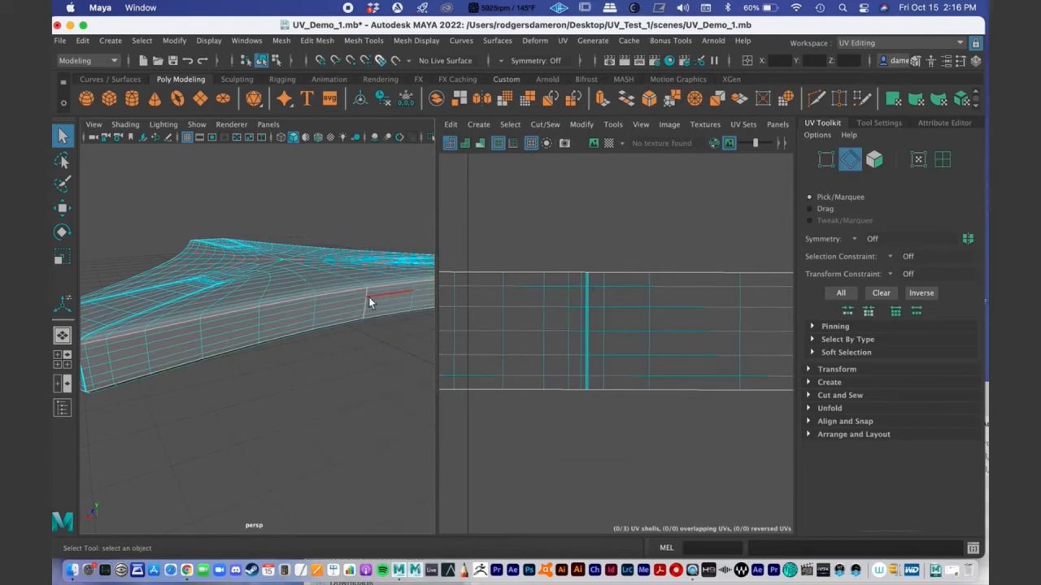
{"action": "double_click", "coordinate": [314, 312]}
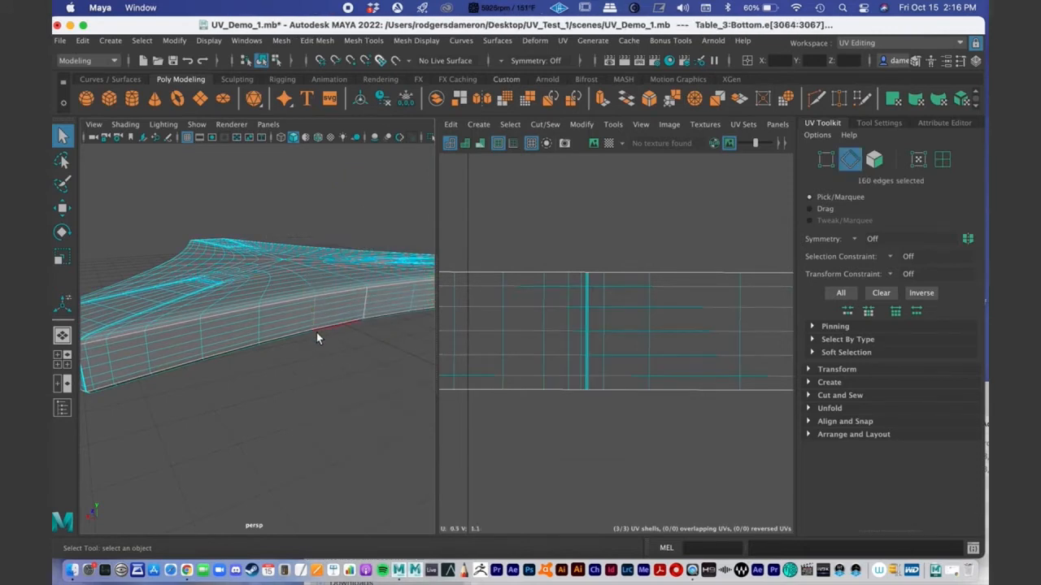
{"action": "left_click", "coordinate": [315, 314]}
{"action": "left_click_drag", "start_coordinate": [312, 315], "coordinate": [200, 347], "text": "alt"}
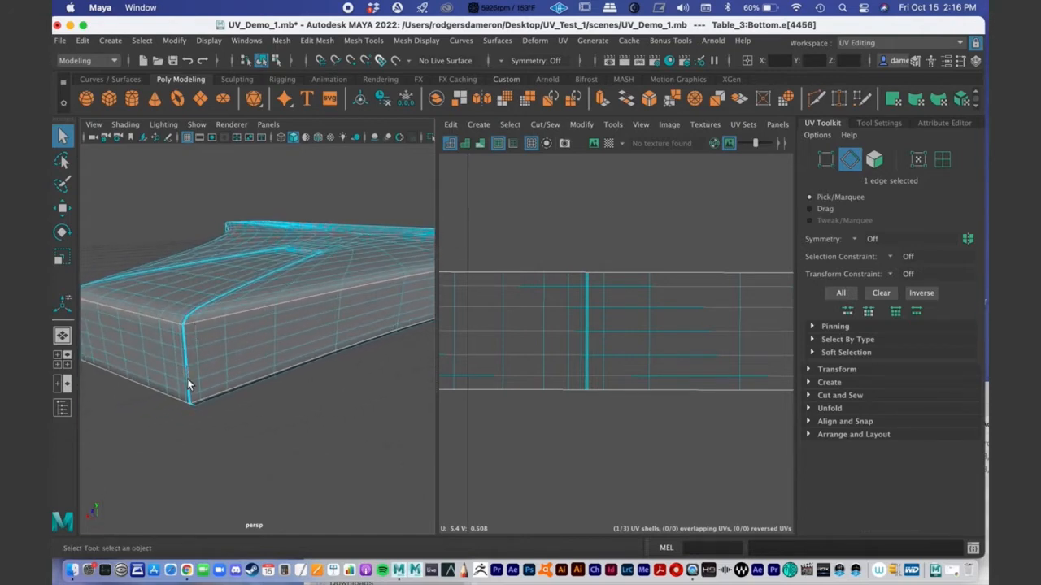
{"action": "right_click_drag", "start_coordinate": [202, 369], "coordinate": [239, 358], "text": "alt"}
{"action": "middle_click_drag", "start_coordinate": [237, 356], "coordinate": [248, 329], "text": "alt"}
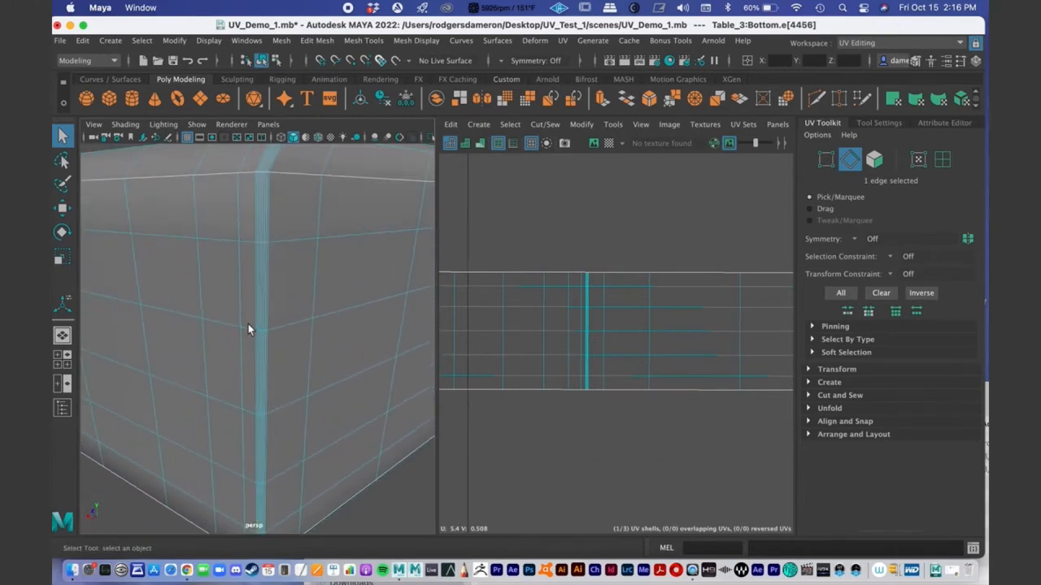
Step: Examine the side wall strip in UV space to locate a corner edge column near its middle suitable for a split
{"action": "middle_click_drag", "start_coordinate": [602, 298], "coordinate": [663, 280], "text": "alt"}
{"action": "right_click_drag", "start_coordinate": [662, 280], "coordinate": [411, 308], "text": "alt"}
{"action": "right_click_drag", "start_coordinate": [699, 318], "coordinate": [504, 333], "text": "alt"}
{"action": "middle_click_drag", "start_coordinate": [573, 331], "coordinate": [630, 327], "text": "alt"}
{"action": "right_click_drag", "start_coordinate": [630, 327], "coordinate": [625, 328], "text": "alt"}
{"action": "middle_click_drag", "start_coordinate": [625, 327], "coordinate": [579, 339], "text": "alt"}
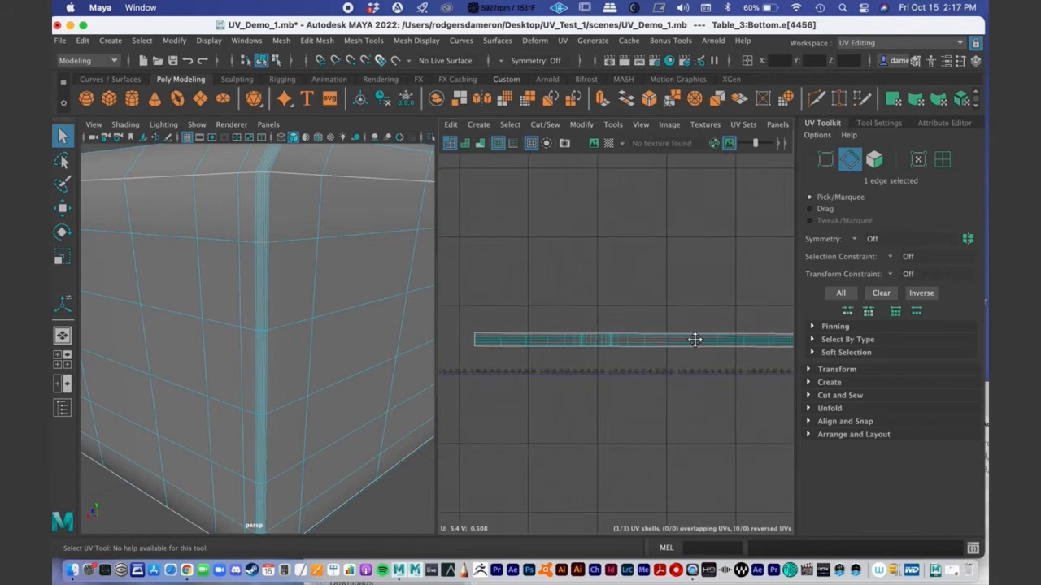
{"action": "middle_click_drag", "start_coordinate": [695, 340], "coordinate": [463, 320], "text": "alt"}
{"action": "mouse_move", "coordinate": [757, 320]}
{"action": "middle_mouse_down", "text": "alt"}
{"action": "mouse_move", "coordinate": [644, 317]}
{"action": "mouse_move", "coordinate": [854, 277]}
{"action": "mouse_move", "coordinate": [704, 298]}
{"action": "middle_mouse_up", "text": "alt"}
{"action": "right_click_drag", "start_coordinate": [552, 301], "coordinate": [719, 300], "text": "alt"}
{"action": "right_click_drag", "start_coordinate": [612, 299], "coordinate": [723, 301], "text": "alt"}
{"action": "right_click_drag", "start_coordinate": [548, 302], "coordinate": [684, 293], "text": "alt"}
{"action": "middle_click_drag", "start_coordinate": [684, 286], "coordinate": [574, 360], "text": "alt"}
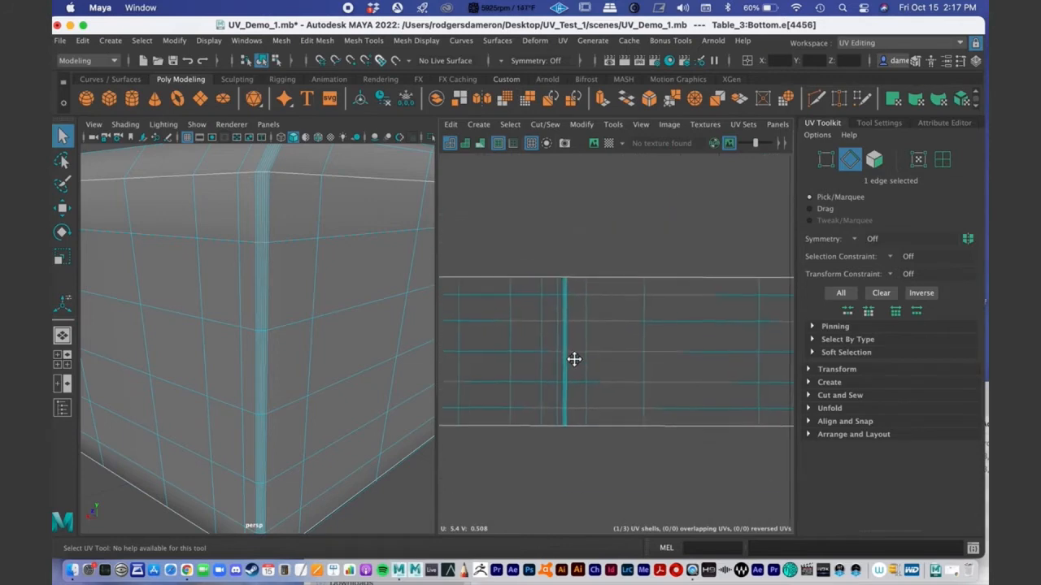
{"action": "right_click_drag", "start_coordinate": [648, 329], "coordinate": [541, 329], "text": "alt"}
{"action": "right_click_drag", "start_coordinate": [607, 337], "coordinate": [561, 313]}
{"action": "key", "text": "a"}
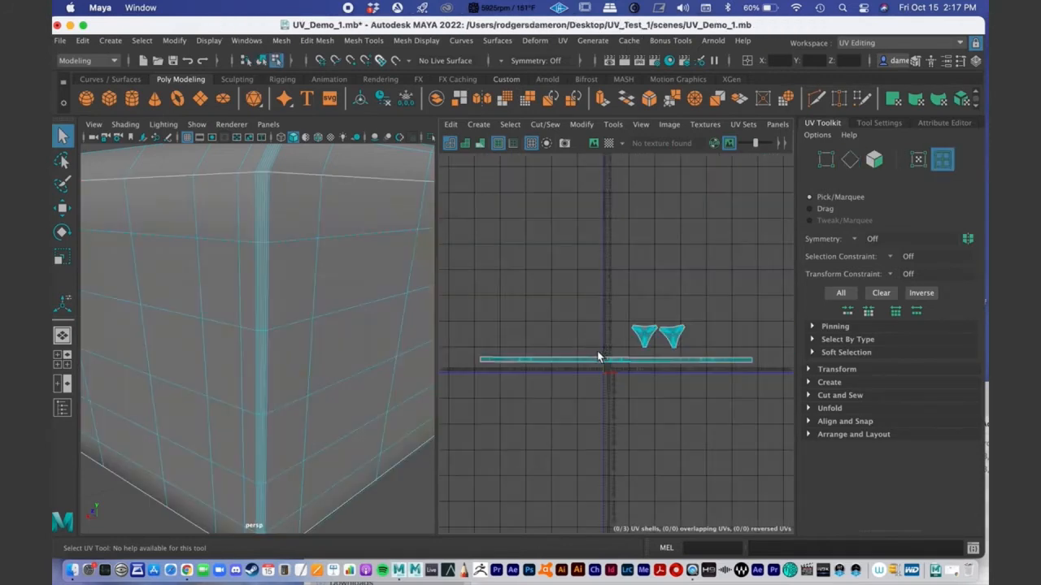
{"action": "right_click_drag", "start_coordinate": [580, 366], "coordinate": [763, 356], "text": "alt"}
{"action": "scroll", "coordinate": [564, 363], "scroll_direction": "up", "scroll_amount": 10}
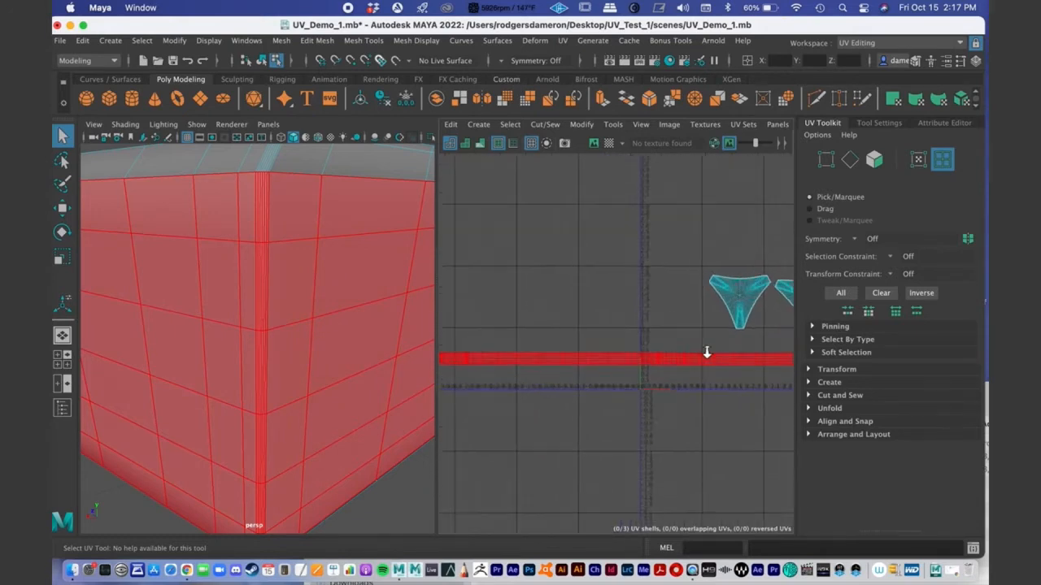
{"action": "scroll", "coordinate": [661, 373], "scroll_direction": "down", "scroll_amount": 6}
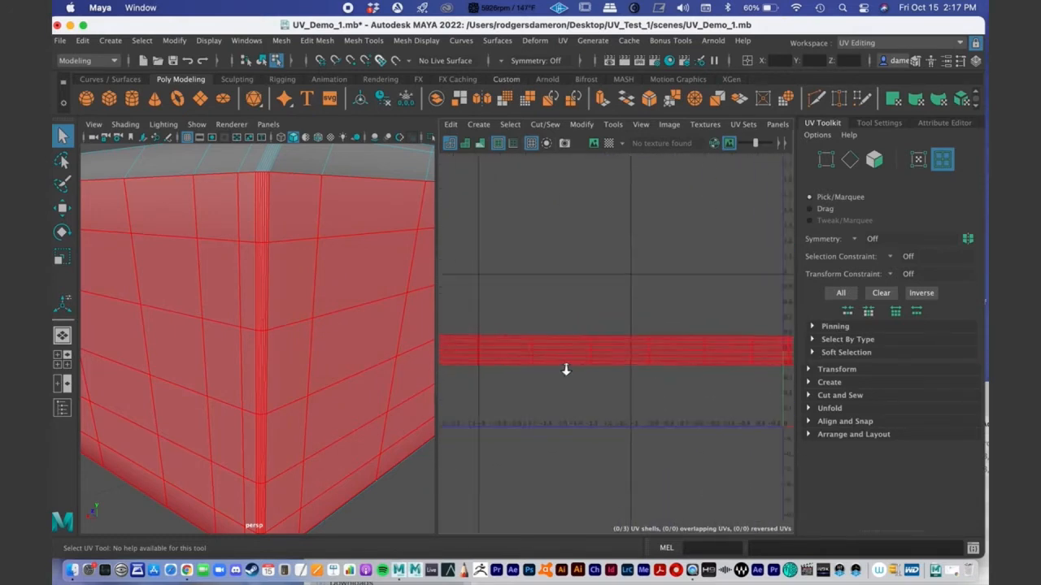
{"action": "key", "text": "F8"}
{"action": "scroll", "coordinate": [566, 365], "scroll_direction": "up", "scroll_amount": 6}
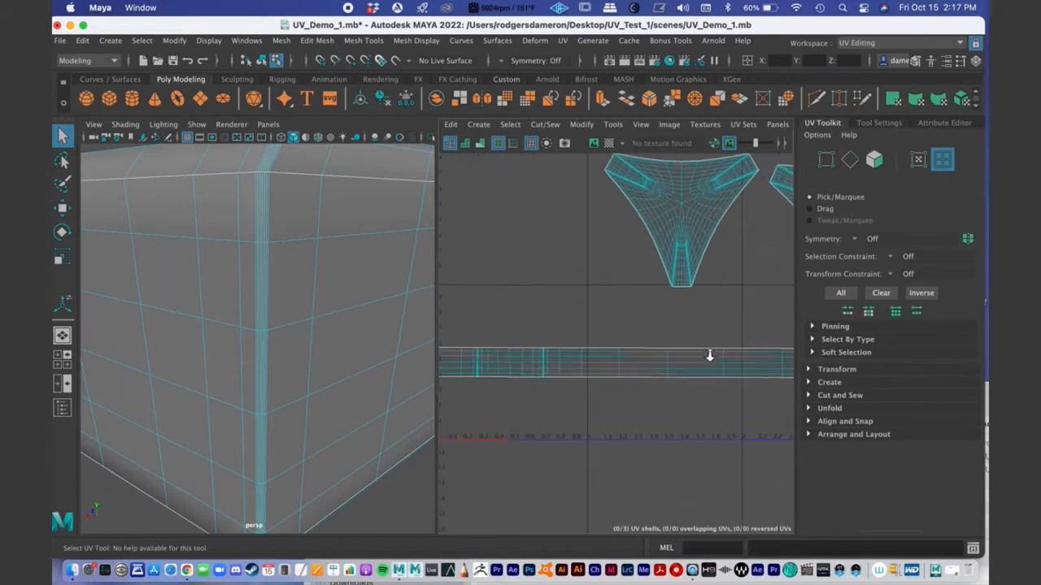
{"action": "scroll", "coordinate": [637, 360], "scroll_direction": "up", "scroll_amount": 4}
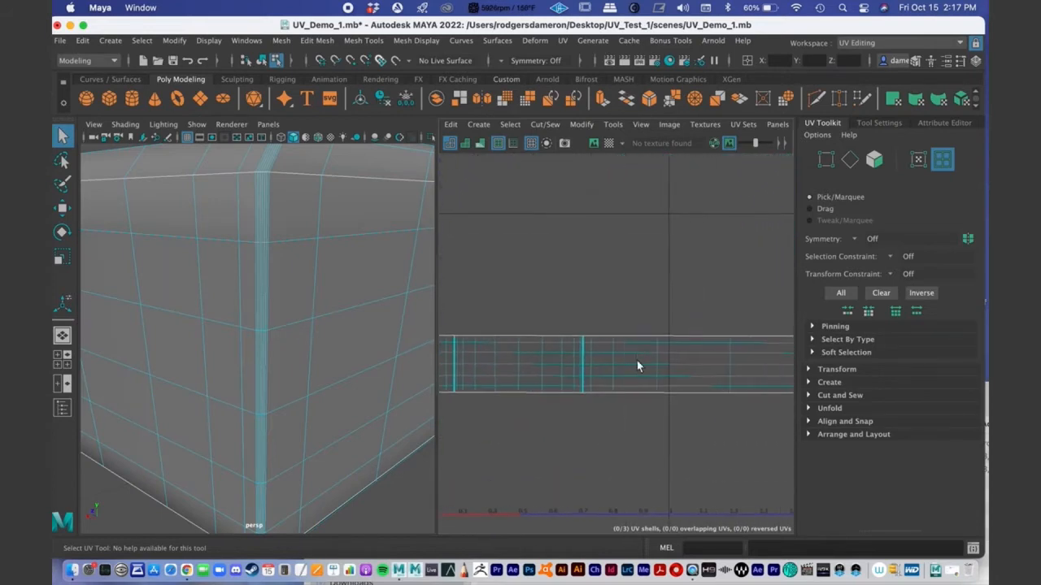
{"action": "scroll", "coordinate": [578, 345], "scroll_direction": "up", "scroll_amount": 3}
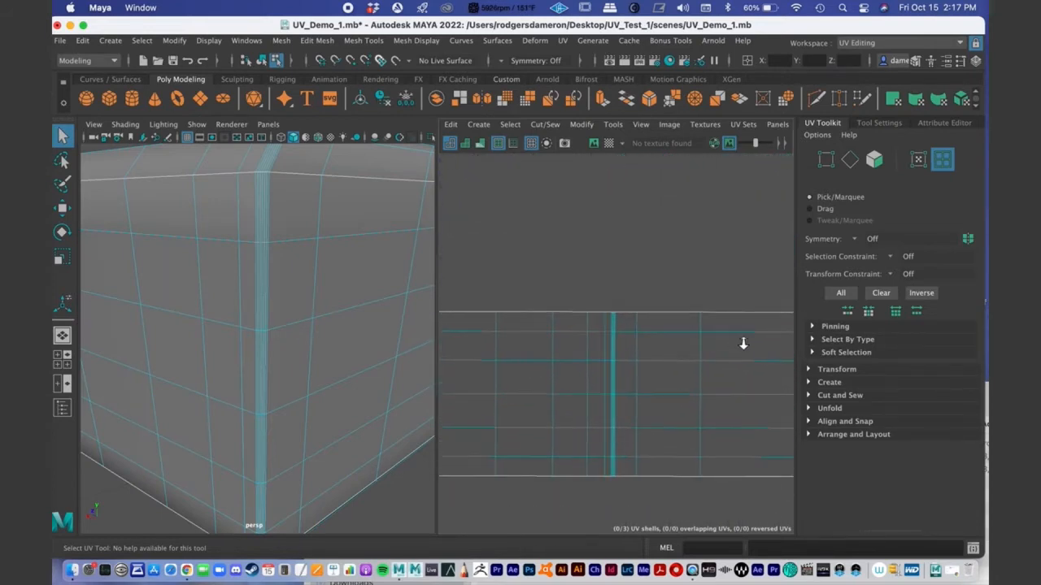
Step: In edge mode, add the stacked vertical edges of the corner column near the strip's middle to the selection
{"action": "right_click_drag", "start_coordinate": [619, 322], "coordinate": [618, 300]}
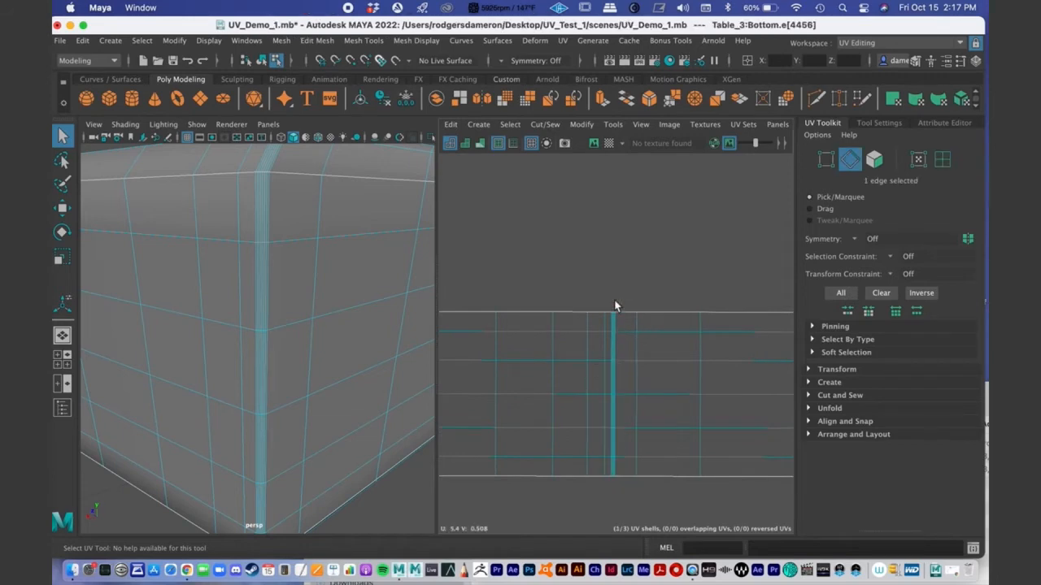
{"action": "left_click", "coordinate": [618, 346], "text": "shift"}
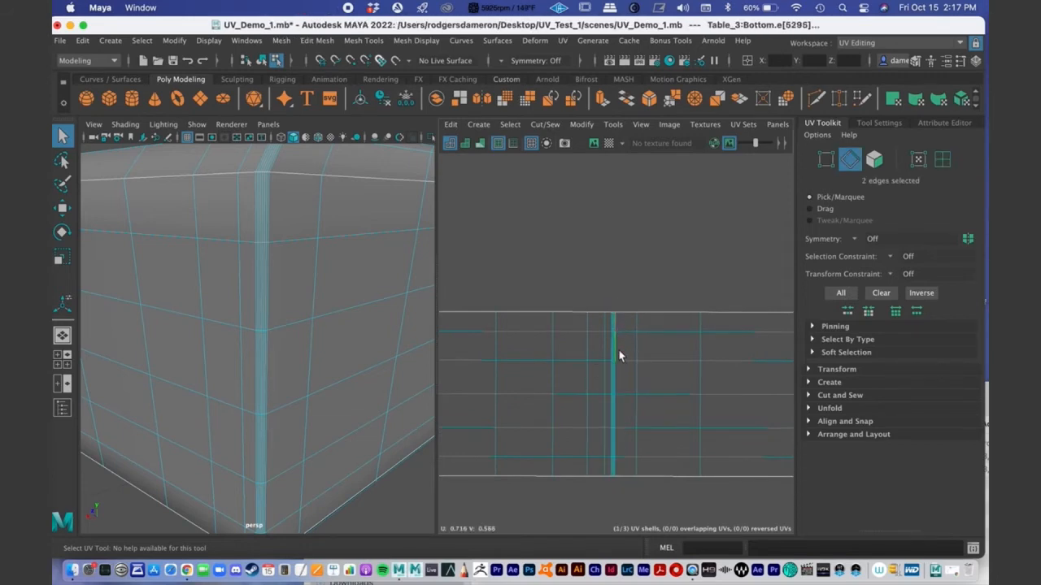
{"action": "left_click", "coordinate": [620, 391], "text": "shift"}
{"action": "left_click", "coordinate": [619, 411], "text": "shift"}
{"action": "left_click", "coordinate": [622, 439], "text": "shift"}
{"action": "left_click", "coordinate": [623, 470], "text": "shift"}
Step: Inspect the selected vertical edges up close across the full height of the side wall strip
{"action": "middle_click_drag", "start_coordinate": [623, 470], "coordinate": [616, 400], "text": "alt"}
{"action": "right_click_drag", "start_coordinate": [655, 350], "coordinate": [772, 313], "text": "alt"}
{"action": "middle_click_drag", "start_coordinate": [596, 412], "coordinate": [545, 340], "text": "alt"}
{"action": "right_click_drag", "start_coordinate": [643, 314], "coordinate": [781, 305], "text": "alt"}
{"action": "middle_click_drag", "start_coordinate": [509, 374], "coordinate": [574, 279], "text": "alt"}
{"action": "right_click_drag", "start_coordinate": [574, 279], "coordinate": [748, 271], "text": "alt"}
{"action": "middle_click_drag", "start_coordinate": [670, 246], "coordinate": [620, 455], "text": "alt"}
{"action": "middle_click_drag", "start_coordinate": [622, 264], "coordinate": [641, 449], "text": "alt"}
{"action": "mouse_move", "coordinate": [691, 225]}
{"action": "middle_mouse_down", "text": "alt"}
{"action": "mouse_move", "coordinate": [699, 398]}
{"action": "mouse_move", "coordinate": [723, 453]}
{"action": "middle_mouse_up", "text": "alt"}
{"action": "right_click_drag", "start_coordinate": [583, 318], "coordinate": [508, 365], "text": "alt"}
{"action": "middle_click_drag", "start_coordinate": [611, 426], "coordinate": [637, 366], "text": "alt"}
{"action": "right_click_drag", "start_coordinate": [636, 366], "coordinate": [432, 295], "text": "alt"}
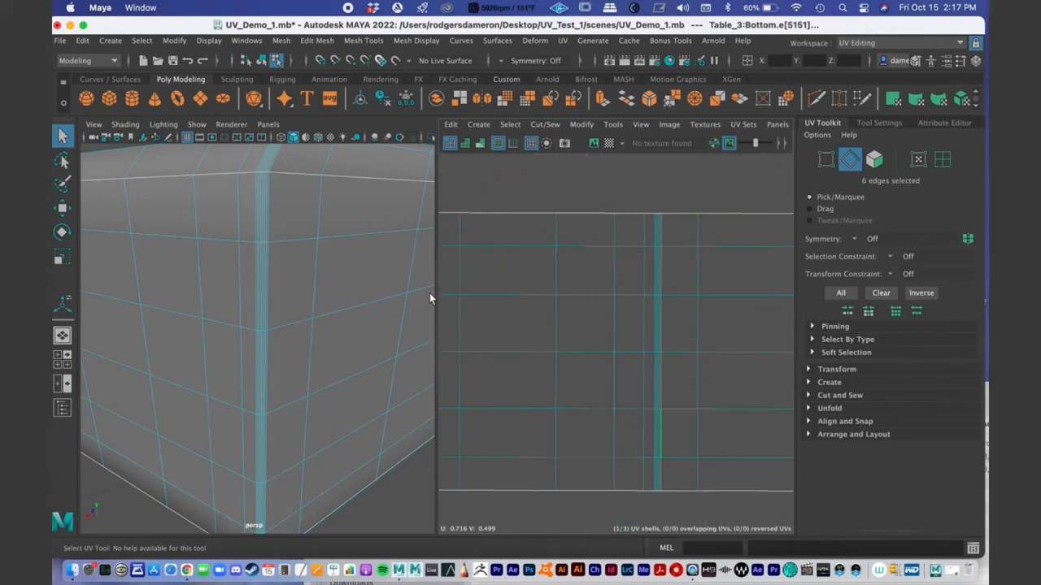
Step: Cut the side wall strip's UVs along the selected corner edges
{"action": "left_click", "coordinate": [810, 396]}
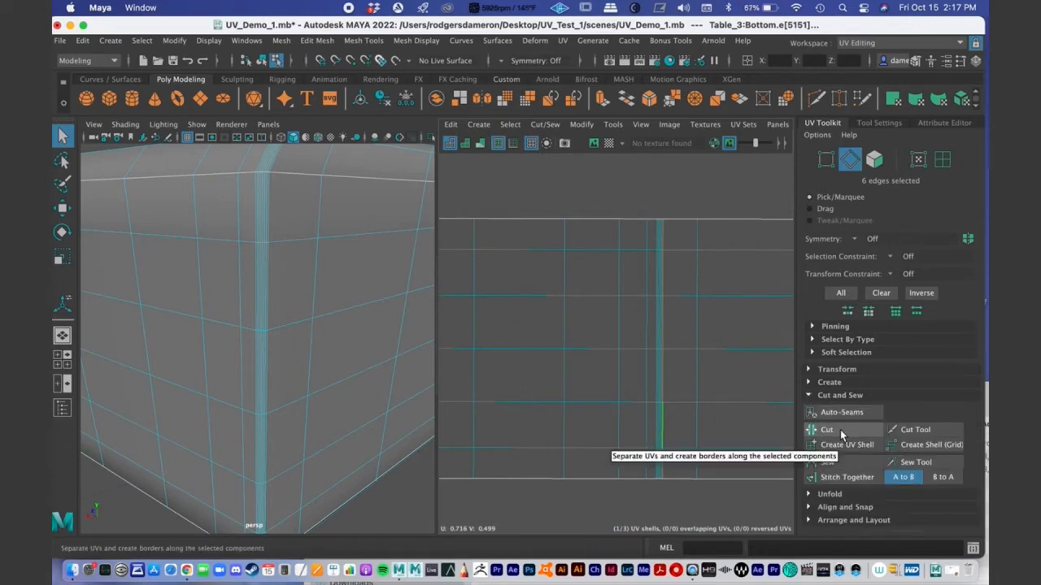
{"action": "left_click", "coordinate": [840, 429]}
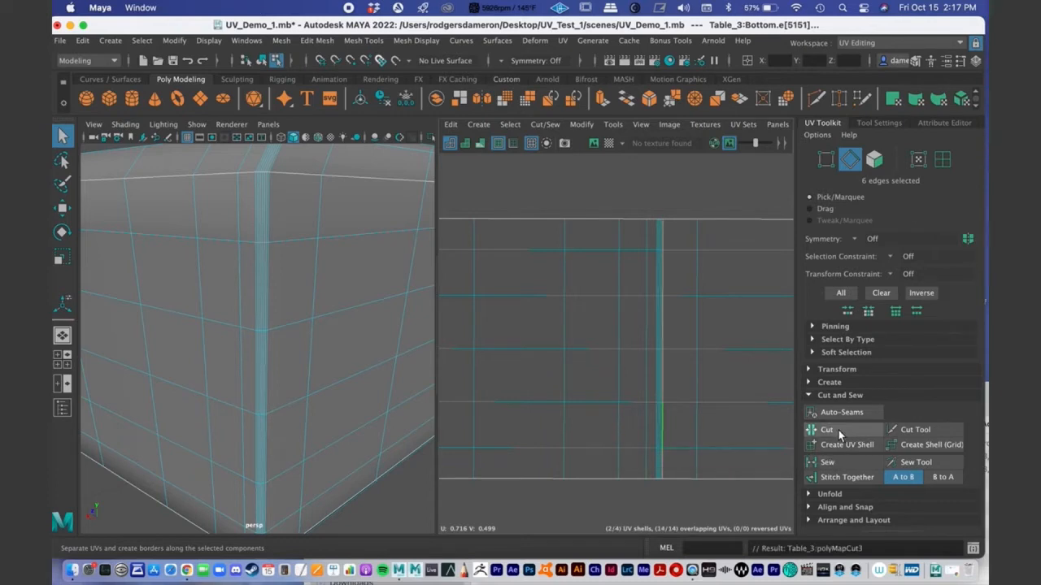
{"action": "scroll", "coordinate": [661, 335], "scroll_direction": "down", "scroll_amount": 5}
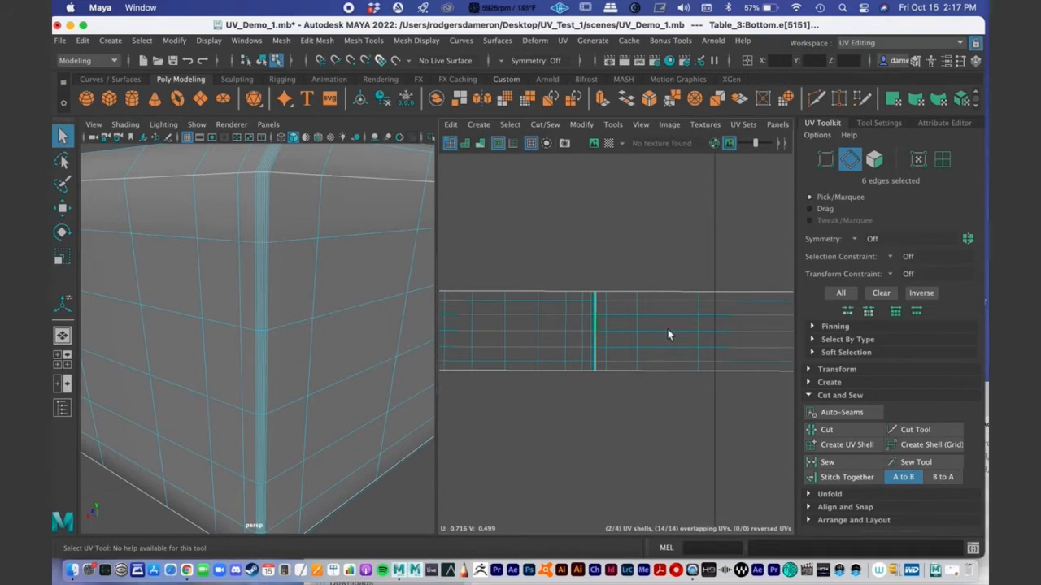
Step: Select the half of the side wall strip extending toward positive U and move it directly beneath the other half
{"action": "right_click_drag", "start_coordinate": [669, 330], "coordinate": [654, 322]}
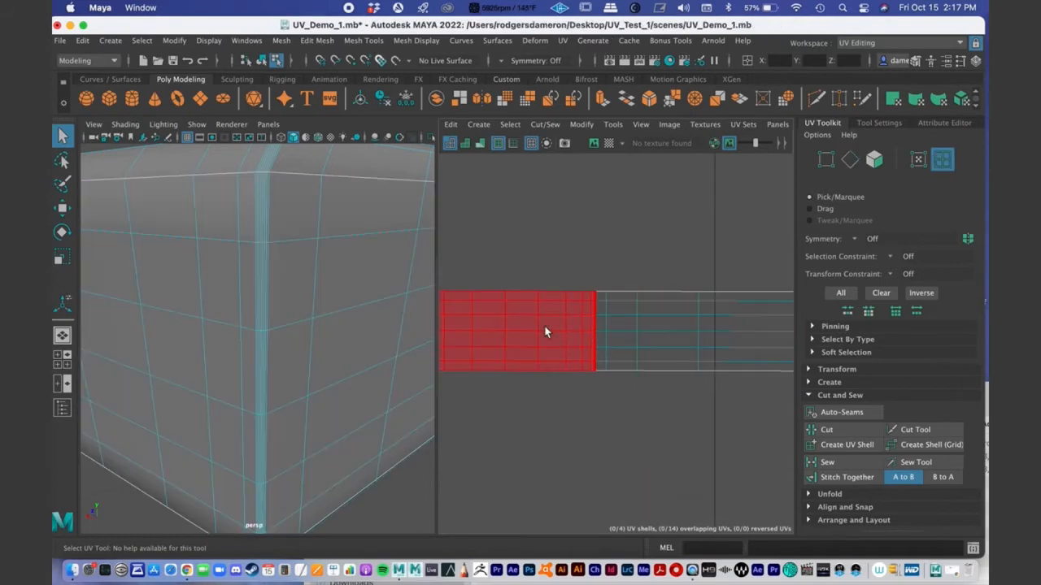
{"action": "left_click", "coordinate": [693, 326]}
{"action": "scroll", "coordinate": [700, 373], "scroll_direction": "down", "scroll_amount": 8}
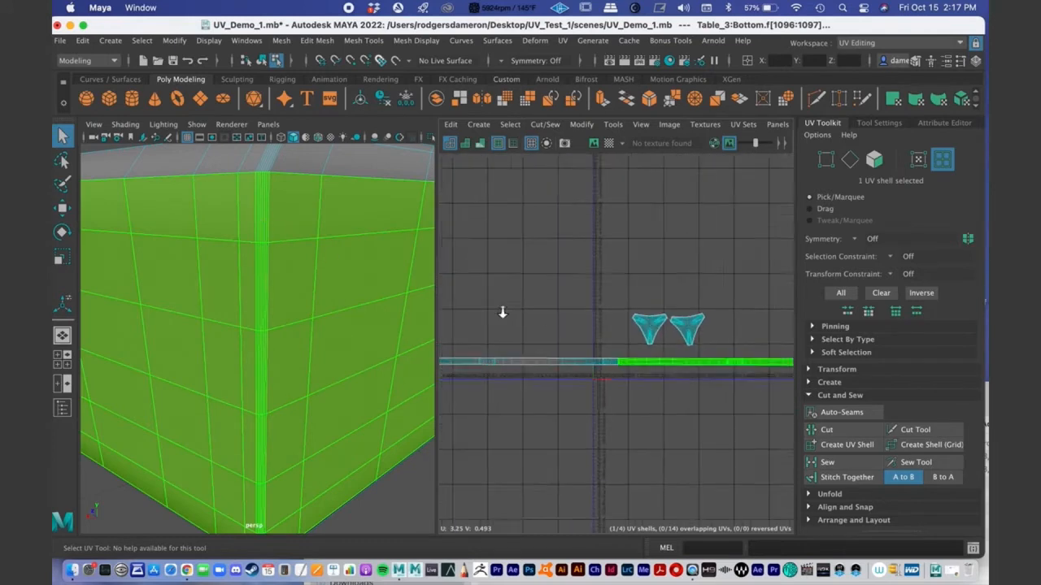
{"action": "key", "text": "w"}
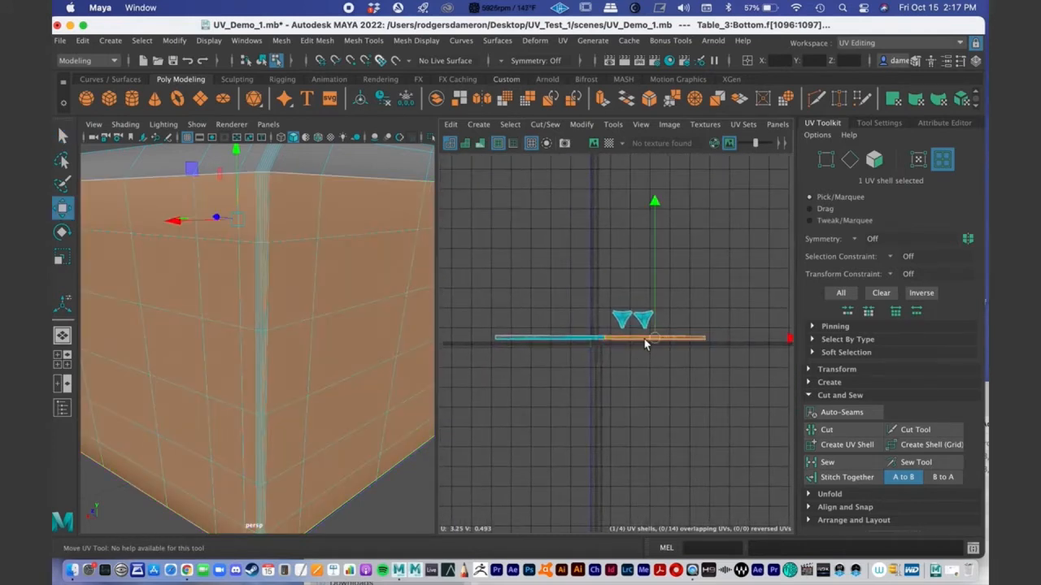
{"action": "left_click_drag", "start_coordinate": [653, 338], "coordinate": [545, 347]}
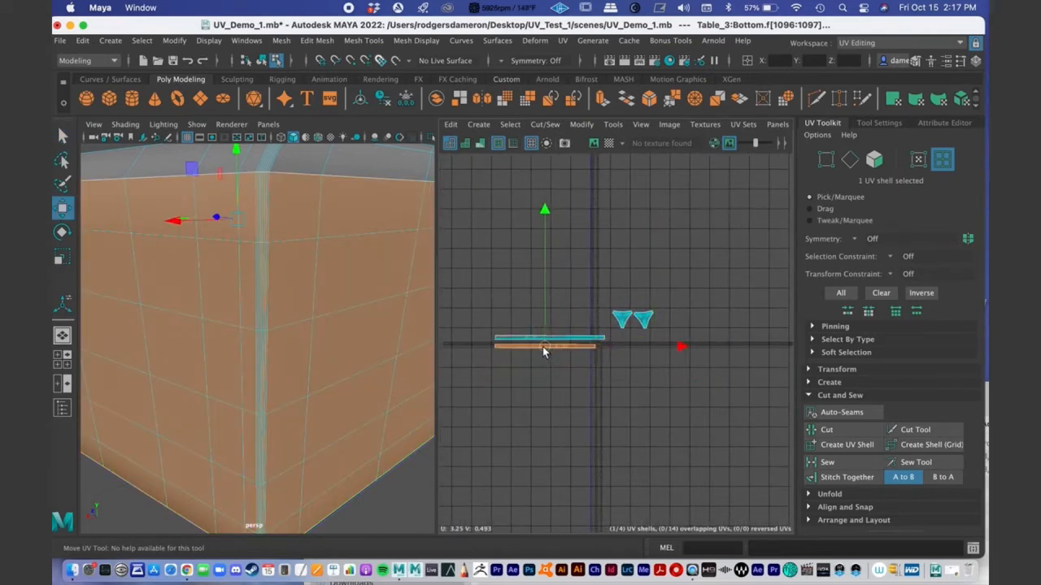
{"action": "scroll", "coordinate": [544, 346], "scroll_direction": "up", "scroll_amount": 6}
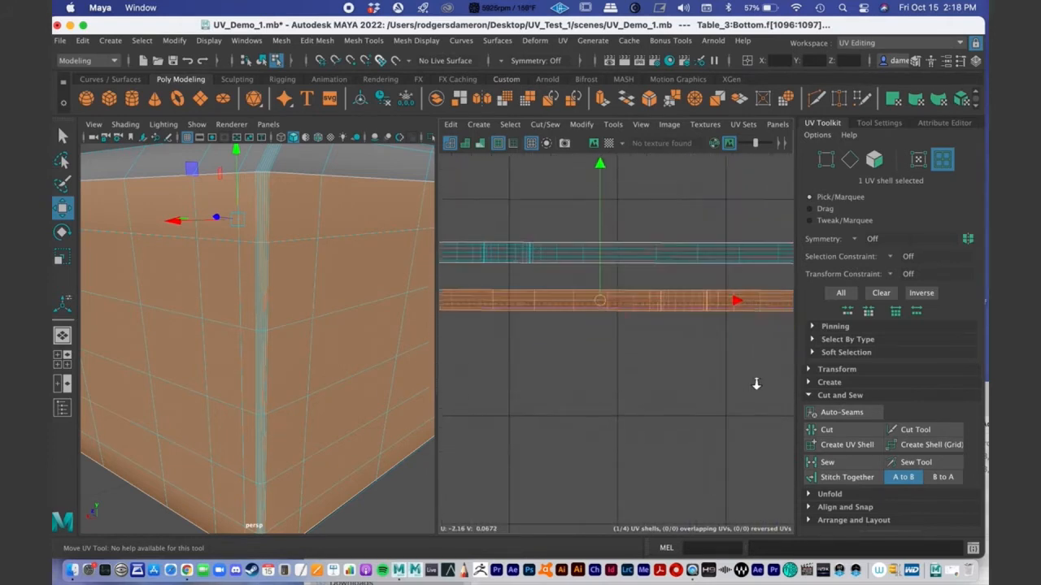
{"action": "key", "text": "q"}
{"action": "middle_click_drag", "start_coordinate": [630, 396], "coordinate": [611, 325], "text": "alt"}
{"action": "right_click_drag", "start_coordinate": [610, 323], "coordinate": [508, 279], "text": "alt"}
{"action": "middle_click_drag", "start_coordinate": [653, 293], "coordinate": [600, 289], "text": "alt"}
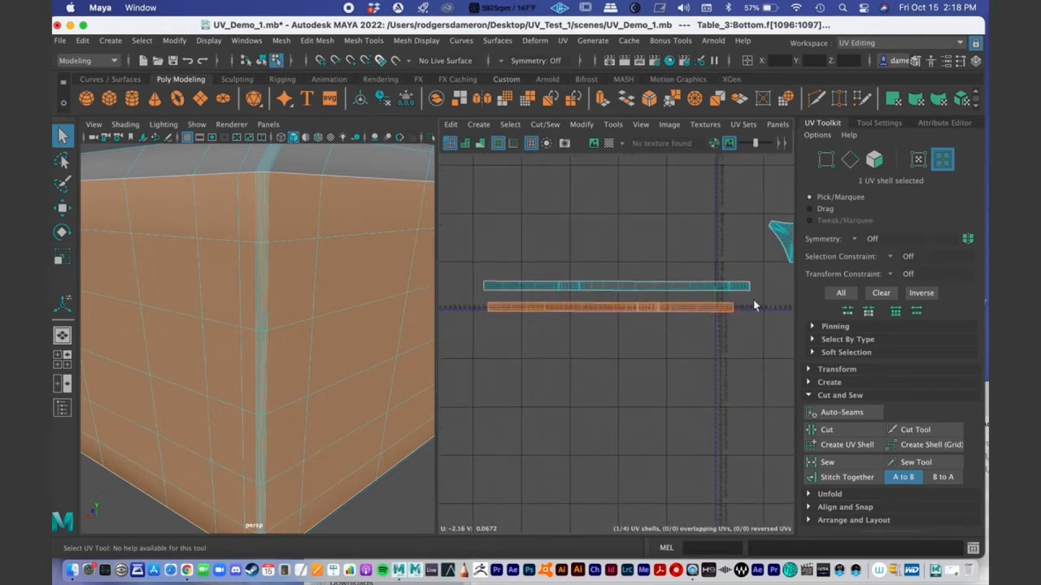
Step: In face mode, highlight the upper strip's short section between its two neighbouring corner columns
{"action": "right_click_drag", "start_coordinate": [599, 321], "coordinate": [752, 291], "text": "alt"}
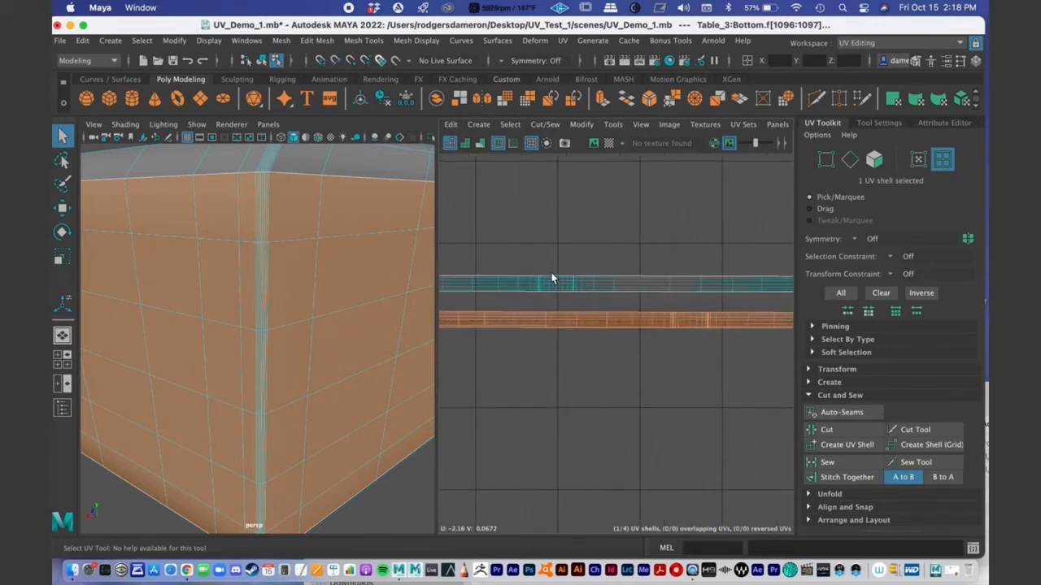
{"action": "left_click", "coordinate": [554, 288]}
{"action": "right_click_drag", "start_coordinate": [579, 301], "coordinate": [566, 331]}
{"action": "mouse_move", "coordinate": [566, 300]}
{"action": "left_mouse_down"}
{"action": "mouse_move", "coordinate": [583, 300]}
{"action": "mouse_move", "coordinate": [573, 302]}
{"action": "left_mouse_up"}
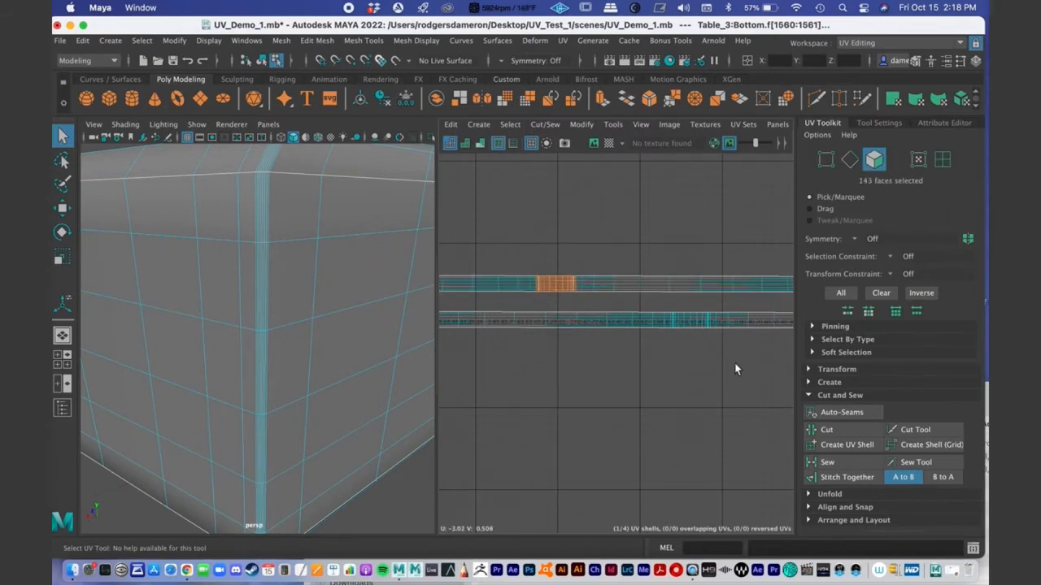
Step: Highlight the faces of the short section at the upper strip's positive-U end and view it against the whole strip
{"action": "middle_click_drag", "start_coordinate": [700, 350], "coordinate": [652, 351], "text": "alt"}
{"action": "left_click_drag", "start_coordinate": [667, 352], "coordinate": [667, 352]}
{"action": "middle_click_drag", "start_coordinate": [667, 352], "coordinate": [583, 388], "text": "alt"}
{"action": "left_click_drag", "start_coordinate": [701, 320], "coordinate": [738, 345]}
{"action": "middle_click_drag", "start_coordinate": [647, 372], "coordinate": [610, 358], "text": "alt"}
{"action": "right_click_drag", "start_coordinate": [609, 358], "coordinate": [527, 345], "text": "alt"}
{"action": "middle_click_drag", "start_coordinate": [526, 344], "coordinate": [559, 333], "text": "alt"}
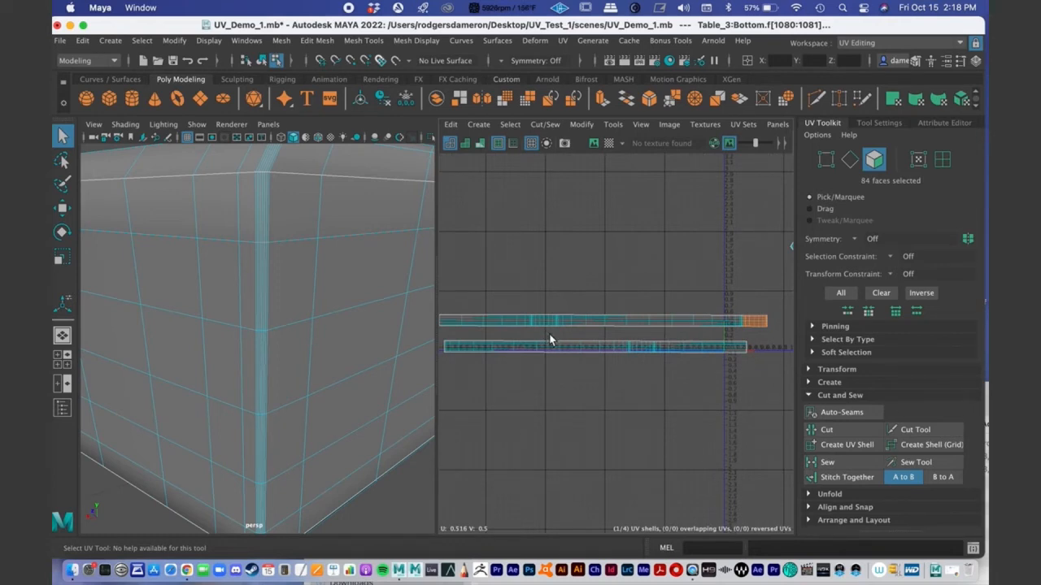
Step: In edge mode, select the six stacked vertical edges at the positive-U corner column of the upper strip's short inner section and cut the UVs there
{"action": "right_click_drag", "start_coordinate": [547, 302], "coordinate": [704, 281], "text": "alt"}
{"action": "middle_click_drag", "start_coordinate": [515, 302], "coordinate": [515, 268], "text": "alt"}
{"action": "right_click_drag", "start_coordinate": [516, 269], "coordinate": [599, 317], "text": "alt"}
{"action": "middle_click_drag", "start_coordinate": [606, 327], "coordinate": [555, 264], "text": "alt"}
{"action": "right_click_drag", "start_coordinate": [554, 262], "coordinate": [721, 279], "text": "alt"}
{"action": "right_click_drag", "start_coordinate": [510, 260], "coordinate": [641, 261], "text": "alt"}
{"action": "middle_click_drag", "start_coordinate": [565, 260], "coordinate": [637, 248], "text": "alt"}
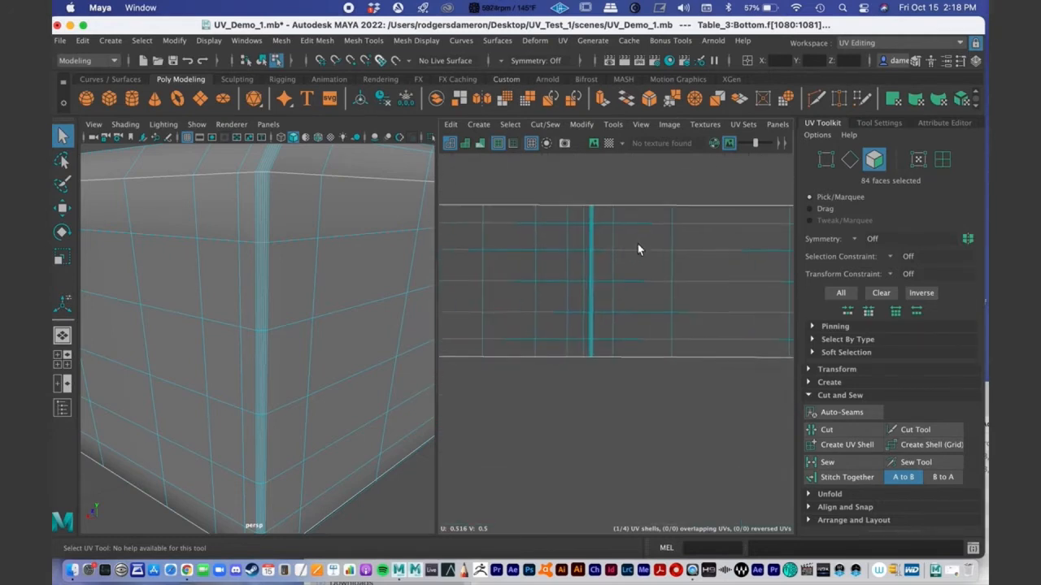
{"action": "middle_click_drag", "start_coordinate": [565, 242], "coordinate": [551, 254], "text": "alt"}
{"action": "right_click_drag", "start_coordinate": [551, 256], "coordinate": [667, 239], "text": "alt"}
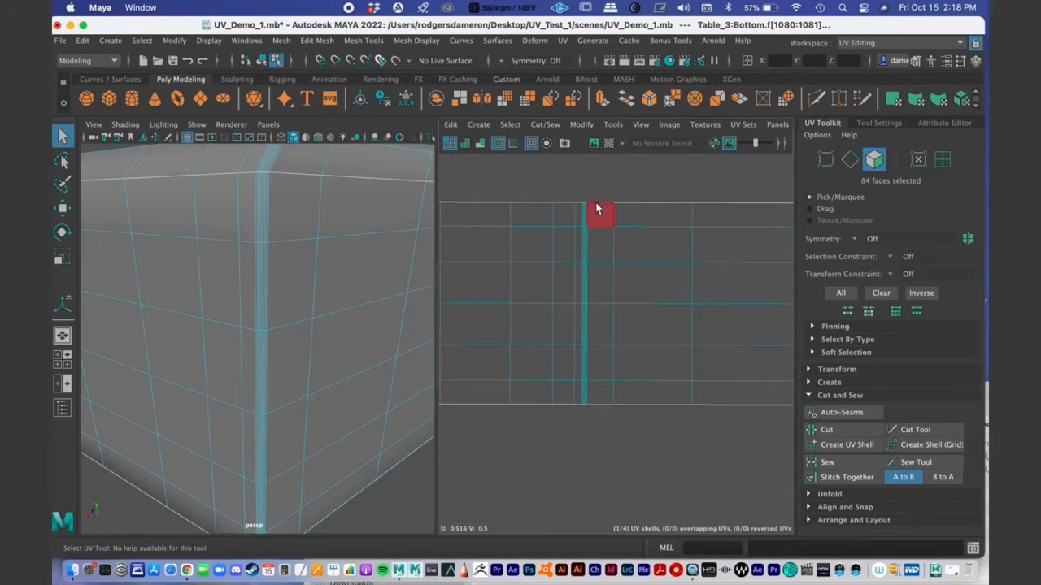
{"action": "right_click", "coordinate": [587, 211]}
{"action": "right_click_drag", "start_coordinate": [587, 211], "coordinate": [587, 174]}
{"action": "left_click", "coordinate": [588, 216]}
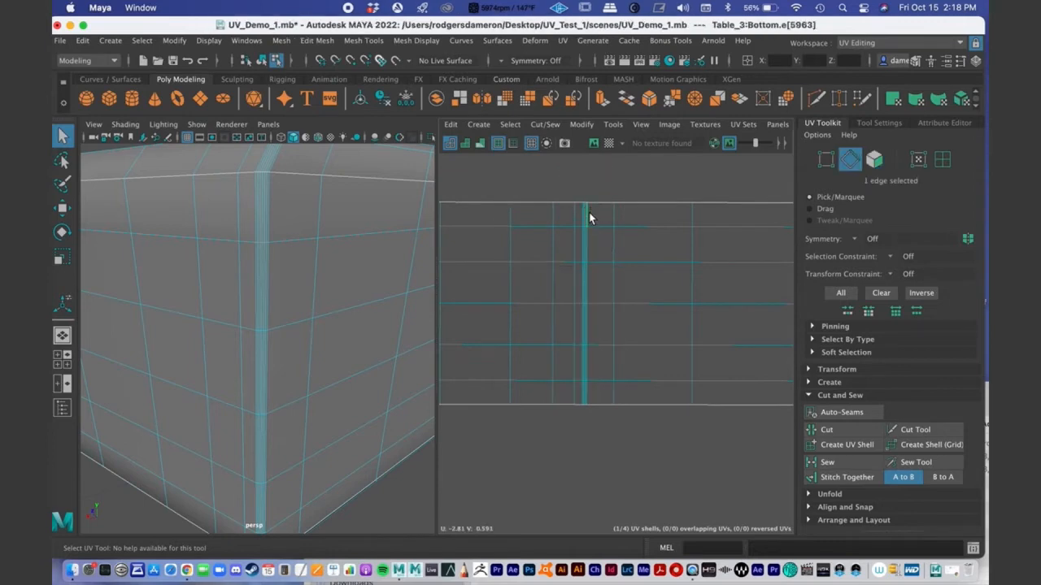
{"action": "left_click", "coordinate": [593, 244], "text": "shift"}
{"action": "left_click", "coordinate": [593, 283], "text": "shift"}
{"action": "left_click", "coordinate": [594, 322], "text": "shift"}
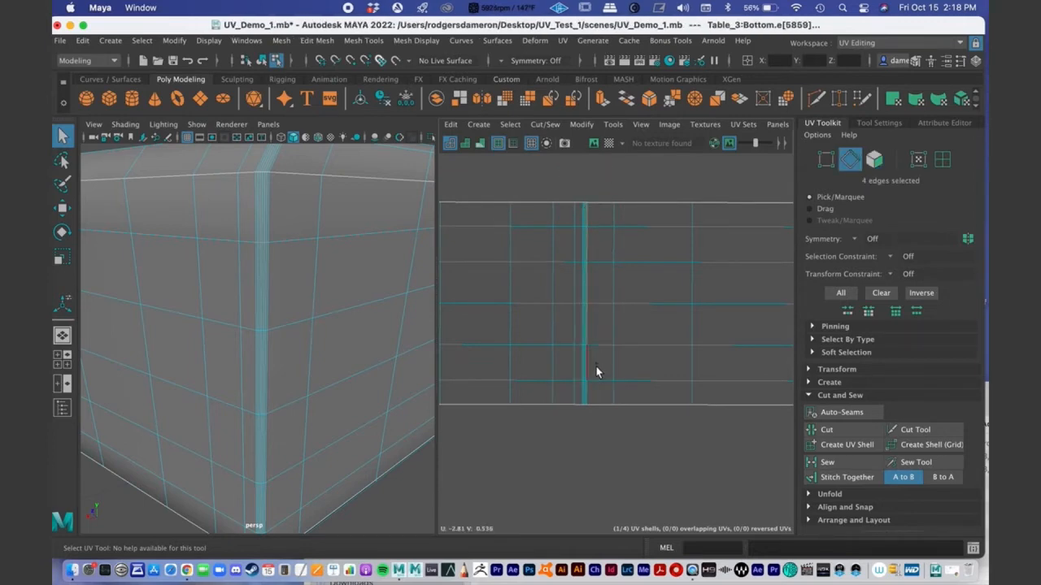
{"action": "left_click", "coordinate": [591, 390], "text": "shift"}
{"action": "middle_click_drag", "start_coordinate": [613, 329], "coordinate": [606, 353], "text": "alt"}
{"action": "right_click_drag", "start_coordinate": [613, 356], "coordinate": [600, 355], "text": "alt"}
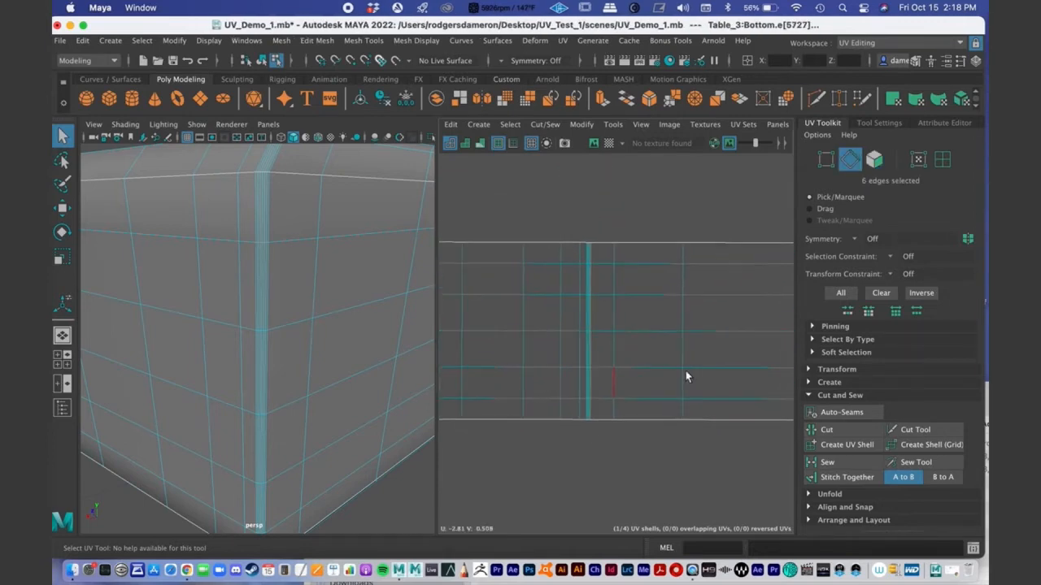
{"action": "left_click", "coordinate": [843, 437]}
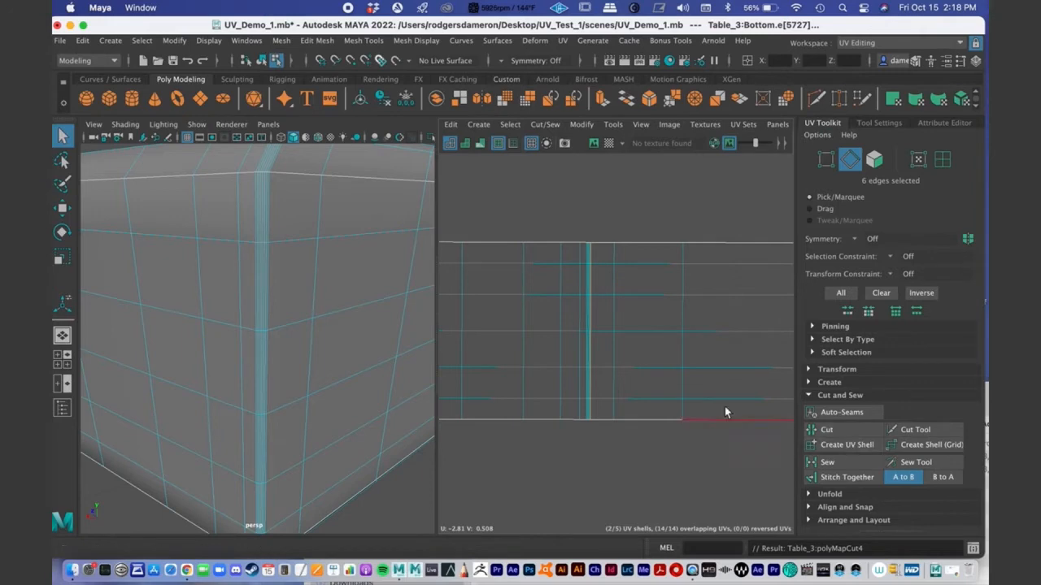
Step: In UV shell mode, select the shorter piece of the upper strip and move it above the longer piece, lining up their positive-U ends
{"action": "scroll", "coordinate": [561, 350], "scroll_direction": "down", "scroll_amount": 4}
{"action": "scroll", "coordinate": [676, 395], "scroll_direction": "down", "scroll_amount": 5}
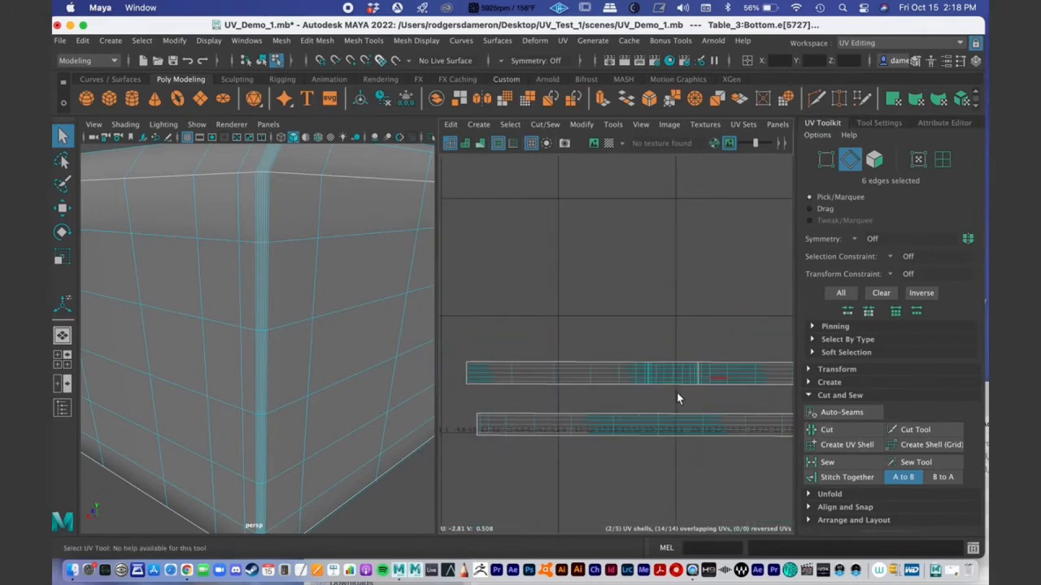
{"action": "right_click", "coordinate": [674, 279]}
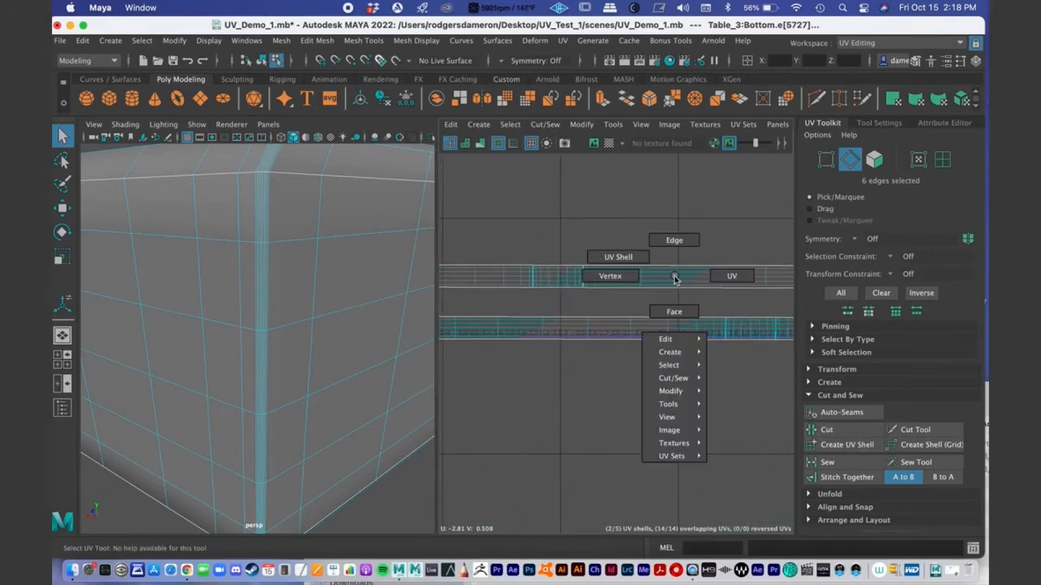
{"action": "left_click", "coordinate": [618, 256]}
{"action": "scroll", "coordinate": [537, 338], "scroll_direction": "down", "scroll_amount": 2}
{"action": "middle_click_drag", "start_coordinate": [655, 342], "coordinate": [564, 319], "text": "alt"}
{"action": "scroll", "coordinate": [565, 320], "scroll_direction": "down", "scroll_amount": 1}
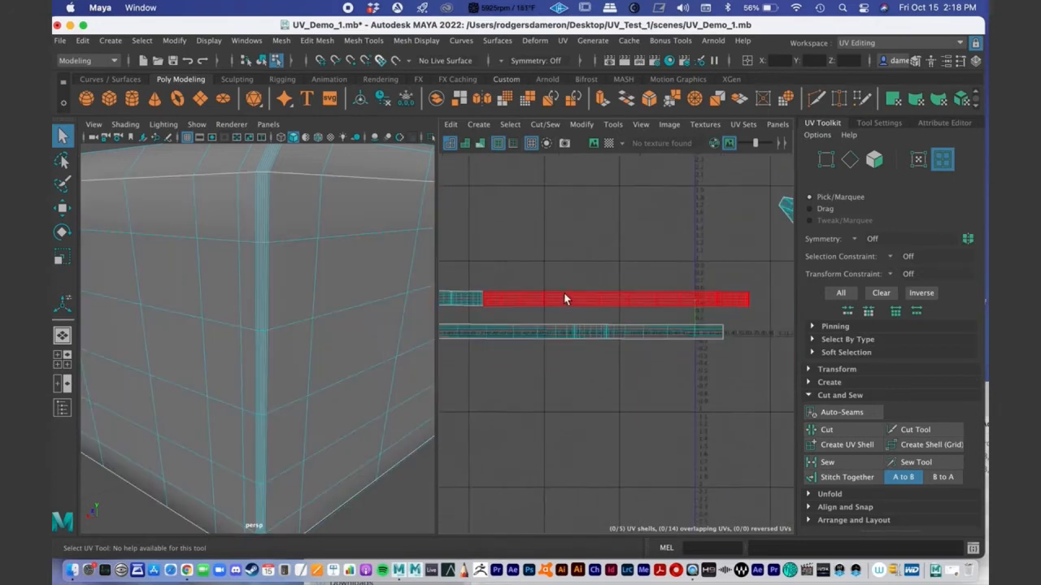
{"action": "left_click", "coordinate": [564, 298]}
{"action": "middle_click_drag", "start_coordinate": [608, 355], "coordinate": [614, 360], "text": "alt"}
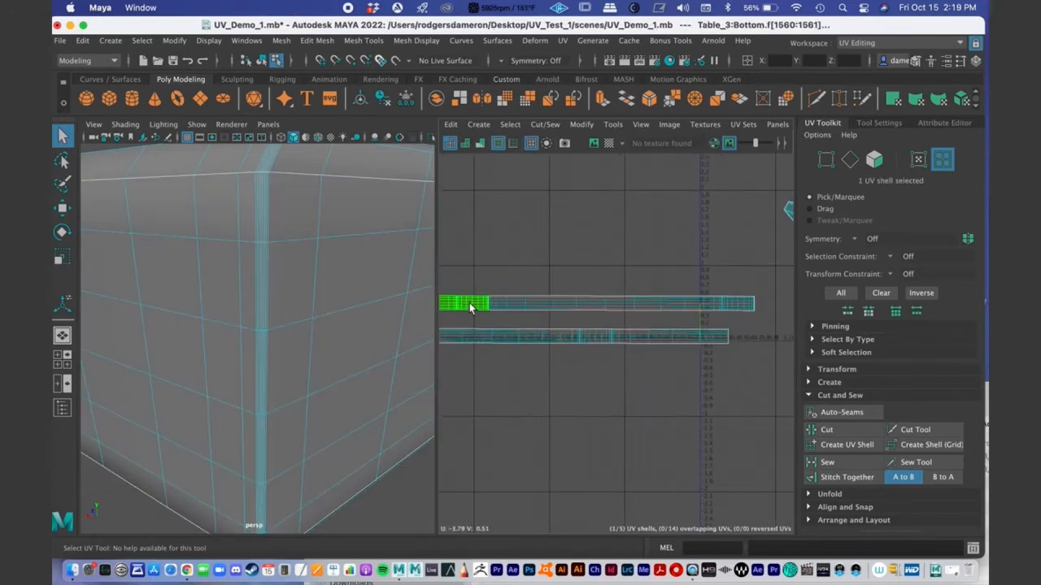
{"action": "left_click", "coordinate": [557, 334]}
{"action": "scroll", "coordinate": [645, 344], "scroll_direction": "down", "scroll_amount": 2}
{"action": "left_click", "coordinate": [510, 323]}
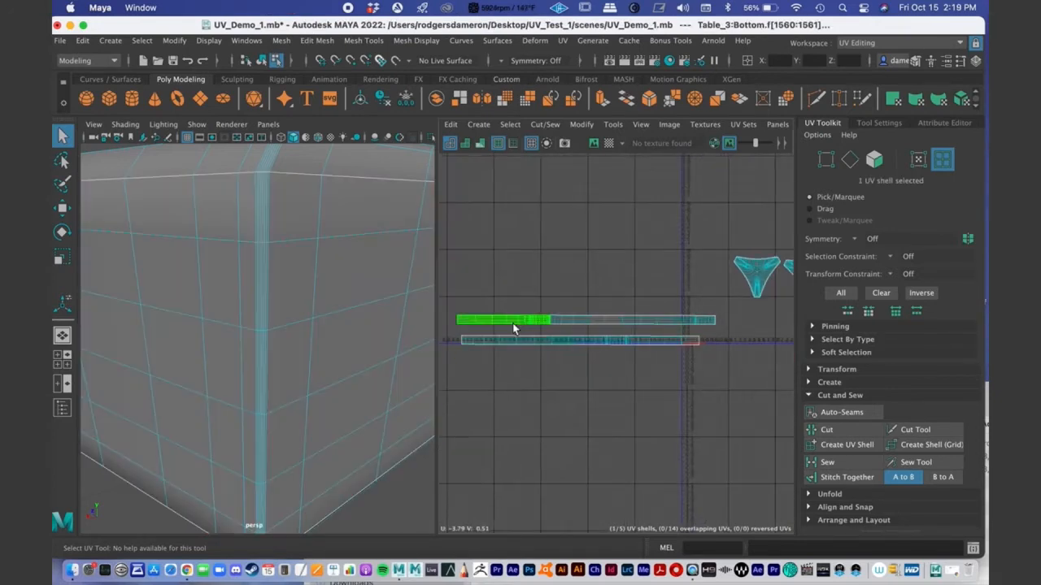
{"action": "key", "text": "w"}
{"action": "left_click_drag", "start_coordinate": [506, 318], "coordinate": [671, 305]}
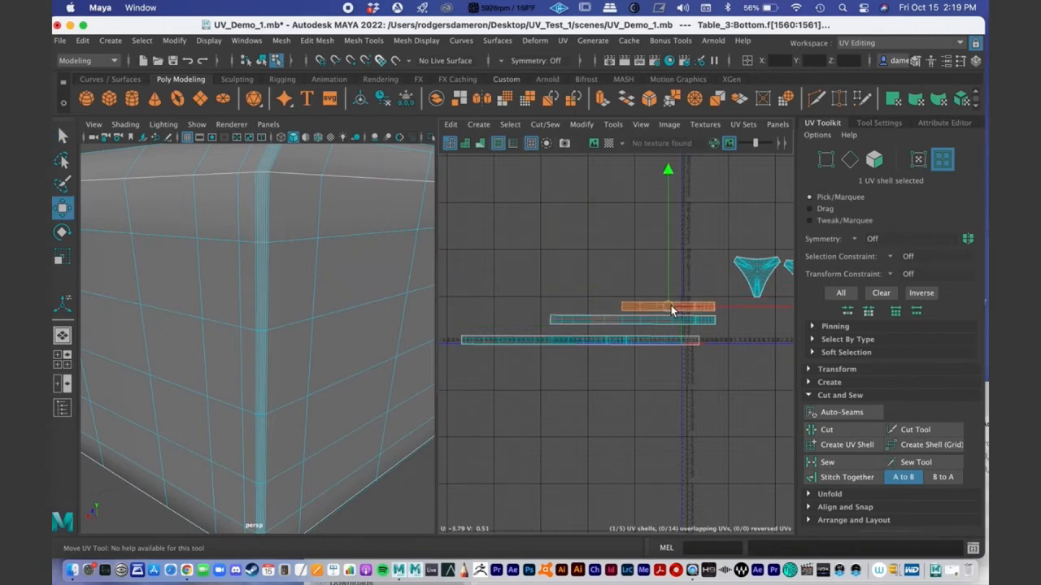
Step: Move the long lower strip up close beneath the other two and align its negative-U end with the middle strip, then deselect it
{"action": "left_click", "coordinate": [627, 342]}
{"action": "left_click_drag", "start_coordinate": [582, 340], "coordinate": [648, 334]}
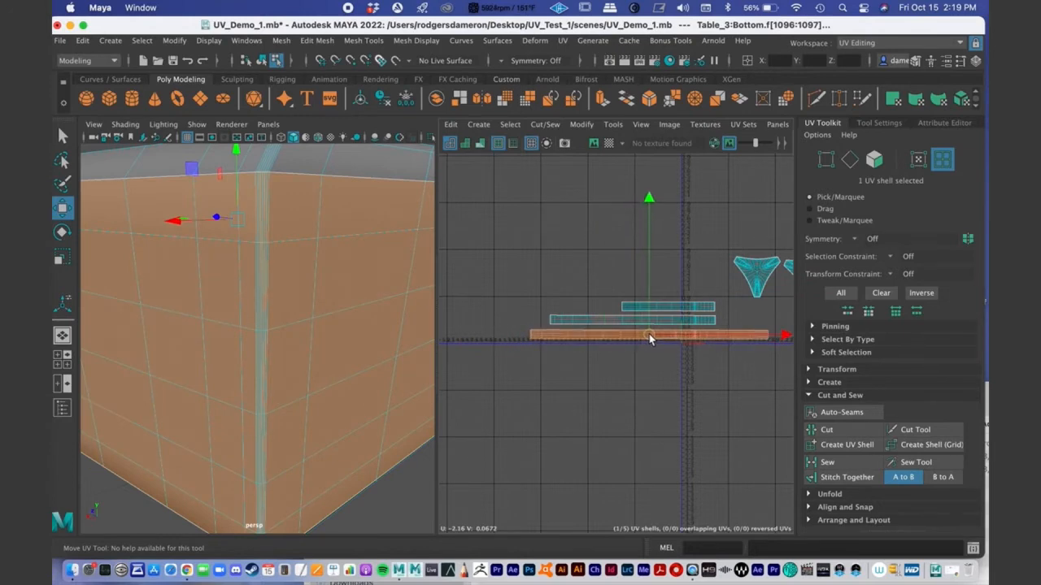
{"action": "scroll", "coordinate": [643, 329], "scroll_direction": "up", "scroll_amount": 5}
{"action": "middle_click_drag", "start_coordinate": [714, 320], "coordinate": [735, 315], "text": "alt"}
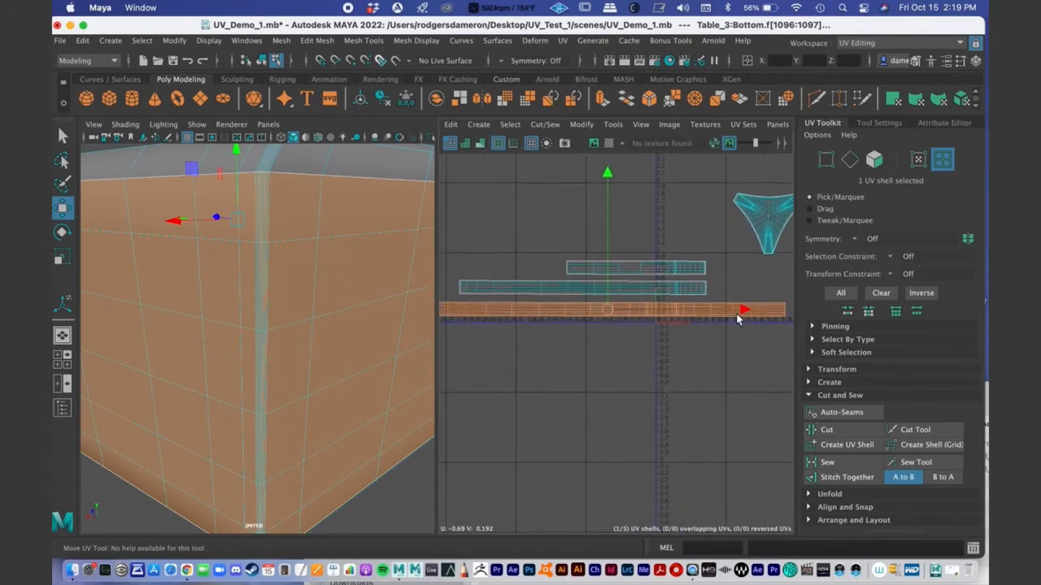
{"action": "key", "text": "q"}
{"action": "middle_click_drag", "start_coordinate": [662, 305], "coordinate": [685, 295], "text": "alt"}
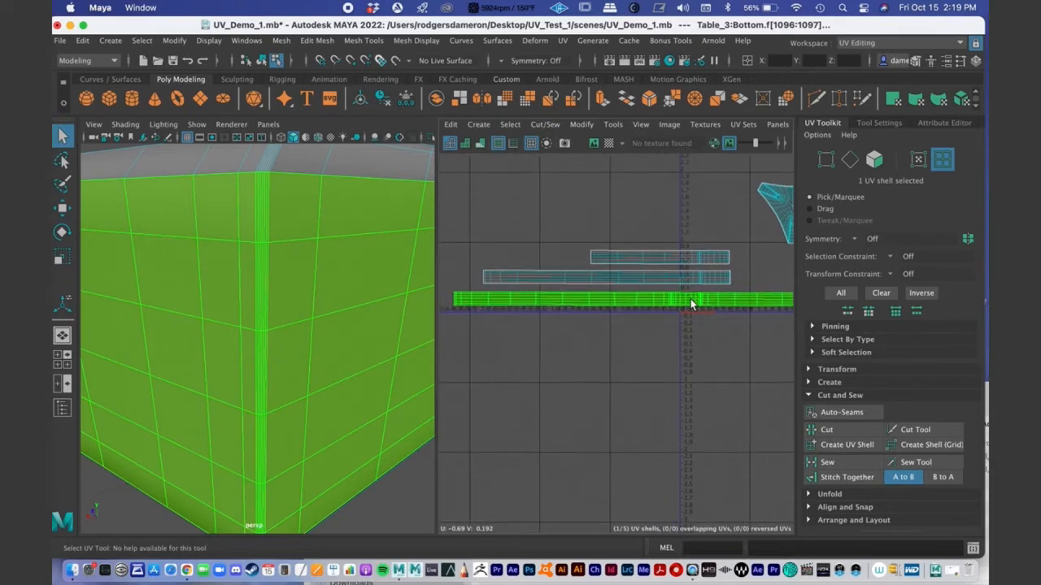
{"action": "left_click", "coordinate": [691, 298]}
{"action": "key", "text": "w"}
{"action": "left_click_drag", "start_coordinate": [636, 301], "coordinate": [651, 300]}
{"action": "key", "text": "q"}
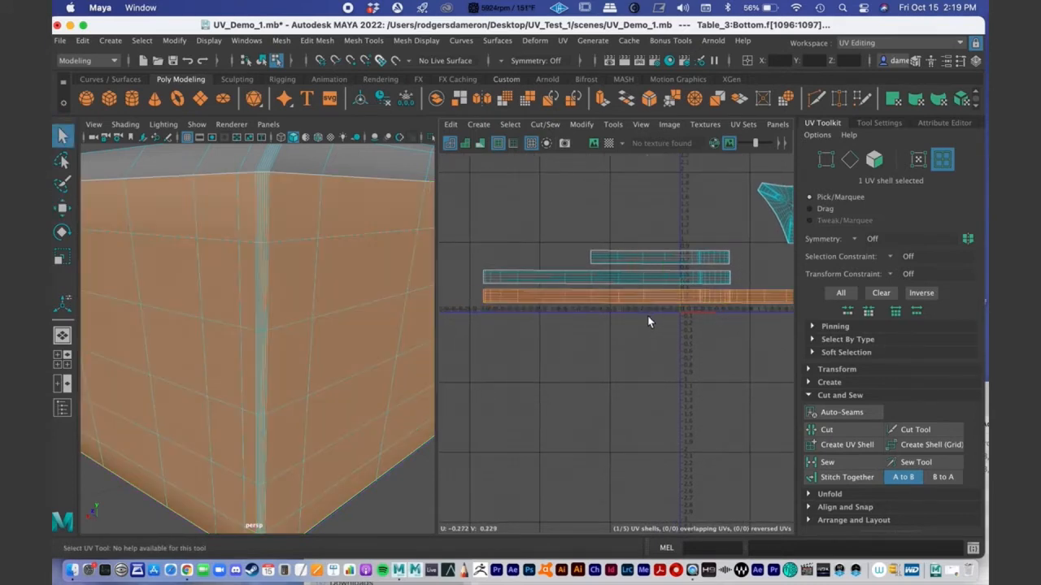
{"action": "left_click", "coordinate": [648, 318]}
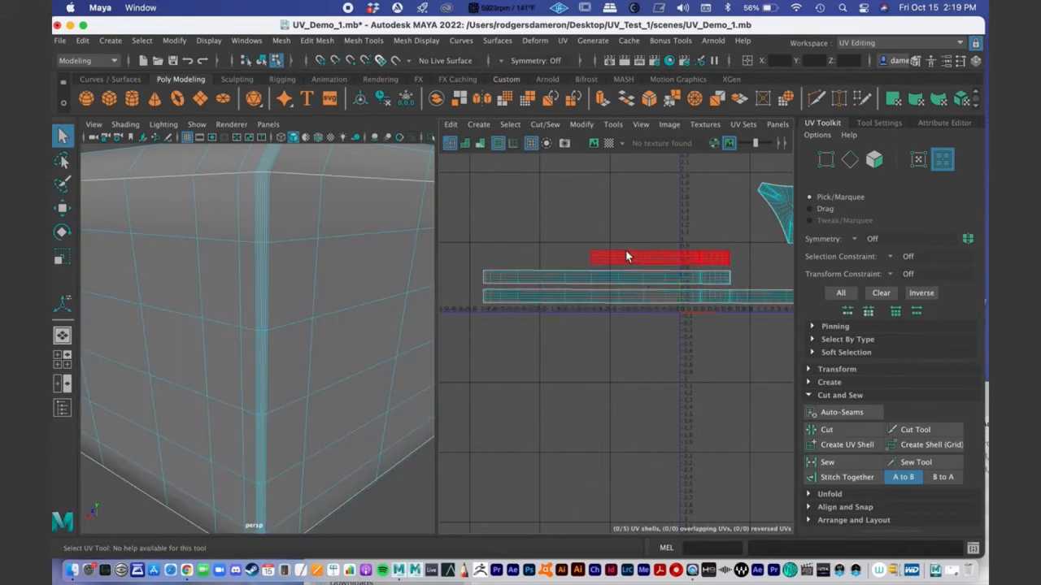
Step: In face mode, highlight the section of the lowest strip that extends past the middle strip's positive-U end
{"action": "middle_click_drag", "start_coordinate": [666, 307], "coordinate": [614, 305], "text": "alt"}
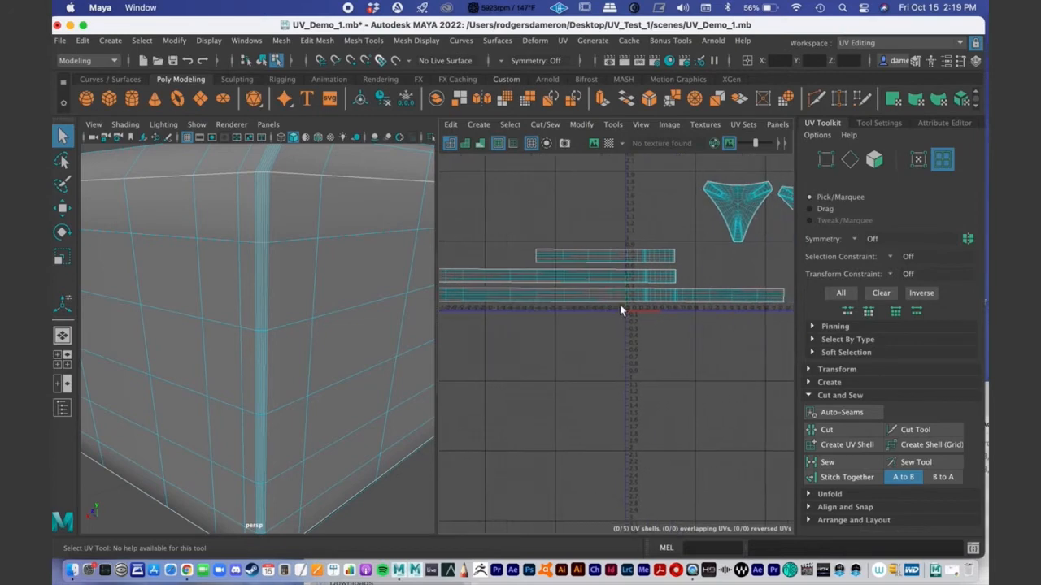
{"action": "right_click_drag", "start_coordinate": [695, 299], "coordinate": [679, 281]}
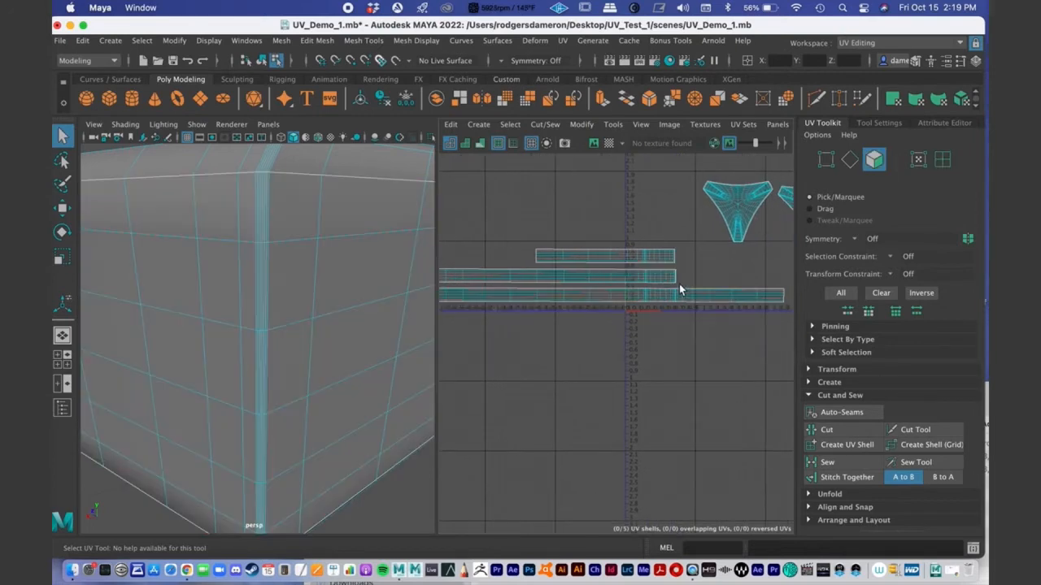
{"action": "left_click", "coordinate": [760, 296]}
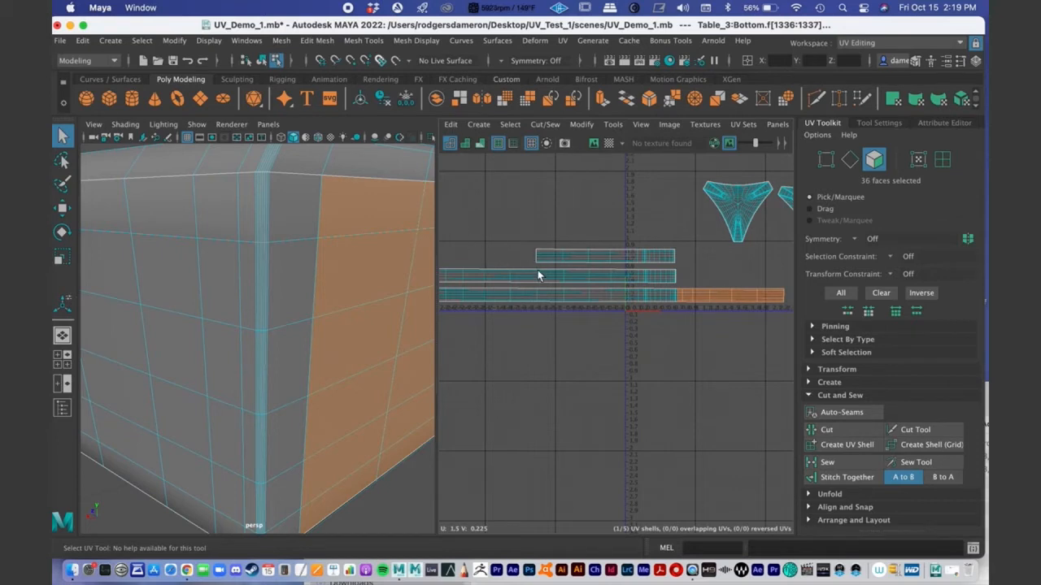
Step: In edge mode, select the six stacked vertical edges of the lowest strip's corner column in line with the middle strip's end
{"action": "middle_click_drag", "start_coordinate": [663, 300], "coordinate": [609, 298], "text": "alt"}
{"action": "right_click_drag", "start_coordinate": [609, 298], "coordinate": [703, 300], "text": "alt"}
{"action": "right_click_drag", "start_coordinate": [568, 298], "coordinate": [650, 297], "text": "alt"}
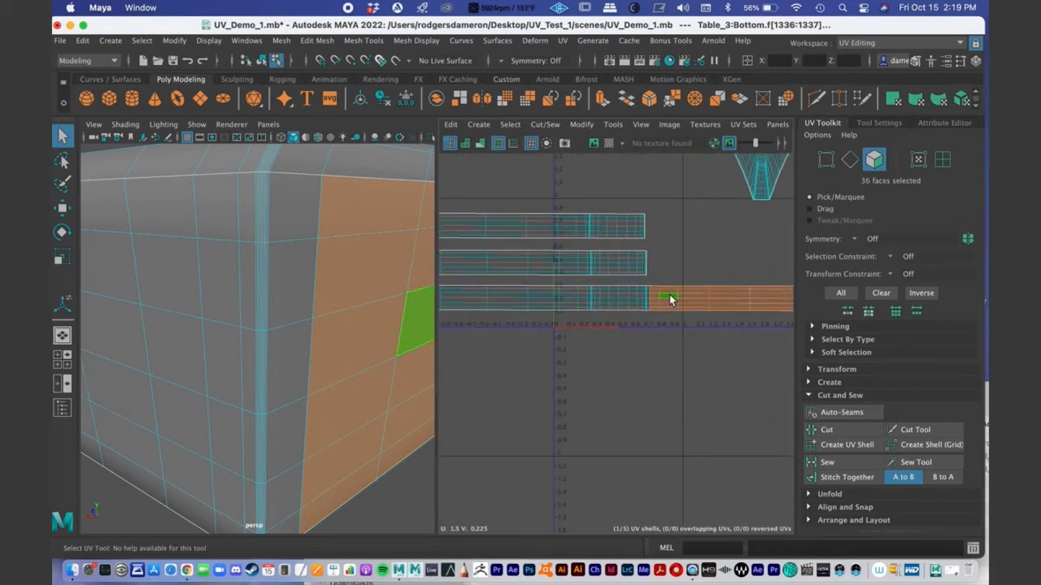
{"action": "middle_click_drag", "start_coordinate": [606, 278], "coordinate": [586, 258], "text": "alt"}
{"action": "right_click_drag", "start_coordinate": [589, 259], "coordinate": [652, 278], "text": "alt"}
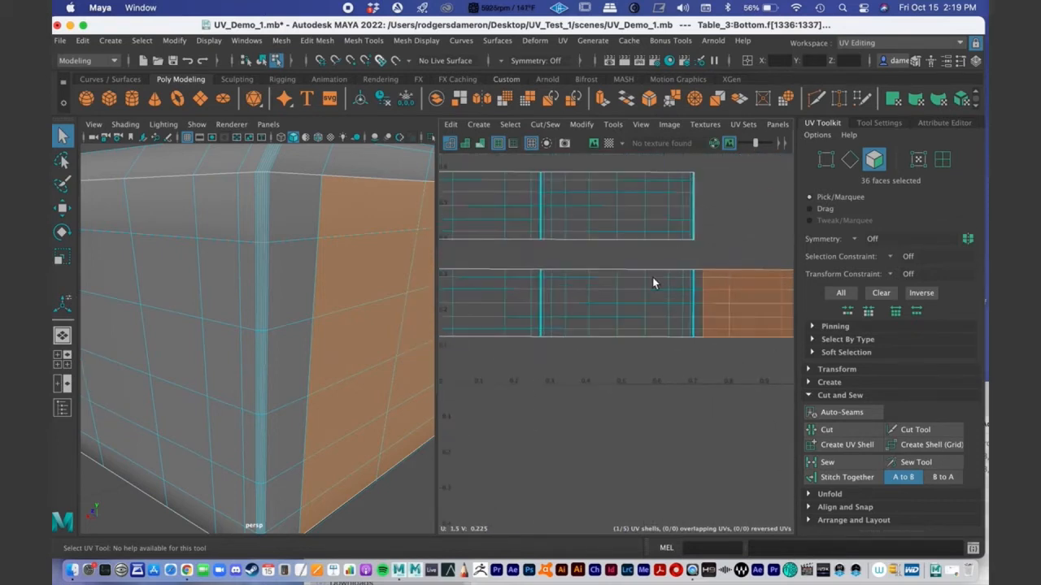
{"action": "middle_click_drag", "start_coordinate": [652, 278], "coordinate": [518, 264], "text": "alt"}
{"action": "right_click_drag", "start_coordinate": [518, 264], "coordinate": [669, 272], "text": "alt"}
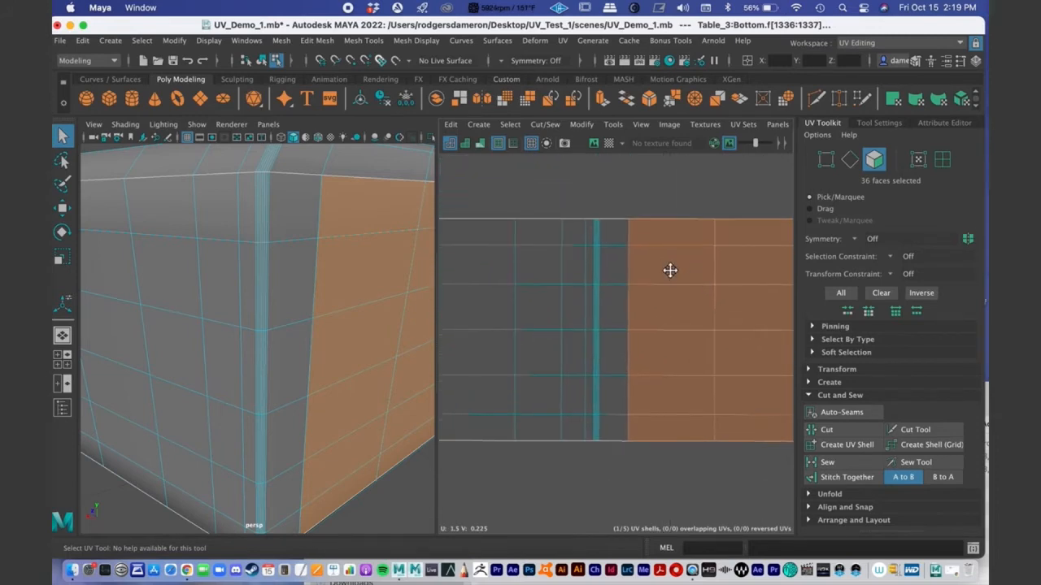
{"action": "right_click", "coordinate": [609, 246]}
{"action": "right_click_drag", "start_coordinate": [611, 248], "coordinate": [609, 213]}
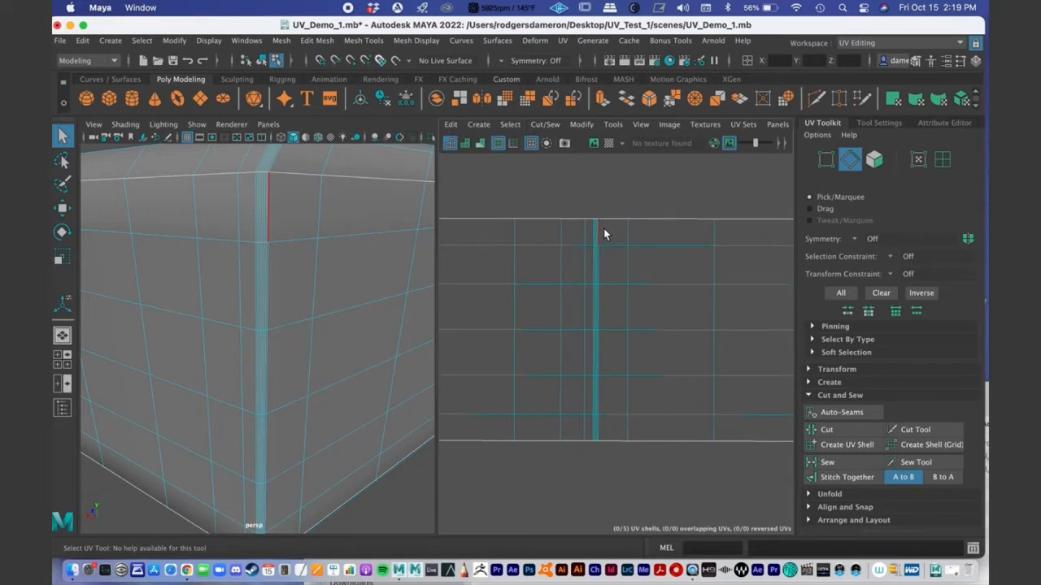
{"action": "left_click", "coordinate": [608, 260]}
{"action": "left_click", "coordinate": [604, 306], "text": "shift"}
{"action": "left_click", "coordinate": [602, 346], "text": "shift"}
{"action": "left_click", "coordinate": [605, 394], "text": "shift"}
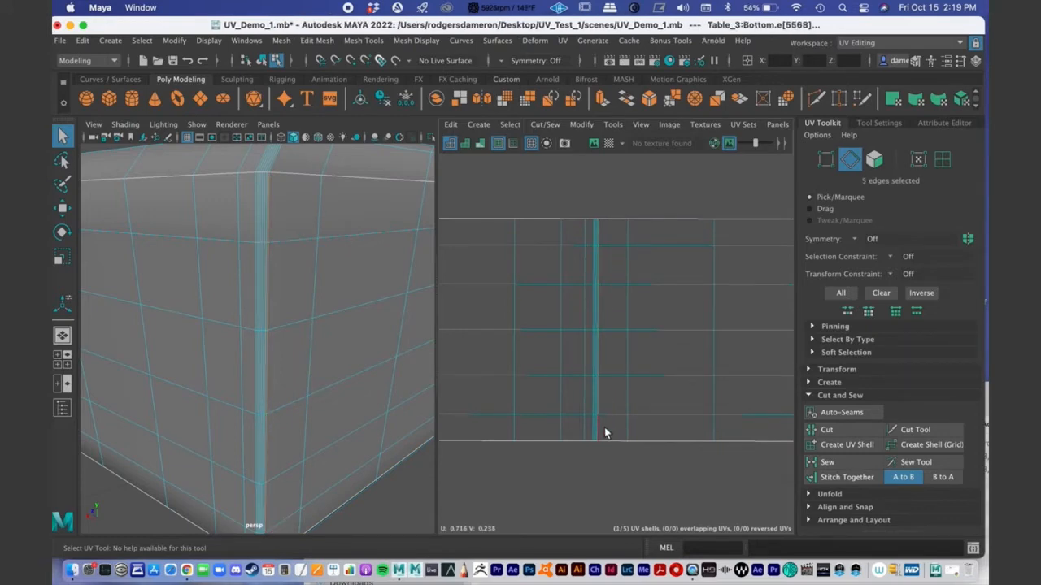
{"action": "left_click", "coordinate": [632, 307]}
{"action": "middle_click_drag", "start_coordinate": [681, 298], "coordinate": [679, 301], "text": "alt"}
{"action": "right_click_drag", "start_coordinate": [679, 301], "coordinate": [571, 297], "text": "alt"}
{"action": "middle_click_drag", "start_coordinate": [571, 296], "coordinate": [533, 335], "text": "alt"}
{"action": "right_click_drag", "start_coordinate": [555, 326], "coordinate": [544, 325], "text": "alt"}
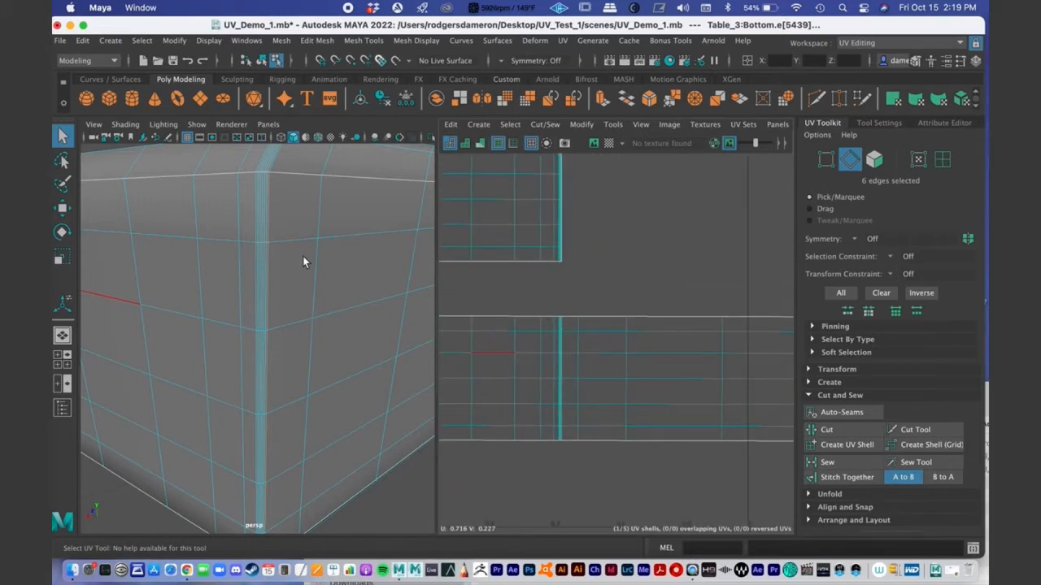
Step: Select the full edge loop through a vertical side wall edge in the perspective view and orbit around the Bottom part to examine it
{"action": "middle_click_drag", "start_coordinate": [302, 244], "coordinate": [296, 258], "text": "alt"}
{"action": "right_click_drag", "start_coordinate": [295, 258], "coordinate": [236, 292], "text": "alt"}
{"action": "middle_click_drag", "start_coordinate": [236, 291], "coordinate": [177, 307], "text": "alt"}
{"action": "right_click_drag", "start_coordinate": [177, 307], "coordinate": [374, 318], "text": "alt"}
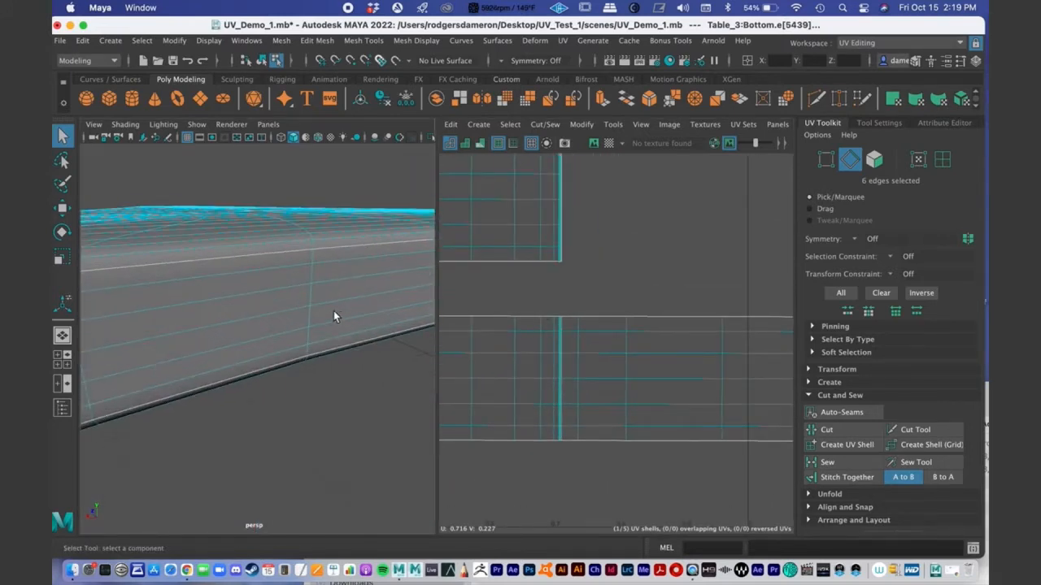
{"action": "left_click", "coordinate": [314, 268]}
{"action": "double_click", "coordinate": [313, 274]}
{"action": "left_click_drag", "start_coordinate": [312, 273], "coordinate": [343, 329], "text": "alt"}
{"action": "left_click_drag", "start_coordinate": [244, 228], "coordinate": [255, 279], "text": "alt"}
{"action": "left_click_drag", "start_coordinate": [357, 293], "coordinate": [376, 353], "text": "alt"}
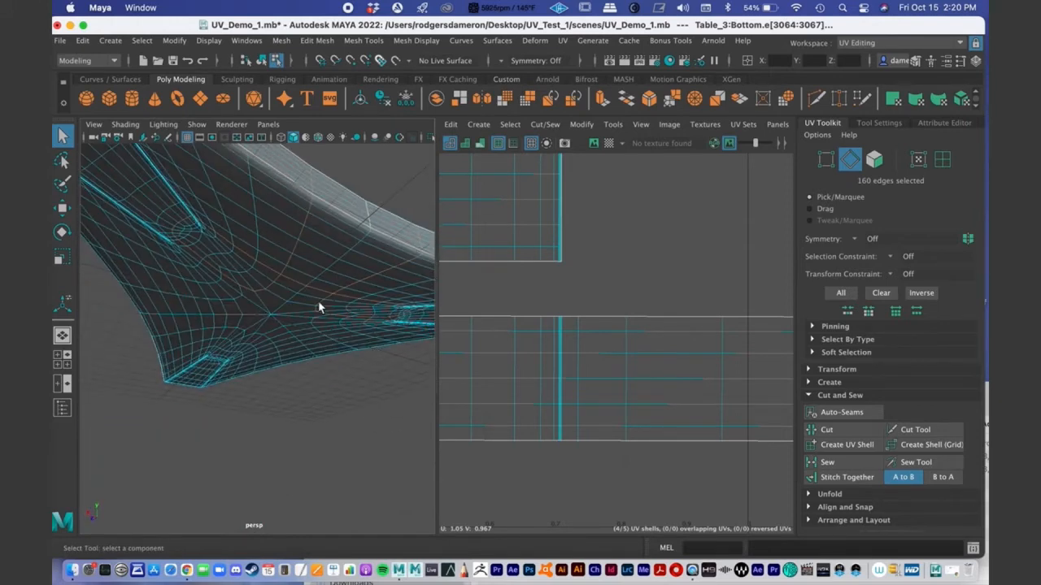
{"action": "left_click_drag", "start_coordinate": [304, 242], "coordinate": [304, 265], "text": "alt"}
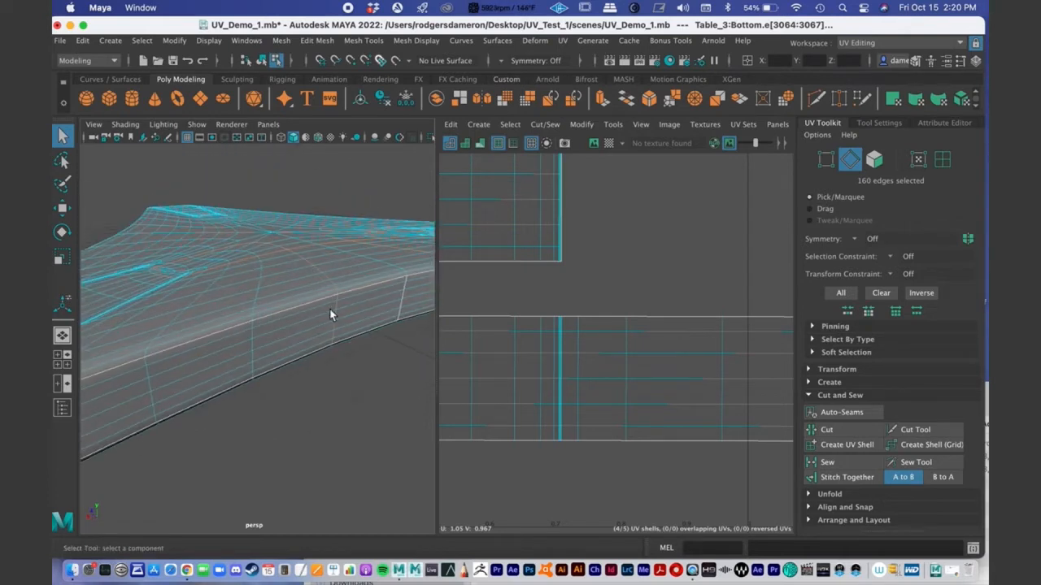
Step: Cut the lowest strip along the six stacked vertical corner edges in line with the middle strip's positive-U end
{"action": "left_click", "coordinate": [570, 342]}
{"action": "middle_click_drag", "start_coordinate": [574, 355], "coordinate": [570, 325], "text": "alt"}
{"action": "right_click_drag", "start_coordinate": [550, 311], "coordinate": [717, 332], "text": "alt"}
{"action": "right_click_drag", "start_coordinate": [576, 305], "coordinate": [556, 285]}
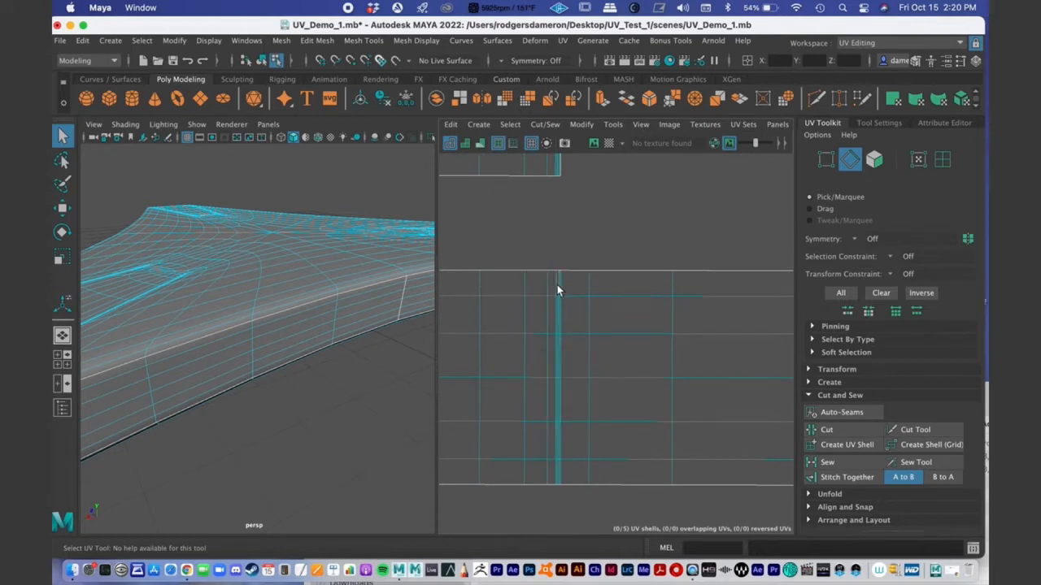
{"action": "left_click", "coordinate": [562, 286]}
{"action": "left_click", "coordinate": [567, 315], "text": "shift"}
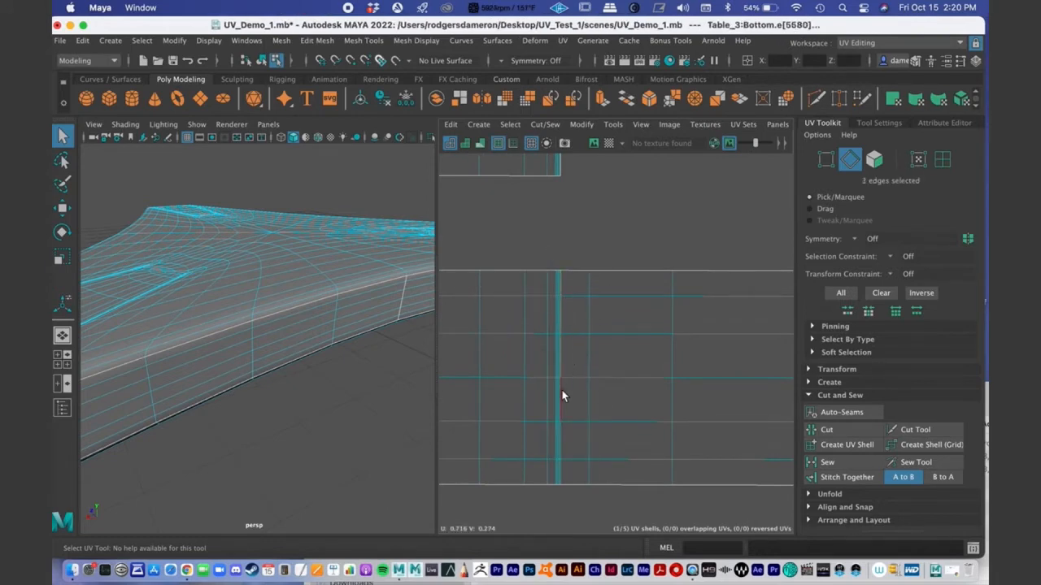
{"action": "left_click", "coordinate": [562, 394], "text": "shift"}
{"action": "left_click", "coordinate": [566, 434], "text": "shift"}
{"action": "left_click", "coordinate": [570, 471], "text": "shift"}
{"action": "scroll", "coordinate": [574, 339], "scroll_direction": "down", "scroll_amount": 2}
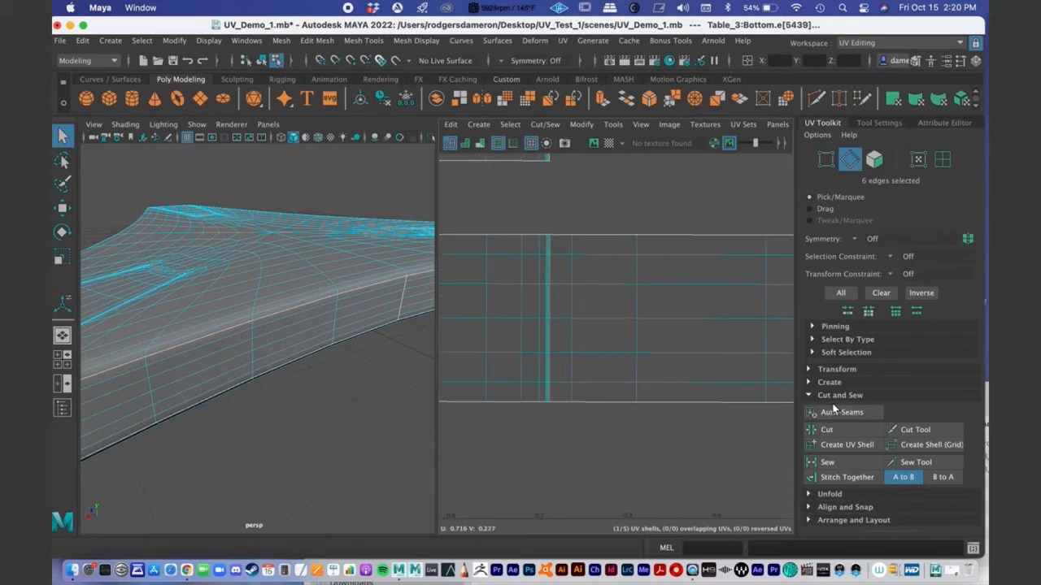
{"action": "left_click", "coordinate": [832, 428]}
{"action": "scroll", "coordinate": [598, 330], "scroll_direction": "down", "scroll_amount": 3}
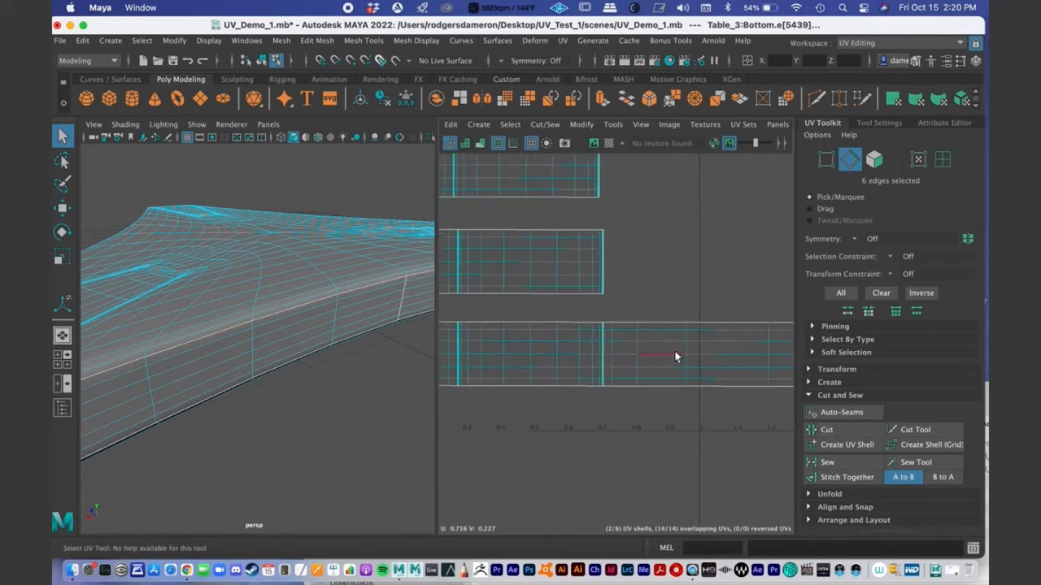
Step: Move the cut-off section as a UV shell up against the highest strip's negative-U end and deselect it
{"action": "right_click", "coordinate": [674, 355]}
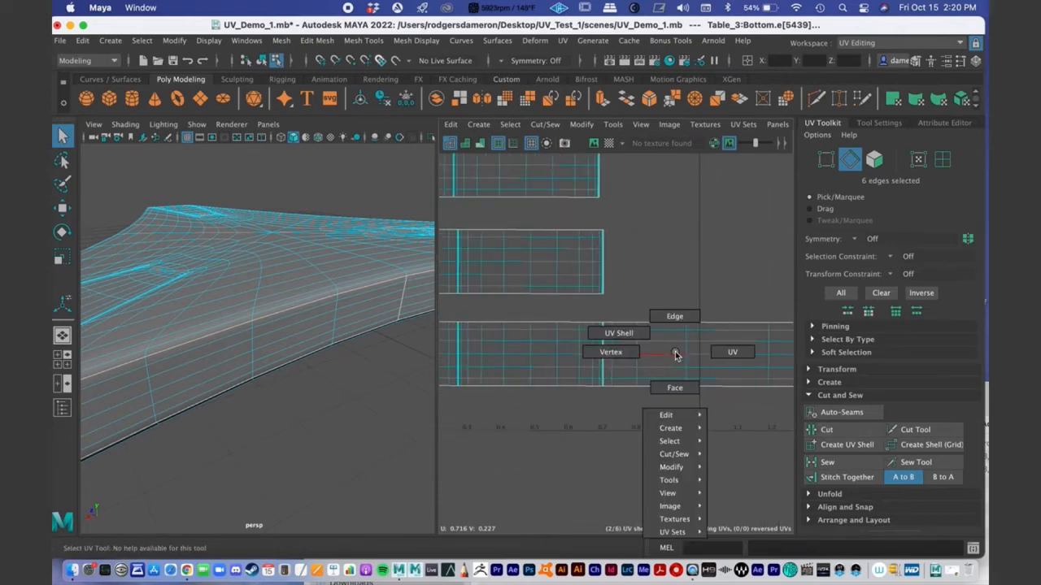
{"action": "left_click", "coordinate": [615, 335]}
{"action": "scroll", "coordinate": [612, 324], "scroll_direction": "down", "scroll_amount": 4}
{"action": "left_click", "coordinate": [743, 334]}
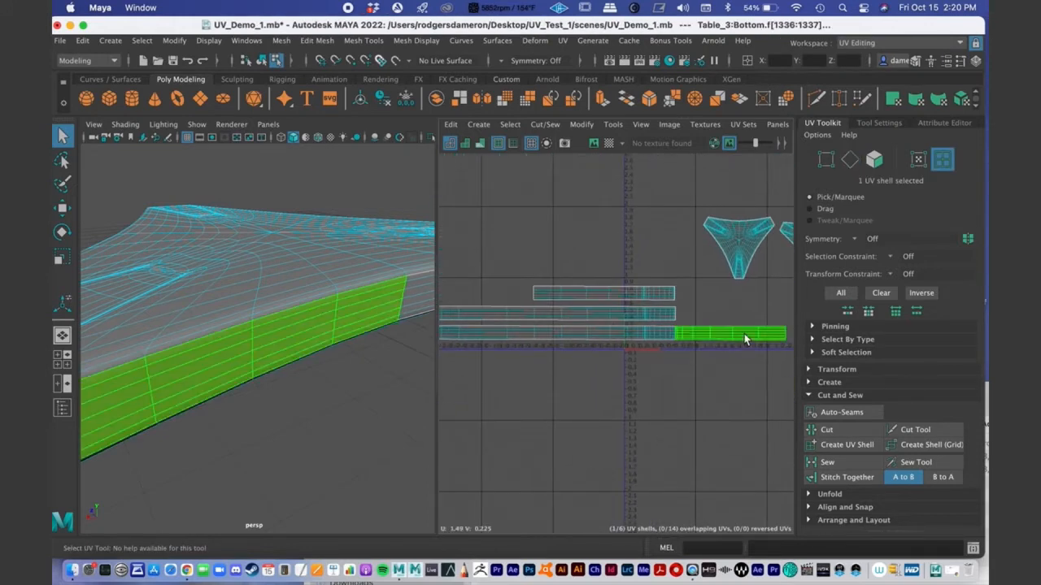
{"action": "key", "text": "w"}
{"action": "left_click_drag", "start_coordinate": [729, 336], "coordinate": [476, 297]}
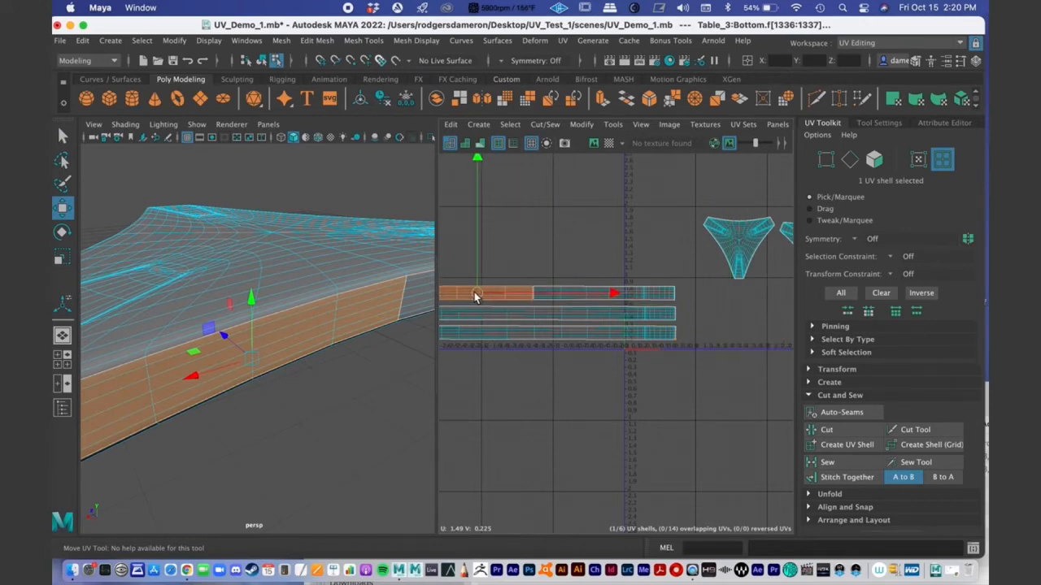
{"action": "middle_click_drag", "start_coordinate": [592, 339], "coordinate": [613, 344], "text": "alt"}
{"action": "scroll", "coordinate": [534, 318], "scroll_direction": "up", "scroll_amount": 4}
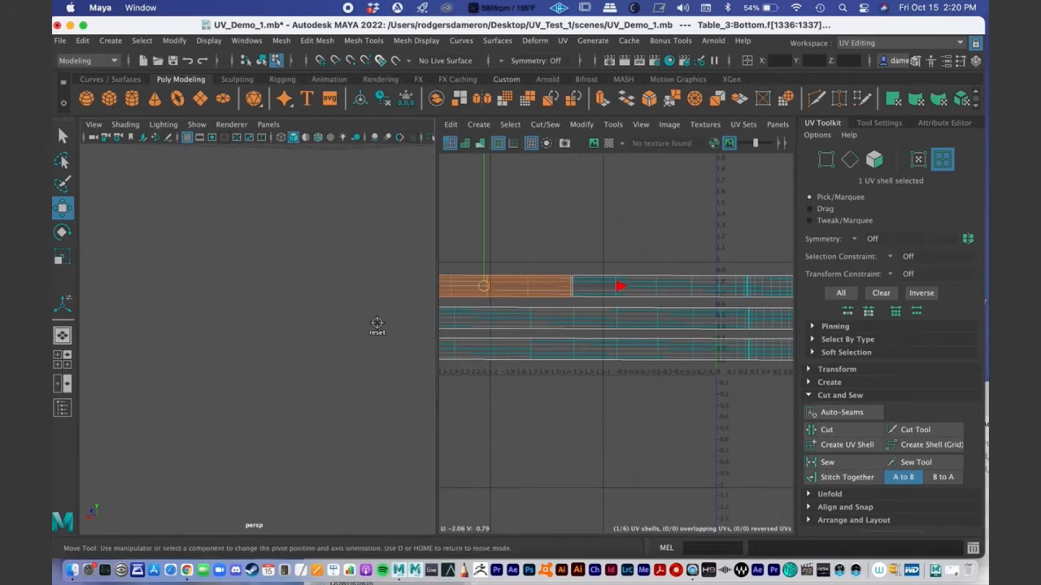
{"action": "scroll", "coordinate": [469, 273], "scroll_direction": "up", "scroll_amount": 2}
{"action": "scroll", "coordinate": [694, 309], "scroll_direction": "up", "scroll_amount": 2}
{"action": "middle_click_drag", "start_coordinate": [694, 309], "coordinate": [658, 301], "text": "alt"}
{"action": "scroll", "coordinate": [615, 320], "scroll_direction": "up", "scroll_amount": 3}
{"action": "scroll", "coordinate": [658, 301], "scroll_direction": "down", "scroll_amount": 1}
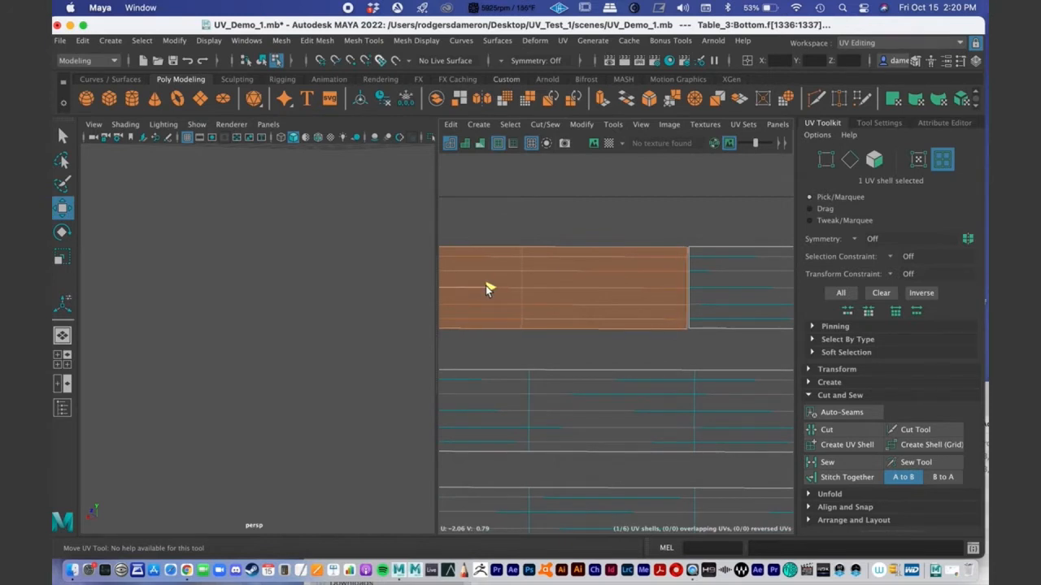
{"action": "key", "text": "q"}
{"action": "middle_click_drag", "start_coordinate": [684, 301], "coordinate": [629, 303], "text": "alt"}
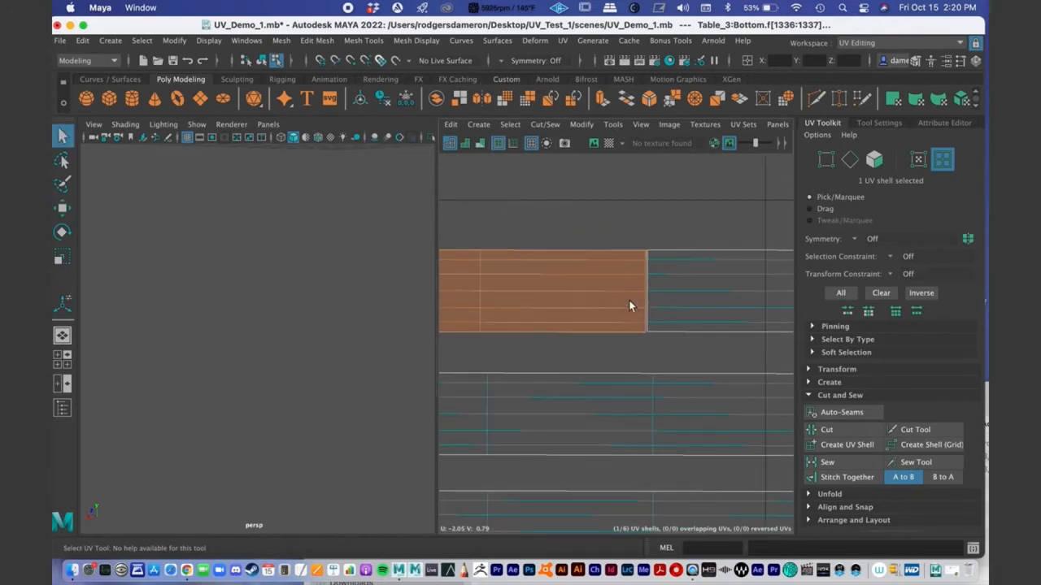
{"action": "scroll", "coordinate": [630, 302], "scroll_direction": "up", "scroll_amount": 2}
{"action": "left_click", "coordinate": [643, 183]}
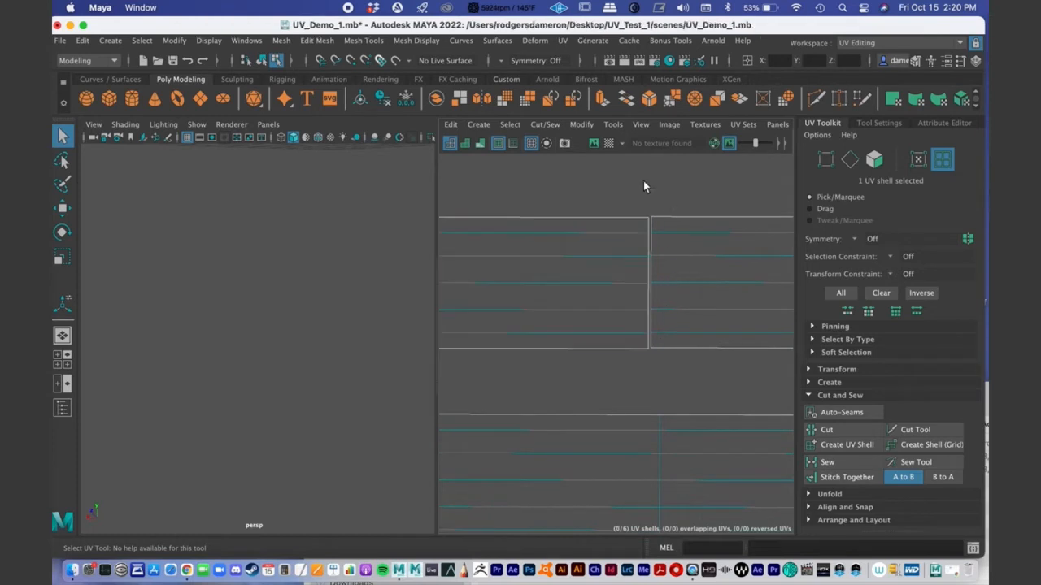
Step: Sew the moved section to the highest strip along the six stacked edges where their ends meet
{"action": "middle_click_drag", "start_coordinate": [643, 256], "coordinate": [576, 260], "text": "alt"}
{"action": "scroll", "coordinate": [577, 261], "scroll_direction": "up", "scroll_amount": 2}
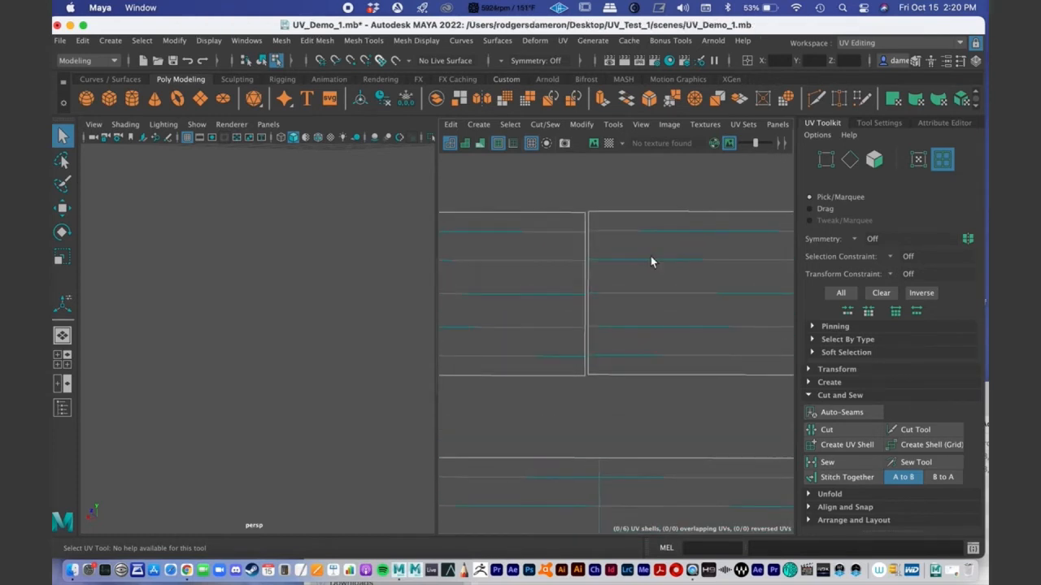
{"action": "middle_click_drag", "start_coordinate": [630, 340], "coordinate": [620, 383], "text": "alt"}
{"action": "right_click_drag", "start_coordinate": [620, 384], "coordinate": [436, 378], "text": "alt"}
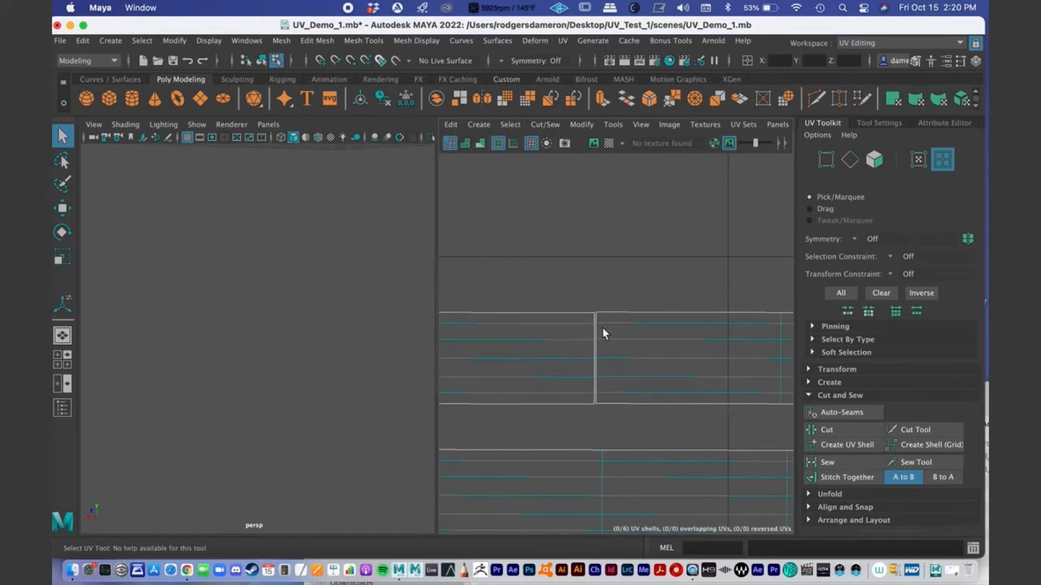
{"action": "right_click_drag", "start_coordinate": [595, 326], "coordinate": [616, 290]}
{"action": "middle_click_drag", "start_coordinate": [553, 330], "coordinate": [549, 302], "text": "alt"}
{"action": "right_click_drag", "start_coordinate": [549, 302], "coordinate": [702, 338], "text": "alt"}
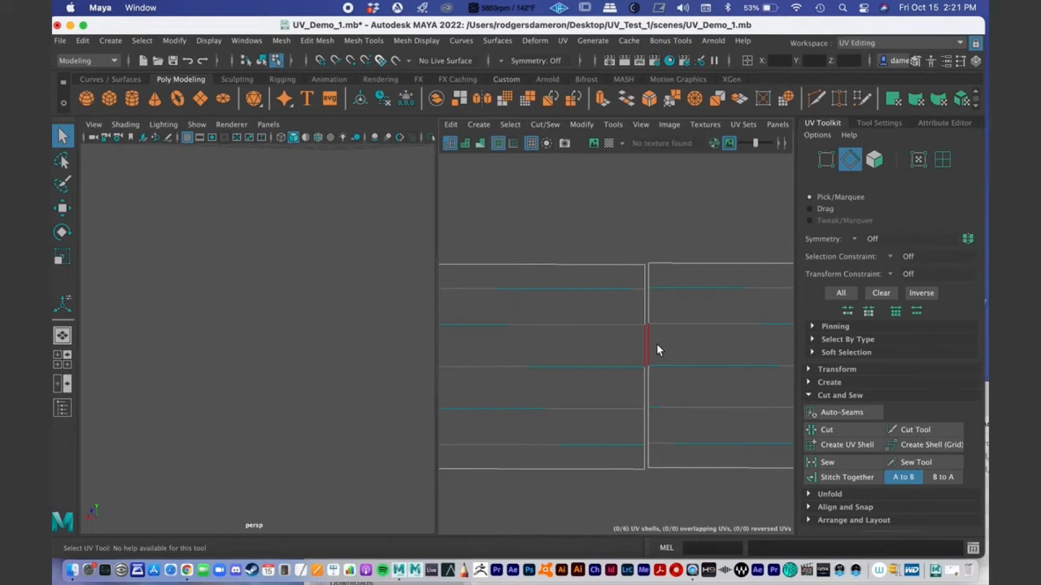
{"action": "left_click", "coordinate": [648, 278]}
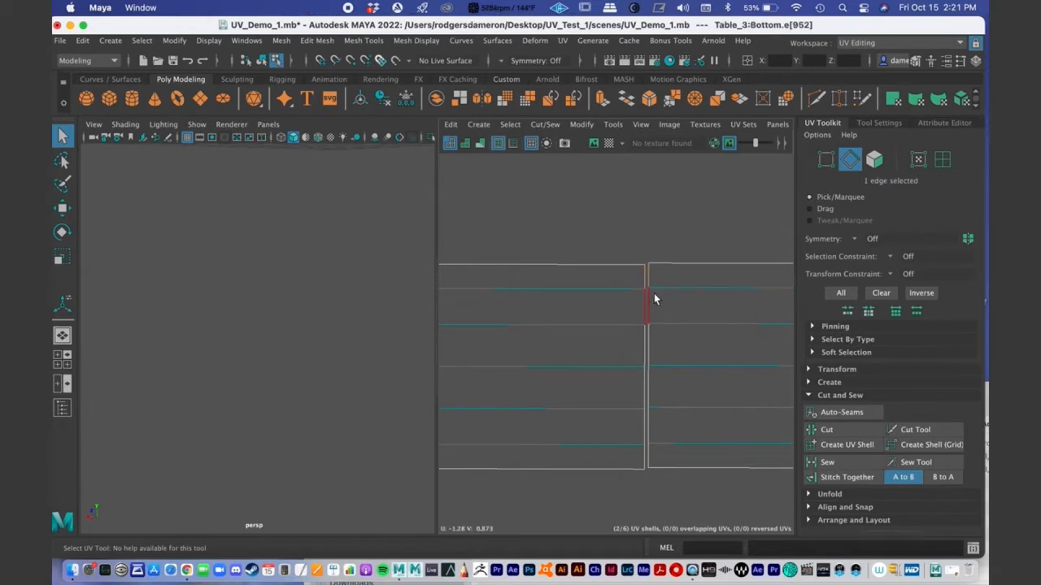
{"action": "left_click", "coordinate": [647, 313]}
{"action": "left_click", "coordinate": [648, 337], "text": "shift"}
{"action": "left_click", "coordinate": [650, 375], "text": "shift"}
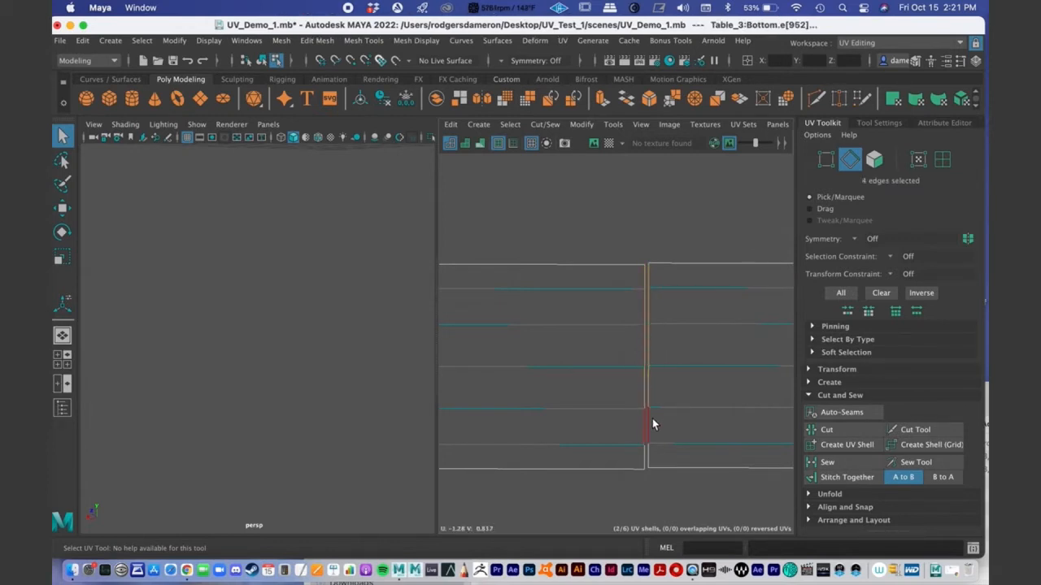
{"action": "left_click", "coordinate": [650, 449], "text": "shift"}
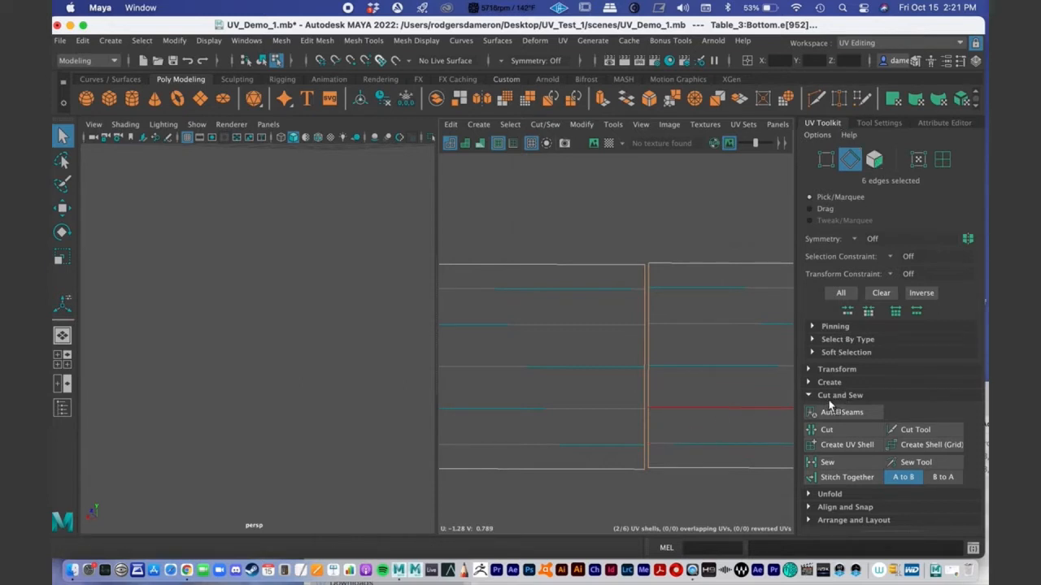
{"action": "left_click", "coordinate": [855, 461]}
Step: Select all three side wall strips as UV shells and move them together below the 0–1 UV tile
{"action": "scroll", "coordinate": [638, 327], "scroll_direction": "down", "scroll_amount": 5}
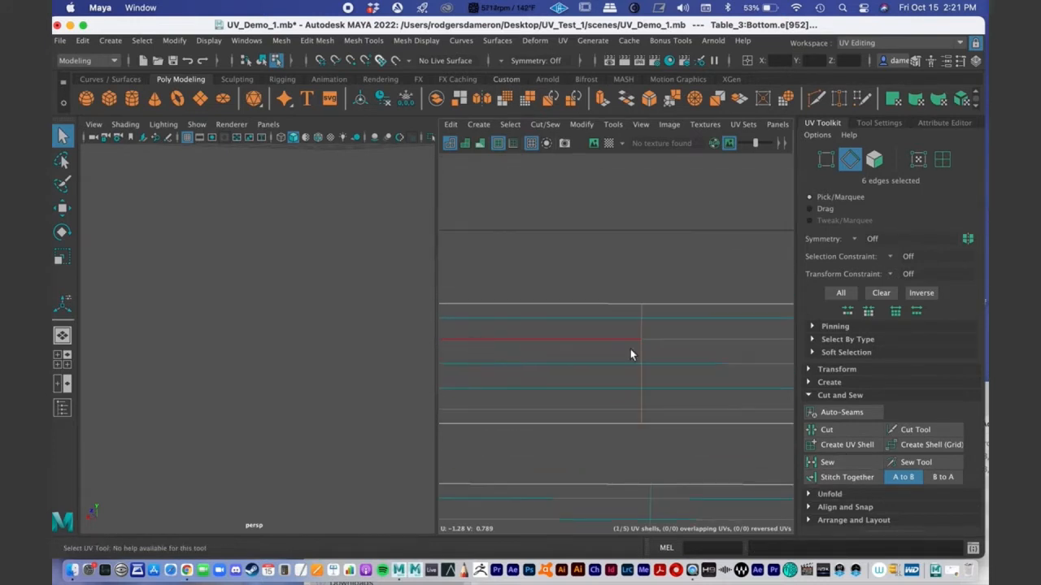
{"action": "scroll", "coordinate": [643, 329], "scroll_direction": "down", "scroll_amount": 5}
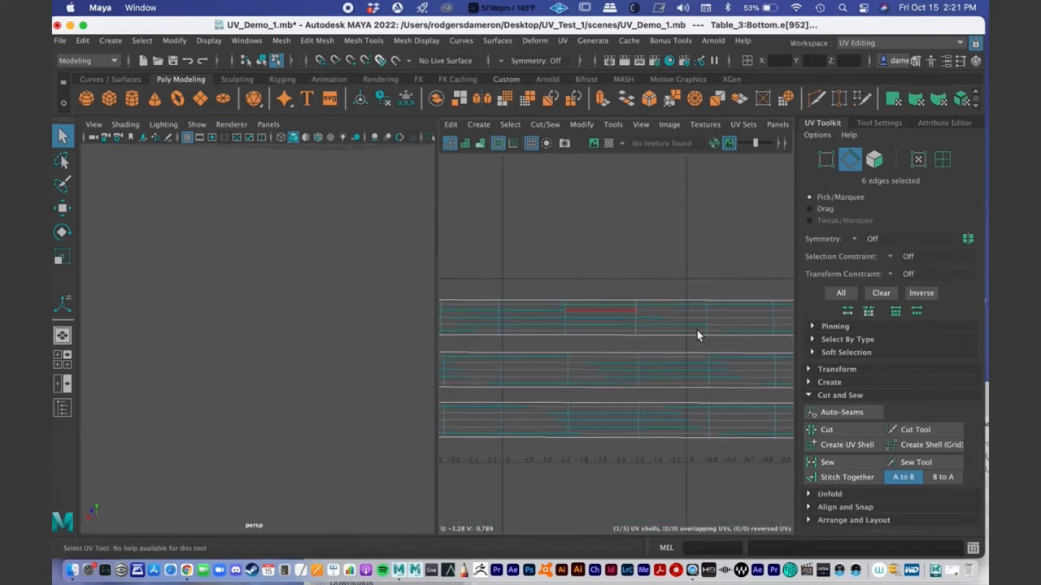
{"action": "middle_click_drag", "start_coordinate": [650, 313], "coordinate": [591, 271], "text": "alt"}
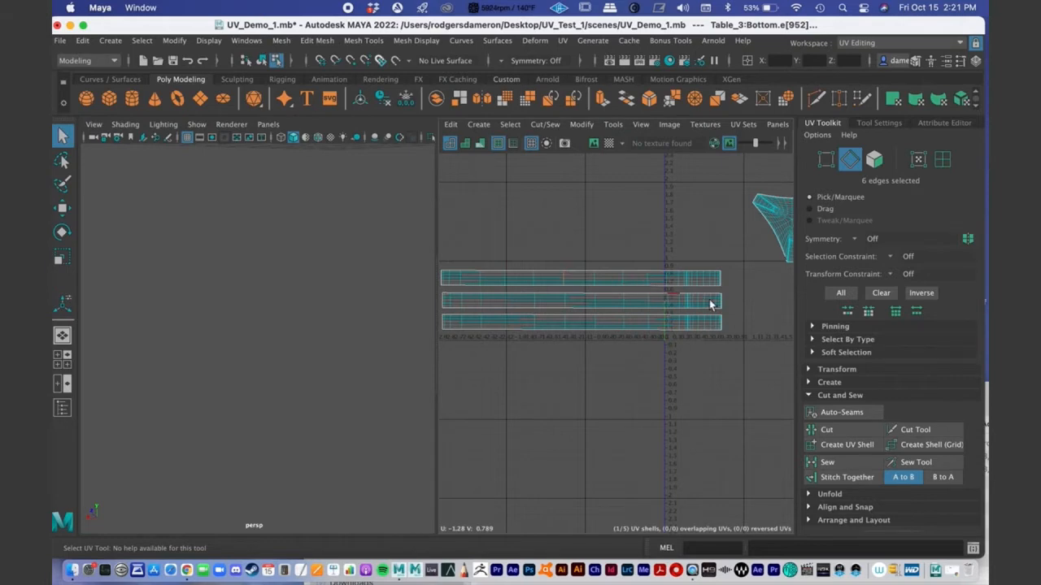
{"action": "middle_click_drag", "start_coordinate": [712, 302], "coordinate": [692, 305], "text": "alt"}
{"action": "middle_click_drag", "start_coordinate": [567, 285], "coordinate": [634, 271], "text": "alt"}
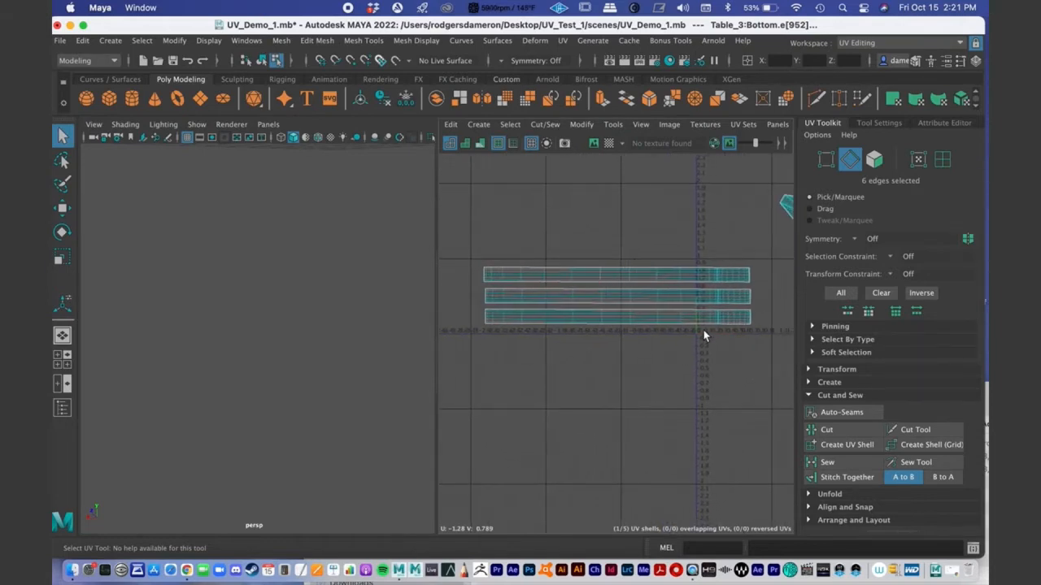
{"action": "middle_click_drag", "start_coordinate": [649, 317], "coordinate": [638, 260], "text": "alt"}
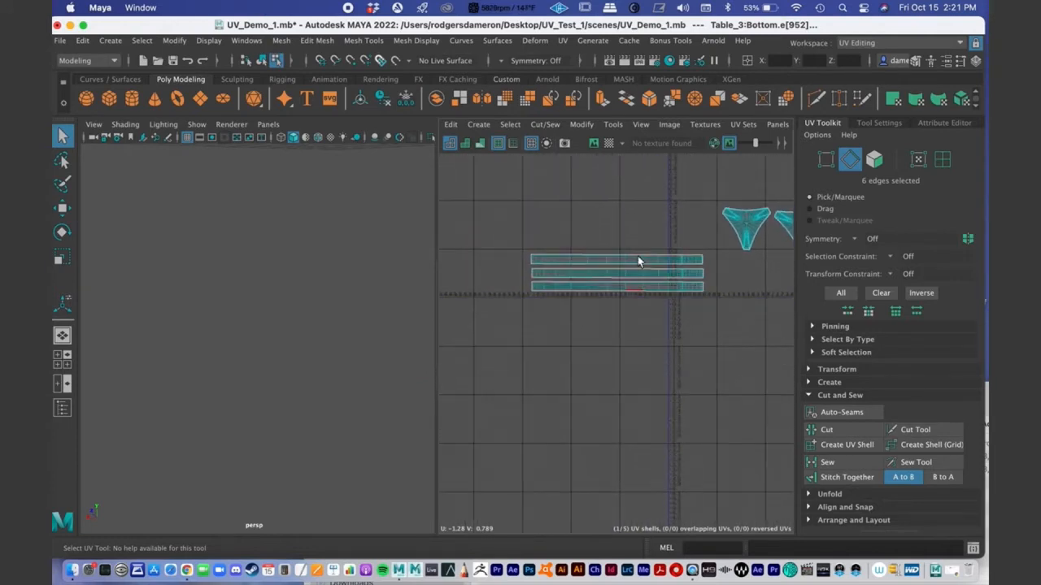
{"action": "right_click_drag", "start_coordinate": [625, 257], "coordinate": [557, 234]}
{"action": "left_click", "coordinate": [591, 260]}
{"action": "left_click", "coordinate": [596, 275], "text": "shift"}
{"action": "left_click", "coordinate": [599, 287], "text": "shift"}
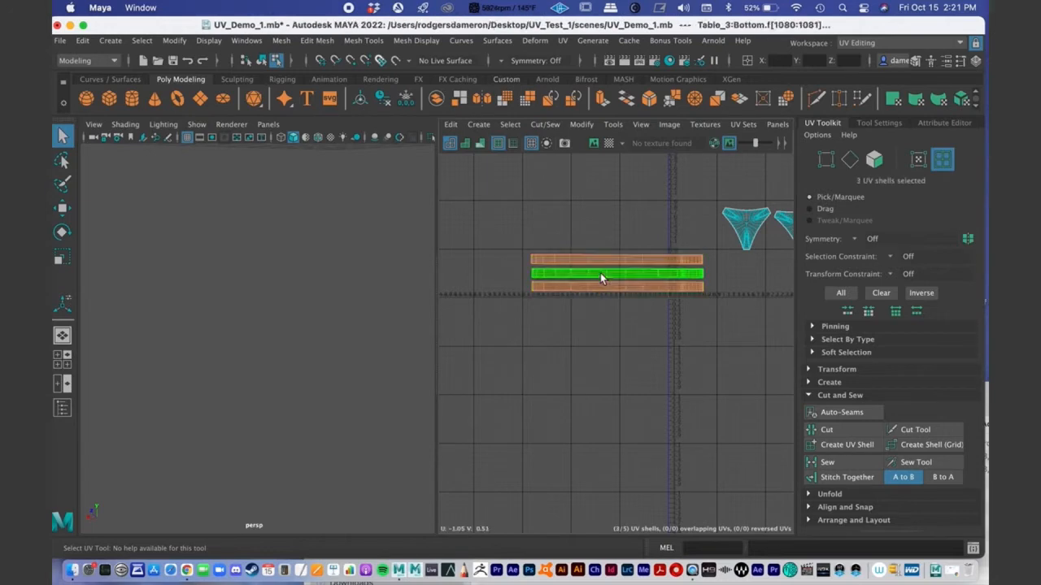
{"action": "key", "text": "w"}
{"action": "left_click_drag", "start_coordinate": [617, 272], "coordinate": [695, 337]}
{"action": "middle_click_drag", "start_coordinate": [703, 319], "coordinate": [618, 339], "text": "alt"}
{"action": "right_click_drag", "start_coordinate": [598, 290], "coordinate": [785, 270], "text": "alt"}
{"action": "middle_click_drag", "start_coordinate": [723, 264], "coordinate": [642, 293], "text": "alt"}
{"action": "key", "text": "q"}
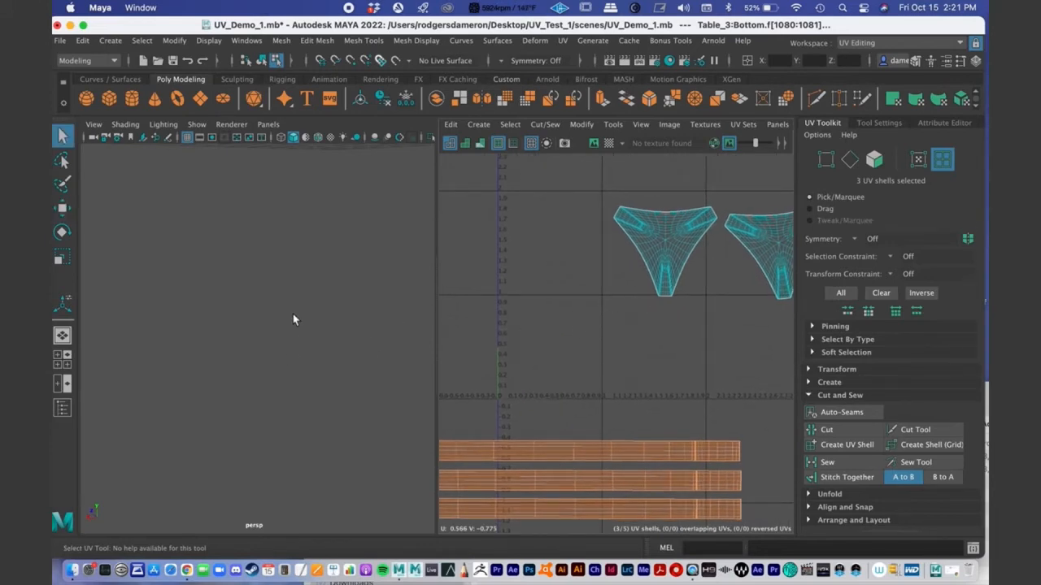
Step: Frame the Bottom part in the perspective view and orbit to look at it from the side
{"action": "middle_click_drag", "start_coordinate": [314, 303], "coordinate": [306, 326], "text": "alt"}
{"action": "key", "text": "f"}
{"action": "key", "text": "a"}
{"action": "right_click_drag", "start_coordinate": [302, 364], "coordinate": [268, 364], "text": "alt"}
{"action": "left_click_drag", "start_coordinate": [268, 364], "coordinate": [271, 344], "text": "alt"}
{"action": "right_click_drag", "start_coordinate": [271, 344], "coordinate": [300, 346], "text": "alt"}
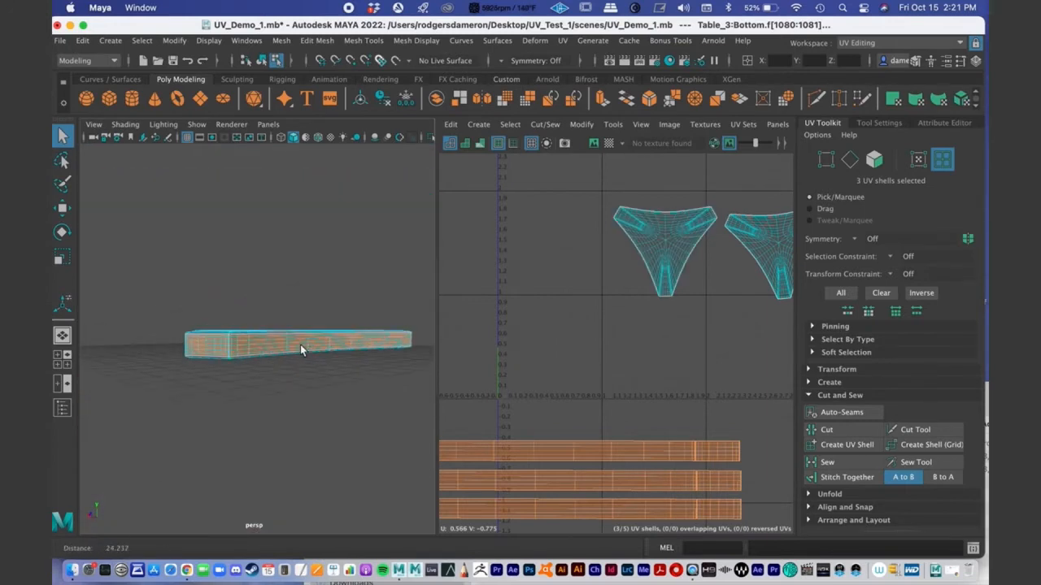
Step: Move the triangular shell nearest the 0–1 UV tile into that tile, centred at about U 0.49, V 0.58
{"action": "left_click", "coordinate": [670, 238]}
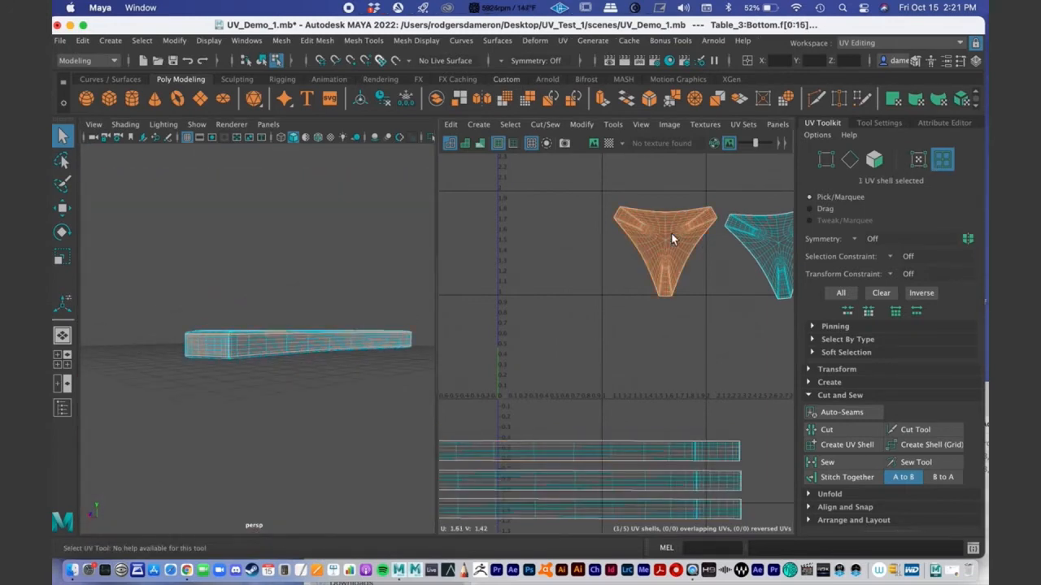
{"action": "key", "text": "w"}
{"action": "right_click_drag", "start_coordinate": [671, 239], "coordinate": [667, 247]}
{"action": "left_click", "coordinate": [671, 248]}
{"action": "left_click_drag", "start_coordinate": [671, 248], "coordinate": [554, 338]}
Step: Scale the triangular shell down uniformly to about 0.6 units wide and move it to the 0–1 tile's low-U, high-V corner
{"action": "middle_click_drag", "start_coordinate": [709, 351], "coordinate": [714, 235], "text": "alt"}
{"action": "right_click_drag", "start_coordinate": [713, 236], "coordinate": [587, 275], "text": "alt"}
{"action": "middle_click_drag", "start_coordinate": [620, 267], "coordinate": [603, 342], "text": "alt"}
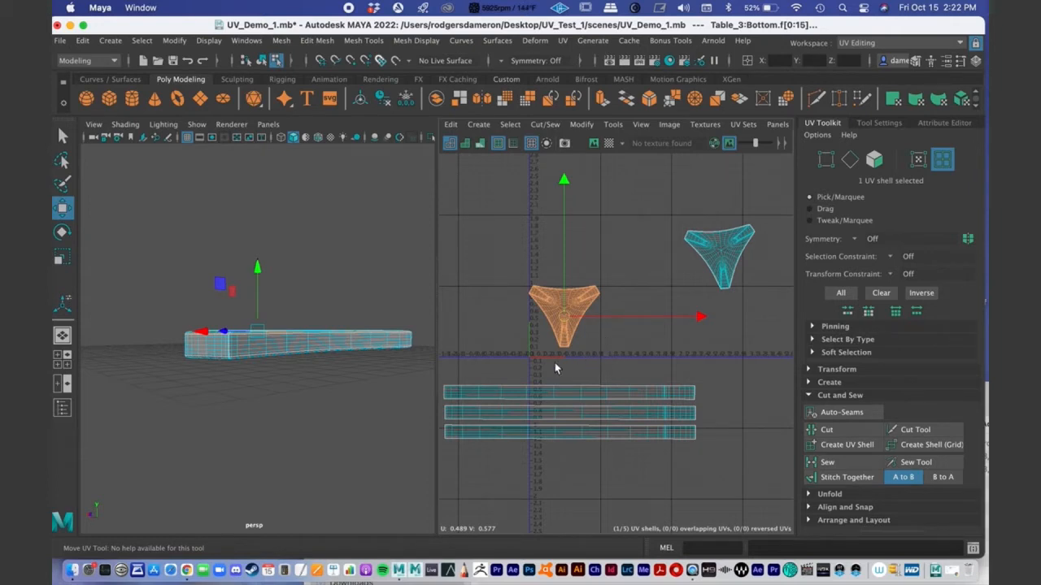
{"action": "middle_click_drag", "start_coordinate": [554, 369], "coordinate": [571, 345], "text": "alt"}
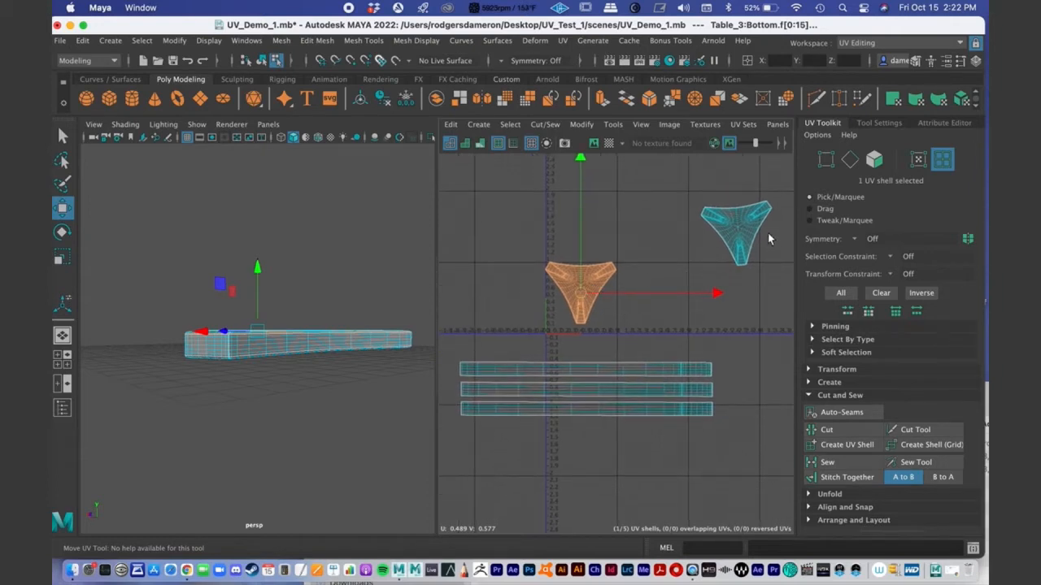
{"action": "right_click_drag", "start_coordinate": [599, 310], "coordinate": [616, 344], "text": "alt"}
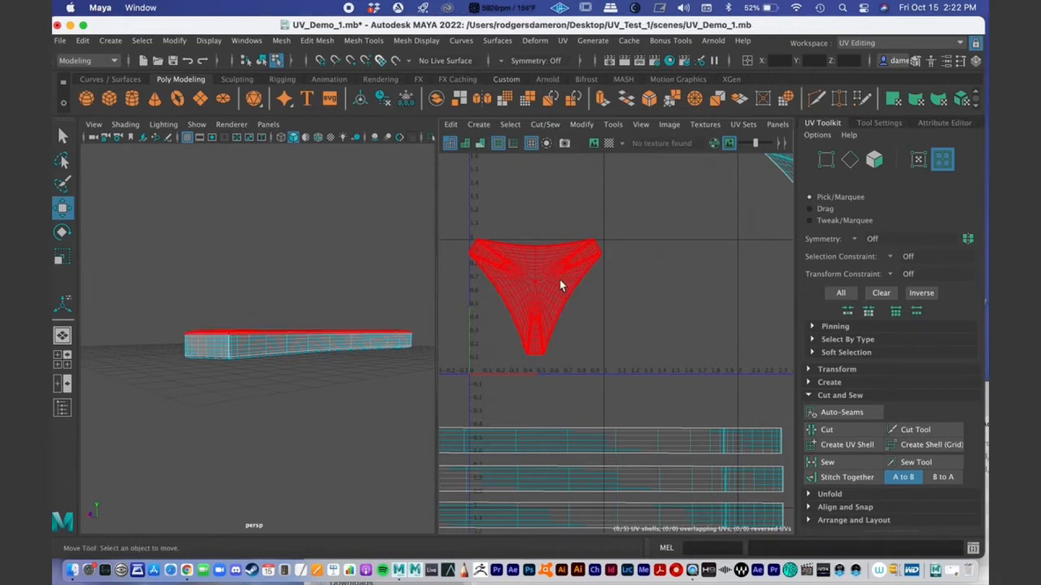
{"action": "key", "text": "e"}
{"action": "key", "text": "r"}
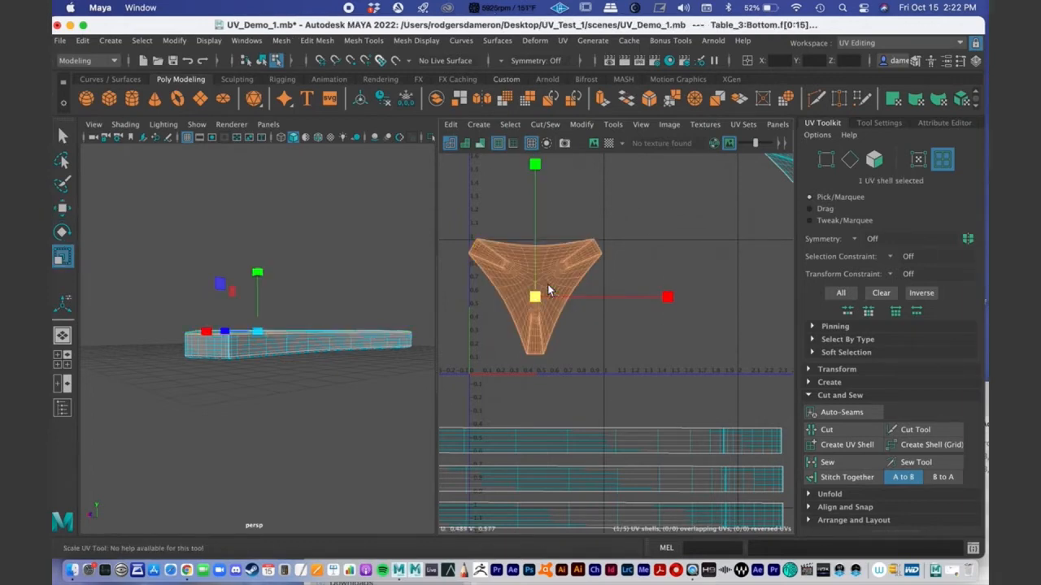
{"action": "middle_click_drag", "start_coordinate": [578, 307], "coordinate": [612, 311], "text": "alt"}
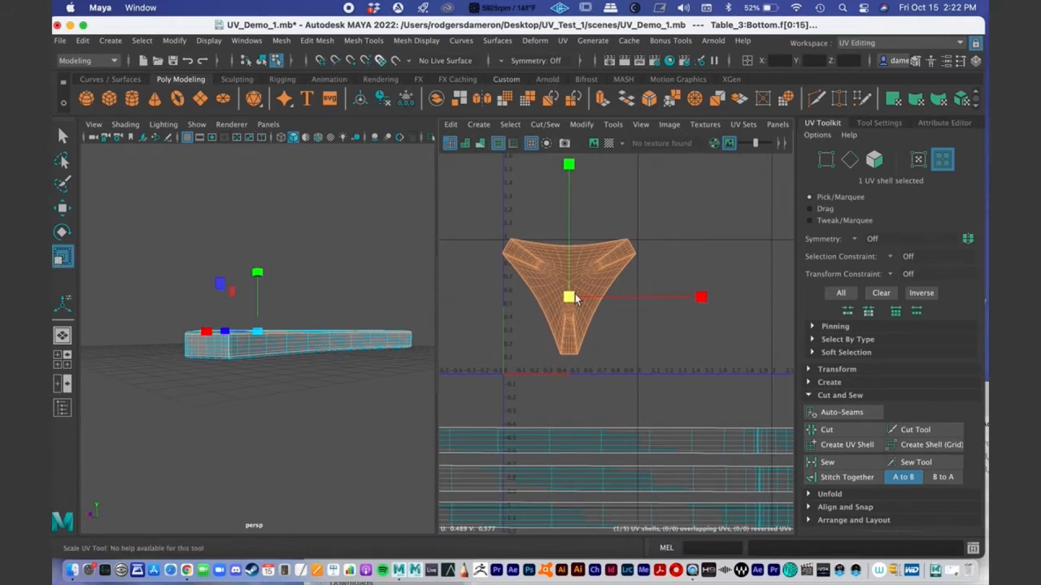
{"action": "left_click_drag", "start_coordinate": [569, 299], "coordinate": [520, 333]}
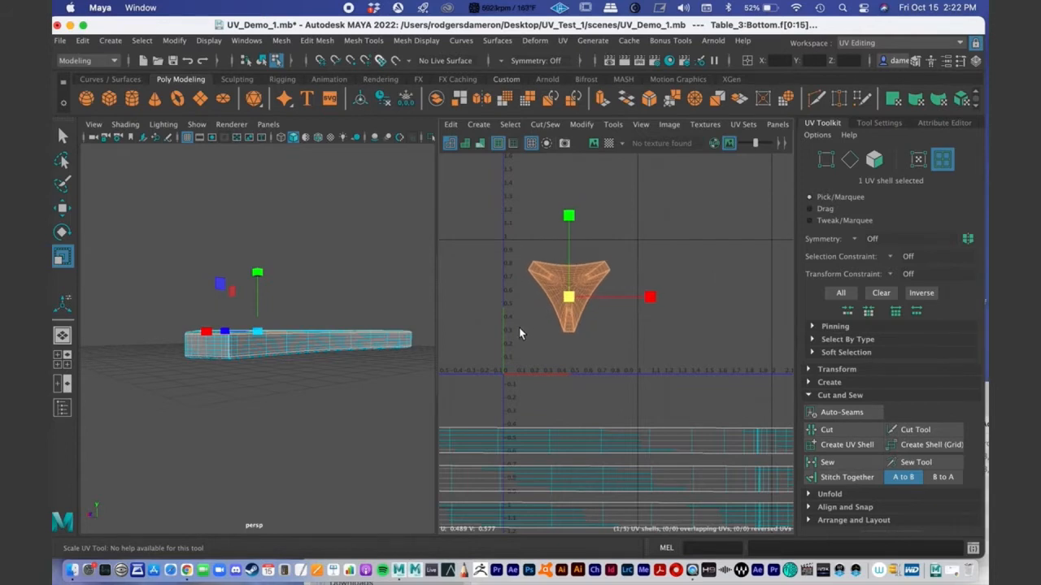
{"action": "key", "text": "w"}
{"action": "left_click_drag", "start_coordinate": [568, 298], "coordinate": [546, 278]}
{"action": "key", "text": "q"}
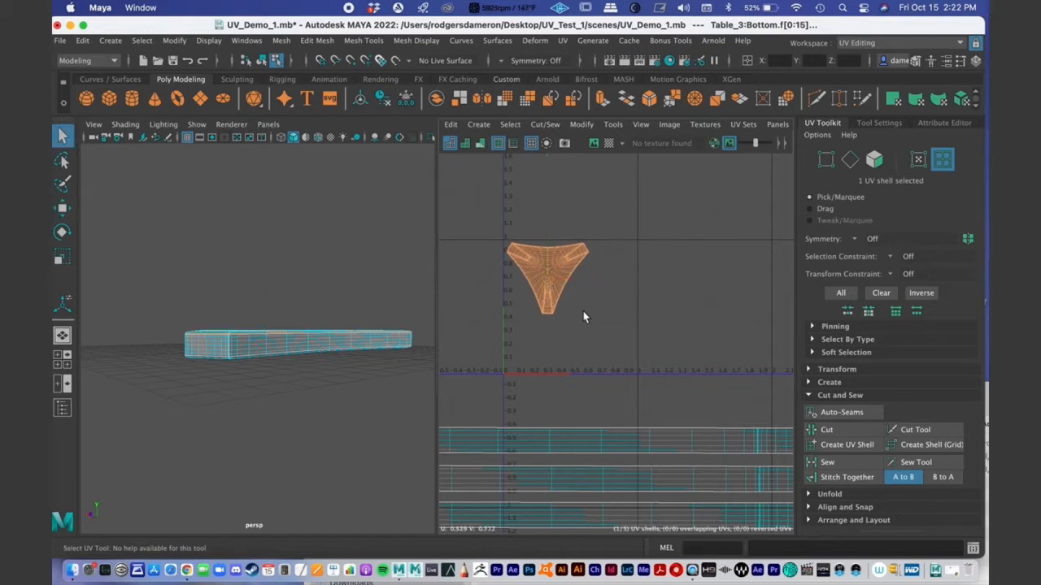
Step: Collapse the Cut and Sew settings and expand the Transform settings to reach the Texel Density options
{"action": "scroll", "coordinate": [591, 335], "scroll_direction": "down", "scroll_amount": 1}
{"action": "scroll", "coordinate": [771, 342], "scroll_direction": "down", "scroll_amount": 1}
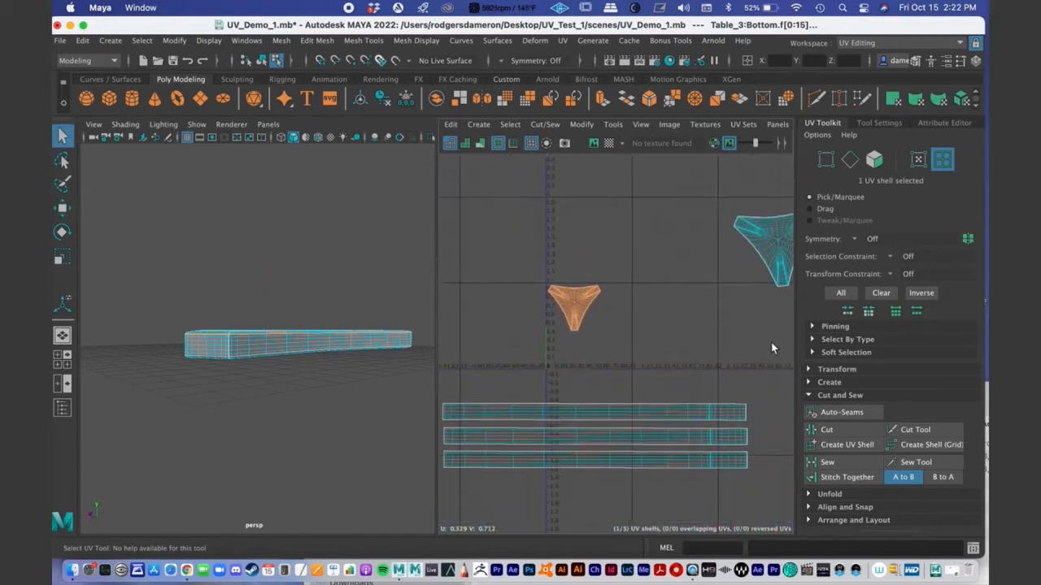
{"action": "left_click", "coordinate": [809, 395]}
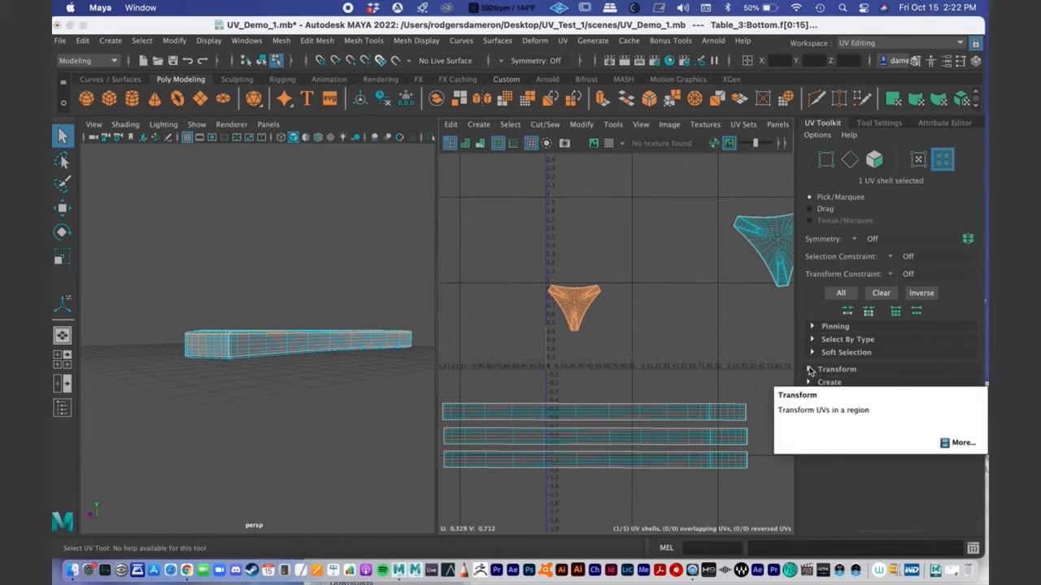
{"action": "left_click", "coordinate": [809, 370]}
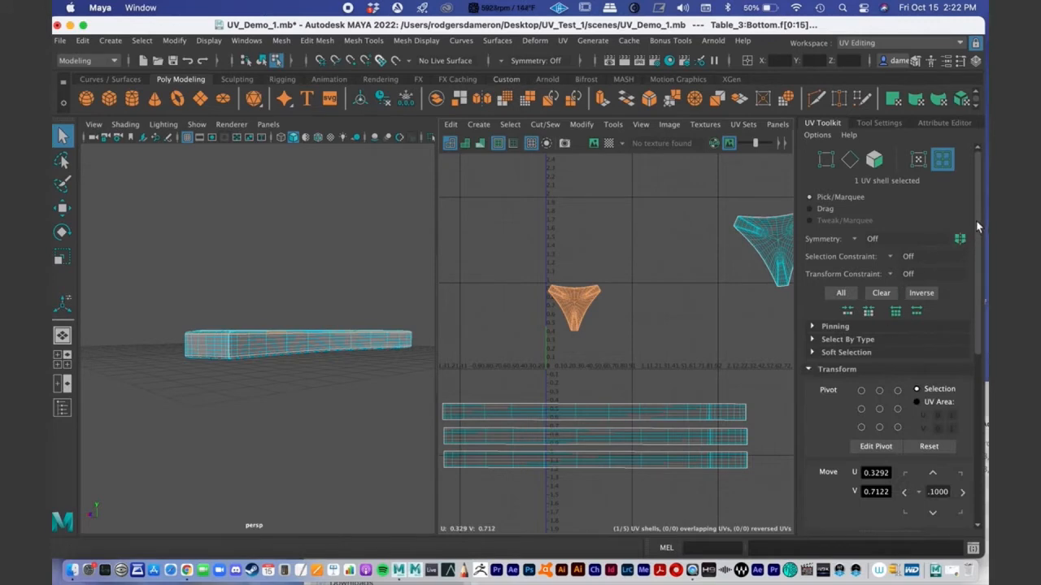
{"action": "scroll", "coordinate": [970, 247], "scroll_direction": "down", "scroll_amount": 6}
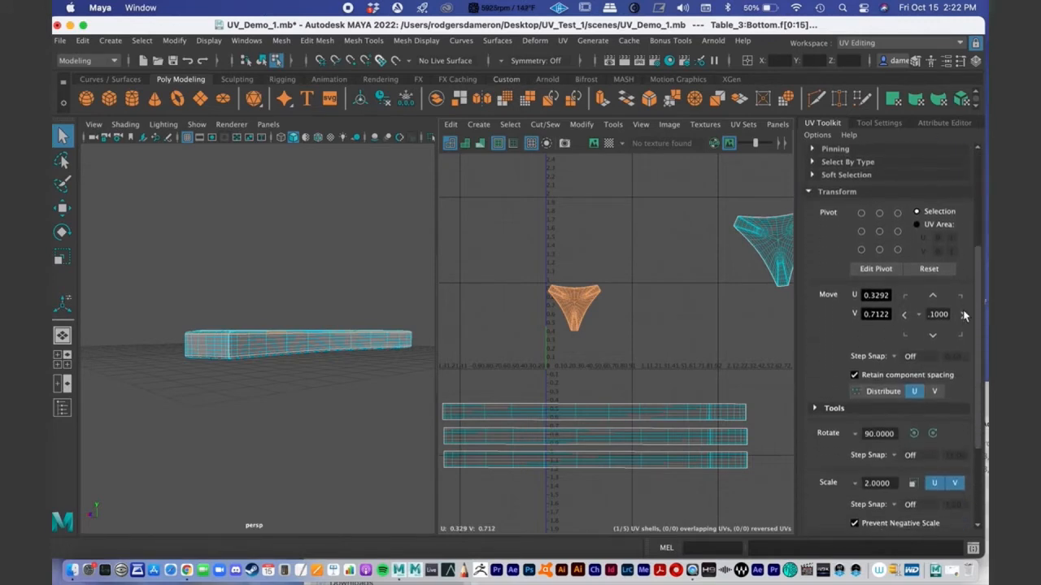
{"action": "scroll", "coordinate": [959, 382], "scroll_direction": "down", "scroll_amount": 2}
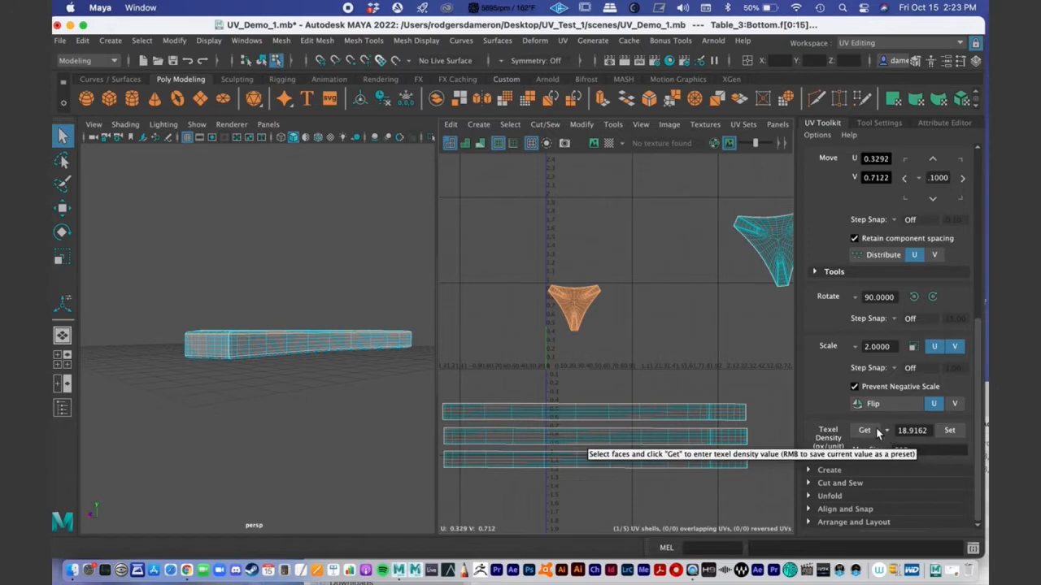
Step: Select the triangular shell inside the 0–1 UV tile and get its texel density at map size 512
{"action": "left_click", "coordinate": [603, 316]}
{"action": "left_click", "coordinate": [578, 311]}
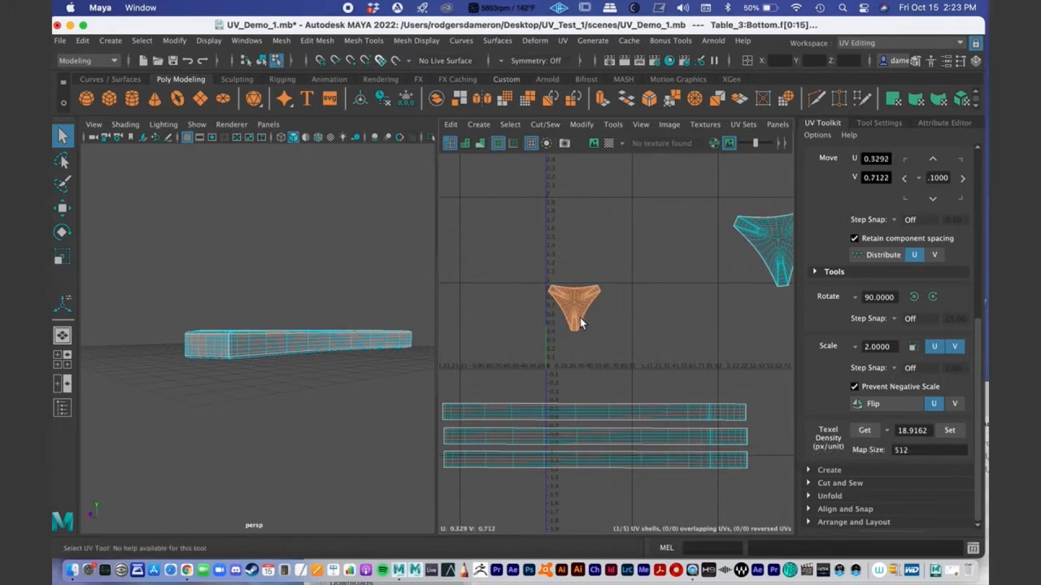
{"action": "middle_click_drag", "start_coordinate": [578, 309], "coordinate": [558, 305], "text": "alt"}
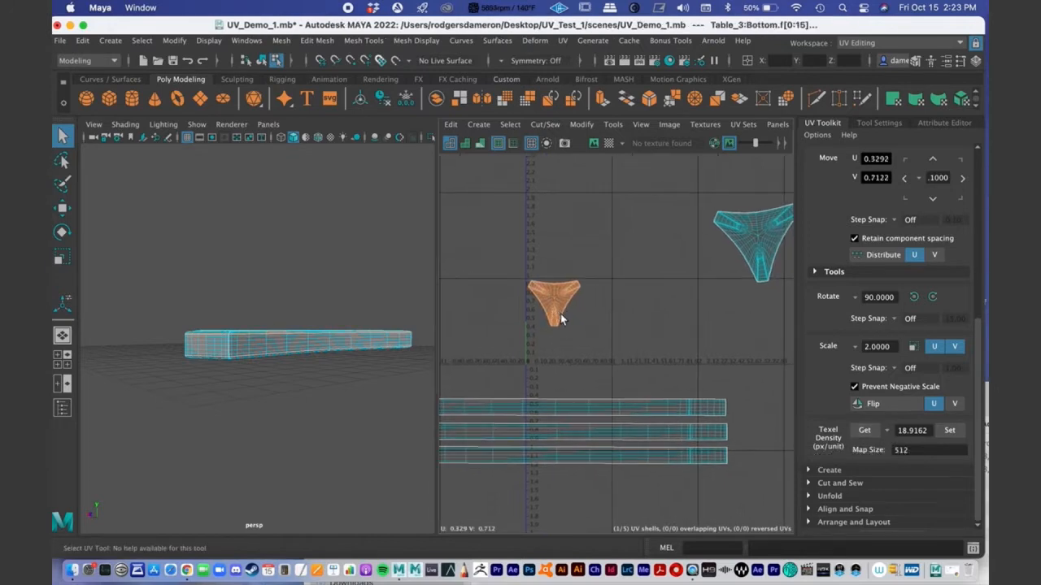
{"action": "left_click", "coordinate": [875, 431]}
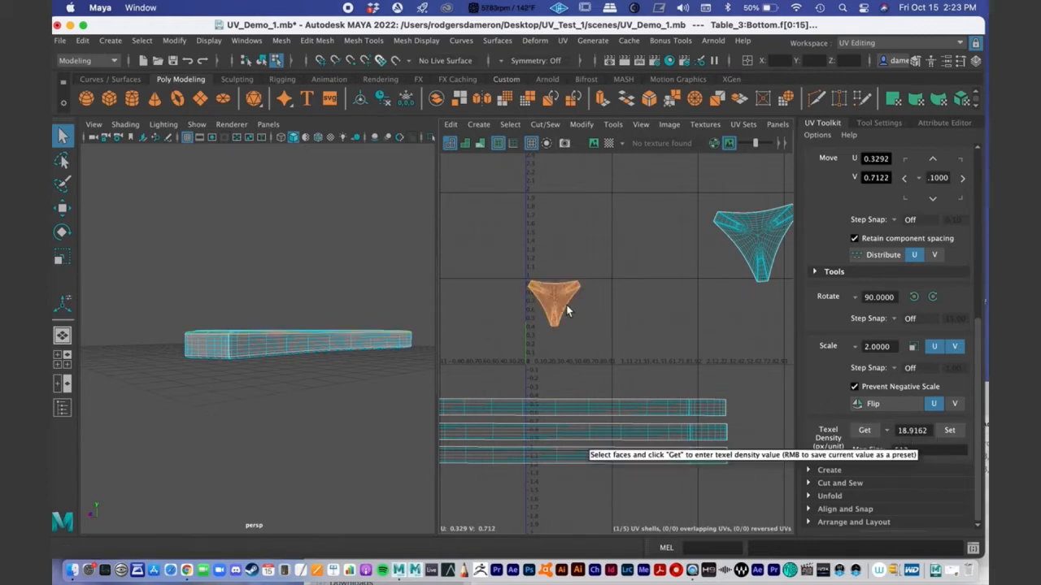
{"action": "left_click", "coordinate": [556, 304]}
{"action": "right_click_drag", "start_coordinate": [556, 304], "coordinate": [493, 279]}
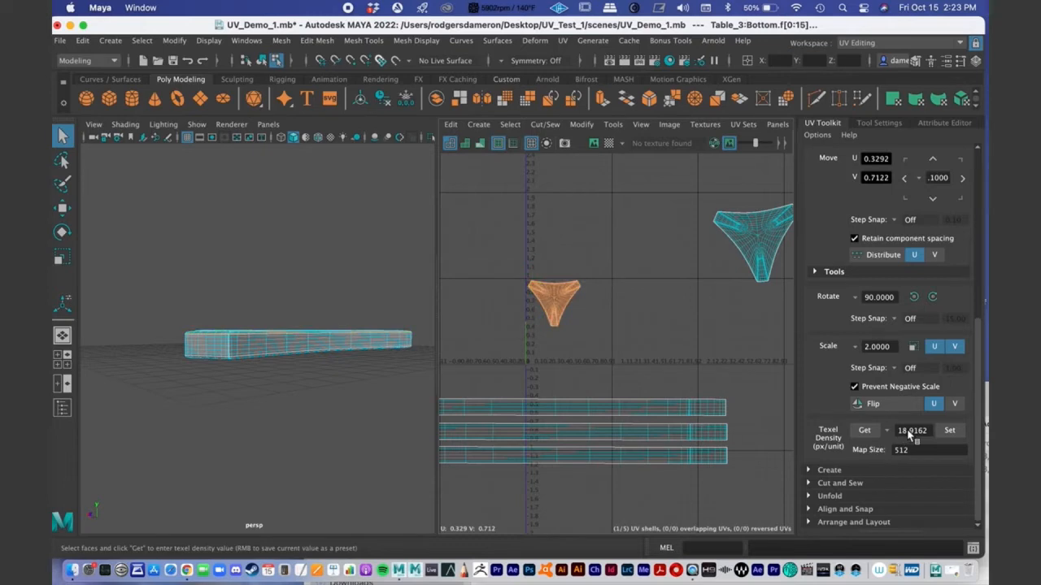
{"action": "left_click", "coordinate": [864, 431]}
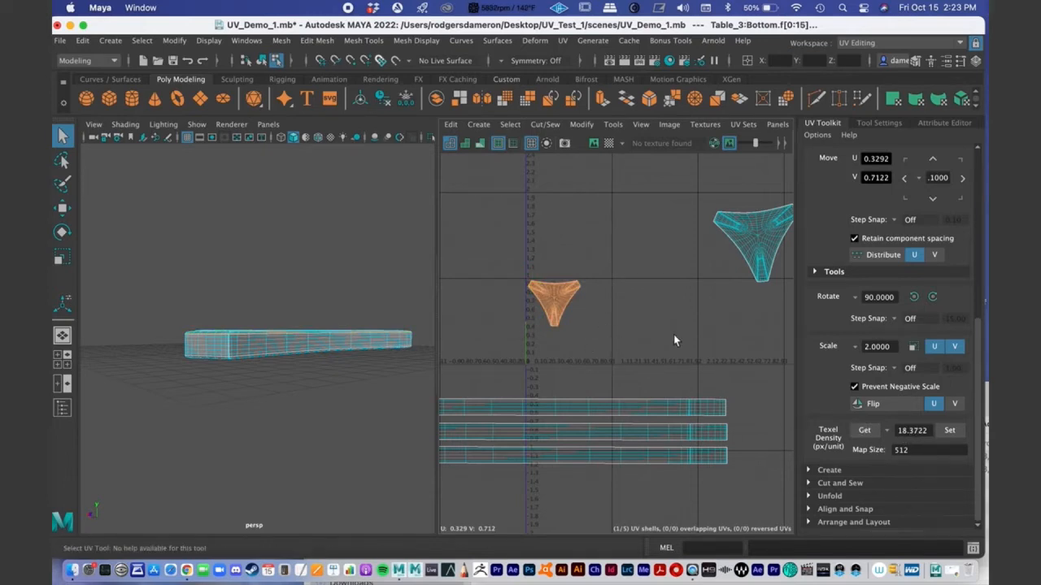
Step: Move the other triangular UV shell beside the three side wall strips, at about U 2.96, V -0.79
{"action": "middle_click_drag", "start_coordinate": [592, 284], "coordinate": [562, 241], "text": "alt"}
{"action": "right_click_drag", "start_coordinate": [563, 241], "coordinate": [419, 236], "text": "alt"}
{"action": "right_click_drag", "start_coordinate": [675, 213], "coordinate": [610, 188]}
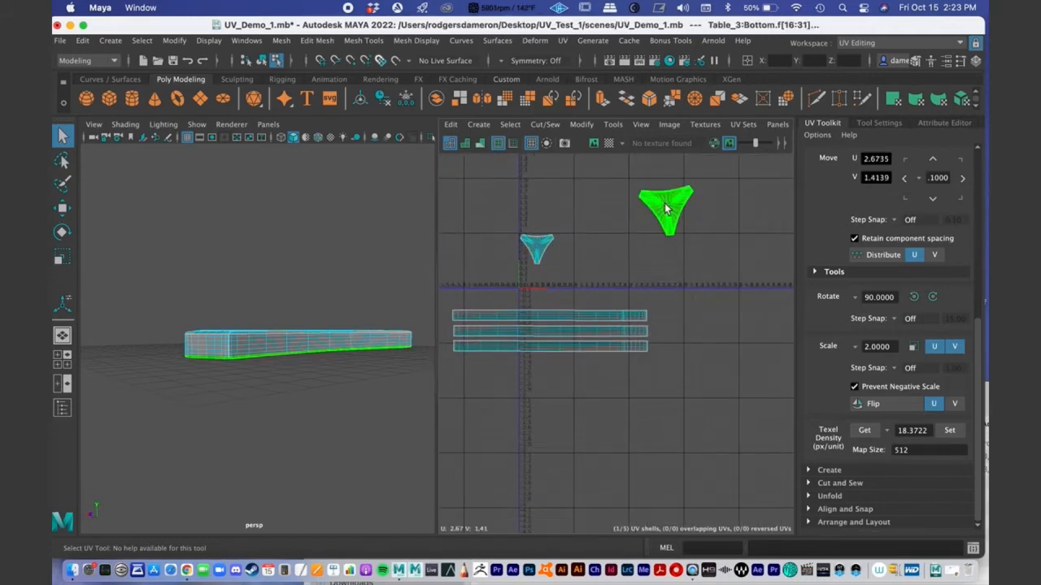
{"action": "key", "text": "w"}
{"action": "left_click_drag", "start_coordinate": [665, 210], "coordinate": [684, 326]}
{"action": "scroll", "coordinate": [536, 374], "scroll_direction": "down", "scroll_amount": 2}
{"action": "key", "text": "q"}
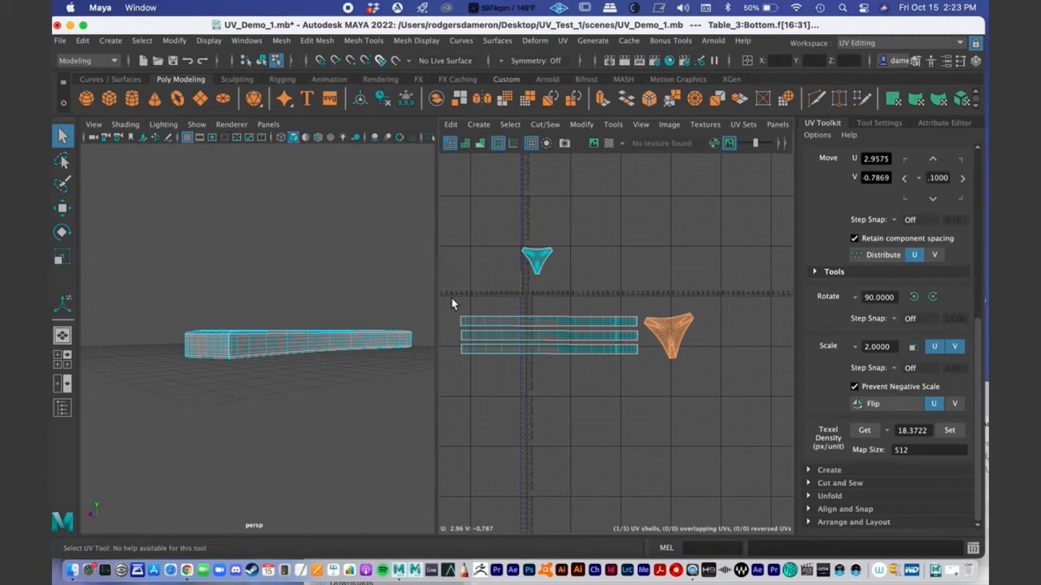
Step: Select the three side wall strips and the triangular shell beside them as UV shells and set their texel density to 18.3722
{"action": "right_click", "coordinate": [501, 325]}
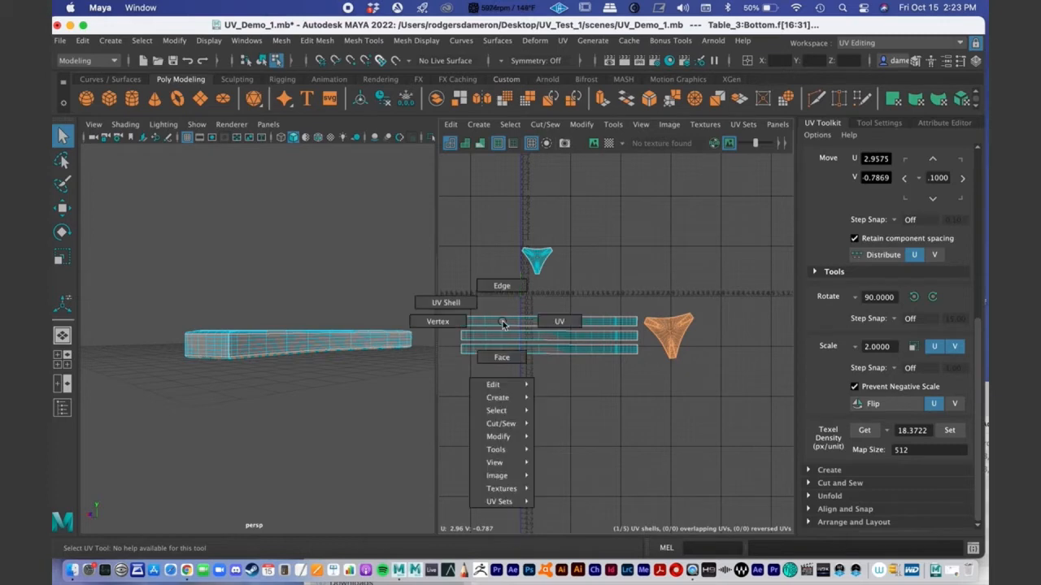
{"action": "left_click", "coordinate": [453, 302]}
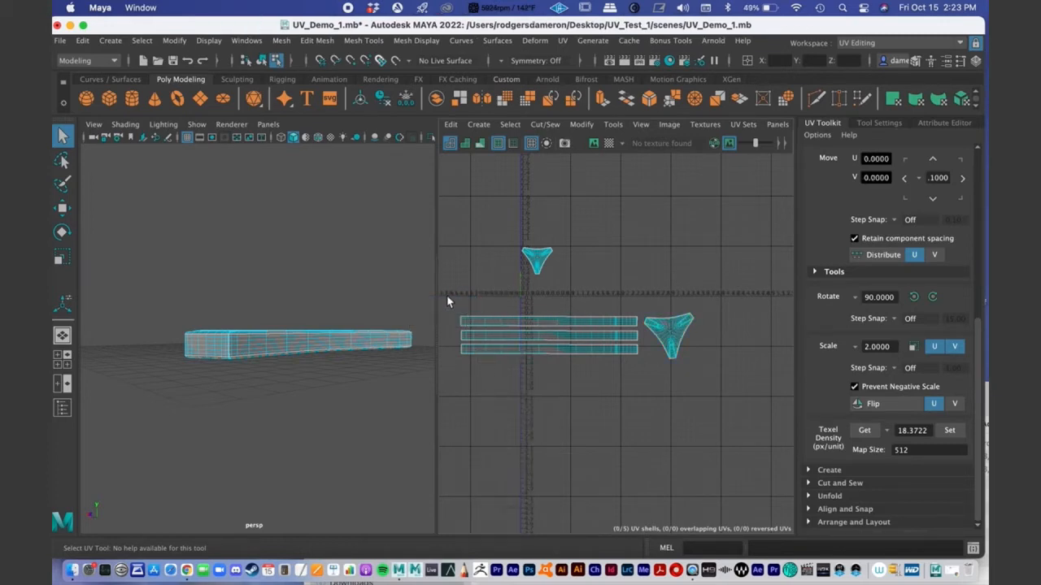
{"action": "left_click_drag", "start_coordinate": [751, 387], "coordinate": [715, 378]}
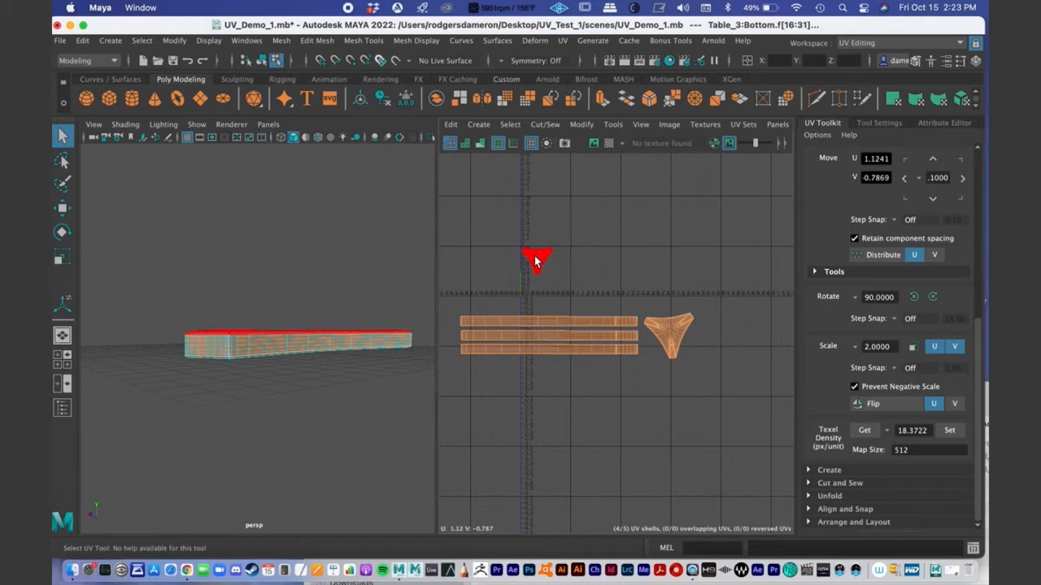
{"action": "left_click", "coordinate": [948, 432]}
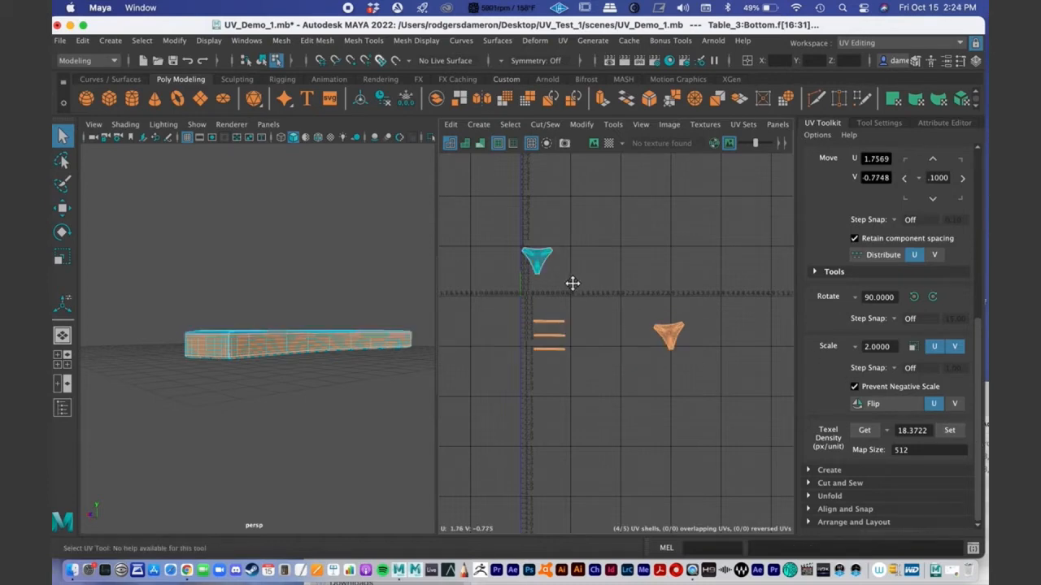
Step: Move the rescaled triangular shell next to the one in the 0–1 tile, at about U 1.02, V 0.57
{"action": "scroll", "coordinate": [541, 230], "scroll_direction": "up", "scroll_amount": 5}
{"action": "key", "text": "w"}
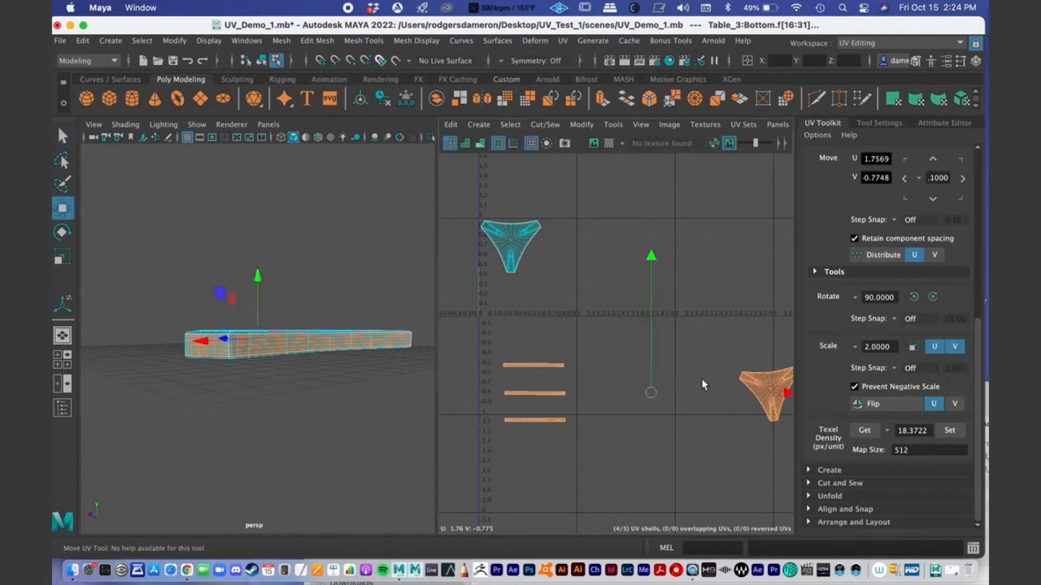
{"action": "left_click", "coordinate": [703, 374]}
{"action": "middle_click_drag", "start_coordinate": [721, 364], "coordinate": [665, 352], "text": "alt"}
{"action": "left_click", "coordinate": [732, 367]}
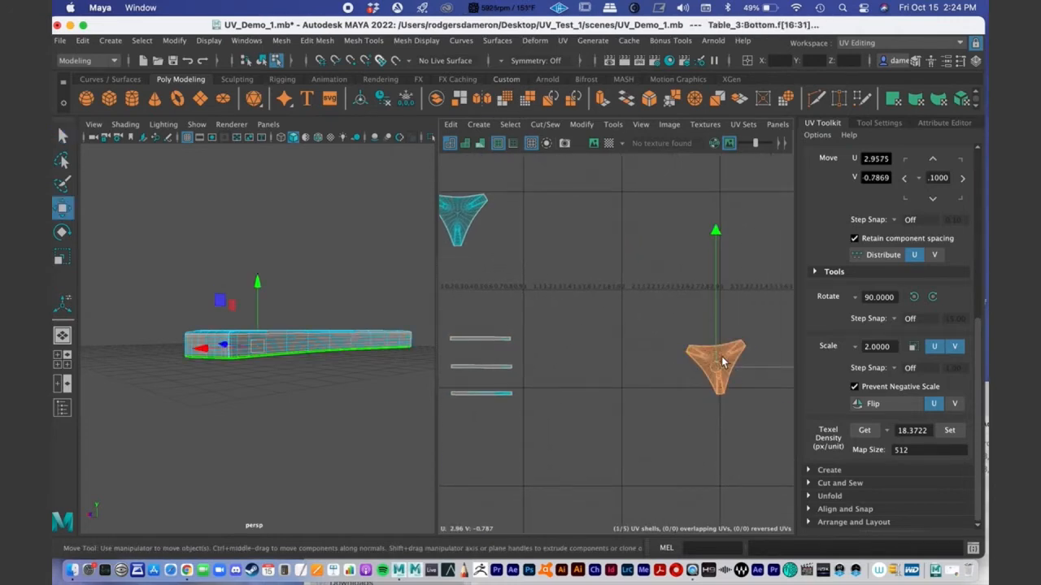
{"action": "middle_click_drag", "start_coordinate": [732, 367], "coordinate": [731, 378], "text": "alt"}
{"action": "left_click_drag", "start_coordinate": [717, 380], "coordinate": [526, 248]}
{"action": "middle_click_drag", "start_coordinate": [526, 248], "coordinate": [638, 272], "text": "alt"}
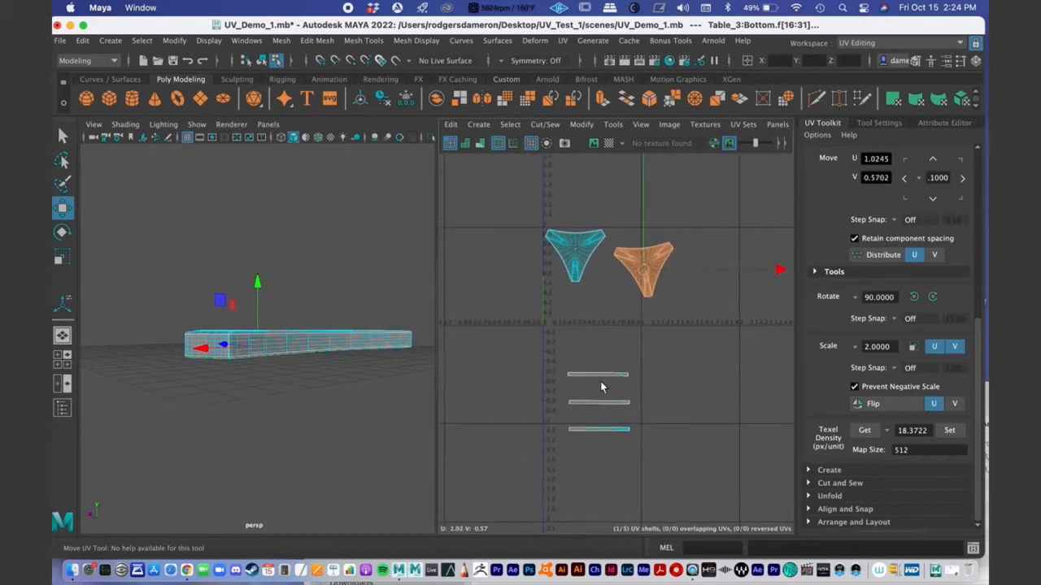
Step: Move the three side wall strips one by one into the 0–1 tile, stacked below the first triangular shell with the lowest at about V 0.18
{"action": "left_click", "coordinate": [602, 375]}
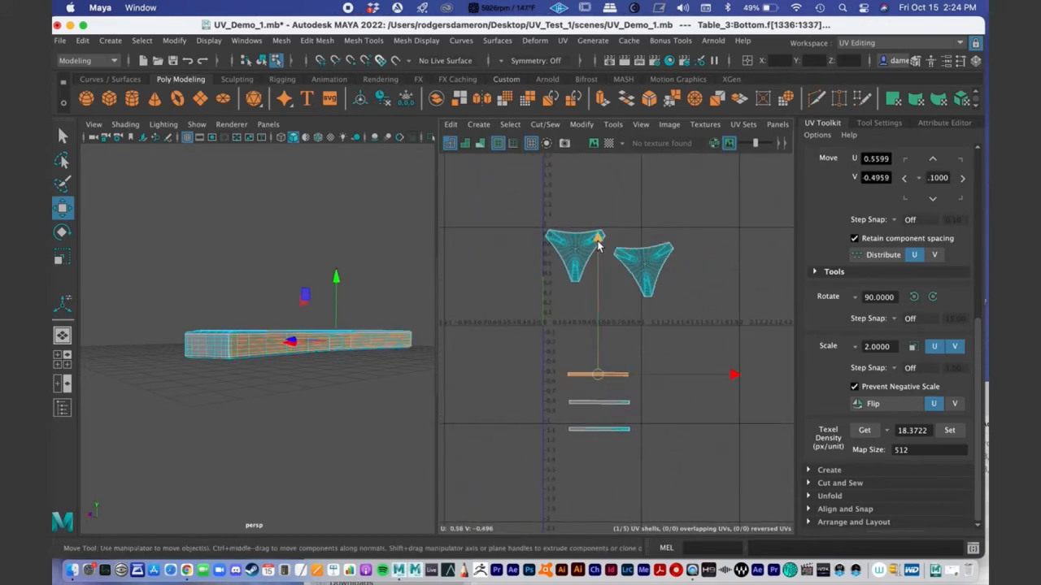
{"action": "left_click_drag", "start_coordinate": [597, 244], "coordinate": [602, 158]}
{"action": "left_click", "coordinate": [598, 403]}
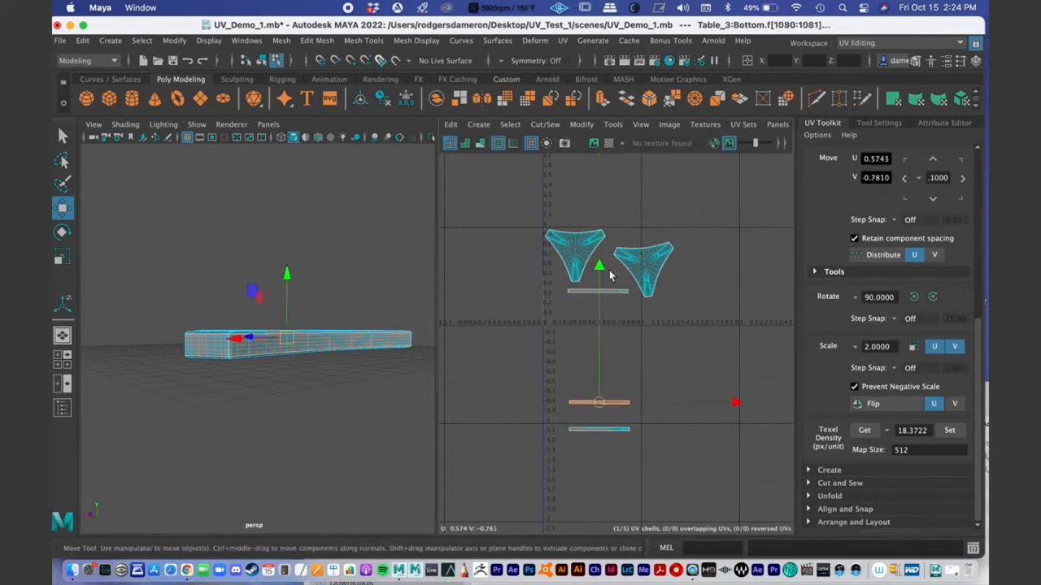
{"action": "mouse_move", "coordinate": [599, 273]}
{"action": "left_mouse_down"}
{"action": "mouse_move", "coordinate": [600, 248]}
{"action": "mouse_move", "coordinate": [602, 260]}
{"action": "left_mouse_up"}
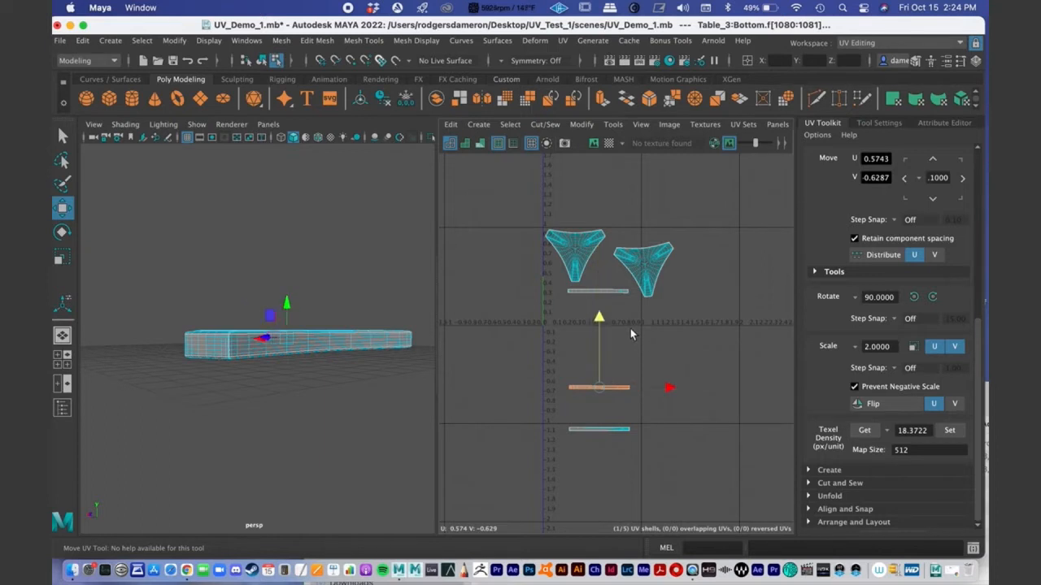
{"action": "key", "text": "minus"}
{"action": "left_click_drag", "start_coordinate": [598, 317], "coordinate": [599, 231]}
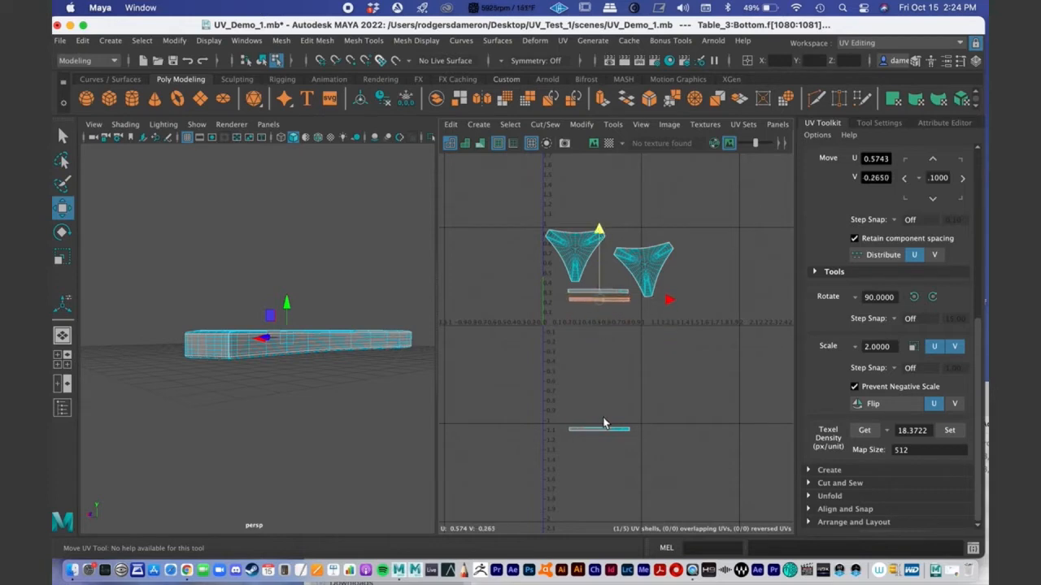
{"action": "left_click", "coordinate": [604, 429]}
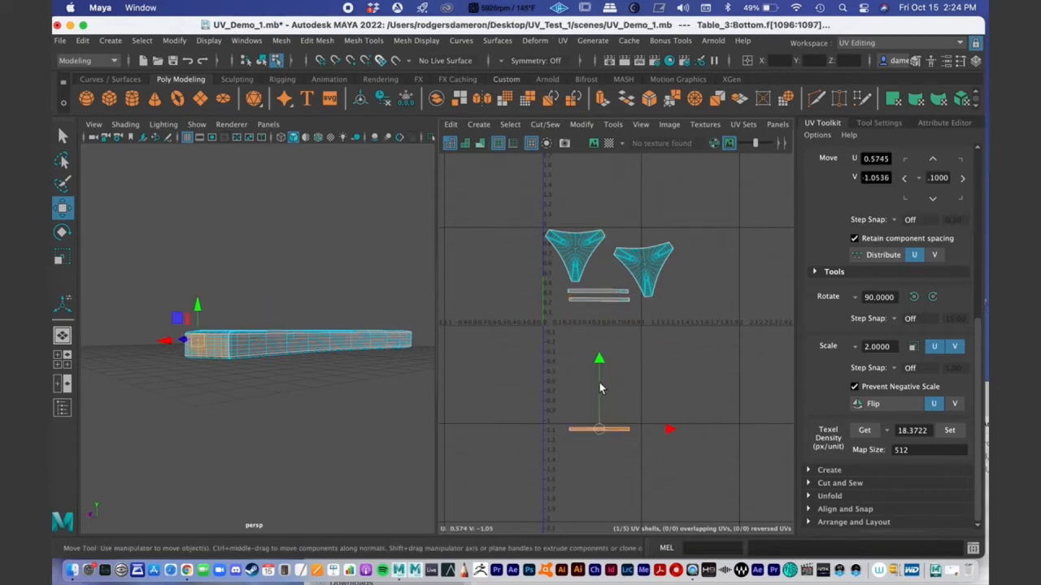
{"action": "left_click_drag", "start_coordinate": [598, 367], "coordinate": [599, 247]}
{"action": "middle_click_drag", "start_coordinate": [582, 275], "coordinate": [574, 303], "text": "alt"}
{"action": "right_click_drag", "start_coordinate": [574, 302], "coordinate": [782, 349], "text": "alt"}
{"action": "key", "text": "q"}
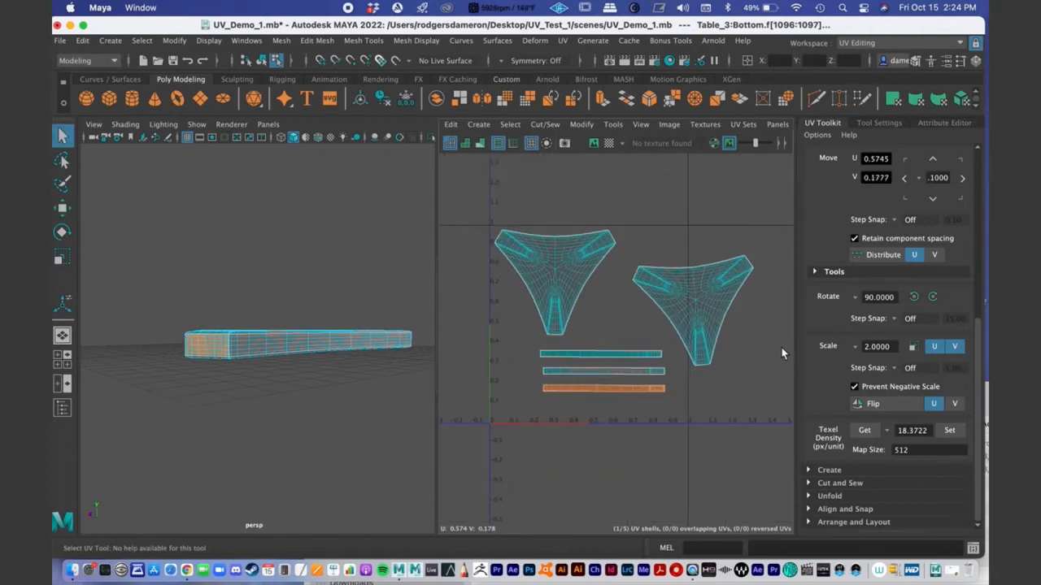
Step: Display the checker map temporarily and orbit around the Bottom part to compare the pattern size on its top and side walls
{"action": "left_click", "coordinate": [609, 144]}
{"action": "left_click_drag", "start_coordinate": [414, 295], "coordinate": [350, 369], "text": "alt"}
{"action": "left_click", "coordinate": [531, 144]}
{"action": "left_click", "coordinate": [531, 143]}
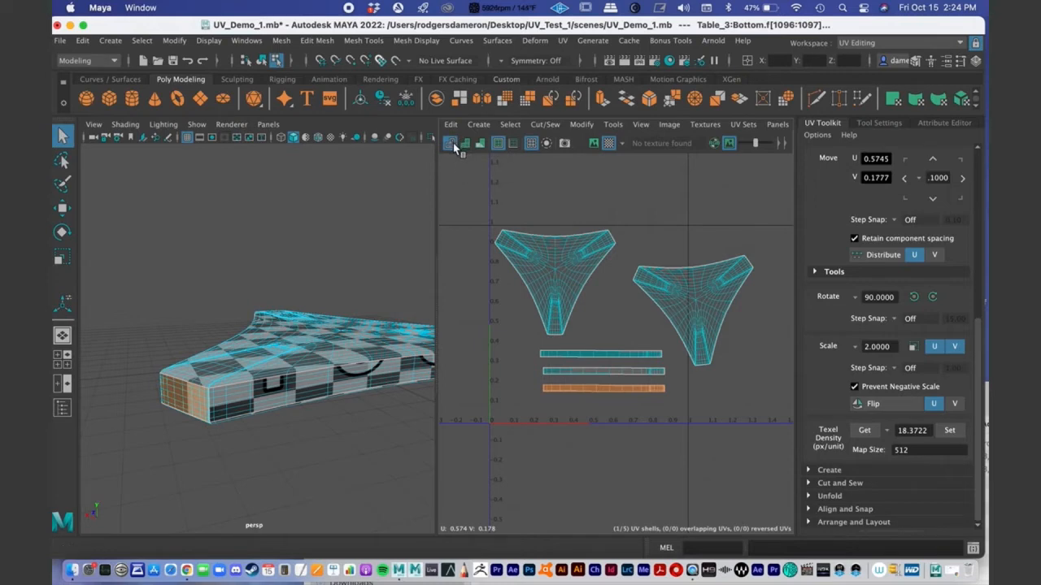
{"action": "left_click_drag", "start_coordinate": [337, 309], "coordinate": [342, 361], "text": "alt"}
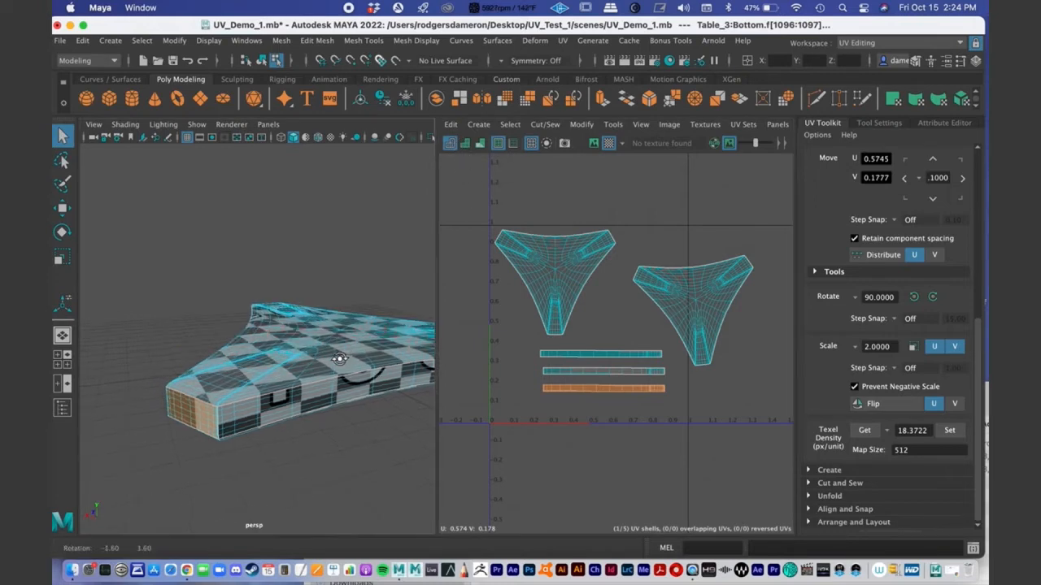
{"action": "left_click", "coordinate": [609, 146]}
{"action": "left_click_drag", "start_coordinate": [411, 305], "coordinate": [349, 333], "text": "alt"}
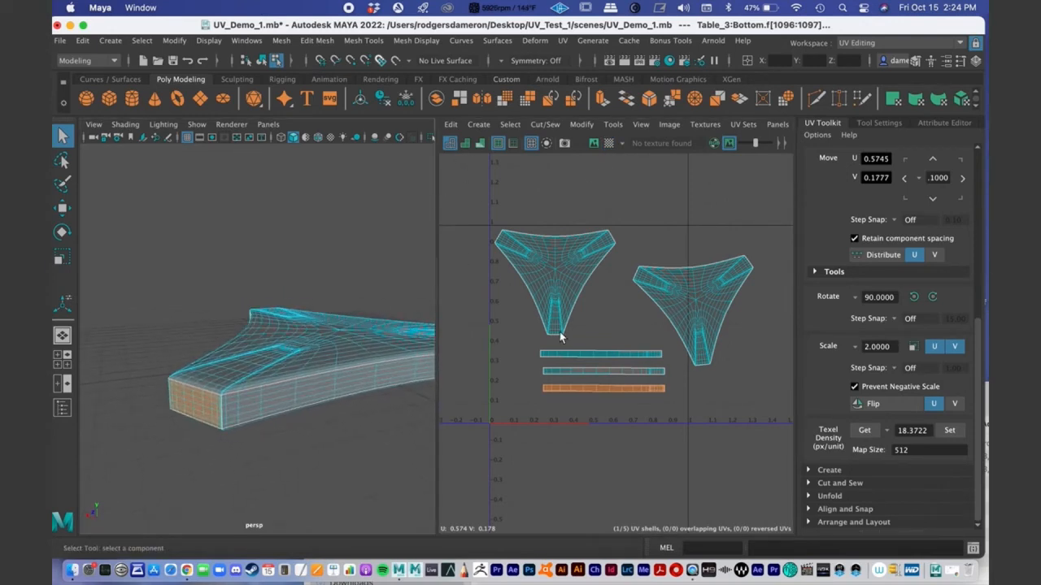
Step: Turn on shaded display of the UV shells and clear the shell selection to check their orientation
{"action": "left_click", "coordinate": [465, 144]}
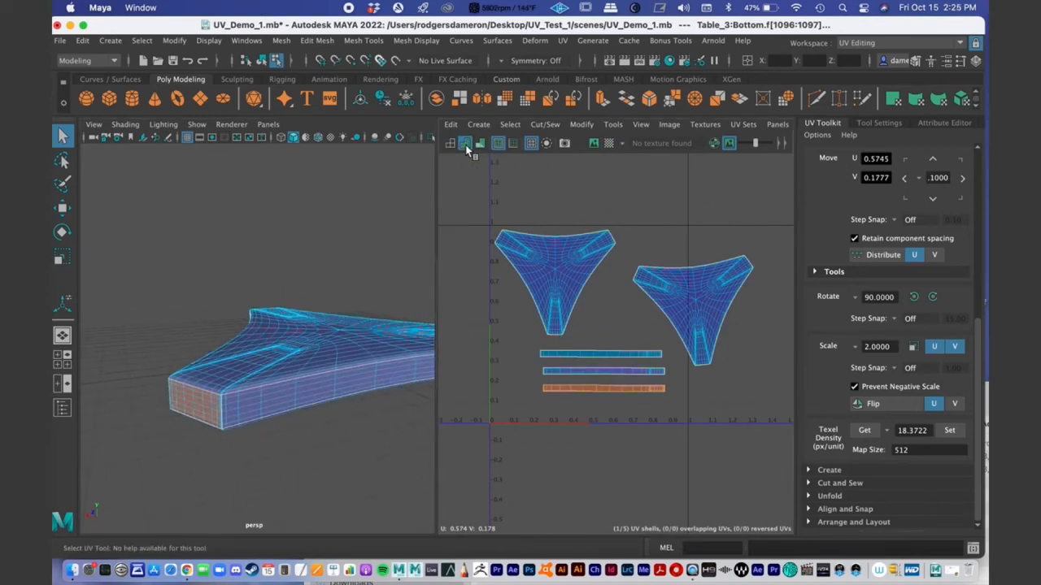
{"action": "left_click", "coordinate": [637, 431]}
{"action": "middle_click_drag", "start_coordinate": [637, 316], "coordinate": [636, 278], "text": "alt"}
{"action": "right_click_drag", "start_coordinate": [641, 305], "coordinate": [588, 300], "text": "alt"}
{"action": "middle_click_drag", "start_coordinate": [607, 302], "coordinate": [601, 314], "text": "alt"}
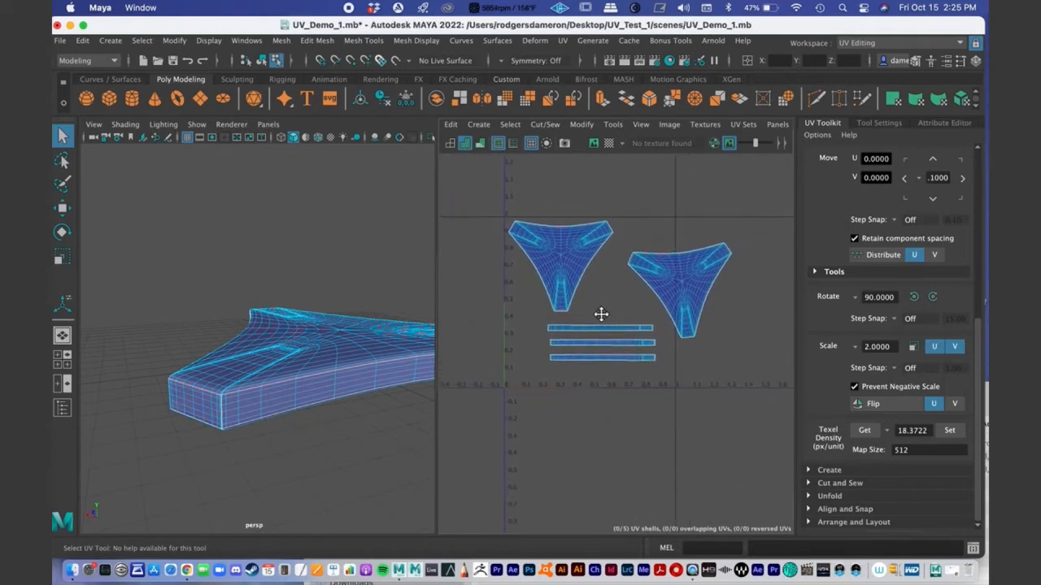
{"action": "right_click_drag", "start_coordinate": [601, 314], "coordinate": [652, 297], "text": "alt"}
{"action": "middle_click_drag", "start_coordinate": [651, 298], "coordinate": [645, 269], "text": "alt"}
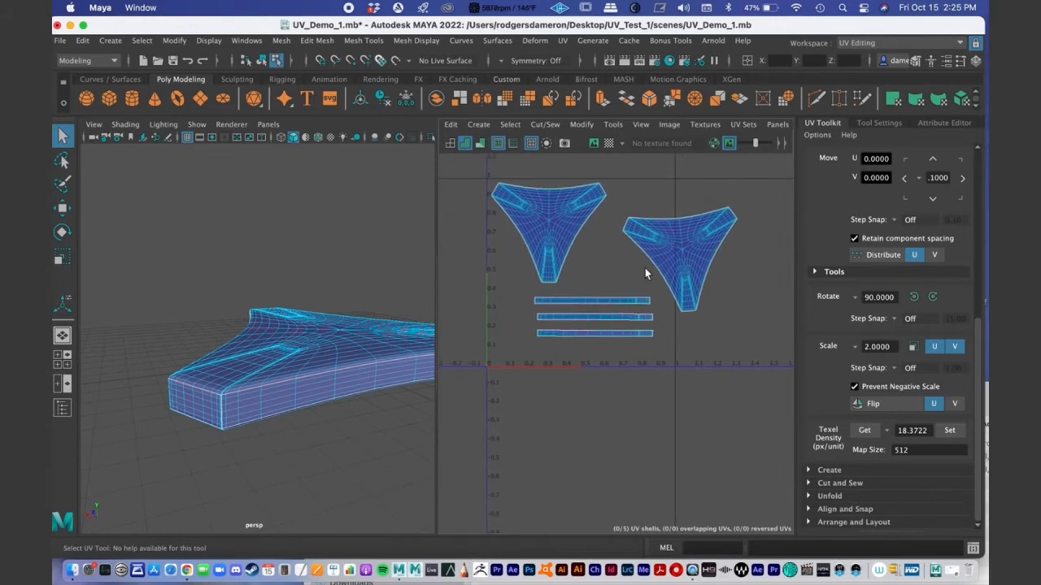
Step: Flip the second triangular shell, straddling the 0–1 tile's U 1 edge, in the U direction and deselect it
{"action": "left_click", "coordinate": [679, 250]}
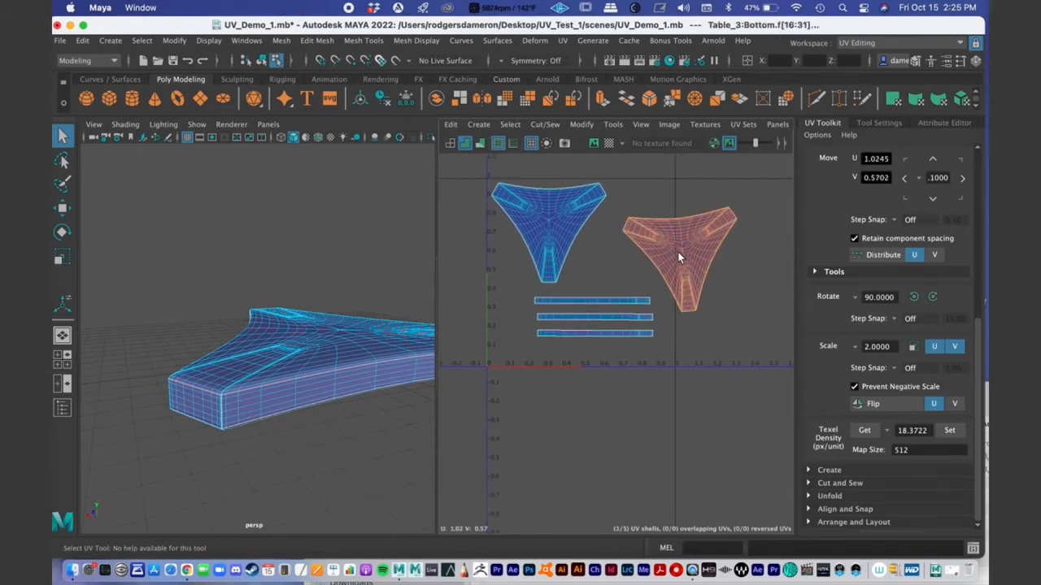
{"action": "left_click", "coordinate": [870, 403]}
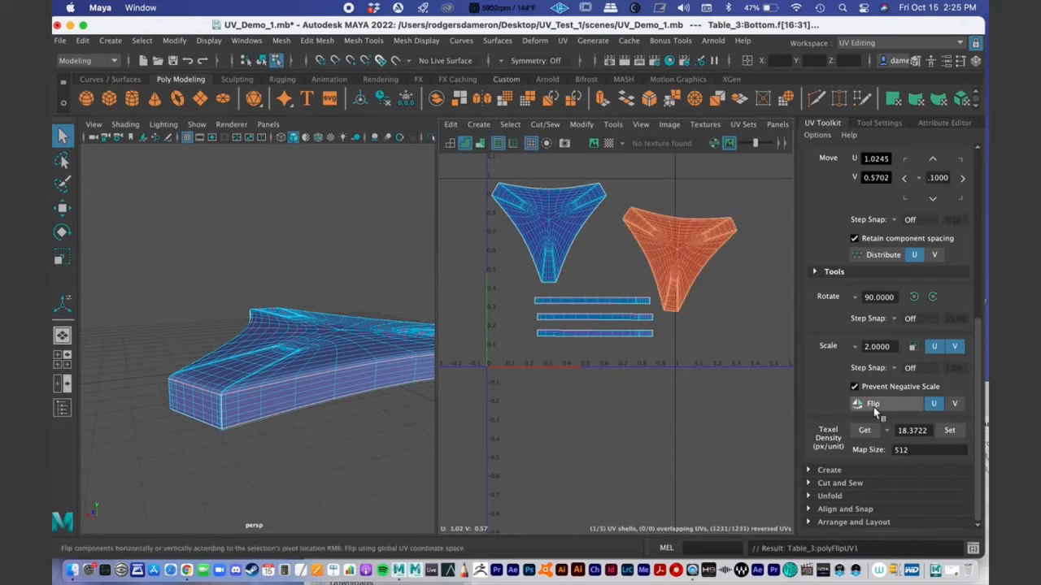
{"action": "left_click", "coordinate": [657, 366]}
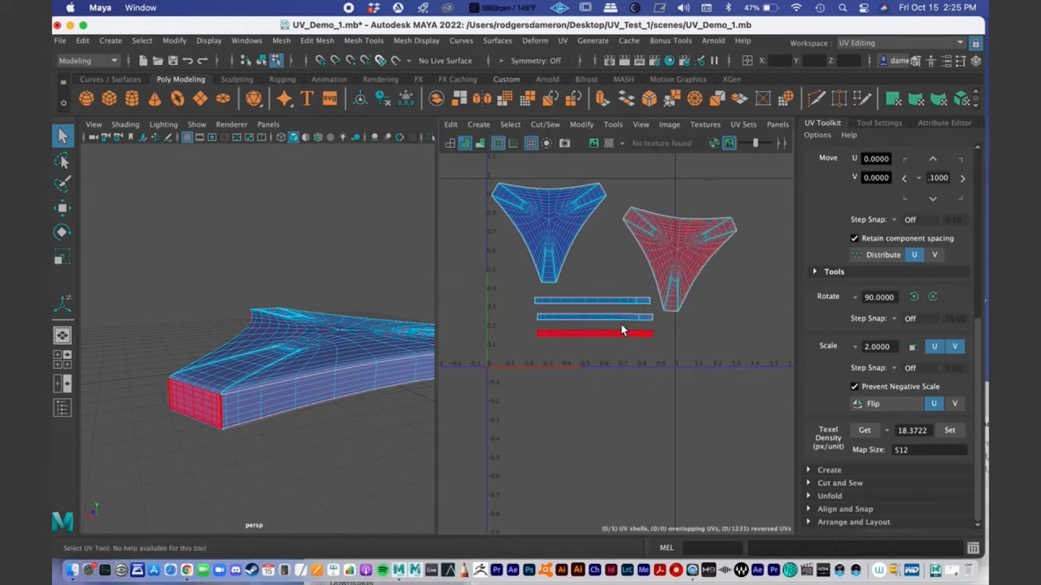
Step: Flip the middle side wall strip in the U direction, deselect it and orbit to check the Bottom part's side wall
{"action": "left_click", "coordinate": [601, 319]}
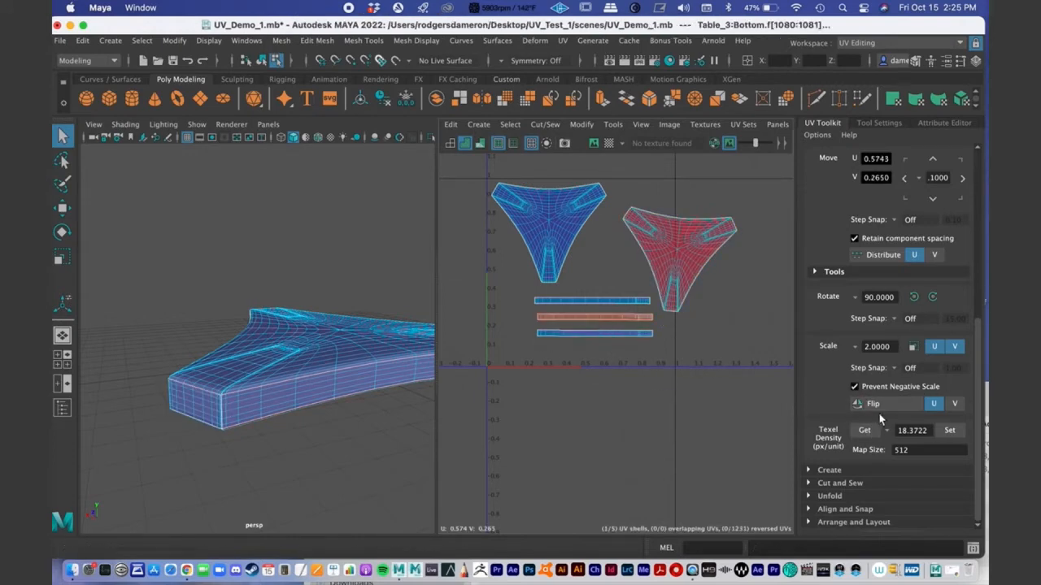
{"action": "left_click", "coordinate": [870, 403]}
{"action": "left_click", "coordinate": [625, 387]}
{"action": "middle_click_drag", "start_coordinate": [683, 356], "coordinate": [651, 370], "text": "alt"}
{"action": "right_click_drag", "start_coordinate": [596, 346], "coordinate": [634, 338], "text": "alt"}
{"action": "middle_click_drag", "start_coordinate": [634, 336], "coordinate": [668, 358], "text": "alt"}
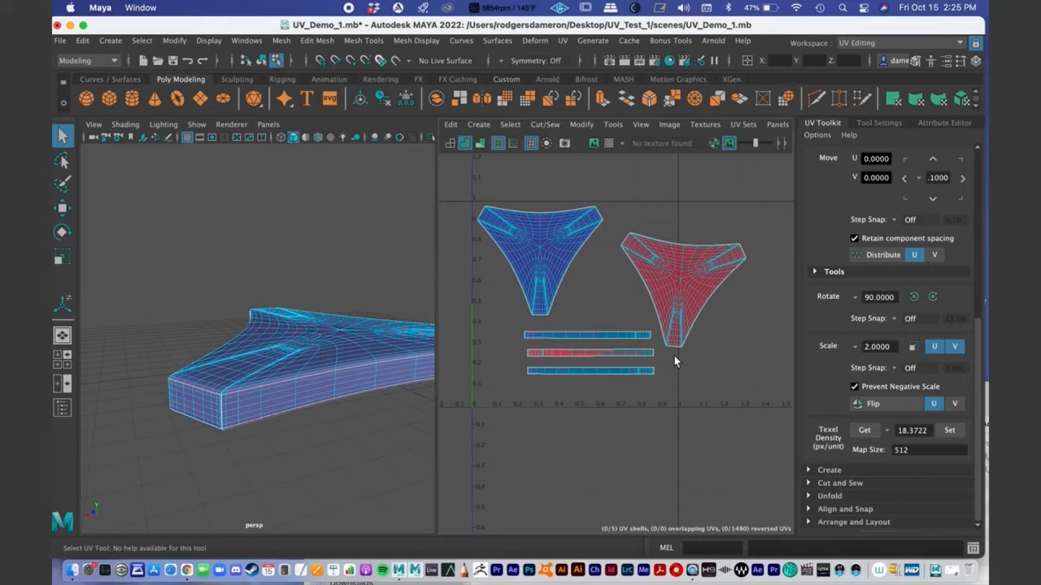
{"action": "left_click_drag", "start_coordinate": [353, 335], "coordinate": [200, 332], "text": "alt"}
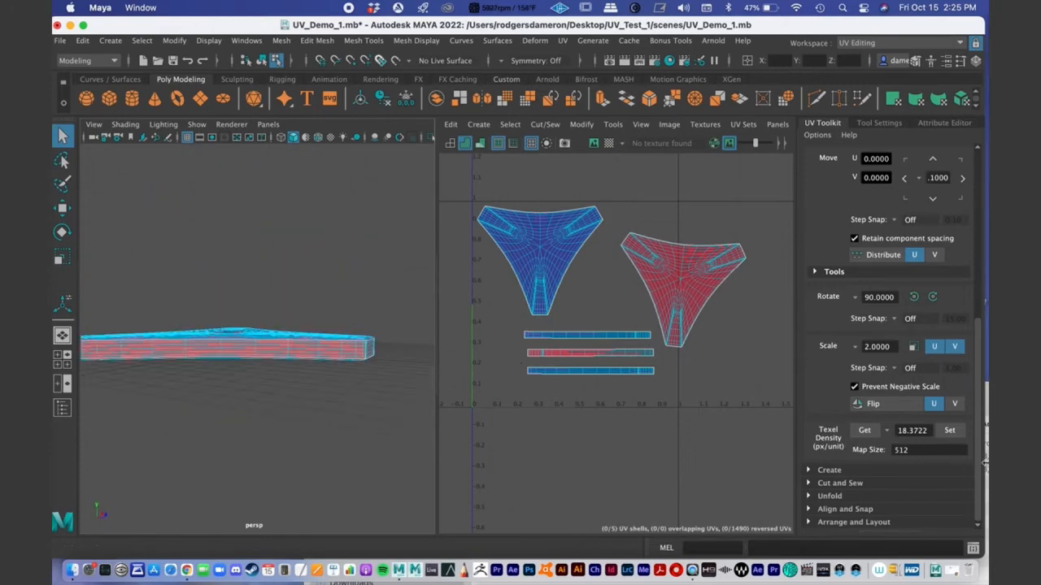
Step: Flip the second triangular shell and the middle side wall strip in the U direction, then clear the selection
{"action": "scroll", "coordinate": [981, 465], "scroll_direction": "up", "scroll_amount": 5}
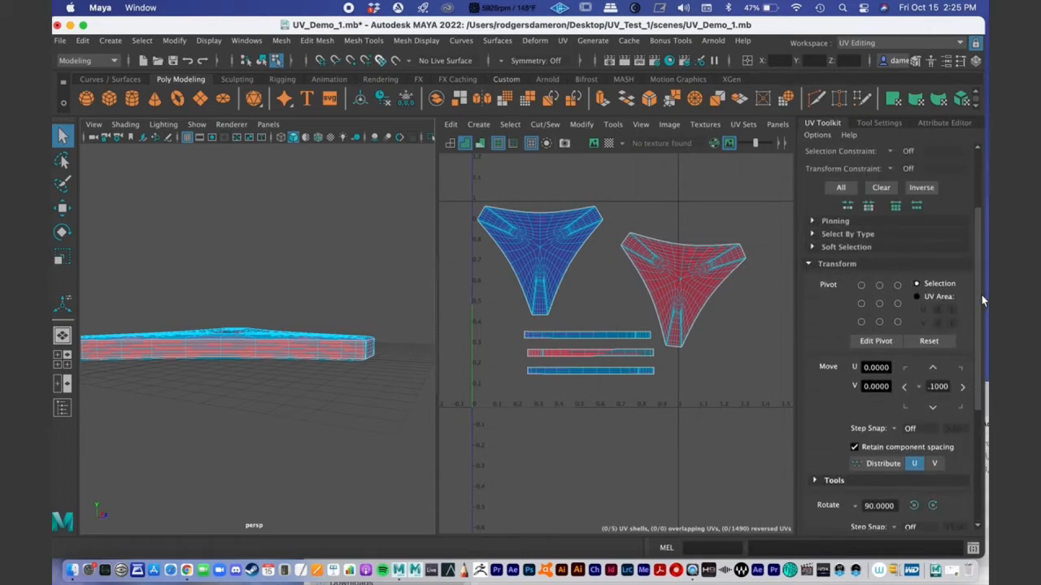
{"action": "left_click_drag", "start_coordinate": [978, 295], "coordinate": [960, 436]}
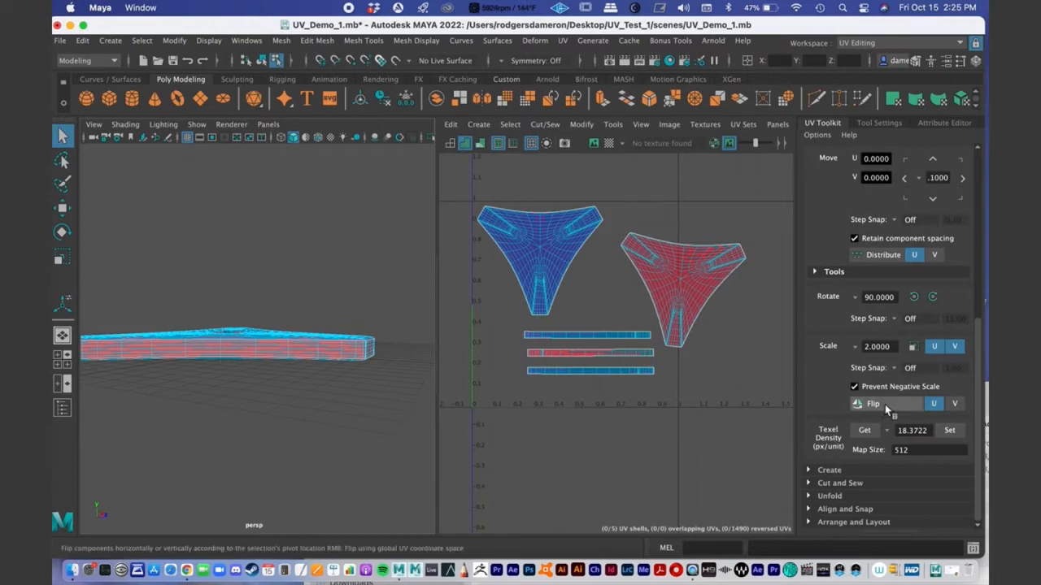
{"action": "right_click_drag", "start_coordinate": [685, 280], "coordinate": [642, 265]}
{"action": "left_click", "coordinate": [675, 273]}
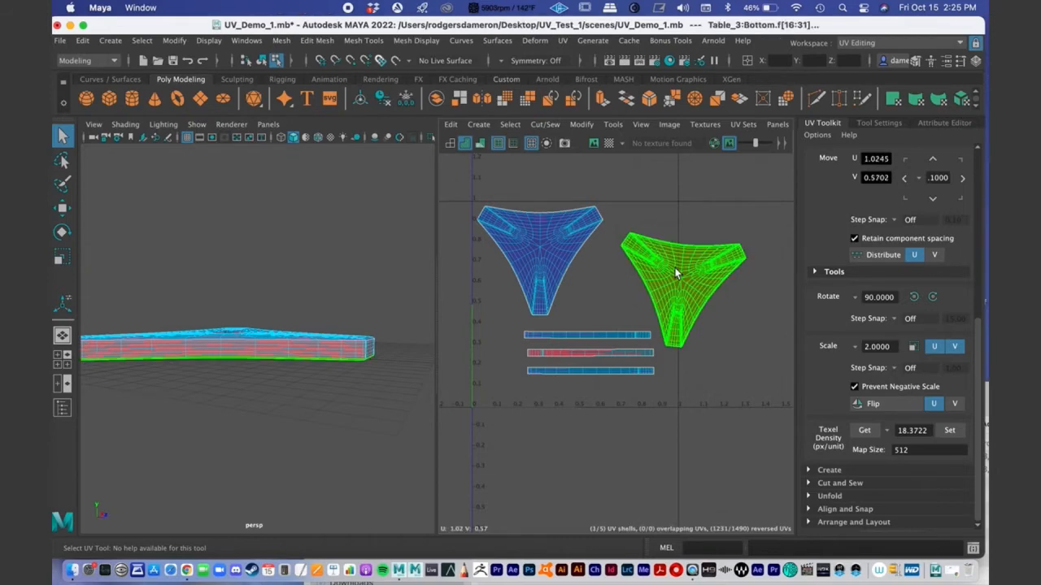
{"action": "left_click", "coordinate": [883, 403]}
{"action": "left_click", "coordinate": [612, 358]}
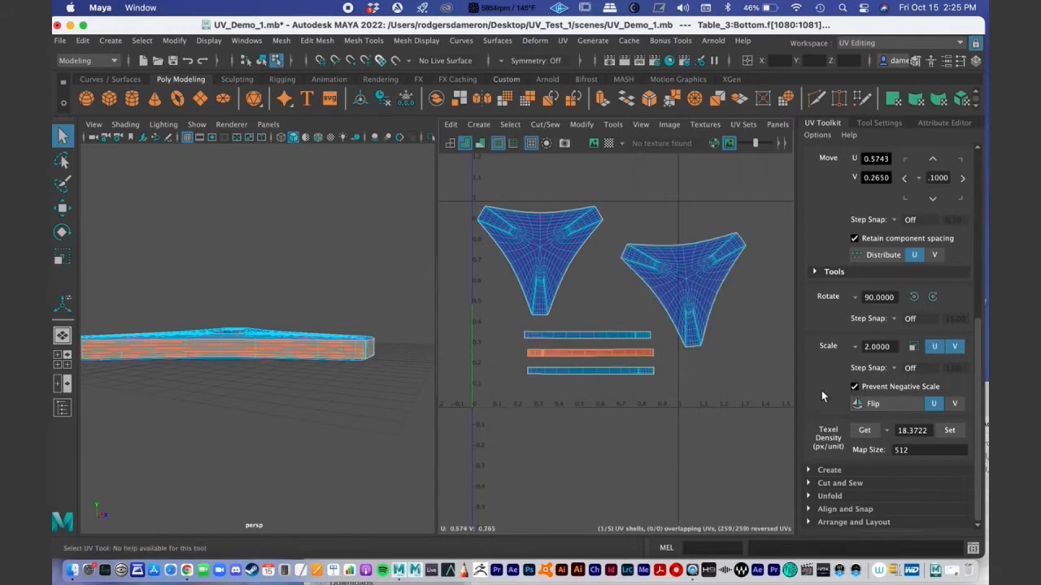
{"action": "left_click", "coordinate": [877, 402]}
{"action": "left_click", "coordinate": [671, 394]}
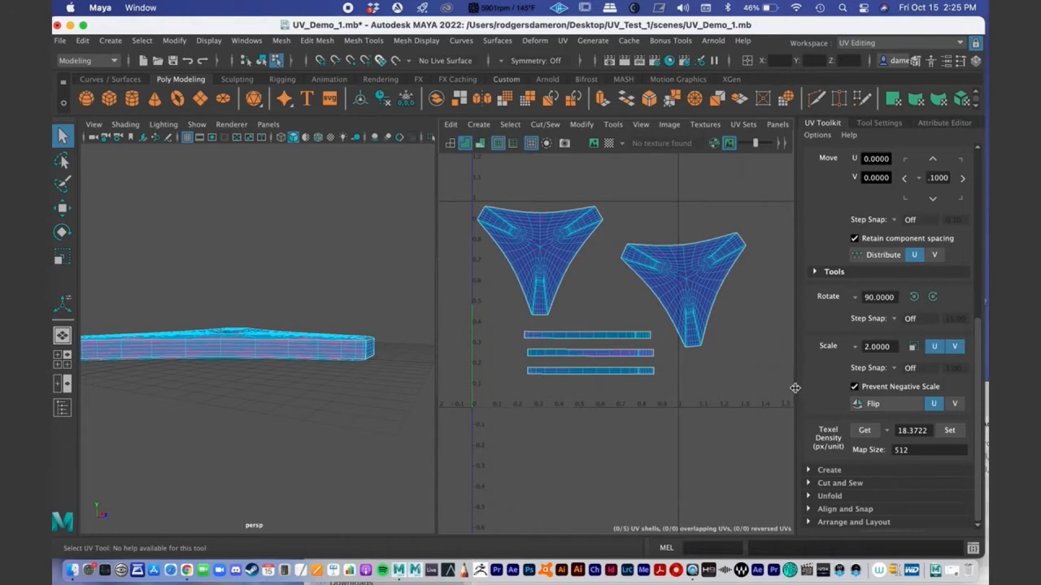
Step: Rotate the second triangular shell counterclockwise in 90-degree increments, then freehand until one arm points straight up
{"action": "middle_click_drag", "start_coordinate": [712, 355], "coordinate": [692, 379], "text": "alt"}
{"action": "right_click_drag", "start_coordinate": [692, 379], "coordinate": [651, 376], "text": "alt"}
{"action": "middle_click_drag", "start_coordinate": [648, 380], "coordinate": [655, 379], "text": "alt"}
{"action": "right_click_drag", "start_coordinate": [602, 366], "coordinate": [663, 366], "text": "alt"}
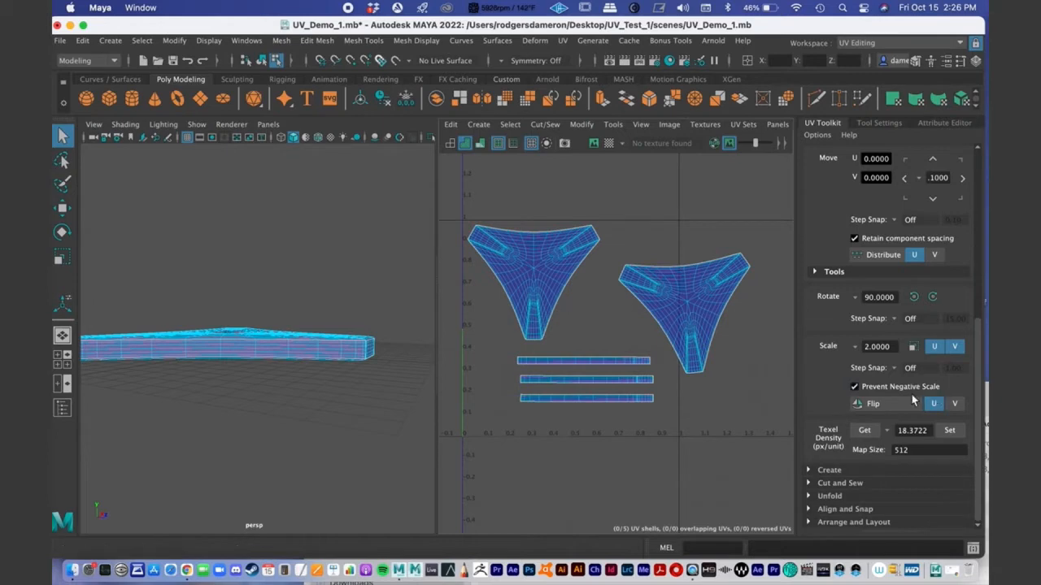
{"action": "left_click", "coordinate": [676, 290]}
{"action": "left_click", "coordinate": [912, 298]}
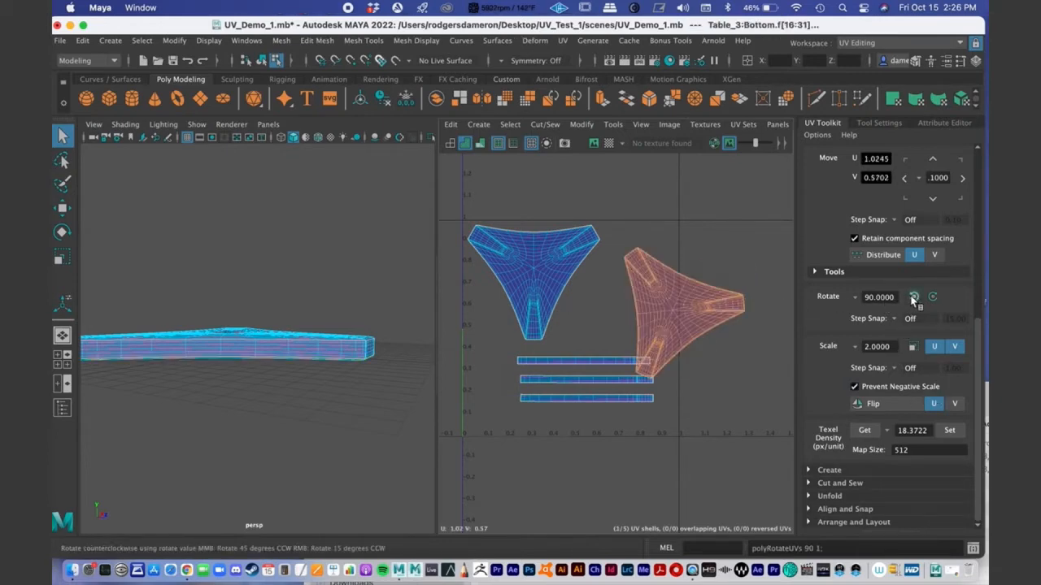
{"action": "left_click", "coordinate": [912, 298]}
{"action": "left_click", "coordinate": [913, 299]}
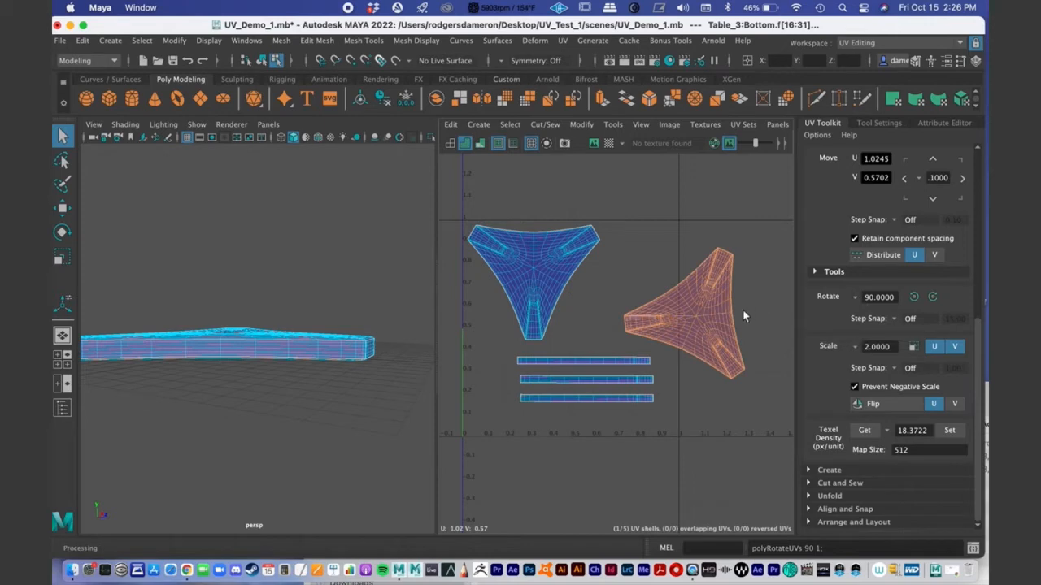
{"action": "key", "text": "e"}
{"action": "mouse_move", "coordinate": [745, 287]}
{"action": "left_mouse_down"}
{"action": "mouse_move", "coordinate": [739, 257]}
{"action": "mouse_move", "coordinate": [739, 274]}
{"action": "left_mouse_up"}
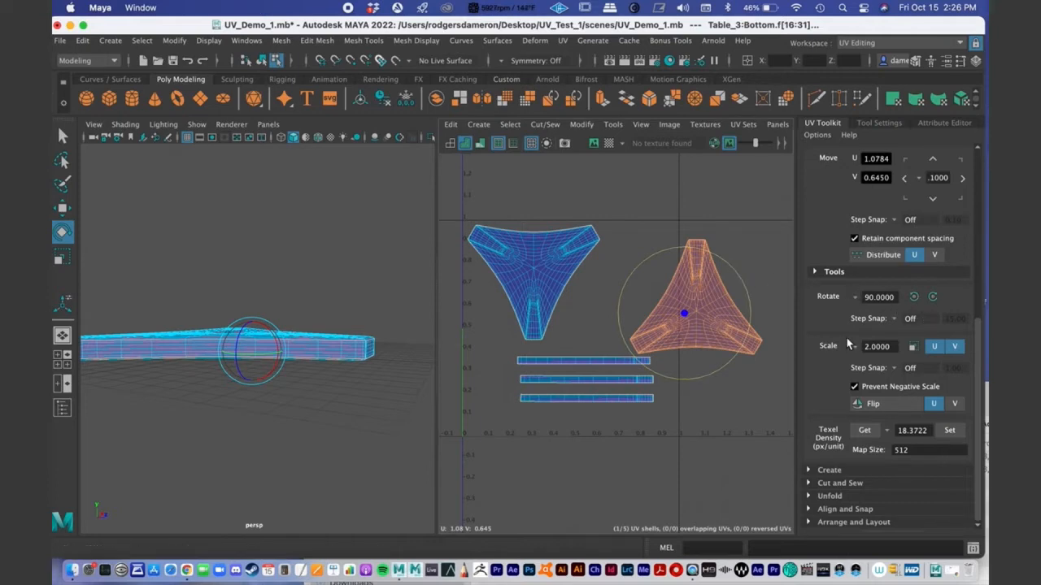
Step: Move the second triangular shell inside the 0–1 tile, nested beside the first, and nudge the first shell towards the tile's U 0 edge
{"action": "key", "text": "w"}
{"action": "left_click_drag", "start_coordinate": [688, 310], "coordinate": [608, 300]}
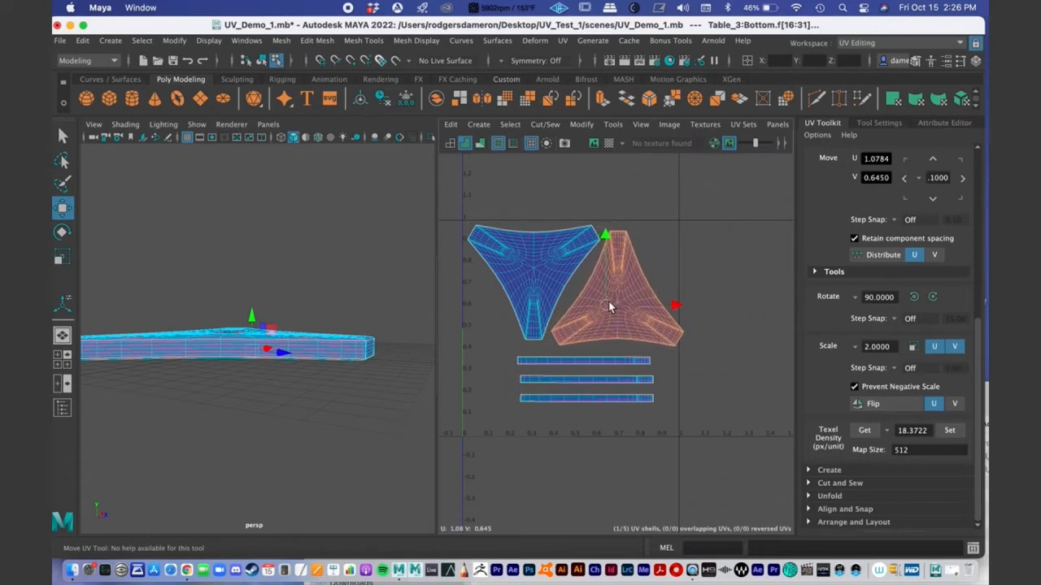
{"action": "left_click", "coordinate": [532, 280]}
{"action": "left_click_drag", "start_coordinate": [533, 283], "coordinate": [532, 283]}
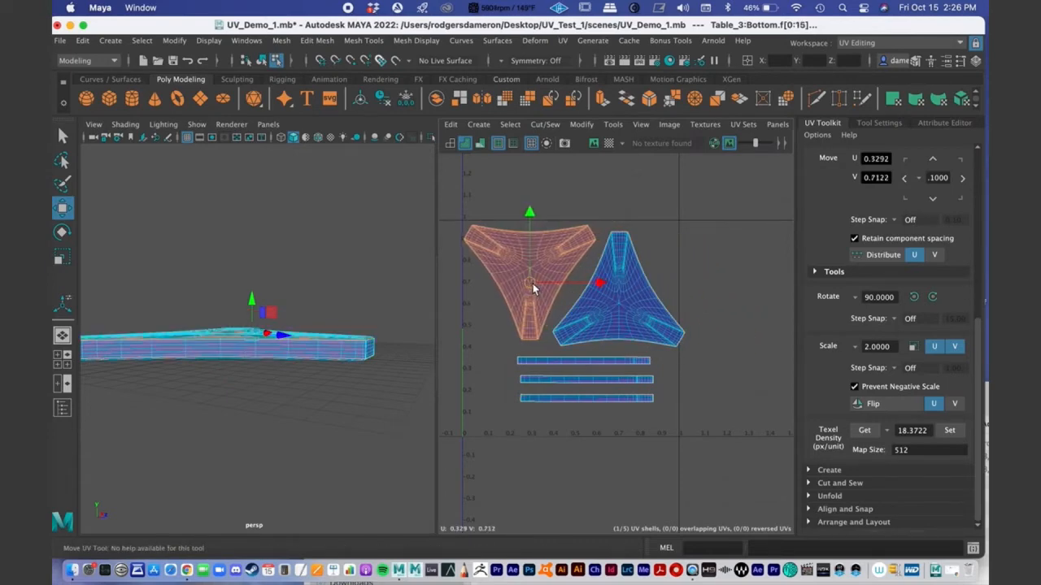
{"action": "left_click", "coordinate": [619, 308]}
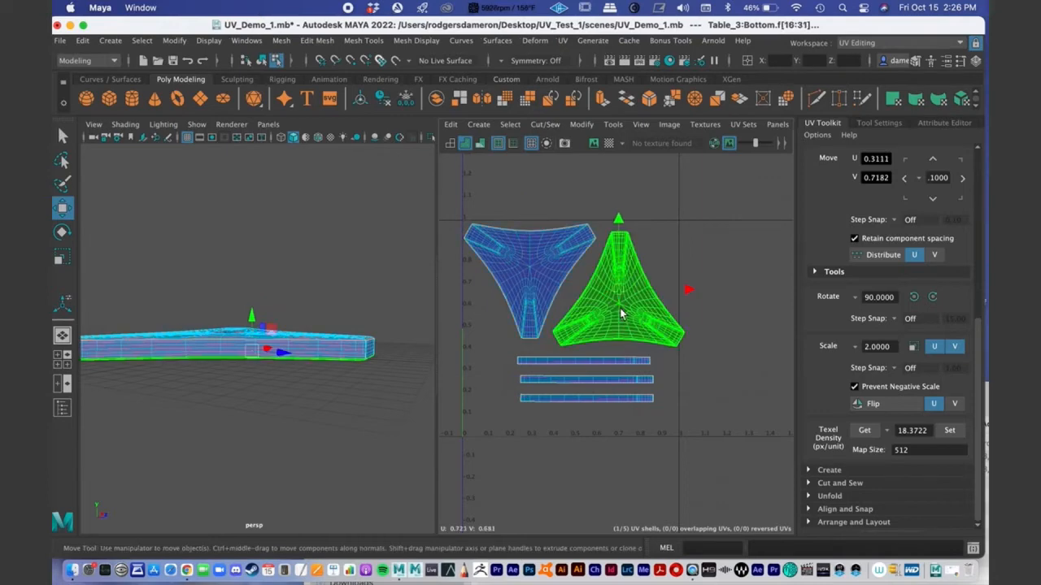
{"action": "left_click_drag", "start_coordinate": [616, 290], "coordinate": [608, 295]}
Step: Move the three side wall strips together to the tile's lower edge and lower the second triangular shell to about U 0.64, V 0.59
{"action": "left_click", "coordinate": [601, 360]}
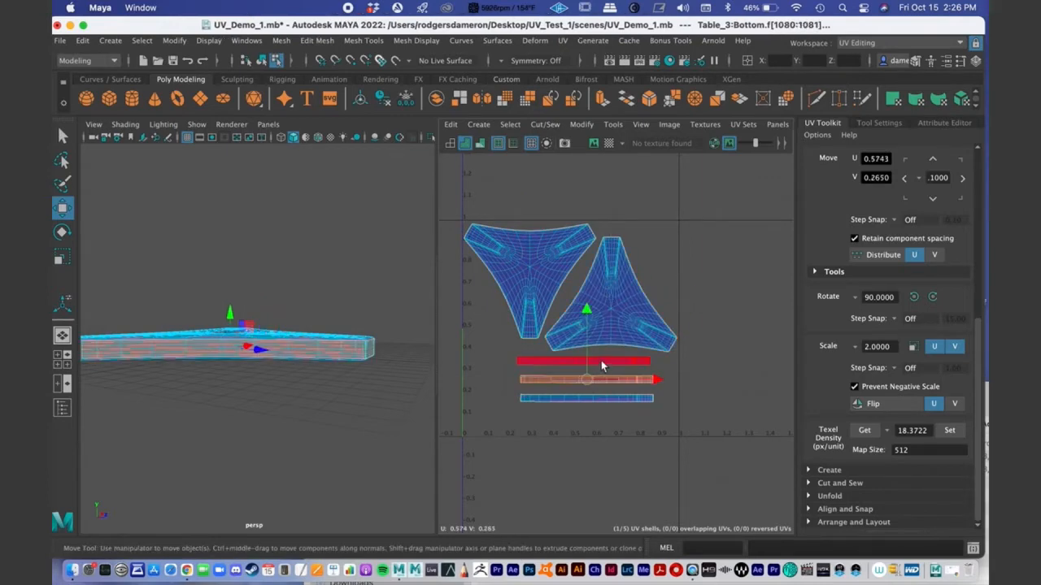
{"action": "left_click", "coordinate": [599, 377], "text": "shift"}
{"action": "left_click", "coordinate": [597, 396], "text": "shift"}
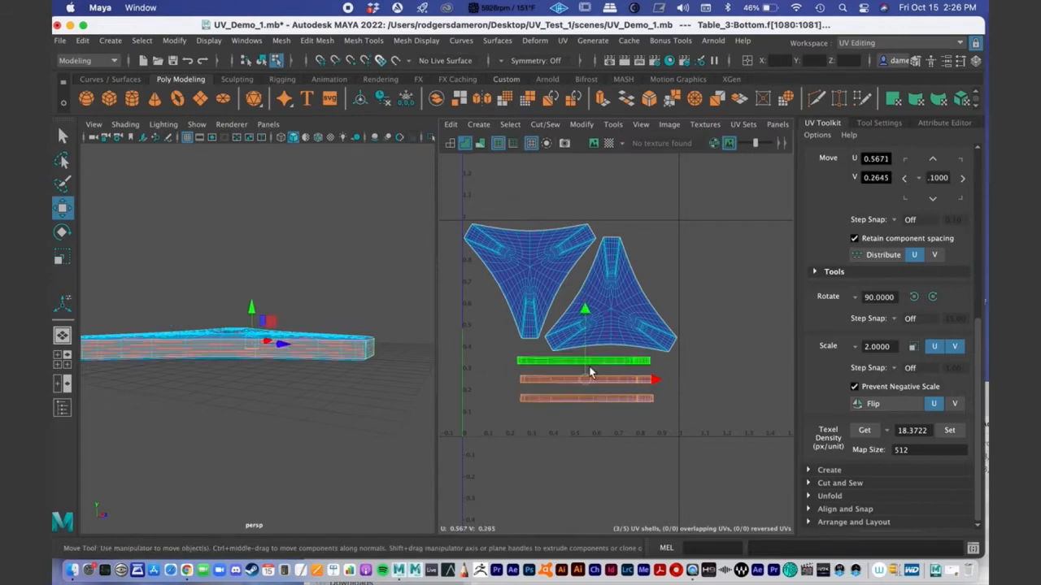
{"action": "left_click_drag", "start_coordinate": [583, 383], "coordinate": [564, 409]}
{"action": "left_click", "coordinate": [634, 332]}
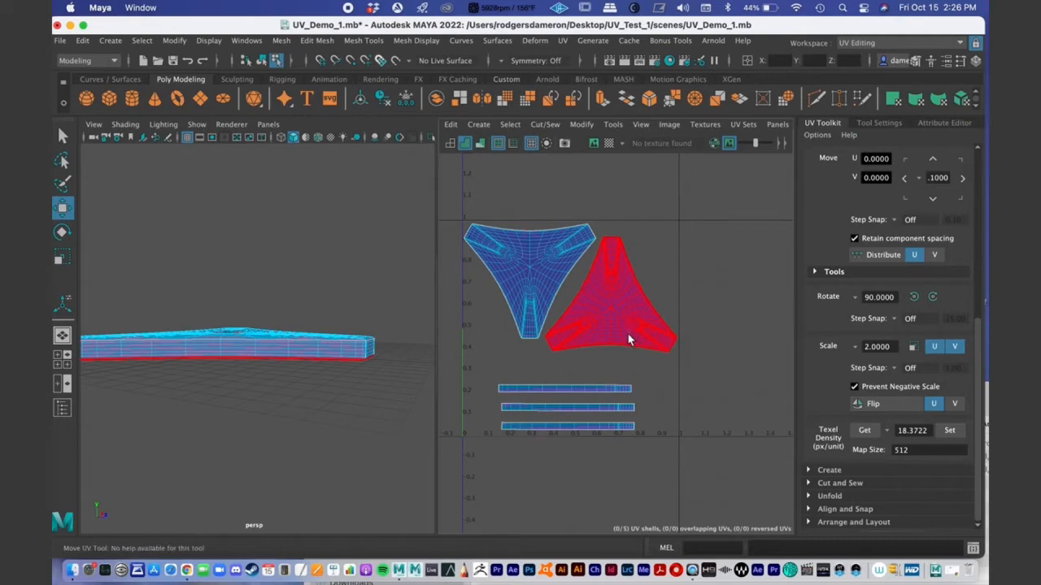
{"action": "left_click_drag", "start_coordinate": [609, 295], "coordinate": [600, 311]}
Step: Select all five UV shells to check their placement in the tile, and widen the UV editor
{"action": "middle_click_drag", "start_coordinate": [578, 398], "coordinate": [620, 404], "text": "alt"}
{"action": "scroll", "coordinate": [620, 403], "scroll_direction": "up", "scroll_amount": 1}
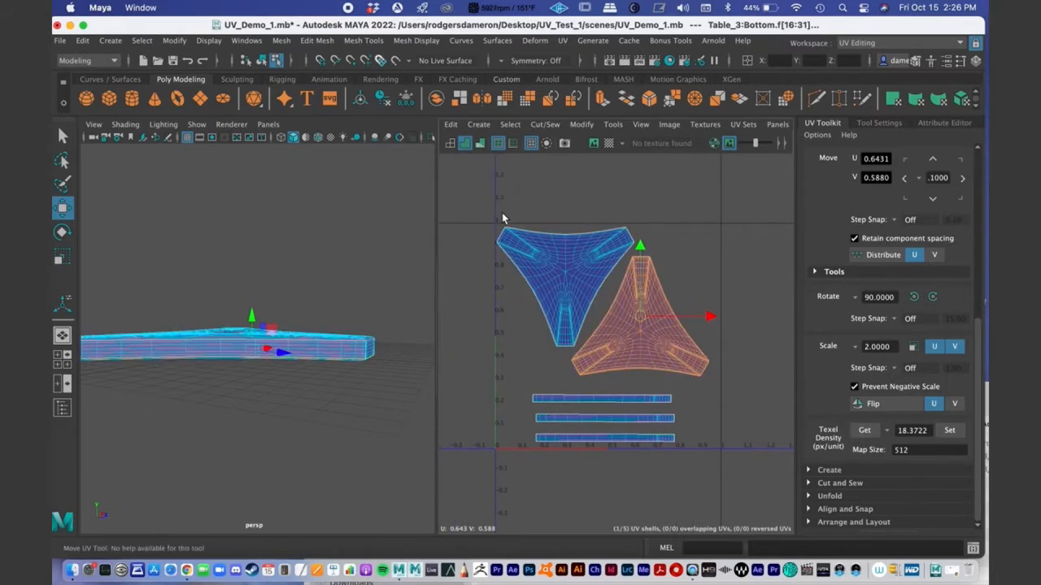
{"action": "left_click_drag", "start_coordinate": [480, 190], "coordinate": [729, 480]}
{"action": "middle_click_drag", "start_coordinate": [724, 452], "coordinate": [729, 420], "text": "alt"}
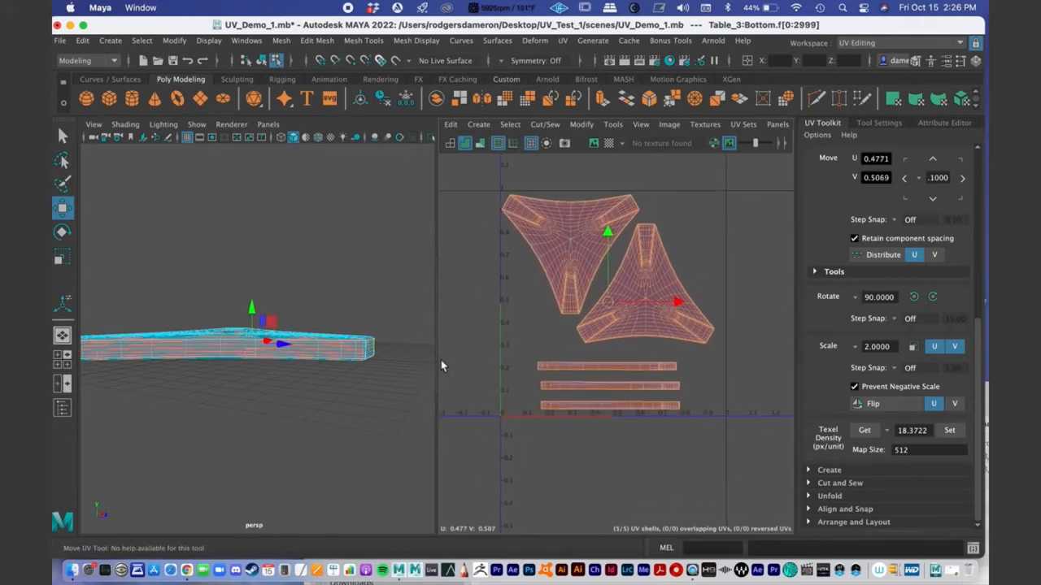
{"action": "left_click_drag", "start_coordinate": [441, 331], "coordinate": [398, 326]}
{"action": "scroll", "coordinate": [600, 331], "scroll_direction": "up", "scroll_amount": 4}
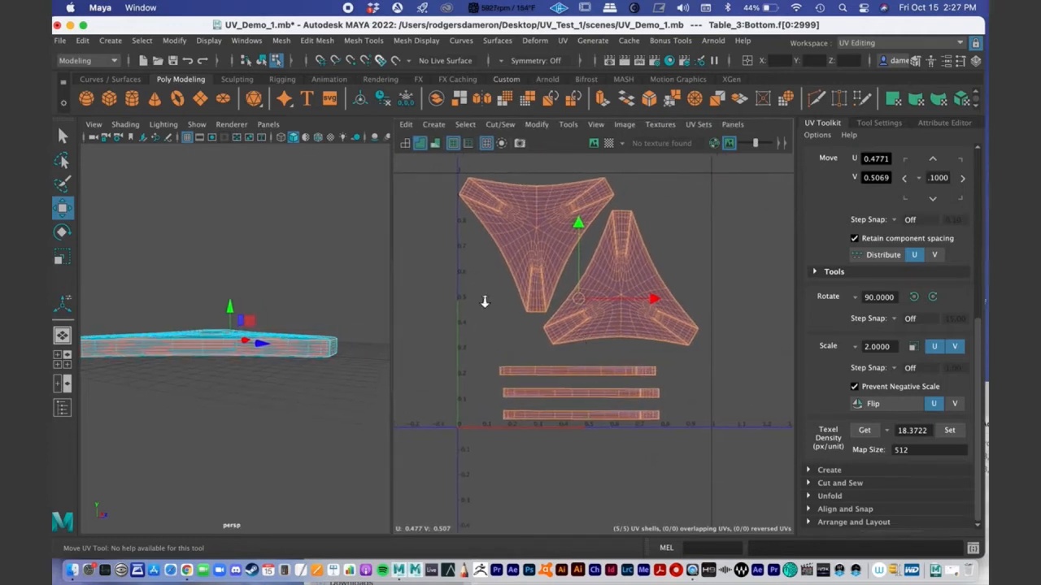
Step: Tighten the spacing between the three side wall strips, lowering the uppermost one to about V 0.20
{"action": "left_click", "coordinate": [600, 418]}
{"action": "left_click", "coordinate": [599, 423]}
{"action": "left_click_drag", "start_coordinate": [576, 352], "coordinate": [576, 344]}
{"action": "left_click", "coordinate": [545, 365]}
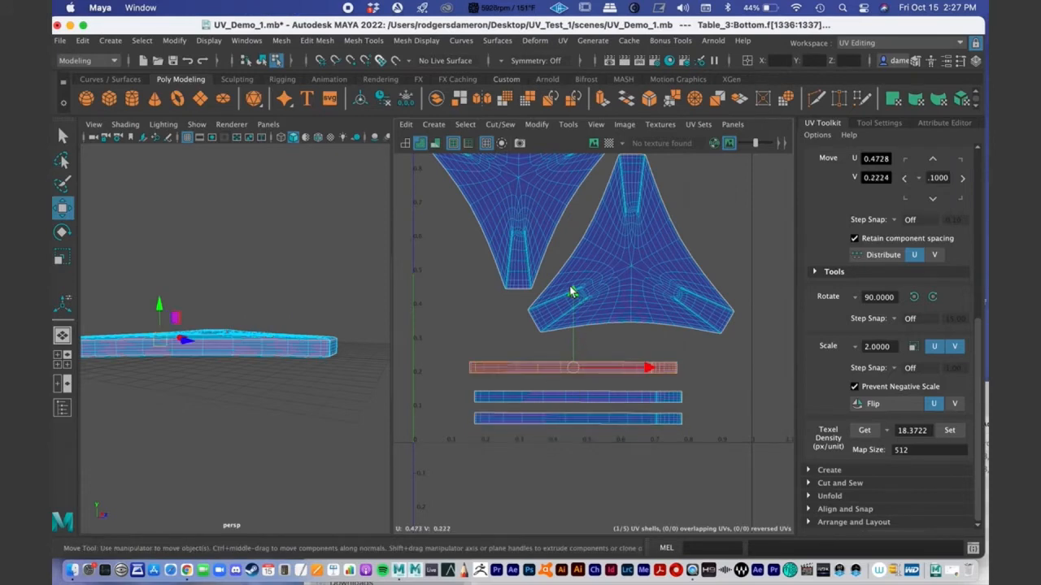
{"action": "middle_click_drag", "start_coordinate": [571, 297], "coordinate": [538, 327], "text": "alt"}
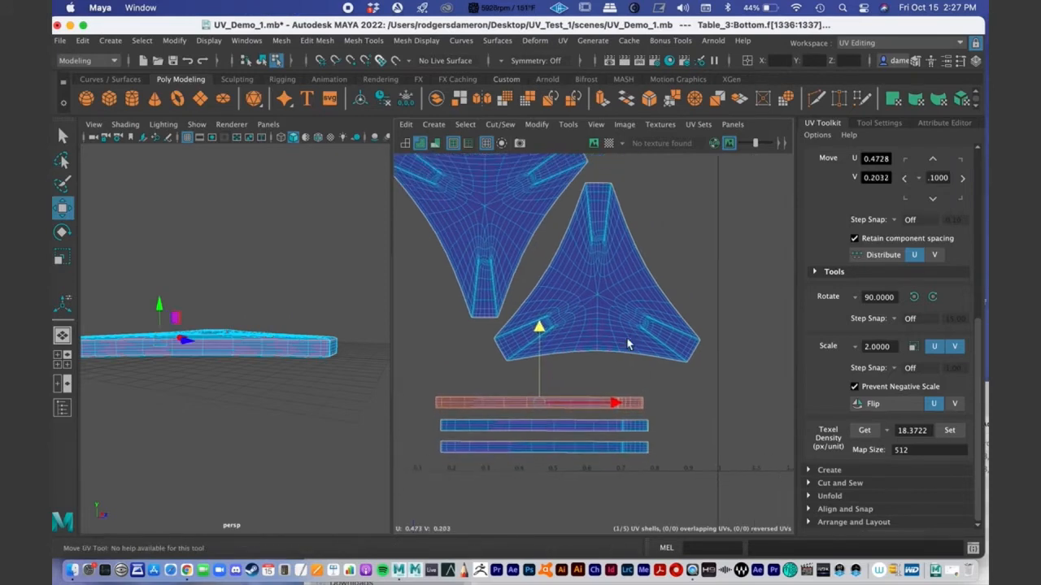
Step: Try shifting the second triangular shell towards the tile's U 1 edge, undo that, and lower the shell to about V 0.58
{"action": "left_click", "coordinate": [629, 309]}
{"action": "left_click_drag", "start_coordinate": [674, 281], "coordinate": [712, 272]}
{"action": "left_click_drag", "start_coordinate": [712, 274], "coordinate": [689, 274]}
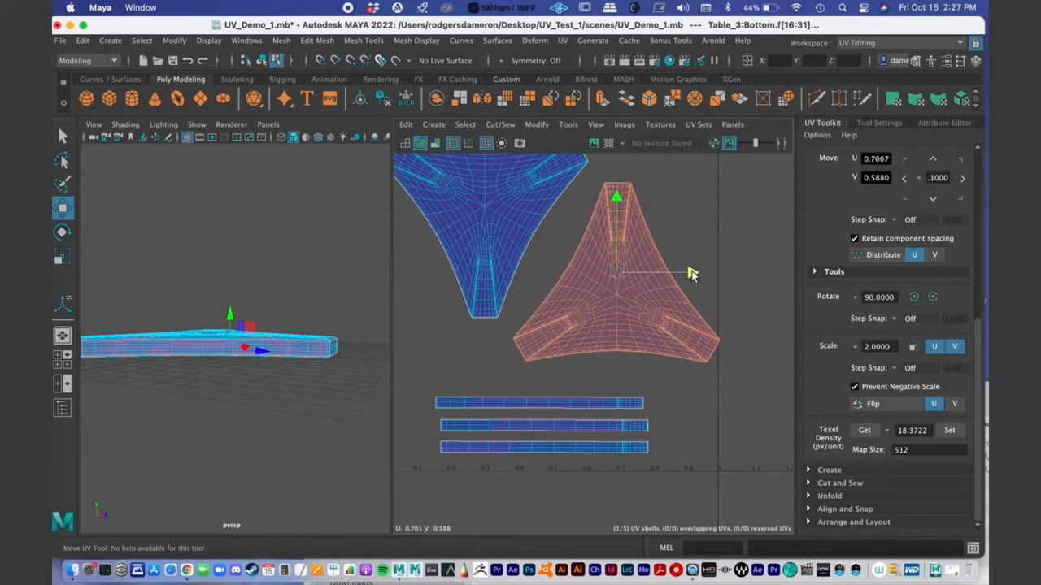
{"action": "key", "text": "z"}
{"action": "left_click_drag", "start_coordinate": [712, 274], "coordinate": [682, 275]}
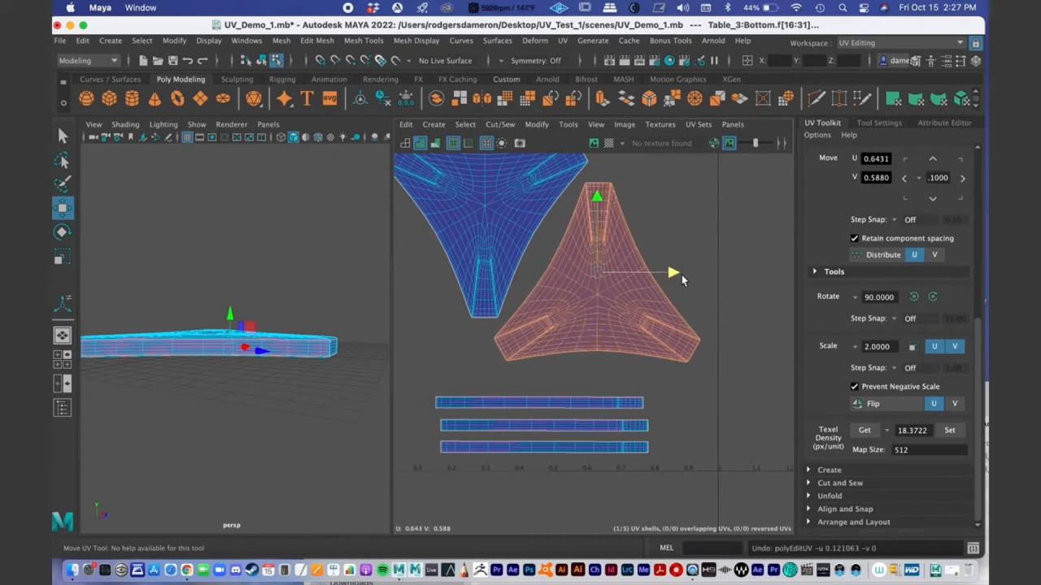
{"action": "left_click_drag", "start_coordinate": [596, 198], "coordinate": [597, 201]}
{"action": "middle_click_drag", "start_coordinate": [630, 284], "coordinate": [681, 335], "text": "alt"}
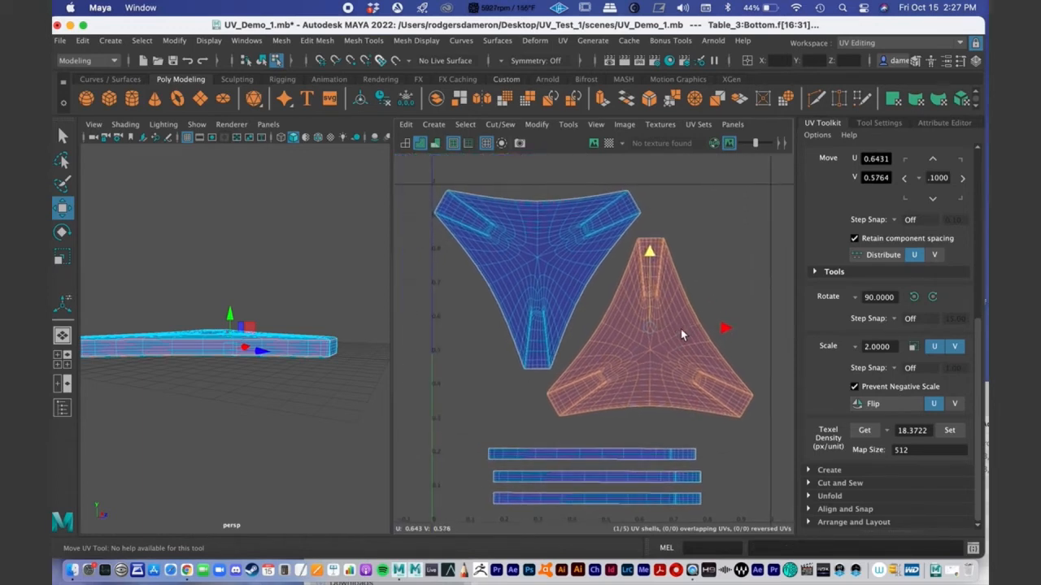
Step: Move the first triangular shell slightly in the U direction to about U 0.32
{"action": "left_click", "coordinate": [579, 295]}
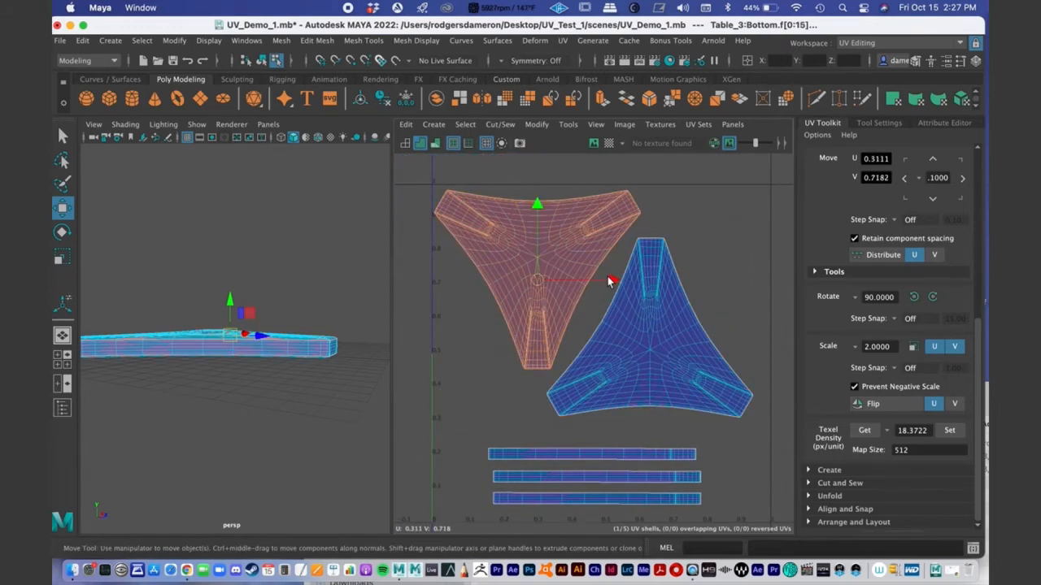
{"action": "left_click_drag", "start_coordinate": [614, 281], "coordinate": [615, 281]}
{"action": "middle_click_drag", "start_coordinate": [634, 351], "coordinate": [622, 346], "text": "alt"}
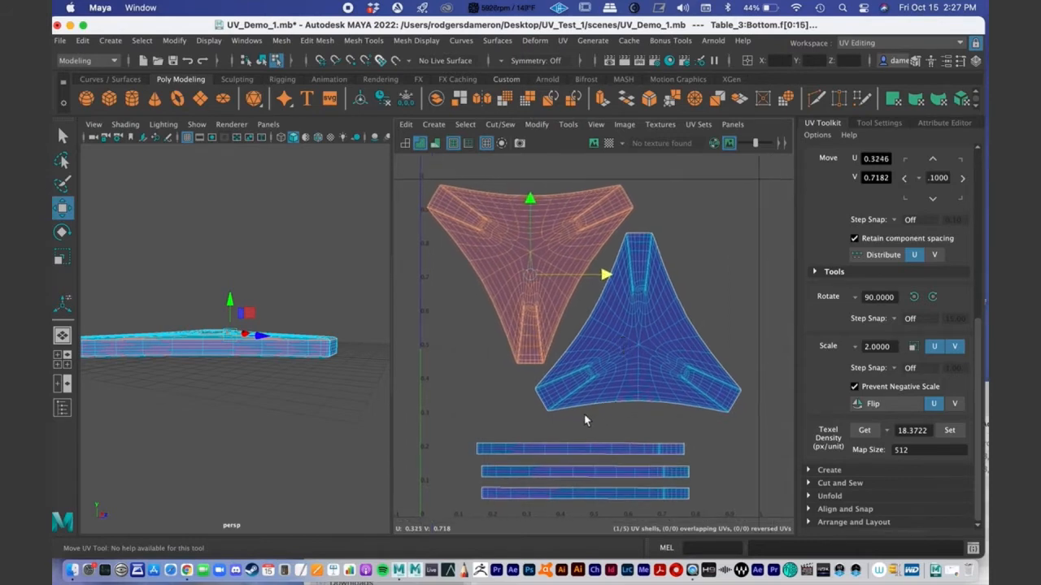
Step: Select all five UV shells together and activate the Scale tool for them
{"action": "right_click_drag", "start_coordinate": [496, 353], "coordinate": [429, 275], "text": "alt"}
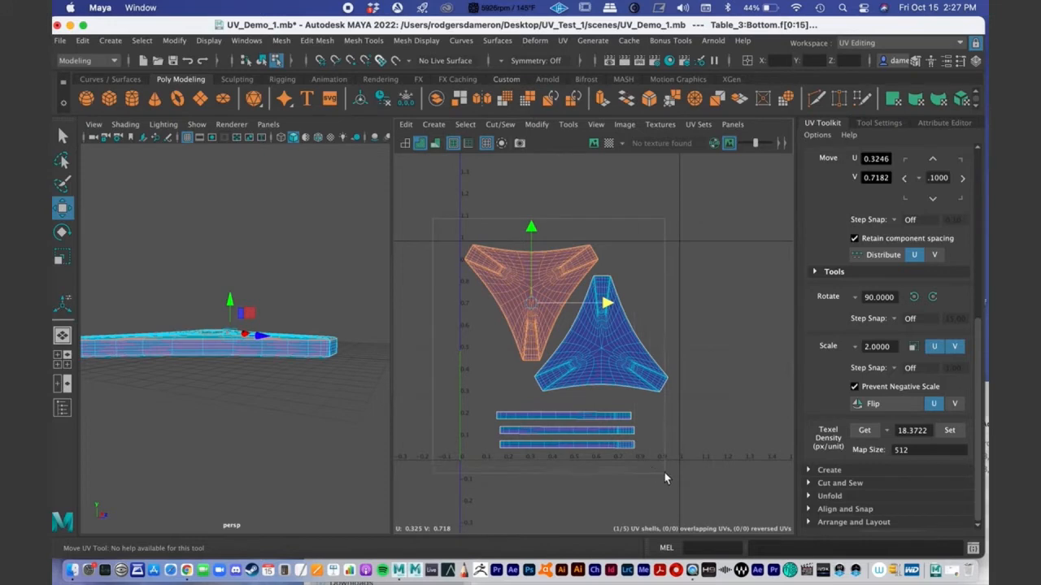
{"action": "left_click_drag", "start_coordinate": [667, 474], "coordinate": [582, 368], "text": "shift"}
{"action": "right_click_drag", "start_coordinate": [524, 280], "coordinate": [480, 265]}
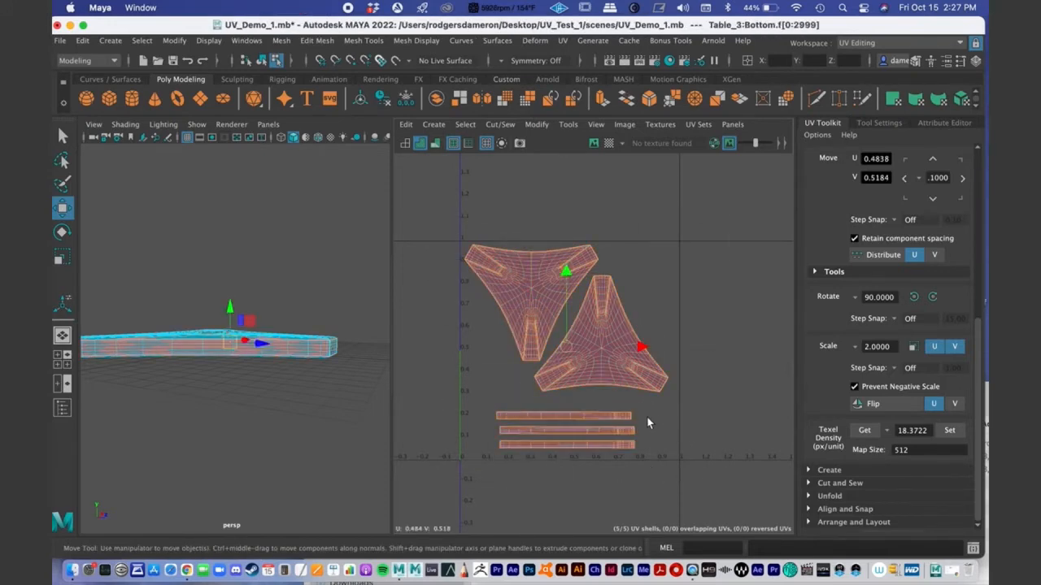
{"action": "key", "text": "r"}
{"action": "left_click", "coordinate": [582, 346]}
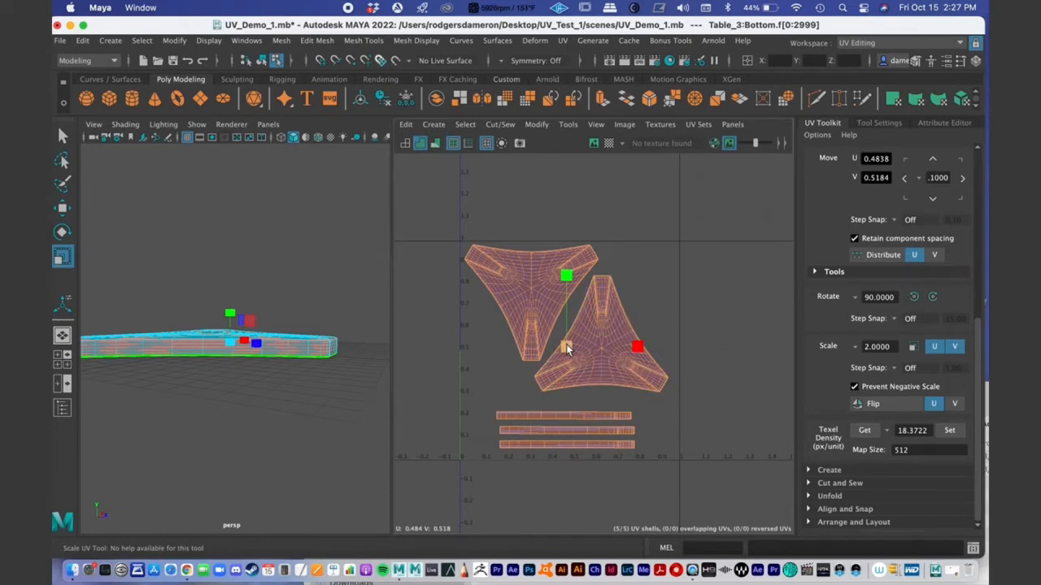
{"action": "left_click", "coordinate": [516, 337]}
{"action": "left_click", "coordinate": [602, 372]}
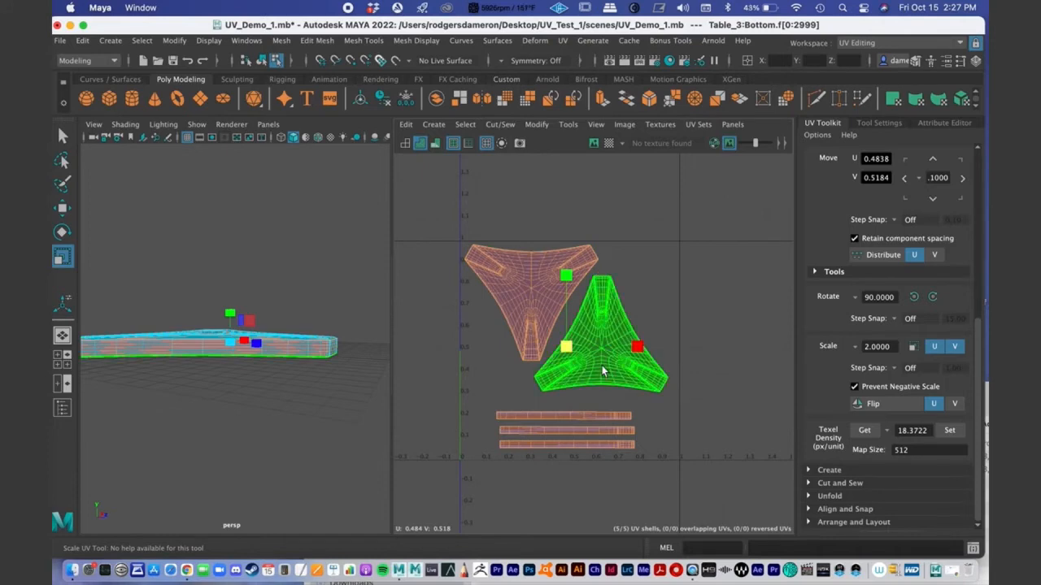
{"action": "left_click", "coordinate": [673, 333]}
Step: Try stretching all the shells in the U direction only, then in the V direction only, undoing each stretch
{"action": "left_click_drag", "start_coordinate": [640, 347], "coordinate": [700, 349]}
{"action": "key", "text": "super+z"}
{"action": "left_click_drag", "start_coordinate": [568, 278], "coordinate": [574, 219]}
{"action": "key", "text": "super+z"}
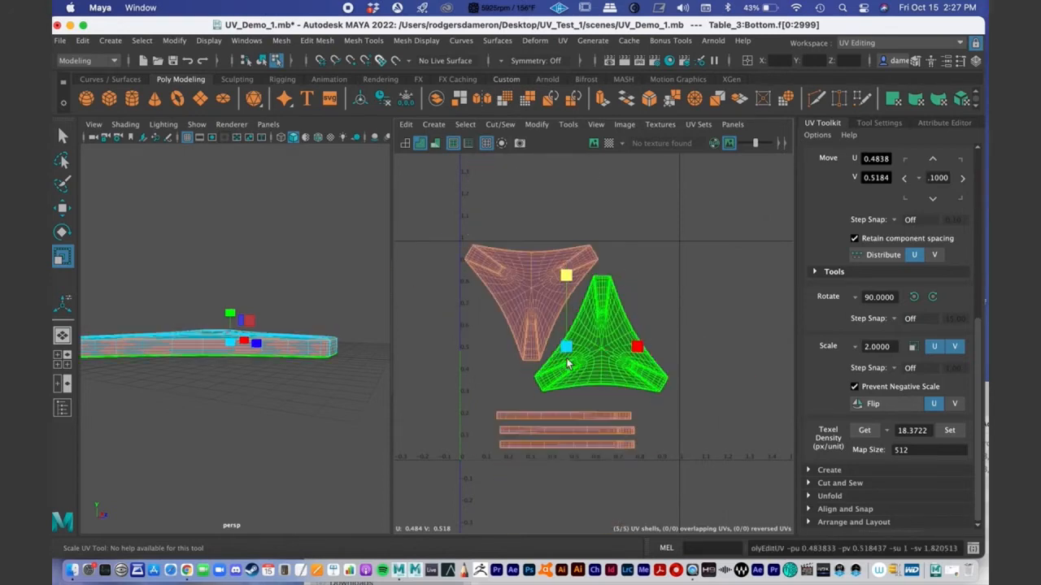
Step: Scale all five shells up slightly and uniformly, then move them down together to about V 0.49
{"action": "left_click_drag", "start_coordinate": [568, 349], "coordinate": [569, 348]}
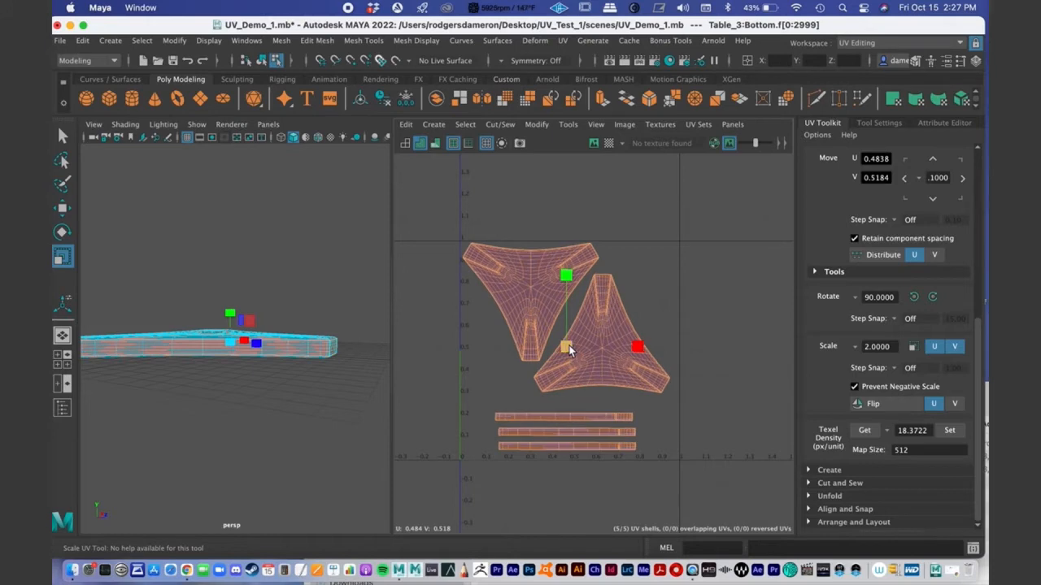
{"action": "key", "text": "w"}
{"action": "left_click_drag", "start_coordinate": [565, 271], "coordinate": [567, 277]}
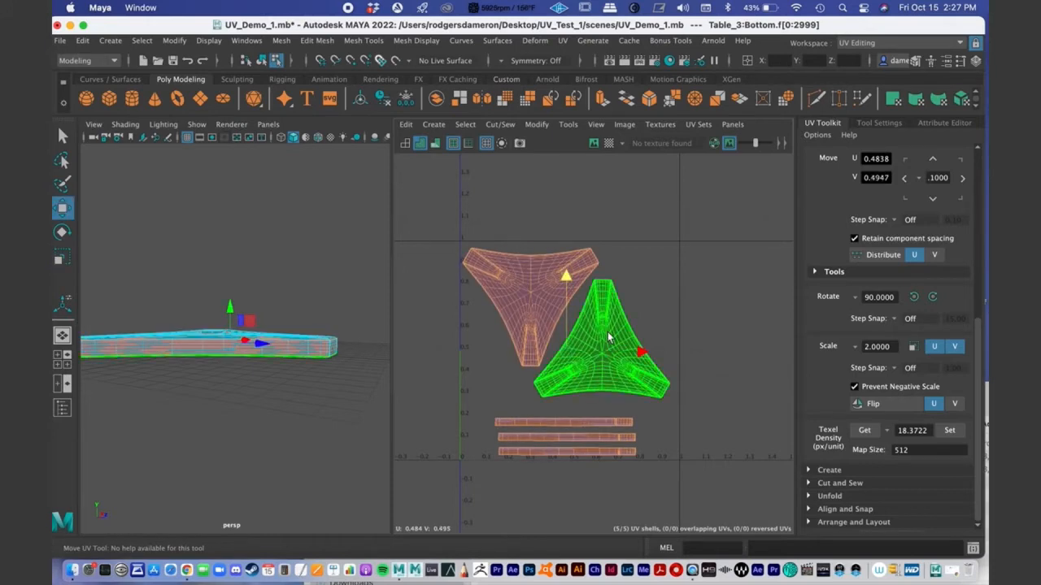
Step: Move all five UV shells slightly in the U direction to about U 0.49 and clear the selection
{"action": "left_click_drag", "start_coordinate": [643, 350], "coordinate": [645, 350]}
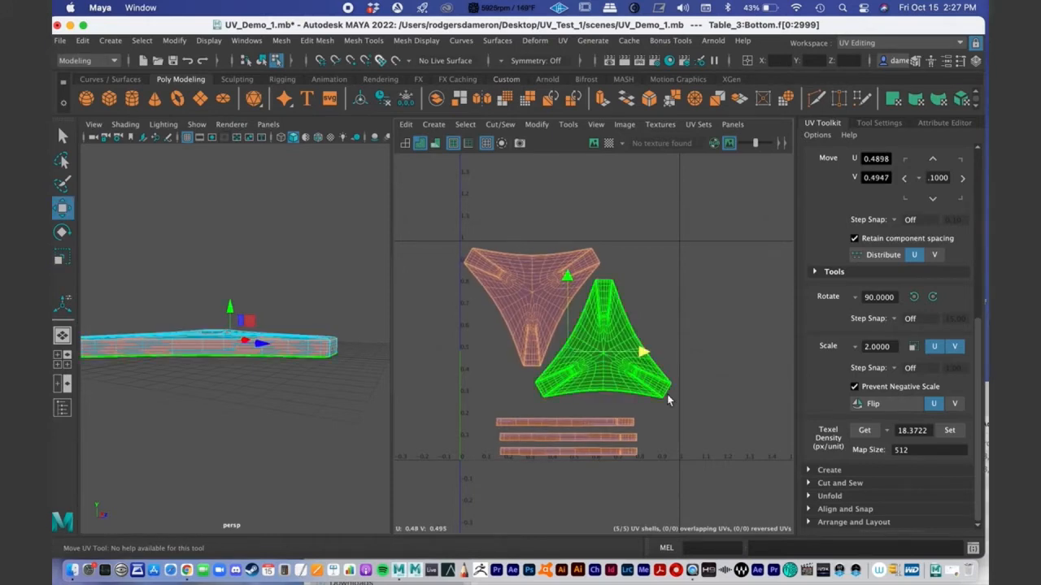
{"action": "key", "text": "q"}
{"action": "left_click", "coordinate": [646, 375]}
{"action": "scroll", "coordinate": [624, 390], "scroll_direction": "down", "scroll_amount": 1}
{"action": "scroll", "coordinate": [623, 390], "scroll_direction": "down", "scroll_amount": 1}
{"action": "left_click", "coordinate": [715, 314]}
{"action": "middle_click_drag", "start_coordinate": [673, 396], "coordinate": [669, 352], "text": "alt"}
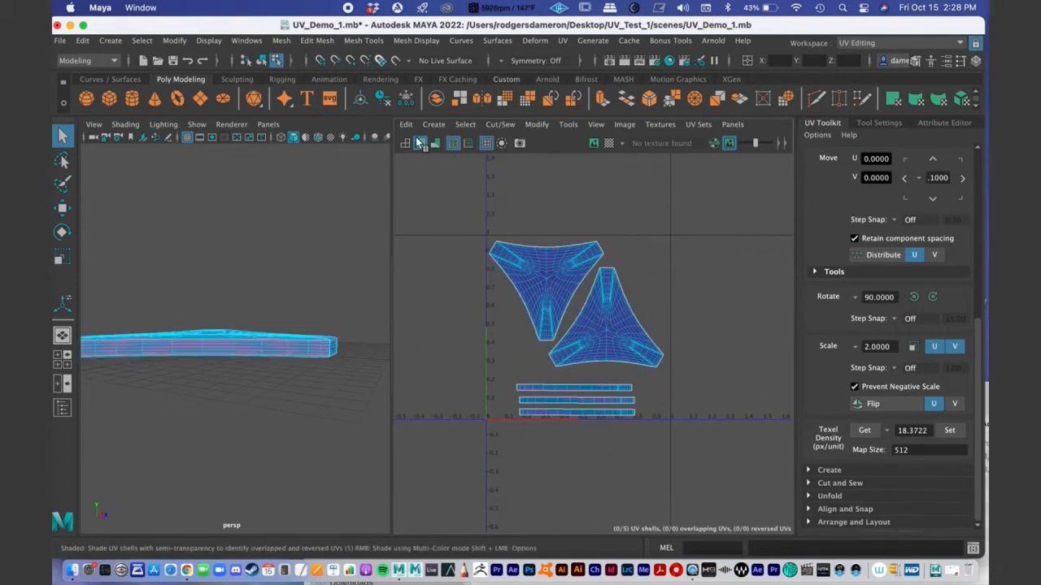
Step: Show the UV shells in wireframe and inspect the checker pattern on the Bottom part's top and sides, turning the checker map off again
{"action": "left_click", "coordinate": [611, 148]}
{"action": "left_click", "coordinate": [420, 143]}
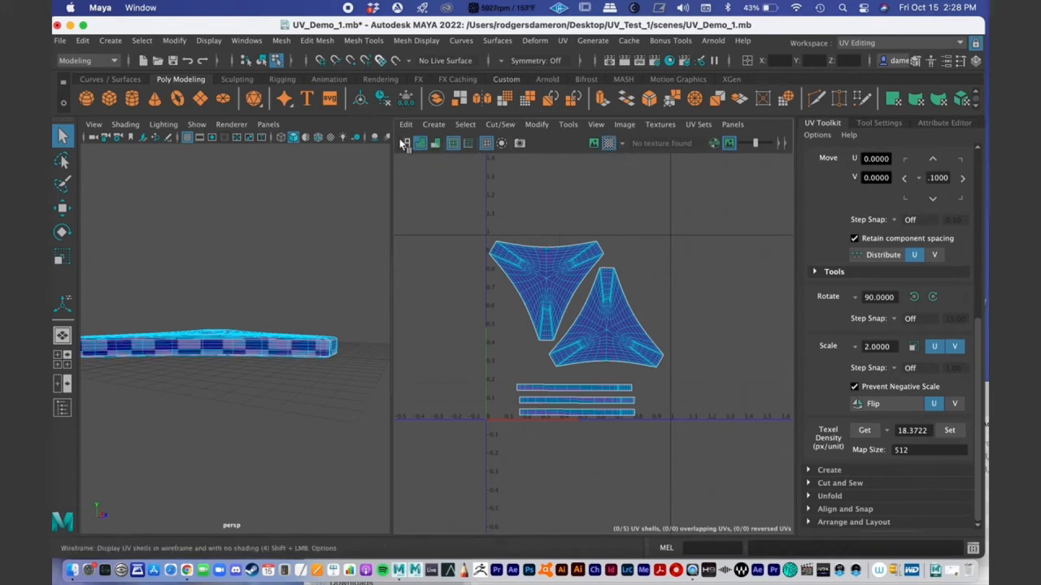
{"action": "left_click_drag", "start_coordinate": [270, 332], "coordinate": [236, 322], "text": "alt"}
{"action": "middle_click_drag", "start_coordinate": [236, 322], "coordinate": [226, 311], "text": "alt"}
{"action": "left_click_drag", "start_coordinate": [226, 310], "coordinate": [202, 345], "text": "alt"}
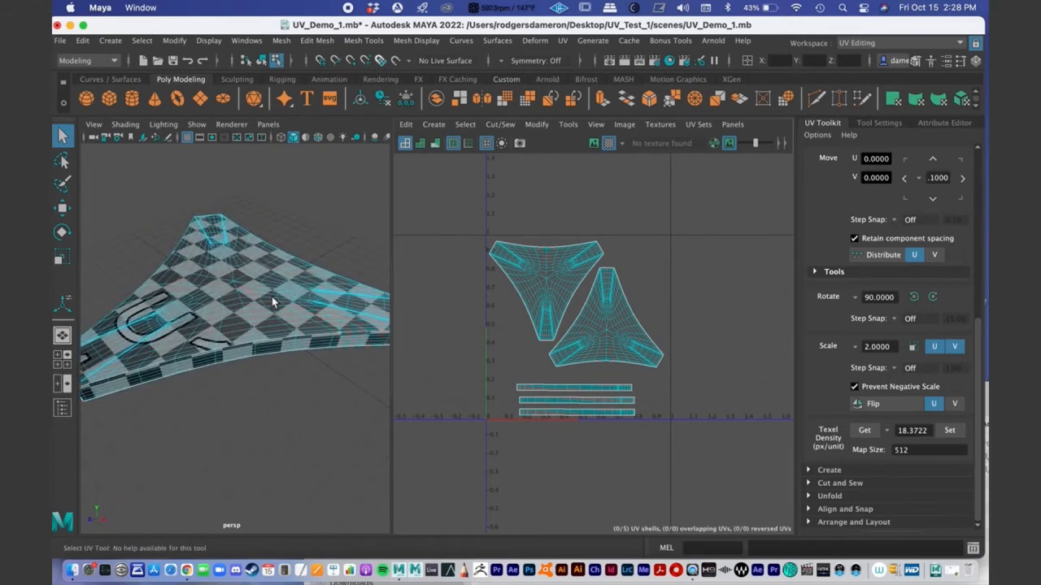
{"action": "left_click_drag", "start_coordinate": [272, 296], "coordinate": [270, 298], "text": "alt"}
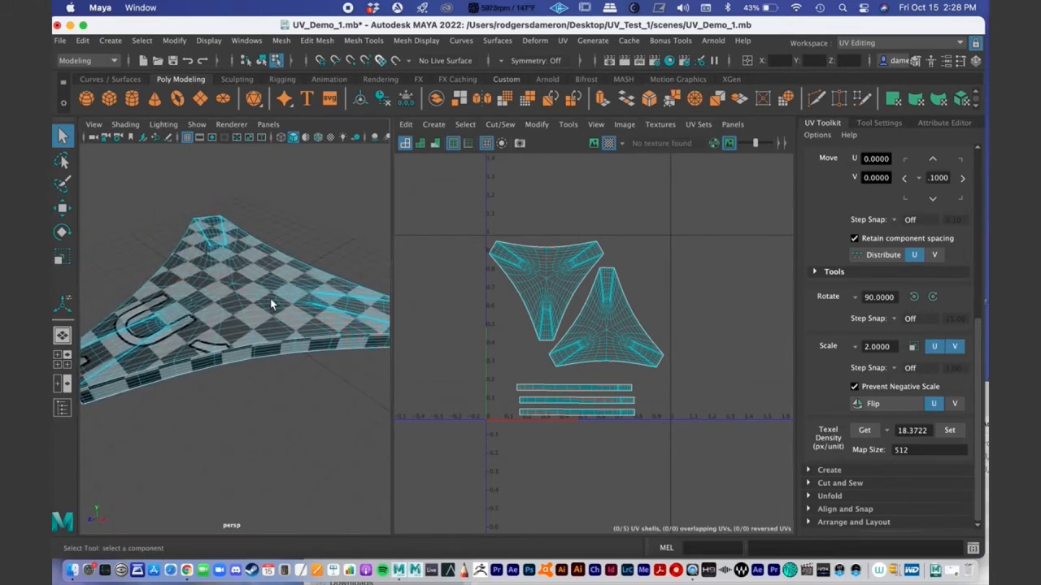
{"action": "left_click", "coordinate": [608, 143]}
Step: Return the Bottom part to object mode so the whole object is selected instead of its UV components
{"action": "scroll", "coordinate": [232, 309], "scroll_direction": "down", "scroll_amount": 6}
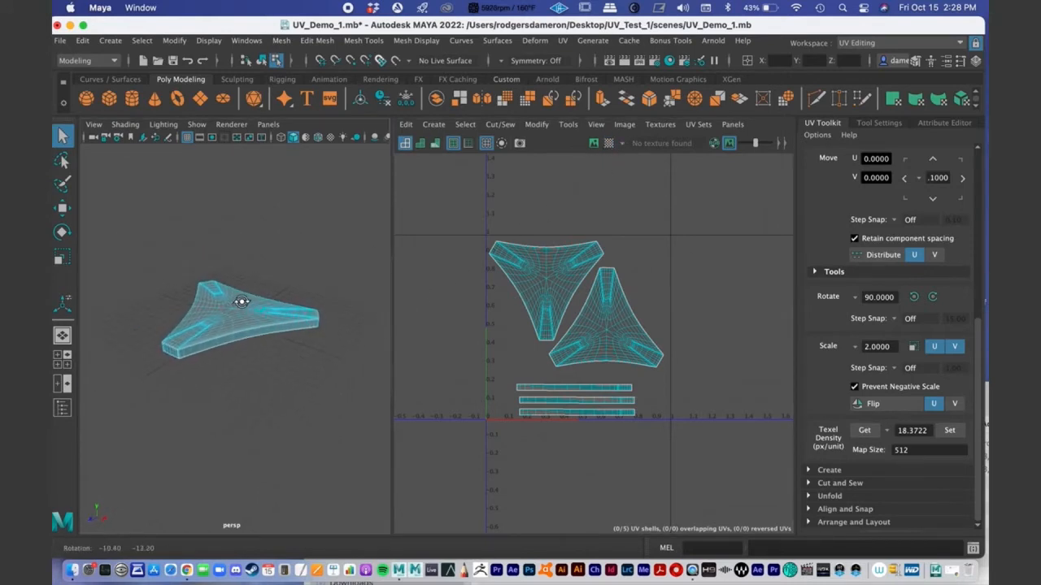
{"action": "left_click_drag", "start_coordinate": [246, 267], "coordinate": [258, 277], "text": "alt"}
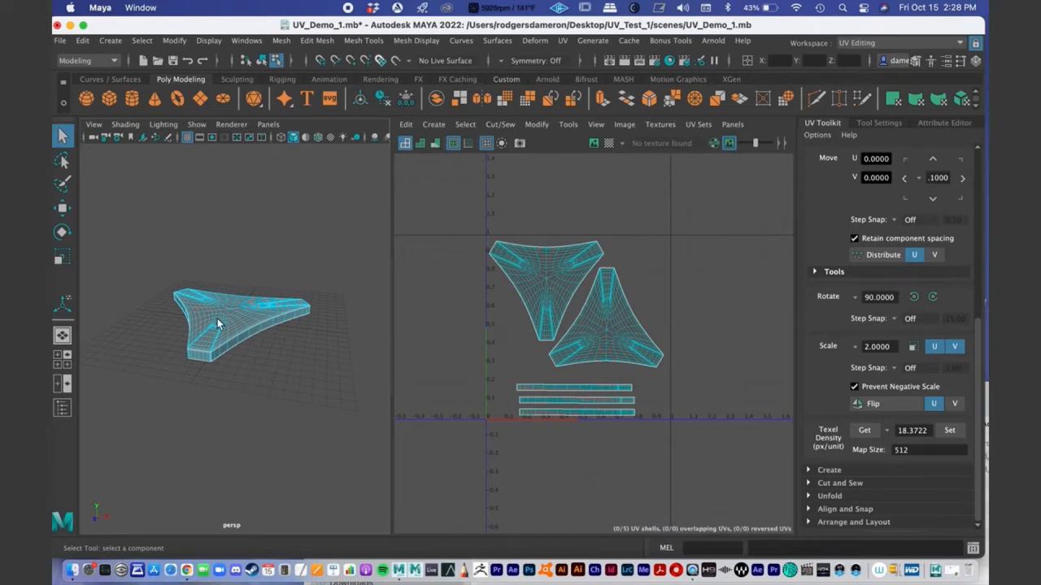
{"action": "right_click_drag", "start_coordinate": [214, 314], "coordinate": [275, 200]}
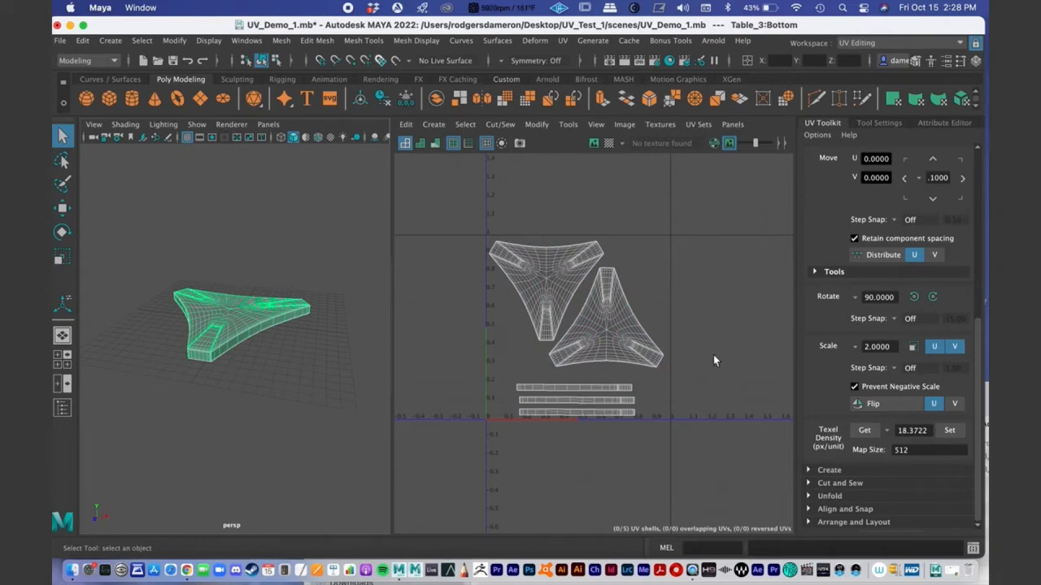
Step: Open the UV Snapshot options for the Bottom part and move the dialog clear of the UV layout
{"action": "left_click", "coordinate": [601, 124]}
{"action": "mouse_move", "coordinate": [622, 125]}
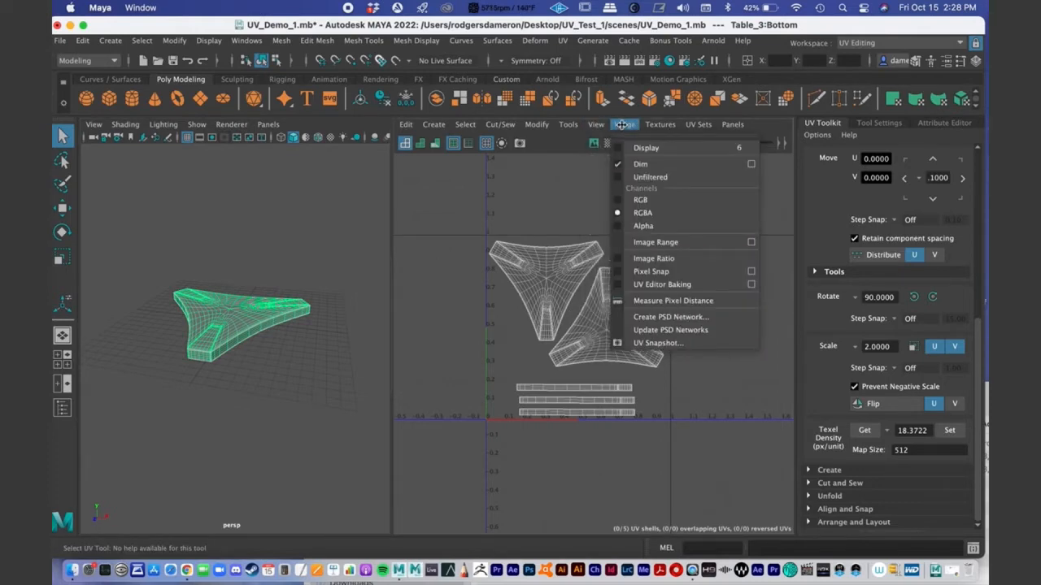
{"action": "left_click", "coordinate": [694, 344]}
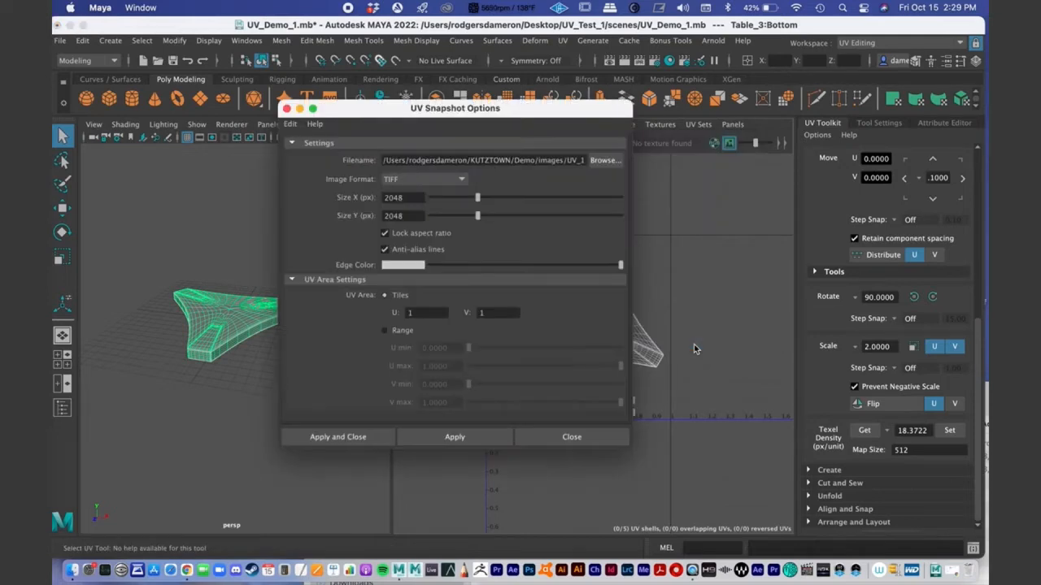
{"action": "left_click_drag", "start_coordinate": [358, 110], "coordinate": [285, 77]}
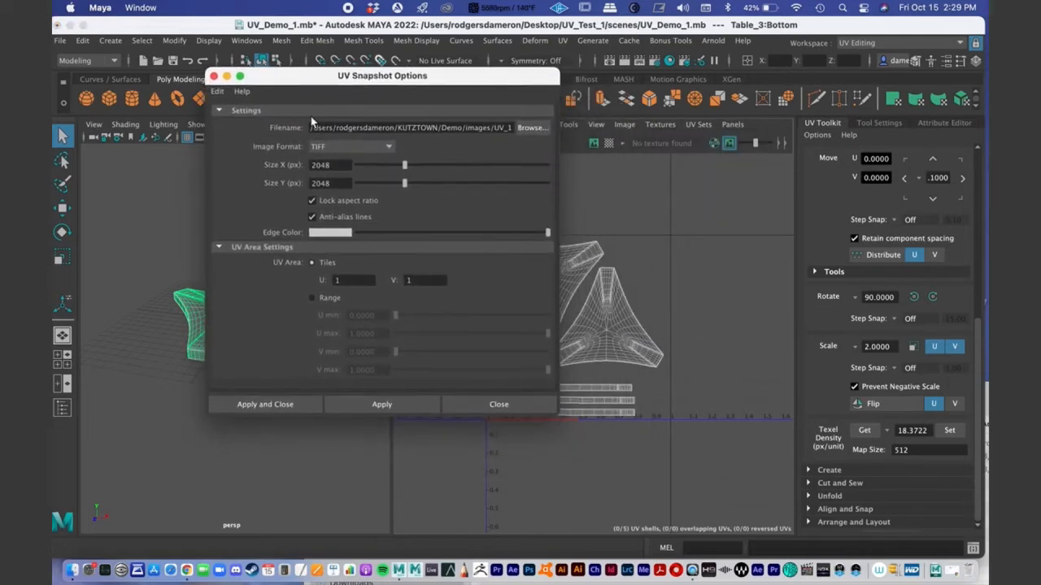
Step: Set the UV snapshot's image format to Maya IFF and browse the other available formats
{"action": "left_click", "coordinate": [367, 145]}
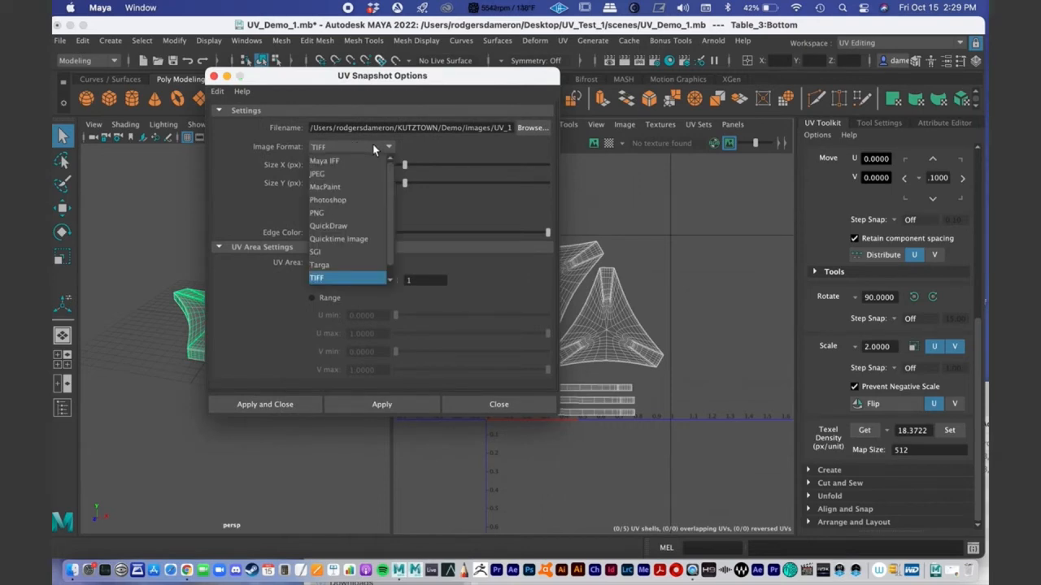
{"action": "left_click", "coordinate": [373, 160]}
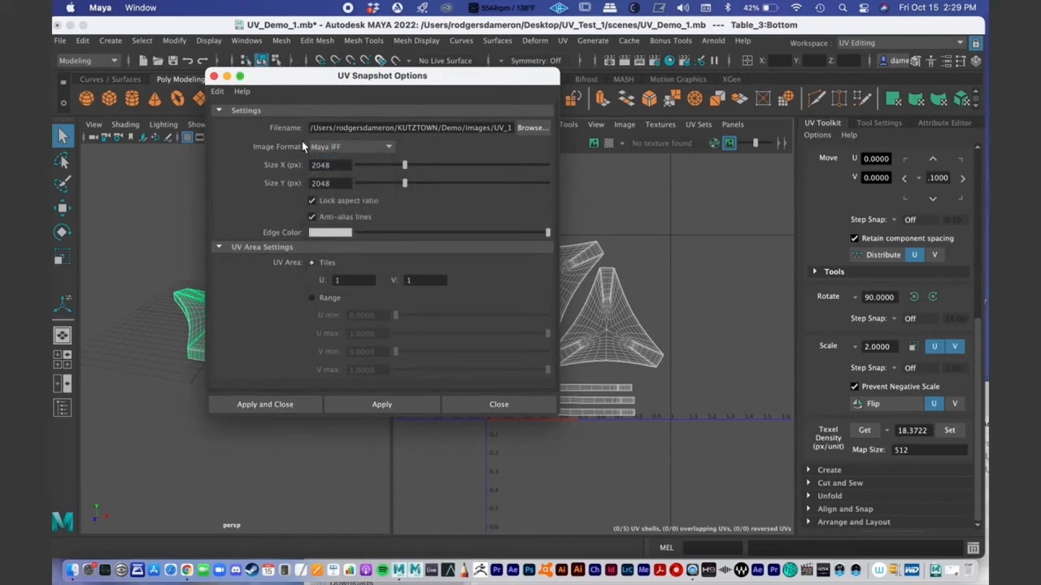
{"action": "left_click", "coordinate": [379, 148]}
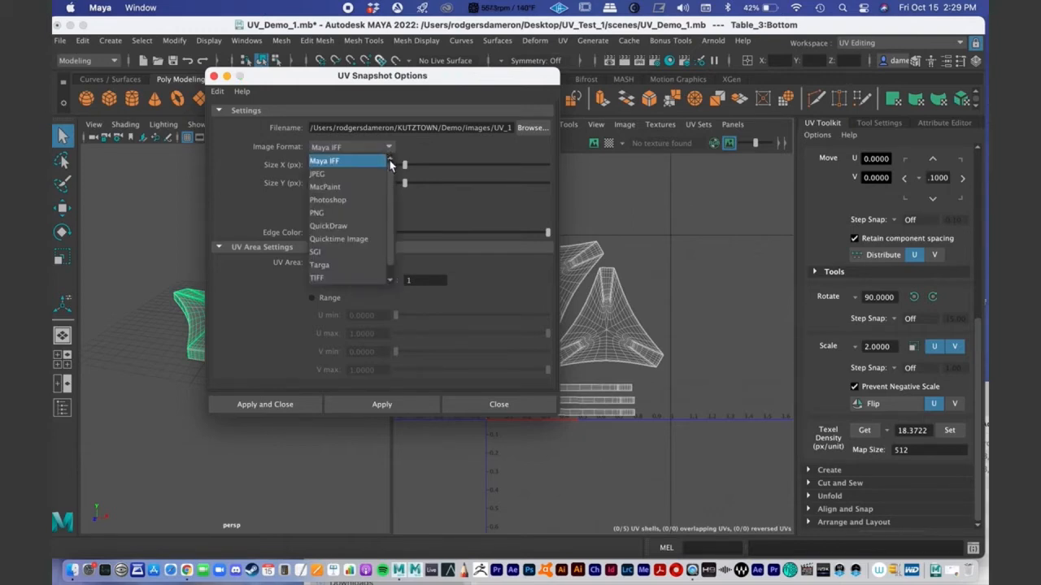
{"action": "scroll", "coordinate": [391, 165], "scroll_direction": "down", "scroll_amount": 1}
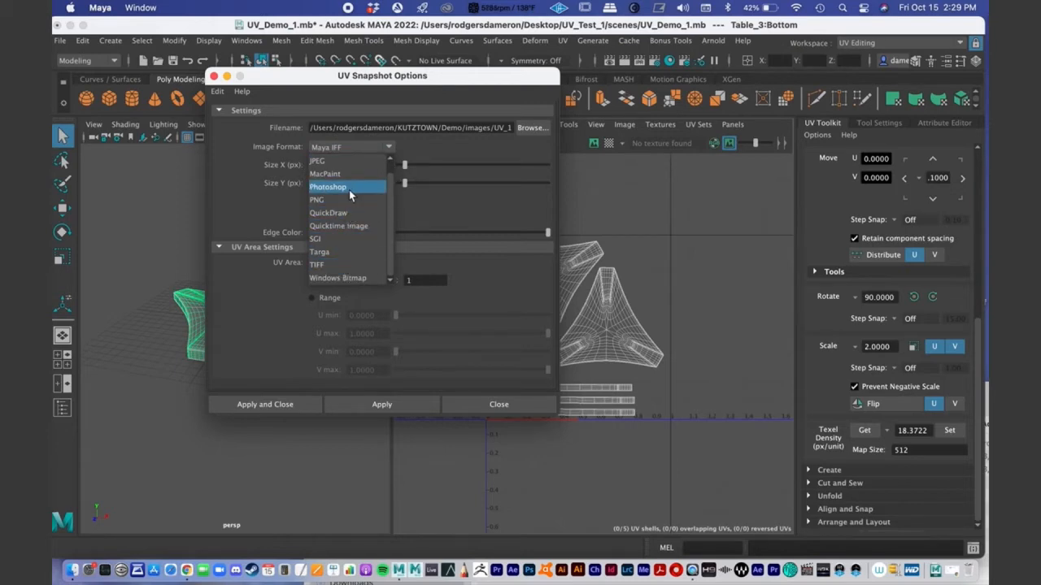
{"action": "scroll", "coordinate": [389, 203], "scroll_direction": "up", "scroll_amount": 1}
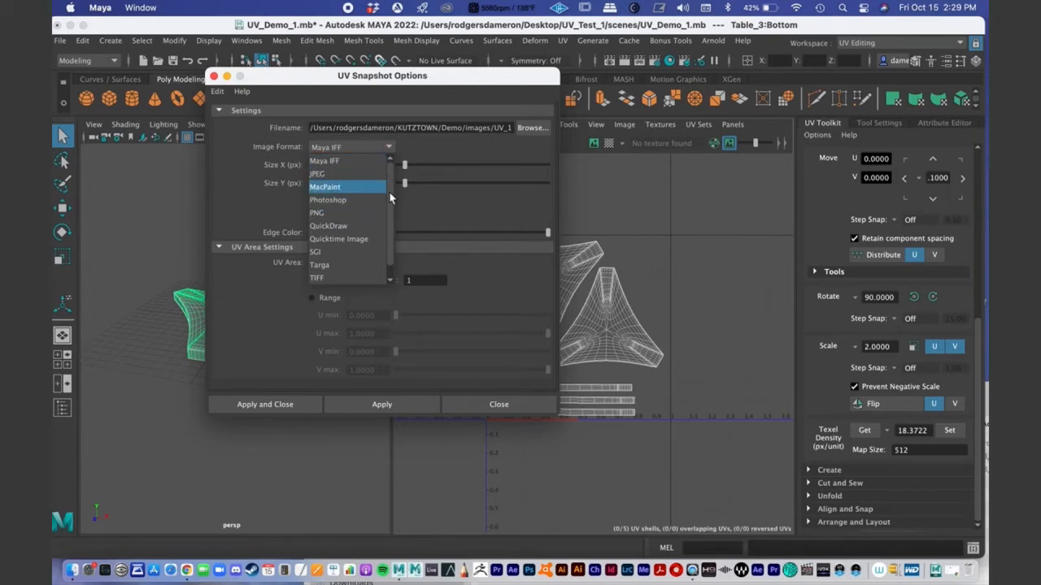
{"action": "scroll", "coordinate": [363, 266], "scroll_direction": "down", "scroll_amount": 1}
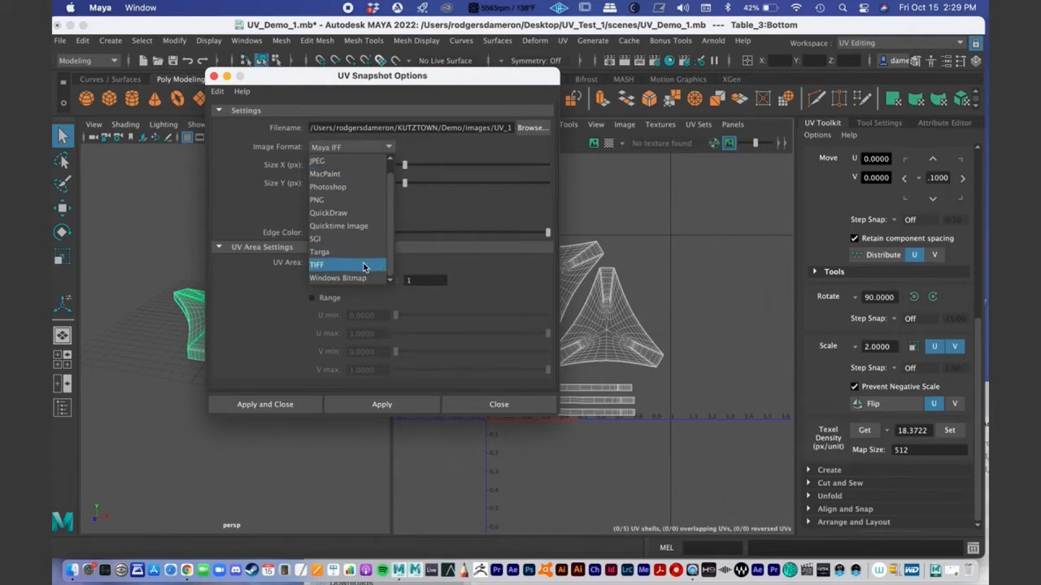
Step: Set the UV snapshot's image format to TIFF and browse to the sourceimages folder of the Desktop project UV_Test_1
{"action": "left_click", "coordinate": [363, 266]}
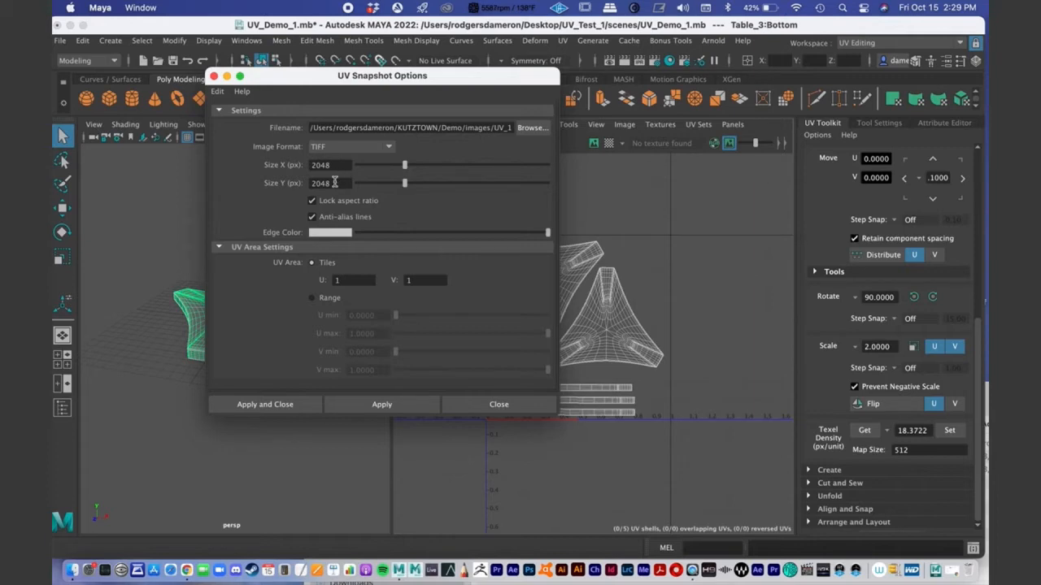
{"action": "left_click", "coordinate": [530, 128]}
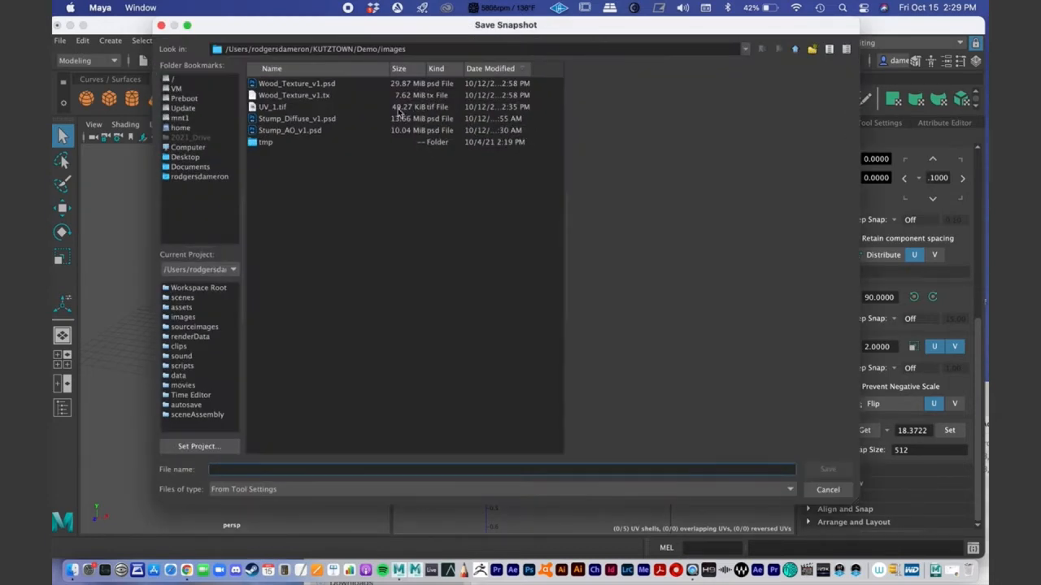
{"action": "left_click", "coordinate": [794, 50]}
{"action": "left_click", "coordinate": [795, 50]}
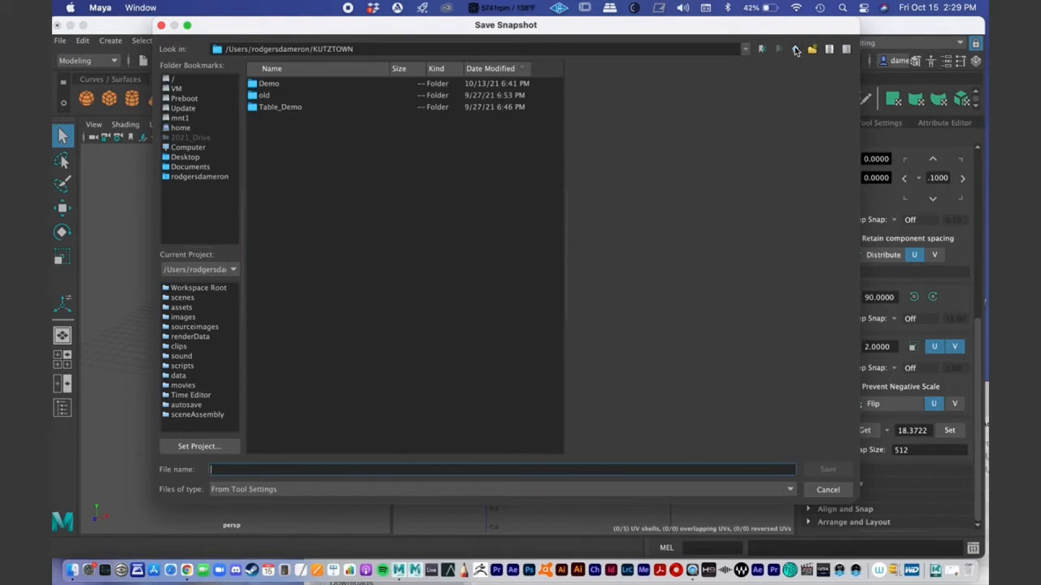
{"action": "left_click", "coordinate": [182, 169]}
{"action": "left_click", "coordinate": [185, 157]}
{"action": "left_click", "coordinate": [285, 157]}
{"action": "double_click", "coordinate": [284, 156]}
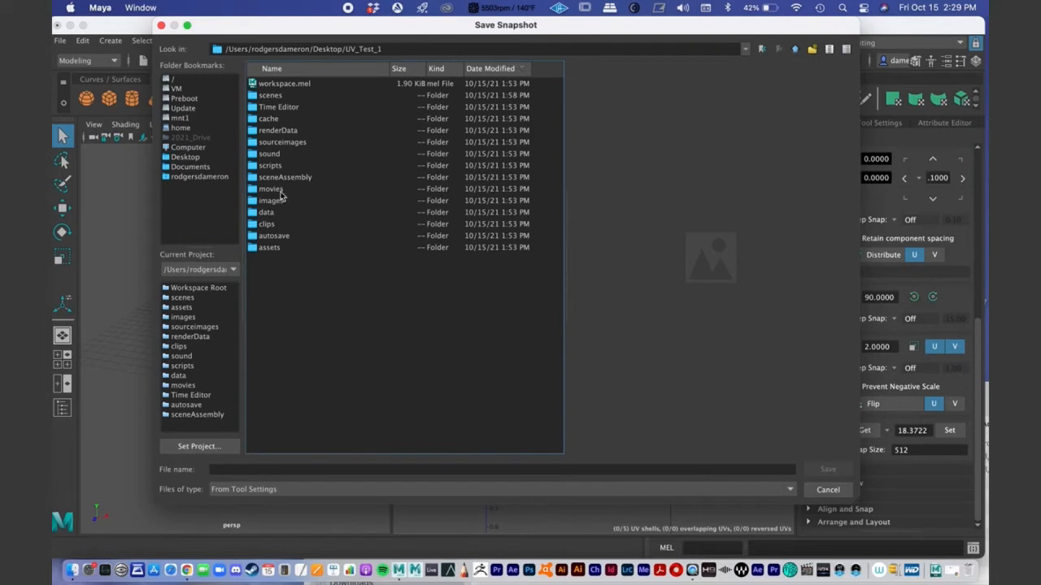
{"action": "double_click", "coordinate": [281, 142]}
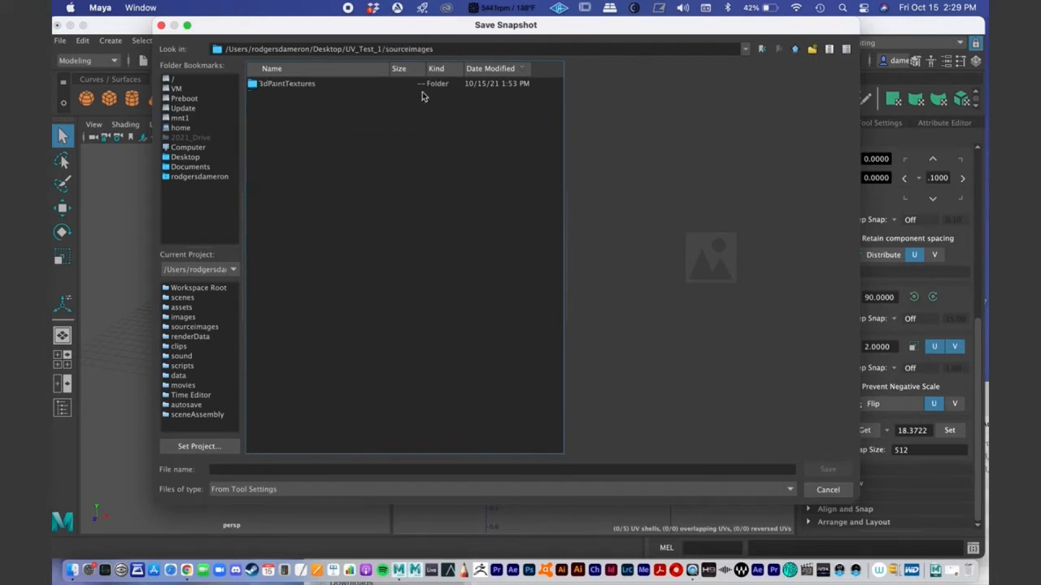
Step: Name the snapshot file UV_1, export it and close the UV snapshot options
{"action": "left_click", "coordinate": [251, 469]}
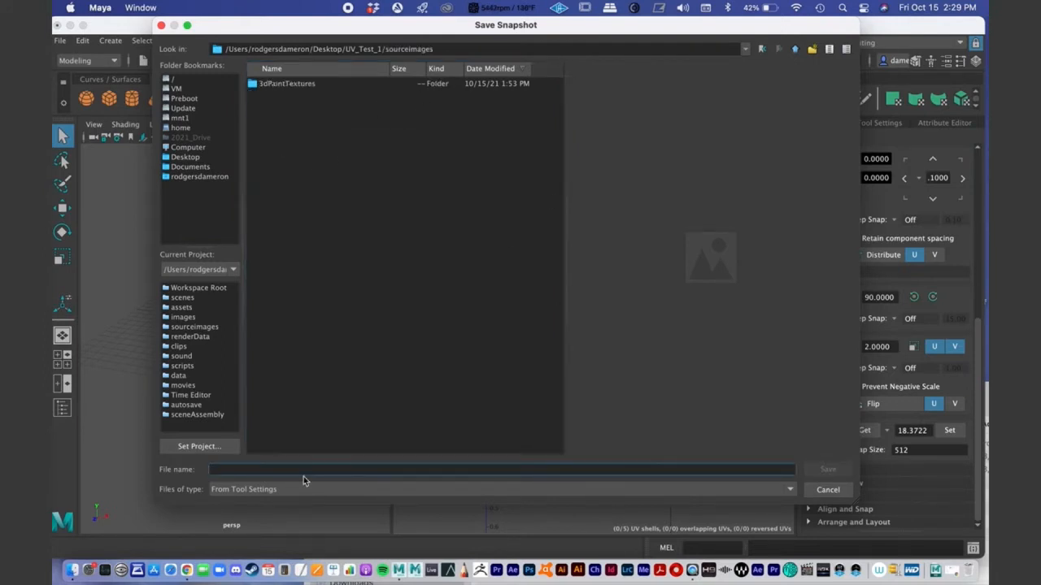
{"action": "type", "text": "UV_1"}
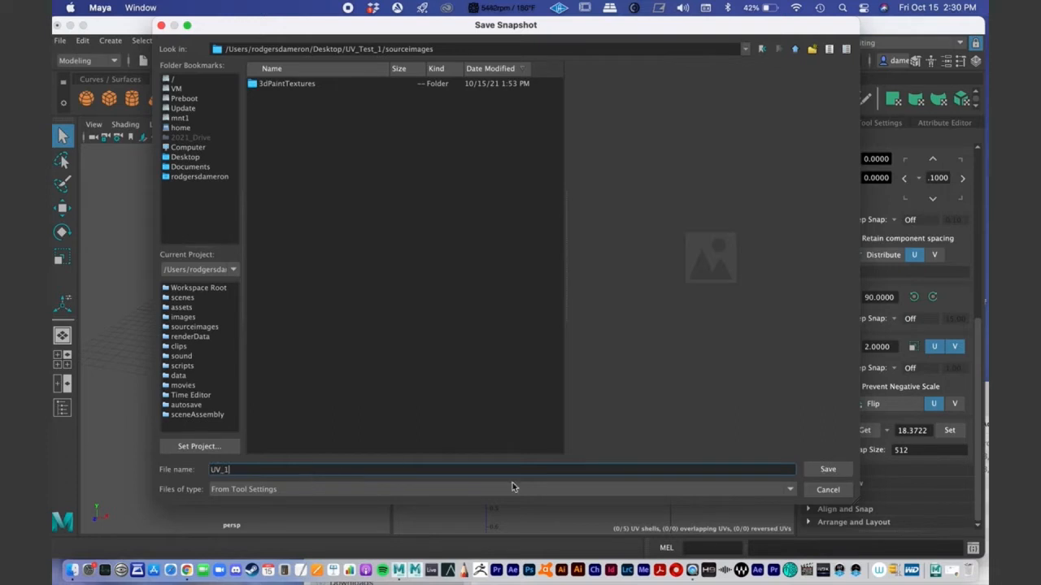
{"action": "left_click", "coordinate": [827, 469]}
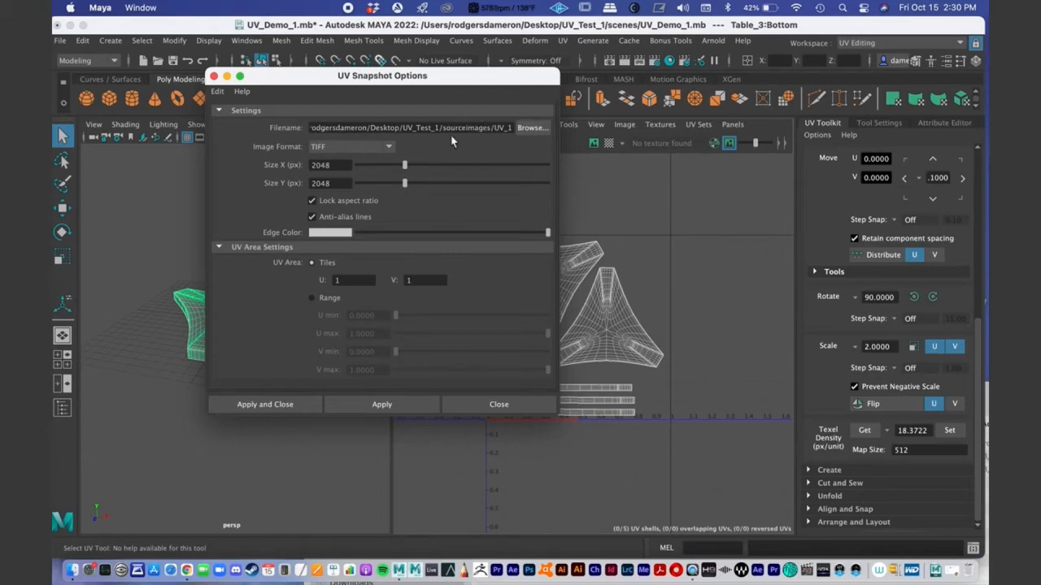
{"action": "left_click", "coordinate": [382, 405]}
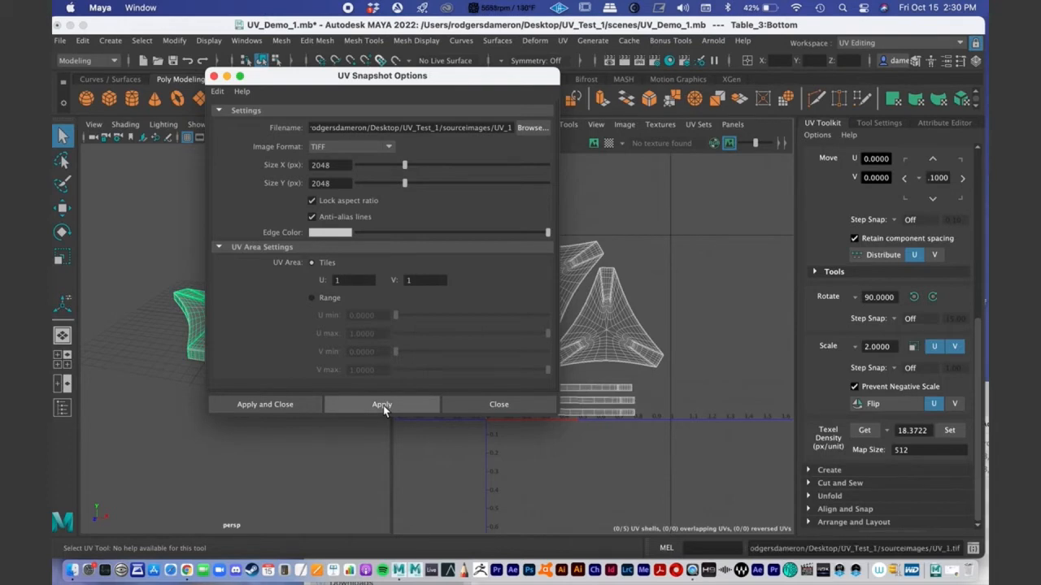
{"action": "left_click", "coordinate": [469, 407]}
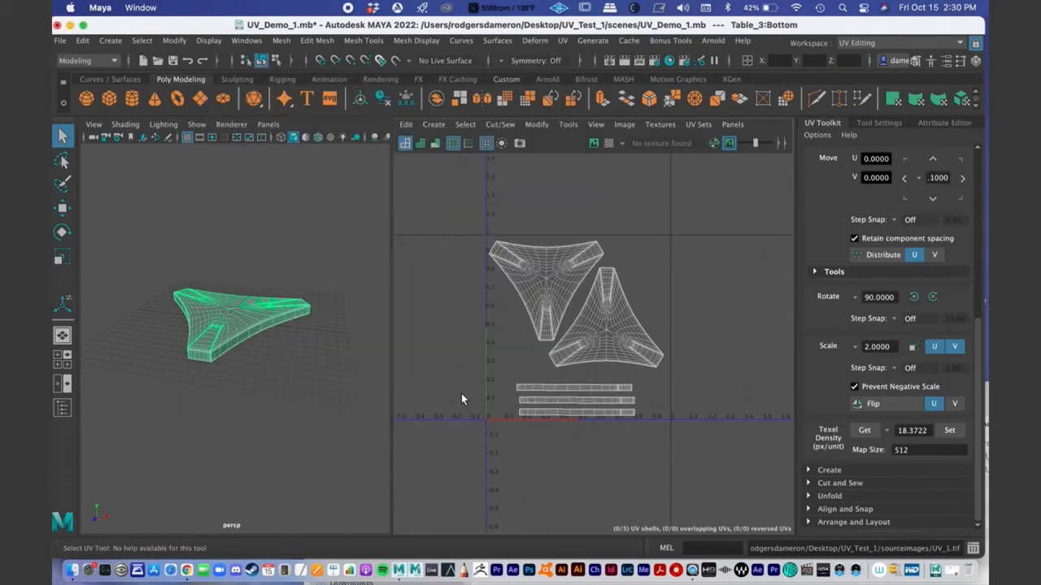
Step: Switch to Finder and preview the exported UV_1.tif in the project's sourceimages folder
{"action": "left_click", "coordinate": [70, 26]}
{"action": "left_click", "coordinate": [602, 210]}
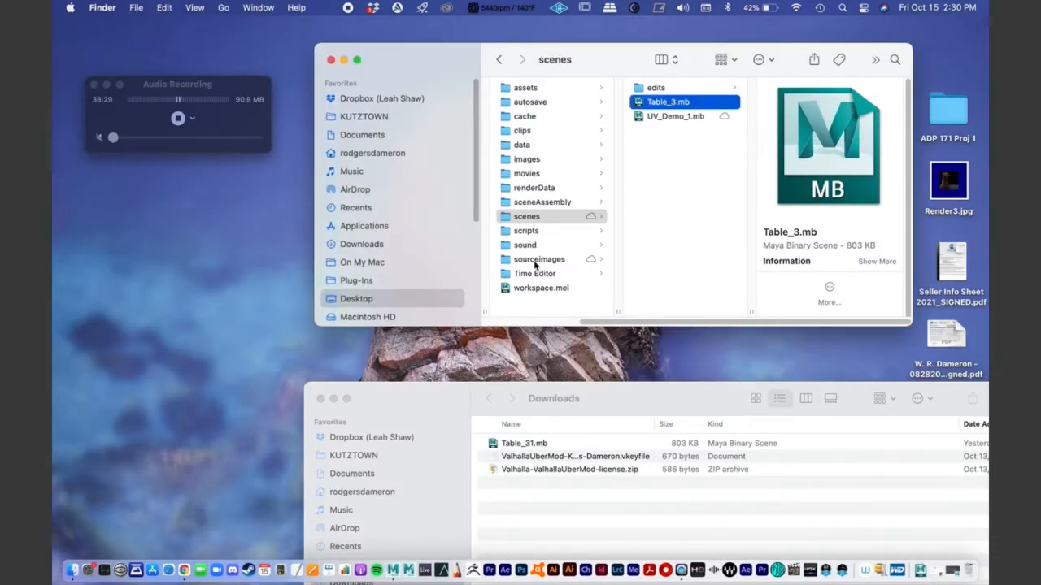
{"action": "left_click", "coordinate": [535, 263]}
{"action": "left_click", "coordinate": [655, 106]}
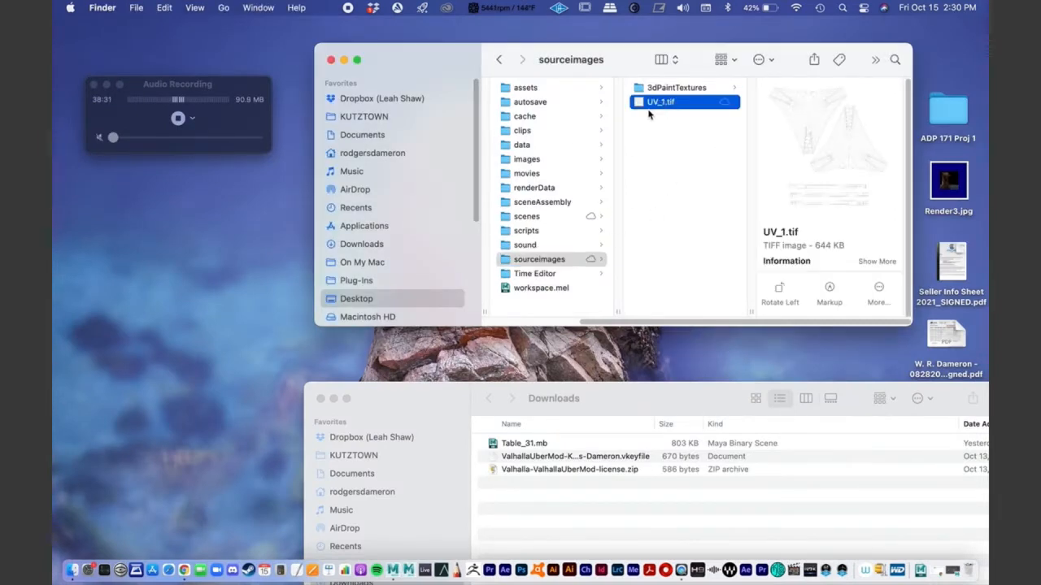
{"action": "key", "text": "space"}
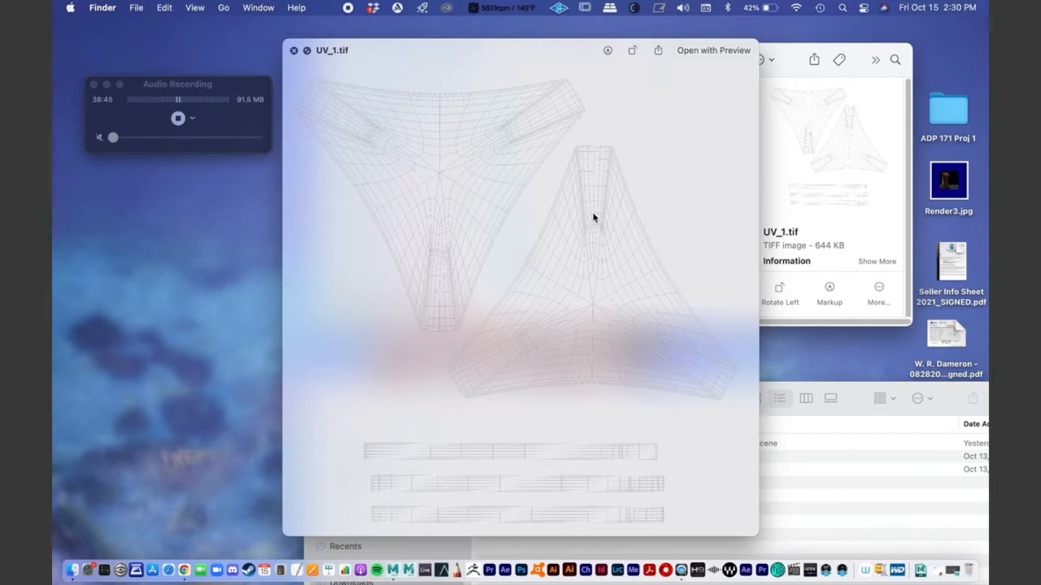
{"action": "key", "text": "space"}
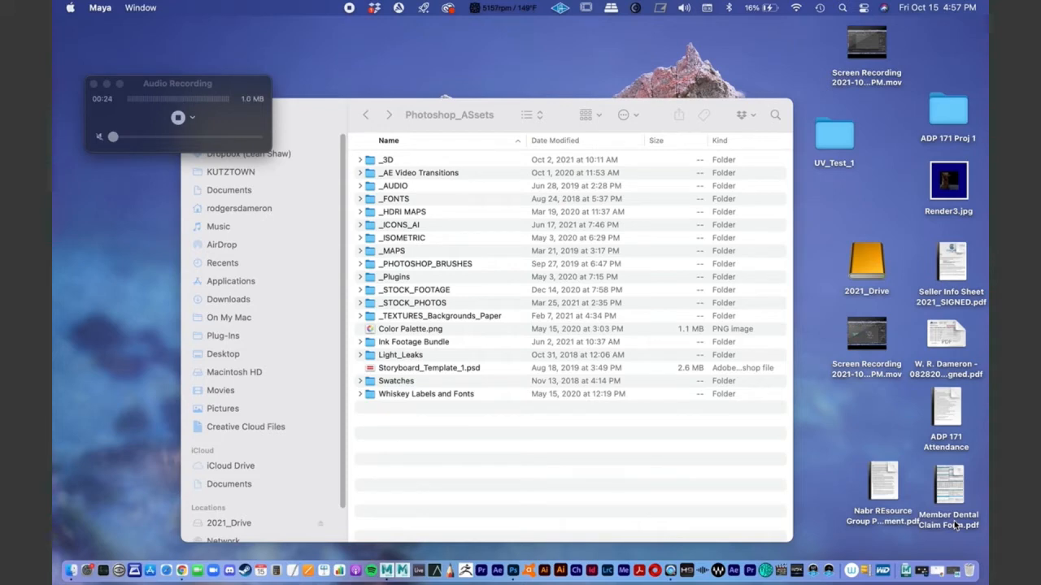
Step: Switch to Chrome and bring up the open Google image results for "wood texture"
{"action": "left_click", "coordinate": [937, 570]}
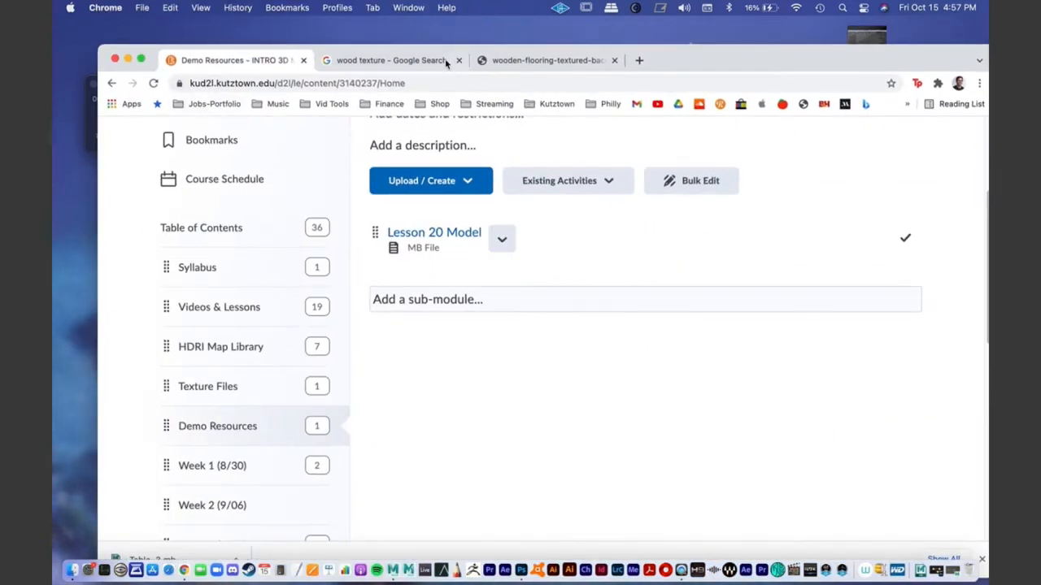
{"action": "left_click", "coordinate": [412, 63]}
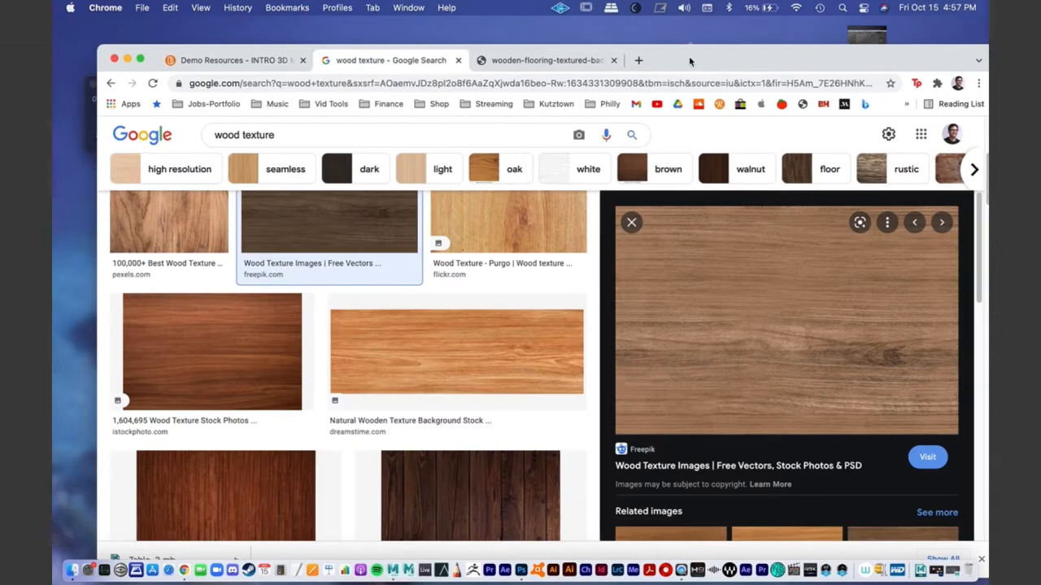
{"action": "left_click_drag", "start_coordinate": [690, 62], "coordinate": [626, 34]}
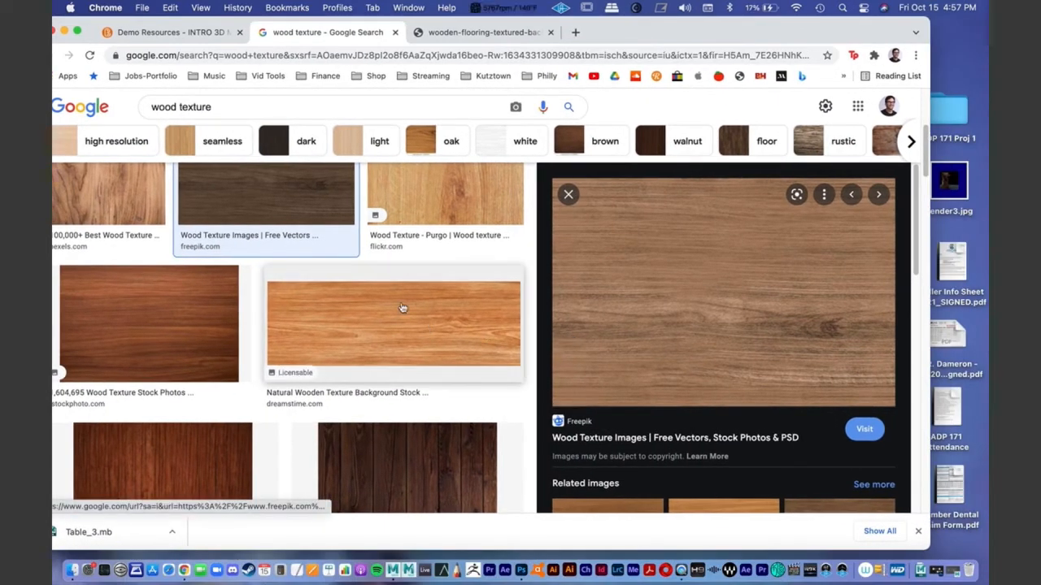
{"action": "triple_click", "coordinate": [222, 109]}
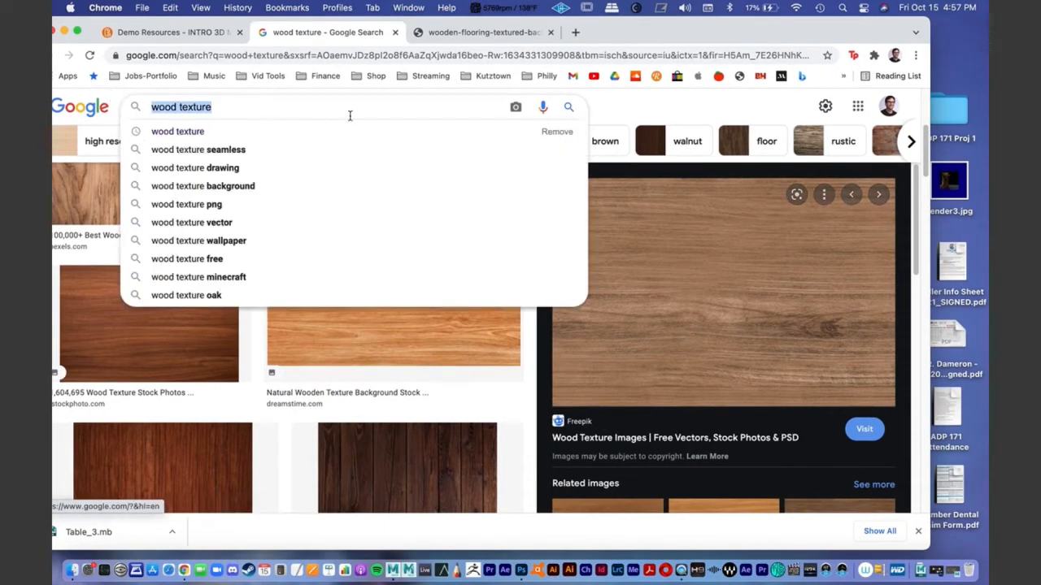
{"action": "left_click", "coordinate": [661, 108]}
Step: Choose the plain brown Unsplash wood image from the results and view it full size in a new tab
{"action": "scroll", "coordinate": [446, 314], "scroll_direction": "up", "scroll_amount": 1}
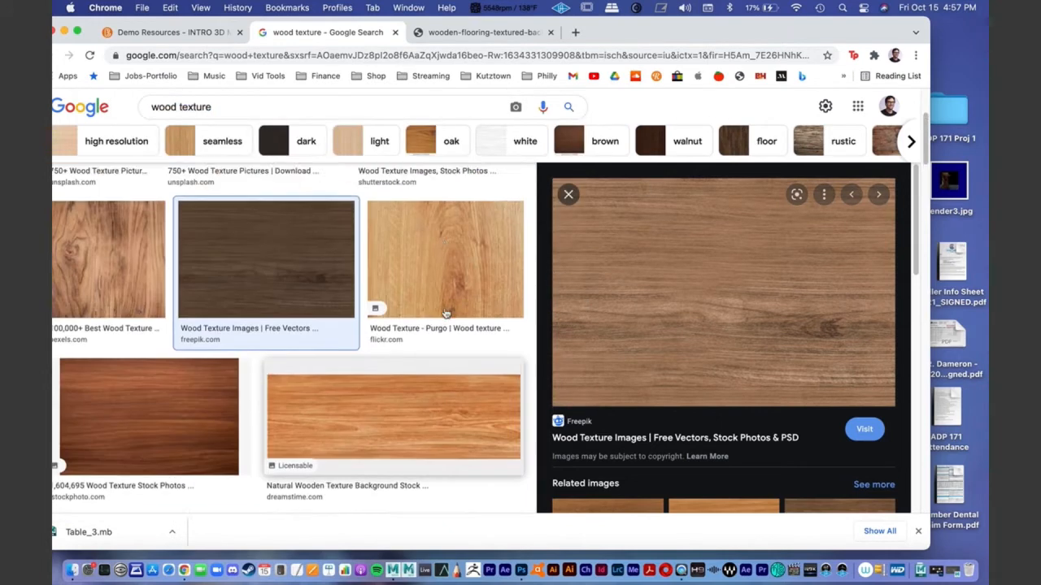
{"action": "scroll", "coordinate": [445, 314], "scroll_direction": "up", "scroll_amount": 3}
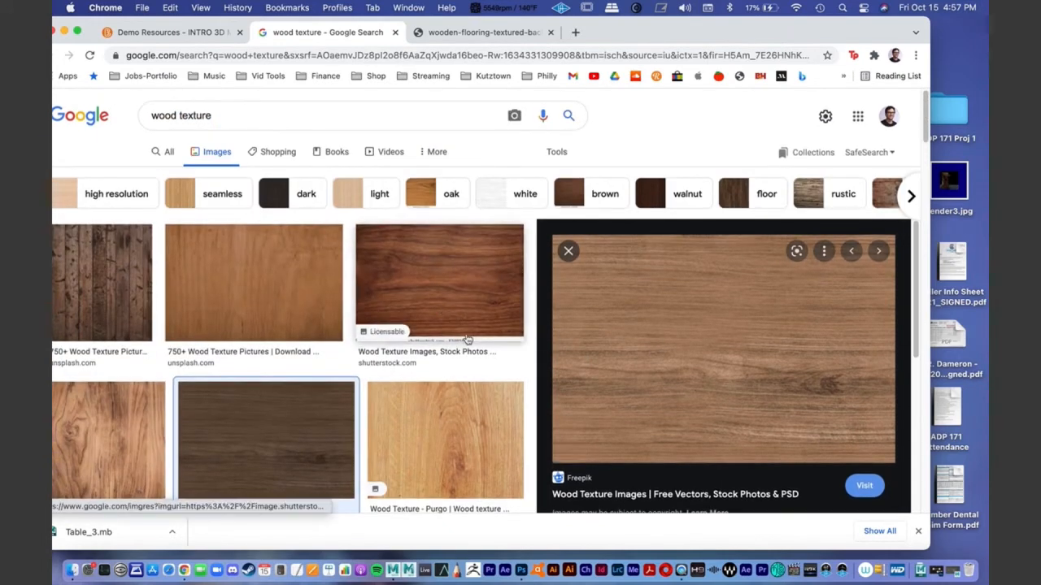
{"action": "left_click", "coordinate": [263, 300]}
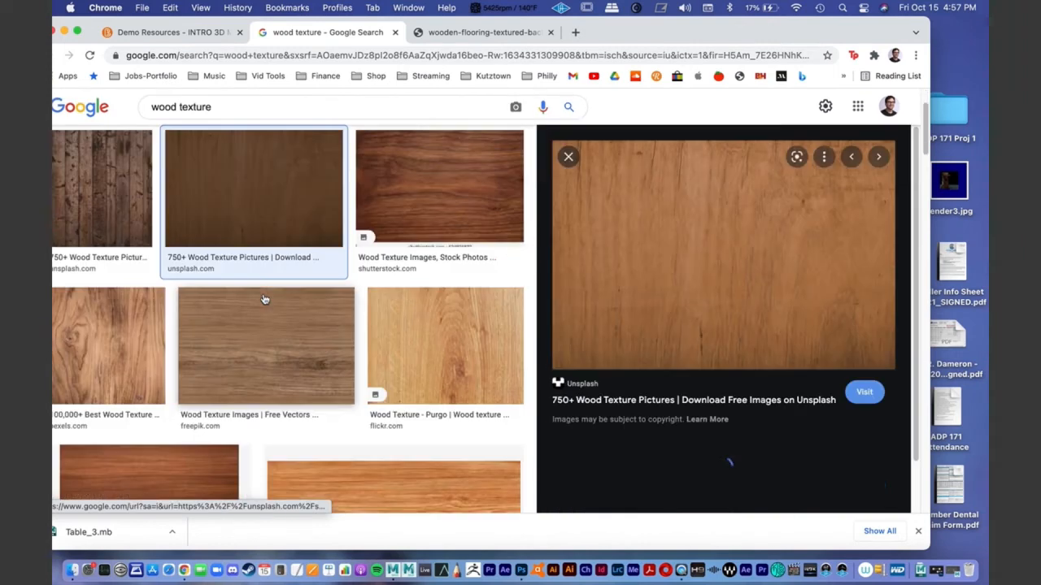
{"action": "right_click", "coordinate": [679, 282]}
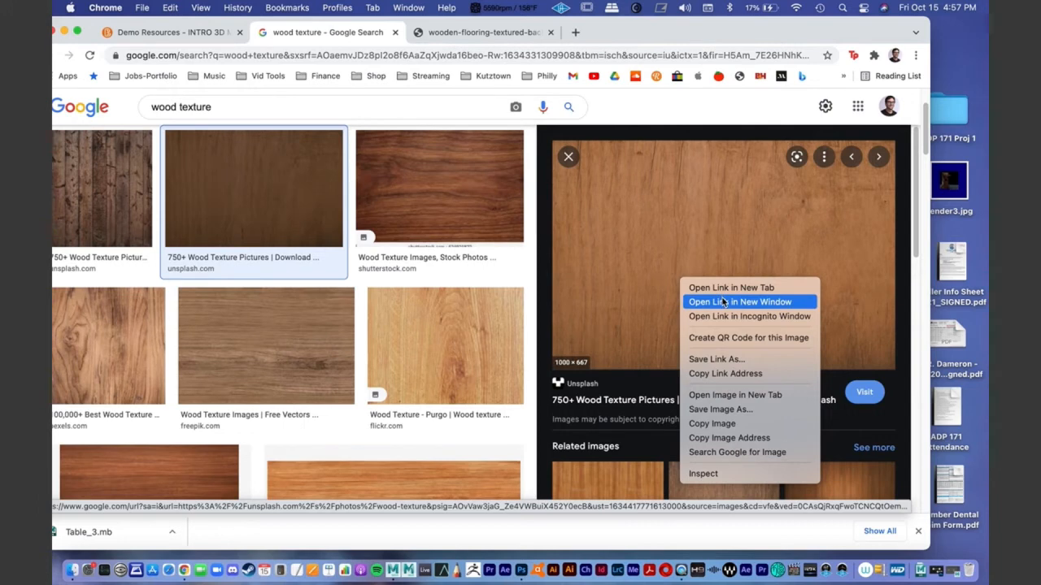
{"action": "left_click", "coordinate": [727, 394]}
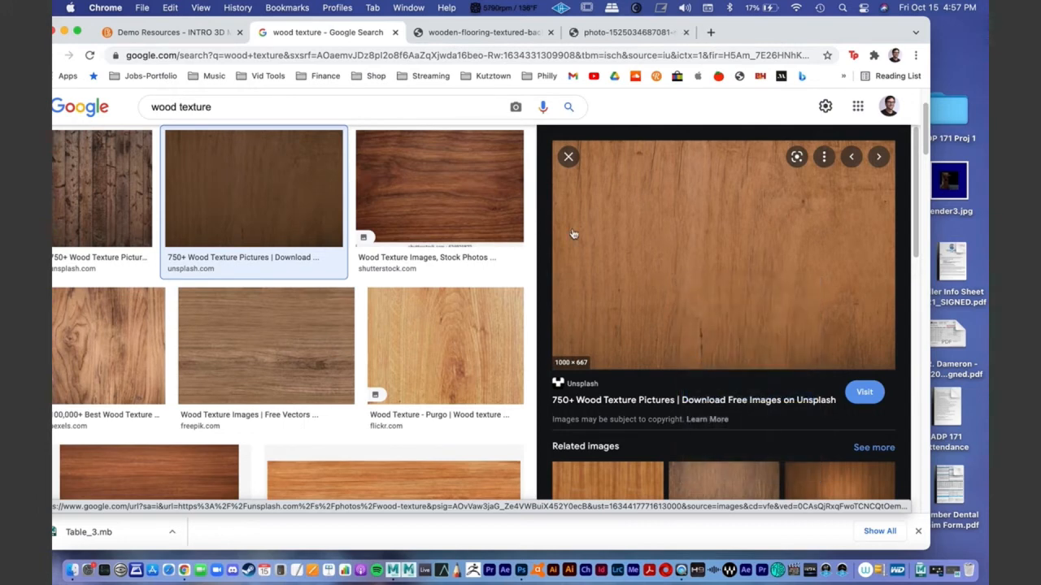
{"action": "left_click", "coordinate": [622, 33]}
Step: Save the wood image as wood_Texture_ref.jpeg in the sourceimages folder of UV_Test_1
{"action": "right_click", "coordinate": [410, 215]}
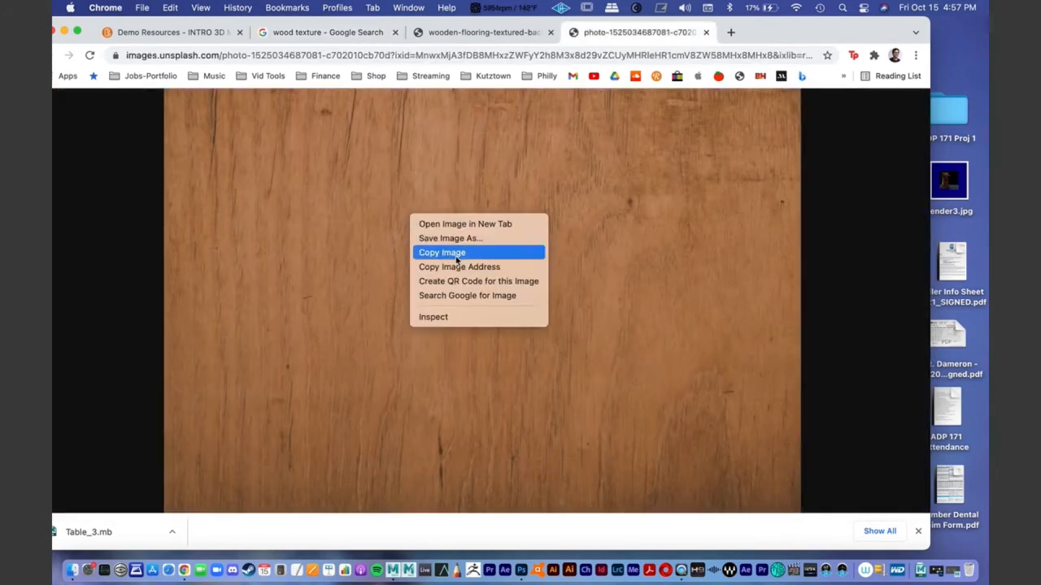
{"action": "left_click", "coordinate": [457, 239]}
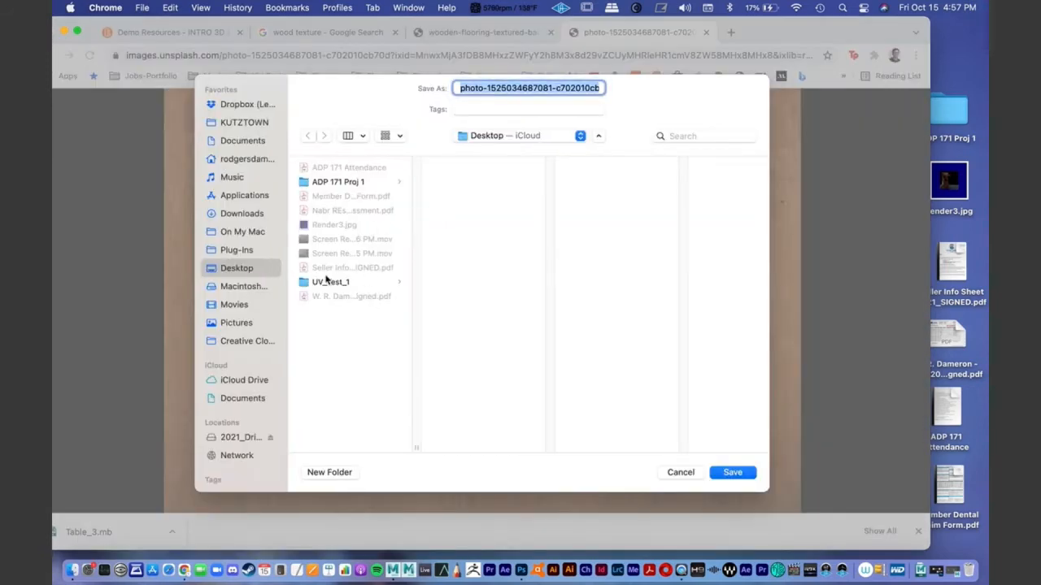
{"action": "left_click", "coordinate": [328, 281]}
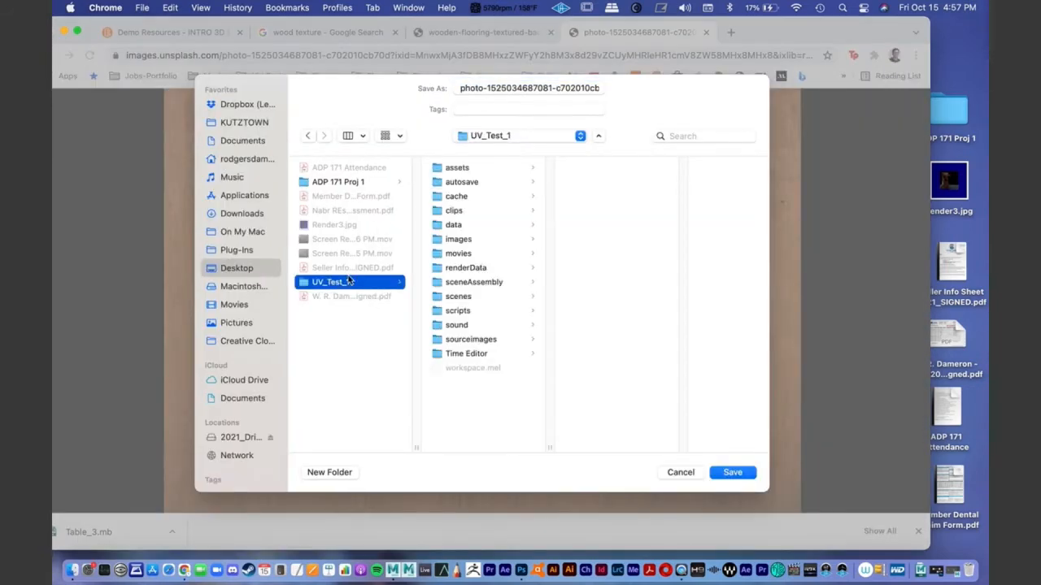
{"action": "left_click", "coordinate": [481, 335]}
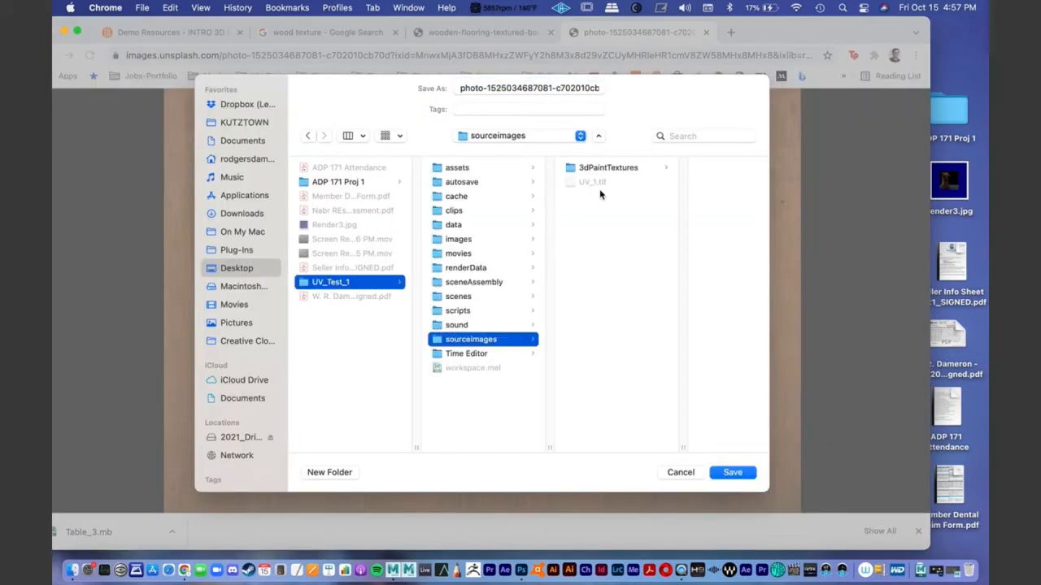
{"action": "left_click", "coordinate": [515, 88]}
{"action": "type", "text": "w"}
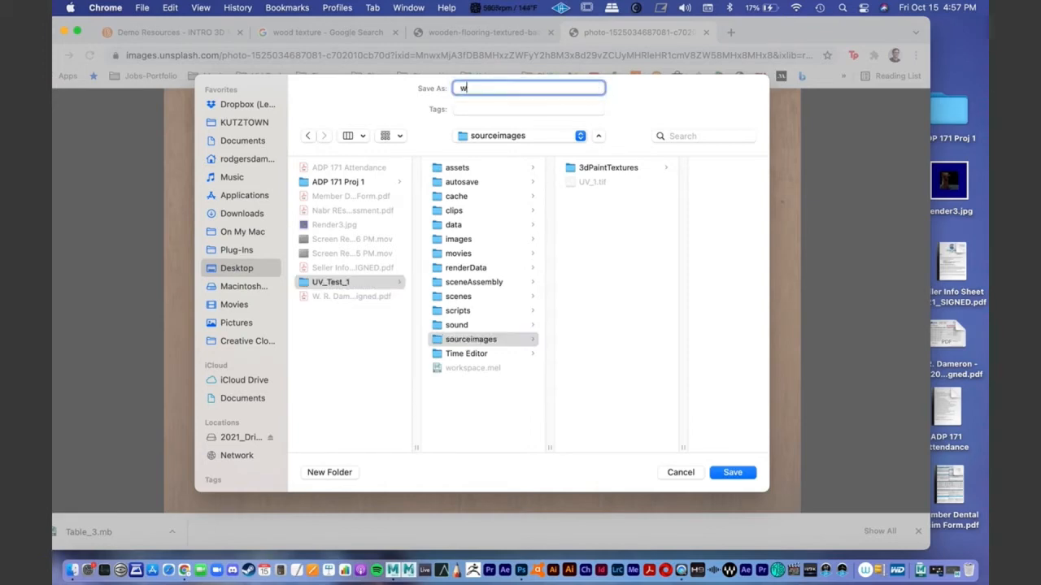
{"action": "type", "text": "ood_Texture"}
{"action": "type", "text": "_r....jpe"}
{"action": "key", "text": "Return"}
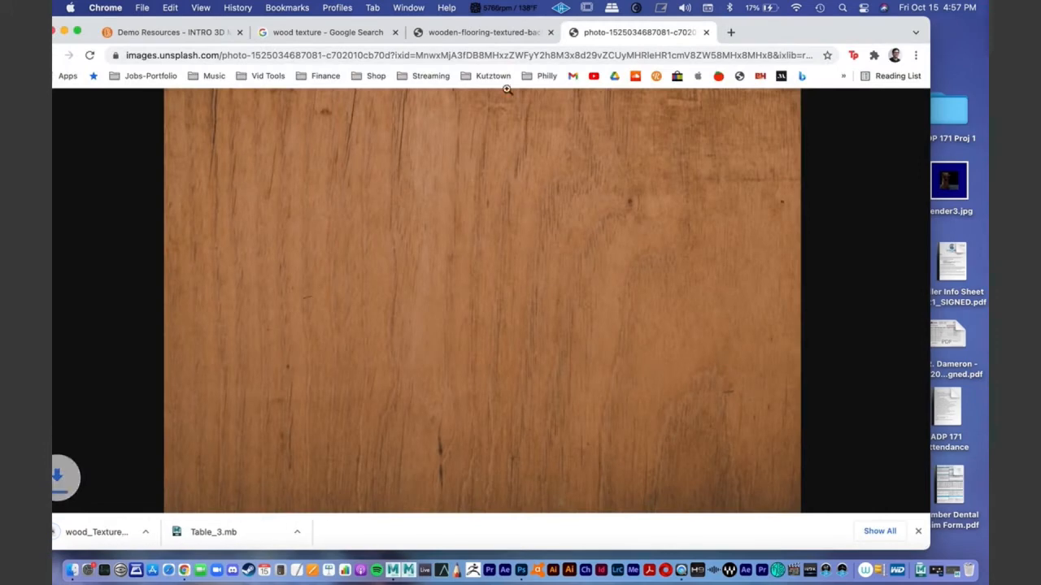
Step: Switch to Photoshop and open both UV_1.tif and wood_Texture_ref.jpeg from the sourceimages folder
{"action": "left_click", "coordinate": [64, 33]}
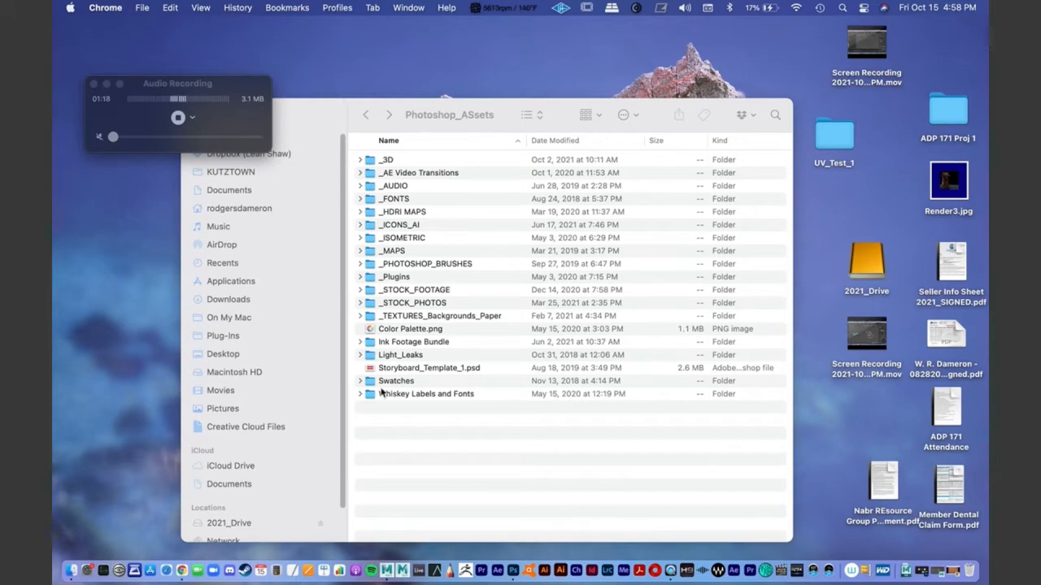
{"action": "left_click", "coordinate": [513, 570]}
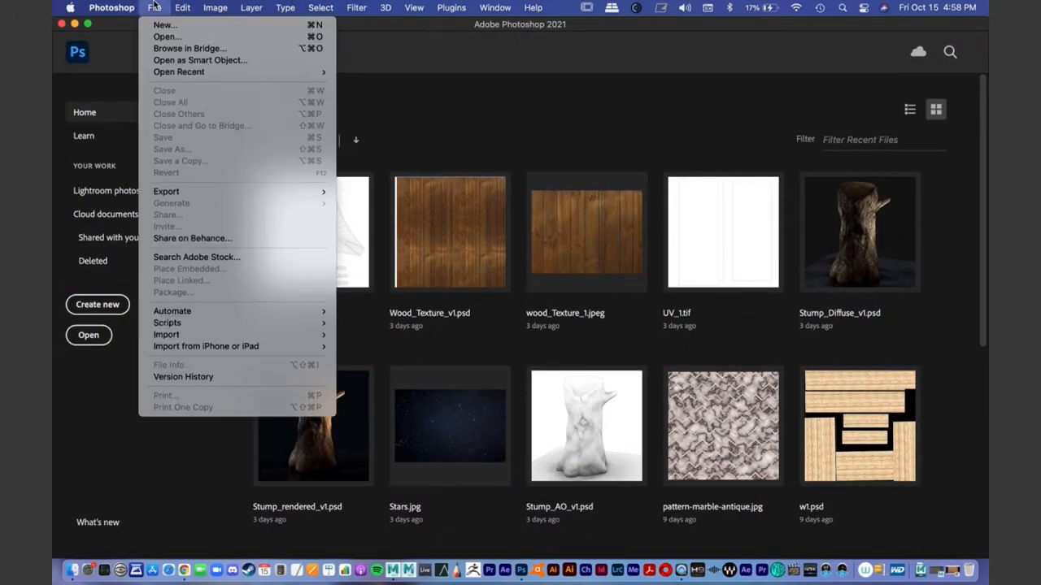
{"action": "left_click", "coordinate": [155, 8]}
{"action": "left_click", "coordinate": [166, 38]}
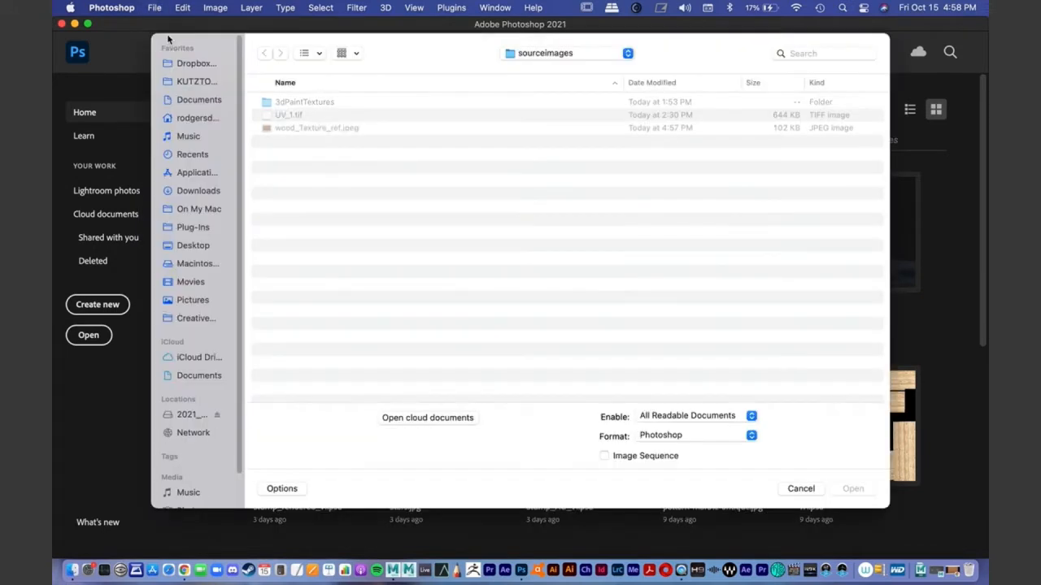
{"action": "left_click", "coordinate": [537, 53]}
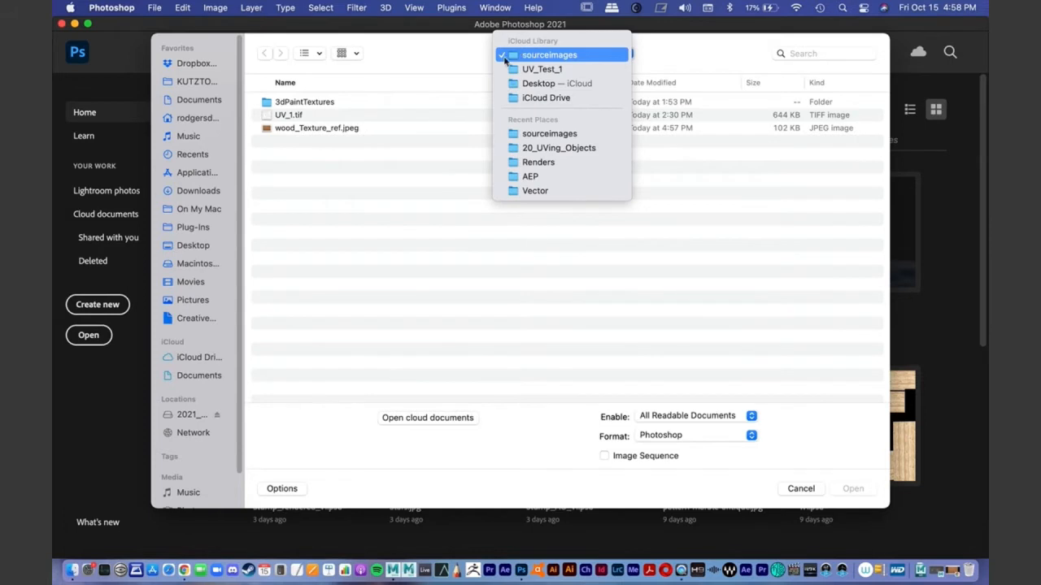
{"action": "left_click", "coordinate": [480, 59]}
{"action": "left_click", "coordinate": [290, 117]}
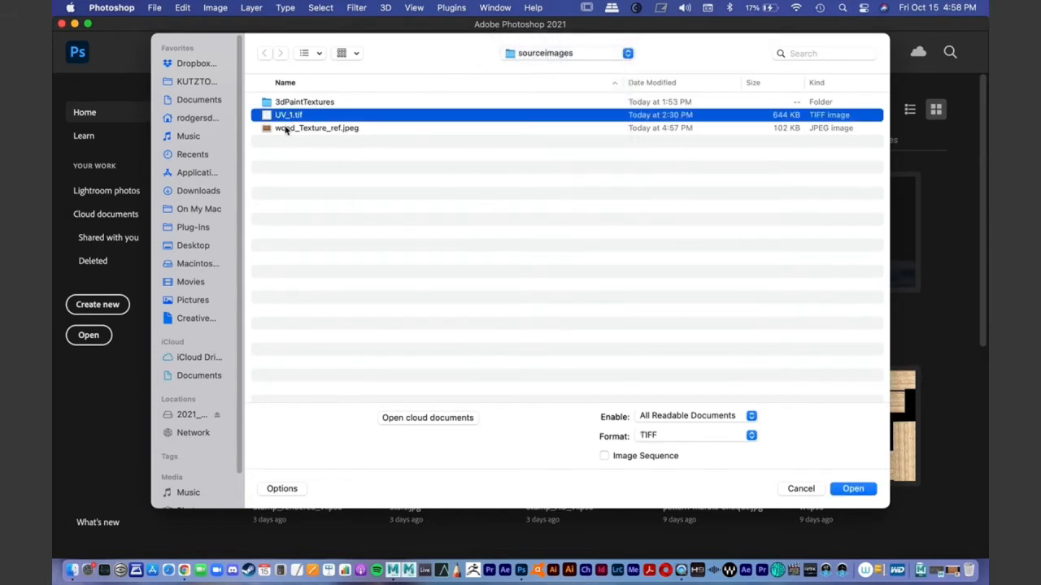
{"action": "left_click", "coordinate": [286, 128], "text": "shift"}
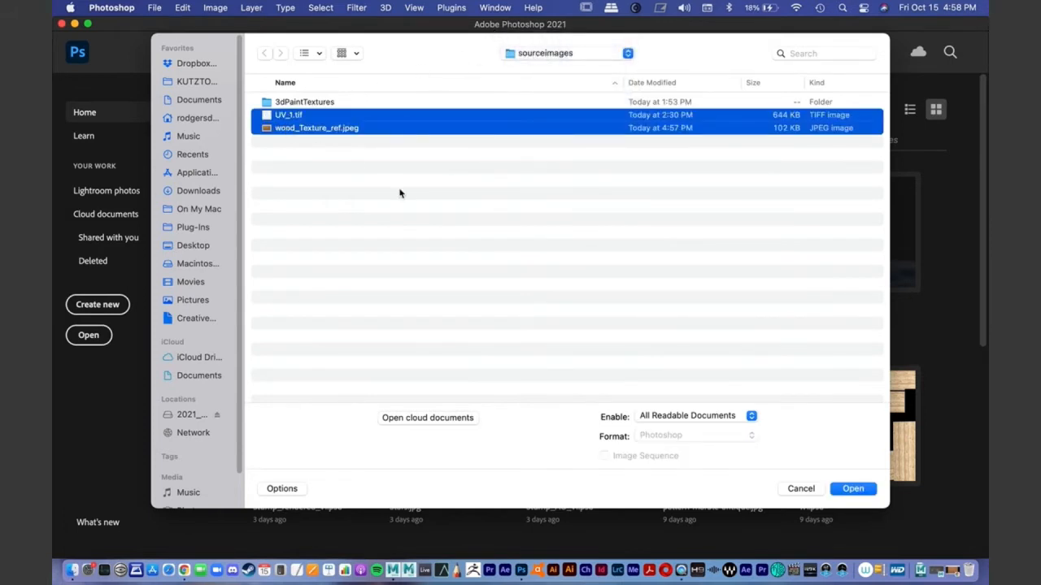
{"action": "left_click", "coordinate": [297, 150]}
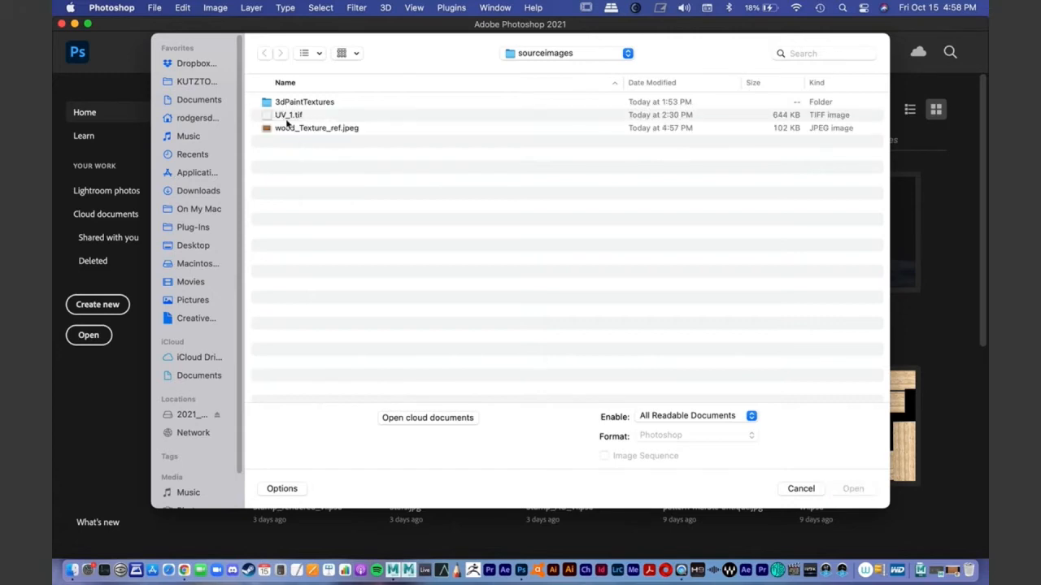
{"action": "left_click", "coordinate": [287, 118]}
{"action": "left_click", "coordinate": [286, 128], "text": "shift"}
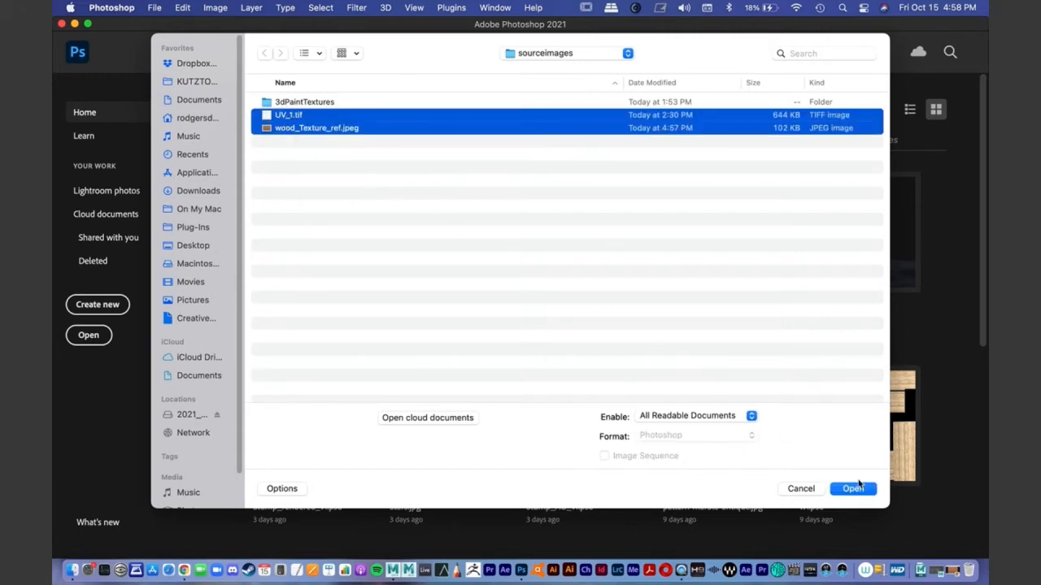
{"action": "left_click", "coordinate": [858, 490]}
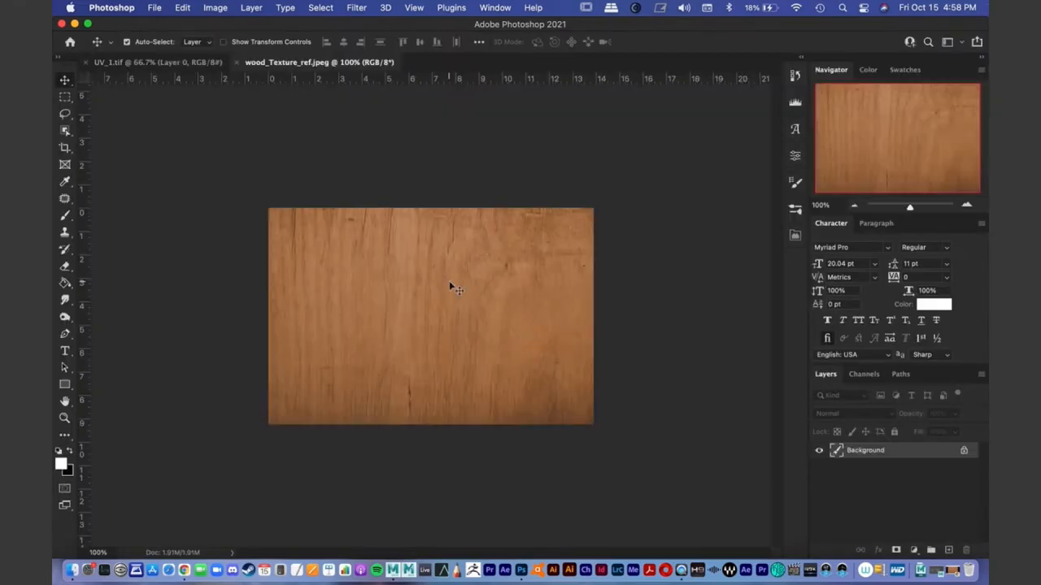
Step: Bring up the UV_1.tif document, toggle the visibility of Layer 0 off and on, and rename the layer as UV1
{"action": "left_click", "coordinate": [150, 63]}
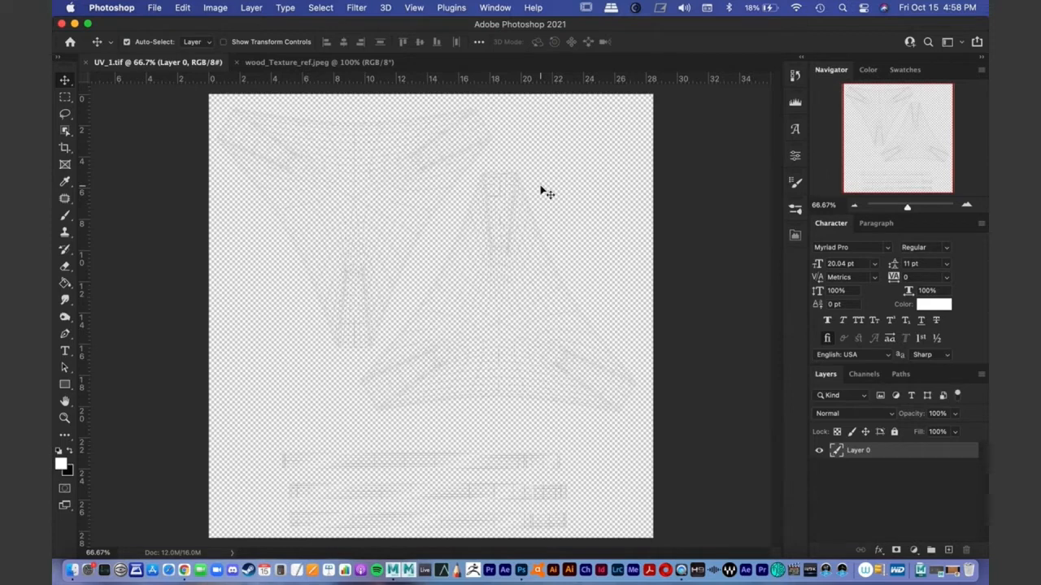
{"action": "left_click", "coordinate": [820, 451]}
{"action": "left_click", "coordinate": [820, 451]}
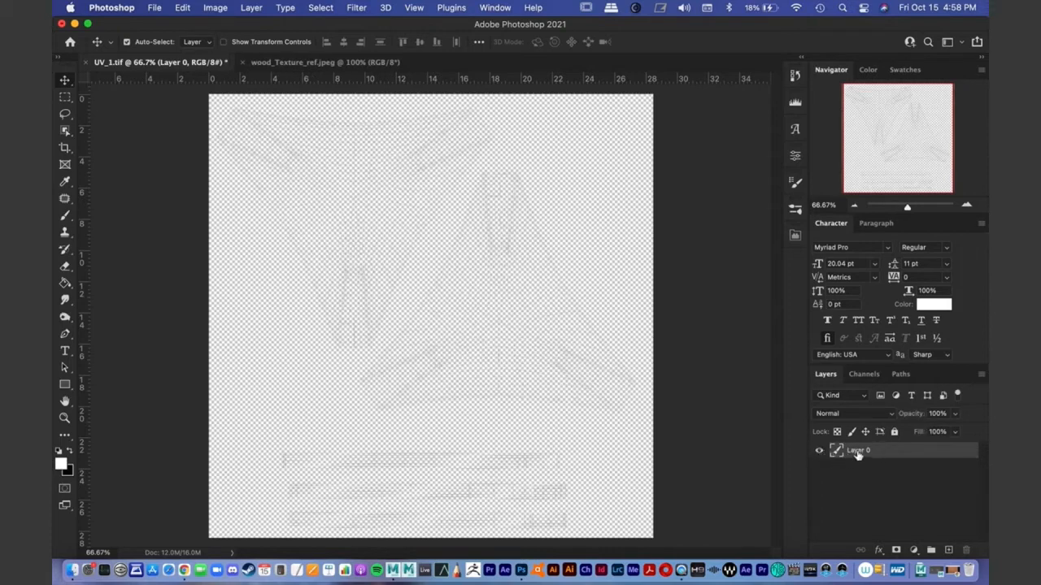
{"action": "double_click", "coordinate": [858, 451]}
{"action": "type", "text": "UV"}
{"action": "key", "text": "Return"}
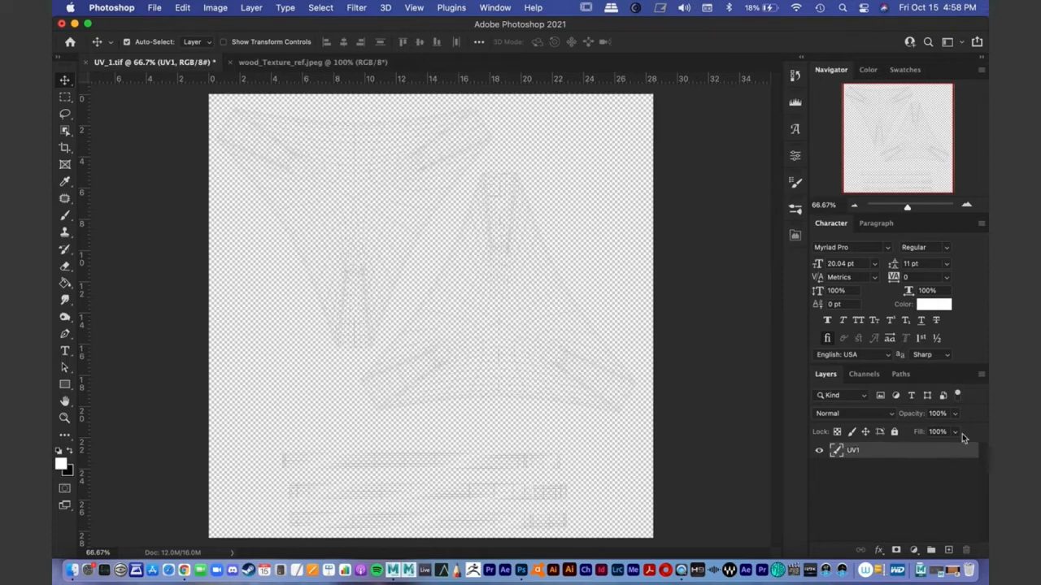
Step: Lock the UV1 layer completely and test the lock by trying to move the UV layout on the canvas
{"action": "left_click", "coordinate": [894, 433]}
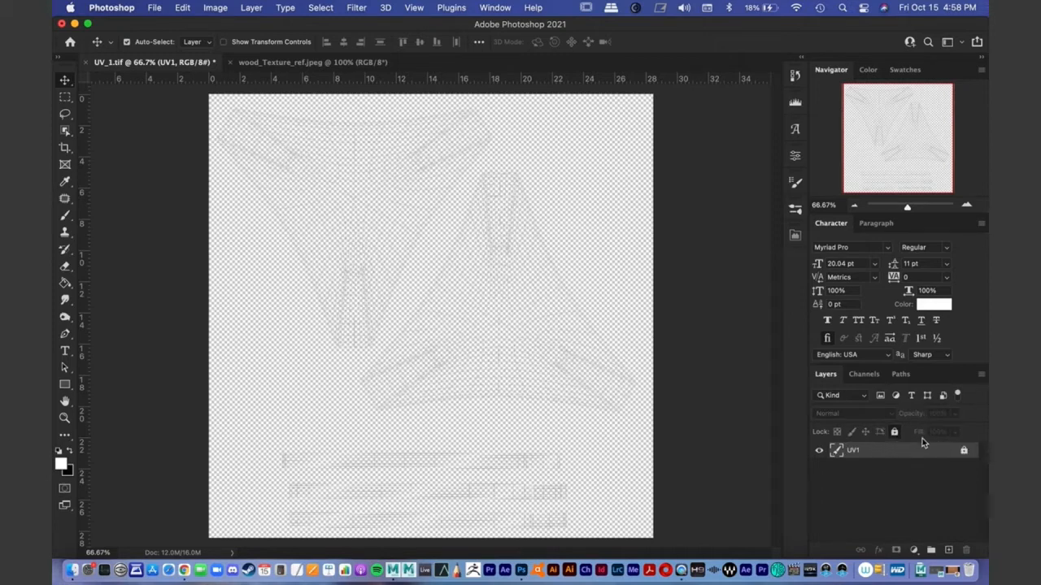
{"action": "left_click_drag", "start_coordinate": [397, 278], "coordinate": [460, 349]}
{"action": "left_click_drag", "start_coordinate": [448, 236], "coordinate": [536, 326]}
{"action": "left_click_drag", "start_coordinate": [502, 295], "coordinate": [541, 303]}
{"action": "left_click_drag", "start_coordinate": [457, 327], "coordinate": [506, 335]}
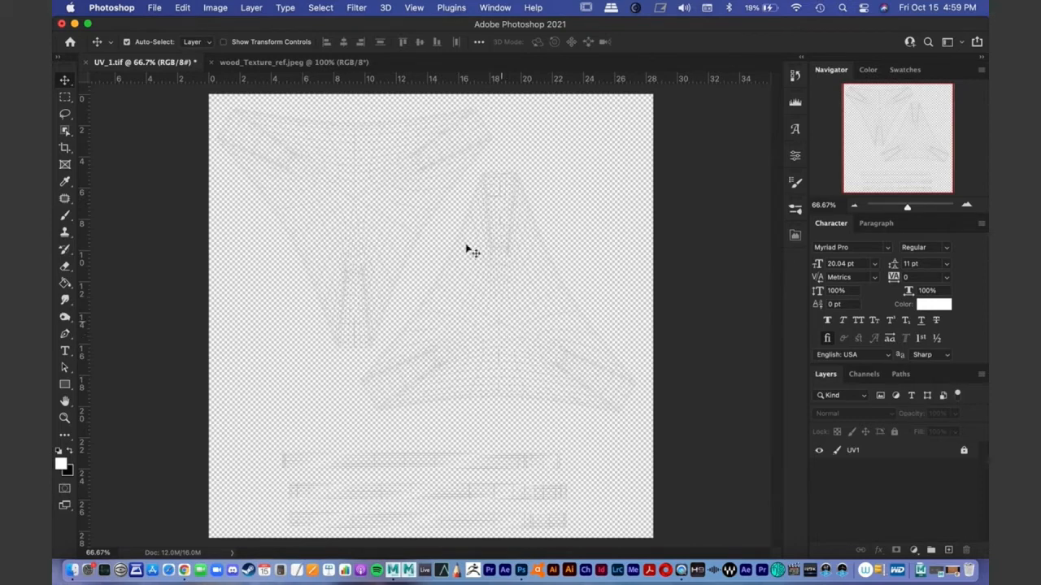
Step: Add a new layer above UV1 and name it Fill
{"action": "left_click", "coordinate": [872, 453]}
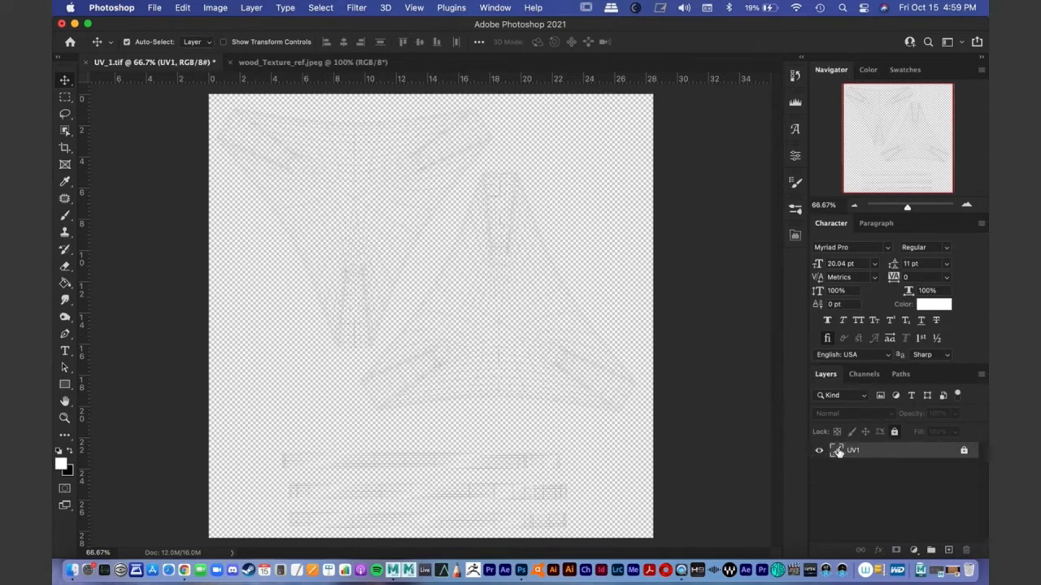
{"action": "left_click", "coordinate": [949, 551]}
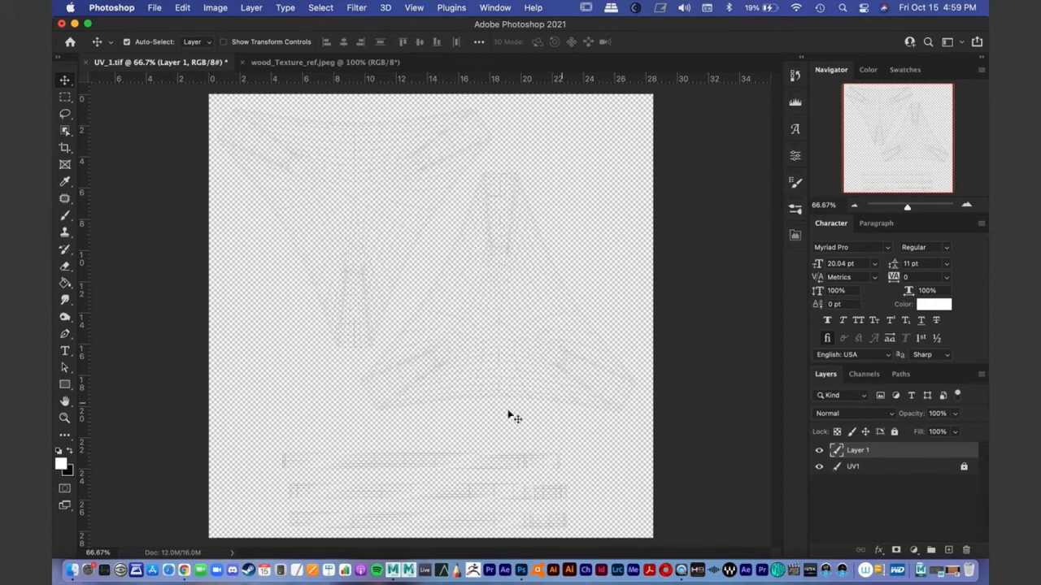
{"action": "double_click", "coordinate": [858, 449]}
{"action": "type", "text": "Fill"}
{"action": "key", "text": "Return"}
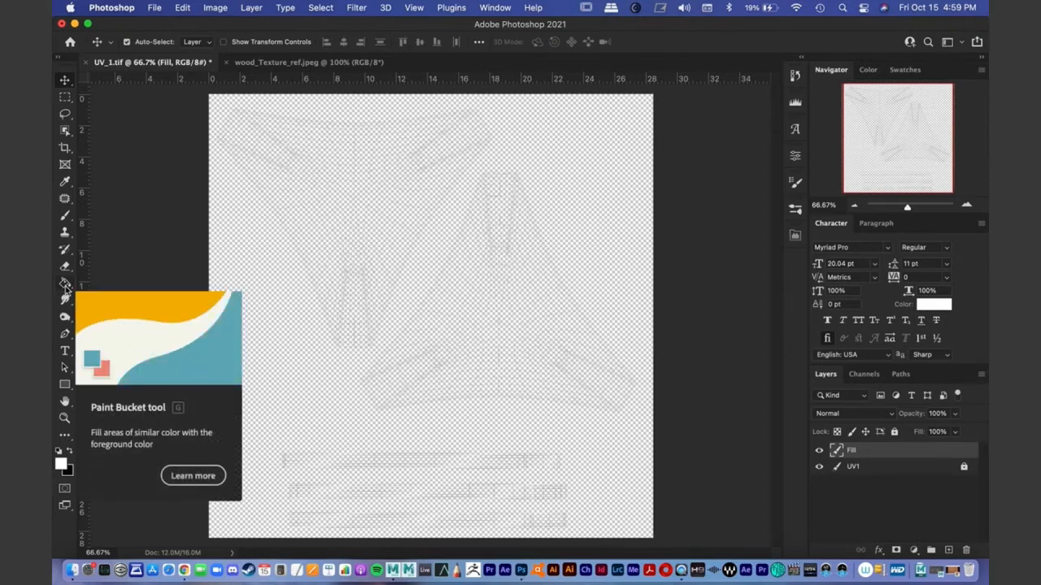
Step: Activate the Paint Bucket tool from the Gradient tool group while the Fill layer stays selected
{"action": "left_click_drag", "start_coordinate": [65, 284], "coordinate": [98, 276]}
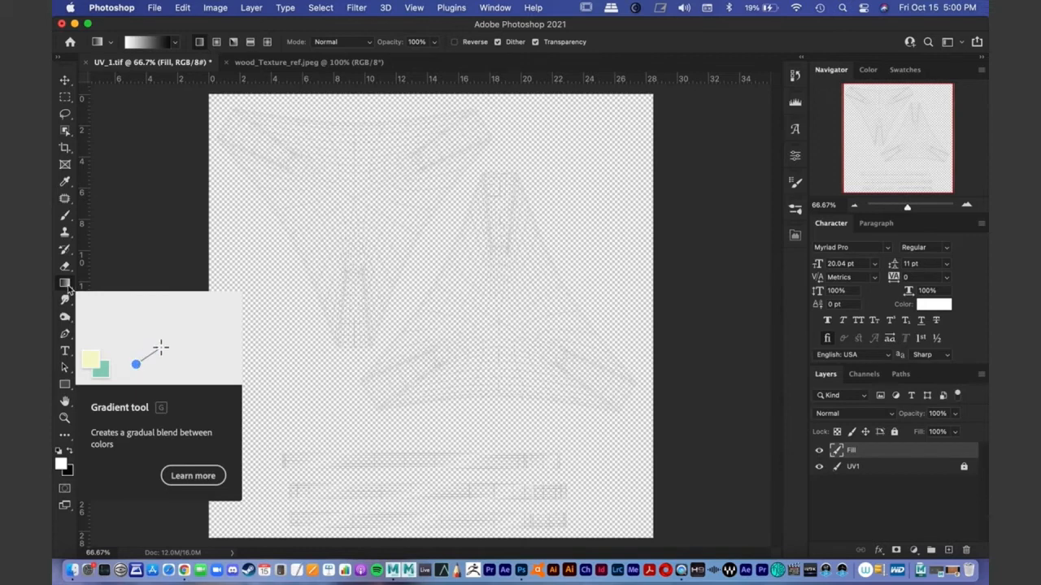
{"action": "left_click", "coordinate": [65, 284]}
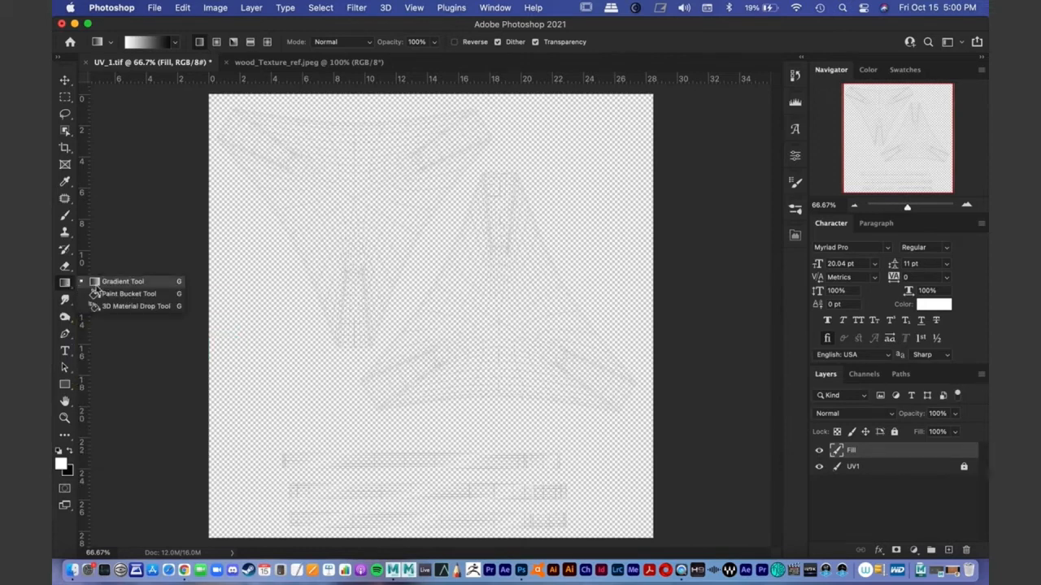
{"action": "left_click", "coordinate": [169, 300]}
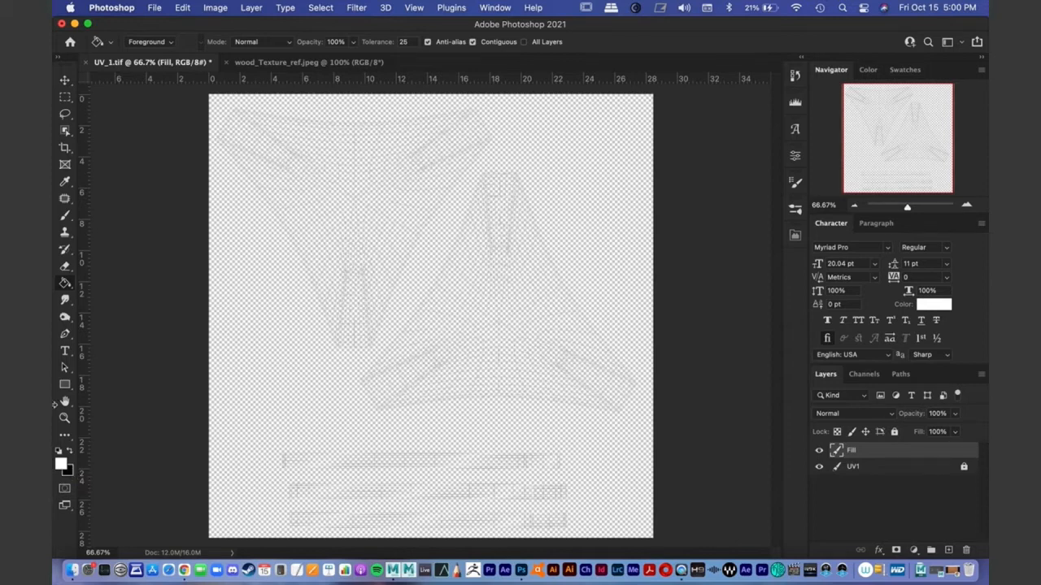
{"action": "left_click", "coordinate": [67, 352]}
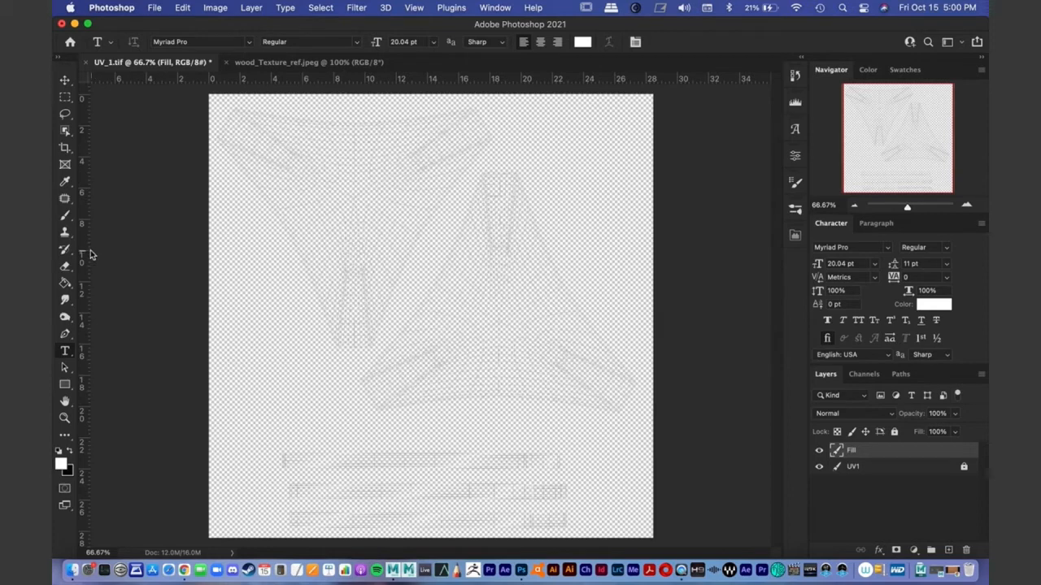
{"action": "left_click", "coordinate": [65, 283]}
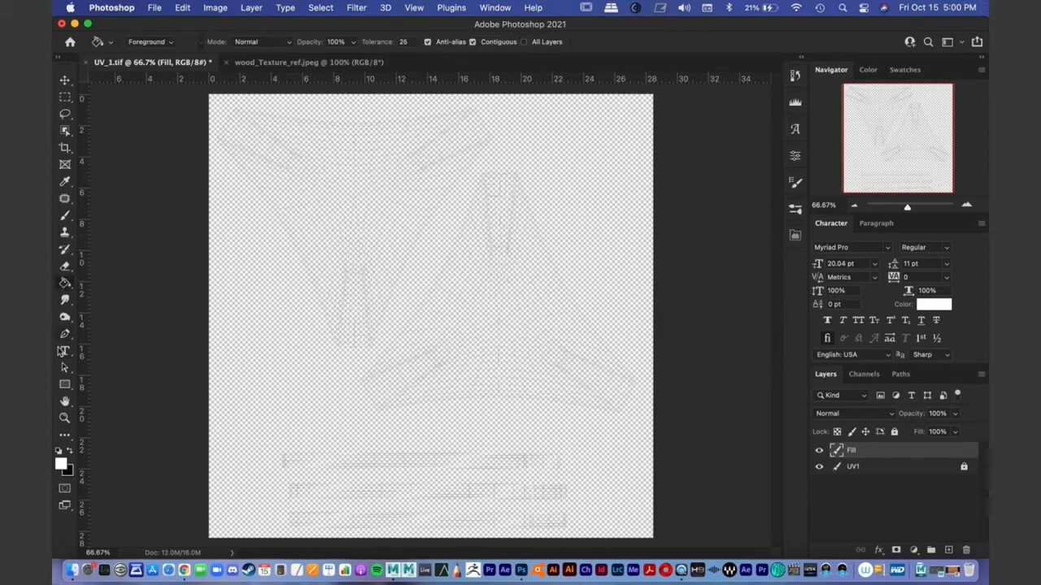
Step: Swap the foreground and background colors back and forth, ending with white as the foreground color
{"action": "left_click", "coordinate": [71, 452]}
{"action": "left_click", "coordinate": [71, 452]}
{"action": "left_click", "coordinate": [70, 454]}
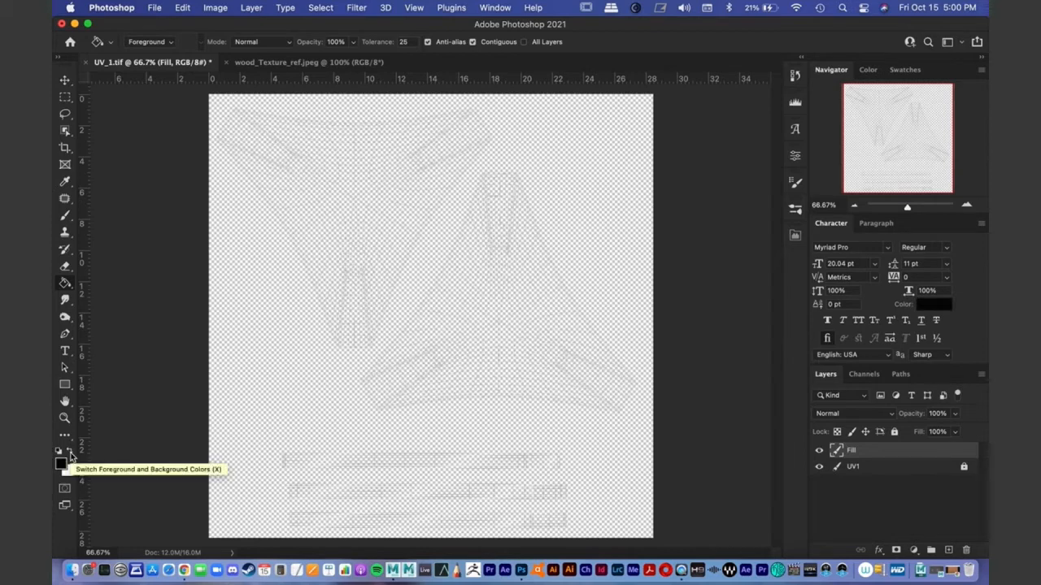
{"action": "left_click", "coordinate": [71, 454]}
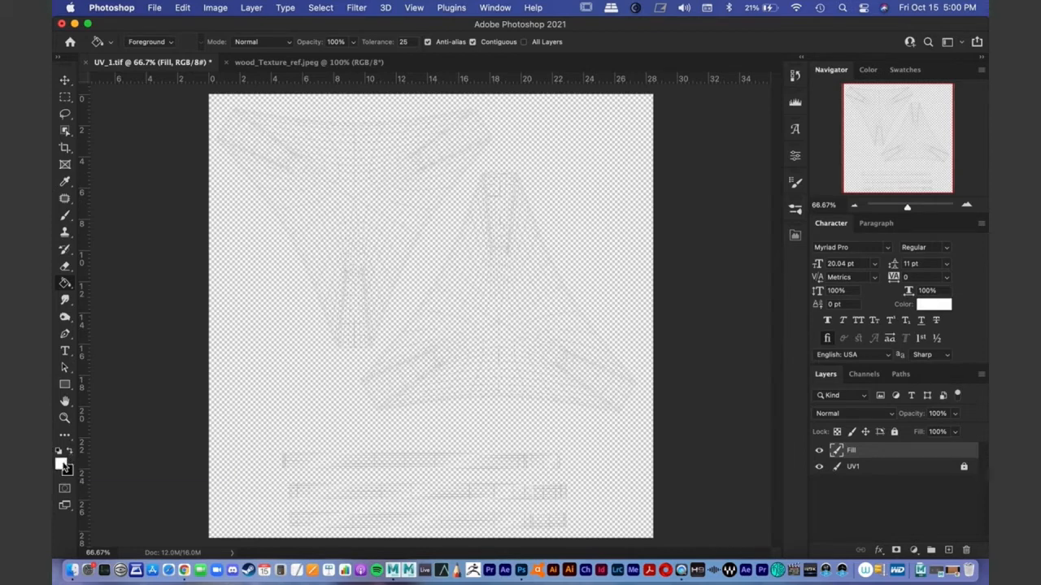
{"action": "left_click", "coordinate": [61, 464]}
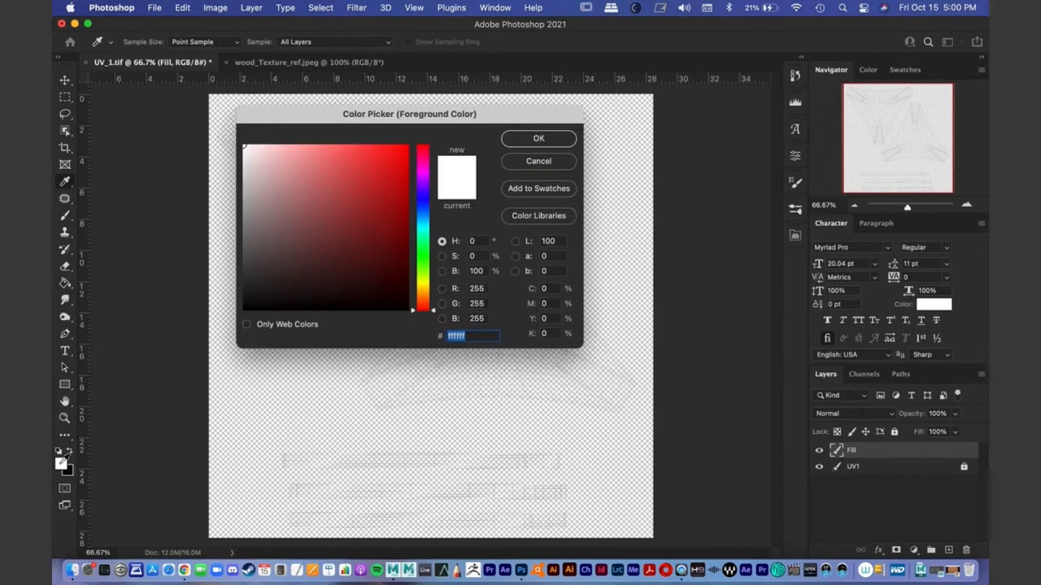
{"action": "left_click_drag", "start_coordinate": [332, 239], "coordinate": [540, 156]}
{"action": "left_click_drag", "start_coordinate": [301, 198], "coordinate": [416, 138]}
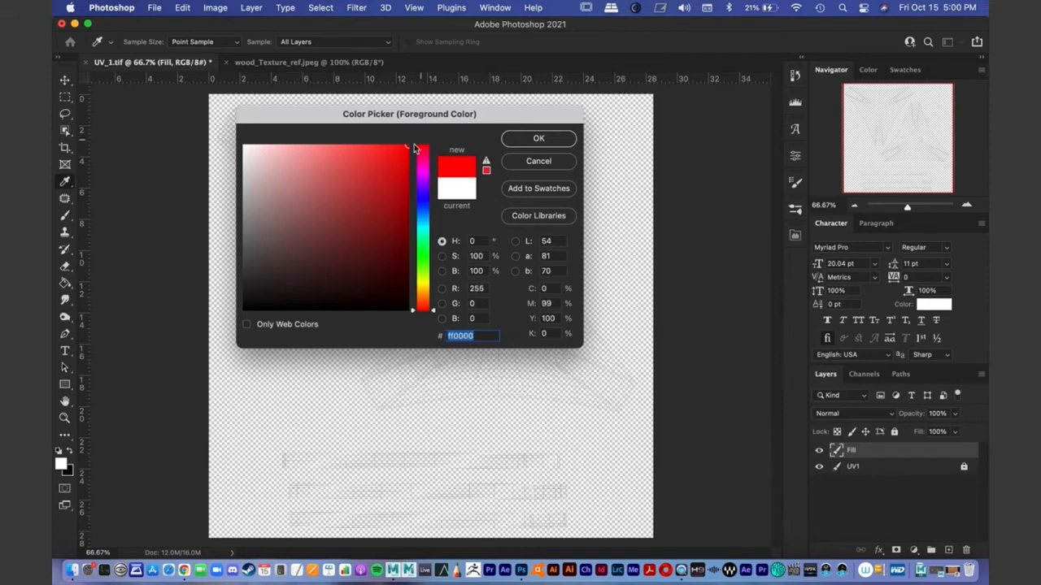
{"action": "mouse_move", "coordinate": [424, 304]}
{"action": "left_mouse_down"}
{"action": "mouse_move", "coordinate": [422, 161]}
{"action": "mouse_move", "coordinate": [437, 280]}
{"action": "left_mouse_up"}
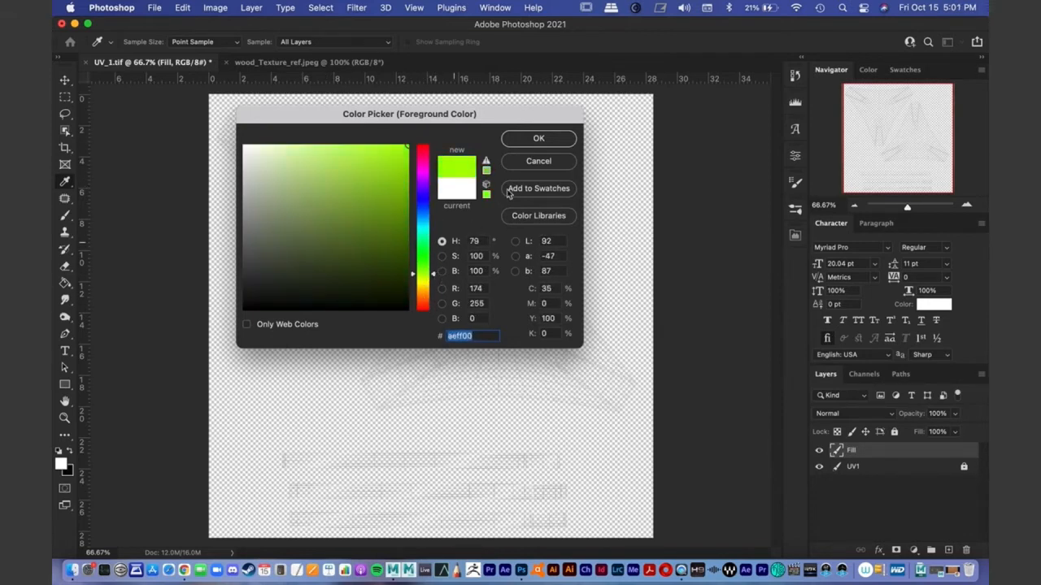
{"action": "left_click", "coordinate": [542, 161]}
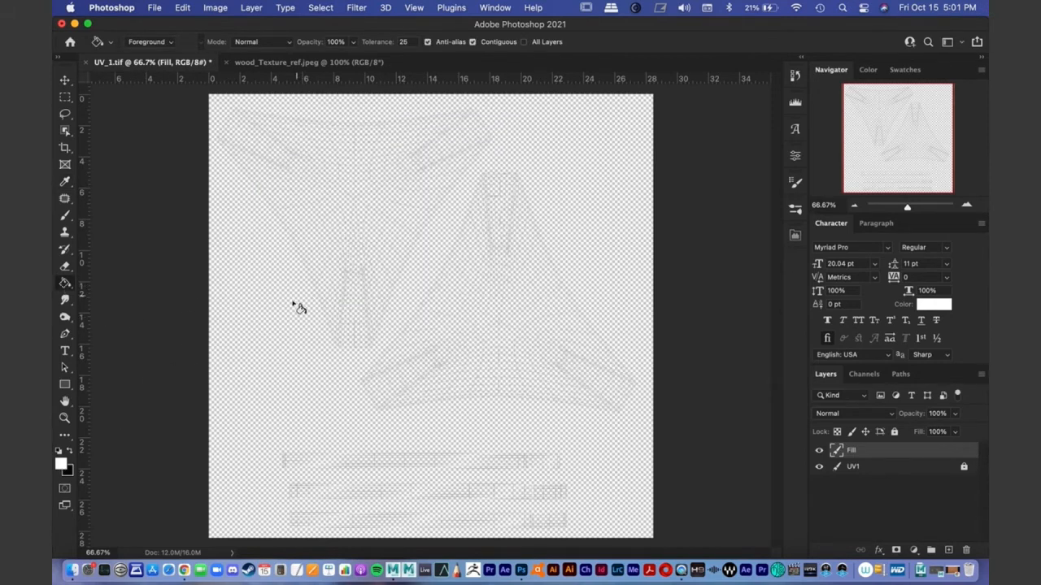
Step: Flood the Fill layer with white using the Paint Bucket and place that layer beneath the UV1 layer
{"action": "left_click", "coordinate": [303, 337]}
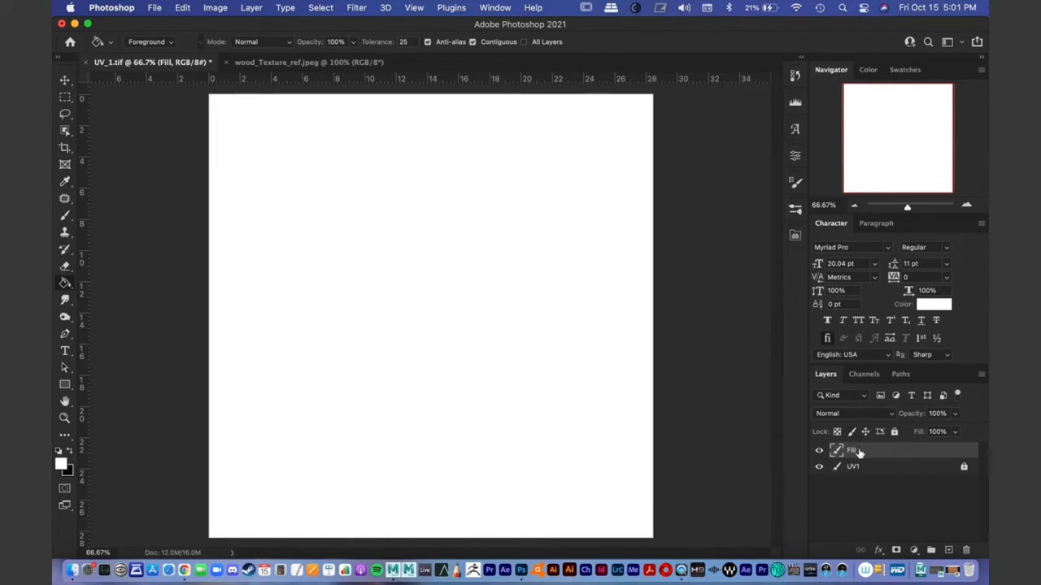
{"action": "left_click", "coordinate": [67, 80]}
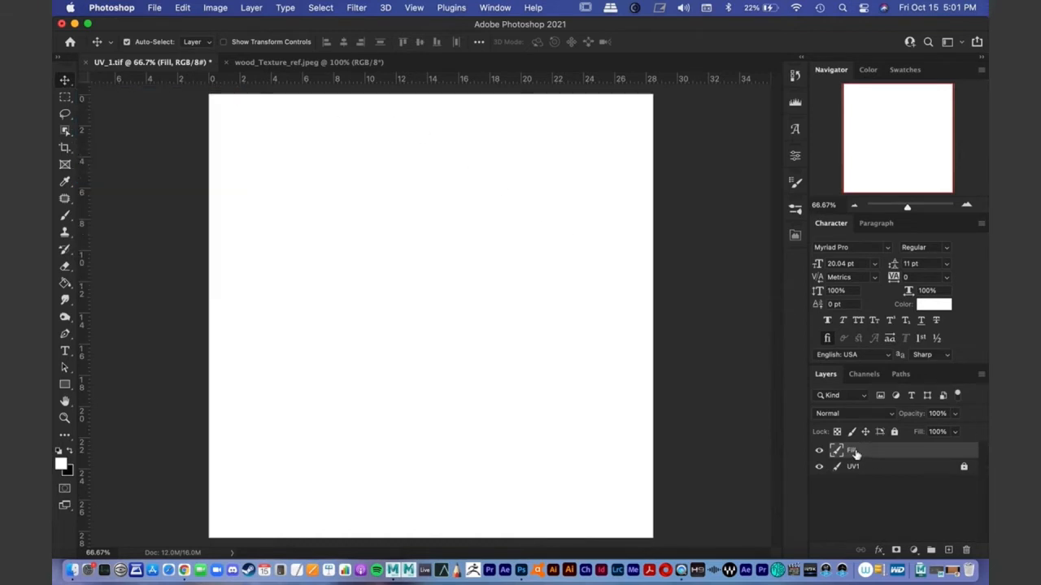
{"action": "left_click_drag", "start_coordinate": [856, 454], "coordinate": [858, 474]}
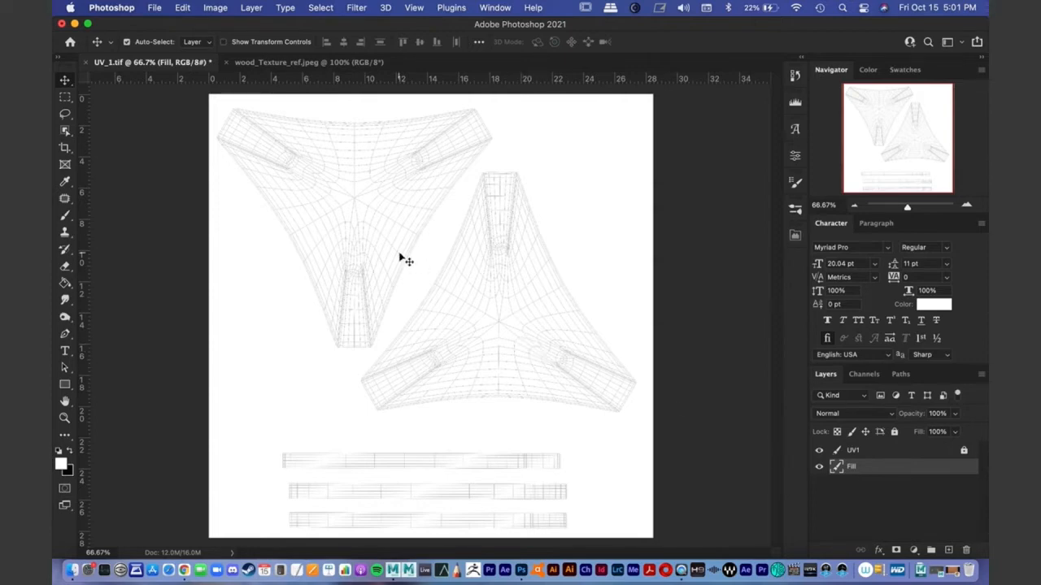
Step: Duplicate the Background layer of wood_Texture_ref.jpeg into the UV_1.tif document
{"action": "left_click", "coordinate": [265, 63]}
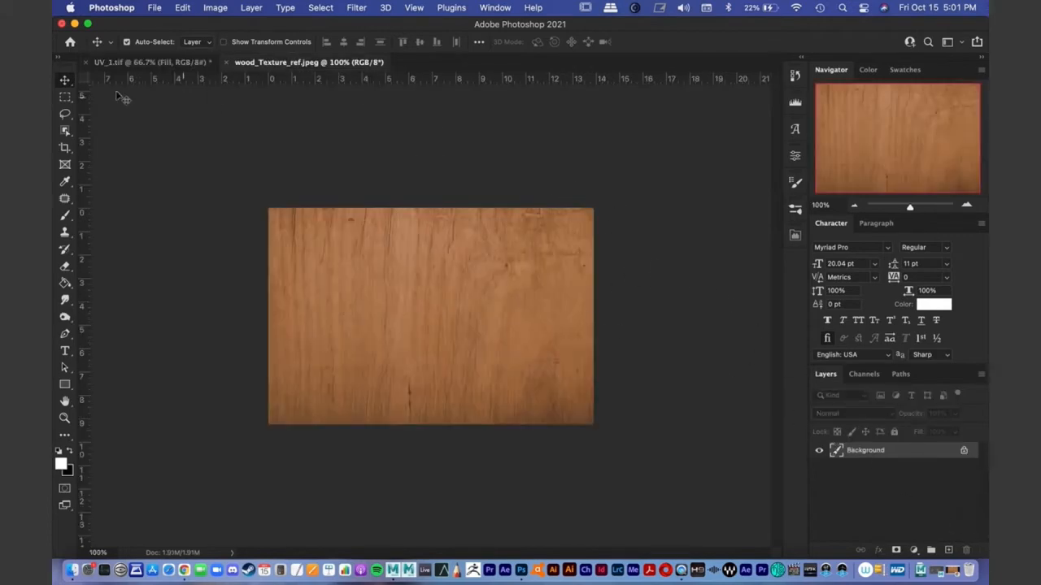
{"action": "right_click", "coordinate": [869, 455]}
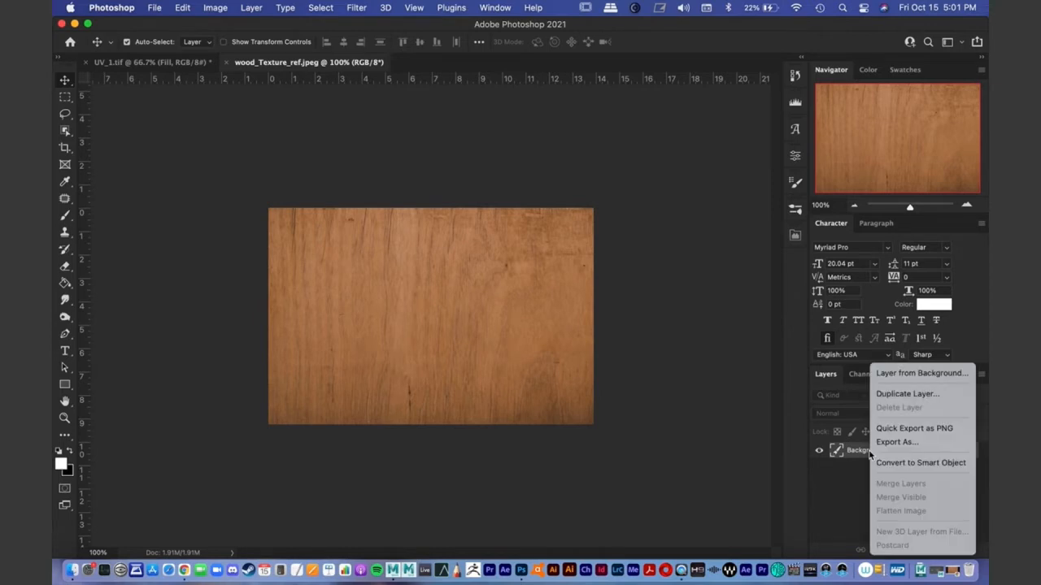
{"action": "left_click", "coordinate": [868, 453]}
{"action": "right_click", "coordinate": [868, 453]}
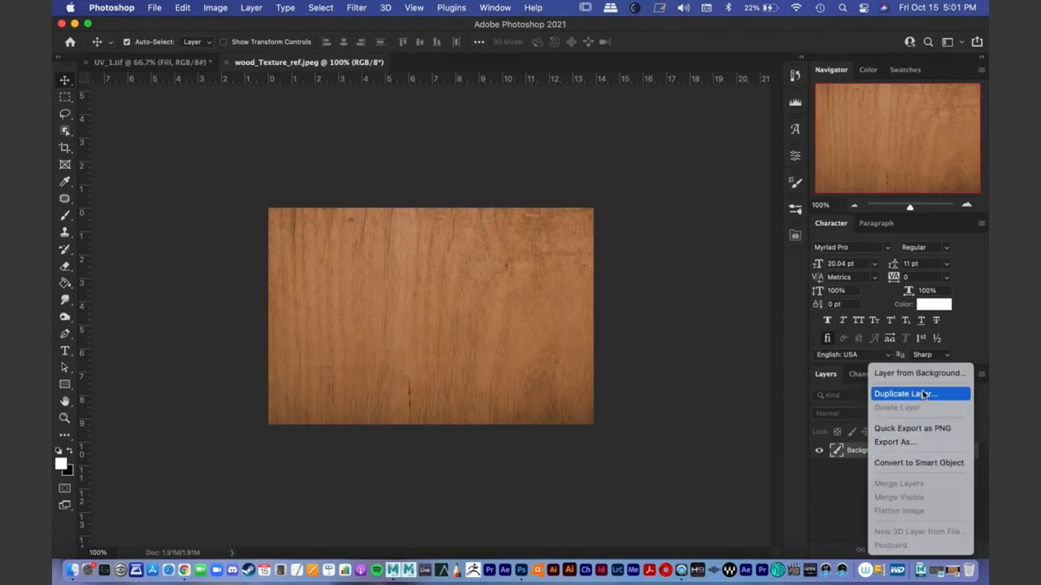
{"action": "left_click", "coordinate": [709, 482]}
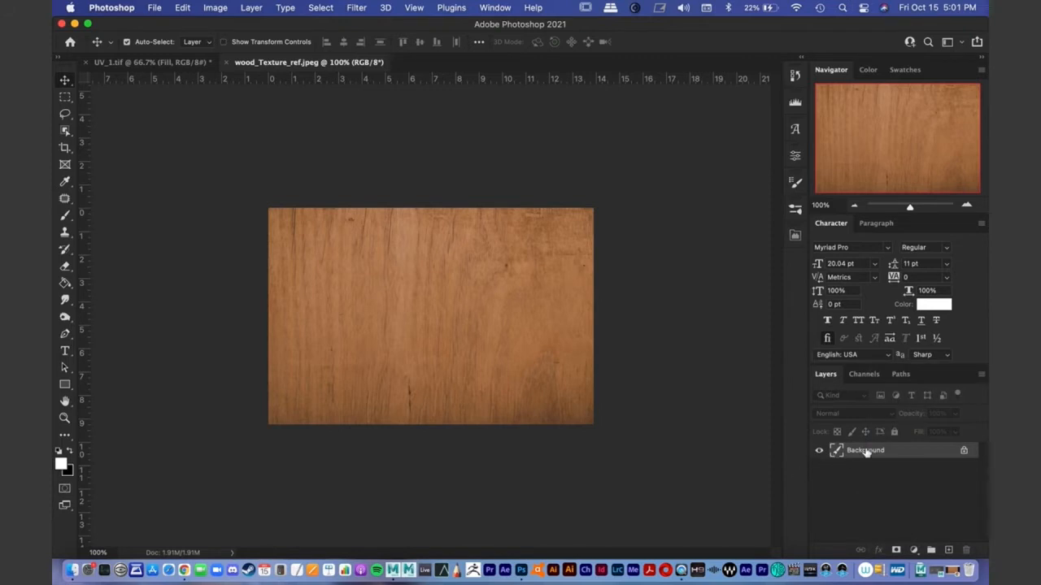
{"action": "right_click", "coordinate": [869, 455]}
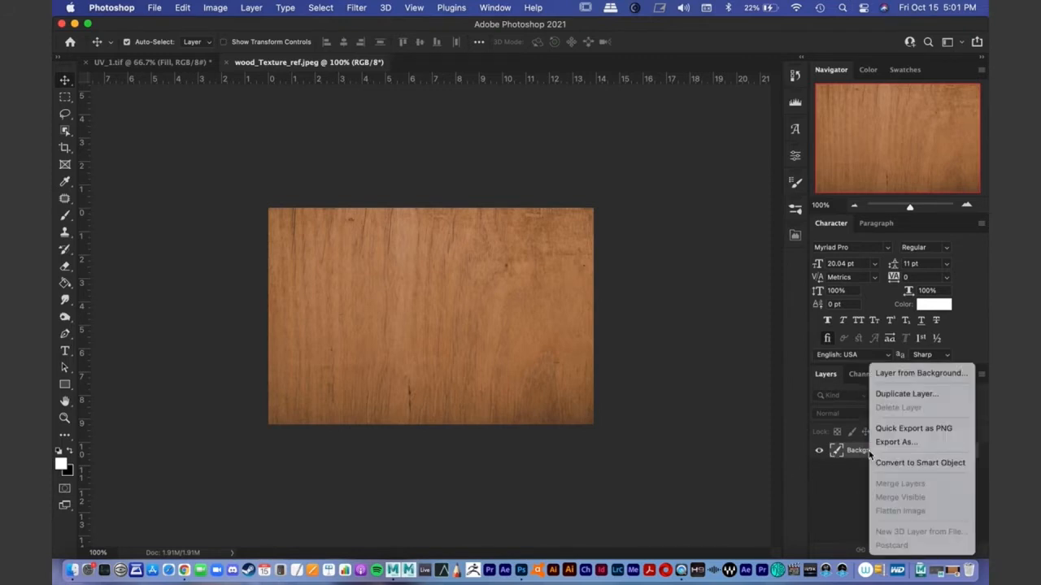
{"action": "left_click", "coordinate": [887, 394]}
{"action": "left_click_drag", "start_coordinate": [594, 213], "coordinate": [353, 125]}
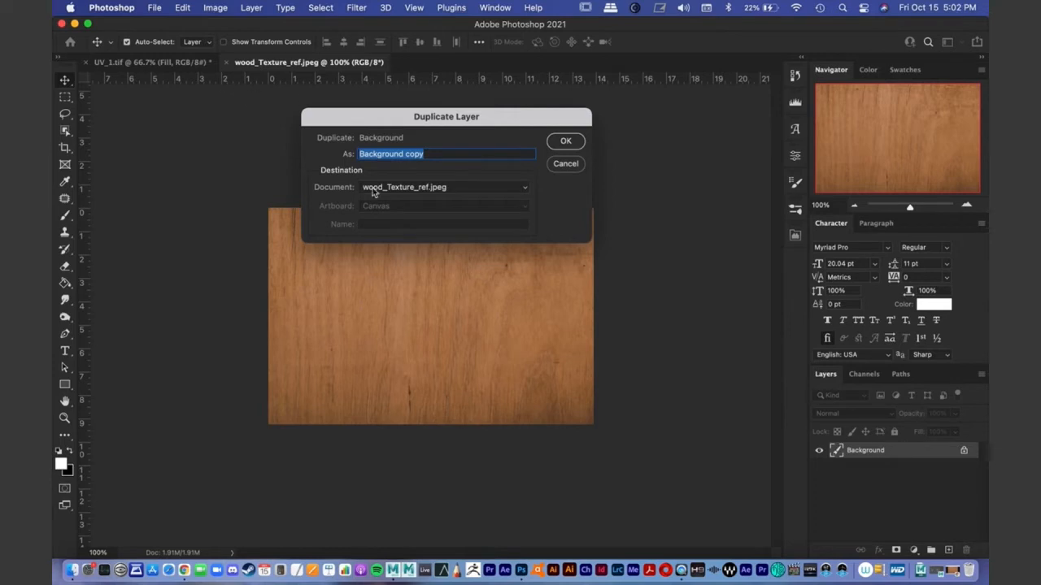
{"action": "left_click", "coordinate": [404, 190]}
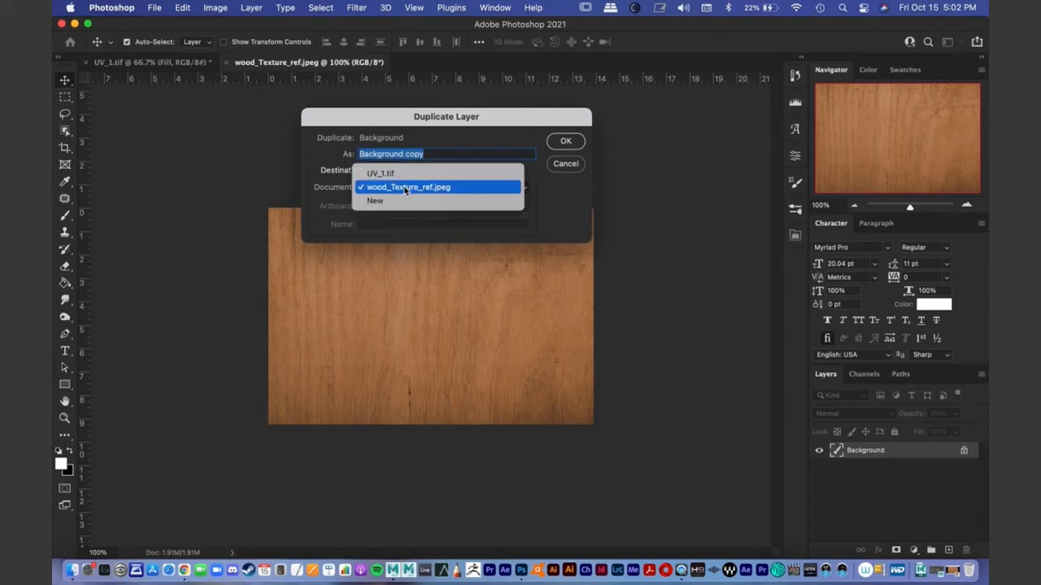
{"action": "left_click", "coordinate": [401, 174]}
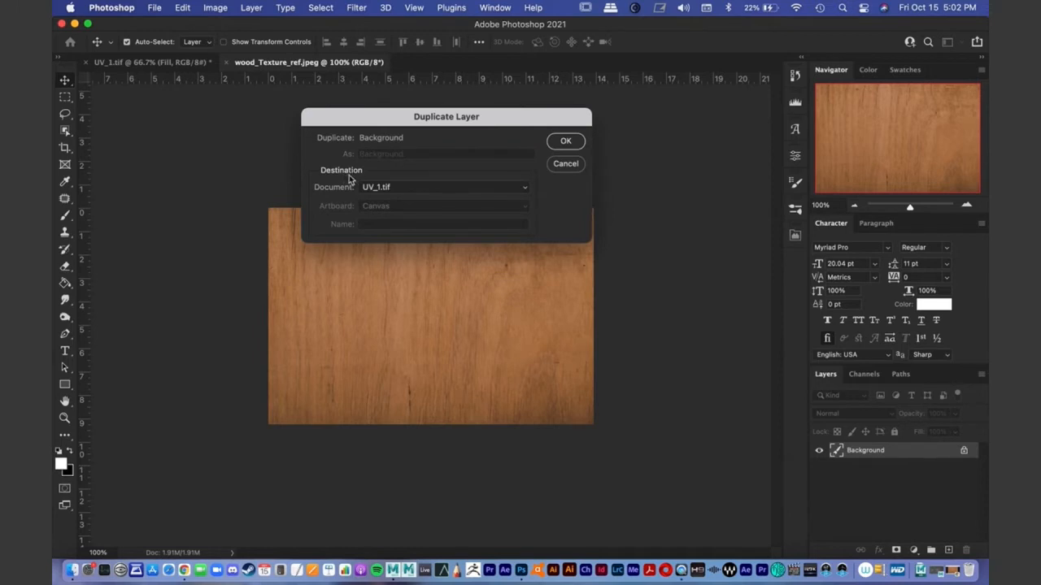
{"action": "left_click", "coordinate": [392, 194]}
{"action": "left_click", "coordinate": [390, 187]}
{"action": "left_click", "coordinate": [566, 141]}
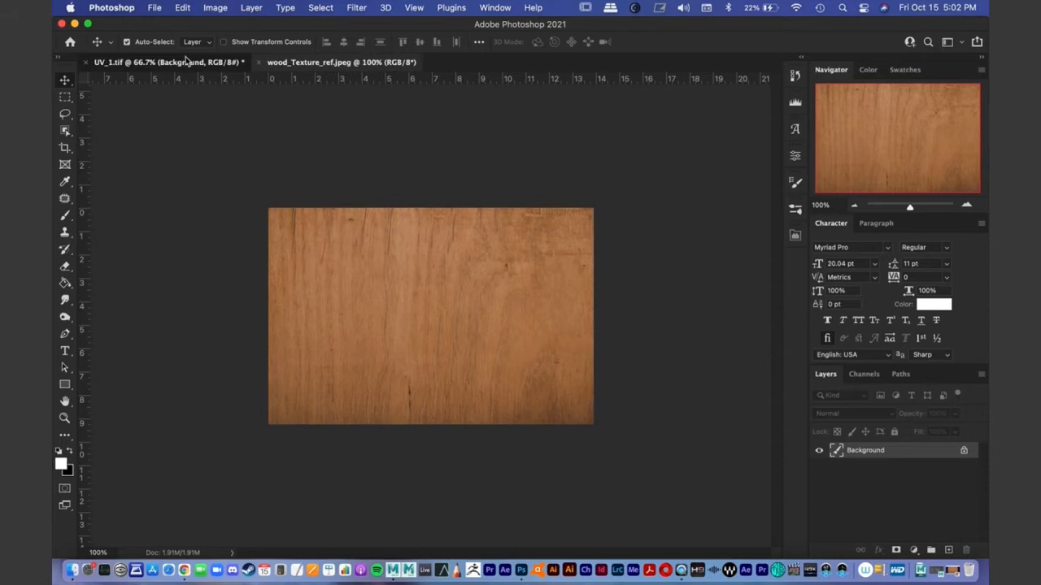
Step: Return to the UV_1.tif document and rename the copied wood layer wood_Bottom
{"action": "left_click", "coordinate": [185, 62]}
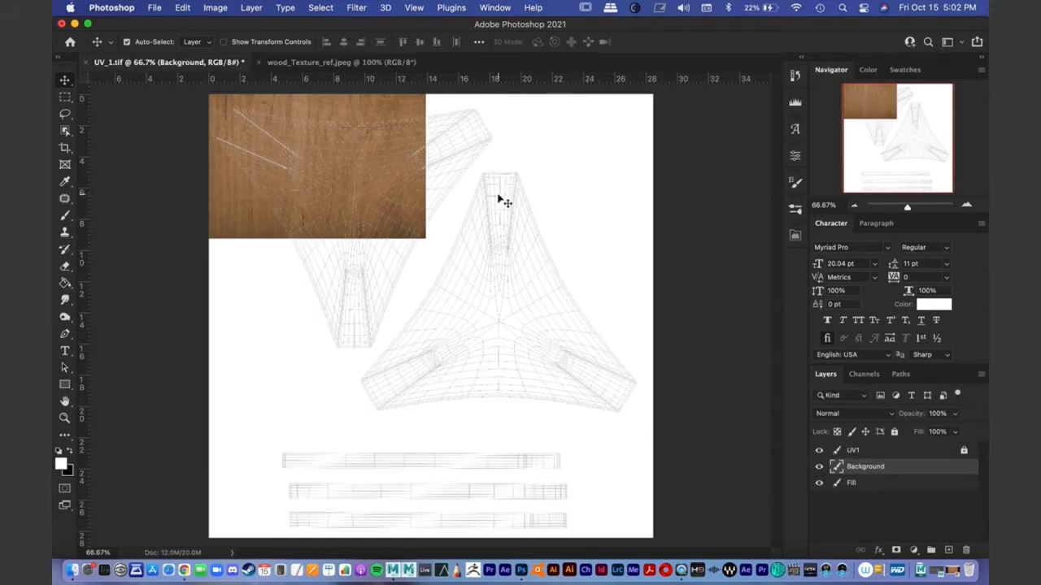
{"action": "double_click", "coordinate": [866, 467]}
{"action": "type", "text": "wood_Bottom"}
{"action": "key", "text": "Return"}
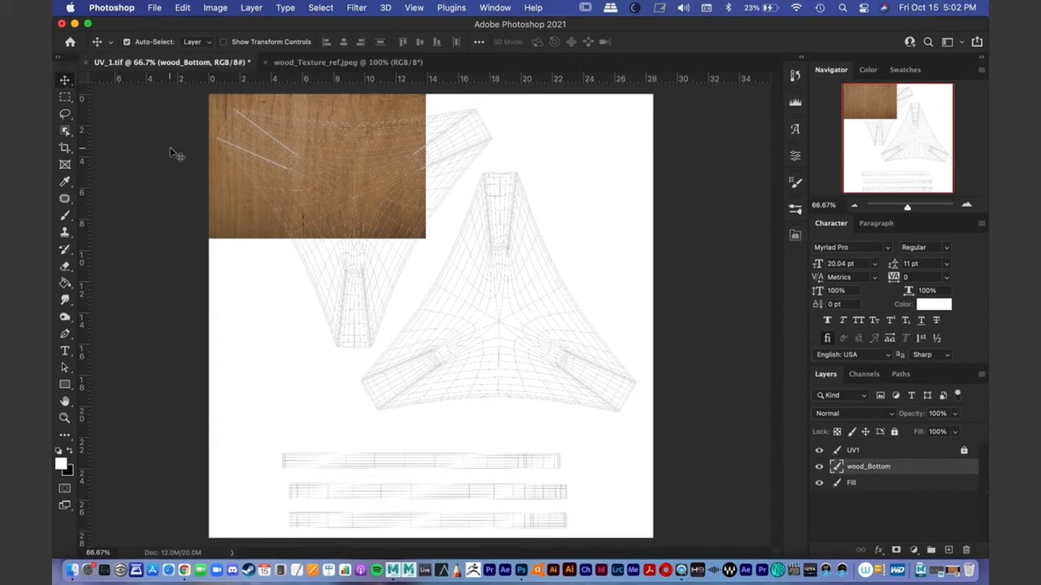
Step: Move the wood_Bottom image onto the lower triangular UV shell and adjust its placement with Free Transform active
{"action": "left_click_drag", "start_coordinate": [256, 171], "coordinate": [272, 191]}
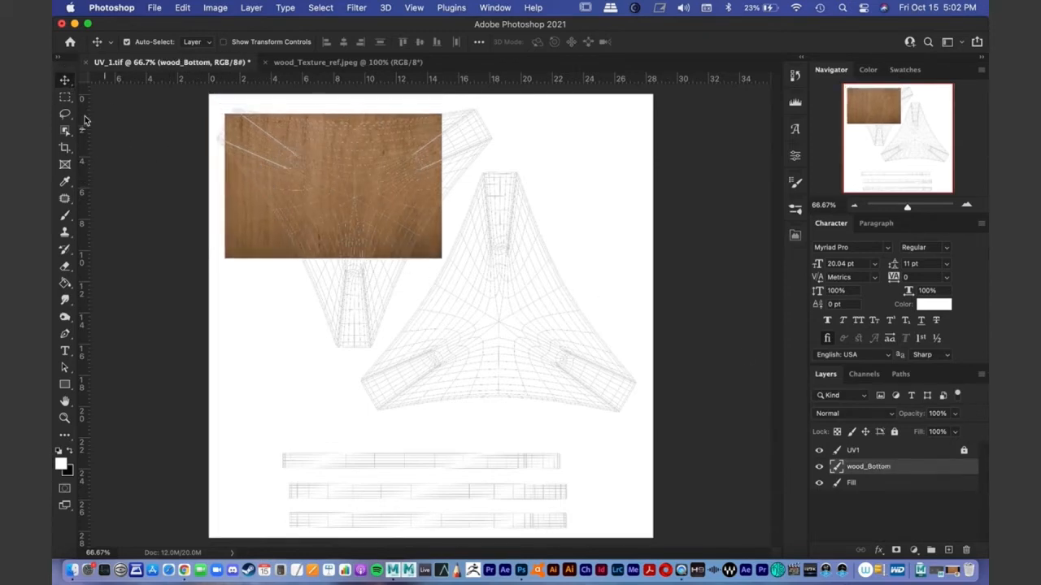
{"action": "left_click_drag", "start_coordinate": [378, 239], "coordinate": [509, 337]}
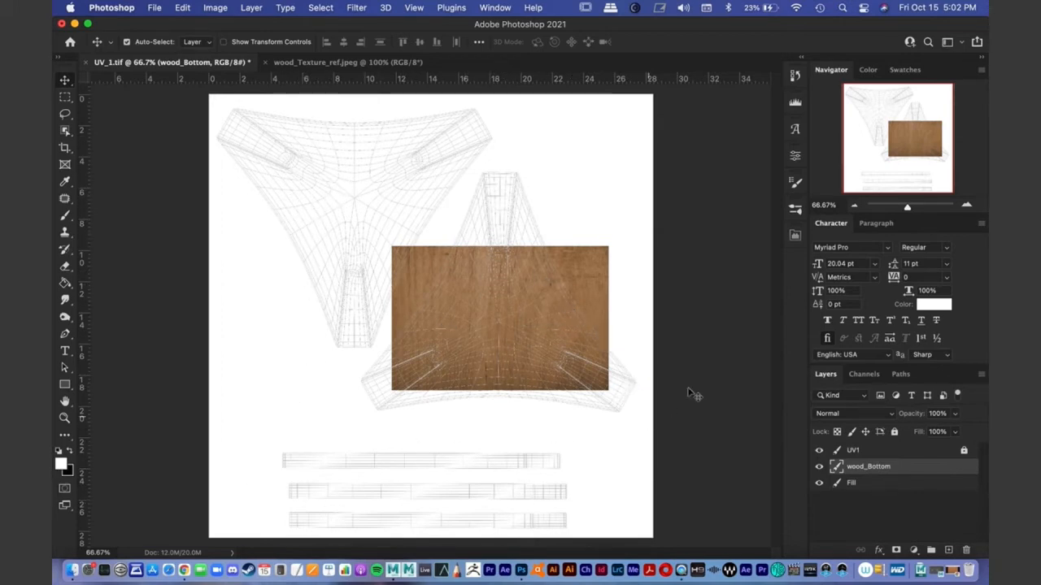
{"action": "left_click_drag", "start_coordinate": [504, 321], "coordinate": [465, 348]}
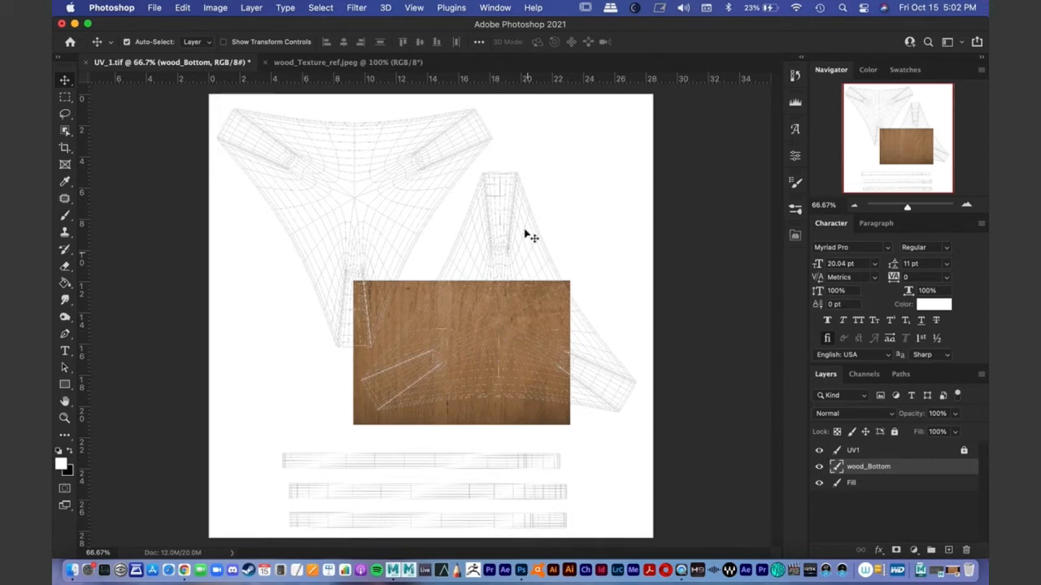
{"action": "left_click", "coordinate": [183, 7]}
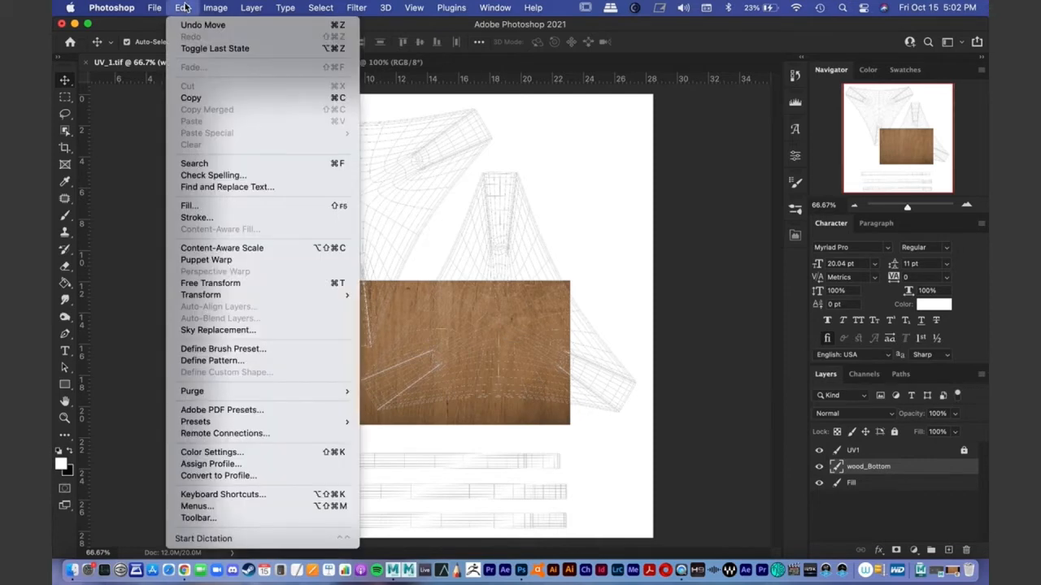
{"action": "left_click", "coordinate": [210, 283]}
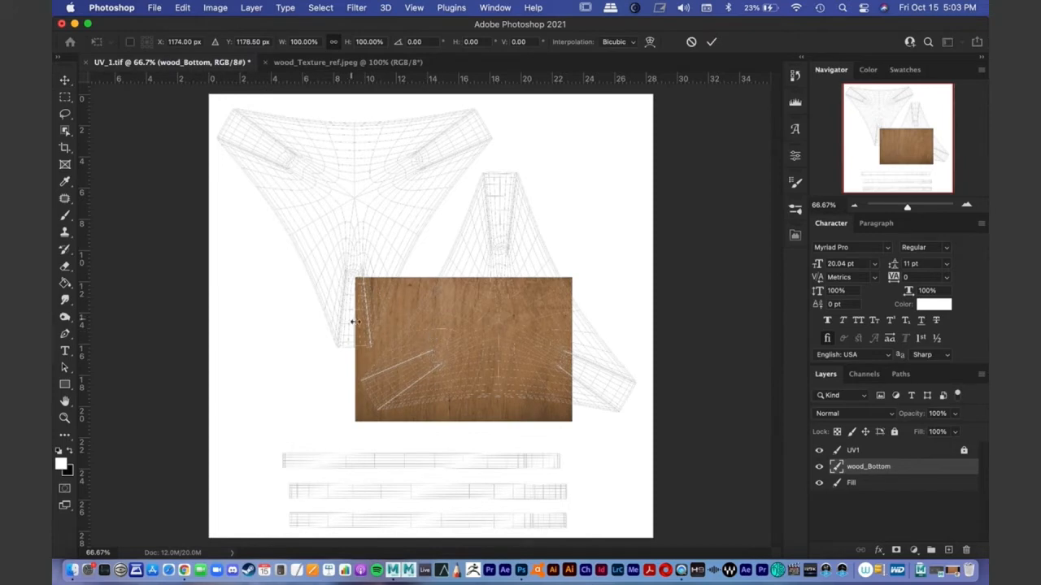
{"action": "left_click_drag", "start_coordinate": [462, 340], "coordinate": [481, 329]}
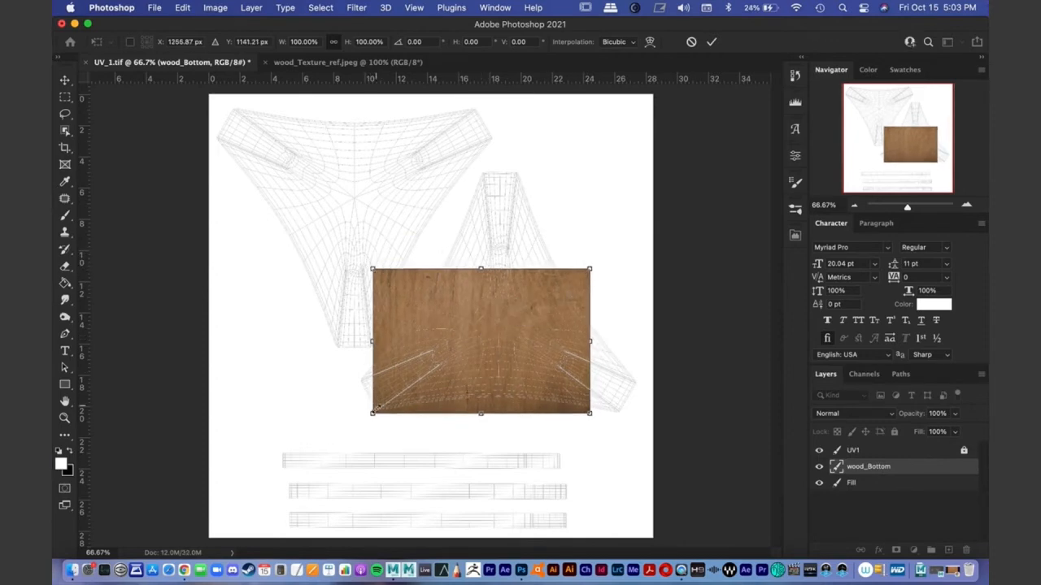
{"action": "mouse_move", "coordinate": [374, 412]}
{"action": "left_mouse_down"}
{"action": "mouse_move", "coordinate": [423, 366]}
{"action": "mouse_move", "coordinate": [474, 344]}
{"action": "mouse_move", "coordinate": [318, 439]}
{"action": "mouse_move", "coordinate": [467, 346]}
{"action": "mouse_move", "coordinate": [341, 437]}
{"action": "mouse_move", "coordinate": [395, 221]}
{"action": "mouse_move", "coordinate": [357, 390]}
{"action": "mouse_move", "coordinate": [374, 409]}
{"action": "left_mouse_up"}
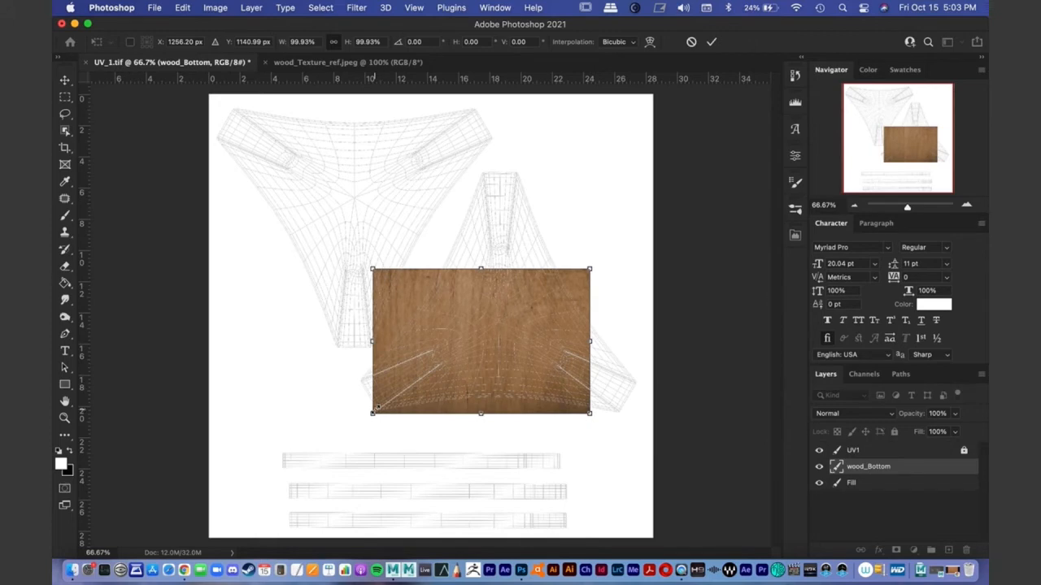
Step: Try squashing the wood_Bottom image out of proportion and rotating it, undoing each attempt
{"action": "left_click_drag", "start_coordinate": [372, 414], "coordinate": [456, 405]}
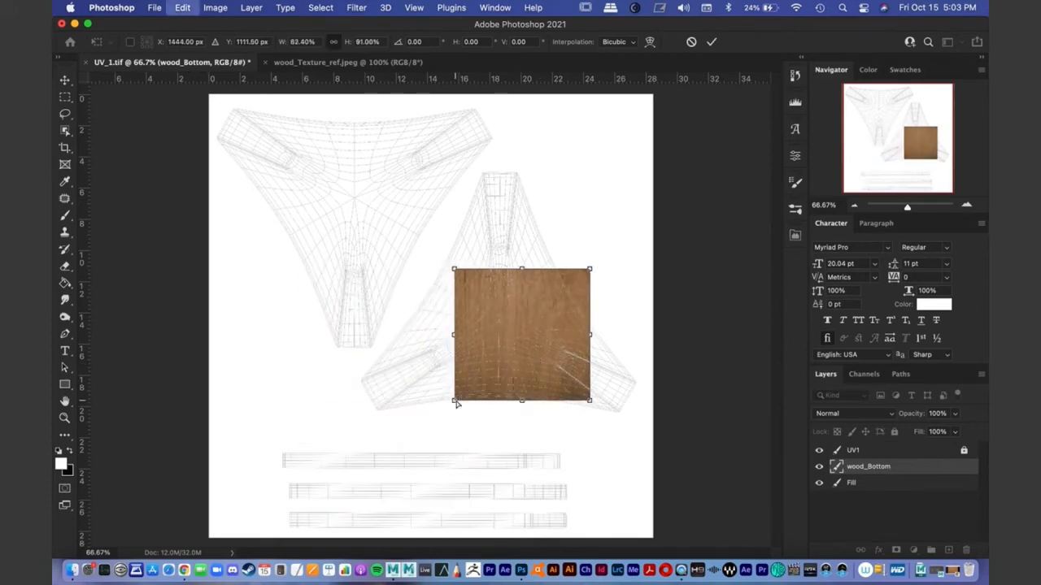
{"action": "key", "text": "super+z"}
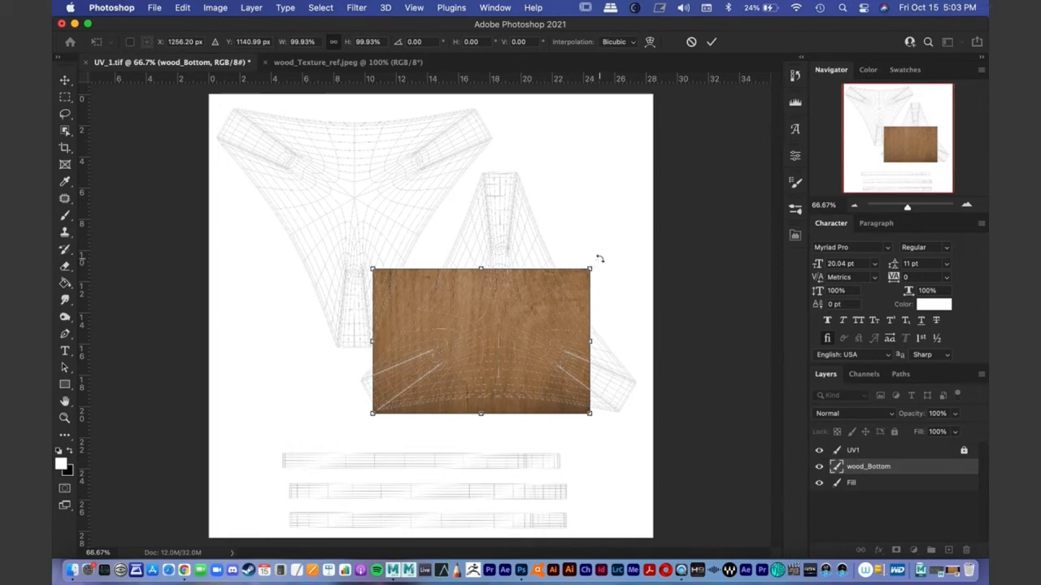
{"action": "left_click_drag", "start_coordinate": [598, 258], "coordinate": [605, 320]}
{"action": "key", "text": "super+z"}
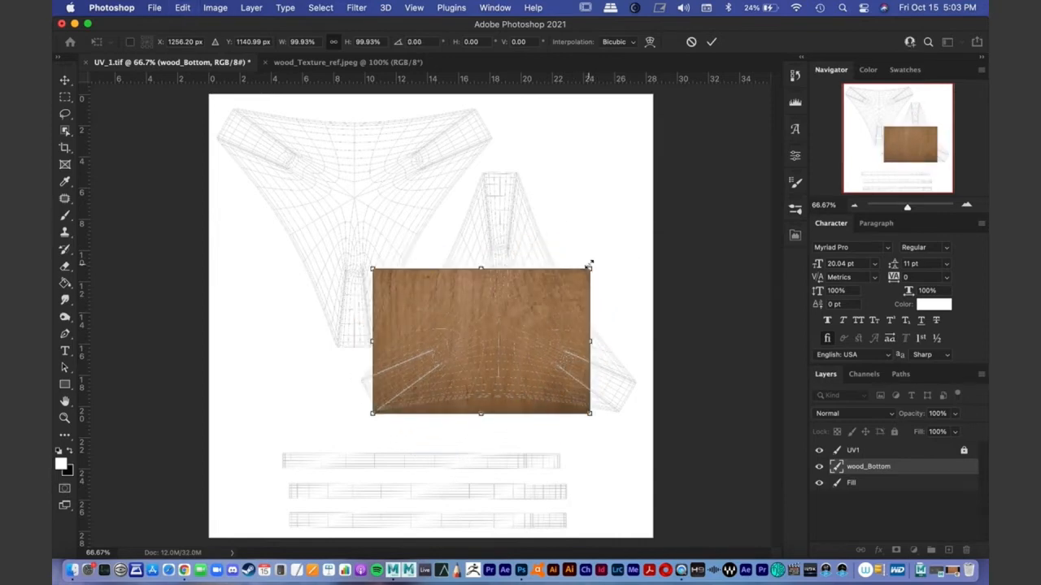
Step: Scale the wood_Bottom image proportionally to about 170% so it covers the lower triangular UV shell, and apply the transform
{"action": "mouse_move", "coordinate": [595, 263]}
{"action": "left_mouse_down"}
{"action": "mouse_move", "coordinate": [595, 228]}
{"action": "mouse_move", "coordinate": [599, 270]}
{"action": "left_mouse_up"}
{"action": "mouse_move", "coordinate": [490, 369]}
{"action": "left_mouse_down"}
{"action": "mouse_move", "coordinate": [515, 351]}
{"action": "mouse_move", "coordinate": [515, 362]}
{"action": "mouse_move", "coordinate": [481, 367]}
{"action": "left_mouse_up"}
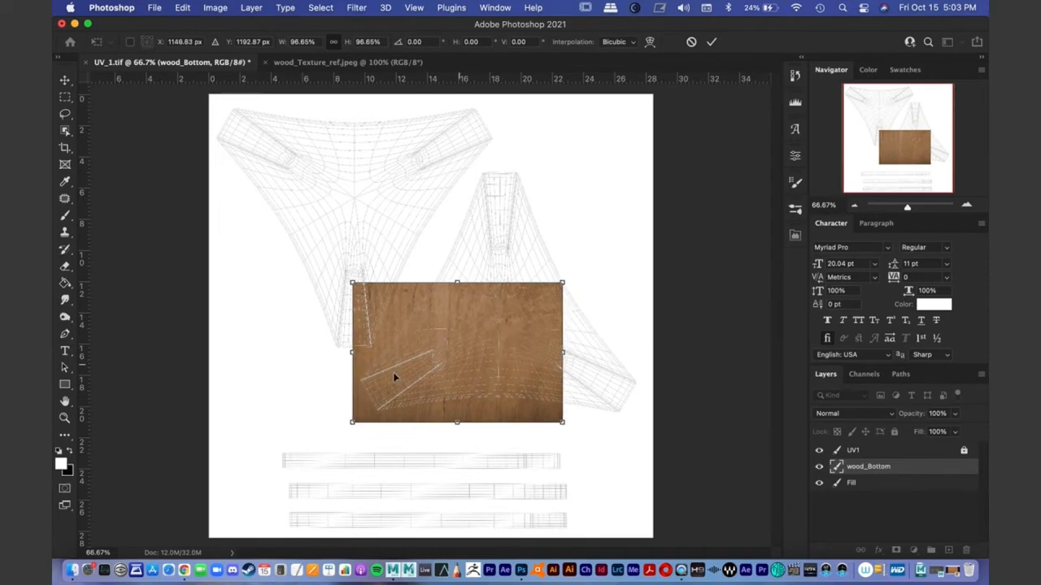
{"action": "left_click_drag", "start_coordinate": [565, 277], "coordinate": [690, 89]}
{"action": "left_click_drag", "start_coordinate": [607, 329], "coordinate": [592, 326]}
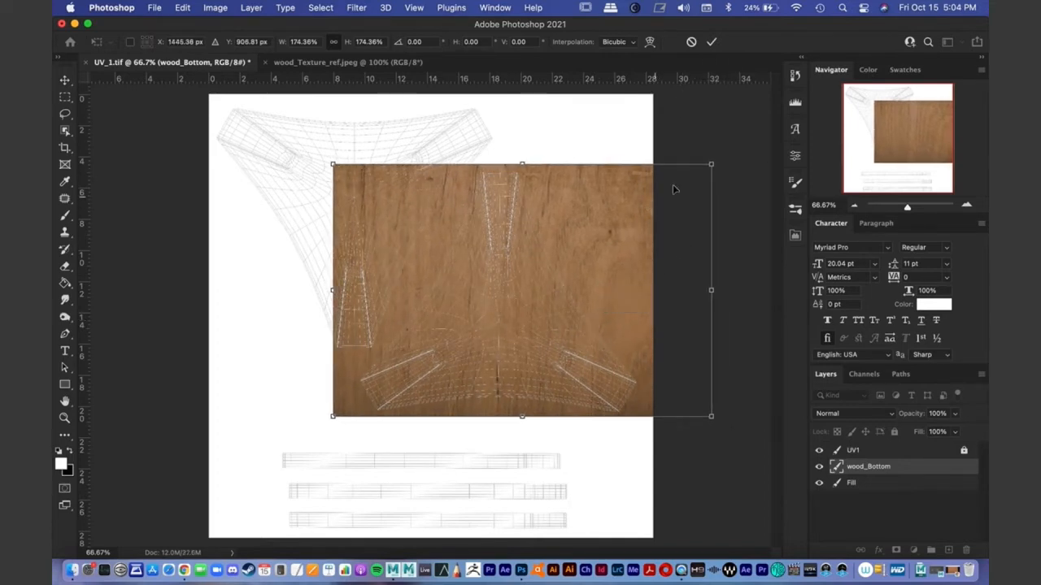
{"action": "left_click_drag", "start_coordinate": [712, 165], "coordinate": [707, 166]}
{"action": "left_click", "coordinate": [66, 82]}
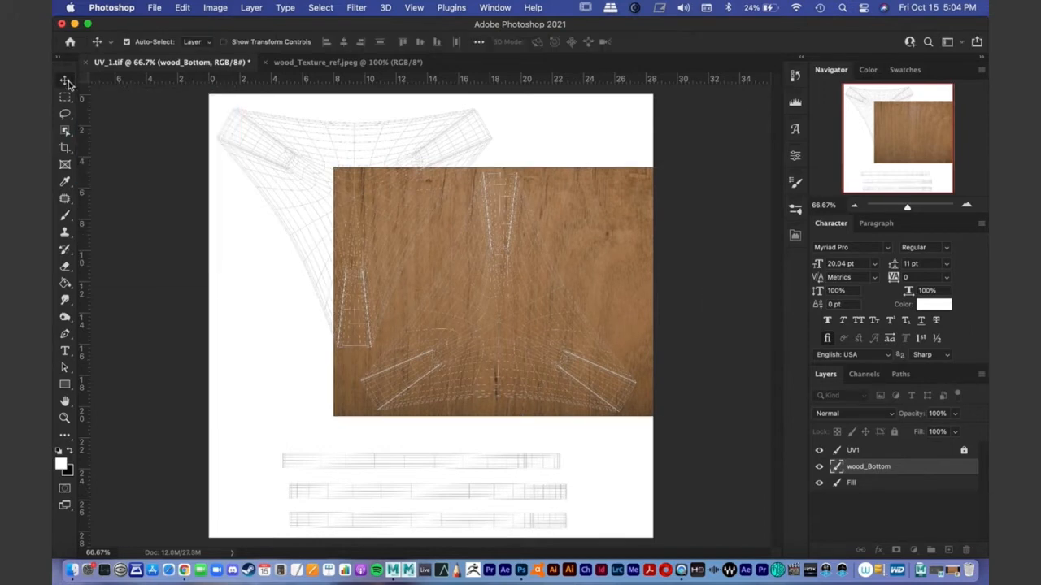
Step: Duplicate the wood_Bottom layer within UV_1.tif and move the copy over the upper triangular UV shell
{"action": "right_click", "coordinate": [879, 471]}
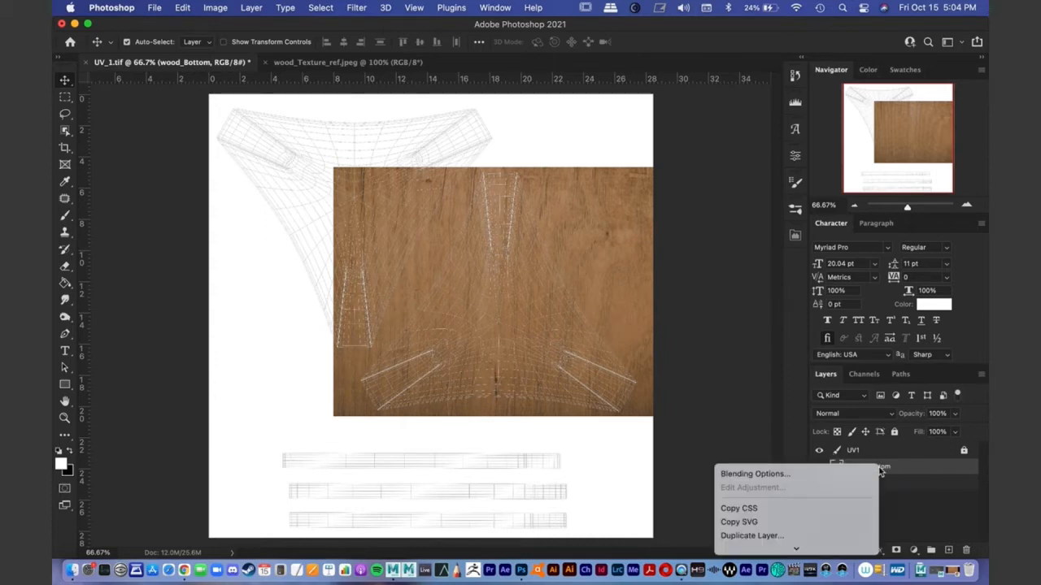
{"action": "scroll", "coordinate": [873, 473], "scroll_direction": "down", "scroll_amount": 5}
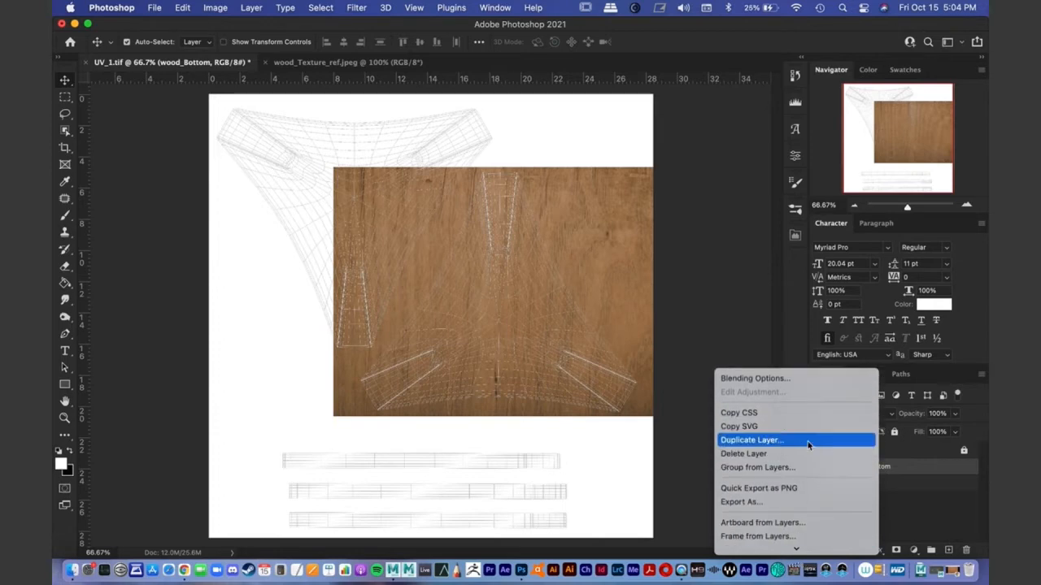
{"action": "left_click", "coordinate": [809, 443]}
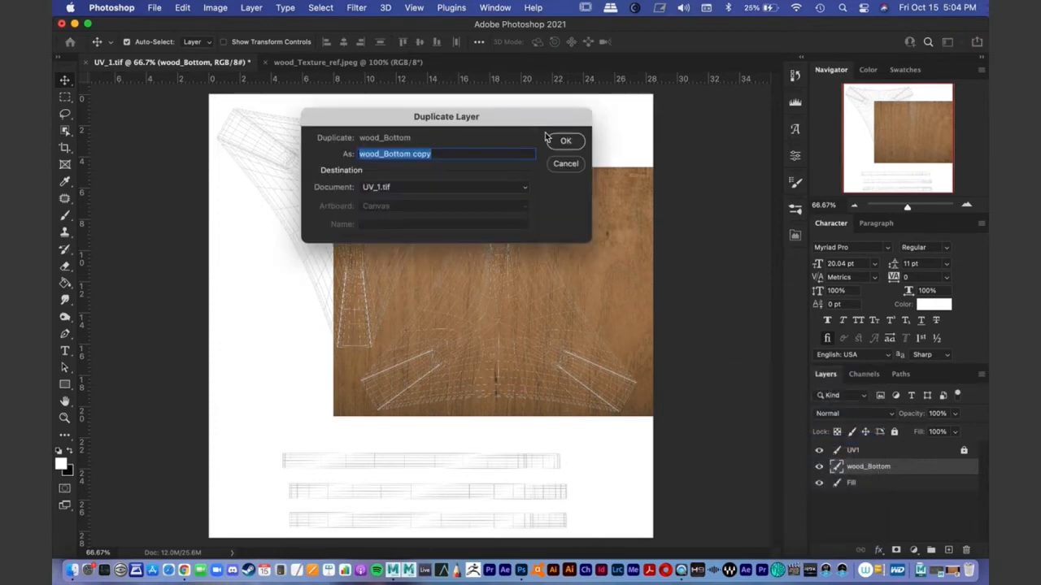
{"action": "left_click", "coordinate": [565, 142]}
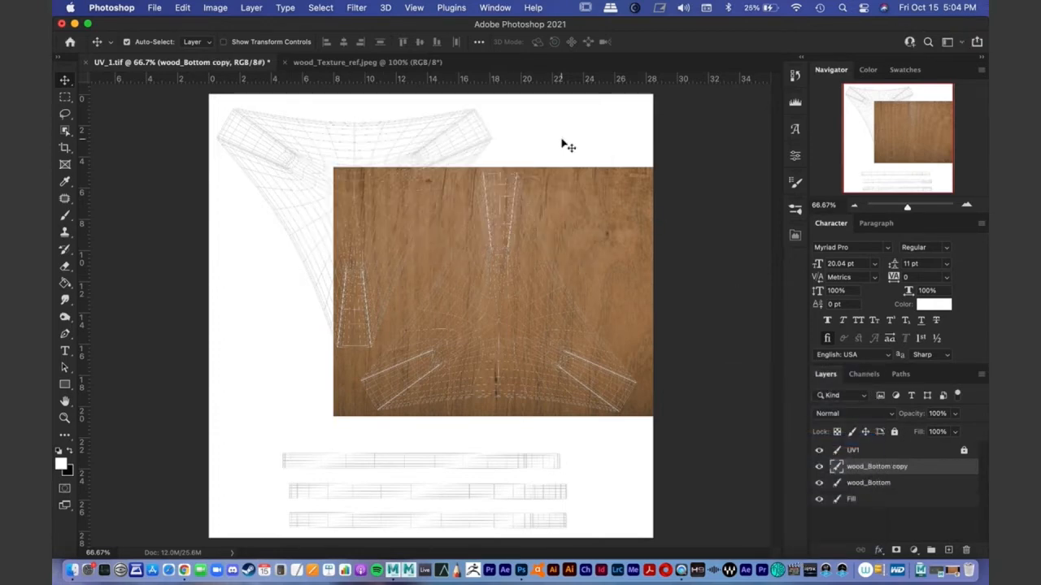
{"action": "left_click_drag", "start_coordinate": [511, 320], "coordinate": [330, 218]}
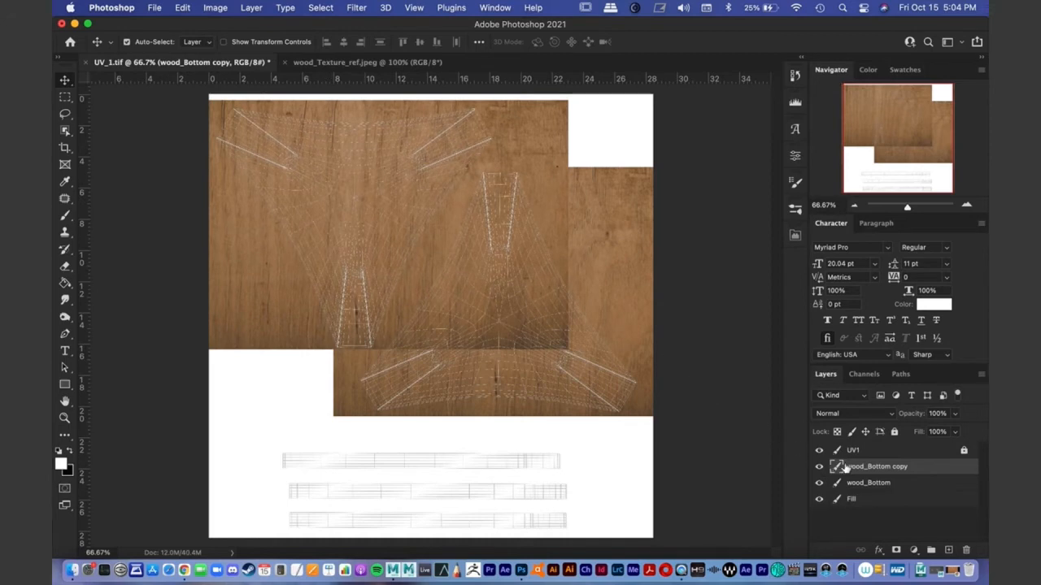
{"action": "left_click_drag", "start_coordinate": [265, 272], "coordinate": [269, 268]}
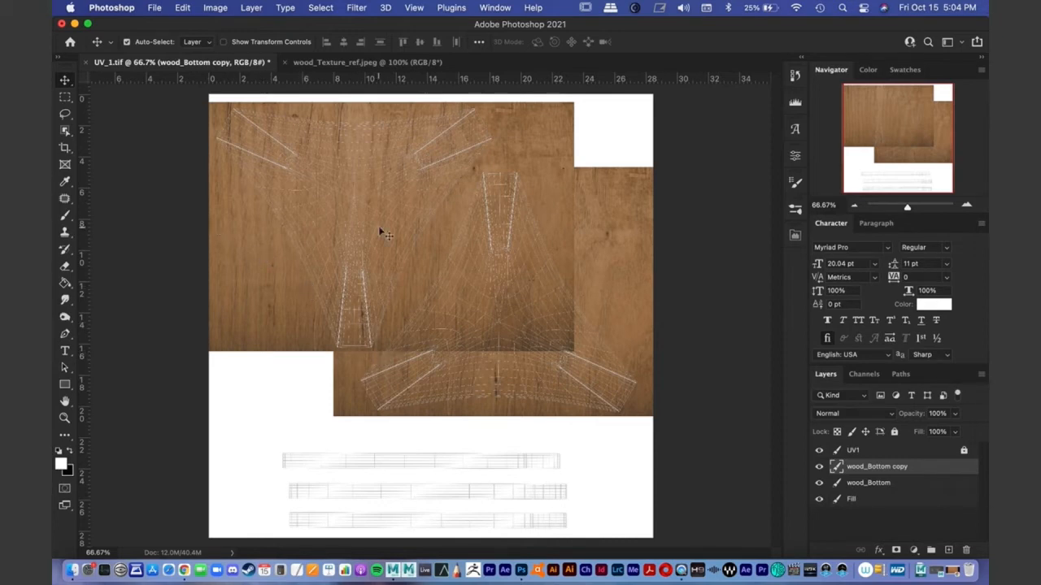
Step: Activate the Lasso tool, draw a trial outline around the overlapping wood area, and clear the selection
{"action": "left_click", "coordinate": [64, 115]}
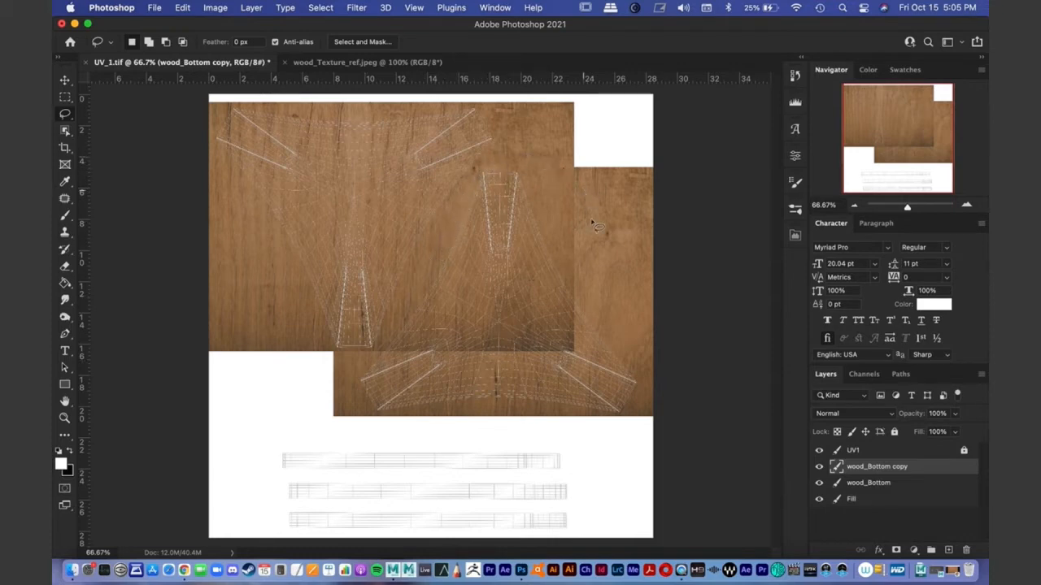
{"action": "left_click_drag", "start_coordinate": [381, 389], "coordinate": [356, 362]}
{"action": "key", "text": "super+d"}
Step: Rename the duplicated wood layer Wood_Top
{"action": "double_click", "coordinate": [872, 467]}
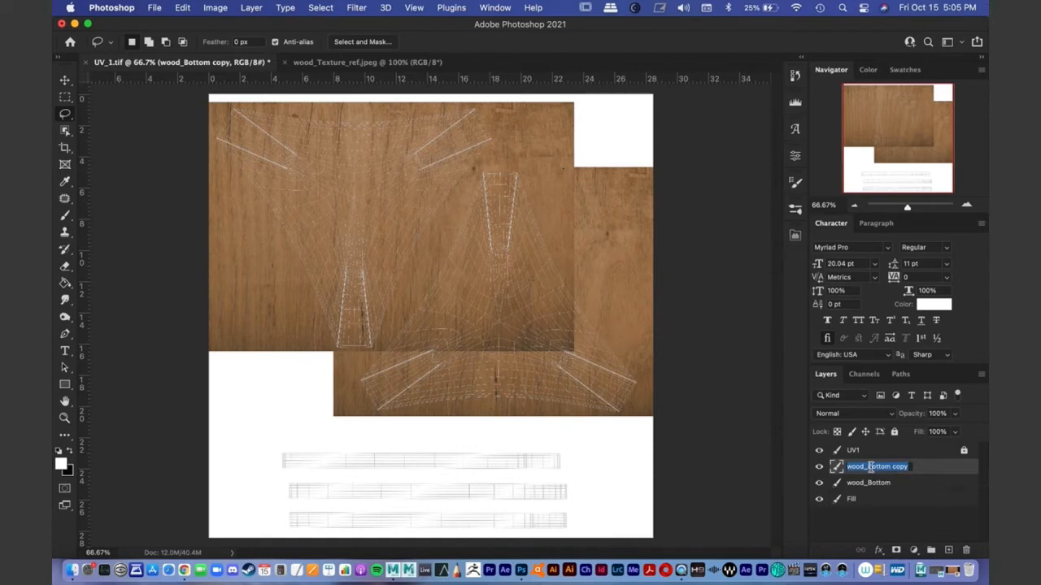
{"action": "type", "text": "Wood_Top"}
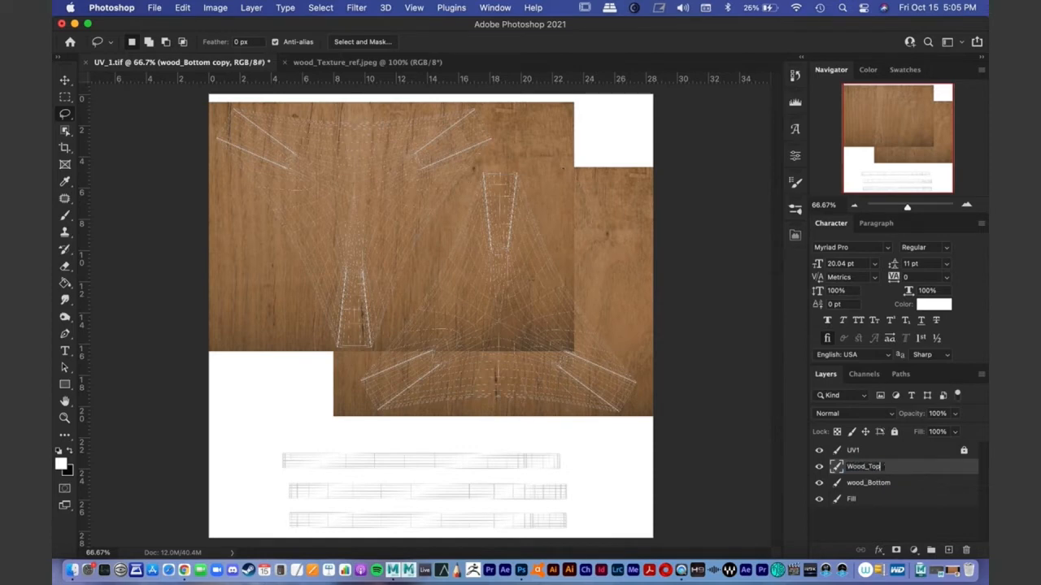
{"action": "key", "text": "Return"}
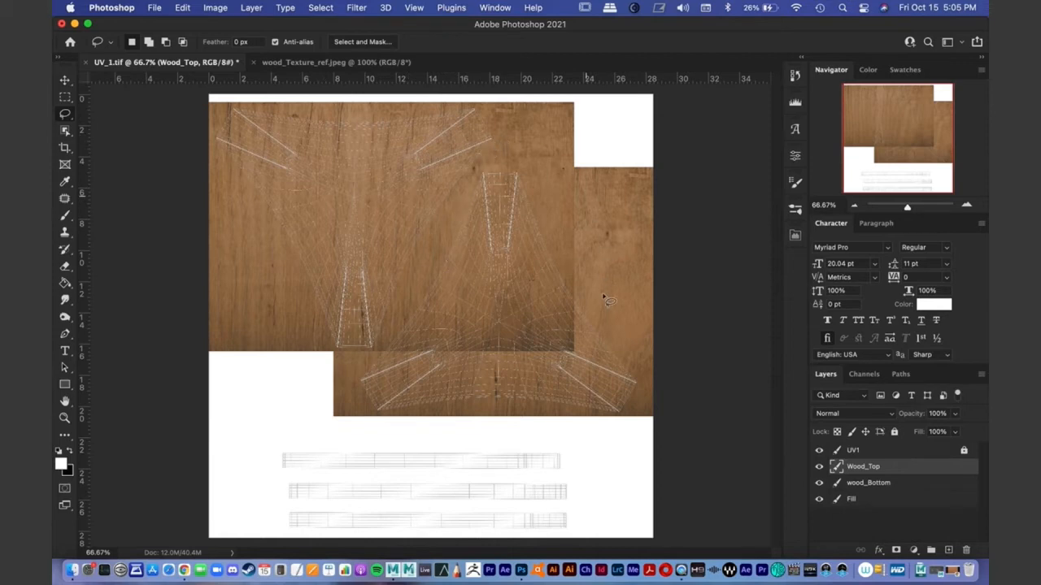
Step: Lasso the part of the Wood_Top layer that overlaps the lower triangular UV shell and delete it
{"action": "left_click_drag", "start_coordinate": [344, 363], "coordinate": [344, 363]}
{"action": "key", "text": "Delete"}
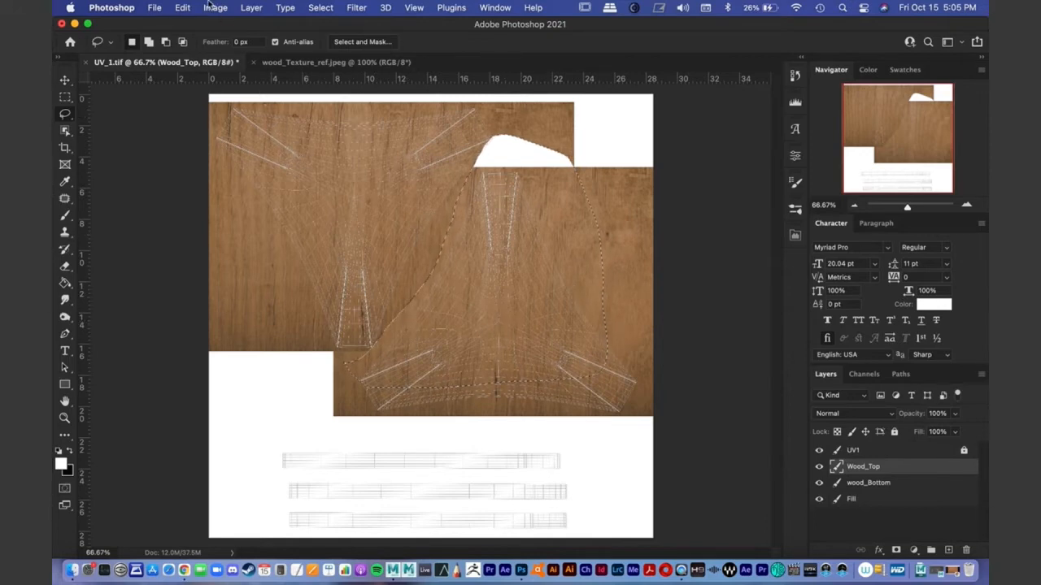
Step: Undo the last deletion on the Wood_Top layer and clear the lasso selection
{"action": "key", "text": "super+z"}
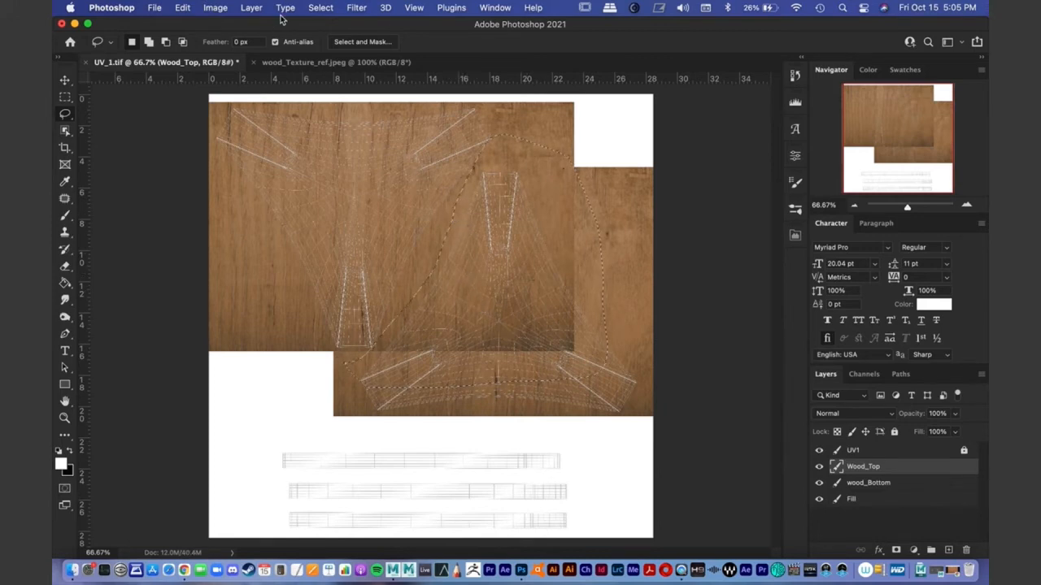
{"action": "left_click", "coordinate": [320, 8]}
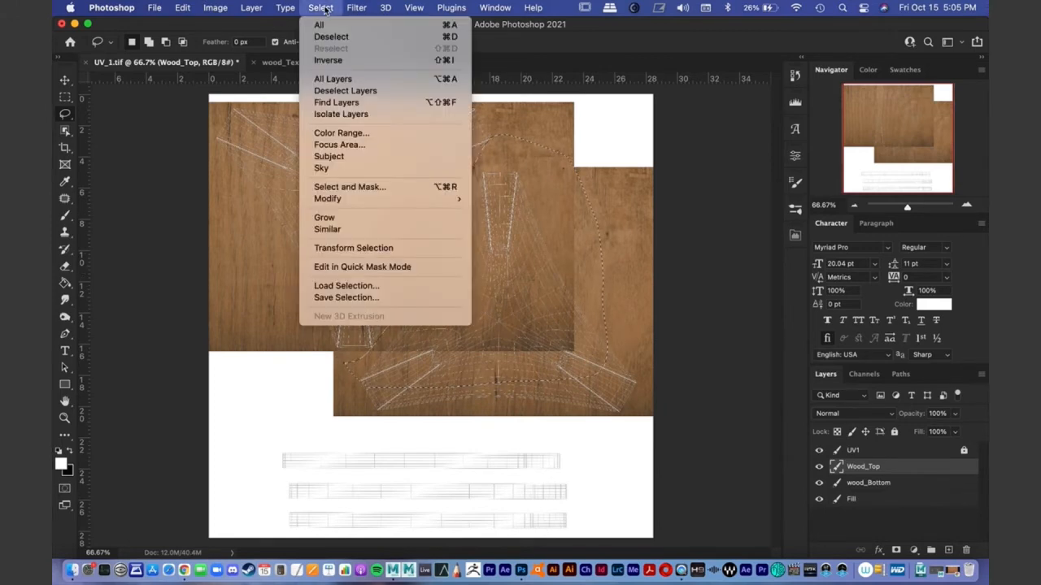
{"action": "left_click", "coordinate": [331, 36]}
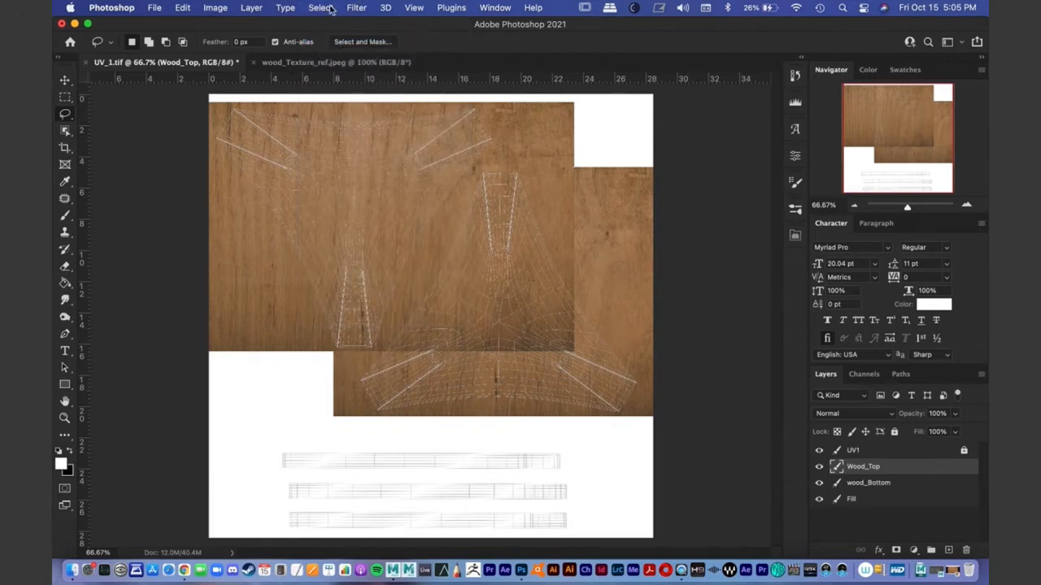
{"action": "left_click", "coordinate": [330, 8]}
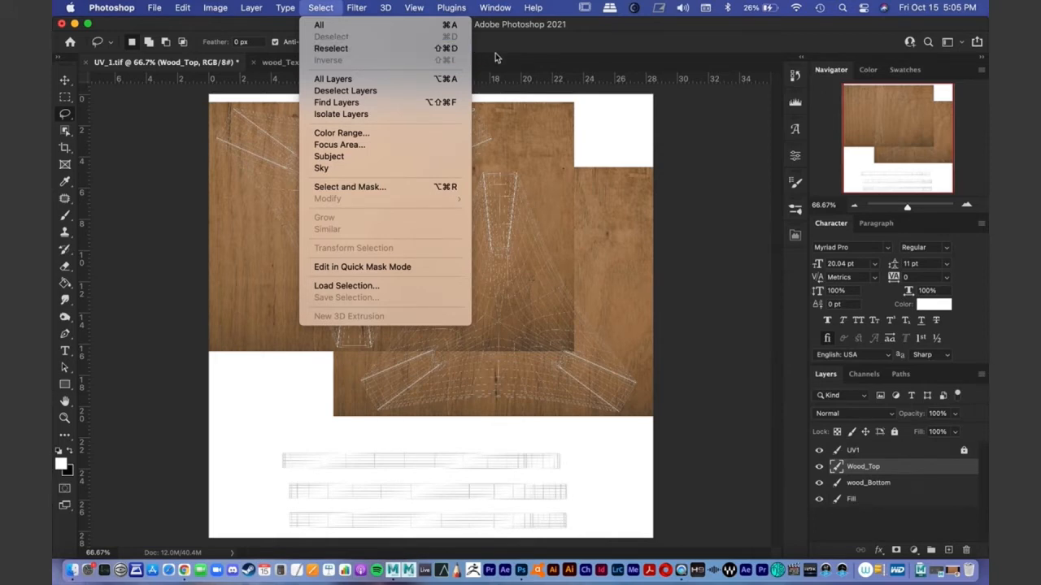
{"action": "left_click", "coordinate": [567, 26]}
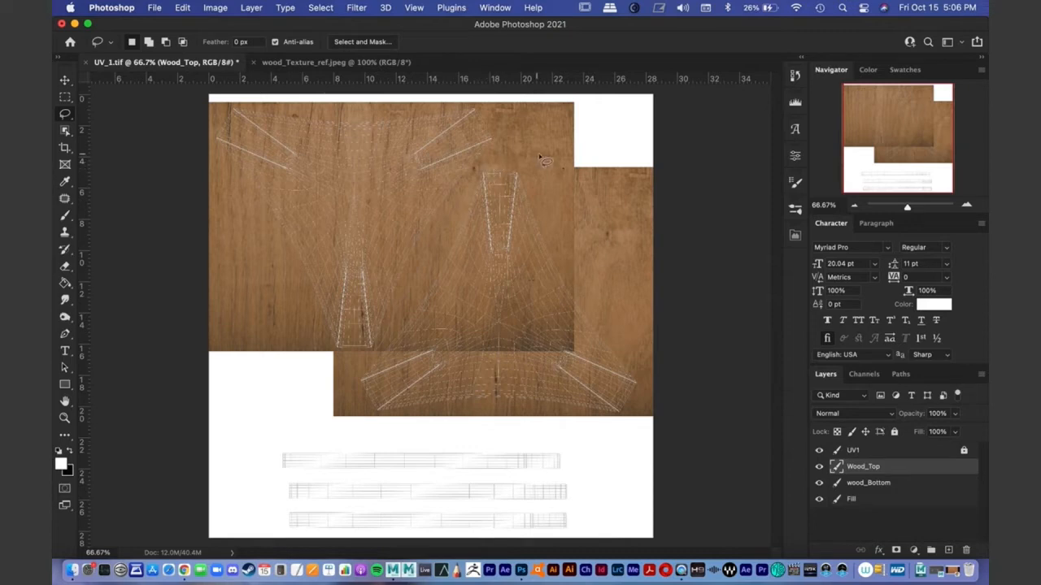
Step: Lasso the area of Wood_Top covering the lower triangular UV shell again, delete it, and clear the selection
{"action": "left_click_drag", "start_coordinate": [374, 378], "coordinate": [371, 367]}
{"action": "key", "text": "BackSpace"}
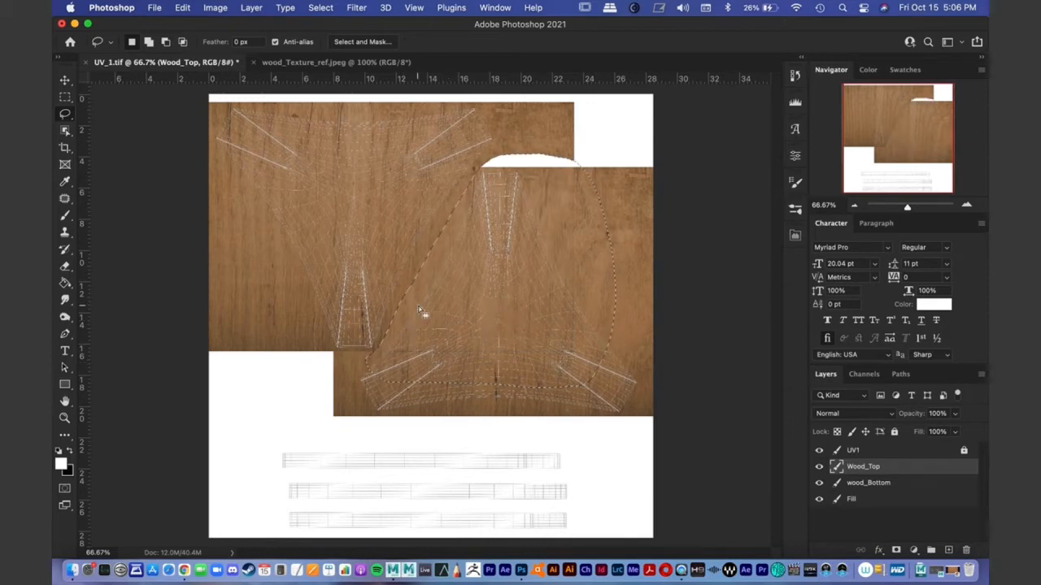
{"action": "left_click", "coordinate": [328, 6]}
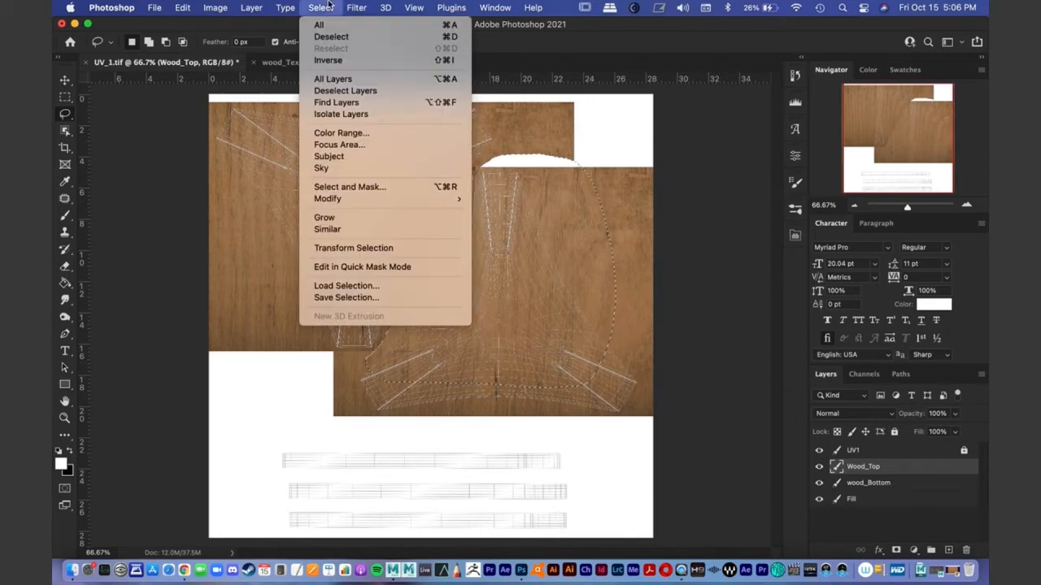
{"action": "left_click", "coordinate": [332, 37]}
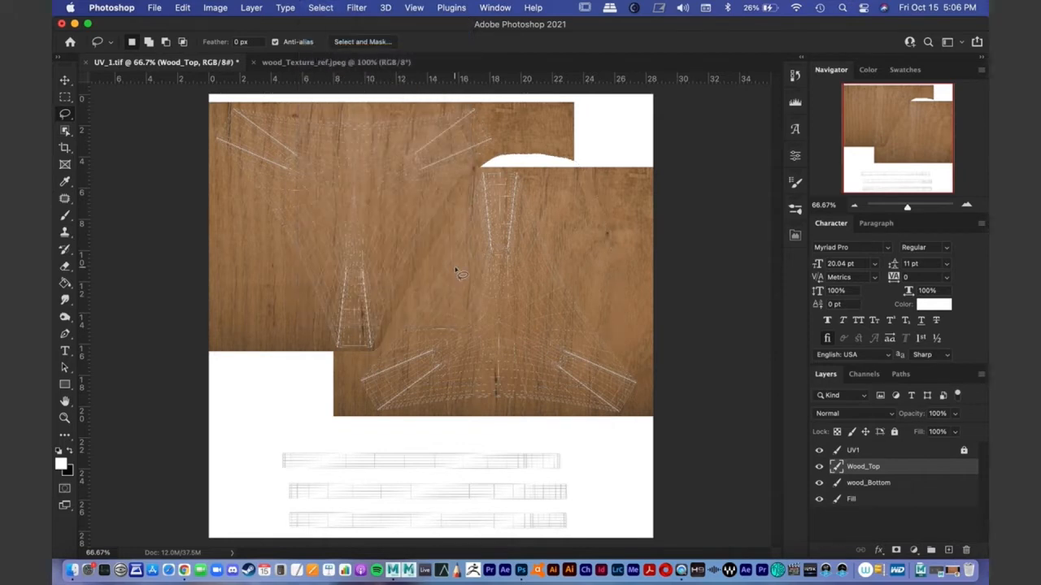
Step: Swap the foreground and background colors and set the foreground color to pure red
{"action": "left_click", "coordinate": [966, 205]}
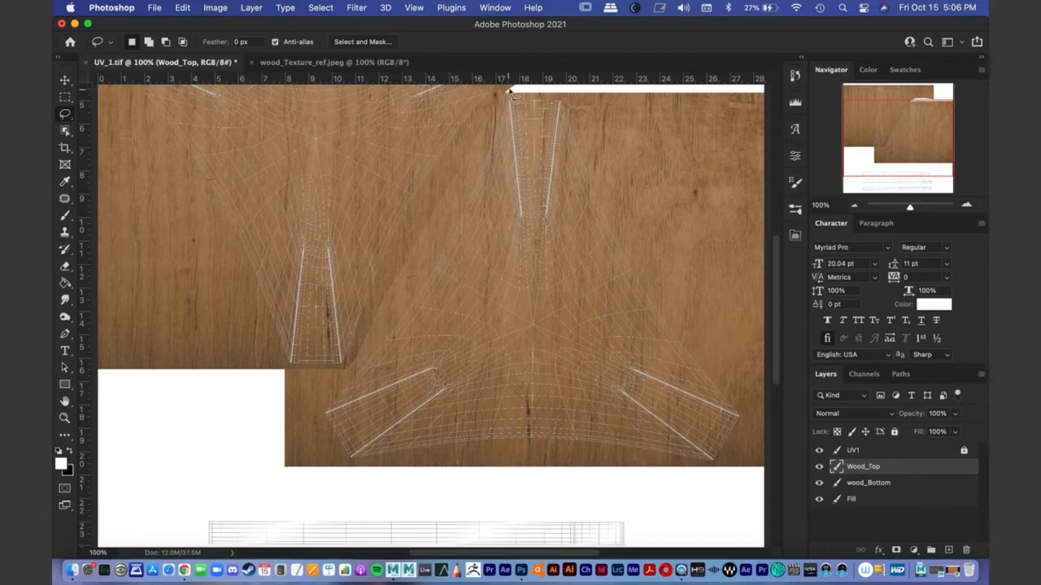
{"action": "left_click_drag", "start_coordinate": [875, 152], "coordinate": [876, 144]}
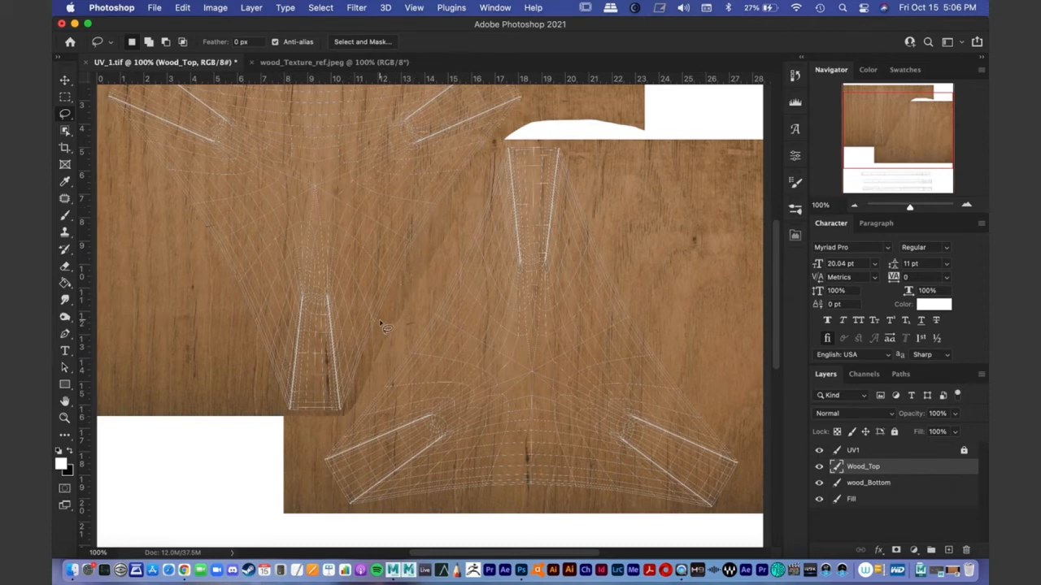
{"action": "left_click", "coordinate": [71, 452]}
{"action": "left_click", "coordinate": [61, 464]}
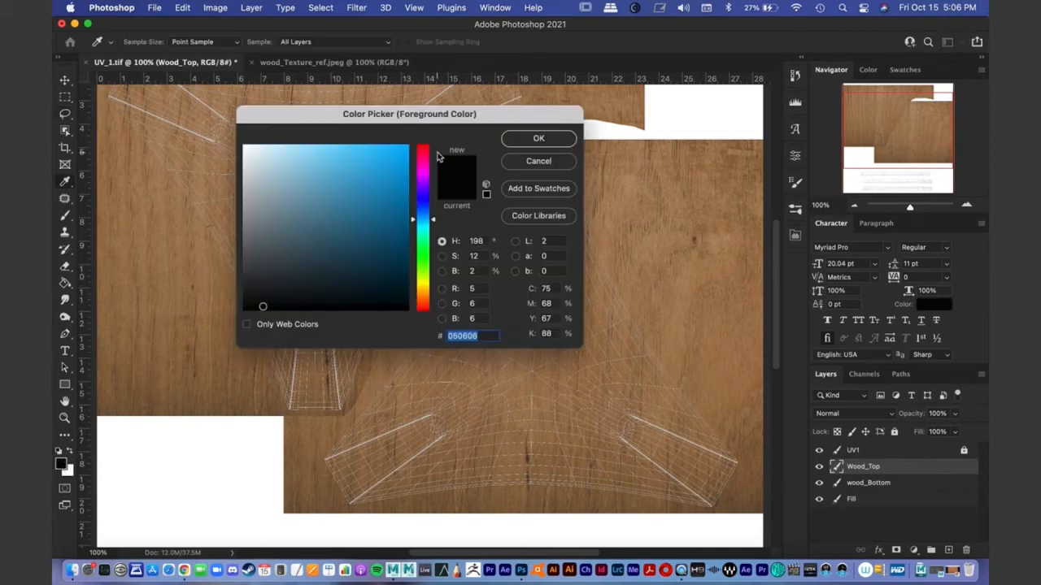
{"action": "left_click_drag", "start_coordinate": [434, 185], "coordinate": [429, 113]}
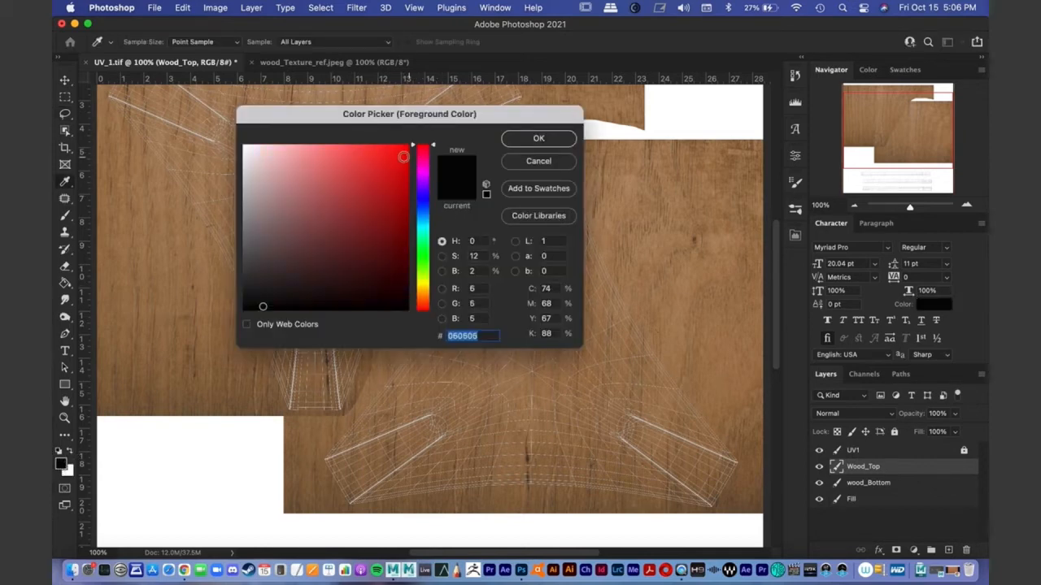
{"action": "left_click_drag", "start_coordinate": [406, 156], "coordinate": [428, 127]}
{"action": "left_click", "coordinate": [539, 138]}
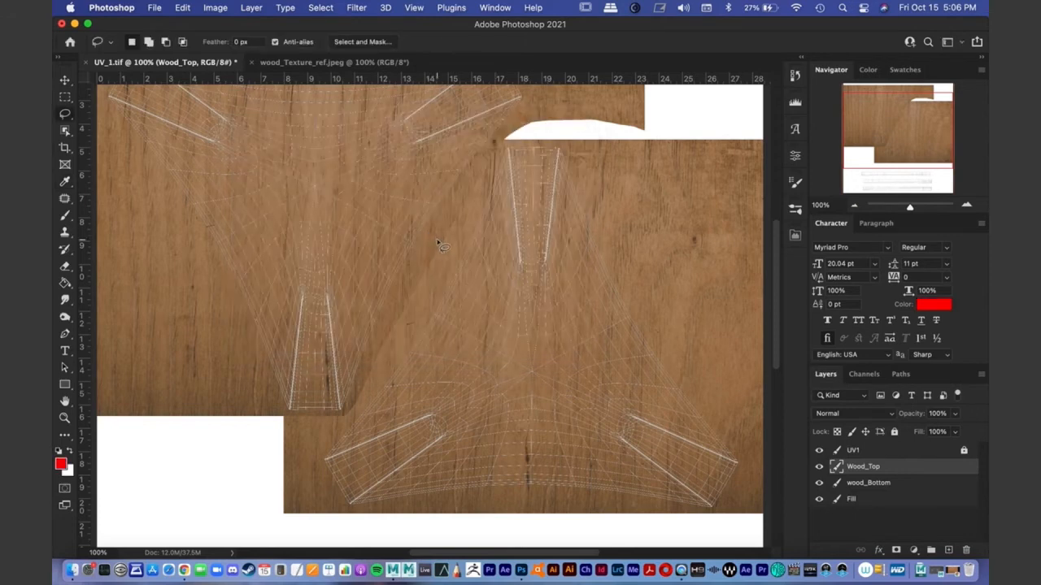
Step: Try a short red stroke with the Soft Round brush on Wood_Top, undo it, and bring up the brush presets
{"action": "key", "text": "b"}
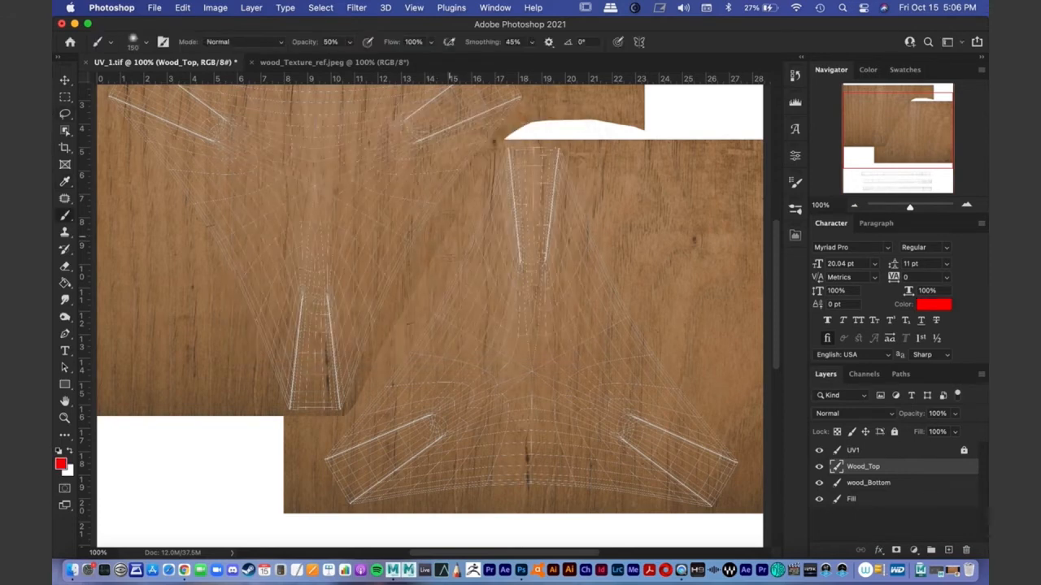
{"action": "left_click_drag", "start_coordinate": [443, 227], "coordinate": [444, 257]}
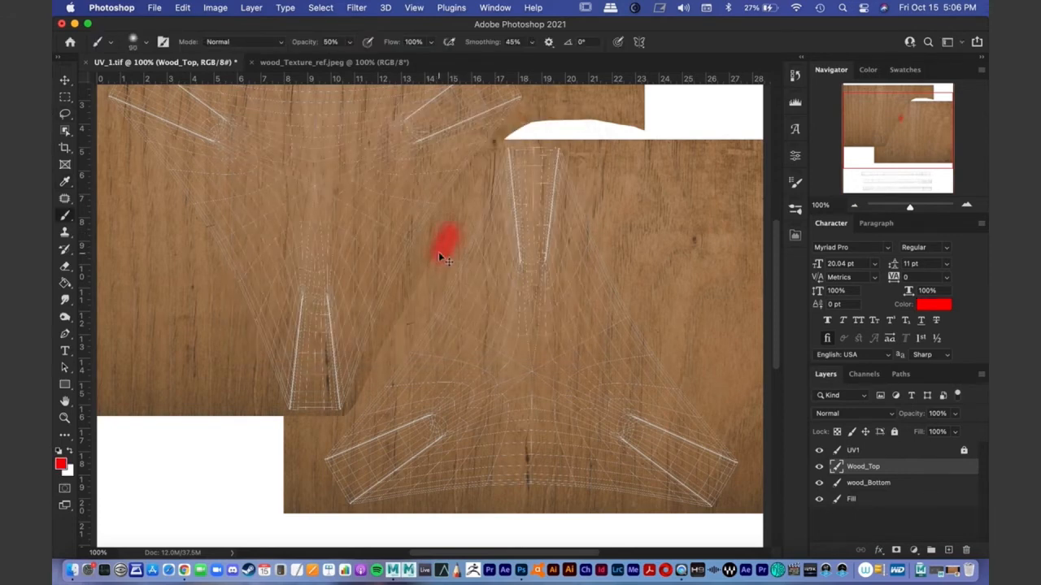
{"action": "key", "text": "super+z"}
{"action": "right_click", "coordinate": [448, 223]}
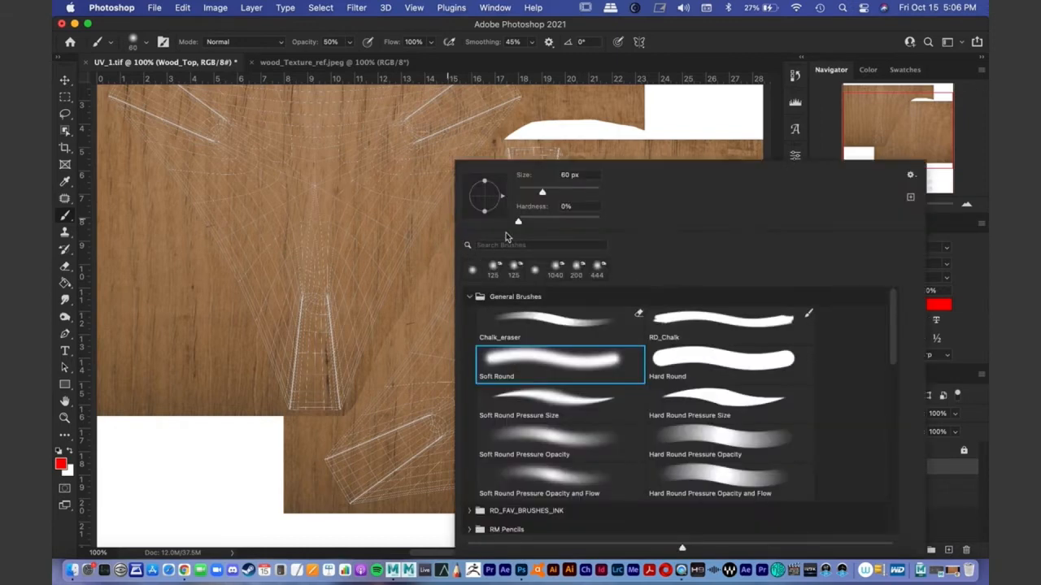
Step: Activate the Eraser with the Hard Round tip at 37 px and erase a single spot near Wood_Top's upper right corner
{"action": "key", "text": "e"}
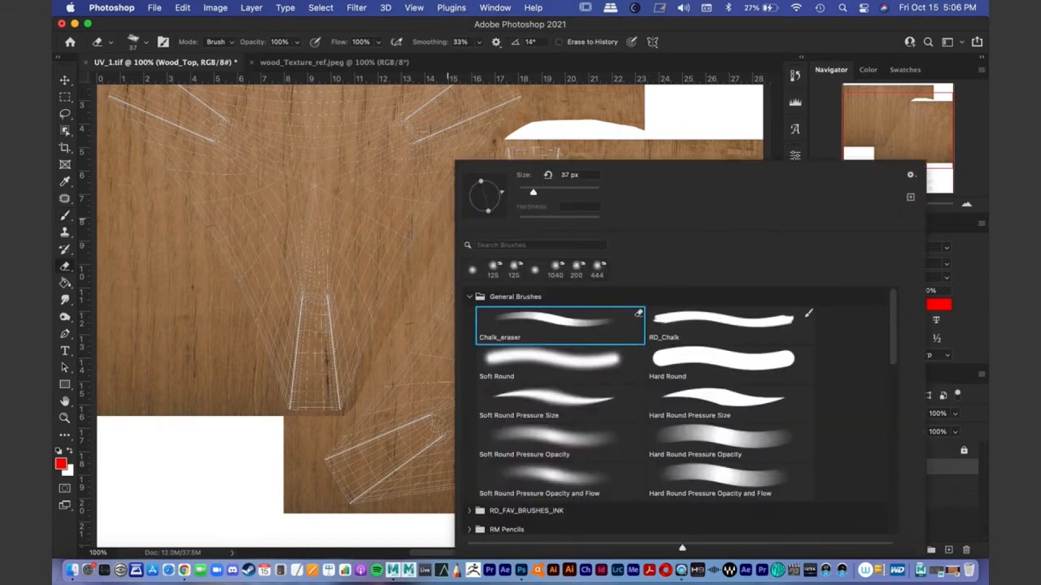
{"action": "left_click_drag", "start_coordinate": [579, 119], "coordinate": [601, 105]}
{"action": "key", "text": "super+z"}
{"action": "right_click", "coordinate": [395, 294]}
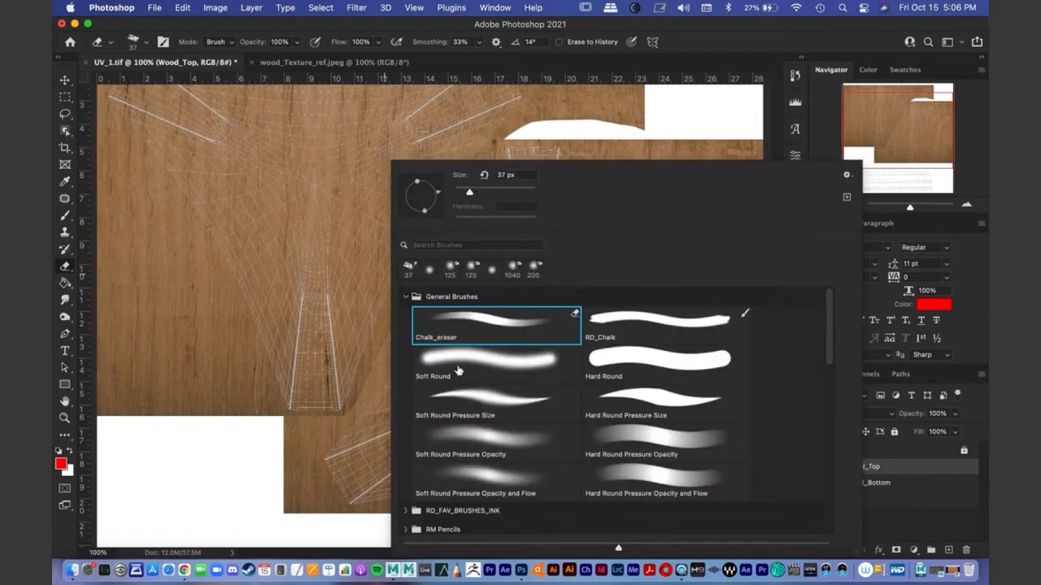
{"action": "left_click", "coordinate": [625, 358]}
{"action": "left_click", "coordinate": [638, 105]}
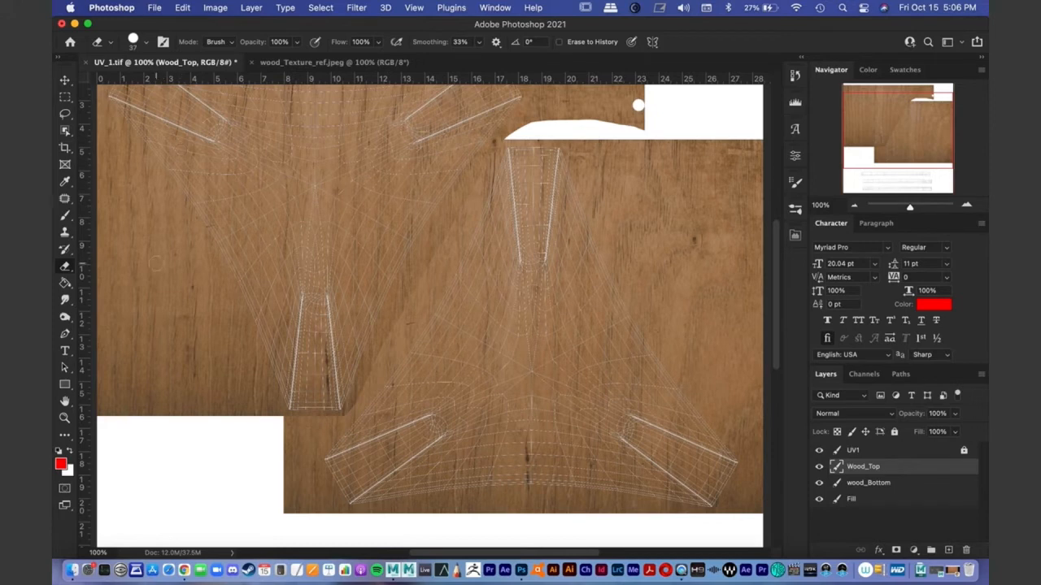
Step: Give the Brush the Hard Round preset at 40 px and paint a diagonal red stroke on Wood_Top between the two triangular UV shells
{"action": "key", "text": "b"}
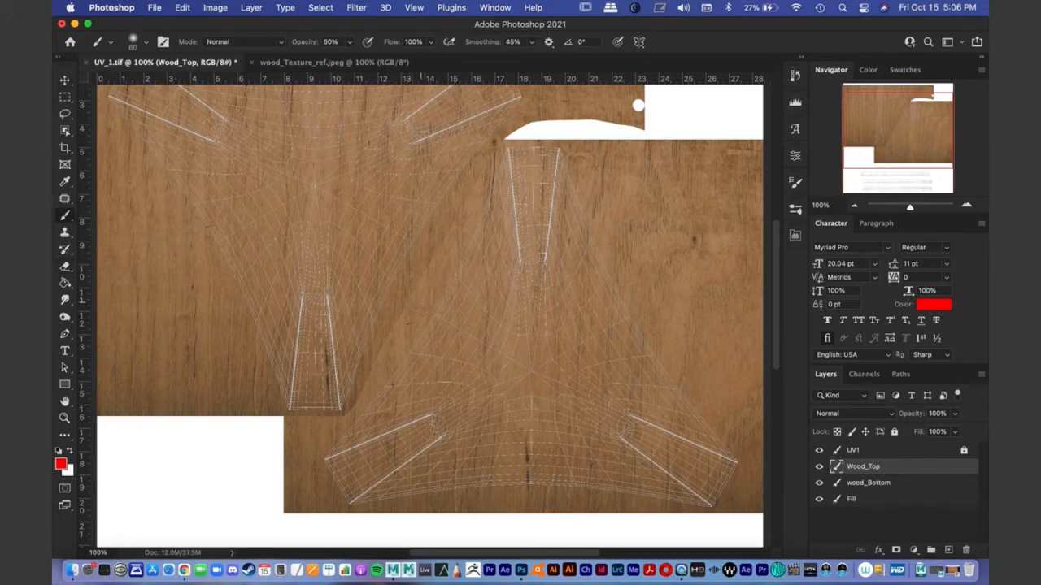
{"action": "right_click", "coordinate": [423, 321]}
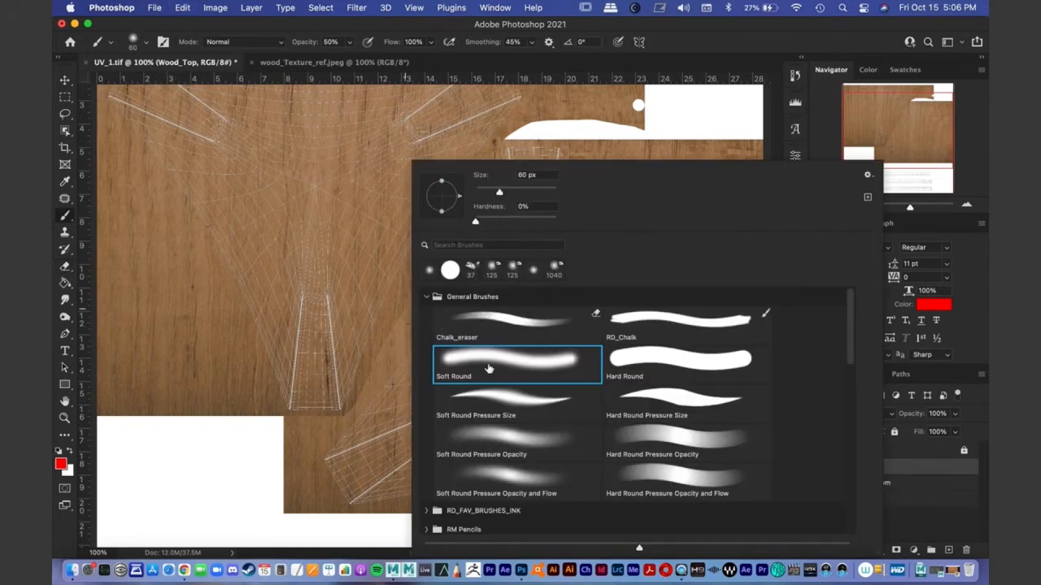
{"action": "left_click", "coordinate": [635, 360]}
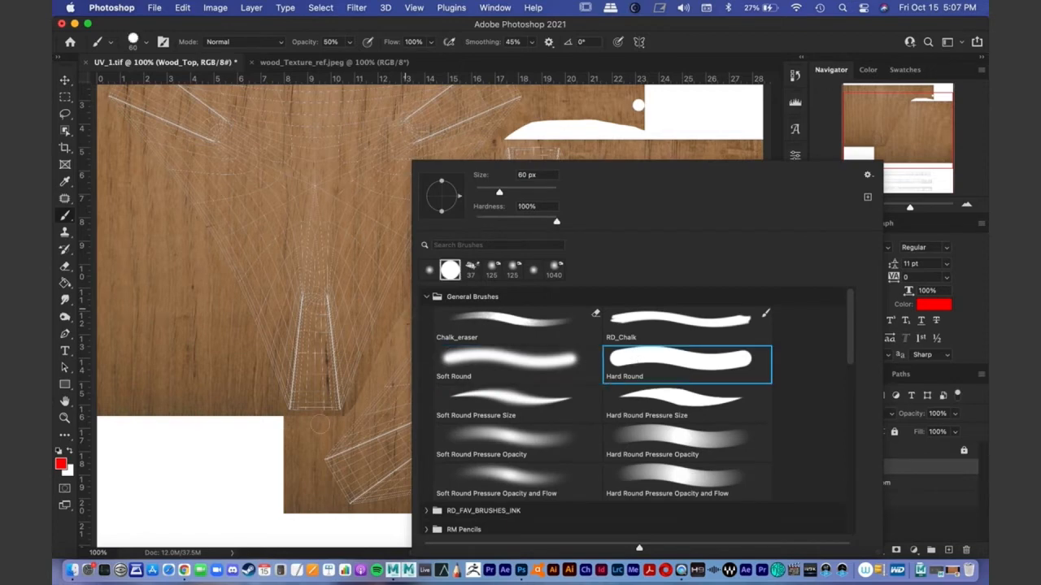
{"action": "left_click", "coordinate": [244, 453]}
{"action": "left_click", "coordinate": [244, 453]}
{"action": "key", "text": "super+z"}
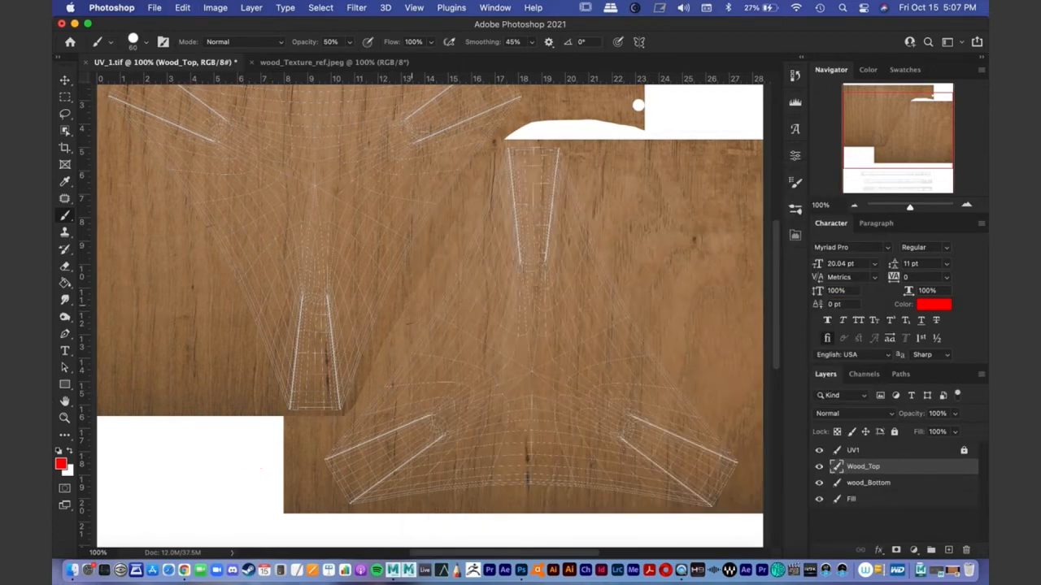
{"action": "left_click_drag", "start_coordinate": [460, 205], "coordinate": [388, 348]}
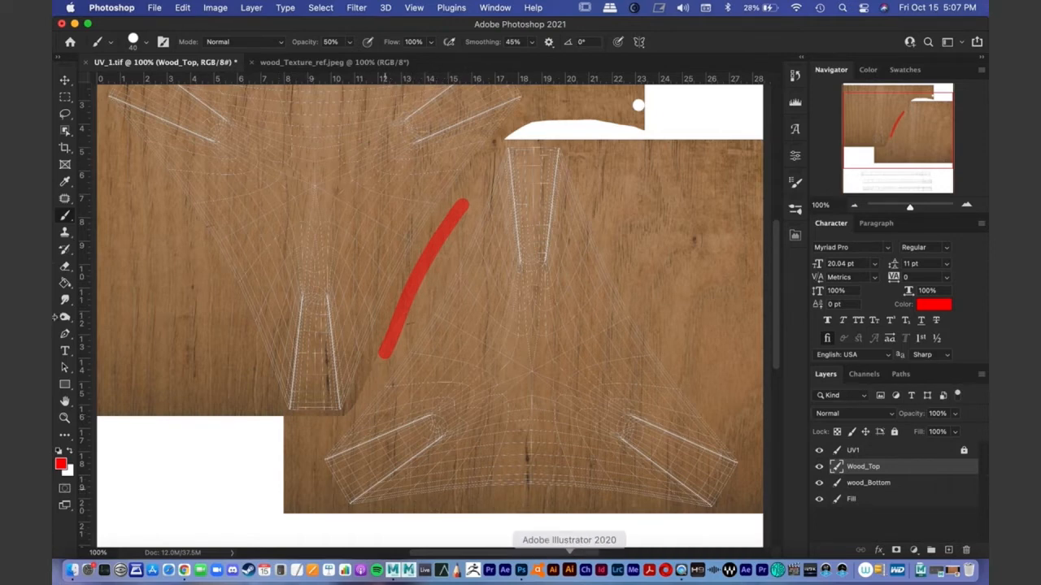
Step: Duplicate the wood_Bottom layer within UV_1.tif and move the copy down over the three horizontal UV strips
{"action": "left_click", "coordinate": [65, 81]}
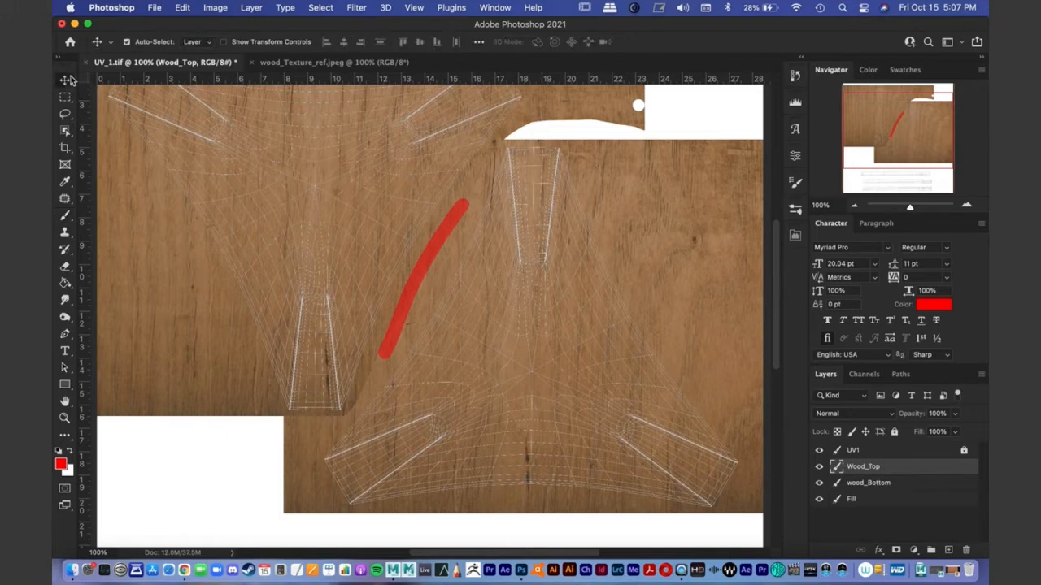
{"action": "left_click", "coordinate": [854, 206]}
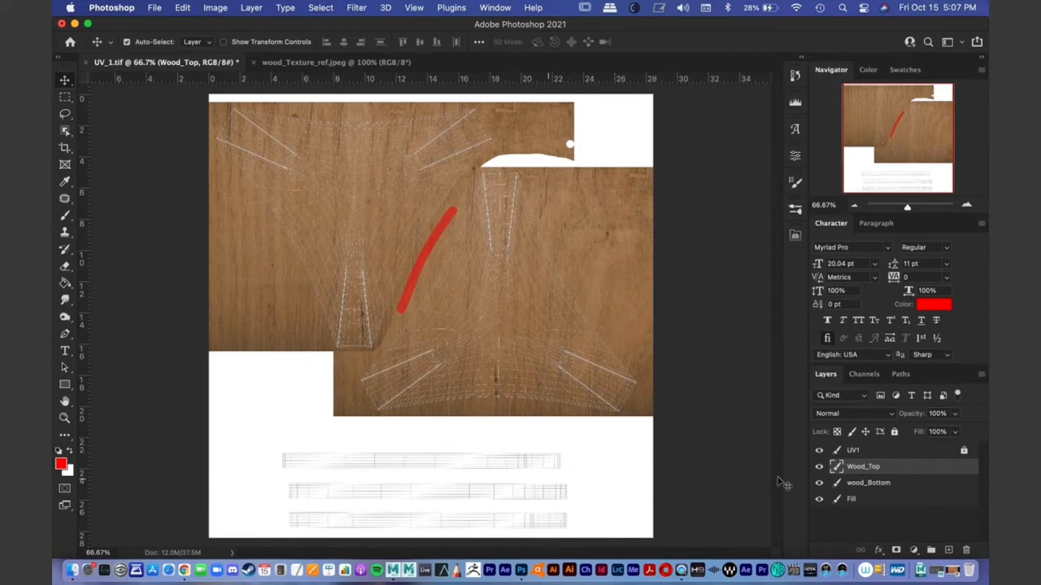
{"action": "left_click", "coordinate": [877, 485]}
{"action": "right_click", "coordinate": [878, 486]}
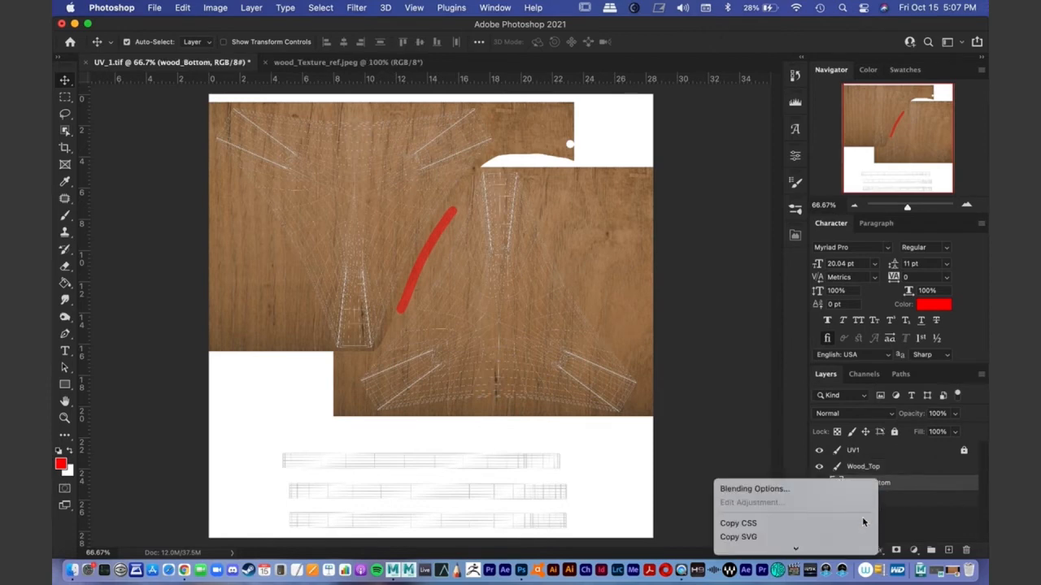
{"action": "scroll", "coordinate": [863, 522], "scroll_direction": "down", "scroll_amount": 3}
{"action": "left_click", "coordinate": [813, 457]}
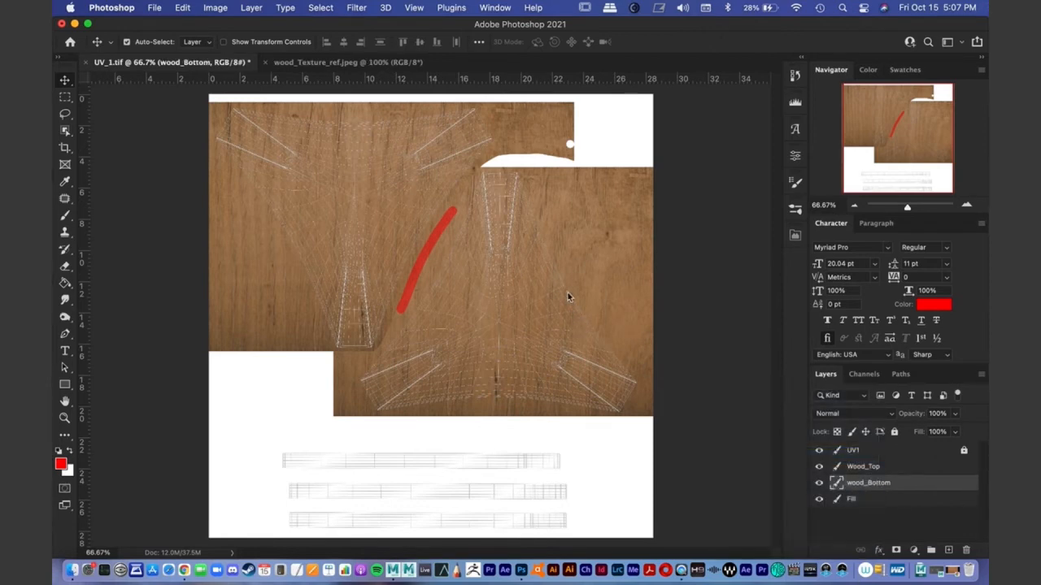
{"action": "left_click", "coordinate": [565, 140]}
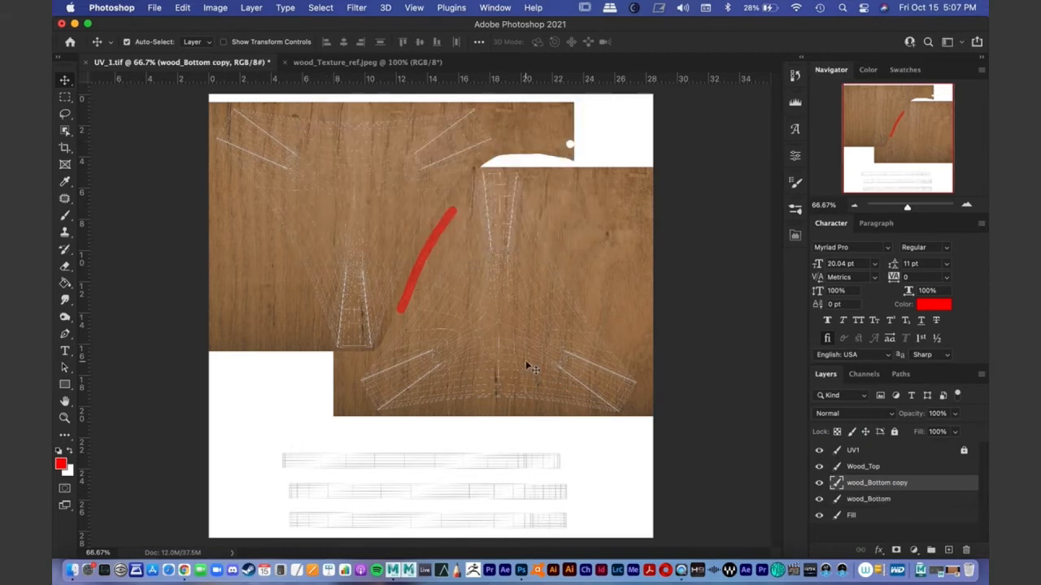
{"action": "left_click_drag", "start_coordinate": [539, 350], "coordinate": [430, 475]}
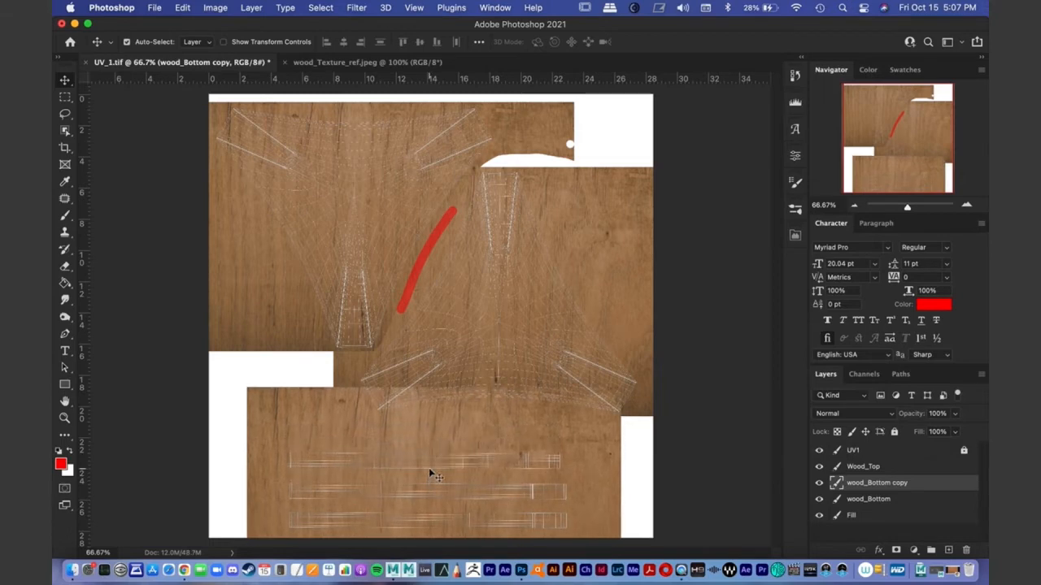
Step: Lasso the upper part of the wood_Bottom copy overlapping the lower triangular UV shell, delete it, and deselect
{"action": "key", "text": "l"}
{"action": "mouse_move", "coordinate": [273, 437]}
{"action": "left_mouse_down"}
{"action": "mouse_move", "coordinate": [612, 441]}
{"action": "mouse_move", "coordinate": [645, 387]}
{"action": "mouse_move", "coordinate": [434, 341]}
{"action": "mouse_move", "coordinate": [240, 369]}
{"action": "mouse_move", "coordinate": [227, 429]}
{"action": "mouse_move", "coordinate": [256, 439]}
{"action": "left_mouse_up"}
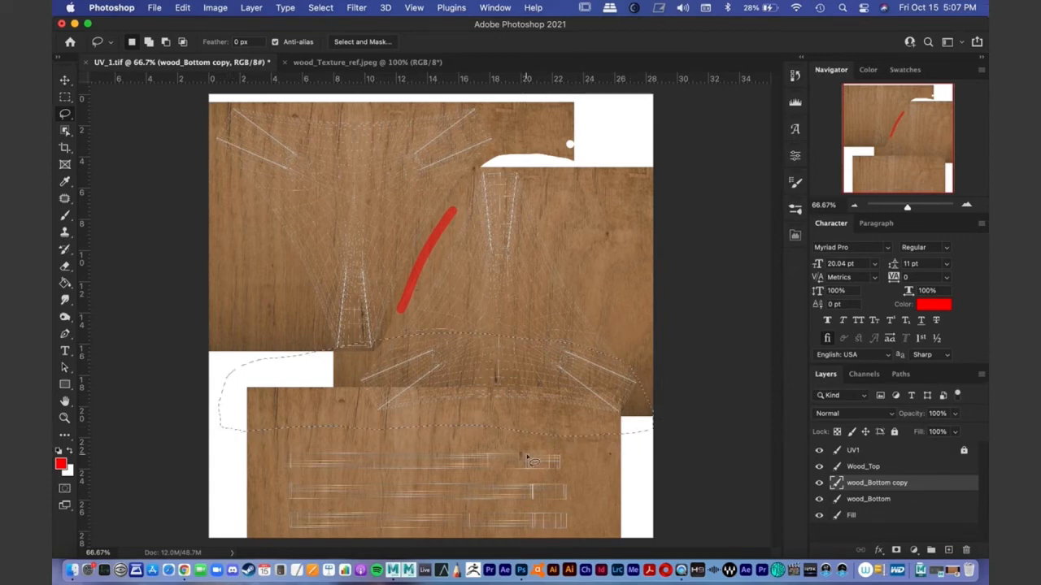
{"action": "key", "text": "BackSpace"}
{"action": "key", "text": "super+d"}
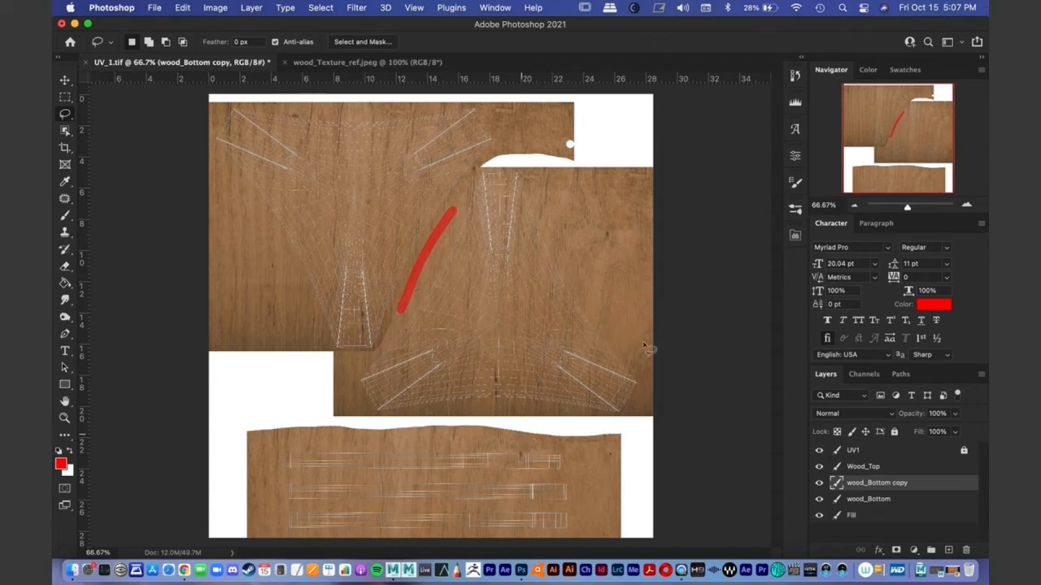
Step: Create a new layer directly above Wood_Top and name it Paint
{"action": "left_click", "coordinate": [874, 469]}
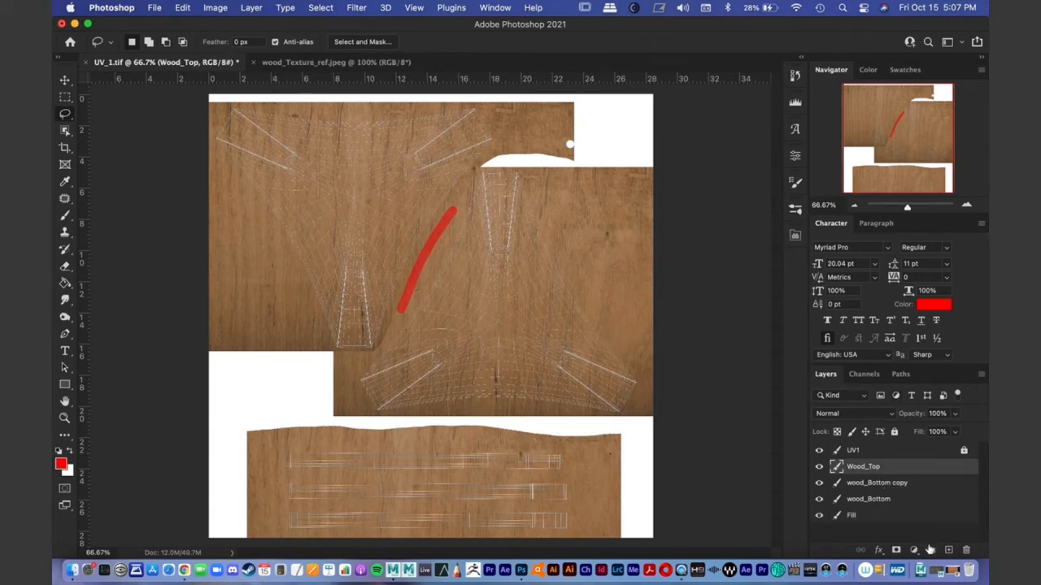
{"action": "left_click", "coordinate": [949, 551]}
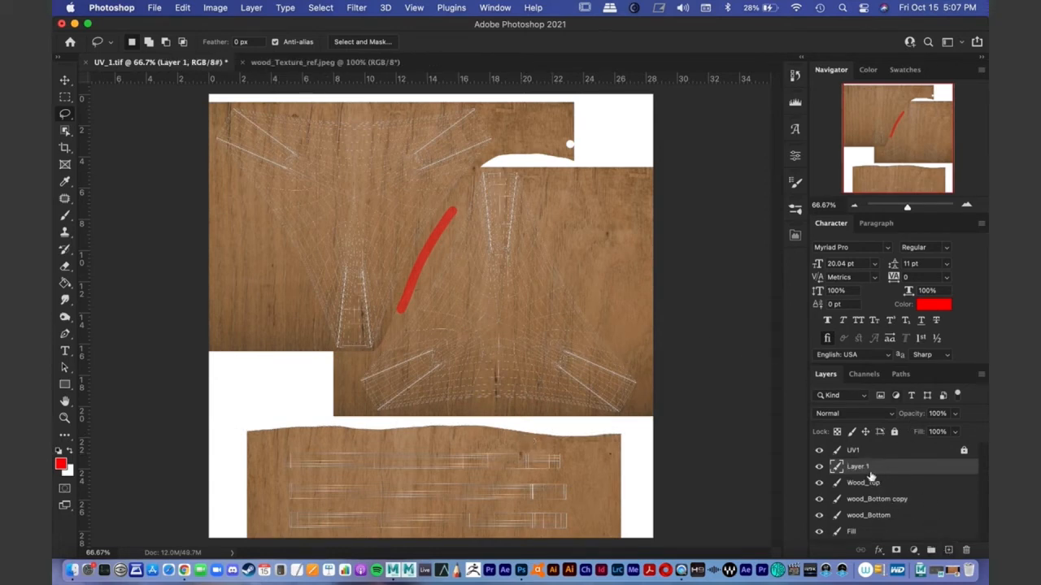
{"action": "double_click", "coordinate": [868, 470]}
{"action": "type", "text": "Faint"}
{"action": "key", "text": "Return"}
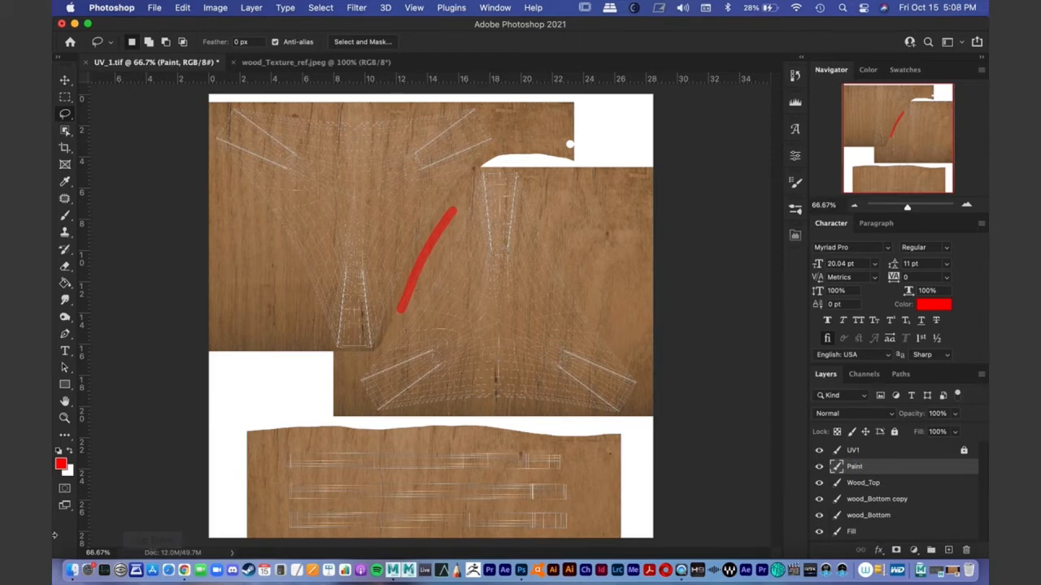
Step: Set the foreground color to green 00ff36 and brush three freehand curved strokes over the two triangular UV shells on the Paint layer
{"action": "left_click", "coordinate": [60, 463]}
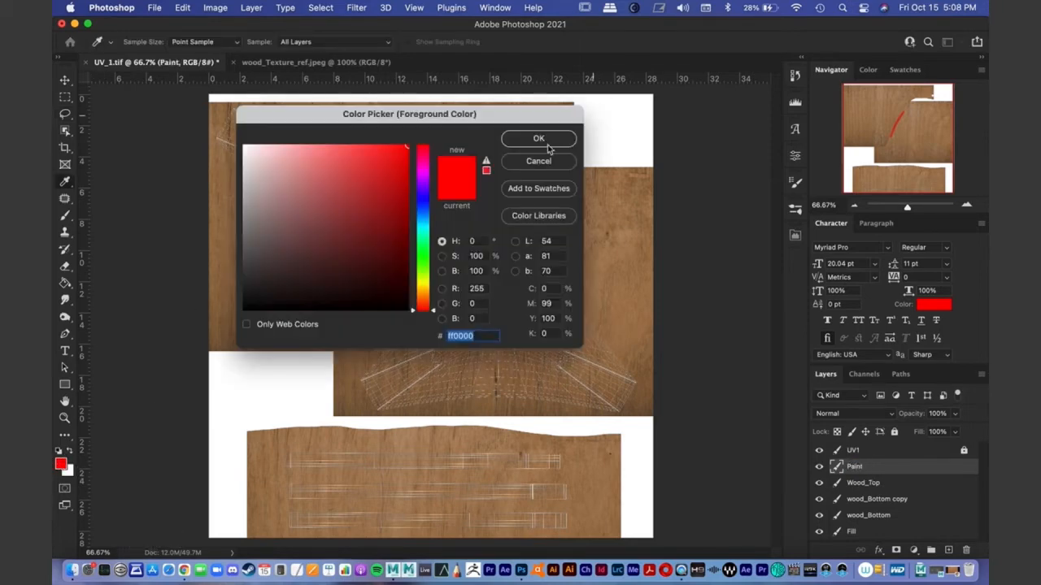
{"action": "left_click", "coordinate": [422, 252]}
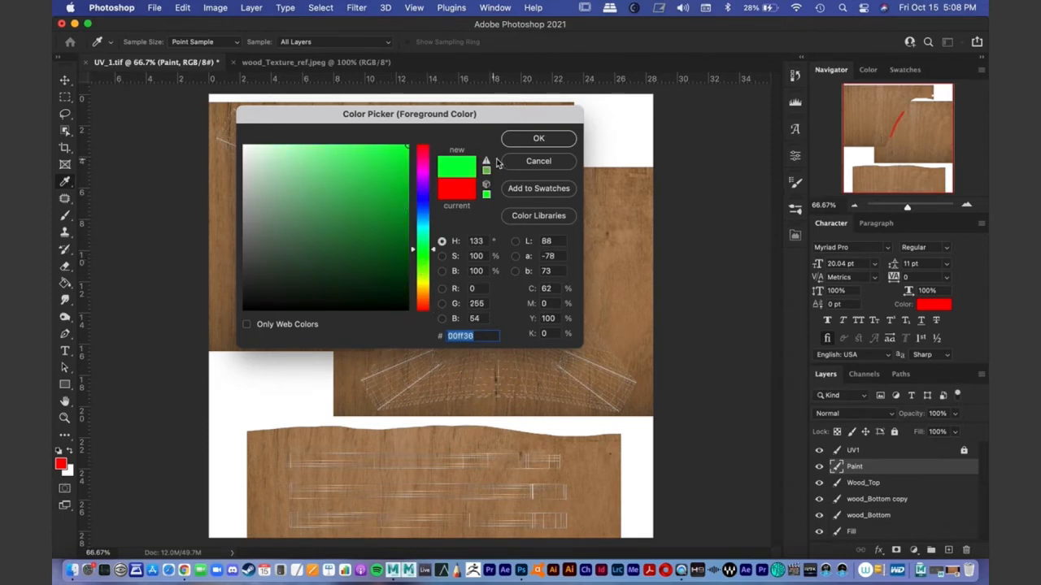
{"action": "left_click", "coordinate": [539, 140]}
{"action": "key", "text": "b"}
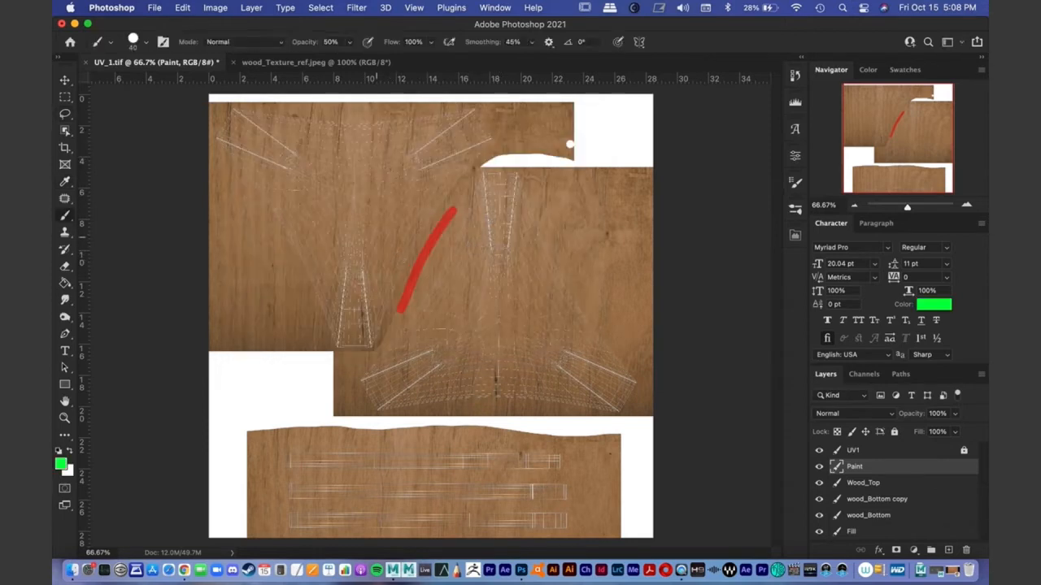
{"action": "mouse_move", "coordinate": [314, 160]}
{"action": "left_mouse_down"}
{"action": "mouse_move", "coordinate": [349, 161]}
{"action": "mouse_move", "coordinate": [374, 196]}
{"action": "mouse_move", "coordinate": [340, 227]}
{"action": "mouse_move", "coordinate": [370, 288]}
{"action": "mouse_move", "coordinate": [355, 322]}
{"action": "left_mouse_up"}
{"action": "mouse_move", "coordinate": [464, 327]}
{"action": "left_mouse_down"}
{"action": "mouse_move", "coordinate": [474, 344]}
{"action": "mouse_move", "coordinate": [597, 384]}
{"action": "left_mouse_up"}
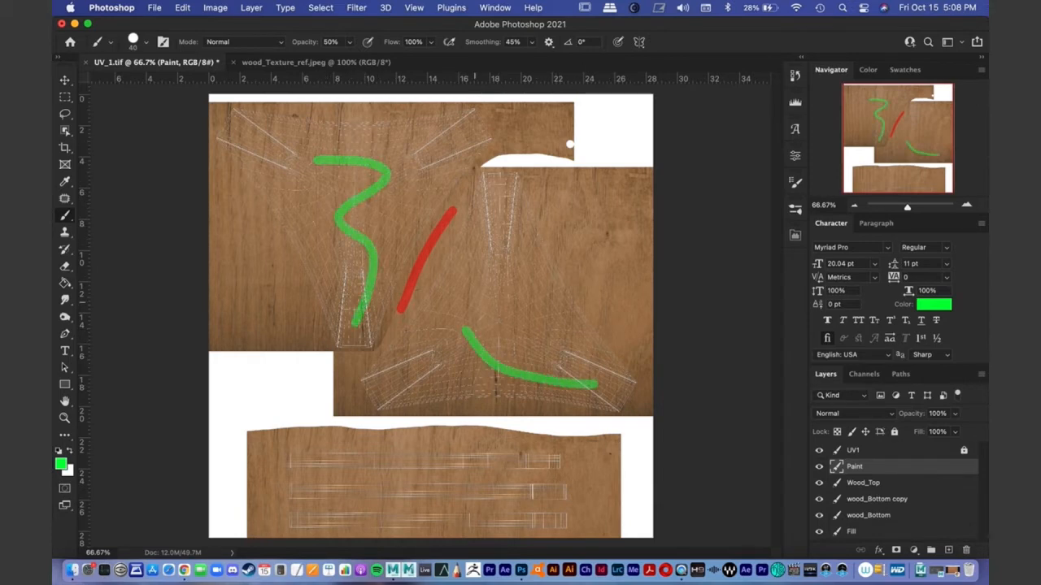
{"action": "mouse_move", "coordinate": [508, 306]}
{"action": "left_mouse_down"}
{"action": "mouse_move", "coordinate": [504, 269]}
{"action": "mouse_move", "coordinate": [497, 325]}
{"action": "mouse_move", "coordinate": [516, 337]}
{"action": "left_mouse_up"}
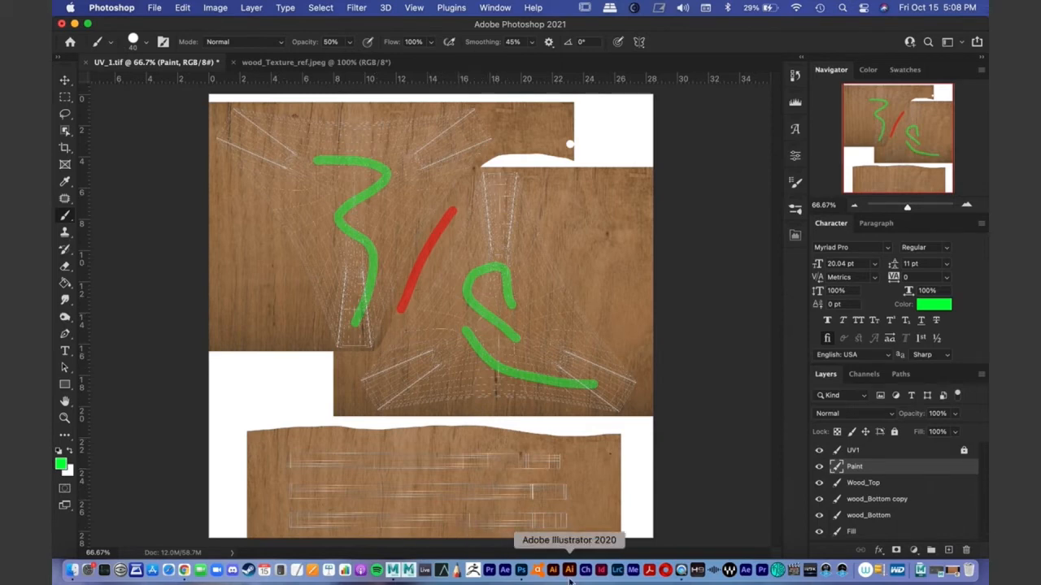
Step: Examine how the UV1 wireframe lines up with the wood and painted strokes, with UV1 off and on and up close
{"action": "left_click", "coordinate": [65, 80]}
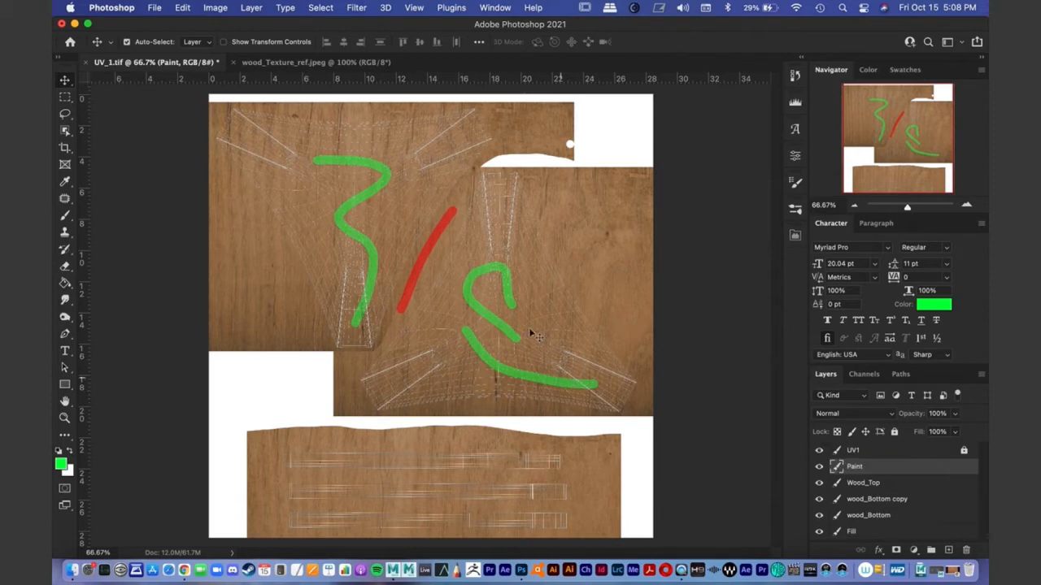
{"action": "left_click", "coordinate": [819, 451]}
{"action": "left_click", "coordinate": [819, 450]}
{"action": "left_click", "coordinate": [974, 205]}
{"action": "left_click", "coordinate": [974, 206]}
{"action": "left_click", "coordinate": [974, 206]}
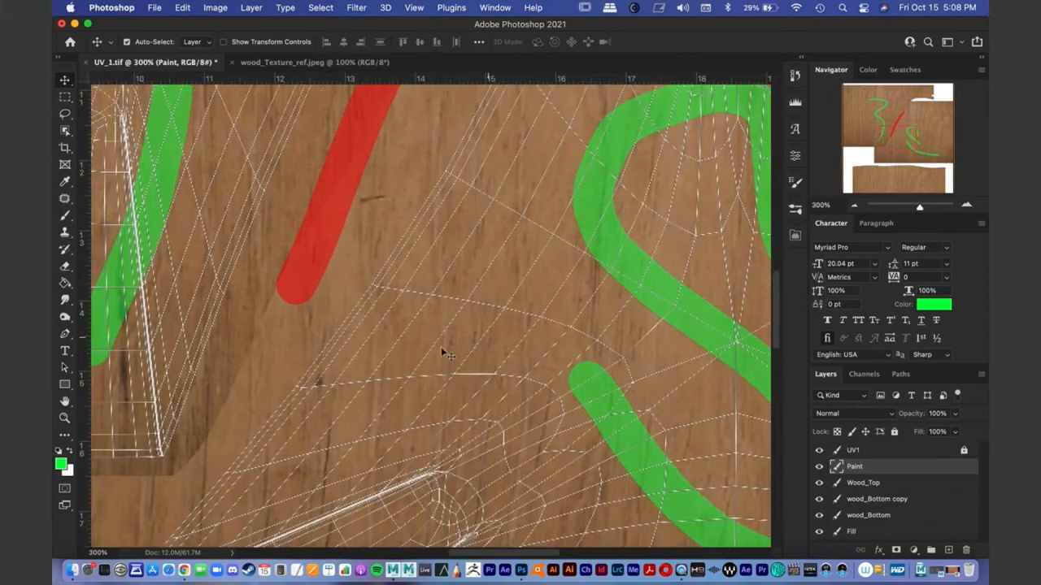
{"action": "left_click", "coordinate": [854, 208]}
{"action": "left_click", "coordinate": [854, 209]}
{"action": "left_click", "coordinate": [854, 208]}
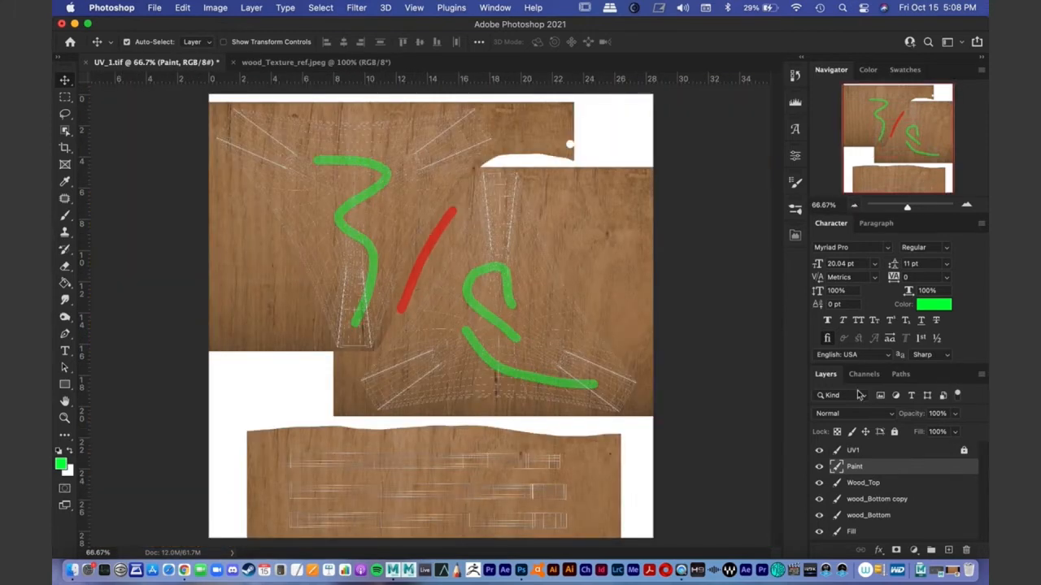
Step: Hide the UV1 layer and save the document in Photoshop format as Wood_Painted in the sourceimages folder
{"action": "left_click", "coordinate": [819, 451]}
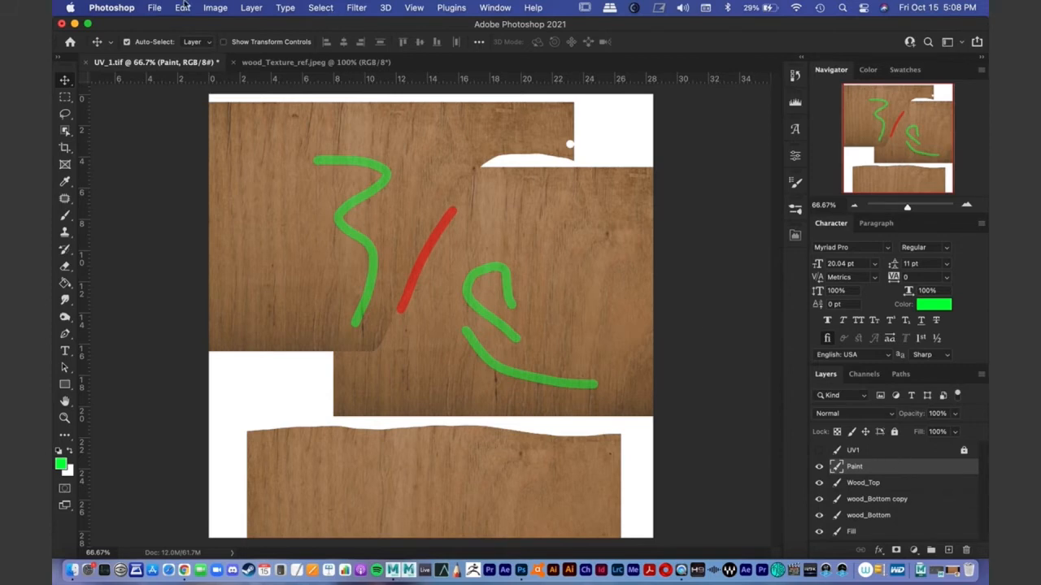
{"action": "left_click", "coordinate": [156, 8]}
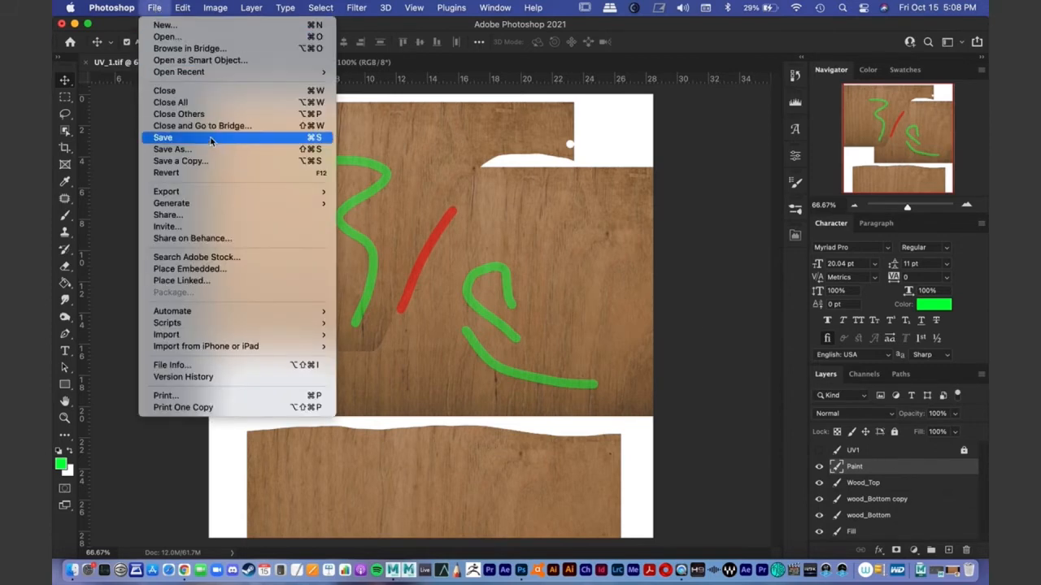
{"action": "left_click", "coordinate": [171, 148]}
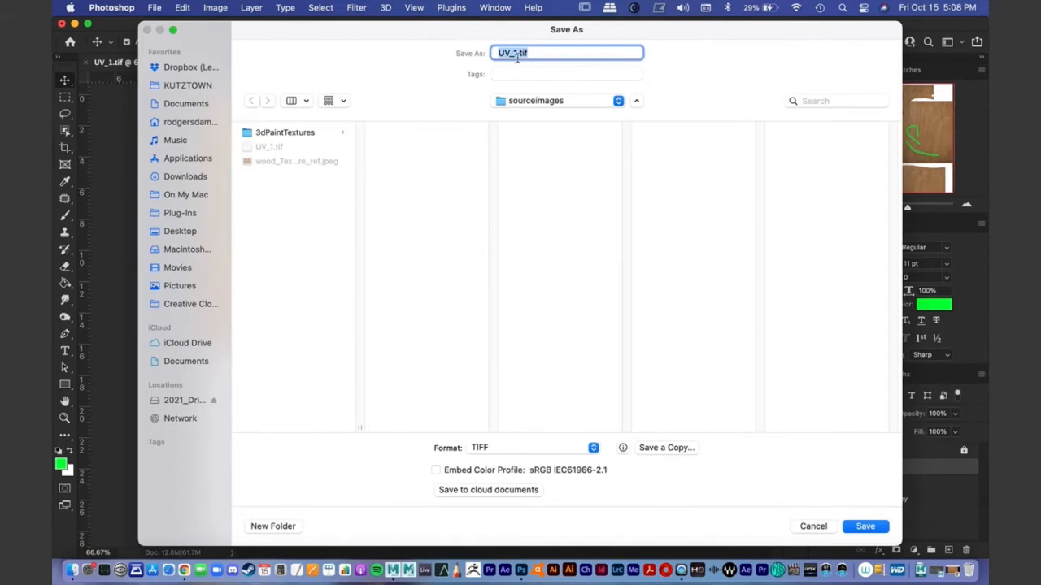
{"action": "type", "text": "Wood_Painted"}
{"action": "left_click", "coordinate": [515, 446]}
{"action": "left_click", "coordinate": [517, 405]}
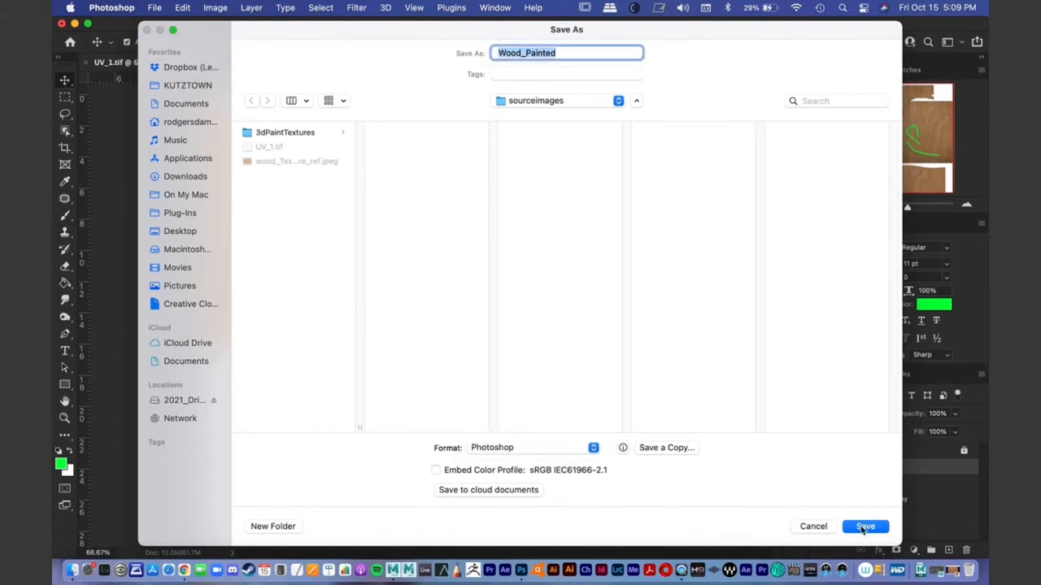
{"action": "left_click", "coordinate": [529, 448]}
{"action": "left_click", "coordinate": [529, 448]}
{"action": "left_click", "coordinate": [880, 528]}
{"action": "left_click", "coordinate": [757, 274]}
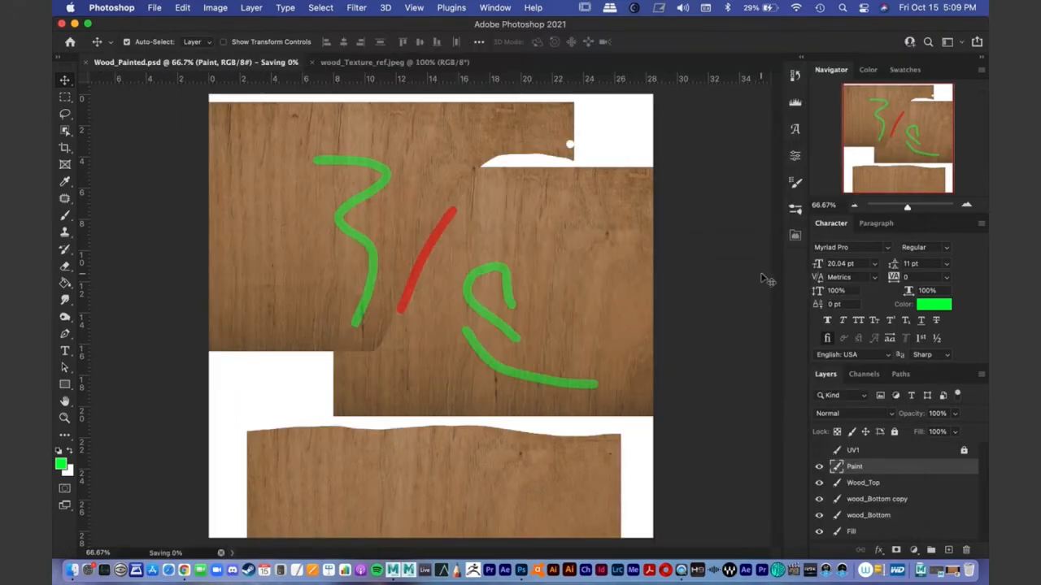
Step: Switch to Maya and load the Maya Classic workspace with a single perspective view of the table's Bottom mesh
{"action": "left_click", "coordinate": [74, 23]}
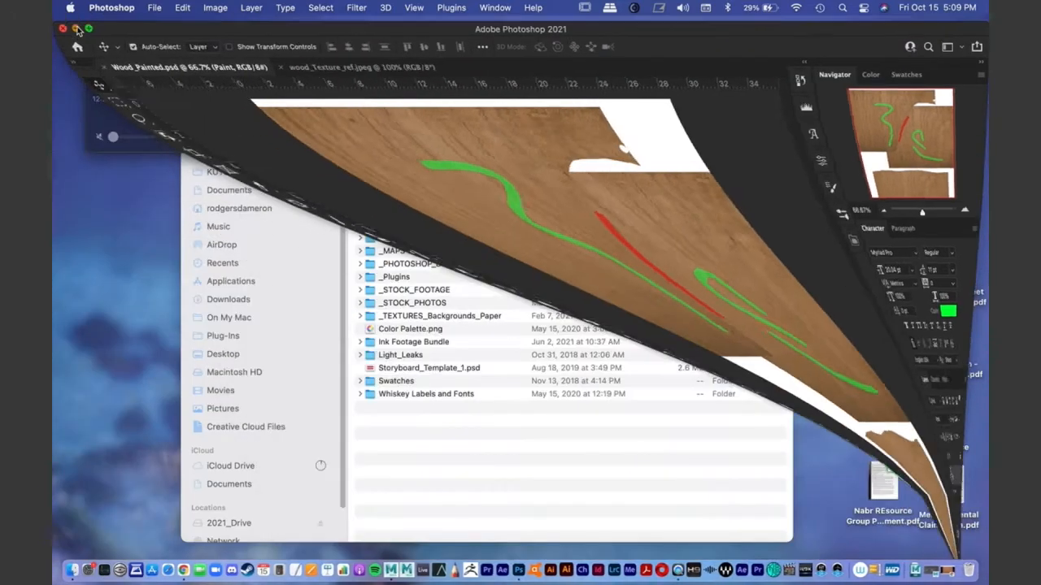
{"action": "left_click", "coordinate": [920, 571]}
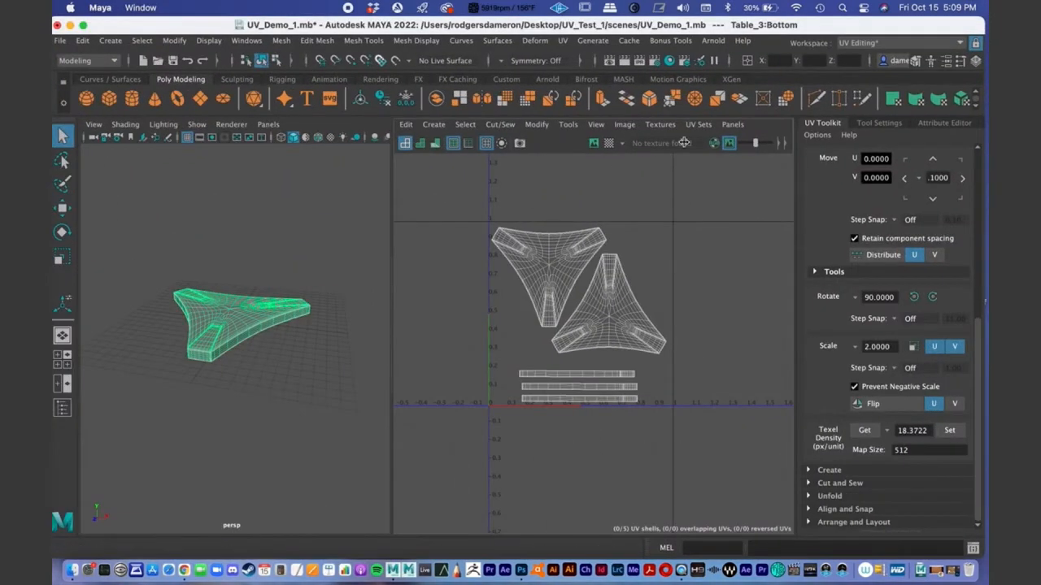
{"action": "left_click_drag", "start_coordinate": [244, 320], "coordinate": [282, 272], "text": "alt"}
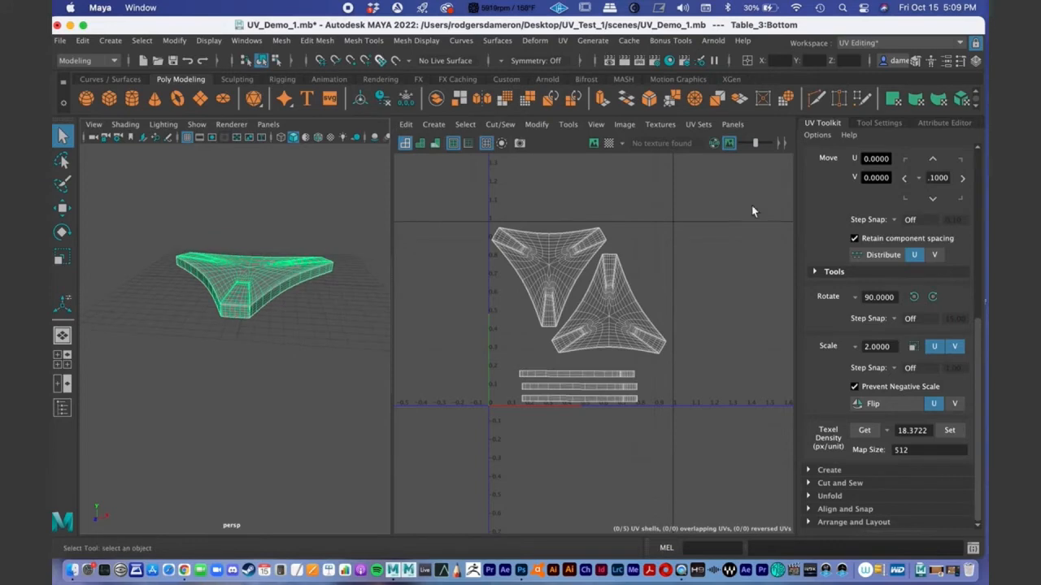
{"action": "left_click", "coordinate": [904, 45]}
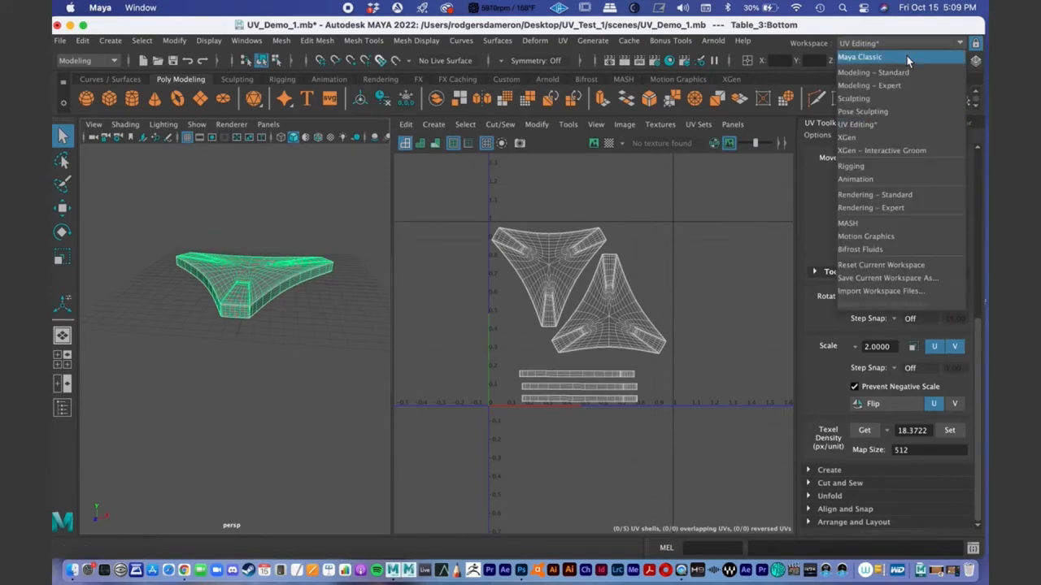
{"action": "left_click", "coordinate": [882, 59]}
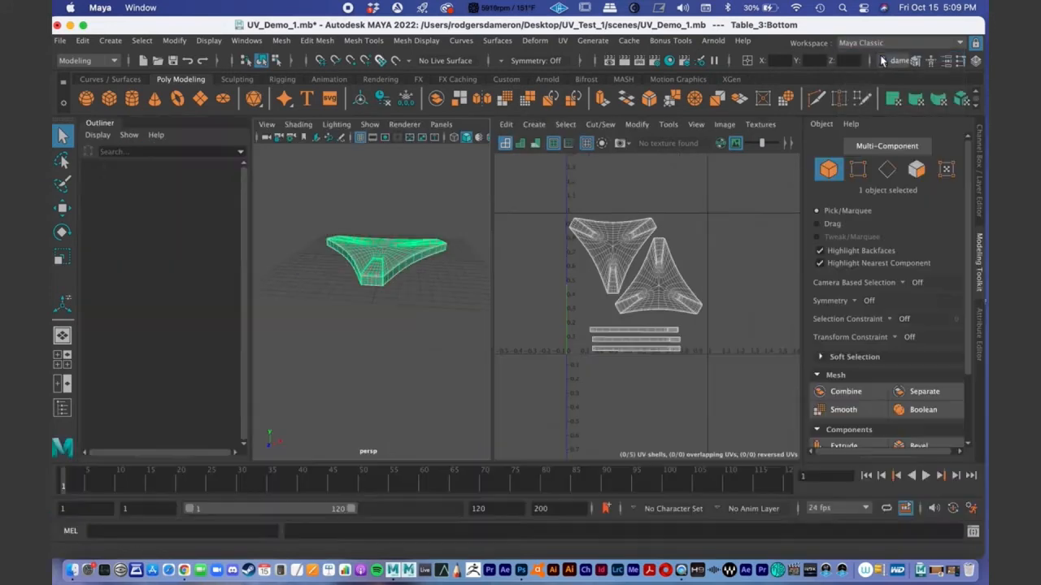
{"action": "left_click_drag", "start_coordinate": [587, 231], "coordinate": [585, 320], "text": "alt"}
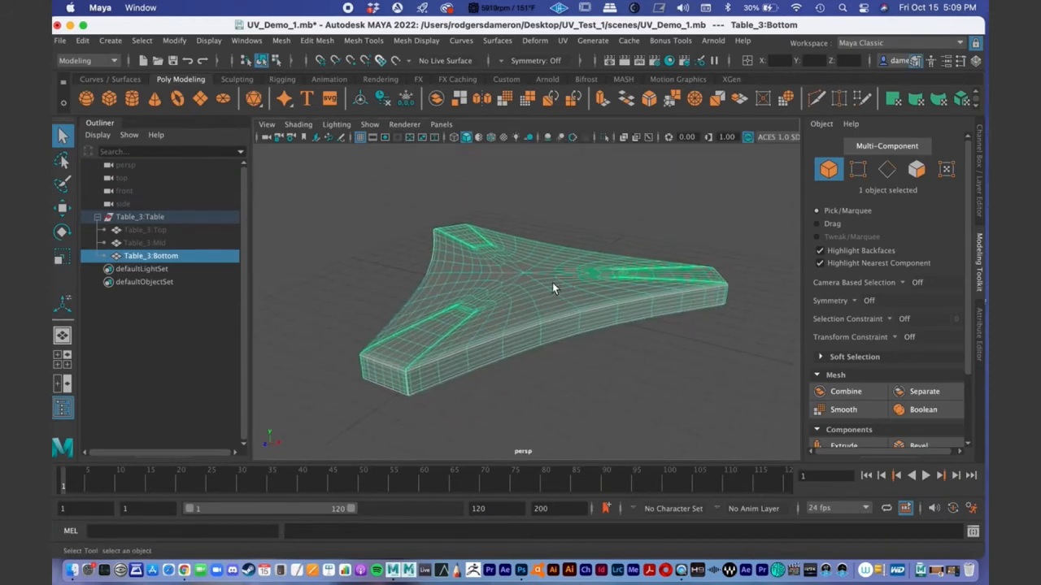
{"action": "right_click_drag", "start_coordinate": [552, 287], "coordinate": [494, 272], "text": "alt"}
{"action": "middle_click_drag", "start_coordinate": [546, 318], "coordinate": [499, 324], "text": "alt"}
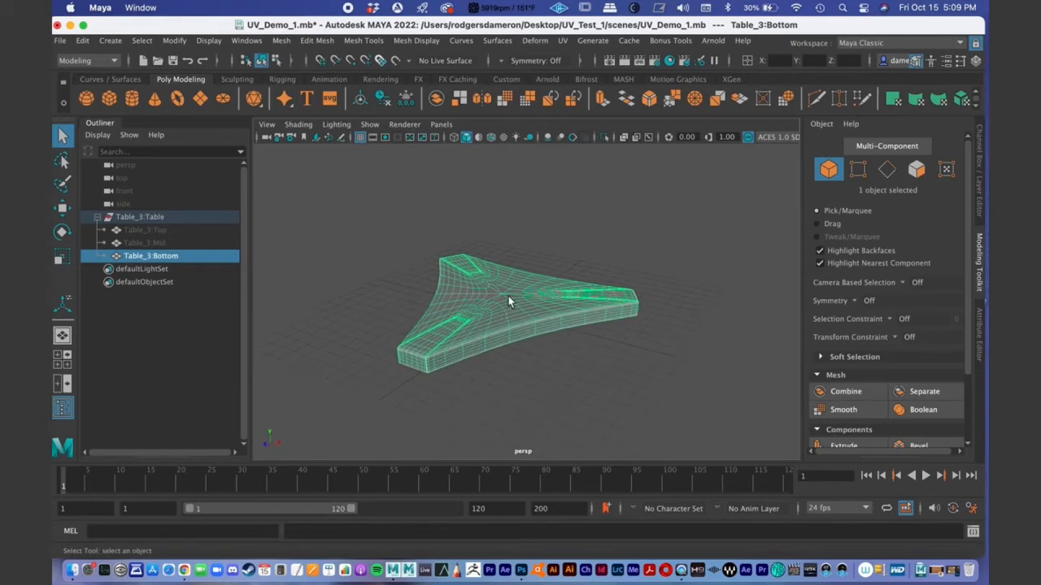
Step: Test-render the unlit table in the Arnold RenderView, inspect the image, and close the render window
{"action": "left_click", "coordinate": [713, 40]}
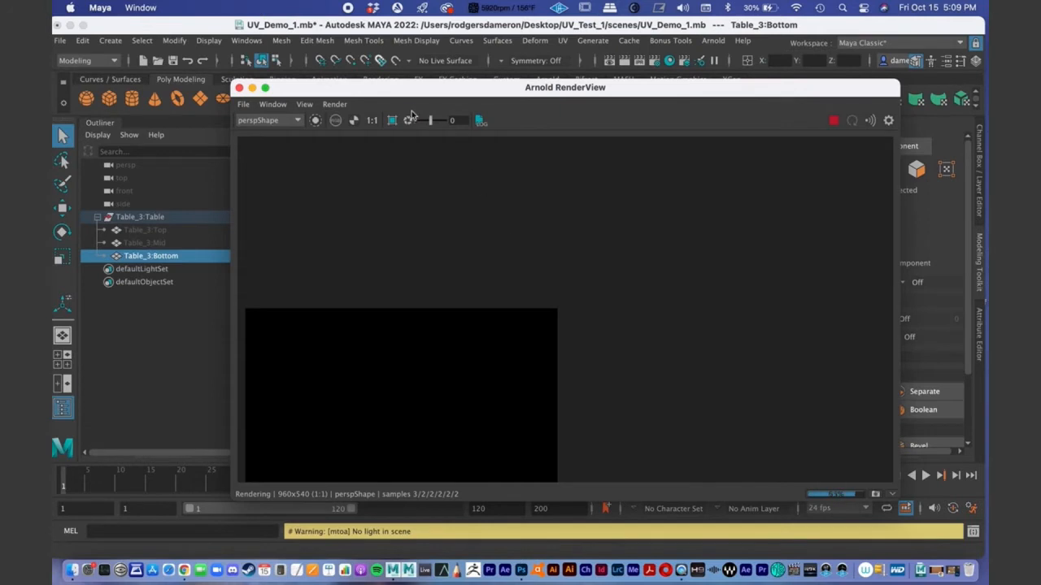
{"action": "left_click_drag", "start_coordinate": [413, 95], "coordinate": [355, 58]}
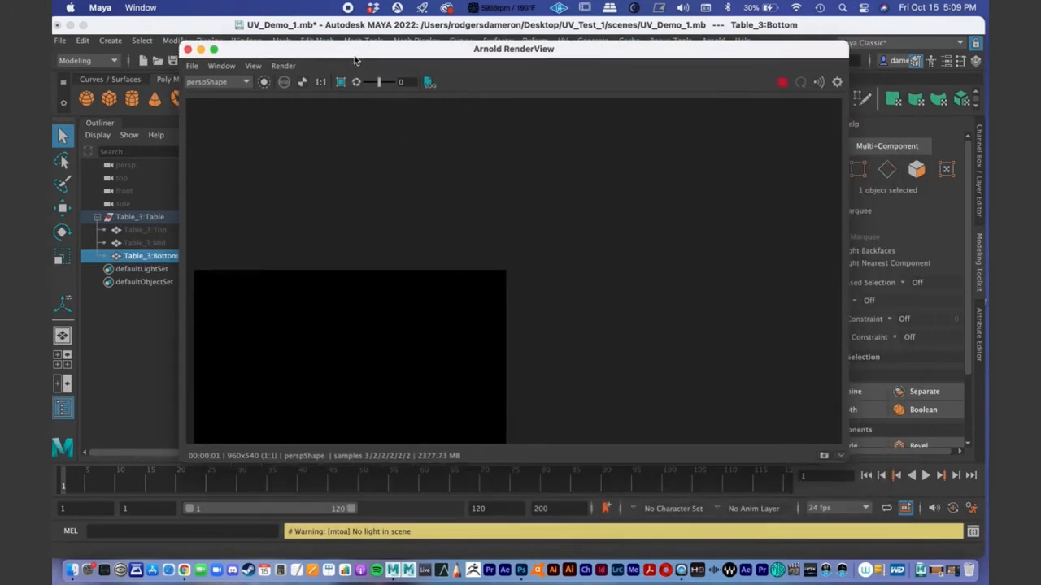
{"action": "middle_click_drag", "start_coordinate": [495, 289], "coordinate": [679, 161]}
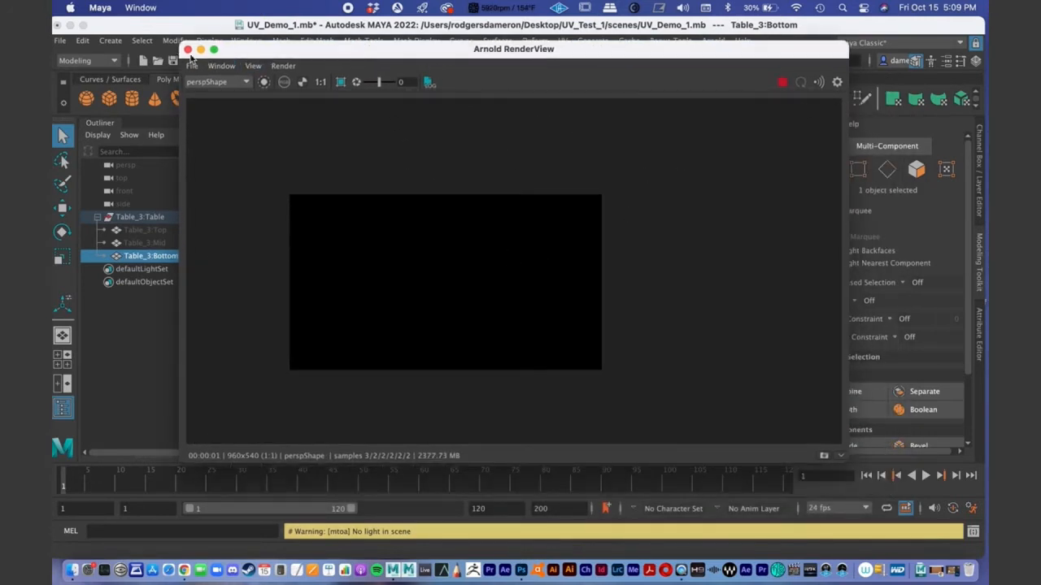
{"action": "left_click", "coordinate": [187, 50]}
Step: Add an Arnold Physical Sky light to the scene
{"action": "left_click_drag", "start_coordinate": [515, 244], "coordinate": [510, 277], "text": "alt"}
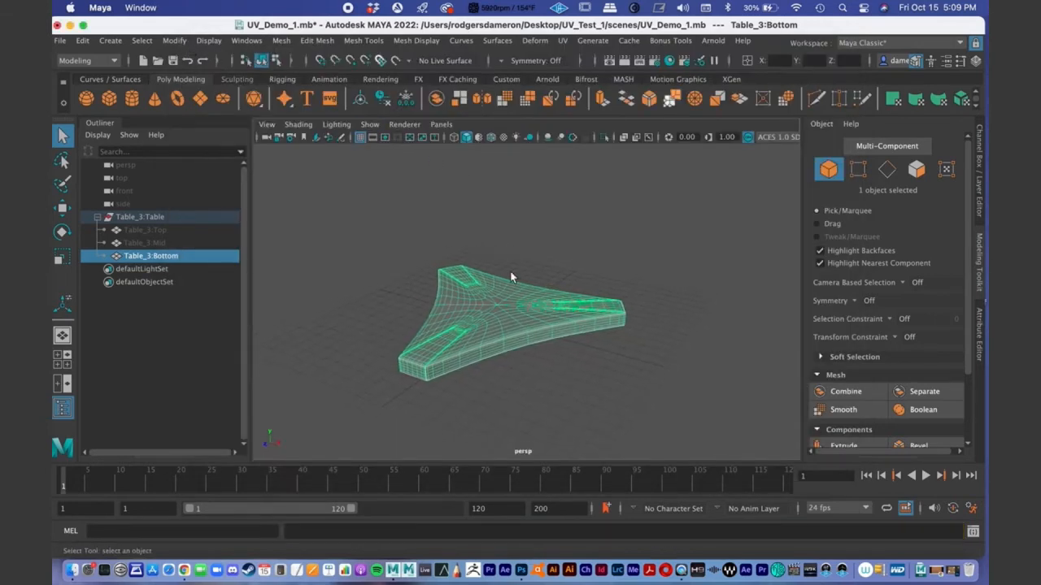
{"action": "left_click", "coordinate": [713, 40]}
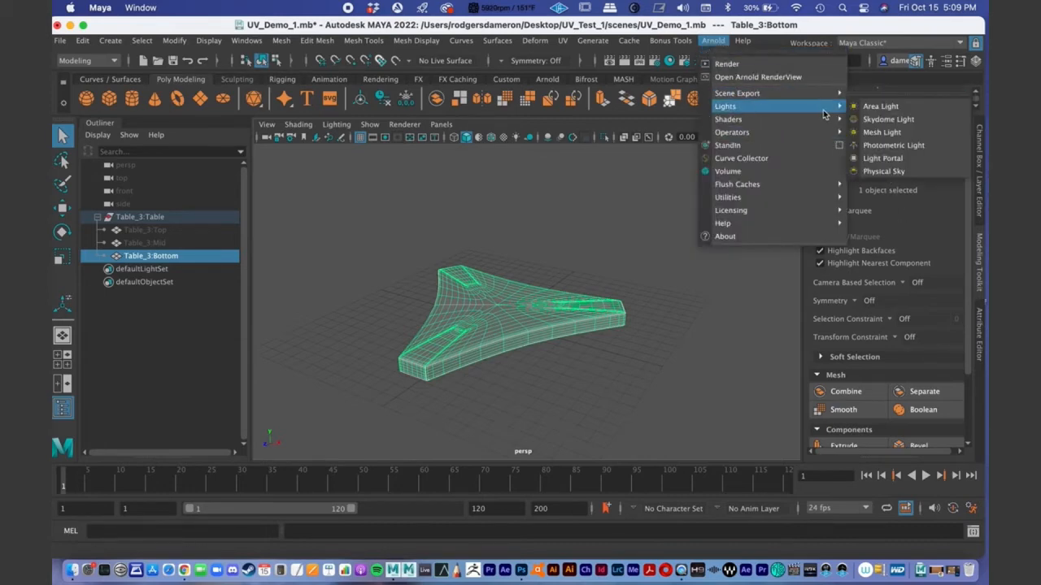
{"action": "mouse_move", "coordinate": [827, 111]}
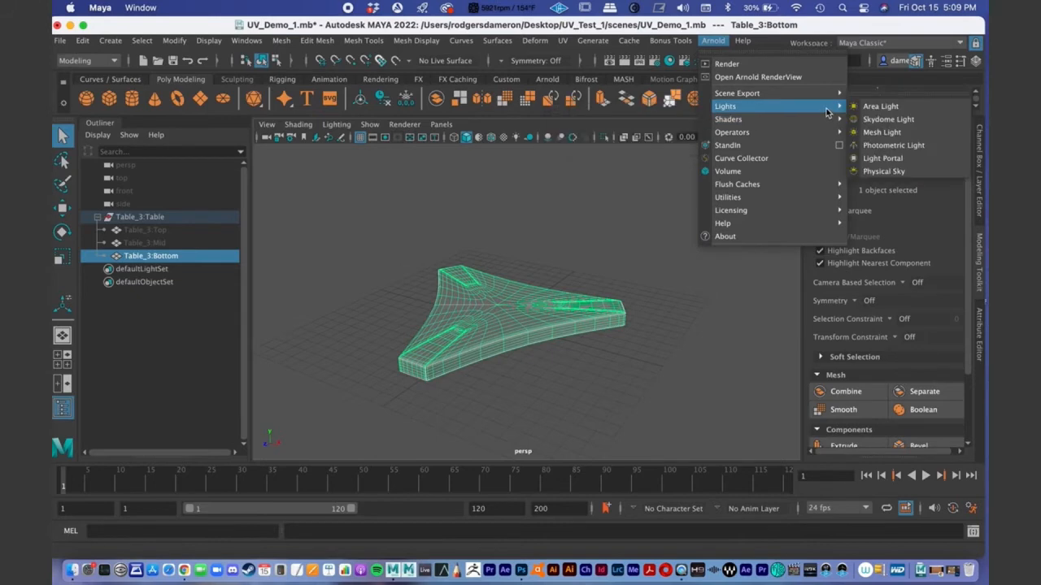
{"action": "left_click", "coordinate": [902, 170]}
Step: Frame the whole table in the perspective view and render it with Arnold under the physical sky
{"action": "right_click_drag", "start_coordinate": [610, 308], "coordinate": [513, 300], "text": "alt"}
{"action": "left_click_drag", "start_coordinate": [513, 300], "coordinate": [502, 274], "text": "alt"}
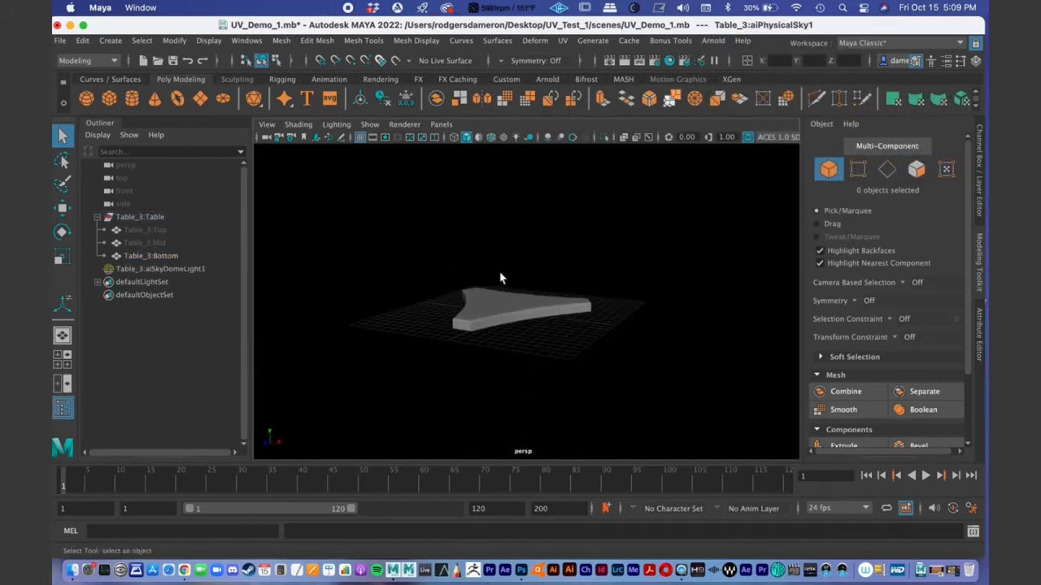
{"action": "right_click_drag", "start_coordinate": [502, 274], "coordinate": [634, 270], "text": "alt"}
{"action": "left_click_drag", "start_coordinate": [577, 278], "coordinate": [634, 228], "text": "alt"}
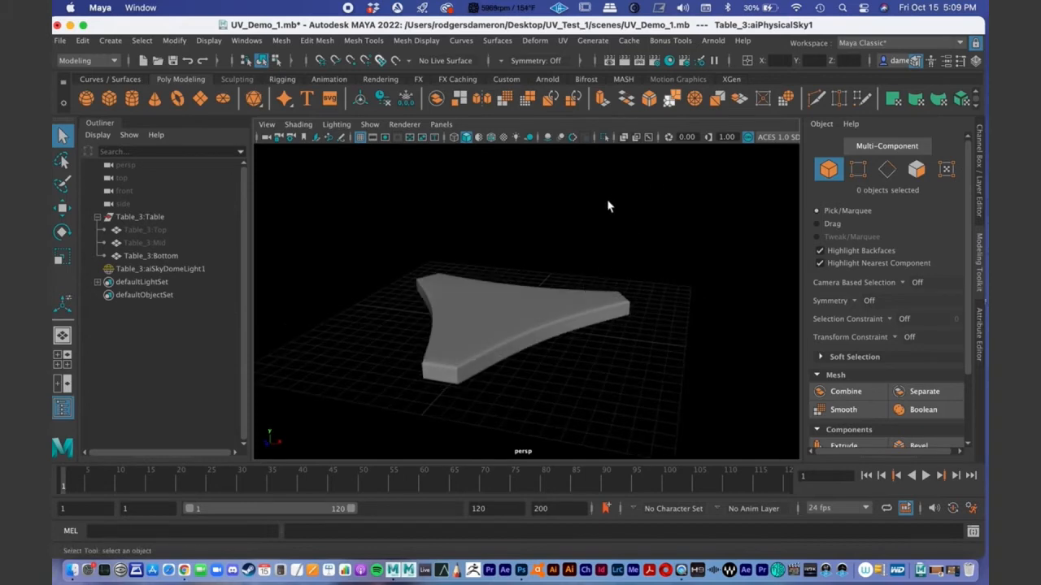
{"action": "left_click", "coordinate": [672, 41]}
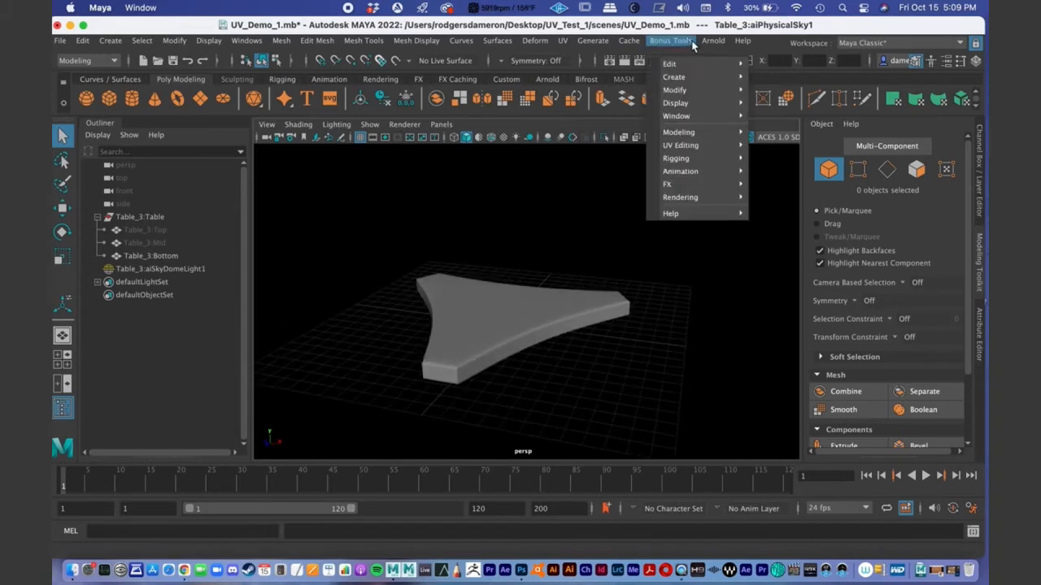
{"action": "left_click", "coordinate": [726, 63]}
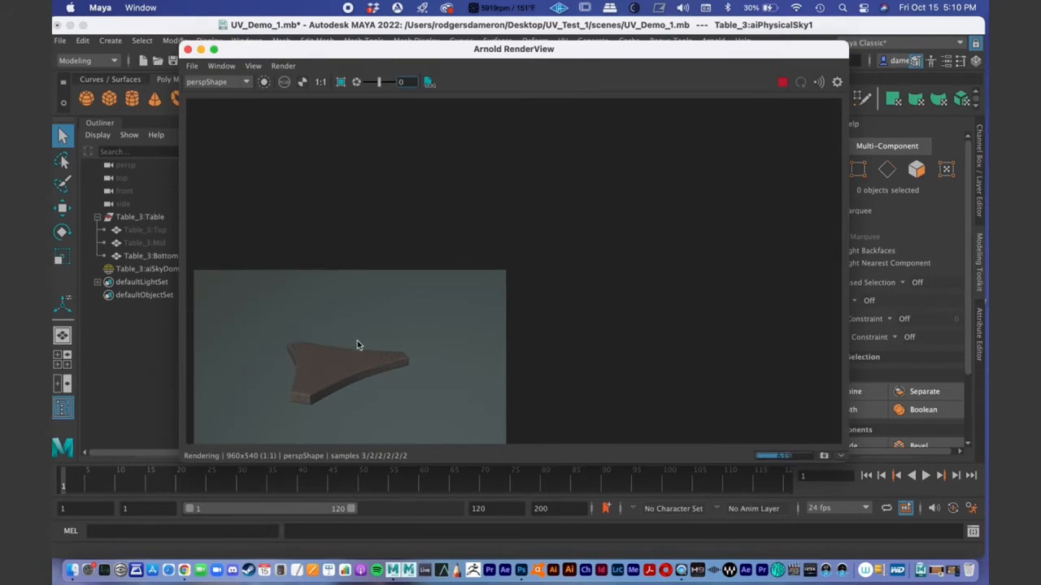
Step: Examine the lit table in the Arnold RenderView up close and from another angle, and close the render window
{"action": "left_click_drag", "start_coordinate": [375, 53], "coordinate": [474, 29]}
{"action": "left_click_drag", "start_coordinate": [428, 342], "coordinate": [610, 164]}
{"action": "scroll", "coordinate": [782, 245], "scroll_direction": "up", "scroll_amount": 2}
{"action": "scroll", "coordinate": [782, 250], "scroll_direction": "up", "scroll_amount": 2}
{"action": "left_click_drag", "start_coordinate": [455, 31], "coordinate": [704, 77]}
{"action": "left_click_drag", "start_coordinate": [382, 301], "coordinate": [407, 323], "text": "alt"}
{"action": "left_click_drag", "start_coordinate": [621, 73], "coordinate": [378, 74]}
{"action": "left_click", "coordinate": [295, 73]}
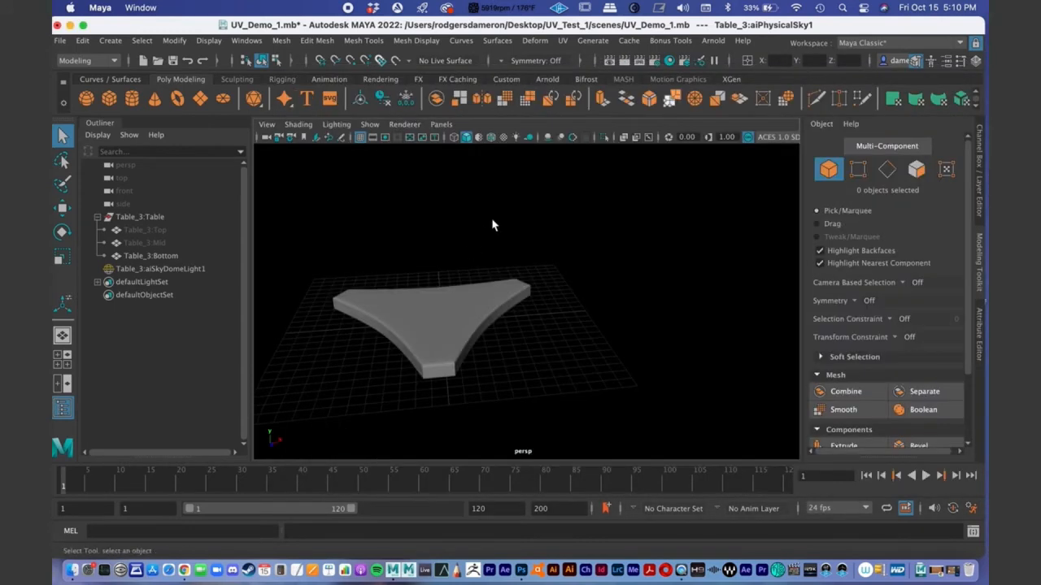
Step: Save the UV_Demo_1.mb scene
{"action": "left_click_drag", "start_coordinate": [500, 338], "coordinate": [492, 292], "text": "alt"}
{"action": "left_click", "coordinate": [64, 42]}
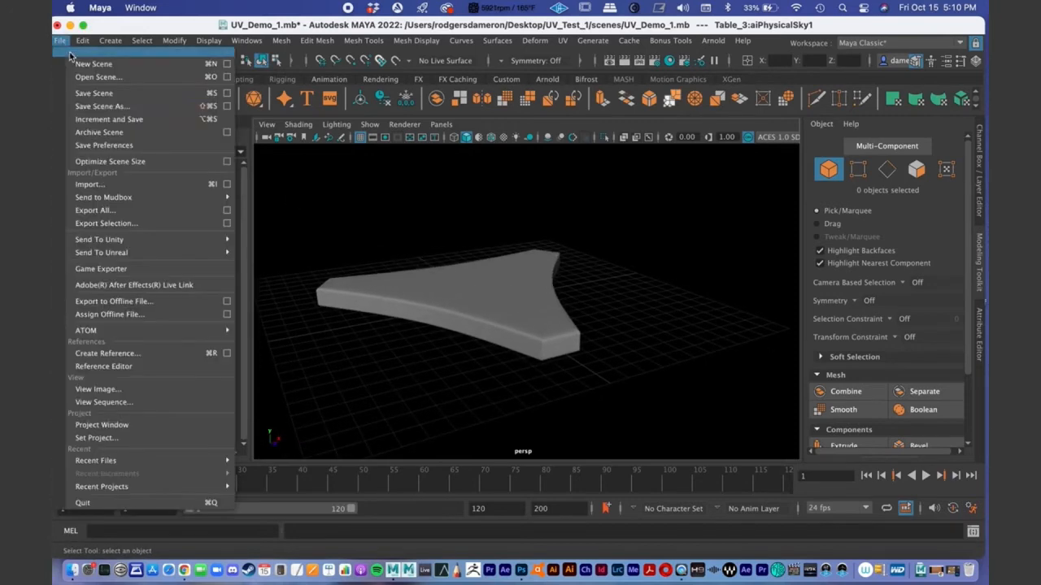
{"action": "left_click", "coordinate": [94, 98]}
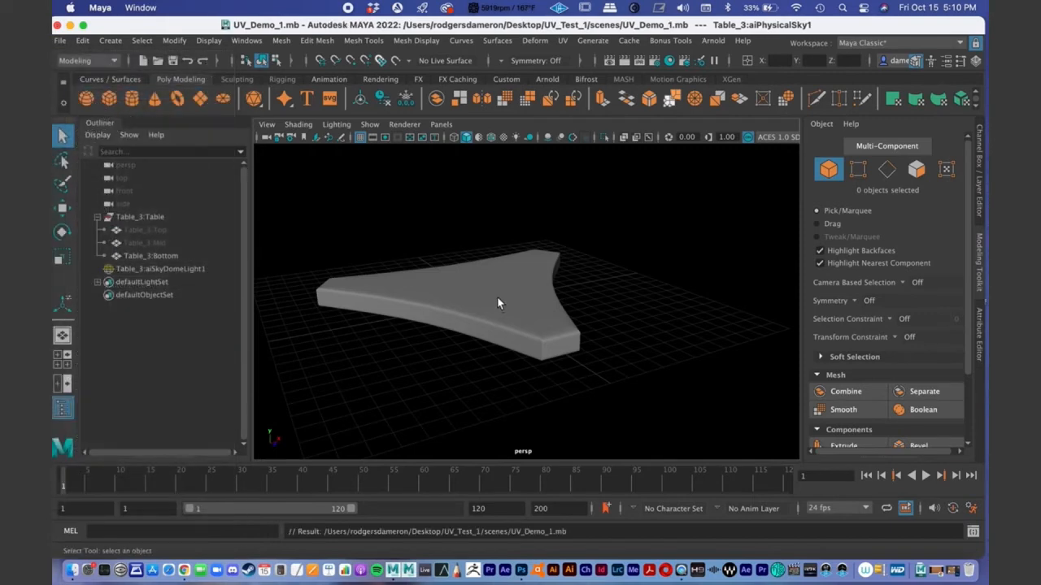
Step: Open the Hypershade to view the scene's materials
{"action": "left_click_drag", "start_coordinate": [497, 302], "coordinate": [532, 256], "text": "alt"}
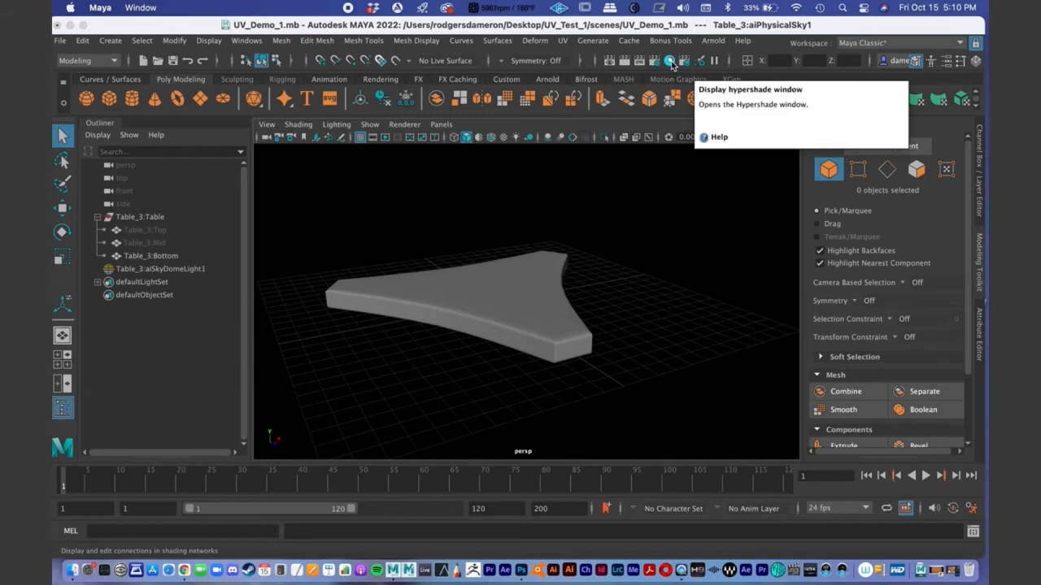
{"action": "left_click", "coordinate": [670, 62]}
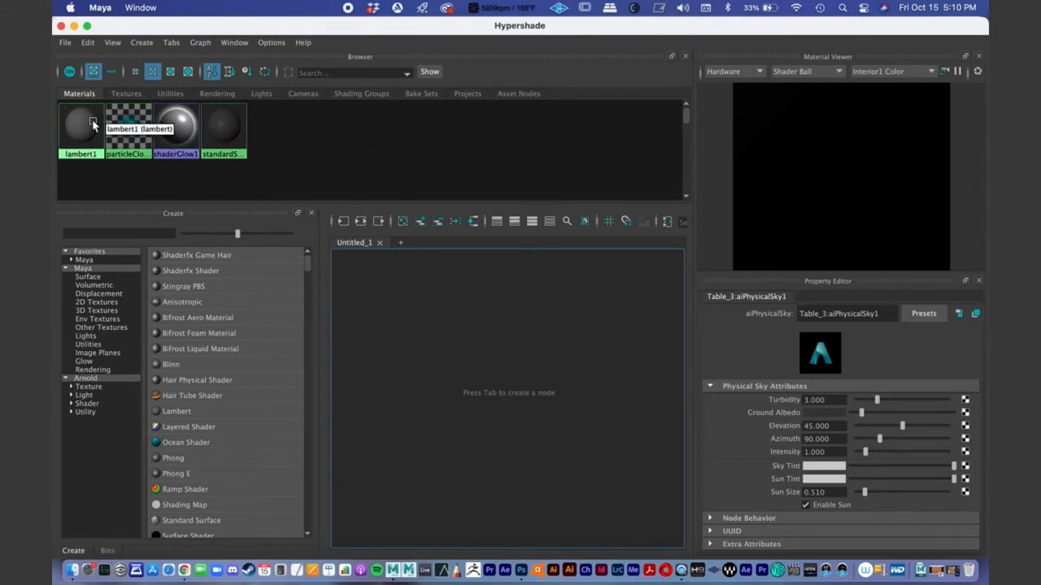
Step: Create an Arnold aiStandardSurface material in the Hypershade
{"action": "left_click_drag", "start_coordinate": [136, 126], "coordinate": [65, 124]}
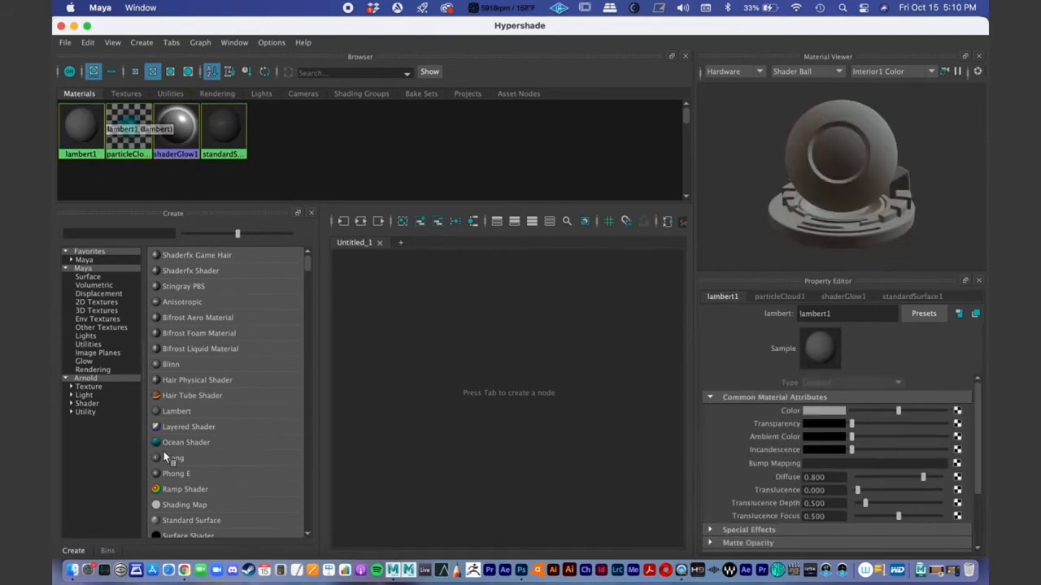
{"action": "left_click", "coordinate": [114, 412]}
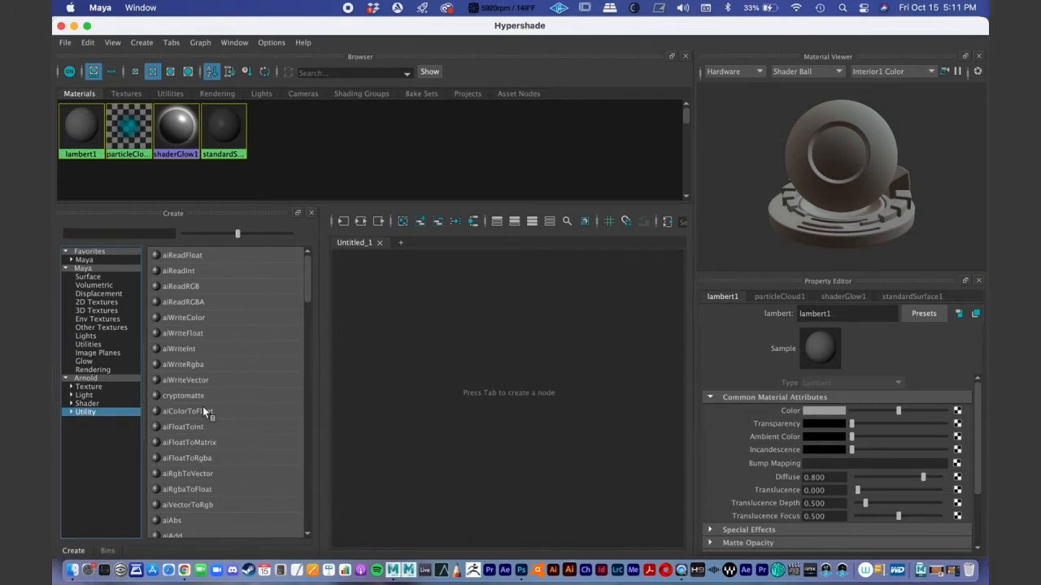
{"action": "left_click", "coordinate": [65, 268]}
{"action": "left_click", "coordinate": [94, 285]}
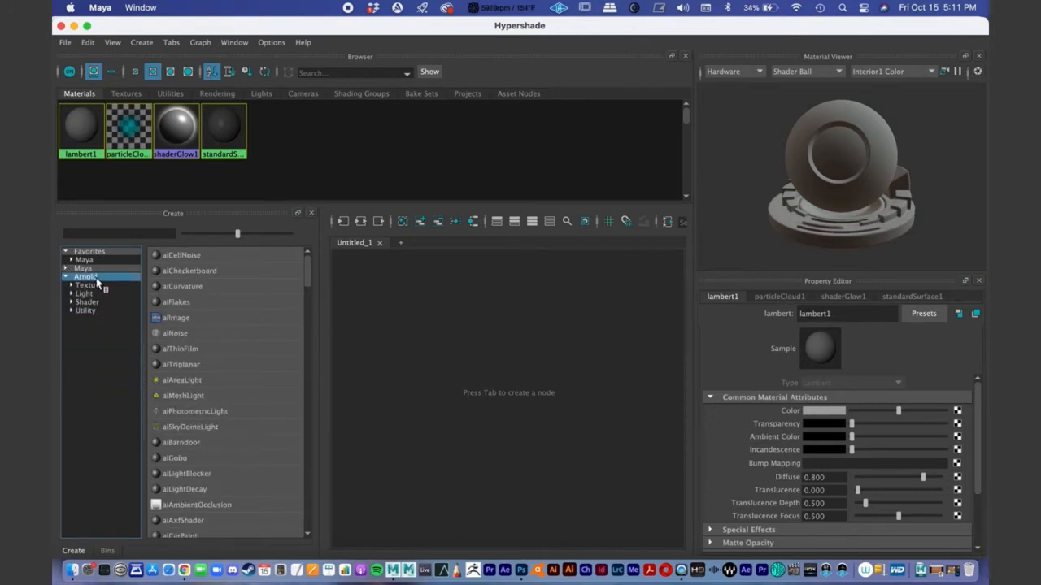
{"action": "left_click", "coordinate": [94, 302]}
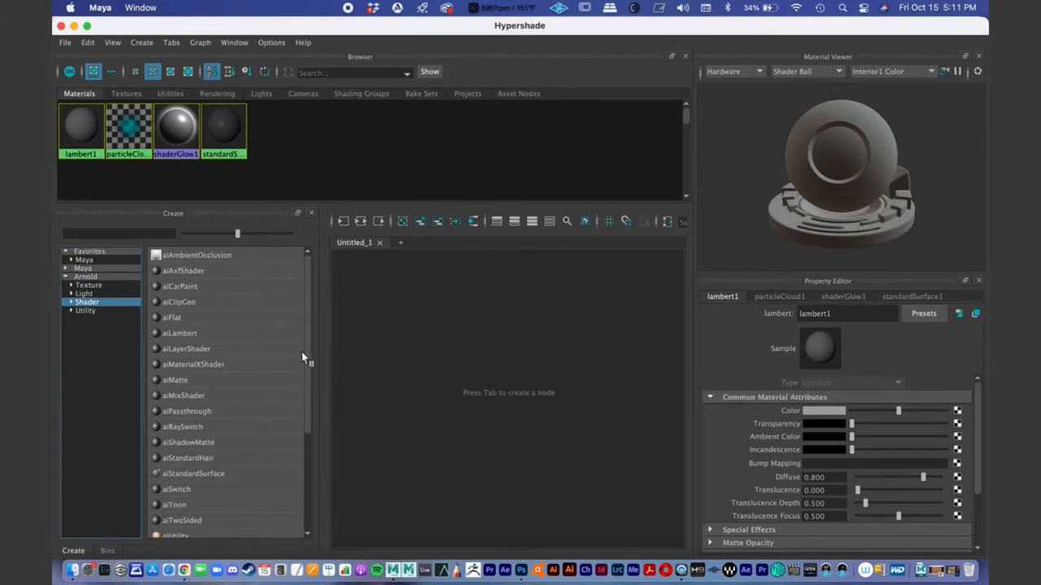
{"action": "left_click_drag", "start_coordinate": [307, 354], "coordinate": [312, 392]}
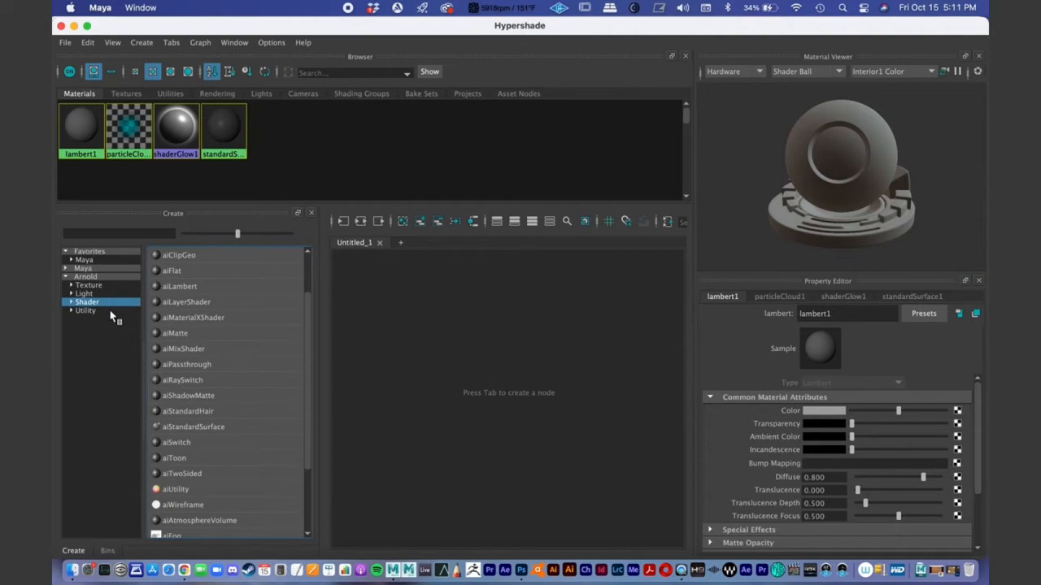
{"action": "left_click", "coordinate": [177, 429]}
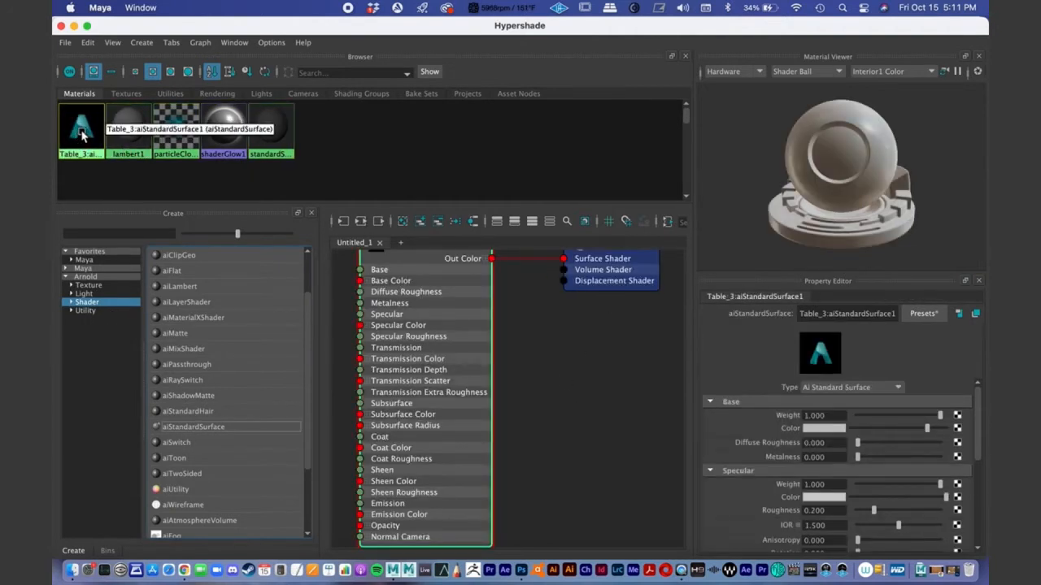
Step: Assign the new aiStandardSurface material to the table's Bottom mesh
{"action": "left_click_drag", "start_coordinate": [151, 27], "coordinate": [707, 114]}
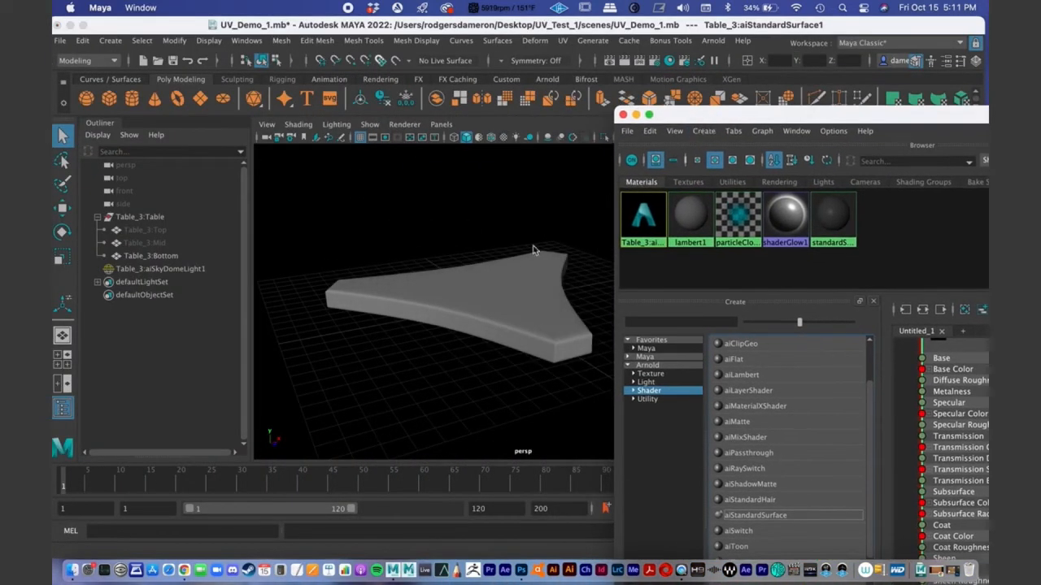
{"action": "left_click", "coordinate": [510, 306]}
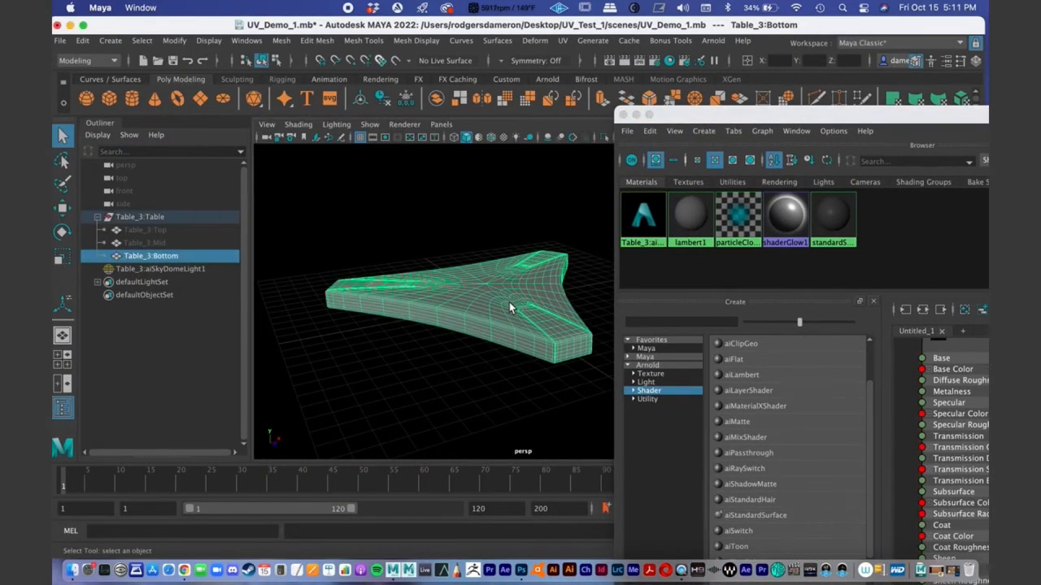
{"action": "right_click", "coordinate": [645, 218]}
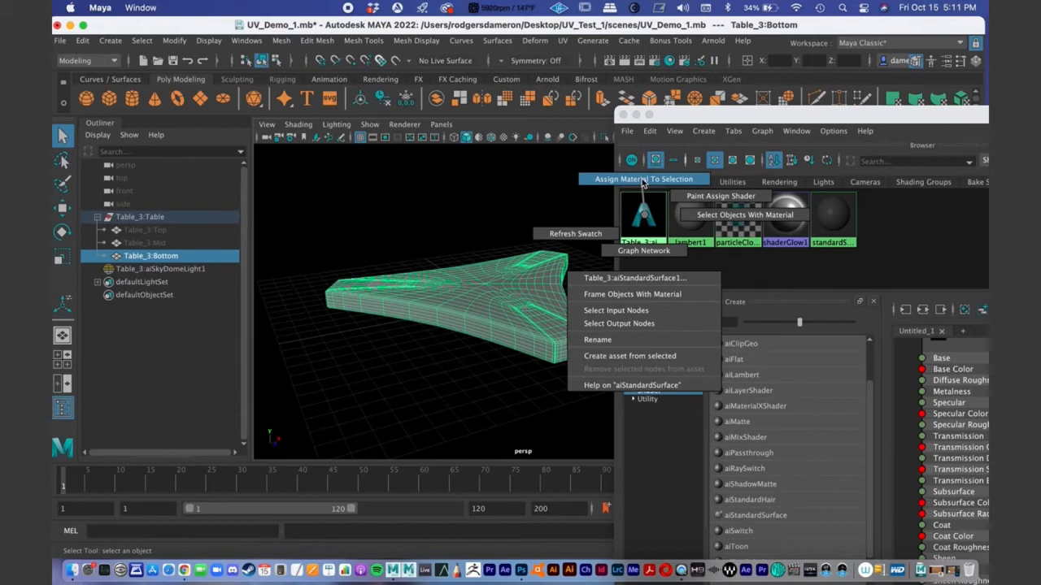
{"action": "left_click", "coordinate": [643, 180]}
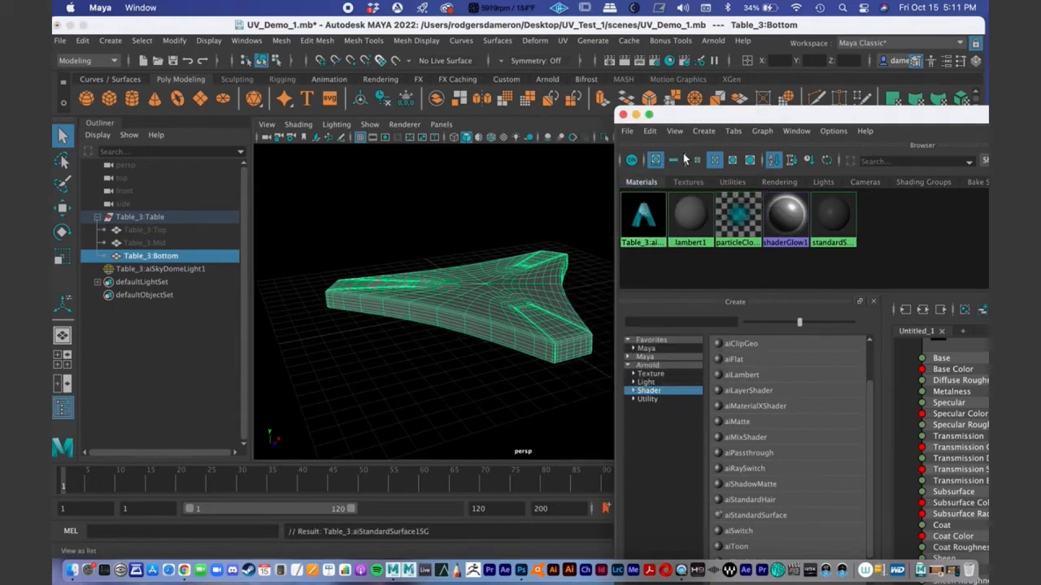
Step: Bring the Hypershade back into full view and examine the aiStandardSurface node and its shading group in the graph
{"action": "double_click", "coordinate": [695, 122]}
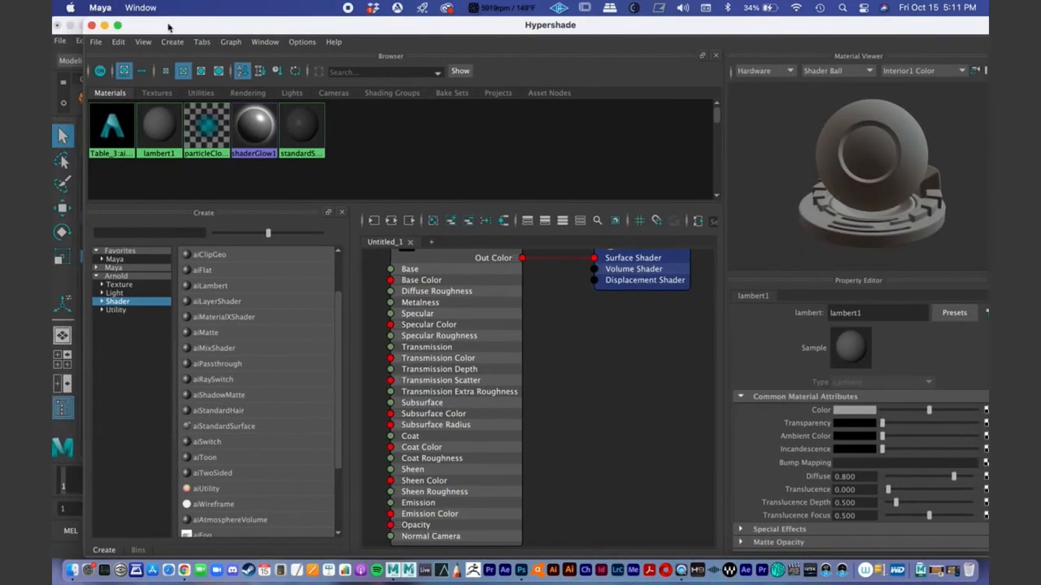
{"action": "middle_click_drag", "start_coordinate": [562, 349], "coordinate": [570, 404], "text": "alt"}
{"action": "right_click_drag", "start_coordinate": [570, 404], "coordinate": [533, 392], "text": "alt"}
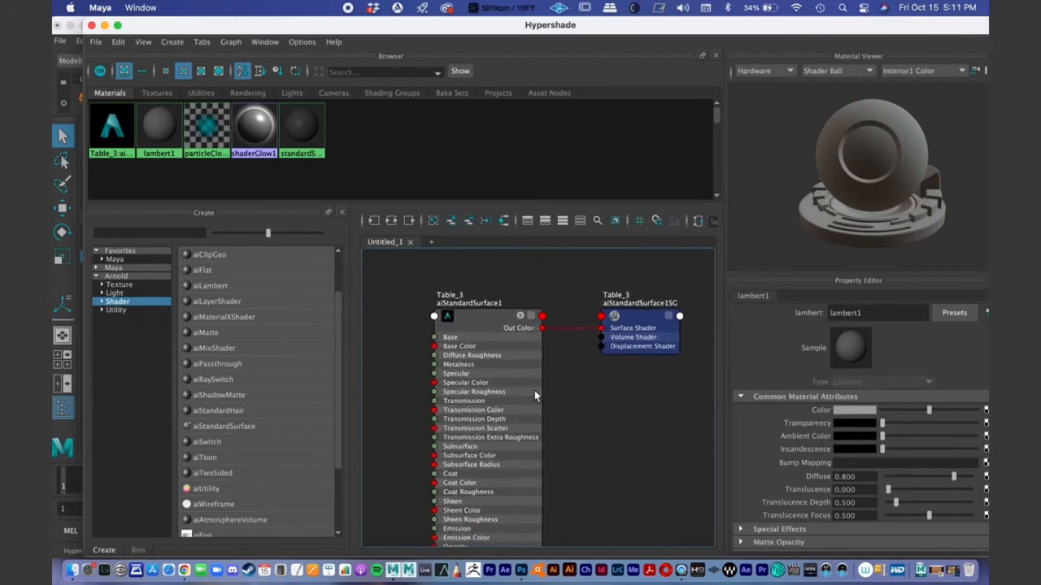
{"action": "left_click_drag", "start_coordinate": [212, 23], "coordinate": [178, 22]}
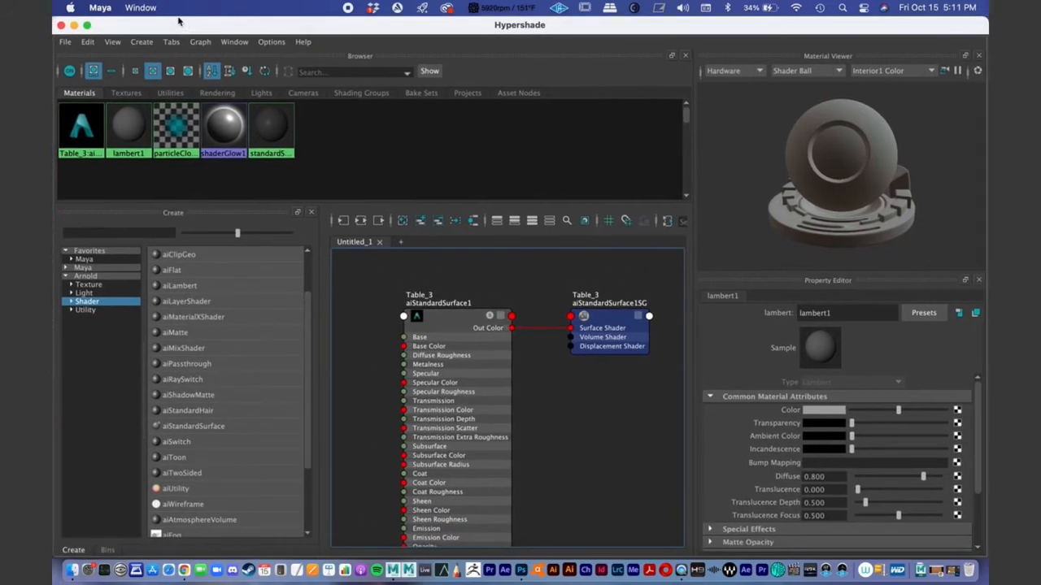
{"action": "right_click_drag", "start_coordinate": [540, 315], "coordinate": [545, 319], "text": "alt"}
{"action": "right_click_drag", "start_coordinate": [557, 366], "coordinate": [546, 371], "text": "alt"}
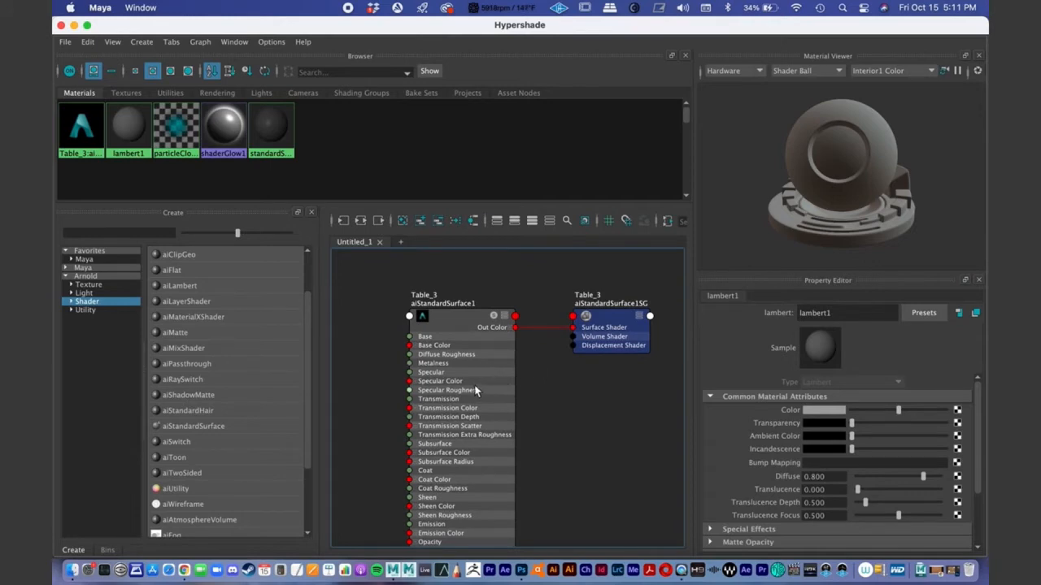
{"action": "middle_click_drag", "start_coordinate": [502, 420], "coordinate": [513, 369], "text": "alt"}
{"action": "right_click_drag", "start_coordinate": [513, 369], "coordinate": [484, 372], "text": "alt"}
{"action": "mouse_move", "coordinate": [483, 372]}
{"action": "middle_mouse_down", "text": "alt"}
{"action": "mouse_move", "coordinate": [481, 379]}
{"action": "mouse_move", "coordinate": [499, 371]}
{"action": "middle_mouse_up", "text": "alt"}
{"action": "left_click", "coordinate": [488, 340]}
{"action": "mouse_move", "coordinate": [491, 342]}
{"action": "left_mouse_down"}
{"action": "mouse_move", "coordinate": [481, 342]}
{"action": "mouse_move", "coordinate": [493, 335]}
{"action": "mouse_move", "coordinate": [483, 344]}
{"action": "mouse_move", "coordinate": [493, 345]}
{"action": "left_mouse_up"}
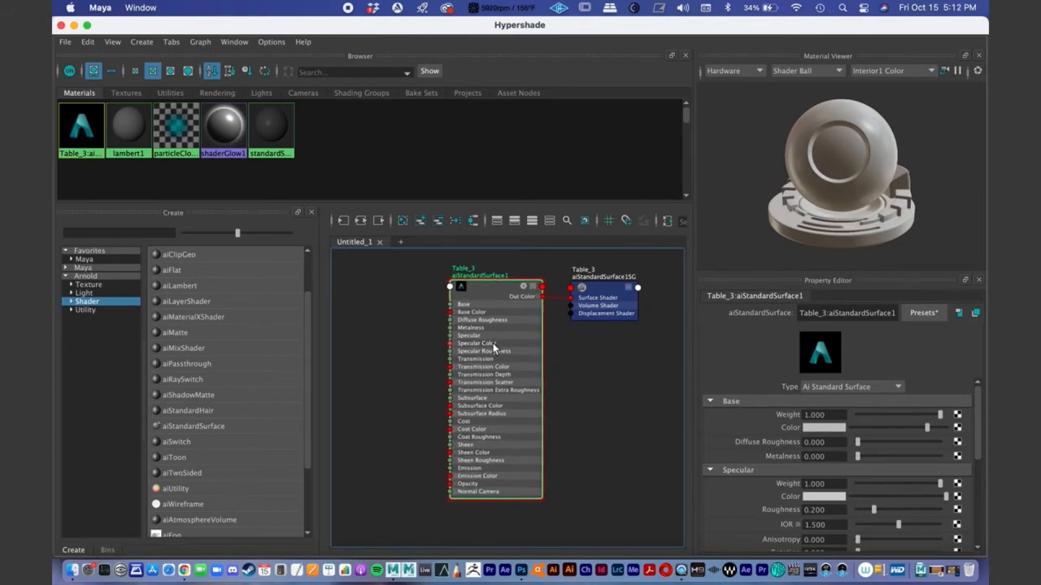
Step: Rename the aiStandardSurface material to Wood
{"action": "right_click", "coordinate": [74, 130]}
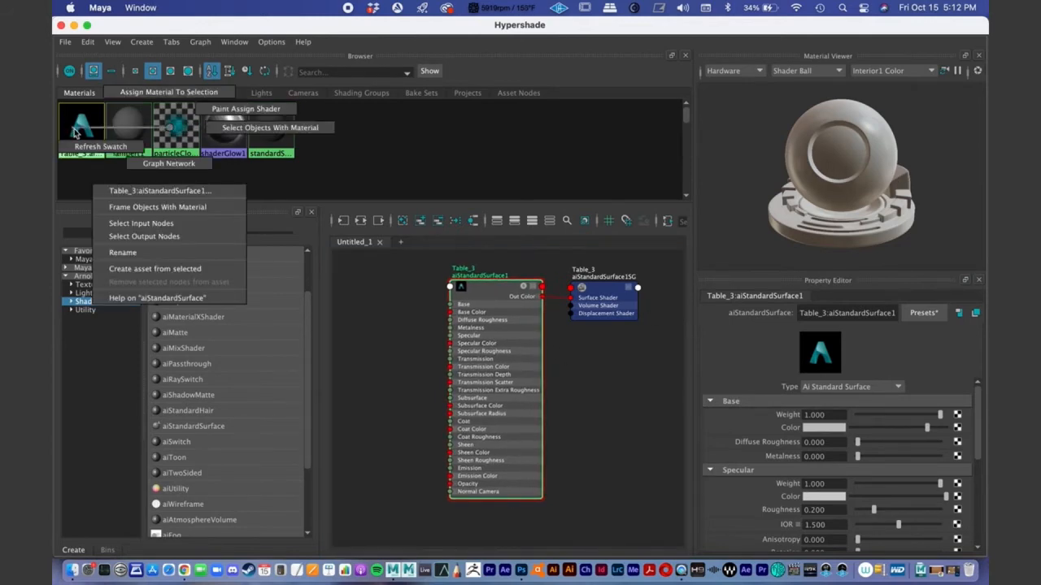
{"action": "left_click", "coordinate": [155, 256]}
{"action": "type", "text": "Wood"}
{"action": "key", "text": "Return"}
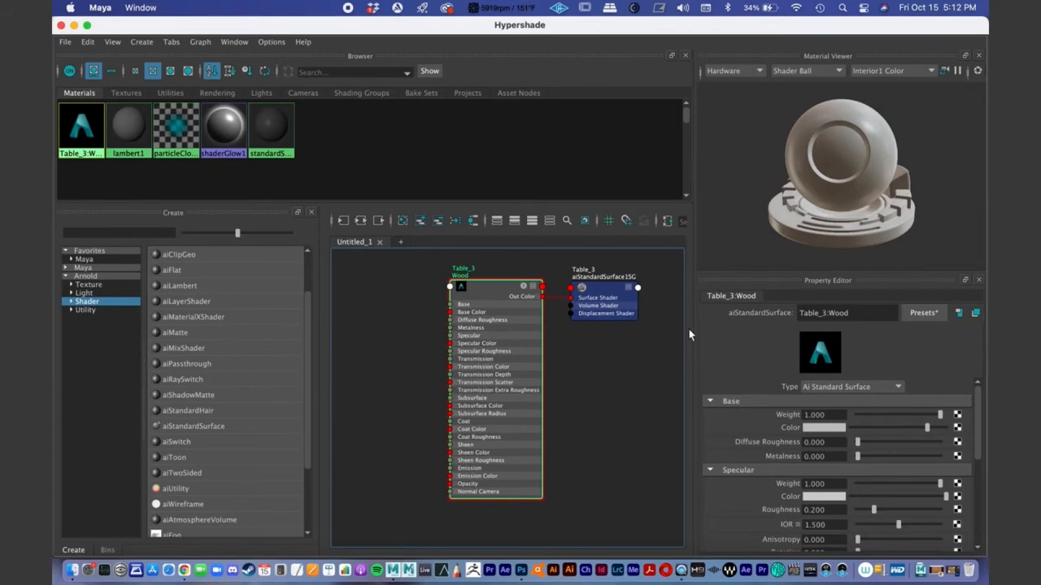
{"action": "left_click", "coordinate": [826, 314]}
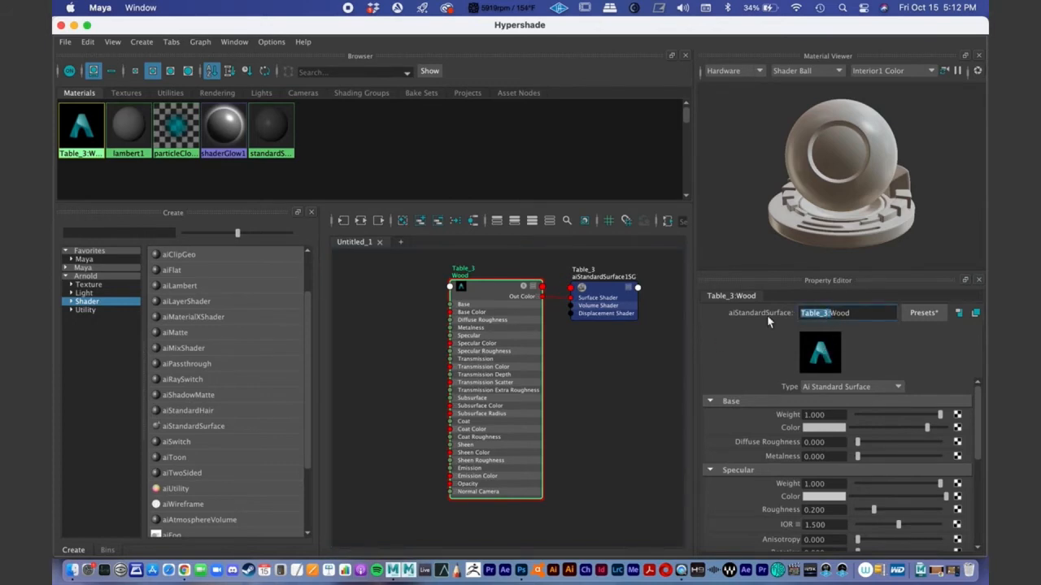
{"action": "left_click", "coordinate": [598, 359]}
{"action": "left_click_drag", "start_coordinate": [502, 351], "coordinate": [497, 357]}
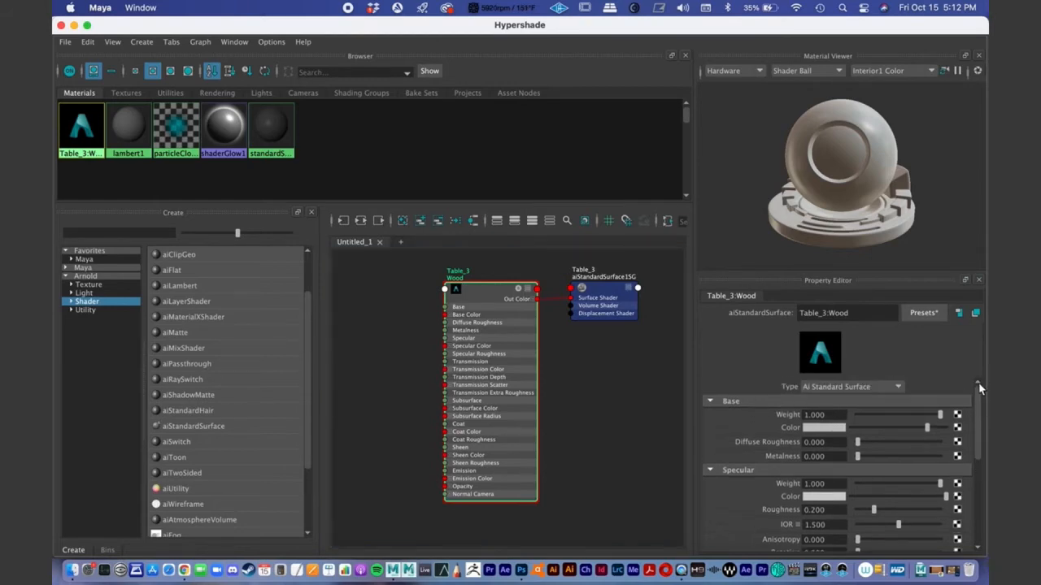
Step: Map a File texture node to the Wood material's base color
{"action": "left_click", "coordinate": [709, 401]}
{"action": "left_click", "coordinate": [709, 400]}
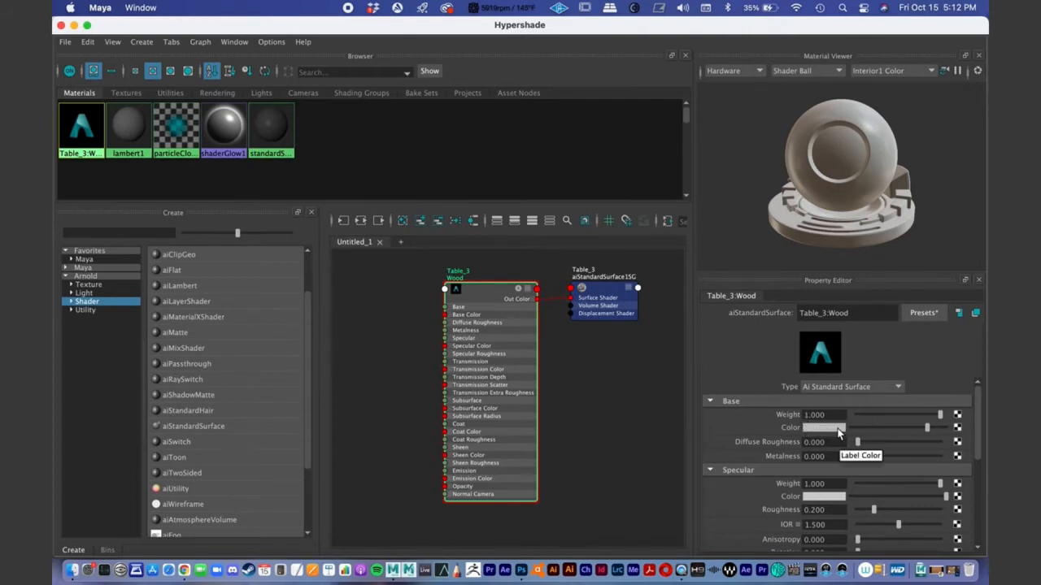
{"action": "left_click", "coordinate": [956, 429]}
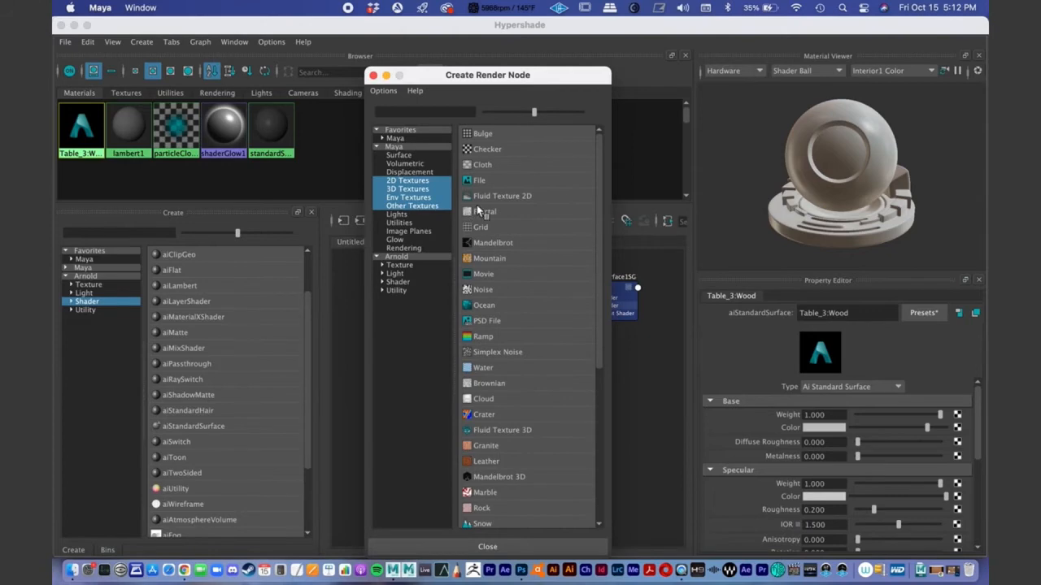
{"action": "left_click_drag", "start_coordinate": [474, 147], "coordinate": [426, 135]}
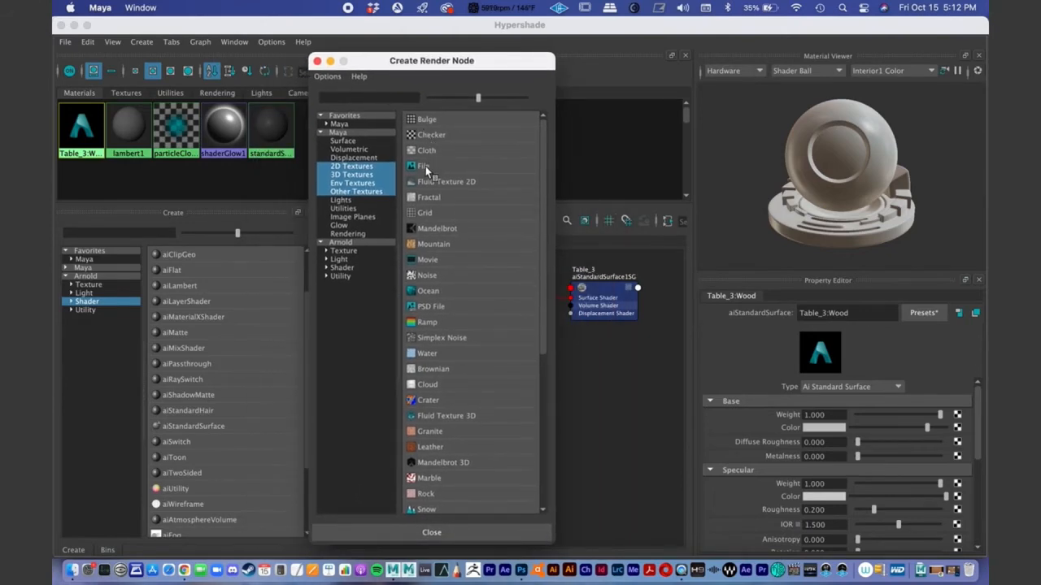
{"action": "left_click", "coordinate": [429, 165]}
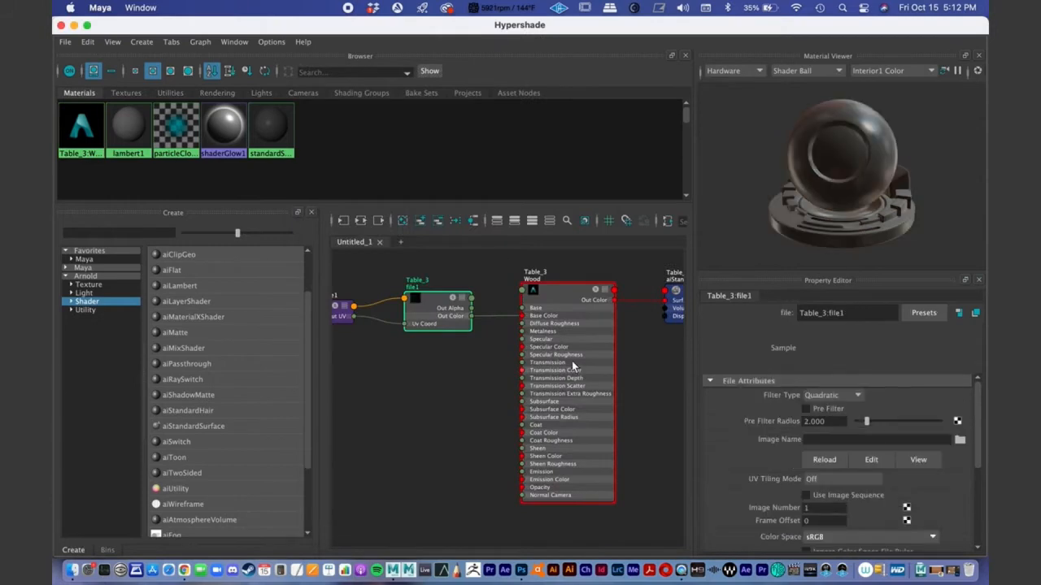
{"action": "scroll", "coordinate": [547, 365], "scroll_direction": "down", "scroll_amount": 5}
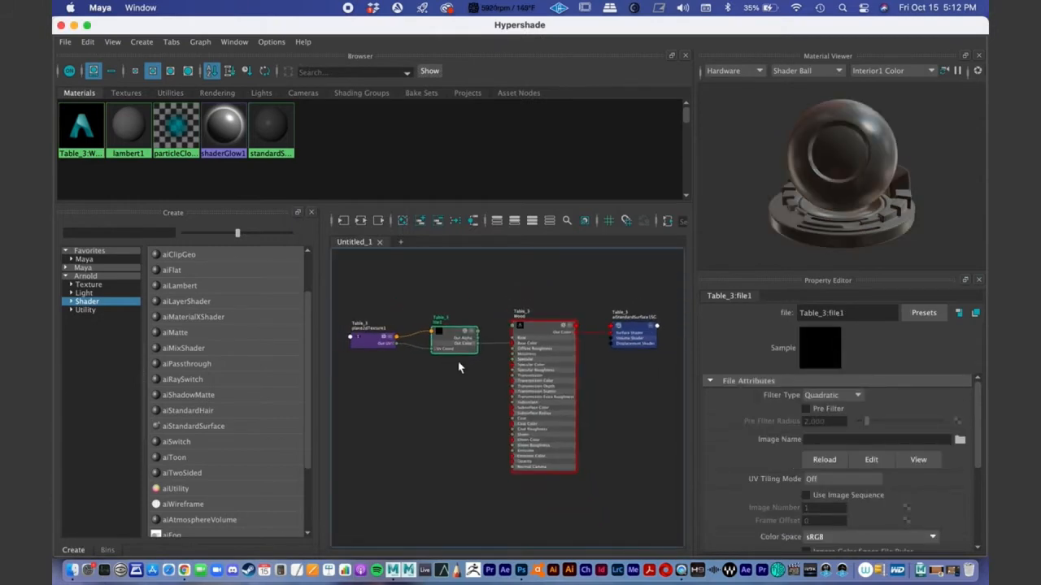
{"action": "mouse_move", "coordinate": [507, 372]}
{"action": "middle_mouse_down", "text": "alt"}
{"action": "mouse_move", "coordinate": [482, 382]}
{"action": "mouse_move", "coordinate": [492, 374]}
{"action": "middle_mouse_up", "text": "alt"}
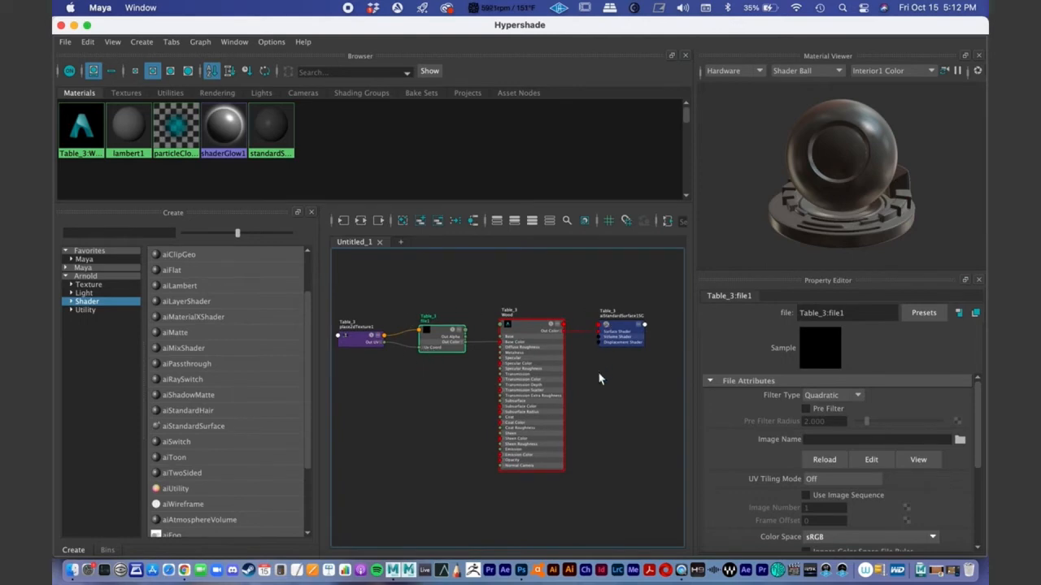
Step: Examine how the file node's Out Color feeds the Wood material's Base Color in the graph
{"action": "right_click_drag", "start_coordinate": [477, 361], "coordinate": [512, 331], "text": "alt"}
{"action": "middle_click_drag", "start_coordinate": [512, 331], "coordinate": [536, 376], "text": "alt"}
{"action": "right_click_drag", "start_coordinate": [535, 374], "coordinate": [467, 370], "text": "alt"}
{"action": "left_click_drag", "start_coordinate": [450, 358], "coordinate": [462, 349]}
{"action": "middle_click_drag", "start_coordinate": [501, 364], "coordinate": [494, 366], "text": "alt"}
{"action": "right_click_drag", "start_coordinate": [494, 366], "coordinate": [446, 363], "text": "alt"}
{"action": "middle_click_drag", "start_coordinate": [460, 395], "coordinate": [436, 398], "text": "alt"}
{"action": "left_click_drag", "start_coordinate": [440, 347], "coordinate": [432, 342]}
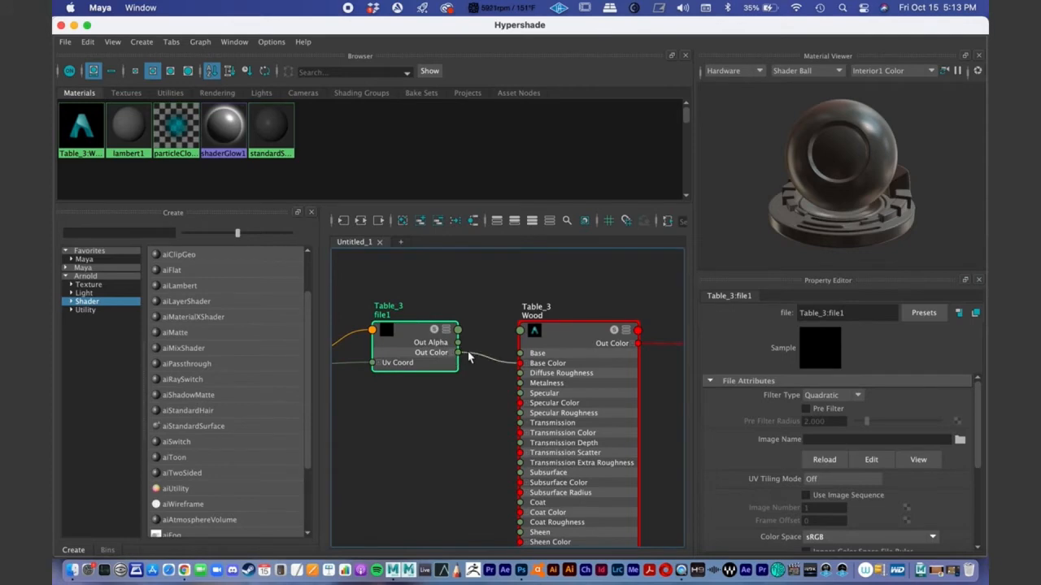
{"action": "left_click", "coordinate": [543, 373]}
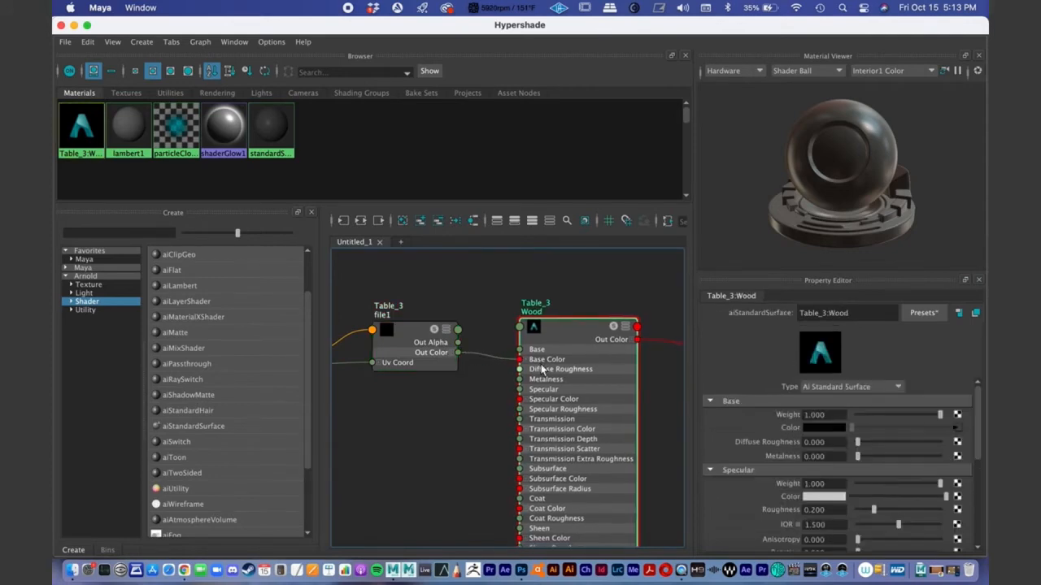
Step: Load Wood_Painted.psd from the project's sourceimages folder as the file node's image
{"action": "left_click", "coordinate": [413, 351]}
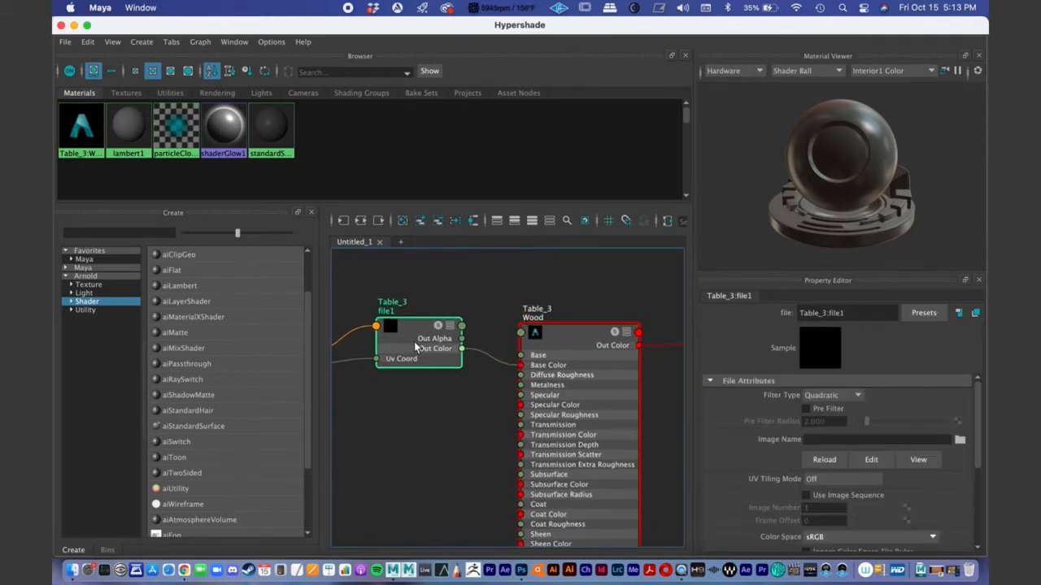
{"action": "mouse_move", "coordinate": [414, 341]}
{"action": "left_mouse_down"}
{"action": "mouse_move", "coordinate": [419, 332]}
{"action": "mouse_move", "coordinate": [416, 343]}
{"action": "left_mouse_up"}
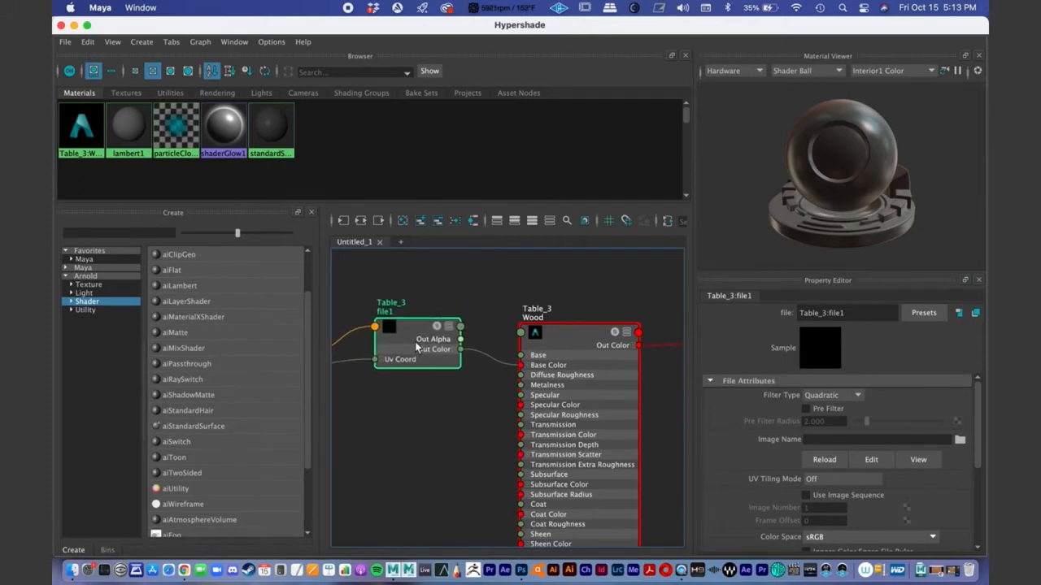
{"action": "left_click", "coordinate": [960, 440]}
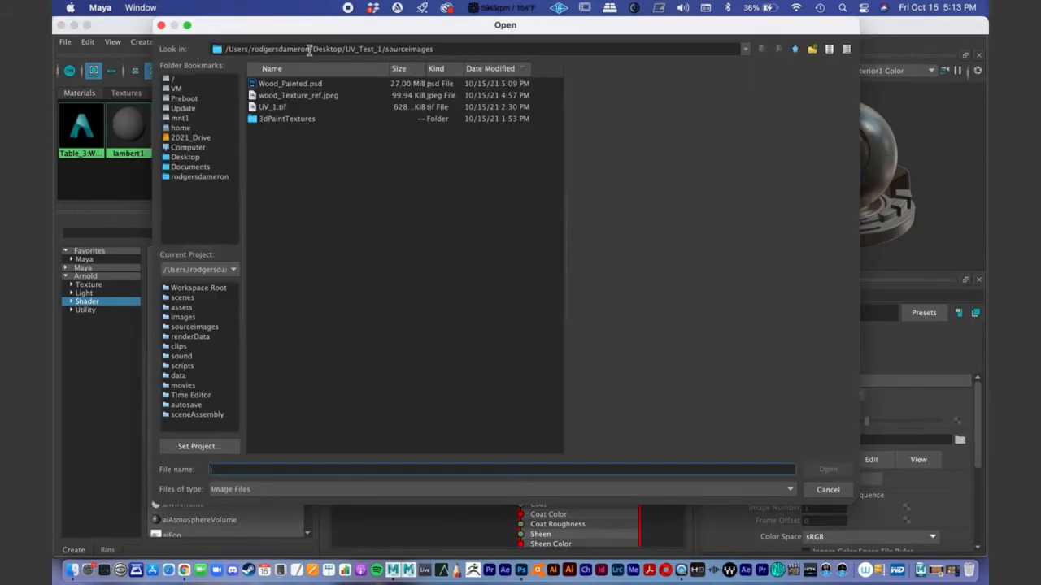
{"action": "left_click", "coordinate": [288, 84]}
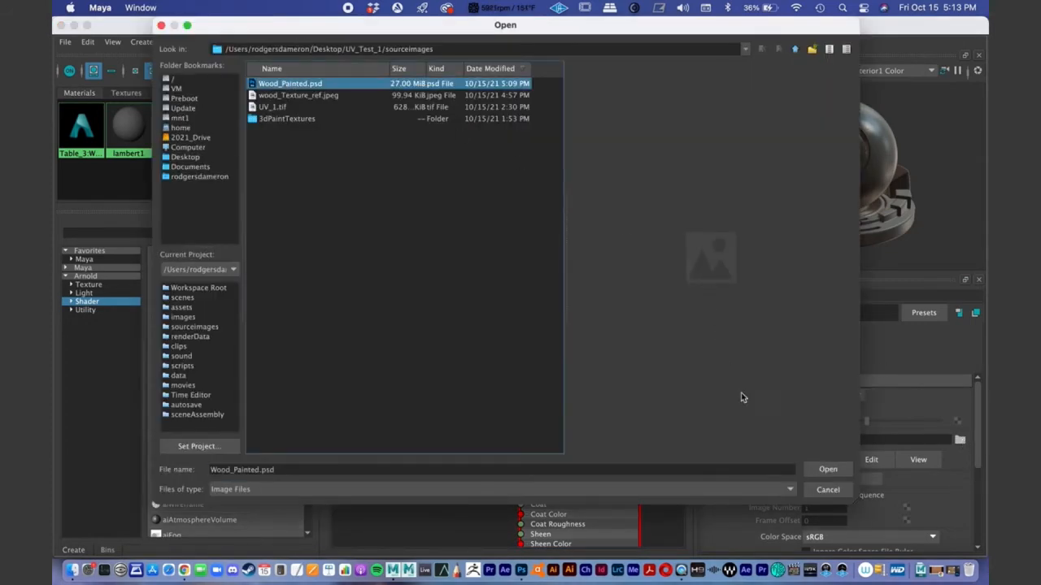
{"action": "left_click", "coordinate": [829, 469]}
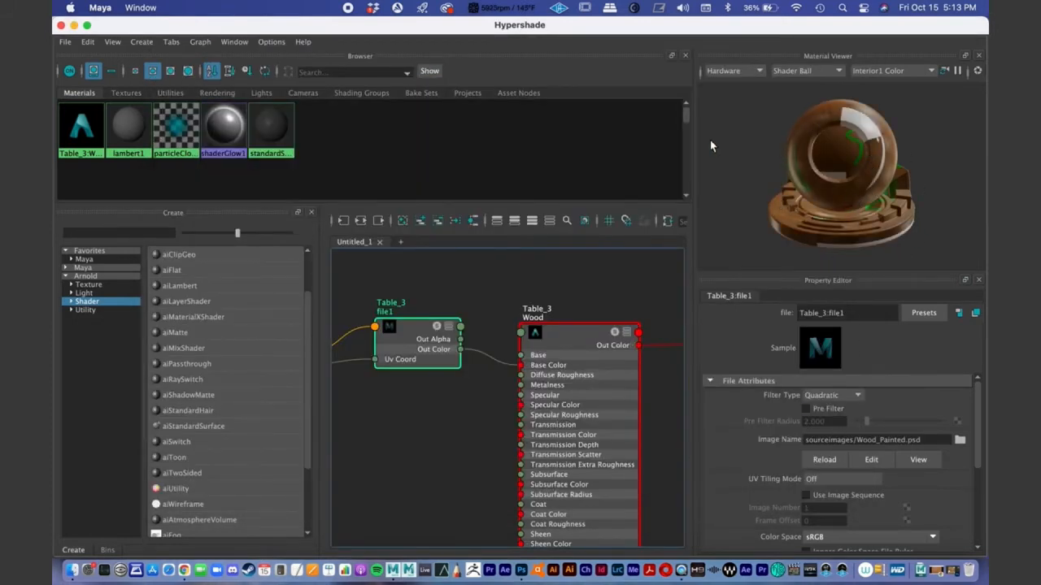
Step: Minimize the Hypershade, orbit to view the table bottom from above, and start an Arnold render of it
{"action": "left_click", "coordinate": [73, 26]}
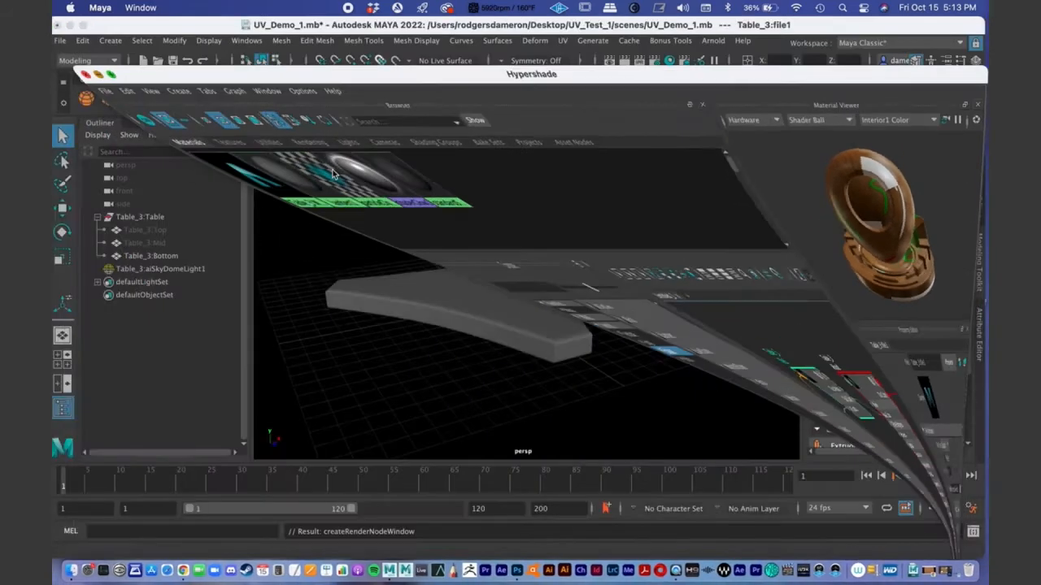
{"action": "left_click_drag", "start_coordinate": [487, 236], "coordinate": [544, 258], "text": "alt"}
{"action": "left_click", "coordinate": [713, 40]}
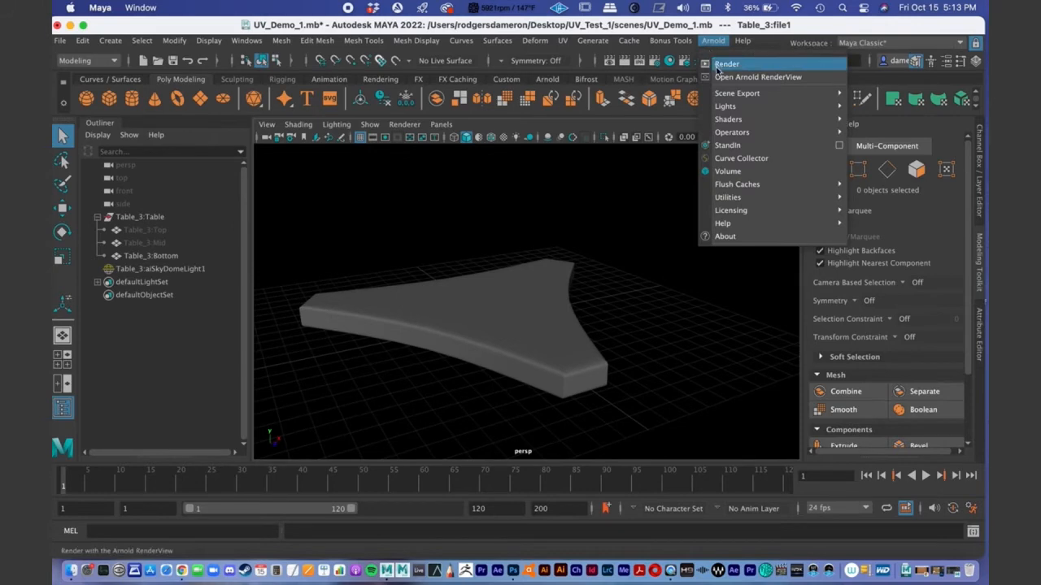
{"action": "left_click", "coordinate": [726, 63]}
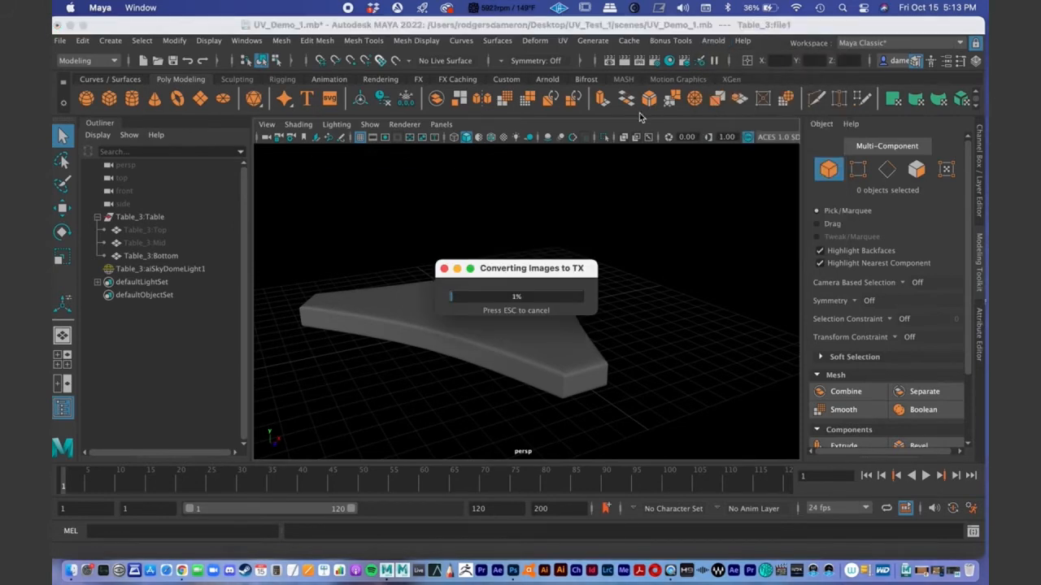
Step: Place the Arnold RenderView window beside the perspective view so the table can be navigated while it renders
{"action": "left_click_drag", "start_coordinate": [420, 72], "coordinate": [274, 25]}
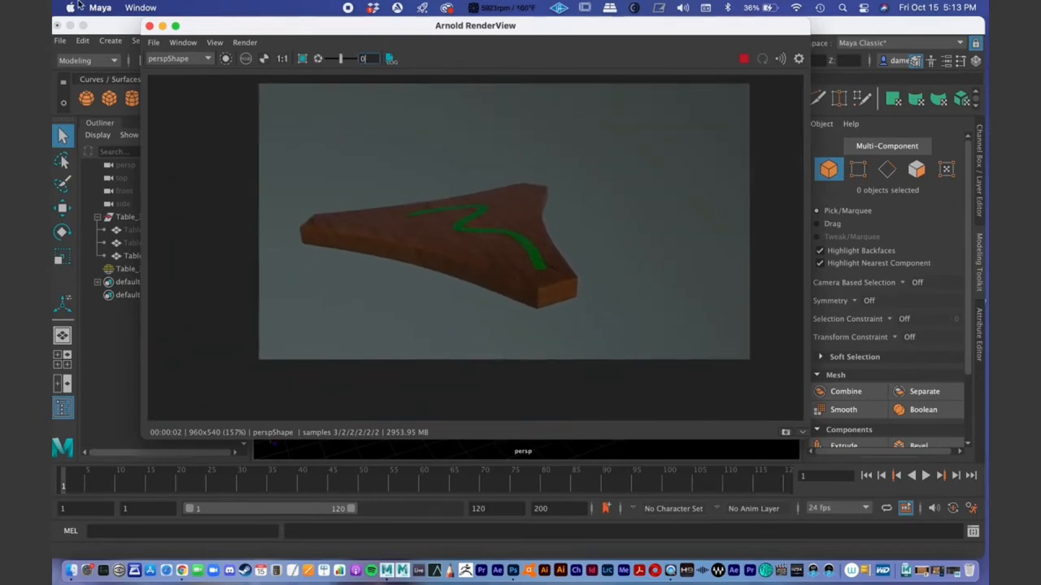
{"action": "left_click", "coordinate": [182, 43]}
{"action": "left_click", "coordinate": [182, 42]}
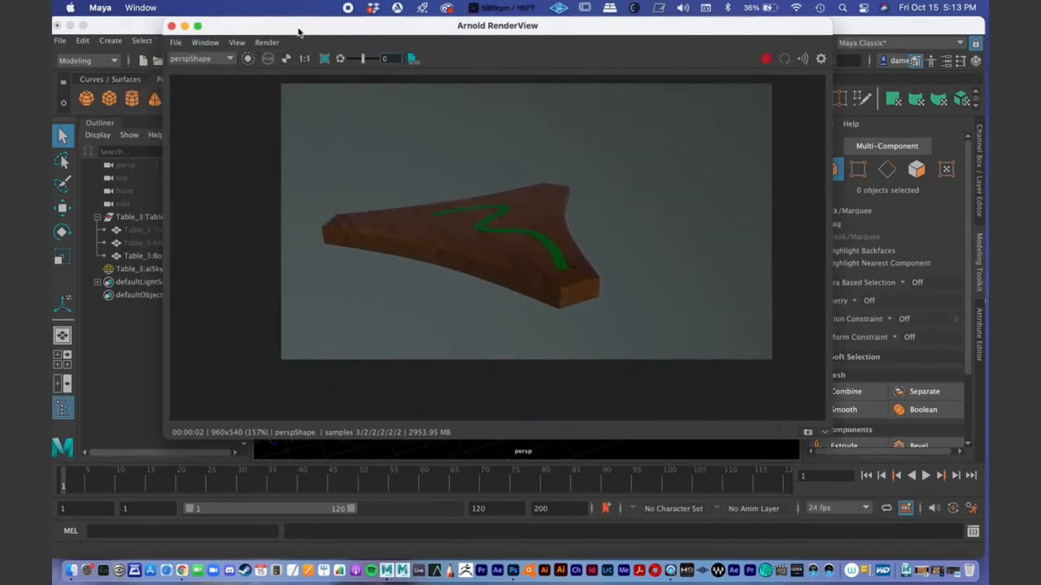
{"action": "left_click_drag", "start_coordinate": [293, 28], "coordinate": [622, 62]}
{"action": "mouse_move", "coordinate": [396, 313]}
{"action": "left_mouse_down", "text": "alt"}
{"action": "mouse_move", "coordinate": [349, 230]}
{"action": "mouse_move", "coordinate": [378, 263]}
{"action": "mouse_move", "coordinate": [434, 257]}
{"action": "mouse_move", "coordinate": [420, 282]}
{"action": "mouse_move", "coordinate": [387, 274]}
{"action": "mouse_move", "coordinate": [405, 309]}
{"action": "left_mouse_up", "text": "alt"}
Step: Set the Arnold RenderView exposure to 0.68 while viewing the painted table bottom from above
{"action": "left_click_drag", "start_coordinate": [672, 94], "coordinate": [675, 94]}
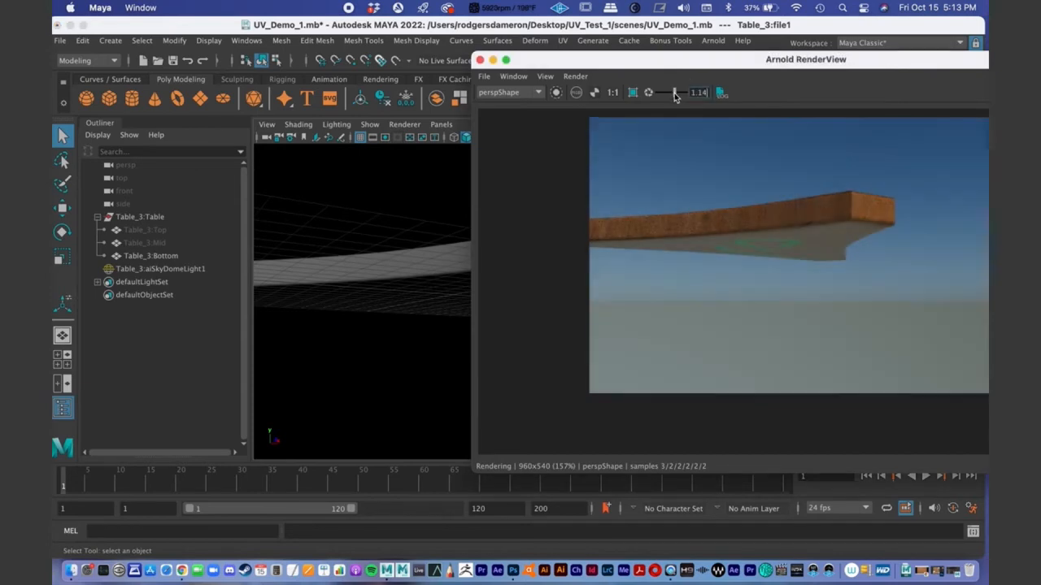
{"action": "left_click_drag", "start_coordinate": [425, 239], "coordinate": [423, 248], "text": "alt"}
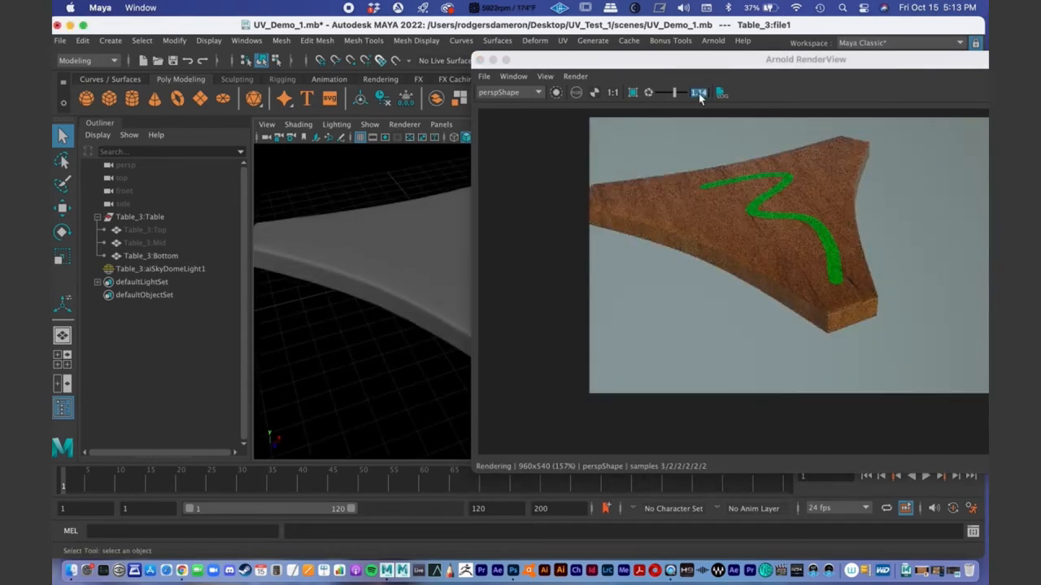
{"action": "left_click_drag", "start_coordinate": [675, 94], "coordinate": [672, 94]}
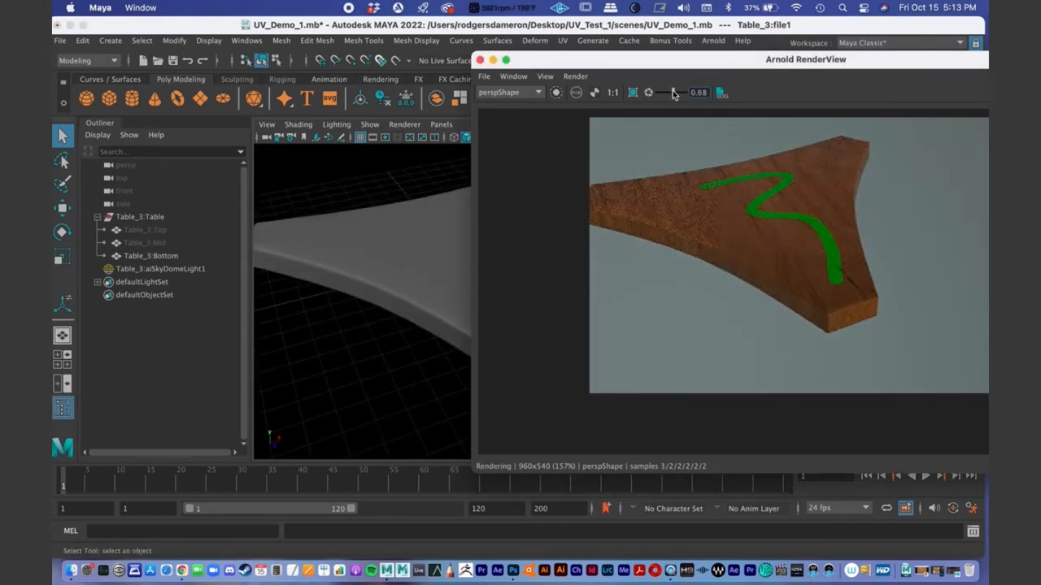
{"action": "mouse_move", "coordinate": [388, 244]}
{"action": "left_mouse_down", "text": "alt"}
{"action": "mouse_move", "coordinate": [371, 263]}
{"action": "mouse_move", "coordinate": [367, 198]}
{"action": "mouse_move", "coordinate": [360, 217]}
{"action": "mouse_move", "coordinate": [325, 235]}
{"action": "mouse_move", "coordinate": [344, 233]}
{"action": "mouse_move", "coordinate": [353, 246]}
{"action": "mouse_move", "coordinate": [341, 246]}
{"action": "mouse_move", "coordinate": [370, 239]}
{"action": "left_mouse_up", "text": "alt"}
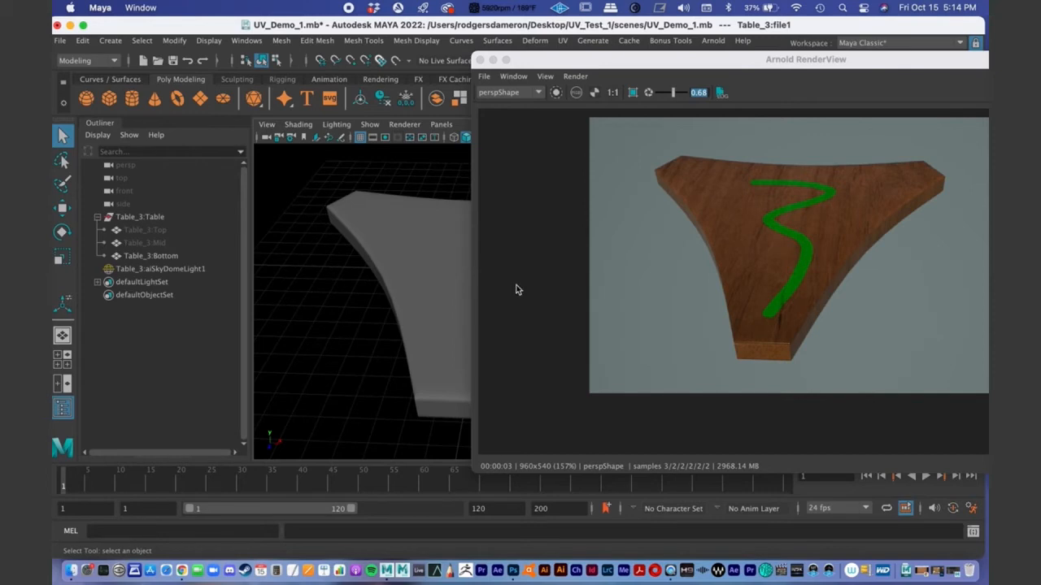
Step: Switch to Photoshop, show the UV1 layer to compare the painted strokes with the UV layout, and hide it again
{"action": "left_click", "coordinate": [513, 571]}
{"action": "left_click", "coordinate": [819, 450]}
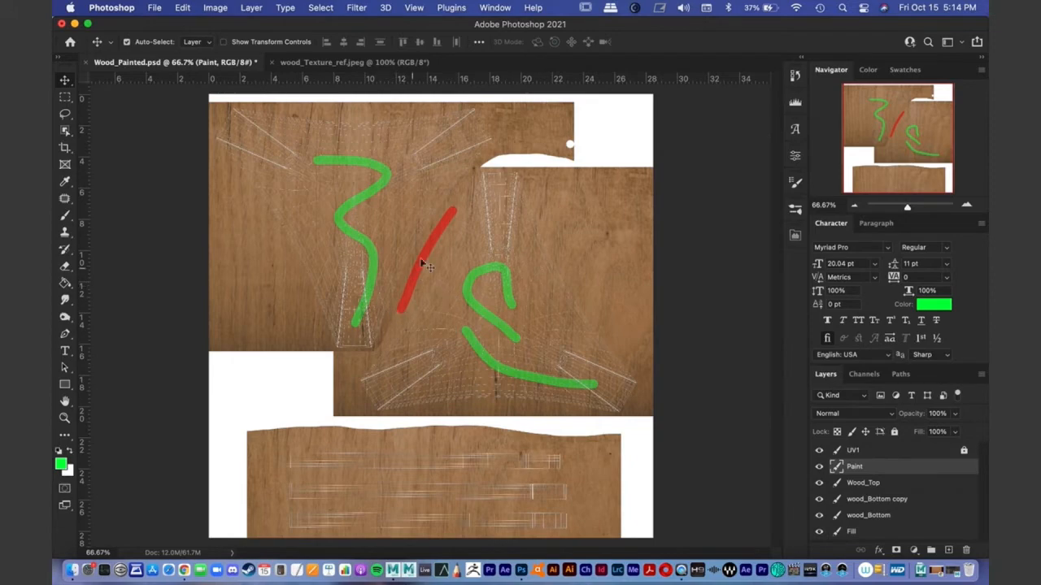
{"action": "left_click", "coordinate": [74, 24]}
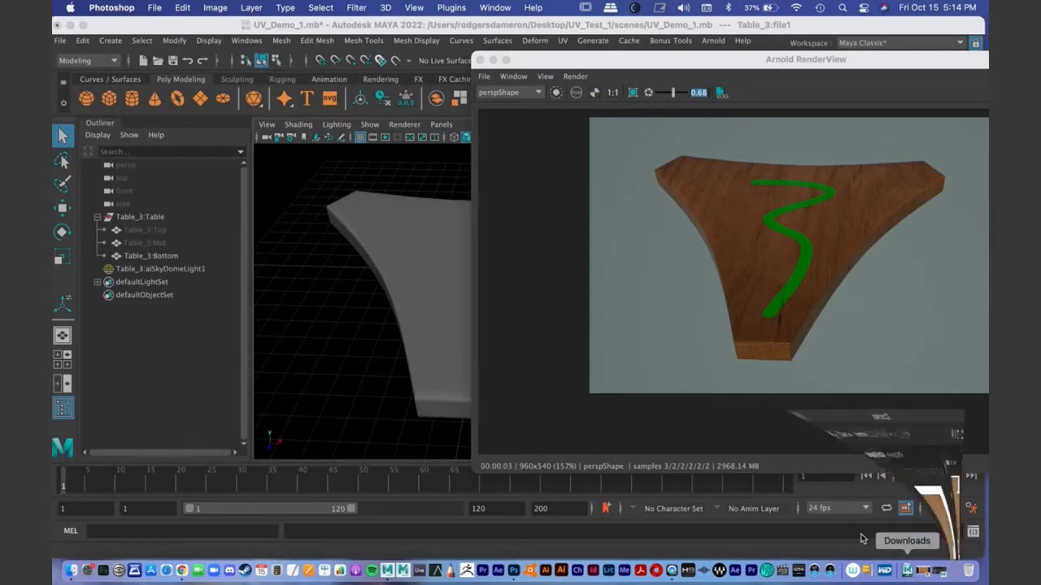
{"action": "left_click", "coordinate": [906, 570]}
{"action": "left_click", "coordinate": [819, 452]}
{"action": "left_click", "coordinate": [74, 24]}
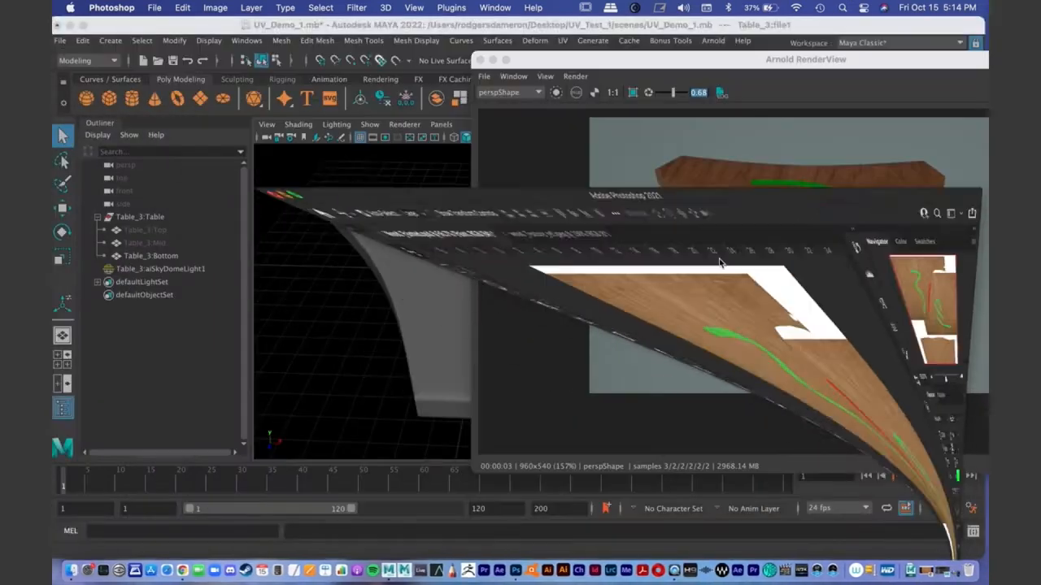
Step: Inspect the wood grain along the side of the table bottom up close in the Arnold render
{"action": "mouse_move", "coordinate": [616, 63]}
{"action": "left_mouse_down"}
{"action": "mouse_move", "coordinate": [531, 60]}
{"action": "mouse_move", "coordinate": [608, 69]}
{"action": "left_mouse_up"}
{"action": "left_click_drag", "start_coordinate": [406, 278], "coordinate": [377, 287], "text": "alt"}
{"action": "middle_click_drag", "start_coordinate": [384, 284], "coordinate": [377, 292], "text": "alt"}
{"action": "left_click_drag", "start_coordinate": [377, 292], "coordinate": [436, 269], "text": "alt"}
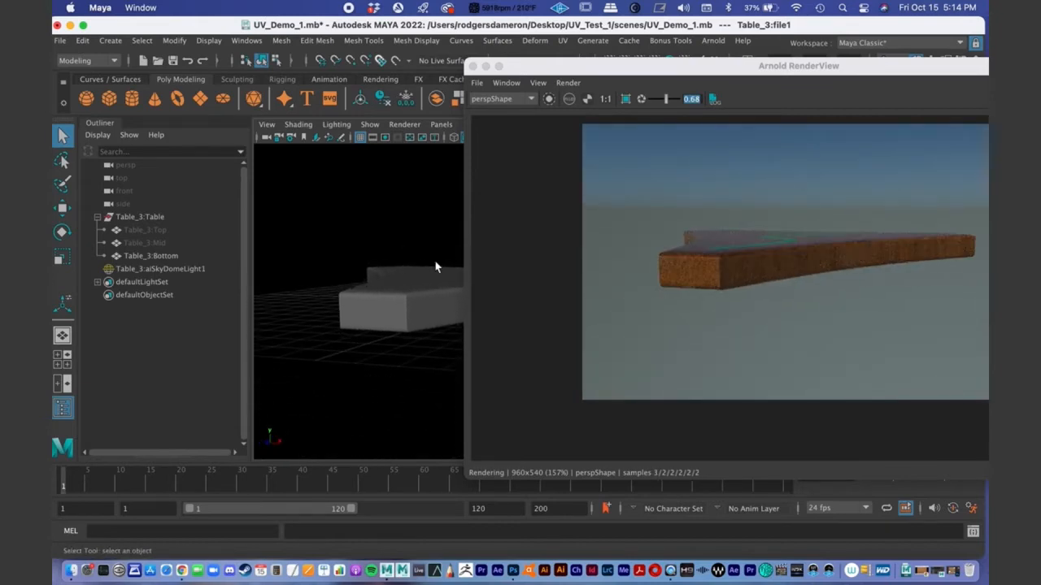
{"action": "left_click_drag", "start_coordinate": [407, 235], "coordinate": [360, 259], "text": "alt"}
{"action": "right_click_drag", "start_coordinate": [360, 260], "coordinate": [446, 258], "text": "alt"}
{"action": "middle_click_drag", "start_coordinate": [305, 331], "coordinate": [383, 328], "text": "alt"}
{"action": "right_click_drag", "start_coordinate": [344, 317], "coordinate": [477, 311], "text": "alt"}
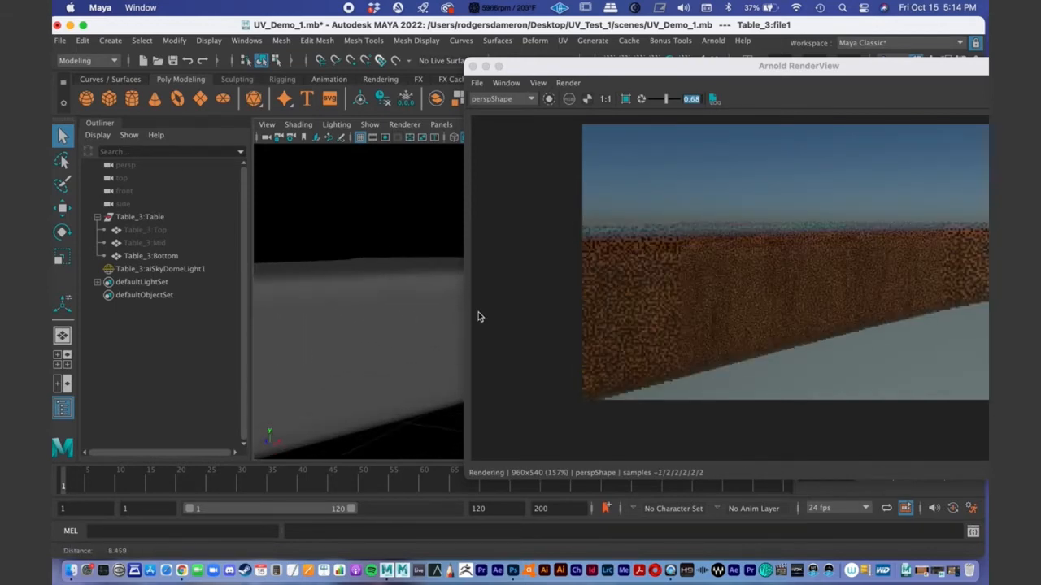
{"action": "double_click", "coordinate": [587, 74]}
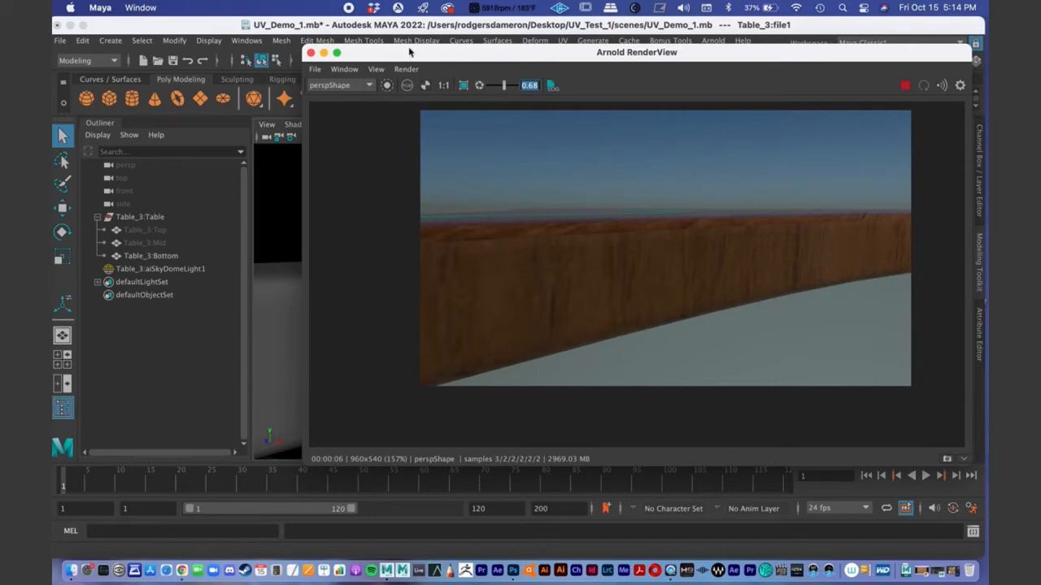
{"action": "left_click_drag", "start_coordinate": [412, 53], "coordinate": [594, 74]}
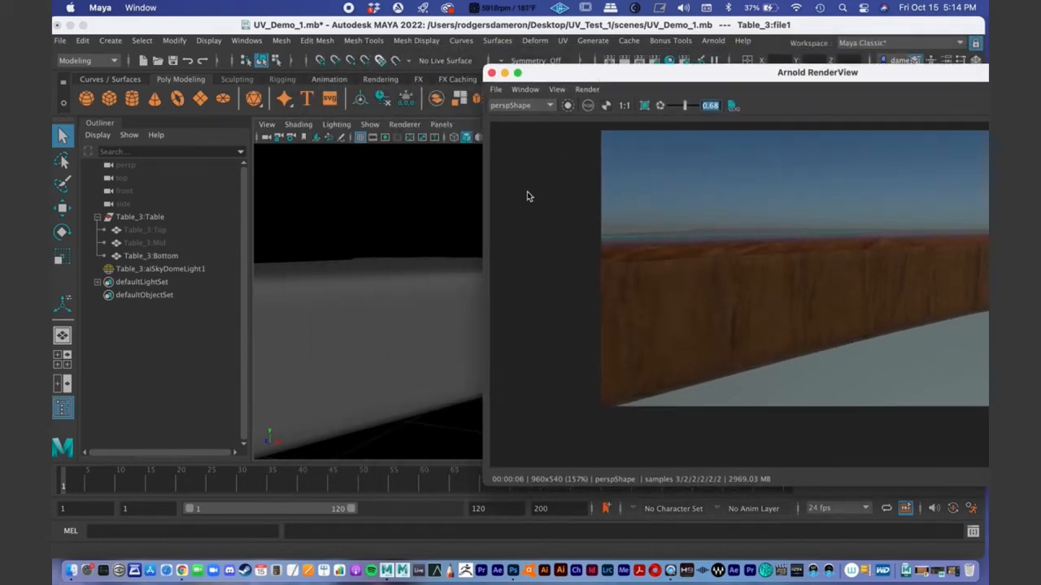
Step: Examine how the wood texture meets at the corner of the table bottom in the render
{"action": "left_click_drag", "start_coordinate": [324, 345], "coordinate": [280, 300], "text": "alt"}
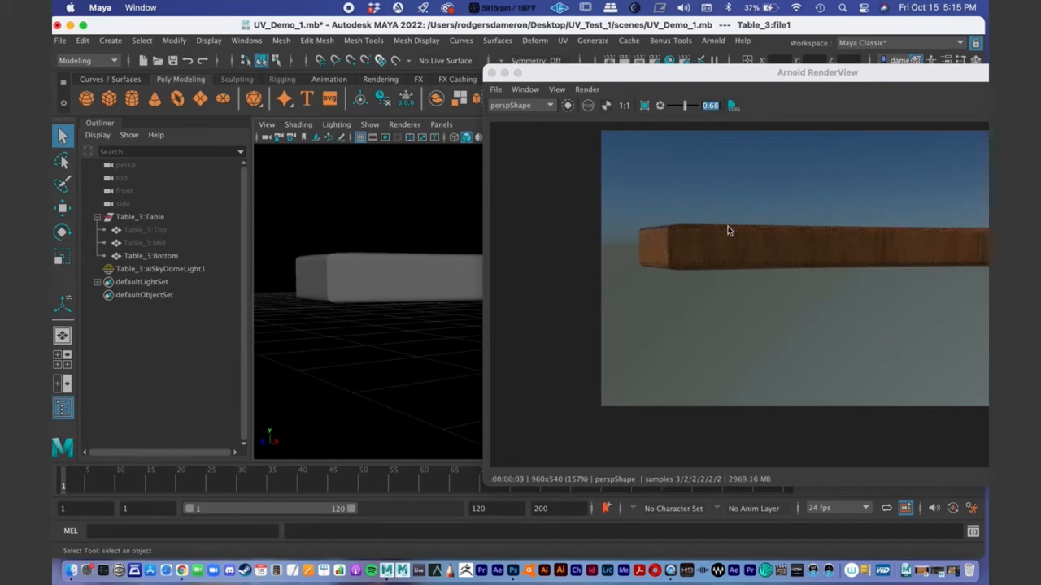
{"action": "middle_click_drag", "start_coordinate": [671, 277], "coordinate": [673, 287], "text": "alt"}
{"action": "right_click_drag", "start_coordinate": [673, 287], "coordinate": [919, 296], "text": "alt"}
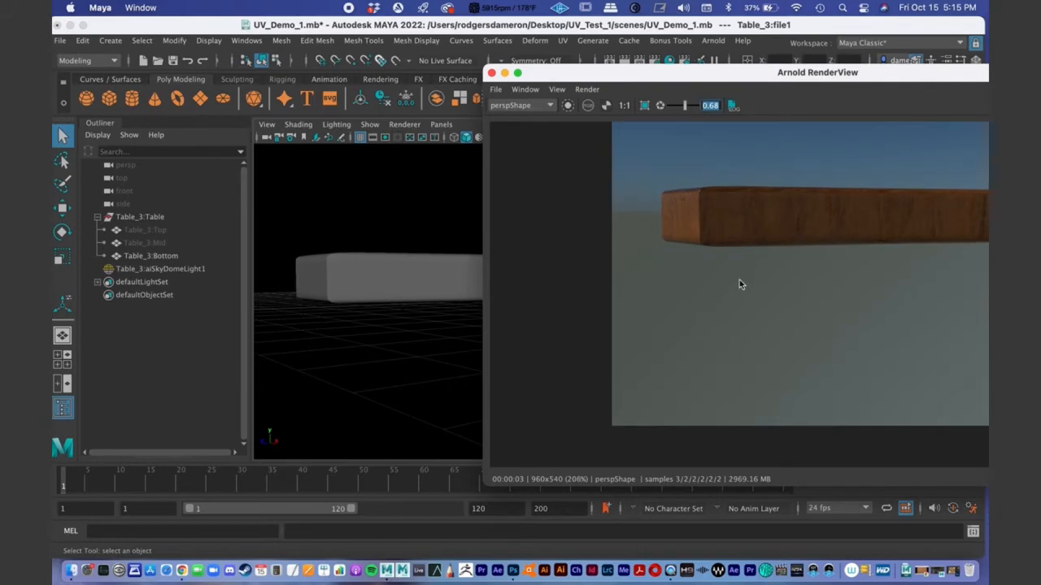
{"action": "middle_click_drag", "start_coordinate": [359, 303], "coordinate": [411, 331], "text": "alt"}
{"action": "right_click_drag", "start_coordinate": [399, 332], "coordinate": [527, 330], "text": "alt"}
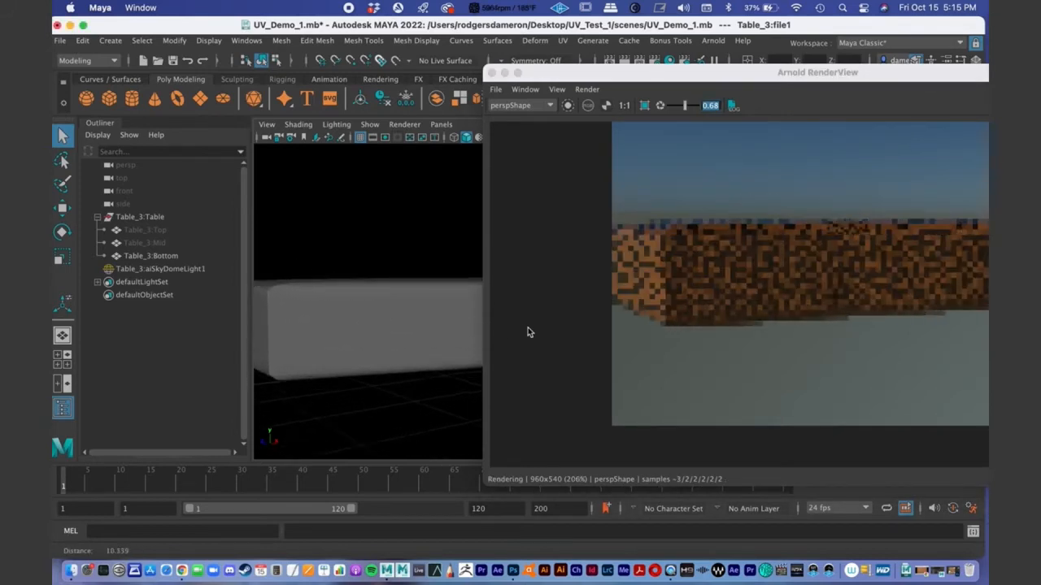
{"action": "left_click_drag", "start_coordinate": [455, 332], "coordinate": [381, 331], "text": "alt"}
{"action": "left_click_drag", "start_coordinate": [293, 349], "coordinate": [328, 336], "text": "alt"}
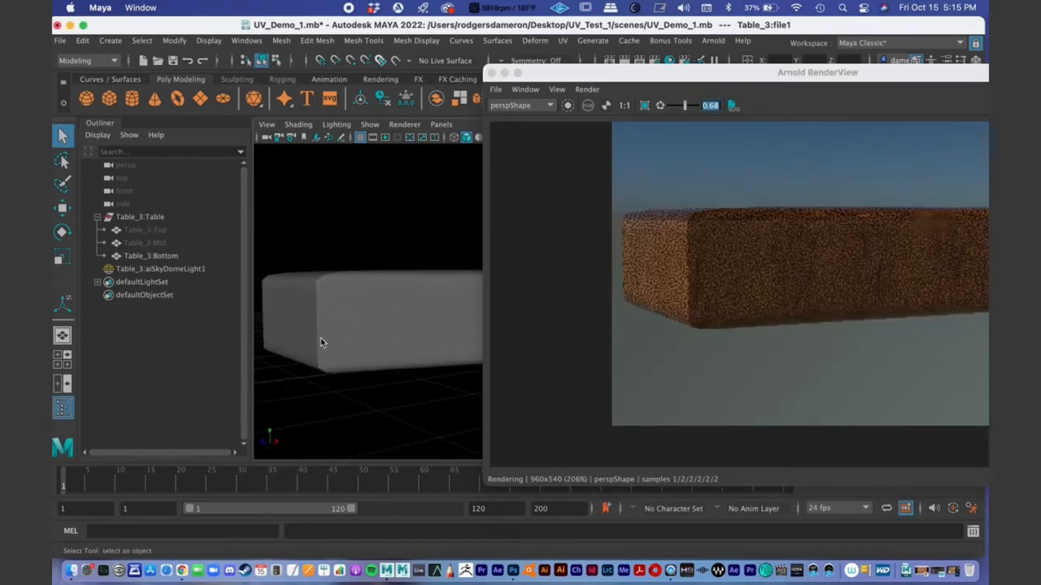
Step: Switch the table bottom to edge selection and select the edge loop running through its vertical corner
{"action": "right_click_drag", "start_coordinate": [320, 337], "coordinate": [328, 291]}
{"action": "left_click", "coordinate": [361, 341]}
{"action": "right_click_drag", "start_coordinate": [323, 341], "coordinate": [322, 179]}
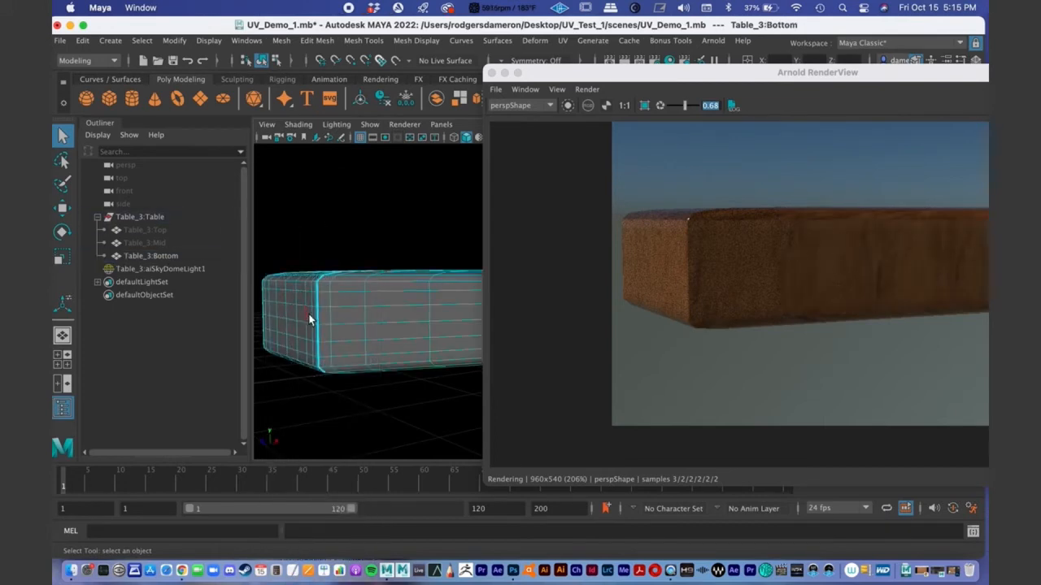
{"action": "left_click", "coordinate": [319, 315]}
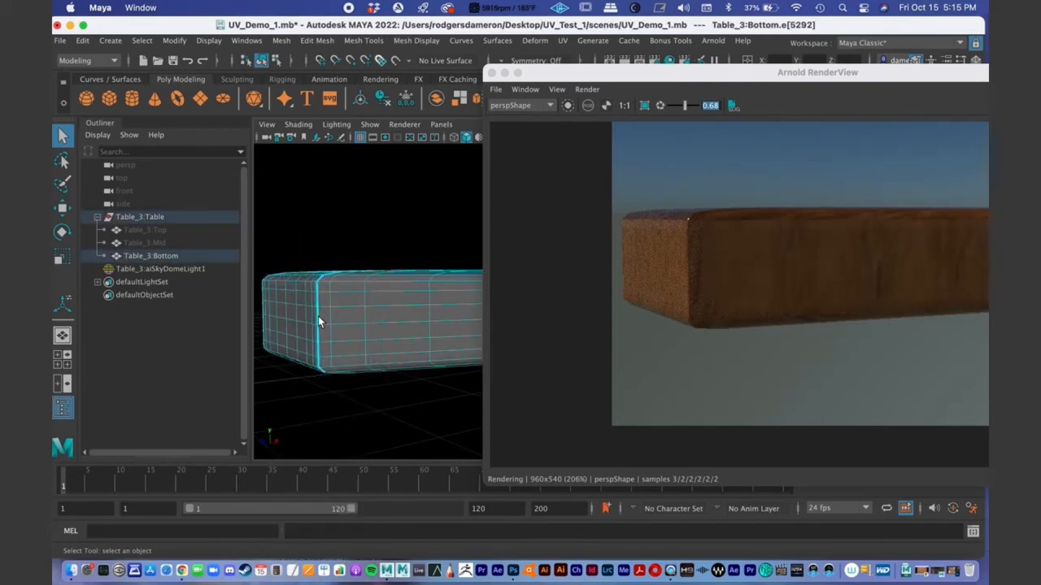
{"action": "double_click", "coordinate": [319, 319]}
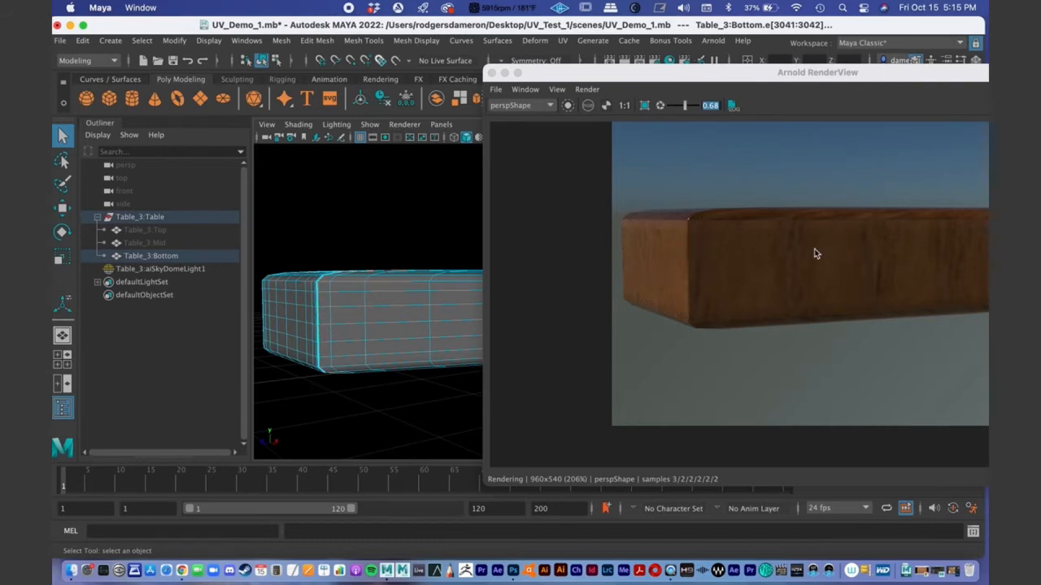
Step: Inspect the corner seam, the painted strokes and the sides of the table bottom in the enlarged render
{"action": "left_click_drag", "start_coordinate": [755, 274], "coordinate": [765, 285]}
{"action": "scroll", "coordinate": [715, 282], "scroll_direction": "up", "scroll_amount": 3}
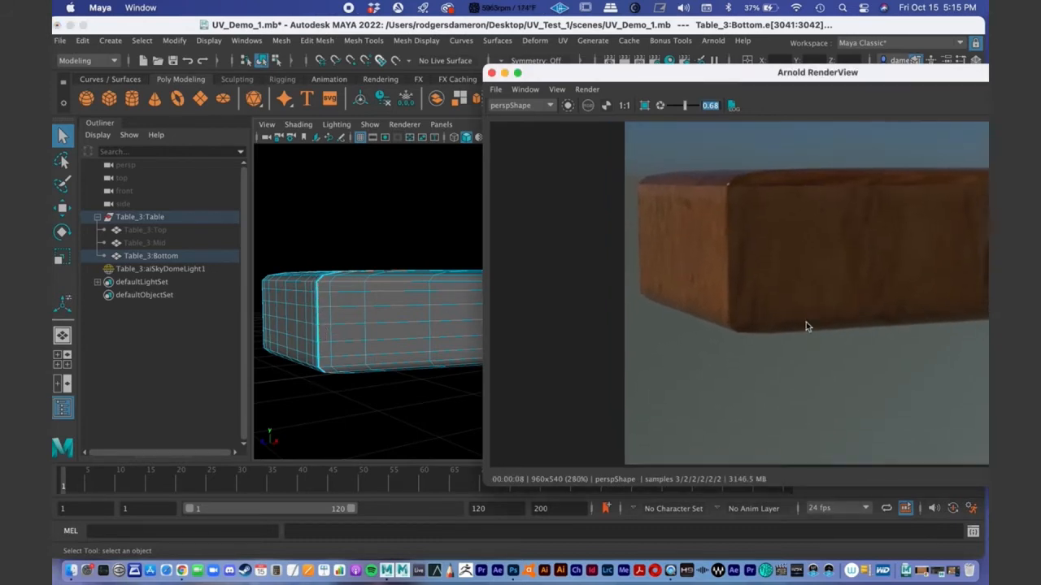
{"action": "middle_click_drag", "start_coordinate": [803, 308], "coordinate": [817, 391], "text": "alt"}
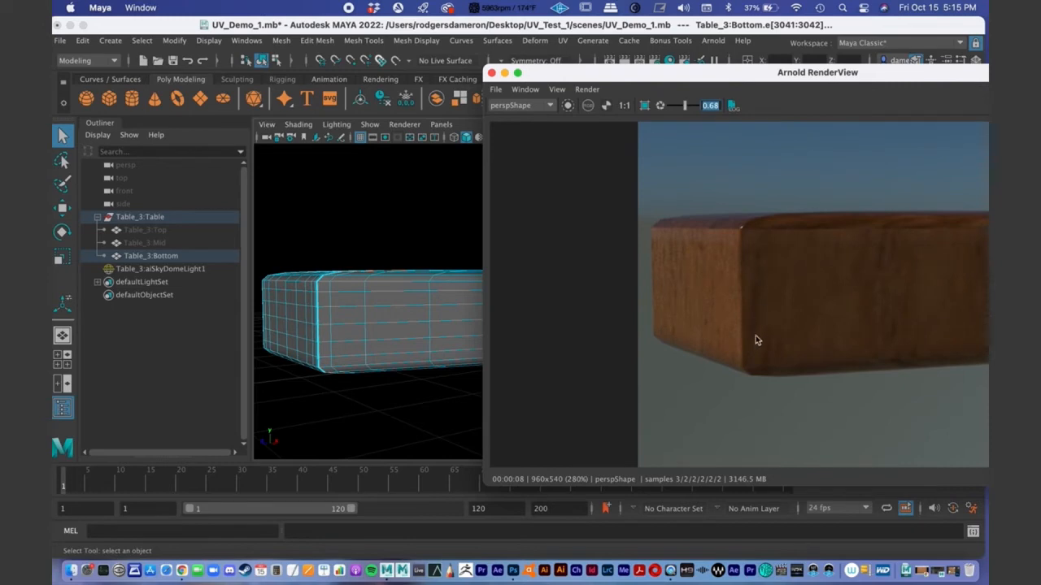
{"action": "mouse_move", "coordinate": [321, 348]}
{"action": "left_mouse_down", "text": "alt"}
{"action": "mouse_move", "coordinate": [336, 348]}
{"action": "mouse_move", "coordinate": [319, 351]}
{"action": "left_mouse_up", "text": "alt"}
{"action": "right_click_drag", "start_coordinate": [332, 348], "coordinate": [221, 330], "text": "alt"}
{"action": "mouse_move", "coordinate": [593, 72]}
{"action": "left_mouse_down"}
{"action": "mouse_move", "coordinate": [300, 62]}
{"action": "mouse_move", "coordinate": [597, 82]}
{"action": "left_mouse_up"}
{"action": "right_click_drag", "start_coordinate": [410, 302], "coordinate": [470, 305], "text": "alt"}
{"action": "left_click_drag", "start_coordinate": [470, 304], "coordinate": [430, 274], "text": "alt"}
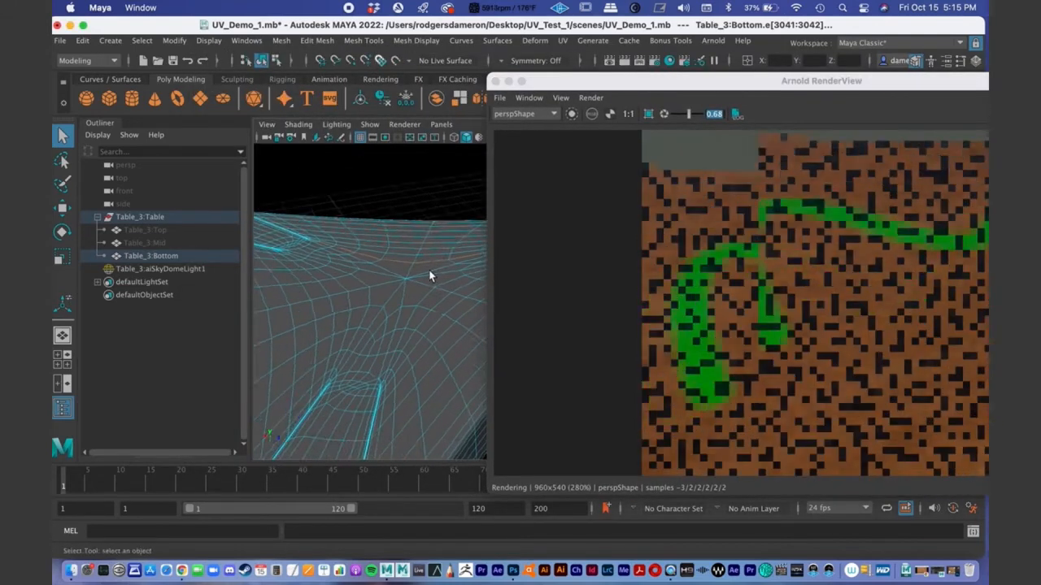
{"action": "right_click_drag", "start_coordinate": [430, 273], "coordinate": [326, 288], "text": "alt"}
{"action": "left_click_drag", "start_coordinate": [324, 288], "coordinate": [423, 293], "text": "alt"}
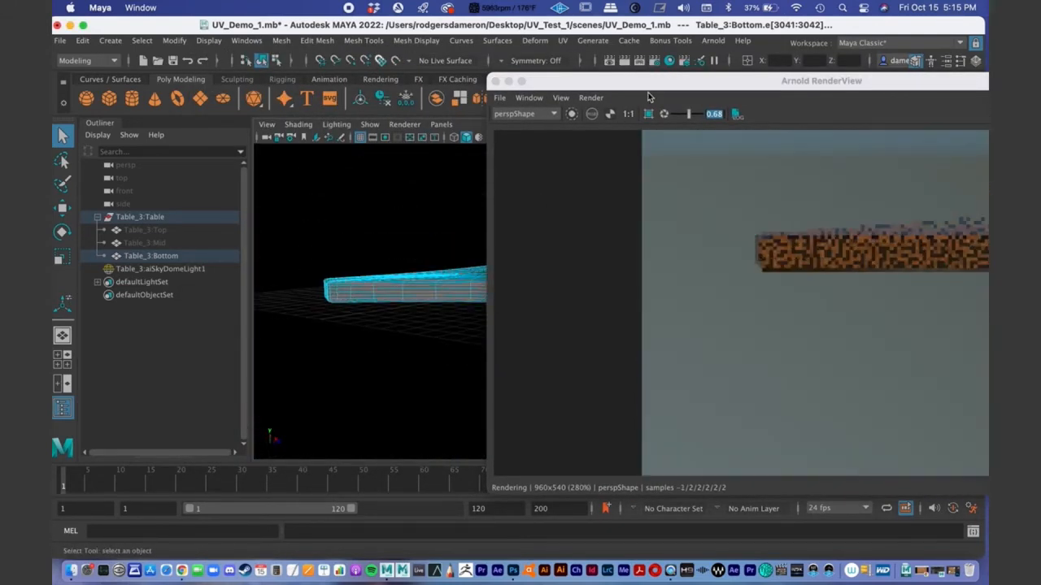
Step: Stop the Arnold render and close the RenderView window
{"action": "left_click_drag", "start_coordinate": [599, 88], "coordinate": [272, 56]}
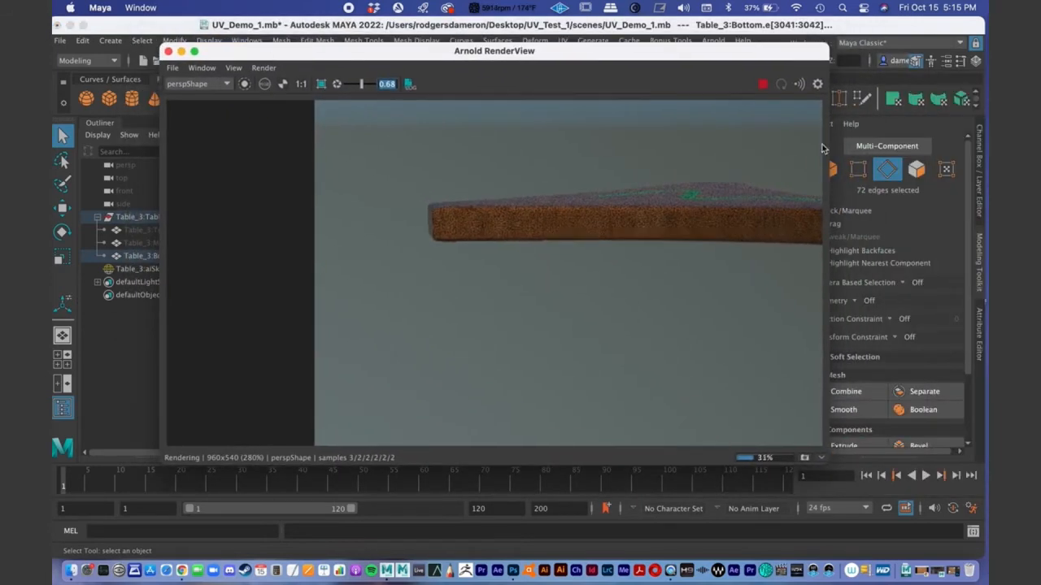
{"action": "left_click", "coordinate": [762, 86]}
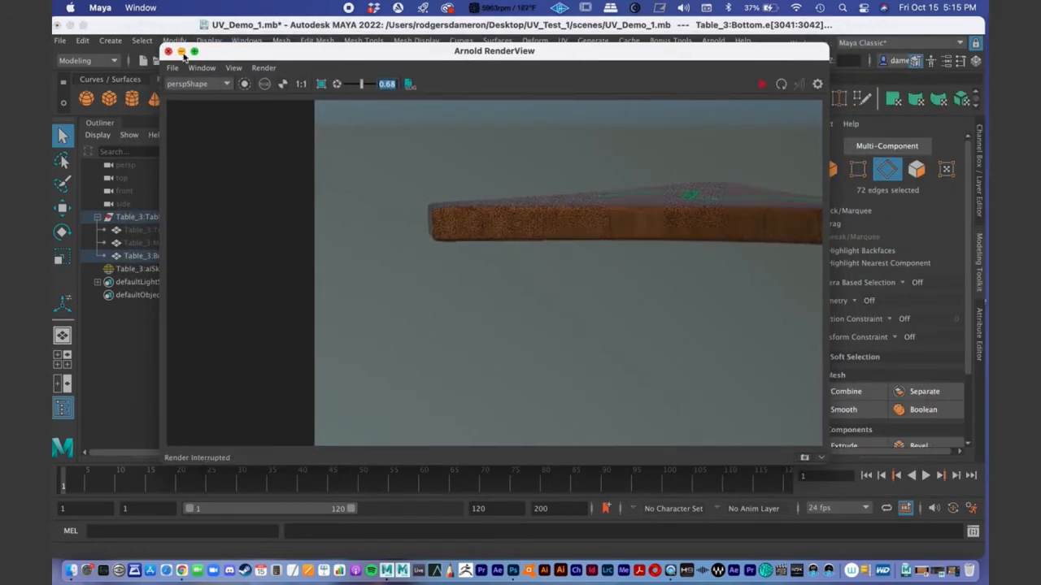
{"action": "left_click", "coordinate": [168, 52]}
{"action": "left_click_drag", "start_coordinate": [480, 248], "coordinate": [443, 310], "text": "alt"}
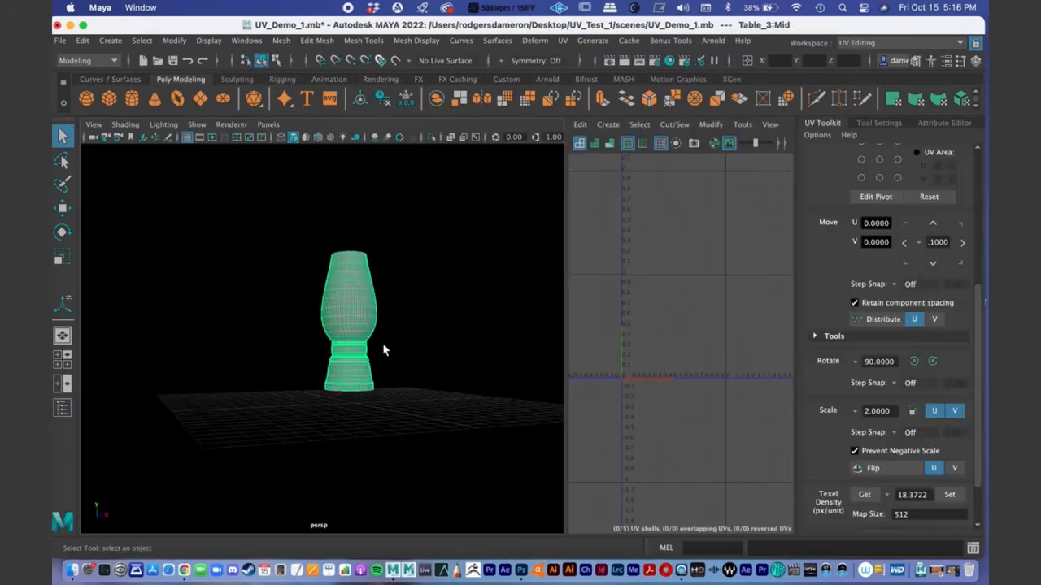
Step: Hide the table's middle part, create a polygon sphere, and raise it above the grid
{"action": "key", "text": "ctrl+h"}
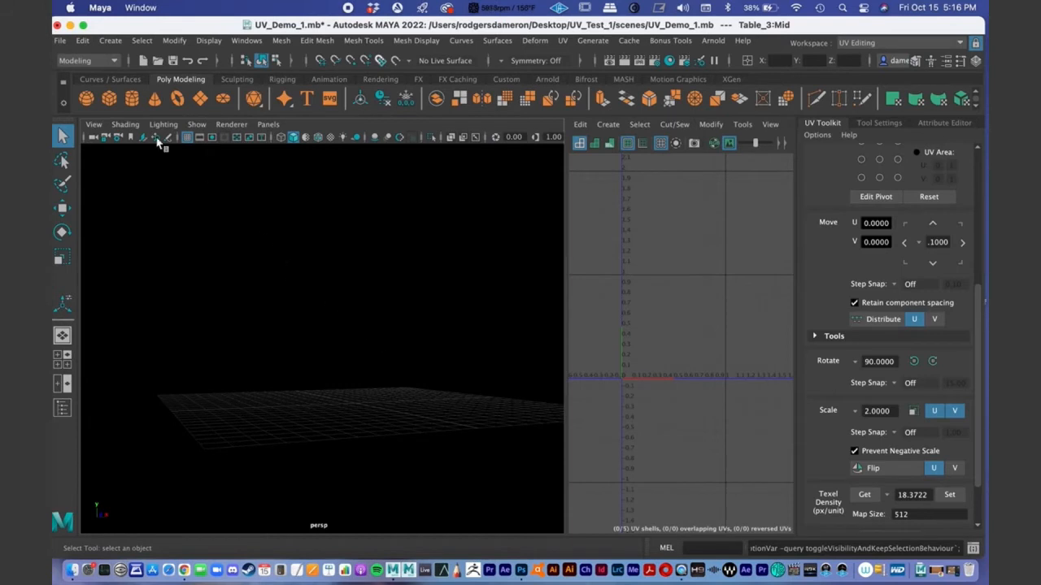
{"action": "left_click", "coordinate": [86, 97]}
{"action": "left_click_drag", "start_coordinate": [391, 398], "coordinate": [430, 365], "text": "alt"}
{"action": "key", "text": "w"}
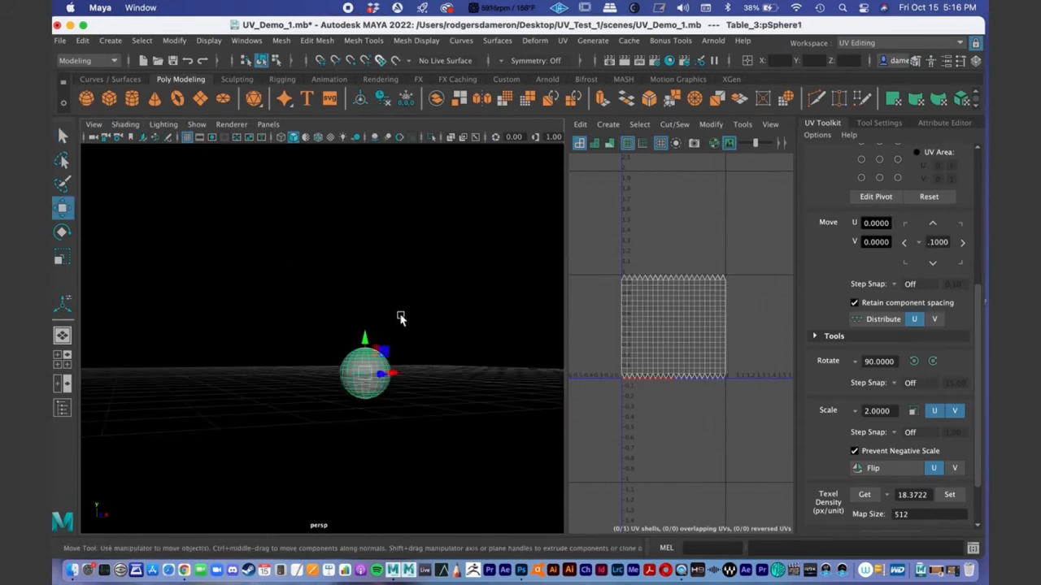
{"action": "left_click_drag", "start_coordinate": [365, 342], "coordinate": [392, 324]}
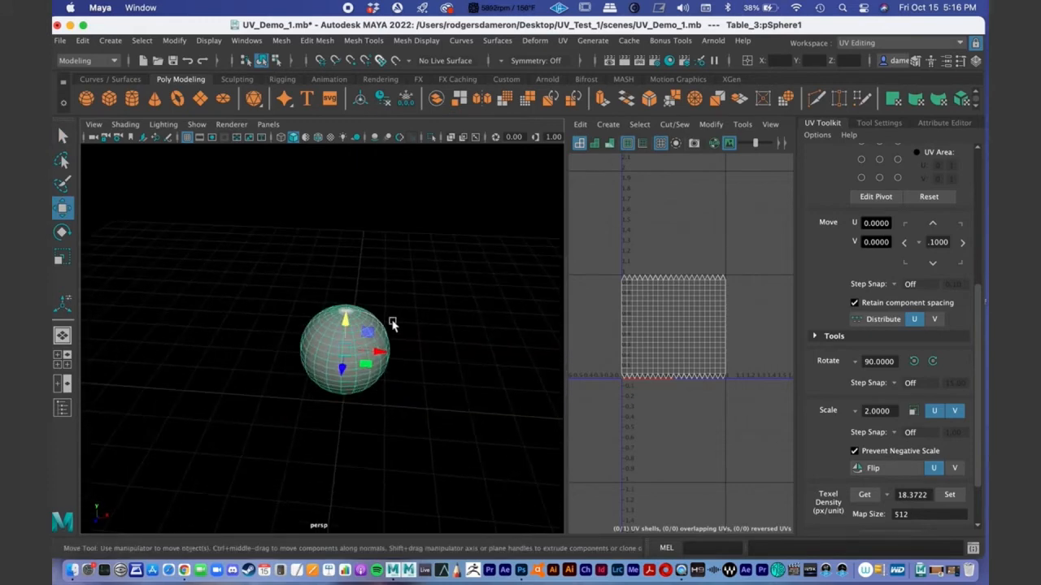
{"action": "key", "text": "f"}
{"action": "left_click_drag", "start_coordinate": [380, 375], "coordinate": [386, 355], "text": "alt"}
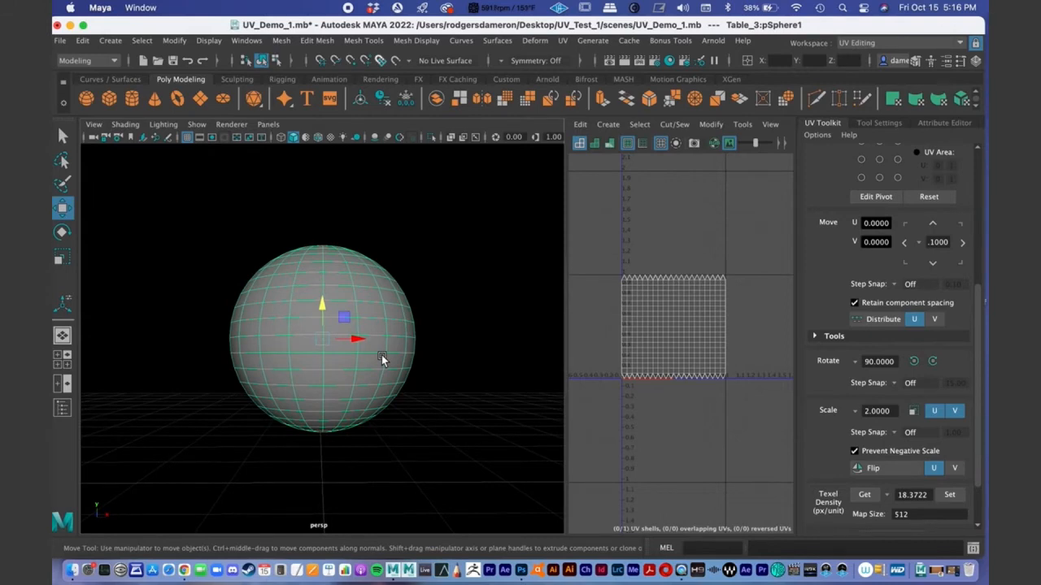
{"action": "left_click_drag", "start_coordinate": [382, 360], "coordinate": [355, 344], "text": "alt"}
{"action": "key", "text": "q"}
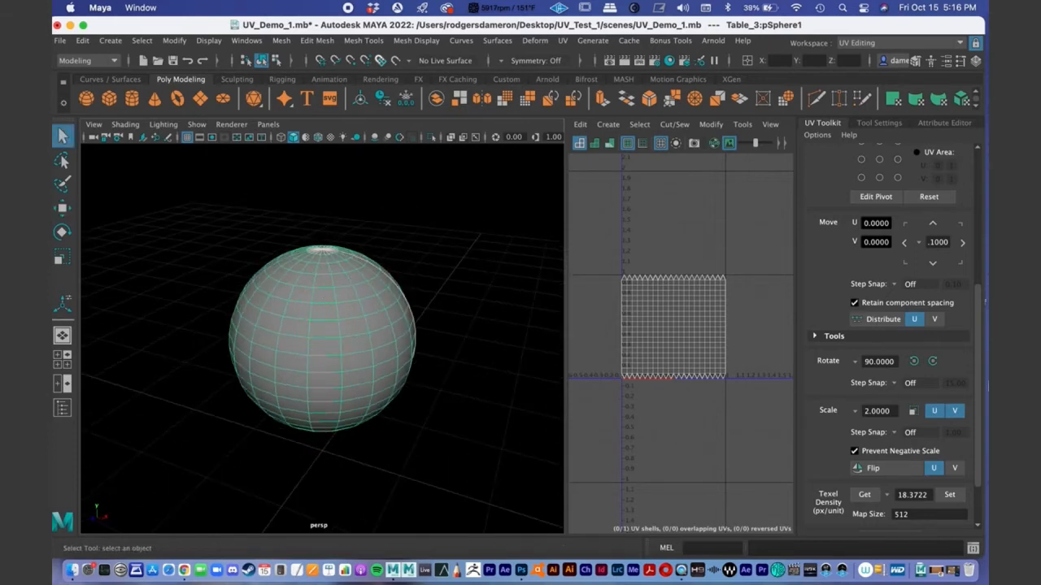
Step: Collapse the Transform section of the UV Toolkit and switch the sphere to UV selection in the UV Editor
{"action": "left_click_drag", "start_coordinate": [974, 354], "coordinate": [976, 281]}
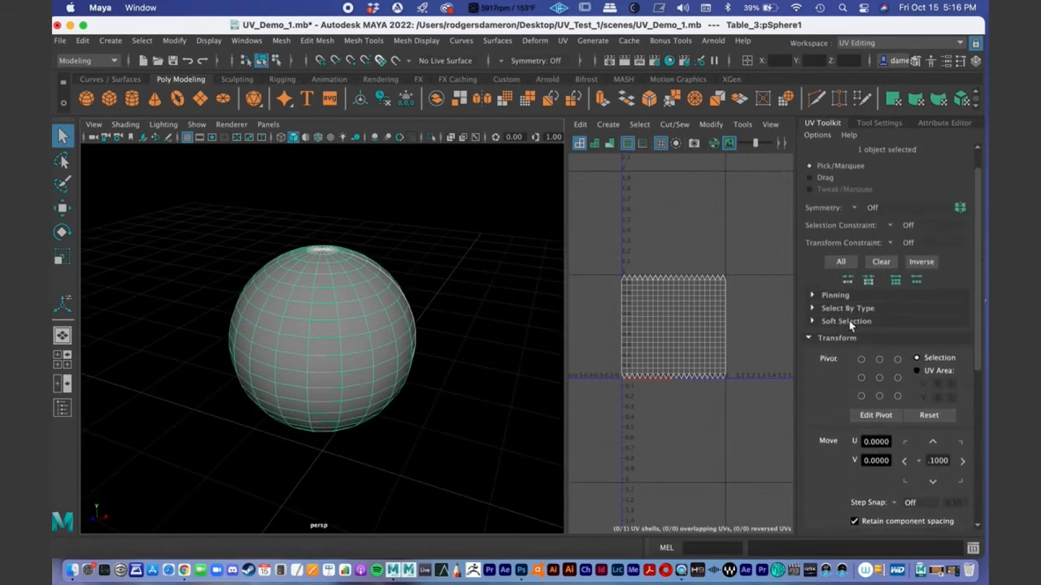
{"action": "left_click", "coordinate": [805, 338]}
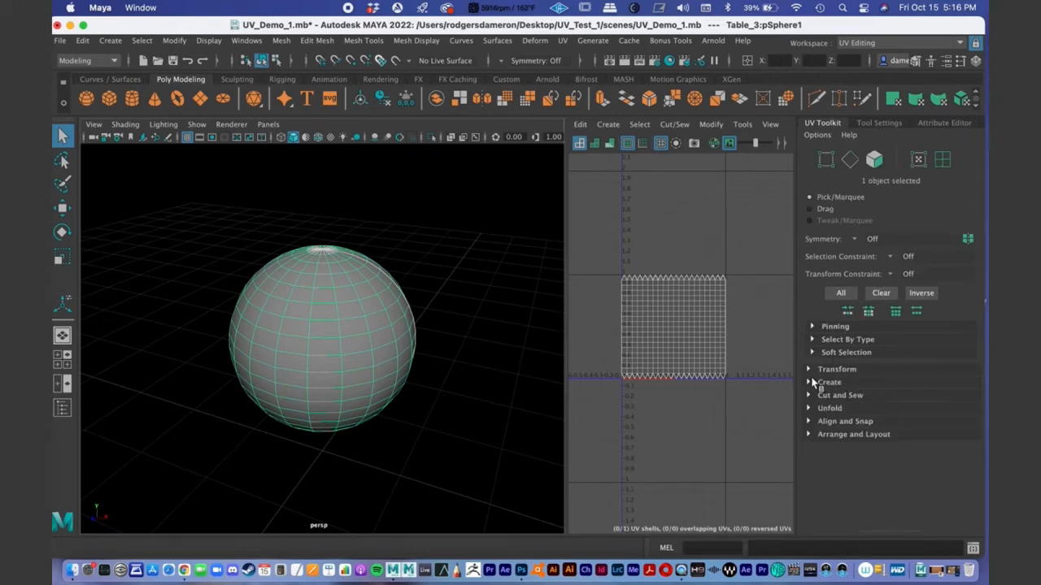
{"action": "right_click_drag", "start_coordinate": [675, 325], "coordinate": [724, 323]}
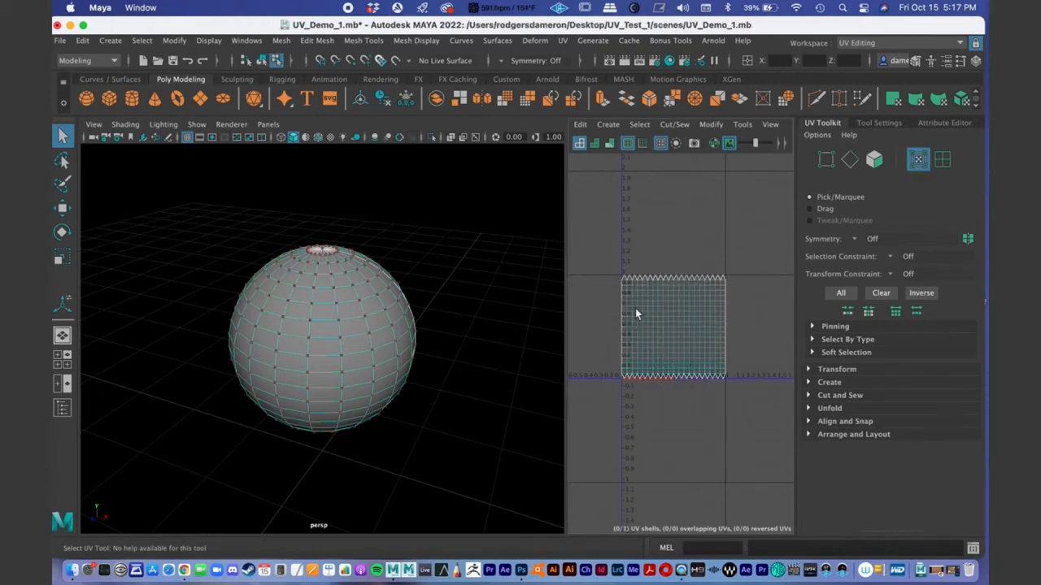
Step: Delete all of the sphere's UVs and create new ones on the whole object with a Spherical projection
{"action": "left_click_drag", "start_coordinate": [610, 257], "coordinate": [764, 417]}
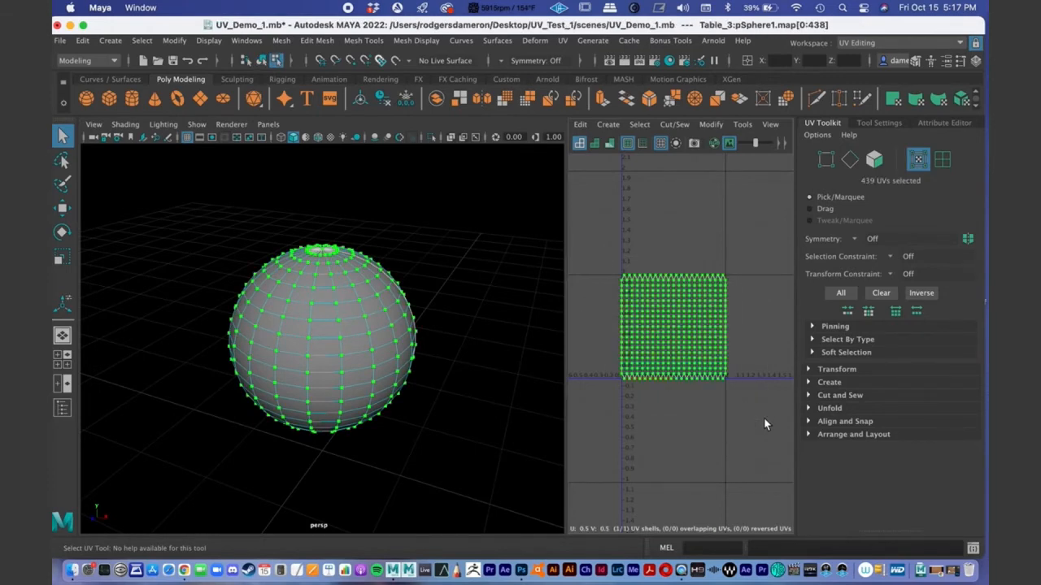
{"action": "key", "text": "Delete"}
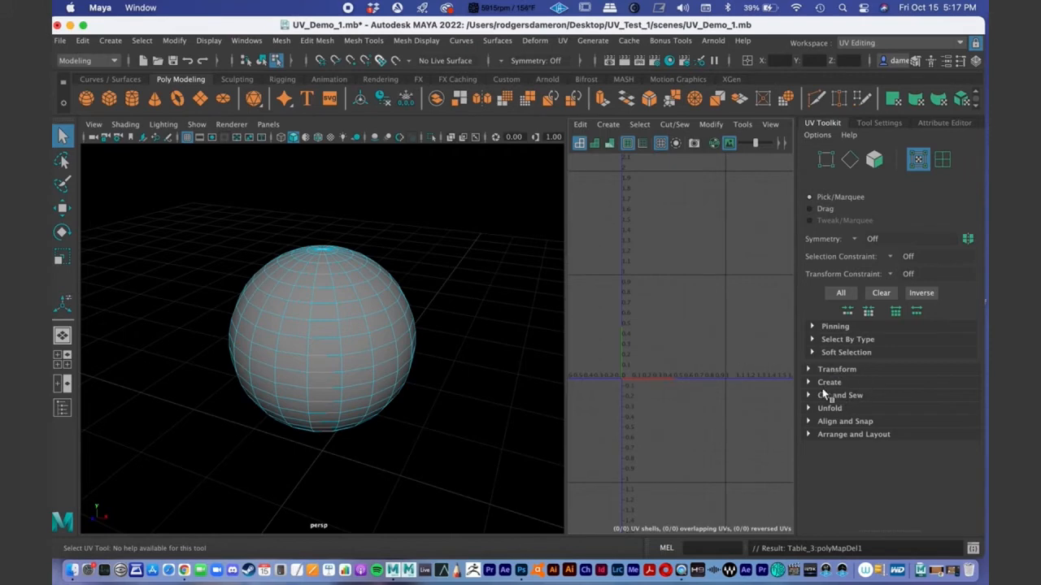
{"action": "right_click_drag", "start_coordinate": [316, 296], "coordinate": [383, 198]}
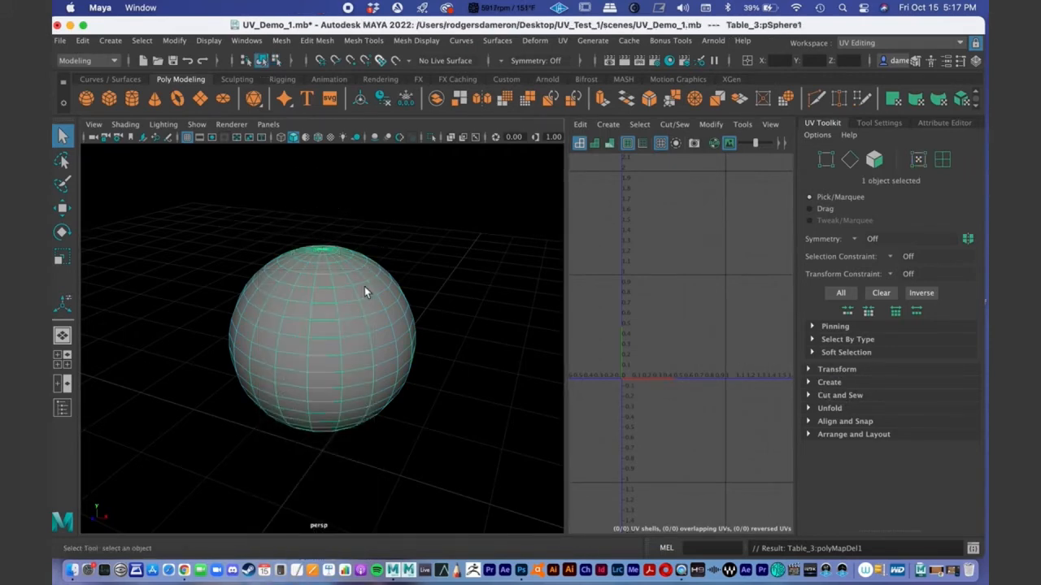
{"action": "left_click", "coordinate": [813, 383]}
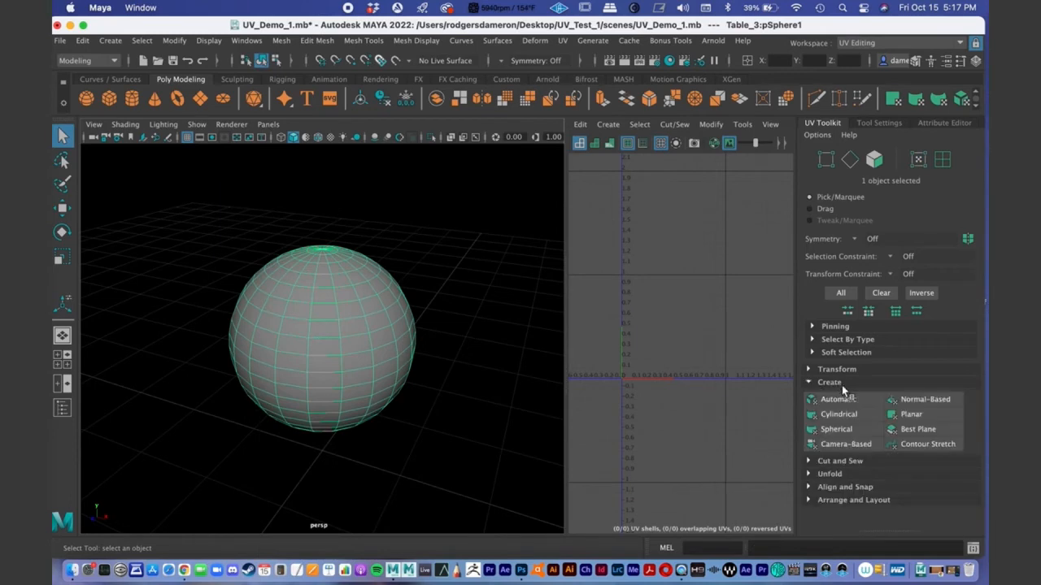
{"action": "left_click", "coordinate": [837, 428]}
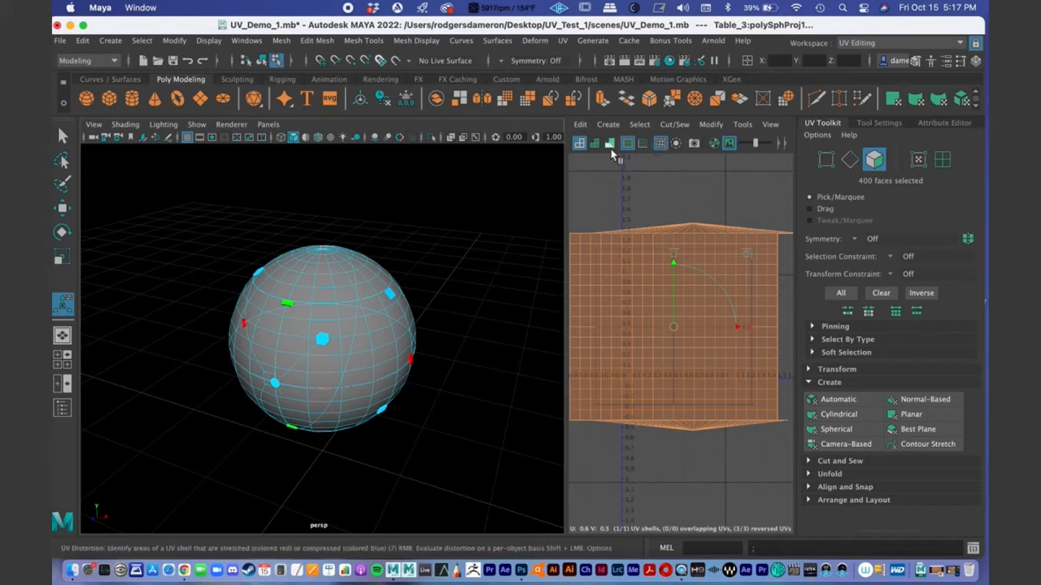
Step: Widen the UV Editor pane and turn on the checker map display
{"action": "left_click_drag", "start_coordinate": [567, 226], "coordinate": [421, 241]}
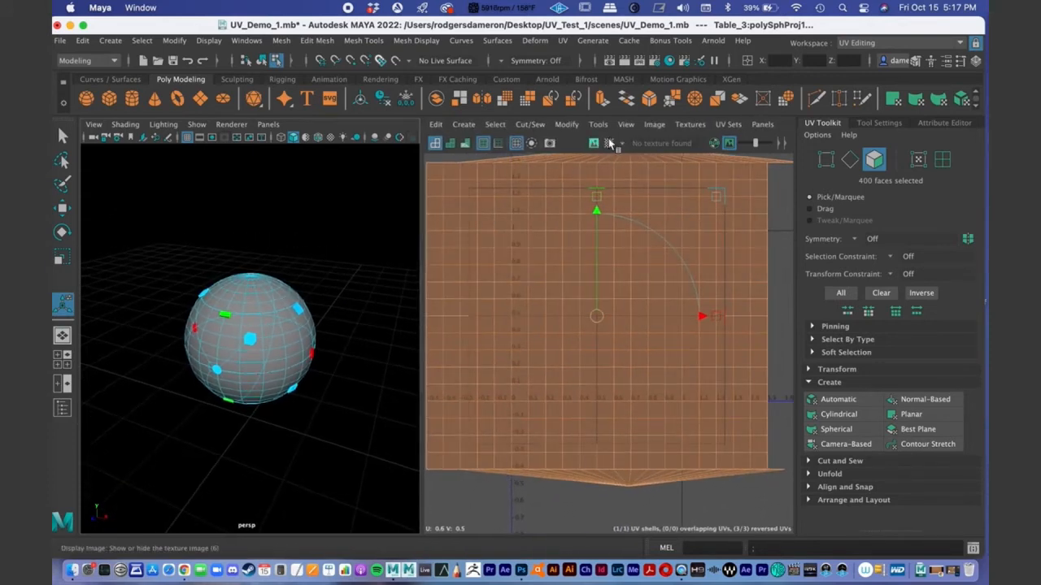
{"action": "left_click", "coordinate": [608, 143]}
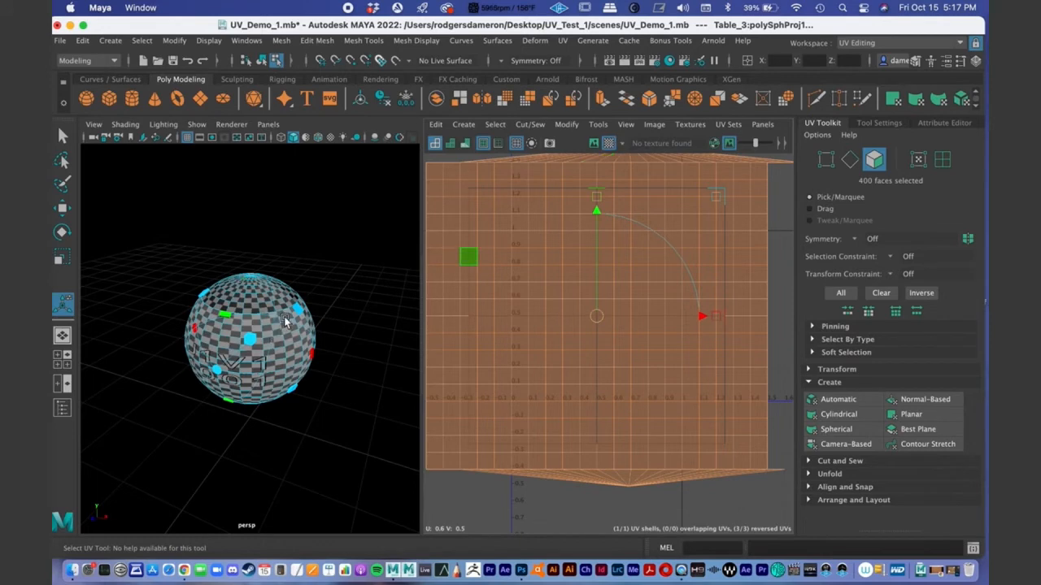
Step: Examine the checker pattern around the sphere's sides and top pole for stretching from the spherical projection
{"action": "key", "text": "q"}
{"action": "left_click_drag", "start_coordinate": [277, 362], "coordinate": [266, 329], "text": "alt"}
{"action": "right_click_drag", "start_coordinate": [167, 335], "coordinate": [255, 333], "text": "alt"}
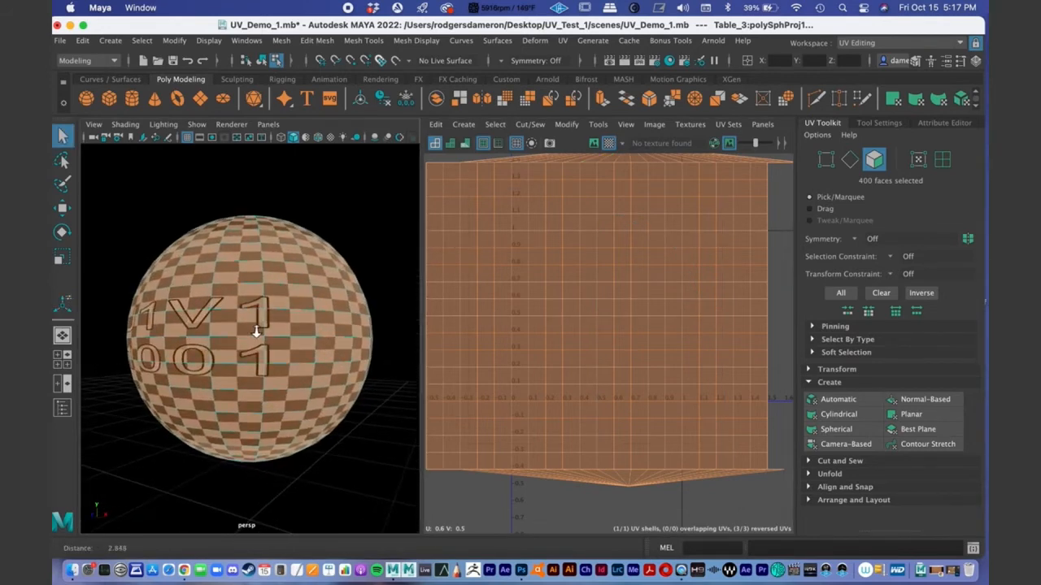
{"action": "left_click_drag", "start_coordinate": [222, 309], "coordinate": [216, 360], "text": "alt"}
{"action": "right_click_drag", "start_coordinate": [217, 360], "coordinate": [312, 346], "text": "alt"}
{"action": "left_click_drag", "start_coordinate": [282, 365], "coordinate": [276, 353], "text": "alt"}
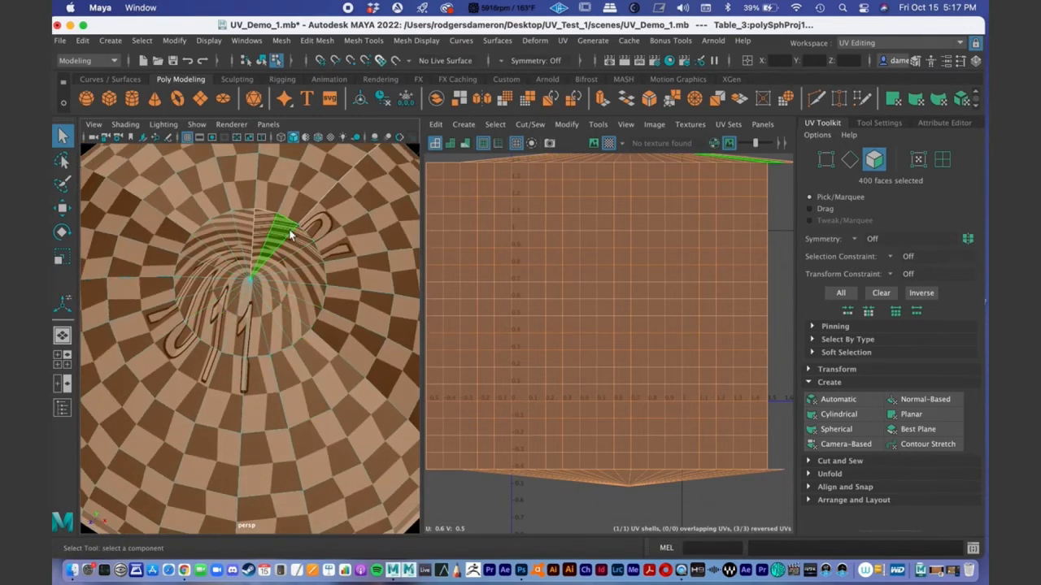
{"action": "left_click_drag", "start_coordinate": [308, 356], "coordinate": [303, 383], "text": "alt"}
{"action": "right_click_drag", "start_coordinate": [303, 383], "coordinate": [239, 357], "text": "alt"}
{"action": "left_click_drag", "start_coordinate": [238, 374], "coordinate": [281, 347], "text": "alt"}
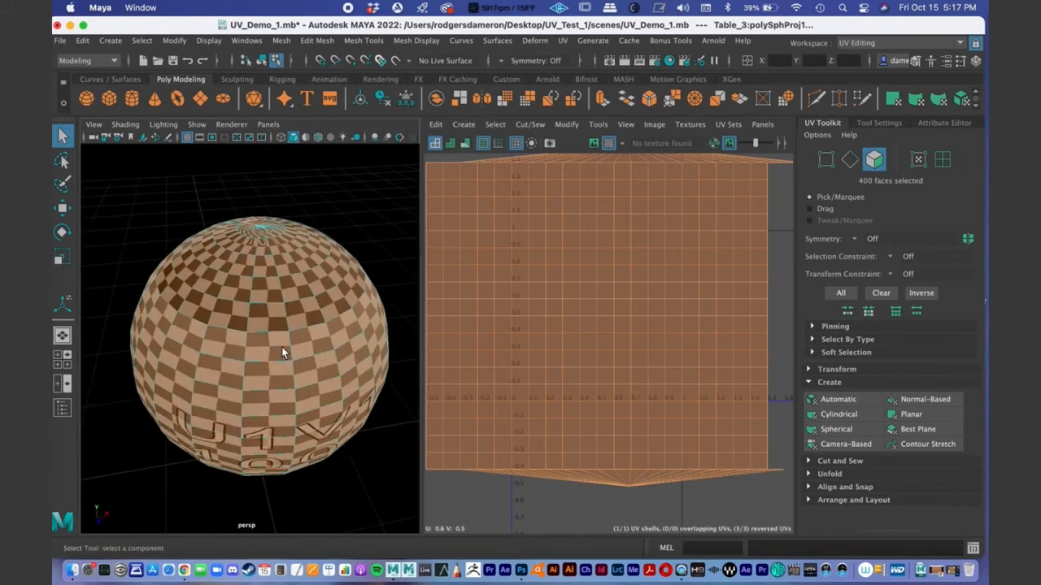
{"action": "middle_click_drag", "start_coordinate": [246, 327], "coordinate": [237, 365], "text": "alt"}
{"action": "right_click_drag", "start_coordinate": [237, 365], "coordinate": [217, 328], "text": "alt"}
{"action": "left_click_drag", "start_coordinate": [217, 340], "coordinate": [234, 327], "text": "alt"}
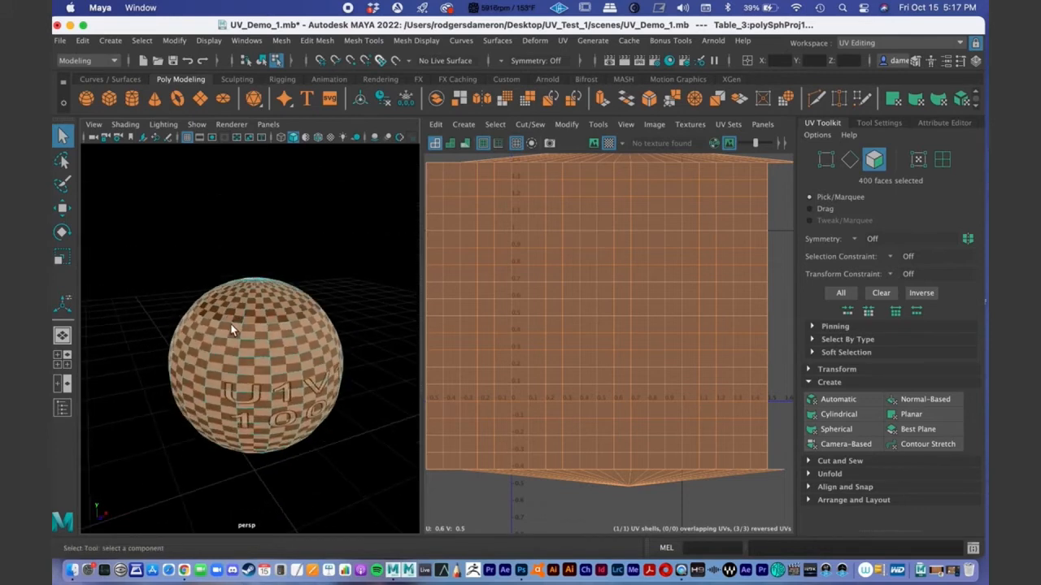
{"action": "middle_click_drag", "start_coordinate": [225, 345], "coordinate": [241, 282], "text": "alt"}
Step: Select all of the sphere's spherically projected UVs in the UV Editor and delete them
{"action": "left_click", "coordinate": [334, 288]}
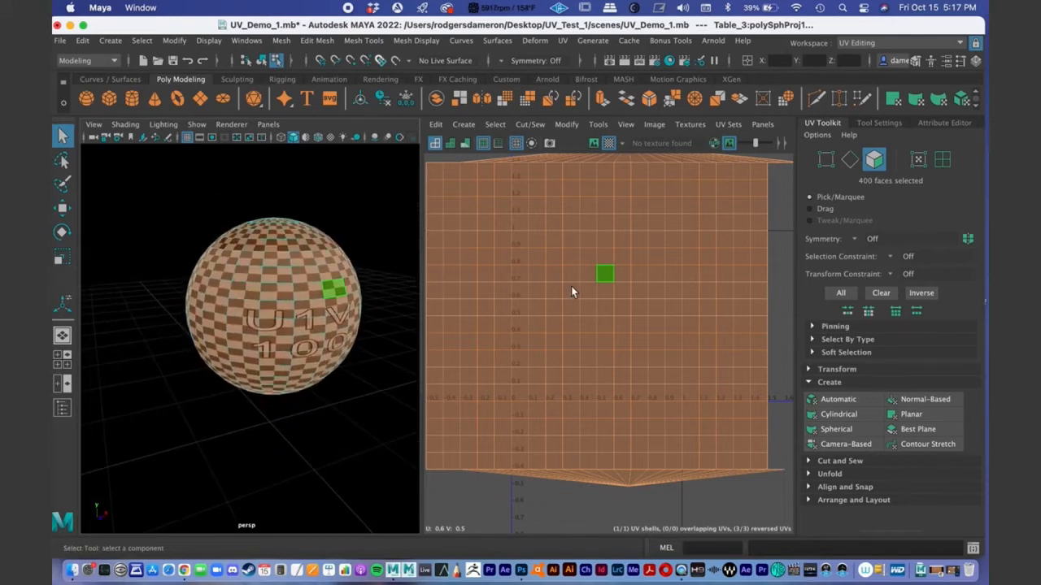
{"action": "scroll", "coordinate": [612, 359], "scroll_direction": "down", "scroll_amount": 3}
{"action": "right_click_drag", "start_coordinate": [602, 291], "coordinate": [615, 243]}
{"action": "left_click", "coordinate": [529, 238]}
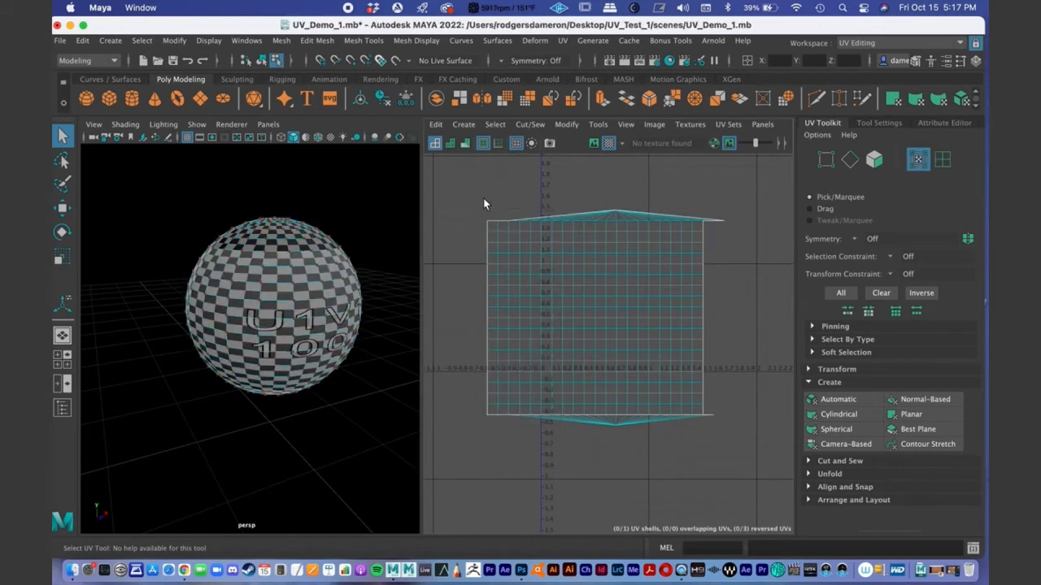
{"action": "key", "text": "Delete"}
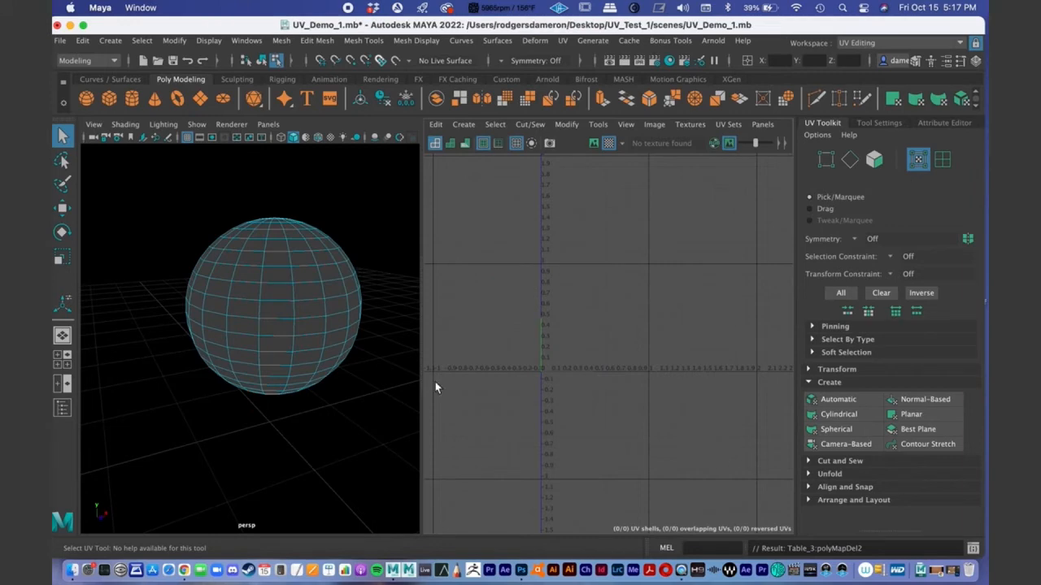
Step: Apply Planar mapping to the whole sphere, projected from the X axis and fitted to the bounding box, keeping the image width/height ratio
{"action": "left_click_drag", "start_coordinate": [288, 332], "coordinate": [258, 324], "text": "alt"}
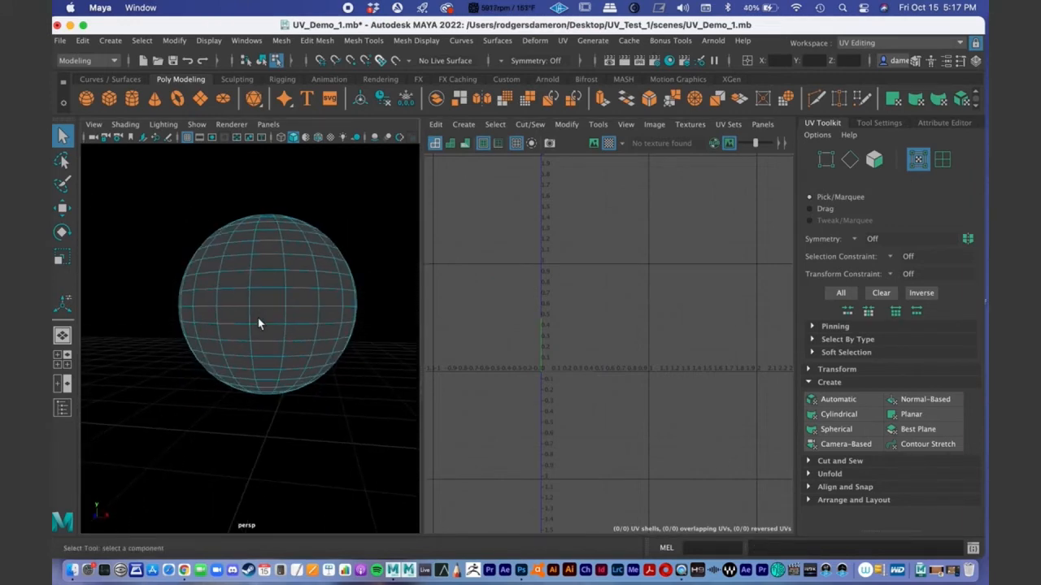
{"action": "left_click_drag", "start_coordinate": [258, 322], "coordinate": [263, 310], "text": "alt"}
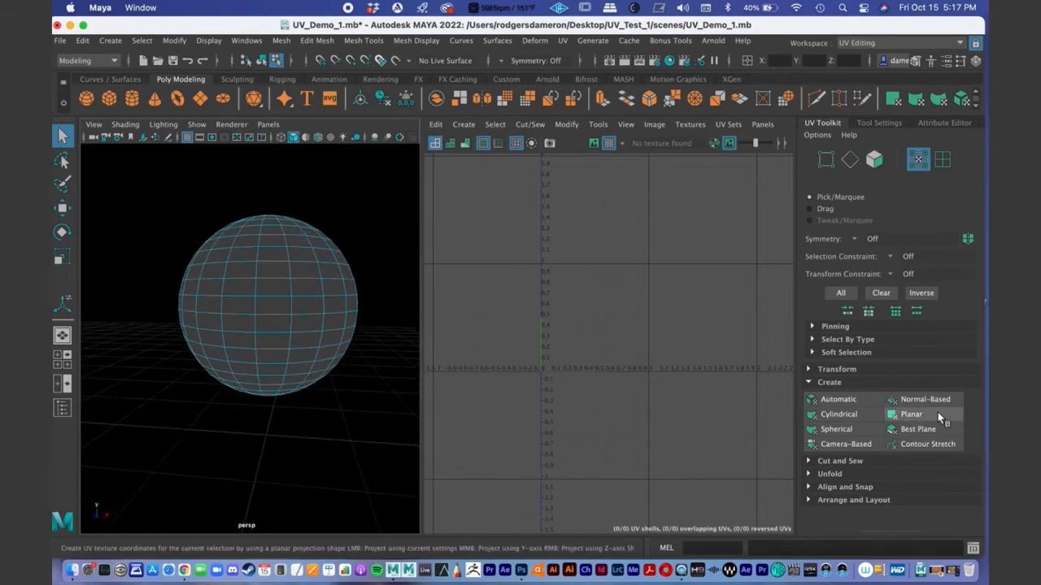
{"action": "left_click_drag", "start_coordinate": [382, 317], "coordinate": [295, 352], "text": "alt"}
{"action": "right_click_drag", "start_coordinate": [278, 314], "coordinate": [342, 196]}
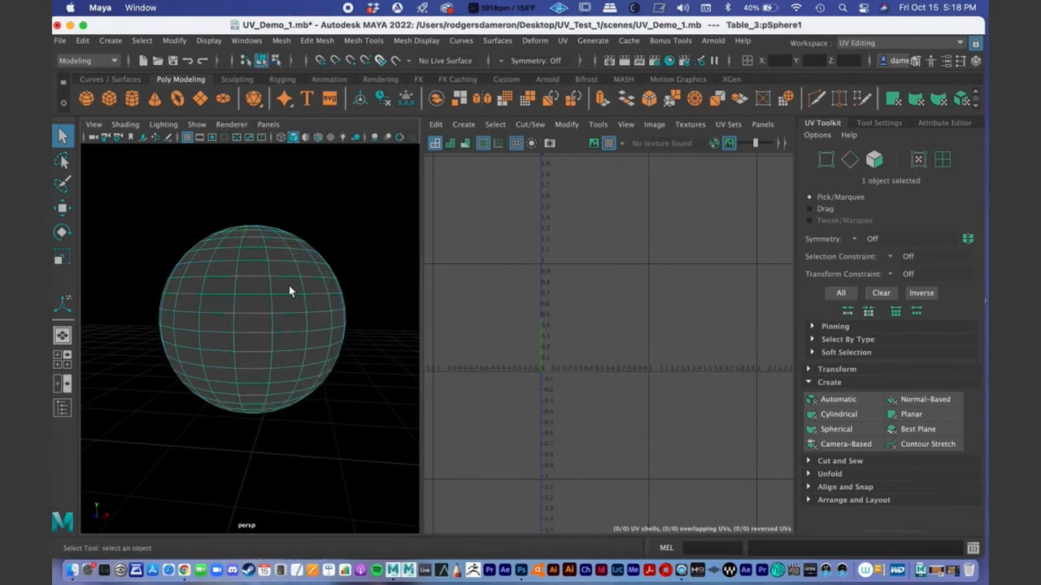
{"action": "left_click", "coordinate": [912, 415], "text": "shift"}
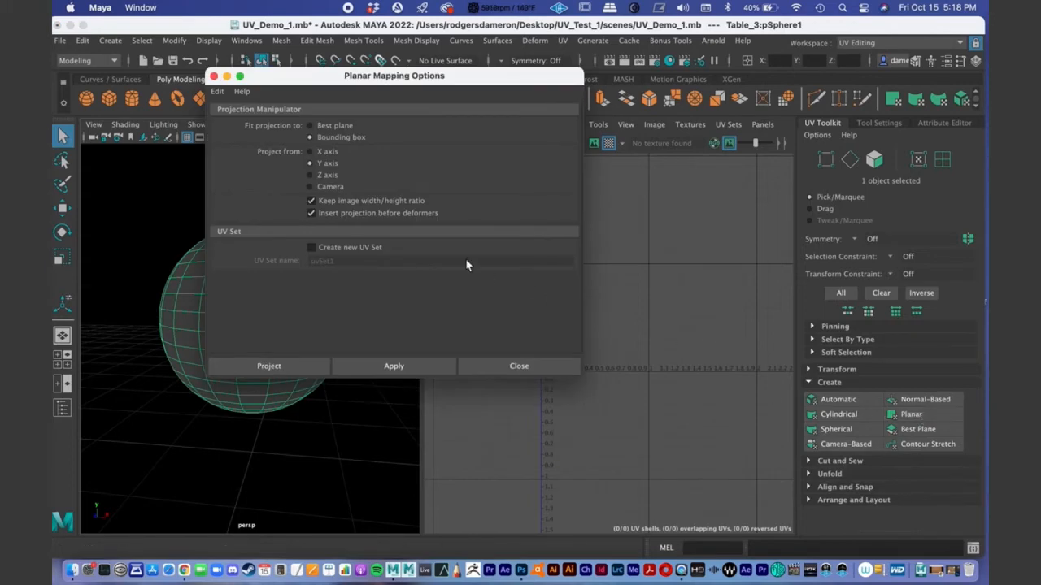
{"action": "left_click_drag", "start_coordinate": [319, 82], "coordinate": [437, 113]}
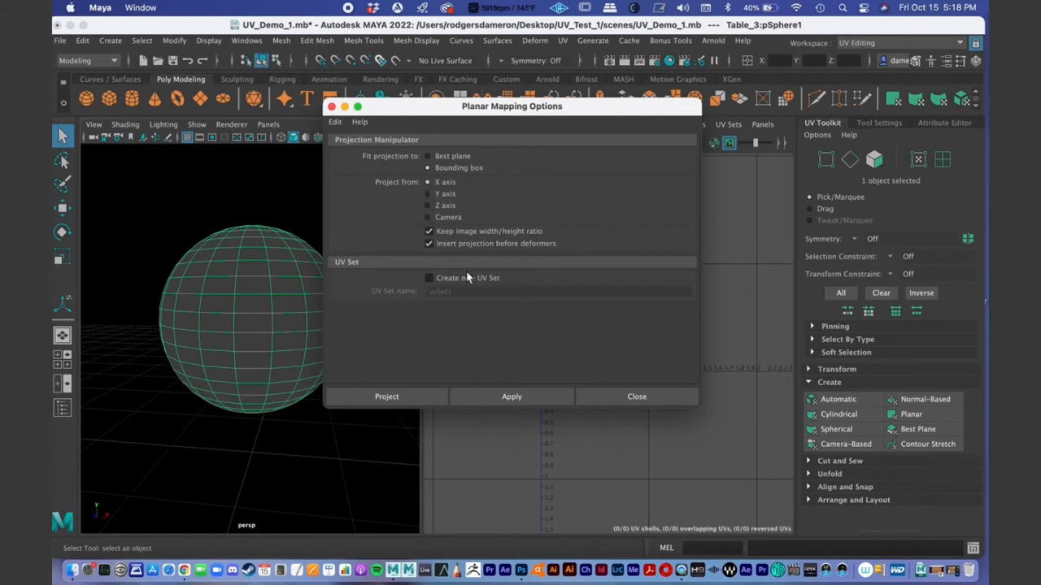
{"action": "left_click", "coordinate": [506, 398]}
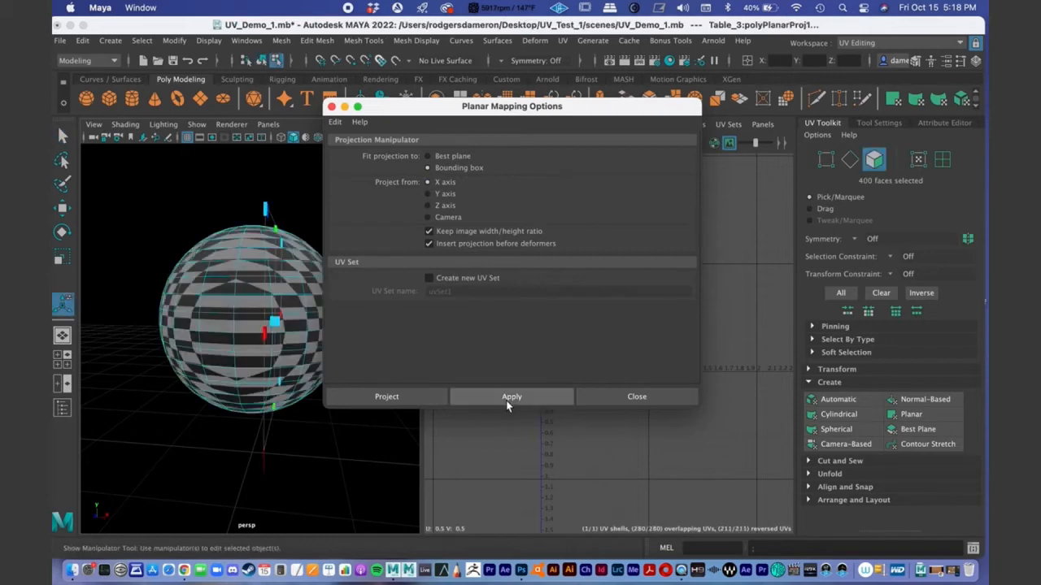
{"action": "left_click", "coordinate": [637, 396]}
Step: Examine the planar checker mapping on the sphere's front, side and top for distortion
{"action": "left_click_drag", "start_coordinate": [421, 399], "coordinate": [413, 359], "text": "alt"}
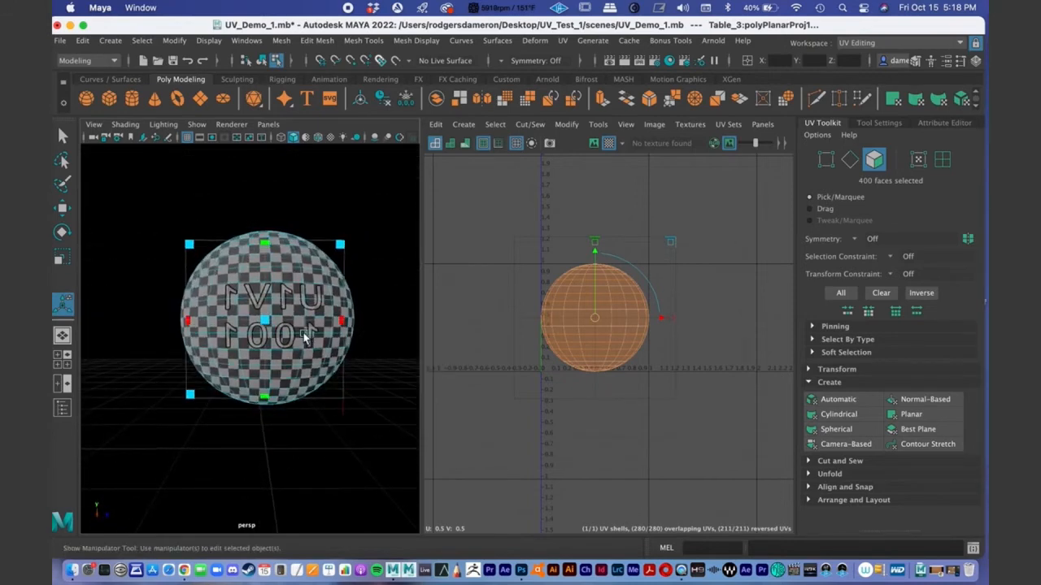
{"action": "left_click_drag", "start_coordinate": [274, 286], "coordinate": [245, 291], "text": "alt"}
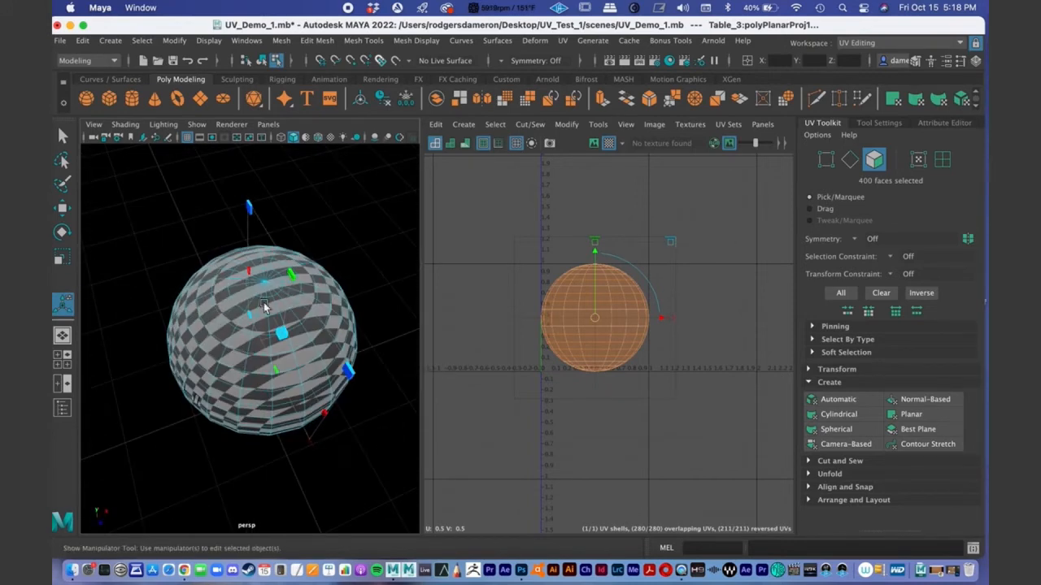
{"action": "left_click_drag", "start_coordinate": [296, 379], "coordinate": [331, 373], "text": "alt"}
{"action": "key", "text": "q"}
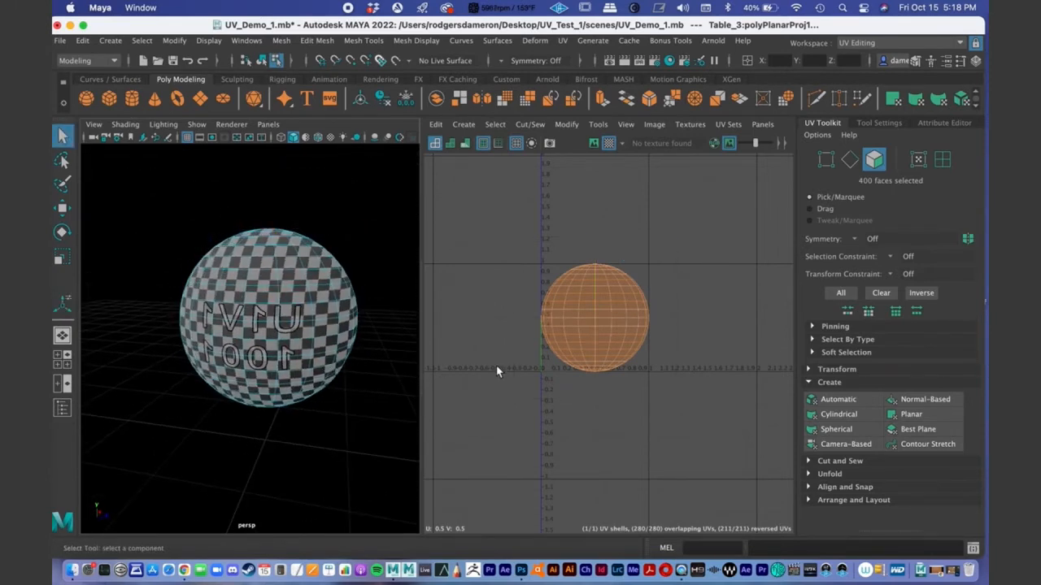
{"action": "right_click_drag", "start_coordinate": [603, 293], "coordinate": [626, 307]}
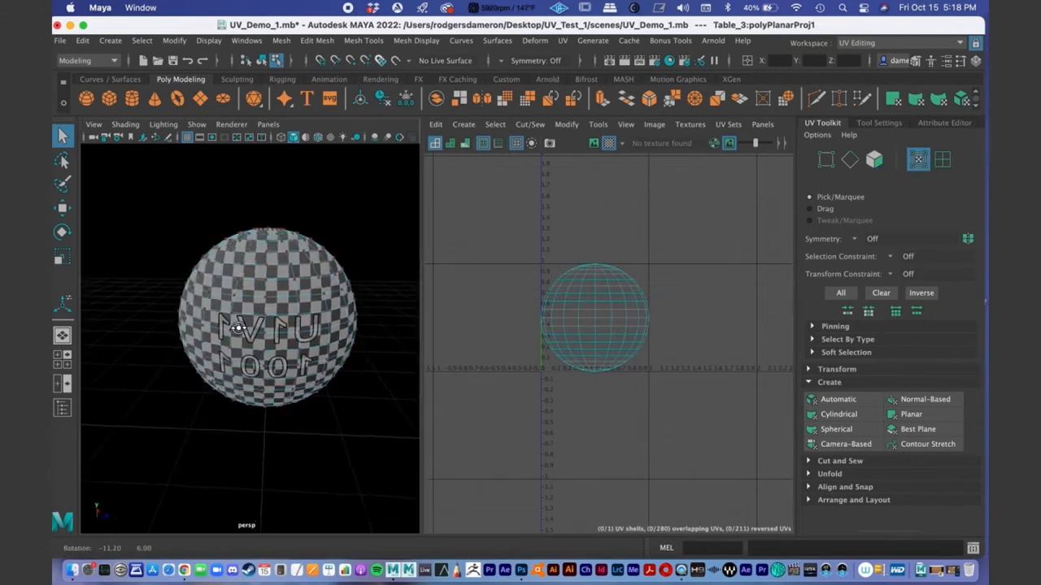
{"action": "left_click_drag", "start_coordinate": [217, 310], "coordinate": [279, 360], "text": "alt"}
{"action": "scroll", "coordinate": [281, 333], "scroll_direction": "up", "scroll_amount": 5}
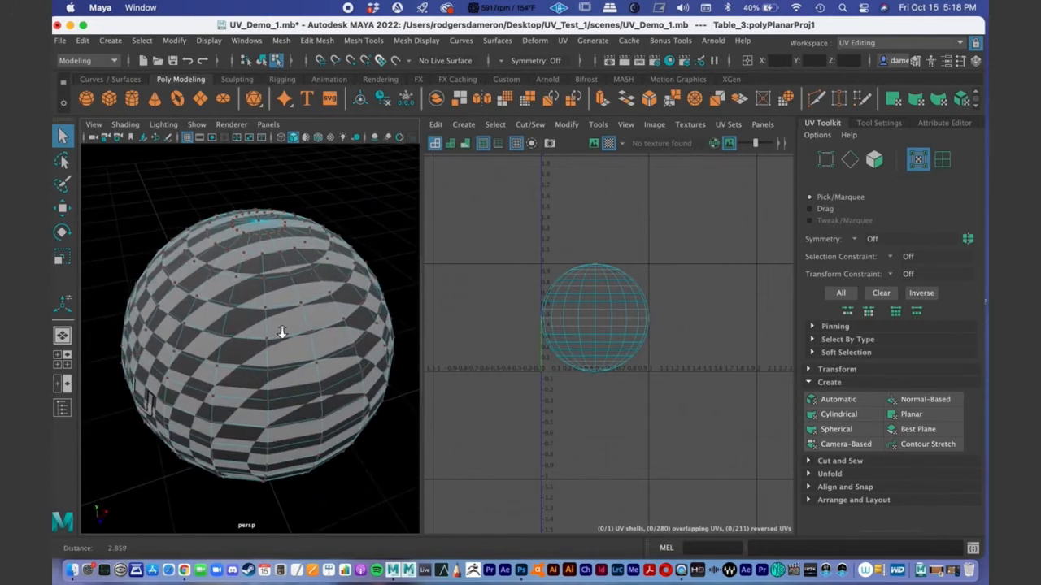
Step: Select the vertical edge line running from pole to pole along the stretched side of the sphere
{"action": "right_click_drag", "start_coordinate": [263, 285], "coordinate": [269, 189]}
{"action": "left_click_drag", "start_coordinate": [296, 302], "coordinate": [317, 296], "text": "alt"}
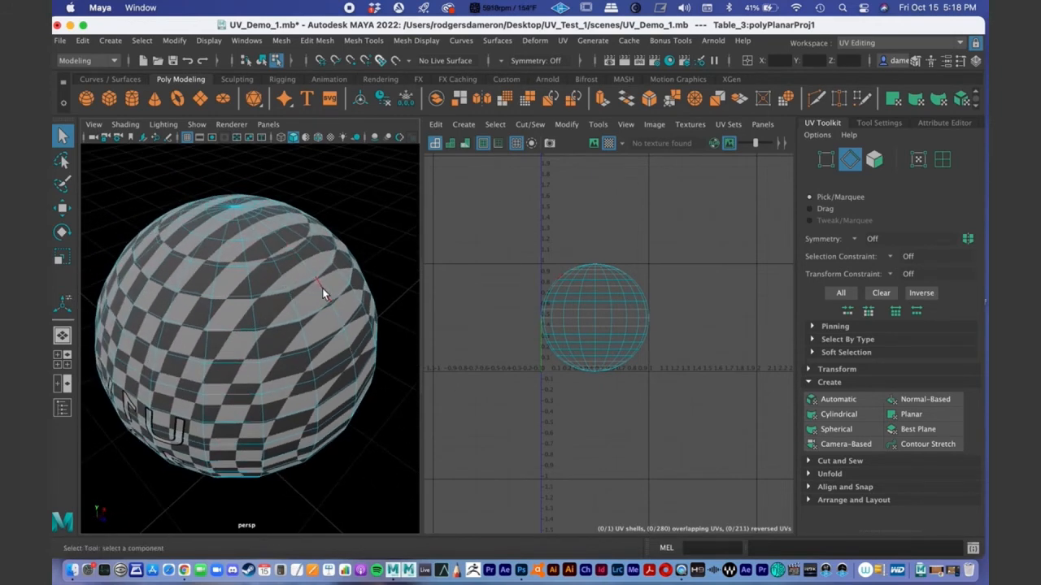
{"action": "left_click_drag", "start_coordinate": [322, 288], "coordinate": [299, 301], "text": "alt"}
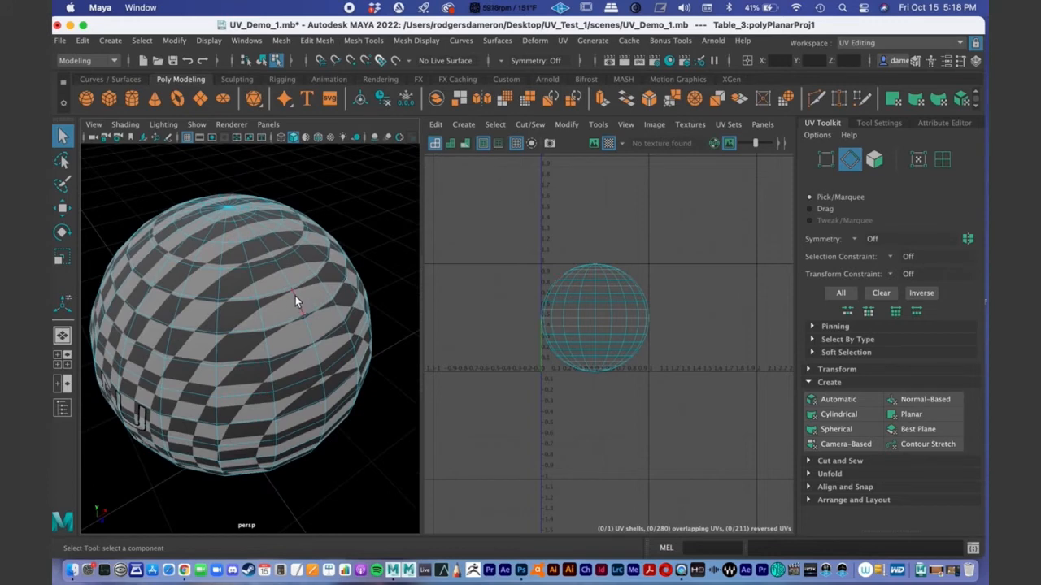
{"action": "left_click", "coordinate": [296, 302]}
{"action": "right_click_drag", "start_coordinate": [297, 228], "coordinate": [297, 177]}
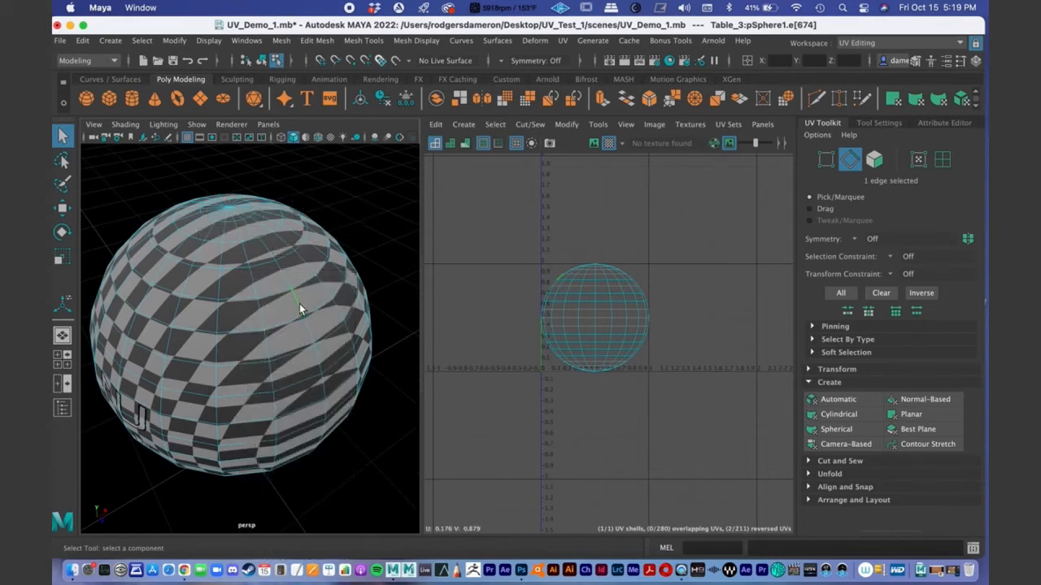
{"action": "left_click_drag", "start_coordinate": [299, 305], "coordinate": [308, 295], "text": "alt"}
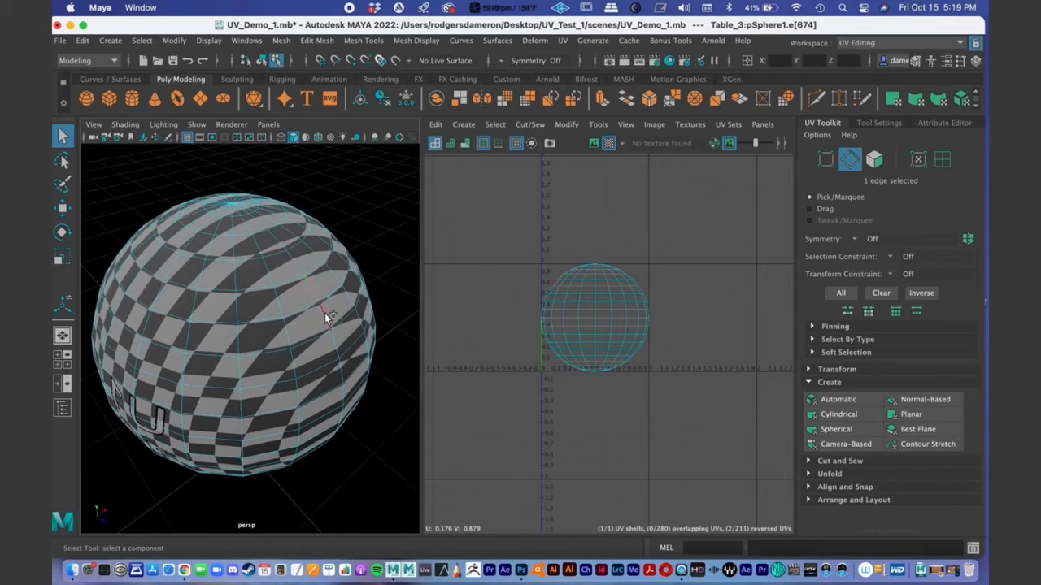
{"action": "double_click", "coordinate": [325, 316]}
Step: Add the matching vertical edge line on the opposite side of the pole to complete the loop around the sphere
{"action": "left_click_drag", "start_coordinate": [329, 358], "coordinate": [353, 345], "text": "alt"}
{"action": "middle_click_drag", "start_coordinate": [284, 334], "coordinate": [345, 354], "text": "alt"}
{"action": "right_click_drag", "start_coordinate": [284, 353], "coordinate": [312, 352], "text": "alt"}
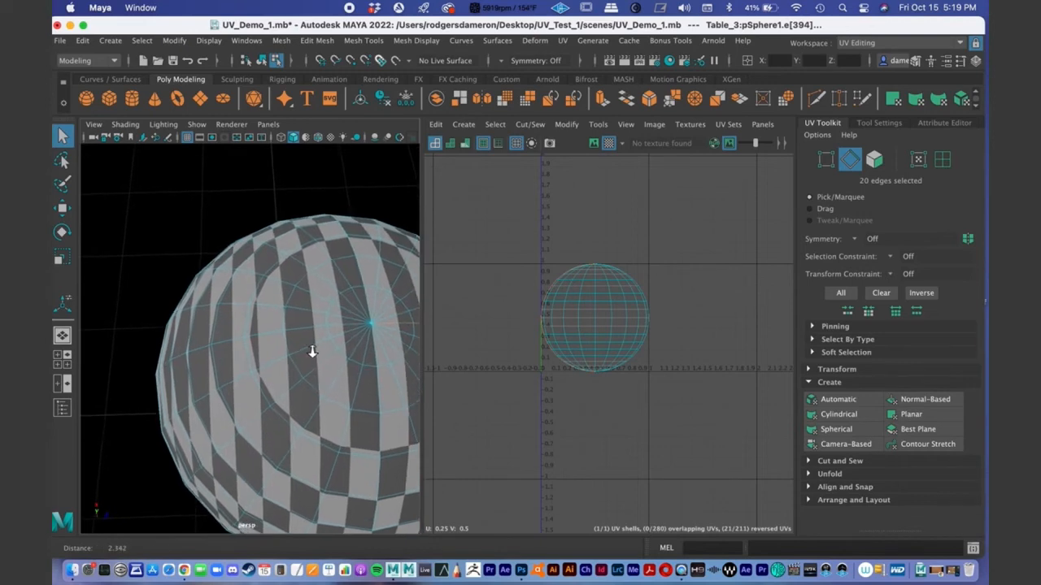
{"action": "double_click", "coordinate": [339, 326], "text": "shift"}
{"action": "middle_click_drag", "start_coordinate": [325, 411], "coordinate": [262, 365], "text": "alt"}
{"action": "right_click_drag", "start_coordinate": [262, 365], "coordinate": [239, 360], "text": "alt"}
{"action": "mouse_move", "coordinate": [307, 347]}
{"action": "left_mouse_down", "text": "alt"}
{"action": "mouse_move", "coordinate": [274, 308]}
{"action": "mouse_move", "coordinate": [302, 286]}
{"action": "mouse_move", "coordinate": [321, 318]}
{"action": "mouse_move", "coordinate": [281, 346]}
{"action": "mouse_move", "coordinate": [297, 348]}
{"action": "left_mouse_up", "text": "alt"}
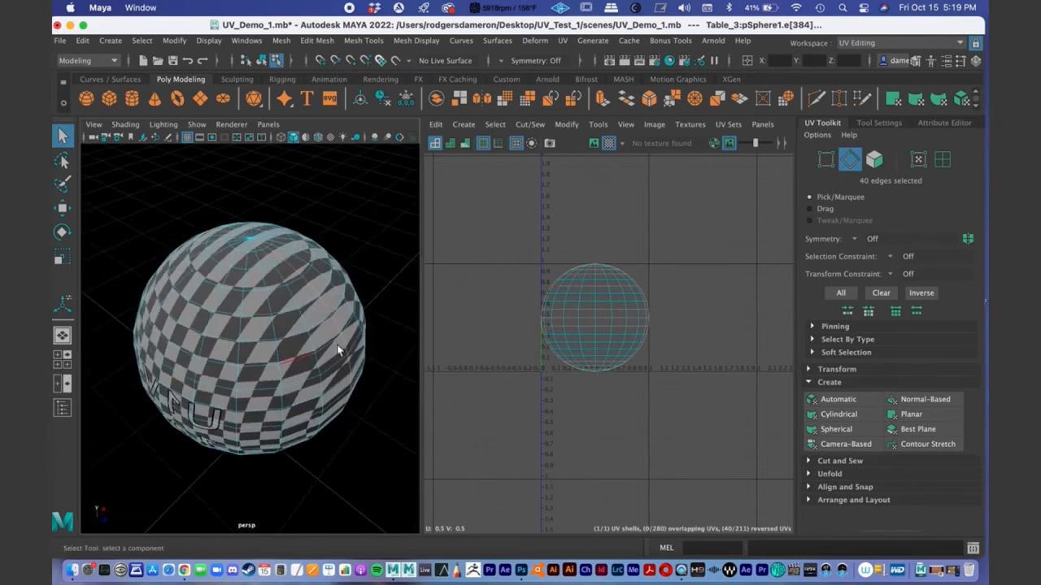
Step: Cut the UVs along the selected edge loop to split the sphere into two halves
{"action": "left_click", "coordinate": [810, 382]}
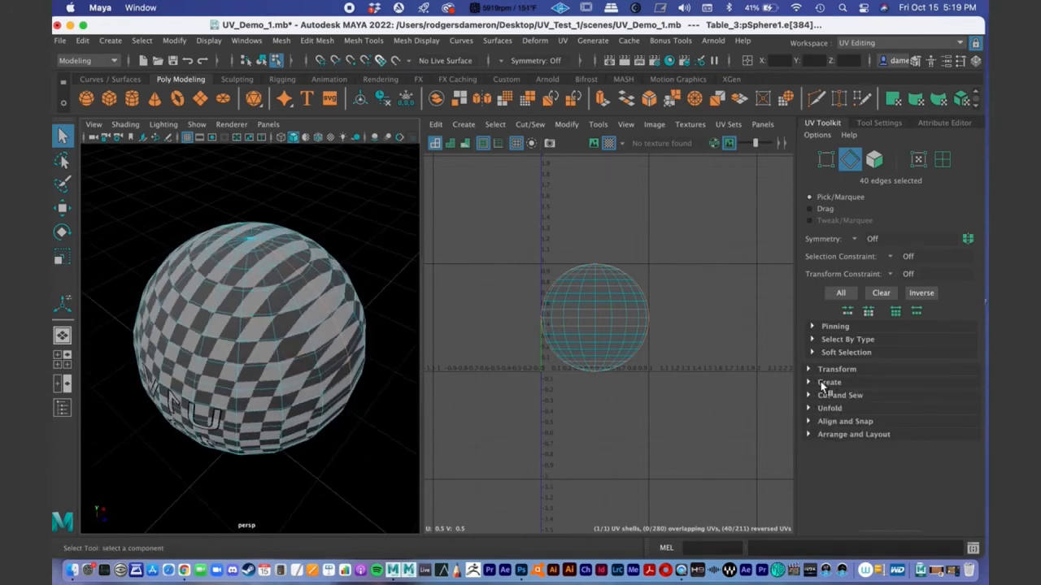
{"action": "left_click", "coordinate": [810, 395]}
{"action": "left_click", "coordinate": [827, 430]}
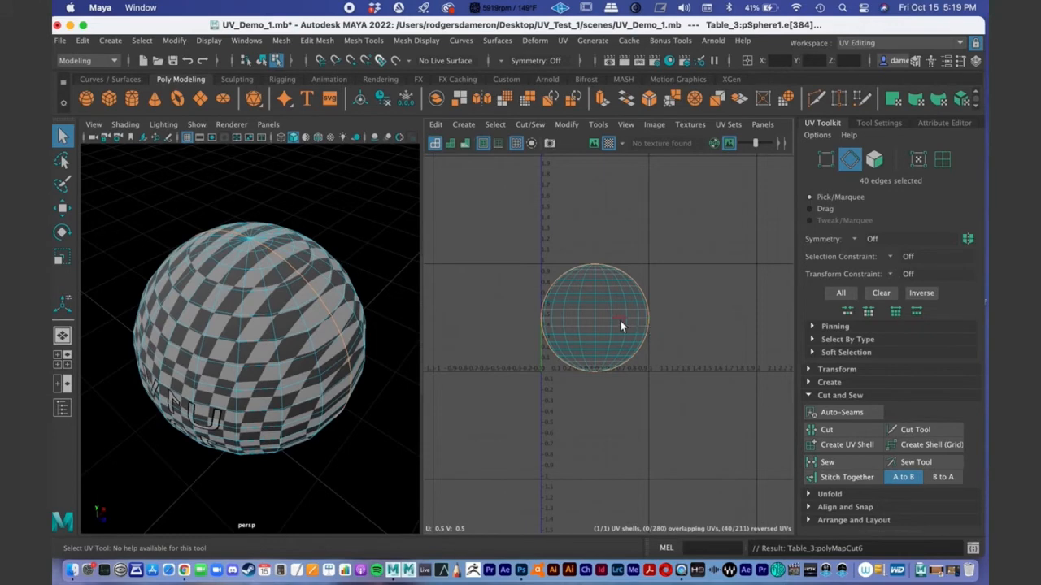
Step: Select the UV shell of one sphere half and move it along U, clear of the overlapping half
{"action": "right_click_drag", "start_coordinate": [609, 312], "coordinate": [562, 291]}
{"action": "left_click", "coordinate": [588, 314]}
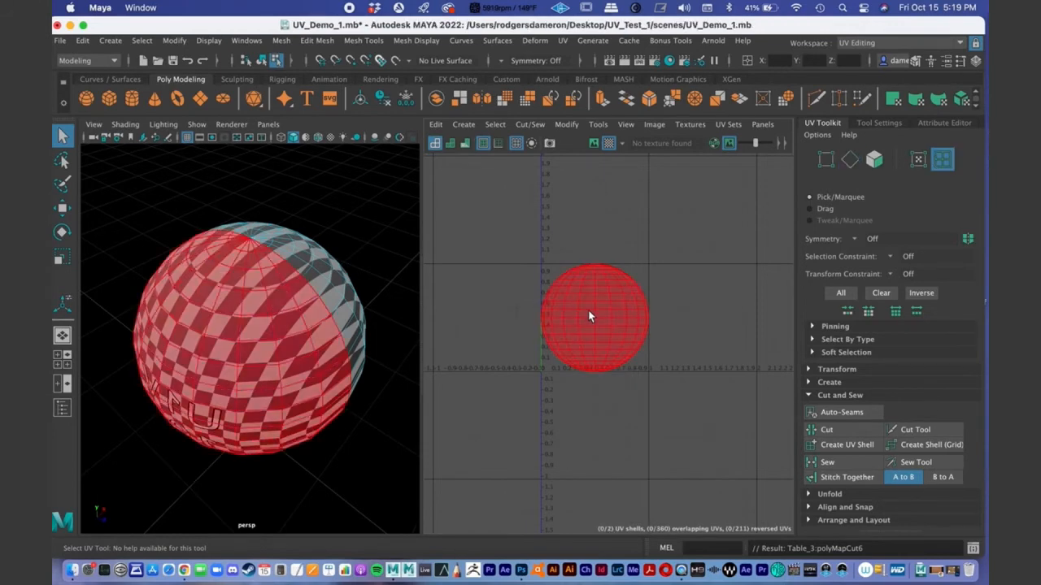
{"action": "key", "text": "w"}
{"action": "left_click_drag", "start_coordinate": [598, 318], "coordinate": [719, 318]}
{"action": "left_click_drag", "start_coordinate": [348, 345], "coordinate": [271, 338], "text": "alt"}
{"action": "key", "text": "q"}
Step: Move the separated UV shell slightly further along U, to a center of about U 1.84
{"action": "middle_click_drag", "start_coordinate": [545, 372], "coordinate": [519, 373], "text": "alt"}
{"action": "scroll", "coordinate": [609, 333], "scroll_direction": "down", "scroll_amount": 3}
{"action": "left_click", "coordinate": [672, 334]}
{"action": "key", "text": "w"}
{"action": "left_click_drag", "start_coordinate": [686, 325], "coordinate": [703, 325]}
{"action": "middle_click_drag", "start_coordinate": [697, 345], "coordinate": [660, 342], "text": "alt"}
{"action": "right_click_drag", "start_coordinate": [660, 341], "coordinate": [693, 370], "text": "alt"}
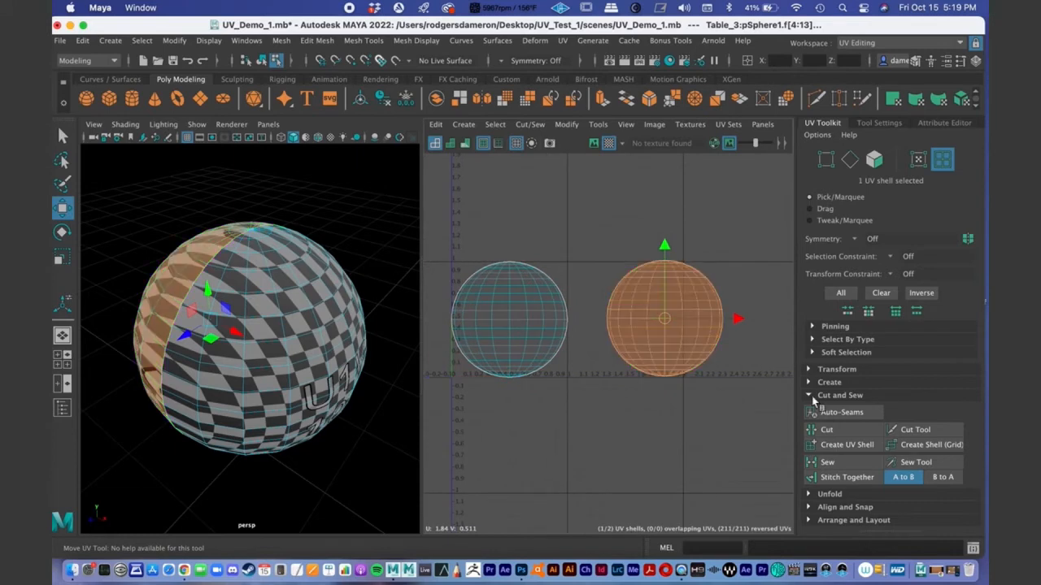
Step: Try unfolding the separated half-sphere UV shell, check the checker pattern on the sphere, and undo the unfold
{"action": "left_click", "coordinate": [808, 396]}
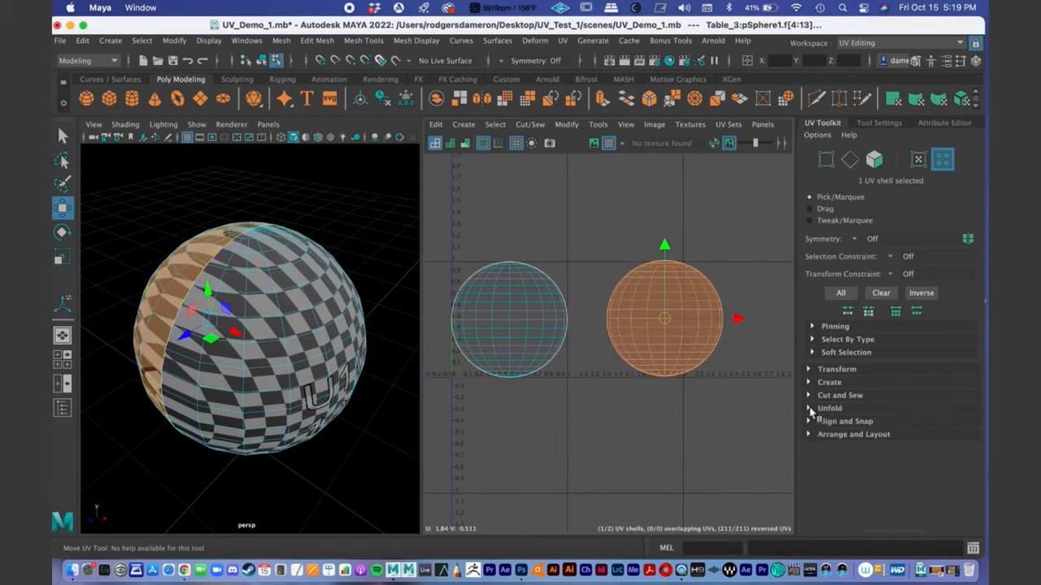
{"action": "left_click", "coordinate": [810, 410]}
{"action": "middle_click_drag", "start_coordinate": [642, 345], "coordinate": [549, 356], "text": "alt"}
{"action": "right_click_drag", "start_coordinate": [550, 355], "coordinate": [635, 343], "text": "alt"}
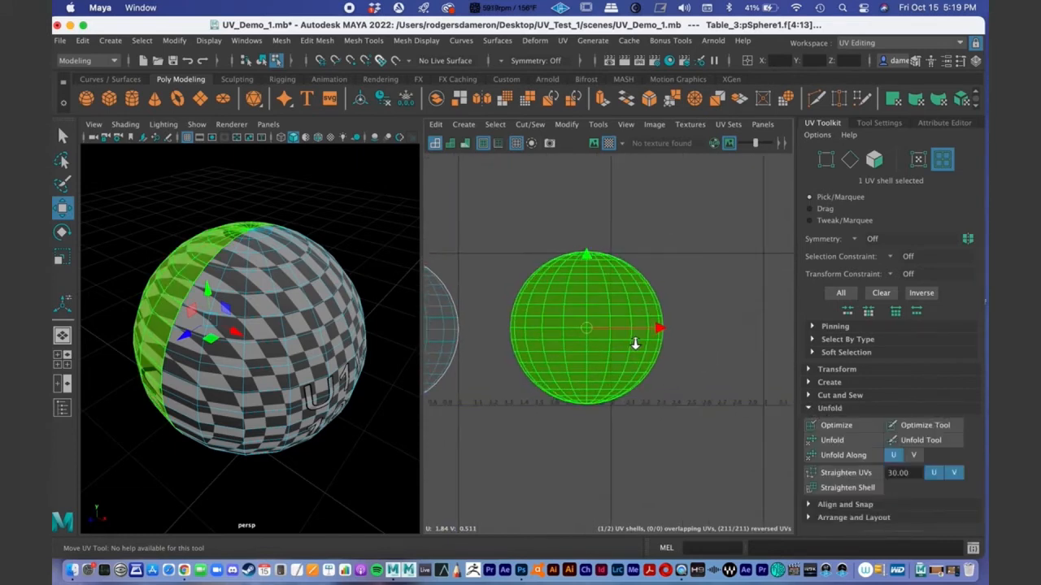
{"action": "key", "text": "q"}
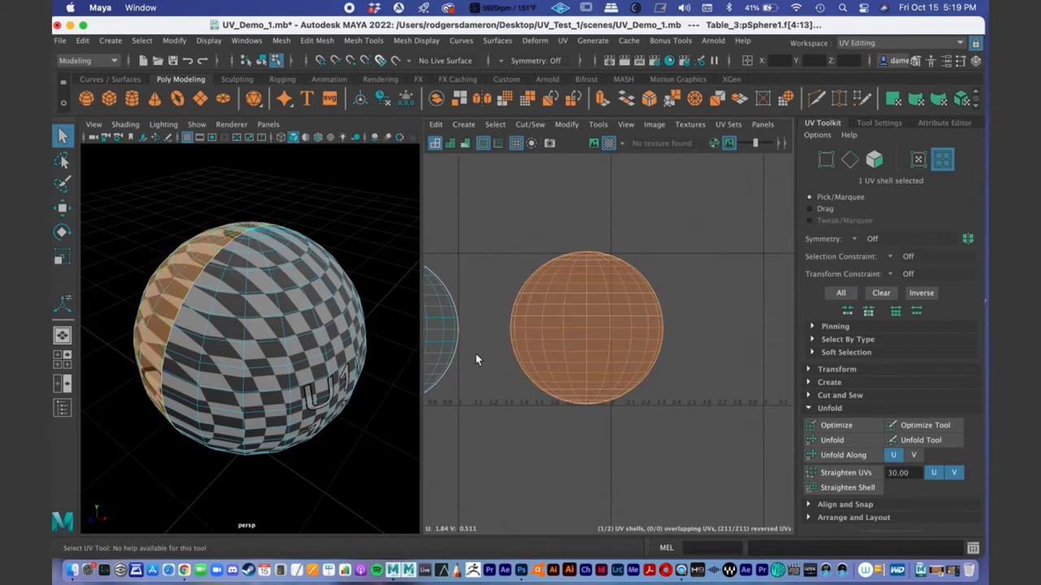
{"action": "left_click_drag", "start_coordinate": [288, 353], "coordinate": [366, 350], "text": "alt"}
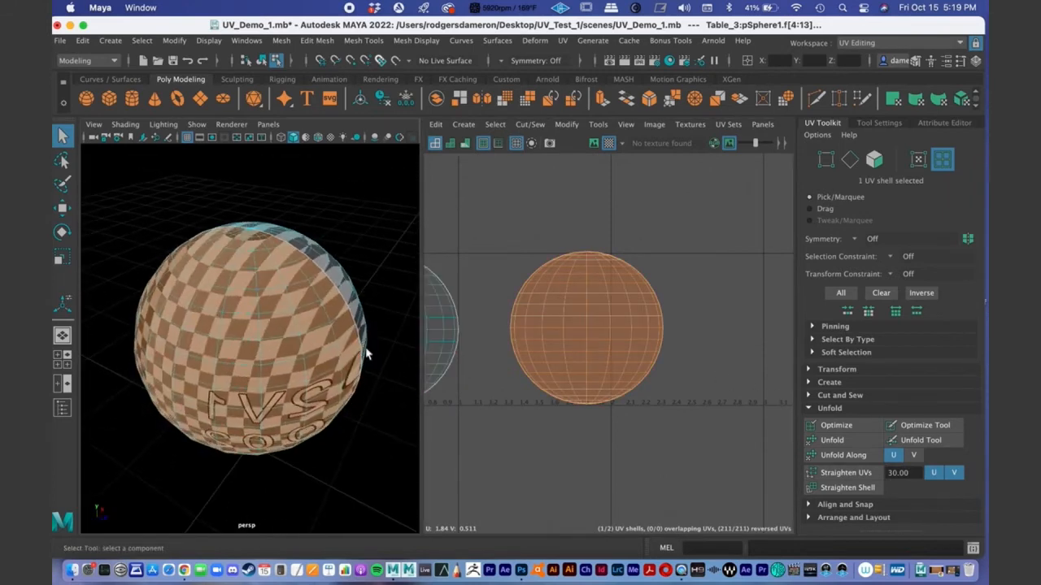
{"action": "left_click", "coordinate": [831, 439]}
{"action": "left_click_drag", "start_coordinate": [324, 374], "coordinate": [358, 370], "text": "alt"}
{"action": "key", "text": "super+z"}
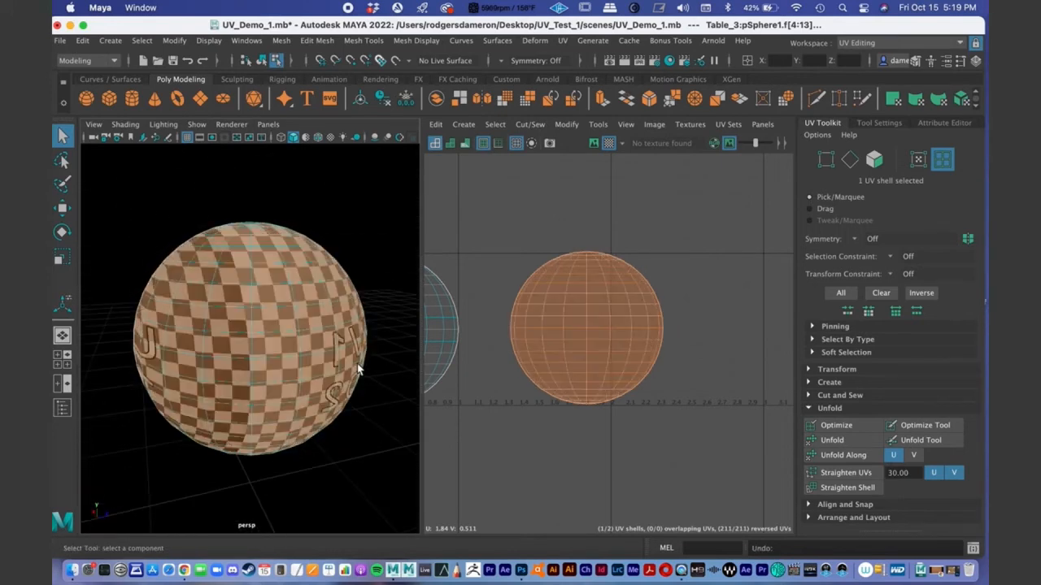
Step: Try optimizing the same half-sphere UV shell and undo the optimize
{"action": "left_click", "coordinate": [861, 427]}
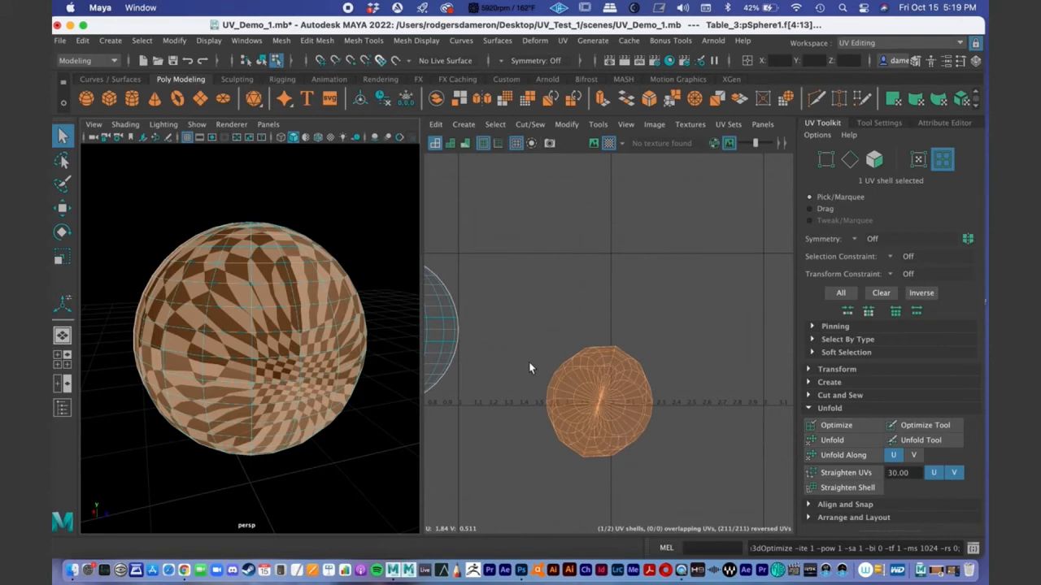
{"action": "mouse_move", "coordinate": [307, 356]}
{"action": "left_mouse_down", "text": "alt"}
{"action": "mouse_move", "coordinate": [244, 333]}
{"action": "mouse_move", "coordinate": [298, 340]}
{"action": "left_mouse_up", "text": "alt"}
{"action": "key", "text": "super+z"}
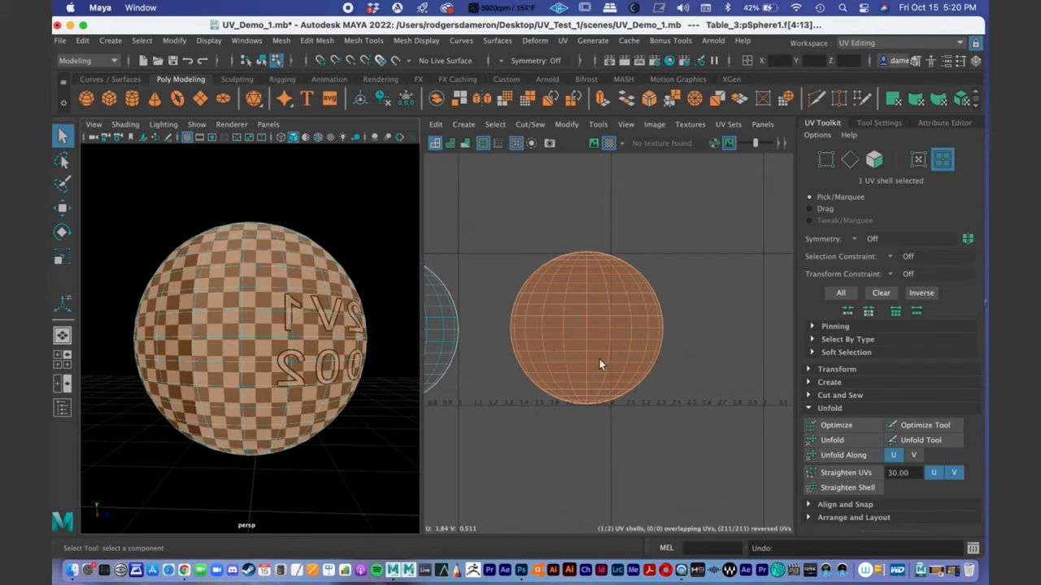
Step: Unfold the separated half-sphere UV shell and inspect its checker pattern on the sphere
{"action": "left_click", "coordinate": [842, 441]}
{"action": "left_click", "coordinate": [292, 365]}
{"action": "left_click_drag", "start_coordinate": [293, 346], "coordinate": [220, 374], "text": "alt"}
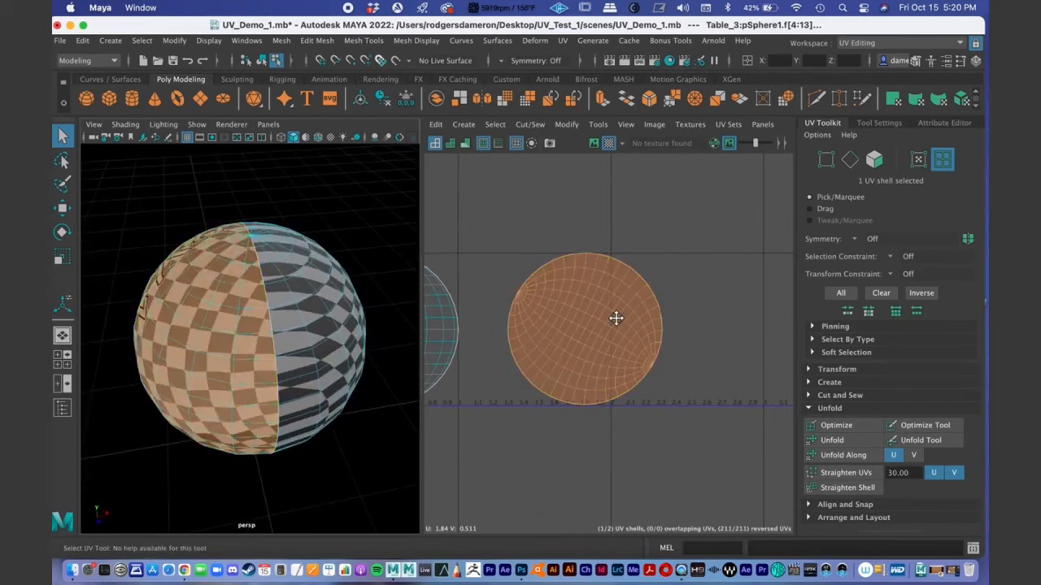
Step: Select the other half-sphere UV shell, in the 0–1 tile, and unfold it
{"action": "middle_click_drag", "start_coordinate": [605, 317], "coordinate": [702, 343], "text": "alt"}
{"action": "left_click", "coordinate": [548, 342]}
{"action": "left_click_drag", "start_coordinate": [402, 411], "coordinate": [262, 379], "text": "alt"}
{"action": "left_click", "coordinate": [813, 440]}
{"action": "middle_click_drag", "start_coordinate": [485, 361], "coordinate": [497, 386], "text": "alt"}
{"action": "right_click_drag", "start_coordinate": [498, 386], "coordinate": [423, 364], "text": "alt"}
{"action": "left_click_drag", "start_coordinate": [278, 373], "coordinate": [228, 379], "text": "alt"}
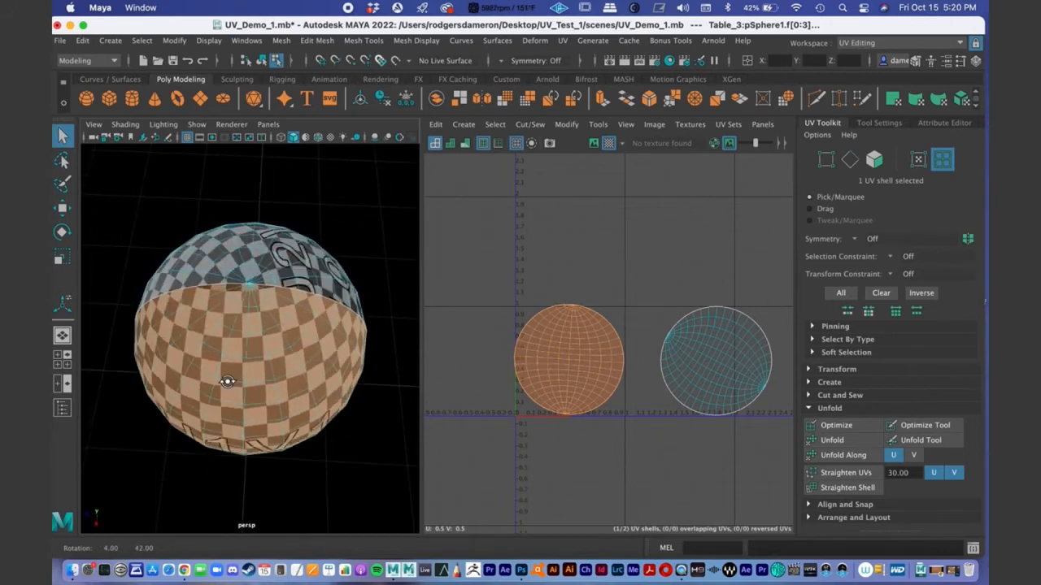
Step: Switch to UV selection and optimize the UVs around the upper pole of the shell in the 0–1 tile
{"action": "left_click_drag", "start_coordinate": [250, 324], "coordinate": [263, 325], "text": "alt"}
{"action": "right_click_drag", "start_coordinate": [248, 297], "coordinate": [209, 299], "text": "alt"}
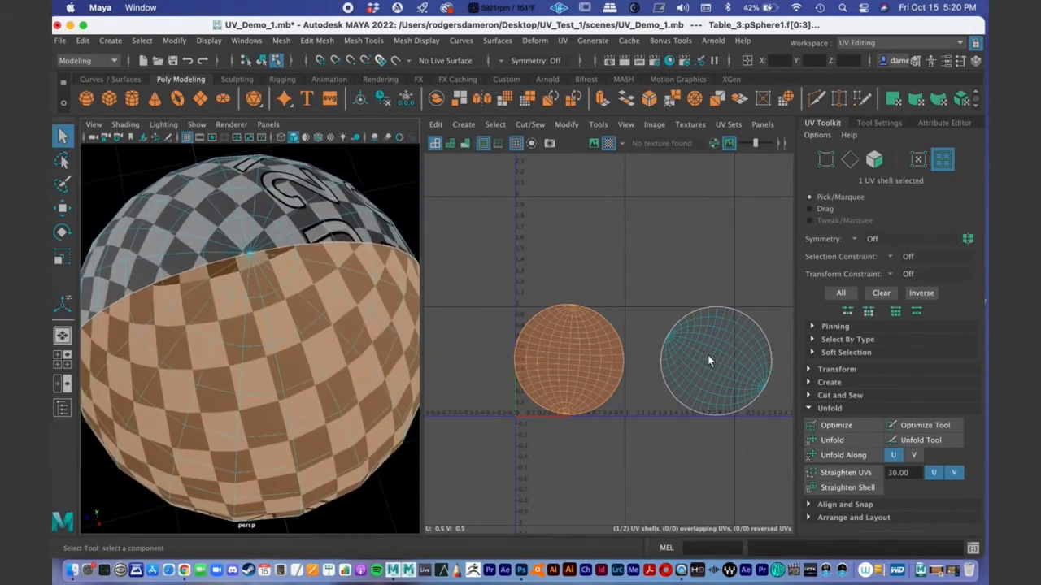
{"action": "middle_click_drag", "start_coordinate": [524, 300], "coordinate": [546, 328], "text": "alt"}
{"action": "right_click_drag", "start_coordinate": [546, 329], "coordinate": [787, 383], "text": "alt"}
{"action": "middle_click_drag", "start_coordinate": [720, 378], "coordinate": [643, 365], "text": "alt"}
{"action": "right_click_drag", "start_coordinate": [596, 332], "coordinate": [694, 349]}
{"action": "right_click_drag", "start_coordinate": [622, 349], "coordinate": [675, 348]}
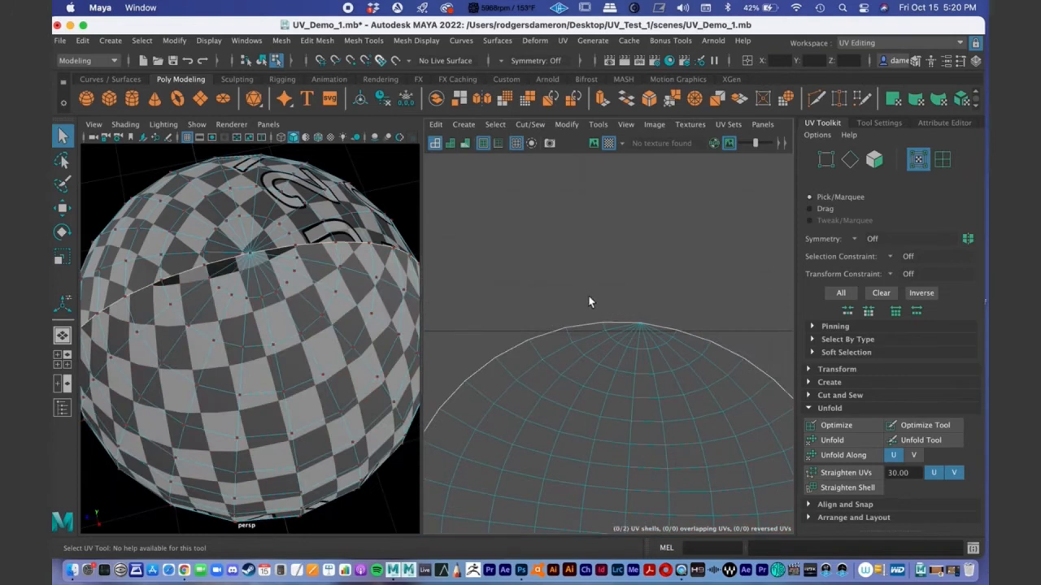
{"action": "left_click_drag", "start_coordinate": [590, 302], "coordinate": [686, 395]}
{"action": "left_click", "coordinate": [829, 426]}
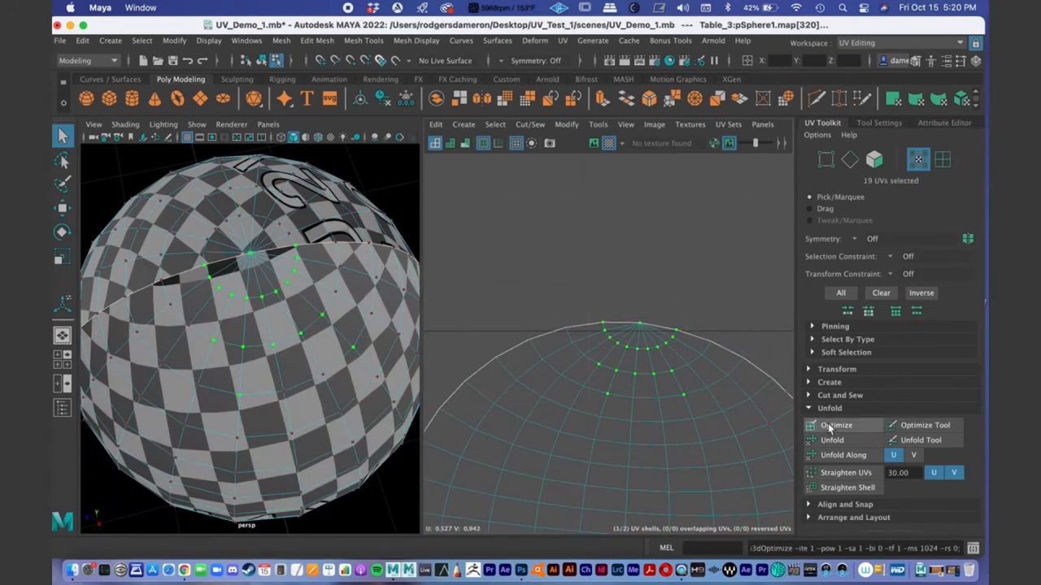
Step: Select a broad patch of UVs around the same shell's upper pole and unfold it
{"action": "left_click_drag", "start_coordinate": [540, 310], "coordinate": [618, 374]}
{"action": "right_click_drag", "start_coordinate": [602, 370], "coordinate": [660, 366]}
{"action": "middle_click_drag", "start_coordinate": [636, 356], "coordinate": [618, 336], "text": "alt"}
{"action": "right_click_drag", "start_coordinate": [632, 315], "coordinate": [688, 303]}
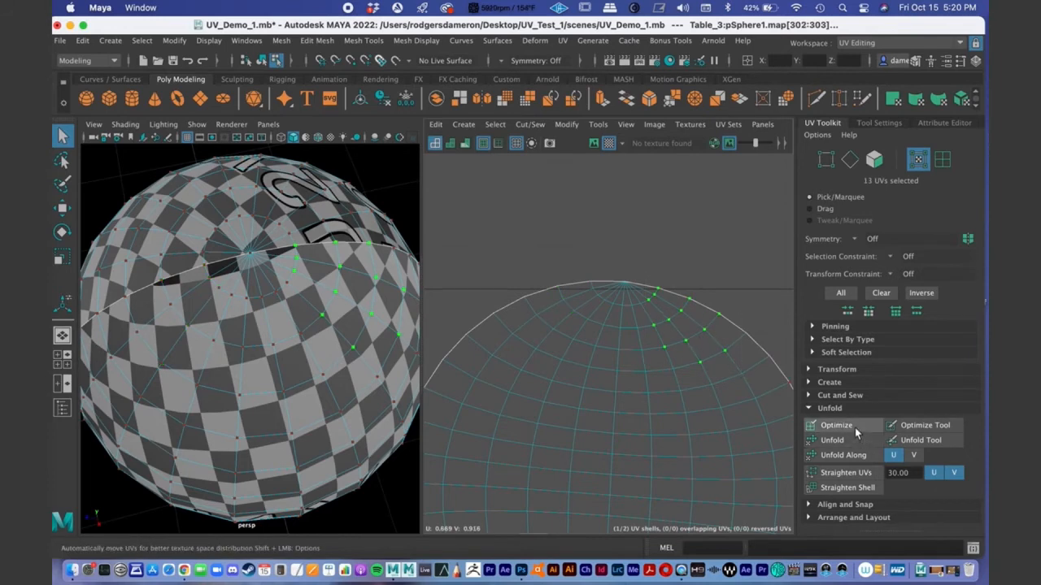
{"action": "left_click_drag", "start_coordinate": [584, 311], "coordinate": [678, 383]}
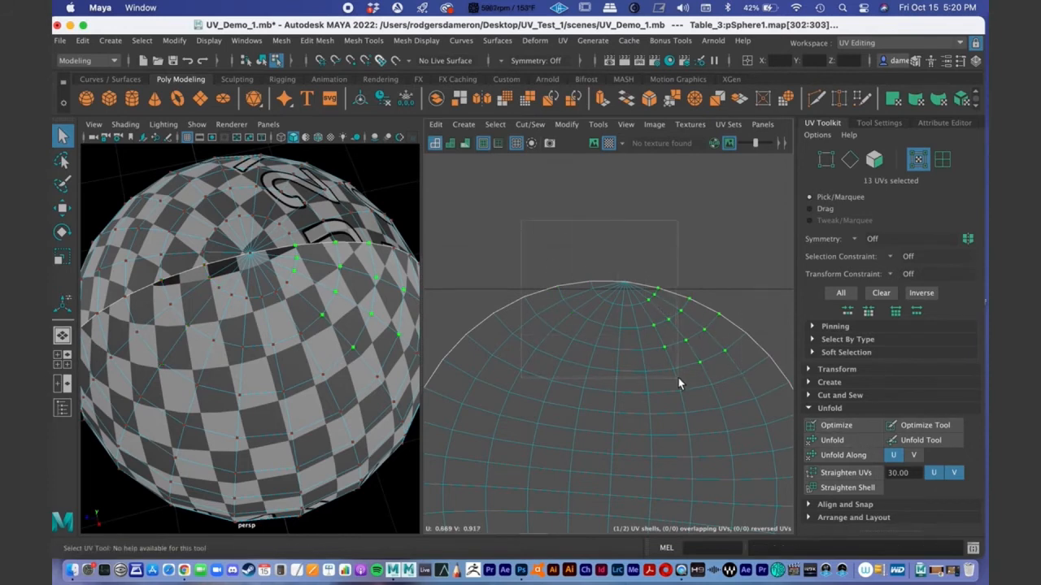
{"action": "left_click", "coordinate": [858, 443]}
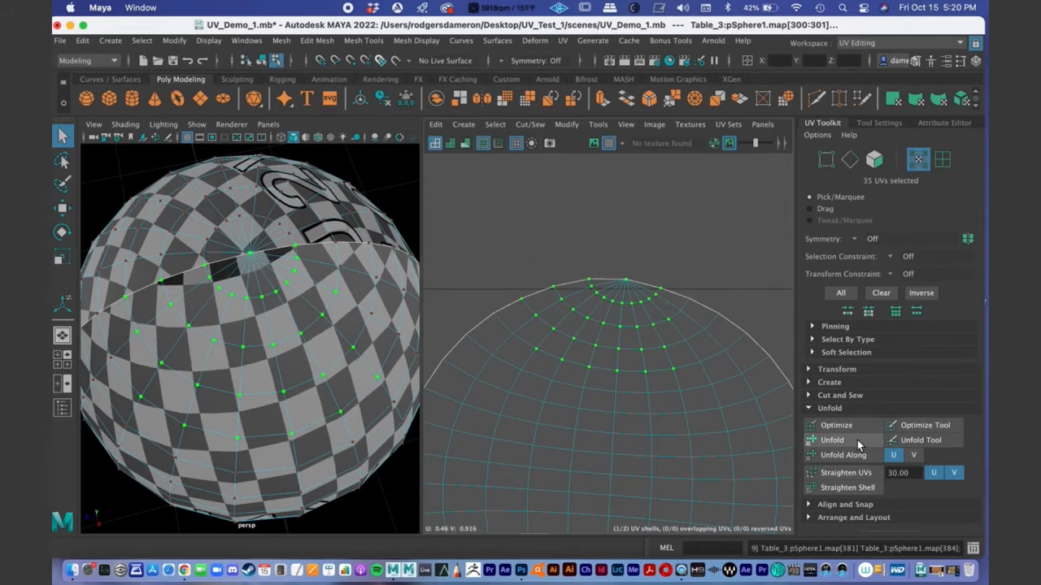
Step: Unfold smaller groups of UVs at the upper pole and along both sides of it
{"action": "left_click_drag", "start_coordinate": [556, 273], "coordinate": [680, 308]}
{"action": "left_click", "coordinate": [859, 437]}
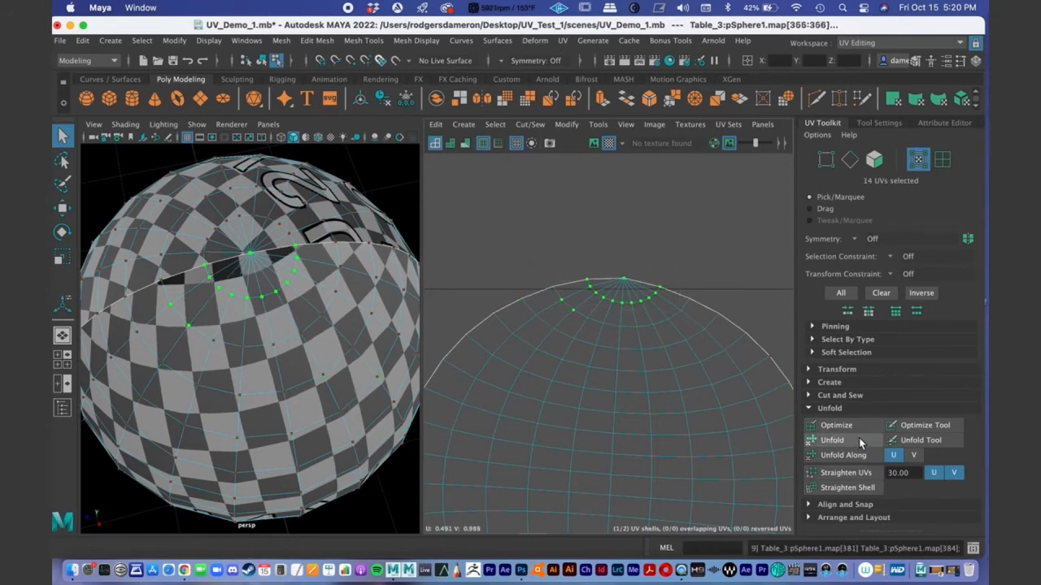
{"action": "left_click", "coordinate": [855, 437]}
{"action": "left_click_drag", "start_coordinate": [666, 266], "coordinate": [741, 348]}
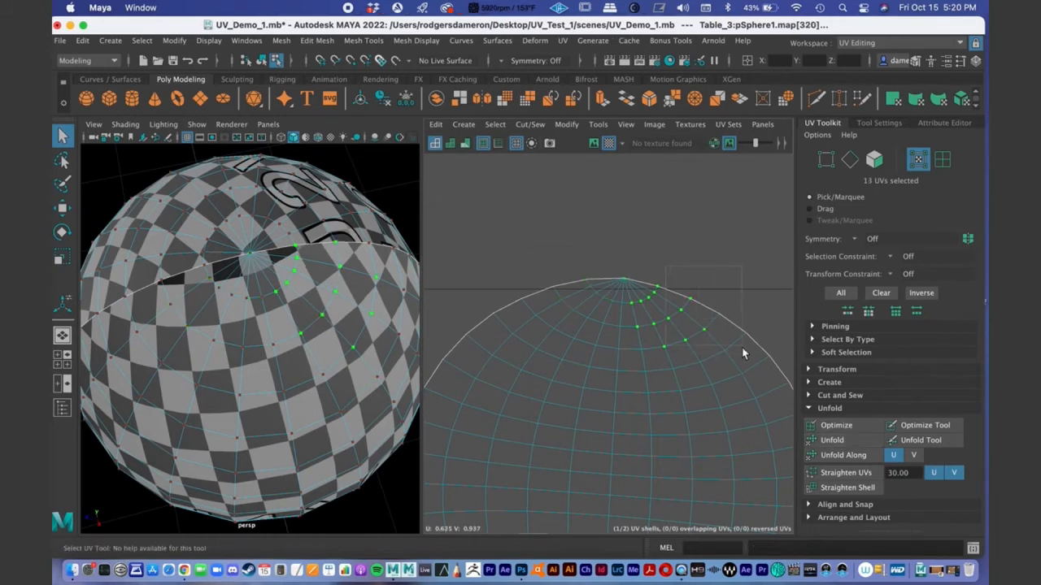
{"action": "left_click", "coordinate": [854, 439]}
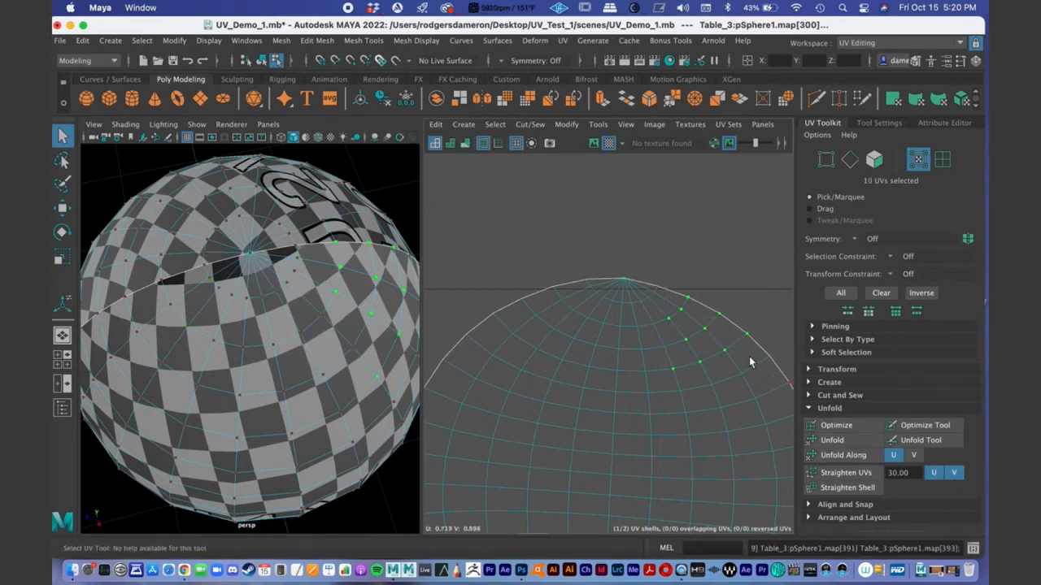
{"action": "left_click_drag", "start_coordinate": [471, 279], "coordinate": [581, 384]}
{"action": "left_click", "coordinate": [842, 441]}
Step: Unfold the UV groups around the lower pole of the shell in the 0–1 tile and check the sphere
{"action": "middle_click_drag", "start_coordinate": [628, 407], "coordinate": [635, 343], "text": "alt"}
{"action": "right_click_drag", "start_coordinate": [635, 345], "coordinate": [576, 374], "text": "alt"}
{"action": "middle_click_drag", "start_coordinate": [591, 393], "coordinate": [570, 177], "text": "alt"}
{"action": "left_click_drag", "start_coordinate": [598, 326], "coordinate": [599, 326]}
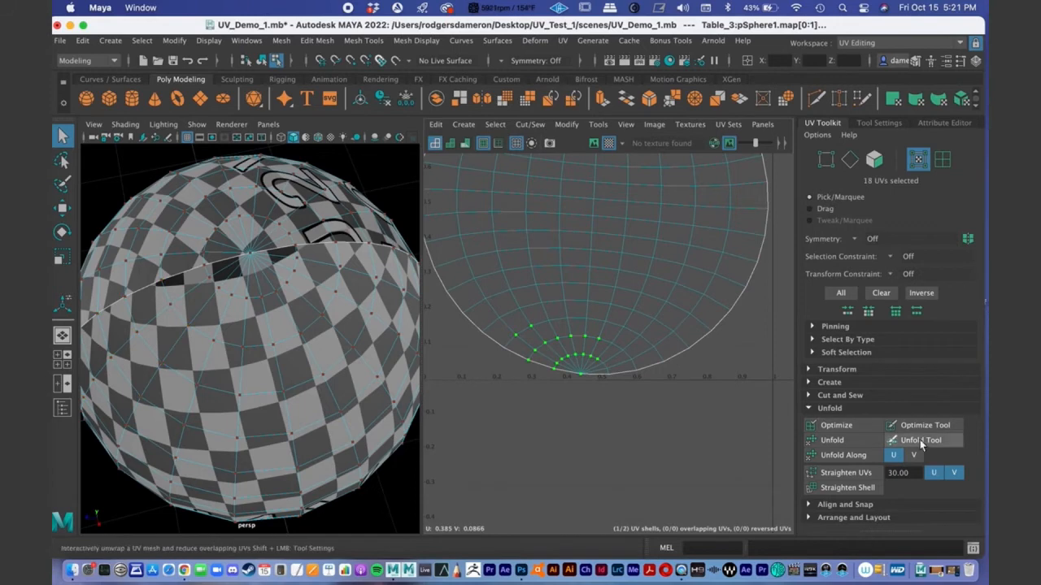
{"action": "left_click", "coordinate": [592, 329], "text": "shift"}
{"action": "left_click", "coordinate": [837, 440]}
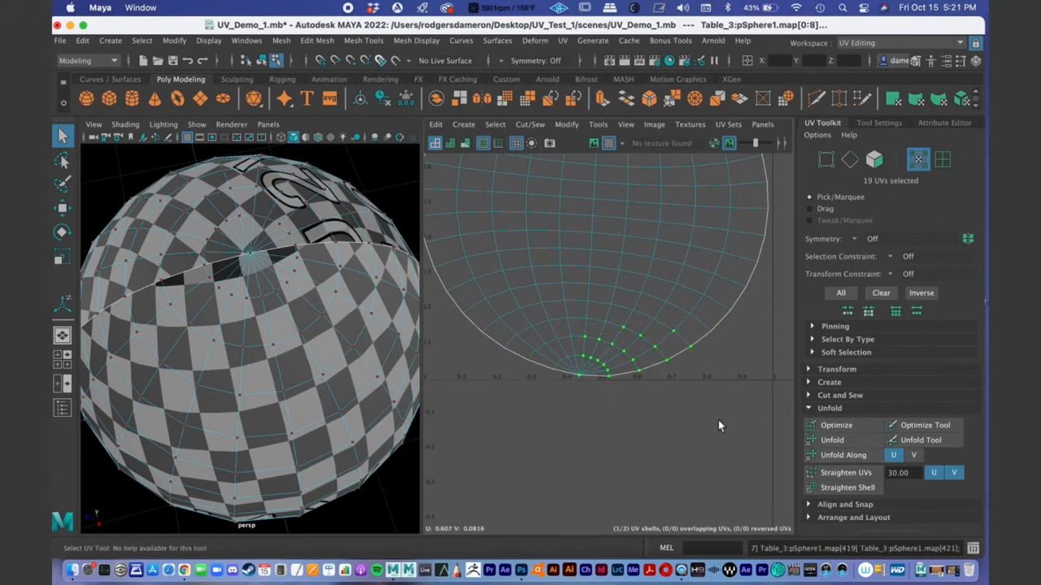
{"action": "left_click_drag", "start_coordinate": [665, 420], "coordinate": [478, 318]}
{"action": "left_click", "coordinate": [831, 439]}
{"action": "left_click_drag", "start_coordinate": [258, 362], "coordinate": [265, 205], "text": "alt"}
{"action": "right_click_drag", "start_coordinate": [265, 205], "coordinate": [195, 251], "text": "alt"}
{"action": "left_click_drag", "start_coordinate": [195, 250], "coordinate": [311, 333], "text": "alt"}
Step: Select the UVs around the lower-right pole of the second half-sphere shell and unfold them
{"action": "scroll", "coordinate": [642, 360], "scroll_direction": "down", "scroll_amount": 5}
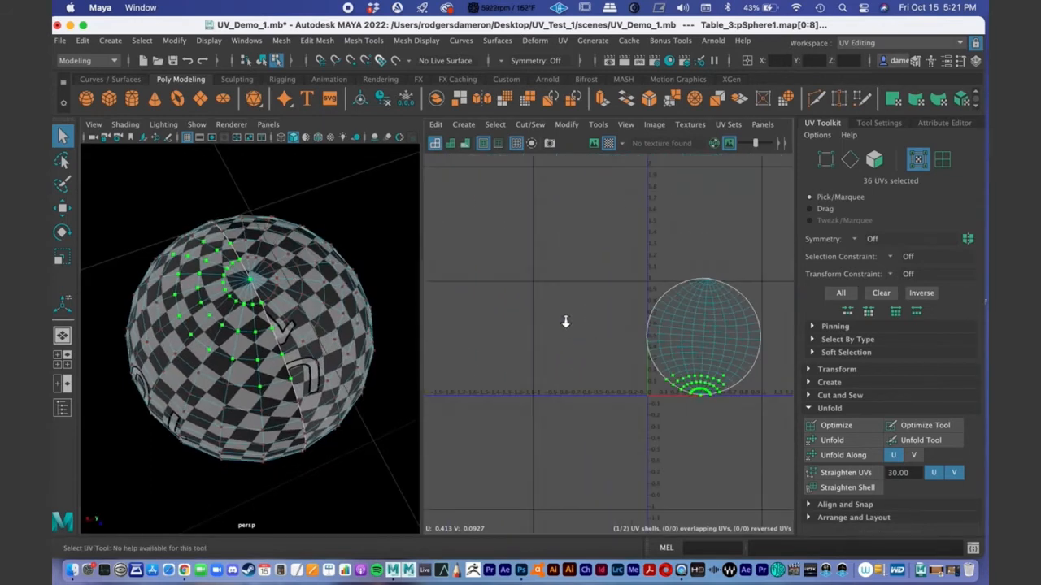
{"action": "scroll", "coordinate": [642, 374], "scroll_direction": "up", "scroll_amount": 4}
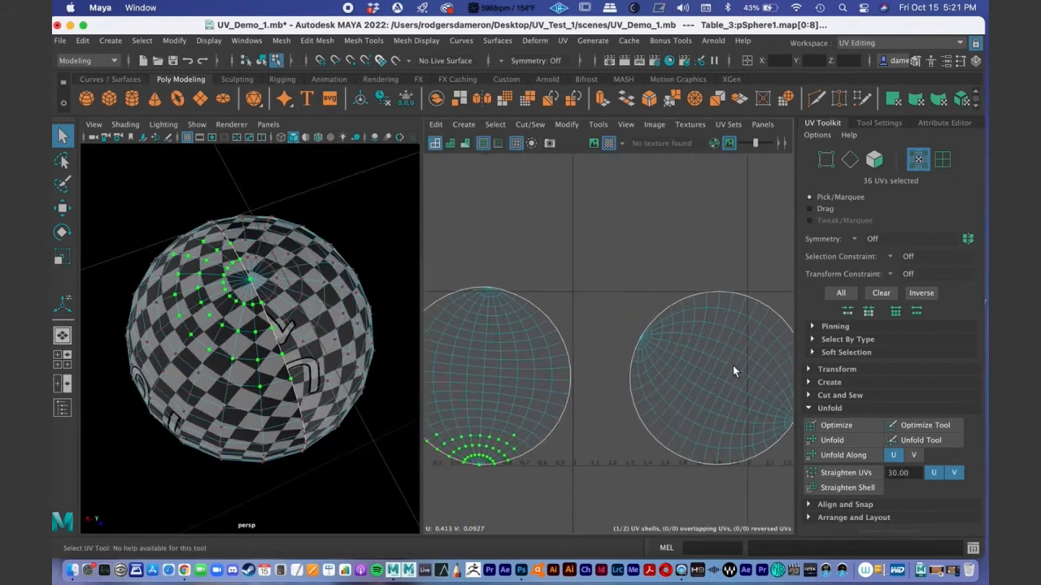
{"action": "left_click_drag", "start_coordinate": [252, 317], "coordinate": [248, 323], "text": "alt"}
{"action": "left_click_drag", "start_coordinate": [625, 324], "coordinate": [670, 354]}
{"action": "middle_click_drag", "start_coordinate": [698, 397], "coordinate": [610, 358], "text": "alt"}
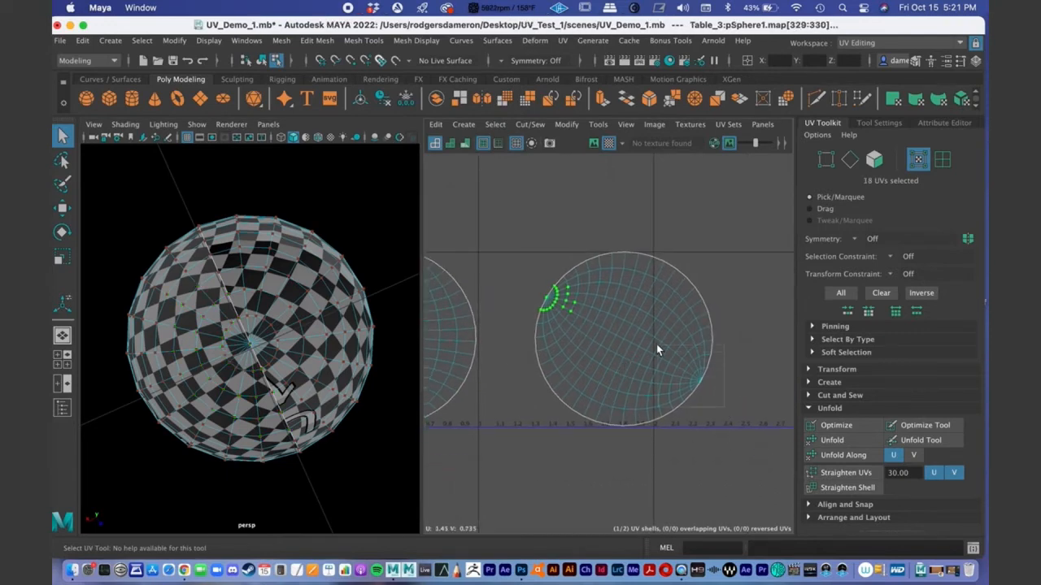
{"action": "left_click_drag", "start_coordinate": [656, 344], "coordinate": [656, 344]}
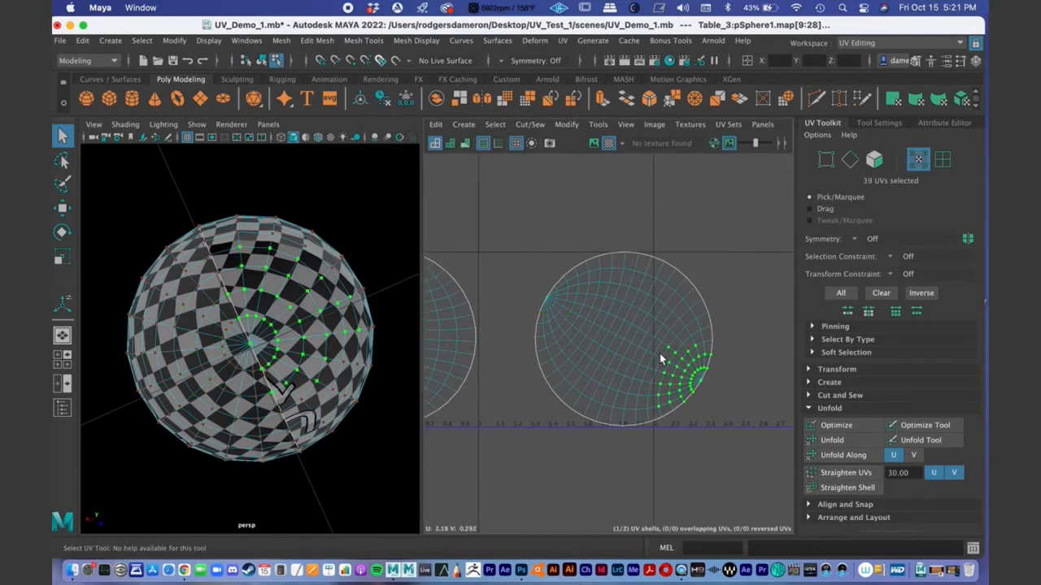
{"action": "left_click", "coordinate": [829, 441]}
Step: Unfold the UVs on either side of the second shell's lower-right pole and check the sphere
{"action": "left_click_drag", "start_coordinate": [638, 375], "coordinate": [698, 426]}
{"action": "left_click", "coordinate": [865, 444]}
{"action": "left_click_drag", "start_coordinate": [745, 381], "coordinate": [657, 331]}
{"action": "left_click", "coordinate": [838, 441]}
{"action": "middle_click_drag", "start_coordinate": [660, 405], "coordinate": [671, 415], "text": "alt"}
{"action": "left_click_drag", "start_coordinate": [378, 407], "coordinate": [338, 416], "text": "alt"}
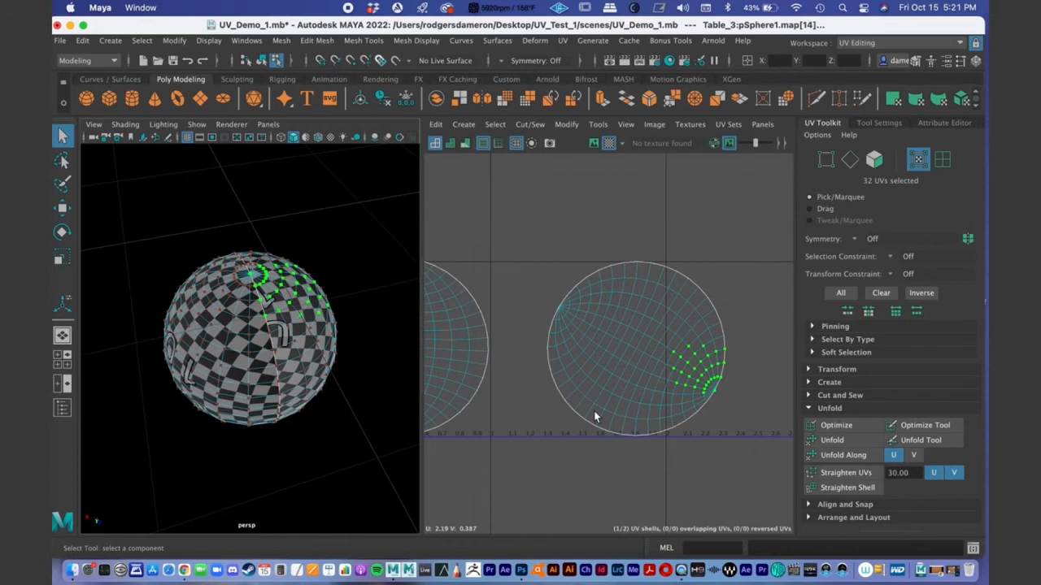
Step: Switch to UV shell selection, display the UV shells shaded, and clear the selection
{"action": "middle_click_drag", "start_coordinate": [595, 399], "coordinate": [641, 375], "text": "alt"}
{"action": "scroll", "coordinate": [641, 374], "scroll_direction": "down", "scroll_amount": 3}
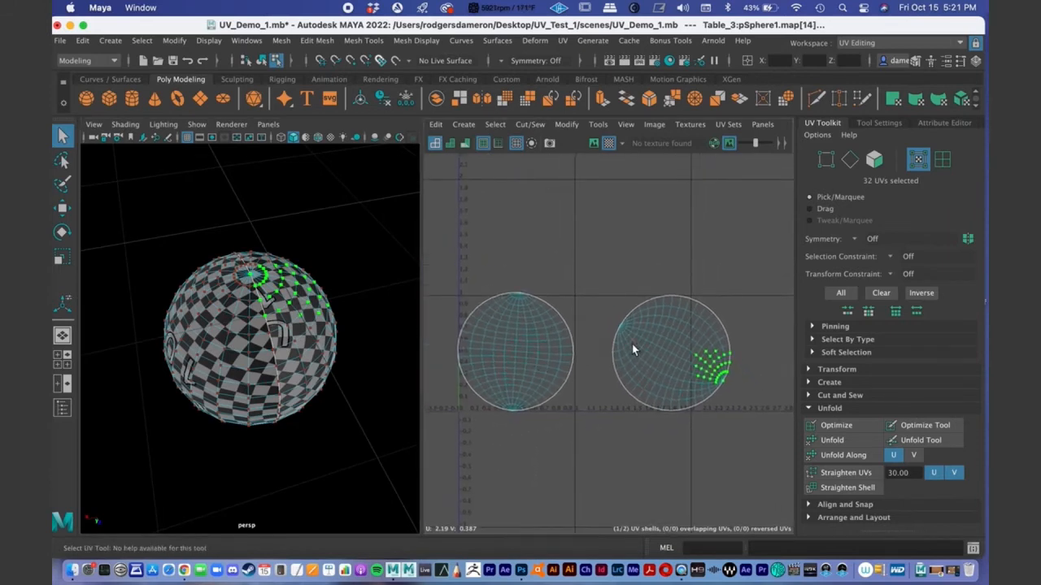
{"action": "scroll", "coordinate": [473, 363], "scroll_direction": "up", "scroll_amount": 2}
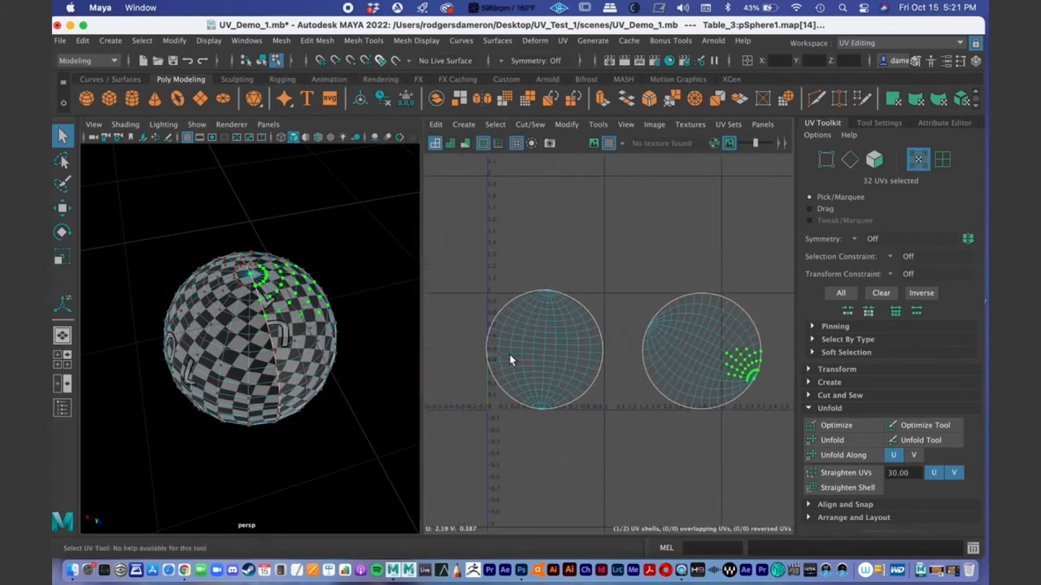
{"action": "right_click", "coordinate": [567, 340]}
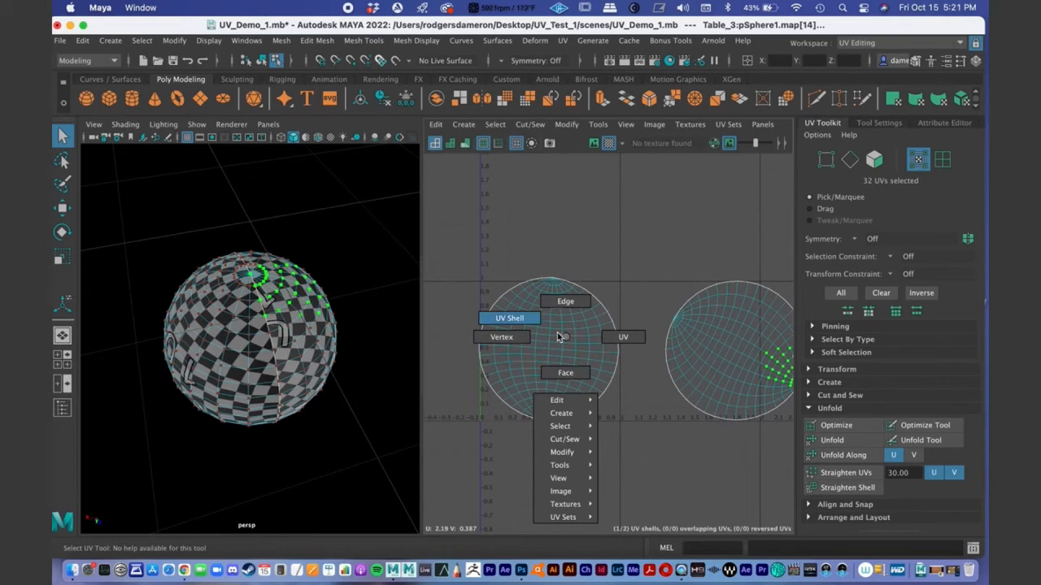
{"action": "right_click_drag", "start_coordinate": [559, 334], "coordinate": [554, 340]}
{"action": "right_click", "coordinate": [555, 340]}
{"action": "left_click", "coordinate": [554, 340]}
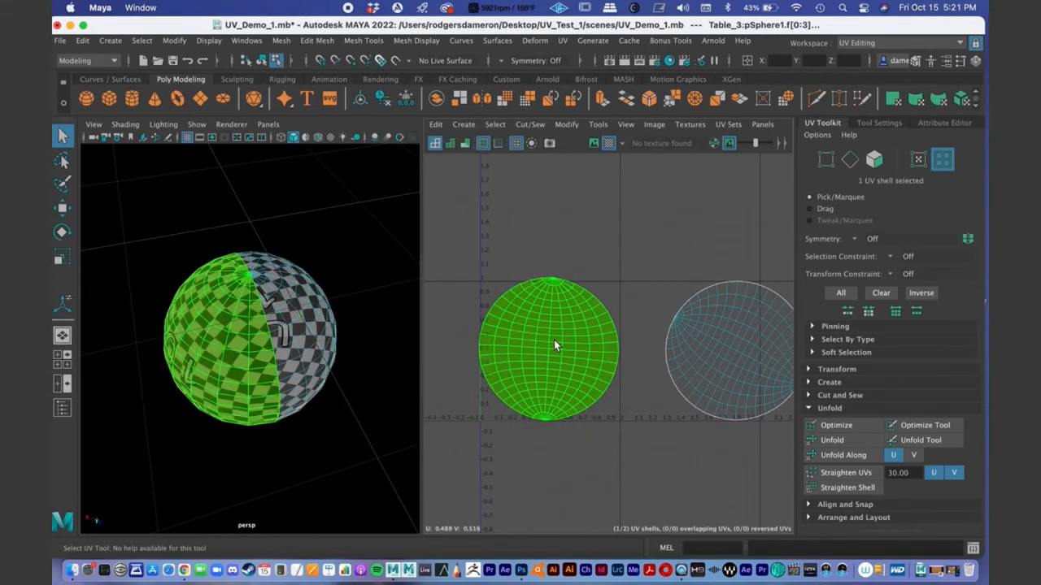
{"action": "left_click", "coordinate": [450, 144]}
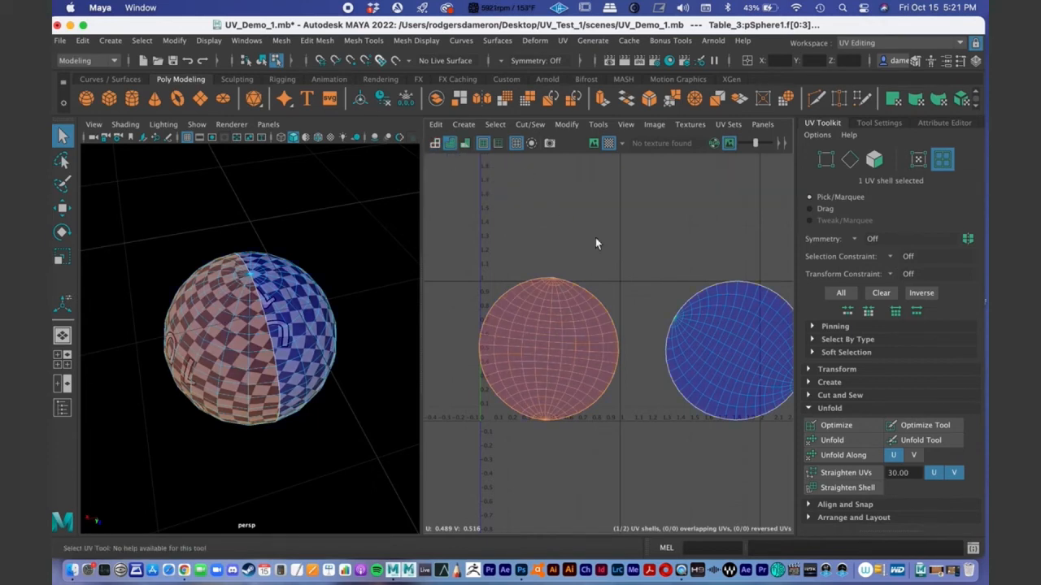
{"action": "left_click", "coordinate": [629, 256]}
{"action": "middle_click_drag", "start_coordinate": [601, 501], "coordinate": [585, 469], "text": "alt"}
{"action": "left_click_drag", "start_coordinate": [347, 433], "coordinate": [248, 394], "text": "alt"}
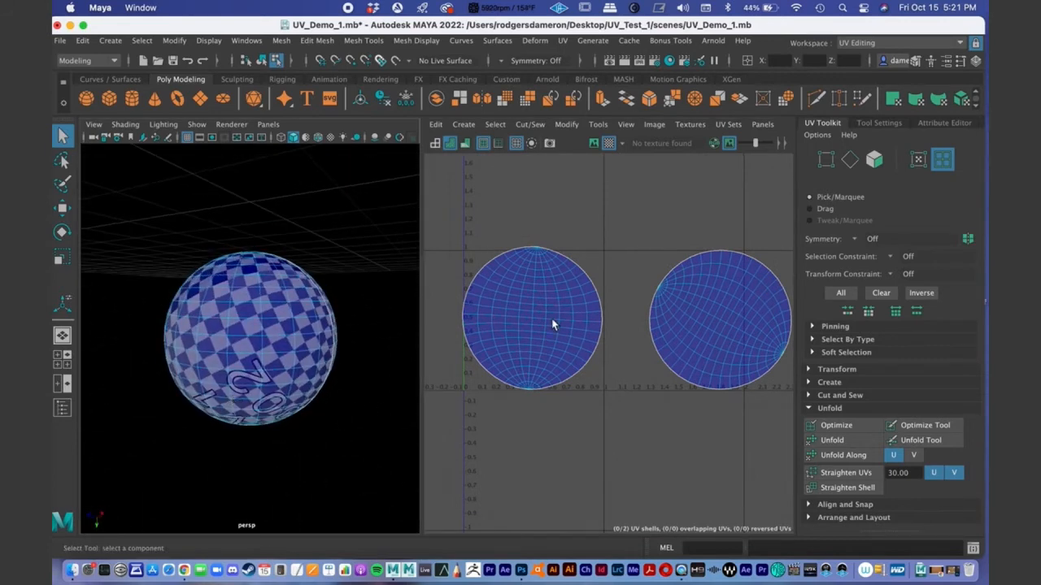
Step: Collapse the Unfold settings and expand the Transform settings down to the Texel Density controls
{"action": "middle_click_drag", "start_coordinate": [547, 325], "coordinate": [567, 323], "text": "alt"}
{"action": "right_click_drag", "start_coordinate": [545, 324], "coordinate": [565, 321], "text": "alt"}
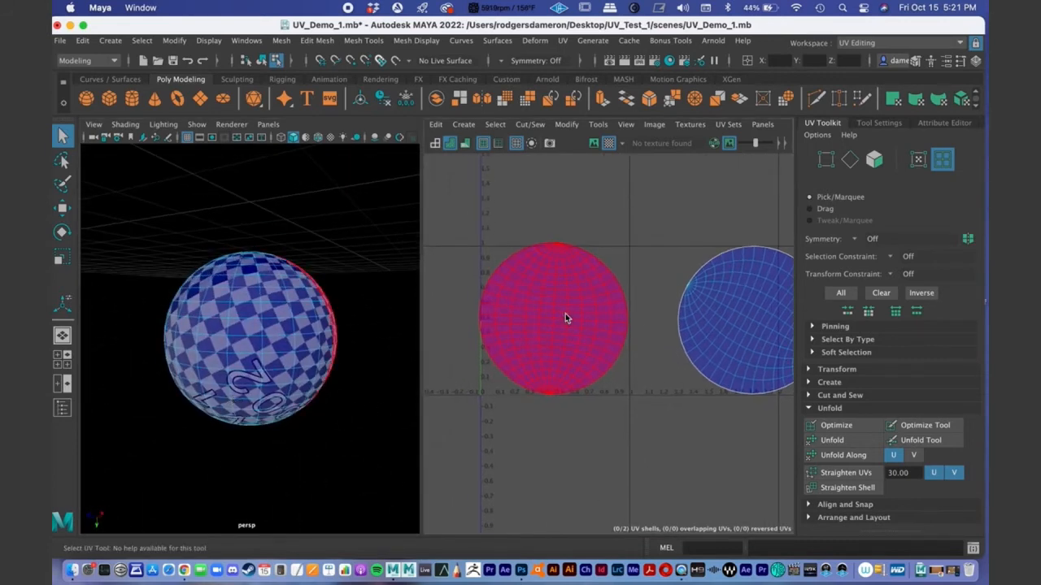
{"action": "right_click", "coordinate": [566, 318]}
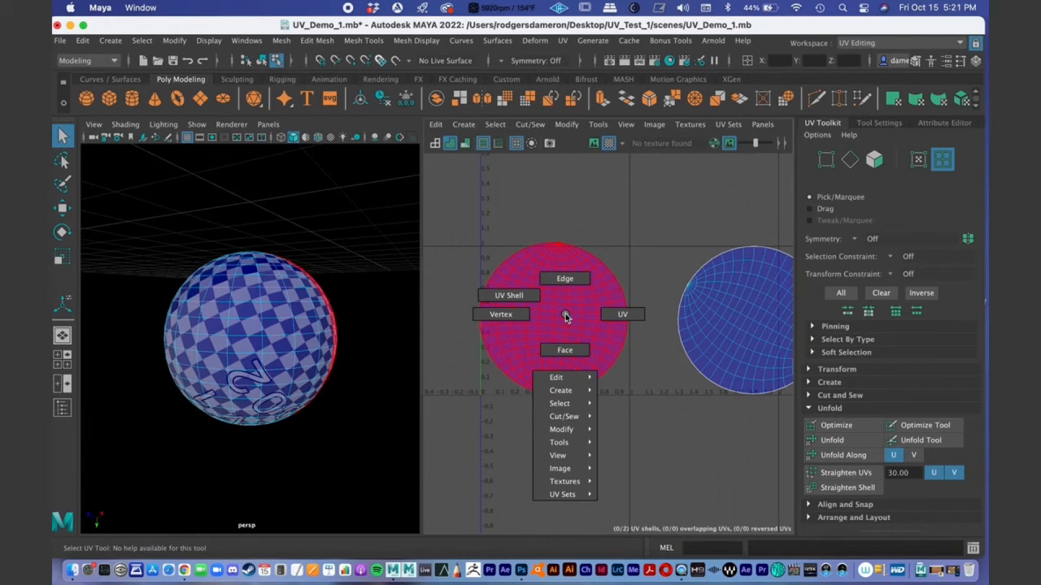
{"action": "left_click", "coordinate": [809, 408]}
{"action": "left_click", "coordinate": [809, 370]}
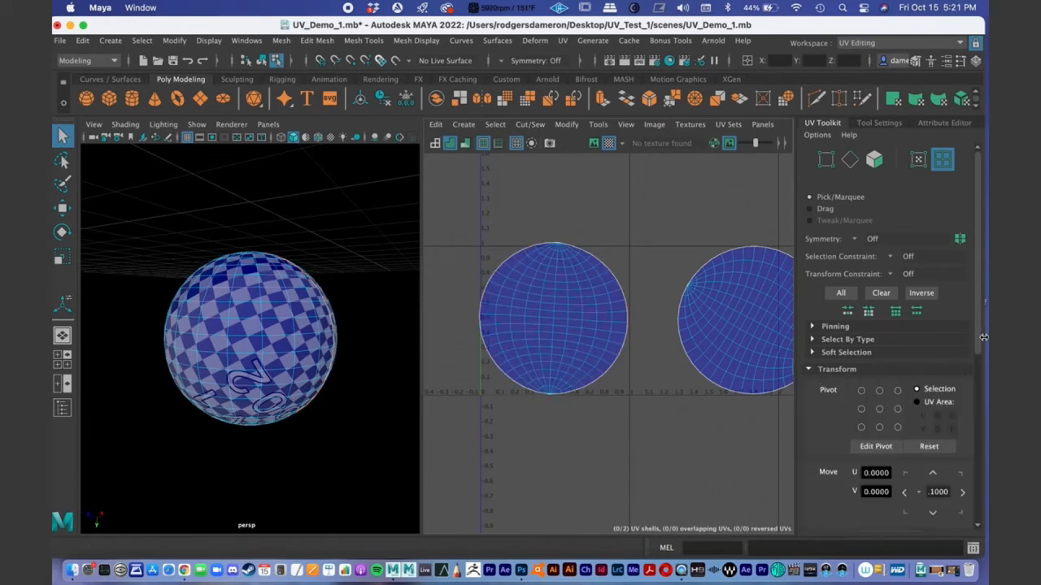
{"action": "left_click_drag", "start_coordinate": [980, 341], "coordinate": [966, 498]}
Step: Scale the shell in the 0–1 tile to about half size and move its centre to about U 0.27, V 0.72
{"action": "left_click", "coordinate": [583, 346]}
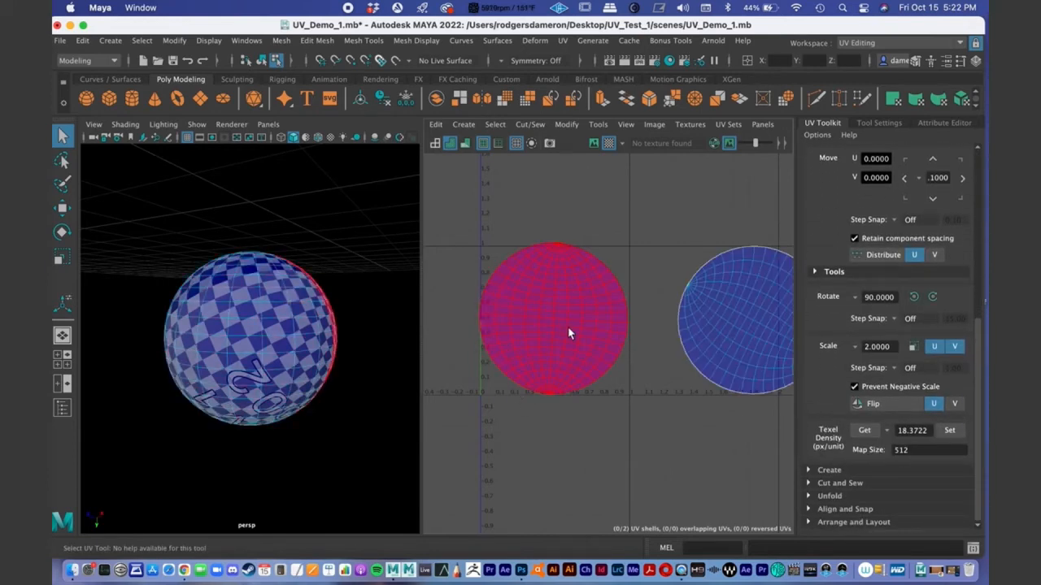
{"action": "right_click_drag", "start_coordinate": [551, 306], "coordinate": [496, 289]}
{"action": "key", "text": "r"}
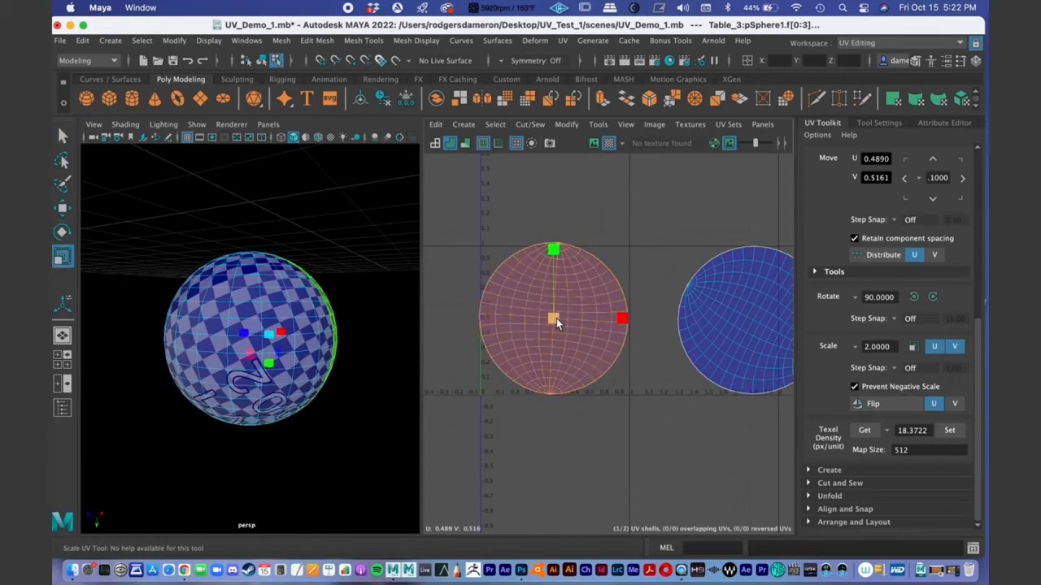
{"action": "left_click_drag", "start_coordinate": [552, 321], "coordinate": [529, 284]}
{"action": "key", "text": "w"}
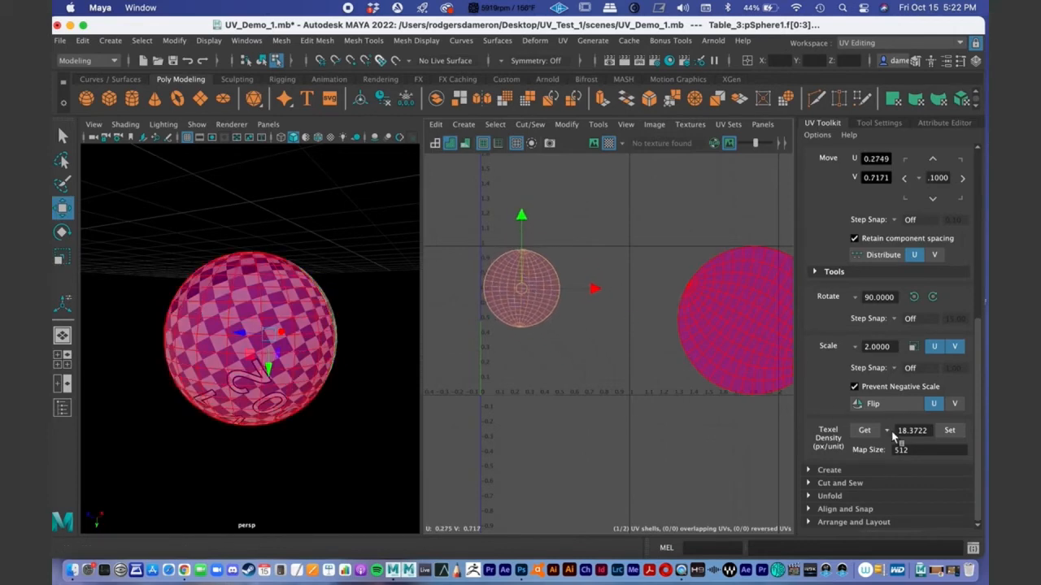
Step: Copy the reduced shell's texel density to the second shell and move that shell to about U 0.66, V 0.36
{"action": "left_click", "coordinate": [867, 433]}
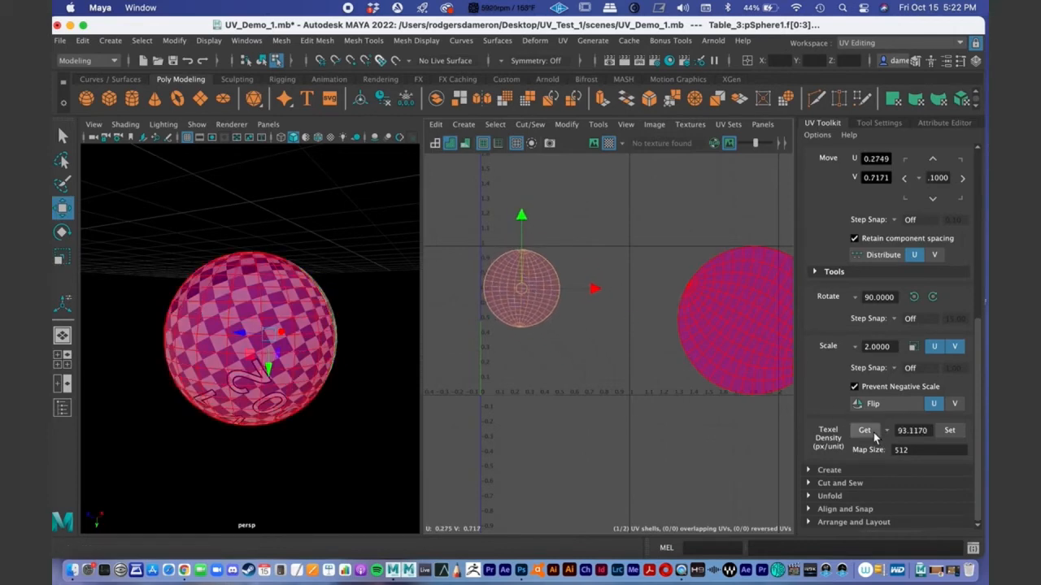
{"action": "left_click", "coordinate": [754, 309]}
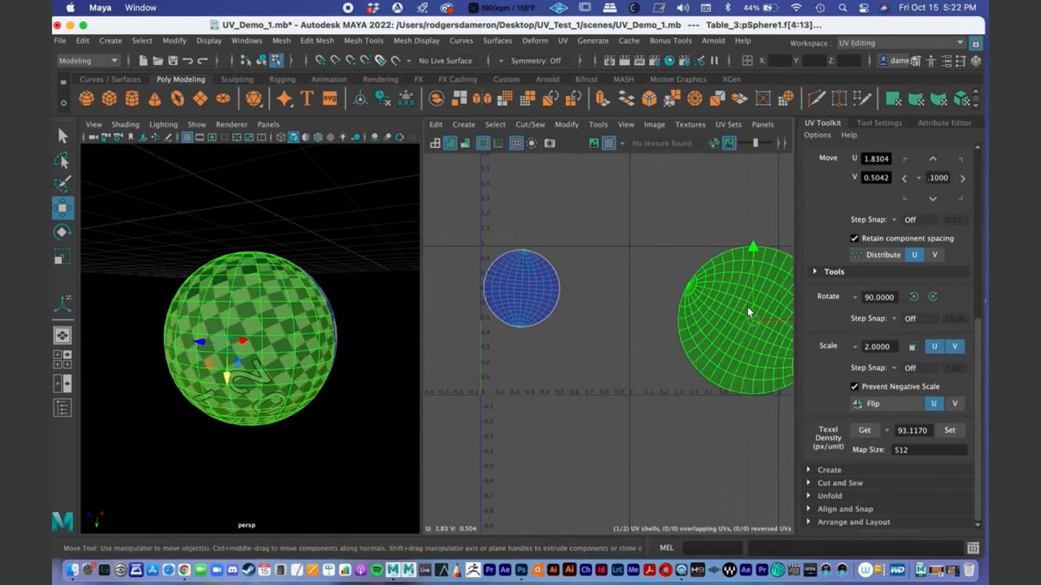
{"action": "left_click", "coordinate": [948, 432]}
{"action": "left_click_drag", "start_coordinate": [750, 324], "coordinate": [580, 350]}
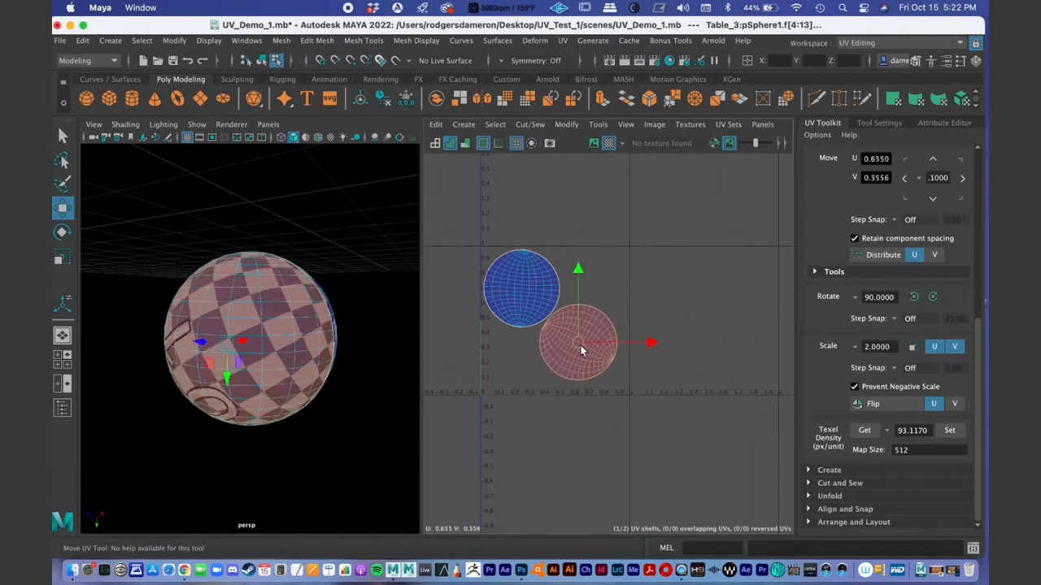
Step: Select both half-sphere shells, scale them up slightly together, and reposition them inside the 0–1 tile
{"action": "key", "text": "q"}
{"action": "left_click", "coordinate": [541, 299], "text": "shift"}
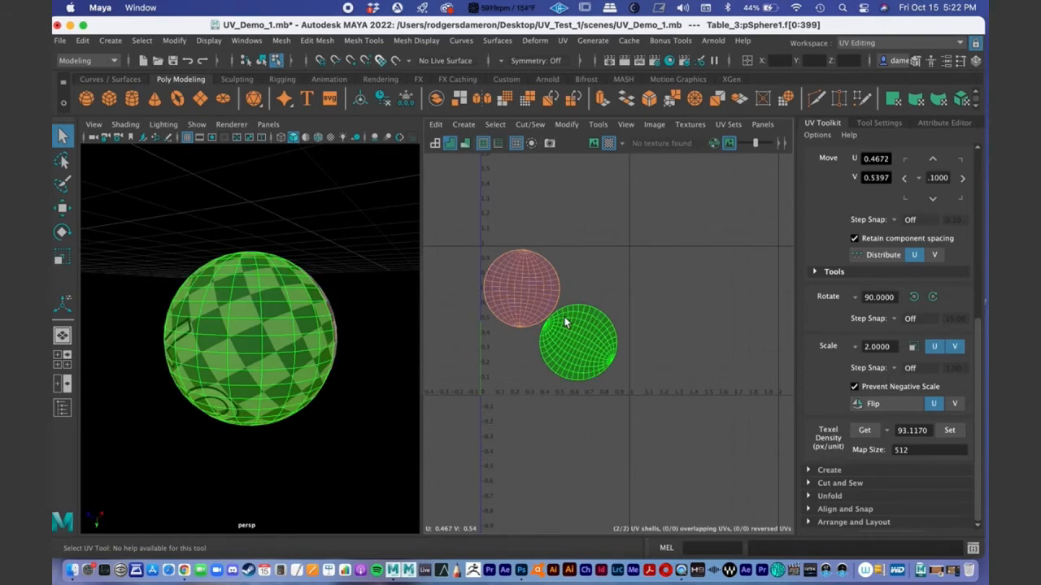
{"action": "key", "text": "r"}
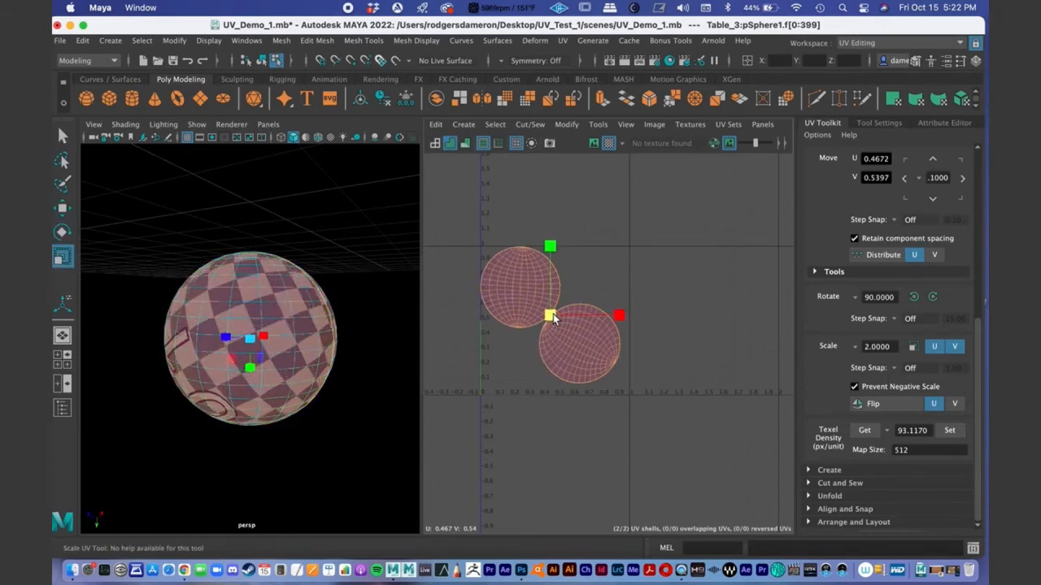
{"action": "key", "text": "w"}
{"action": "left_click_drag", "start_coordinate": [550, 314], "coordinate": [556, 317]}
Step: Rotate the lower half-sphere shell clockwise until its poles line up vertically like those of the other shell
{"action": "right_click_drag", "start_coordinate": [557, 315], "coordinate": [674, 339], "text": "alt"}
{"action": "left_click", "coordinate": [675, 409]}
{"action": "left_click", "coordinate": [621, 382]}
{"action": "key", "text": "e"}
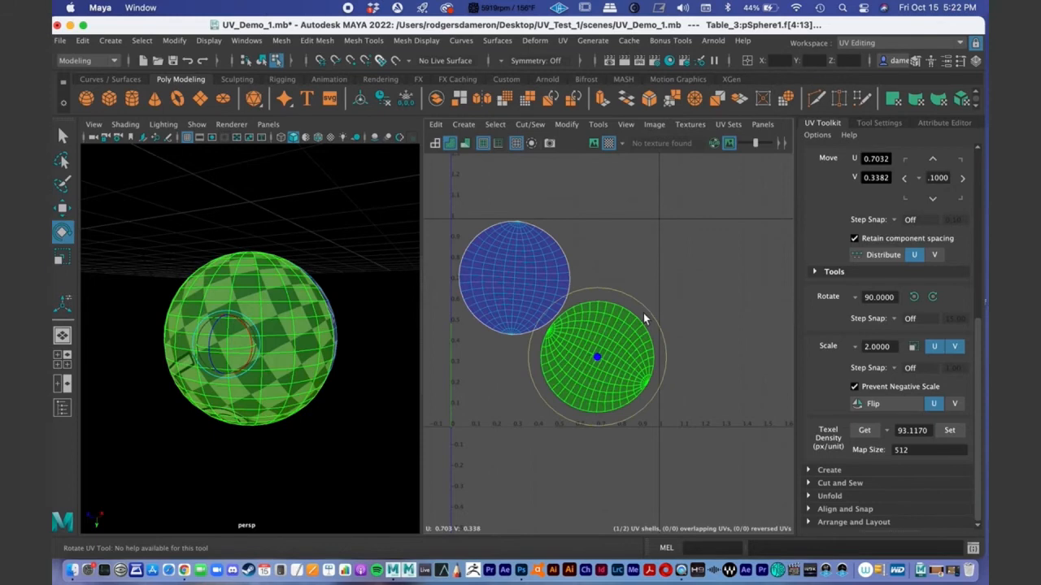
{"action": "left_click_drag", "start_coordinate": [646, 304], "coordinate": [663, 374]}
Step: Select border edges near the upper poles of the shells to compare how they meet along the sphere's seam
{"action": "right_click_drag", "start_coordinate": [596, 317], "coordinate": [618, 321]}
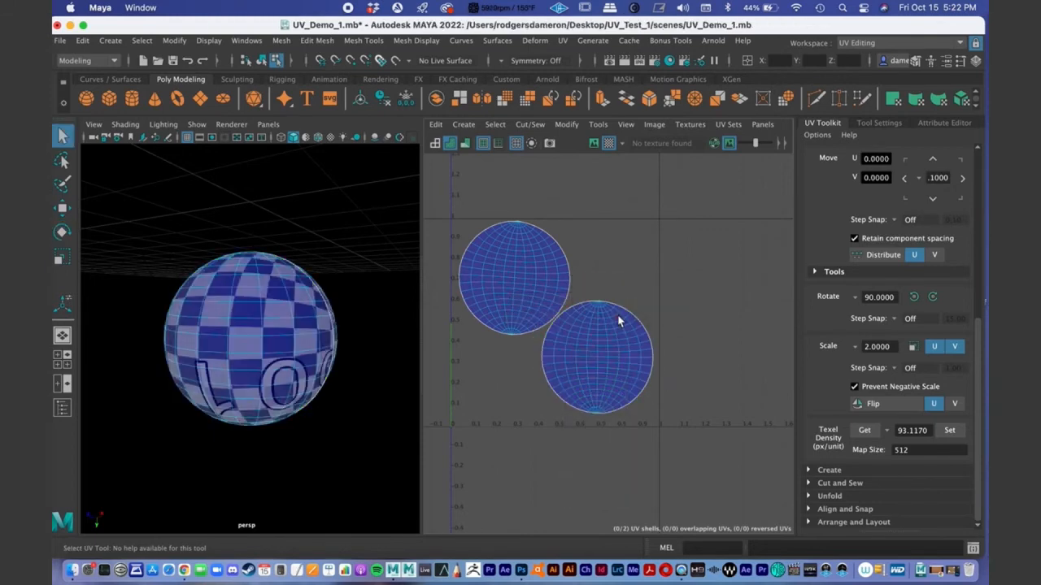
{"action": "left_click", "coordinate": [612, 303]}
{"action": "middle_click_drag", "start_coordinate": [613, 353], "coordinate": [612, 396], "text": "alt"}
{"action": "right_click_drag", "start_coordinate": [559, 377], "coordinate": [724, 395], "text": "alt"}
{"action": "middle_click_drag", "start_coordinate": [679, 416], "coordinate": [741, 418], "text": "alt"}
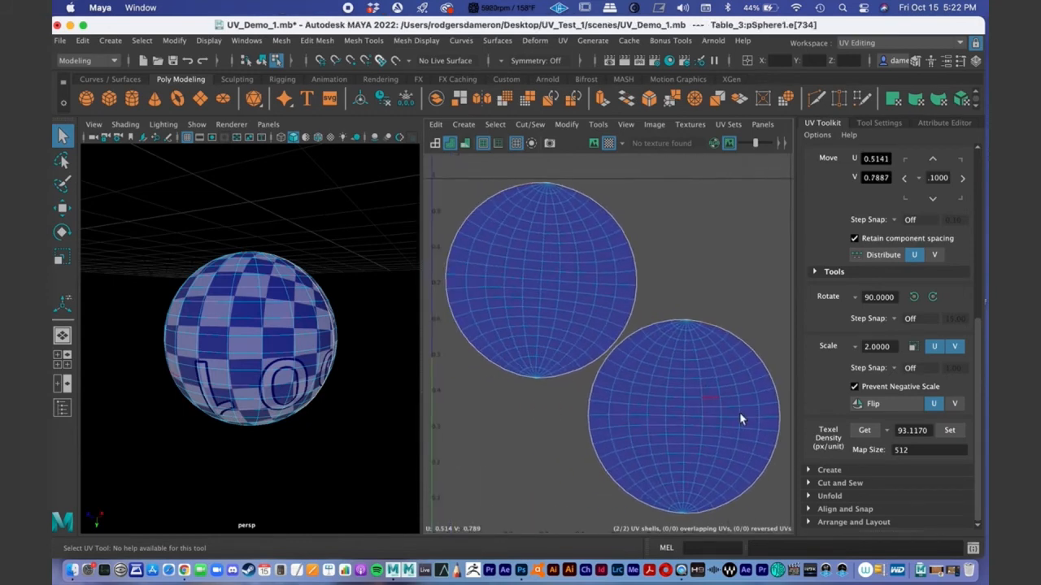
{"action": "right_click_drag", "start_coordinate": [740, 418], "coordinate": [662, 401], "text": "alt"}
{"action": "left_click_drag", "start_coordinate": [239, 382], "coordinate": [321, 398], "text": "alt"}
{"action": "right_click_drag", "start_coordinate": [603, 340], "coordinate": [745, 348], "text": "alt"}
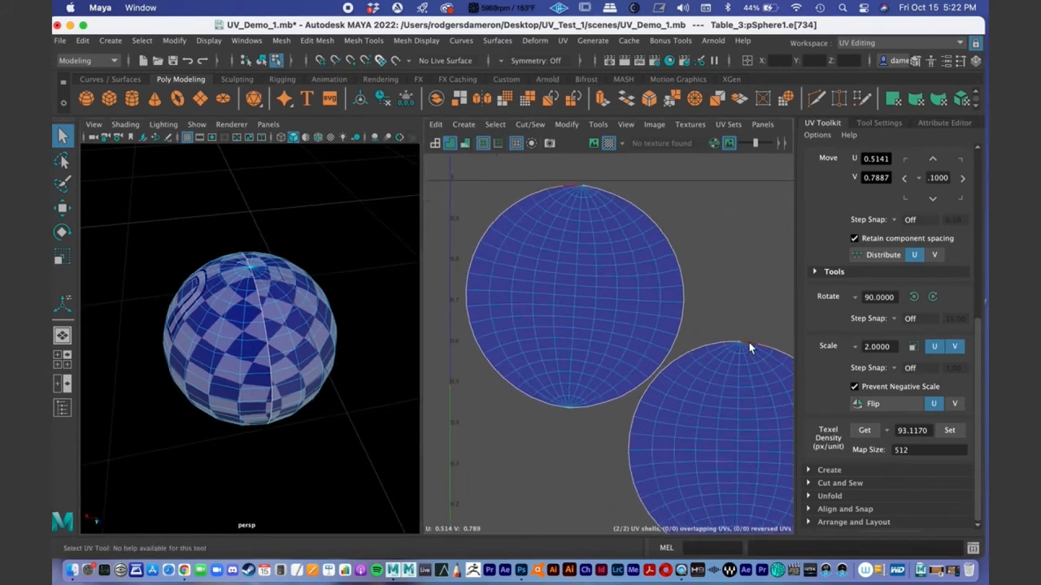
{"action": "left_click", "coordinate": [782, 353]}
{"action": "middle_click_drag", "start_coordinate": [768, 365], "coordinate": [676, 335], "text": "alt"}
{"action": "right_click_drag", "start_coordinate": [675, 335], "coordinate": [640, 331], "text": "alt"}
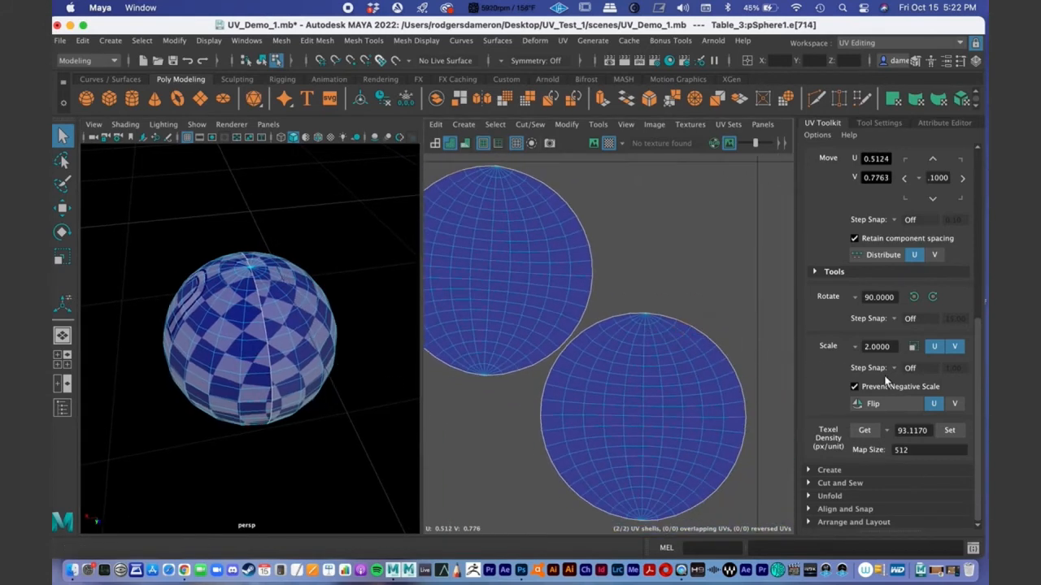
Step: Try flipping the lower half-sphere shell along U and clear the selection
{"action": "right_click_drag", "start_coordinate": [676, 387], "coordinate": [617, 367]}
{"action": "left_click", "coordinate": [871, 404]}
{"action": "left_click", "coordinate": [884, 401]}
{"action": "left_click", "coordinate": [703, 301]}
Step: Examine both UV shells and the checker pattern around the sphere, widening the 3D view for a better look
{"action": "middle_click_drag", "start_coordinate": [641, 384], "coordinate": [676, 419], "text": "alt"}
{"action": "right_click_drag", "start_coordinate": [676, 419], "coordinate": [561, 370], "text": "alt"}
{"action": "middle_click_drag", "start_coordinate": [534, 328], "coordinate": [538, 334], "text": "alt"}
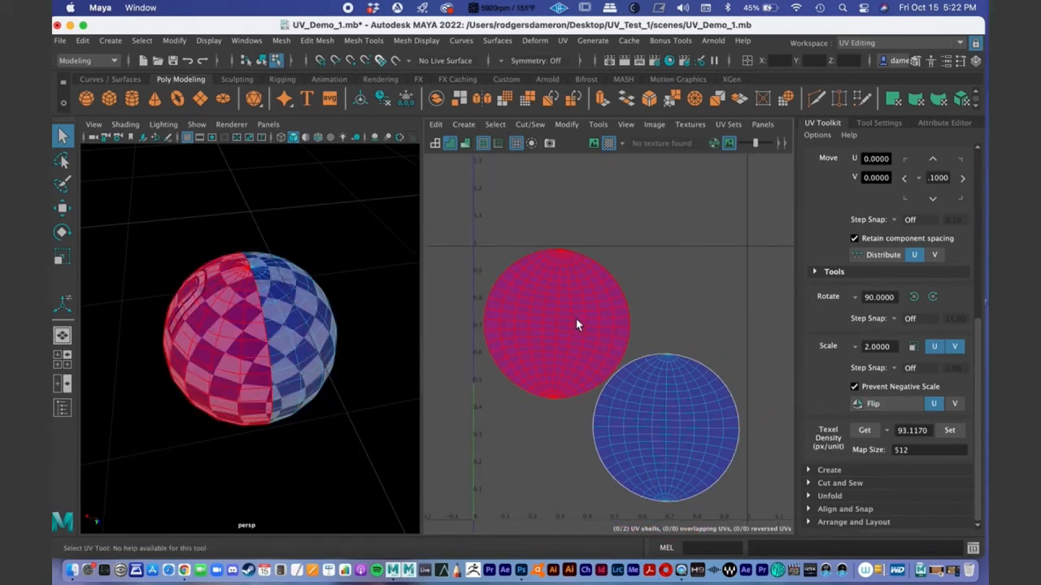
{"action": "middle_click_drag", "start_coordinate": [535, 399], "coordinate": [584, 366], "text": "alt"}
{"action": "right_click_drag", "start_coordinate": [583, 365], "coordinate": [575, 366], "text": "alt"}
{"action": "middle_click_drag", "start_coordinate": [575, 366], "coordinate": [575, 381], "text": "alt"}
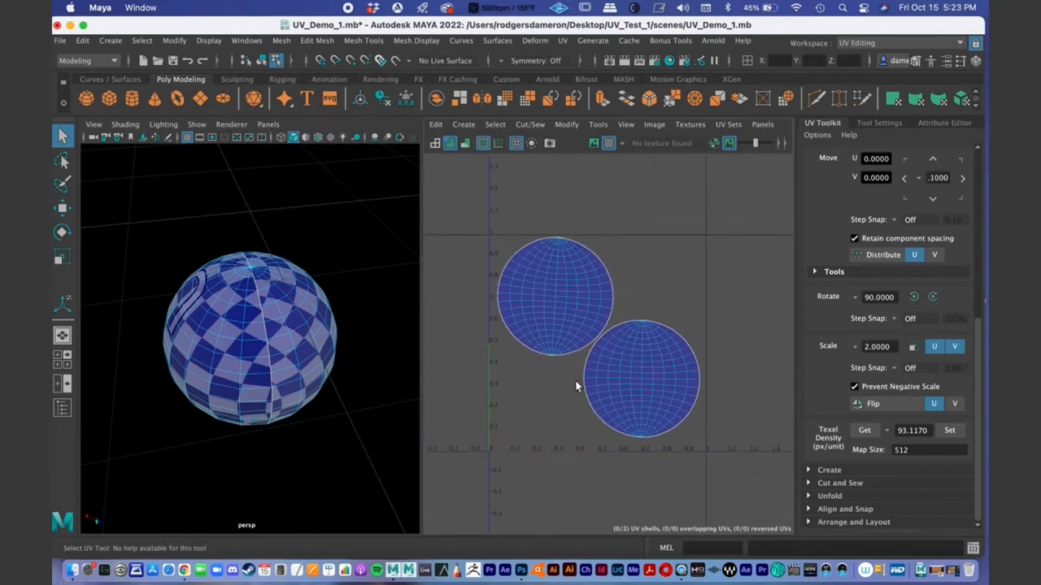
{"action": "left_click_drag", "start_coordinate": [200, 367], "coordinate": [248, 330], "text": "alt"}
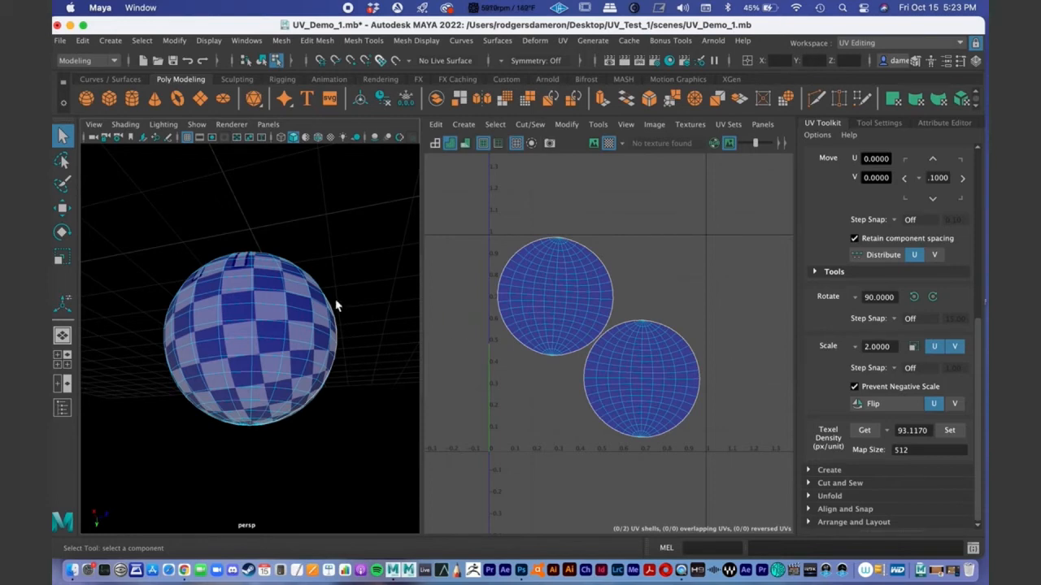
{"action": "left_click_drag", "start_coordinate": [421, 264], "coordinate": [457, 262]}
{"action": "left_click_drag", "start_coordinate": [362, 342], "coordinate": [260, 366], "text": "alt"}
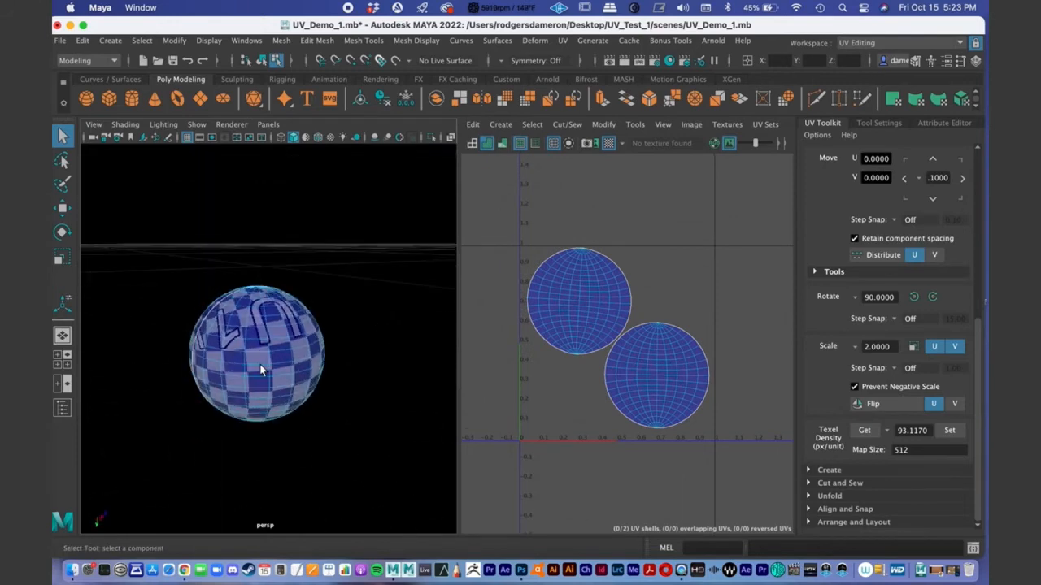
{"action": "left_click_drag", "start_coordinate": [264, 357], "coordinate": [278, 360], "text": "alt"}
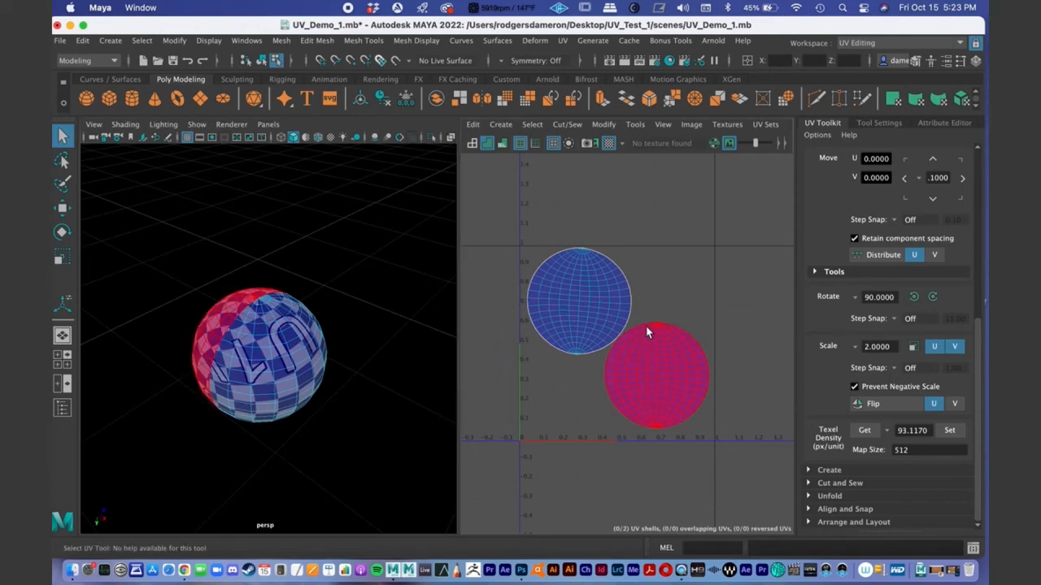
Step: Switch the sphere back to object mode and delete it
{"action": "right_click_drag", "start_coordinate": [283, 325], "coordinate": [355, 234]}
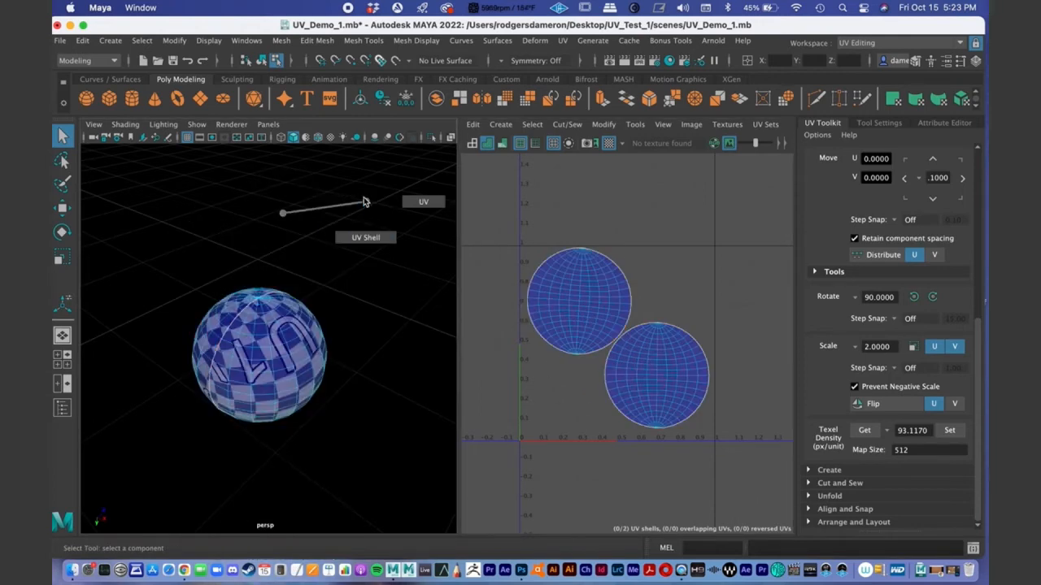
{"action": "right_click_drag", "start_coordinate": [254, 213], "coordinate": [335, 198]}
{"action": "key", "text": "Delete"}
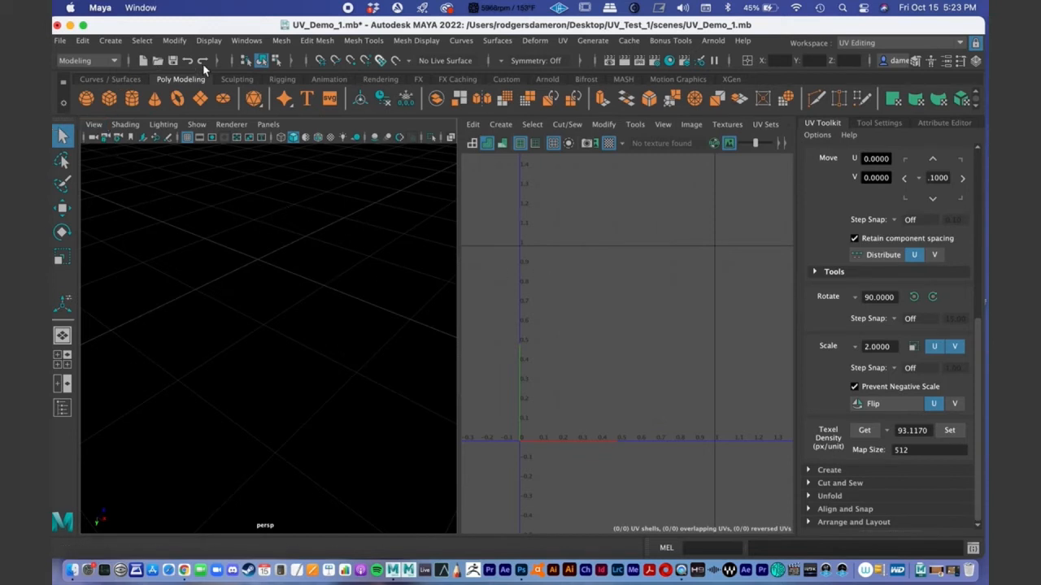
Step: Open the Outliner, unhide the Table_3:Mid object, and close the Outliner
{"action": "left_click", "coordinate": [248, 42]}
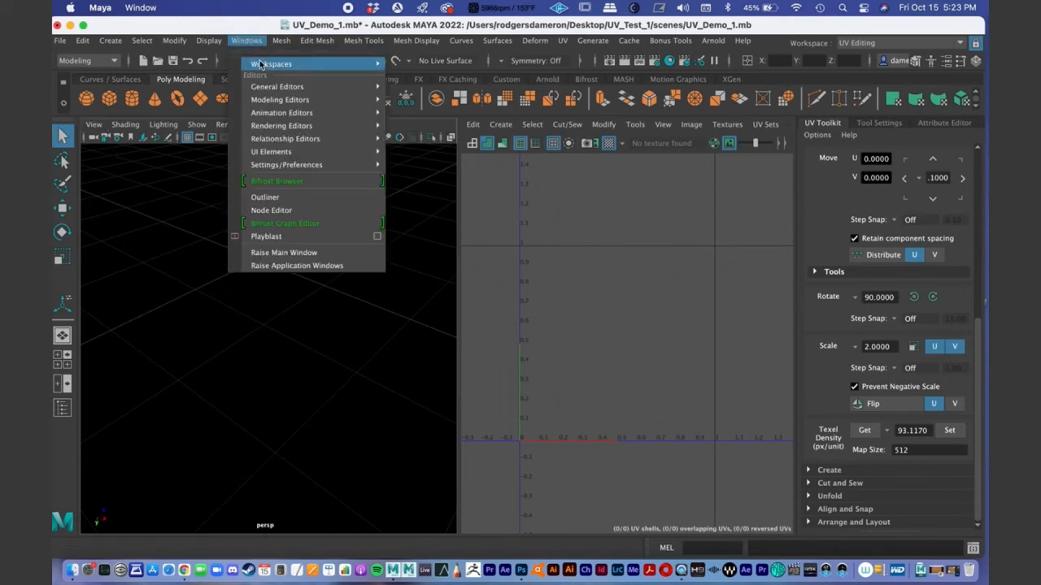
{"action": "left_click", "coordinate": [273, 198]}
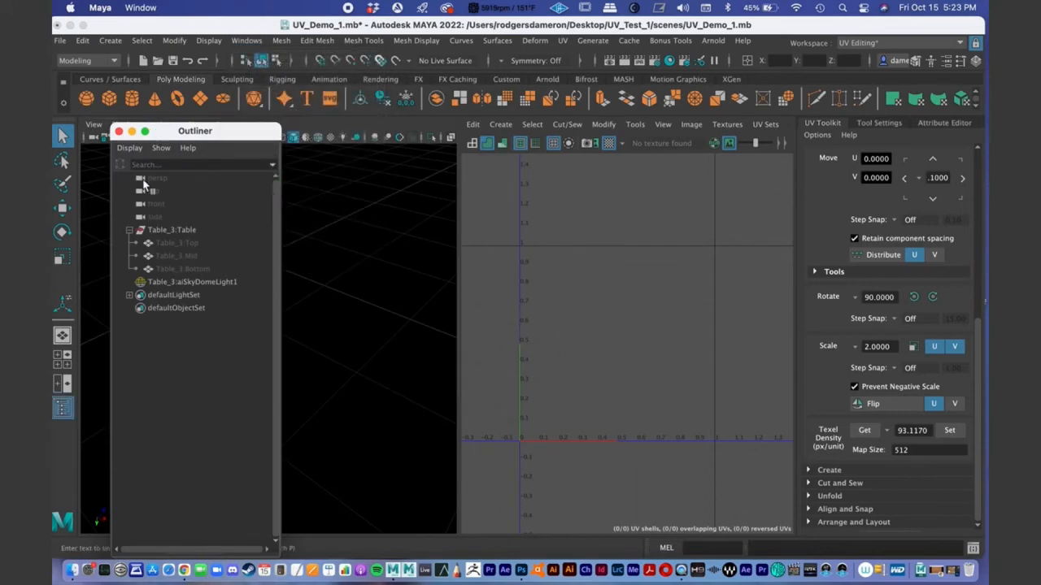
{"action": "left_click", "coordinate": [158, 256]}
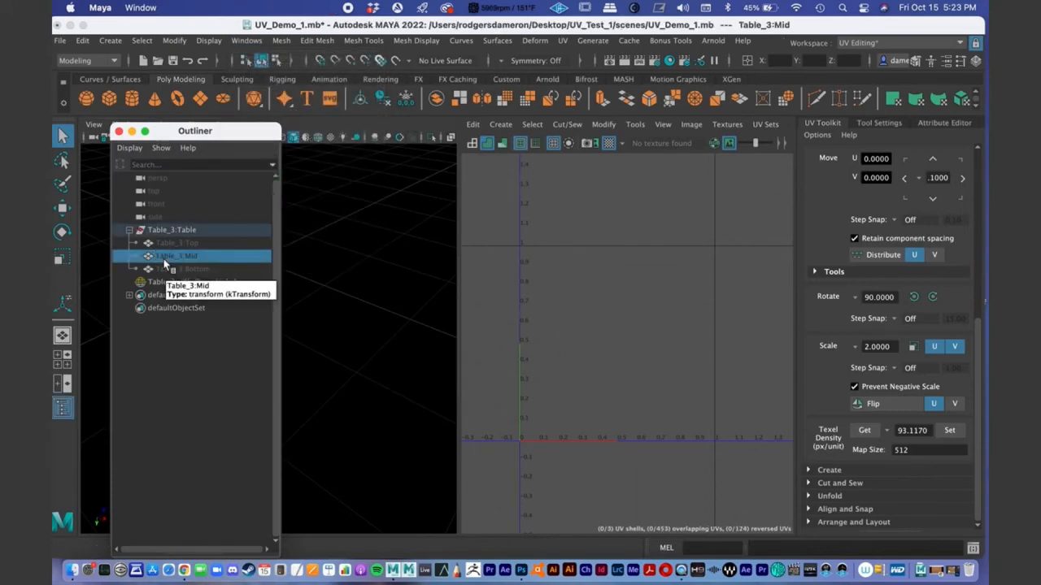
{"action": "key", "text": "h"}
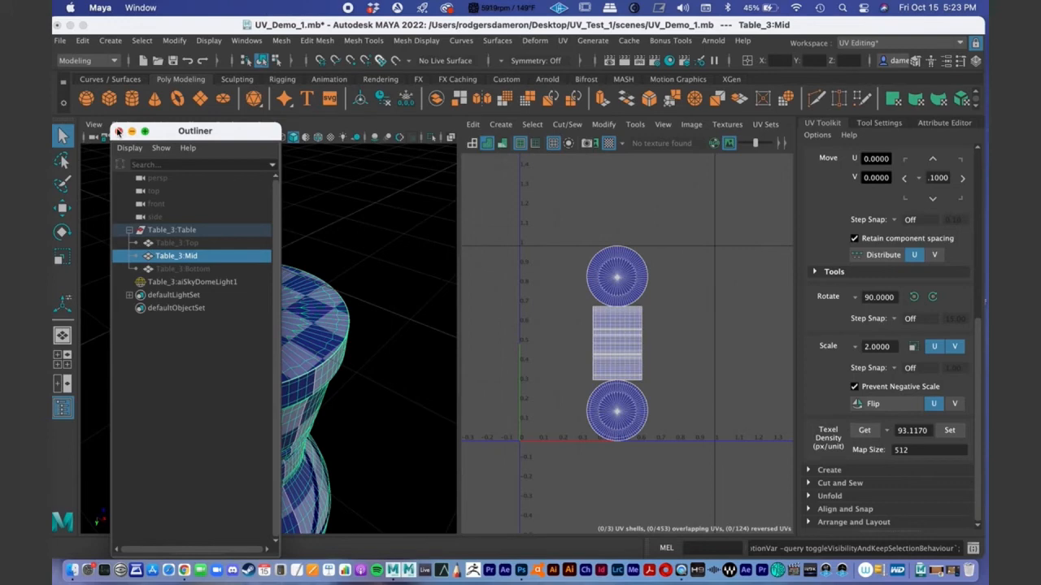
{"action": "left_click", "coordinate": [120, 132]}
Step: Examine the middle table piece from several angles together with its checker pattern
{"action": "left_click_drag", "start_coordinate": [267, 315], "coordinate": [268, 294], "text": "alt"}
{"action": "middle_click_drag", "start_coordinate": [303, 383], "coordinate": [362, 224], "text": "alt"}
{"action": "right_click_drag", "start_coordinate": [350, 236], "coordinate": [106, 324], "text": "alt"}
{"action": "left_click_drag", "start_coordinate": [249, 392], "coordinate": [195, 399], "text": "alt"}
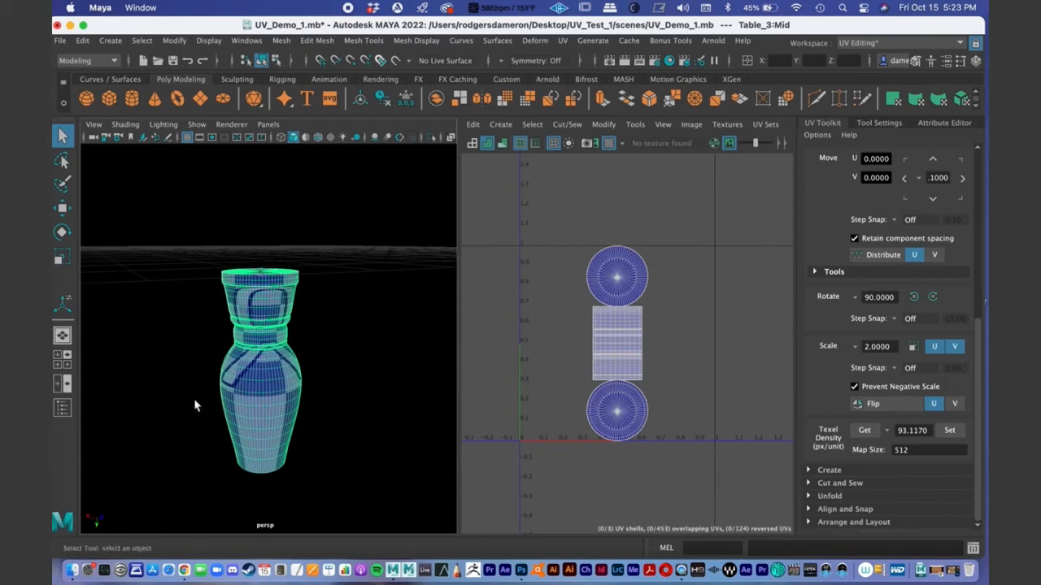
{"action": "left_click_drag", "start_coordinate": [303, 373], "coordinate": [307, 393], "text": "alt"}
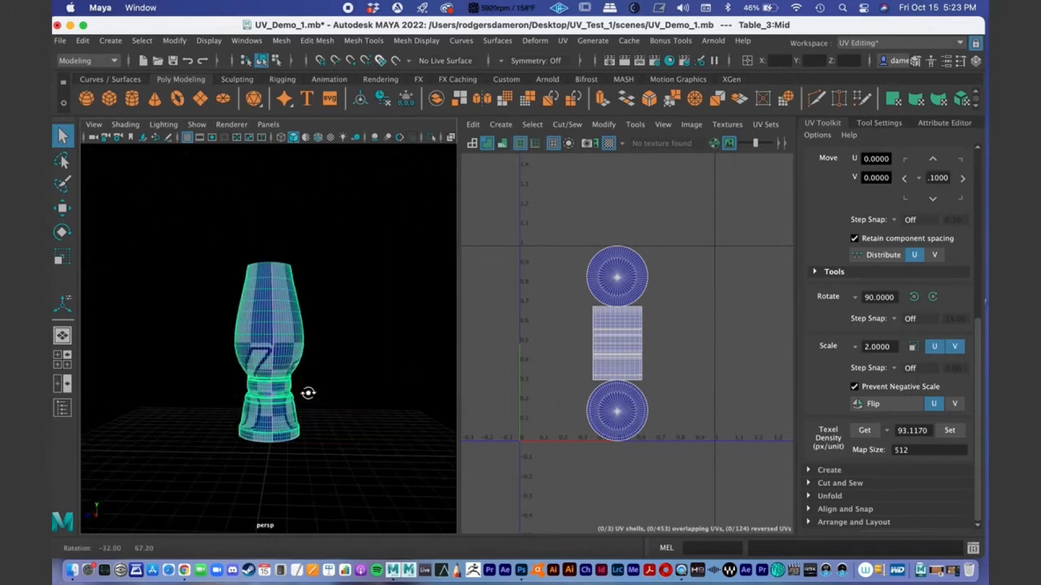
{"action": "scroll", "coordinate": [232, 371], "scroll_direction": "up", "scroll_amount": 3}
{"action": "left_click_drag", "start_coordinate": [234, 371], "coordinate": [312, 367], "text": "alt"}
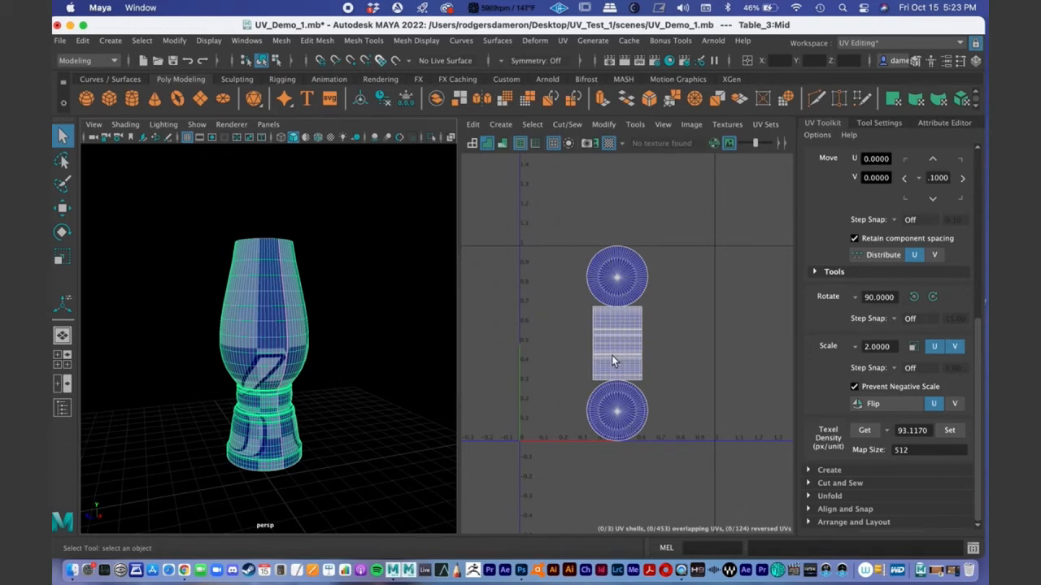
Step: Select and delete all UVs of the middle table piece, undoing the deletion once and repeating it
{"action": "left_click", "coordinate": [601, 315]}
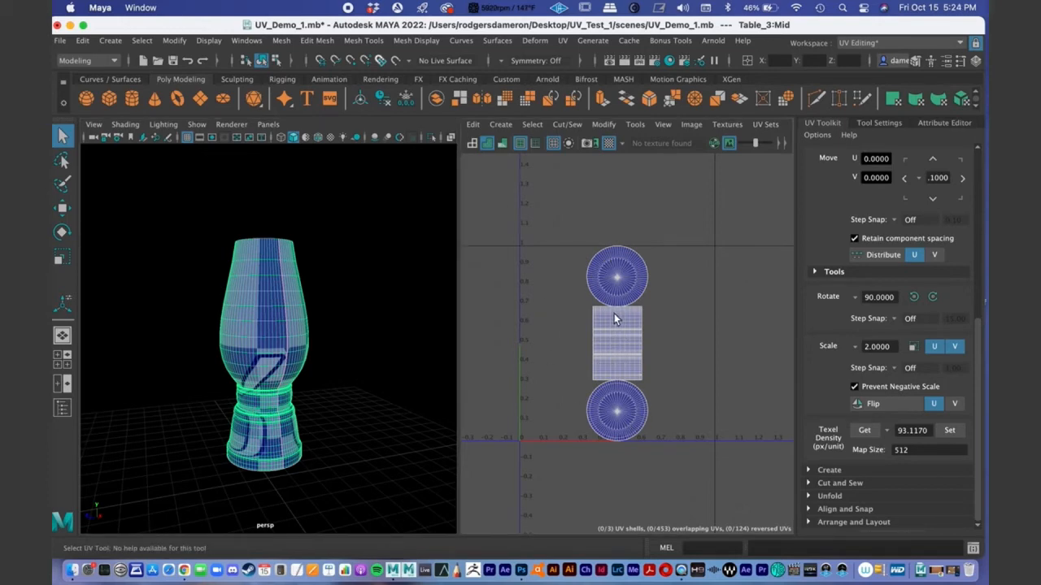
{"action": "right_click_drag", "start_coordinate": [617, 314], "coordinate": [676, 315]}
{"action": "left_click_drag", "start_coordinate": [541, 214], "coordinate": [674, 485]}
{"action": "key", "text": "Delete"}
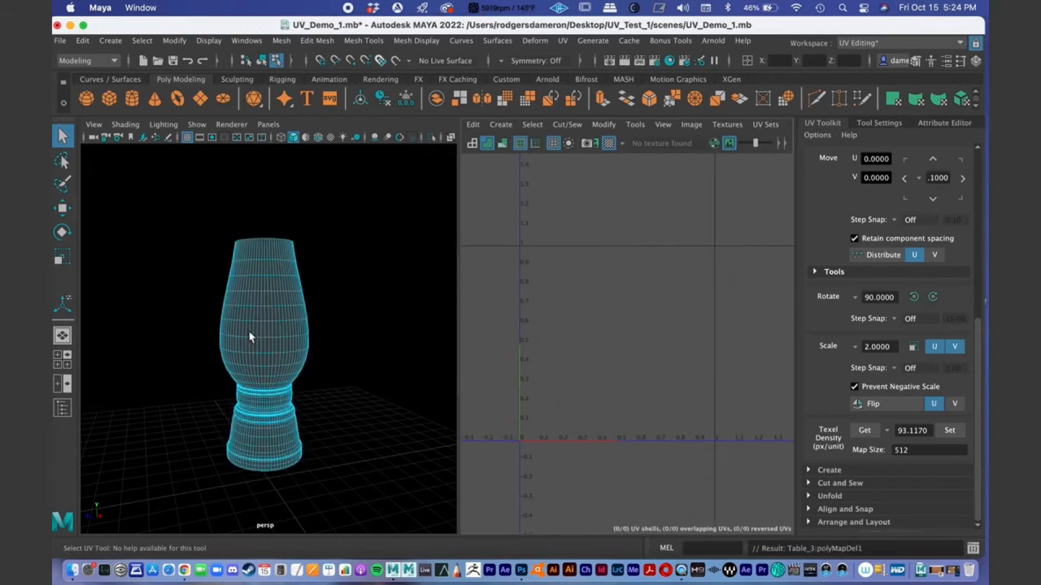
{"action": "left_click_drag", "start_coordinate": [320, 338], "coordinate": [316, 338], "text": "alt"}
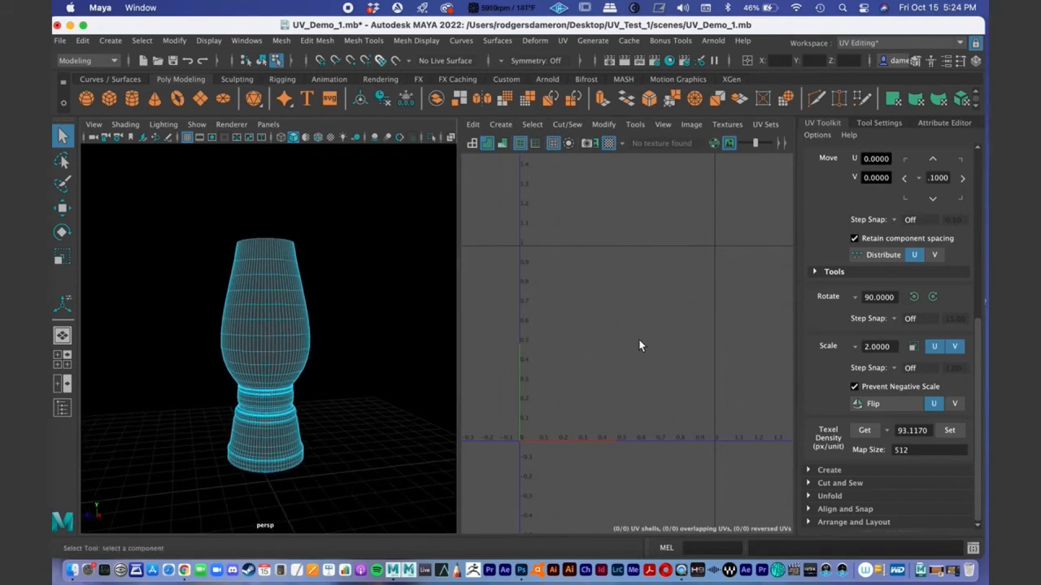
{"action": "key", "text": "z"}
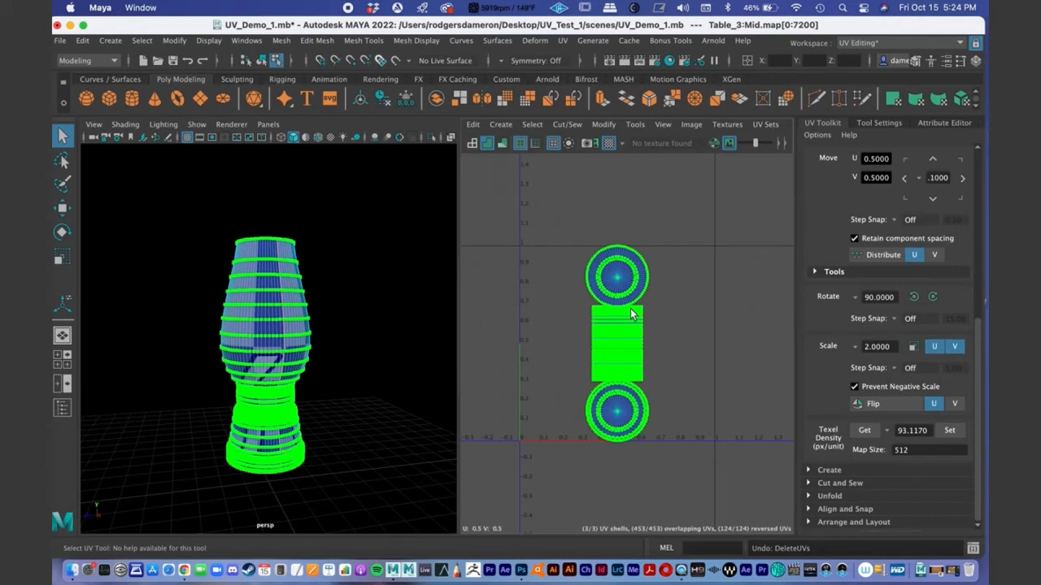
{"action": "right_click_drag", "start_coordinate": [622, 316], "coordinate": [681, 316]}
{"action": "key", "text": "Delete"}
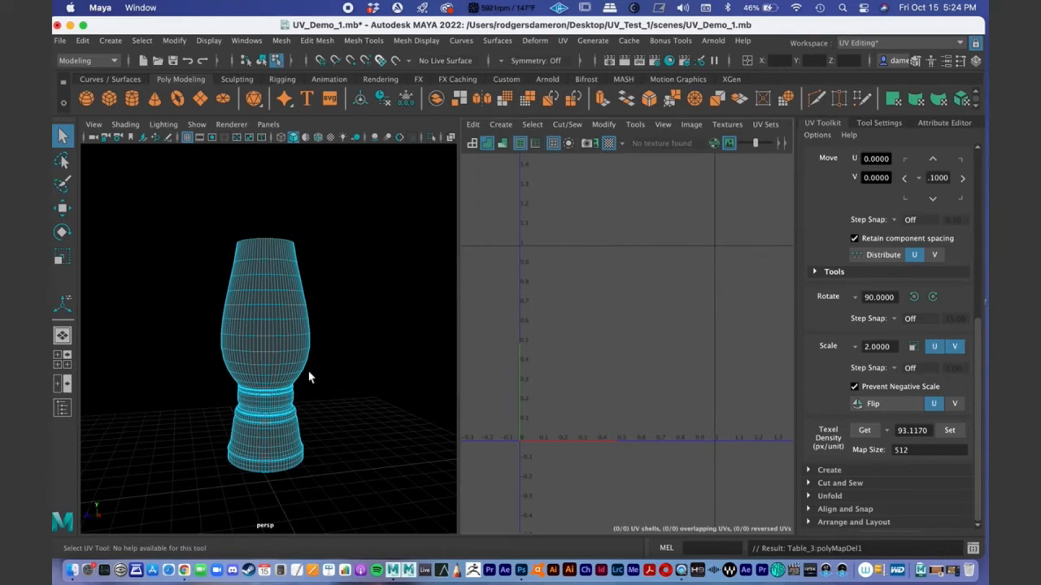
Step: Switch the middle table piece back to object mode
{"action": "left_click_drag", "start_coordinate": [326, 376], "coordinate": [290, 378], "text": "alt"}
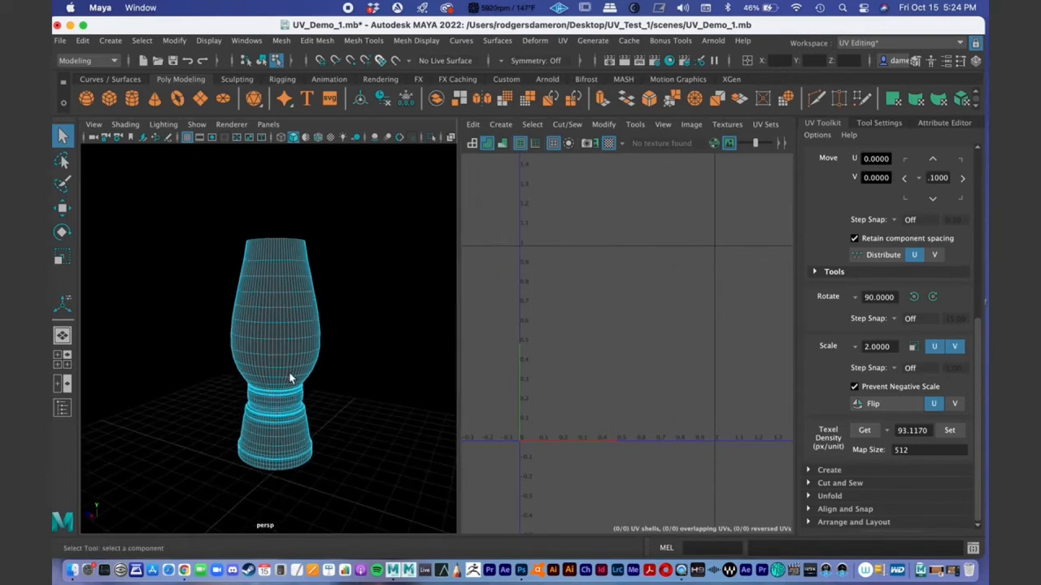
{"action": "right_click_drag", "start_coordinate": [295, 280], "coordinate": [351, 203]}
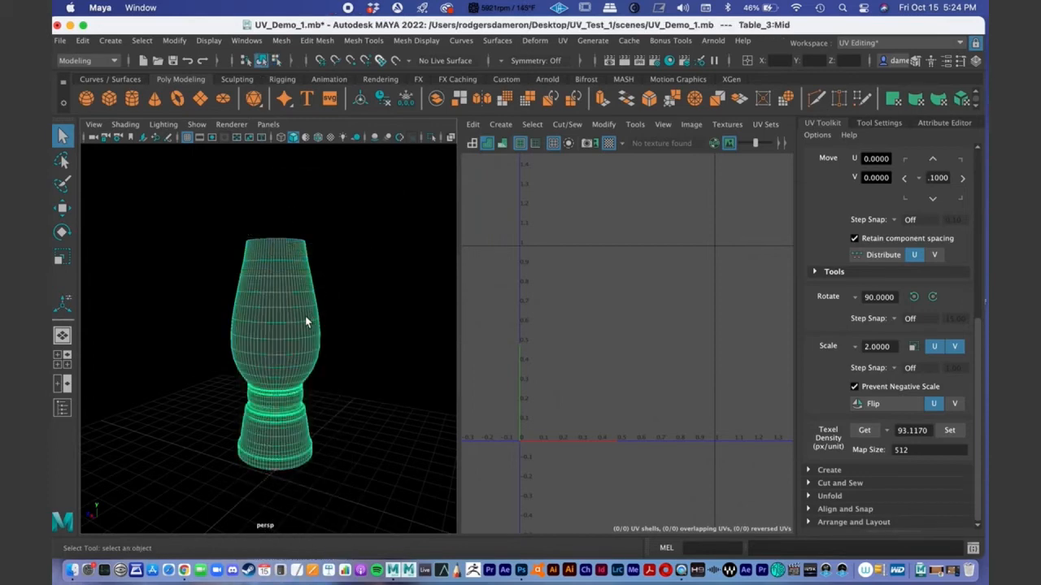
{"action": "left_click_drag", "start_coordinate": [322, 374], "coordinate": [330, 356], "text": "alt"}
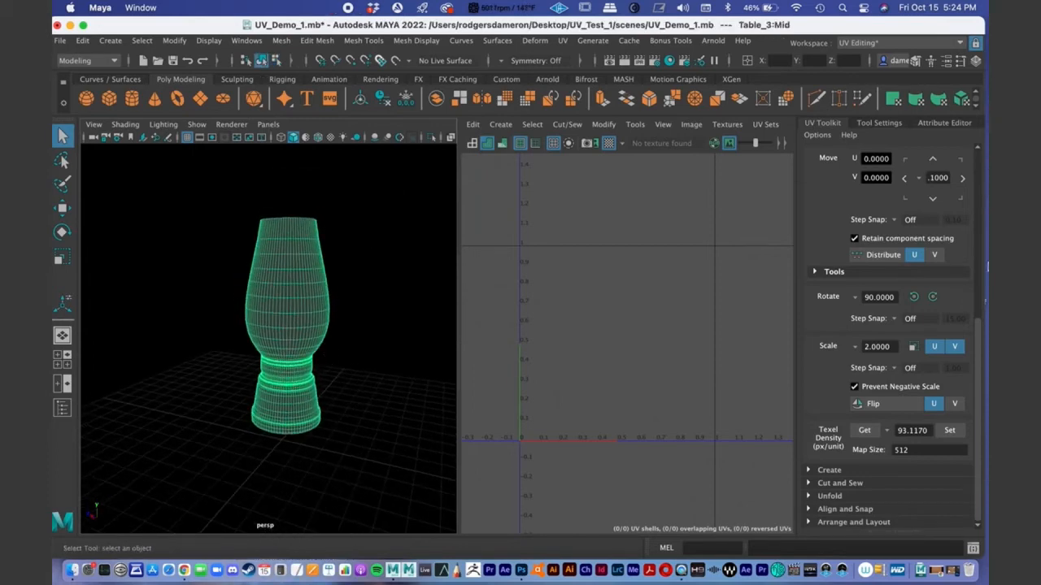
Step: Apply a cylindrical UV projection to the whole middle table piece and leave the projection manipulator
{"action": "scroll", "coordinate": [978, 345], "scroll_direction": "up", "scroll_amount": 5}
{"action": "left_click", "coordinate": [809, 264]}
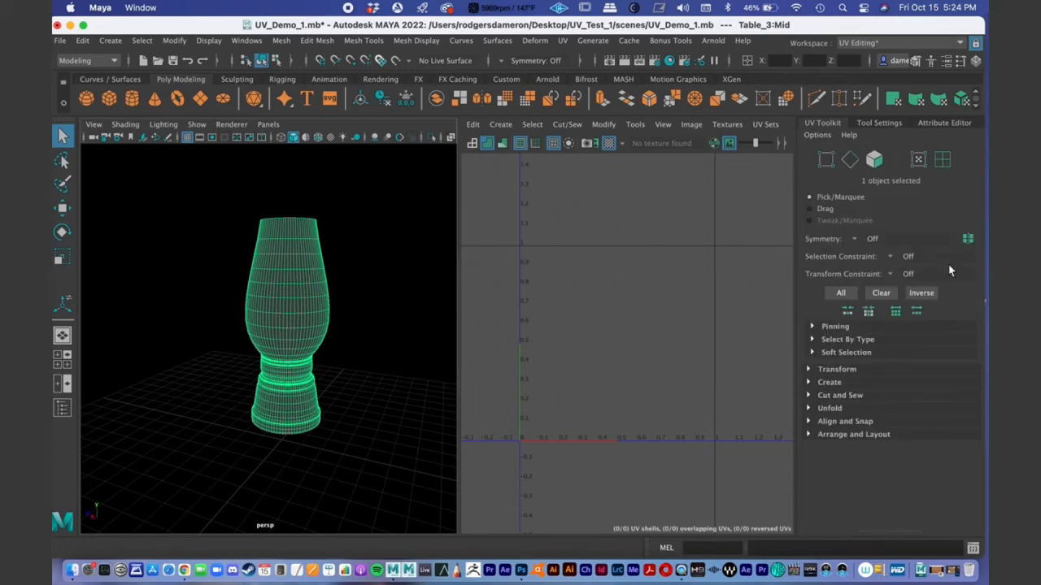
{"action": "left_click", "coordinate": [809, 370]}
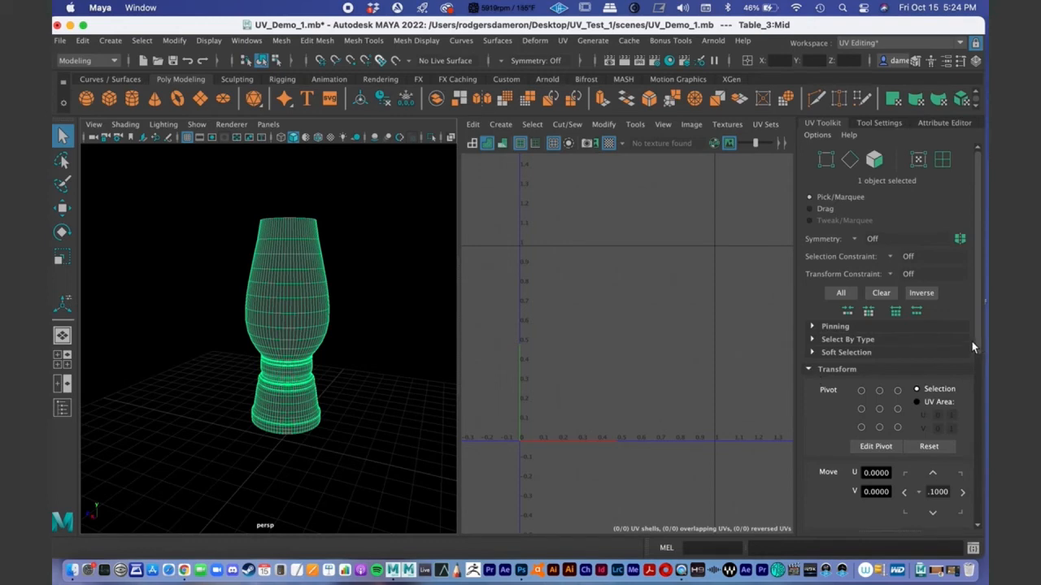
{"action": "left_click_drag", "start_coordinate": [977, 346], "coordinate": [974, 430]}
{"action": "scroll", "coordinate": [869, 334], "scroll_direction": "up", "scroll_amount": 4}
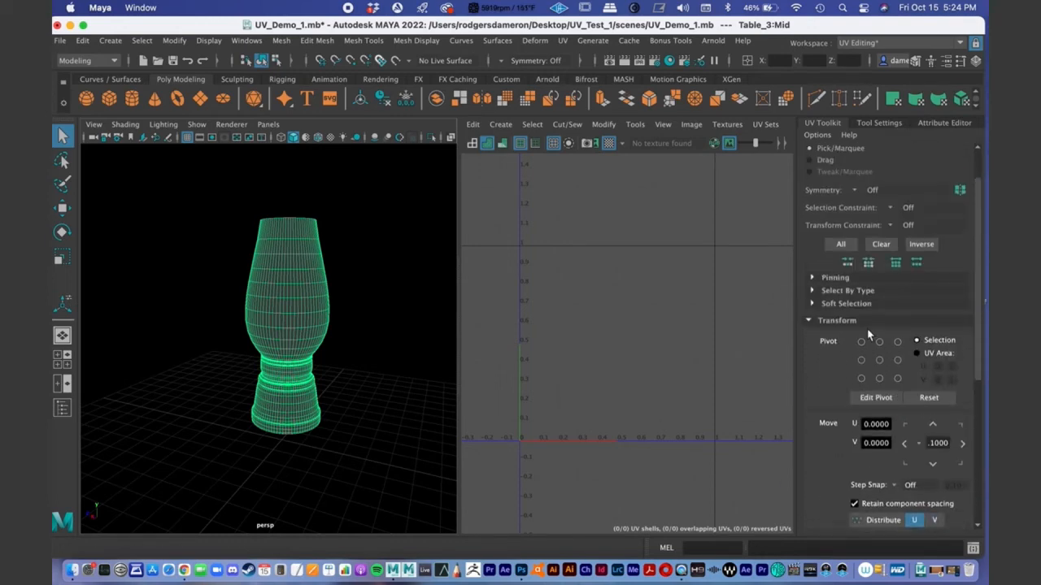
{"action": "left_click", "coordinate": [807, 322]}
{"action": "left_click", "coordinate": [810, 382]}
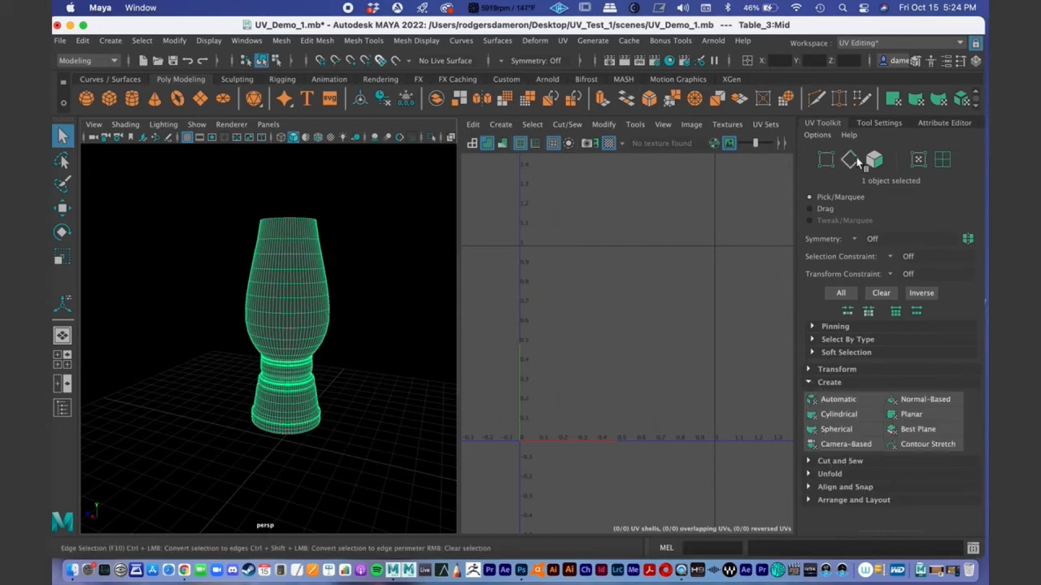
{"action": "left_click", "coordinate": [847, 414]}
{"action": "scroll", "coordinate": [632, 365], "scroll_direction": "down", "scroll_amount": 3}
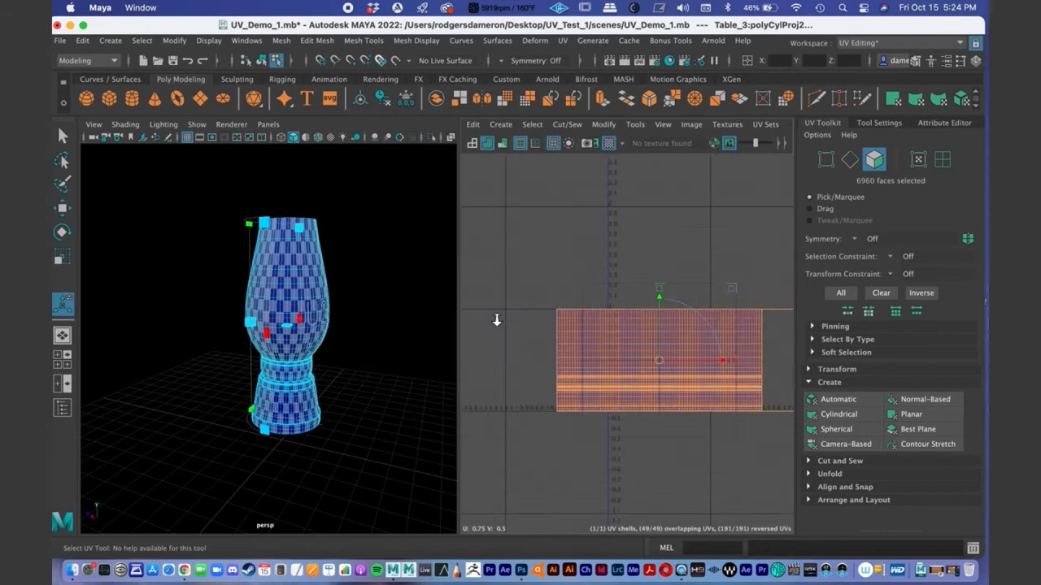
{"action": "key", "text": "q"}
Step: Select the cylindrical projection's UV shell and move it straight down below the 0–1 UV tile
{"action": "middle_click_drag", "start_coordinate": [648, 359], "coordinate": [603, 322], "text": "alt"}
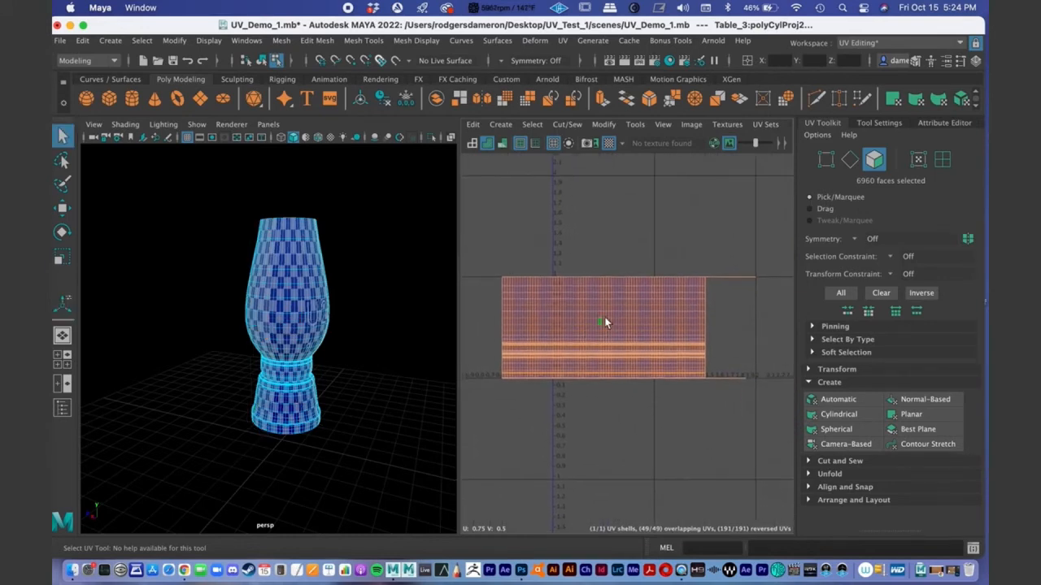
{"action": "right_click_drag", "start_coordinate": [608, 308], "coordinate": [553, 295]}
{"action": "left_click", "coordinate": [585, 319]}
{"action": "key", "text": "w"}
{"action": "left_click_drag", "start_coordinate": [626, 328], "coordinate": [650, 444]}
{"action": "middle_click_drag", "start_coordinate": [650, 444], "coordinate": [654, 417], "text": "alt"}
{"action": "right_click_drag", "start_coordinate": [654, 417], "coordinate": [642, 417], "text": "alt"}
{"action": "key", "text": "q"}
Step: Examine the checker pattern on the middle piece's top cap and upper body up close
{"action": "middle_click_drag", "start_coordinate": [274, 302], "coordinate": [285, 366], "text": "alt"}
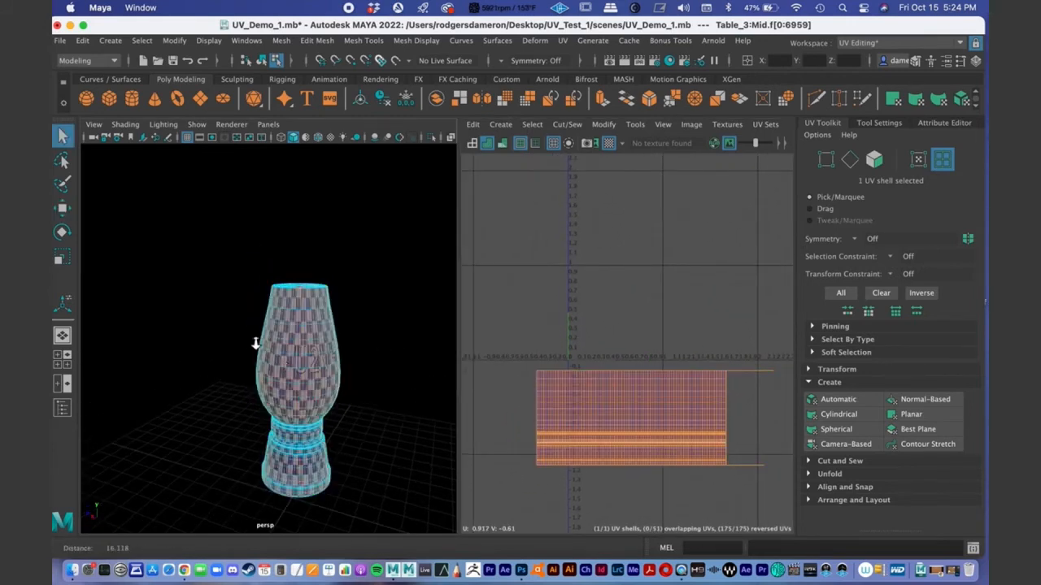
{"action": "right_click_drag", "start_coordinate": [256, 344], "coordinate": [440, 334], "text": "alt"}
{"action": "left_click_drag", "start_coordinate": [337, 325], "coordinate": [249, 291], "text": "alt"}
{"action": "left_click", "coordinate": [249, 290]}
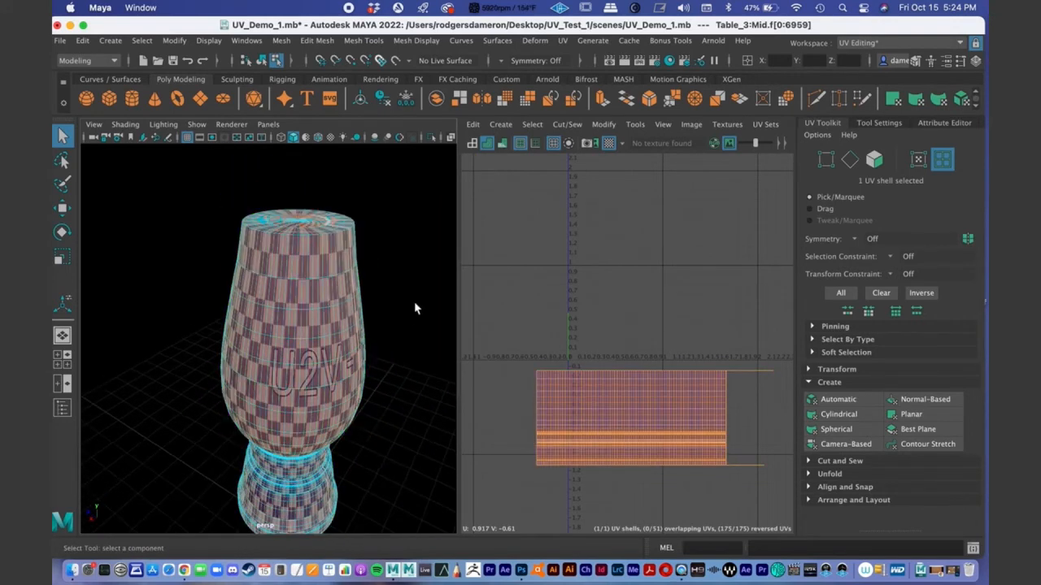
{"action": "left_click", "coordinate": [341, 309]}
{"action": "right_click_drag", "start_coordinate": [342, 309], "coordinate": [304, 291], "text": "alt"}
{"action": "left_click_drag", "start_coordinate": [304, 291], "coordinate": [280, 261], "text": "alt"}
{"action": "left_click", "coordinate": [281, 261]}
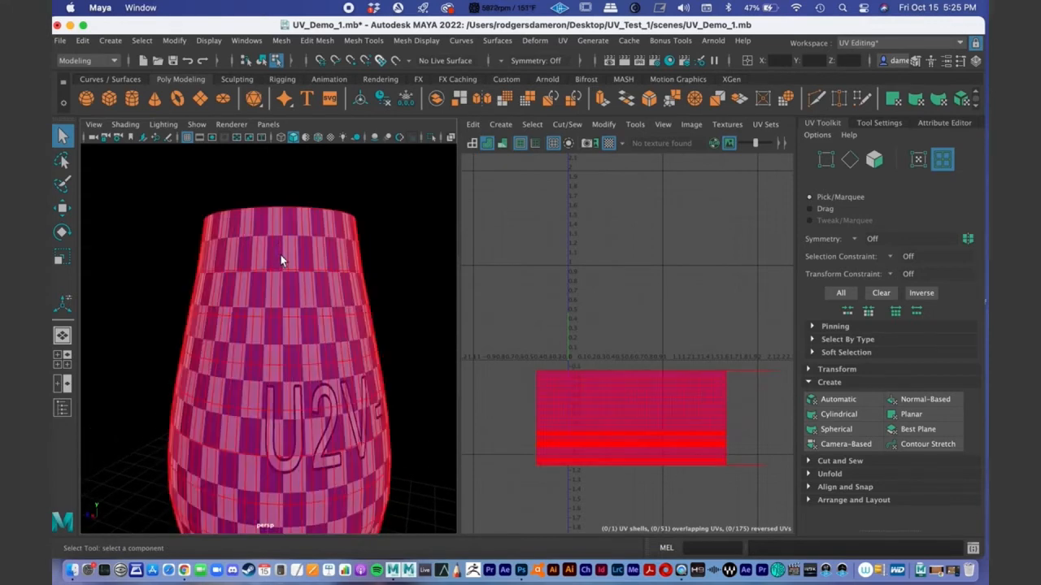
{"action": "key", "text": "space"}
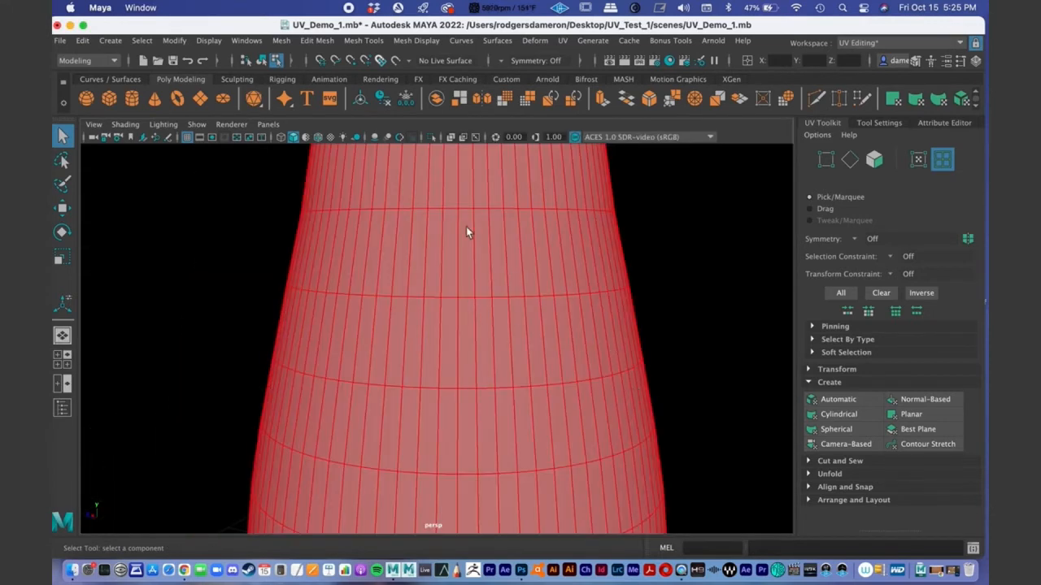
{"action": "key", "text": "space"}
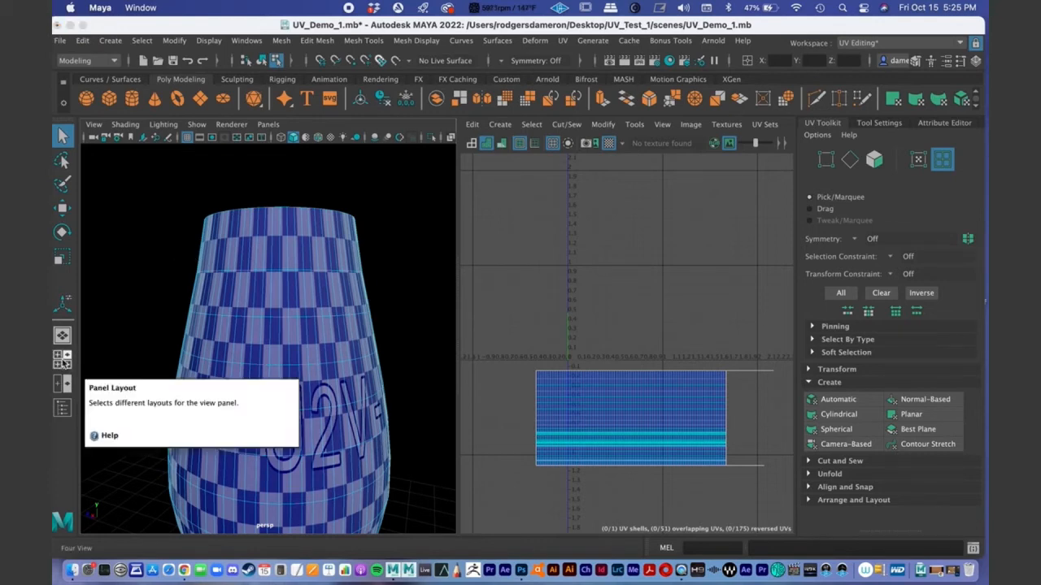
Step: Change the 3D viewport from perspective to the orthographic side view
{"action": "left_click_drag", "start_coordinate": [290, 147], "coordinate": [249, 304], "text": "alt"}
{"action": "left_click", "coordinate": [270, 125]}
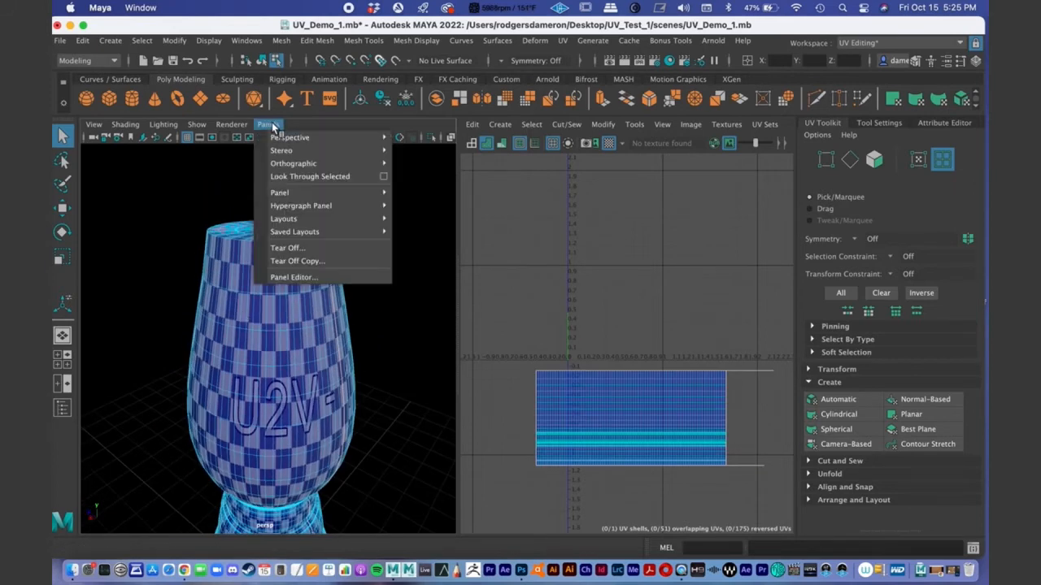
{"action": "mouse_move", "coordinate": [289, 152]}
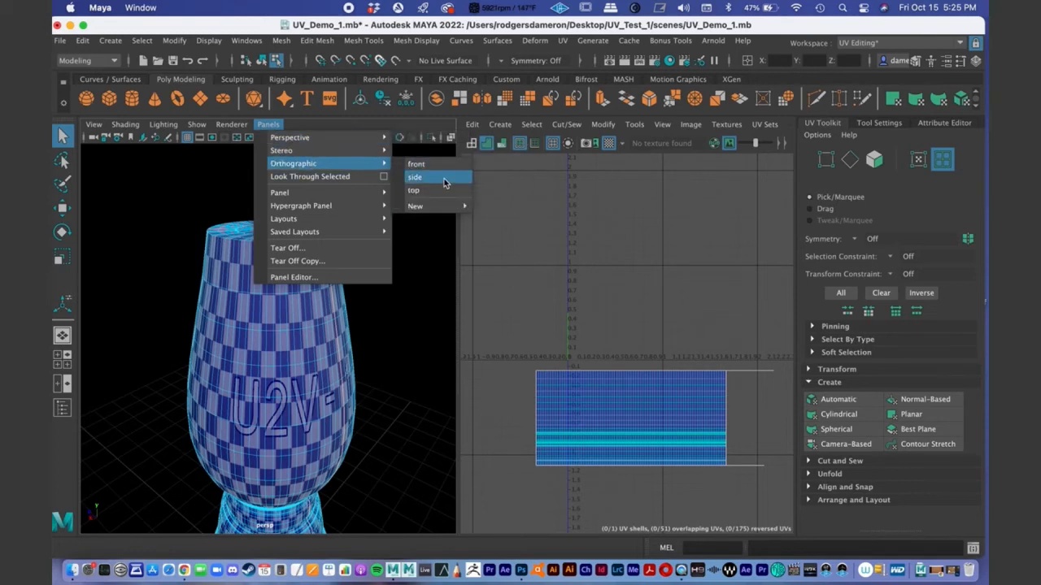
{"action": "left_click", "coordinate": [414, 177]}
Step: In face mode, select only the faces of the flat top cap, deselecting the side-wall faces caught with them
{"action": "scroll", "coordinate": [395, 320], "scroll_direction": "up", "scroll_amount": 10}
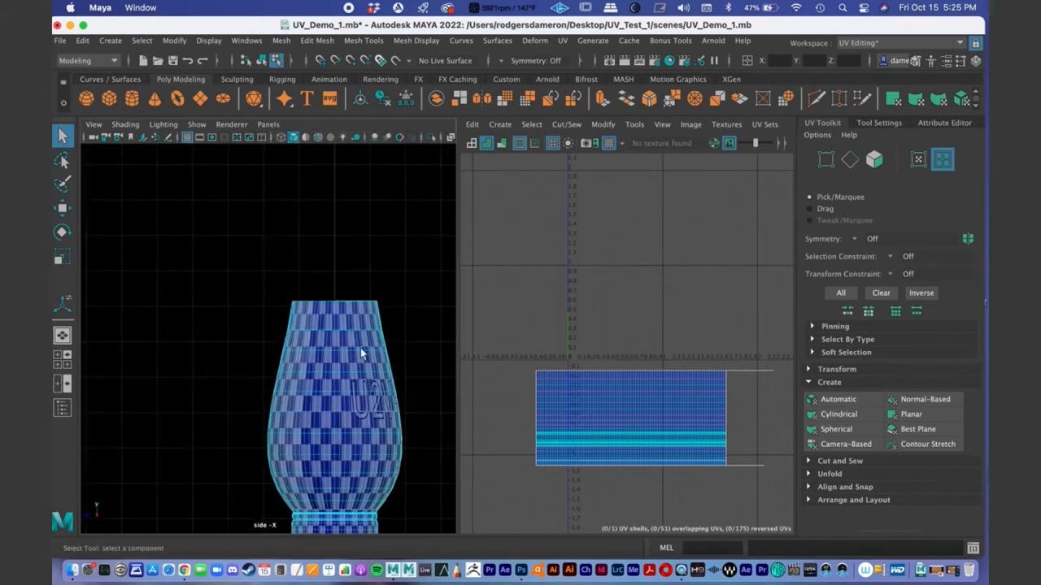
{"action": "scroll", "coordinate": [349, 344], "scroll_direction": "up", "scroll_amount": 3}
{"action": "left_click", "coordinate": [335, 350]}
{"action": "middle_click_drag", "start_coordinate": [277, 320], "coordinate": [321, 261], "text": "alt"}
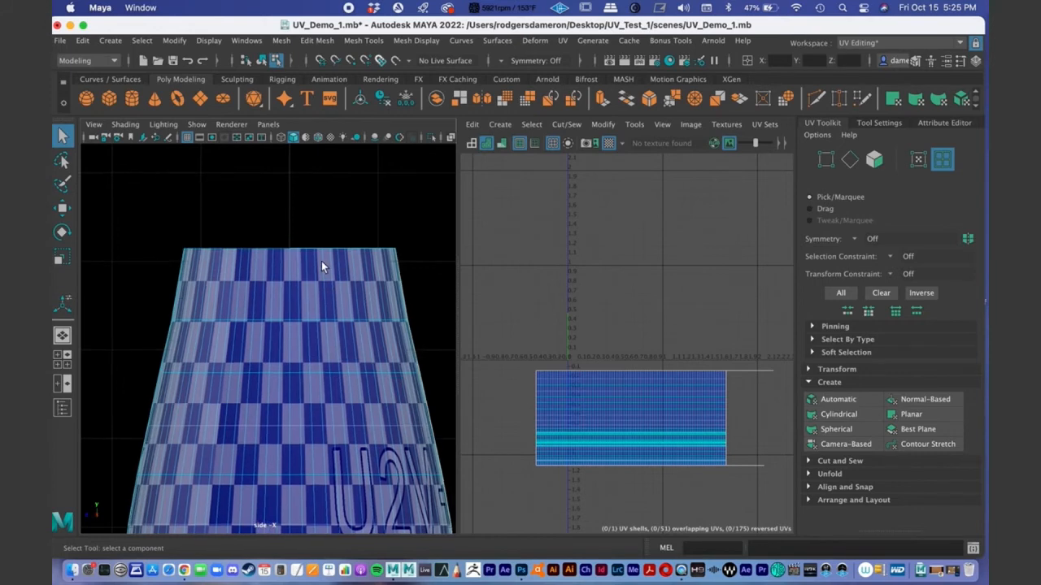
{"action": "right_click_drag", "start_coordinate": [285, 256], "coordinate": [286, 245]}
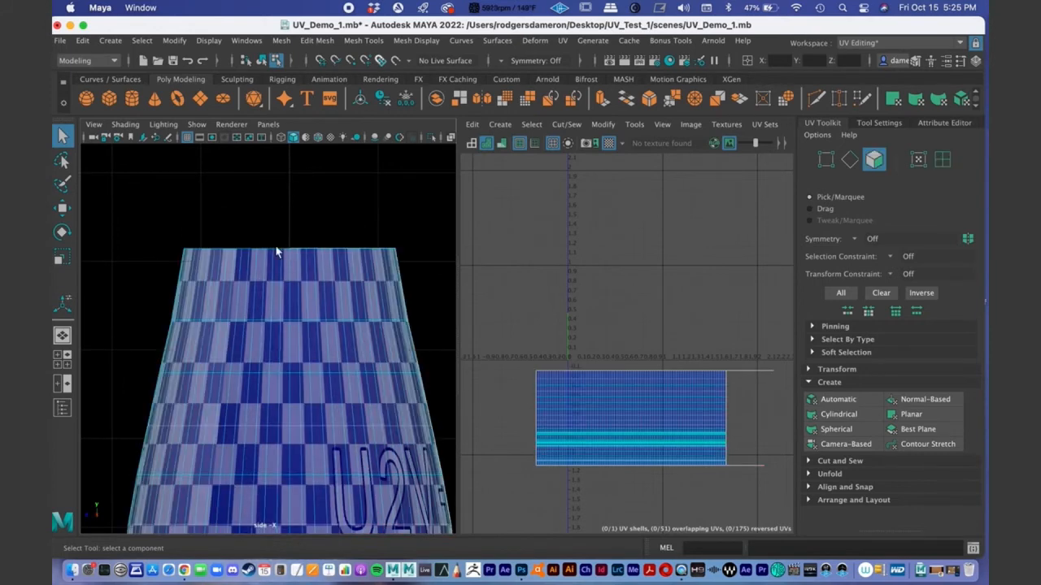
{"action": "left_click_drag", "start_coordinate": [146, 233], "coordinate": [439, 275]}
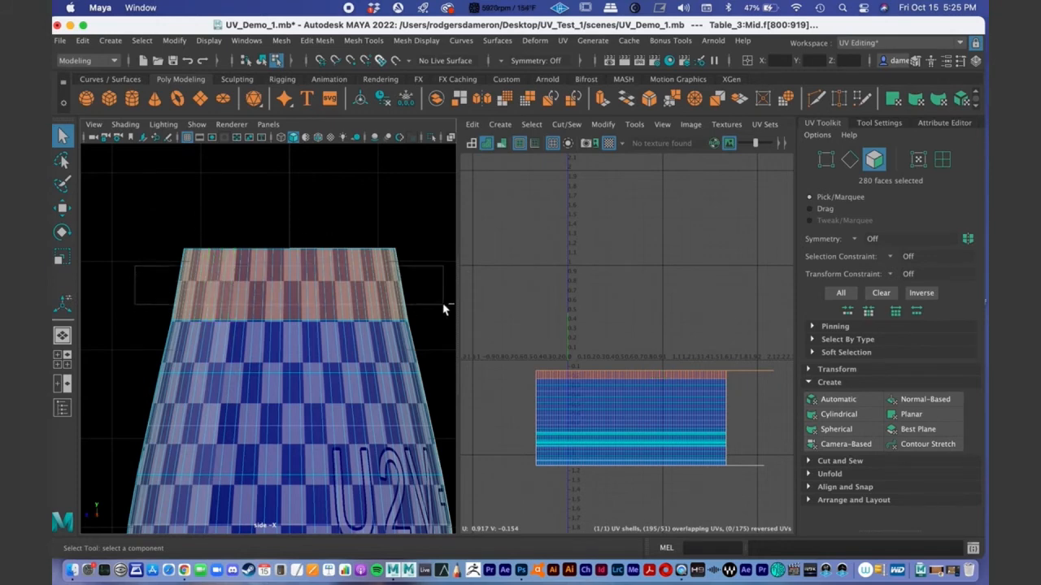
{"action": "left_click_drag", "start_coordinate": [442, 305], "coordinate": [449, 296], "text": "ctrl"}
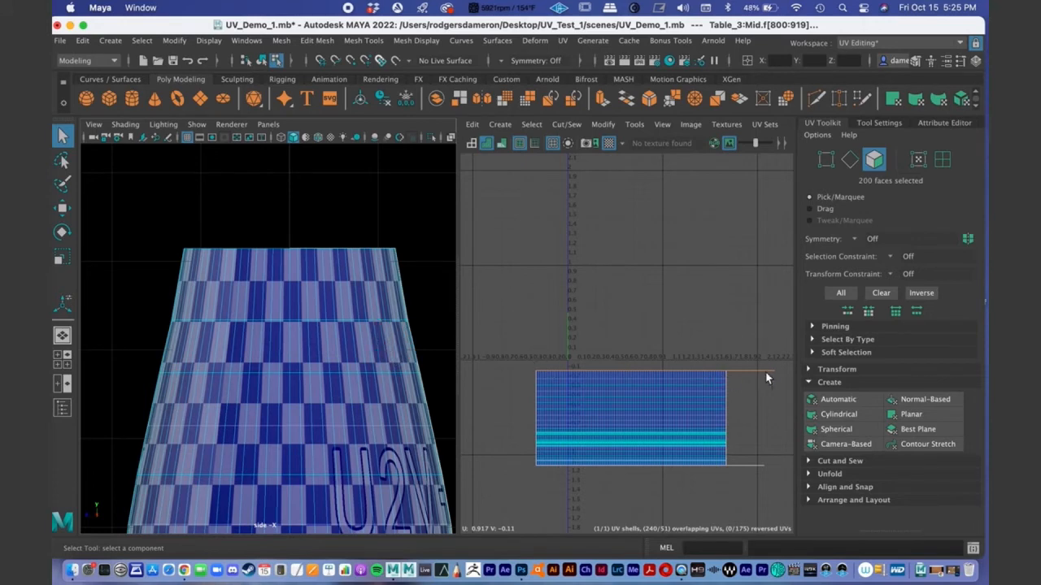
Step: Add the flat bottom cap's faces to the selection and deselect the side-wall faces at the base
{"action": "middle_click_drag", "start_coordinate": [289, 412], "coordinate": [302, 174], "text": "alt"}
{"action": "right_click_drag", "start_coordinate": [301, 174], "coordinate": [239, 348], "text": "alt"}
{"action": "middle_click_drag", "start_coordinate": [240, 353], "coordinate": [283, 270], "text": "alt"}
{"action": "right_click_drag", "start_coordinate": [283, 269], "coordinate": [447, 287], "text": "alt"}
{"action": "right_click_drag", "start_coordinate": [315, 285], "coordinate": [423, 260], "text": "alt"}
{"action": "middle_click_drag", "start_coordinate": [422, 260], "coordinate": [332, 356], "text": "alt"}
{"action": "right_click_drag", "start_coordinate": [247, 318], "coordinate": [388, 302], "text": "alt"}
{"action": "right_click_drag", "start_coordinate": [315, 309], "coordinate": [313, 312], "text": "alt"}
{"action": "middle_click_drag", "start_coordinate": [314, 313], "coordinate": [309, 315], "text": "alt"}
{"action": "left_click_drag", "start_coordinate": [103, 354], "coordinate": [457, 311]}
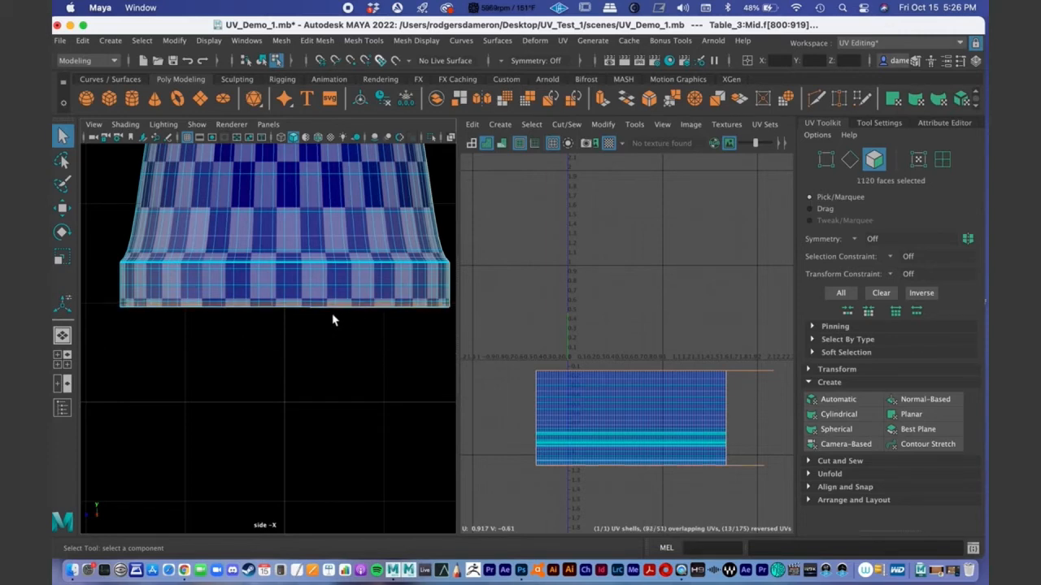
{"action": "left_click_drag", "start_coordinate": [111, 291], "coordinate": [457, 311]}
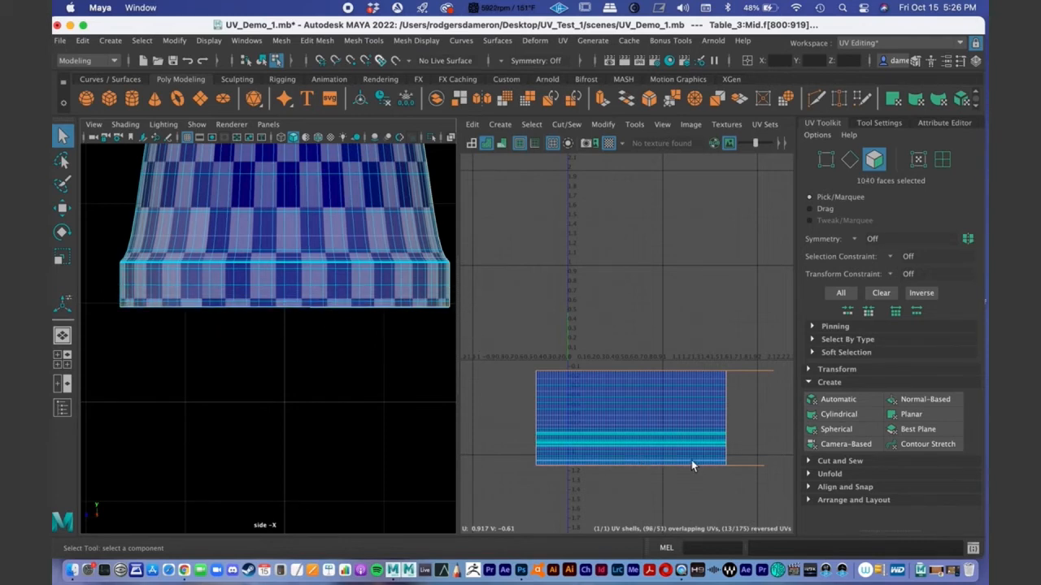
Step: Return the viewport to the perspective camera and check the face selection on both the top and bottom caps
{"action": "middle_click_drag", "start_coordinate": [691, 461], "coordinate": [692, 443], "text": "alt"}
{"action": "left_click", "coordinate": [269, 126]}
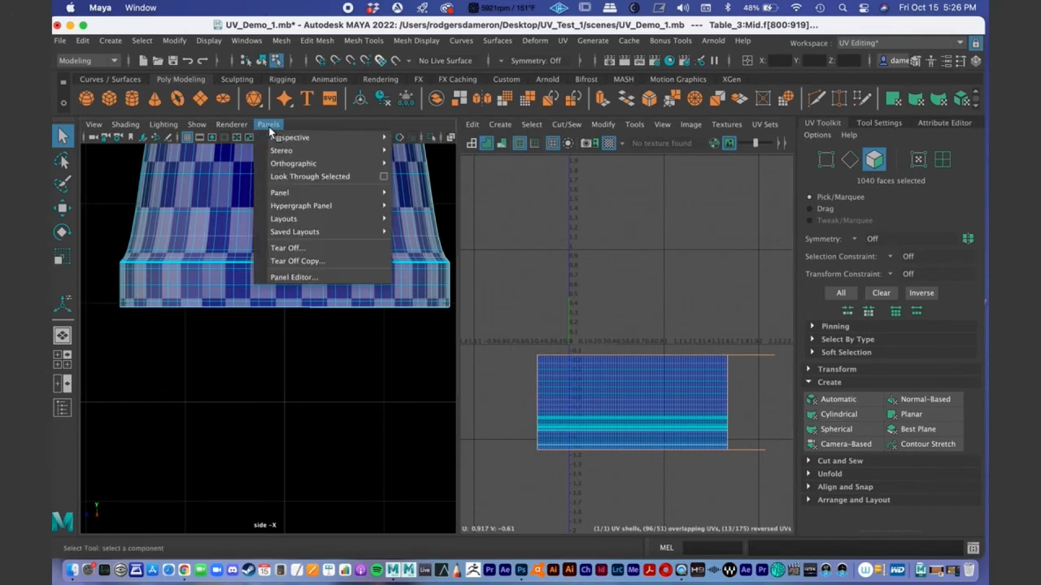
{"action": "mouse_move", "coordinate": [325, 138]}
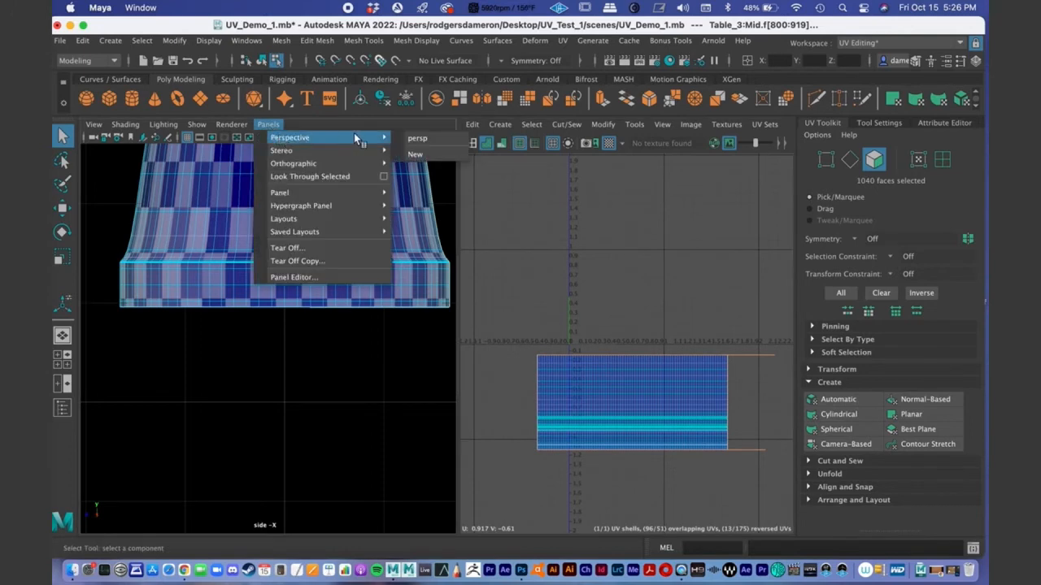
{"action": "left_click", "coordinate": [432, 140]}
{"action": "left_click_drag", "start_coordinate": [327, 259], "coordinate": [321, 277], "text": "alt"}
{"action": "right_click_drag", "start_coordinate": [322, 277], "coordinate": [323, 284], "text": "alt"}
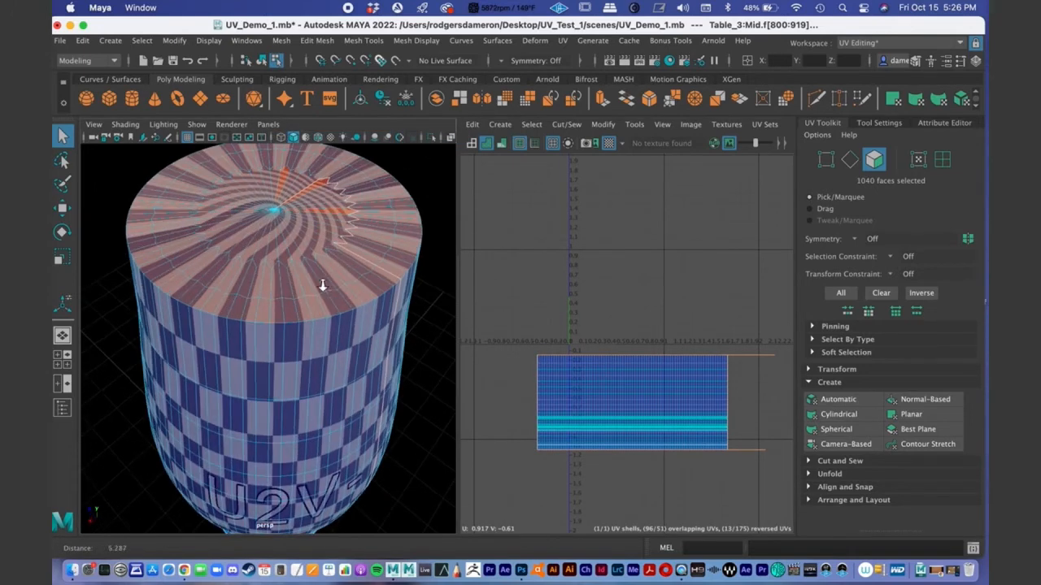
{"action": "left_click_drag", "start_coordinate": [325, 358], "coordinate": [320, 386], "text": "alt"}
{"action": "right_click_drag", "start_coordinate": [321, 385], "coordinate": [265, 343], "text": "alt"}
{"action": "mouse_move", "coordinate": [252, 297]}
{"action": "left_mouse_down", "text": "alt"}
{"action": "mouse_move", "coordinate": [260, 263]}
{"action": "mouse_move", "coordinate": [263, 290]}
{"action": "left_mouse_up", "text": "alt"}
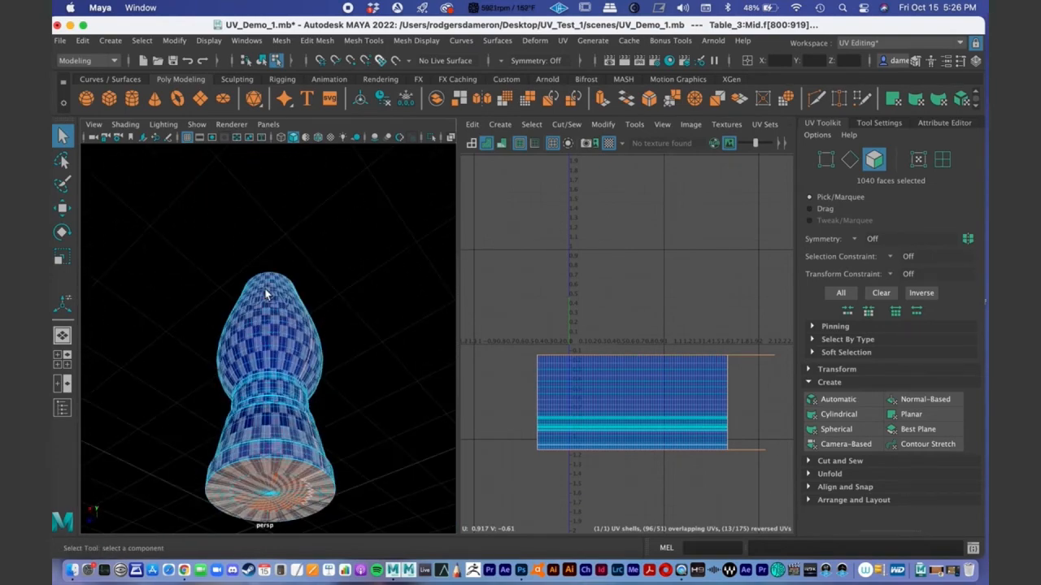
Step: Display the UV shells as wireframe, turn off the checker map, and inspect the seam along the middle piece
{"action": "left_click", "coordinate": [472, 145]}
{"action": "left_click_drag", "start_coordinate": [270, 413], "coordinate": [455, 275], "text": "alt"}
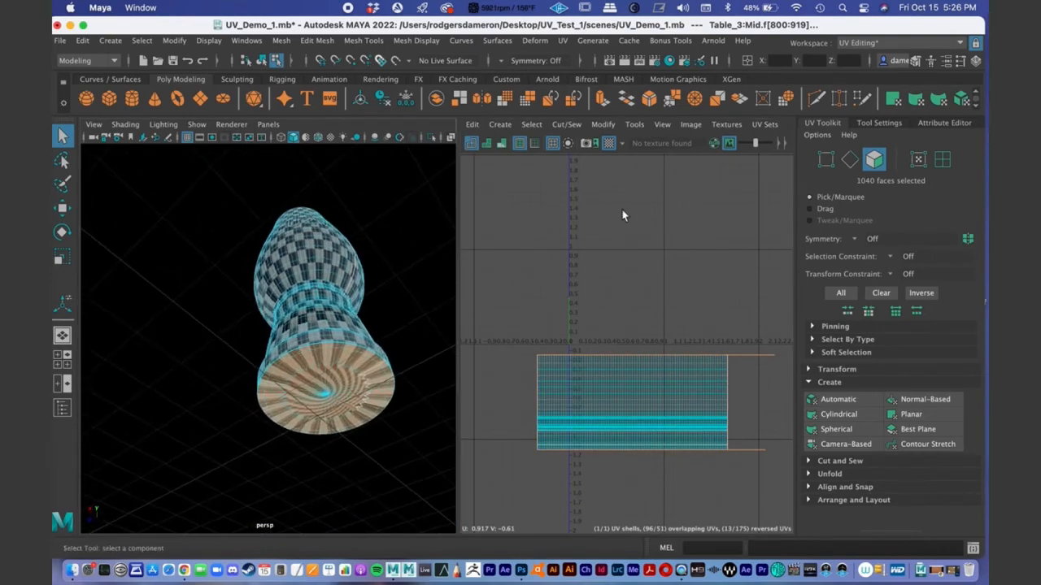
{"action": "left_click", "coordinate": [614, 143]}
{"action": "left_click_drag", "start_coordinate": [320, 350], "coordinate": [325, 306], "text": "alt"}
{"action": "left_click_drag", "start_coordinate": [390, 355], "coordinate": [366, 346], "text": "alt"}
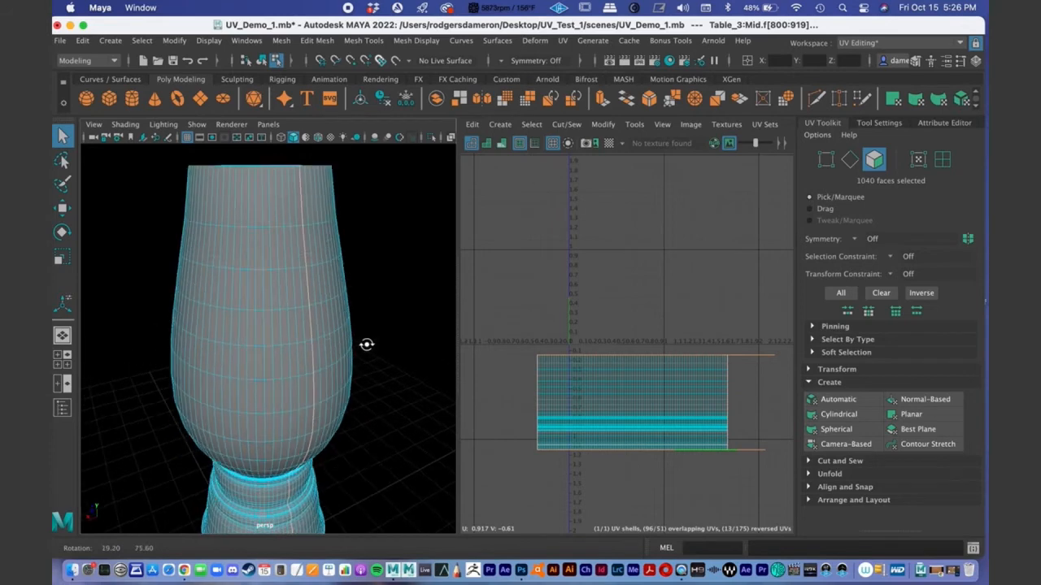
{"action": "right_click_drag", "start_coordinate": [365, 345], "coordinate": [293, 336], "text": "alt"}
{"action": "left_click_drag", "start_coordinate": [290, 313], "coordinate": [259, 307], "text": "alt"}
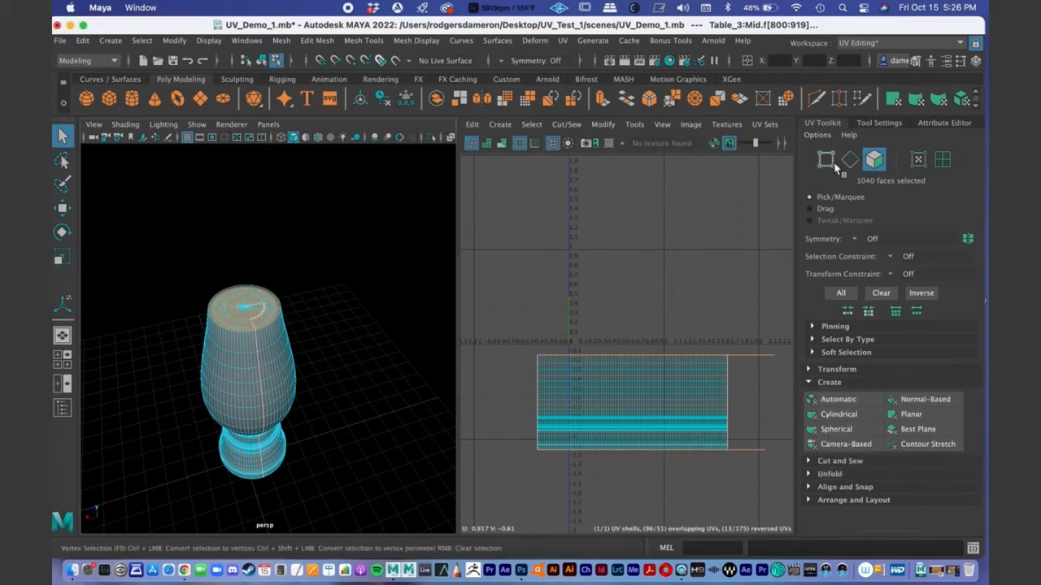
Step: Apply a planar mapping from the Y axis to the selected cap faces, close the options, and clear the selection
{"action": "left_click", "coordinate": [927, 415], "text": "shift"}
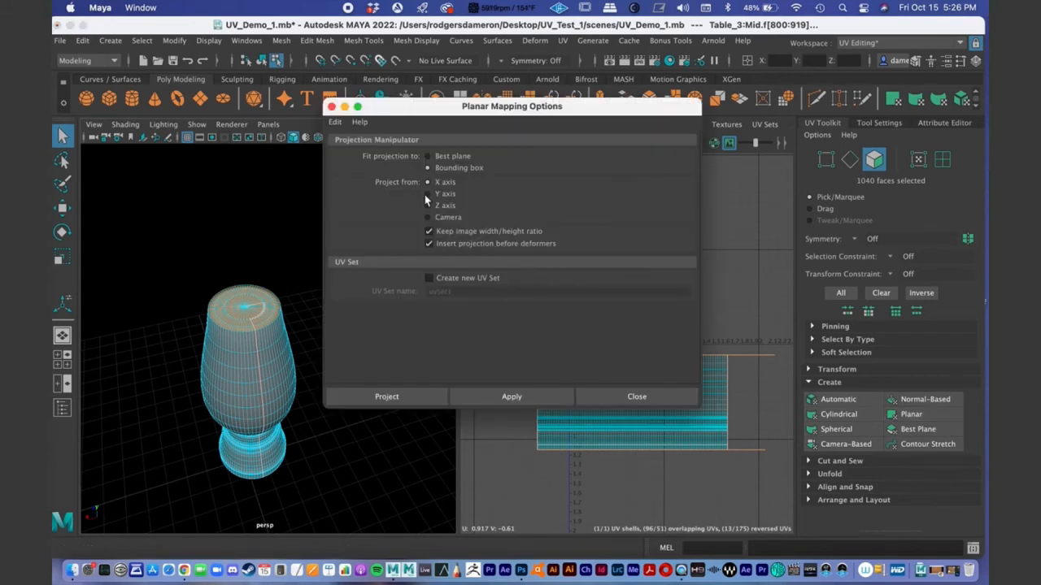
{"action": "left_click", "coordinate": [497, 395]}
{"action": "left_click", "coordinate": [635, 396]}
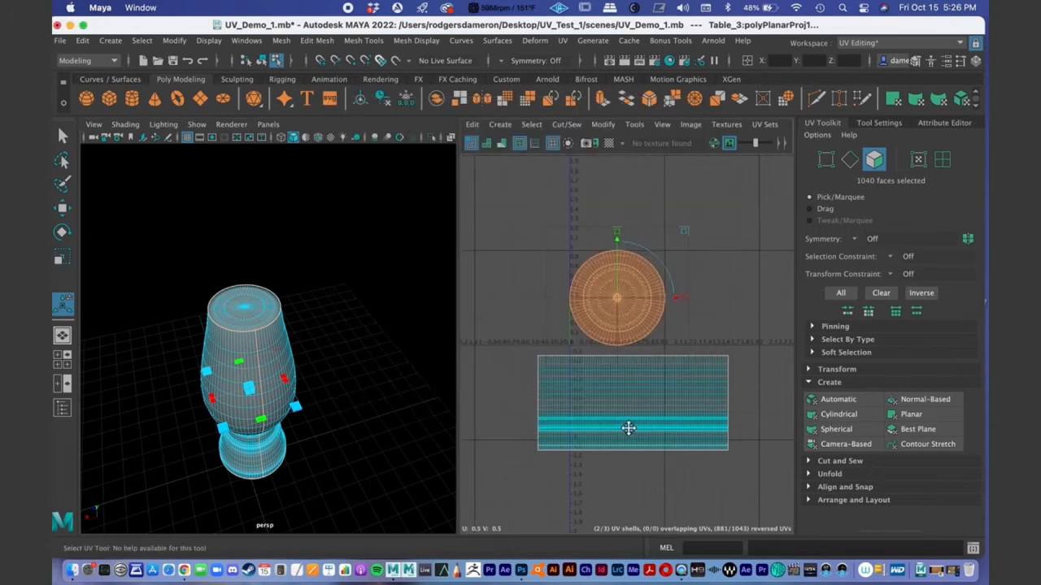
{"action": "middle_click_drag", "start_coordinate": [629, 428], "coordinate": [609, 440], "text": "alt"}
{"action": "scroll", "coordinate": [609, 408], "scroll_direction": "down", "scroll_amount": 1}
{"action": "left_click", "coordinate": [726, 331]}
Step: Switch the UV editor to UV shell selection, activate the Move tool, and clear the selection of the overlapping cap shells
{"action": "middle_click_drag", "start_coordinate": [591, 330], "coordinate": [569, 343], "text": "alt"}
{"action": "right_click_drag", "start_coordinate": [568, 343], "coordinate": [674, 322], "text": "alt"}
{"action": "middle_click_drag", "start_coordinate": [624, 320], "coordinate": [586, 318], "text": "alt"}
{"action": "key", "text": "q"}
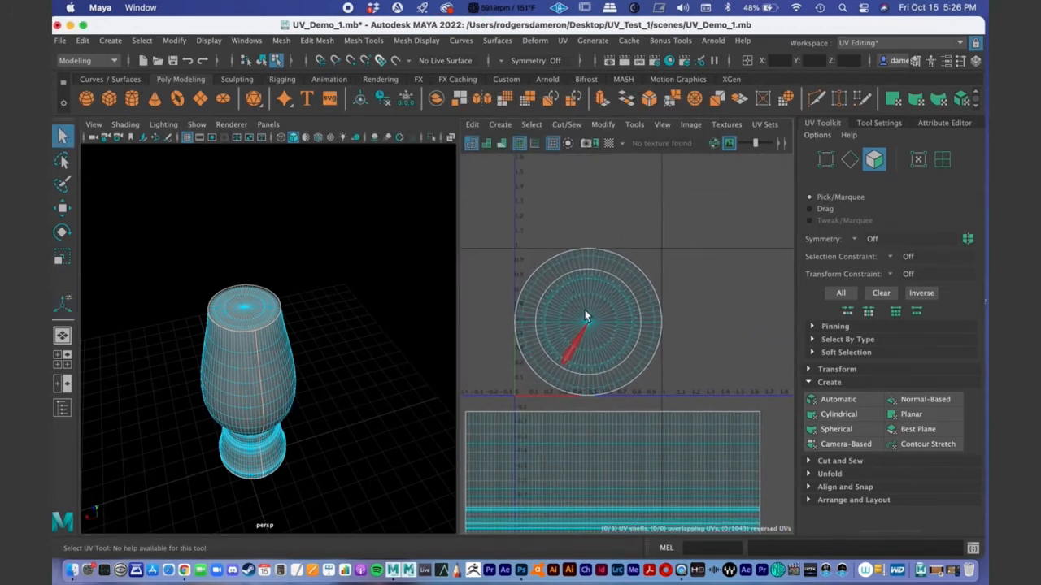
{"action": "right_click_drag", "start_coordinate": [594, 311], "coordinate": [550, 291]}
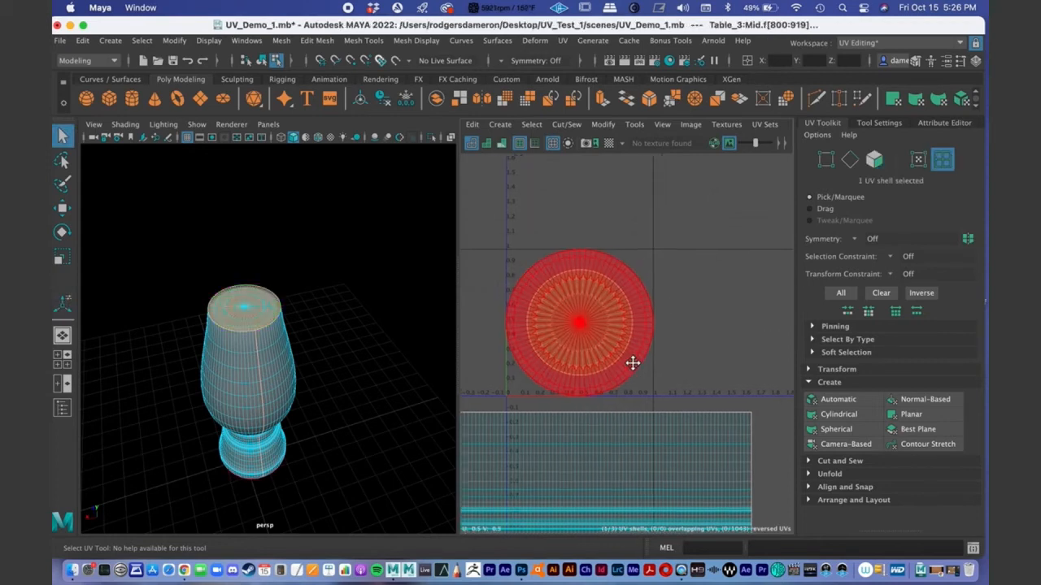
{"action": "middle_click_drag", "start_coordinate": [642, 362], "coordinate": [592, 339], "text": "alt"}
{"action": "key", "text": "w"}
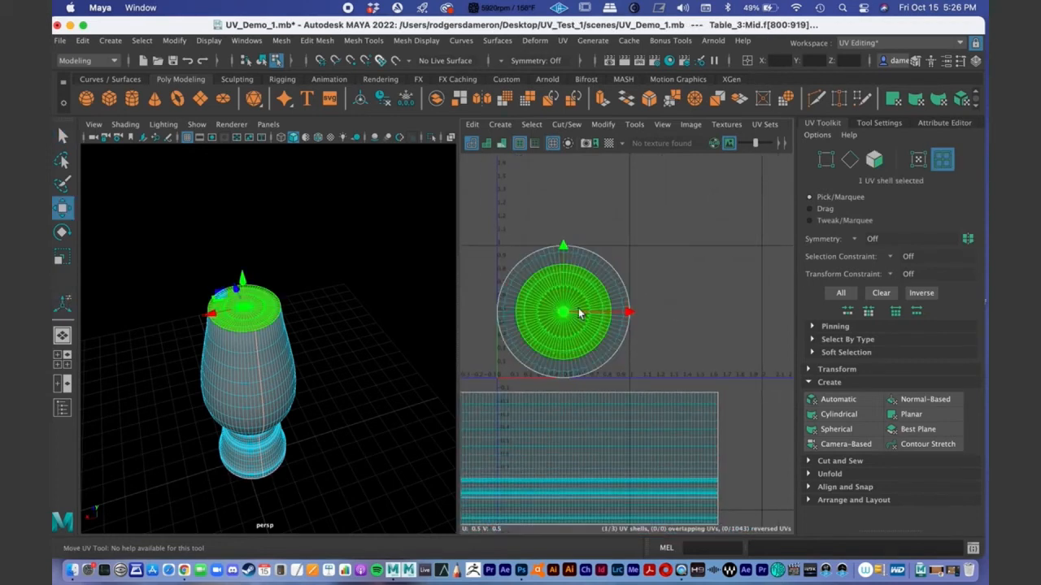
{"action": "left_click", "coordinate": [571, 315], "text": "shift"}
{"action": "left_click", "coordinate": [711, 334]}
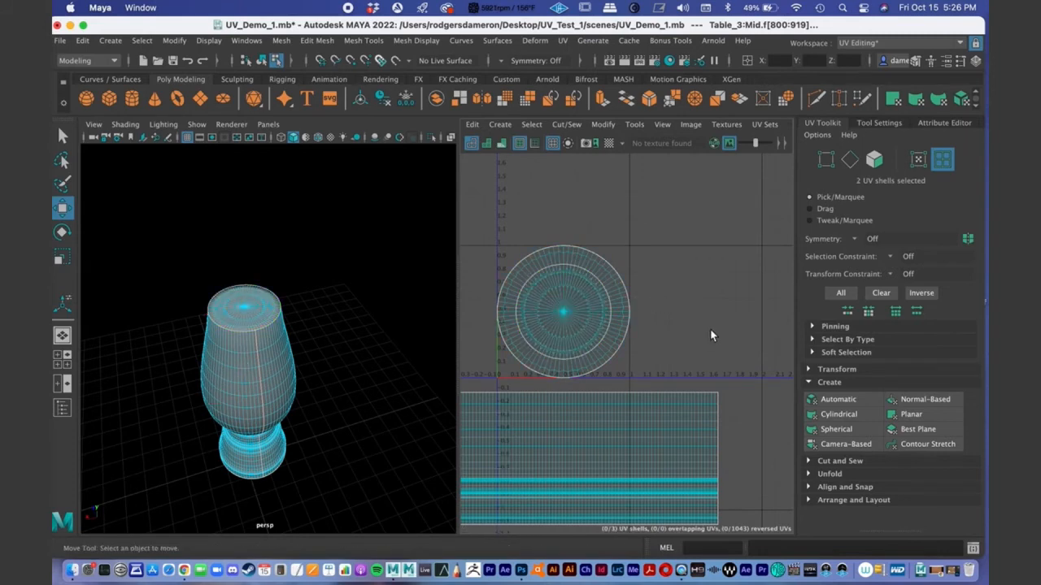
Step: Move the smaller cap shell clear of the larger one, and shift the larger cap shell up away from the body shell
{"action": "left_click", "coordinate": [565, 319]}
{"action": "left_click_drag", "start_coordinate": [515, 344], "coordinate": [677, 297]}
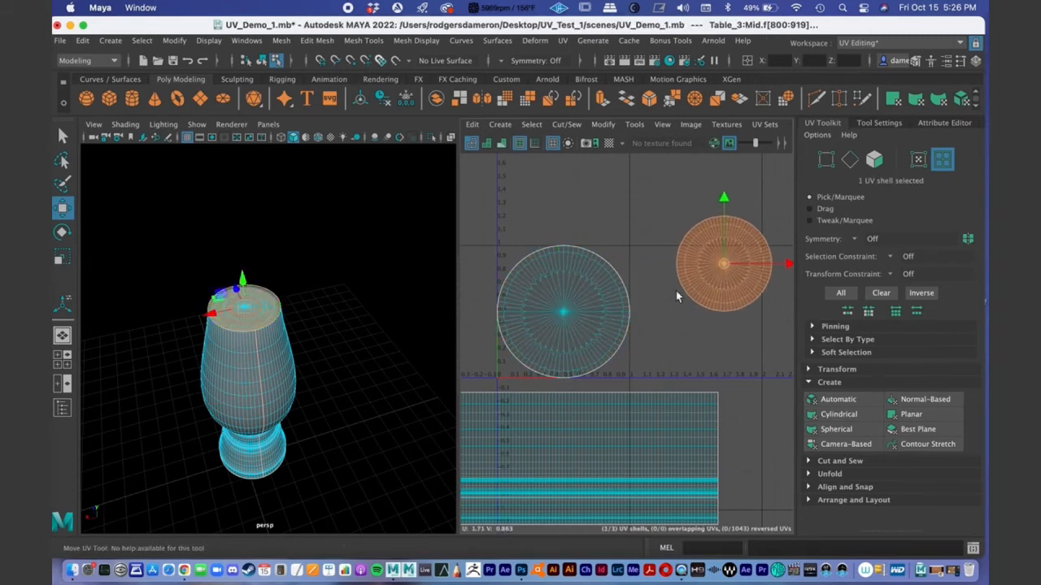
{"action": "left_click", "coordinate": [630, 315]}
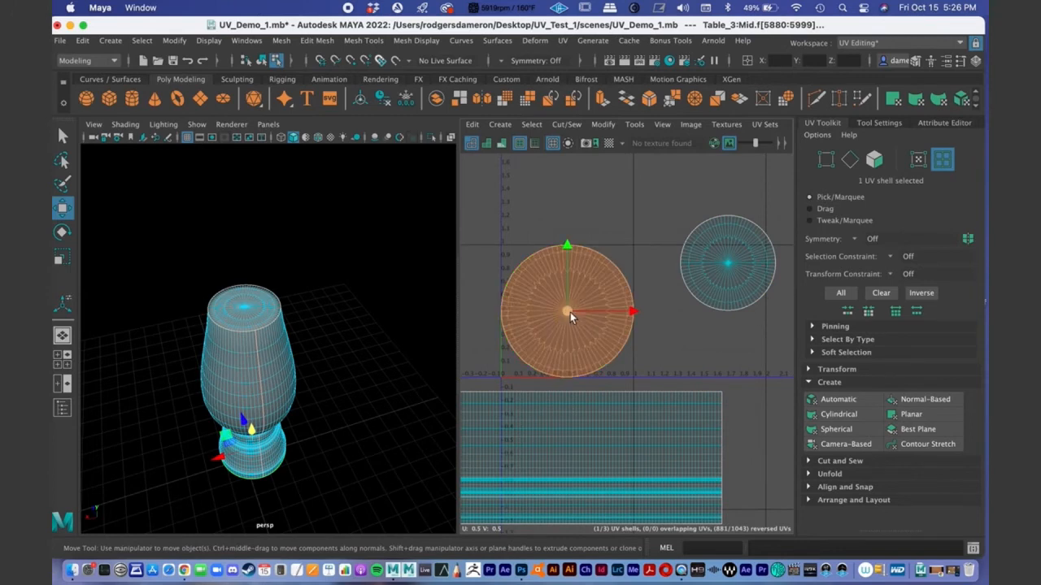
{"action": "left_click_drag", "start_coordinate": [571, 317], "coordinate": [579, 271]}
Step: Turn on the checker map and examine the pattern on the middle piece's top cap, bottom cap, and side wall
{"action": "left_click", "coordinate": [609, 144]}
{"action": "left_click_drag", "start_coordinate": [159, 354], "coordinate": [171, 333], "text": "alt"}
{"action": "right_click_drag", "start_coordinate": [172, 333], "coordinate": [231, 332], "text": "alt"}
{"action": "middle_click_drag", "start_coordinate": [221, 333], "coordinate": [250, 315], "text": "alt"}
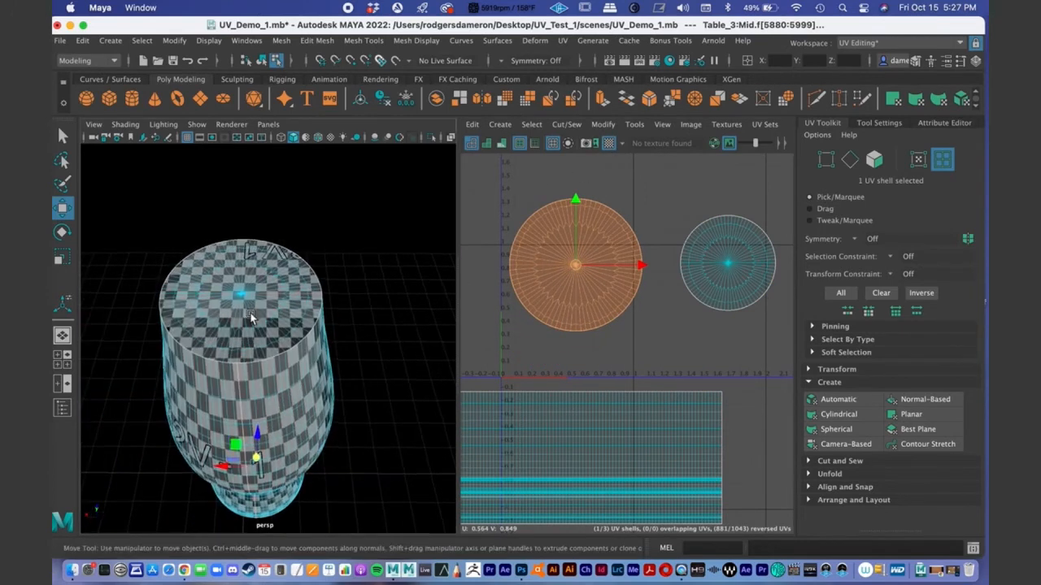
{"action": "left_click_drag", "start_coordinate": [282, 391], "coordinate": [276, 324], "text": "alt"}
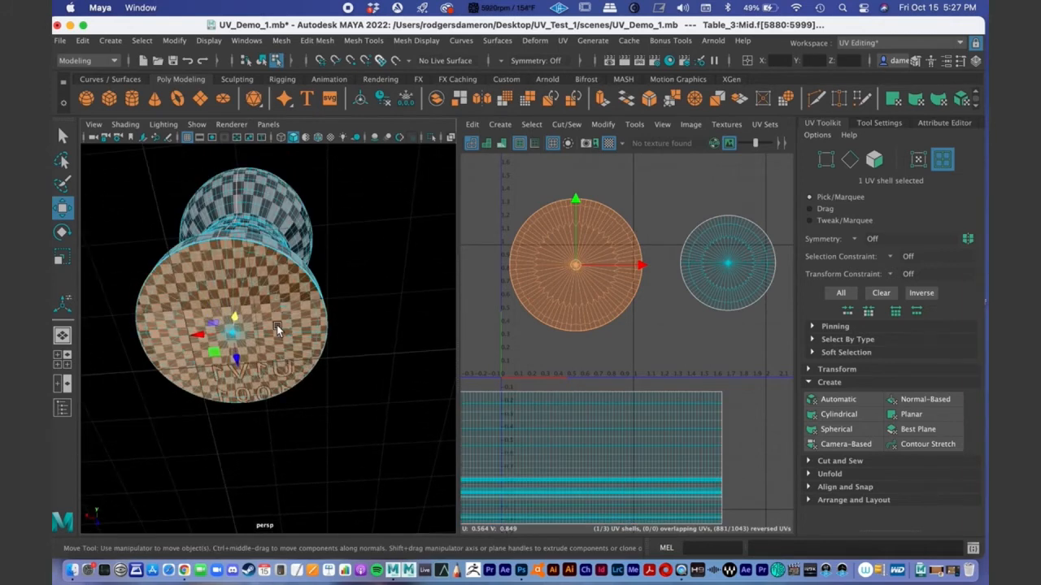
{"action": "left_click", "coordinate": [374, 302]}
{"action": "left_click_drag", "start_coordinate": [341, 343], "coordinate": [315, 352], "text": "alt"}
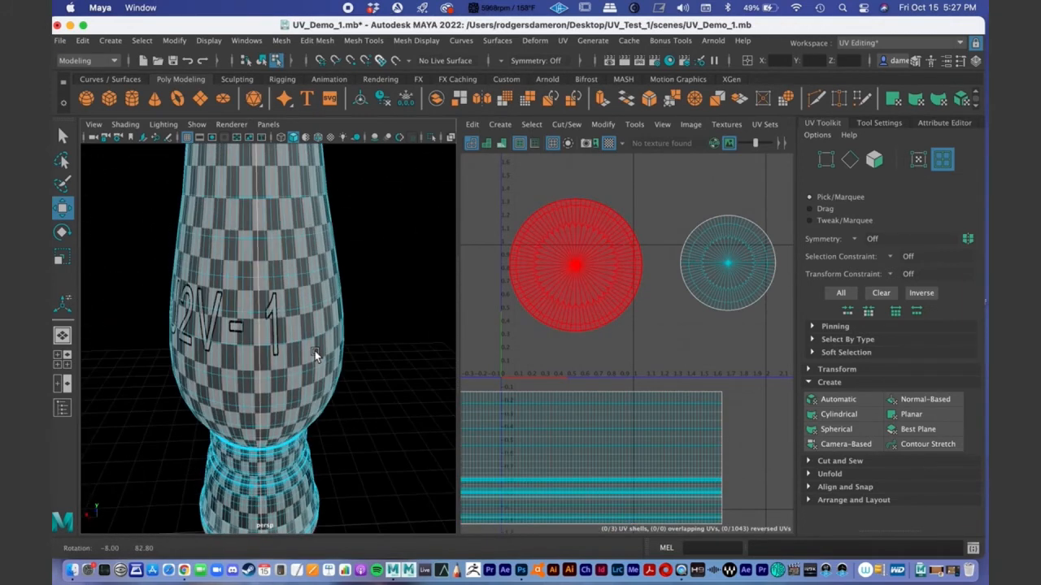
Step: Frame all three shells in the UV editor and unfold the larger cap shell
{"action": "key", "text": "q"}
{"action": "middle_click_drag", "start_coordinate": [619, 362], "coordinate": [678, 328], "text": "alt"}
{"action": "right_click_drag", "start_coordinate": [678, 328], "coordinate": [592, 294], "text": "alt"}
{"action": "middle_click_drag", "start_coordinate": [593, 295], "coordinate": [557, 314], "text": "alt"}
{"action": "right_click_drag", "start_coordinate": [557, 314], "coordinate": [540, 261], "text": "alt"}
{"action": "left_click", "coordinate": [583, 276]}
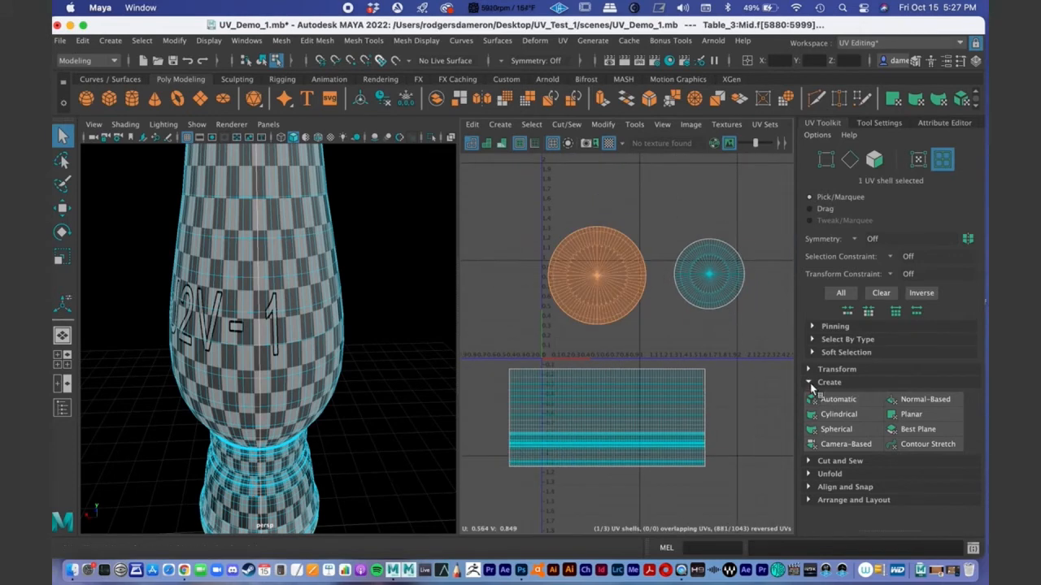
{"action": "left_click", "coordinate": [809, 382]}
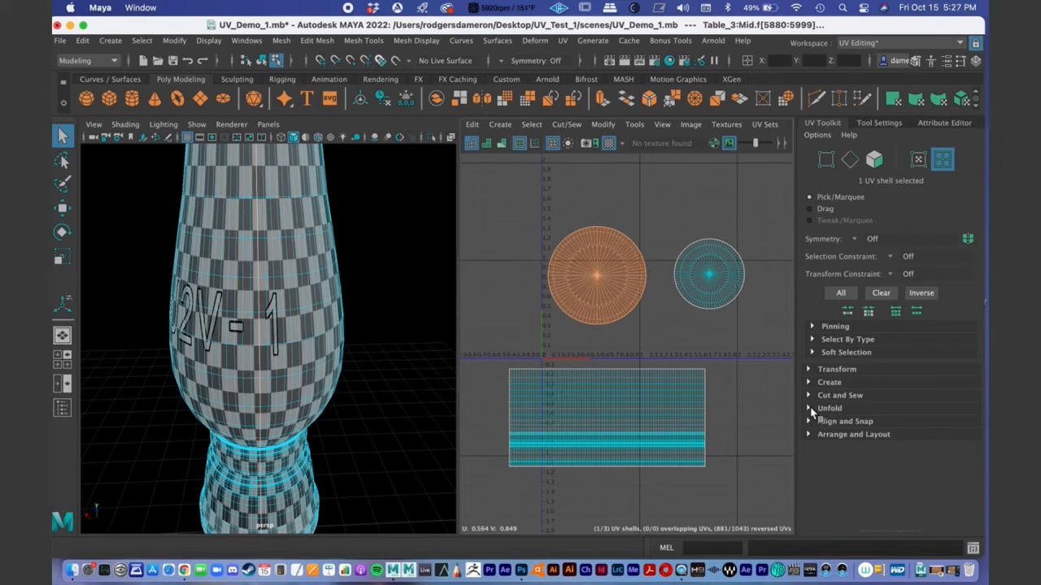
{"action": "left_click", "coordinate": [809, 409]}
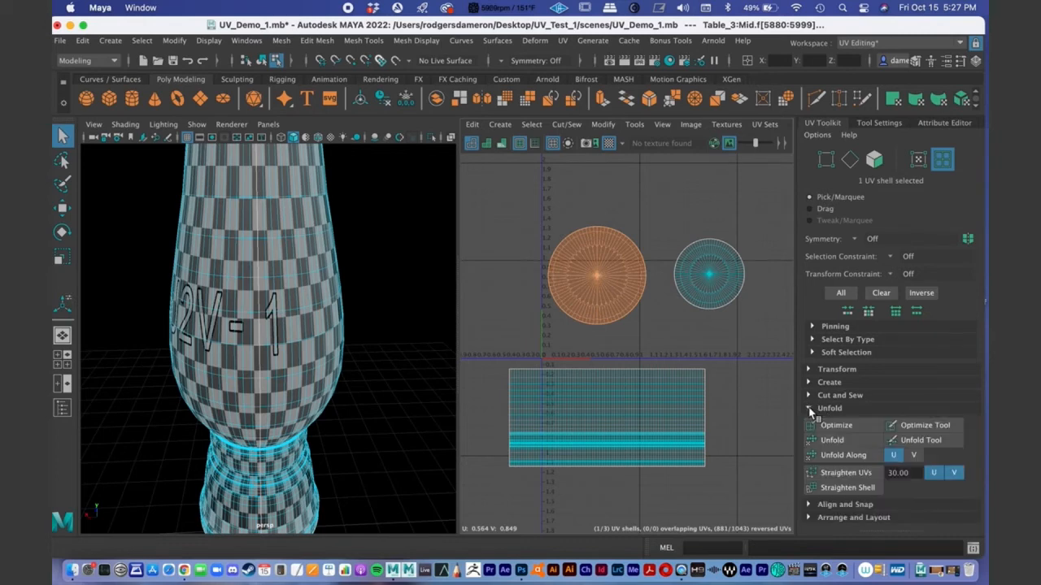
{"action": "left_click", "coordinate": [843, 444]}
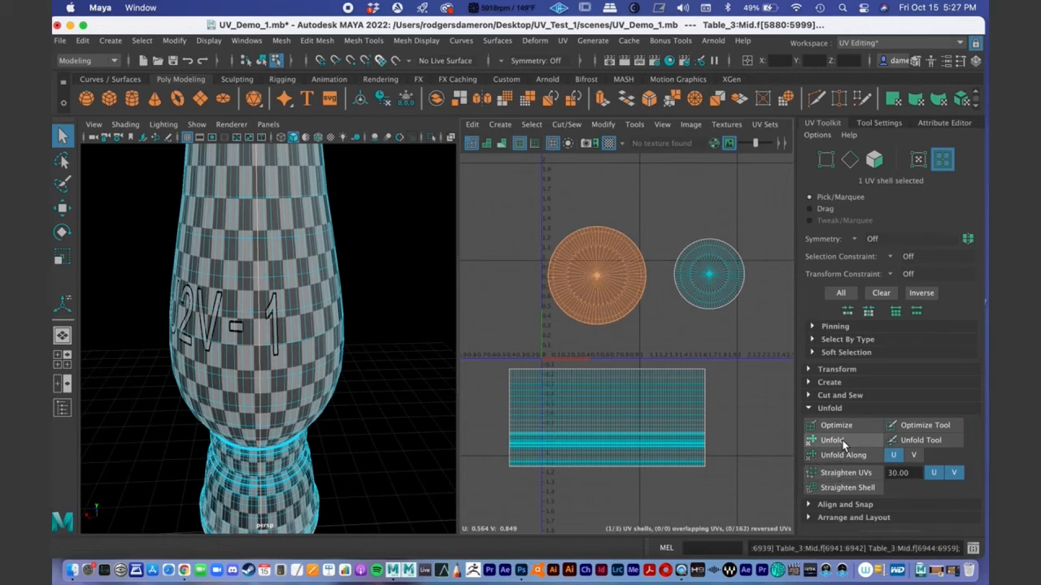
Step: Select the smaller cap shell and unfold it
{"action": "left_click", "coordinate": [725, 287]}
{"action": "left_click", "coordinate": [841, 441]}
{"action": "left_click", "coordinate": [841, 441]}
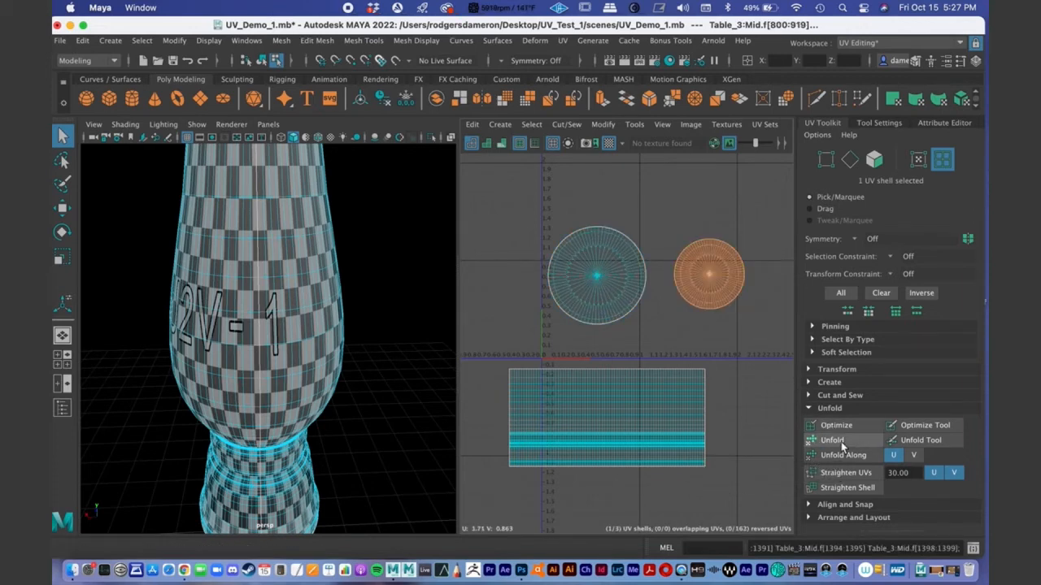
Step: Try to unfold the rectangular body shell with the whole middle piece in view, and undo the unfold
{"action": "left_click_drag", "start_coordinate": [364, 377], "coordinate": [363, 367], "text": "alt"}
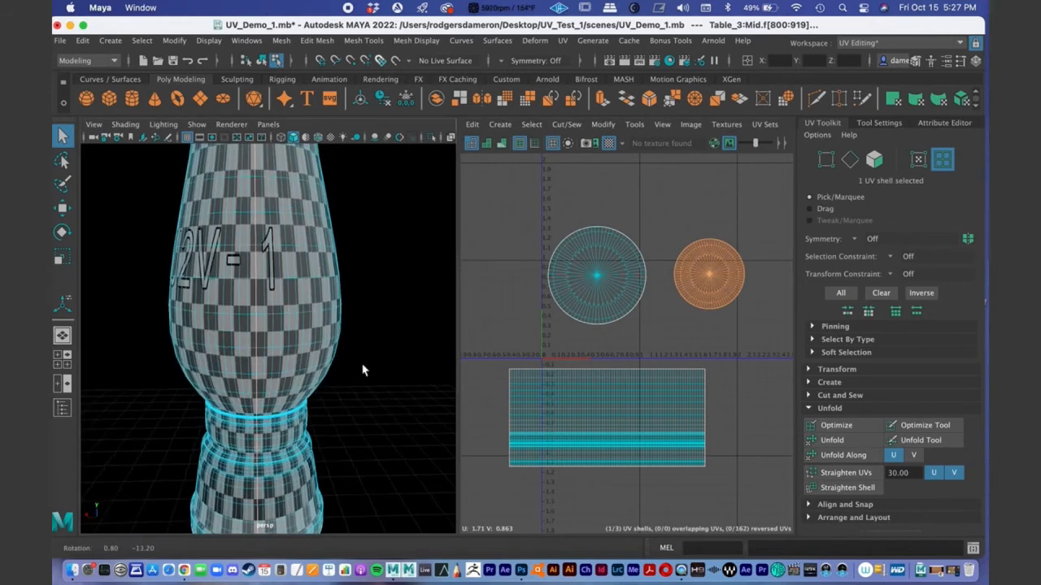
{"action": "left_click", "coordinate": [660, 412]}
{"action": "middle_click_drag", "start_coordinate": [317, 331], "coordinate": [309, 409], "text": "alt"}
{"action": "right_click_drag", "start_coordinate": [309, 408], "coordinate": [266, 401], "text": "alt"}
{"action": "middle_click_drag", "start_coordinate": [267, 401], "coordinate": [296, 355], "text": "alt"}
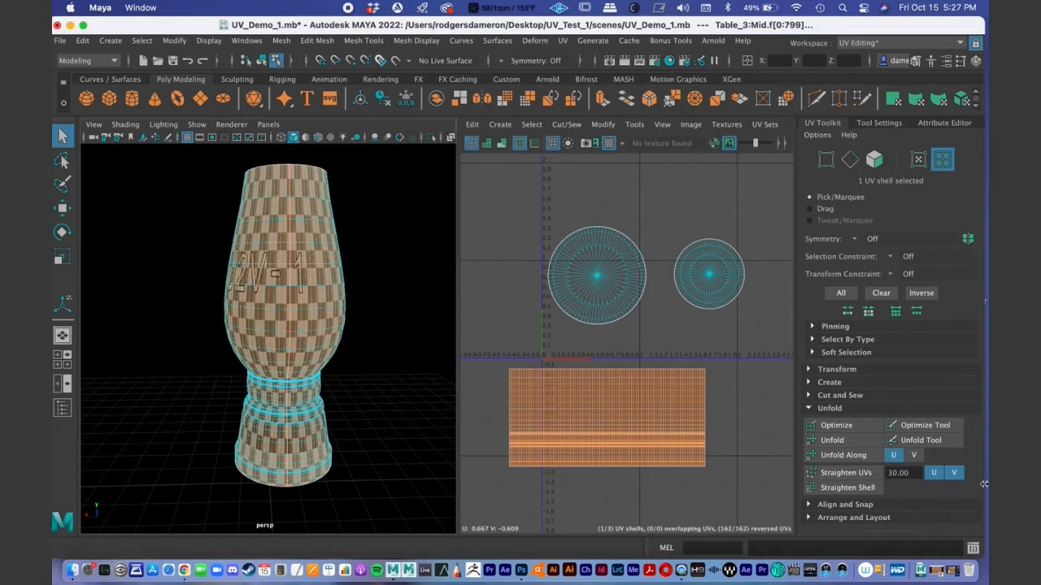
{"action": "left_click", "coordinate": [832, 440]}
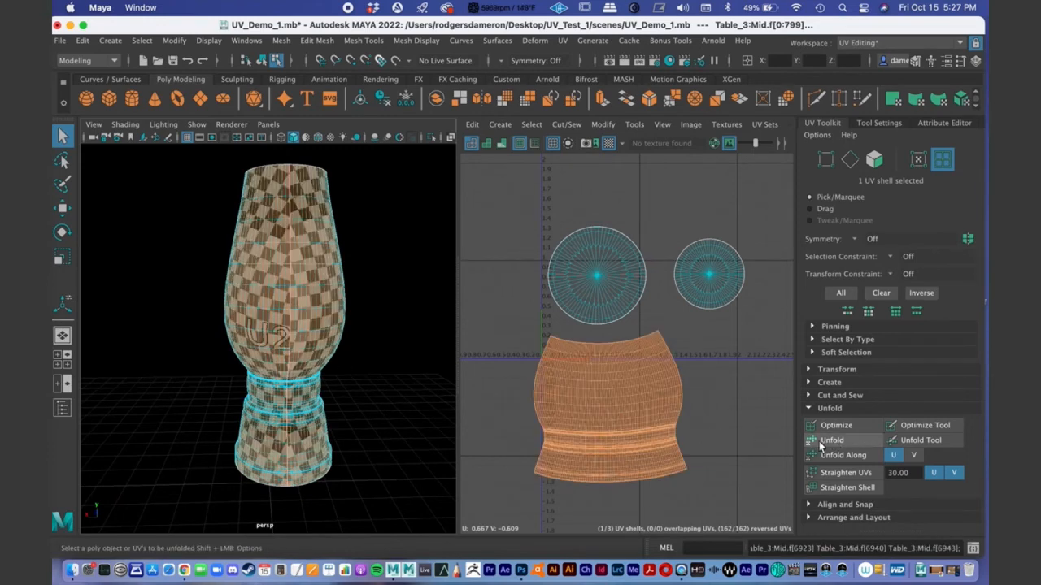
{"action": "key", "text": "super+z"}
Step: Try optimizing the body shell, inspect the checker pattern and shell outline, and switch to edge selection
{"action": "left_click", "coordinate": [845, 429]}
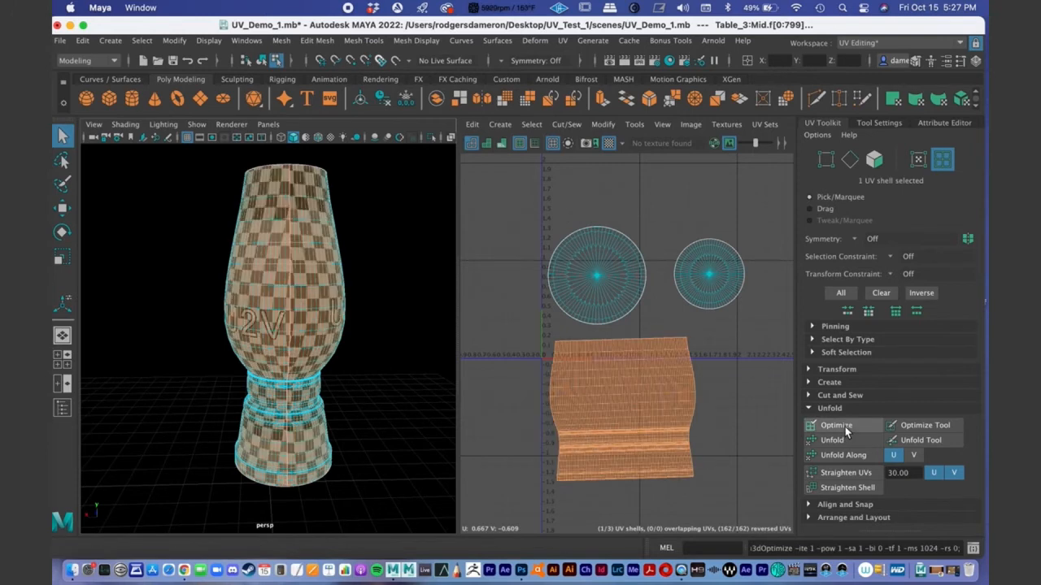
{"action": "left_click", "coordinate": [338, 295]}
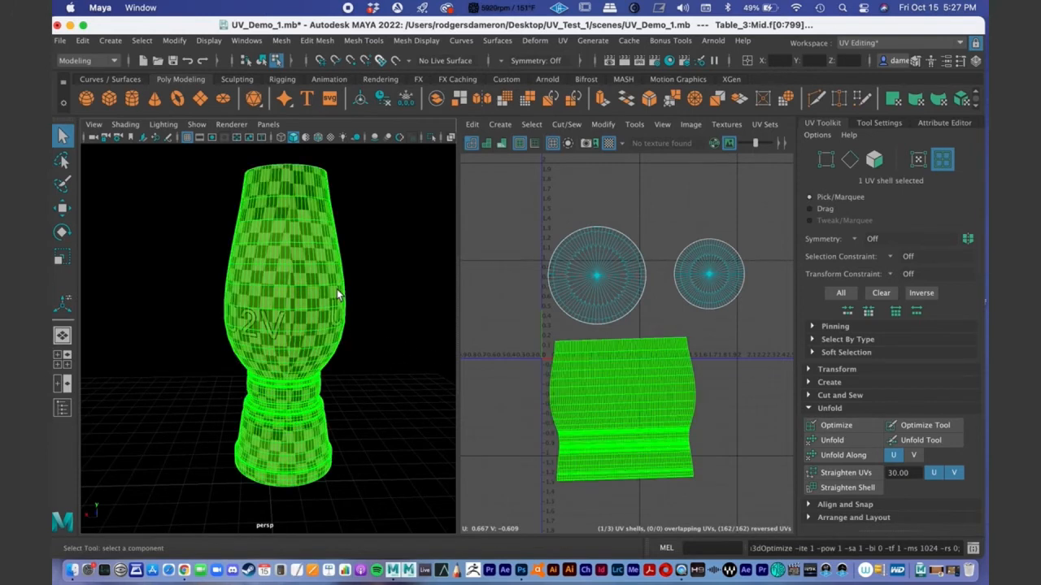
{"action": "left_click_drag", "start_coordinate": [337, 267], "coordinate": [308, 276], "text": "alt"}
{"action": "right_click_drag", "start_coordinate": [308, 277], "coordinate": [343, 275], "text": "alt"}
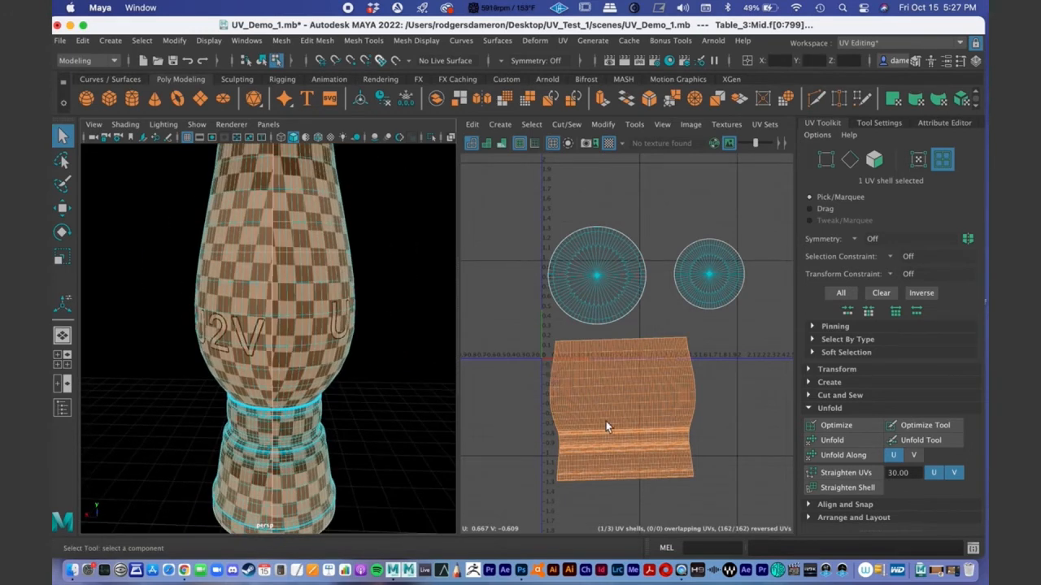
{"action": "scroll", "coordinate": [605, 421], "scroll_direction": "up", "scroll_amount": 5}
{"action": "middle_click_drag", "start_coordinate": [658, 416], "coordinate": [656, 356], "text": "alt"}
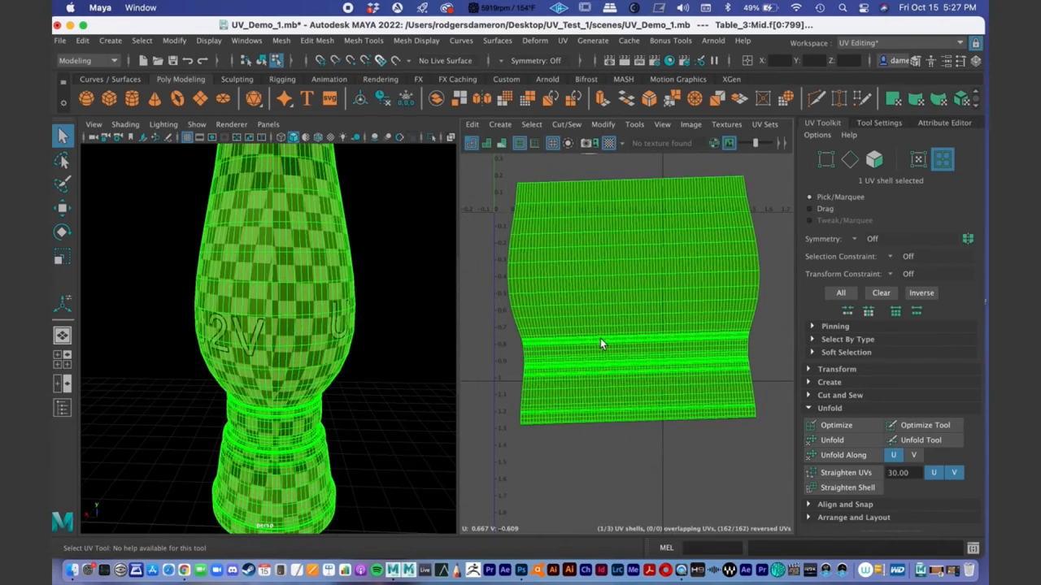
{"action": "right_click", "coordinate": [725, 350]}
{"action": "left_click", "coordinate": [731, 313]}
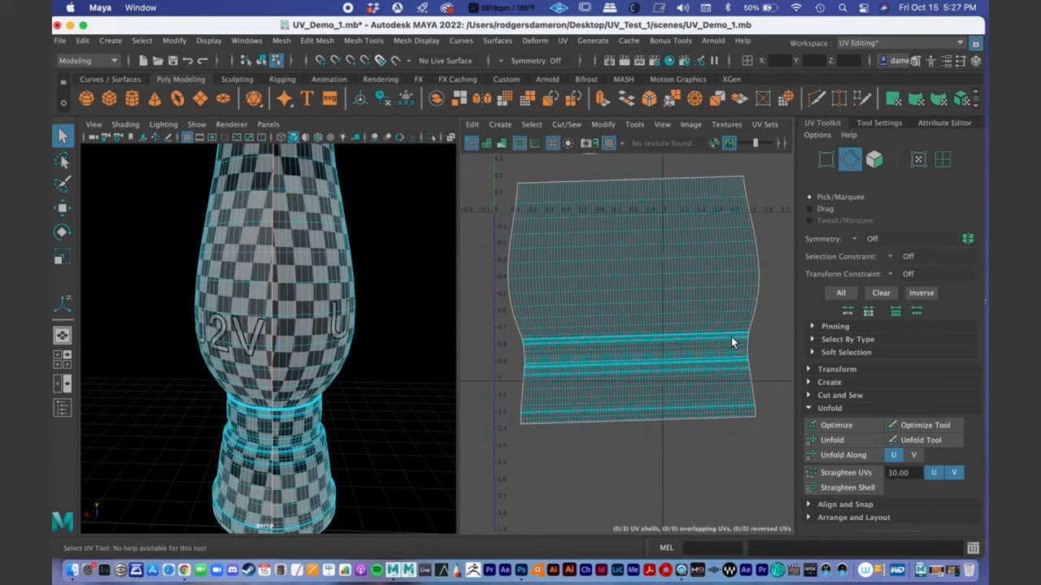
Step: Undo the optimization of the body shell and unfold the shell instead
{"action": "key", "text": "super+z"}
{"action": "key", "text": "super+z"}
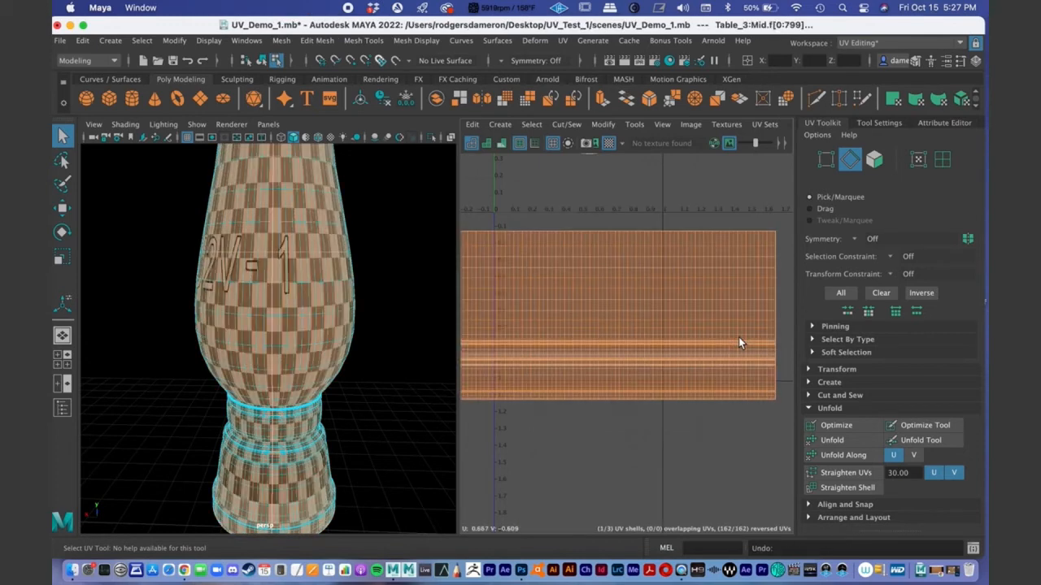
{"action": "middle_click_drag", "start_coordinate": [606, 313], "coordinate": [614, 326], "text": "alt"}
{"action": "left_click", "coordinate": [822, 439]}
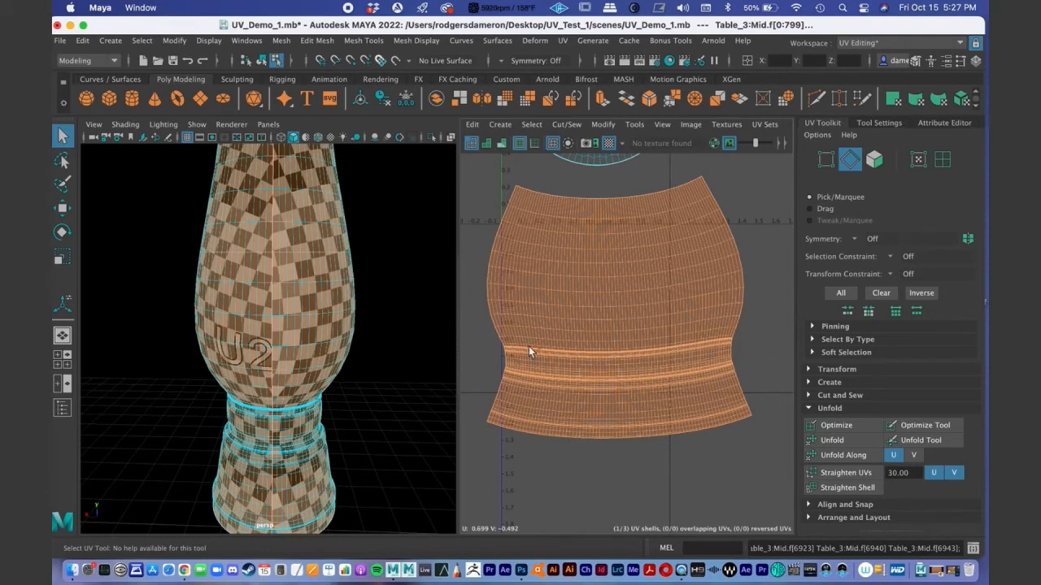
Step: Undo the last unfold of the table leg's body shell and unfold it again
{"action": "key", "text": "super+z"}
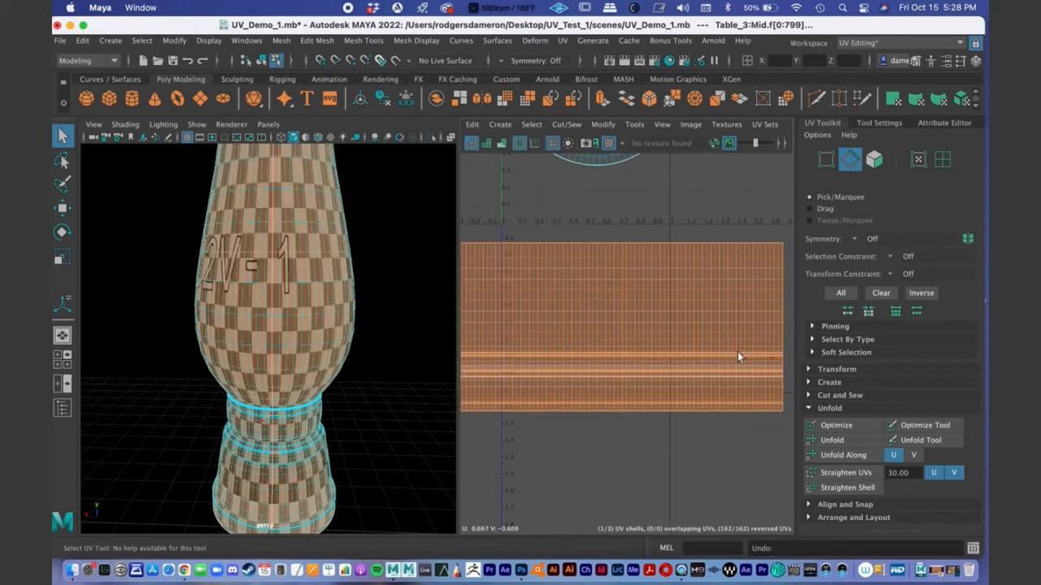
{"action": "left_click", "coordinate": [832, 440]}
{"action": "scroll", "coordinate": [657, 387], "scroll_direction": "down", "scroll_amount": 4}
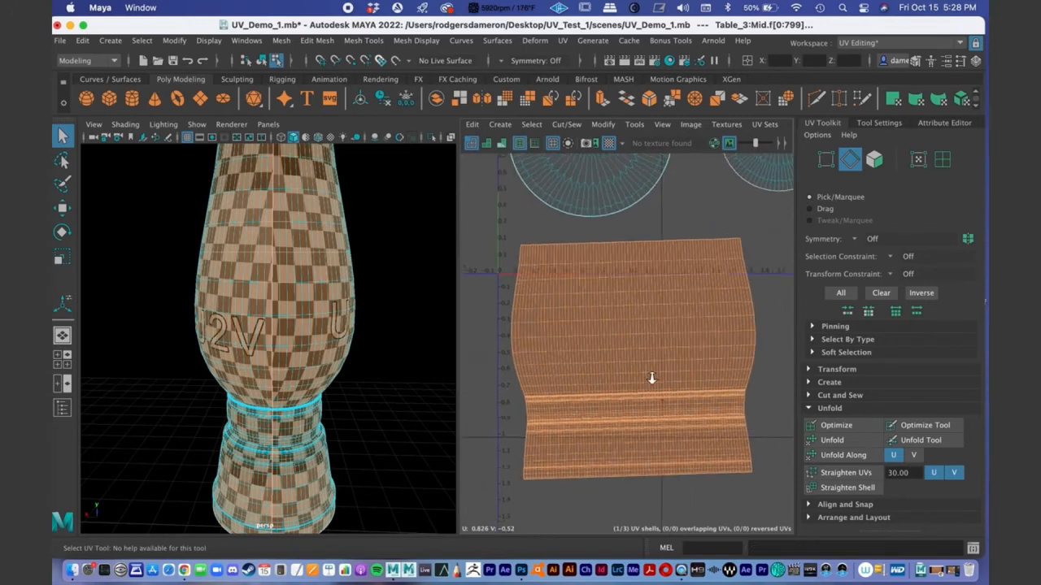
Step: Move the two circular cap shells individually, clearing space above the body shell and leaving the 0–1 tile empty
{"action": "right_click_drag", "start_coordinate": [615, 367], "coordinate": [570, 329], "text": "alt"}
{"action": "middle_click_drag", "start_coordinate": [569, 328], "coordinate": [558, 351], "text": "alt"}
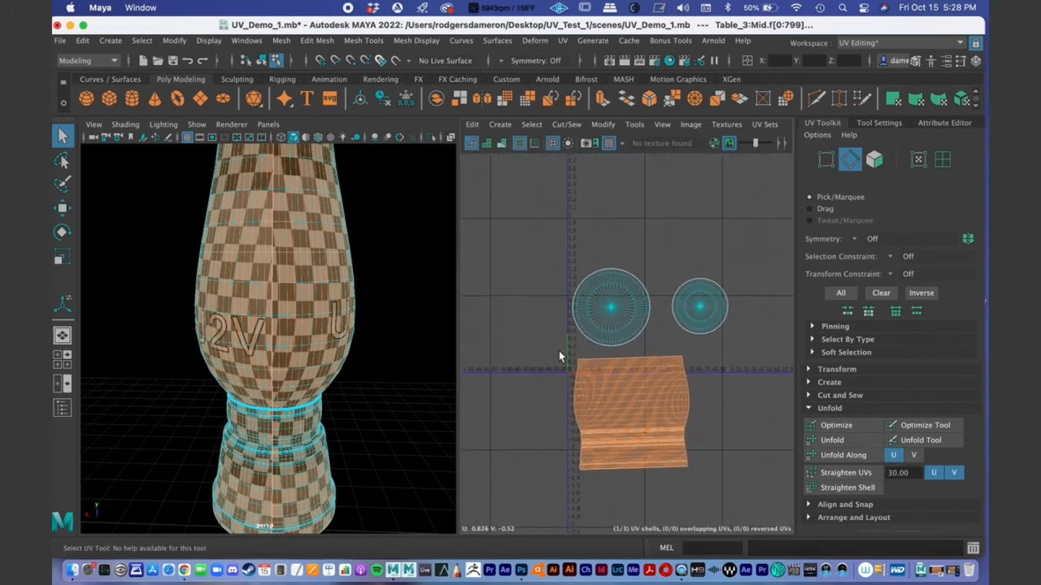
{"action": "middle_click_drag", "start_coordinate": [657, 339], "coordinate": [650, 347], "text": "alt"}
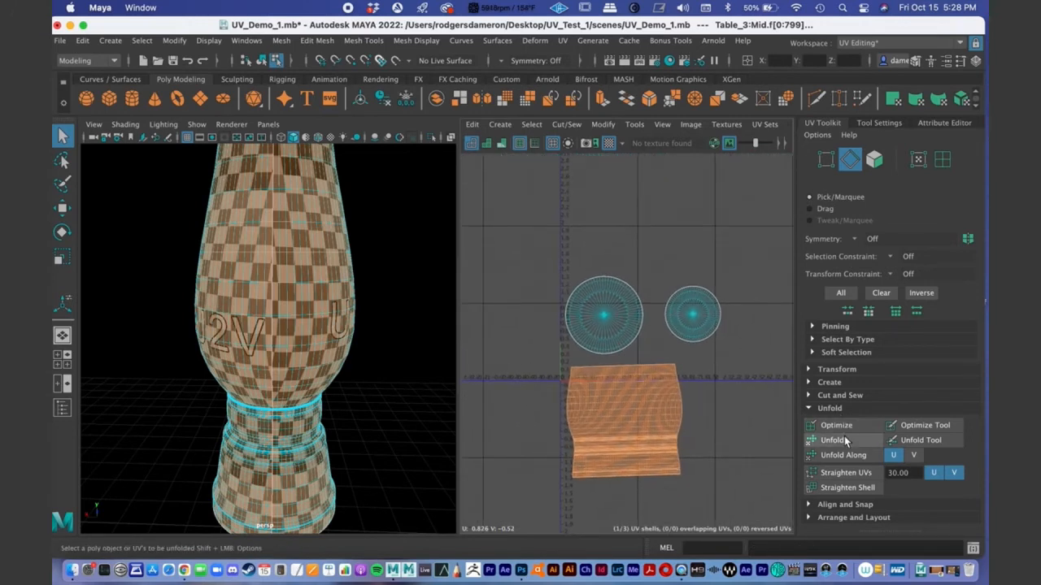
{"action": "middle_click_drag", "start_coordinate": [612, 318], "coordinate": [599, 340], "text": "alt"}
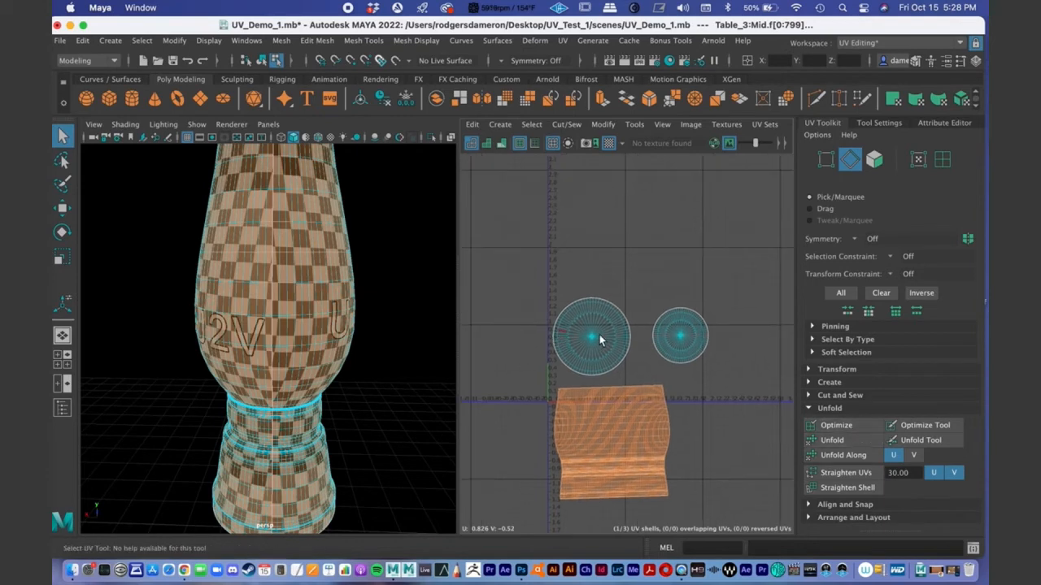
{"action": "right_click_drag", "start_coordinate": [590, 332], "coordinate": [530, 308]}
{"action": "left_click", "coordinate": [595, 340]}
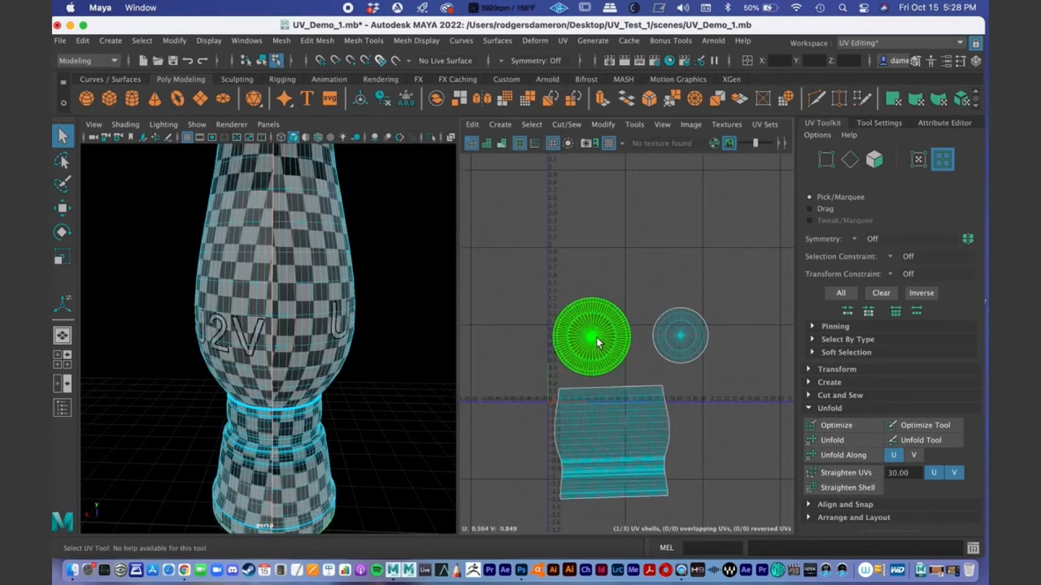
{"action": "key", "text": "w"}
{"action": "left_click_drag", "start_coordinate": [598, 351], "coordinate": [604, 257]}
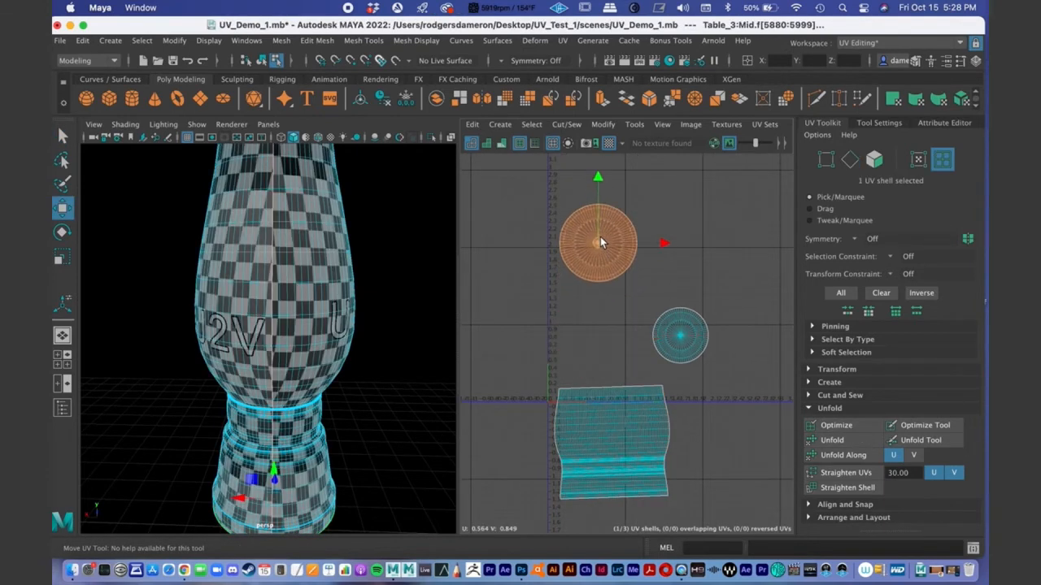
{"action": "left_click", "coordinate": [687, 348]}
{"action": "left_click_drag", "start_coordinate": [687, 348], "coordinate": [722, 213]}
Step: Move the body shell into the 0–1 UV tile and scale it down to fit
{"action": "left_click", "coordinate": [632, 410]}
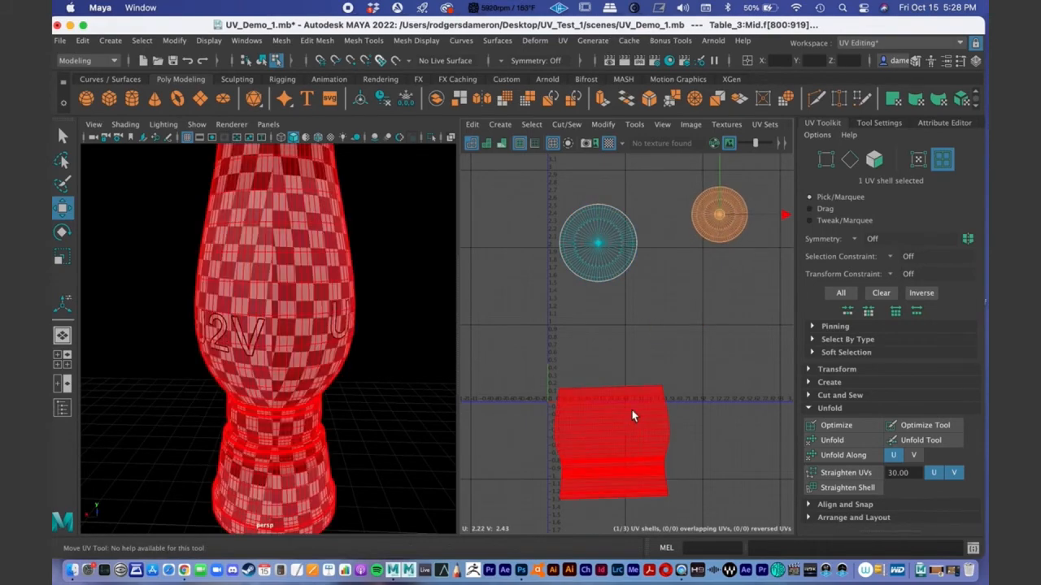
{"action": "left_click_drag", "start_coordinate": [618, 443], "coordinate": [545, 376]}
{"action": "key", "text": "r"}
{"action": "right_click_drag", "start_coordinate": [541, 366], "coordinate": [680, 368], "text": "alt"}
{"action": "middle_click_drag", "start_coordinate": [679, 369], "coordinate": [599, 294], "text": "alt"}
{"action": "mouse_move", "coordinate": [601, 312]}
{"action": "left_mouse_down"}
{"action": "mouse_move", "coordinate": [644, 296]}
{"action": "mouse_move", "coordinate": [609, 305]}
{"action": "left_mouse_up"}
Step: Rotate the body shell so it sits level and move it close to the origin corner of the 0–1 tile
{"action": "key", "text": "e"}
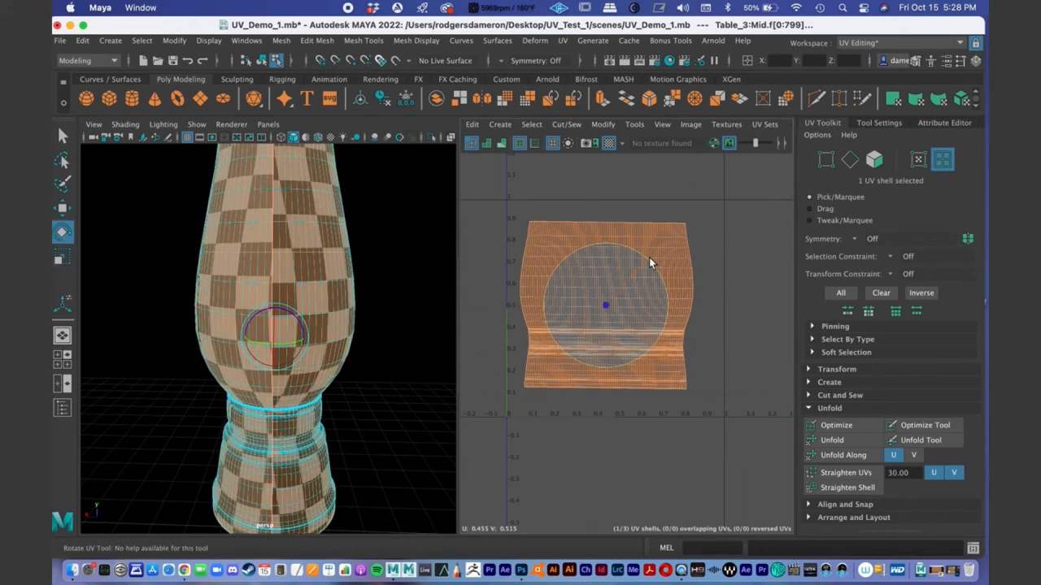
{"action": "key", "text": "w"}
{"action": "left_click_drag", "start_coordinate": [610, 307], "coordinate": [599, 330]}
{"action": "key", "text": "e"}
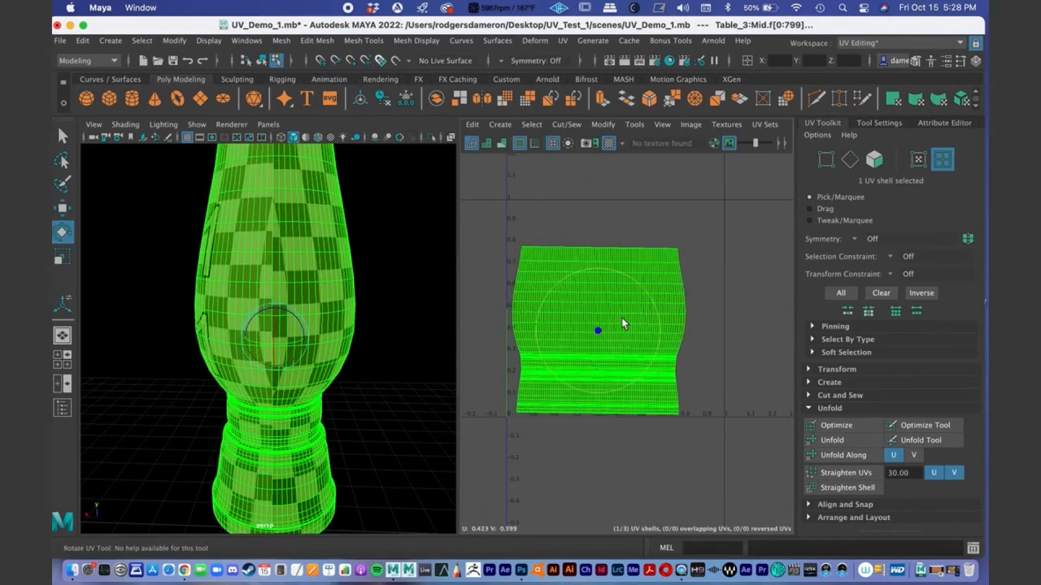
{"action": "left_click", "coordinate": [640, 293]}
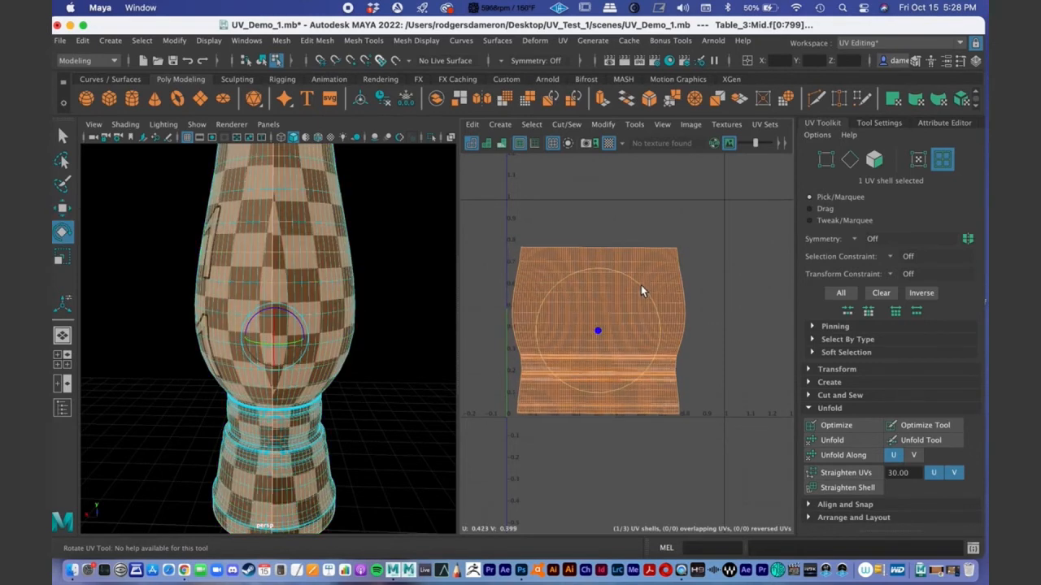
{"action": "key", "text": "q"}
Step: Sample the body shell's texel density at a map size of 512
{"action": "middle_click_drag", "start_coordinate": [629, 293], "coordinate": [624, 324], "text": "alt"}
{"action": "scroll", "coordinate": [626, 322], "scroll_direction": "down", "scroll_amount": 1}
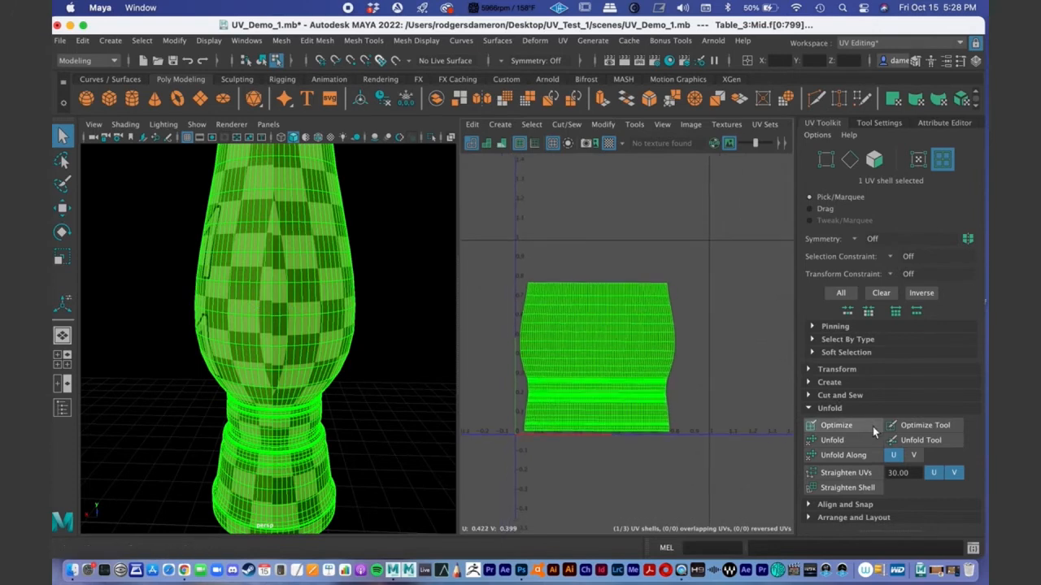
{"action": "left_click", "coordinate": [813, 407]}
{"action": "left_click", "coordinate": [823, 370]}
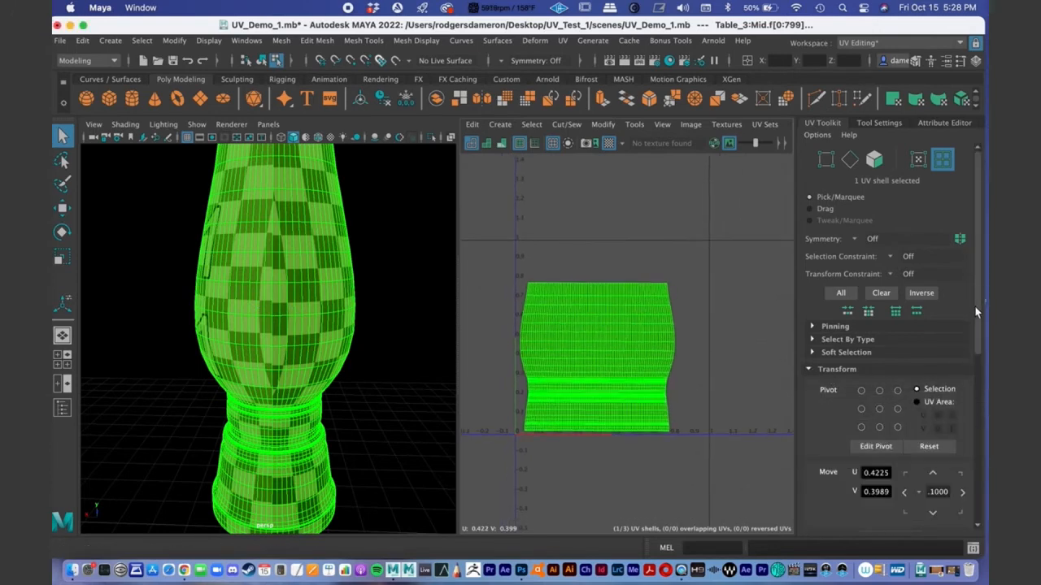
{"action": "left_click_drag", "start_coordinate": [977, 308], "coordinate": [985, 395]}
{"action": "scroll", "coordinate": [895, 366], "scroll_direction": "down", "scroll_amount": 5}
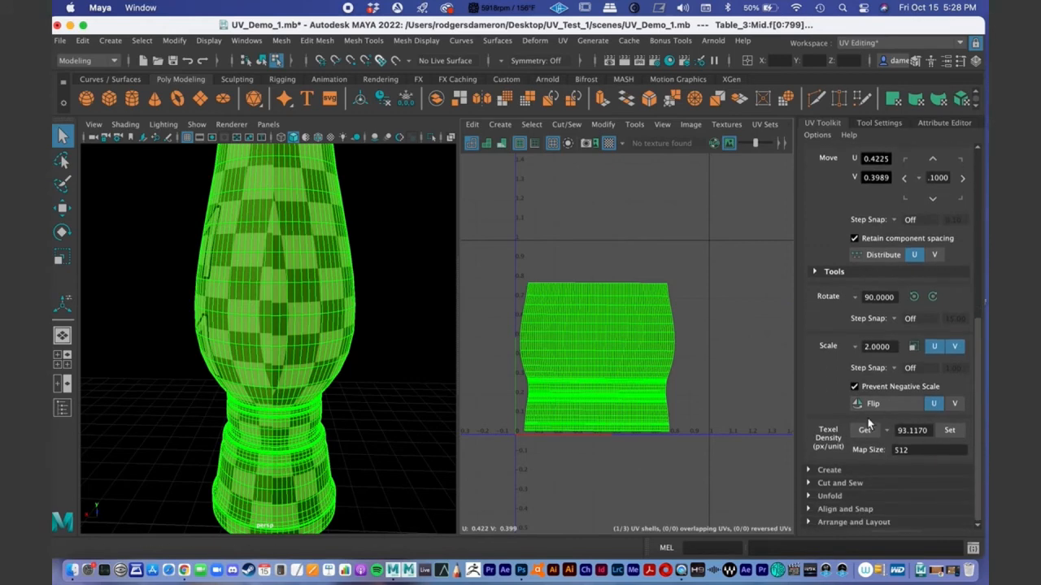
{"action": "left_click", "coordinate": [867, 430]}
Step: Apply the body shell's sampled texel density to both circular cap shells
{"action": "middle_click_drag", "start_coordinate": [665, 192], "coordinate": [642, 276], "text": "alt"}
{"action": "scroll", "coordinate": [647, 275], "scroll_direction": "down", "scroll_amount": 5}
{"action": "middle_click_drag", "start_coordinate": [713, 253], "coordinate": [642, 309], "text": "alt"}
{"action": "scroll", "coordinate": [650, 312], "scroll_direction": "down", "scroll_amount": 3}
{"action": "left_click", "coordinate": [591, 268]}
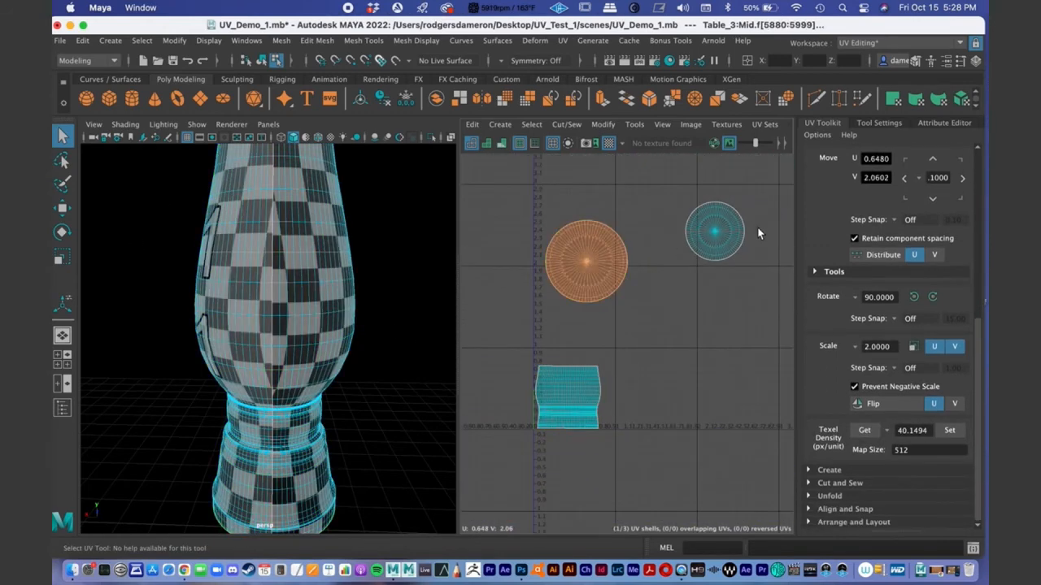
{"action": "left_click", "coordinate": [732, 232], "text": "shift"}
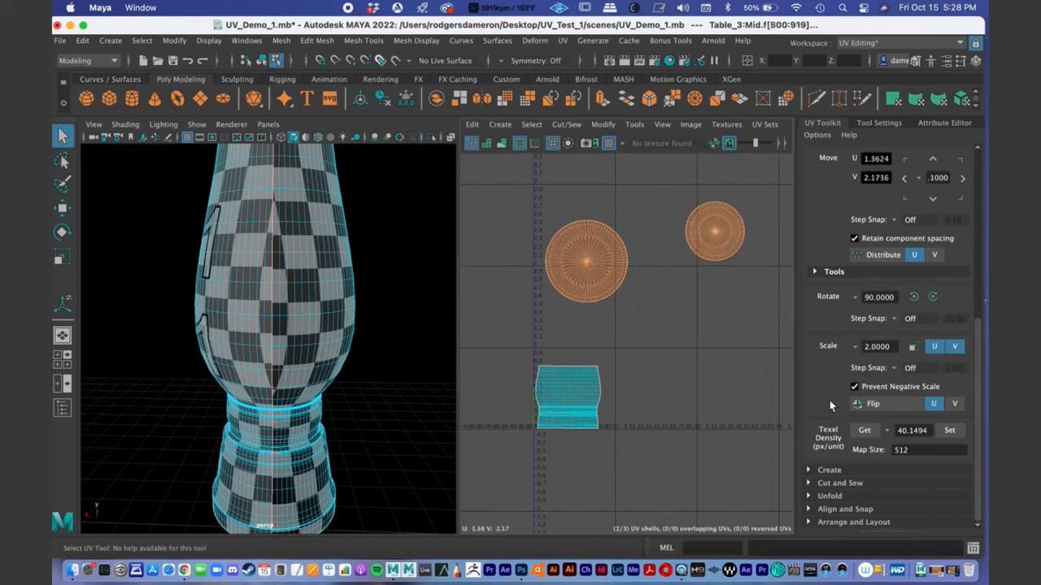
{"action": "left_click", "coordinate": [949, 430]}
Step: Move the two resized cap shells down close to the upper edge of the body shell
{"action": "left_click", "coordinate": [588, 304]}
{"action": "left_click", "coordinate": [590, 271]}
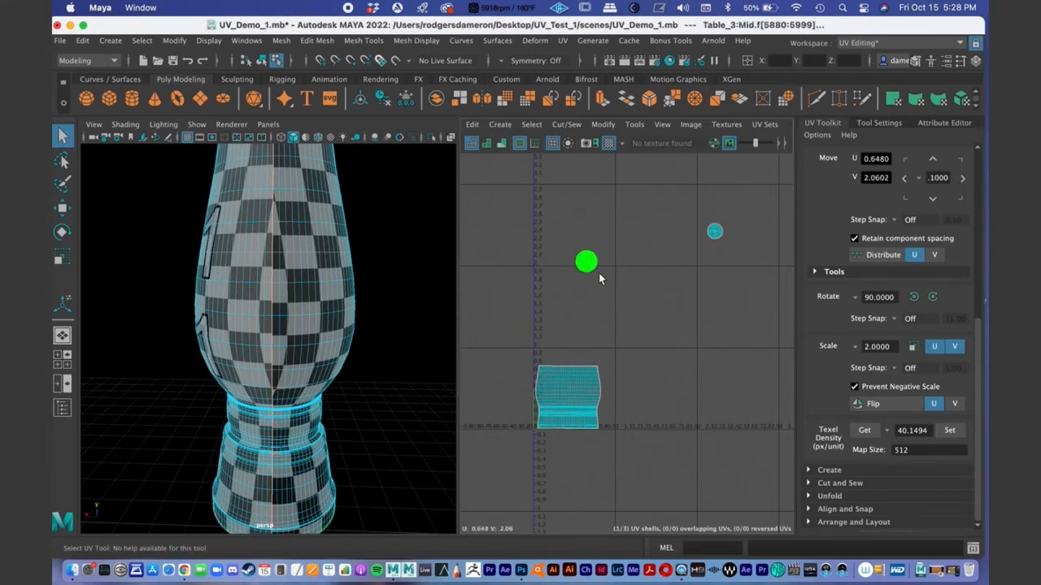
{"action": "key", "text": "w"}
{"action": "left_click_drag", "start_coordinate": [590, 267], "coordinate": [567, 353]}
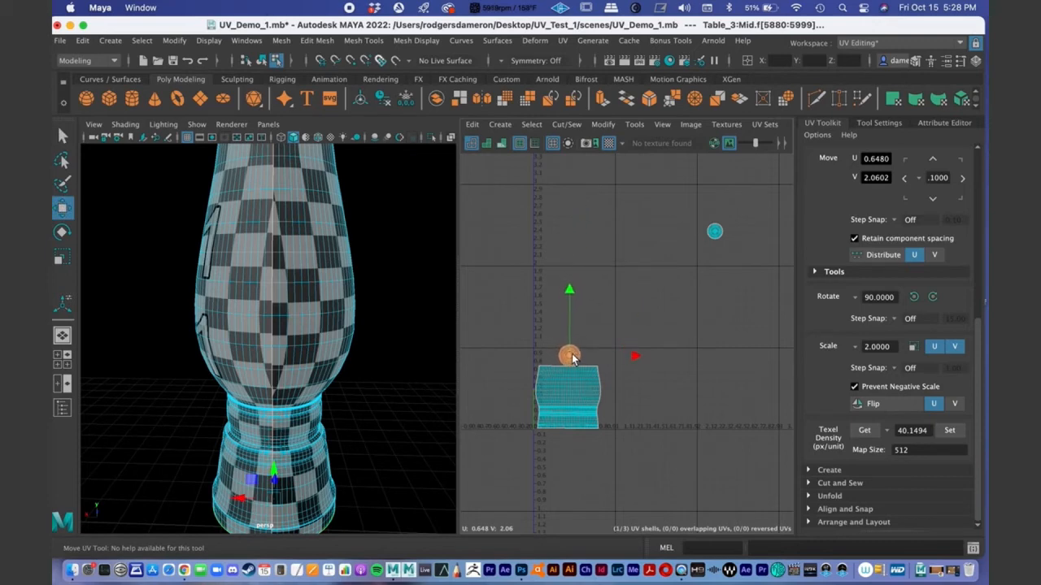
{"action": "left_click", "coordinate": [714, 233]}
{"action": "left_click_drag", "start_coordinate": [715, 233], "coordinate": [604, 357]}
Step: Place the larger cap shell at the body shell's upper right corner inside the 0–1 tile and the smaller cap beside it
{"action": "scroll", "coordinate": [574, 376], "scroll_direction": "up", "scroll_amount": 5}
{"action": "right_click_drag", "start_coordinate": [717, 392], "coordinate": [761, 392], "text": "alt"}
{"action": "middle_click_drag", "start_coordinate": [618, 360], "coordinate": [540, 310], "text": "alt"}
{"action": "middle_click_drag", "start_coordinate": [550, 265], "coordinate": [676, 300], "text": "alt"}
{"action": "right_click_drag", "start_coordinate": [676, 300], "coordinate": [634, 302], "text": "alt"}
{"action": "left_click_drag", "start_coordinate": [665, 301], "coordinate": [637, 199]}
{"action": "left_click", "coordinate": [571, 283]}
{"action": "left_click_drag", "start_coordinate": [568, 282], "coordinate": [670, 294]}
{"action": "right_click_drag", "start_coordinate": [647, 295], "coordinate": [794, 296], "text": "alt"}
{"action": "middle_click_drag", "start_coordinate": [654, 309], "coordinate": [626, 350], "text": "alt"}
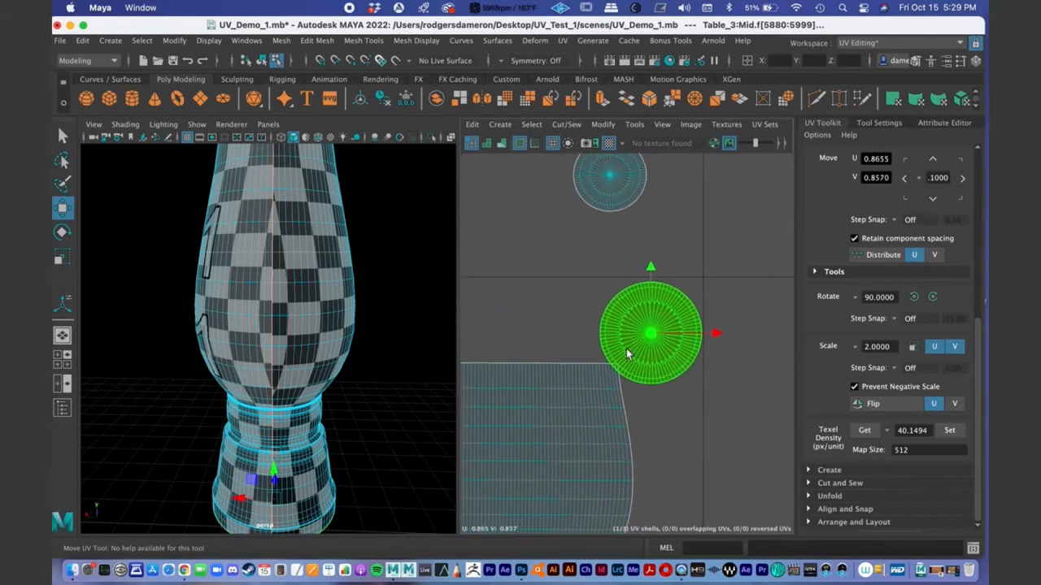
{"action": "left_click", "coordinate": [609, 183]}
{"action": "left_click_drag", "start_coordinate": [610, 183], "coordinate": [549, 313]}
Step: Check the checker pattern on the leg's end caps and try scaling both cap shells down together
{"action": "right_click_drag", "start_coordinate": [277, 344], "coordinate": [270, 285], "text": "alt"}
{"action": "middle_click_drag", "start_coordinate": [270, 285], "coordinate": [261, 334], "text": "alt"}
{"action": "left_click_drag", "start_coordinate": [262, 333], "coordinate": [279, 352], "text": "alt"}
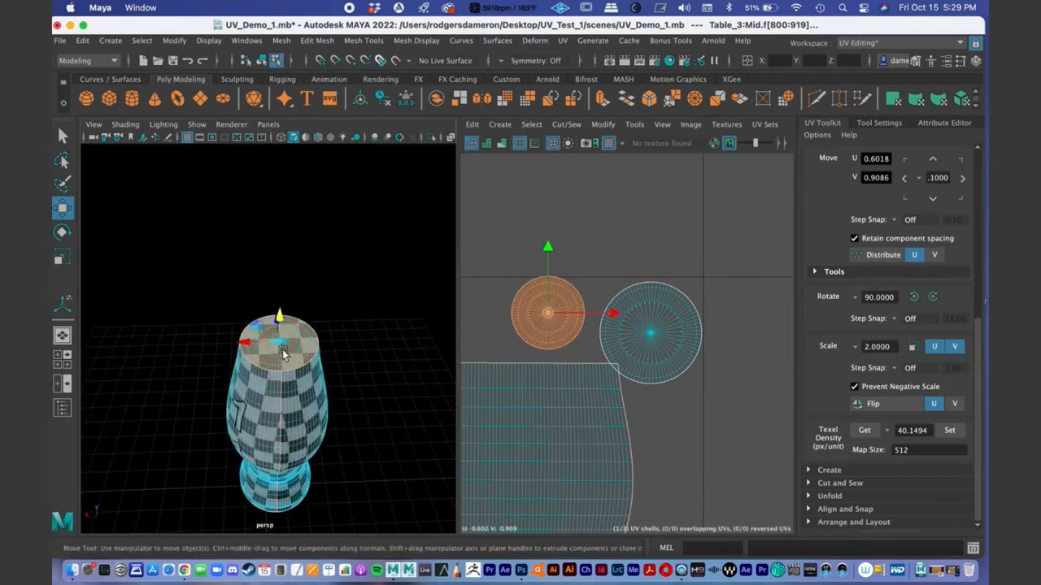
{"action": "left_click_drag", "start_coordinate": [318, 403], "coordinate": [306, 339], "text": "alt"}
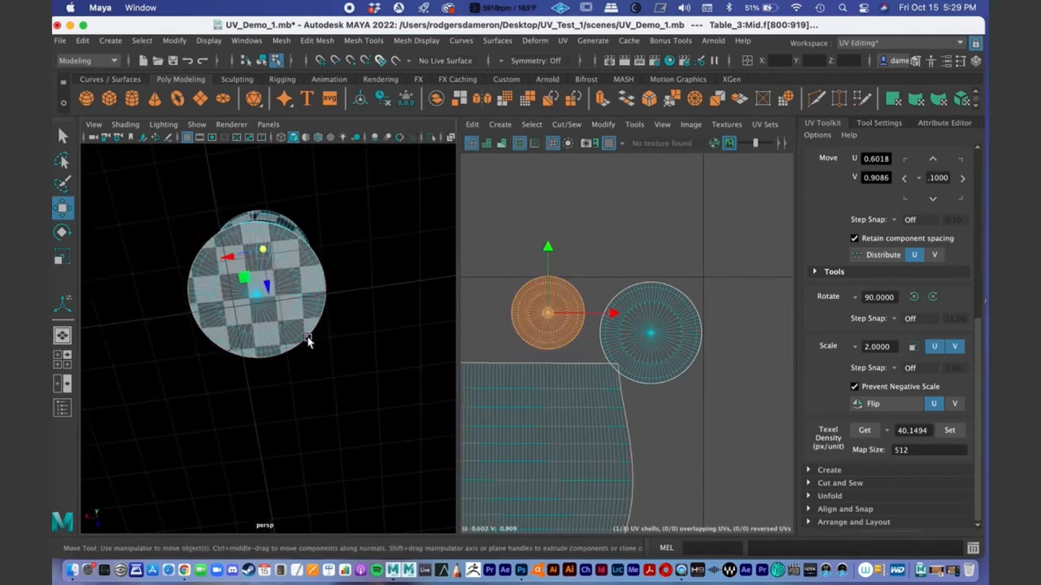
{"action": "left_click", "coordinate": [669, 342], "text": "shift"}
{"action": "key", "text": "r"}
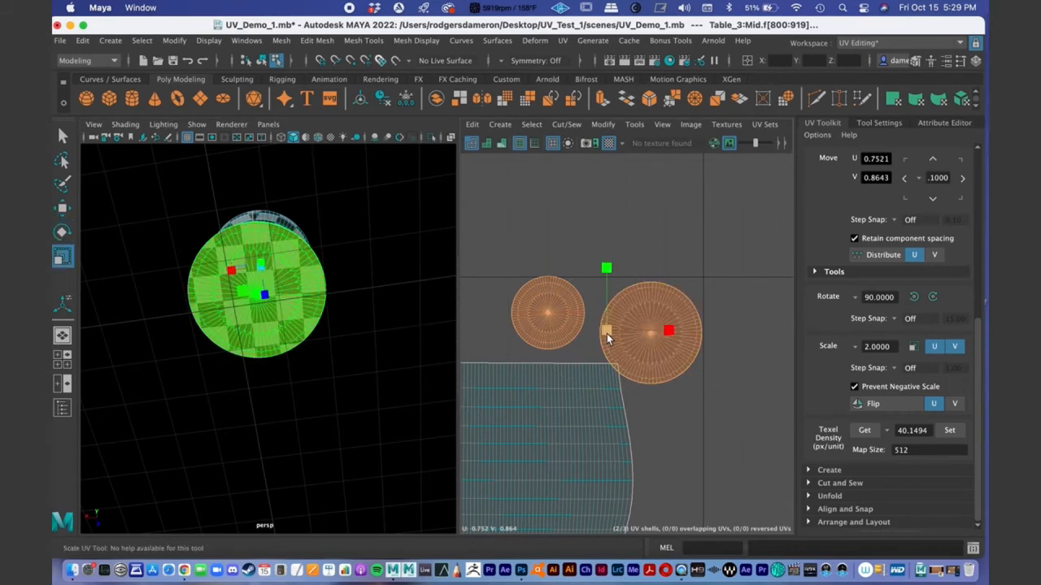
{"action": "left_click_drag", "start_coordinate": [607, 332], "coordinate": [561, 350]}
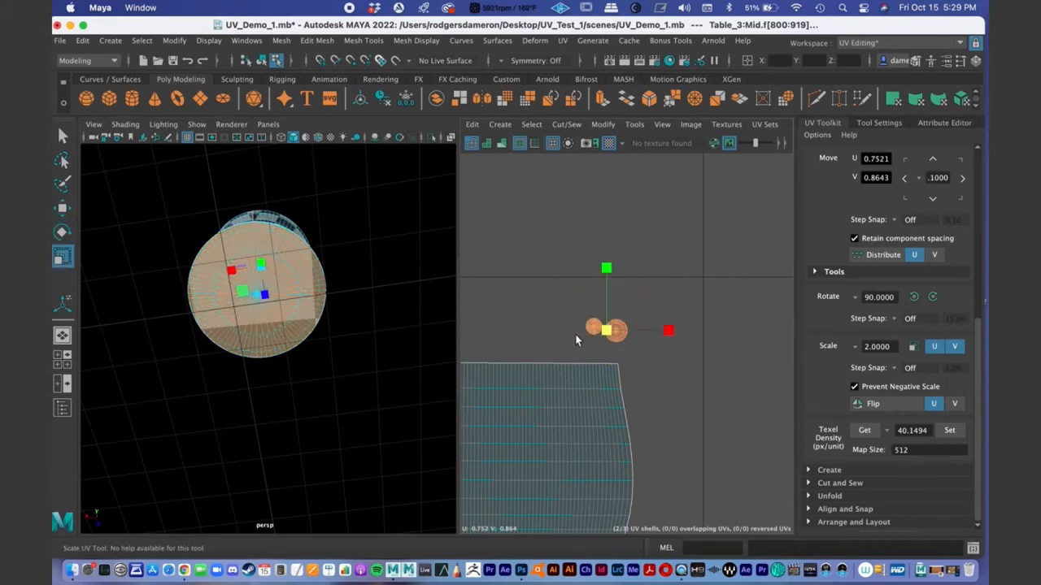
Step: Compare the checker size on the leg's caps and body, and undo the scaling of the cap shells
{"action": "middle_click_drag", "start_coordinate": [592, 370], "coordinate": [629, 285], "text": "alt"}
{"action": "left_click_drag", "start_coordinate": [199, 317], "coordinate": [206, 291], "text": "alt"}
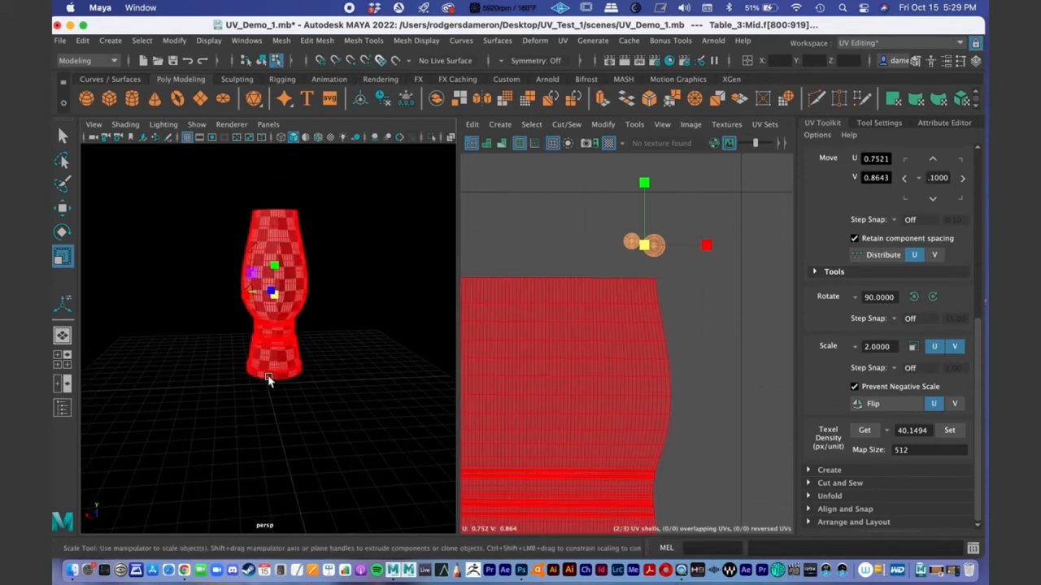
{"action": "left_click_drag", "start_coordinate": [291, 390], "coordinate": [267, 226], "text": "alt"}
{"action": "middle_click_drag", "start_coordinate": [652, 304], "coordinate": [697, 273], "text": "alt"}
{"action": "right_click_drag", "start_coordinate": [697, 273], "coordinate": [675, 258], "text": "alt"}
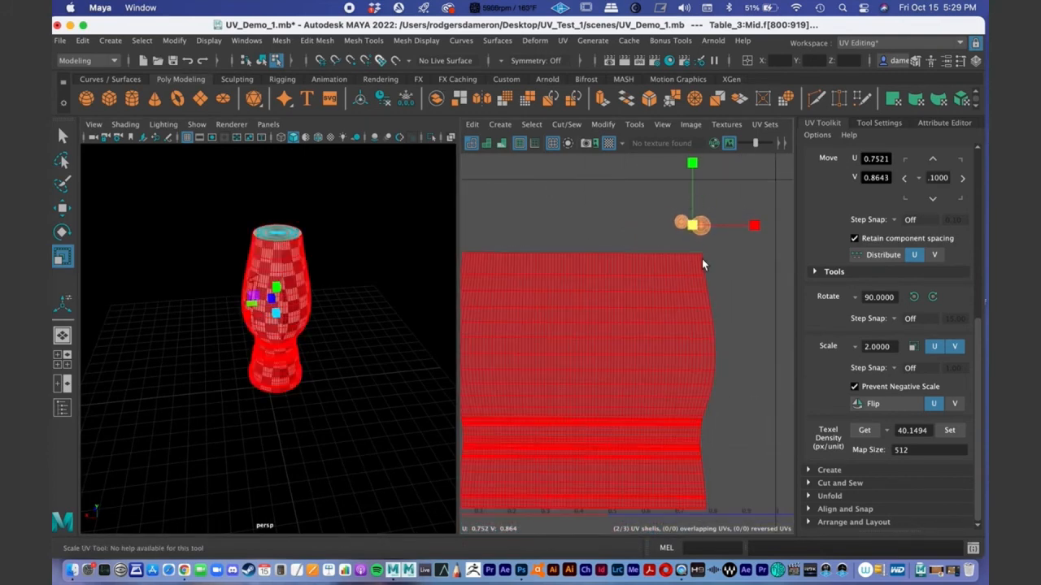
{"action": "key", "text": "super+z"}
Step: Shift the larger cap shell slightly outward and up so it clears the body shell's corner
{"action": "middle_click_drag", "start_coordinate": [694, 311], "coordinate": [730, 279], "text": "alt"}
{"action": "right_click_drag", "start_coordinate": [730, 278], "coordinate": [599, 290], "text": "alt"}
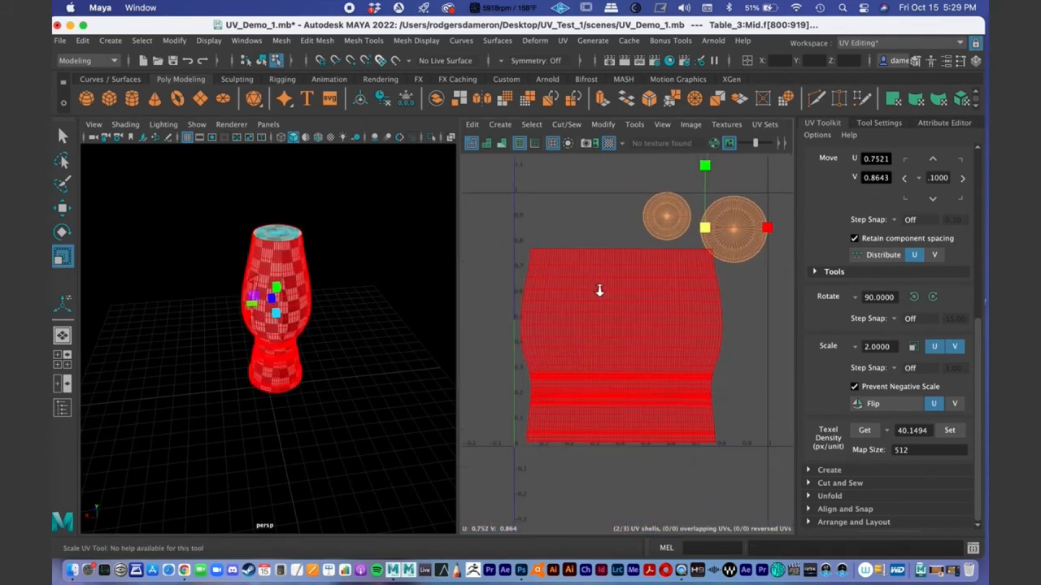
{"action": "left_click", "coordinate": [682, 308]}
{"action": "middle_click_drag", "start_coordinate": [720, 268], "coordinate": [696, 291], "text": "alt"}
{"action": "left_click", "coordinate": [712, 242]}
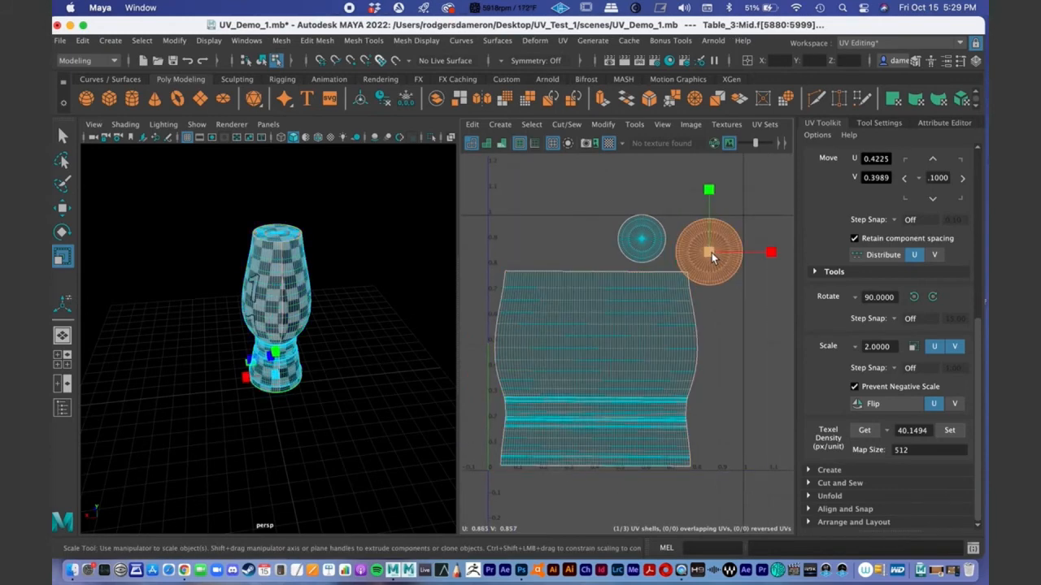
{"action": "key", "text": "w"}
{"action": "left_click_drag", "start_coordinate": [714, 250], "coordinate": [719, 248]}
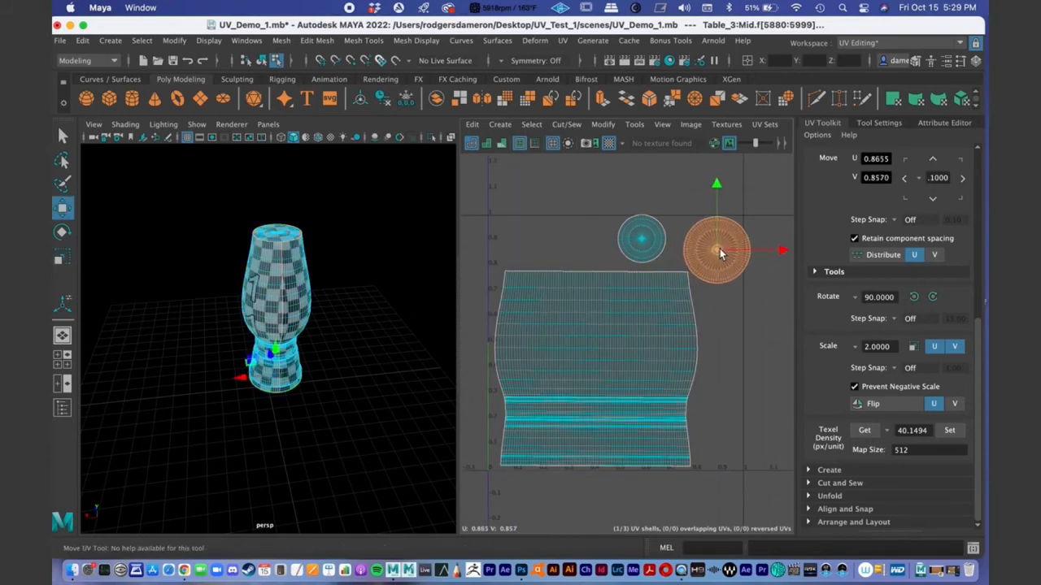
Step: Scale all three shells down slightly as a group, position them inside the 0–1 tile, and deselect them
{"action": "middle_click_drag", "start_coordinate": [694, 306], "coordinate": [676, 283], "text": "alt"}
{"action": "right_click_drag", "start_coordinate": [677, 283], "coordinate": [641, 267], "text": "alt"}
{"action": "left_click", "coordinate": [640, 231], "text": "shift"}
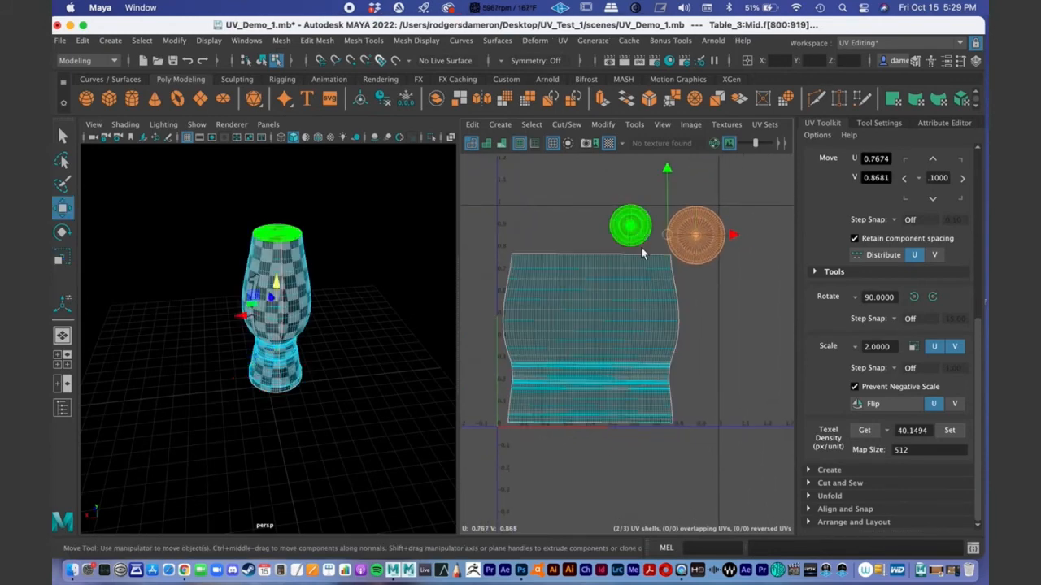
{"action": "left_click", "coordinate": [626, 307], "text": "shift"}
{"action": "key", "text": "r"}
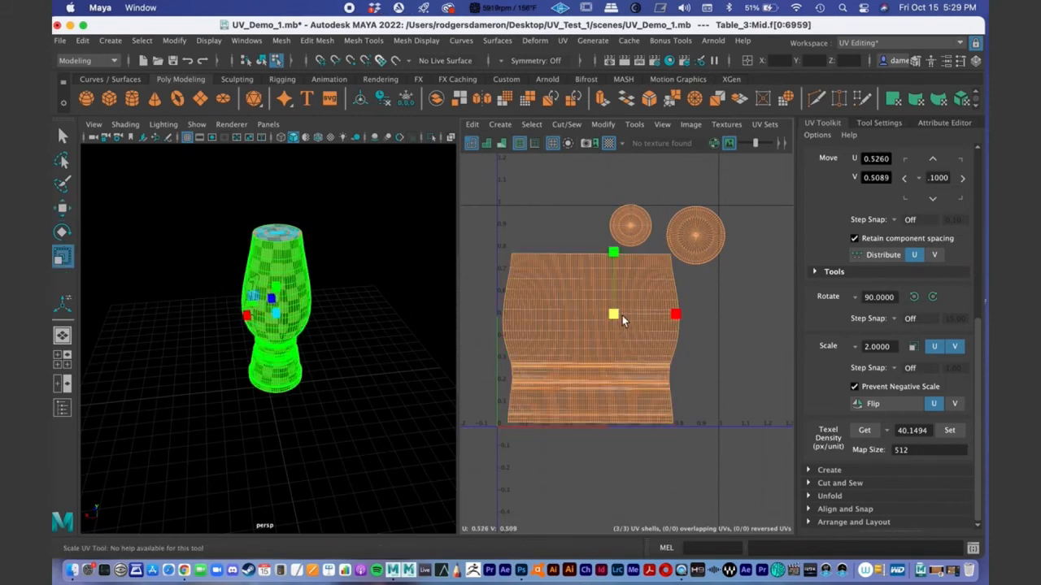
{"action": "left_click_drag", "start_coordinate": [617, 316], "coordinate": [607, 318]}
{"action": "key", "text": "w"}
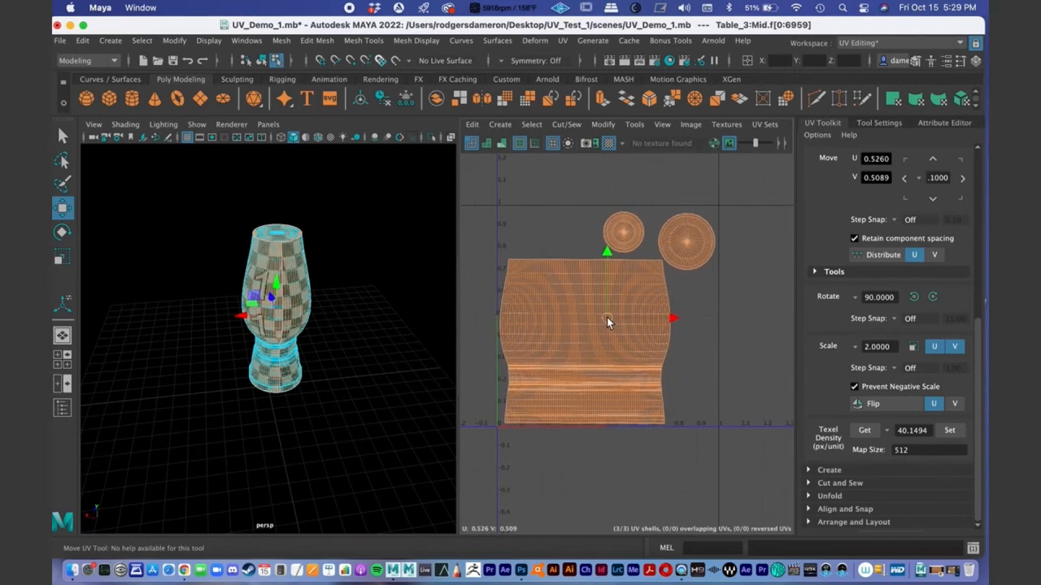
{"action": "middle_click_drag", "start_coordinate": [624, 318], "coordinate": [648, 313], "text": "alt"}
{"action": "right_click_drag", "start_coordinate": [648, 313], "coordinate": [688, 293], "text": "alt"}
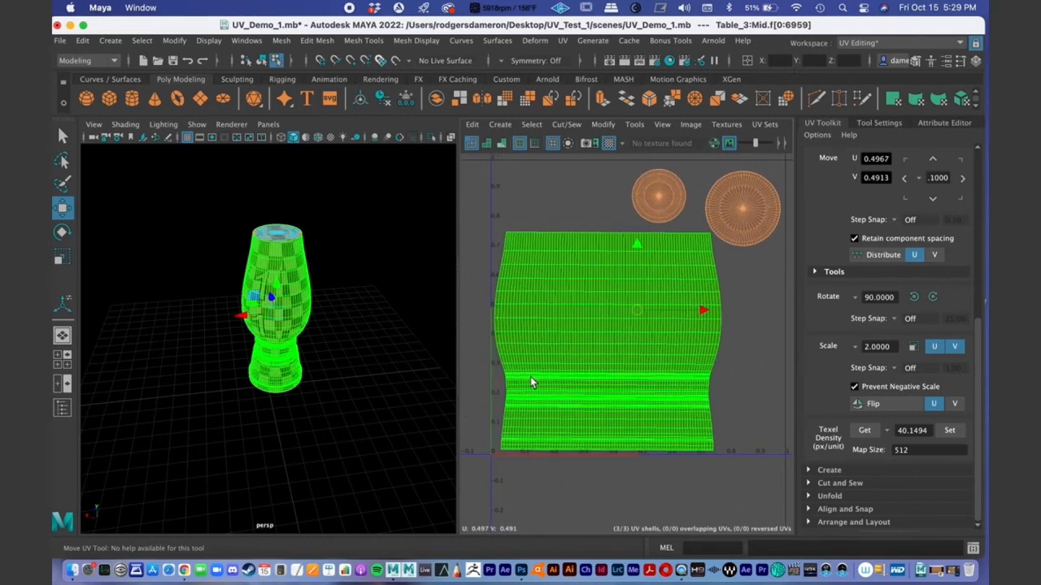
{"action": "left_click", "coordinate": [575, 463]}
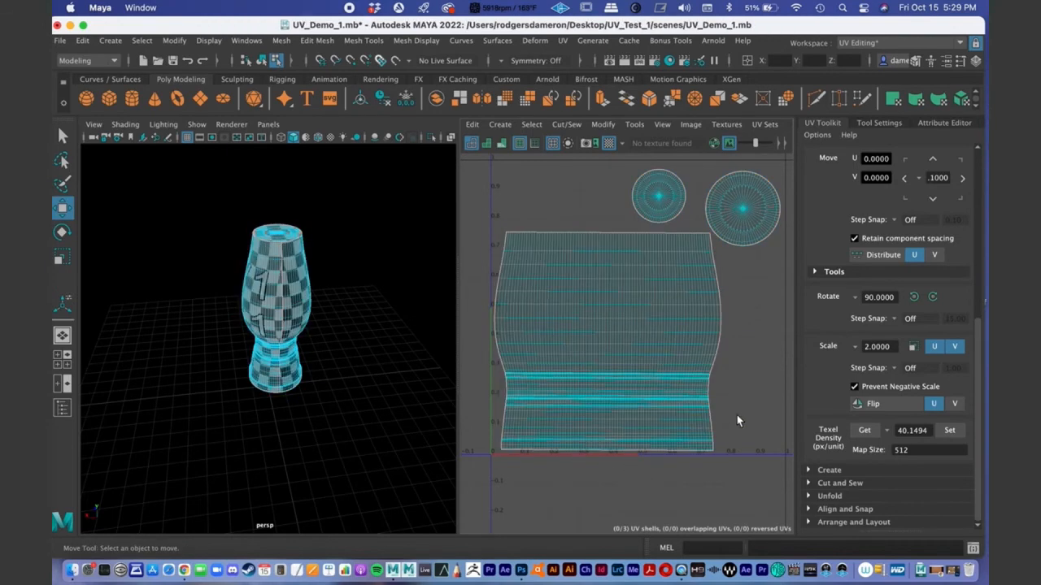
{"action": "middle_click_drag", "start_coordinate": [757, 399], "coordinate": [752, 418], "text": "alt"}
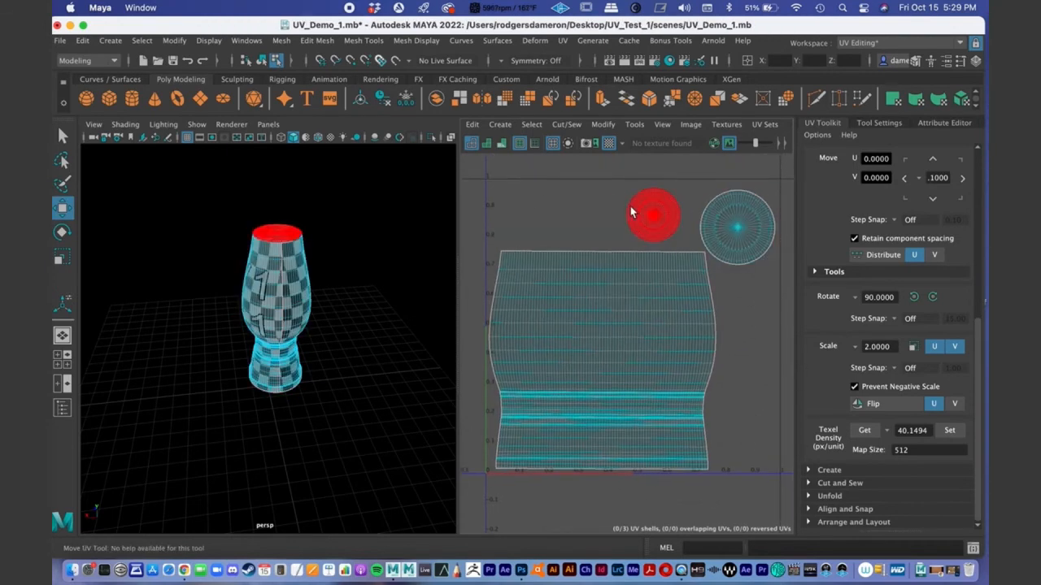
{"action": "middle_click_drag", "start_coordinate": [717, 300], "coordinate": [711, 282], "text": "alt"}
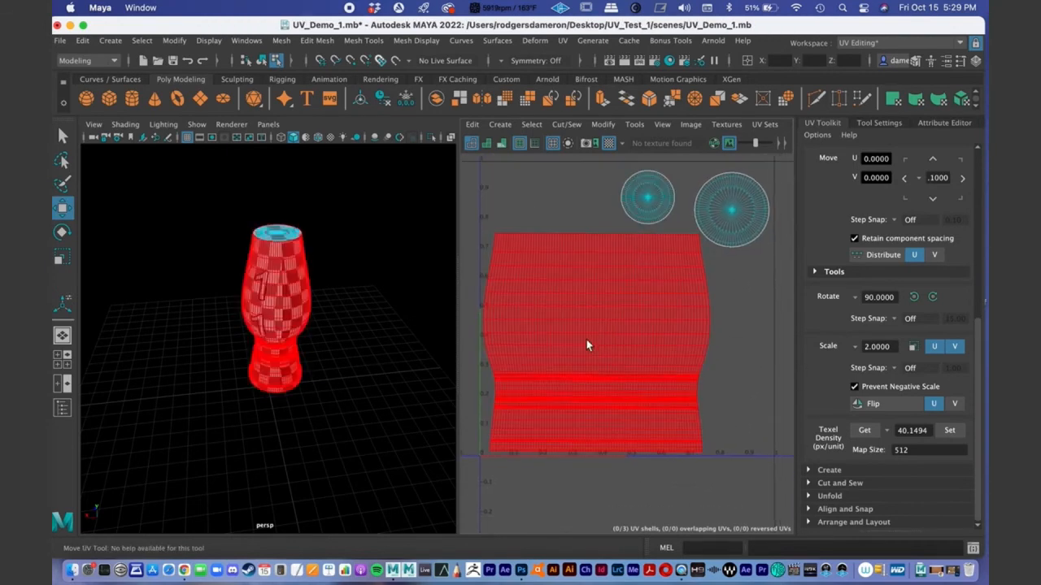
Step: Open the Outliner, move it clear of the model, and unhide the Table_3:Bottom object
{"action": "middle_click_drag", "start_coordinate": [371, 352], "coordinate": [379, 394], "text": "alt"}
{"action": "key", "text": "q"}
{"action": "left_click_drag", "start_coordinate": [366, 374], "coordinate": [335, 358], "text": "alt"}
{"action": "middle_click_drag", "start_coordinate": [306, 329], "coordinate": [310, 330], "text": "alt"}
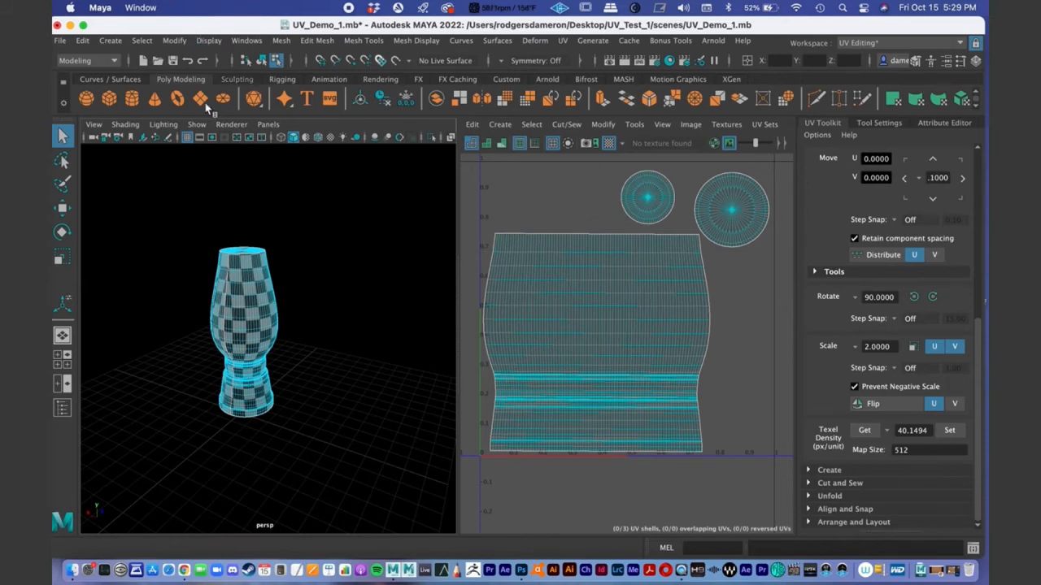
{"action": "left_click", "coordinate": [246, 40]}
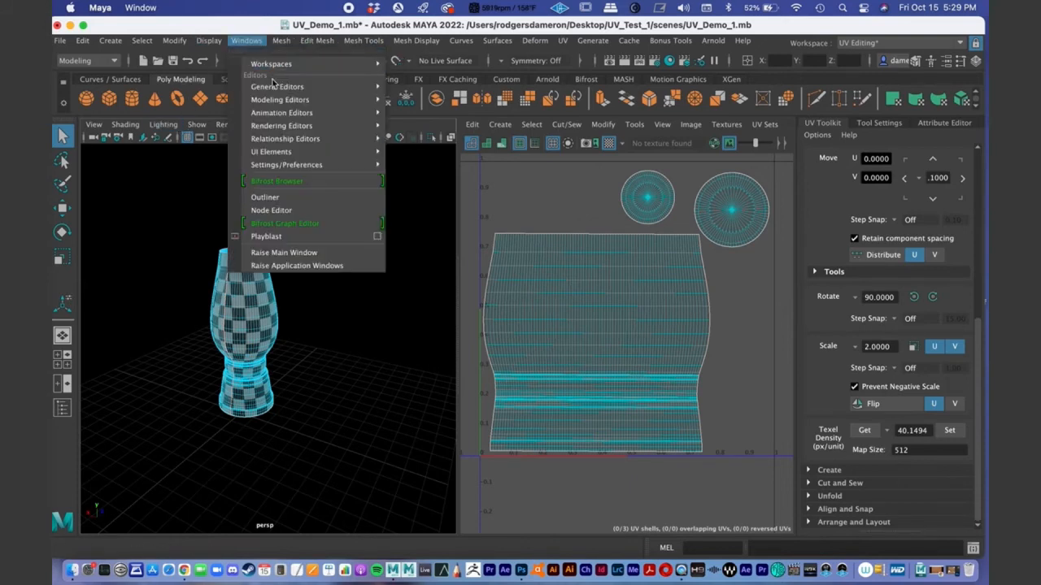
{"action": "left_click", "coordinate": [276, 199]}
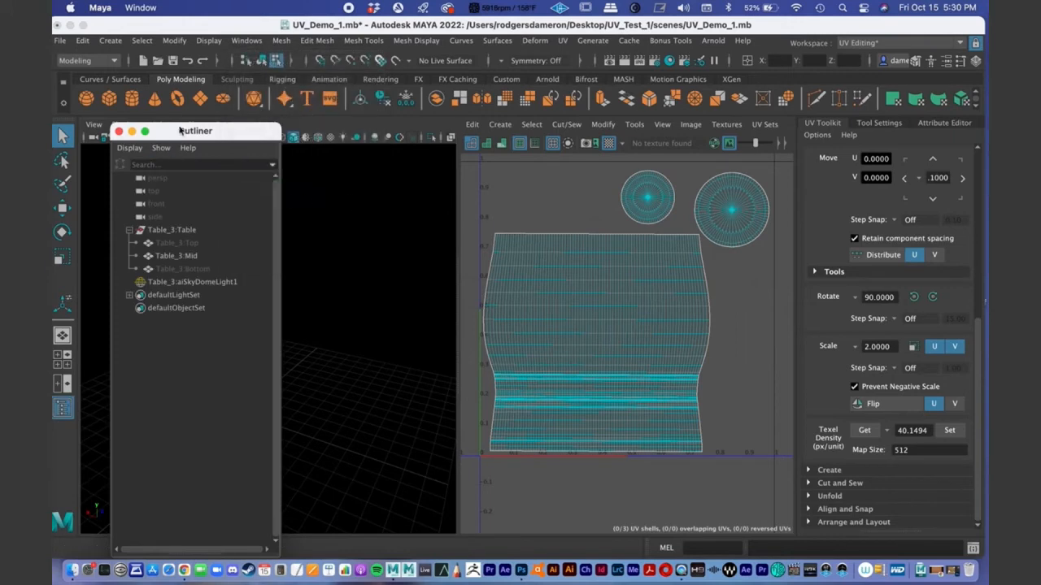
{"action": "left_click_drag", "start_coordinate": [181, 131], "coordinate": [792, 155]}
{"action": "left_click", "coordinate": [778, 293]}
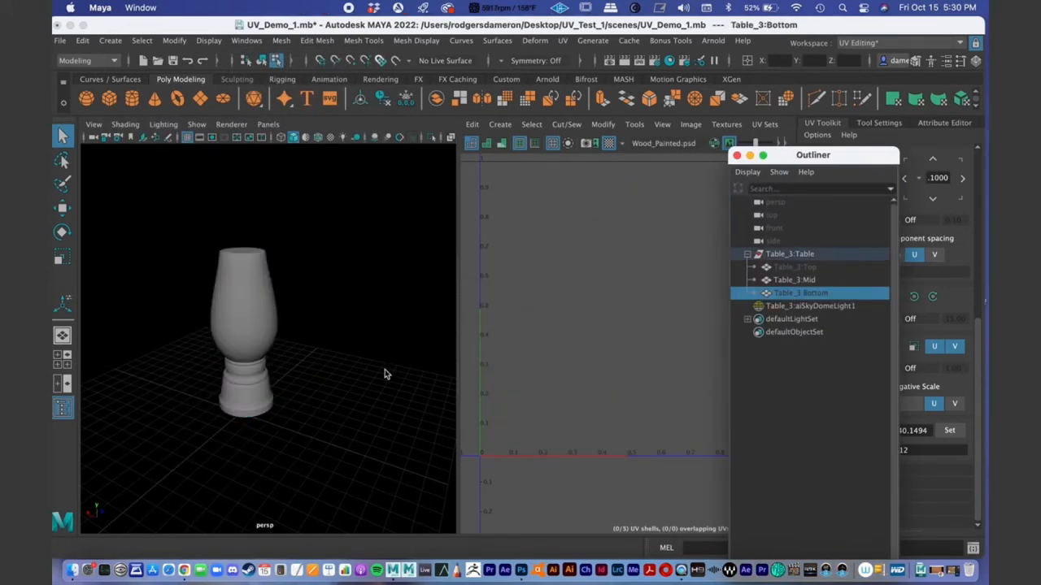
{"action": "key", "text": "shift+h"}
Step: Compare the UV layouts and checker patterns of the table's base and middle leg, together and separately
{"action": "middle_click_drag", "start_coordinate": [326, 429], "coordinate": [363, 370], "text": "alt"}
{"action": "right_click_drag", "start_coordinate": [364, 369], "coordinate": [235, 367], "text": "alt"}
{"action": "left_click_drag", "start_coordinate": [284, 360], "coordinate": [305, 384], "text": "alt"}
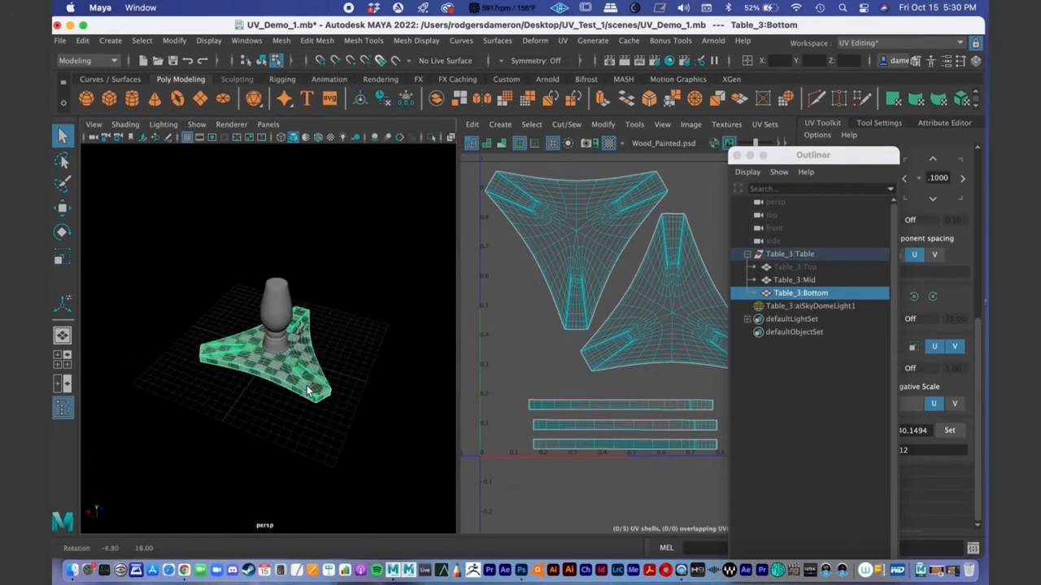
{"action": "right_click_drag", "start_coordinate": [307, 384], "coordinate": [387, 361], "text": "alt"}
{"action": "left_click_drag", "start_coordinate": [337, 371], "coordinate": [255, 369], "text": "alt"}
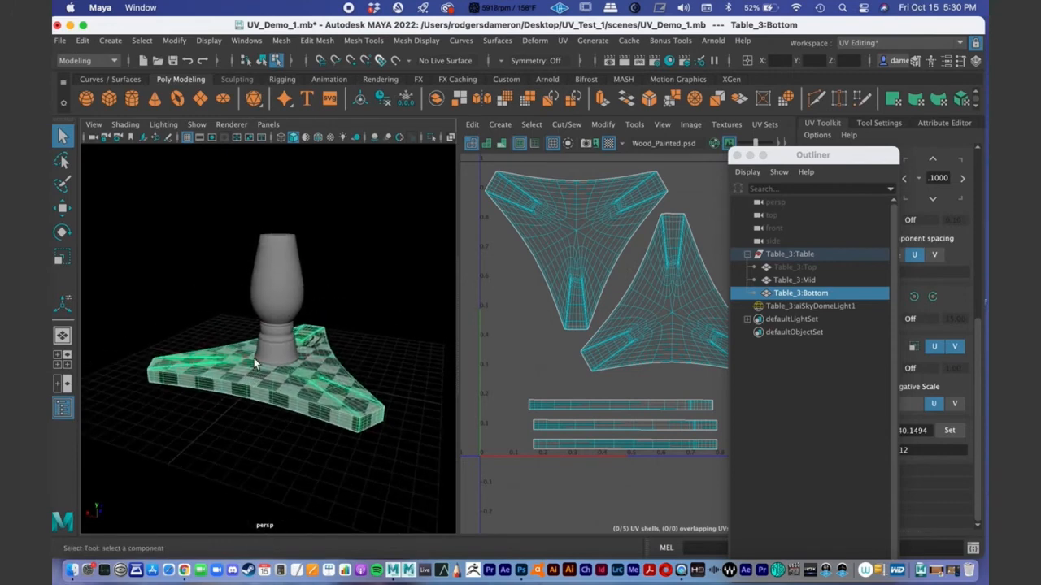
{"action": "left_click", "coordinate": [295, 297], "text": "shift"}
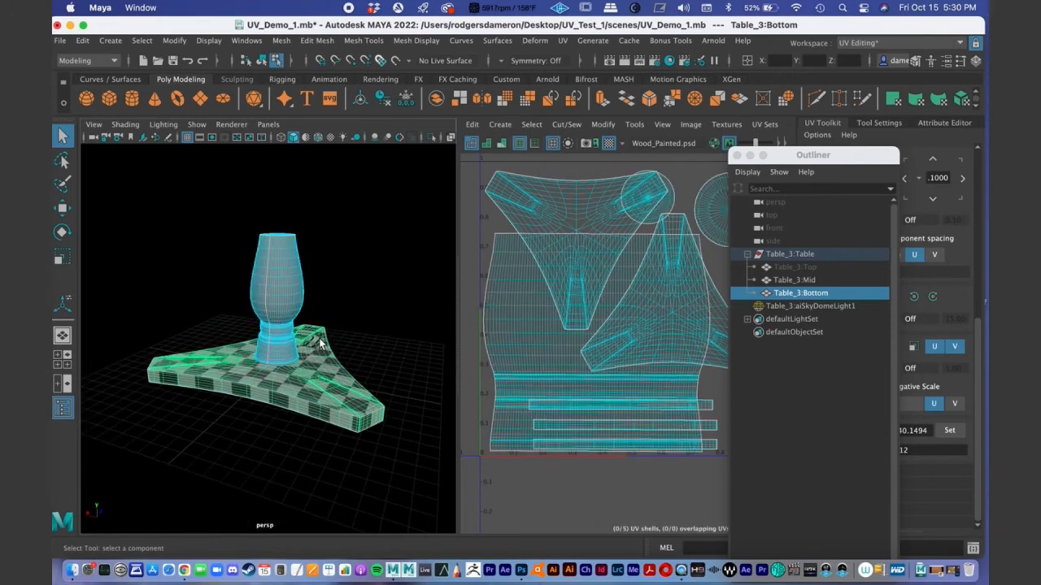
{"action": "left_click", "coordinate": [795, 280]}
{"action": "left_click_drag", "start_coordinate": [337, 335], "coordinate": [257, 330], "text": "alt"}
{"action": "right_click_drag", "start_coordinate": [257, 329], "coordinate": [325, 311], "text": "alt"}
{"action": "mouse_move", "coordinate": [326, 316]}
{"action": "left_mouse_down", "text": "alt"}
{"action": "mouse_move", "coordinate": [277, 301]}
{"action": "mouse_move", "coordinate": [314, 308]}
{"action": "left_mouse_up", "text": "alt"}
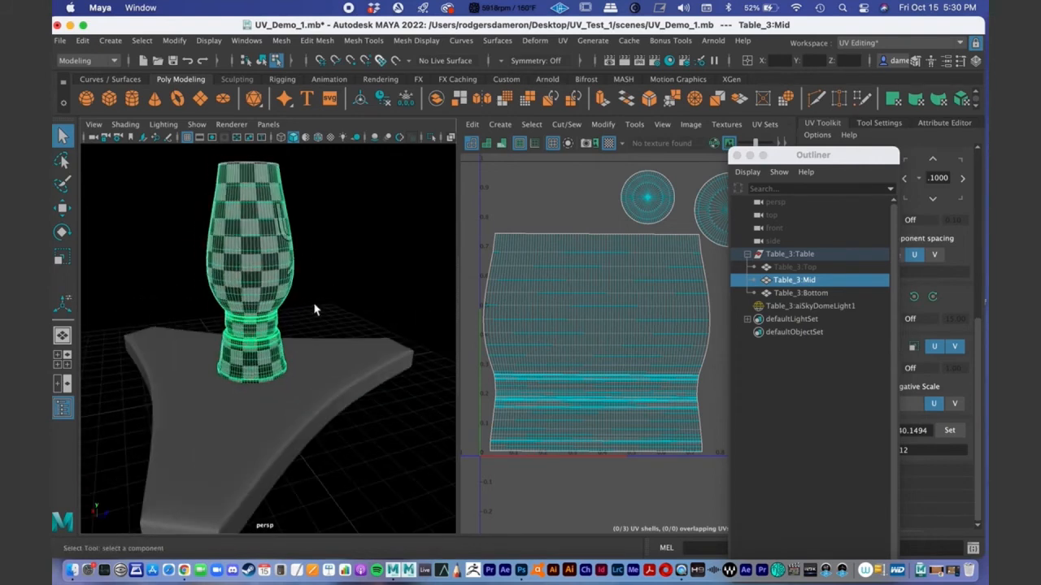
{"action": "right_click_drag", "start_coordinate": [314, 308], "coordinate": [233, 319], "text": "alt"}
Step: Unhide Table_3:Top and select the leg and base along with it to view all three parts' UVs together
{"action": "left_click", "coordinate": [794, 267]}
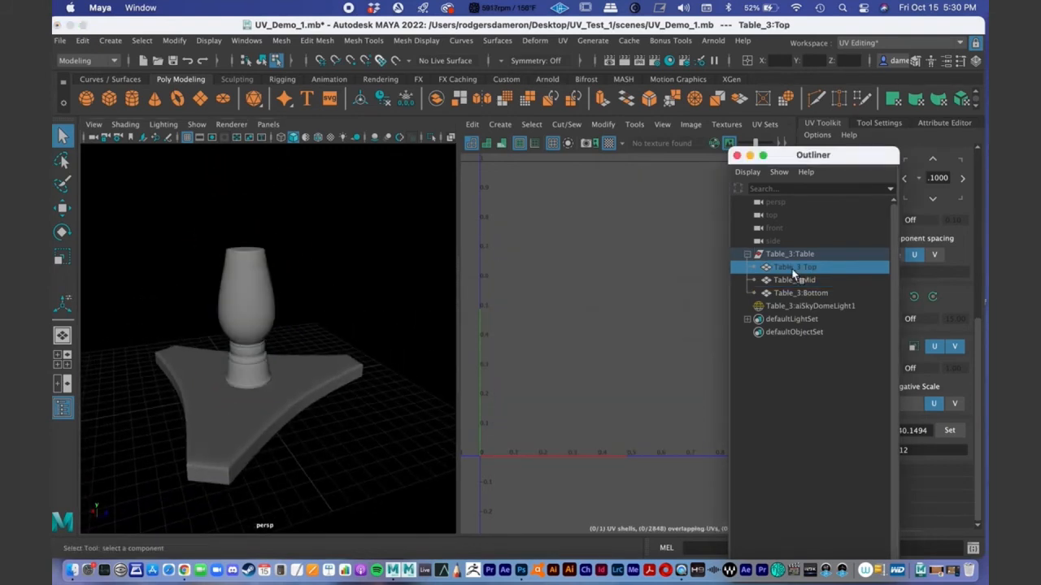
{"action": "key", "text": "shift+h"}
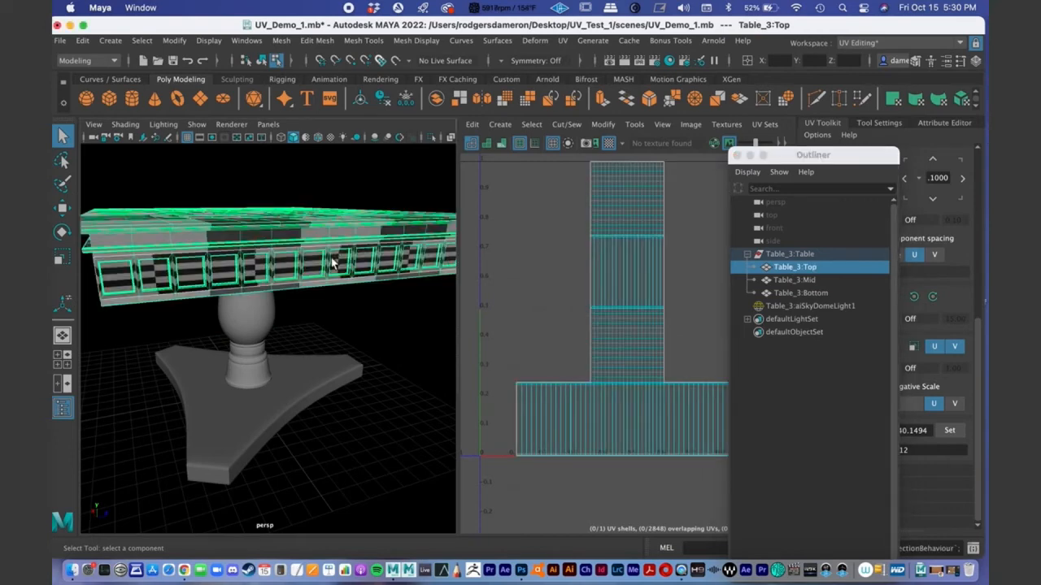
{"action": "left_click_drag", "start_coordinate": [313, 259], "coordinate": [303, 275], "text": "alt"}
{"action": "right_click_drag", "start_coordinate": [302, 275], "coordinate": [235, 273], "text": "alt"}
{"action": "left_click_drag", "start_coordinate": [235, 273], "coordinate": [249, 269], "text": "alt"}
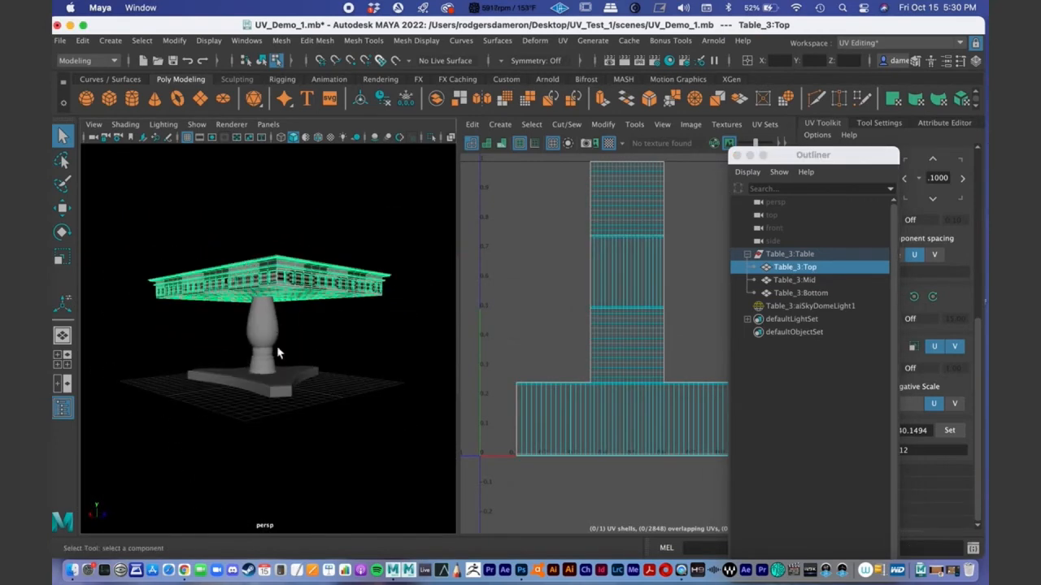
{"action": "left_click", "coordinate": [267, 364], "text": "shift"}
{"action": "left_click", "coordinate": [271, 382], "text": "shift"}
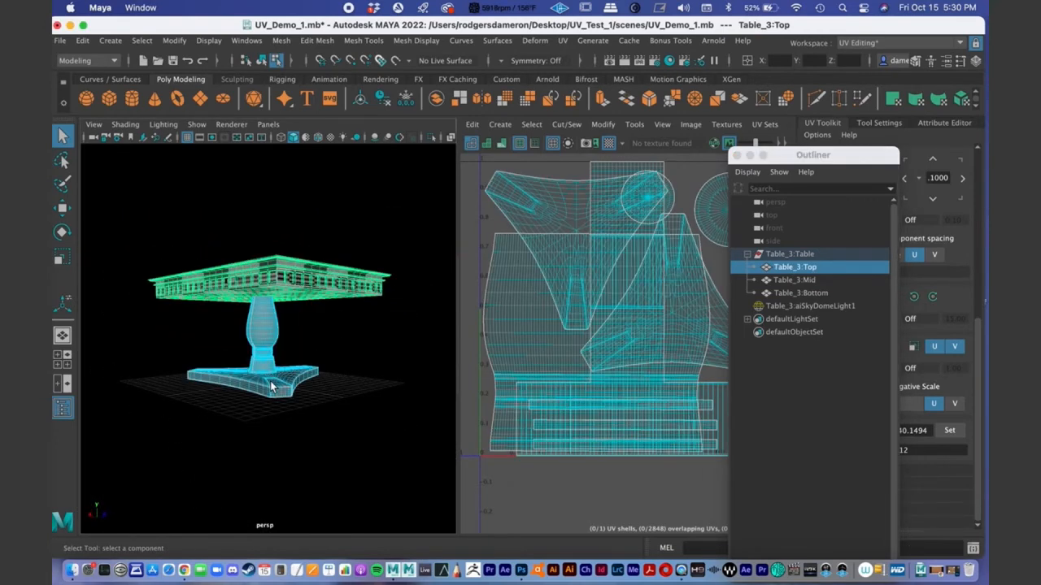
Step: Return to object selection, hide the leg and the base, and select the tabletop
{"action": "right_click_drag", "start_coordinate": [259, 329], "coordinate": [318, 186]}
{"action": "left_click", "coordinate": [269, 318]}
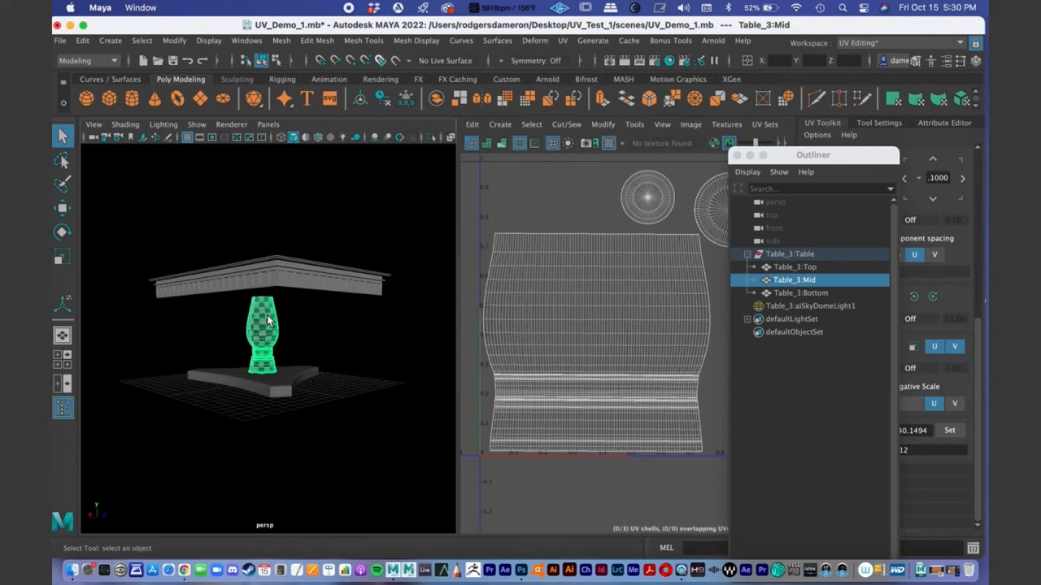
{"action": "key", "text": "h"}
{"action": "left_click", "coordinate": [274, 382]}
{"action": "key", "text": "h"}
{"action": "left_click", "coordinate": [300, 334]}
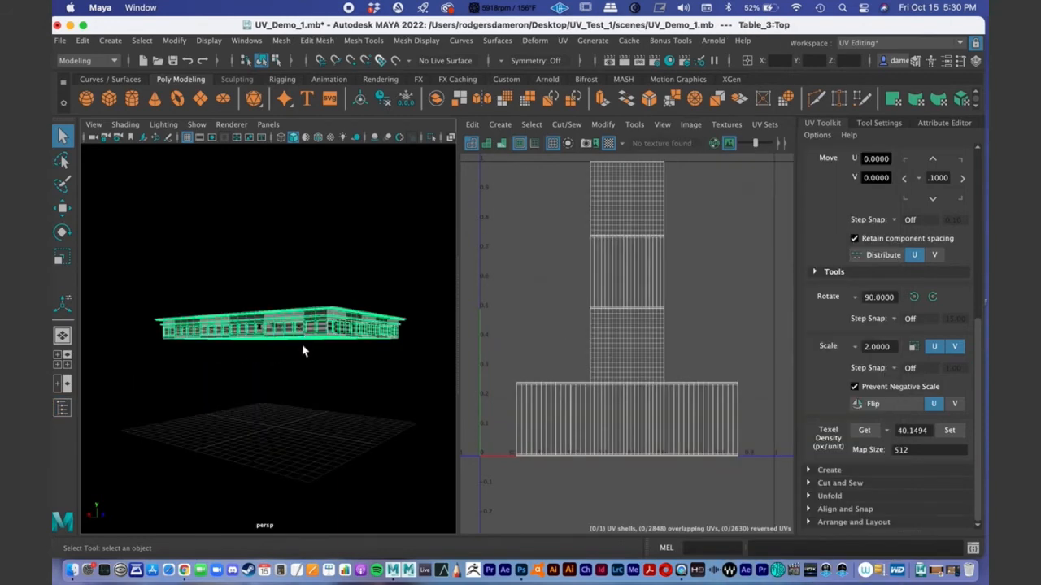
Step: Select all of the tabletop's existing UVs in the UV Editor and delete them
{"action": "right_click_drag", "start_coordinate": [295, 322], "coordinate": [363, 198]}
{"action": "right_click_drag", "start_coordinate": [276, 213], "coordinate": [325, 202]}
{"action": "scroll", "coordinate": [576, 384], "scroll_direction": "down", "scroll_amount": 3}
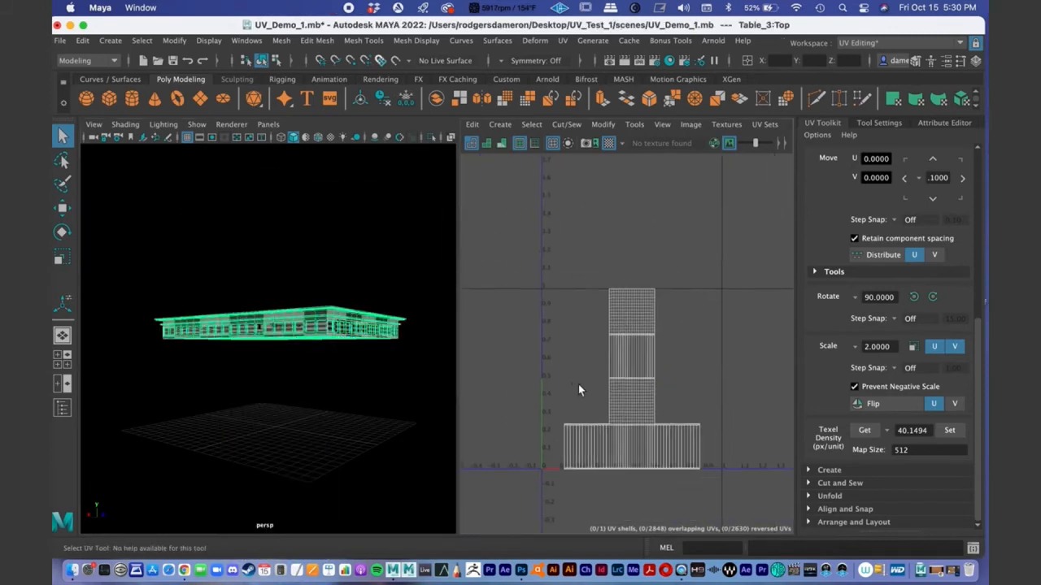
{"action": "middle_click_drag", "start_coordinate": [588, 374], "coordinate": [595, 352], "text": "alt"}
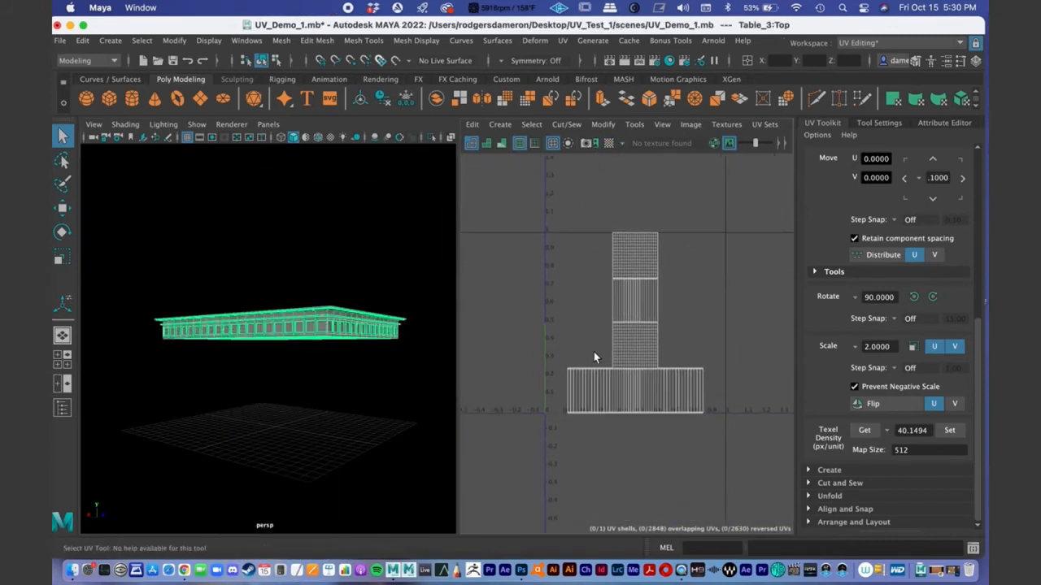
{"action": "right_click", "coordinate": [625, 326]}
{"action": "right_click_drag", "start_coordinate": [625, 321], "coordinate": [682, 321]}
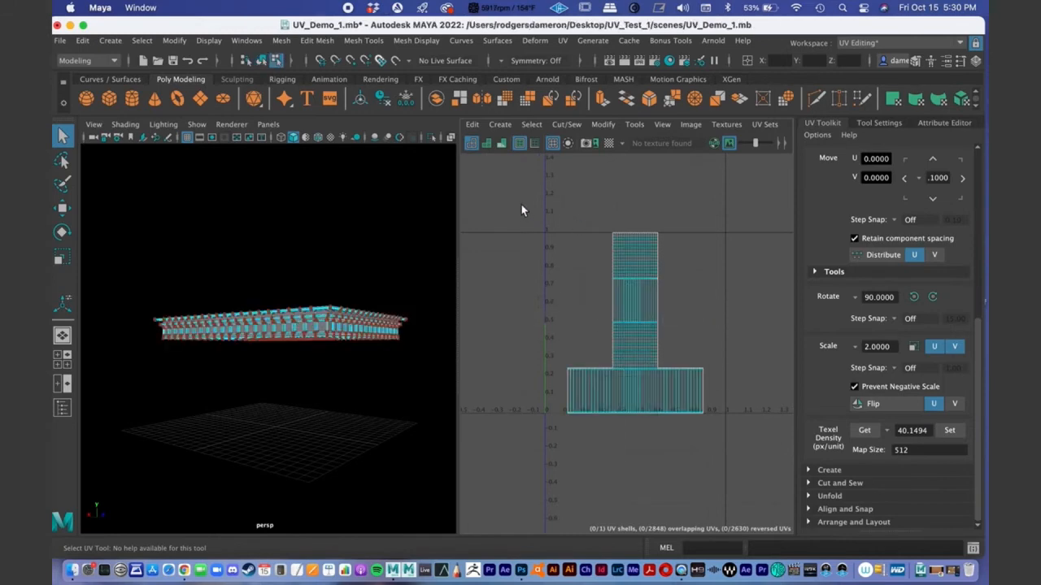
{"action": "left_click_drag", "start_coordinate": [731, 454], "coordinate": [732, 455]}
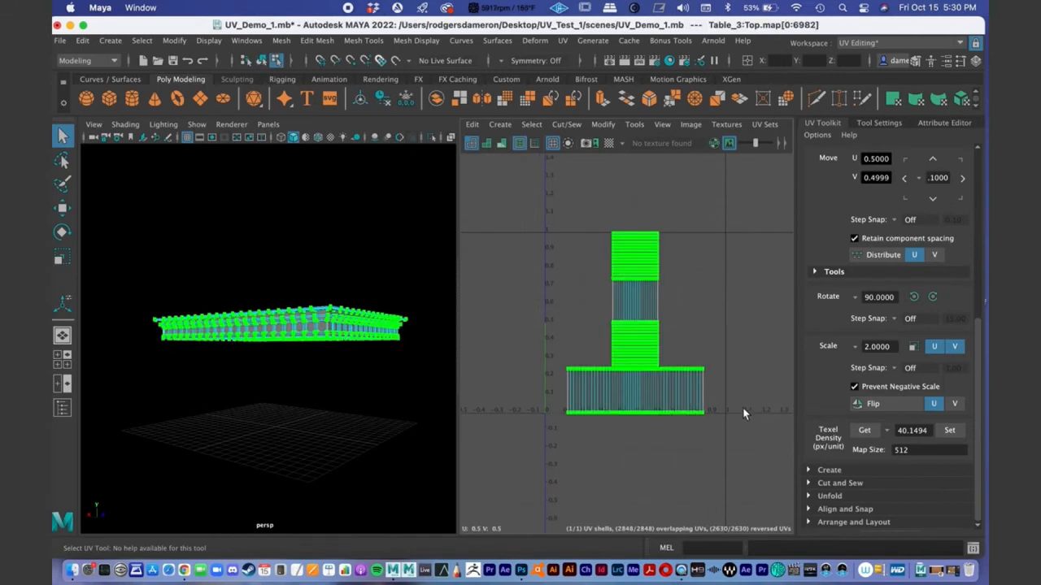
{"action": "key", "text": "Delete"}
Step: Apply a planar UV projection to the whole tabletop from the Y axis, fitted to the bounding box with the image ratio kept
{"action": "left_click_drag", "start_coordinate": [338, 287], "coordinate": [288, 353], "text": "alt"}
{"action": "left_click_drag", "start_coordinate": [242, 385], "coordinate": [186, 355], "text": "alt"}
{"action": "right_click_drag", "start_coordinate": [186, 355], "coordinate": [262, 348], "text": "alt"}
{"action": "left_click_drag", "start_coordinate": [262, 348], "coordinate": [256, 346], "text": "alt"}
{"action": "mouse_move", "coordinate": [251, 338]}
{"action": "right_mouse_down"}
{"action": "mouse_move", "coordinate": [278, 314]}
{"action": "mouse_move", "coordinate": [338, 202]}
{"action": "right_mouse_up"}
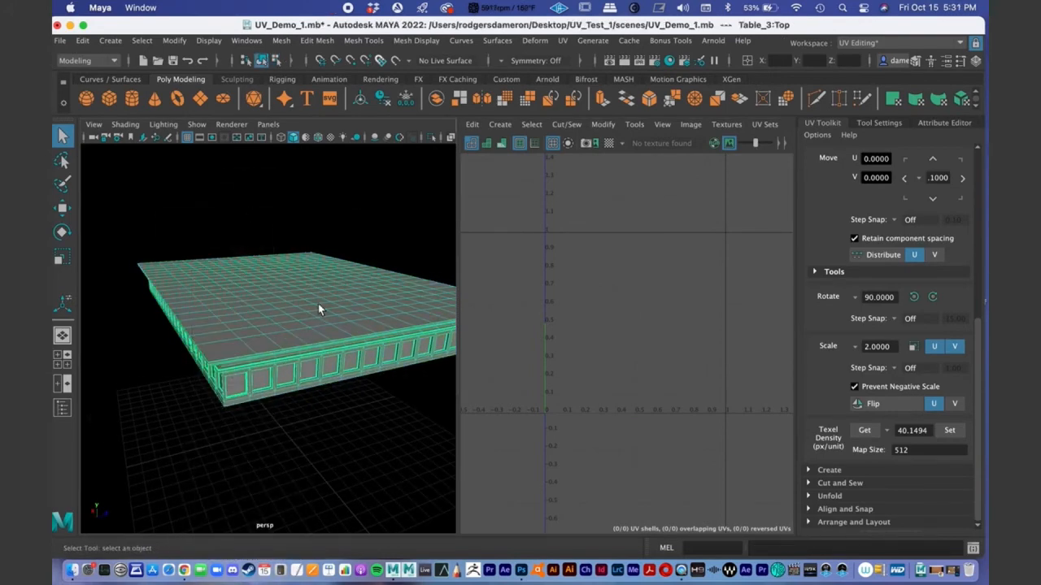
{"action": "left_click_drag", "start_coordinate": [336, 331], "coordinate": [319, 378], "text": "alt"}
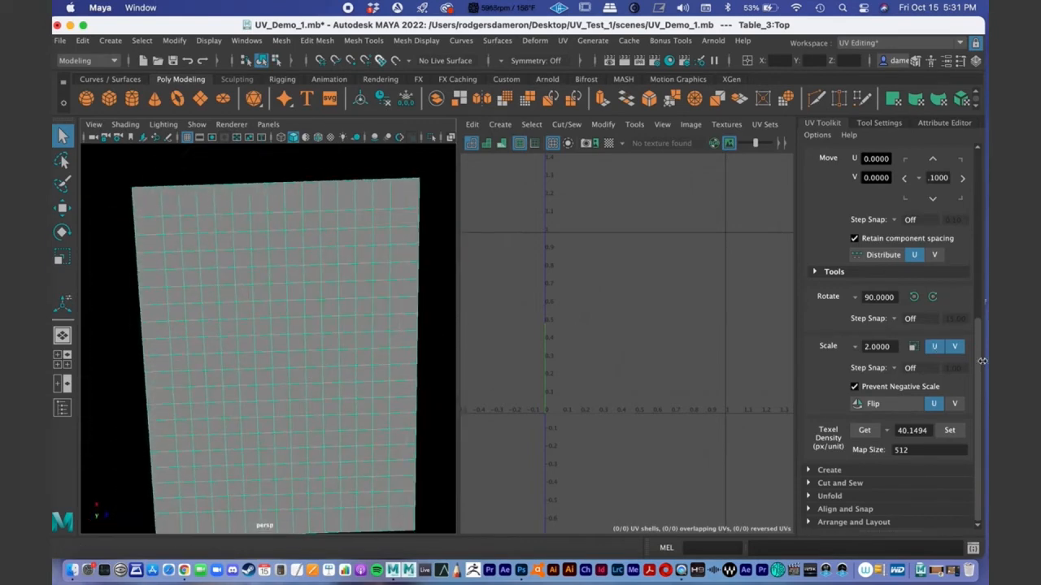
{"action": "scroll", "coordinate": [985, 252], "scroll_direction": "up", "scroll_amount": 5}
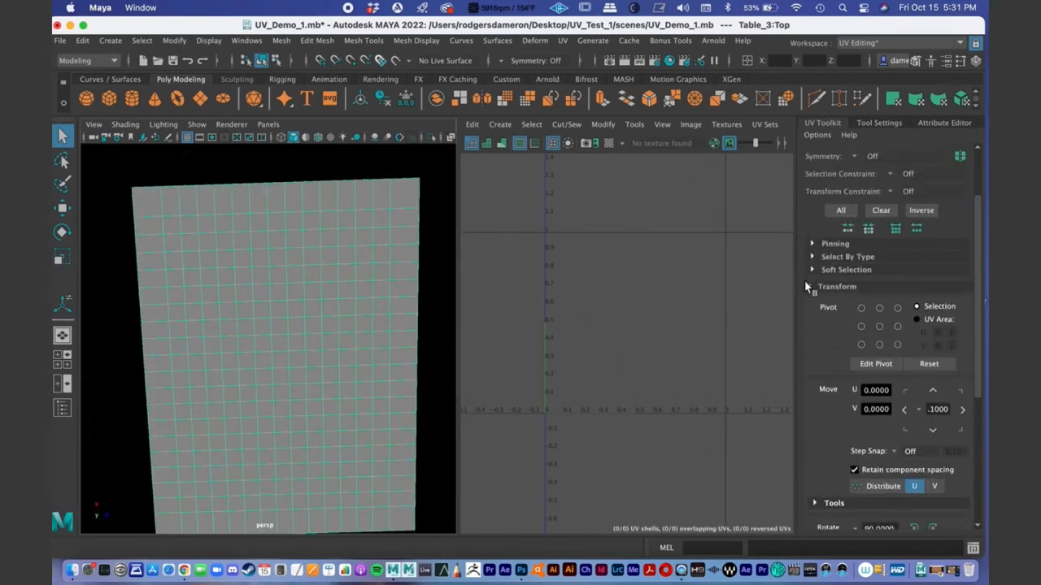
{"action": "left_click", "coordinate": [805, 284]}
{"action": "left_click", "coordinate": [809, 383]}
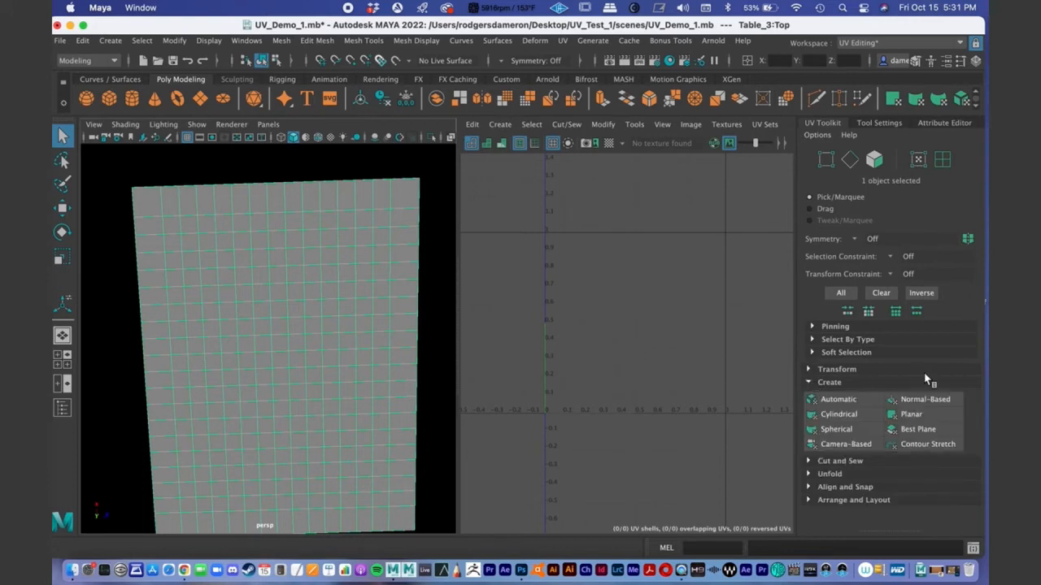
{"action": "left_click", "coordinate": [910, 415], "text": "shift"}
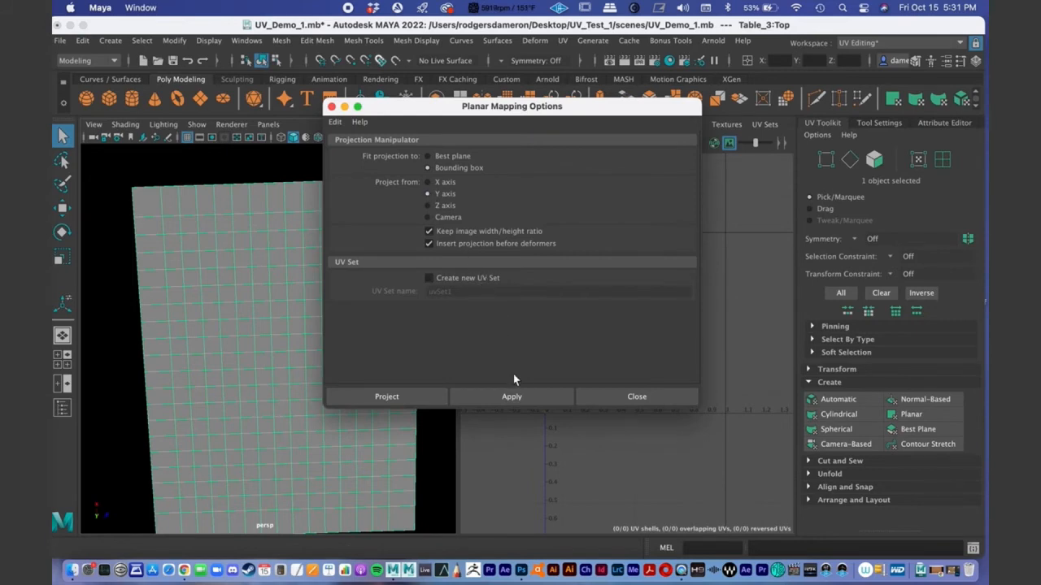
{"action": "left_click", "coordinate": [557, 401]}
{"action": "left_click", "coordinate": [571, 399]}
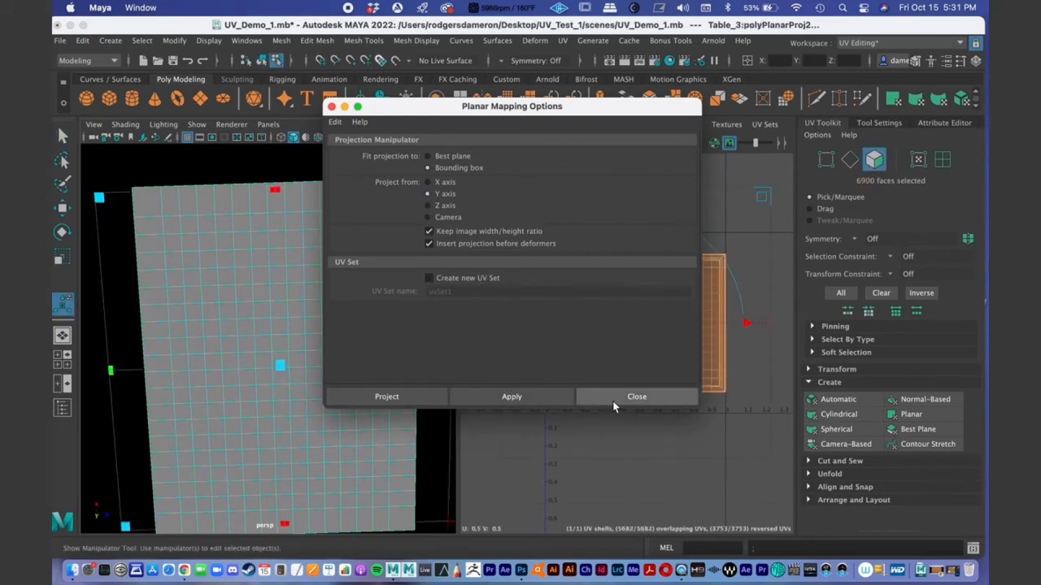
{"action": "left_click", "coordinate": [613, 399]}
Step: Enlarge the 3D view, switch to edge selection, and select the edge loop around the rim of the tabletop's upper slab
{"action": "left_click_drag", "start_coordinate": [357, 427], "coordinate": [328, 377], "text": "alt"}
{"action": "key", "text": "q"}
{"action": "left_click_drag", "start_coordinate": [459, 347], "coordinate": [572, 336]}
{"action": "left_click_drag", "start_coordinate": [323, 272], "coordinate": [312, 295], "text": "alt"}
{"action": "right_click_drag", "start_coordinate": [312, 294], "coordinate": [430, 303], "text": "alt"}
{"action": "right_click_drag", "start_coordinate": [329, 238], "coordinate": [338, 192]}
{"action": "scroll", "coordinate": [352, 240], "scroll_direction": "up", "scroll_amount": 3}
{"action": "middle_click_drag", "start_coordinate": [353, 241], "coordinate": [355, 298], "text": "alt"}
{"action": "right_click_drag", "start_coordinate": [355, 298], "coordinate": [330, 300], "text": "alt"}
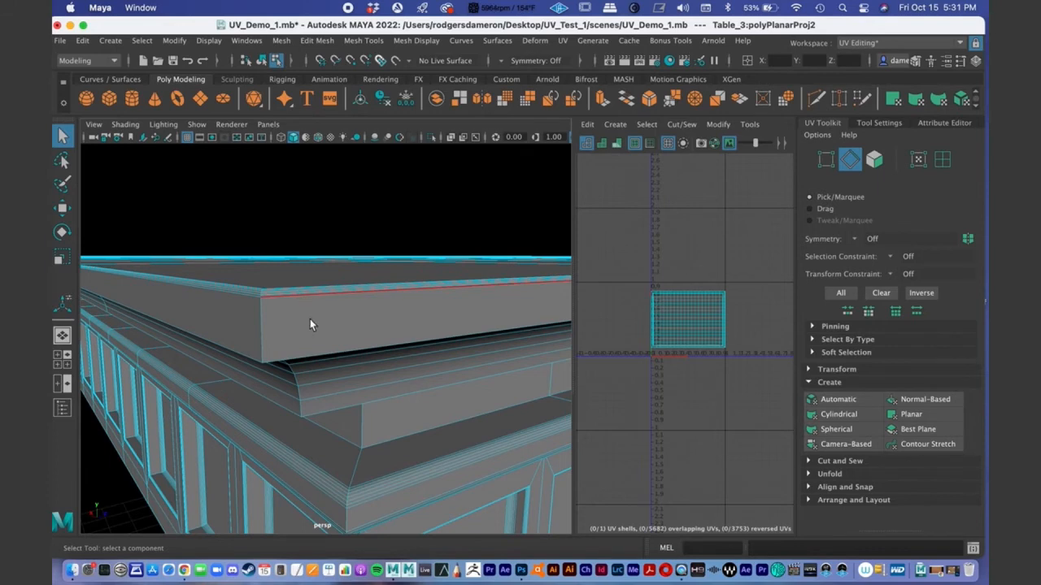
{"action": "left_click_drag", "start_coordinate": [311, 321], "coordinate": [309, 317], "text": "alt"}
{"action": "middle_click_drag", "start_coordinate": [309, 316], "coordinate": [309, 350], "text": "alt"}
{"action": "left_click_drag", "start_coordinate": [310, 351], "coordinate": [318, 329], "text": "alt"}
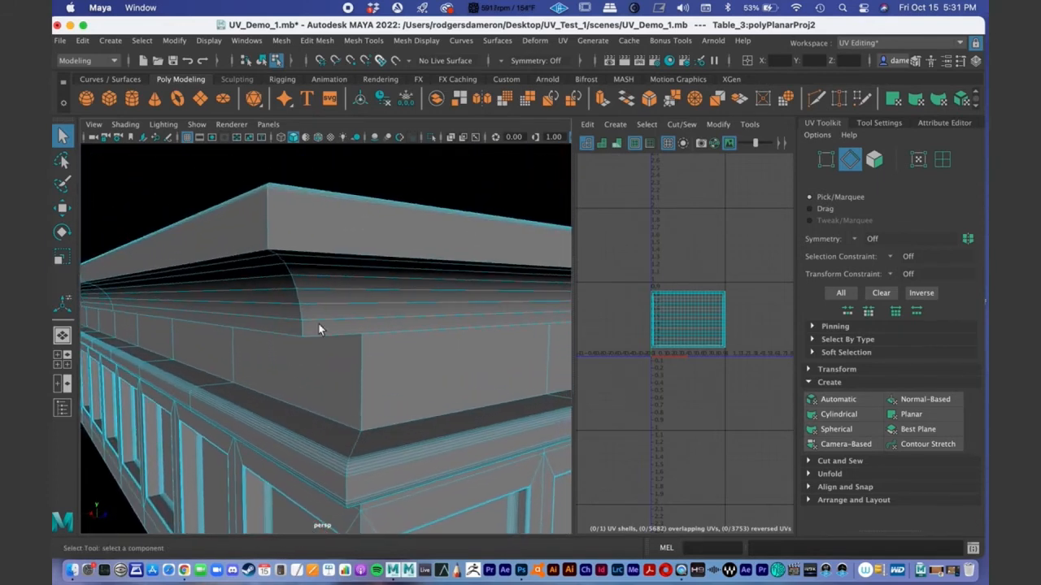
{"action": "double_click", "coordinate": [317, 200]}
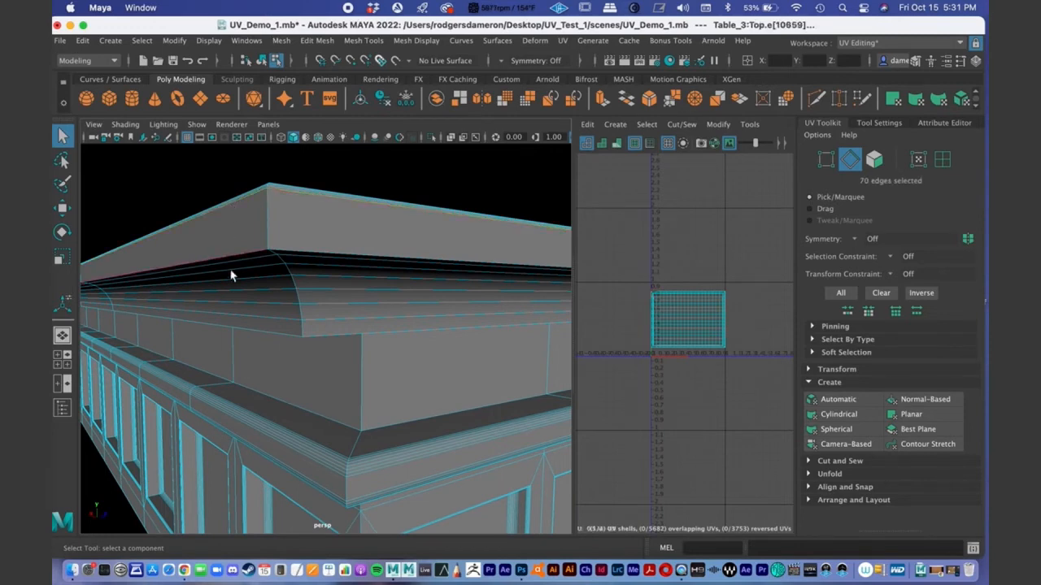
Step: Cut the tabletop's UVs along the selected rim edge loop
{"action": "left_click_drag", "start_coordinate": [231, 215], "coordinate": [328, 309], "text": "alt"}
{"action": "key", "text": "f"}
{"action": "left_click_drag", "start_coordinate": [374, 335], "coordinate": [242, 338], "text": "alt"}
{"action": "scroll", "coordinate": [330, 349], "scroll_direction": "up", "scroll_amount": 2}
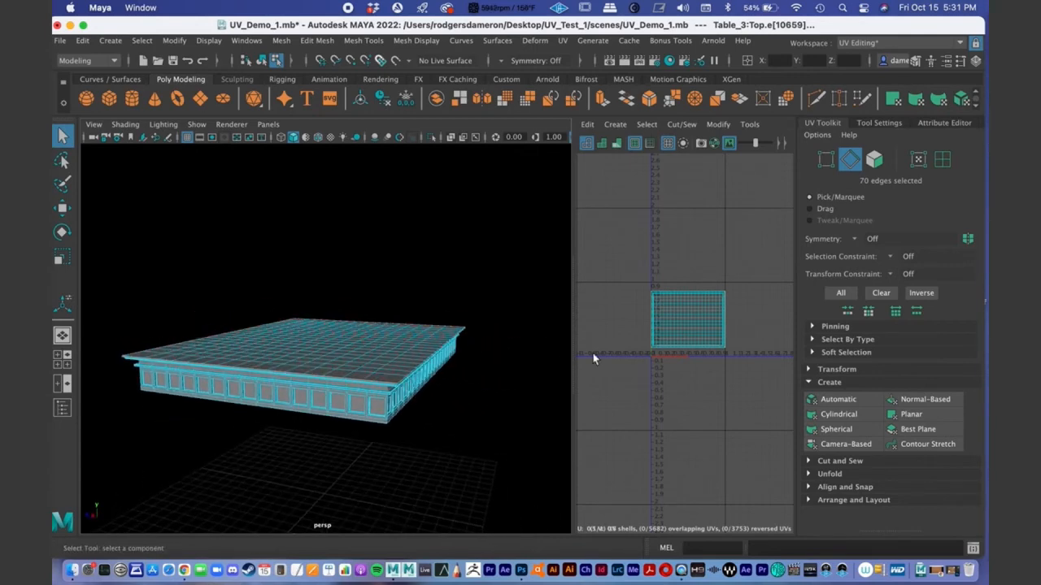
{"action": "left_click", "coordinate": [808, 382]}
{"action": "left_click", "coordinate": [809, 395]}
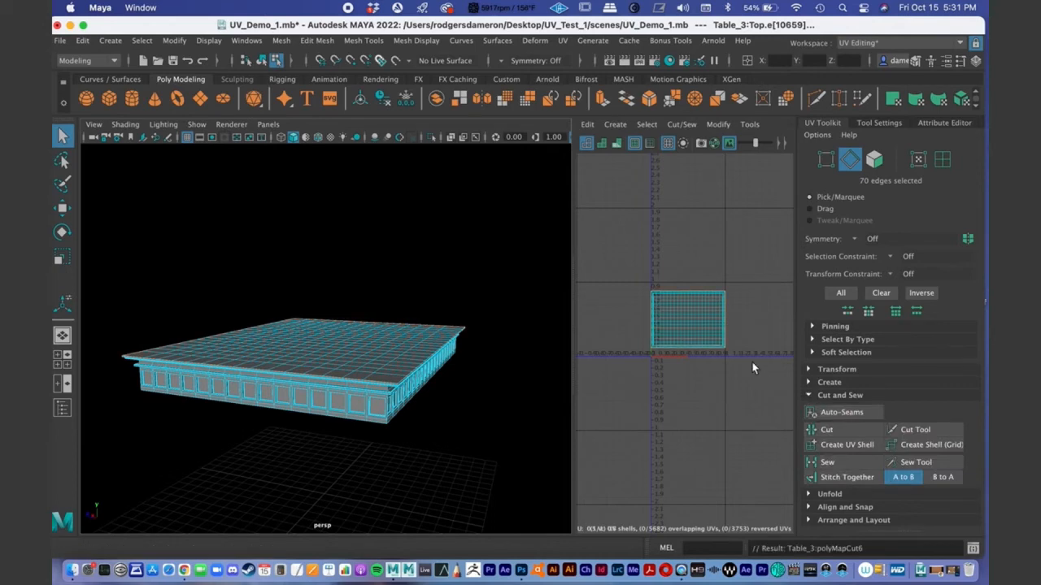
Step: Select the UV shell of the tabletop's upper surface and move it up and right, clear of the remaining shell
{"action": "middle_click_drag", "start_coordinate": [683, 284], "coordinate": [640, 302], "text": "alt"}
{"action": "right_click_drag", "start_coordinate": [643, 333], "coordinate": [606, 317]}
{"action": "key", "text": "w"}
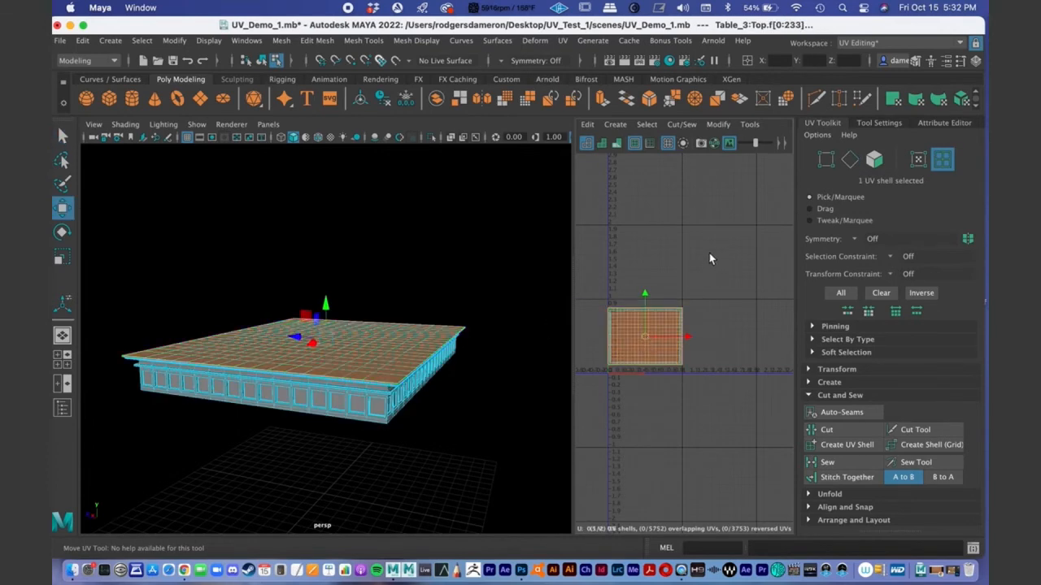
{"action": "left_click_drag", "start_coordinate": [645, 336], "coordinate": [708, 252]}
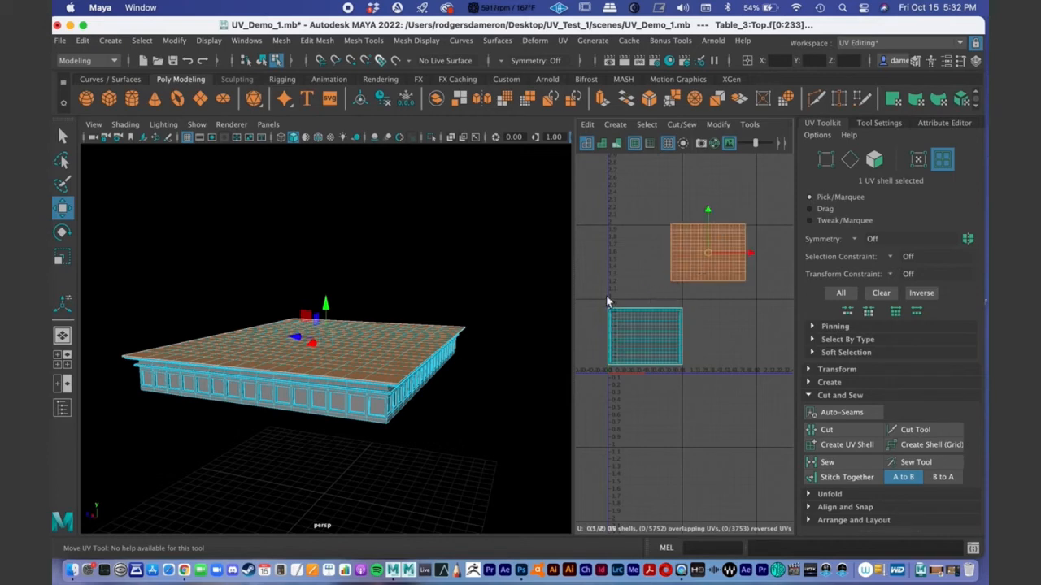
{"action": "left_click_drag", "start_coordinate": [445, 376], "coordinate": [493, 304], "text": "alt"}
{"action": "key", "text": "q"}
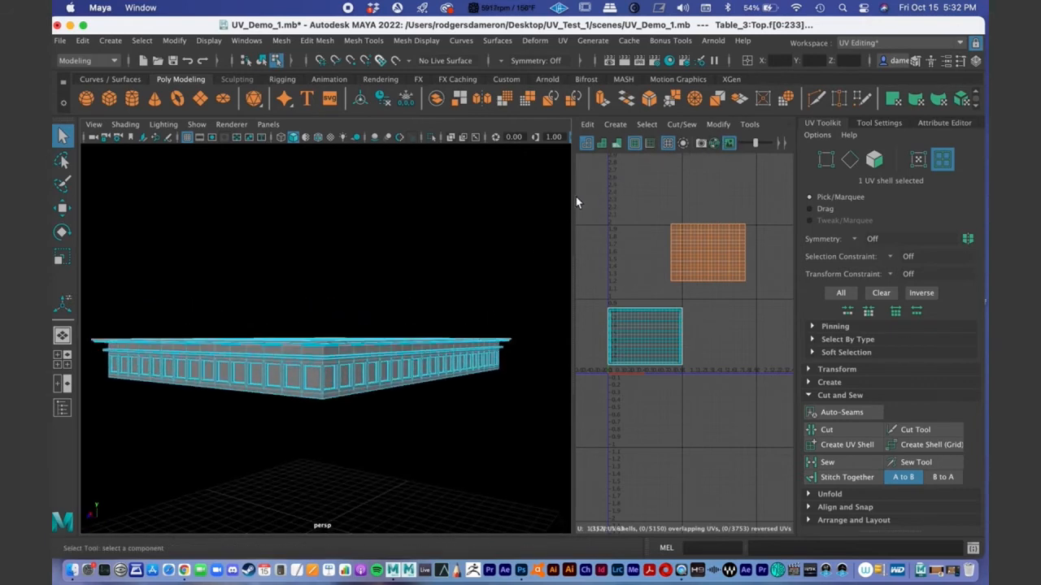
Step: Enlarge the UV view, switch to edge selection, and select the edge loop around the perimeter of the tabletop's underside
{"action": "left_click_drag", "start_coordinate": [571, 200], "coordinate": [445, 226]}
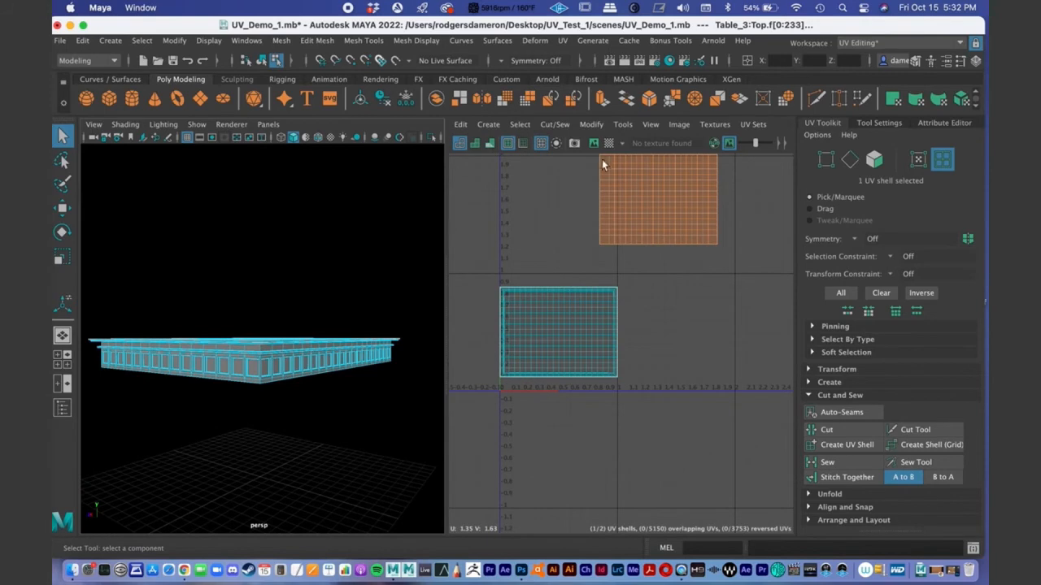
{"action": "left_click_drag", "start_coordinate": [337, 337], "coordinate": [285, 365], "text": "alt"}
{"action": "left_click", "coordinate": [326, 409]}
{"action": "right_click_drag", "start_coordinate": [284, 359], "coordinate": [254, 278], "text": "alt"}
{"action": "left_click_drag", "start_coordinate": [254, 278], "coordinate": [282, 267], "text": "alt"}
{"action": "right_click_drag", "start_coordinate": [282, 267], "coordinate": [302, 284], "text": "alt"}
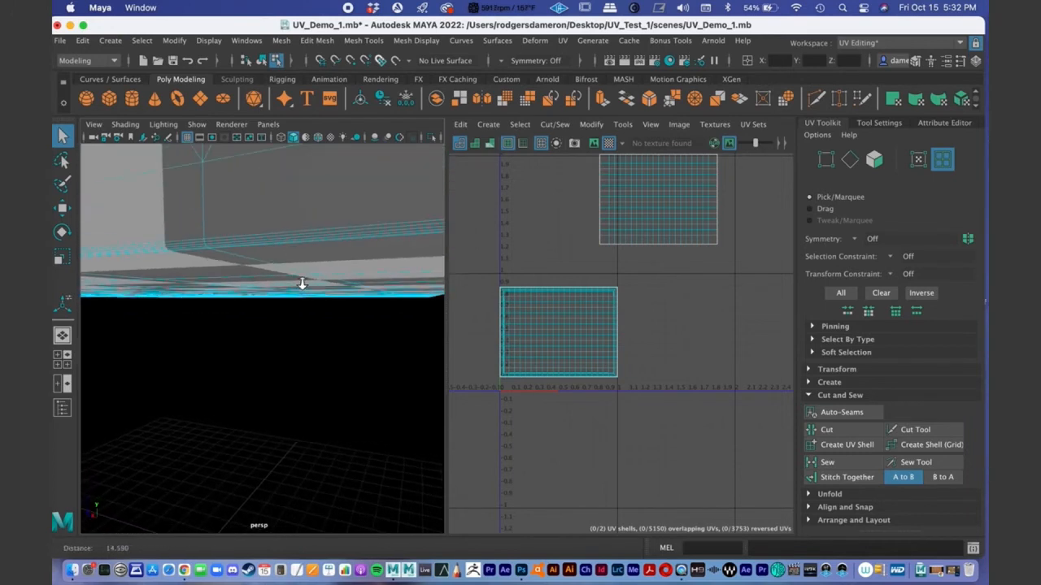
{"action": "right_click_drag", "start_coordinate": [276, 214], "coordinate": [275, 236]}
{"action": "right_click_drag", "start_coordinate": [286, 185], "coordinate": [286, 186]}
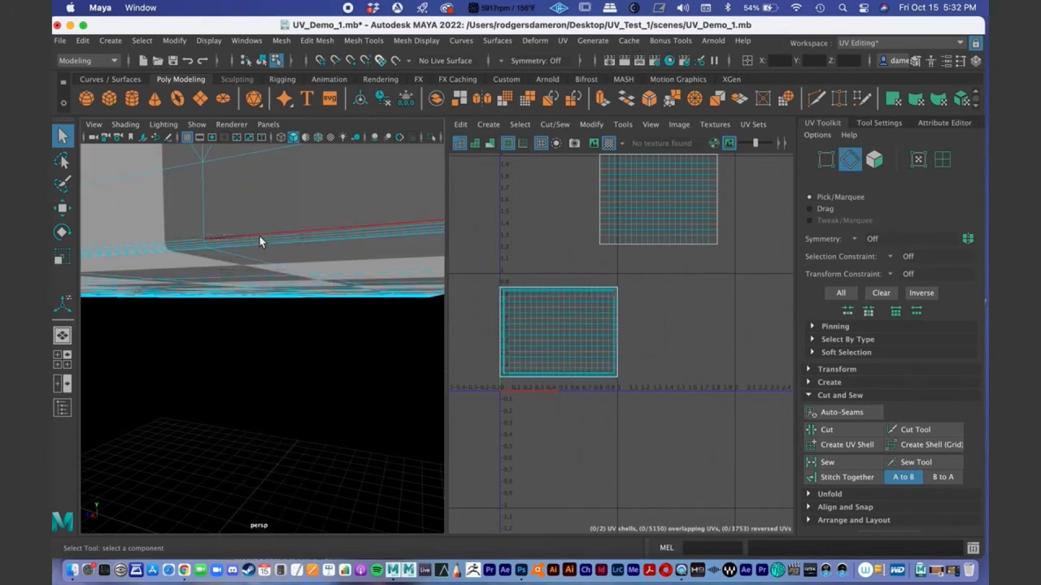
{"action": "left_click", "coordinate": [263, 232]}
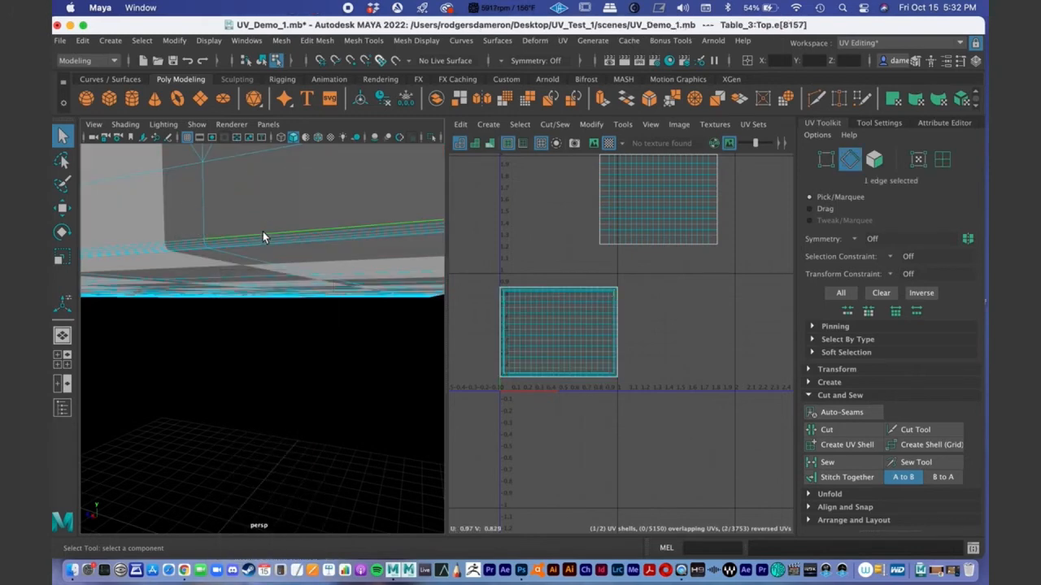
{"action": "double_click", "coordinate": [160, 243], "text": "shift"}
Step: Cut the tabletop's UVs along the edge loop selected around its underside
{"action": "right_click_drag", "start_coordinate": [333, 295], "coordinate": [244, 307], "text": "alt"}
{"action": "left_click_drag", "start_coordinate": [244, 308], "coordinate": [292, 318], "text": "alt"}
{"action": "right_click_drag", "start_coordinate": [252, 320], "coordinate": [355, 332], "text": "alt"}
{"action": "left_click_drag", "start_coordinate": [265, 298], "coordinate": [417, 309], "text": "alt"}
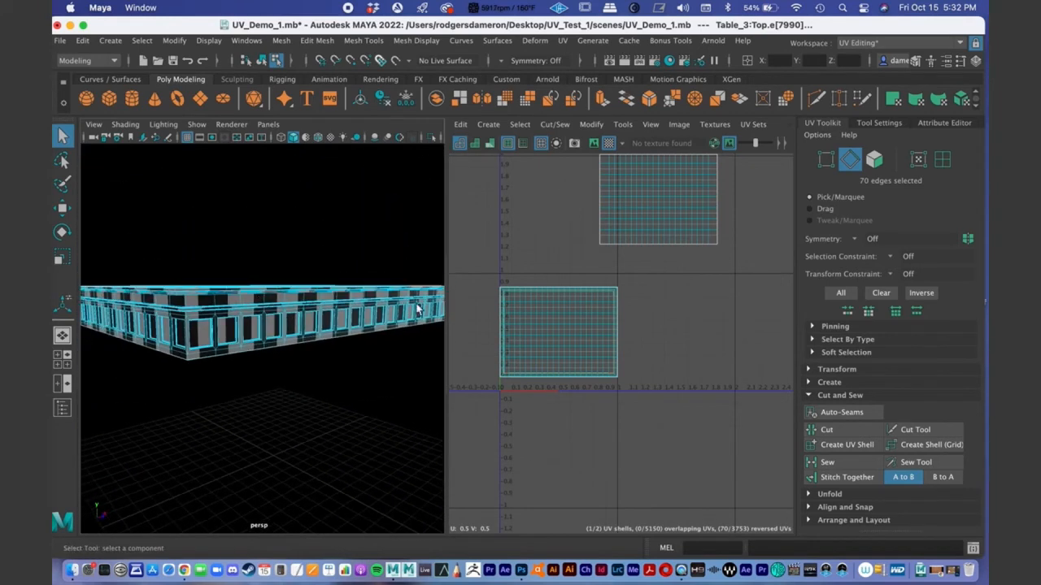
{"action": "right_click", "coordinate": [566, 324]}
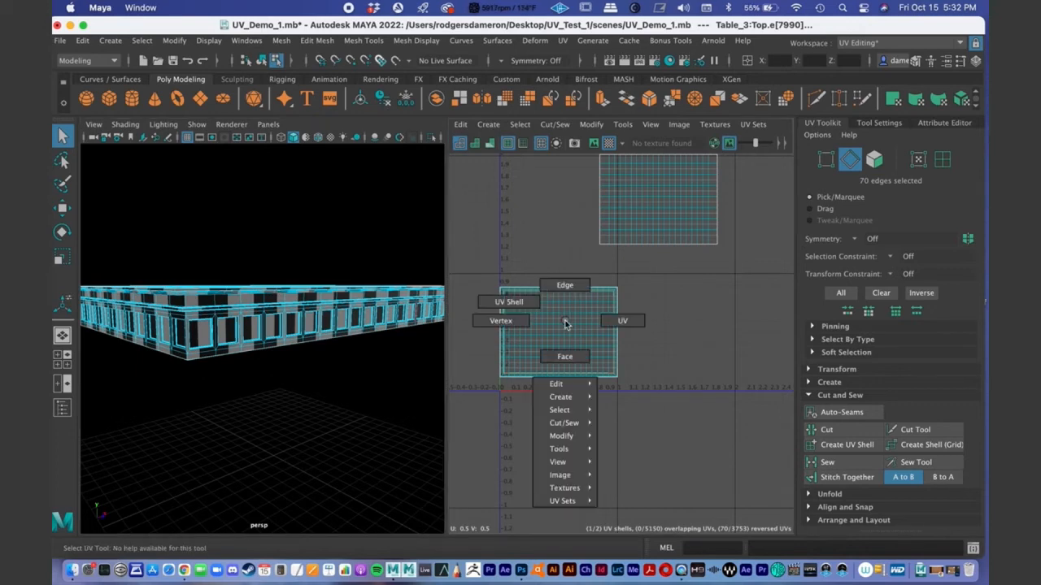
{"action": "left_click", "coordinate": [850, 431]}
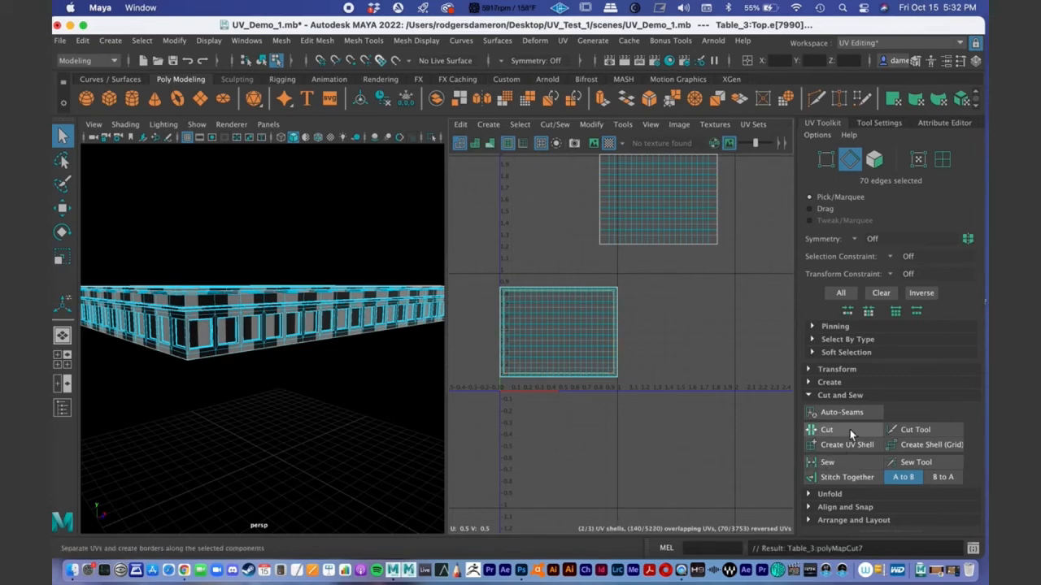
Step: Select the UV shell of the tabletop's underside and move it to the right, clear of the remaining frame-shaped shell
{"action": "right_click", "coordinate": [555, 328]}
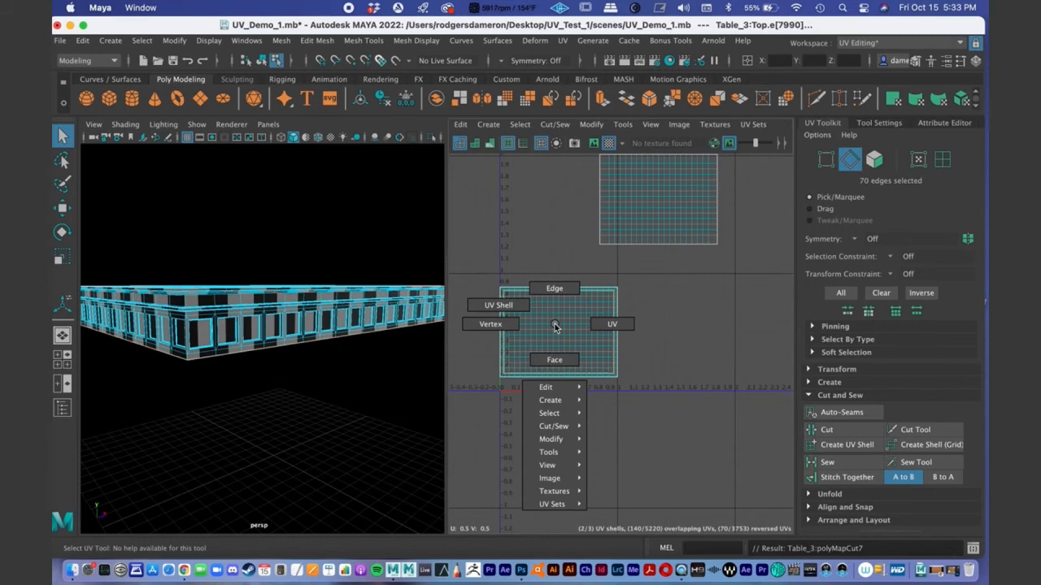
{"action": "left_click", "coordinate": [498, 305]}
{"action": "left_click", "coordinate": [563, 330]}
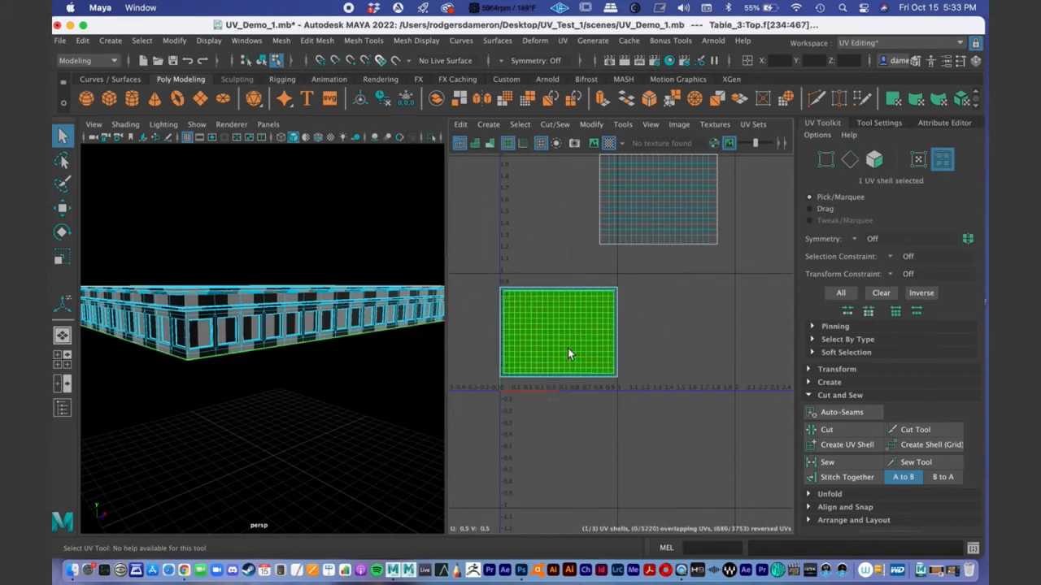
{"action": "key", "text": "w"}
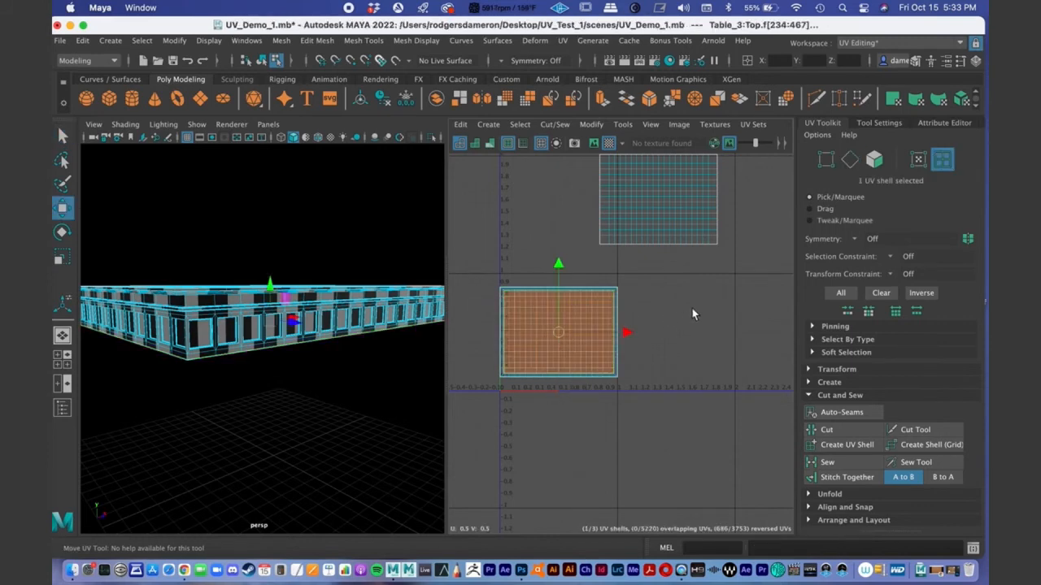
{"action": "left_click_drag", "start_coordinate": [558, 332], "coordinate": [712, 297]}
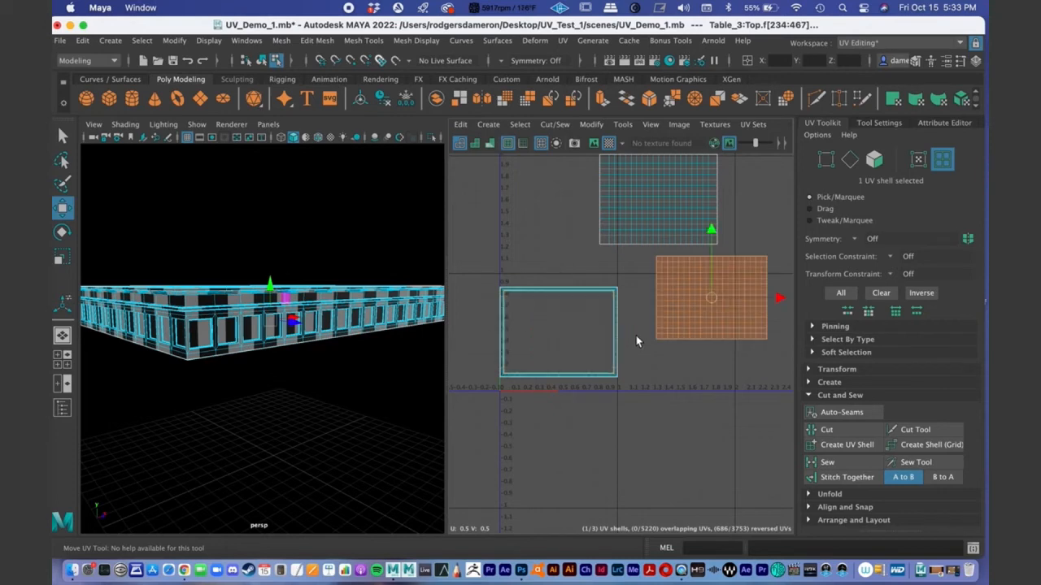
{"action": "middle_click_drag", "start_coordinate": [721, 326], "coordinate": [677, 342], "text": "alt"}
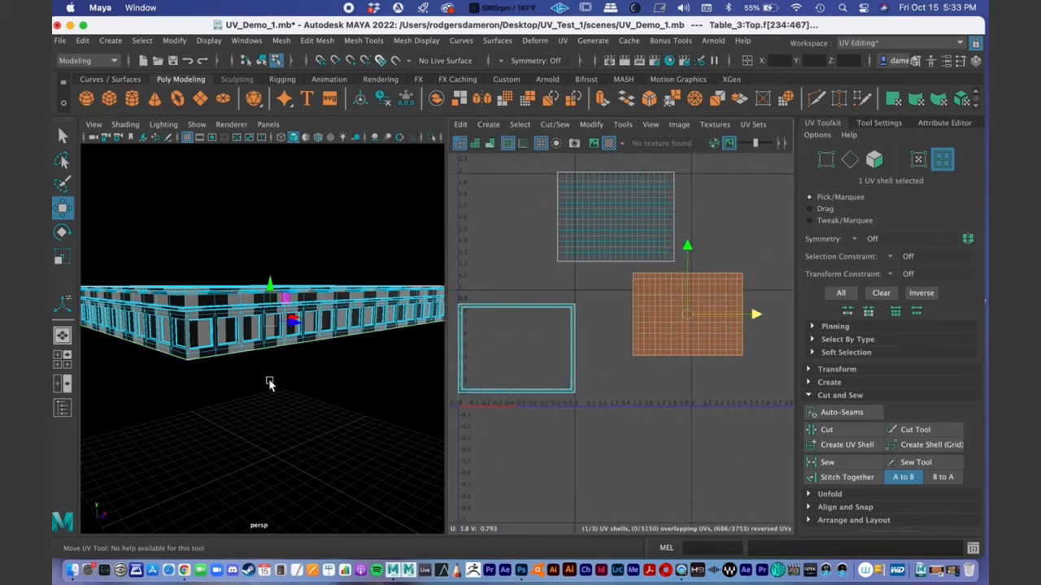
Step: Select the edge loop beneath the upper slab's overhang, where it meets the panelled side walls
{"action": "left_click_drag", "start_coordinate": [268, 384], "coordinate": [351, 403], "text": "alt"}
{"action": "key", "text": "q"}
{"action": "middle_click_drag", "start_coordinate": [271, 414], "coordinate": [322, 425], "text": "alt"}
{"action": "right_click_drag", "start_coordinate": [323, 424], "coordinate": [348, 423], "text": "alt"}
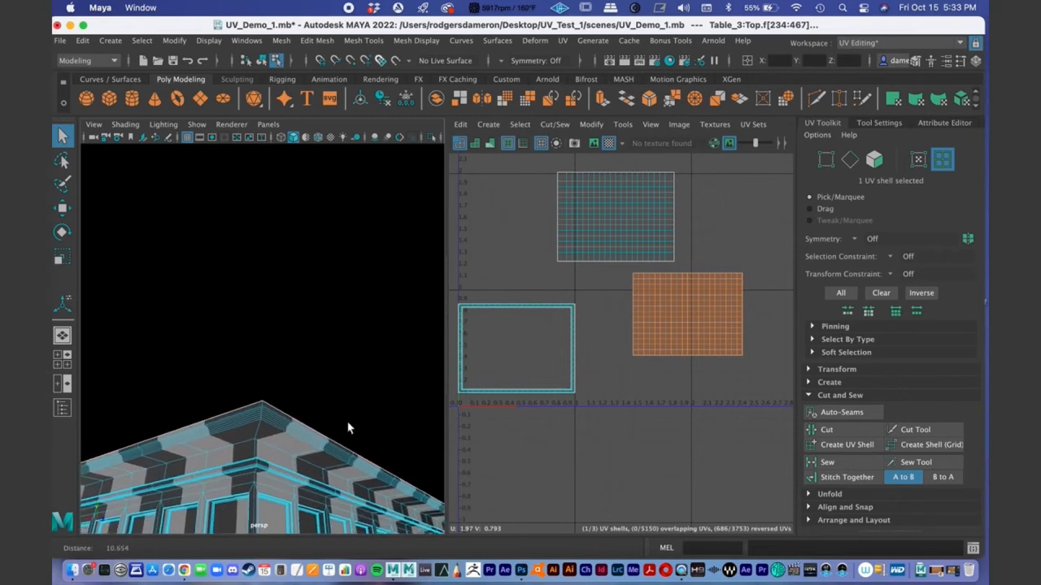
{"action": "right_click_drag", "start_coordinate": [298, 442], "coordinate": [291, 254]}
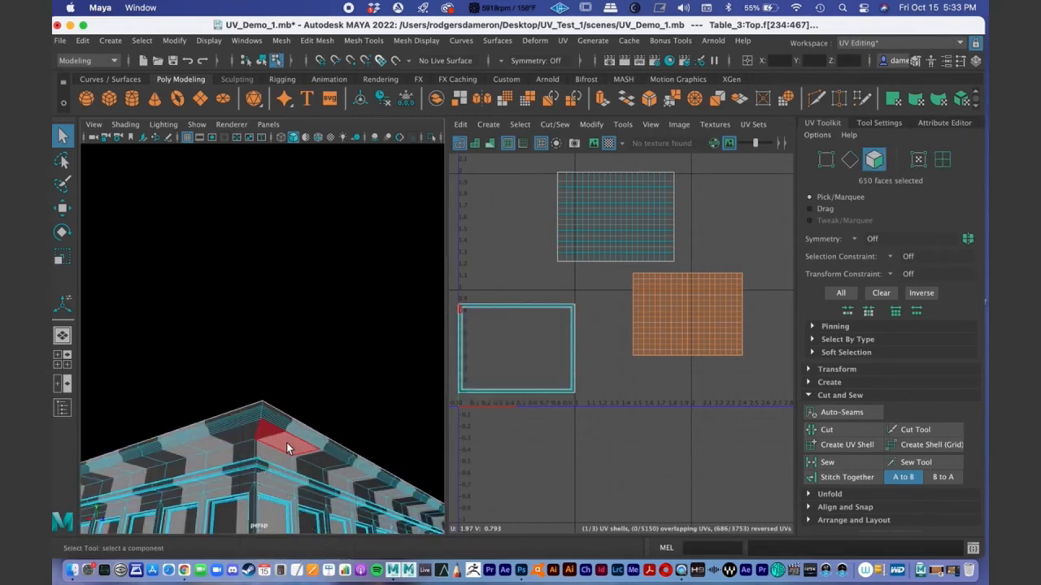
{"action": "left_click", "coordinate": [286, 442]}
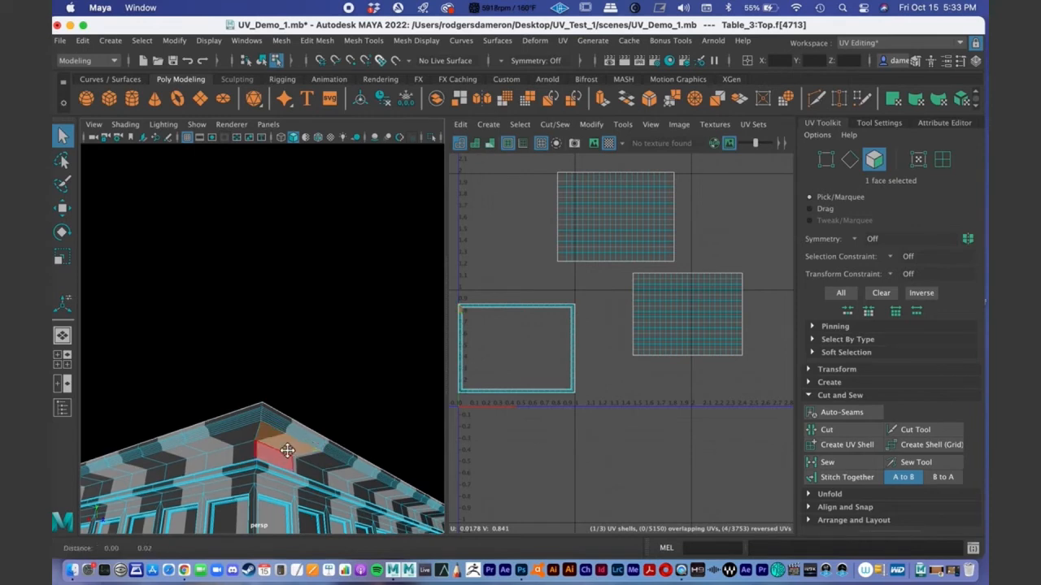
{"action": "left_click_drag", "start_coordinate": [288, 444], "coordinate": [296, 413], "text": "alt"}
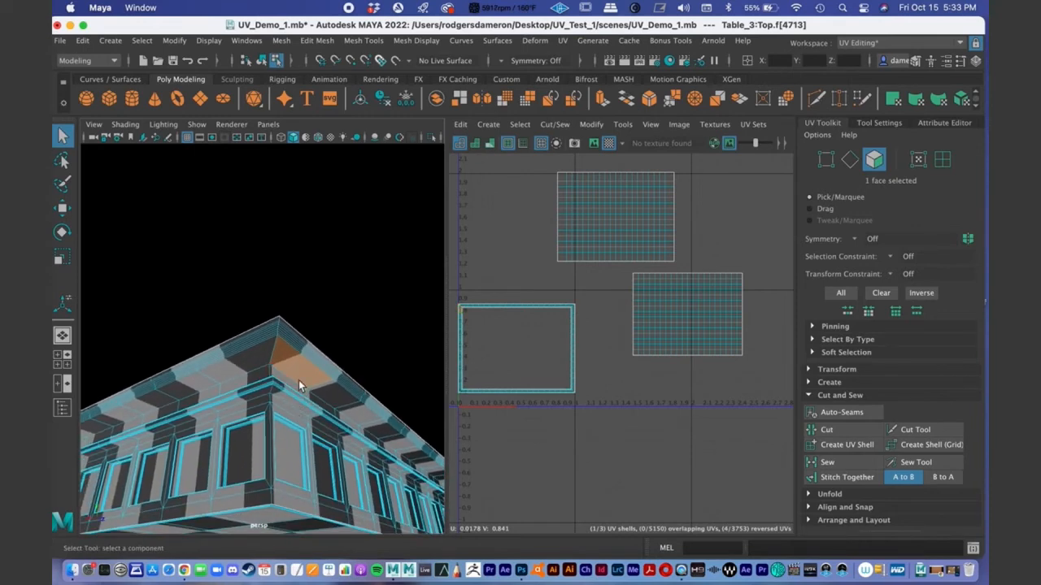
{"action": "right_click_drag", "start_coordinate": [300, 386], "coordinate": [326, 345], "text": "alt"}
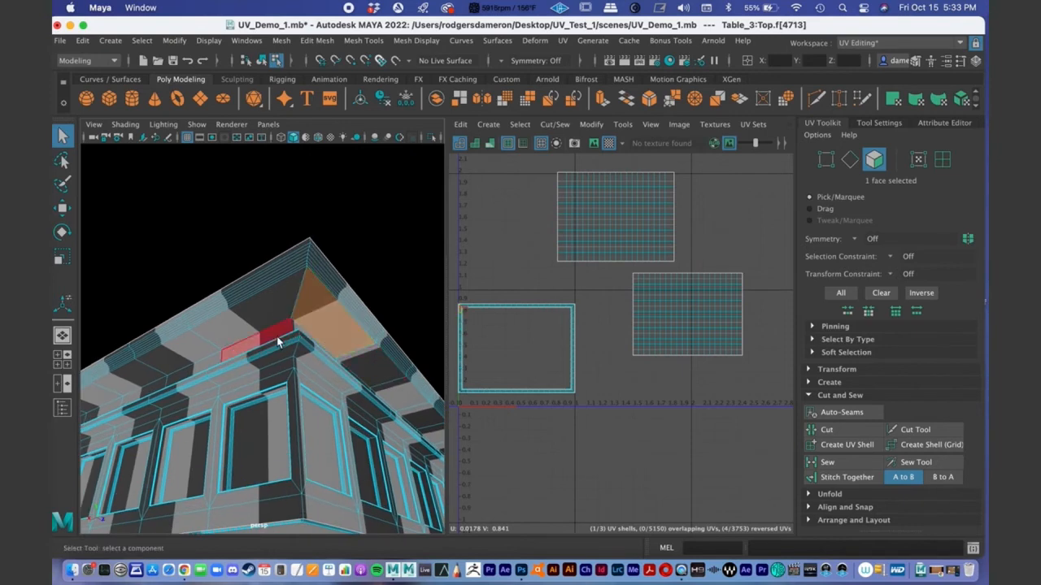
{"action": "mouse_move", "coordinate": [277, 341]}
{"action": "left_mouse_down", "text": "alt"}
{"action": "mouse_move", "coordinate": [297, 339]}
{"action": "mouse_move", "coordinate": [280, 343]}
{"action": "left_mouse_up", "text": "alt"}
{"action": "right_click_drag", "start_coordinate": [281, 343], "coordinate": [292, 200]}
{"action": "left_click", "coordinate": [289, 339]}
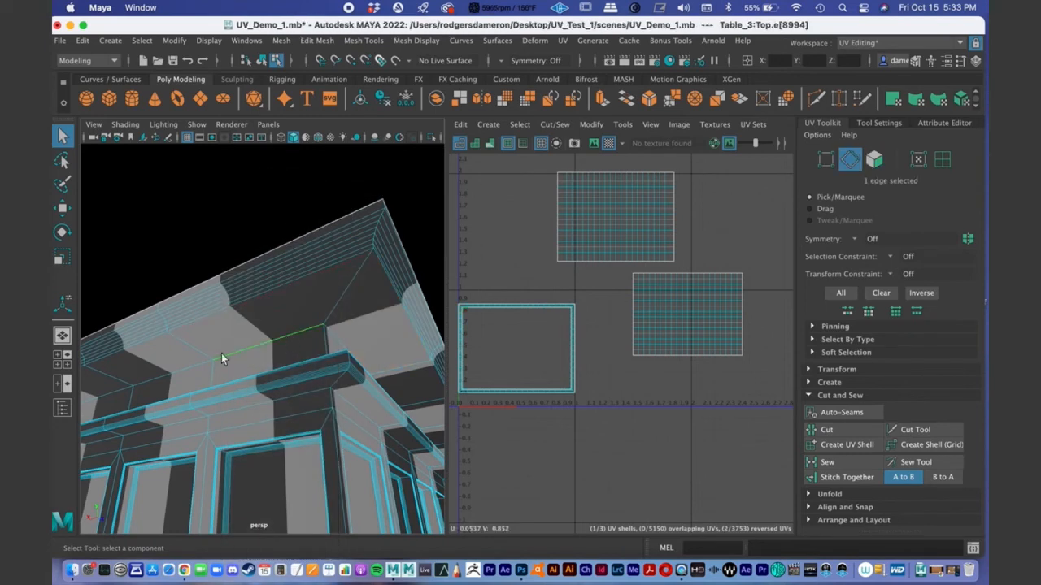
{"action": "double_click", "coordinate": [186, 369]}
{"action": "mouse_move", "coordinate": [332, 395]}
{"action": "left_mouse_down", "text": "alt"}
{"action": "mouse_move", "coordinate": [317, 404]}
{"action": "mouse_move", "coordinate": [324, 394]}
{"action": "left_mouse_up", "text": "alt"}
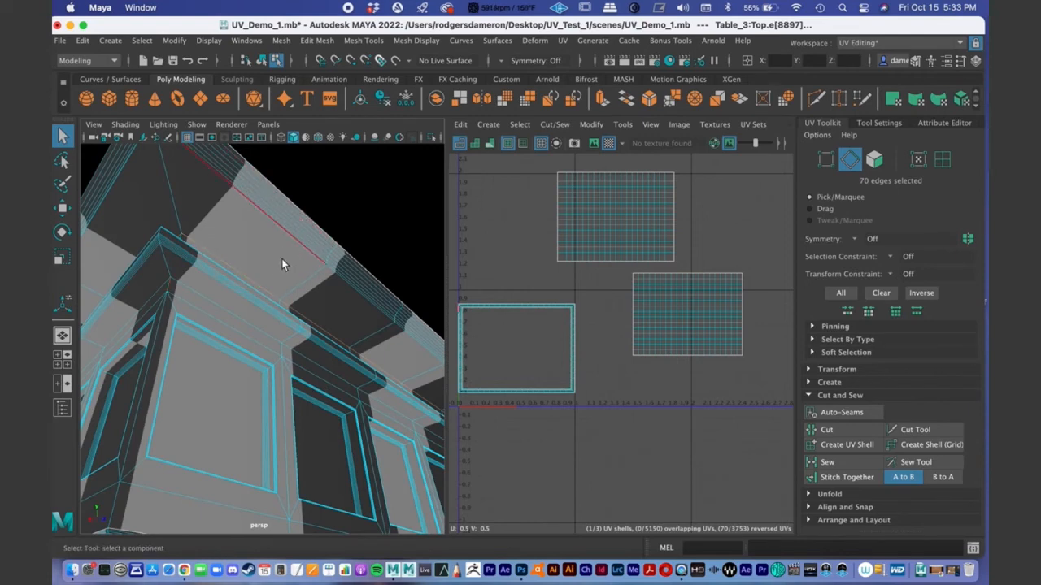
Step: Cut the UVs along the selected loop to separate the slab's overhang from the panelled sides
{"action": "mouse_move", "coordinate": [309, 237]}
{"action": "left_mouse_down", "text": "alt"}
{"action": "mouse_move", "coordinate": [302, 251]}
{"action": "mouse_move", "coordinate": [318, 248]}
{"action": "left_mouse_up", "text": "alt"}
{"action": "right_click_drag", "start_coordinate": [318, 249], "coordinate": [321, 285], "text": "alt"}
{"action": "left_click_drag", "start_coordinate": [321, 285], "coordinate": [193, 335], "text": "alt"}
{"action": "middle_click_drag", "start_coordinate": [193, 334], "coordinate": [256, 349], "text": "alt"}
{"action": "left_click_drag", "start_coordinate": [255, 349], "coordinate": [254, 342], "text": "alt"}
{"action": "middle_click_drag", "start_coordinate": [253, 343], "coordinate": [208, 328], "text": "alt"}
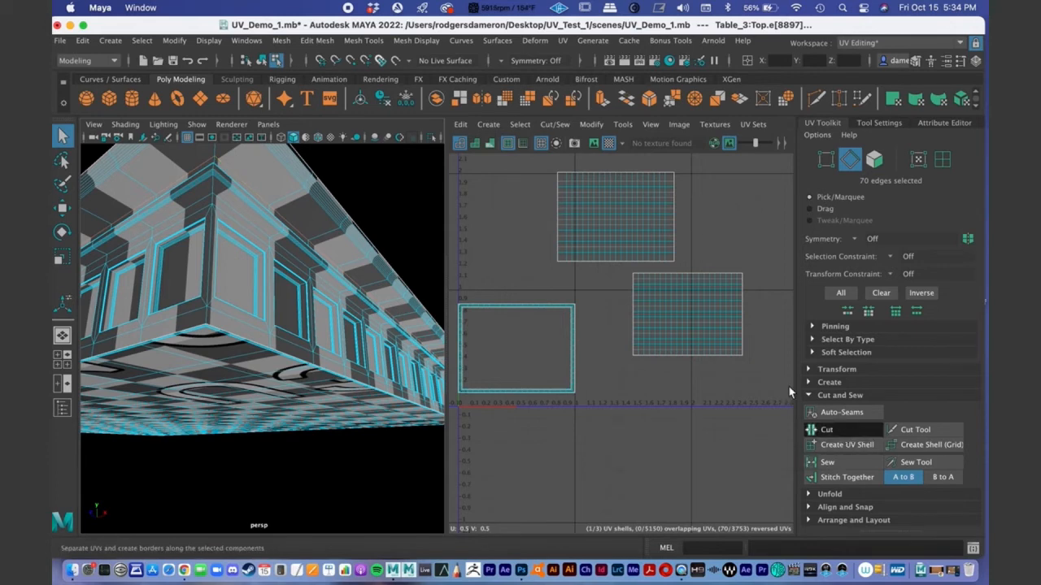
{"action": "left_click", "coordinate": [842, 436]}
Step: Select the UV shell of the slab's rim and overhang and move it up and left, clear of the panelled sides' shell
{"action": "scroll", "coordinate": [619, 339], "scroll_direction": "up", "scroll_amount": 10}
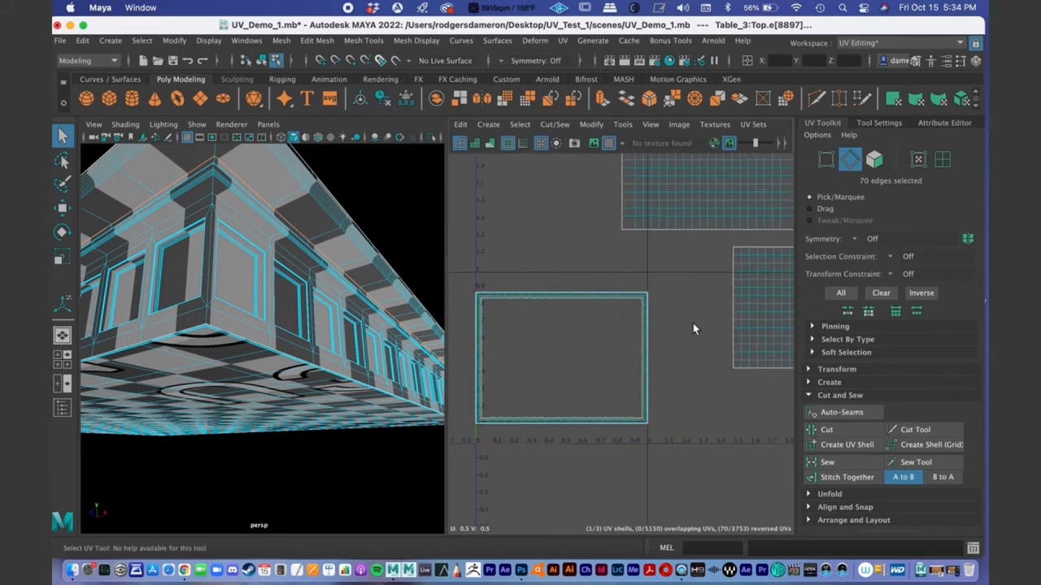
{"action": "scroll", "coordinate": [604, 318], "scroll_direction": "up", "scroll_amount": 2}
{"action": "middle_click_drag", "start_coordinate": [604, 318], "coordinate": [781, 339], "text": "alt"}
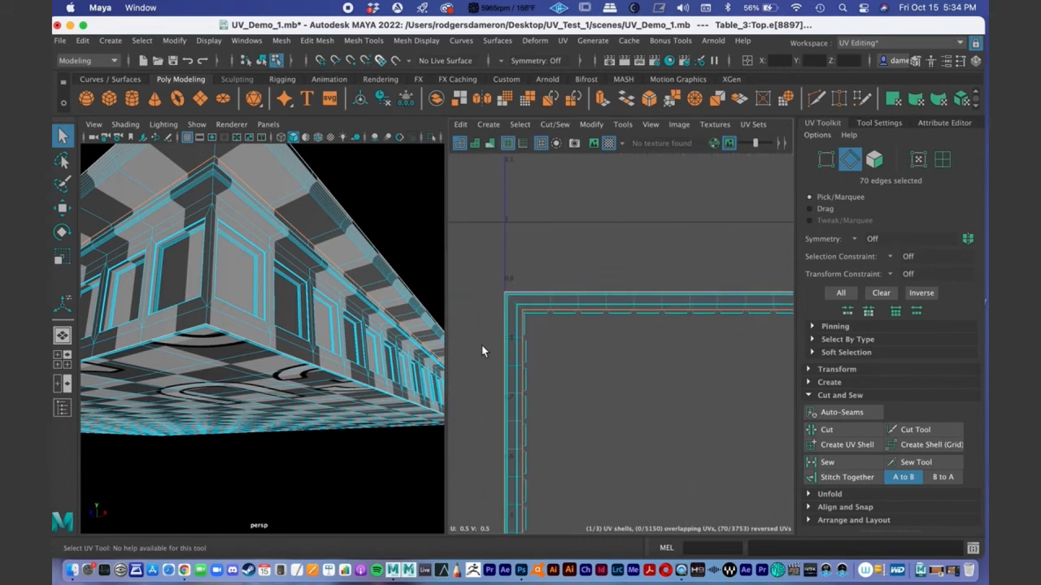
{"action": "right_click_drag", "start_coordinate": [553, 299], "coordinate": [488, 281]}
{"action": "left_click", "coordinate": [536, 304]}
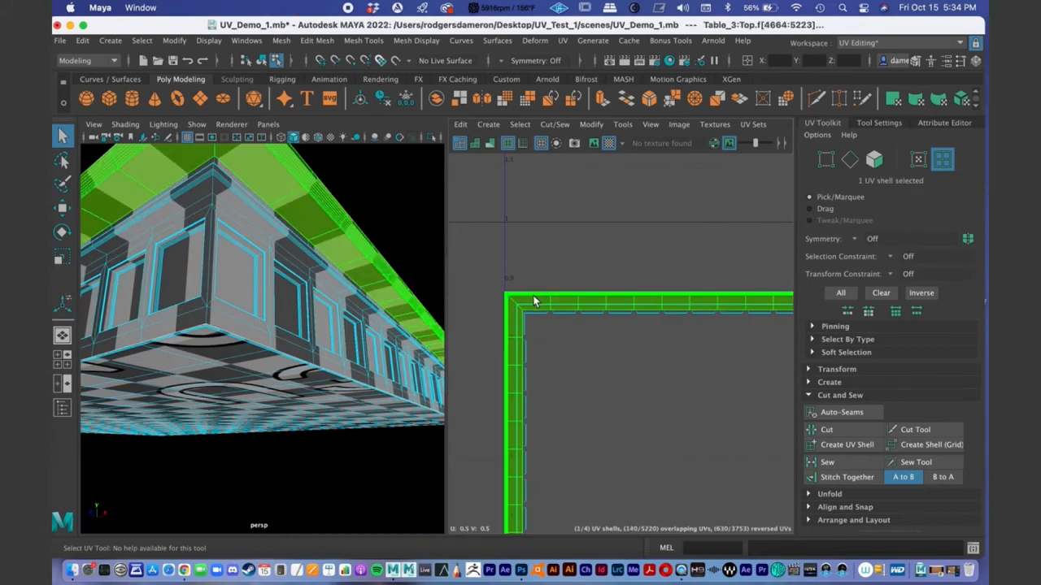
{"action": "scroll", "coordinate": [618, 343], "scroll_direction": "down", "scroll_amount": 2}
{"action": "right_click_drag", "start_coordinate": [437, 322], "coordinate": [434, 330], "text": "alt"}
{"action": "middle_click_drag", "start_coordinate": [740, 399], "coordinate": [561, 349], "text": "alt"}
{"action": "right_click_drag", "start_coordinate": [711, 367], "coordinate": [555, 331], "text": "alt"}
{"action": "key", "text": "w"}
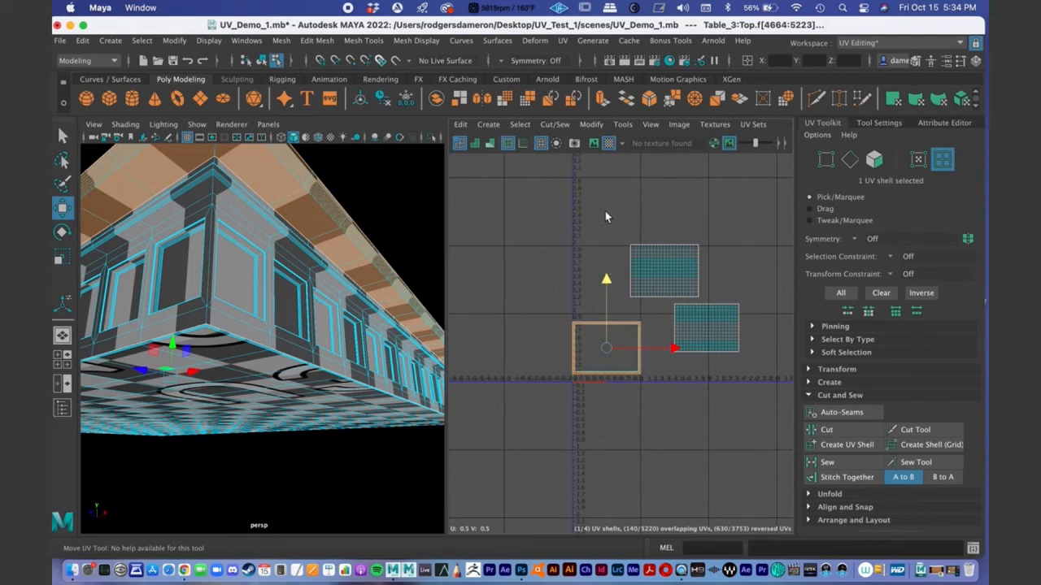
{"action": "left_click_drag", "start_coordinate": [606, 280], "coordinate": [606, 214]}
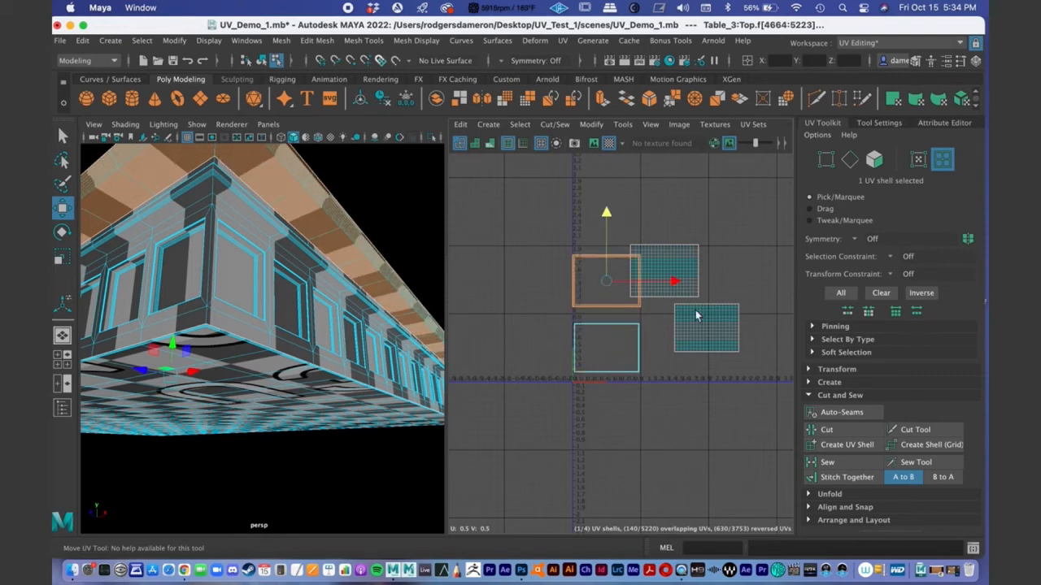
{"action": "left_click_drag", "start_coordinate": [673, 283], "coordinate": [605, 293]}
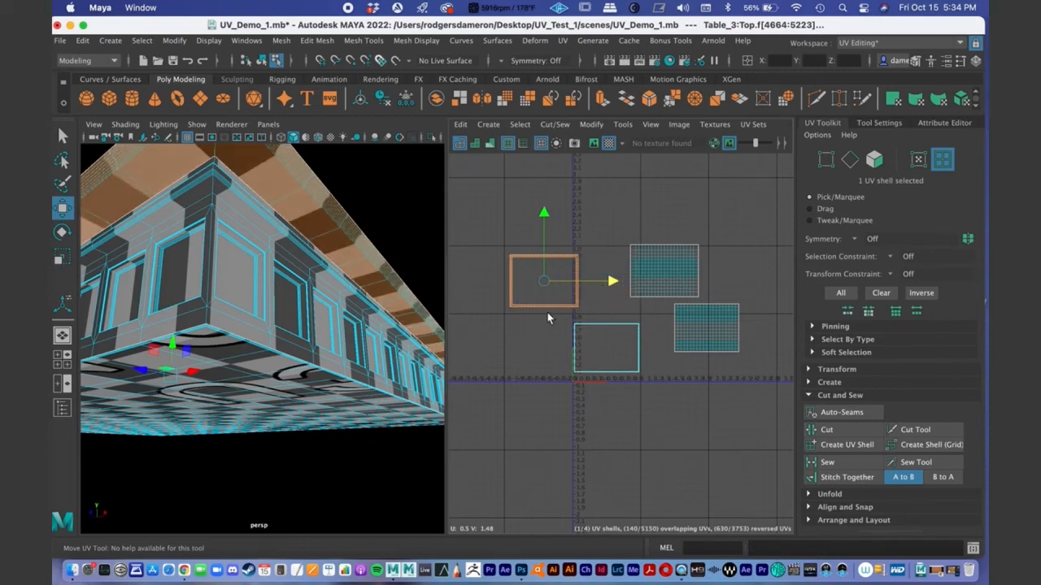
{"action": "key", "text": "q"}
Step: Switch to face selection and select the faces along the right and left edges of the panelled sides' UV shell
{"action": "left_click_drag", "start_coordinate": [343, 302], "coordinate": [286, 375], "text": "alt"}
{"action": "right_click_drag", "start_coordinate": [286, 374], "coordinate": [349, 363], "text": "alt"}
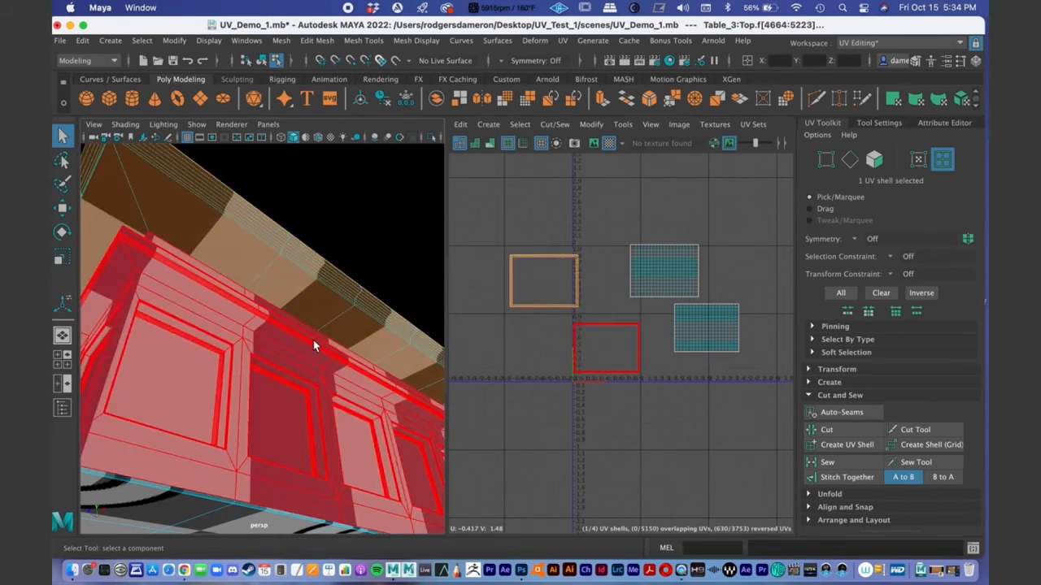
{"action": "left_click_drag", "start_coordinate": [332, 318], "coordinate": [318, 296], "text": "alt"}
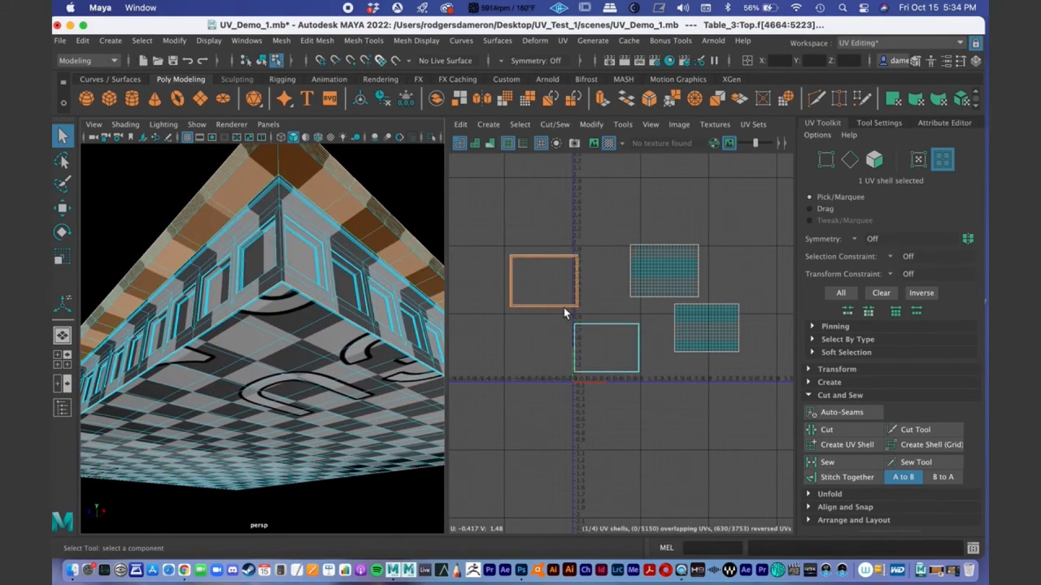
{"action": "scroll", "coordinate": [569, 372], "scroll_direction": "up", "scroll_amount": 2}
{"action": "left_click_drag", "start_coordinate": [367, 374], "coordinate": [267, 345], "text": "alt"}
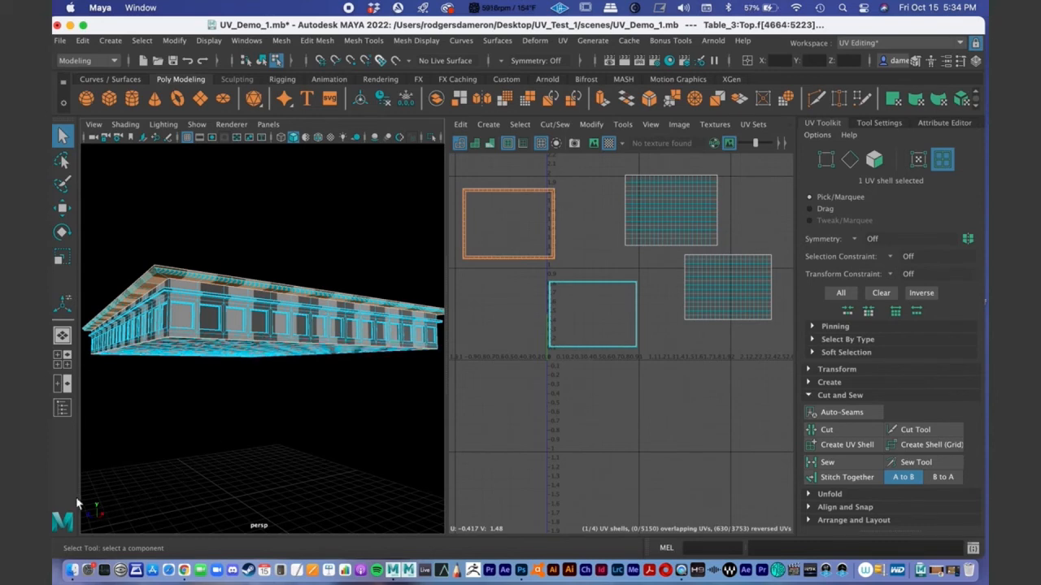
{"action": "right_click_drag", "start_coordinate": [267, 325], "coordinate": [274, 251]}
{"action": "left_click_drag", "start_coordinate": [625, 299], "coordinate": [662, 346]}
{"action": "left_click_drag", "start_coordinate": [359, 409], "coordinate": [326, 374], "text": "alt"}
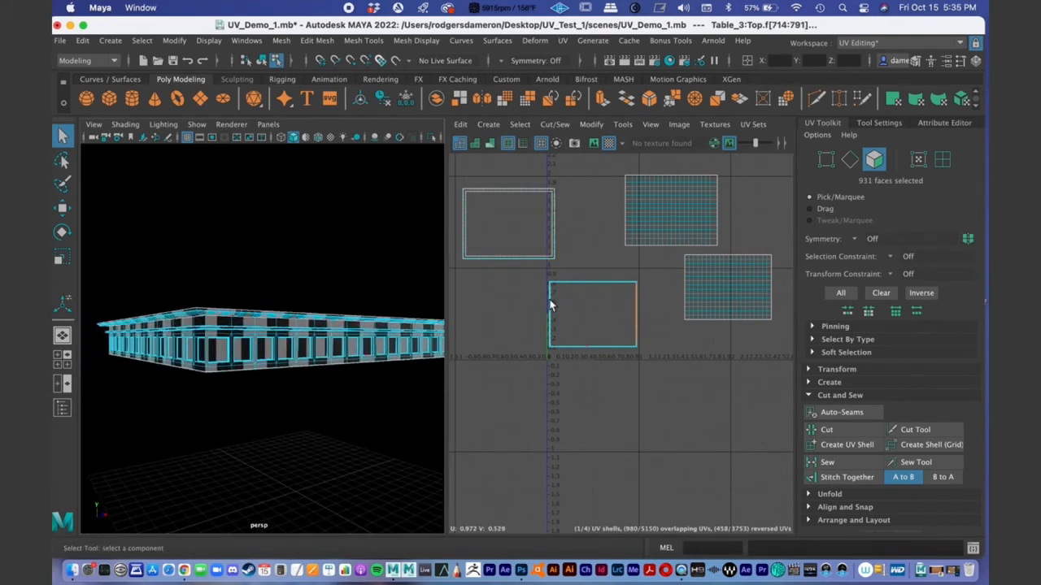
{"action": "left_click_drag", "start_coordinate": [547, 296], "coordinate": [565, 348], "text": "shift"}
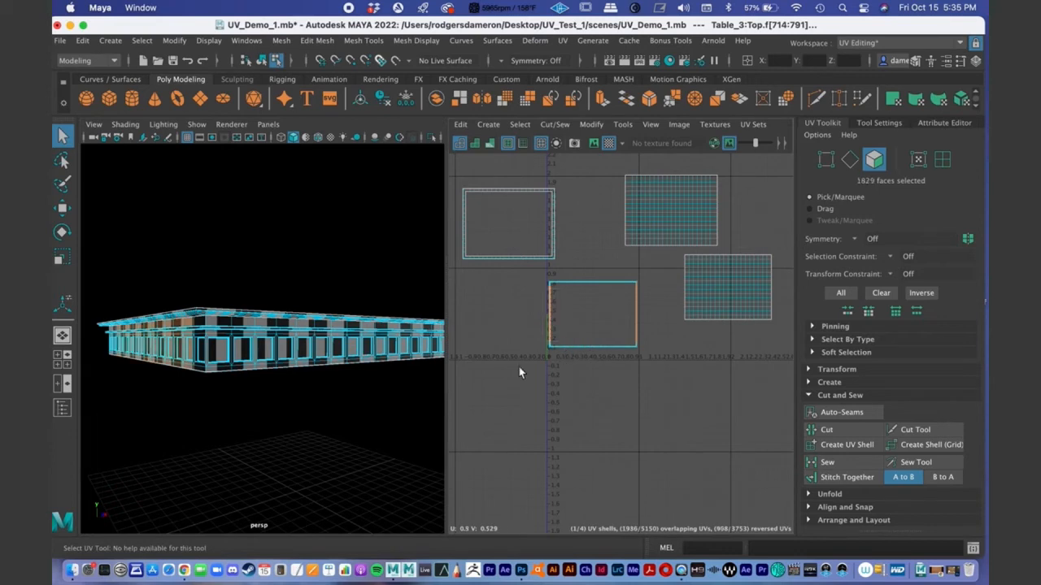
Step: Try to add the faces at the upper corner of the right edge strip to the side shell selection
{"action": "left_click_drag", "start_coordinate": [204, 510], "coordinate": [92, 527], "text": "alt"}
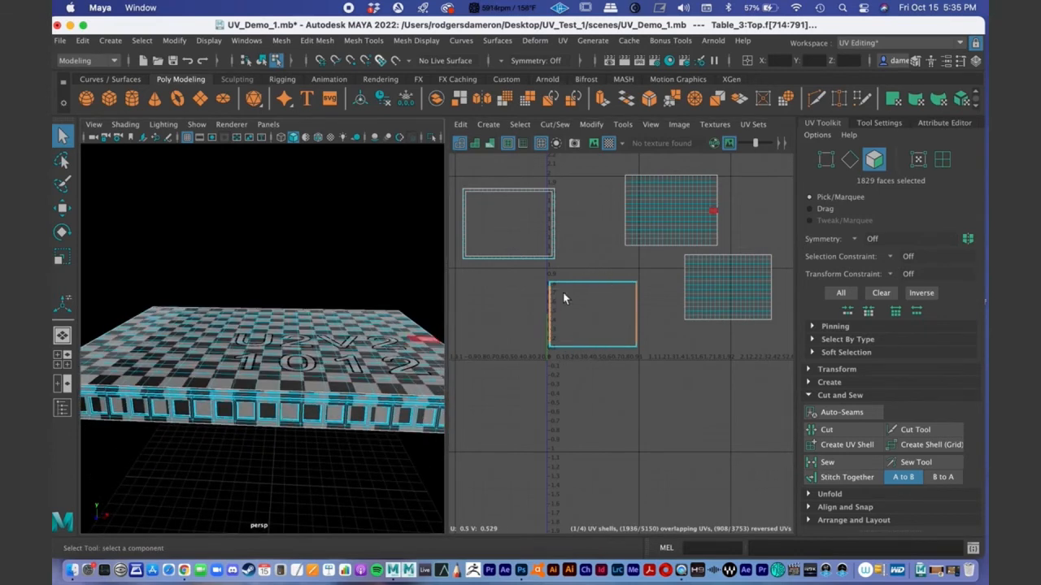
{"action": "left_click_drag", "start_coordinate": [356, 385], "coordinate": [244, 328], "text": "alt"}
{"action": "right_click_drag", "start_coordinate": [245, 328], "coordinate": [275, 325], "text": "alt"}
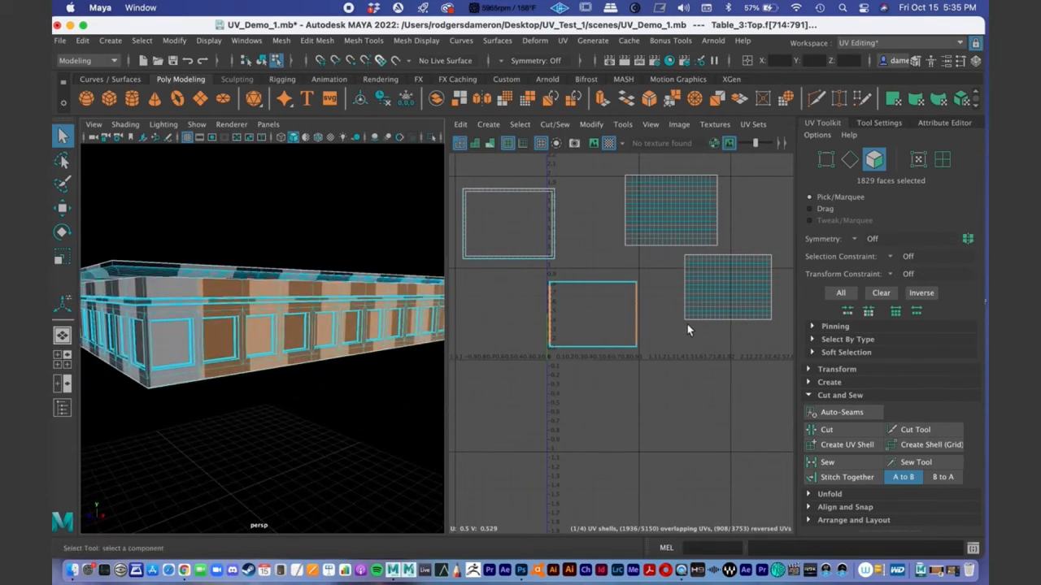
{"action": "middle_click_drag", "start_coordinate": [656, 303], "coordinate": [648, 309], "text": "alt"}
{"action": "right_click_drag", "start_coordinate": [569, 331], "coordinate": [622, 330], "text": "alt"}
{"action": "middle_click_drag", "start_coordinate": [647, 301], "coordinate": [570, 340], "text": "alt"}
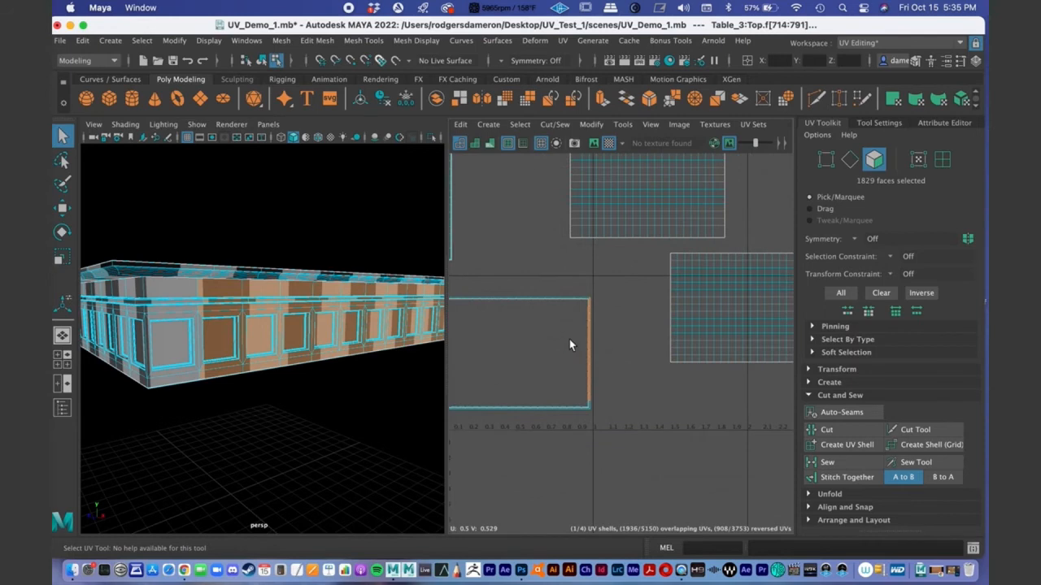
{"action": "right_click_drag", "start_coordinate": [570, 339], "coordinate": [665, 342], "text": "alt"}
{"action": "right_click_drag", "start_coordinate": [450, 318], "coordinate": [561, 313], "text": "alt"}
{"action": "middle_click_drag", "start_coordinate": [619, 245], "coordinate": [554, 329], "text": "alt"}
{"action": "right_click_drag", "start_coordinate": [554, 330], "coordinate": [574, 305], "text": "alt"}
{"action": "left_click_drag", "start_coordinate": [567, 305], "coordinate": [626, 314], "text": "shift"}
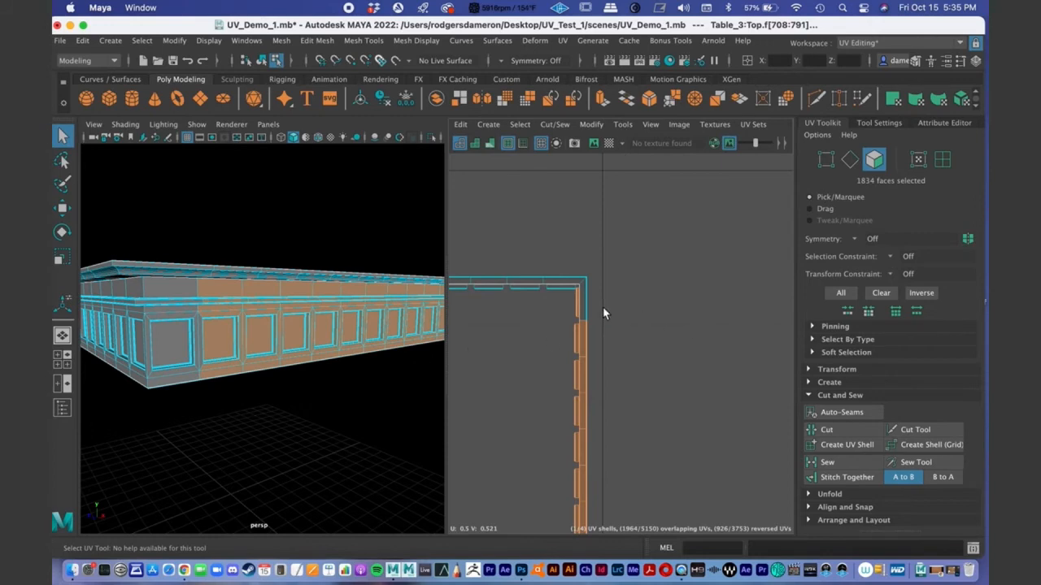
{"action": "left_click_drag", "start_coordinate": [603, 300], "coordinate": [570, 313], "text": "shift"}
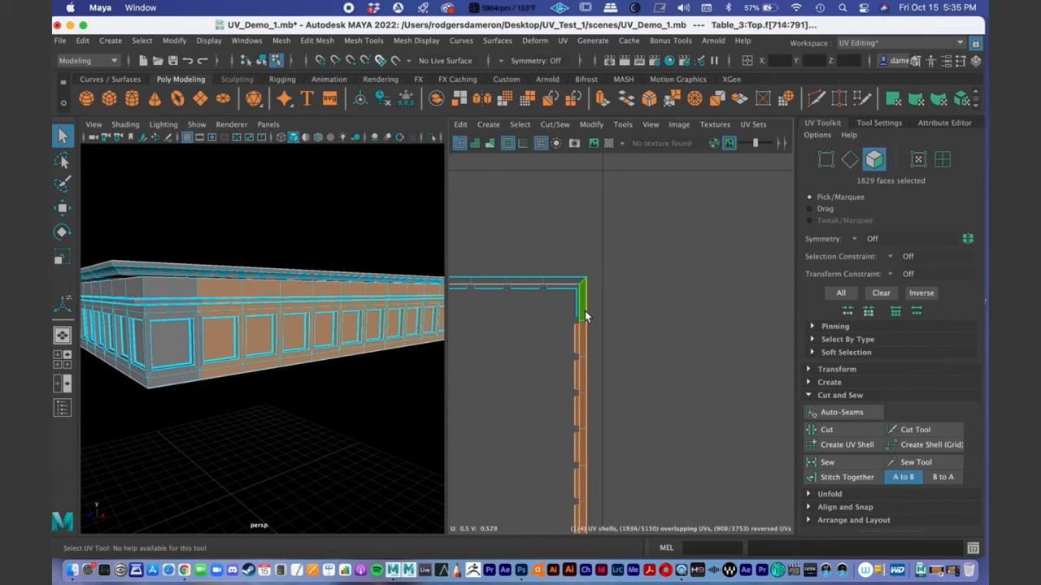
{"action": "key", "text": "super+z"}
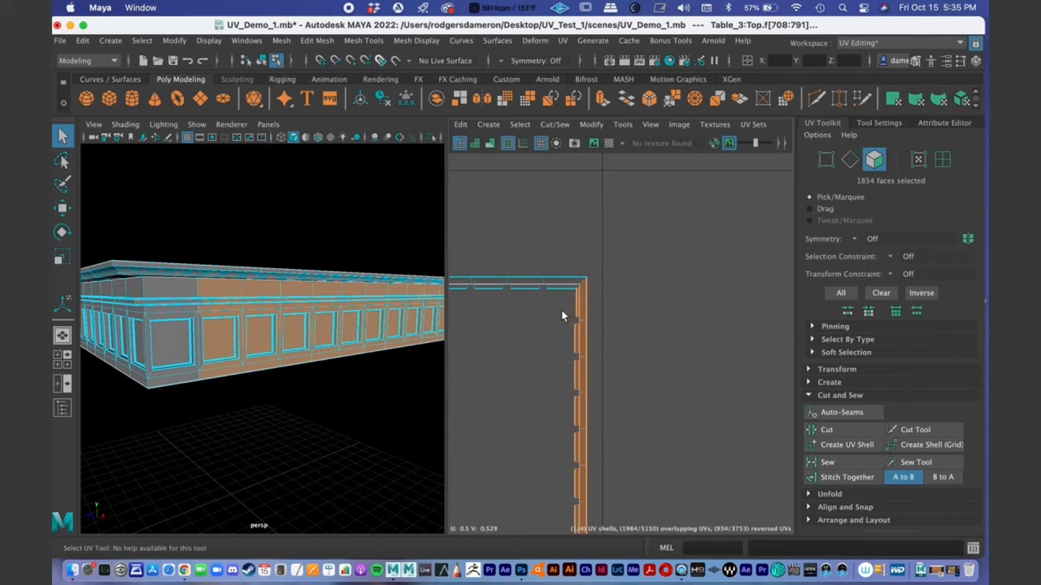
Step: Reselect the faces at the upper corner of the side shell's right edge as part of the strip
{"action": "middle_click_drag", "start_coordinate": [598, 299], "coordinate": [599, 307], "text": "alt"}
{"action": "right_click_drag", "start_coordinate": [599, 306], "coordinate": [635, 306], "text": "alt"}
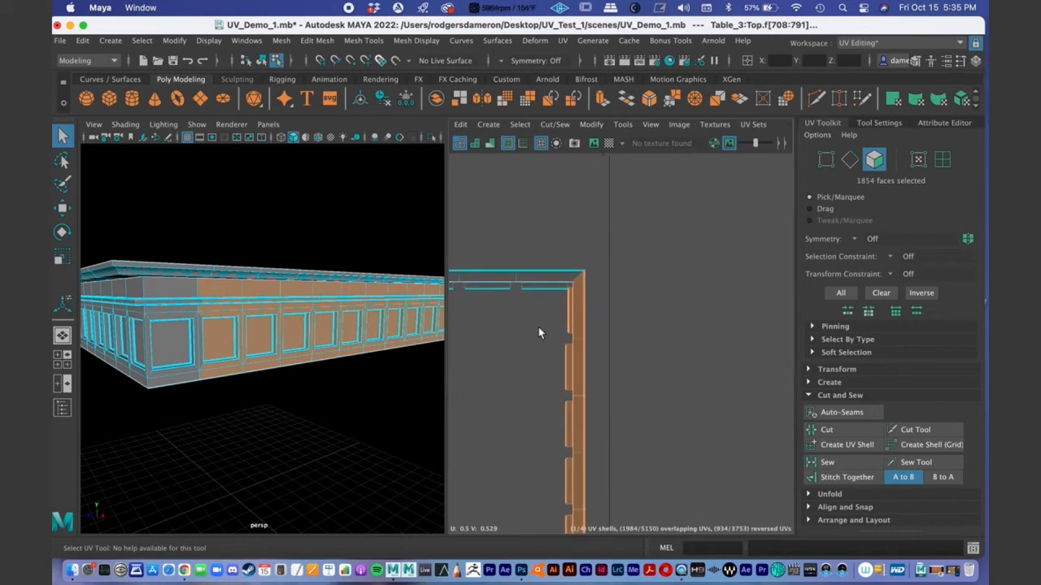
{"action": "scroll", "coordinate": [565, 323], "scroll_direction": "up", "scroll_amount": 5}
{"action": "left_click_drag", "start_coordinate": [583, 312], "coordinate": [623, 332], "text": "ctrl"}
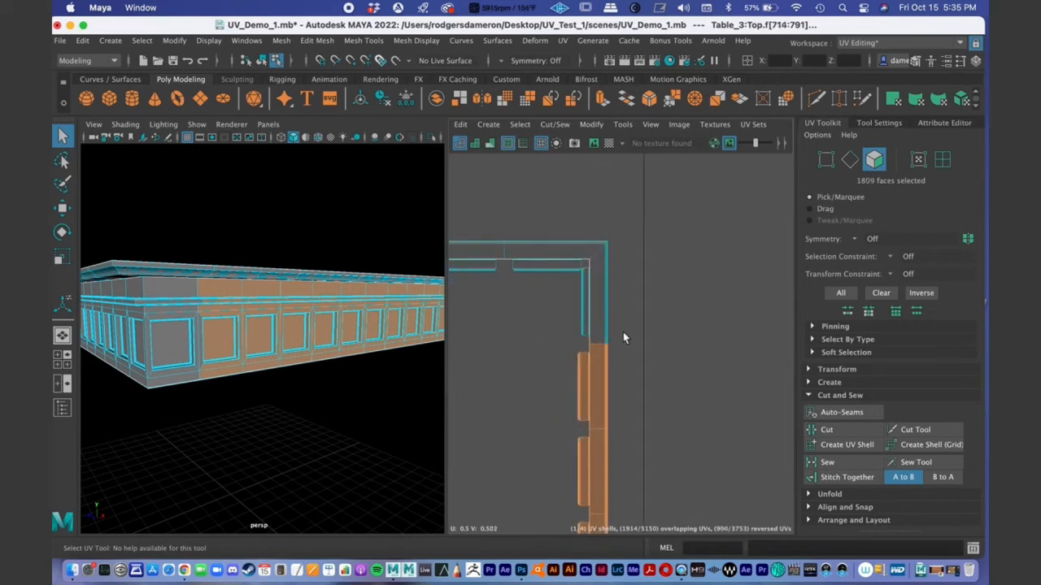
{"action": "left_click_drag", "start_coordinate": [551, 307], "coordinate": [687, 387], "text": "ctrl+shift"}
Step: Add the faces at the lower corner of the side shell's right edge to the selection
{"action": "middle_click_drag", "start_coordinate": [686, 418], "coordinate": [656, 301], "text": "alt"}
{"action": "scroll", "coordinate": [656, 302], "scroll_direction": "down", "scroll_amount": 2}
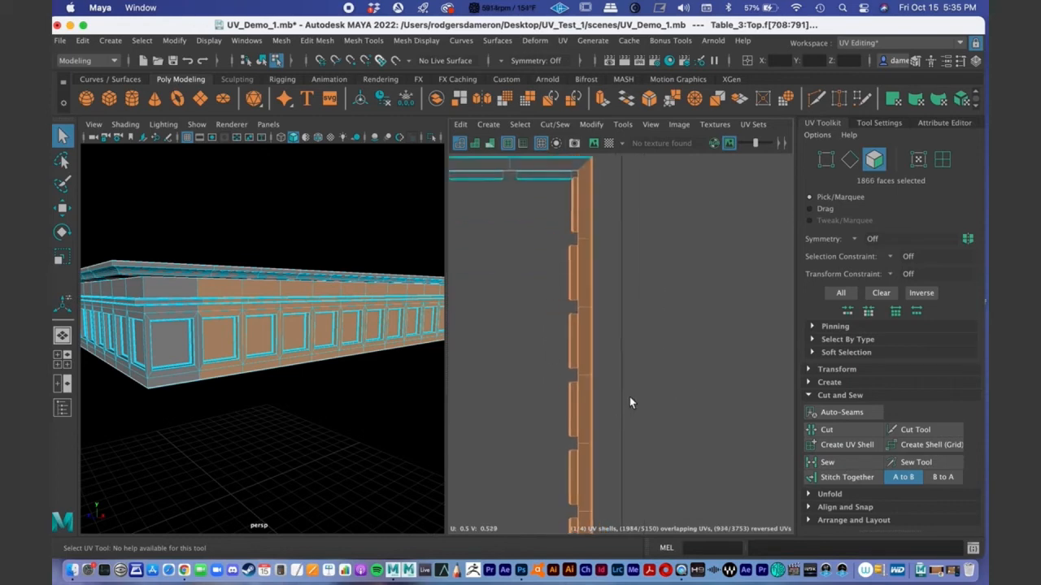
{"action": "middle_click_drag", "start_coordinate": [629, 397], "coordinate": [623, 353], "text": "alt"}
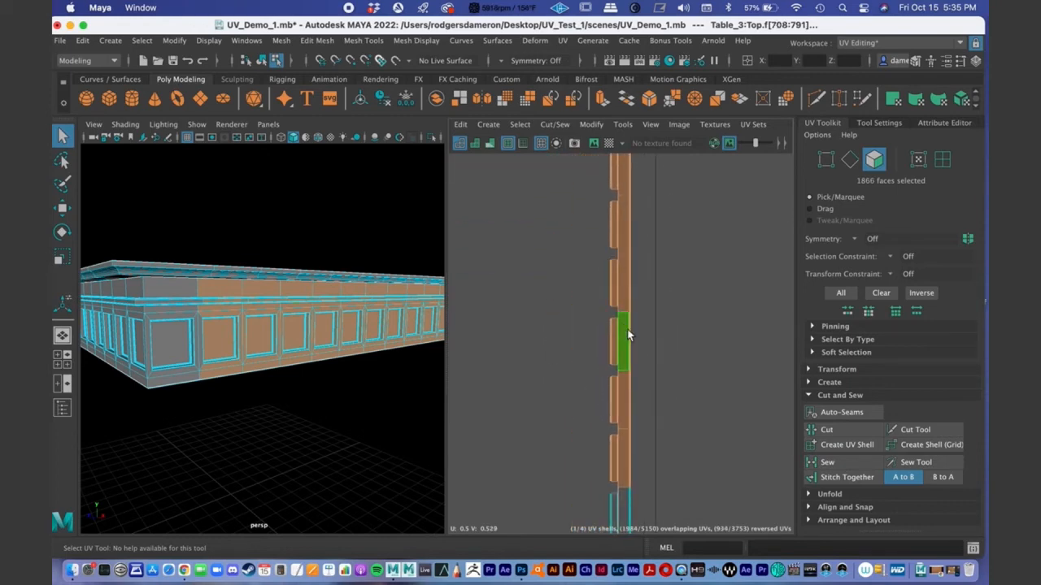
{"action": "middle_click_drag", "start_coordinate": [662, 388], "coordinate": [646, 338], "text": "alt"}
{"action": "right_click_drag", "start_coordinate": [578, 322], "coordinate": [690, 327], "text": "alt"}
{"action": "middle_click_drag", "start_coordinate": [607, 360], "coordinate": [592, 367], "text": "alt"}
{"action": "right_click_drag", "start_coordinate": [605, 373], "coordinate": [683, 362], "text": "alt"}
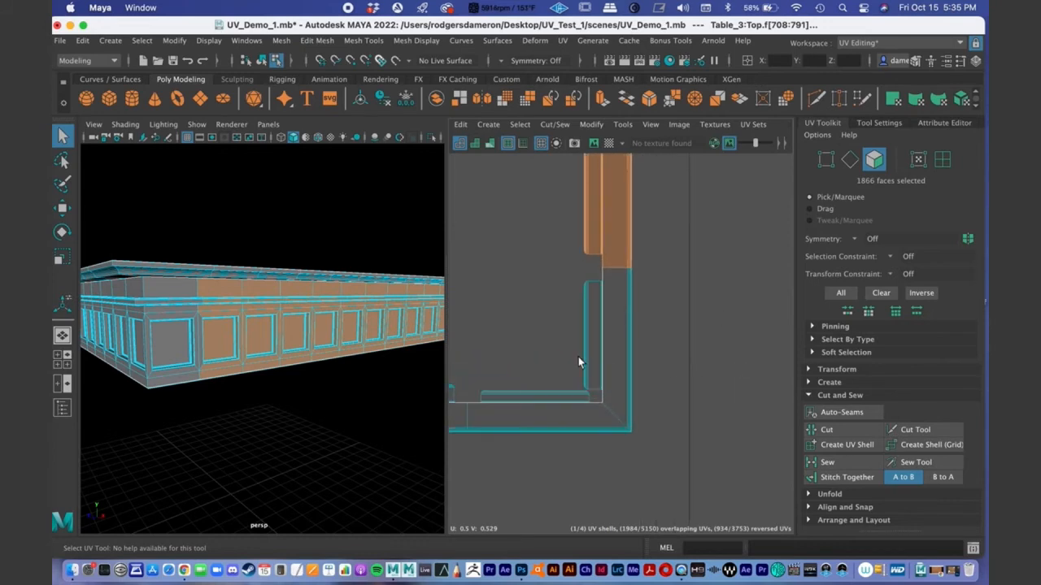
{"action": "left_click_drag", "start_coordinate": [693, 356], "coordinate": [693, 358], "text": "shift"}
{"action": "middle_click_drag", "start_coordinate": [604, 342], "coordinate": [653, 431], "text": "alt"}
{"action": "right_click_drag", "start_coordinate": [655, 429], "coordinate": [568, 380], "text": "alt"}
{"action": "middle_click_drag", "start_coordinate": [692, 355], "coordinate": [690, 388], "text": "alt"}
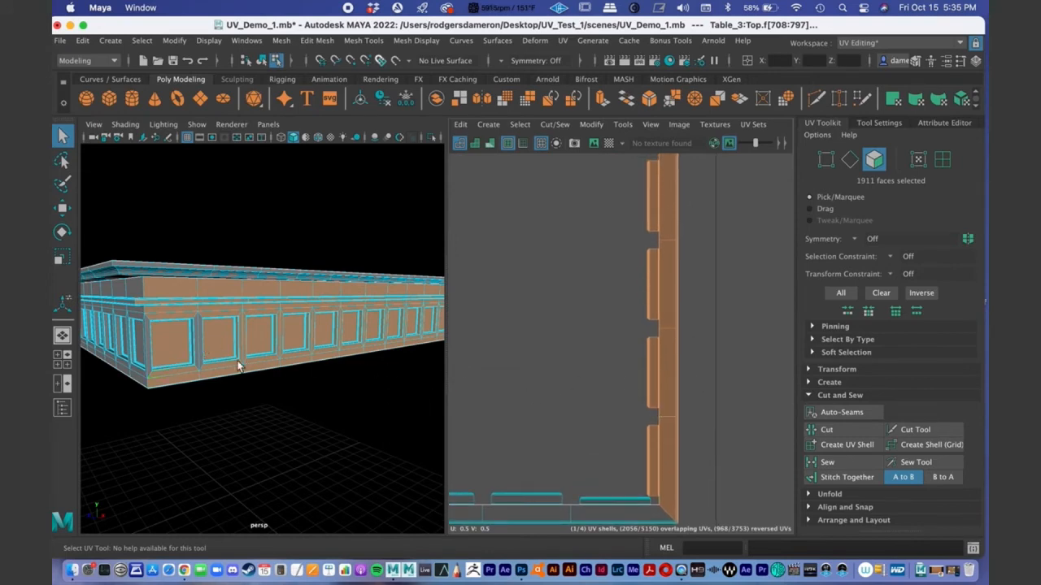
Step: Add the missed narrow faces between the panels along the right edge strip to the selection
{"action": "left_click_drag", "start_coordinate": [187, 363], "coordinate": [198, 360], "text": "alt"}
{"action": "right_click_drag", "start_coordinate": [209, 365], "coordinate": [242, 362], "text": "alt"}
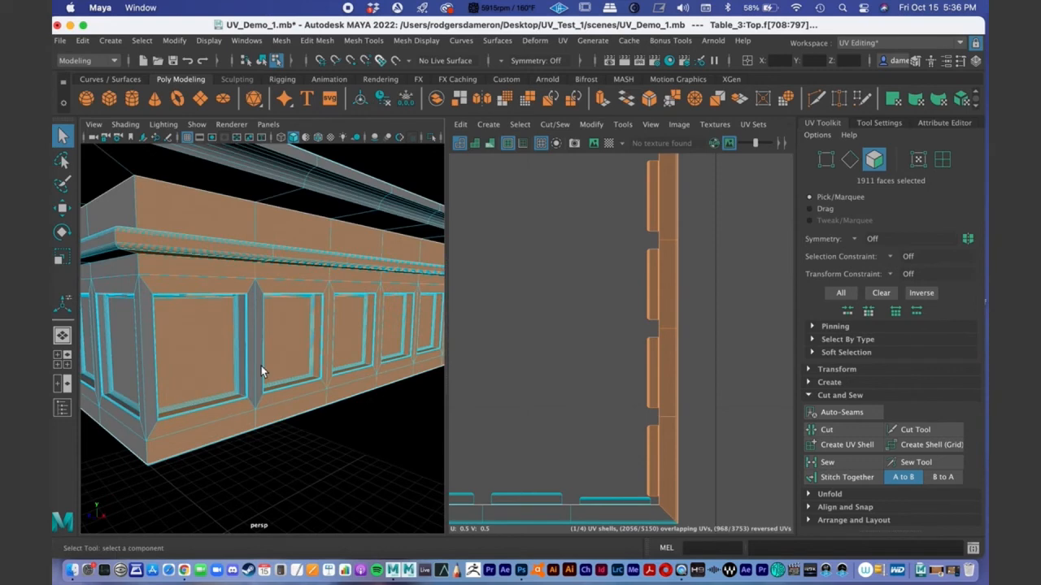
{"action": "middle_click_drag", "start_coordinate": [615, 397], "coordinate": [655, 359], "text": "alt"}
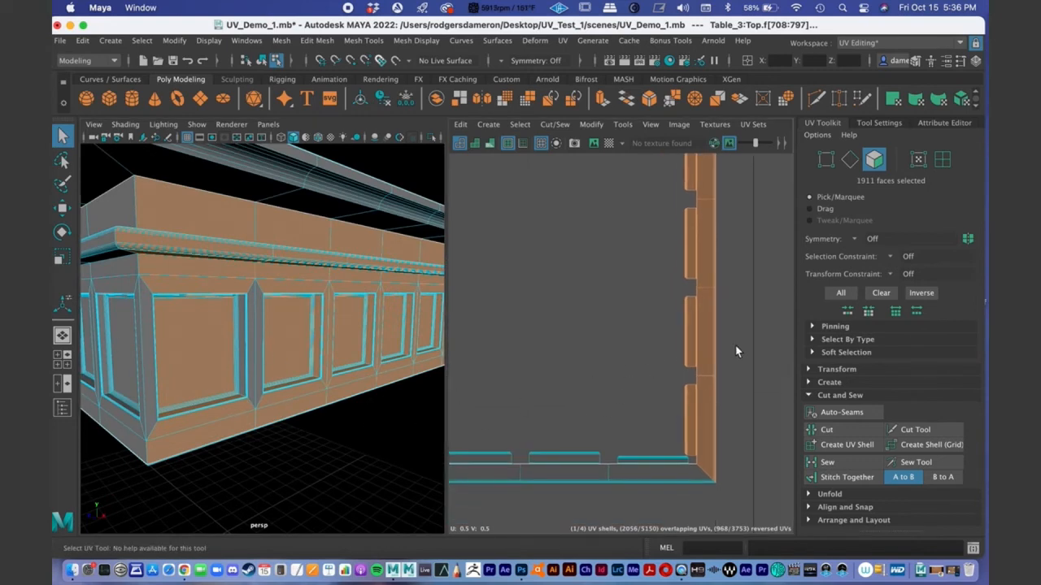
{"action": "left_click_drag", "start_coordinate": [638, 346], "coordinate": [737, 404], "text": "ctrl+shift"}
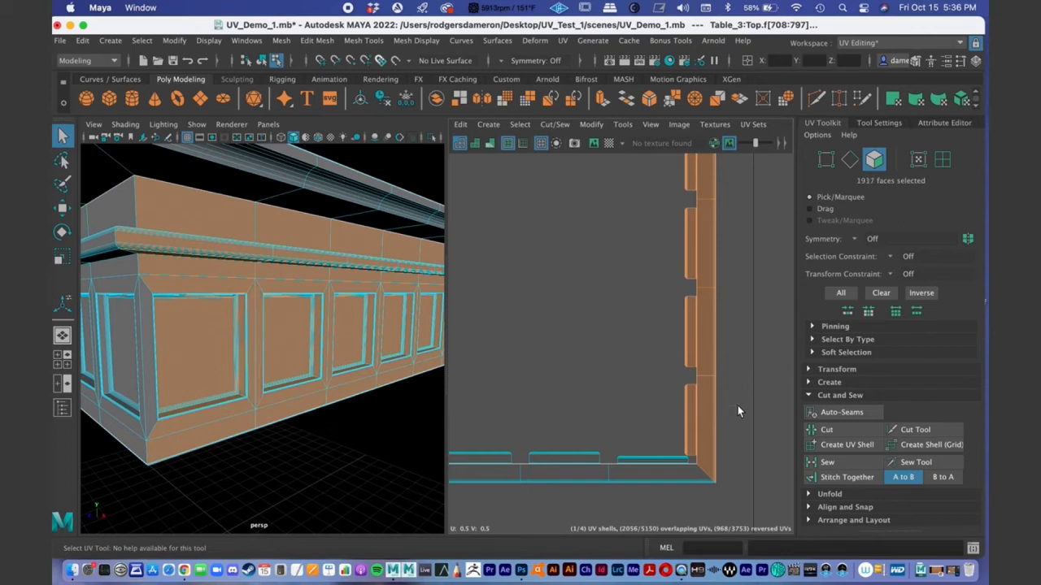
Step: Extend the selection along the side shell's left edge so the strip covers both of its corner ends
{"action": "middle_click_drag", "start_coordinate": [736, 343], "coordinate": [725, 363], "text": "alt"}
{"action": "right_click_drag", "start_coordinate": [724, 364], "coordinate": [652, 342], "text": "alt"}
{"action": "middle_click_drag", "start_coordinate": [726, 324], "coordinate": [689, 363], "text": "alt"}
{"action": "right_click_drag", "start_coordinate": [697, 366], "coordinate": [630, 346], "text": "alt"}
{"action": "middle_click_drag", "start_coordinate": [734, 329], "coordinate": [687, 386], "text": "alt"}
{"action": "right_click_drag", "start_coordinate": [700, 389], "coordinate": [579, 344], "text": "alt"}
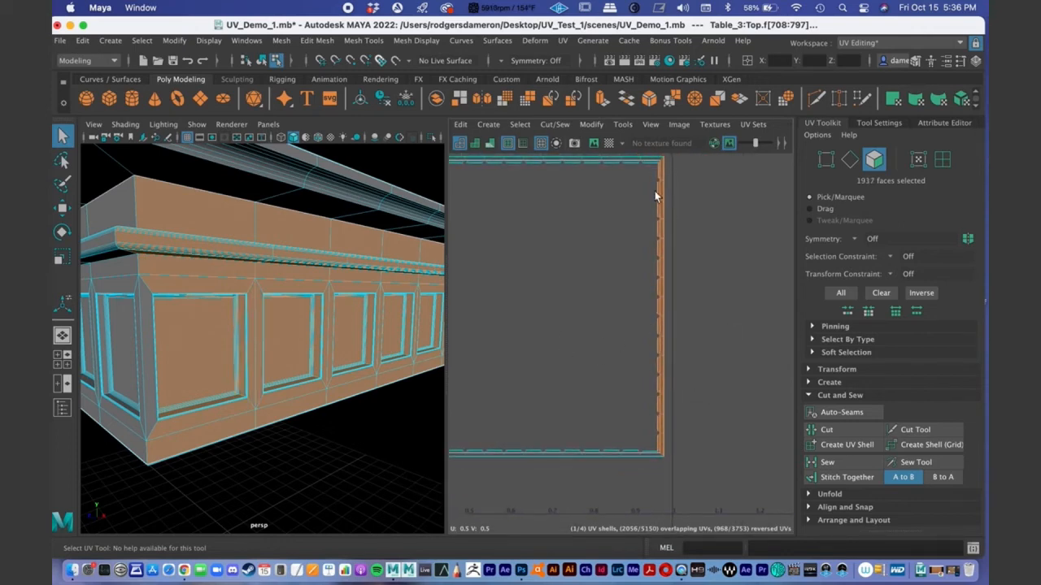
{"action": "left_click_drag", "start_coordinate": [644, 169], "coordinate": [692, 449]}
{"action": "mouse_move", "coordinate": [368, 379]}
{"action": "left_mouse_down", "text": "alt"}
{"action": "mouse_move", "coordinate": [288, 369]}
{"action": "mouse_move", "coordinate": [366, 371]}
{"action": "left_mouse_up", "text": "alt"}
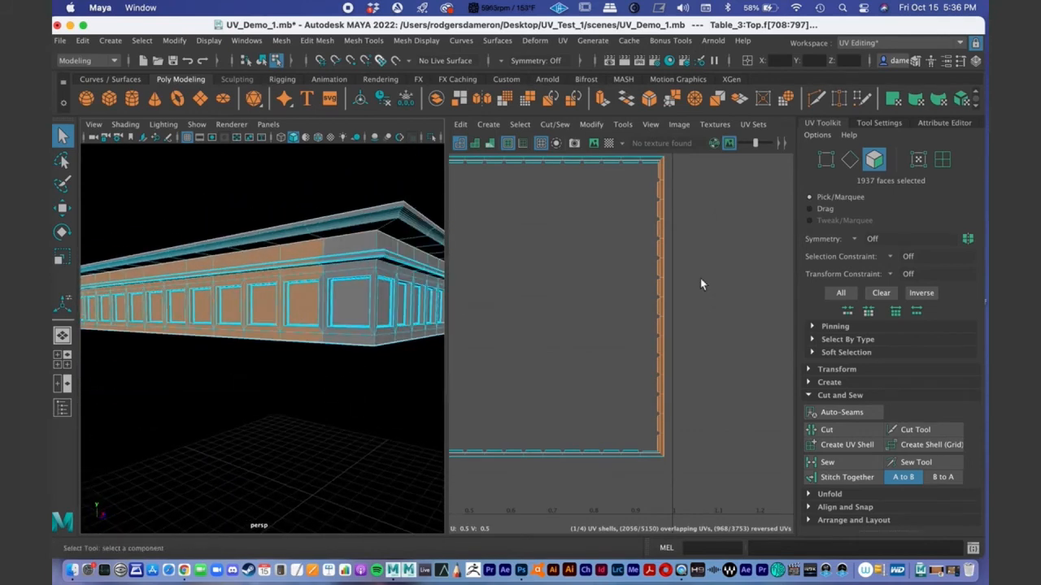
{"action": "middle_click_drag", "start_coordinate": [547, 264], "coordinate": [775, 265], "text": "alt"}
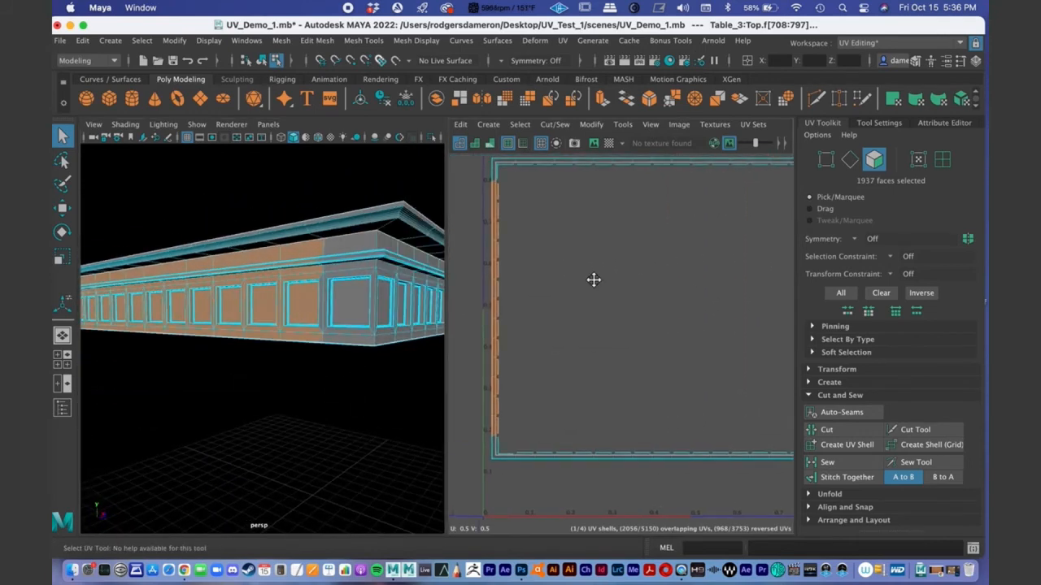
{"action": "middle_click_drag", "start_coordinate": [588, 281], "coordinate": [630, 290], "text": "alt"}
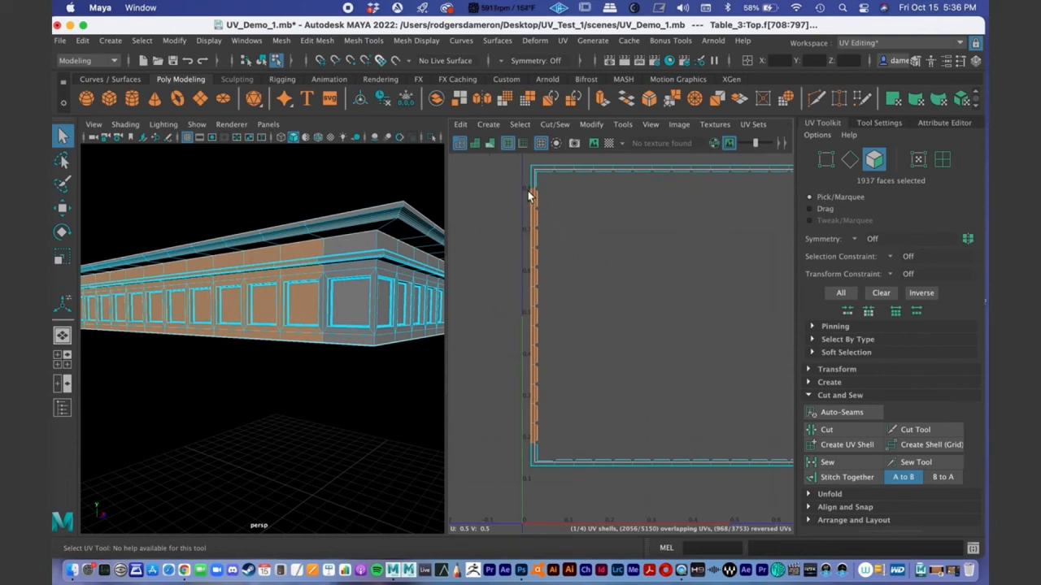
{"action": "left_click_drag", "start_coordinate": [524, 183], "coordinate": [548, 452]}
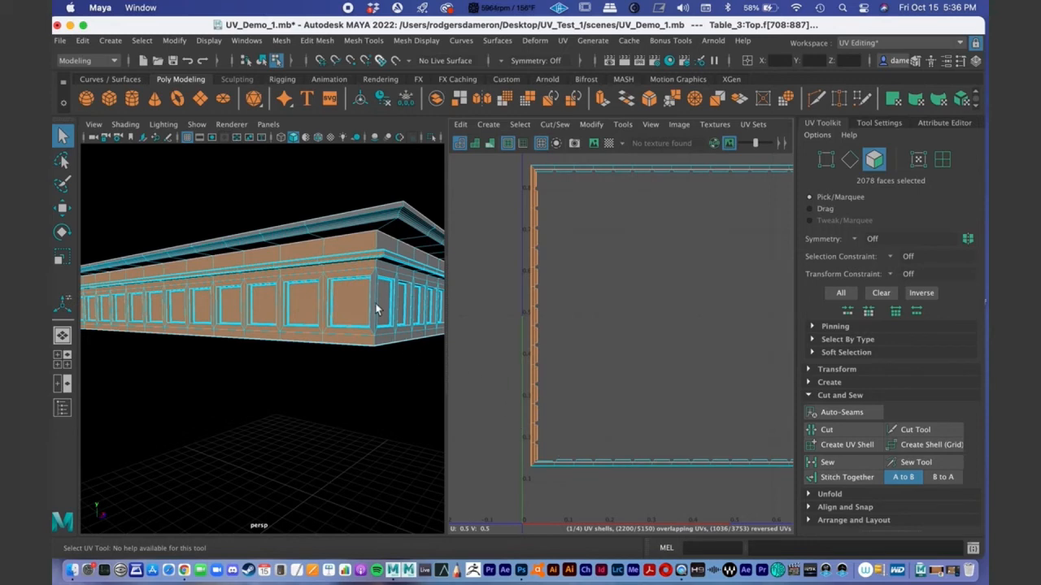
Step: Try to add the missed face at the lower corner of the side shell's left edge
{"action": "left_click_drag", "start_coordinate": [375, 309], "coordinate": [377, 336], "text": "alt"}
{"action": "mouse_move", "coordinate": [377, 336]}
{"action": "right_mouse_down", "text": "alt"}
{"action": "mouse_move", "coordinate": [391, 337]}
{"action": "mouse_move", "coordinate": [372, 338]}
{"action": "right_mouse_up", "text": "alt"}
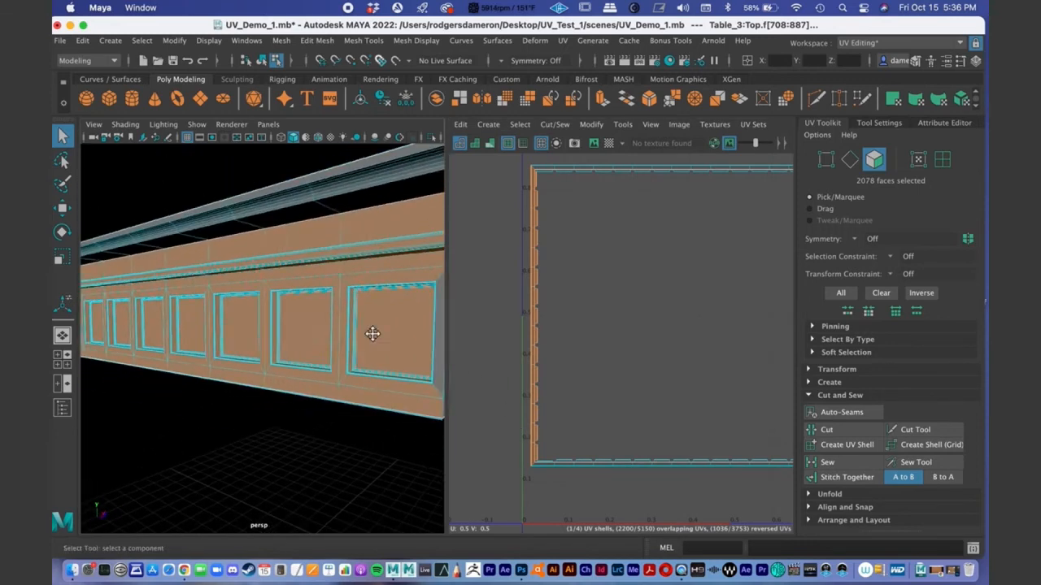
{"action": "left_click_drag", "start_coordinate": [371, 339], "coordinate": [341, 332], "text": "alt"}
{"action": "middle_click_drag", "start_coordinate": [514, 394], "coordinate": [505, 343], "text": "alt"}
{"action": "right_click_drag", "start_coordinate": [505, 342], "coordinate": [670, 332], "text": "alt"}
{"action": "right_click_drag", "start_coordinate": [568, 382], "coordinate": [659, 388], "text": "alt"}
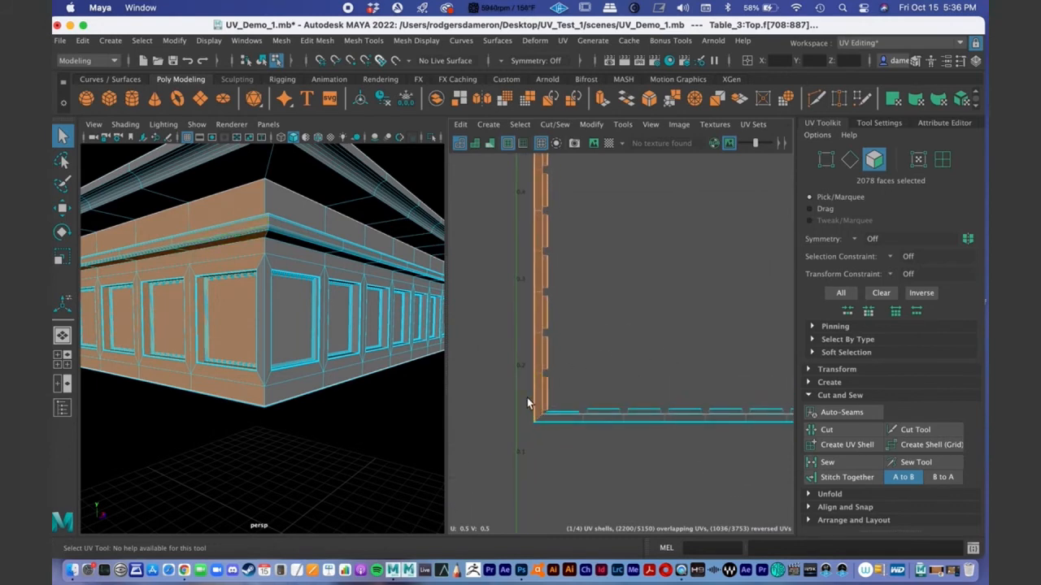
{"action": "left_click", "coordinate": [535, 423], "text": "shift"}
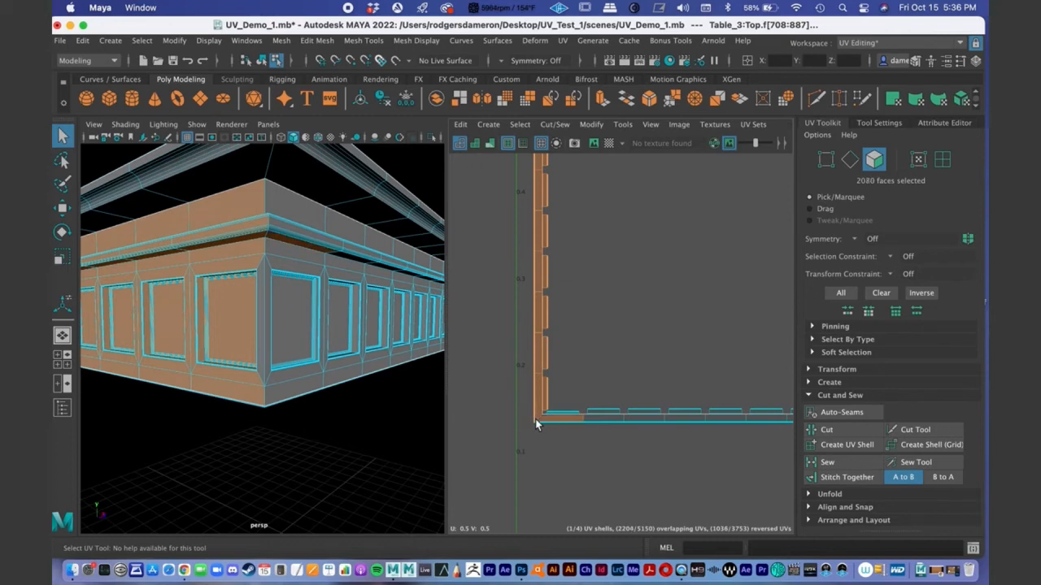
{"action": "key", "text": "super+z"}
{"action": "middle_click_drag", "start_coordinate": [517, 406], "coordinate": [525, 397], "text": "alt"}
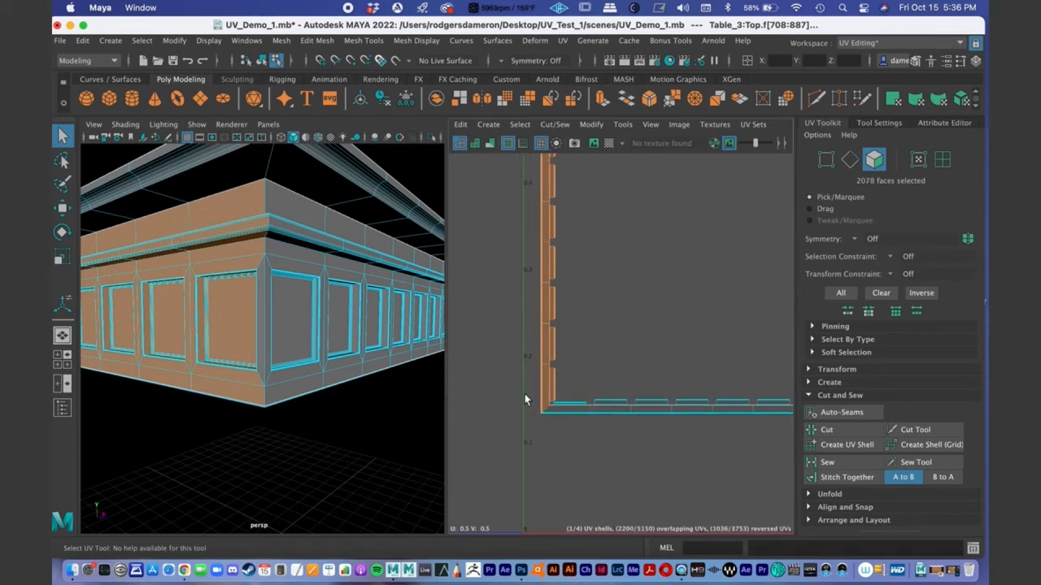
Step: Add the narrow vertical face beside the end panel at the tabletop's corner to the selection
{"action": "right_click_drag", "start_coordinate": [529, 397], "coordinate": [605, 396], "text": "alt"}
{"action": "middle_click_drag", "start_coordinate": [213, 273], "coordinate": [230, 289], "text": "alt"}
{"action": "left_click_drag", "start_coordinate": [230, 289], "coordinate": [243, 304], "text": "alt"}
{"action": "mouse_move", "coordinate": [244, 304]}
{"action": "right_mouse_down", "text": "alt"}
{"action": "mouse_move", "coordinate": [255, 303]}
{"action": "mouse_move", "coordinate": [246, 302]}
{"action": "right_mouse_up", "text": "alt"}
{"action": "left_click", "coordinate": [340, 387], "text": "shift"}
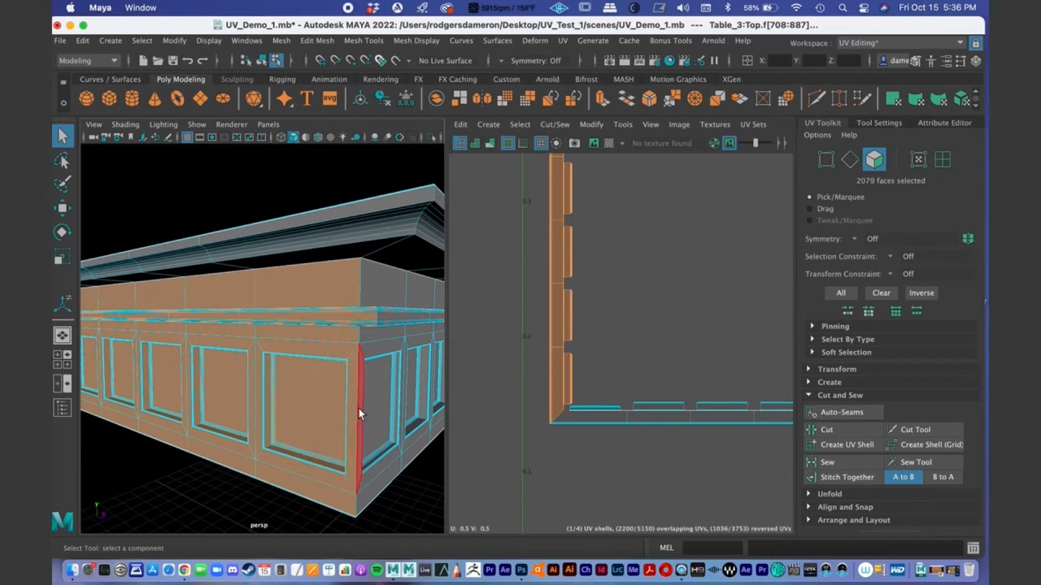
Step: Add the missed inner side-wall faces of the recessed panels along the left edge strip to the selection
{"action": "key", "text": "f"}
{"action": "left_click_drag", "start_coordinate": [308, 356], "coordinate": [284, 352], "text": "alt"}
{"action": "right_click_drag", "start_coordinate": [284, 351], "coordinate": [321, 358], "text": "alt"}
{"action": "right_click_drag", "start_coordinate": [176, 376], "coordinate": [353, 379], "text": "alt"}
{"action": "left_click_drag", "start_coordinate": [353, 379], "coordinate": [381, 350], "text": "alt"}
{"action": "middle_click_drag", "start_coordinate": [380, 350], "coordinate": [279, 342], "text": "alt"}
{"action": "right_click_drag", "start_coordinate": [244, 340], "coordinate": [263, 339], "text": "alt"}
{"action": "left_click_drag", "start_coordinate": [263, 339], "coordinate": [290, 344], "text": "alt"}
{"action": "middle_click_drag", "start_coordinate": [290, 344], "coordinate": [160, 315], "text": "alt"}
{"action": "right_click_drag", "start_coordinate": [160, 315], "coordinate": [279, 304], "text": "alt"}
{"action": "mouse_move", "coordinate": [279, 304]}
{"action": "middle_mouse_down", "text": "alt"}
{"action": "mouse_move", "coordinate": [250, 309]}
{"action": "mouse_move", "coordinate": [293, 307]}
{"action": "middle_mouse_up", "text": "alt"}
{"action": "right_click_drag", "start_coordinate": [293, 307], "coordinate": [325, 318], "text": "alt"}
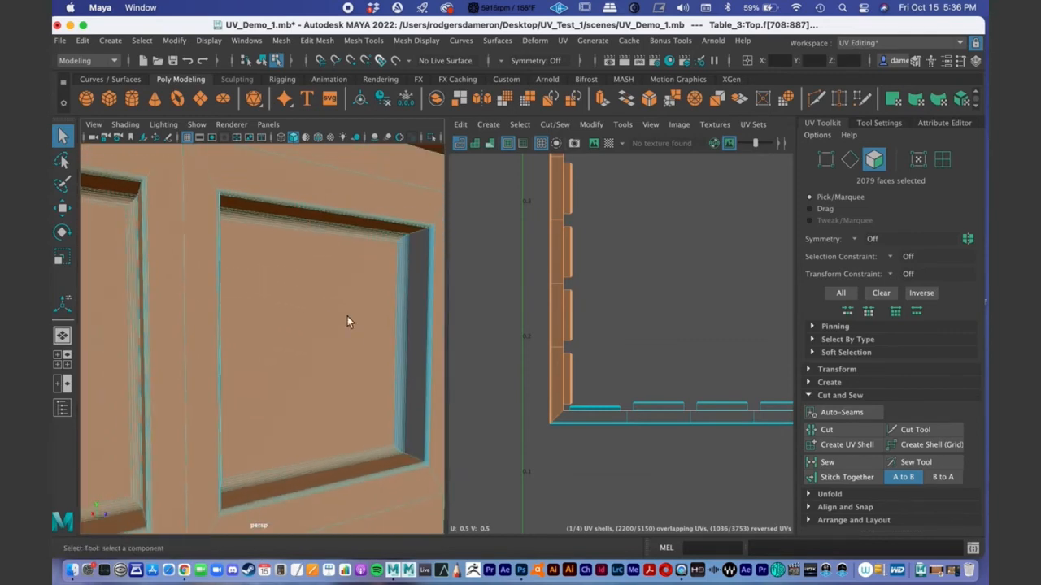
{"action": "middle_click_drag", "start_coordinate": [556, 379], "coordinate": [560, 355], "text": "alt"}
{"action": "right_click_drag", "start_coordinate": [560, 354], "coordinate": [734, 411], "text": "alt"}
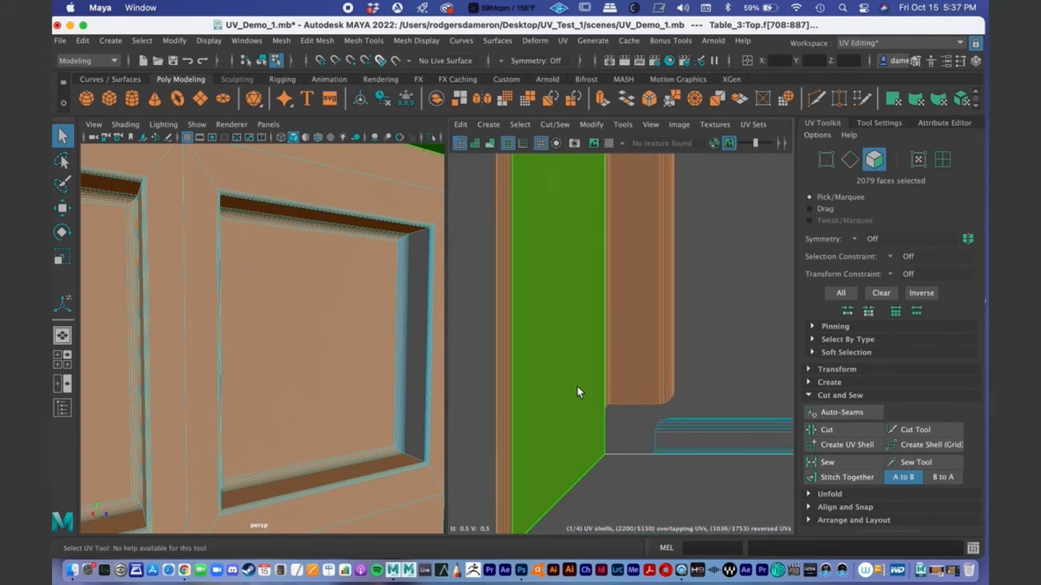
{"action": "left_click", "coordinate": [625, 423], "text": "shift"}
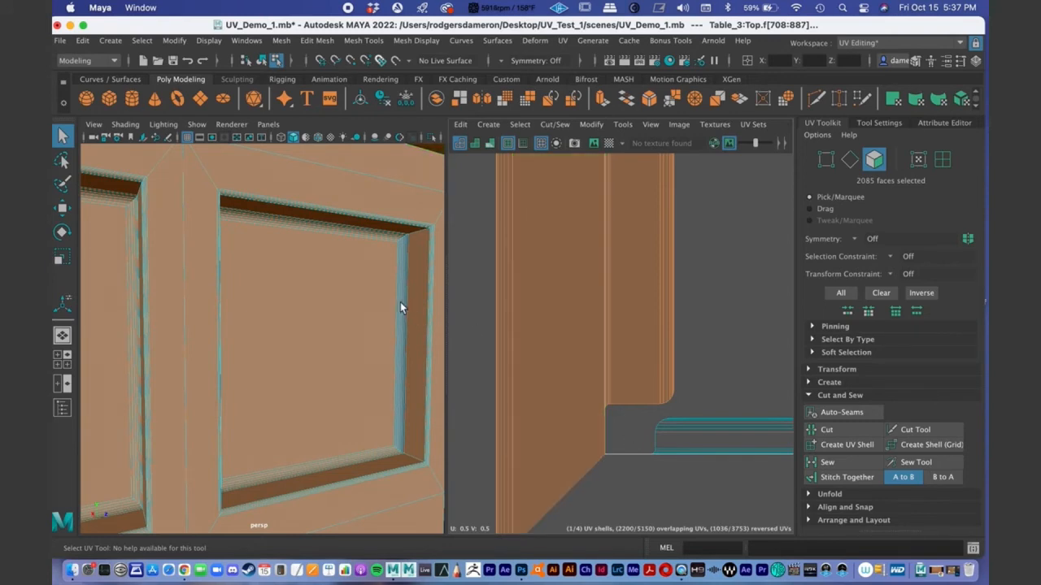
Step: Add the thin bevel faces along the vertical inner edge of the end panel's recess to the selection
{"action": "scroll", "coordinate": [409, 329], "scroll_direction": "up", "scroll_amount": 5}
{"action": "middle_click_drag", "start_coordinate": [410, 336], "coordinate": [395, 336], "text": "alt"}
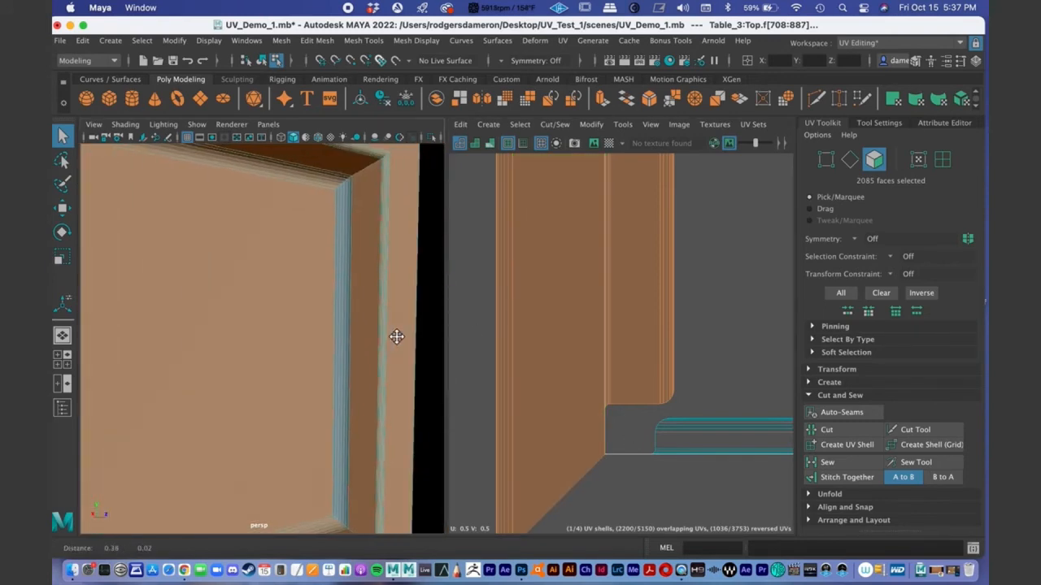
{"action": "left_click", "coordinate": [343, 378], "text": "shift"}
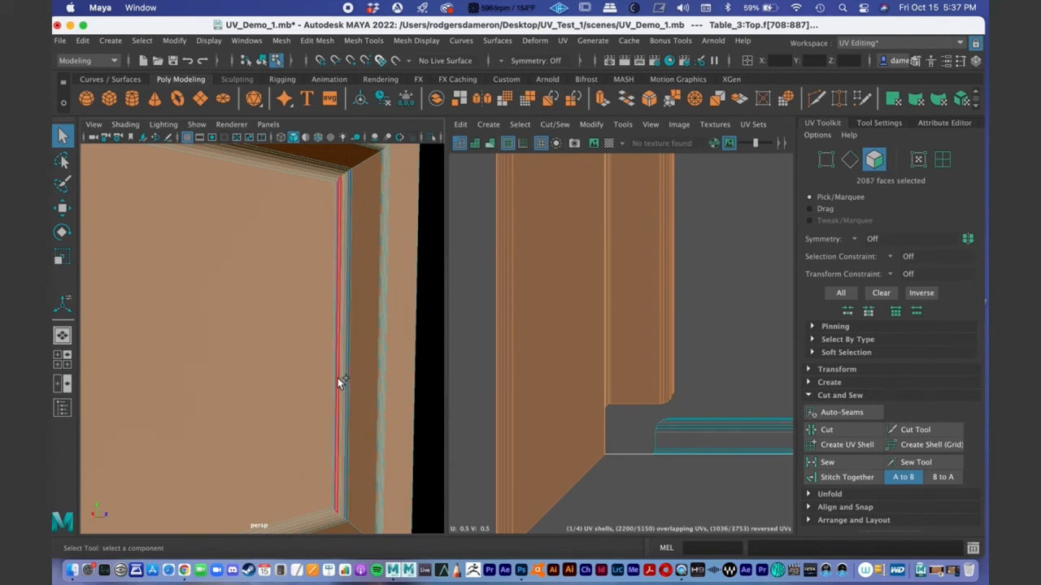
{"action": "left_click", "coordinate": [346, 384], "text": "shift"}
{"action": "left_click", "coordinate": [346, 382], "text": "shift"}
{"action": "left_click", "coordinate": [348, 383], "text": "shift"}
Step: Add the vertical frame face and adjoining thin bevel faces beside the panel at the opposite corner
{"action": "left_click_drag", "start_coordinate": [365, 410], "coordinate": [260, 360], "text": "alt"}
{"action": "right_click_drag", "start_coordinate": [260, 360], "coordinate": [382, 329], "text": "alt"}
{"action": "middle_click_drag", "start_coordinate": [209, 366], "coordinate": [220, 342], "text": "alt"}
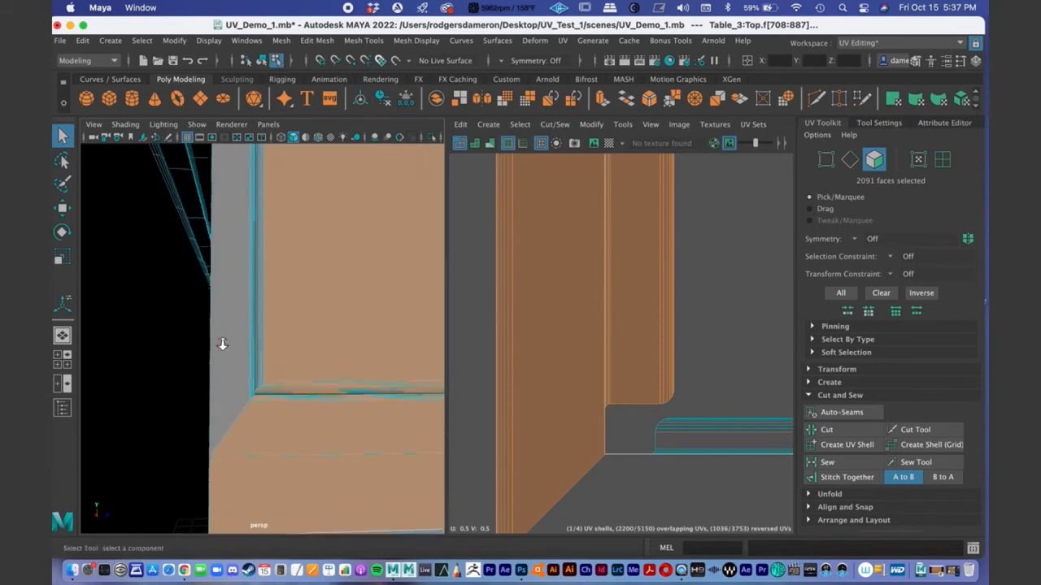
{"action": "right_click_drag", "start_coordinate": [219, 342], "coordinate": [228, 343], "text": "alt"}
{"action": "left_click", "coordinate": [223, 348], "text": "shift"}
{"action": "left_click", "coordinate": [237, 354], "text": "shift"}
{"action": "left_click", "coordinate": [239, 355], "text": "shift"}
{"action": "left_click", "coordinate": [241, 354], "text": "shift"}
{"action": "left_click", "coordinate": [244, 356], "text": "shift"}
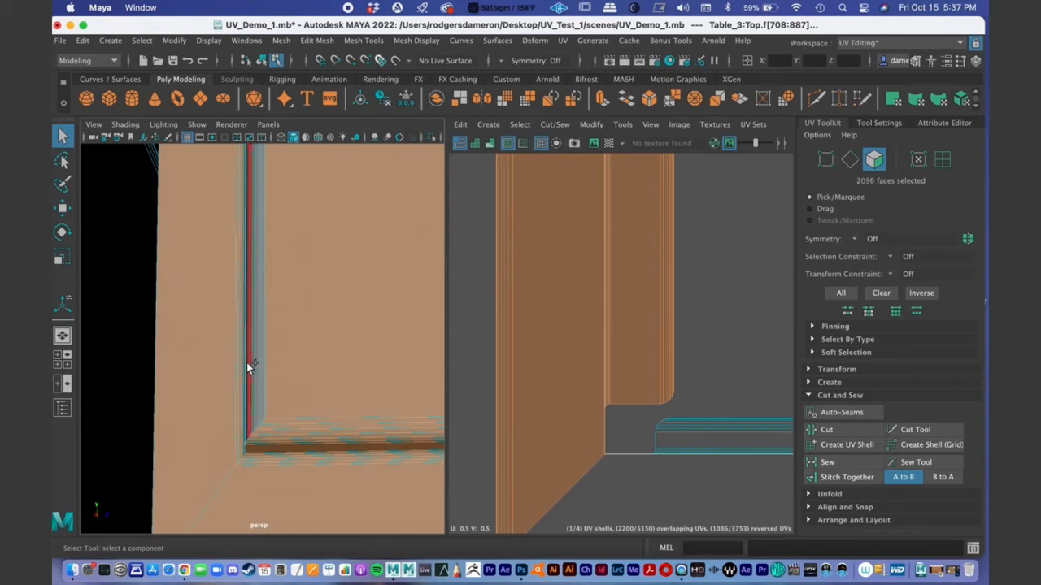
Step: Add the missed thin edge faces along the left vertical strip's inner border, near its upper corner in the UV layout, to the selection
{"action": "left_click_drag", "start_coordinate": [283, 375], "coordinate": [275, 373], "text": "alt"}
{"action": "left_click_drag", "start_coordinate": [153, 371], "coordinate": [204, 377], "text": "alt"}
{"action": "middle_click_drag", "start_coordinate": [636, 313], "coordinate": [613, 379], "text": "alt"}
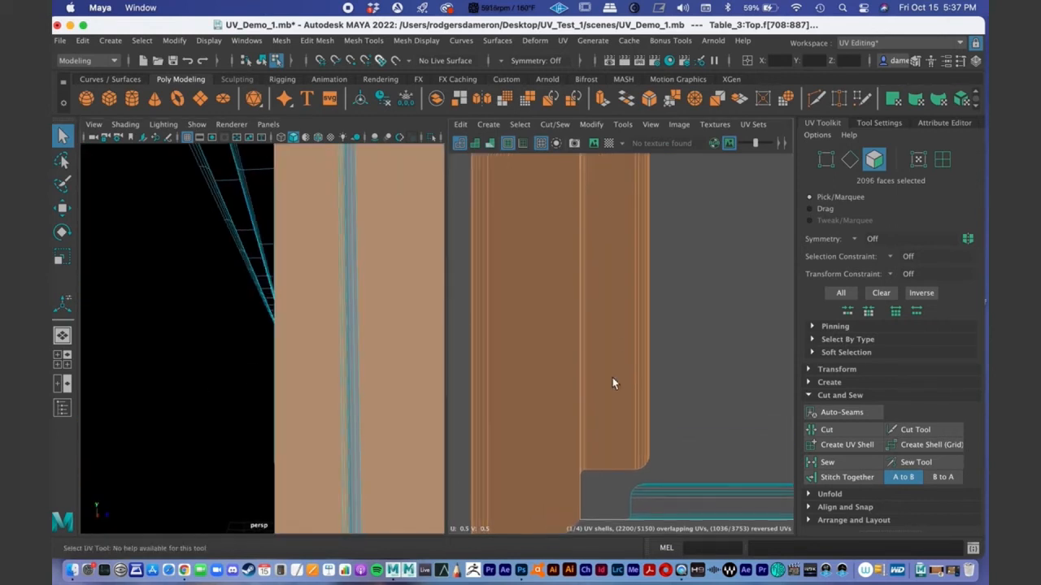
{"action": "right_click_drag", "start_coordinate": [613, 379], "coordinate": [497, 339], "text": "alt"}
{"action": "middle_click_drag", "start_coordinate": [660, 228], "coordinate": [687, 382], "text": "alt"}
{"action": "right_click_drag", "start_coordinate": [686, 382], "coordinate": [478, 309], "text": "alt"}
{"action": "right_click_drag", "start_coordinate": [739, 278], "coordinate": [627, 209], "text": "alt"}
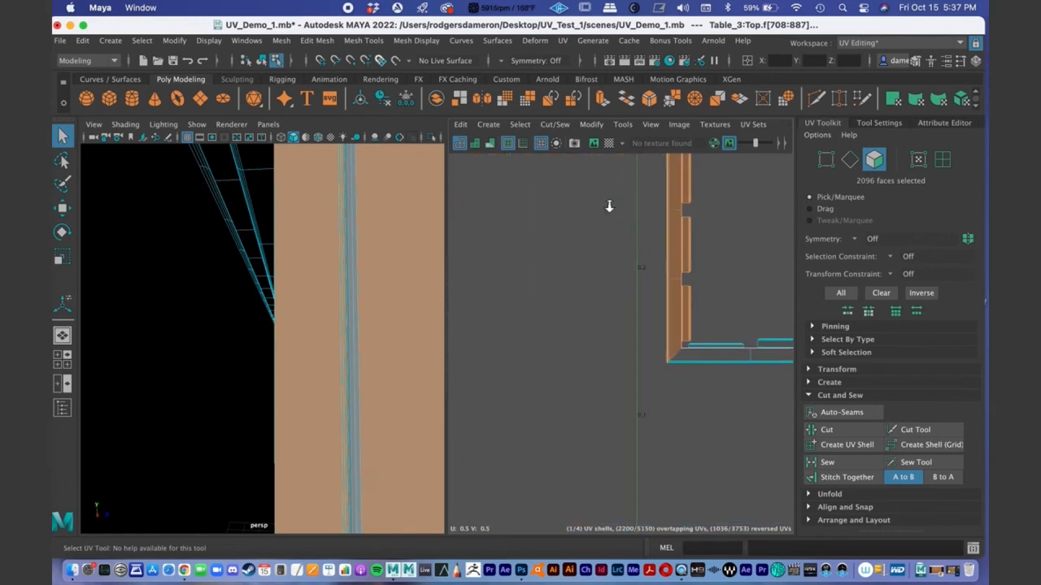
{"action": "middle_click_drag", "start_coordinate": [627, 209], "coordinate": [627, 523], "text": "alt"}
{"action": "middle_click_drag", "start_coordinate": [698, 172], "coordinate": [663, 439], "text": "alt"}
{"action": "middle_click_drag", "start_coordinate": [704, 263], "coordinate": [653, 274], "text": "alt"}
{"action": "middle_click_drag", "start_coordinate": [643, 161], "coordinate": [597, 371], "text": "alt"}
{"action": "right_click_drag", "start_coordinate": [596, 369], "coordinate": [727, 357], "text": "alt"}
{"action": "middle_click_drag", "start_coordinate": [580, 278], "coordinate": [583, 380], "text": "alt"}
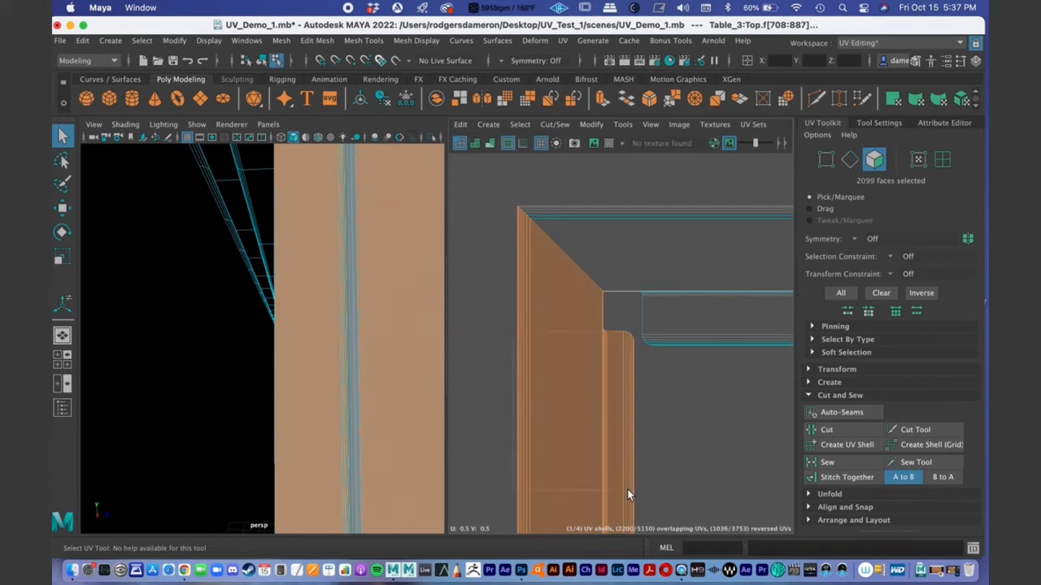
{"action": "left_click_drag", "start_coordinate": [636, 497], "coordinate": [636, 498]}
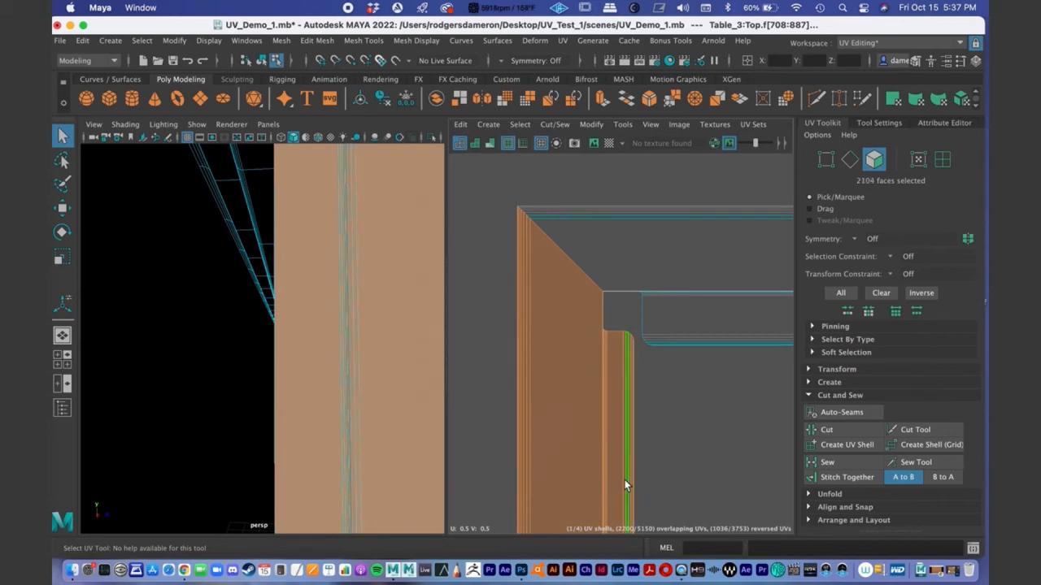
Step: Add the missed faces at the lower mitred end of the opposite vertical strip in the UV layout to the selection
{"action": "middle_click_drag", "start_coordinate": [413, 315], "coordinate": [319, 304], "text": "alt"}
{"action": "mouse_move", "coordinate": [328, 317]}
{"action": "middle_mouse_down", "text": "alt"}
{"action": "mouse_move", "coordinate": [360, 344]}
{"action": "mouse_move", "coordinate": [334, 315]}
{"action": "middle_mouse_up", "text": "alt"}
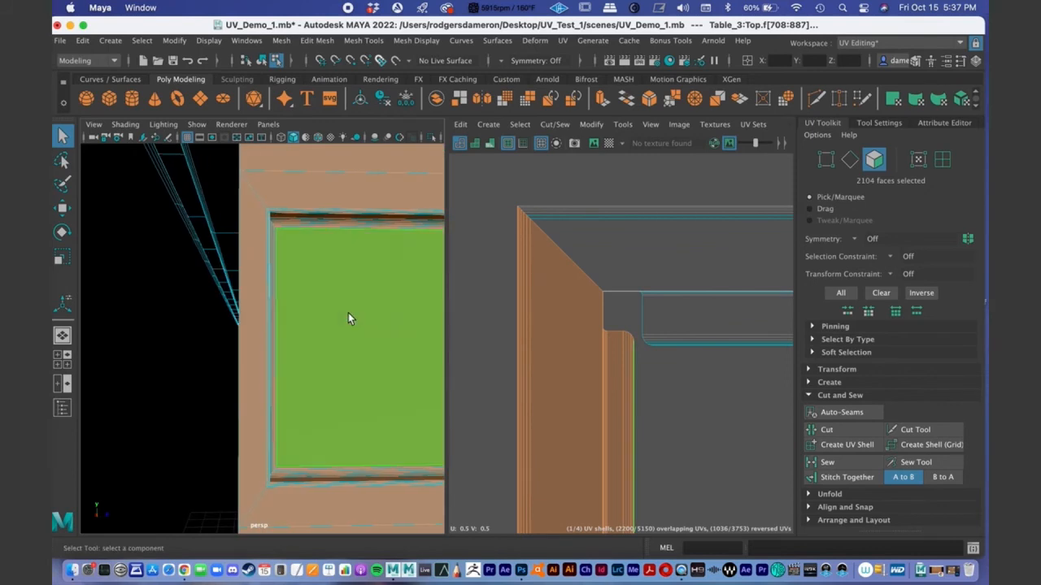
{"action": "key", "text": "f"}
{"action": "left_click_drag", "start_coordinate": [353, 318], "coordinate": [309, 325], "text": "alt"}
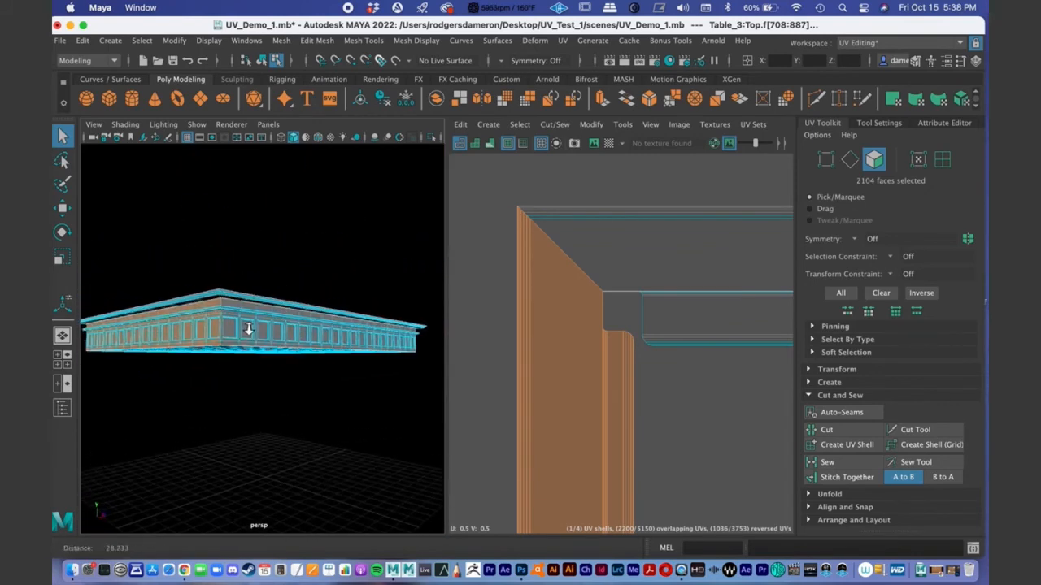
{"action": "right_click_drag", "start_coordinate": [309, 325], "coordinate": [335, 325], "text": "alt"}
{"action": "left_click_drag", "start_coordinate": [351, 322], "coordinate": [267, 318], "text": "alt"}
{"action": "right_click_drag", "start_coordinate": [263, 321], "coordinate": [286, 318], "text": "alt"}
{"action": "left_click_drag", "start_coordinate": [286, 319], "coordinate": [284, 295], "text": "alt"}
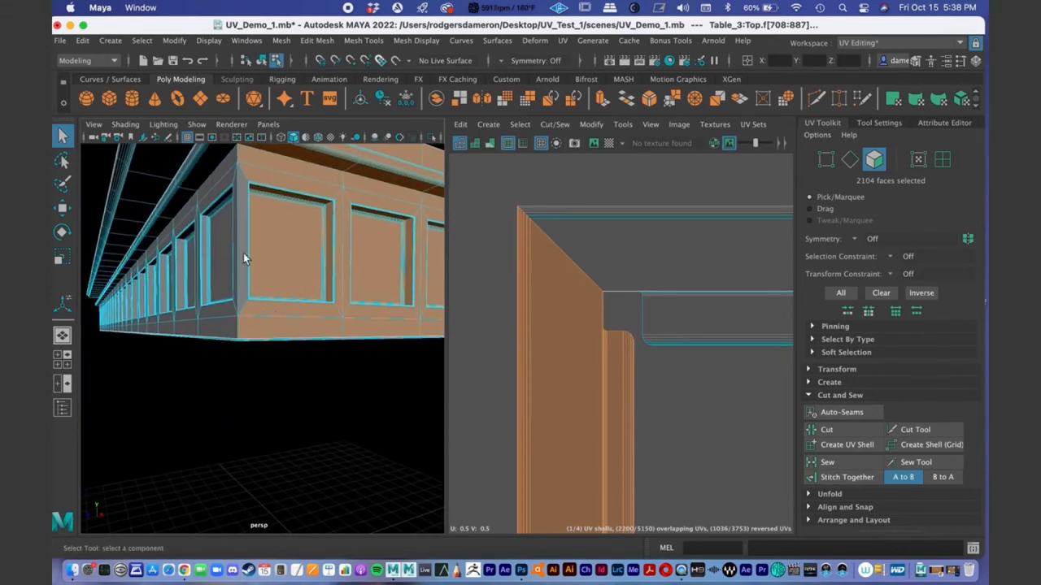
{"action": "middle_click_drag", "start_coordinate": [764, 405], "coordinate": [576, 234], "text": "alt"}
{"action": "right_click_drag", "start_coordinate": [575, 234], "coordinate": [389, 374], "text": "alt"}
{"action": "middle_click_drag", "start_coordinate": [521, 366], "coordinate": [531, 314], "text": "alt"}
{"action": "right_click_drag", "start_coordinate": [532, 313], "coordinate": [578, 366], "text": "alt"}
{"action": "middle_click_drag", "start_coordinate": [579, 366], "coordinate": [548, 360], "text": "alt"}
{"action": "right_click_drag", "start_coordinate": [548, 360], "coordinate": [708, 373], "text": "alt"}
{"action": "scroll", "coordinate": [675, 362], "scroll_direction": "up", "scroll_amount": 3}
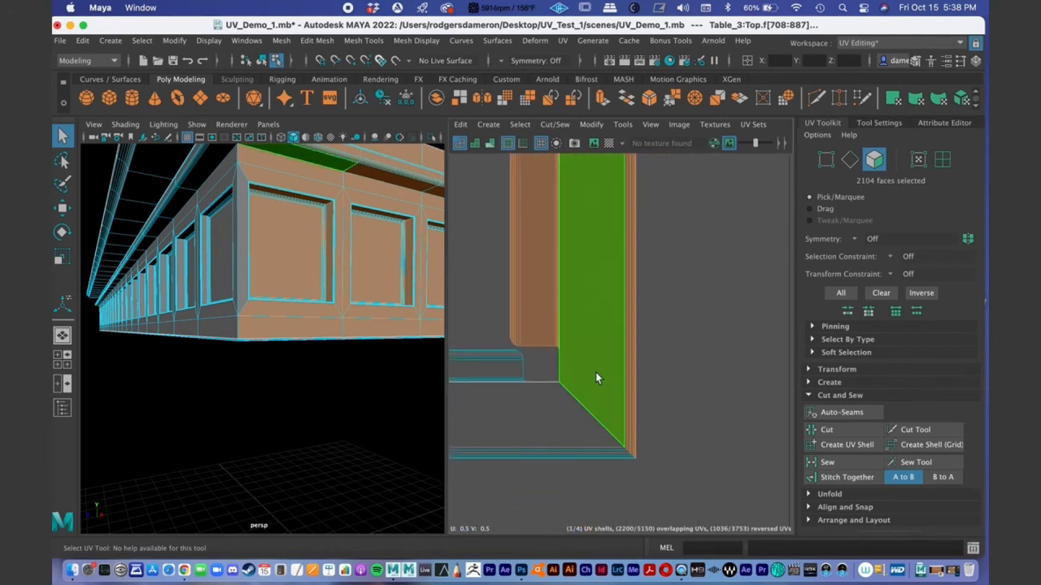
{"action": "left_click_drag", "start_coordinate": [569, 318], "coordinate": [663, 368]}
Step: Add the missed faces across the upper mitred end of the opposite vertical strip in the UV layout to the selection
{"action": "left_click_drag", "start_coordinate": [336, 307], "coordinate": [212, 243], "text": "alt"}
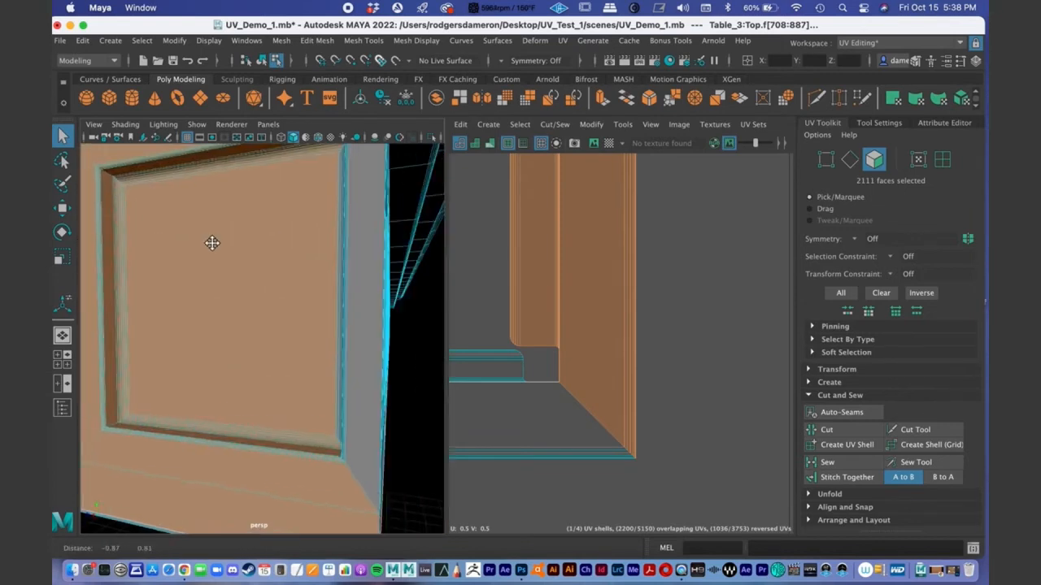
{"action": "middle_click_drag", "start_coordinate": [212, 243], "coordinate": [199, 341], "text": "alt"}
{"action": "middle_click_drag", "start_coordinate": [572, 231], "coordinate": [605, 364], "text": "alt"}
{"action": "right_click_drag", "start_coordinate": [605, 364], "coordinate": [596, 243], "text": "alt"}
{"action": "middle_click_drag", "start_coordinate": [596, 243], "coordinate": [620, 297], "text": "alt"}
{"action": "right_click_drag", "start_coordinate": [620, 297], "coordinate": [643, 313], "text": "alt"}
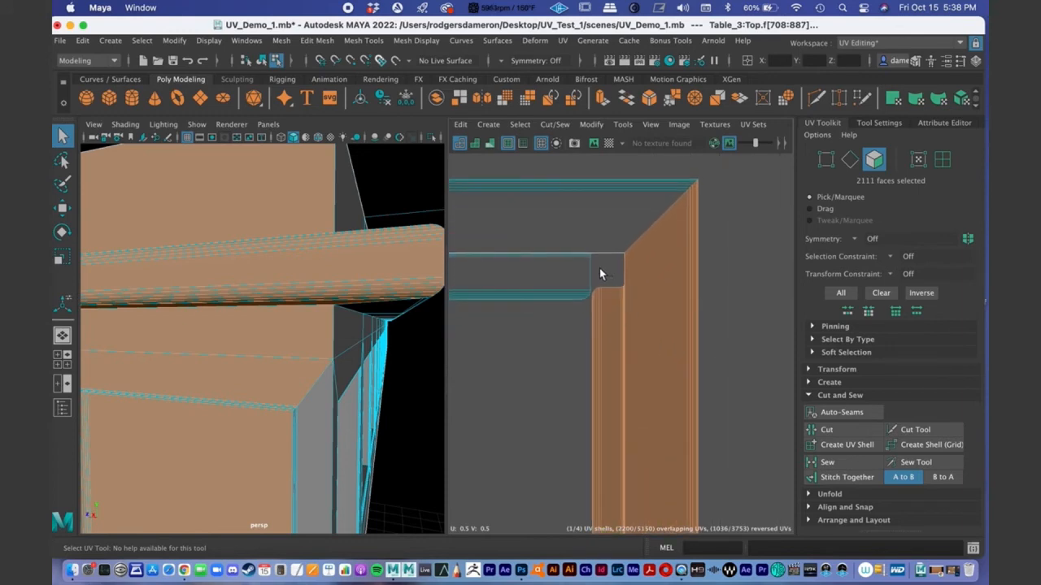
{"action": "left_click_drag", "start_coordinate": [591, 278], "coordinate": [745, 323], "text": "shift"}
Step: Add the thin vertical bevel face beside the end panel's recess at this corner to the selection
{"action": "middle_click_drag", "start_coordinate": [353, 430], "coordinate": [305, 417], "text": "alt"}
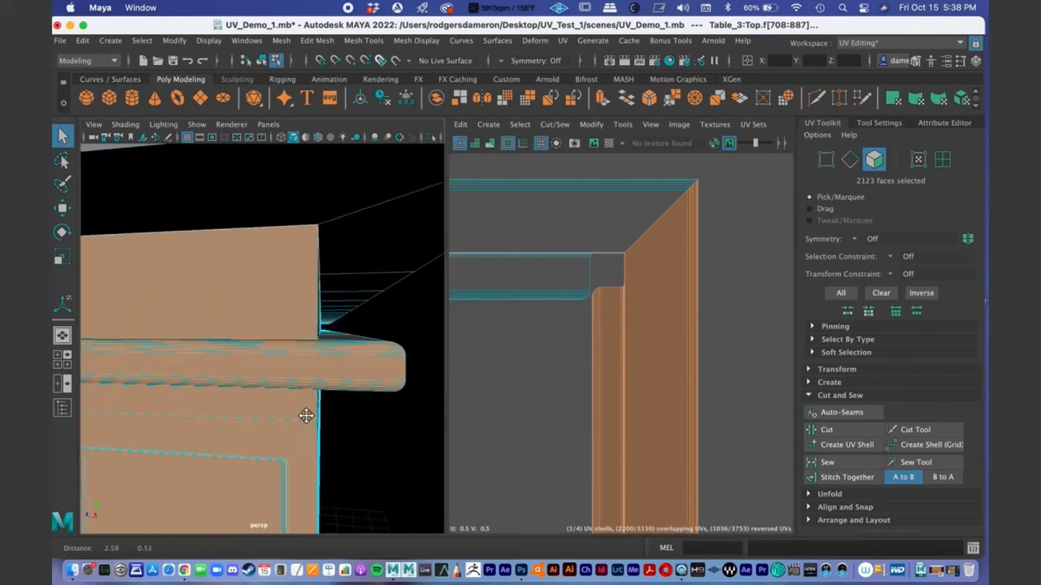
{"action": "right_click_drag", "start_coordinate": [306, 417], "coordinate": [314, 412], "text": "alt"}
{"action": "left_click_drag", "start_coordinate": [314, 412], "coordinate": [318, 413], "text": "alt"}
{"action": "middle_click_drag", "start_coordinate": [318, 413], "coordinate": [305, 376], "text": "alt"}
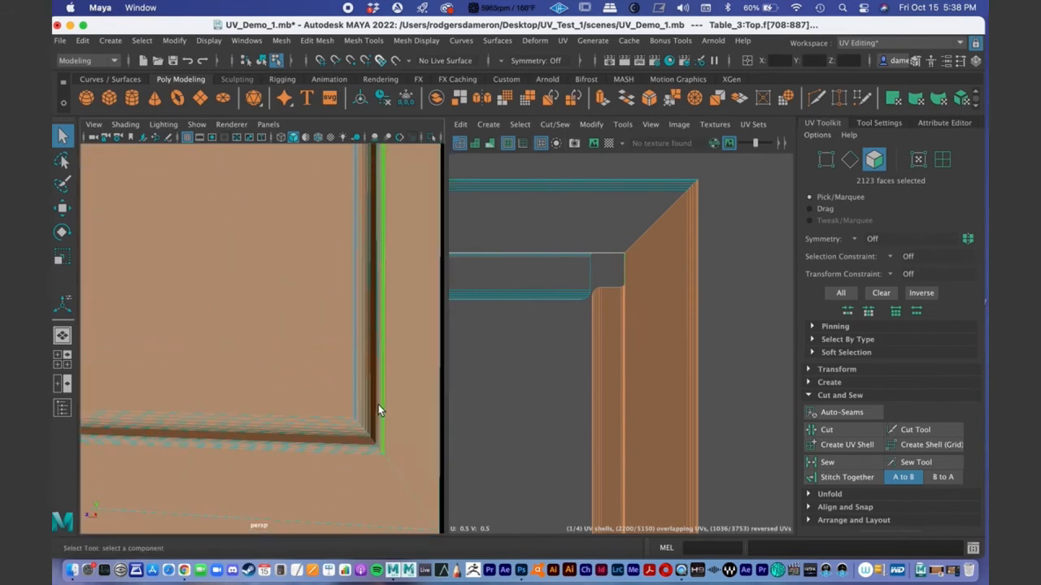
{"action": "left_click", "coordinate": [356, 403], "text": "shift"}
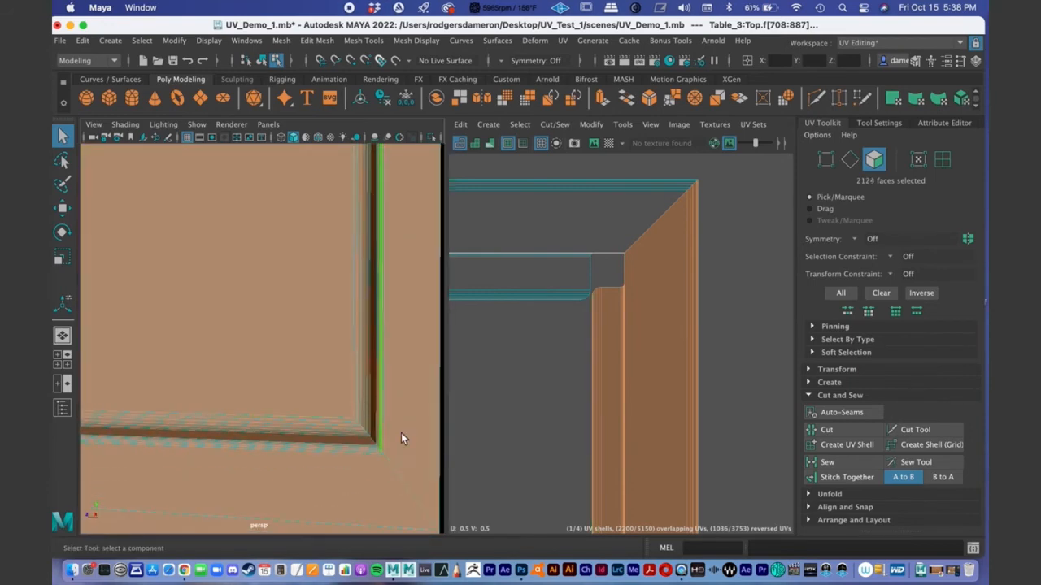
Step: Planar-map the two selected opposite sides from the X axis, fitted to the bounding box with the image width/height ratio kept
{"action": "right_click_drag", "start_coordinate": [398, 432], "coordinate": [197, 376], "text": "alt"}
{"action": "left_click_drag", "start_coordinate": [198, 376], "coordinate": [244, 374], "text": "alt"}
{"action": "left_click_drag", "start_coordinate": [232, 423], "coordinate": [252, 394], "text": "alt"}
{"action": "left_click_drag", "start_coordinate": [308, 368], "coordinate": [324, 375], "text": "alt"}
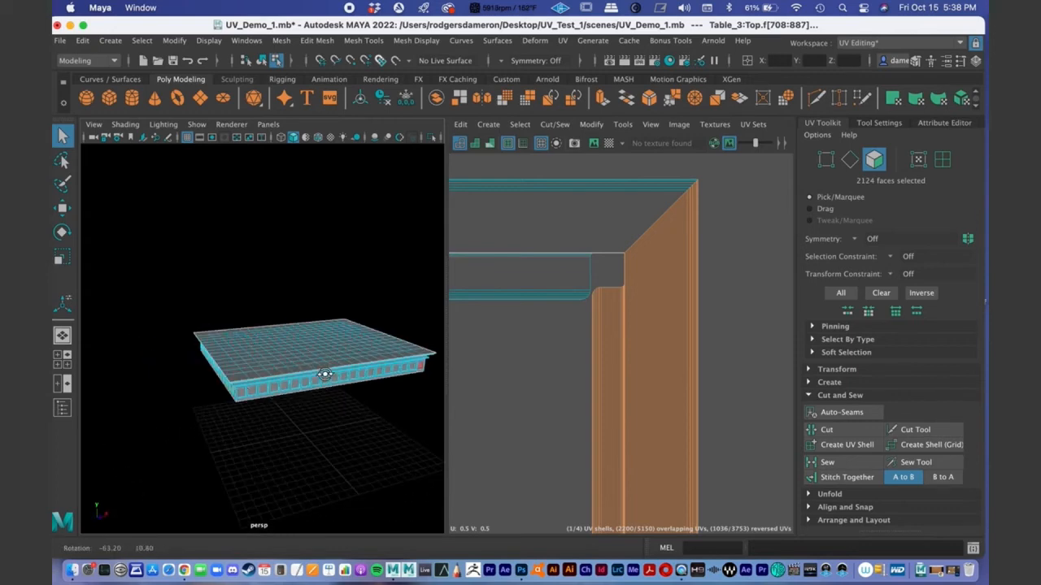
{"action": "left_click_drag", "start_coordinate": [294, 421], "coordinate": [263, 419], "text": "alt"}
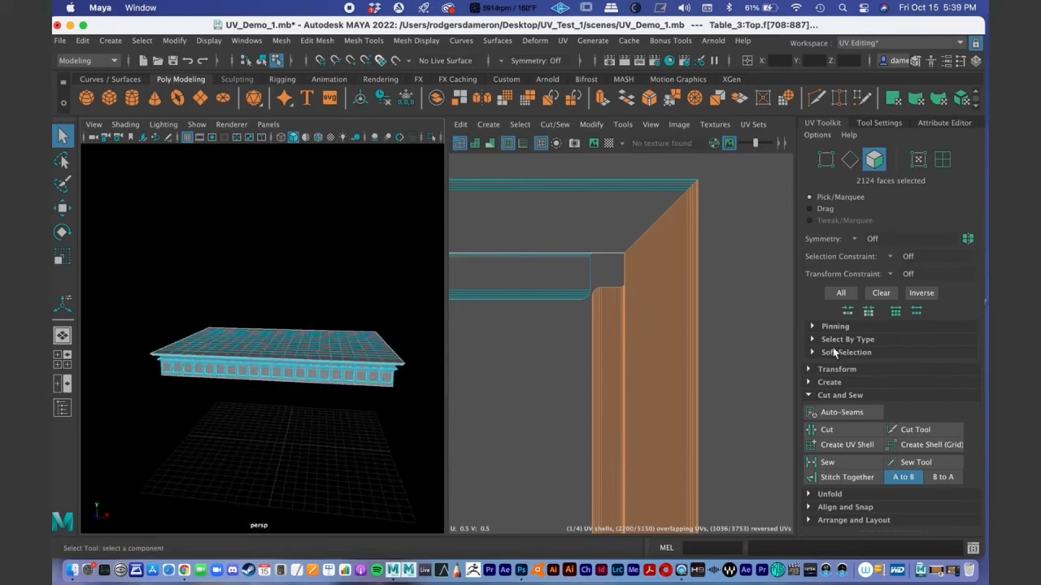
{"action": "left_click", "coordinate": [809, 395]}
{"action": "left_click", "coordinate": [809, 382]}
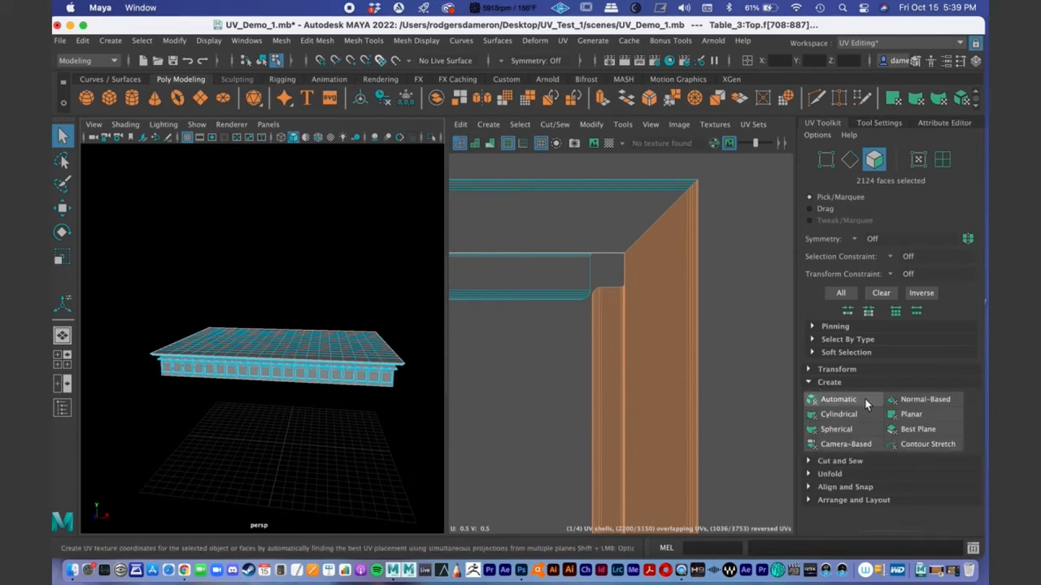
{"action": "left_click", "coordinate": [919, 416], "text": "shift"}
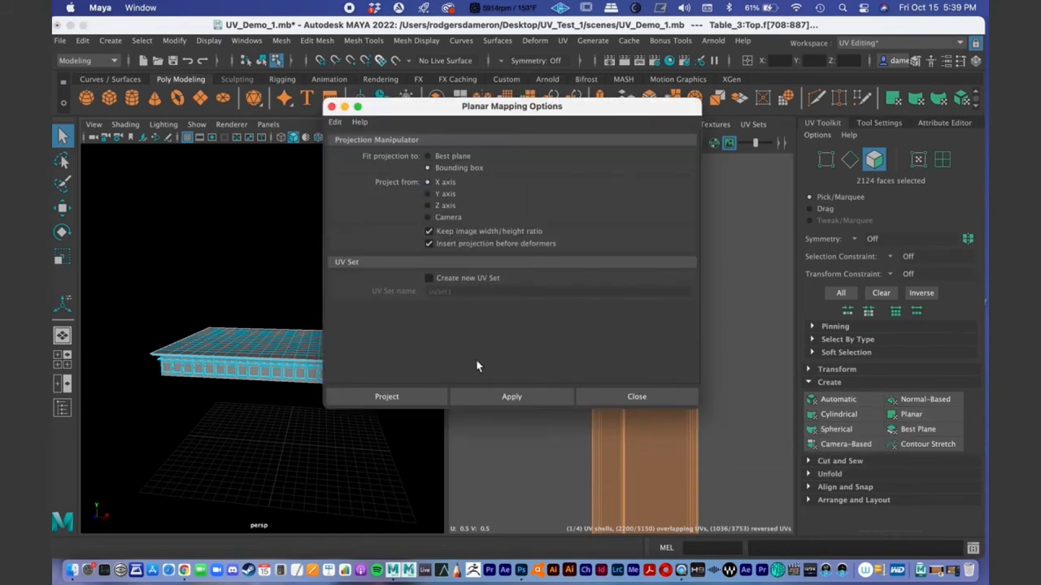
{"action": "left_click", "coordinate": [495, 403]}
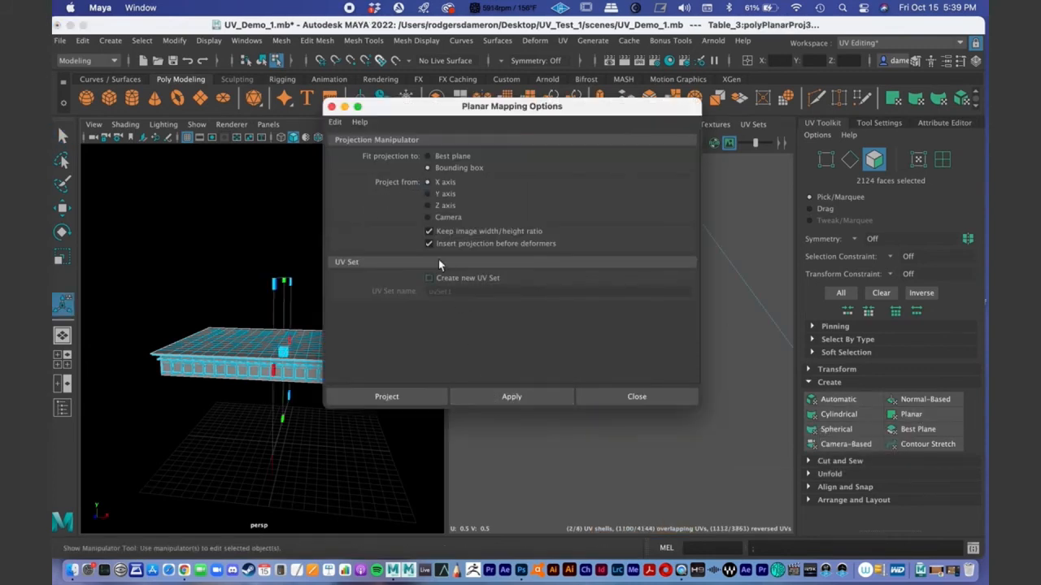
{"action": "left_click", "coordinate": [637, 397]}
Step: Move the newly projected side strips straight up in the UV layout, clear above all the other shells
{"action": "scroll", "coordinate": [541, 349], "scroll_direction": "up", "scroll_amount": 5}
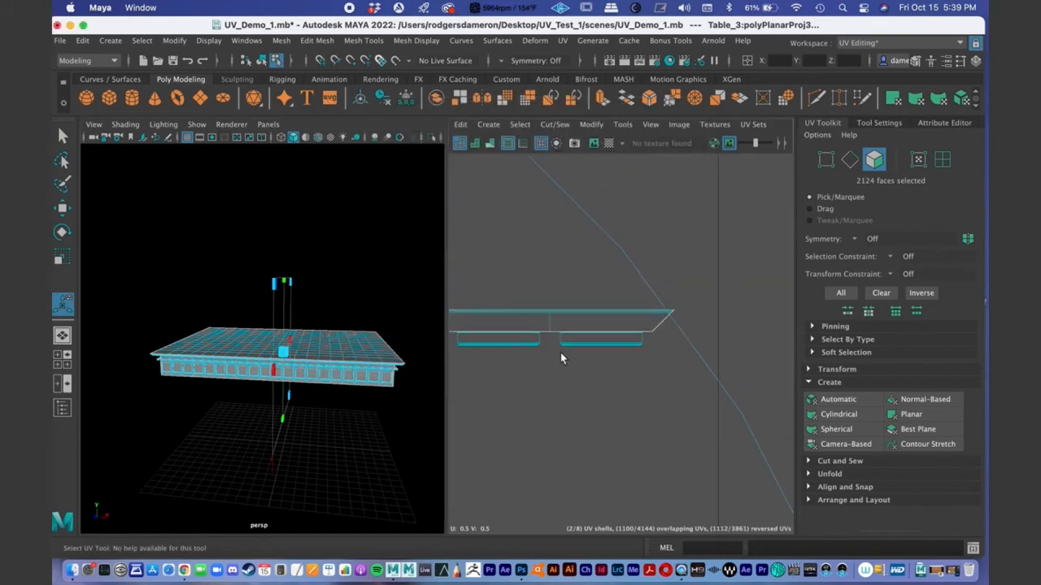
{"action": "right_click_drag", "start_coordinate": [540, 385], "coordinate": [383, 409], "text": "alt"}
{"action": "middle_click_drag", "start_coordinate": [472, 412], "coordinate": [513, 325], "text": "alt"}
{"action": "right_click_drag", "start_coordinate": [598, 351], "coordinate": [553, 357], "text": "alt"}
{"action": "middle_click_drag", "start_coordinate": [578, 358], "coordinate": [604, 359], "text": "alt"}
{"action": "right_click_drag", "start_coordinate": [681, 363], "coordinate": [626, 364], "text": "alt"}
{"action": "middle_click_drag", "start_coordinate": [594, 351], "coordinate": [553, 376], "text": "alt"}
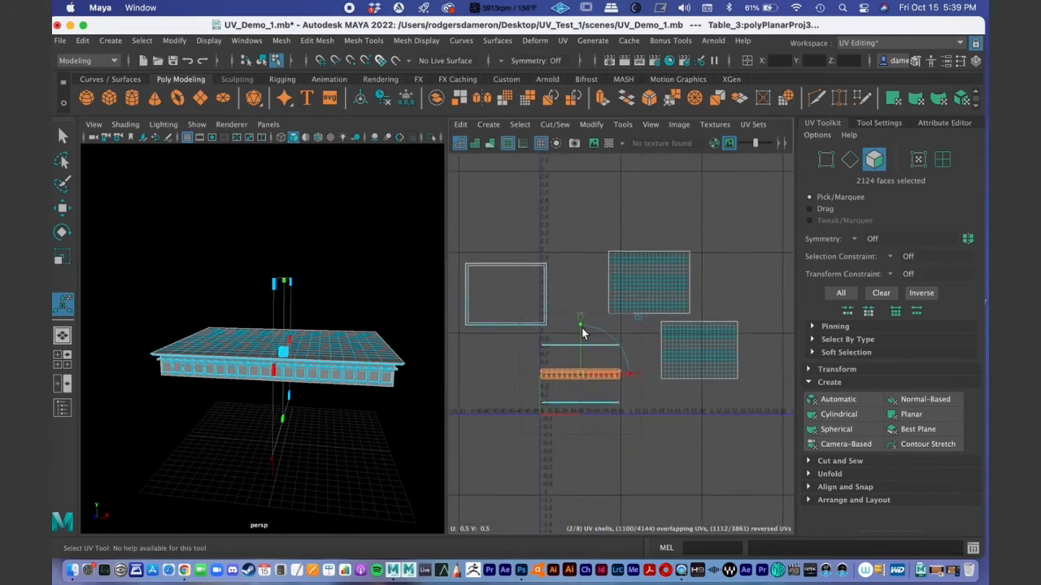
{"action": "left_click_drag", "start_coordinate": [578, 232], "coordinate": [581, 168]}
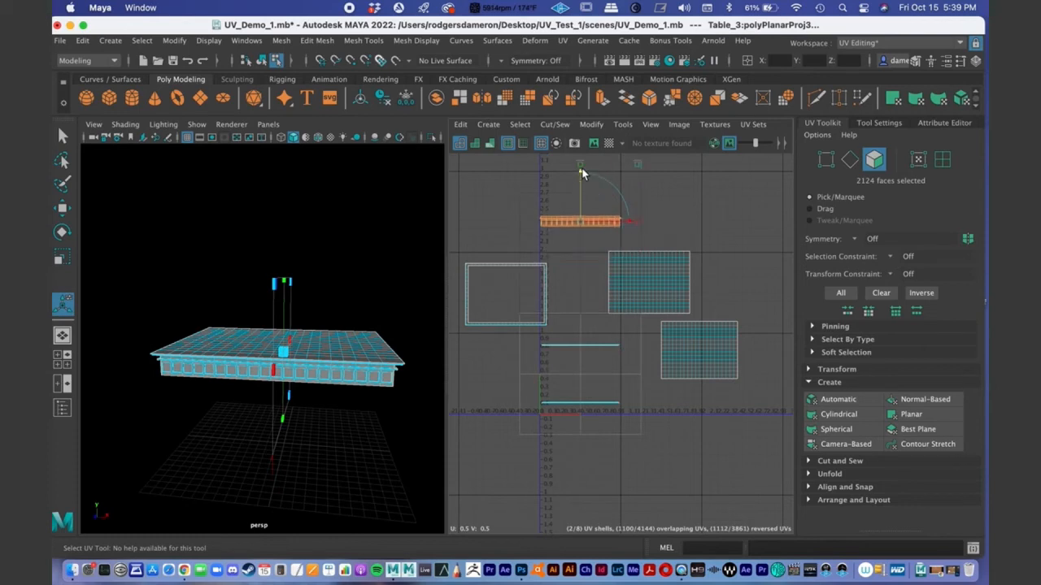
Step: Select one of the two overlapping side-strip UV shells and move it up so it sits just above the other
{"action": "key", "text": "q"}
{"action": "middle_click_drag", "start_coordinate": [583, 218], "coordinate": [557, 396], "text": "alt"}
{"action": "scroll", "coordinate": [613, 325], "scroll_direction": "up", "scroll_amount": 3}
{"action": "scroll", "coordinate": [642, 346], "scroll_direction": "up", "scroll_amount": 6}
{"action": "scroll", "coordinate": [477, 342], "scroll_direction": "down", "scroll_amount": 3}
{"action": "right_click_drag", "start_coordinate": [642, 283], "coordinate": [585, 262]}
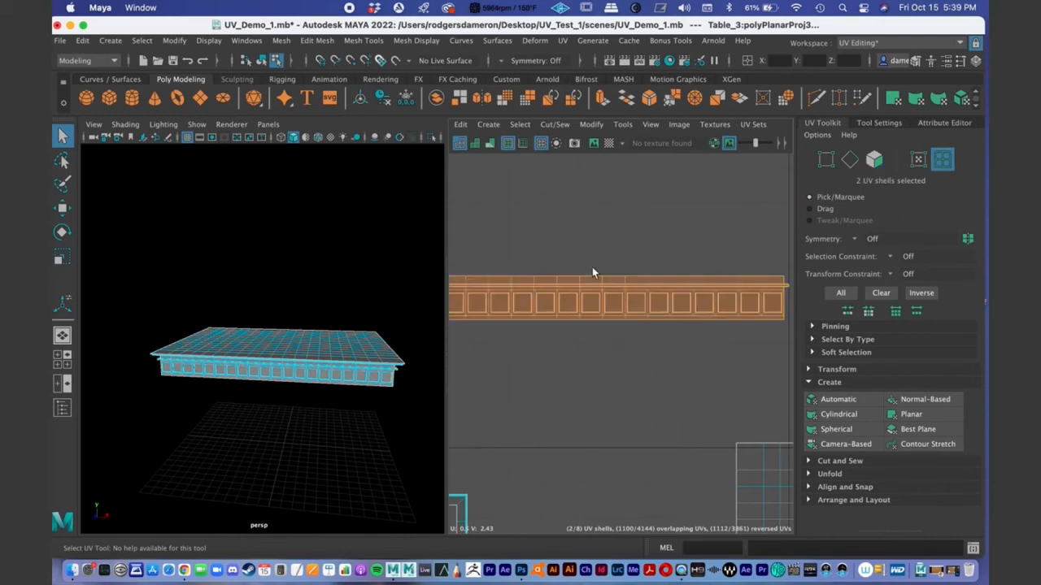
{"action": "left_click", "coordinate": [592, 267]}
{"action": "left_click", "coordinate": [608, 311]}
{"action": "middle_click_drag", "start_coordinate": [628, 328], "coordinate": [616, 368], "text": "alt"}
{"action": "scroll", "coordinate": [615, 368], "scroll_direction": "down", "scroll_amount": 3}
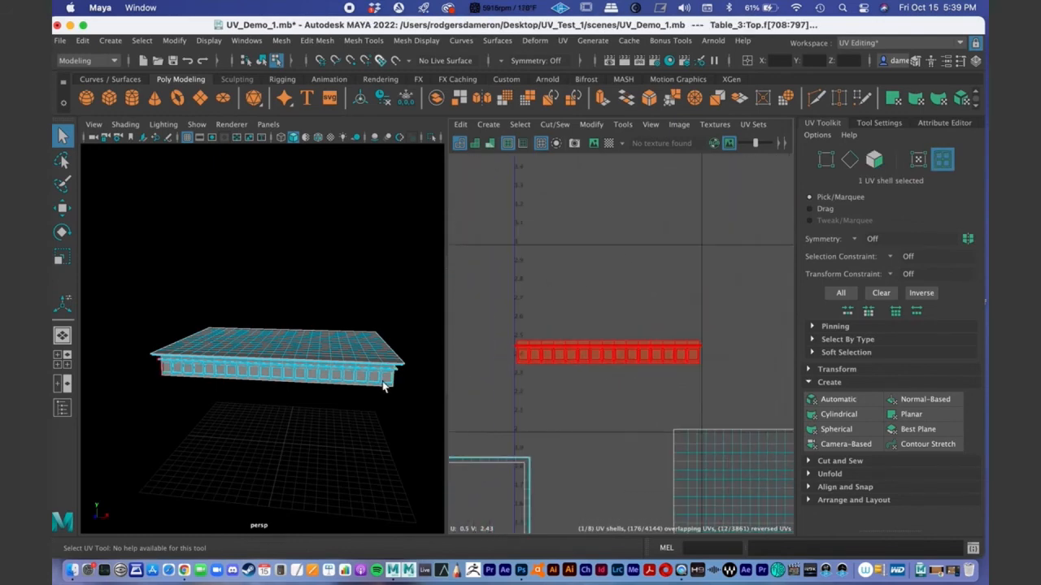
{"action": "key", "text": "w"}
{"action": "left_click", "coordinate": [607, 283]}
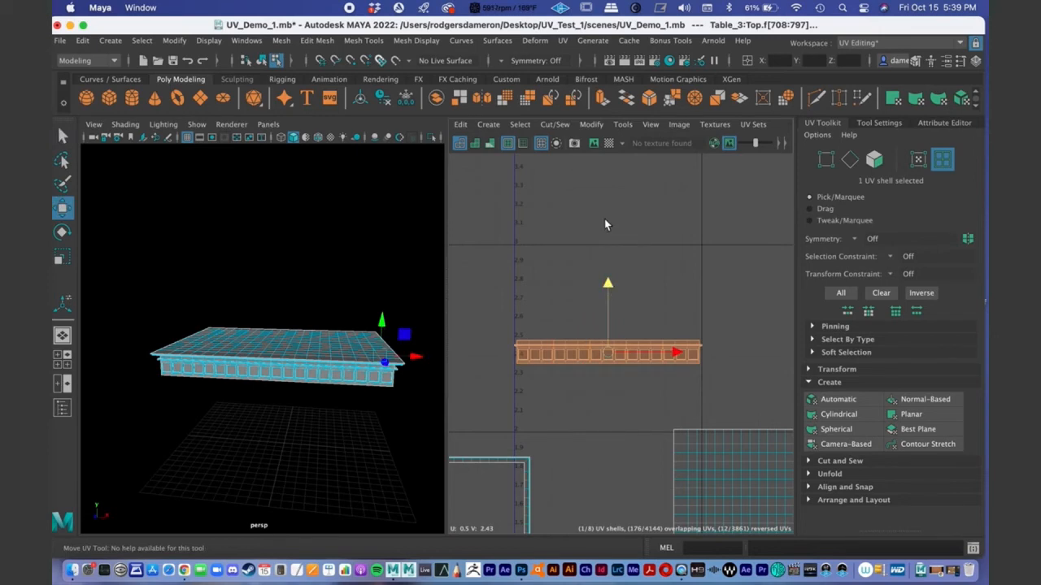
{"action": "left_click_drag", "start_coordinate": [607, 243], "coordinate": [610, 255]}
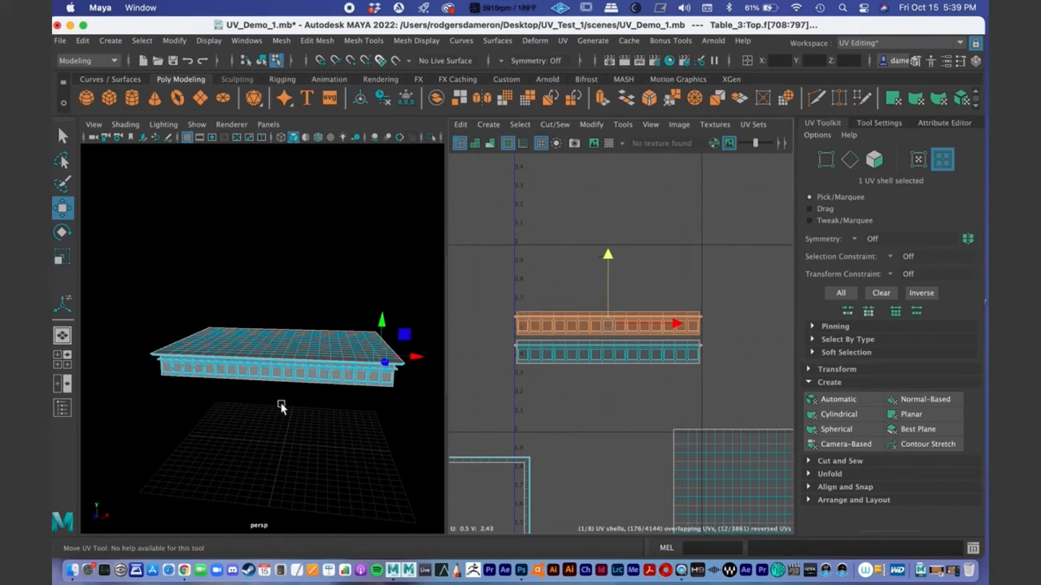
Step: Select all faces of the two remaining horizontal side strips in the UV layout
{"action": "left_click_drag", "start_coordinate": [303, 421], "coordinate": [305, 427], "text": "alt"}
{"action": "key", "text": "q"}
{"action": "middle_click_drag", "start_coordinate": [685, 414], "coordinate": [756, 213], "text": "alt"}
{"action": "right_click_drag", "start_coordinate": [744, 223], "coordinate": [602, 374], "text": "alt"}
{"action": "middle_click_drag", "start_coordinate": [613, 393], "coordinate": [575, 284], "text": "alt"}
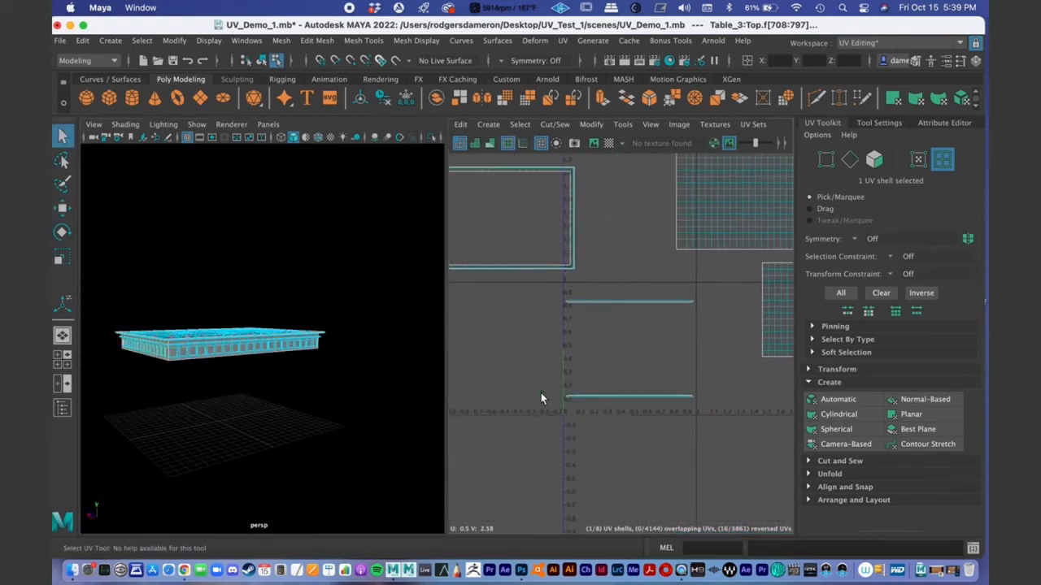
{"action": "right_click", "coordinate": [650, 304]}
{"action": "left_click", "coordinate": [651, 337]}
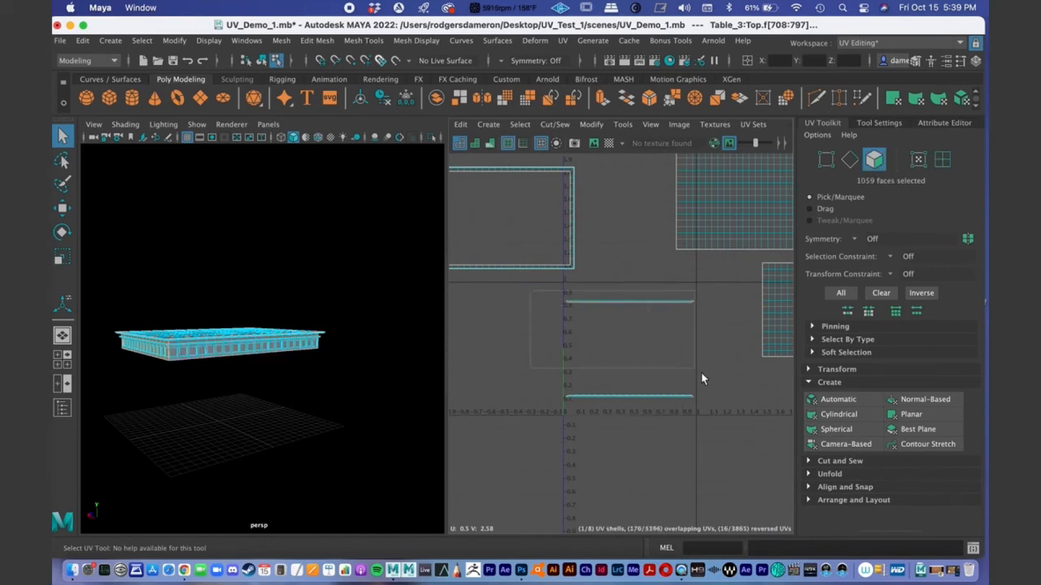
{"action": "left_click_drag", "start_coordinate": [701, 420], "coordinate": [536, 285]}
{"action": "left_click_drag", "start_coordinate": [129, 345], "coordinate": [292, 323], "text": "alt"}
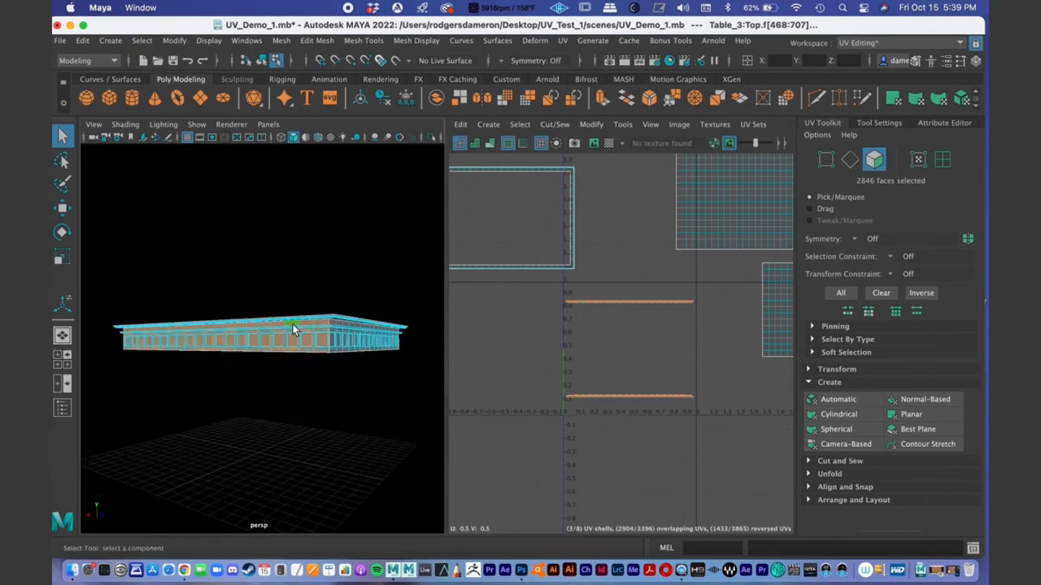
{"action": "scroll", "coordinate": [344, 379], "scroll_direction": "up", "scroll_amount": 5}
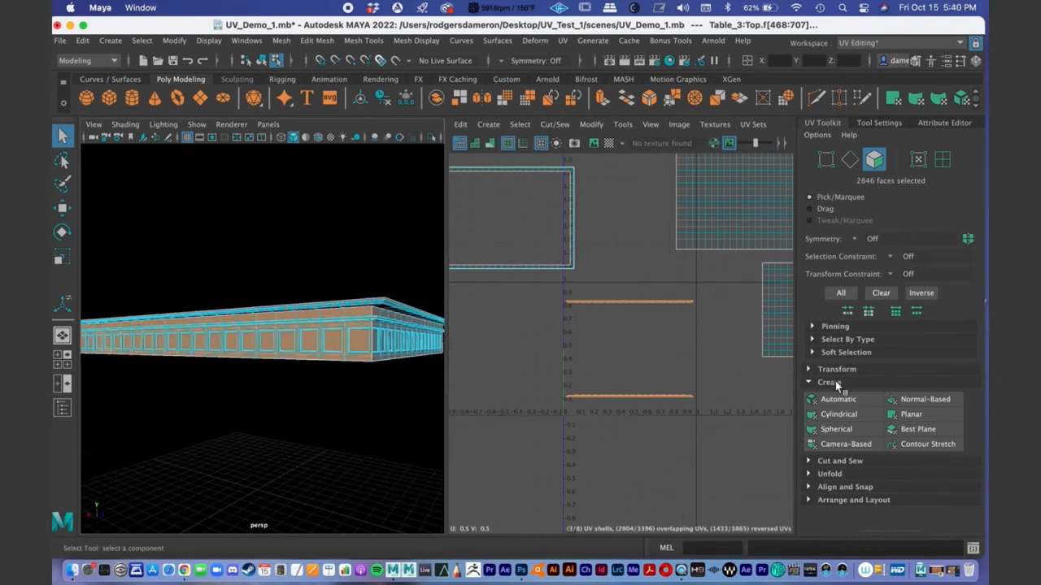
Step: Planar-map the two remaining opposite sides from the Z axis, fitted to the bounding box with the image width/height ratio kept
{"action": "left_click", "coordinate": [939, 413], "text": "shift"}
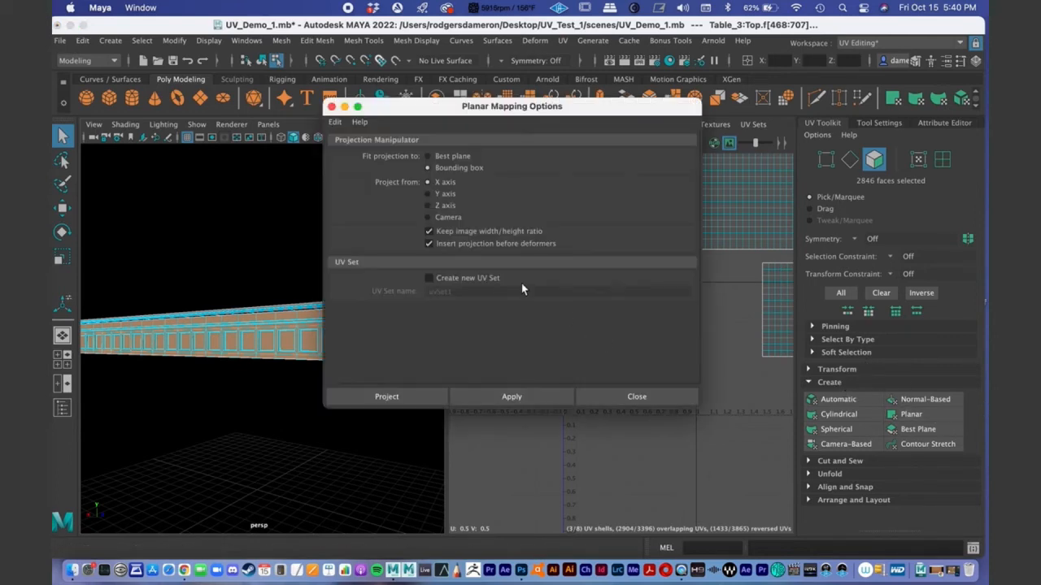
{"action": "left_click_drag", "start_coordinate": [424, 108], "coordinate": [487, 137]}
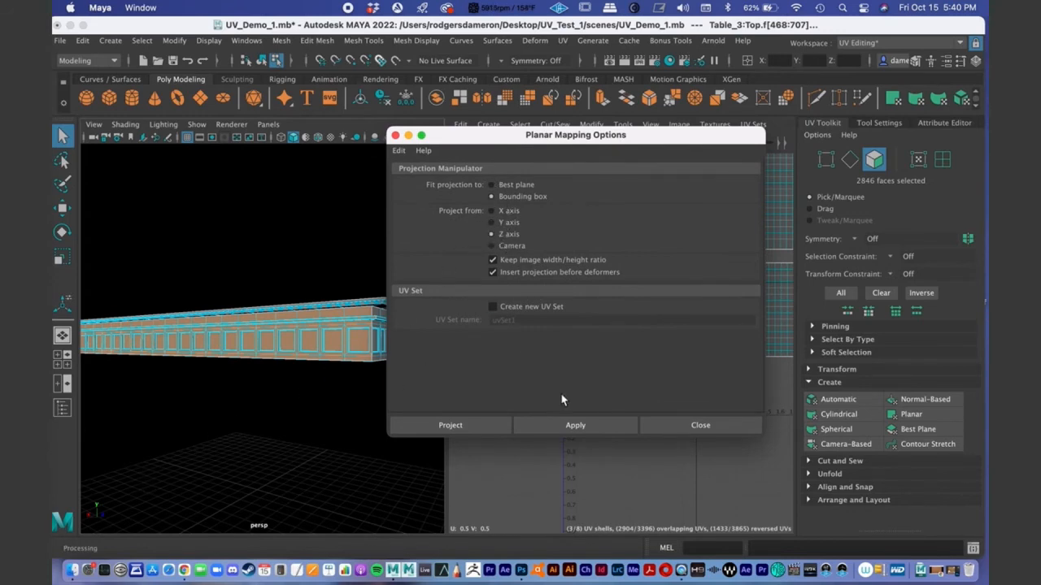
{"action": "left_click", "coordinate": [564, 425]}
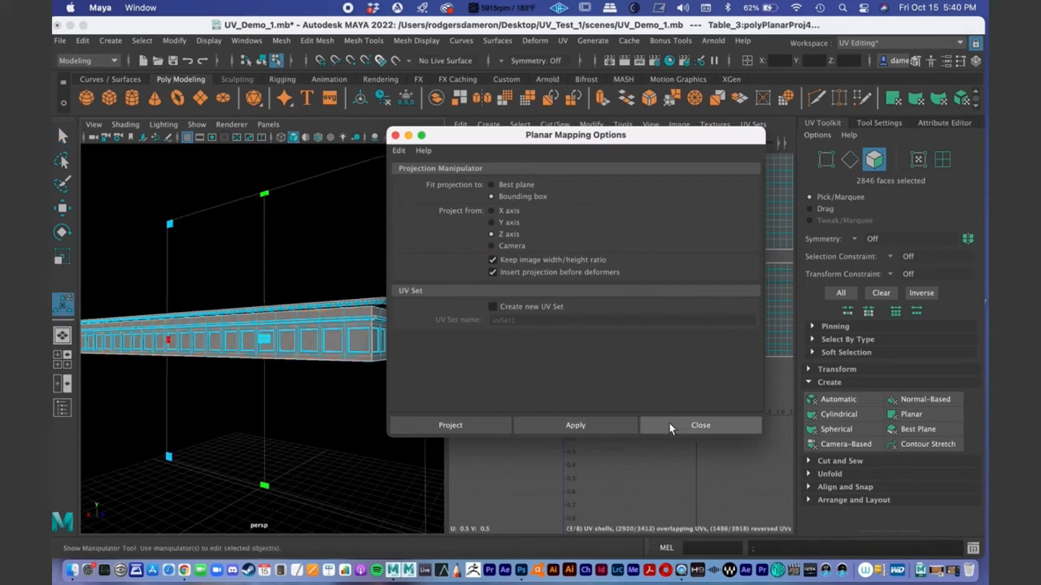
{"action": "left_click", "coordinate": [669, 424]}
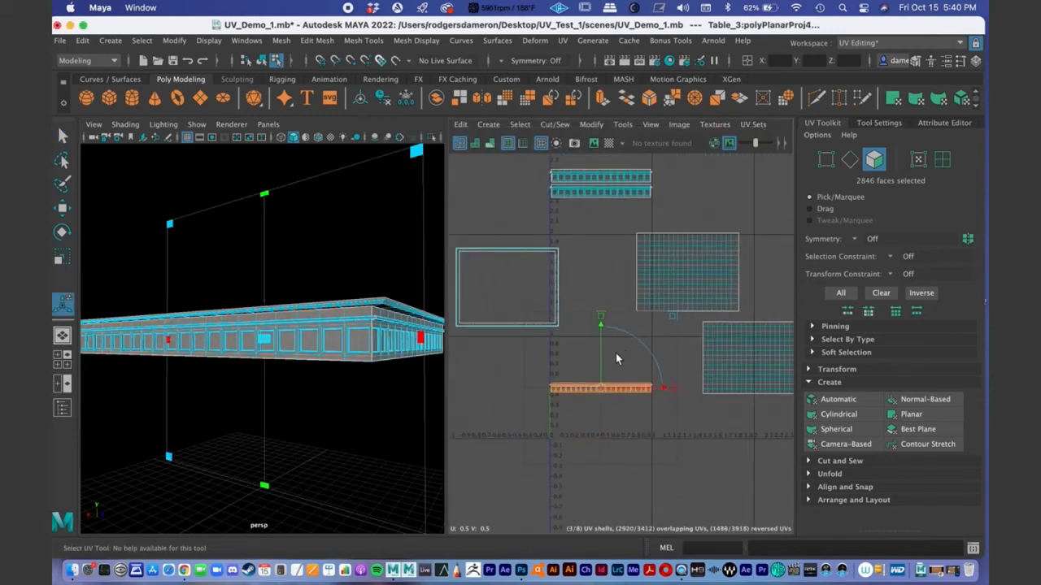
{"action": "scroll", "coordinate": [621, 353], "scroll_direction": "down", "scroll_amount": 3}
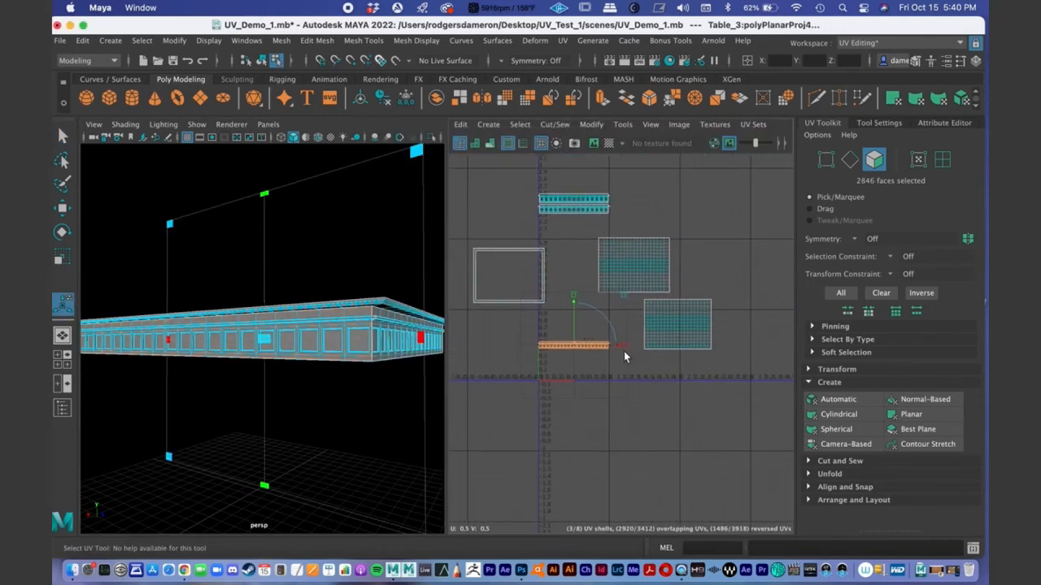
{"action": "middle_click_drag", "start_coordinate": [591, 339], "coordinate": [569, 391], "text": "alt"}
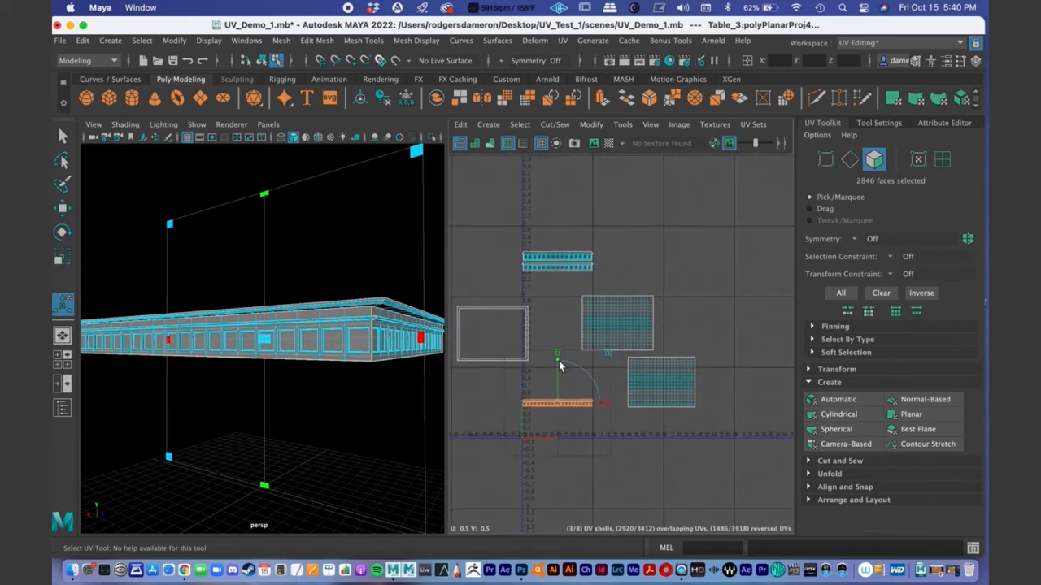
Step: Move the newly projected side strips up and across in the UV layout, beside the first strip pair and above the gridded shells
{"action": "left_click_drag", "start_coordinate": [573, 260], "coordinate": [574, 205]}
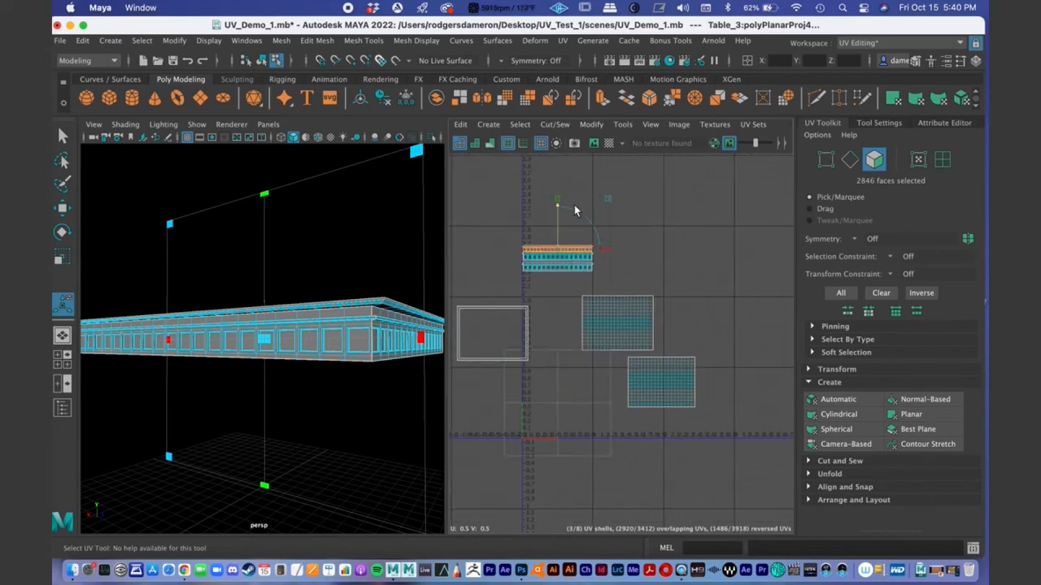
{"action": "left_click_drag", "start_coordinate": [576, 231], "coordinate": [602, 276]}
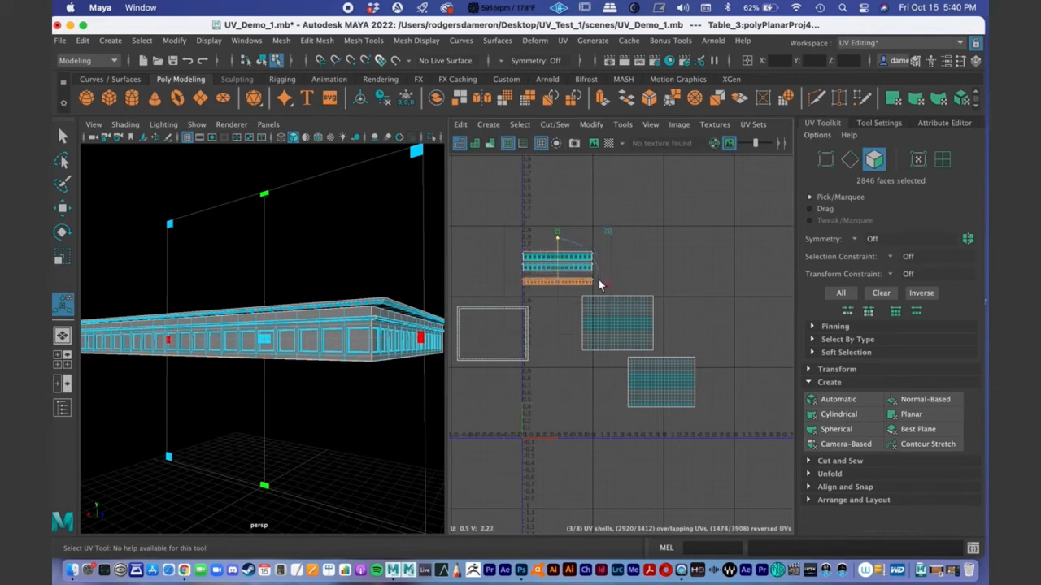
{"action": "left_click_drag", "start_coordinate": [730, 277], "coordinate": [735, 278]}
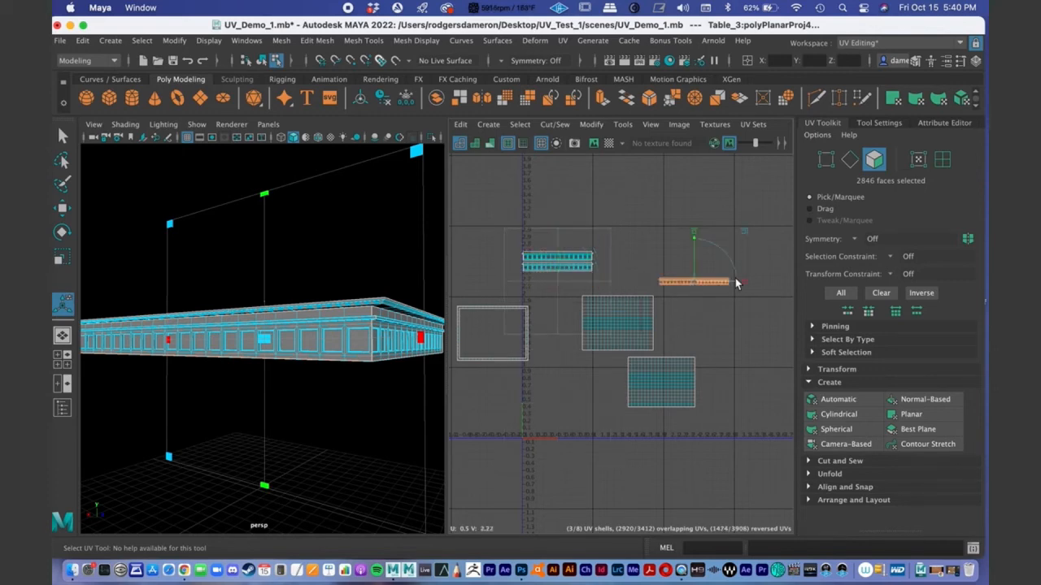
{"action": "left_click_drag", "start_coordinate": [676, 285], "coordinate": [618, 285]}
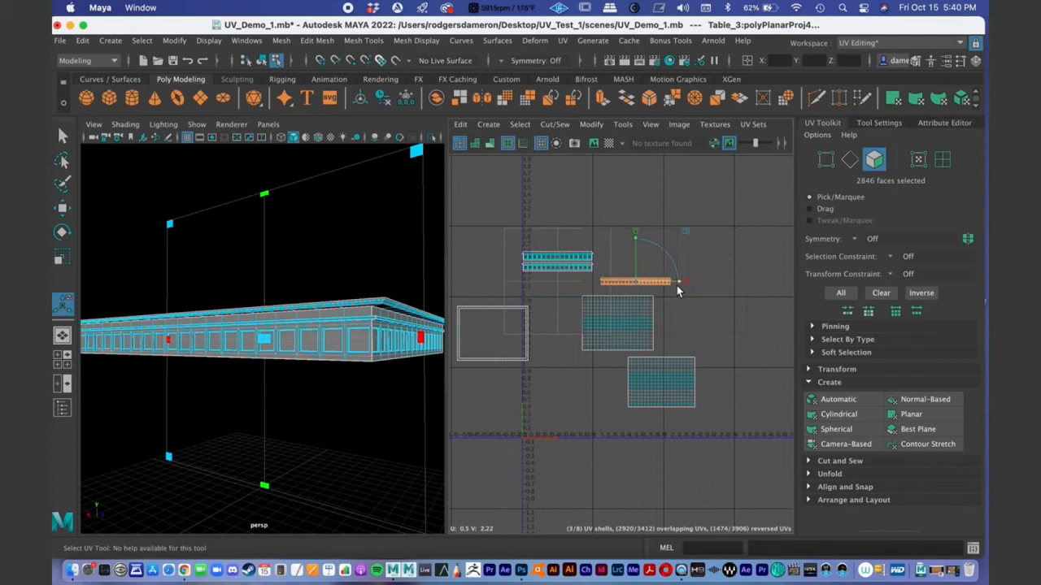
Step: Select one of the two overlapping long side-strip UV shells, move it up just clear of the other, and save the scene
{"action": "key", "text": "q"}
{"action": "scroll", "coordinate": [566, 274], "scroll_direction": "up", "scroll_amount": 10}
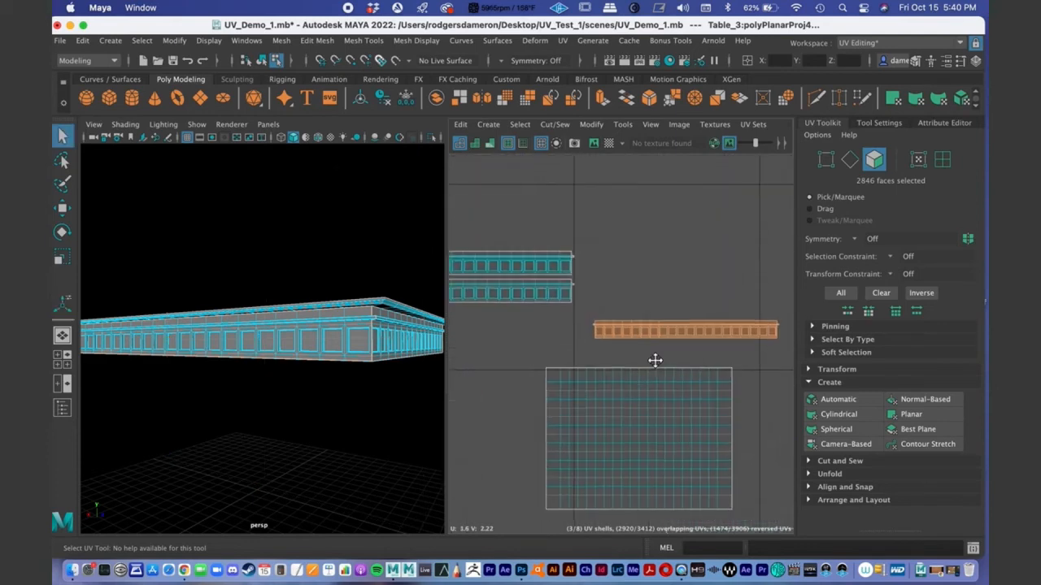
{"action": "scroll", "coordinate": [545, 367], "scroll_direction": "down", "scroll_amount": 3}
{"action": "right_click_drag", "start_coordinate": [592, 334], "coordinate": [537, 314]}
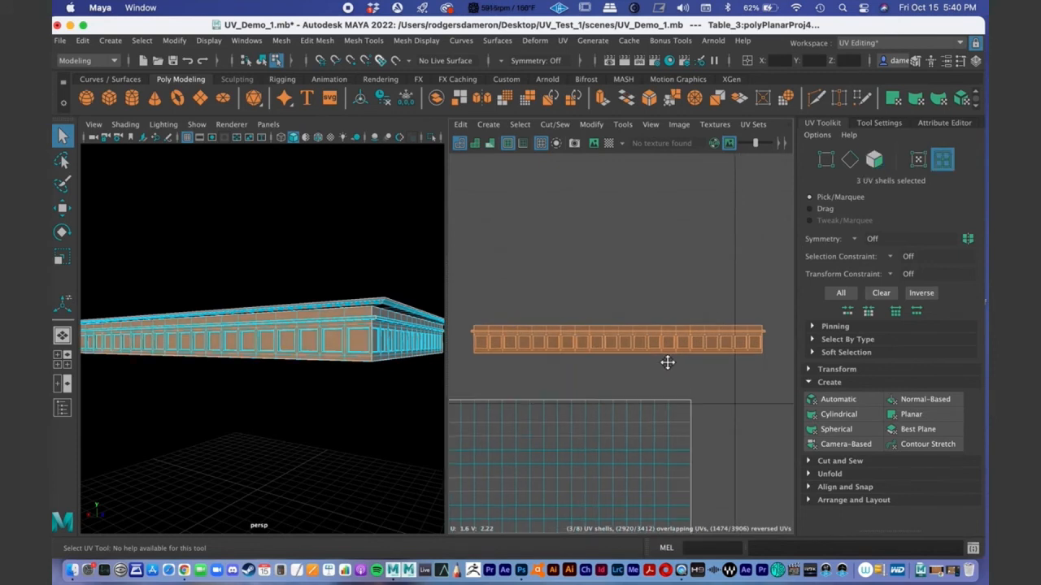
{"action": "scroll", "coordinate": [618, 354], "scroll_direction": "down", "scroll_amount": 3}
{"action": "right_click_drag", "start_coordinate": [585, 349], "coordinate": [544, 333]}
{"action": "left_click", "coordinate": [633, 354]}
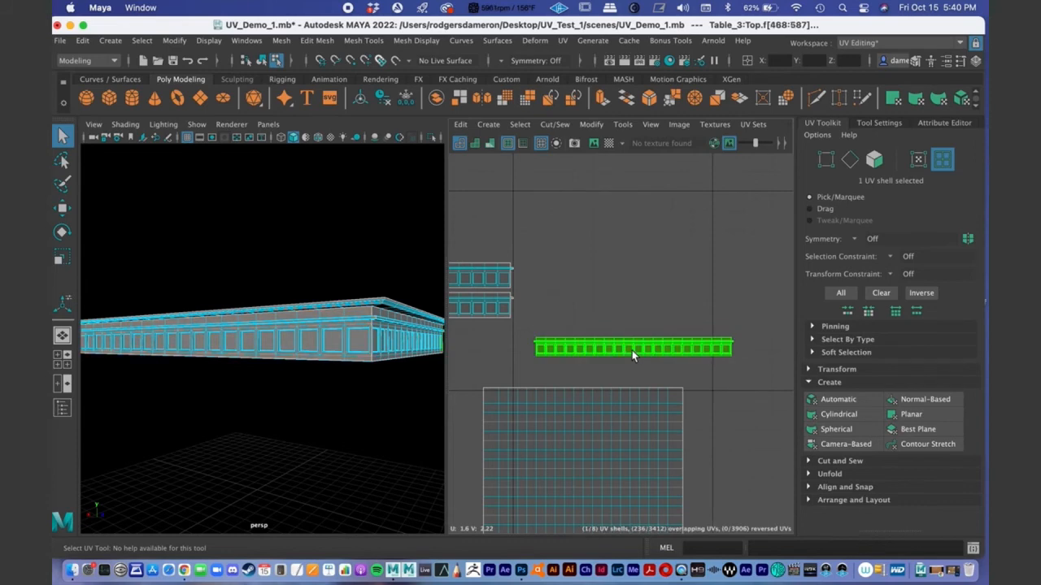
{"action": "key", "text": "w"}
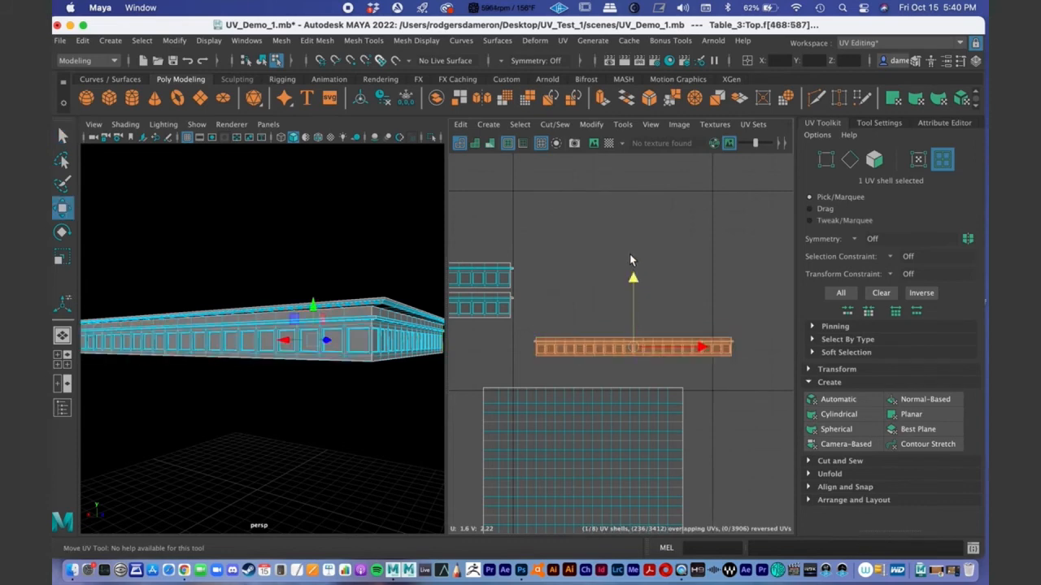
{"action": "left_click_drag", "start_coordinate": [630, 255], "coordinate": [632, 245]}
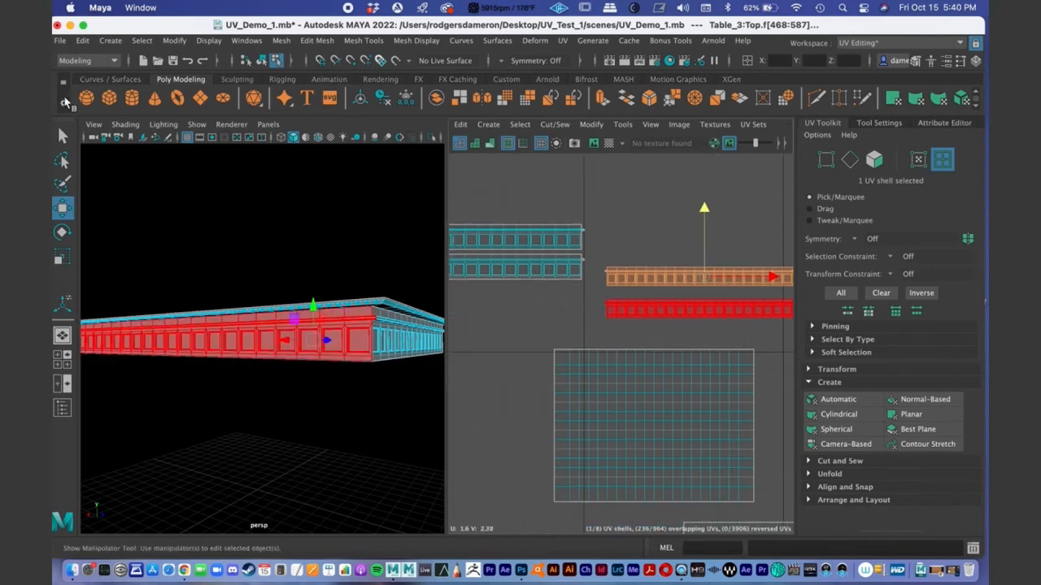
{"action": "left_click", "coordinate": [61, 40]}
{"action": "left_click", "coordinate": [93, 92]}
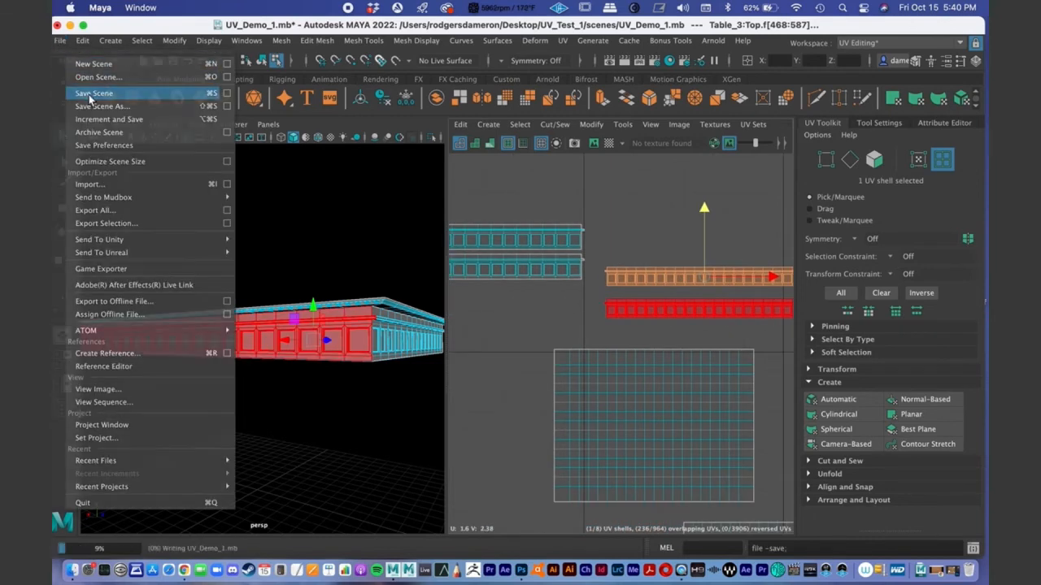
Step: Examine the tabletop's underside and review how its UV shells are arranged in the layout
{"action": "scroll", "coordinate": [718, 333], "scroll_direction": "up", "scroll_amount": 2}
{"action": "scroll", "coordinate": [718, 333], "scroll_direction": "down", "scroll_amount": 5}
{"action": "middle_click_drag", "start_coordinate": [520, 388], "coordinate": [512, 315], "text": "alt"}
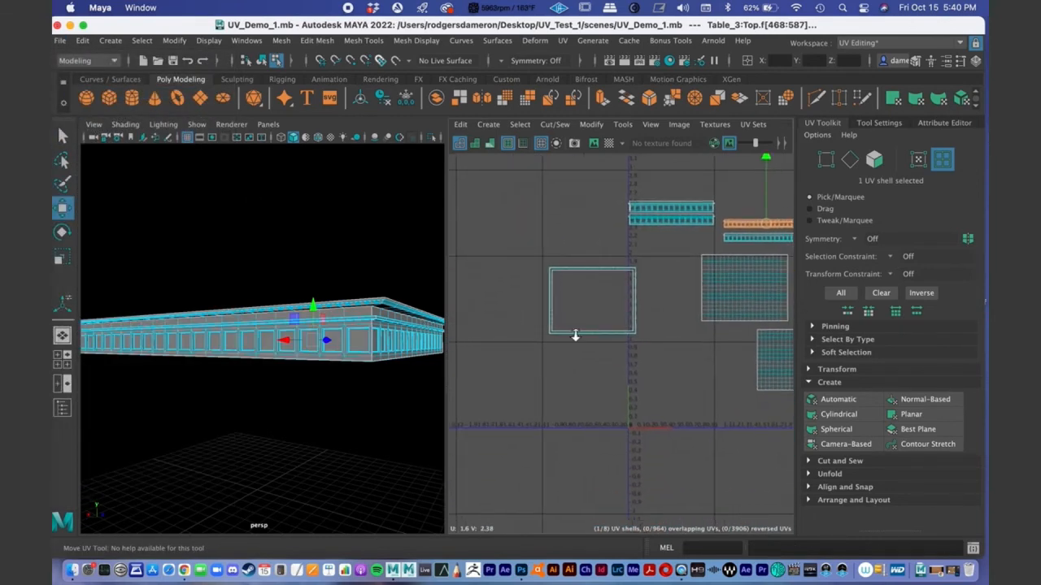
{"action": "scroll", "coordinate": [572, 333], "scroll_direction": "up", "scroll_amount": 4}
{"action": "left_click_drag", "start_coordinate": [244, 419], "coordinate": [349, 382], "text": "alt"}
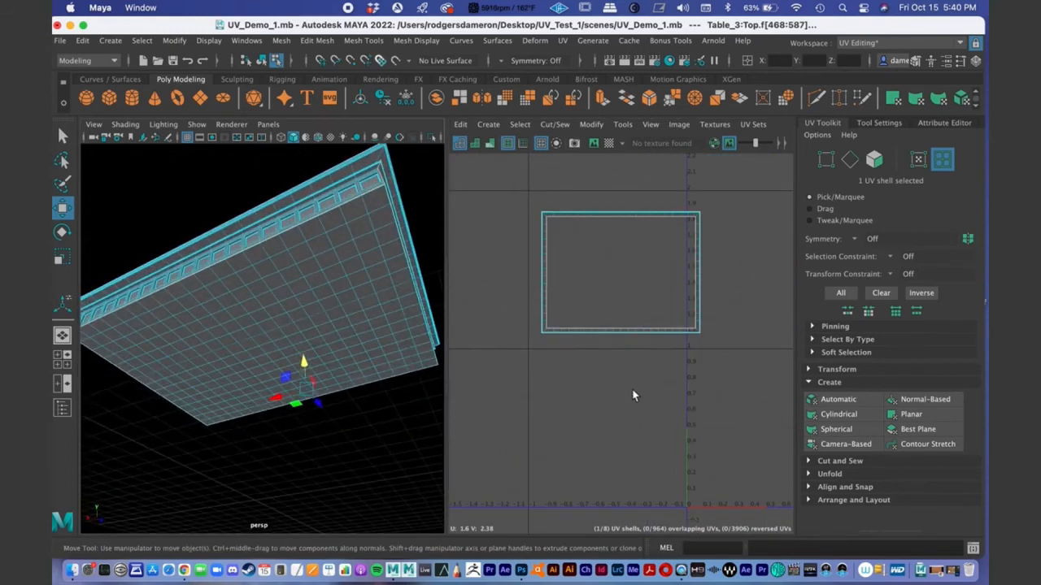
{"action": "scroll", "coordinate": [550, 320], "scroll_direction": "down", "scroll_amount": 3}
{"action": "middle_click_drag", "start_coordinate": [673, 287], "coordinate": [597, 365], "text": "alt"}
{"action": "key", "text": "q"}
{"action": "scroll", "coordinate": [623, 360], "scroll_direction": "up", "scroll_amount": 4}
{"action": "right_click_drag", "start_coordinate": [540, 345], "coordinate": [663, 341], "text": "alt"}
{"action": "middle_click_drag", "start_coordinate": [671, 338], "coordinate": [605, 325], "text": "alt"}
Step: Select the UV shell of the tabletop's upper surface and unfold it
{"action": "left_click", "coordinate": [810, 383]}
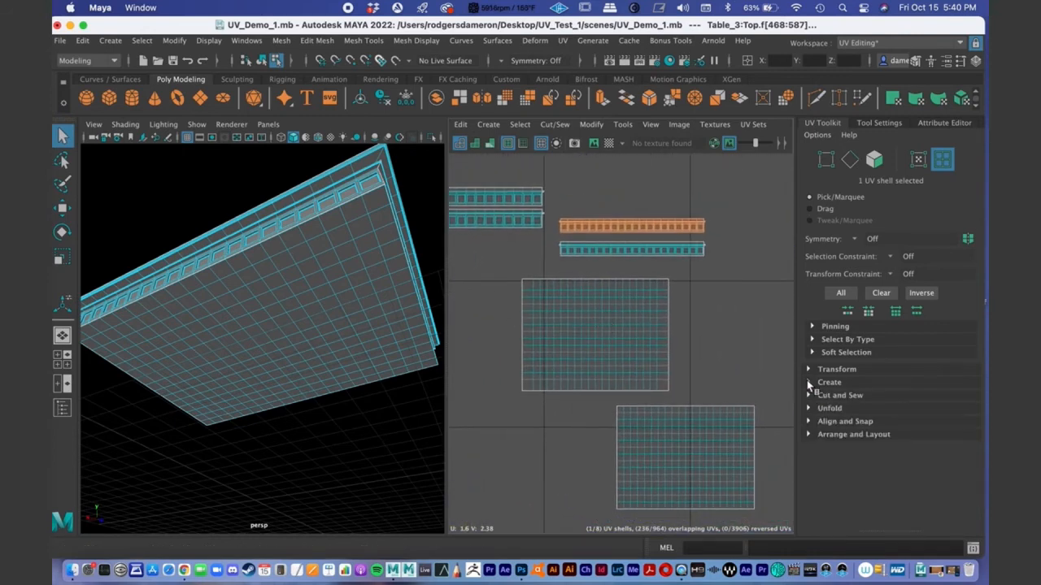
{"action": "left_click", "coordinate": [809, 409]}
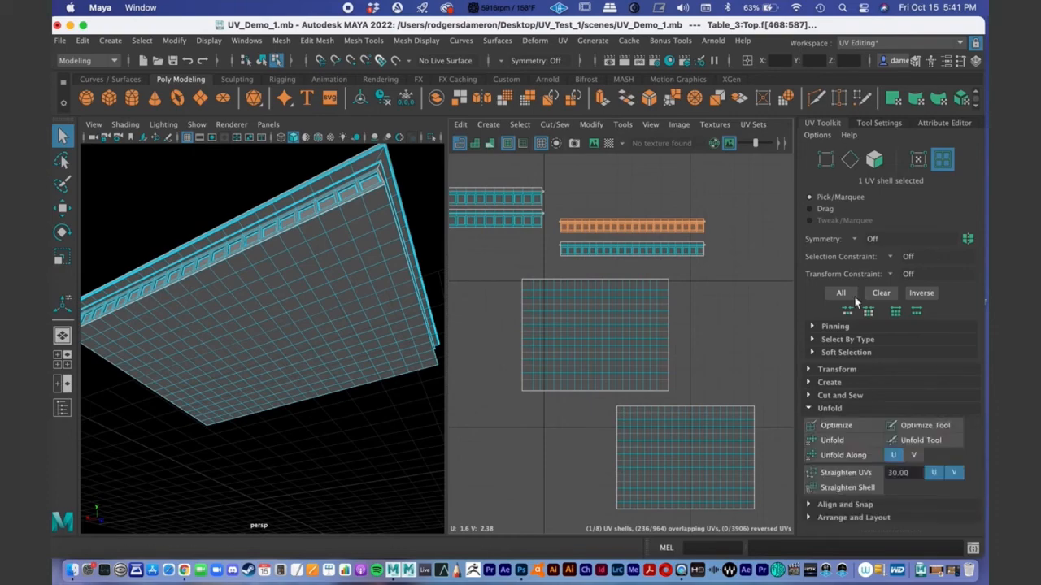
{"action": "left_click", "coordinate": [561, 356]}
{"action": "right_click_drag", "start_coordinate": [589, 331], "coordinate": [590, 347]}
{"action": "left_click", "coordinate": [590, 347]}
{"action": "left_click_drag", "start_coordinate": [322, 307], "coordinate": [330, 366], "text": "alt"}
{"action": "right_click_drag", "start_coordinate": [330, 367], "coordinate": [303, 335], "text": "alt"}
{"action": "left_click_drag", "start_coordinate": [303, 335], "coordinate": [283, 341], "text": "alt"}
{"action": "middle_click_drag", "start_coordinate": [321, 360], "coordinate": [336, 319], "text": "alt"}
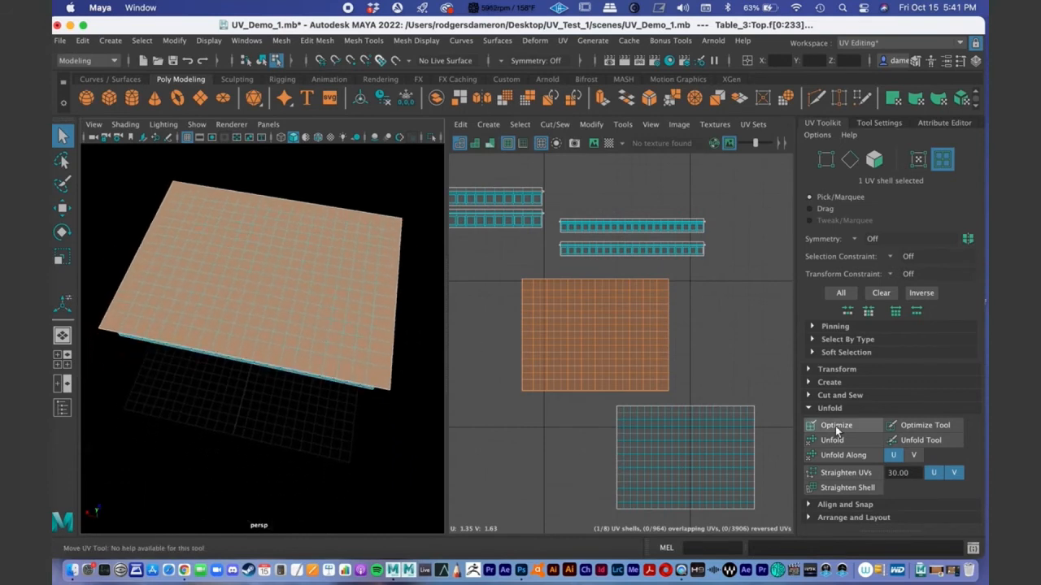
{"action": "left_click", "coordinate": [844, 440]}
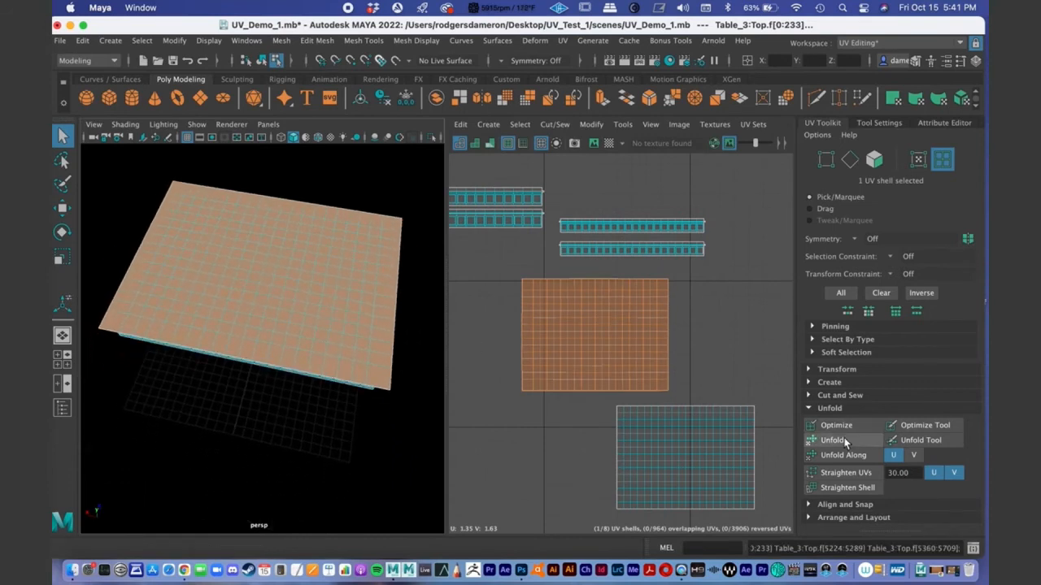
Step: Display the checker map on the model and select the gridded UV shell of the tabletop's underside
{"action": "left_click", "coordinate": [608, 143]}
{"action": "left_click_drag", "start_coordinate": [396, 271], "coordinate": [367, 329], "text": "alt"}
{"action": "left_click", "coordinate": [367, 329]}
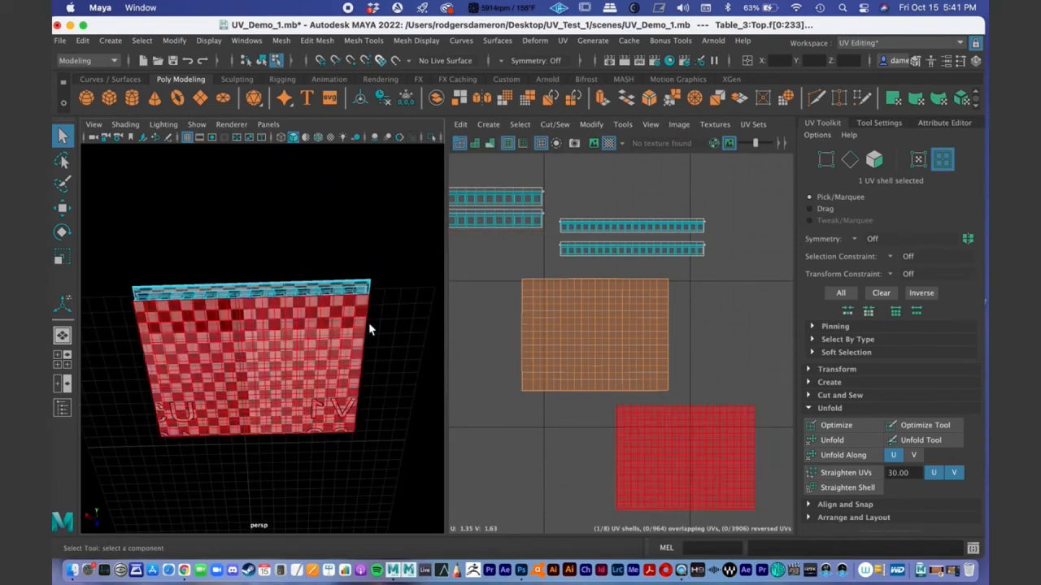
{"action": "left_click", "coordinate": [722, 478]}
{"action": "left_click_drag", "start_coordinate": [233, 394], "coordinate": [231, 392], "text": "alt"}
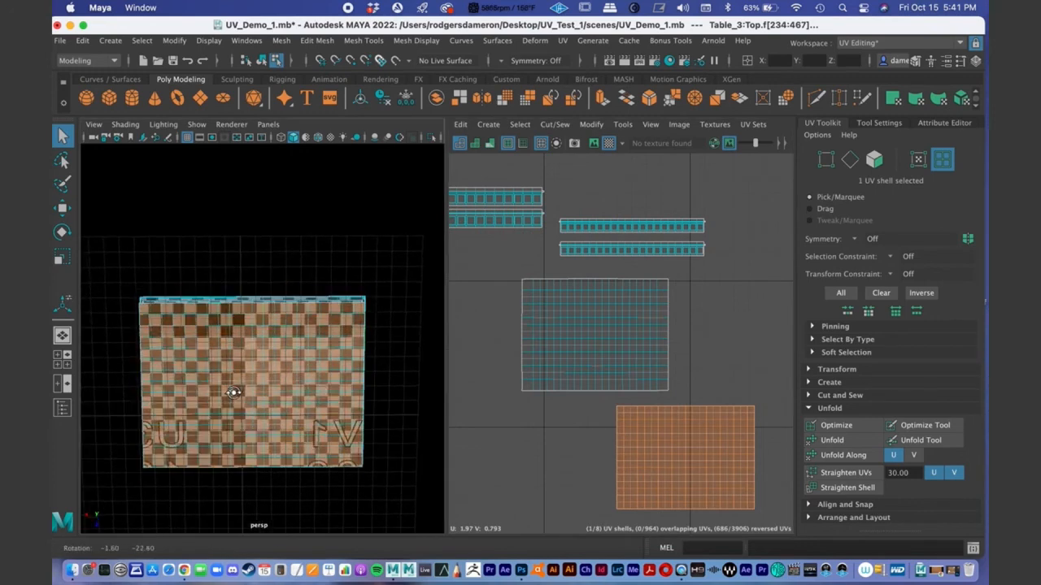
Step: Try Unfold and then Optimize on the underside's UV shell, undoing each attempt
{"action": "left_click", "coordinate": [840, 441]}
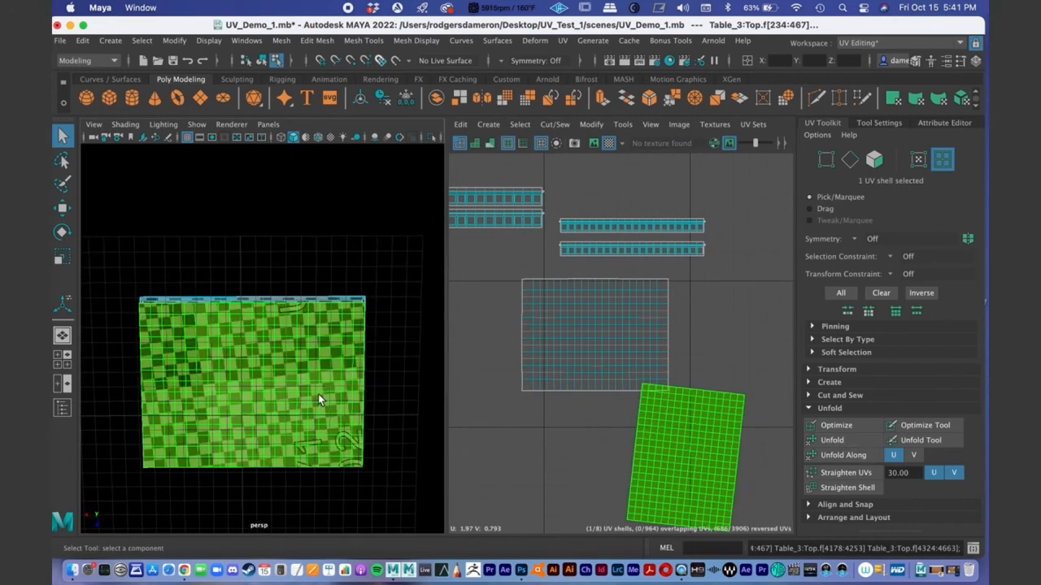
{"action": "left_click", "coordinate": [869, 439]}
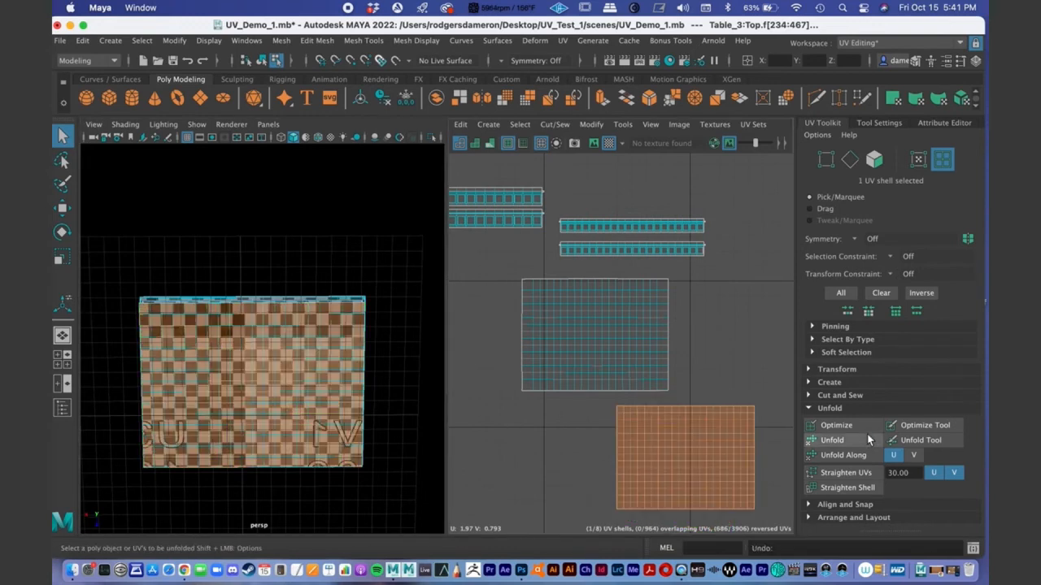
{"action": "left_click", "coordinate": [864, 426]}
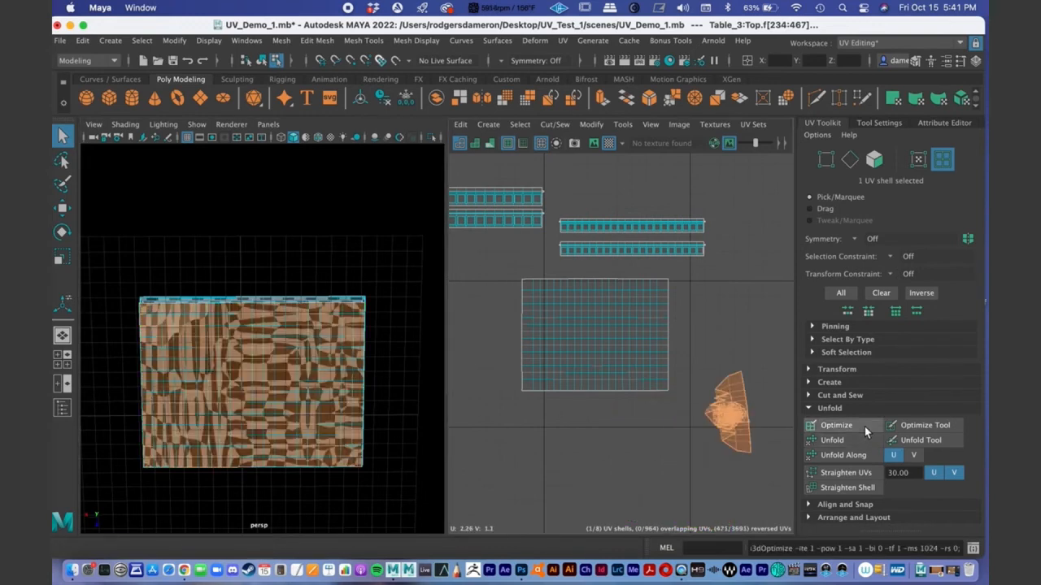
{"action": "key", "text": "super+z"}
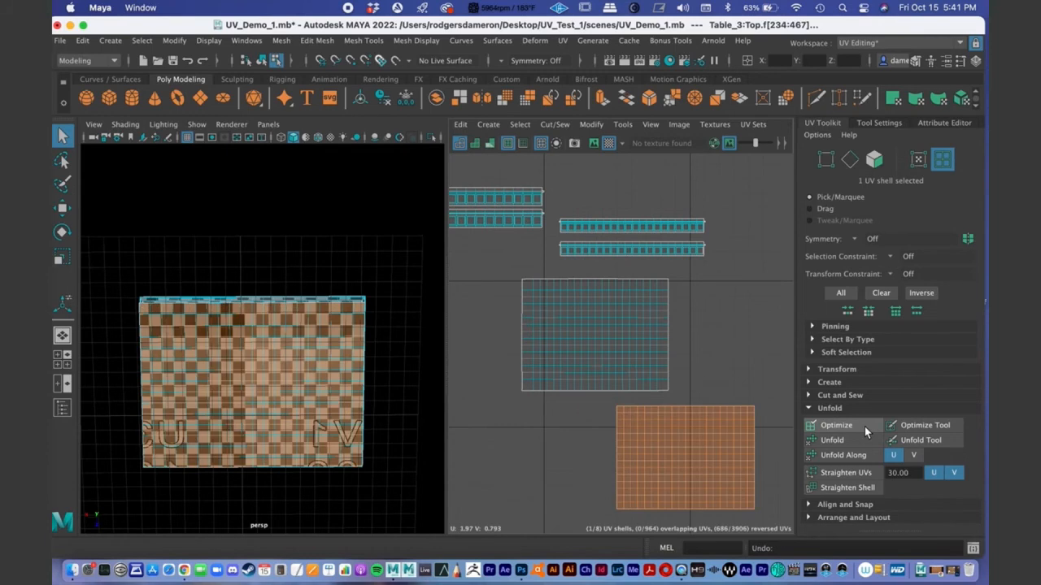
Step: Unfold the underside's UV shell and rotate it until its long side lies roughly horizontal
{"action": "left_click", "coordinate": [851, 446]}
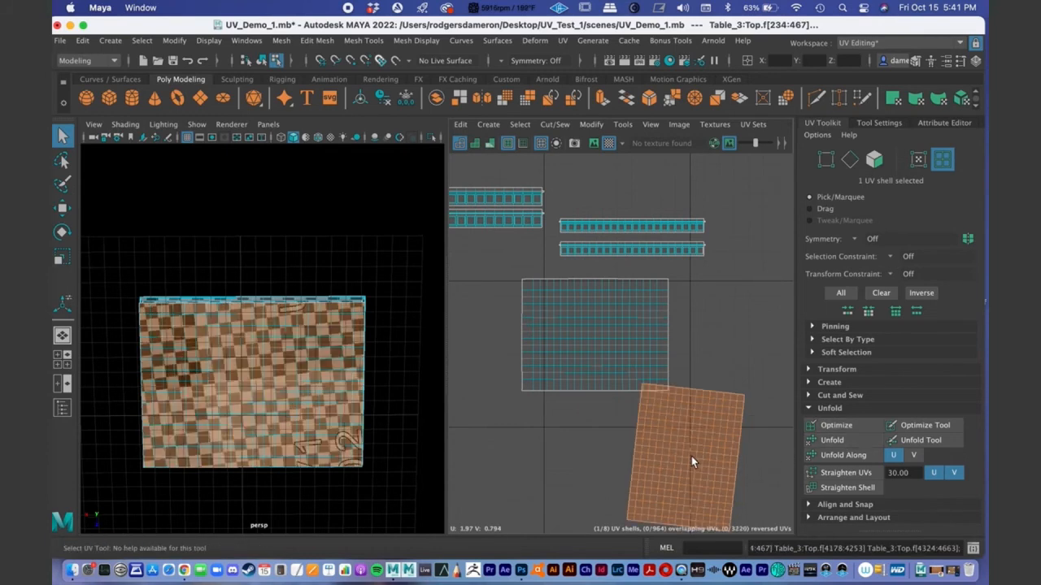
{"action": "middle_click_drag", "start_coordinate": [691, 456], "coordinate": [679, 363], "text": "alt"}
{"action": "middle_click_drag", "start_coordinate": [689, 400], "coordinate": [660, 431], "text": "alt"}
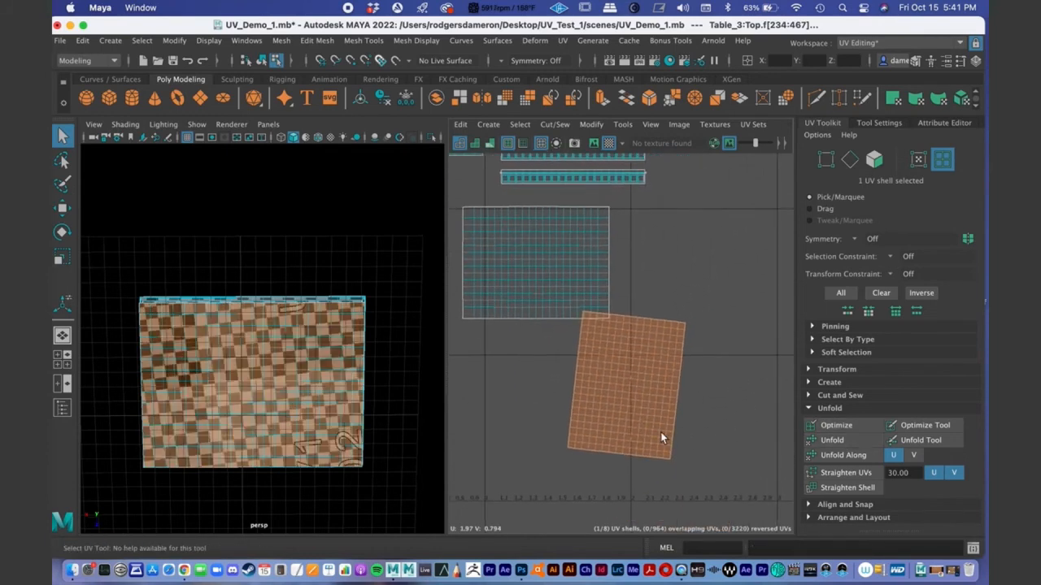
{"action": "key", "text": "e"}
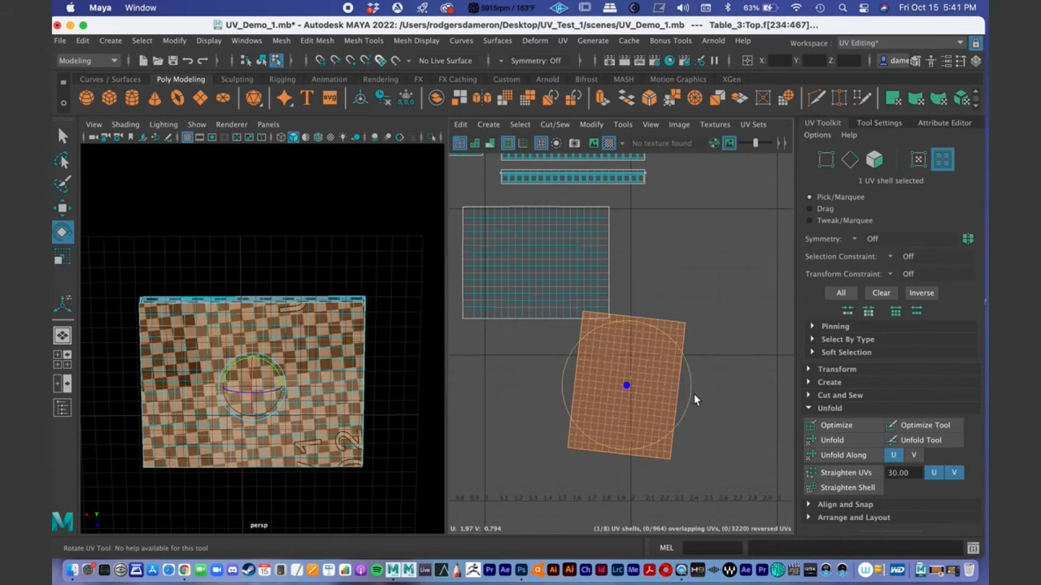
{"action": "left_click_drag", "start_coordinate": [691, 419], "coordinate": [606, 371]}
{"action": "scroll", "coordinate": [615, 360], "scroll_direction": "down", "scroll_amount": 3}
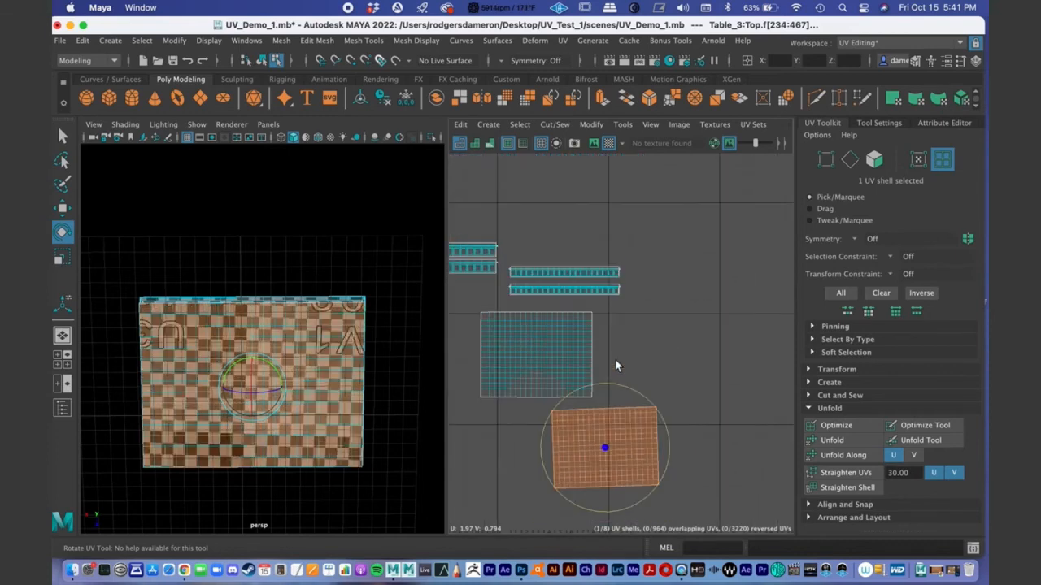
{"action": "key", "text": "q"}
Step: Select the frame-shaped UV shell of the tabletop's outer rim and bring its checkered edge into close view
{"action": "middle_click_drag", "start_coordinate": [585, 365], "coordinate": [655, 421], "text": "alt"}
{"action": "scroll", "coordinate": [681, 355], "scroll_direction": "up", "scroll_amount": 2}
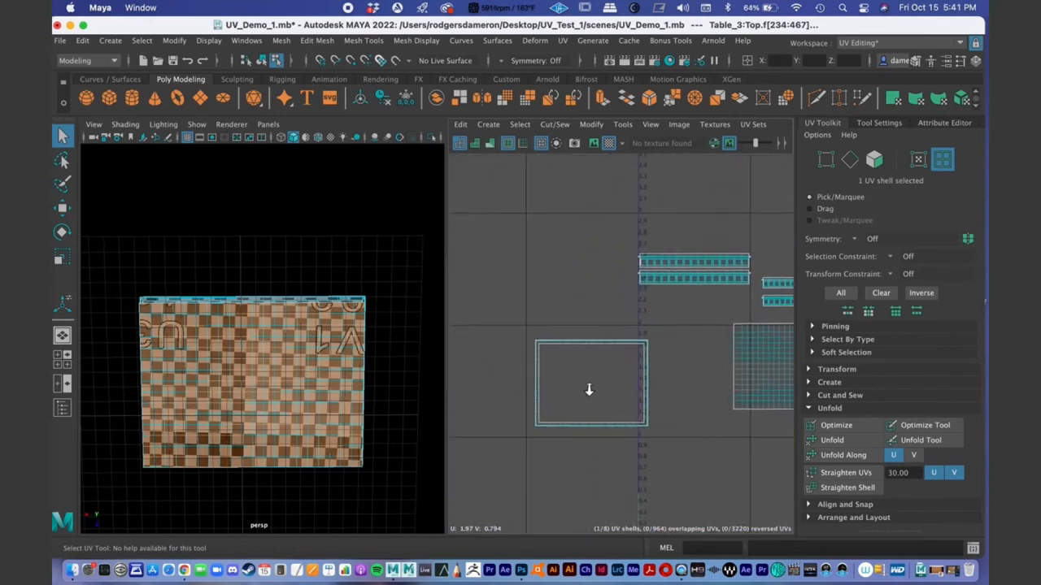
{"action": "right_click_drag", "start_coordinate": [588, 390], "coordinate": [666, 369], "text": "alt"}
{"action": "middle_click_drag", "start_coordinate": [671, 277], "coordinate": [686, 265], "text": "alt"}
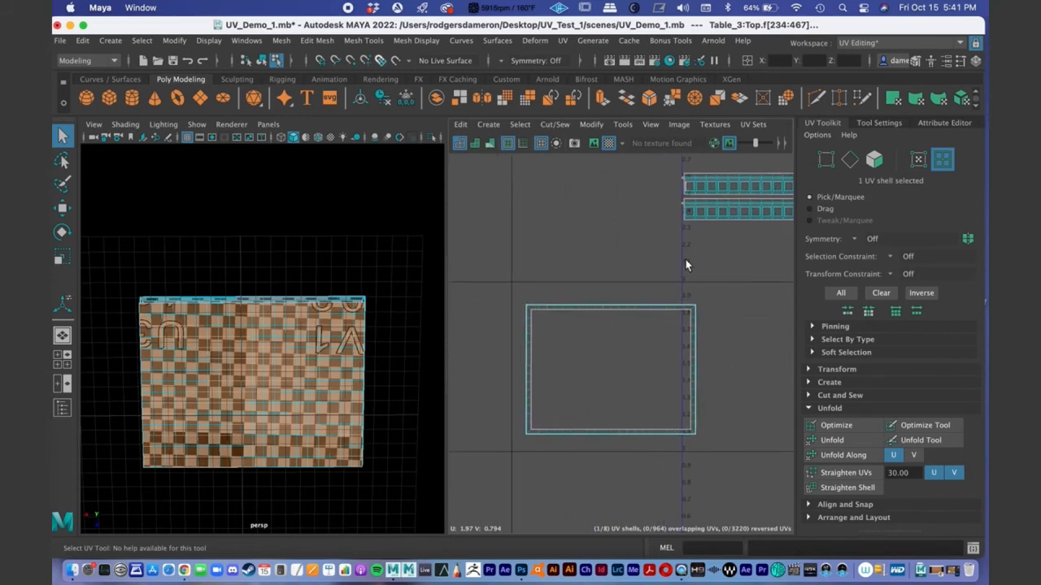
{"action": "right_click", "coordinate": [596, 306]}
{"action": "left_click", "coordinate": [569, 287]}
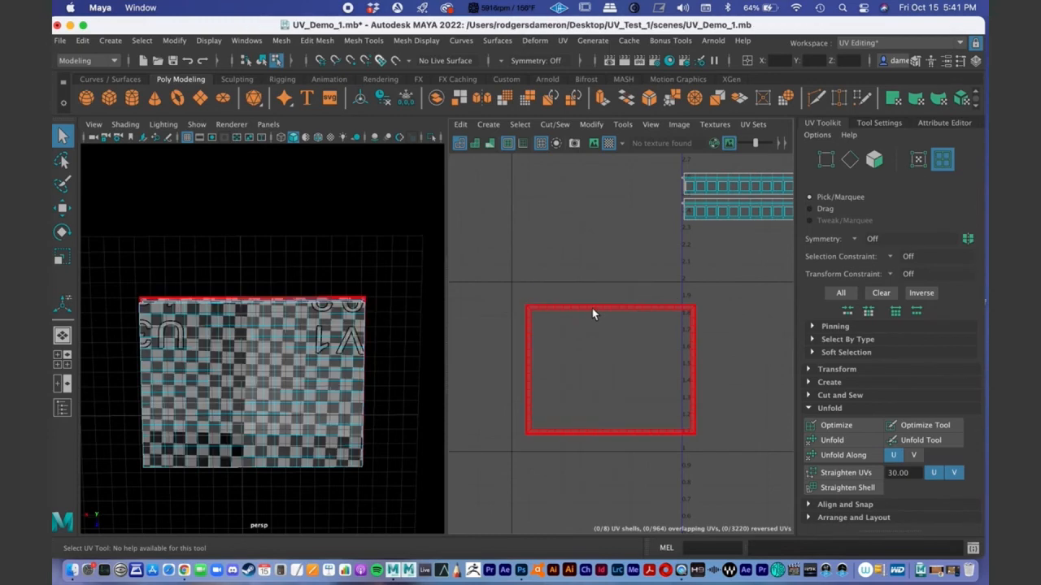
{"action": "left_click", "coordinate": [592, 309]}
{"action": "middle_click_drag", "start_coordinate": [244, 309], "coordinate": [232, 371], "text": "alt"}
{"action": "right_click_drag", "start_coordinate": [232, 371], "coordinate": [393, 357], "text": "alt"}
{"action": "middle_click_drag", "start_coordinate": [363, 404], "coordinate": [394, 332], "text": "alt"}
{"action": "right_click_drag", "start_coordinate": [230, 389], "coordinate": [474, 324], "text": "alt"}
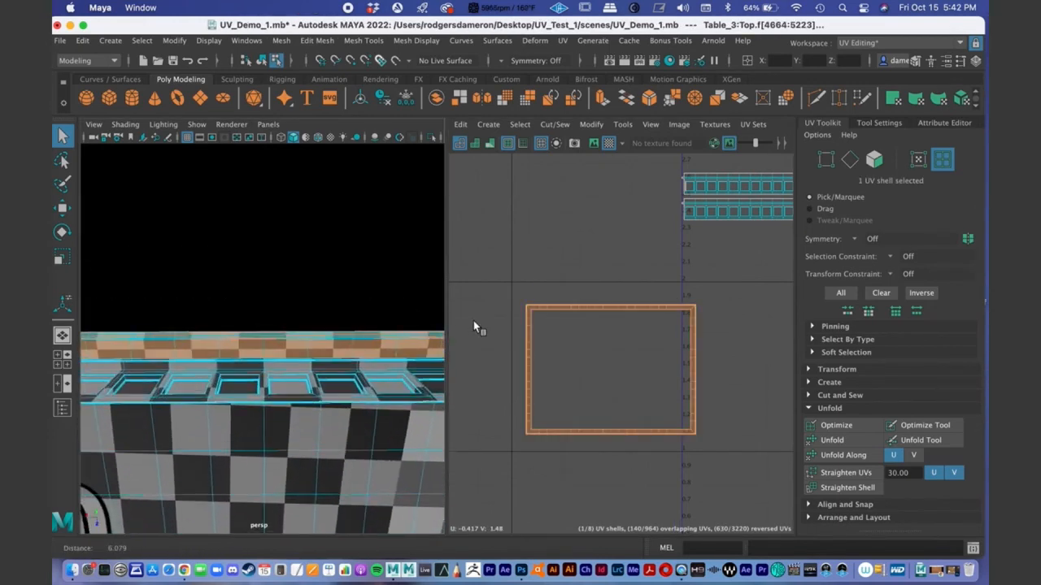
Step: Try unfolding the frame-shaped rim shell, check its shape in the UV layout, and undo the unfold
{"action": "left_click", "coordinate": [854, 436]}
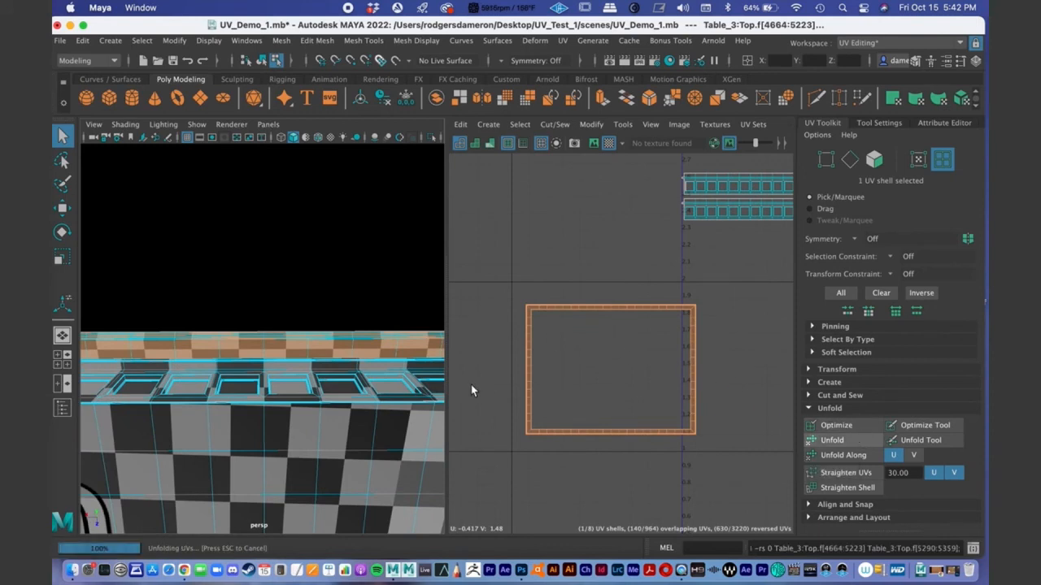
{"action": "middle_click_drag", "start_coordinate": [634, 393], "coordinate": [626, 324], "text": "alt"}
{"action": "right_click_drag", "start_coordinate": [626, 324], "coordinate": [794, 315], "text": "alt"}
{"action": "middle_click_drag", "start_coordinate": [644, 316], "coordinate": [656, 371], "text": "alt"}
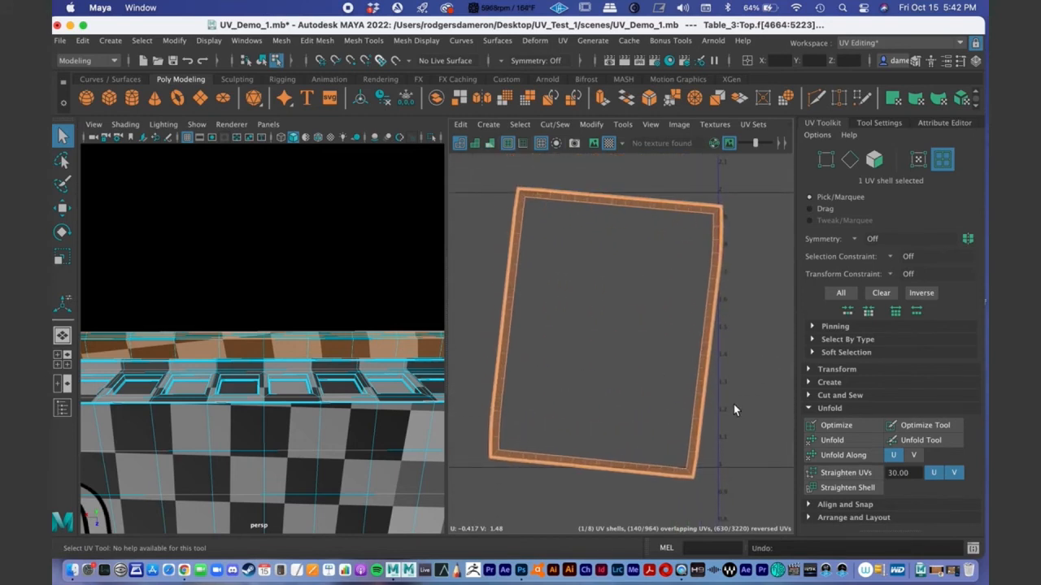
{"action": "key", "text": "super+z"}
Step: Optimize the frame-shaped rim UV shell and inspect the checker pattern along the tabletop's edge up close
{"action": "left_click", "coordinate": [848, 429]}
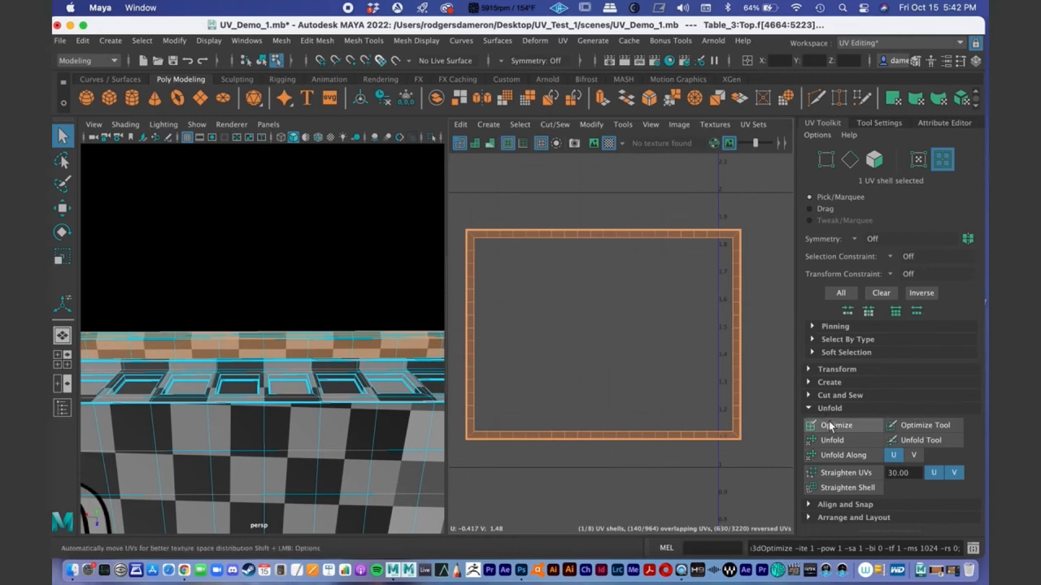
{"action": "left_click_drag", "start_coordinate": [307, 382], "coordinate": [441, 431], "text": "alt"}
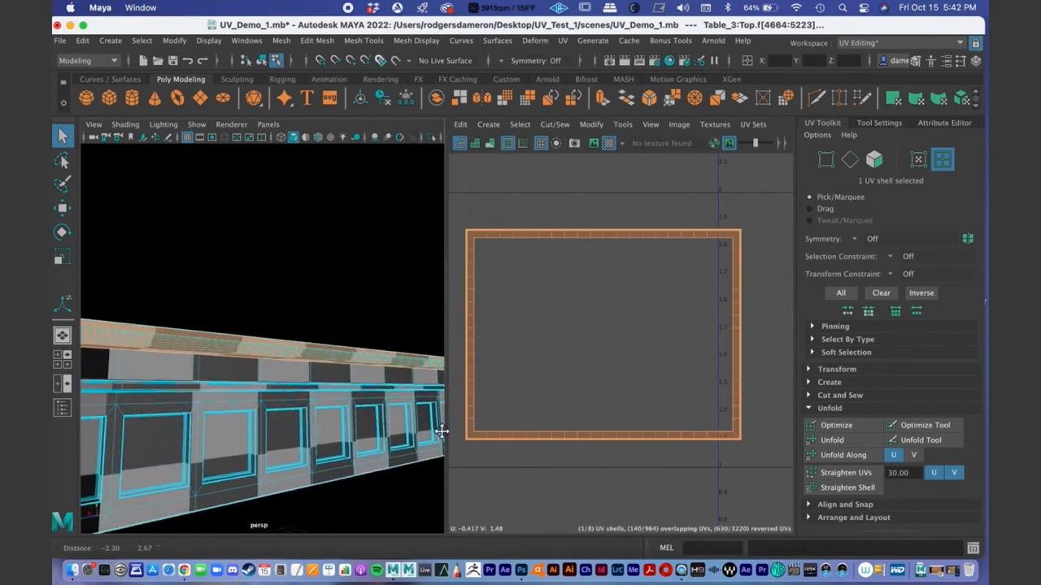
{"action": "middle_click_drag", "start_coordinate": [442, 431], "coordinate": [417, 423], "text": "alt"}
{"action": "right_click_drag", "start_coordinate": [229, 365], "coordinate": [340, 337], "text": "alt"}
{"action": "left_click_drag", "start_coordinate": [324, 338], "coordinate": [357, 326], "text": "alt"}
{"action": "right_click_drag", "start_coordinate": [325, 327], "coordinate": [229, 326], "text": "alt"}
{"action": "left_click_drag", "start_coordinate": [305, 325], "coordinate": [257, 327], "text": "alt"}
{"action": "middle_click_drag", "start_coordinate": [258, 327], "coordinate": [346, 342], "text": "alt"}
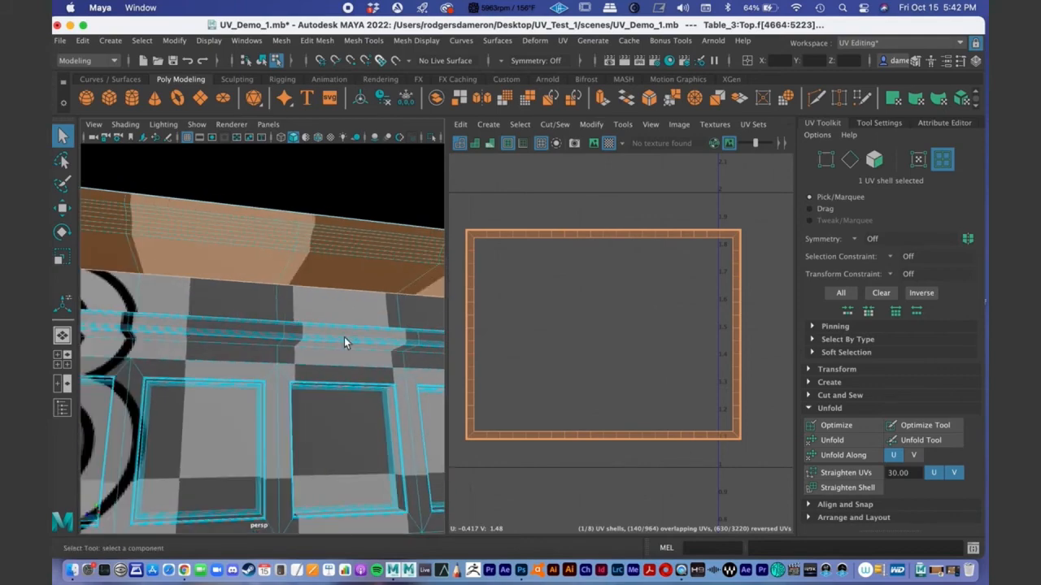
Step: Examine the checker pattern on the tabletop's panelled side and underside, and locate the panelled strips' shells in the UV layout
{"action": "right_click_drag", "start_coordinate": [346, 342], "coordinate": [154, 317], "text": "alt"}
{"action": "left_click_drag", "start_coordinate": [154, 316], "coordinate": [221, 311], "text": "alt"}
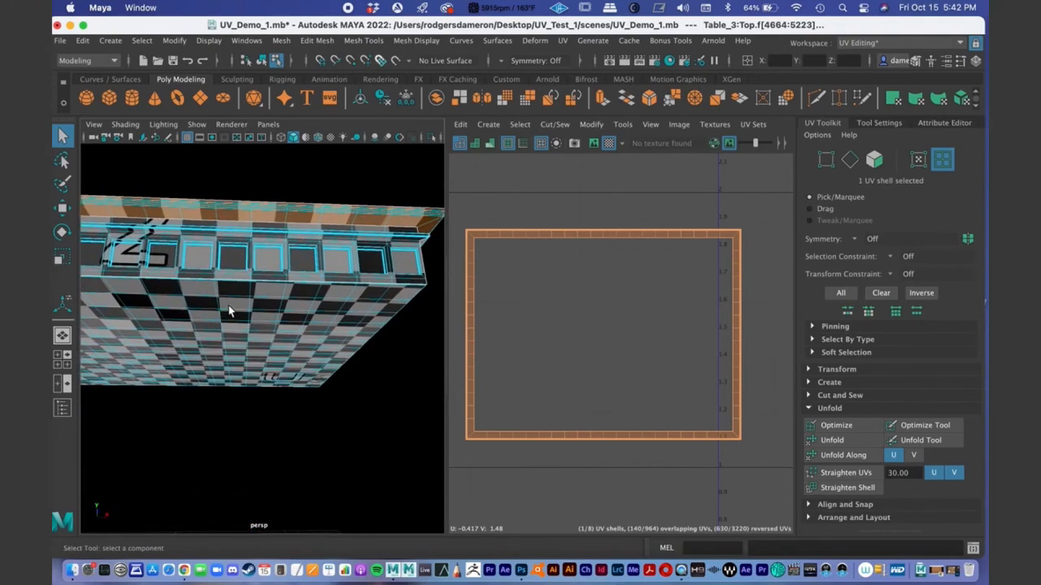
{"action": "right_click_drag", "start_coordinate": [229, 311], "coordinate": [166, 306], "text": "alt"}
{"action": "left_click_drag", "start_coordinate": [235, 293], "coordinate": [244, 276], "text": "alt"}
{"action": "middle_click_drag", "start_coordinate": [244, 276], "coordinate": [240, 311], "text": "alt"}
{"action": "right_click_drag", "start_coordinate": [241, 311], "coordinate": [355, 271], "text": "alt"}
{"action": "left_click_drag", "start_coordinate": [302, 213], "coordinate": [297, 232], "text": "alt"}
{"action": "middle_click_drag", "start_coordinate": [622, 303], "coordinate": [489, 379], "text": "alt"}
{"action": "right_click_drag", "start_coordinate": [743, 311], "coordinate": [688, 286], "text": "alt"}
{"action": "middle_click_drag", "start_coordinate": [686, 220], "coordinate": [578, 313], "text": "alt"}
{"action": "right_click_drag", "start_coordinate": [581, 316], "coordinate": [775, 304], "text": "alt"}
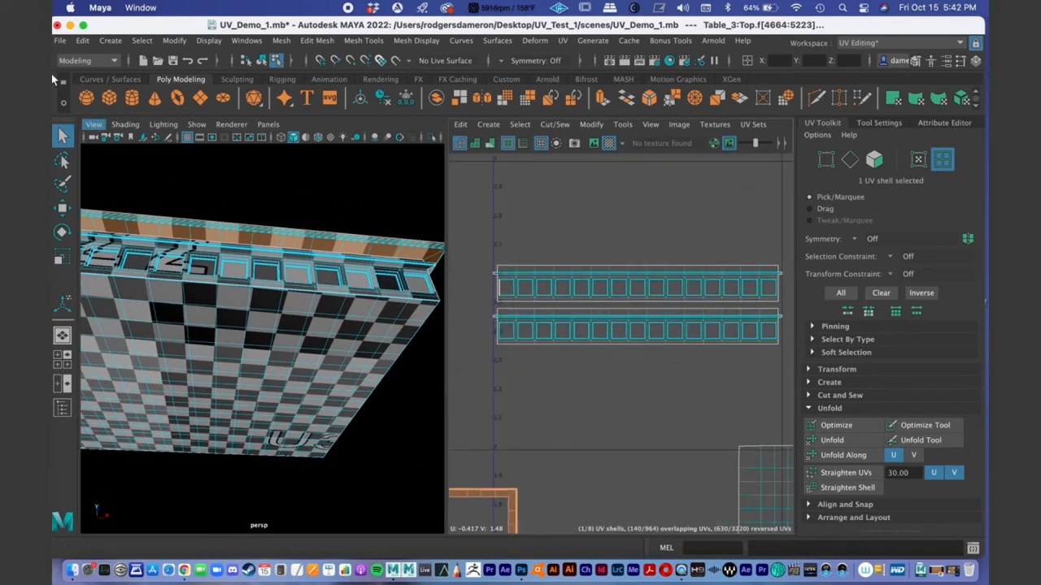
Step: Select the upper shell of the longer panelled strip pair and view the matching long side of the tabletop
{"action": "right_click", "coordinate": [682, 286]}
{"action": "left_click", "coordinate": [622, 266]}
{"action": "left_click_drag", "start_coordinate": [290, 300], "coordinate": [248, 319], "text": "alt"}
{"action": "middle_click_drag", "start_coordinate": [249, 319], "coordinate": [255, 306], "text": "alt"}
{"action": "right_click_drag", "start_coordinate": [256, 307], "coordinate": [316, 302], "text": "alt"}
{"action": "middle_click_drag", "start_coordinate": [319, 305], "coordinate": [390, 286], "text": "alt"}
{"action": "left_click", "coordinate": [337, 349]}
{"action": "right_click_drag", "start_coordinate": [219, 381], "coordinate": [260, 375], "text": "alt"}
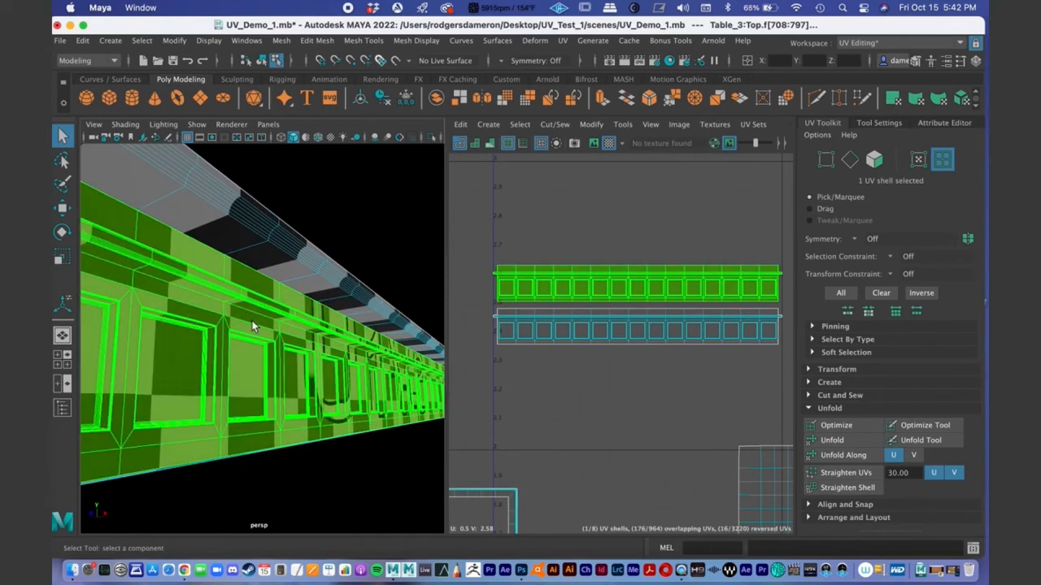
{"action": "right_click_drag", "start_coordinate": [253, 328], "coordinate": [230, 349], "text": "alt"}
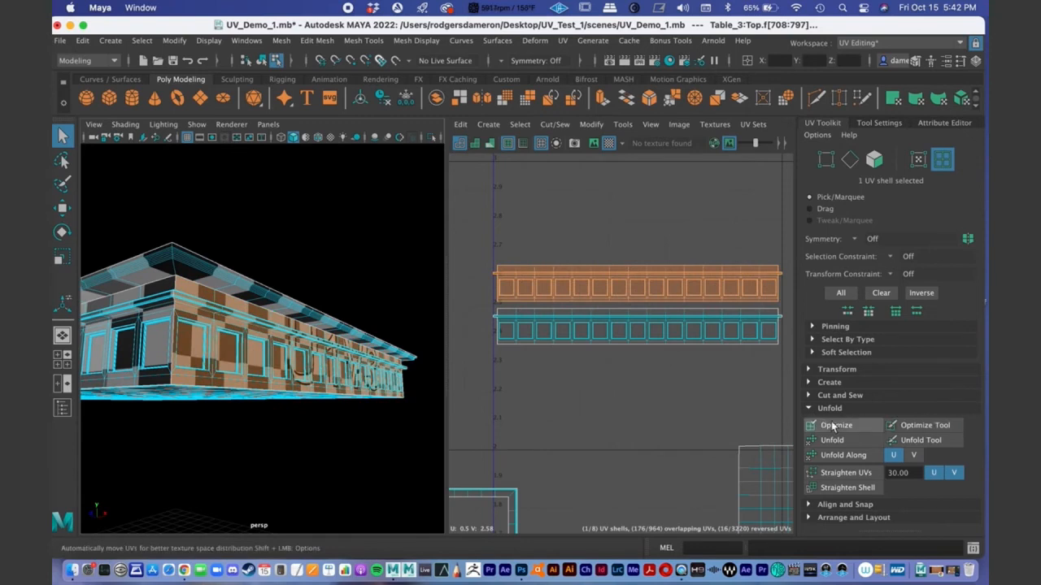
Step: Examine the panel borders of the selected strip shell up close in the UV layout for overlapping or compressed UVs
{"action": "scroll", "coordinate": [595, 302], "scroll_direction": "up", "scroll_amount": 10}
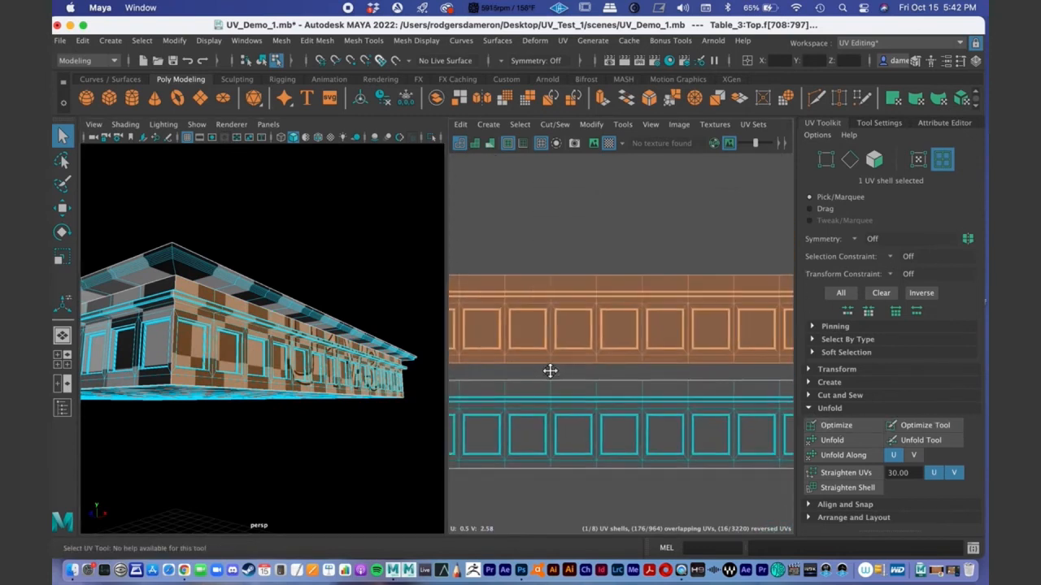
{"action": "scroll", "coordinate": [629, 390], "scroll_direction": "up", "scroll_amount": 6}
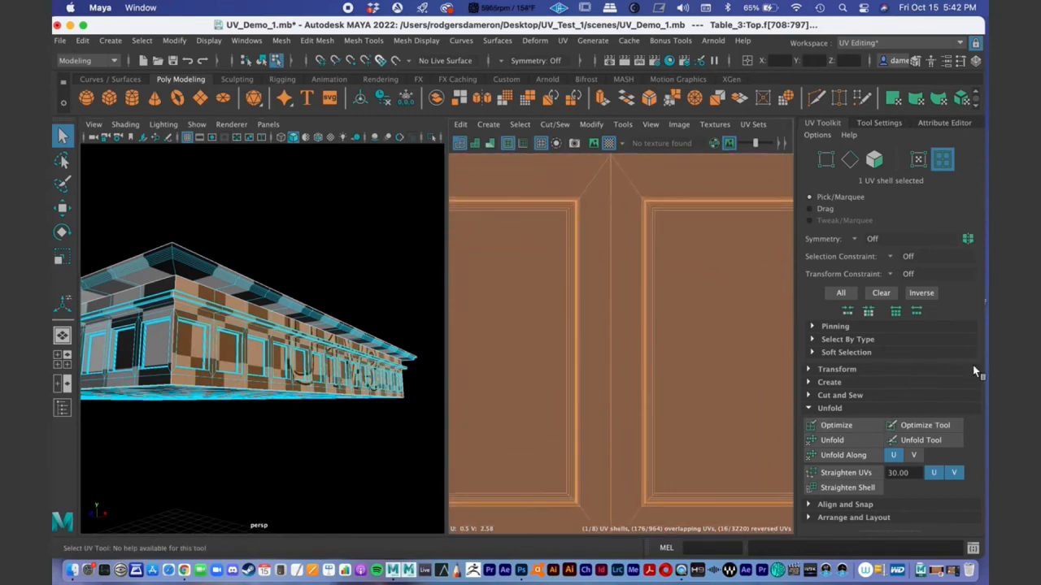
{"action": "middle_click_drag", "start_coordinate": [547, 247], "coordinate": [544, 295], "text": "alt"}
{"action": "right_click_drag", "start_coordinate": [544, 296], "coordinate": [608, 301], "text": "alt"}
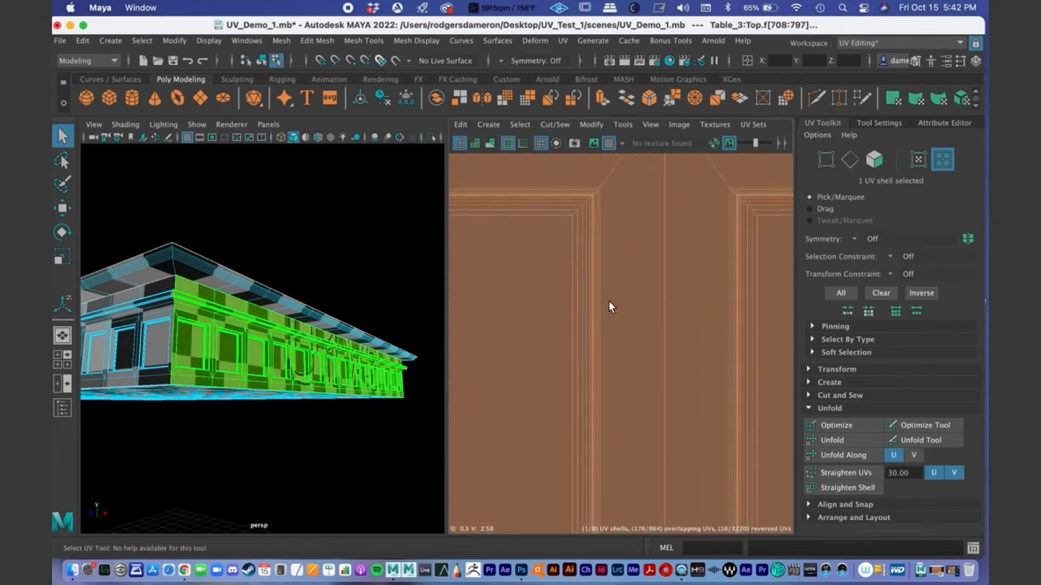
{"action": "right_click_drag", "start_coordinate": [664, 325], "coordinate": [464, 332], "text": "alt"}
{"action": "right_click_drag", "start_coordinate": [713, 307], "coordinate": [569, 317], "text": "alt"}
{"action": "right_click_drag", "start_coordinate": [705, 325], "coordinate": [585, 329], "text": "alt"}
{"action": "middle_click_drag", "start_coordinate": [691, 330], "coordinate": [686, 300], "text": "alt"}
{"action": "right_click_drag", "start_coordinate": [685, 299], "coordinate": [528, 305], "text": "alt"}
{"action": "middle_click_drag", "start_coordinate": [662, 312], "coordinate": [590, 315], "text": "alt"}
{"action": "right_click_drag", "start_coordinate": [678, 301], "coordinate": [568, 301], "text": "alt"}
{"action": "middle_click_drag", "start_coordinate": [620, 303], "coordinate": [606, 286], "text": "alt"}
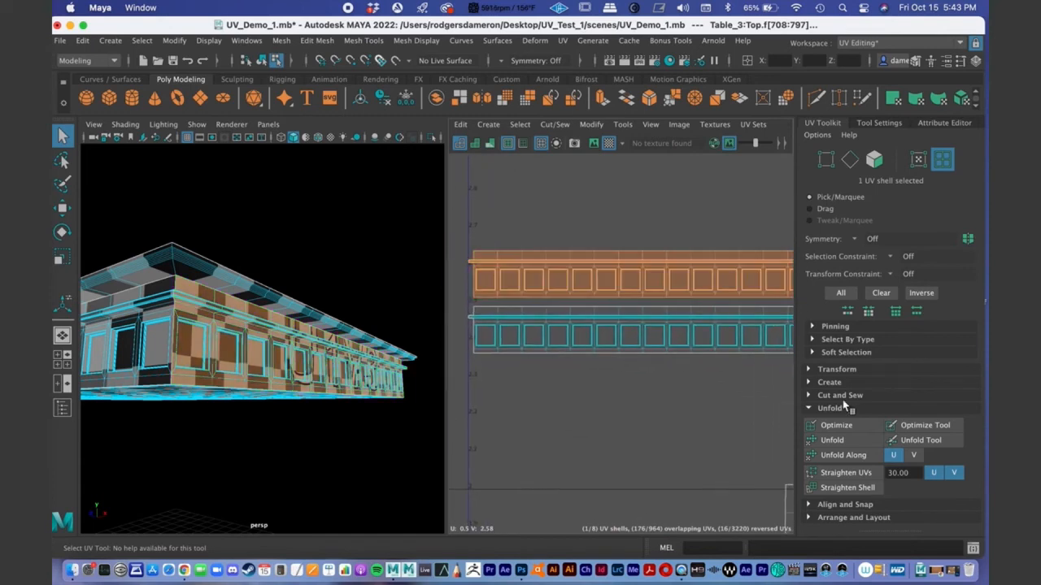
Step: Unfold and optimize the upper shell of the longer panelled strip pair, using undo to compare the results
{"action": "left_click", "coordinate": [858, 439]}
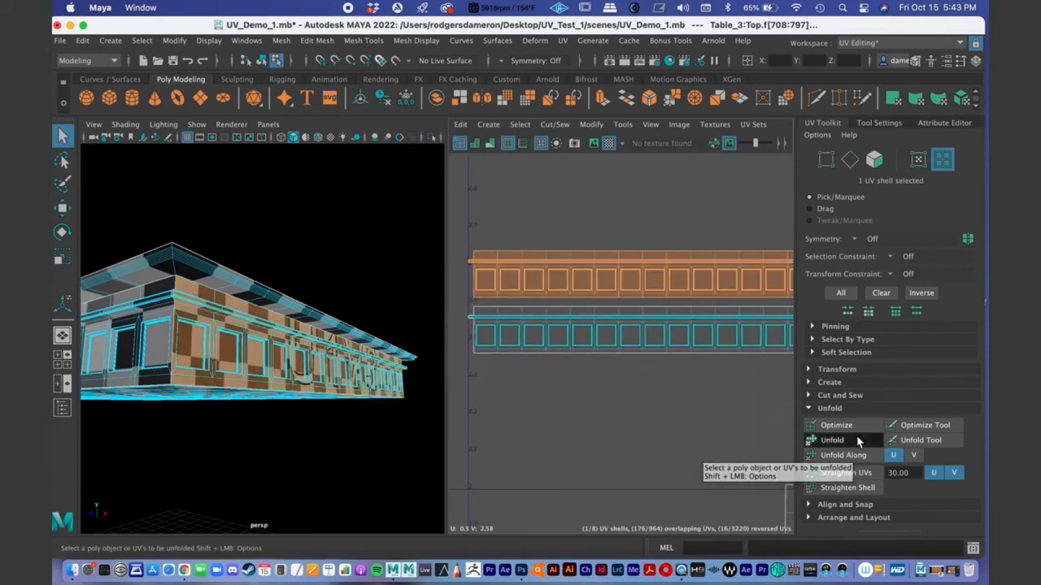
{"action": "mouse_move", "coordinate": [628, 329]}
{"action": "middle_mouse_down", "text": "alt"}
{"action": "mouse_move", "coordinate": [494, 358]}
{"action": "mouse_move", "coordinate": [642, 342]}
{"action": "middle_mouse_up", "text": "alt"}
{"action": "scroll", "coordinate": [536, 343], "scroll_direction": "down", "scroll_amount": 1}
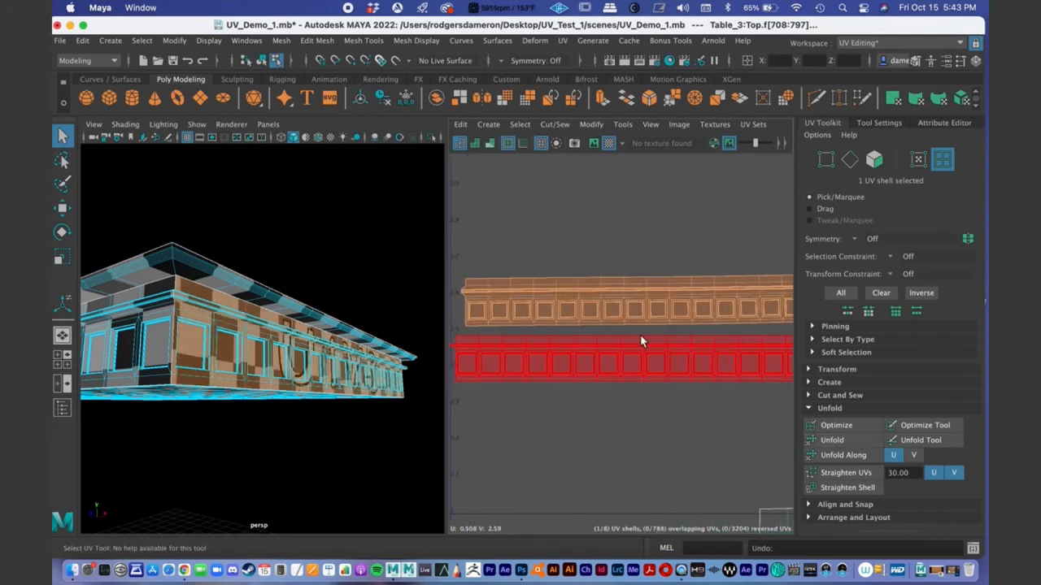
{"action": "left_click", "coordinate": [854, 430]}
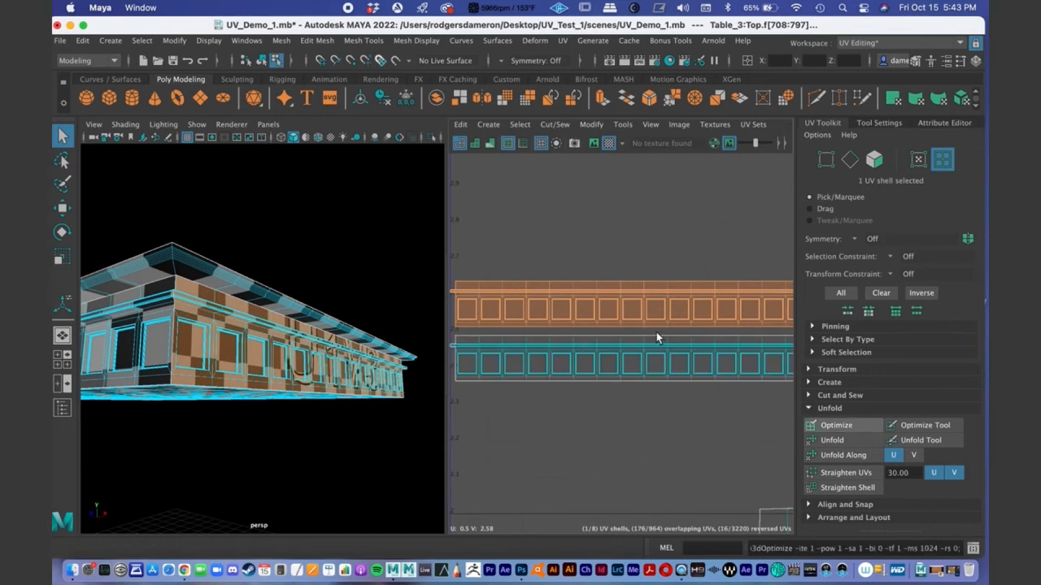
{"action": "key", "text": "super+z"}
{"action": "left_click_drag", "start_coordinate": [656, 332], "coordinate": [648, 332], "text": "alt"}
{"action": "right_click_drag", "start_coordinate": [648, 332], "coordinate": [578, 331], "text": "alt"}
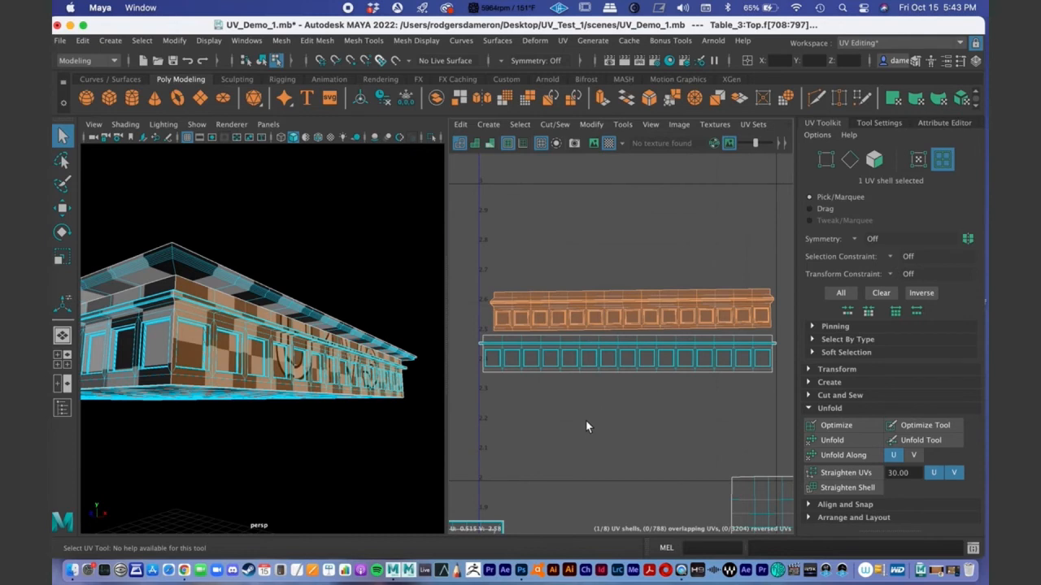
Step: Try optimizing the lower shell of the longer panelled strip pair, undo the change and clear the selection
{"action": "middle_click_drag", "start_coordinate": [586, 414], "coordinate": [586, 409], "text": "alt"}
{"action": "right_click_drag", "start_coordinate": [587, 408], "coordinate": [757, 365], "text": "alt"}
{"action": "middle_click_drag", "start_coordinate": [674, 379], "coordinate": [721, 379], "text": "alt"}
{"action": "left_click", "coordinate": [641, 346]}
{"action": "middle_click_drag", "start_coordinate": [647, 353], "coordinate": [590, 369], "text": "alt"}
{"action": "left_click", "coordinate": [852, 424]}
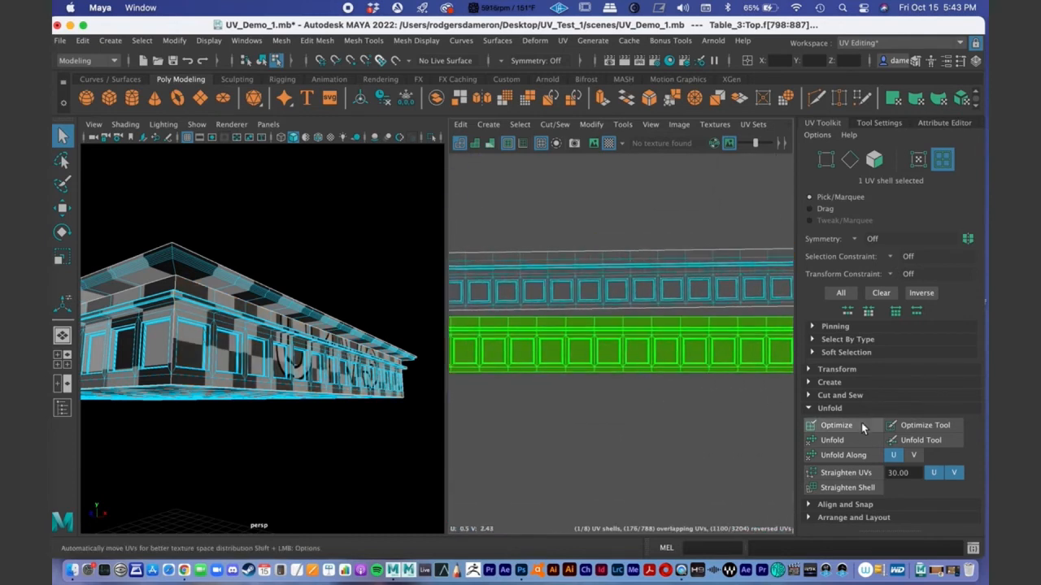
{"action": "key", "text": "z"}
{"action": "key", "text": "z"}
{"action": "middle_click_drag", "start_coordinate": [722, 390], "coordinate": [687, 409], "text": "alt"}
{"action": "right_click_drag", "start_coordinate": [687, 409], "coordinate": [502, 403], "text": "alt"}
{"action": "middle_click_drag", "start_coordinate": [603, 385], "coordinate": [599, 353], "text": "alt"}
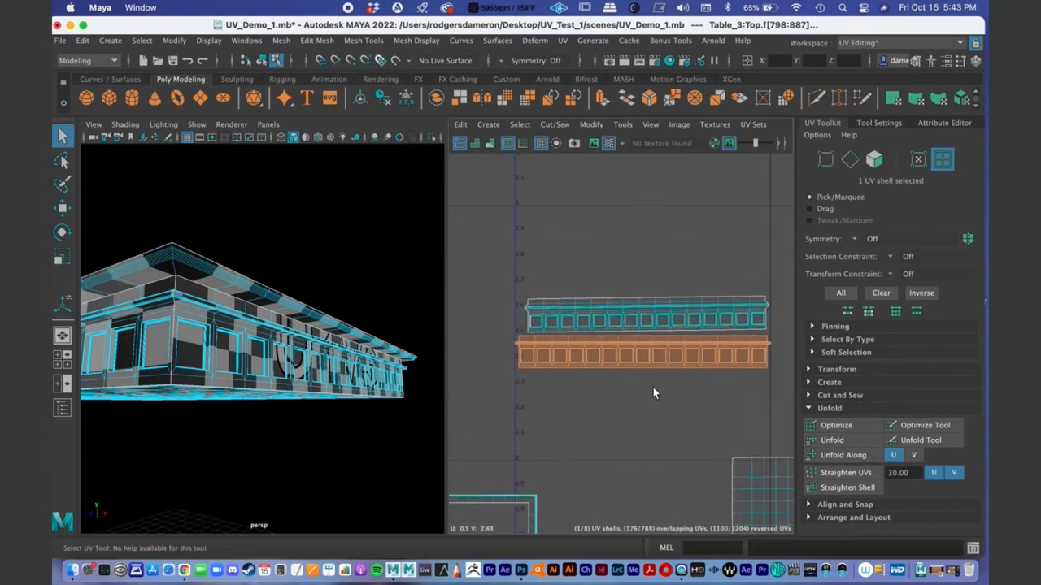
{"action": "left_click", "coordinate": [653, 387]}
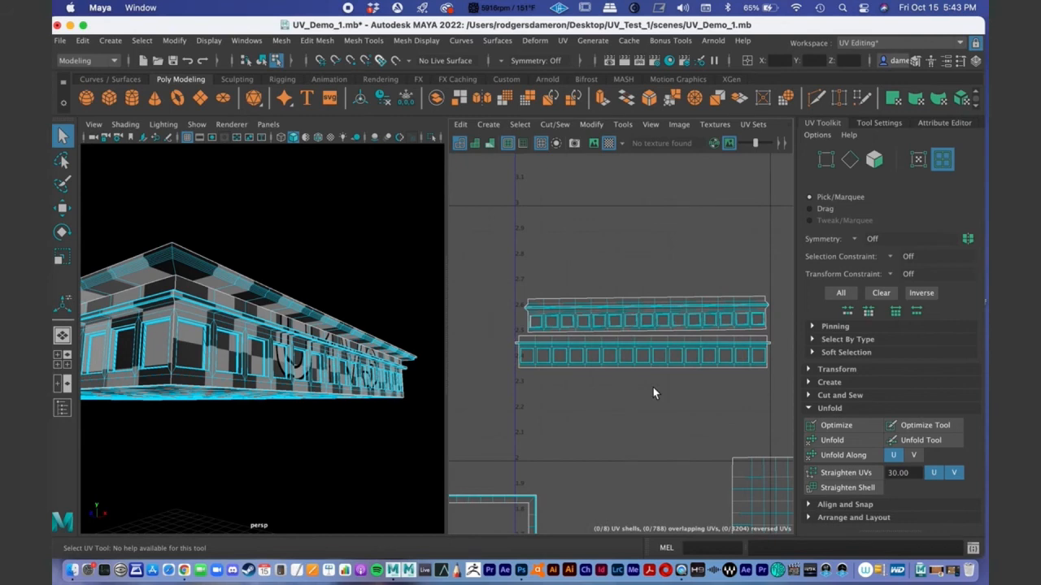
Step: Turn on shaded UV display and flip the reversed lower shell of the longer panelled strip pair along U
{"action": "left_click", "coordinate": [476, 145]}
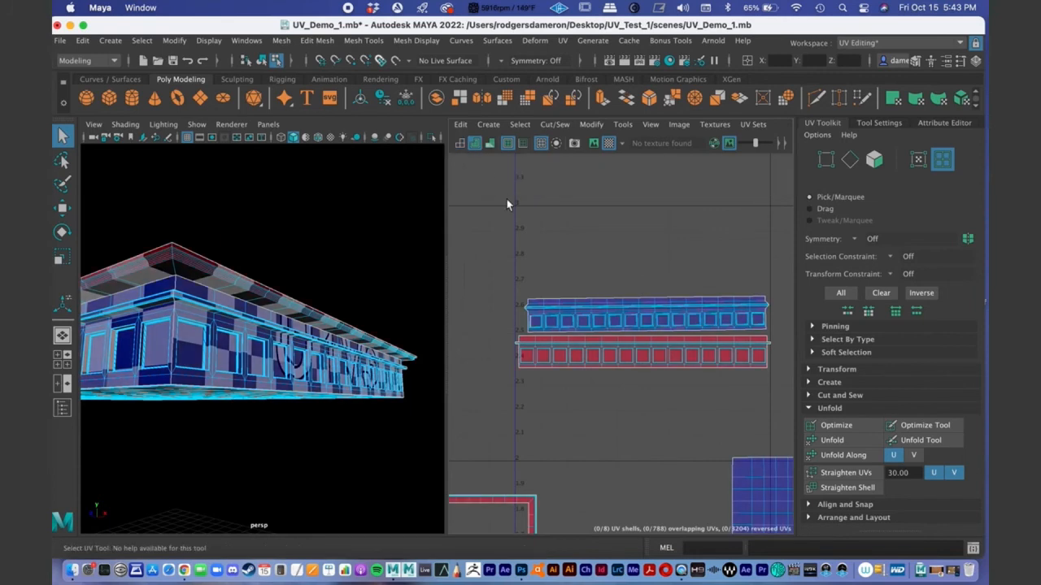
{"action": "left_click", "coordinate": [639, 352]}
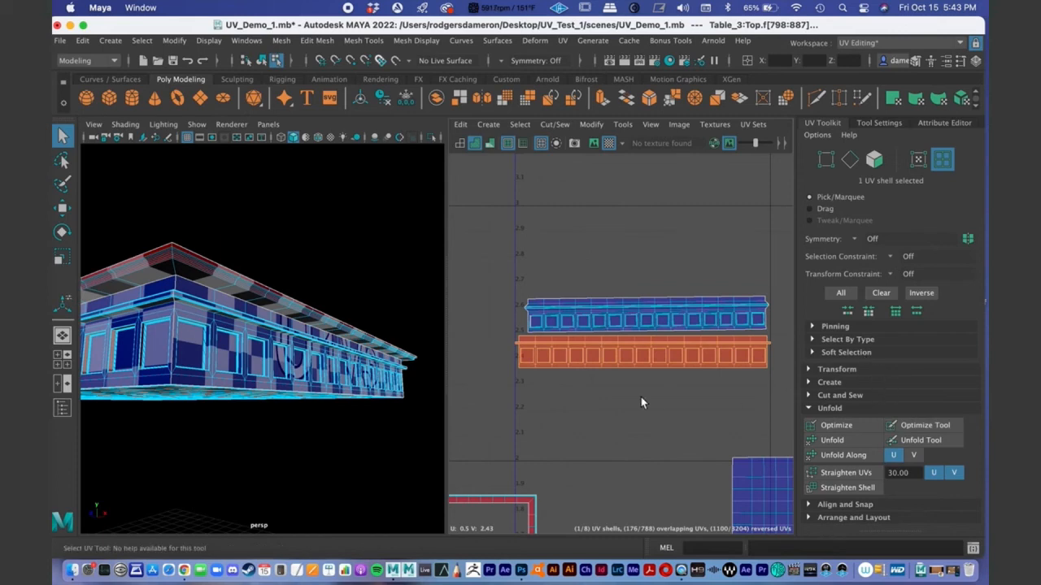
{"action": "middle_click_drag", "start_coordinate": [641, 398], "coordinate": [637, 285], "text": "alt"}
{"action": "right_click_drag", "start_coordinate": [637, 285], "coordinate": [565, 391], "text": "alt"}
{"action": "middle_click_drag", "start_coordinate": [565, 390], "coordinate": [454, 360], "text": "alt"}
{"action": "middle_click_drag", "start_coordinate": [713, 313], "coordinate": [735, 392], "text": "alt"}
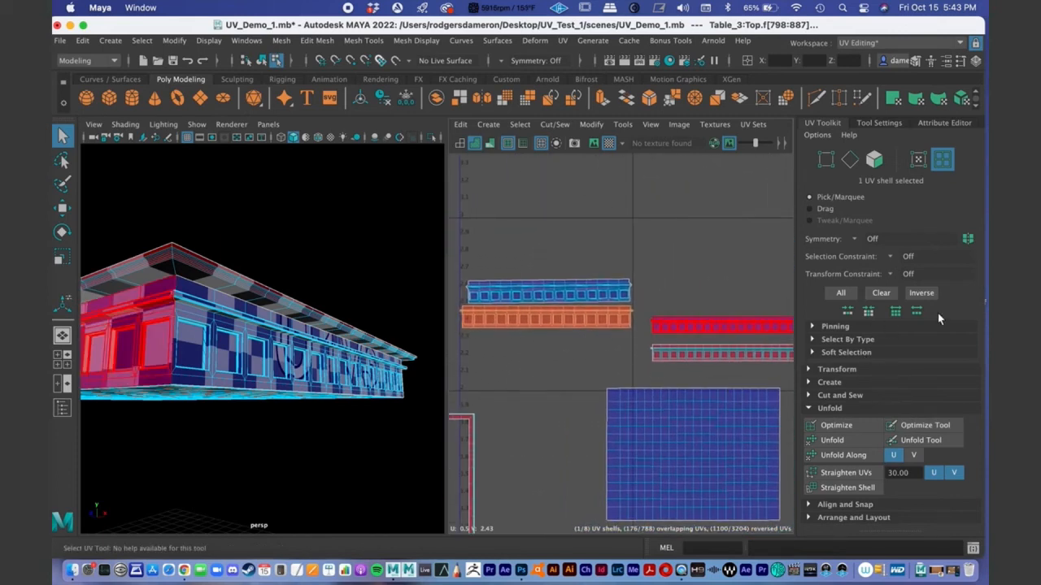
{"action": "left_click", "coordinate": [811, 369]}
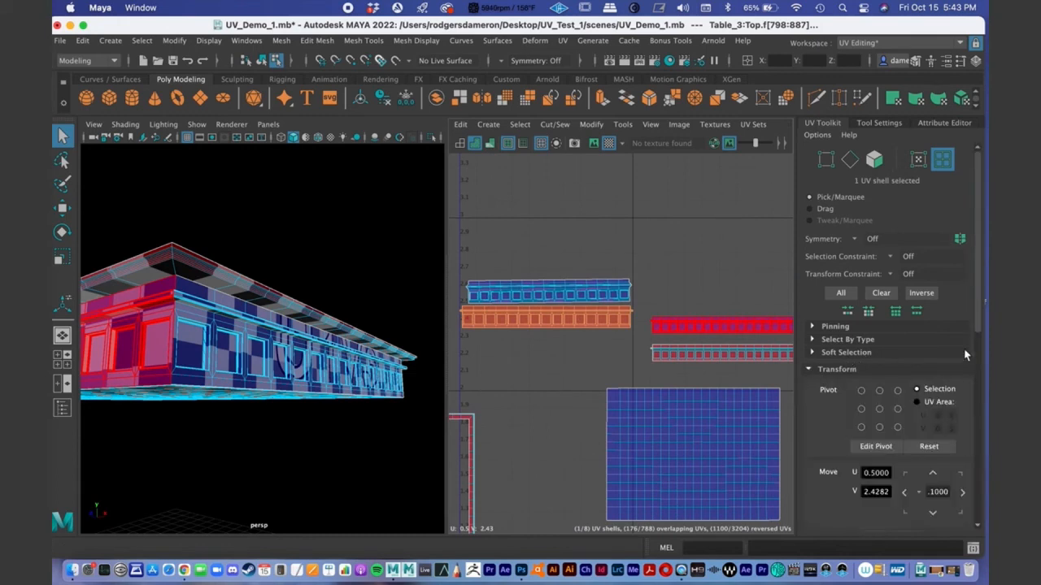
{"action": "left_click_drag", "start_coordinate": [978, 316], "coordinate": [981, 490]}
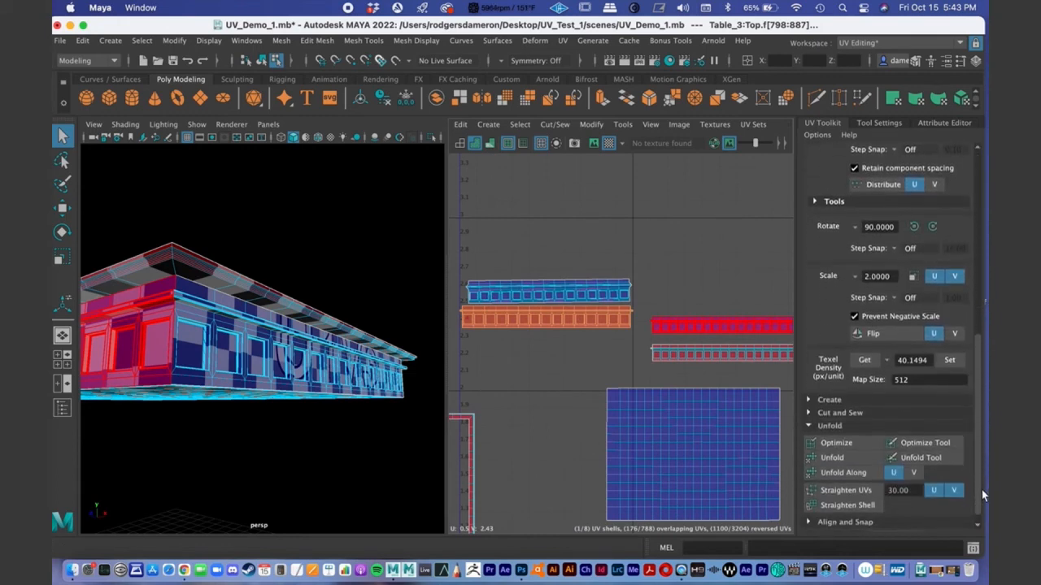
{"action": "left_click", "coordinate": [874, 330]}
Step: Flip the lower shell of the shorter panelled strip pair along U
{"action": "middle_click_drag", "start_coordinate": [608, 387], "coordinate": [561, 373], "text": "alt"}
{"action": "left_click", "coordinate": [658, 336]}
{"action": "left_click", "coordinate": [867, 338]}
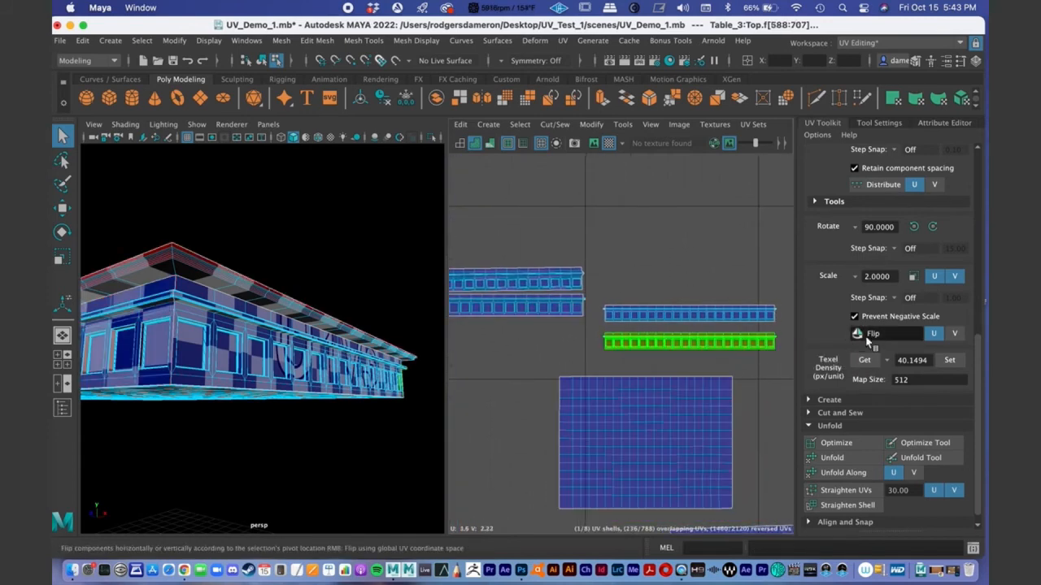
Step: Flip the reversed frame-shaped rim shell along U and clear the selection
{"action": "middle_click_drag", "start_coordinate": [595, 403], "coordinate": [709, 283], "text": "alt"}
{"action": "right_click_drag", "start_coordinate": [691, 291], "coordinate": [504, 310], "text": "alt"}
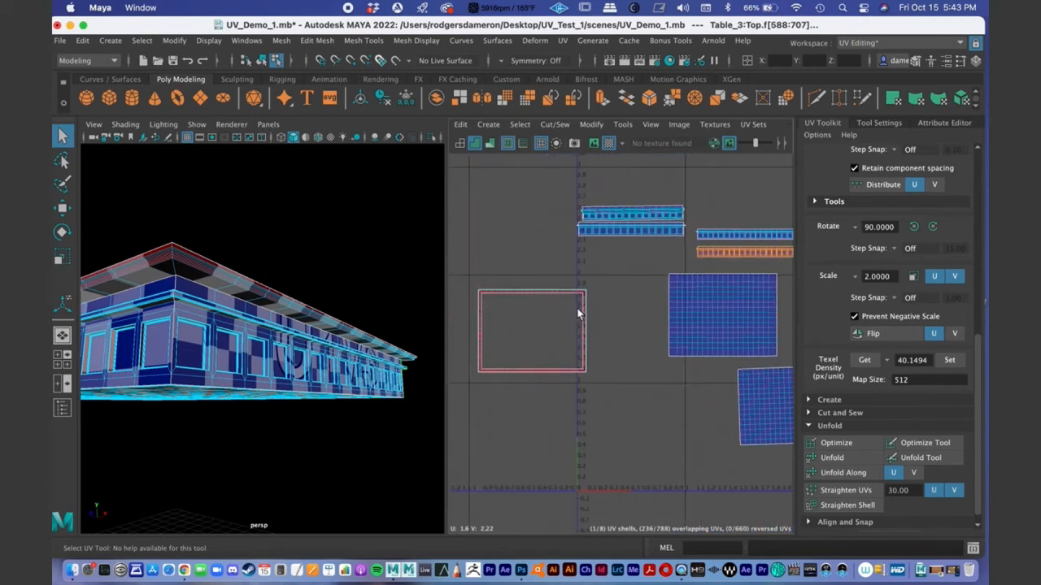
{"action": "right_click_drag", "start_coordinate": [588, 307], "coordinate": [646, 344], "text": "alt"}
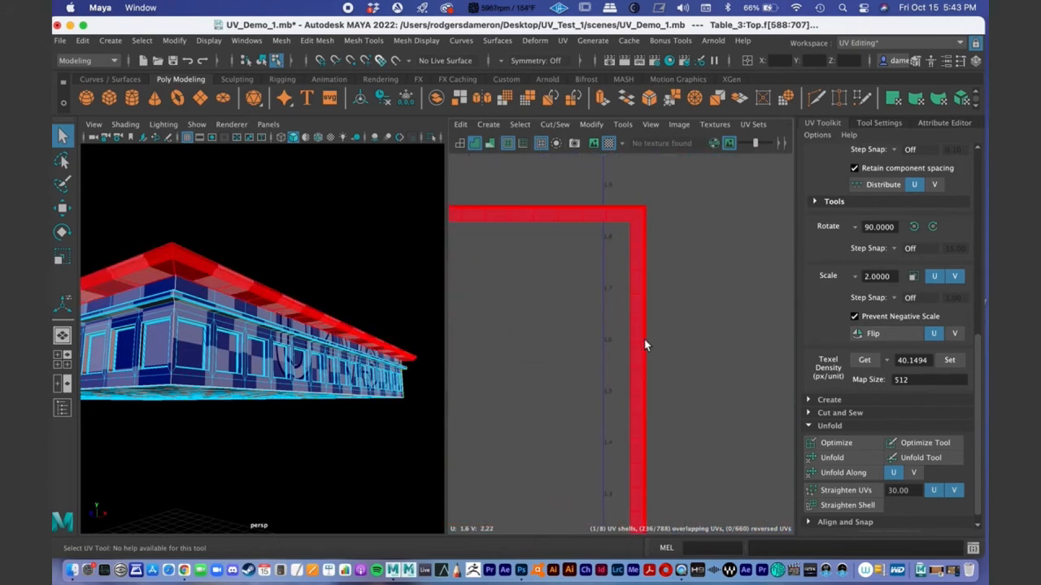
{"action": "left_click", "coordinate": [644, 346]}
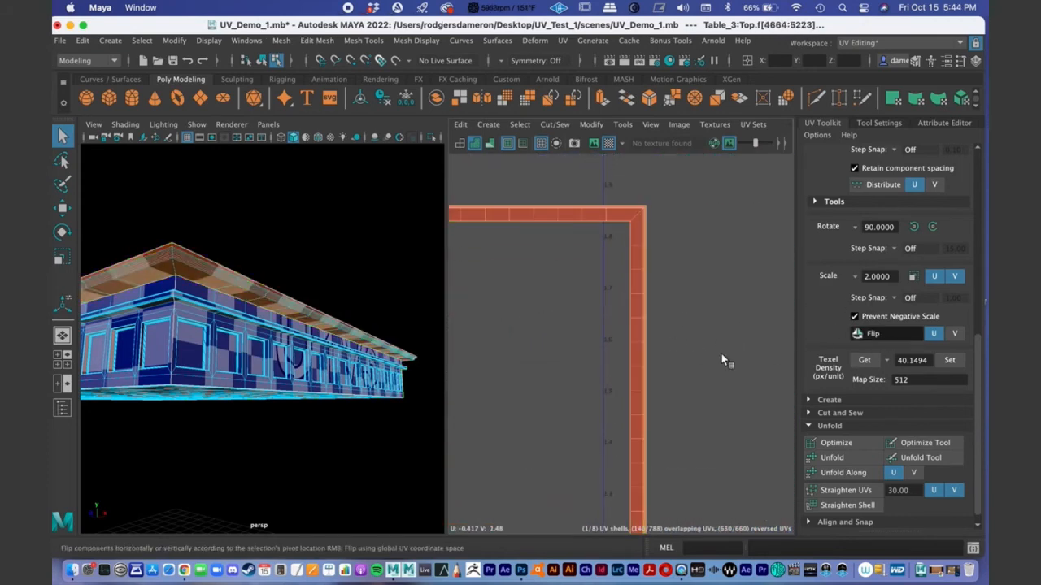
{"action": "middle_click_drag", "start_coordinate": [680, 379], "coordinate": [520, 174], "text": "alt"}
{"action": "right_click_drag", "start_coordinate": [520, 174], "coordinate": [429, 290], "text": "alt"}
{"action": "middle_click_drag", "start_coordinate": [712, 262], "coordinate": [713, 374], "text": "alt"}
{"action": "left_click", "coordinate": [601, 297]}
Step: Select the lower shell of the longer panelled strip pair and optimize its UVs
{"action": "middle_click_drag", "start_coordinate": [600, 294], "coordinate": [541, 361], "text": "alt"}
{"action": "right_click_drag", "start_coordinate": [540, 360], "coordinate": [697, 430], "text": "alt"}
{"action": "middle_click_drag", "start_coordinate": [616, 346], "coordinate": [549, 390], "text": "alt"}
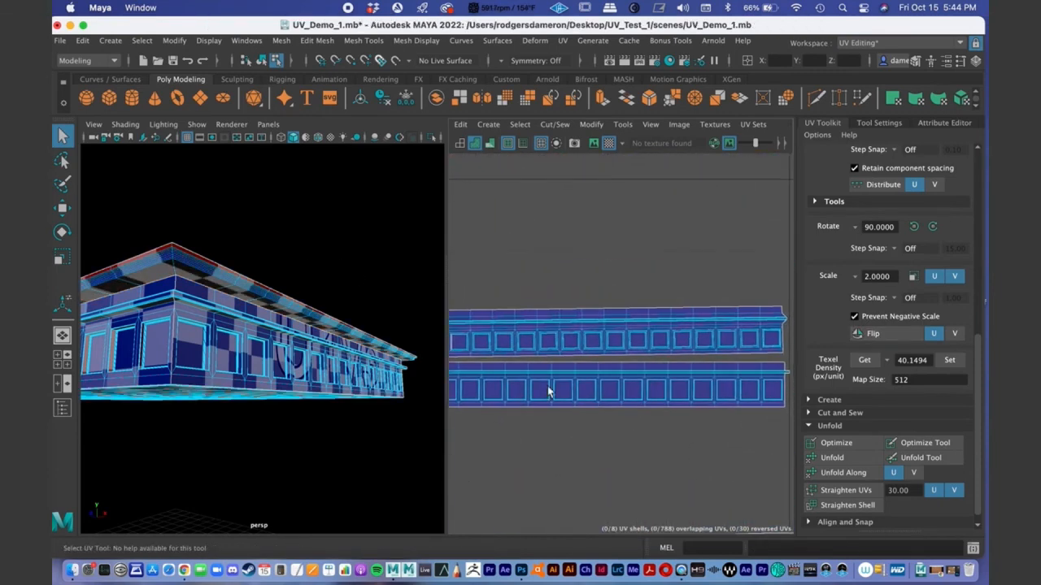
{"action": "right_click_drag", "start_coordinate": [608, 396], "coordinate": [574, 372]}
{"action": "left_click", "coordinate": [607, 396]}
{"action": "middle_click_drag", "start_coordinate": [606, 395], "coordinate": [655, 312], "text": "alt"}
{"action": "right_click_drag", "start_coordinate": [655, 312], "coordinate": [573, 285], "text": "alt"}
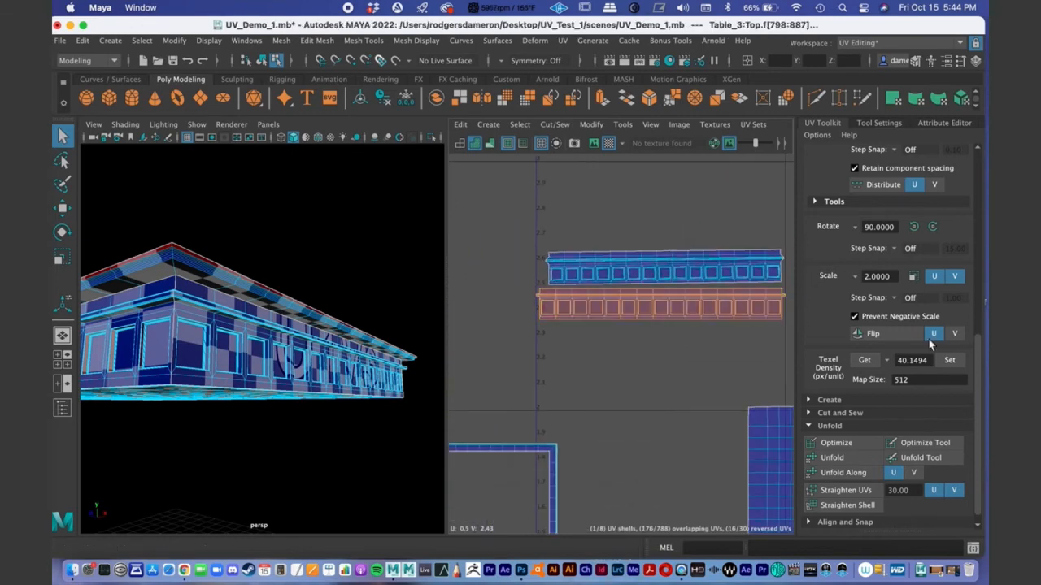
{"action": "left_click", "coordinate": [842, 442]}
{"action": "left_click", "coordinate": [841, 442]}
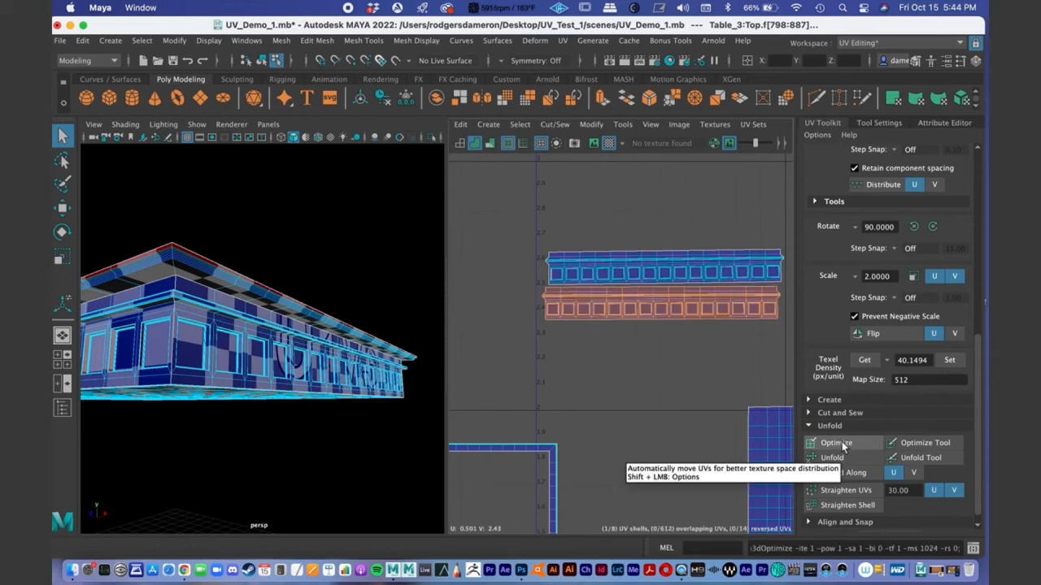
Step: Optimize both shells of the shorter panelled strip pair, one at a time
{"action": "middle_click_drag", "start_coordinate": [605, 307], "coordinate": [587, 347], "text": "alt"}
{"action": "right_click_drag", "start_coordinate": [587, 345], "coordinate": [767, 347], "text": "alt"}
{"action": "middle_click_drag", "start_coordinate": [744, 351], "coordinate": [429, 339], "text": "alt"}
{"action": "middle_click_drag", "start_coordinate": [737, 237], "coordinate": [683, 298], "text": "alt"}
{"action": "right_click_drag", "start_coordinate": [683, 297], "coordinate": [625, 296], "text": "alt"}
{"action": "middle_click_drag", "start_coordinate": [625, 296], "coordinate": [494, 244], "text": "alt"}
{"action": "left_click", "coordinate": [697, 344]}
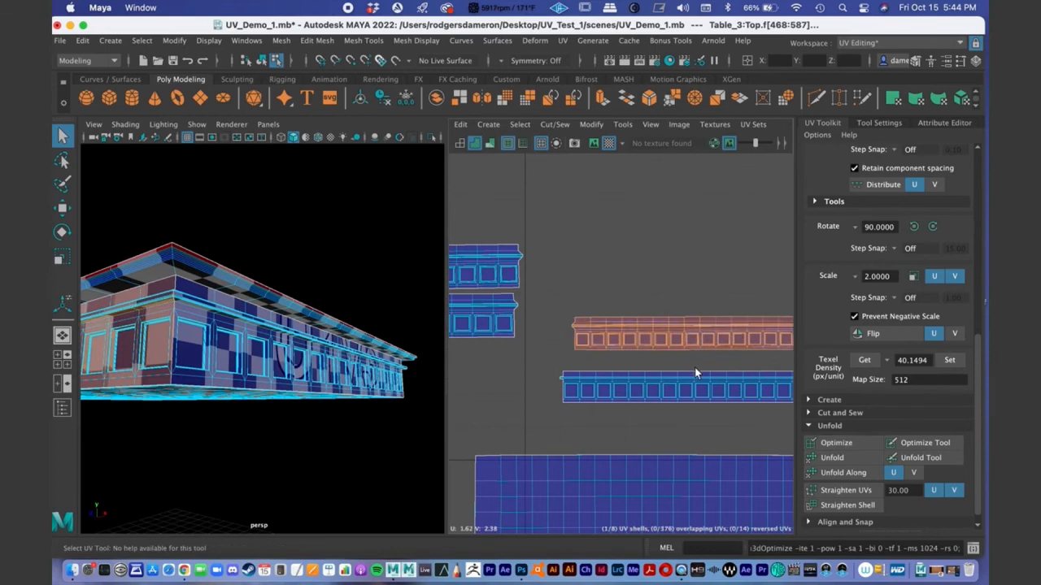
{"action": "middle_click_drag", "start_coordinate": [695, 368], "coordinate": [639, 323], "text": "alt"}
{"action": "left_click", "coordinate": [638, 323]}
{"action": "left_click", "coordinate": [844, 442]}
Step: Select the frame-shaped rim shell at its corner and optimize its UVs to spread the tightly spaced edge loops
{"action": "middle_click_drag", "start_coordinate": [637, 342], "coordinate": [713, 261], "text": "alt"}
{"action": "right_click_drag", "start_coordinate": [713, 262], "coordinate": [474, 279], "text": "alt"}
{"action": "middle_click_drag", "start_coordinate": [576, 330], "coordinate": [756, 246], "text": "alt"}
{"action": "middle_click_drag", "start_coordinate": [605, 291], "coordinate": [611, 331], "text": "alt"}
{"action": "right_click_drag", "start_coordinate": [610, 332], "coordinate": [813, 310], "text": "alt"}
{"action": "middle_click_drag", "start_coordinate": [713, 317], "coordinate": [521, 392], "text": "alt"}
{"action": "right_click_drag", "start_coordinate": [608, 291], "coordinate": [672, 293], "text": "alt"}
{"action": "right_click_drag", "start_coordinate": [578, 297], "coordinate": [732, 301], "text": "alt"}
{"action": "middle_click_drag", "start_coordinate": [715, 310], "coordinate": [637, 402], "text": "alt"}
{"action": "left_click", "coordinate": [614, 287]}
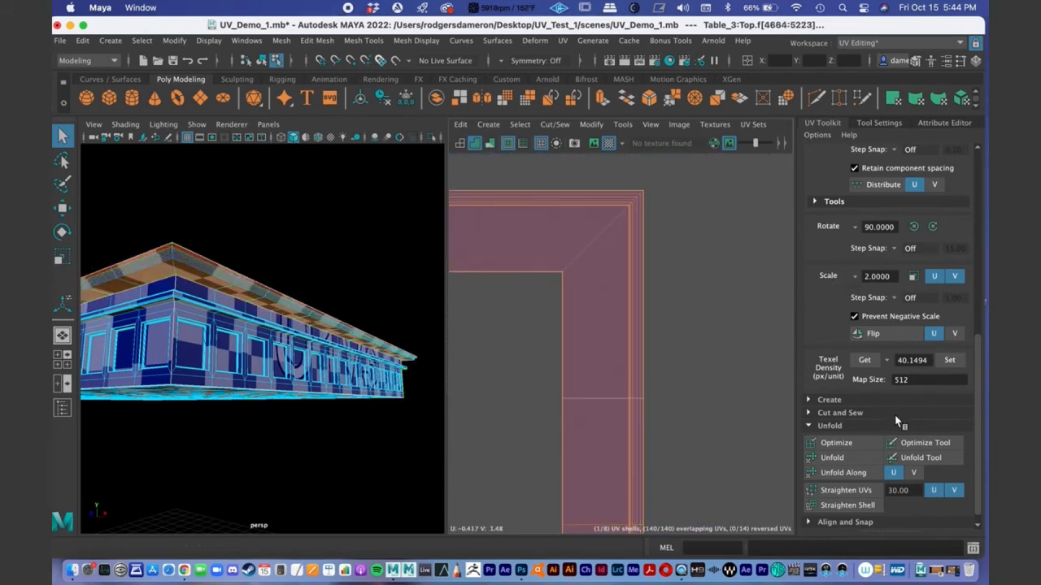
{"action": "left_click", "coordinate": [829, 442]}
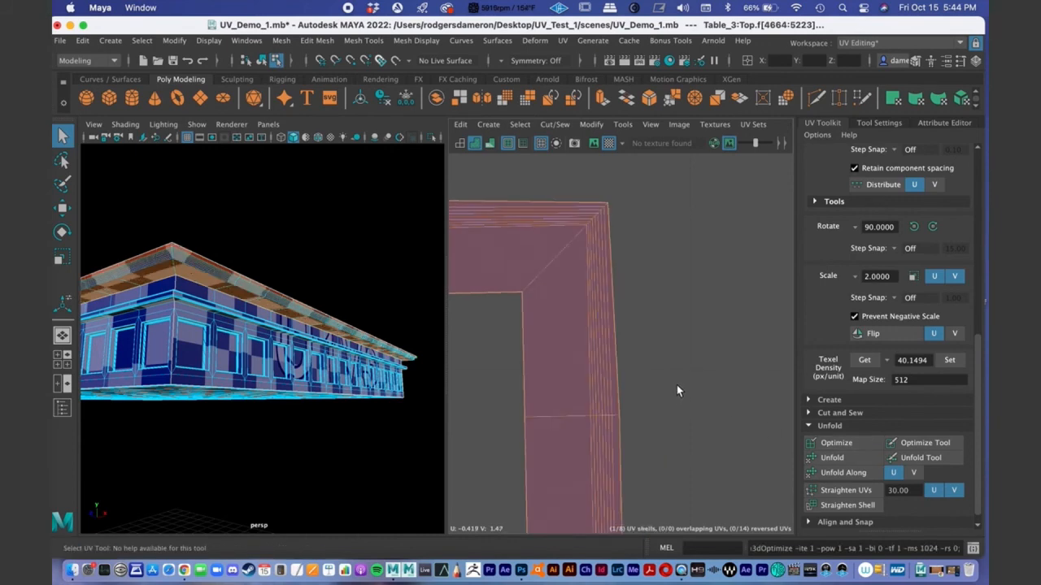
Step: Select the underside's rectangular UV shell and rotate it slightly so its edges lie horizontal and vertical
{"action": "middle_click_drag", "start_coordinate": [733, 280], "coordinate": [796, 244], "text": "alt"}
{"action": "right_click_drag", "start_coordinate": [781, 248], "coordinate": [517, 286], "text": "alt"}
{"action": "middle_click_drag", "start_coordinate": [587, 335], "coordinate": [585, 377], "text": "alt"}
{"action": "middle_click_drag", "start_coordinate": [651, 401], "coordinate": [785, 322], "text": "alt"}
{"action": "right_click_drag", "start_coordinate": [777, 322], "coordinate": [575, 287], "text": "alt"}
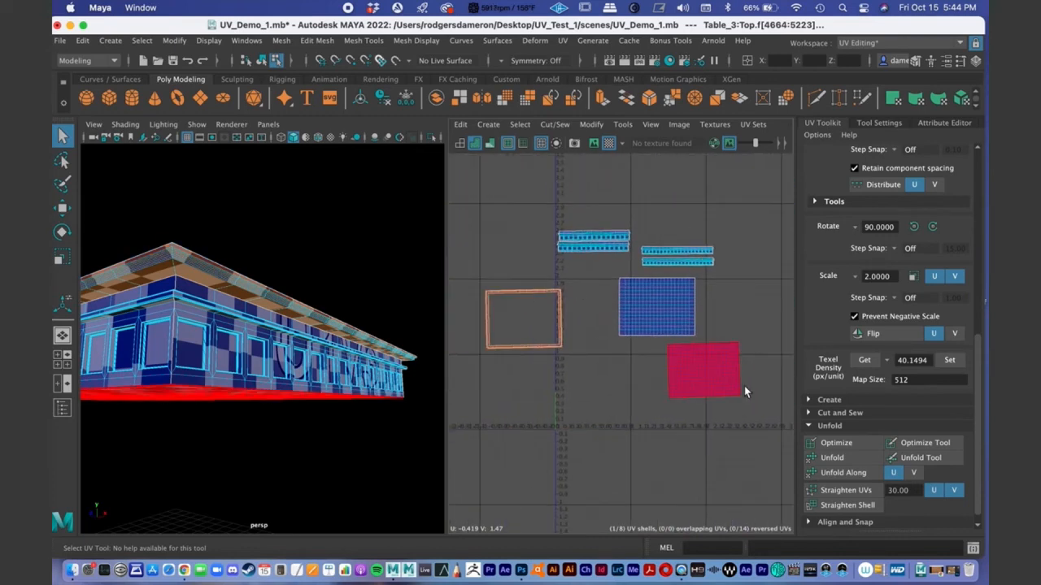
{"action": "left_click", "coordinate": [705, 374]}
{"action": "key", "text": "e"}
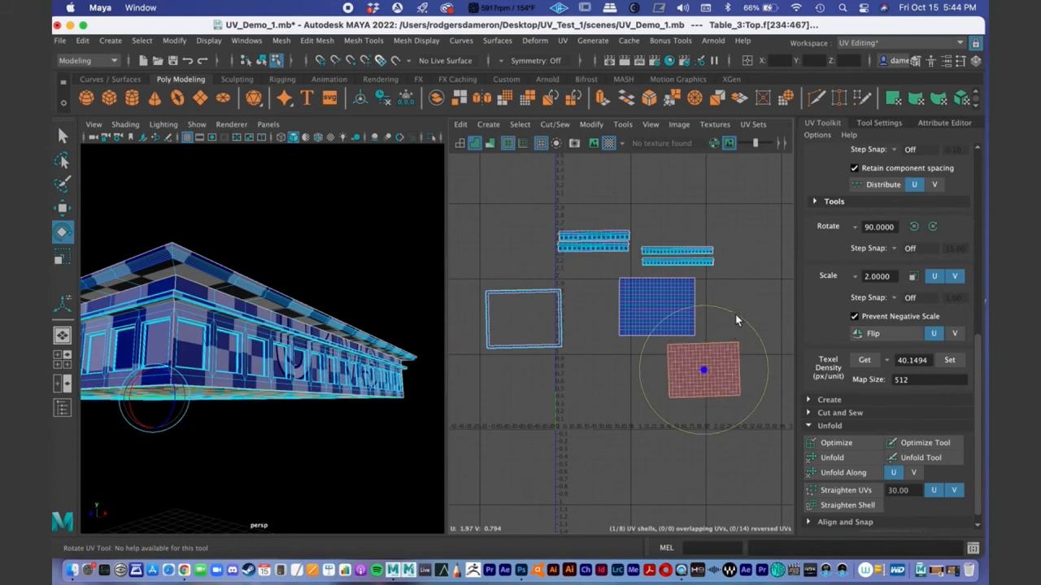
{"action": "left_click_drag", "start_coordinate": [748, 323], "coordinate": [738, 316]}
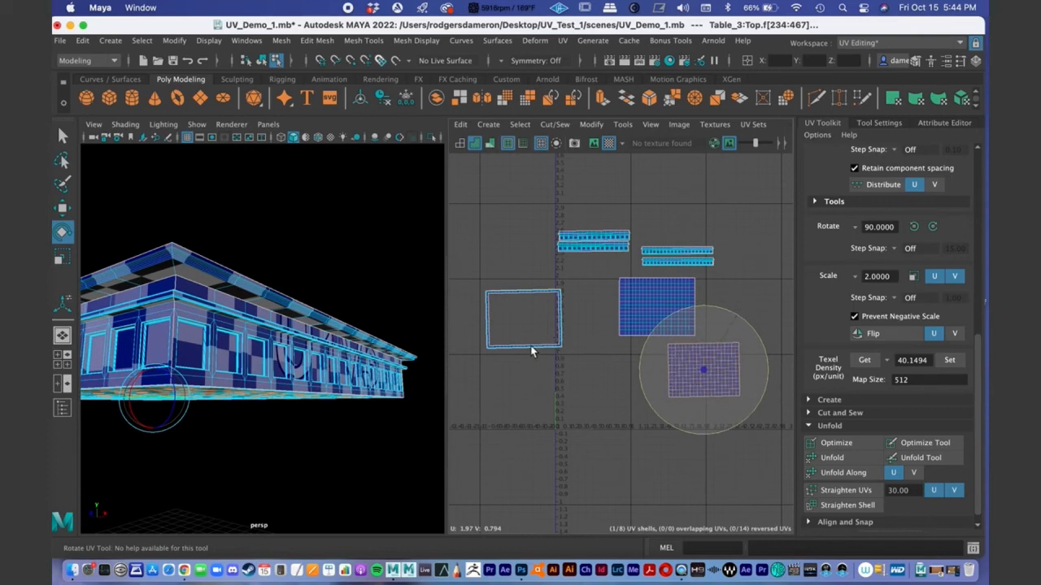
{"action": "key", "text": "q"}
Step: Select the upper of the two solid rectangular grid shells and scale it uniformly to about half its size
{"action": "key", "text": "a"}
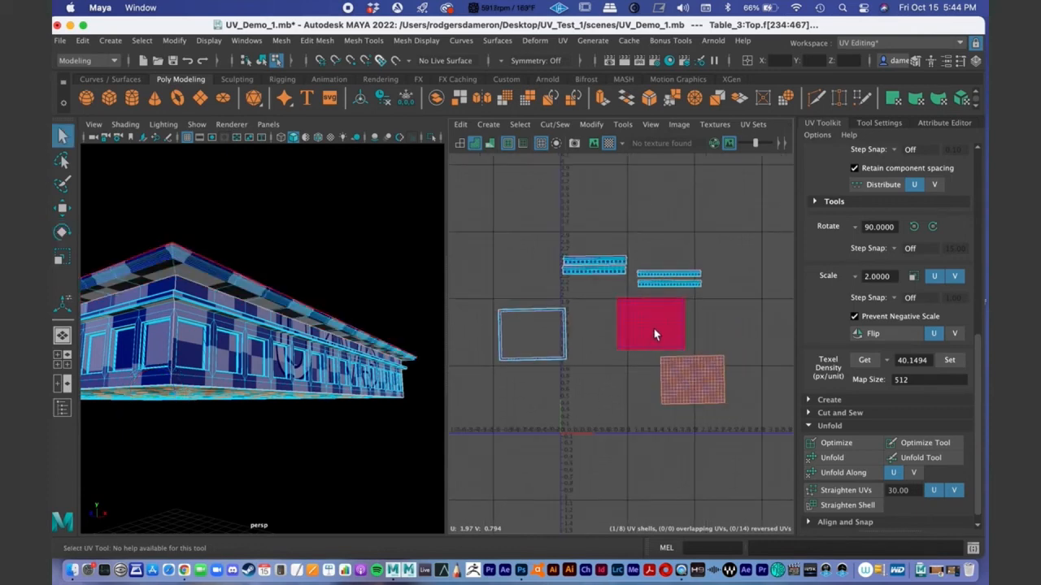
{"action": "left_click", "coordinate": [653, 338]}
{"action": "key", "text": "r"}
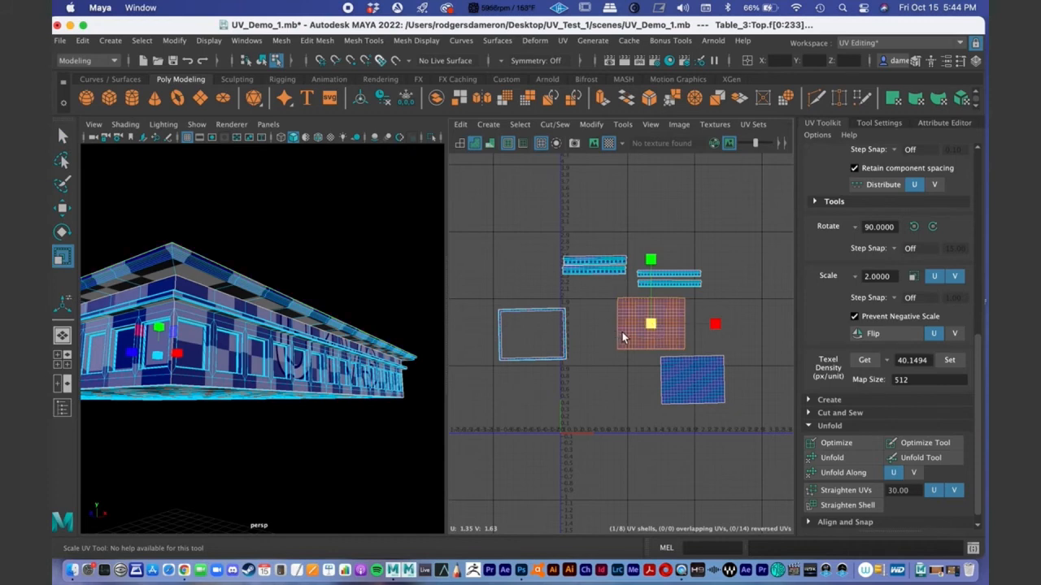
{"action": "middle_click_drag", "start_coordinate": [623, 338], "coordinate": [626, 338]}
{"action": "middle_click_drag", "start_coordinate": [762, 341], "coordinate": [612, 341]}
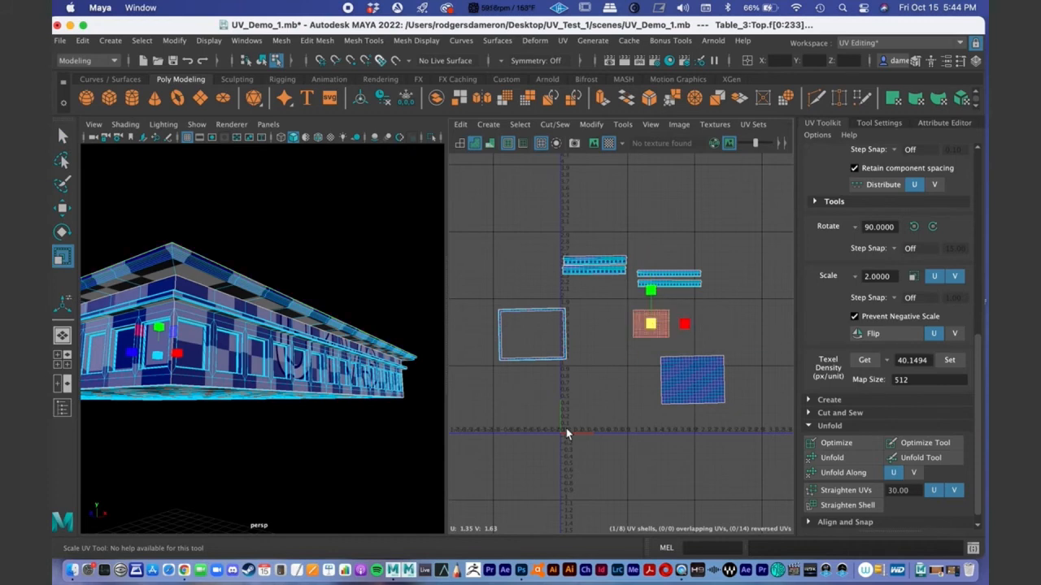
Step: Select the frame-shaped rim shell and move it horizontally farther away from the V axis, clear of the first UV tile column
{"action": "right_click_drag", "start_coordinate": [564, 393], "coordinate": [744, 374], "text": "alt"}
{"action": "middle_click_drag", "start_coordinate": [635, 208], "coordinate": [557, 356], "text": "alt"}
{"action": "right_click_drag", "start_coordinate": [557, 356], "coordinate": [743, 325], "text": "alt"}
{"action": "middle_click_drag", "start_coordinate": [663, 403], "coordinate": [738, 249], "text": "alt"}
{"action": "right_click_drag", "start_coordinate": [738, 249], "coordinate": [646, 307], "text": "alt"}
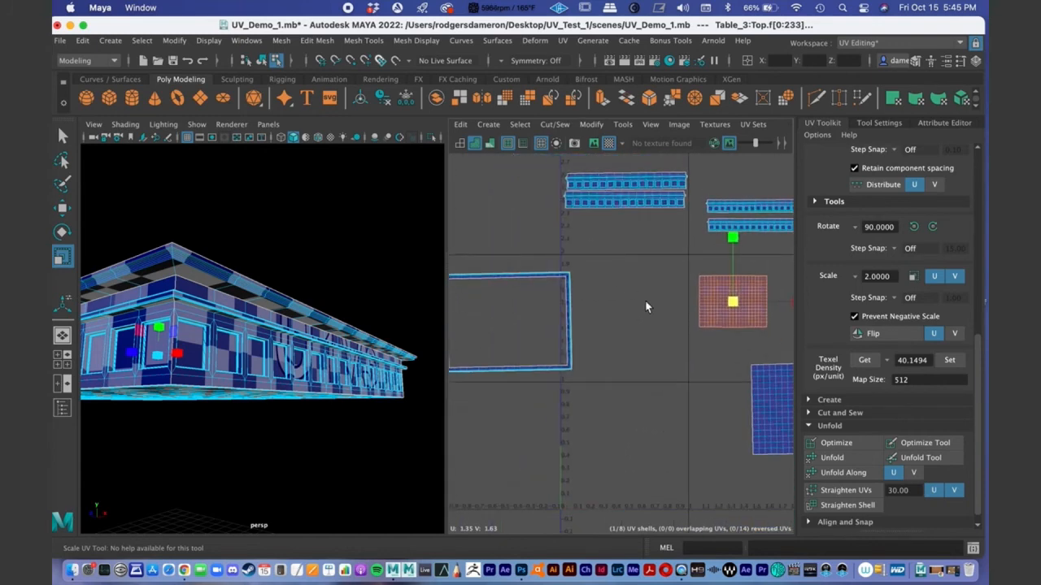
{"action": "left_click", "coordinate": [565, 322]}
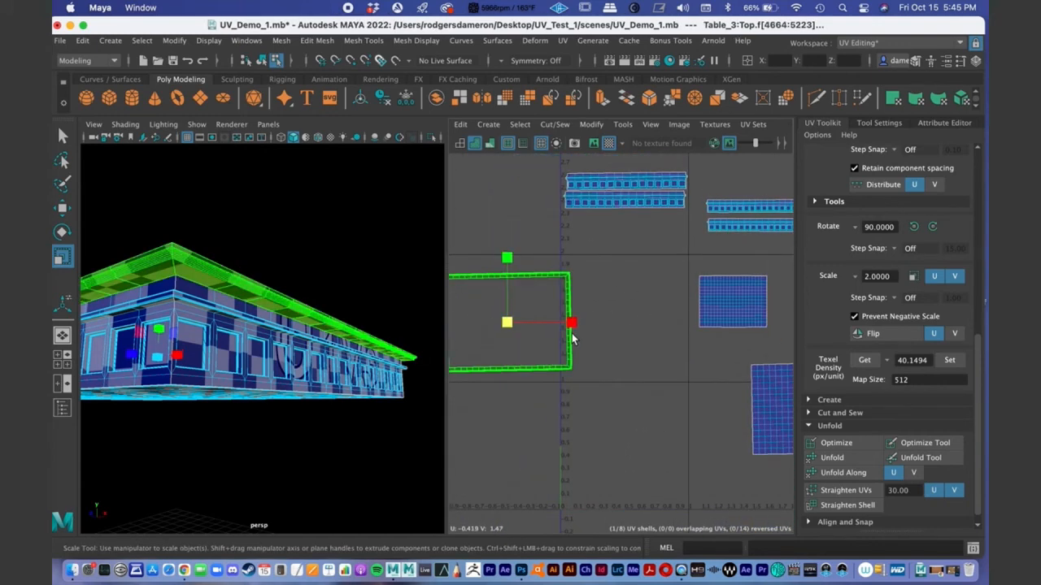
{"action": "key", "text": "w"}
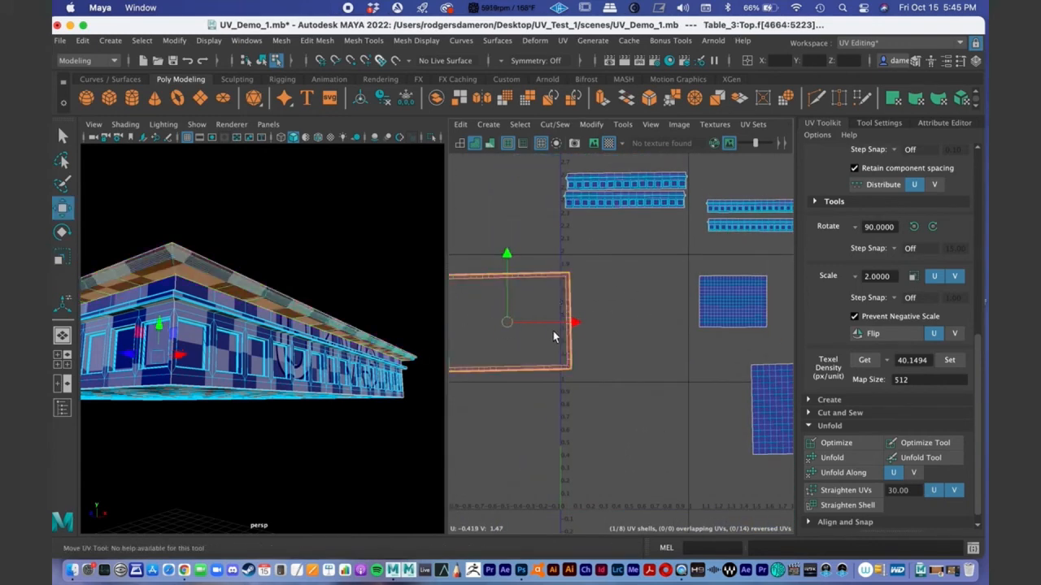
{"action": "middle_click_drag", "start_coordinate": [599, 323], "coordinate": [580, 327]}
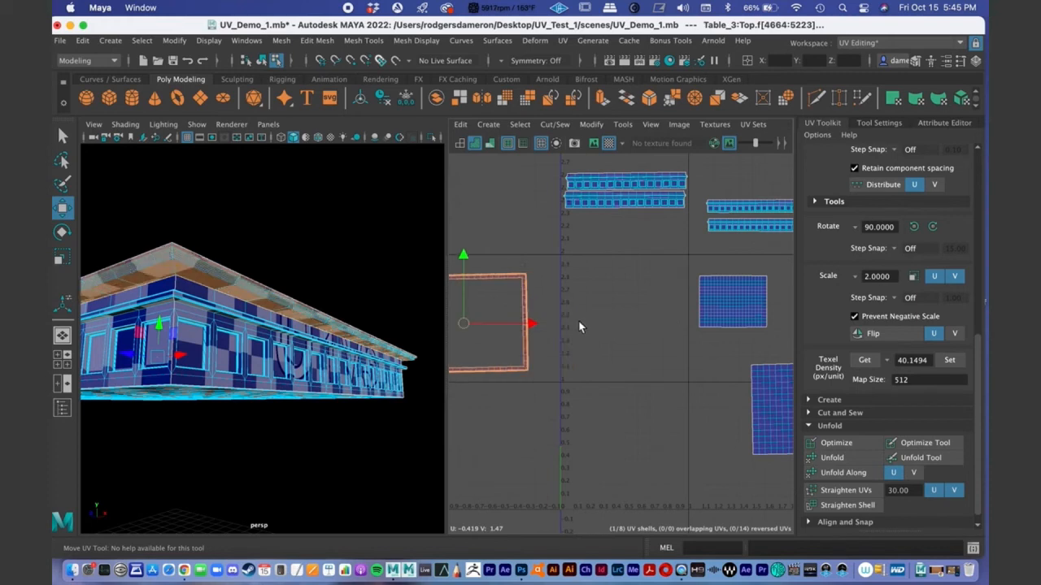
Step: Move the scaled-down grid shell beneath the longer panelled strips in the first tile column, to about U 0.35, V 1.79
{"action": "left_click", "coordinate": [728, 308]}
{"action": "scroll", "coordinate": [746, 309], "scroll_direction": "right", "scroll_amount": 2}
{"action": "left_click", "coordinate": [768, 308]}
{"action": "mouse_move", "coordinate": [620, 310]}
{"action": "left_mouse_down"}
{"action": "mouse_move", "coordinate": [598, 315]}
{"action": "mouse_move", "coordinate": [638, 313]}
{"action": "left_mouse_up"}
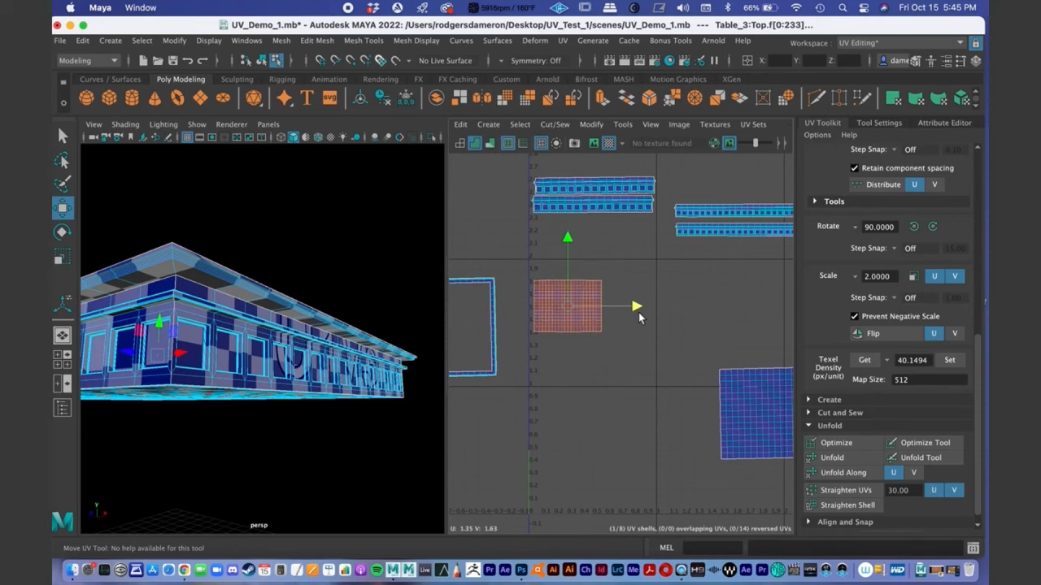
{"action": "left_click", "coordinate": [570, 242]}
{"action": "left_click_drag", "start_coordinate": [574, 248], "coordinate": [569, 236]}
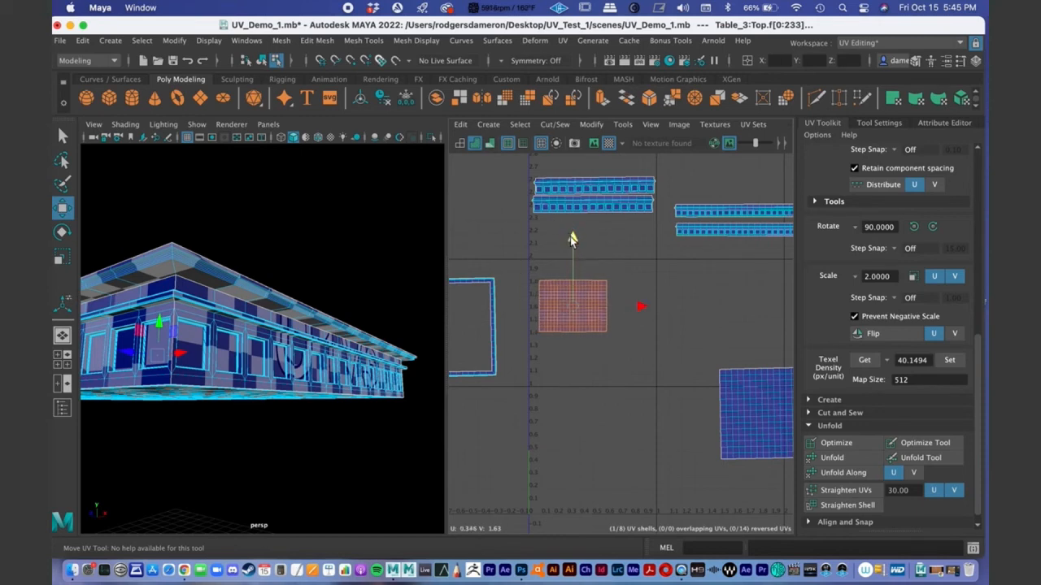
Step: Reselect the scaled-down grid shell and get its texel density as the reference value
{"action": "left_click", "coordinate": [628, 360]}
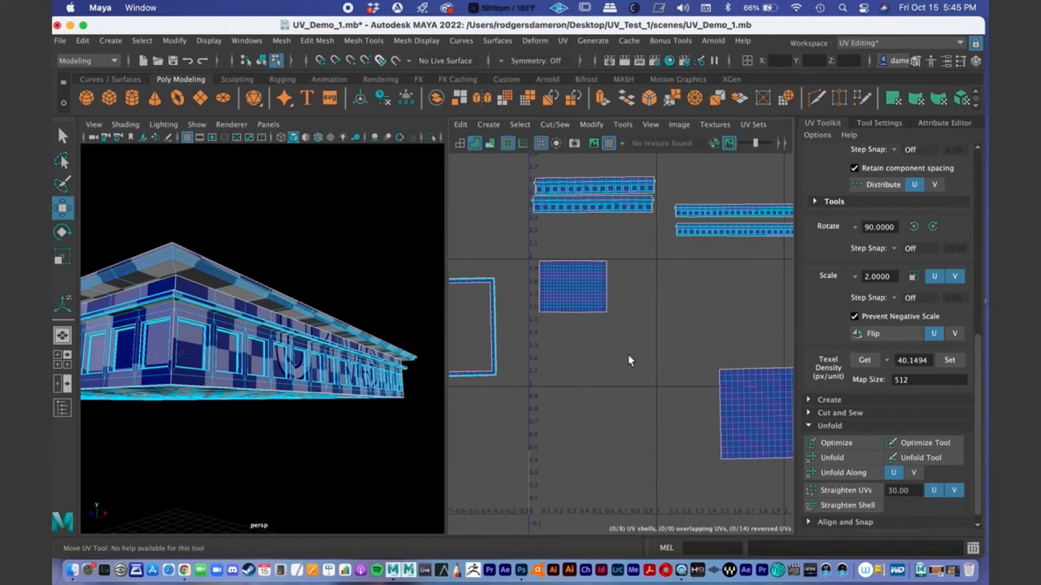
{"action": "left_click", "coordinate": [557, 301]}
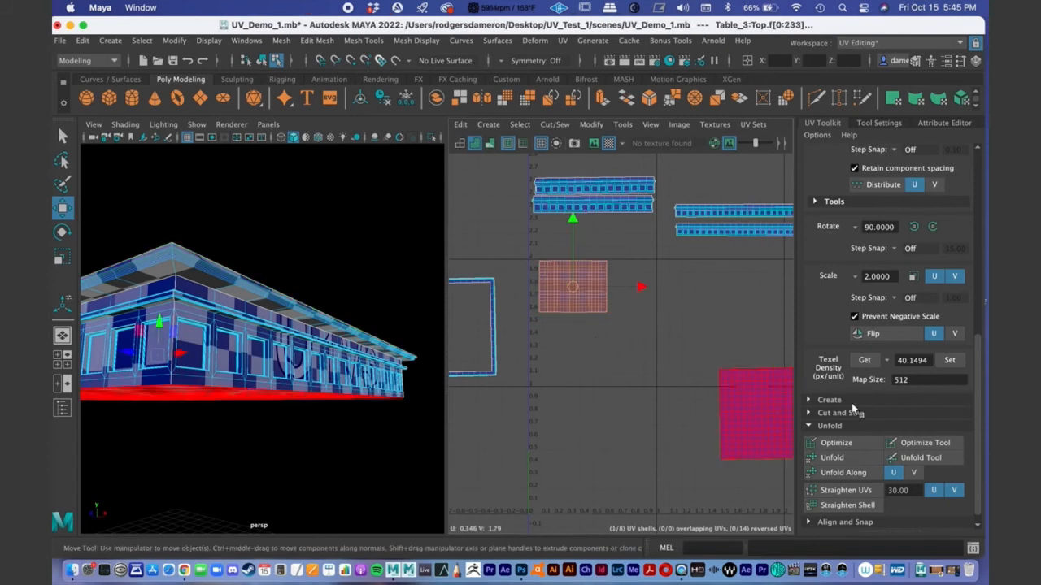
{"action": "left_click", "coordinate": [809, 426]}
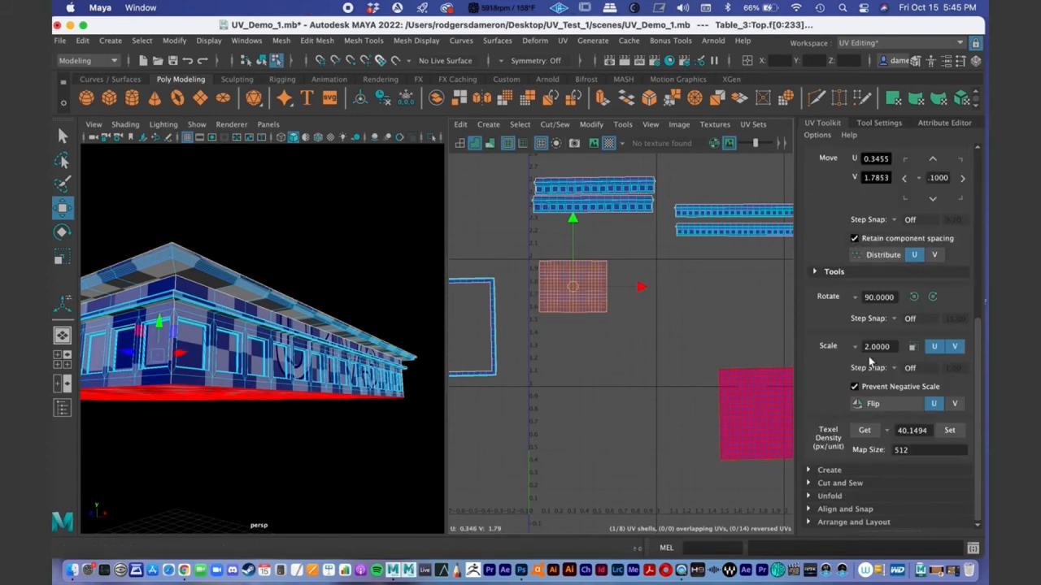
{"action": "left_click", "coordinate": [865, 433]}
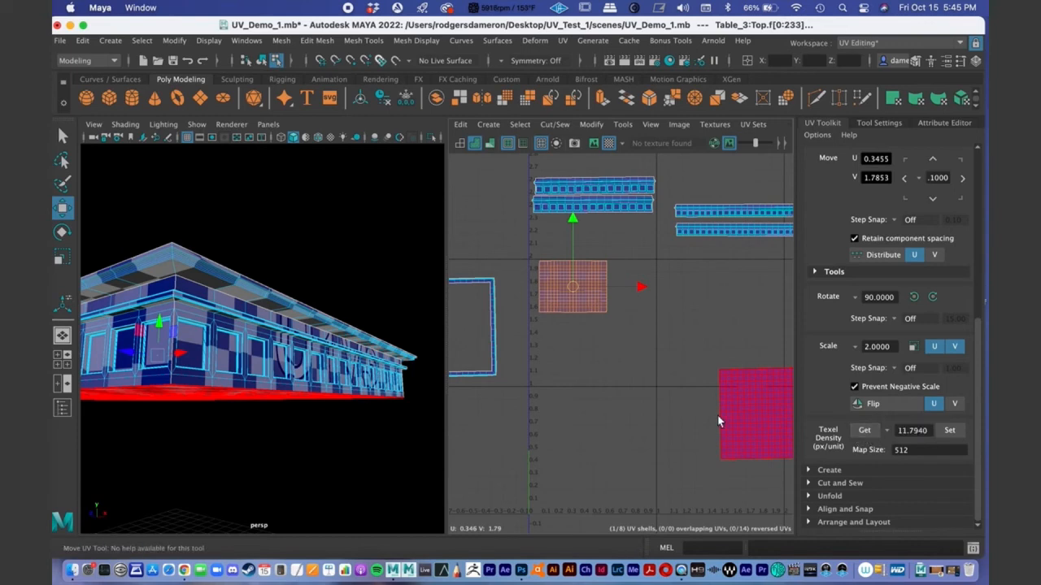
{"action": "scroll", "coordinate": [593, 361], "scroll_direction": "down", "scroll_amount": 3}
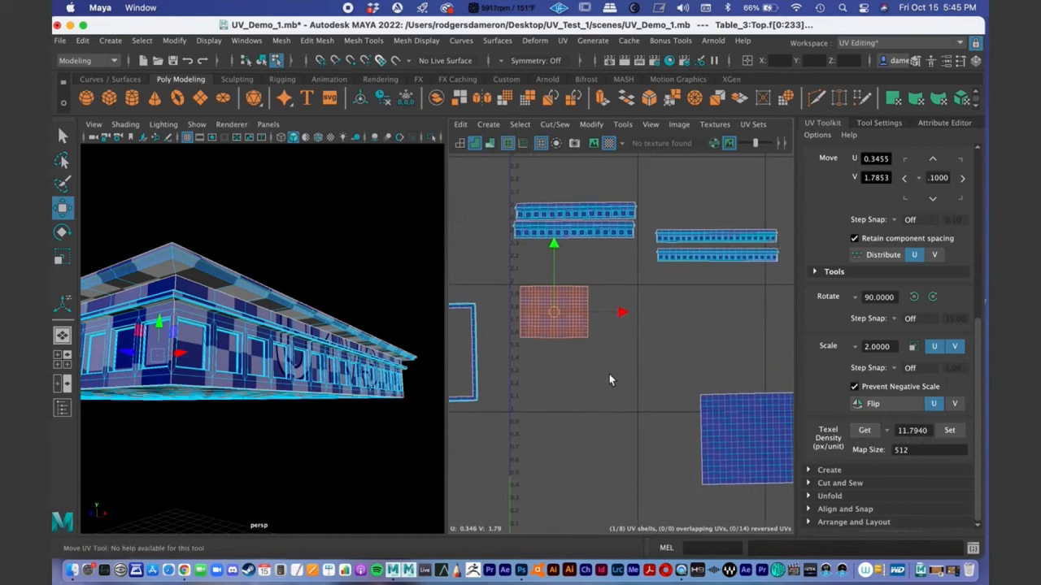
{"action": "middle_click_drag", "start_coordinate": [594, 361], "coordinate": [605, 341], "text": "alt"}
{"action": "left_click", "coordinate": [867, 433]}
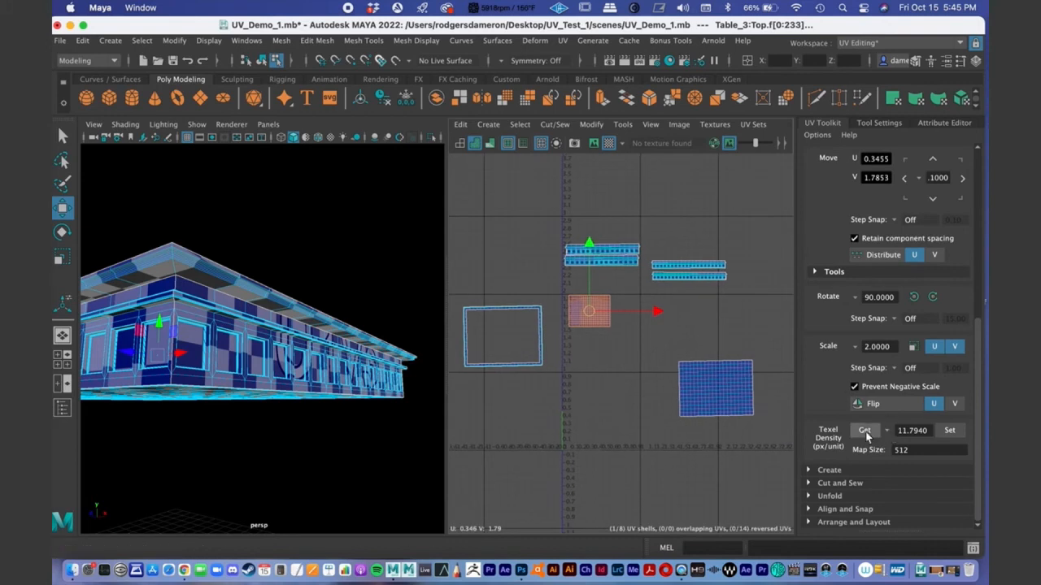
Step: Select the rim, all four panelled strips and the other grid shell, and set their texel density to 11.7940 at map size 512
{"action": "key", "text": "q"}
{"action": "right_click_drag", "start_coordinate": [495, 326], "coordinate": [499, 348]}
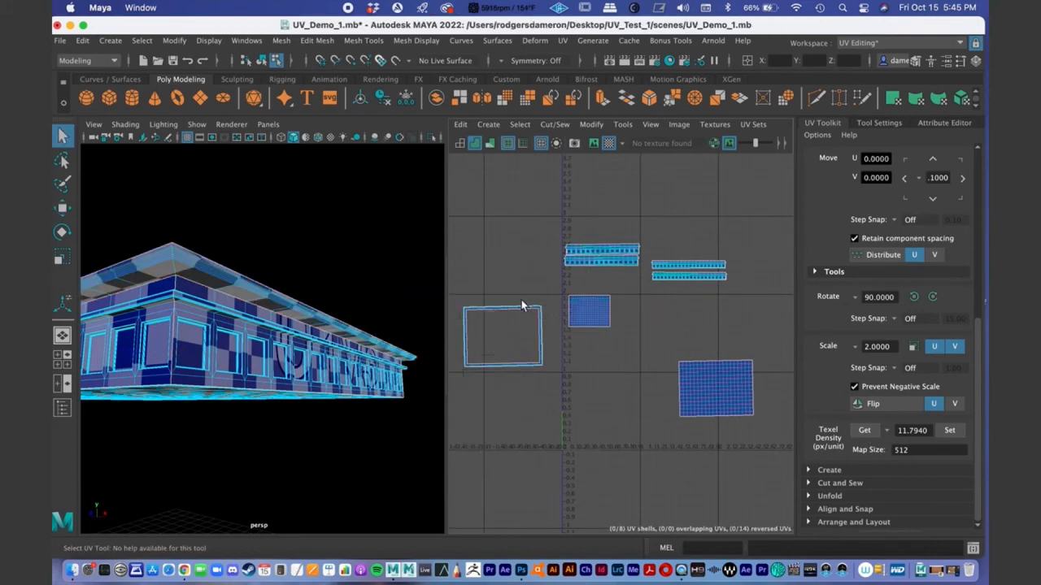
{"action": "left_click", "coordinate": [603, 251], "text": "shift"}
{"action": "left_click", "coordinate": [604, 263], "text": "shift"}
{"action": "left_click", "coordinate": [688, 265], "text": "shift"}
{"action": "left_click", "coordinate": [684, 274], "text": "shift"}
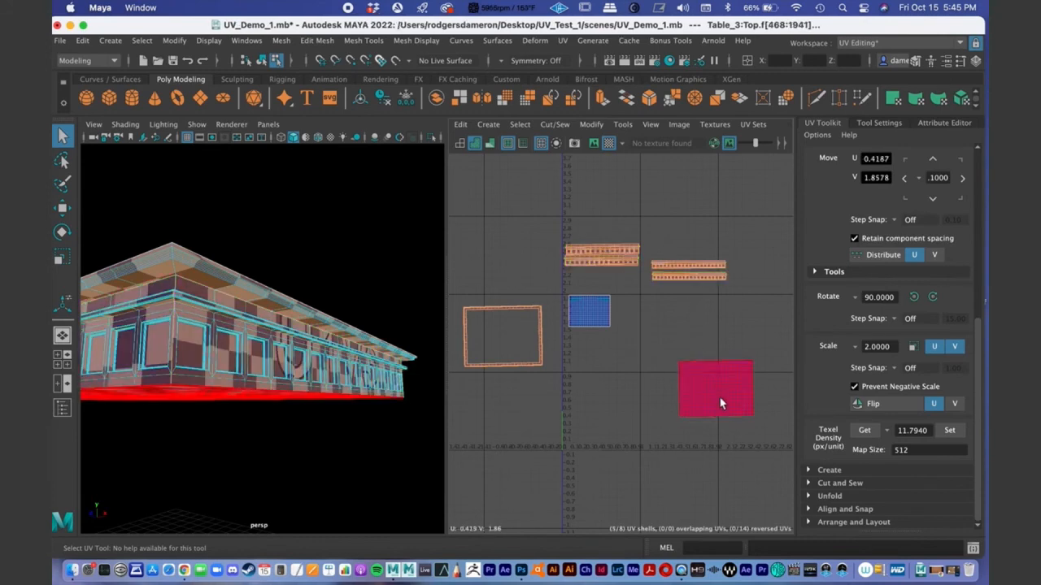
{"action": "left_click", "coordinate": [715, 388], "text": "shift"}
{"action": "left_click", "coordinate": [948, 431]}
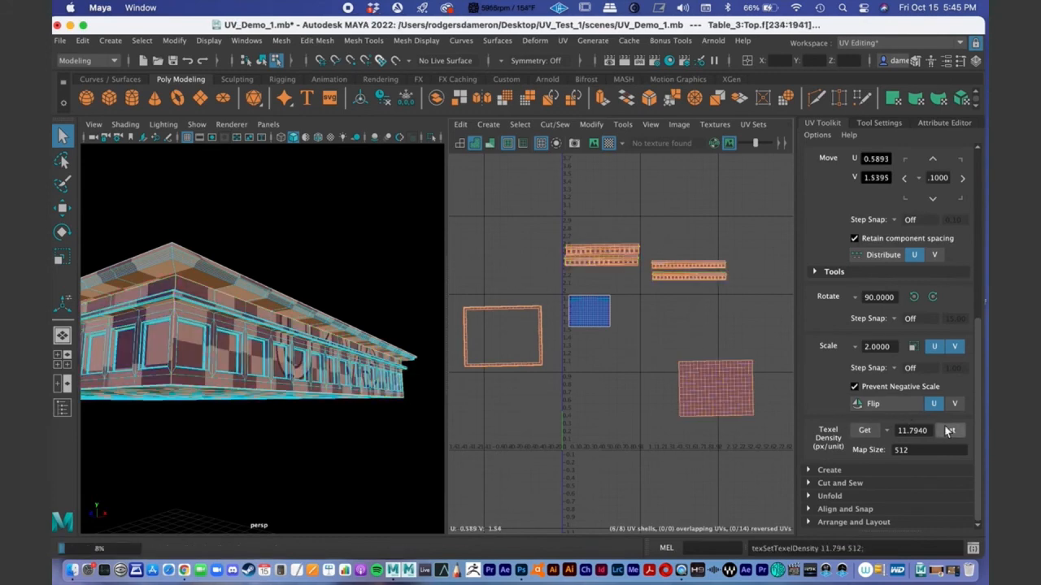
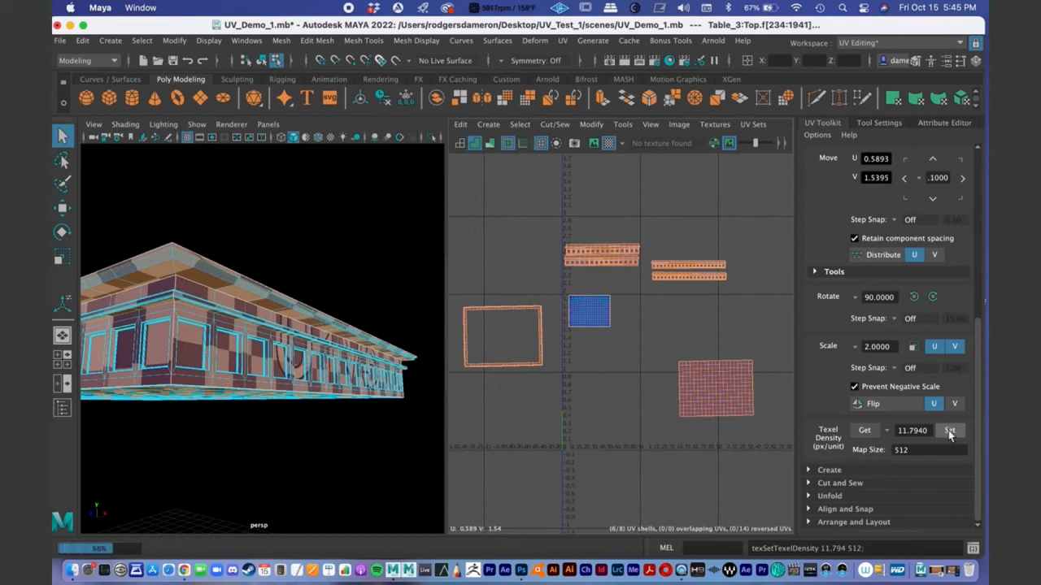
{"action": "left_click", "coordinate": [950, 432]}
Step: Locate the tiny stray UV sliver beside the panelled strips, select its edge and frame it in the 3D view
{"action": "left_click", "coordinate": [675, 309]}
{"action": "middle_click_drag", "start_coordinate": [696, 303], "coordinate": [634, 360], "text": "alt"}
{"action": "right_click_drag", "start_coordinate": [628, 362], "coordinate": [770, 329], "text": "alt"}
{"action": "middle_click_drag", "start_coordinate": [687, 342], "coordinate": [626, 398], "text": "alt"}
{"action": "right_click_drag", "start_coordinate": [626, 399], "coordinate": [683, 378], "text": "alt"}
{"action": "middle_click_drag", "start_coordinate": [637, 372], "coordinate": [673, 380], "text": "alt"}
{"action": "right_click_drag", "start_coordinate": [672, 380], "coordinate": [723, 366], "text": "alt"}
{"action": "right_click_drag", "start_coordinate": [598, 424], "coordinate": [650, 407], "text": "alt"}
{"action": "middle_click_drag", "start_coordinate": [590, 410], "coordinate": [621, 406], "text": "alt"}
{"action": "right_click", "coordinate": [649, 360]}
{"action": "right_click_drag", "start_coordinate": [649, 360], "coordinate": [665, 329]}
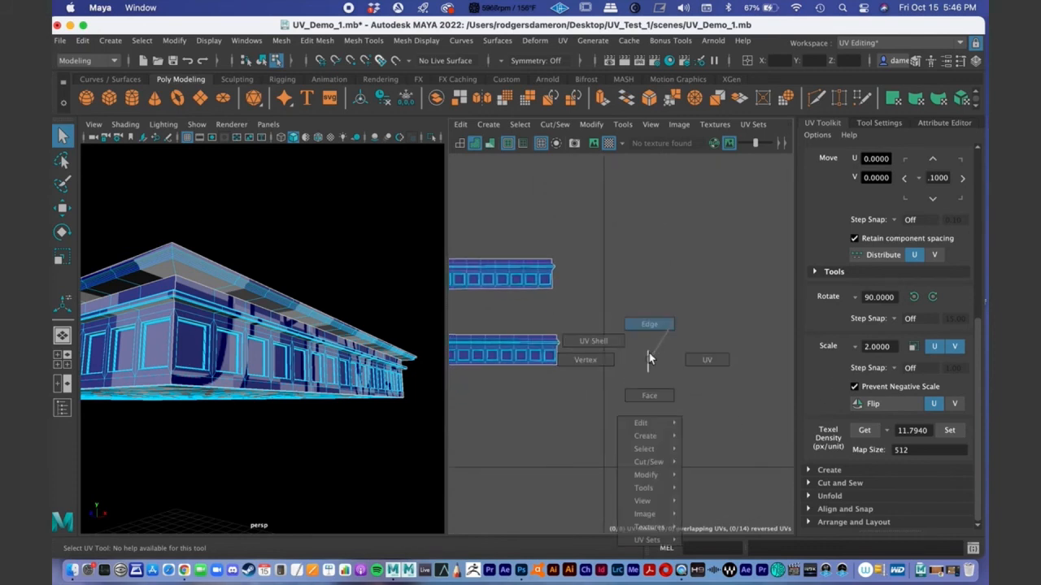
{"action": "middle_click_drag", "start_coordinate": [644, 358], "coordinate": [618, 395], "text": "alt"}
{"action": "right_click_drag", "start_coordinate": [619, 395], "coordinate": [713, 399], "text": "alt"}
{"action": "middle_click_drag", "start_coordinate": [631, 410], "coordinate": [658, 398], "text": "alt"}
{"action": "right_click_drag", "start_coordinate": [658, 398], "coordinate": [761, 384], "text": "alt"}
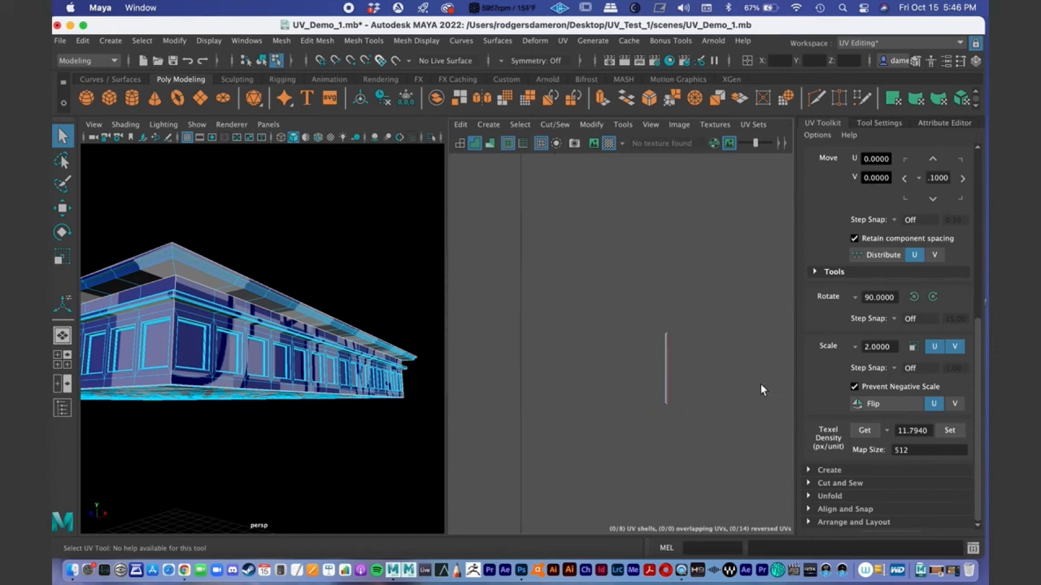
{"action": "left_click", "coordinate": [665, 385]}
{"action": "double_click", "coordinate": [665, 376]}
{"action": "middle_click_drag", "start_coordinate": [662, 401], "coordinate": [674, 415], "text": "alt"}
{"action": "key", "text": "f"}
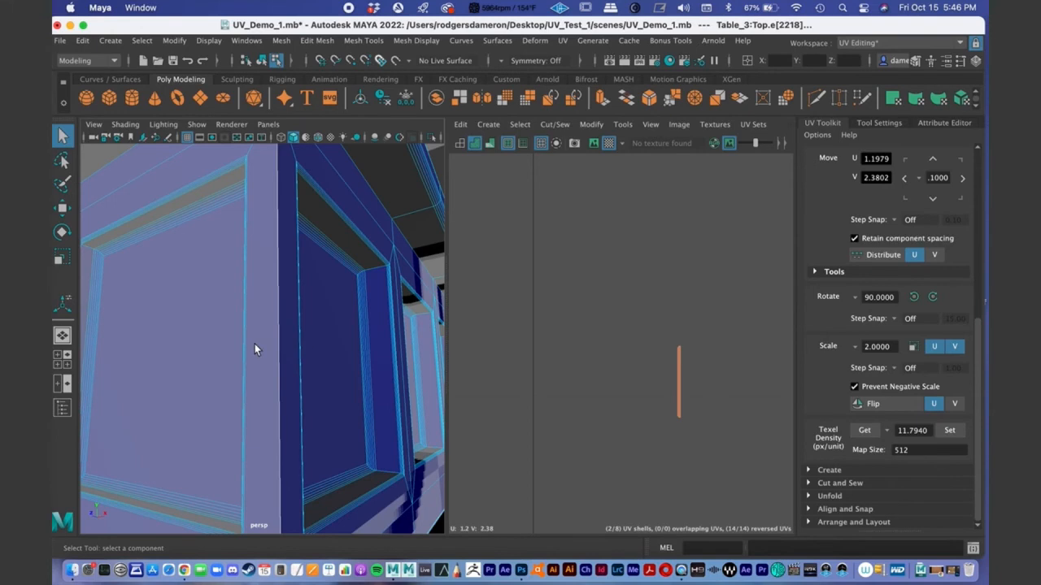
Step: Examine the table's panelled corner and the sliver's surroundings to find which part of the model the sliver belongs to
{"action": "left_click_drag", "start_coordinate": [334, 339], "coordinate": [319, 374], "text": "alt"}
{"action": "middle_click_drag", "start_coordinate": [319, 374], "coordinate": [324, 325], "text": "alt"}
{"action": "right_click_drag", "start_coordinate": [304, 290], "coordinate": [320, 284], "text": "alt"}
{"action": "left_click_drag", "start_coordinate": [254, 298], "coordinate": [237, 279], "text": "alt"}
{"action": "right_click_drag", "start_coordinate": [237, 280], "coordinate": [208, 296], "text": "alt"}
{"action": "middle_click_drag", "start_coordinate": [656, 398], "coordinate": [659, 406], "text": "alt"}
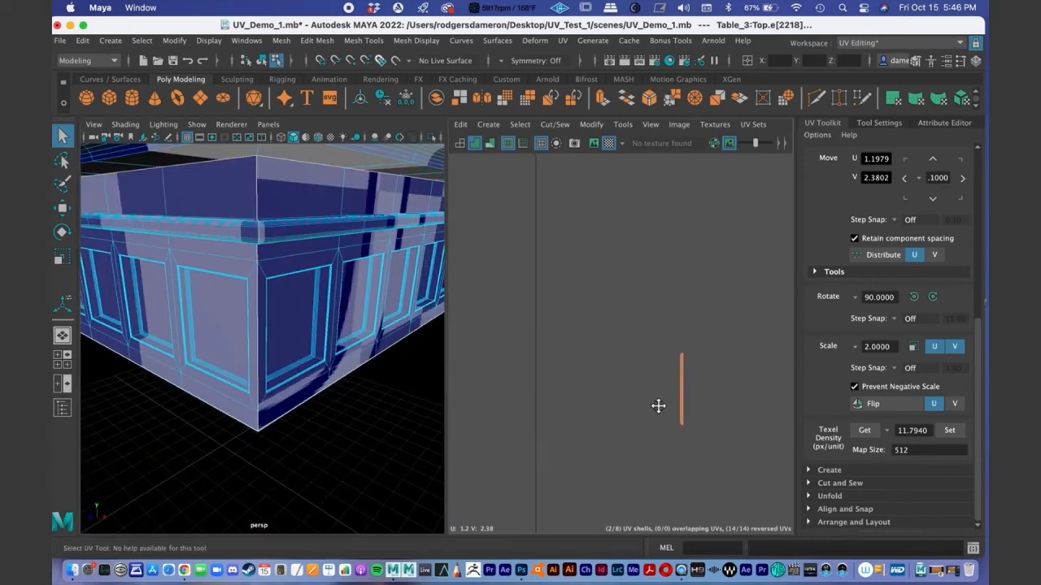
{"action": "mouse_move", "coordinate": [676, 370]}
{"action": "right_mouse_down"}
{"action": "mouse_move", "coordinate": [664, 325]}
{"action": "mouse_move", "coordinate": [687, 385]}
{"action": "mouse_move", "coordinate": [680, 378]}
{"action": "right_mouse_up"}
{"action": "middle_click_drag", "start_coordinate": [673, 394], "coordinate": [665, 425], "text": "alt"}
{"action": "right_click_drag", "start_coordinate": [664, 424], "coordinate": [577, 438], "text": "alt"}
{"action": "middle_click_drag", "start_coordinate": [577, 439], "coordinate": [582, 387], "text": "alt"}
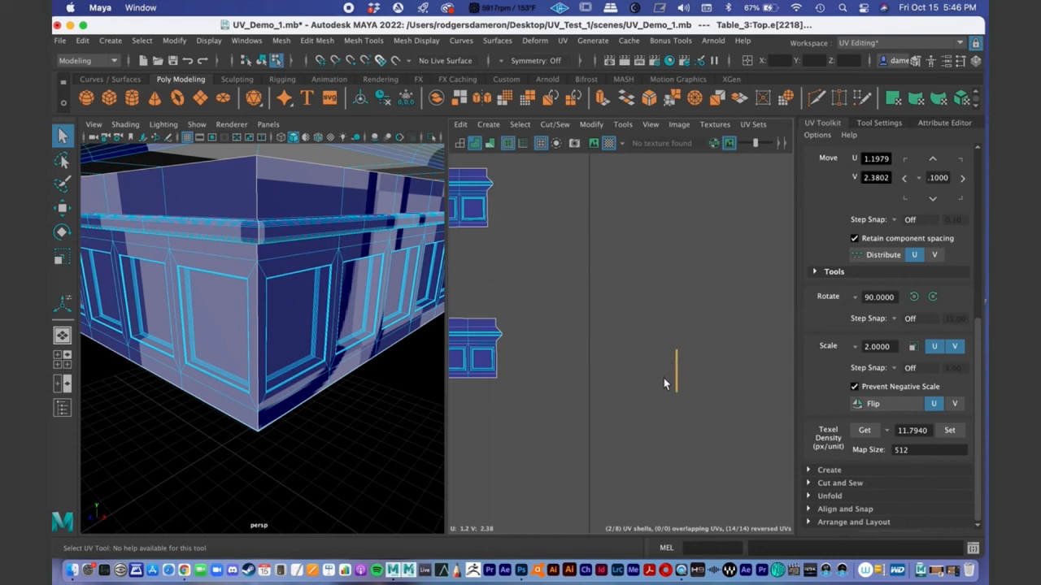
{"action": "right_click_drag", "start_coordinate": [677, 363], "coordinate": [677, 327]}
{"action": "key", "text": "f"}
{"action": "left_click_drag", "start_coordinate": [266, 321], "coordinate": [331, 325], "text": "alt"}
{"action": "middle_click_drag", "start_coordinate": [660, 398], "coordinate": [676, 393], "text": "alt"}
{"action": "right_click_drag", "start_coordinate": [675, 393], "coordinate": [466, 385], "text": "alt"}
{"action": "middle_click_drag", "start_coordinate": [467, 385], "coordinate": [785, 399], "text": "alt"}
{"action": "right_click_drag", "start_coordinate": [766, 382], "coordinate": [504, 367], "text": "alt"}
{"action": "middle_click_drag", "start_coordinate": [504, 366], "coordinate": [443, 382], "text": "alt"}
{"action": "middle_click_drag", "start_coordinate": [683, 365], "coordinate": [525, 359], "text": "alt"}
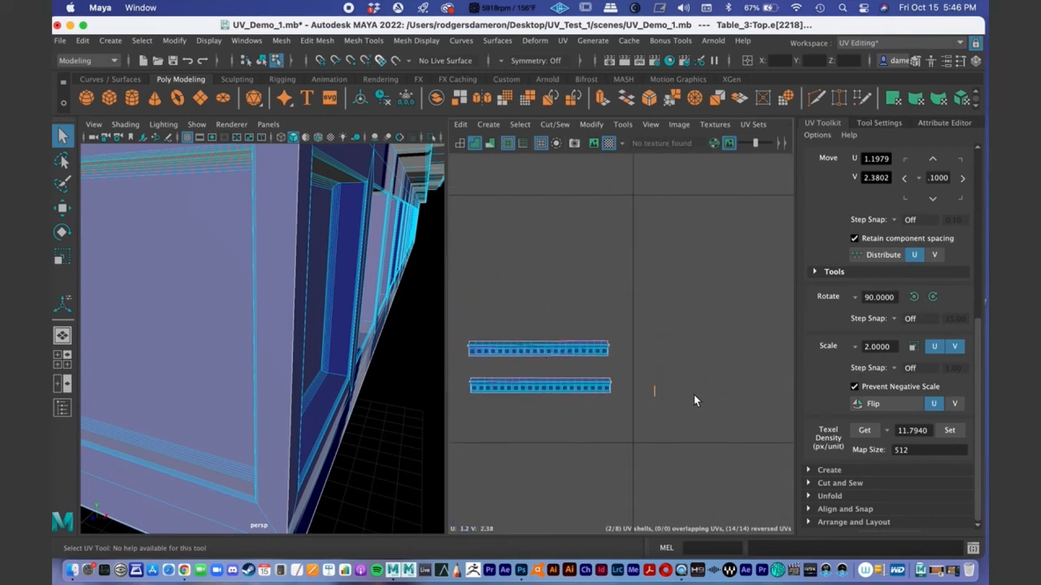
Step: Select the sliver as a whole UV shell and move it beside the longer panelled strips, to about U 0.78, V 2.47
{"action": "right_click_drag", "start_coordinate": [655, 389], "coordinate": [609, 368]}
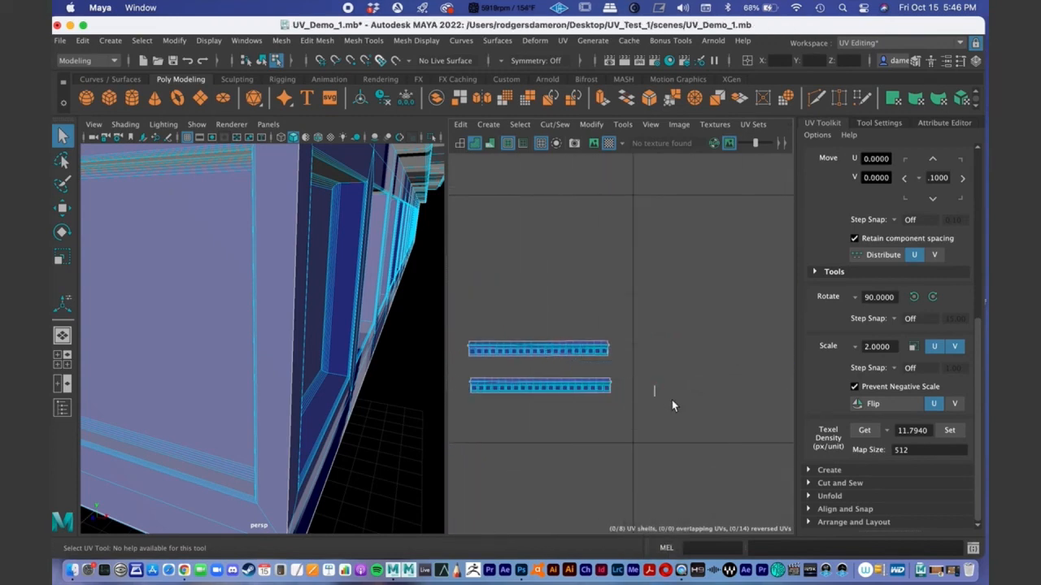
{"action": "left_click", "coordinate": [655, 390]}
{"action": "middle_click_drag", "start_coordinate": [649, 398], "coordinate": [738, 407], "text": "alt"}
{"action": "right_click_drag", "start_coordinate": [739, 407], "coordinate": [645, 396], "text": "alt"}
{"action": "key", "text": "w"}
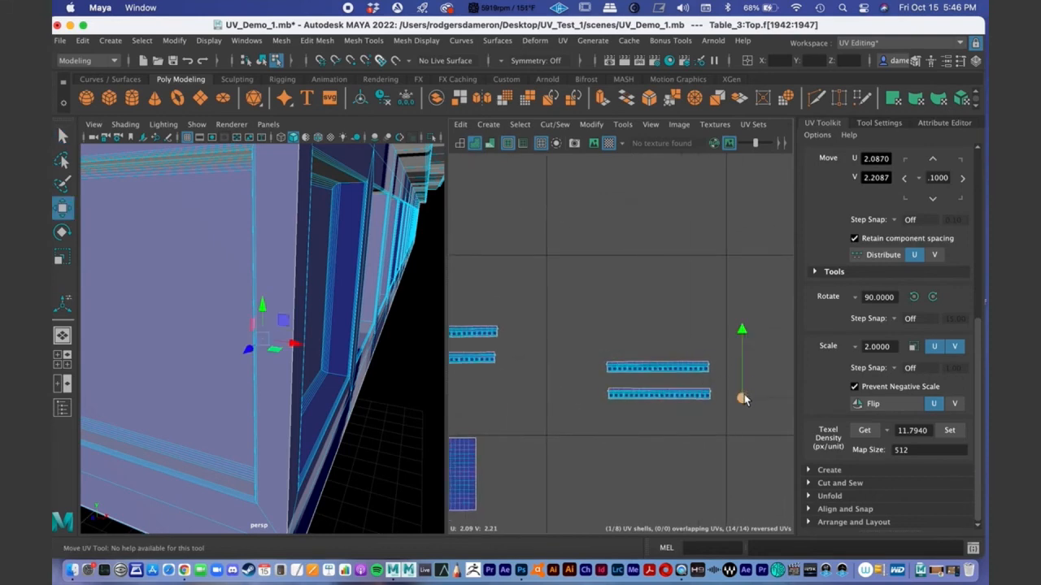
{"action": "middle_click", "coordinate": [507, 351]}
Step: Find the sliver's faces inside the recessed panel on the model and select the vertical edge bordering them
{"action": "left_click_drag", "start_coordinate": [327, 309], "coordinate": [404, 346], "text": "alt"}
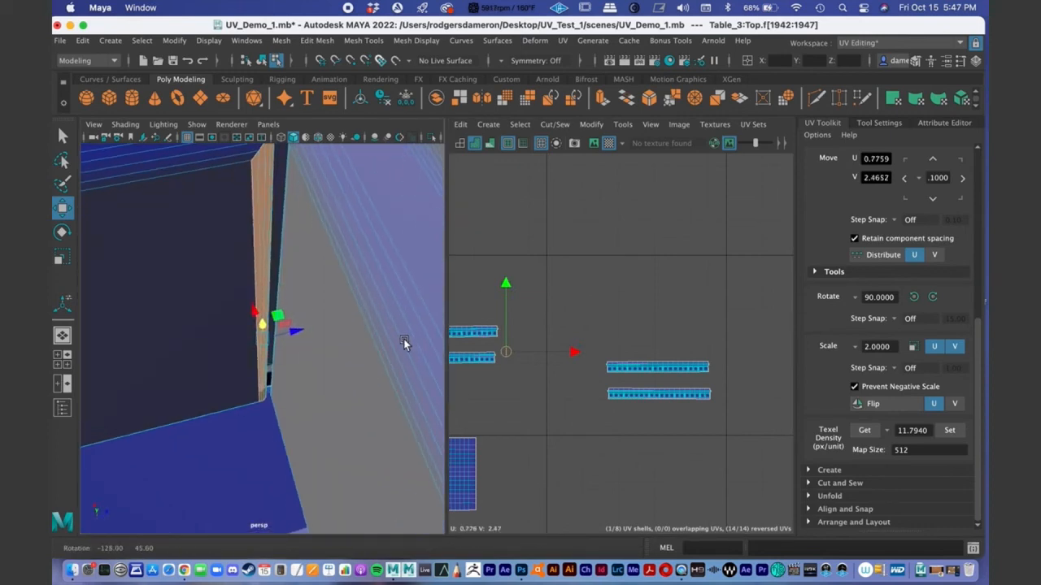
{"action": "left_click_drag", "start_coordinate": [248, 336], "coordinate": [230, 325], "text": "alt"}
{"action": "right_click_drag", "start_coordinate": [231, 325], "coordinate": [209, 176], "text": "alt"}
{"action": "key", "text": "q"}
{"action": "left_click", "coordinate": [239, 323]}
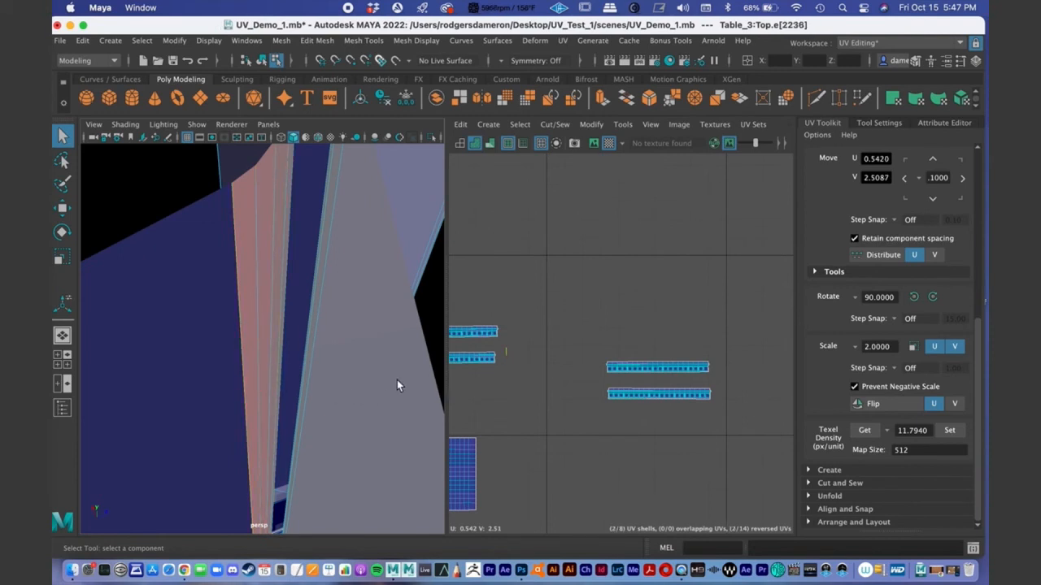
Step: Examine the panelled strip's end and the detached sliver up close in the UV layout to trace where the selected edge belongs
{"action": "key", "text": "f"}
{"action": "middle_click_drag", "start_coordinate": [718, 318], "coordinate": [683, 321], "text": "alt"}
{"action": "mouse_move", "coordinate": [678, 343]}
{"action": "right_mouse_down", "text": "alt"}
{"action": "mouse_move", "coordinate": [678, 370]}
{"action": "mouse_move", "coordinate": [772, 370]}
{"action": "right_mouse_up", "text": "alt"}
{"action": "right_click_drag", "start_coordinate": [681, 380], "coordinate": [750, 371], "text": "alt"}
{"action": "middle_click_drag", "start_coordinate": [713, 336], "coordinate": [646, 513], "text": "alt"}
{"action": "middle_click_drag", "start_coordinate": [640, 377], "coordinate": [604, 417], "text": "alt"}
{"action": "right_click_drag", "start_coordinate": [603, 402], "coordinate": [758, 372], "text": "alt"}
{"action": "right_click_drag", "start_coordinate": [641, 395], "coordinate": [764, 375], "text": "alt"}
{"action": "middle_click_drag", "start_coordinate": [710, 365], "coordinate": [573, 172], "text": "alt"}
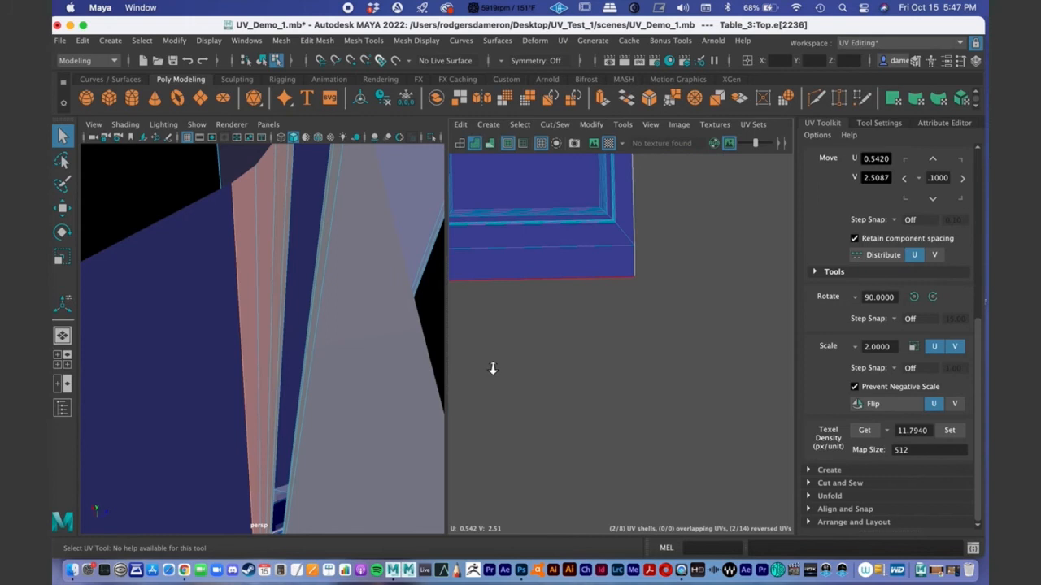
{"action": "middle_click_drag", "start_coordinate": [492, 369], "coordinate": [595, 128], "text": "alt"}
{"action": "middle_click_drag", "start_coordinate": [663, 382], "coordinate": [654, 136], "text": "alt"}
{"action": "right_click_drag", "start_coordinate": [638, 299], "coordinate": [574, 329], "text": "alt"}
{"action": "middle_click_drag", "start_coordinate": [544, 423], "coordinate": [585, 231], "text": "alt"}
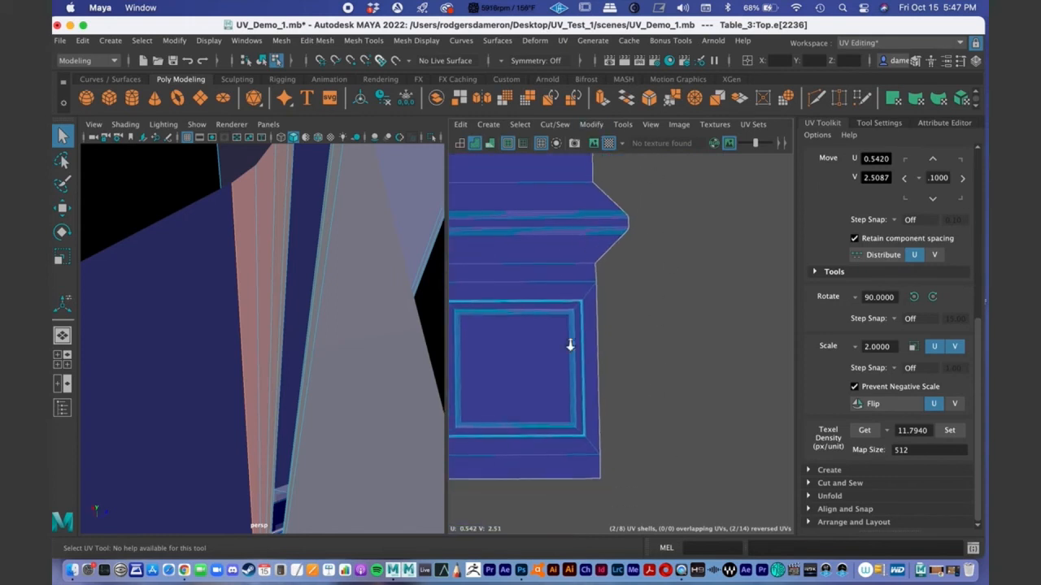
{"action": "right_click_drag", "start_coordinate": [569, 344], "coordinate": [720, 378], "text": "alt"}
{"action": "right_click_drag", "start_coordinate": [603, 390], "coordinate": [674, 405], "text": "alt"}
{"action": "middle_click_drag", "start_coordinate": [673, 404], "coordinate": [627, 382], "text": "alt"}
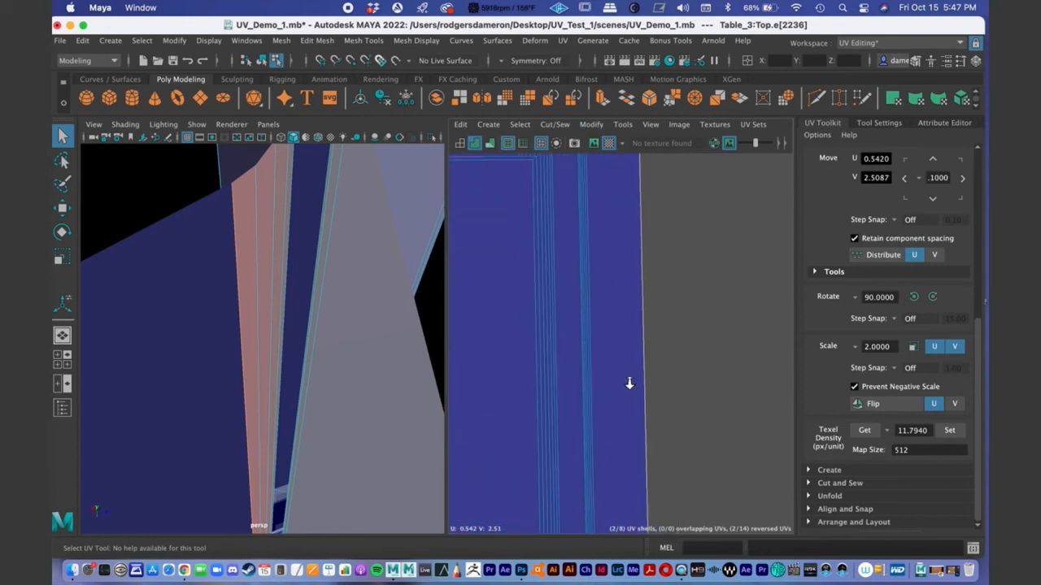
{"action": "right_click_drag", "start_coordinate": [626, 383], "coordinate": [616, 323], "text": "alt"}
{"action": "middle_click_drag", "start_coordinate": [691, 321], "coordinate": [468, 327], "text": "alt"}
{"action": "left_click_drag", "start_coordinate": [698, 318], "coordinate": [546, 320], "text": "alt"}
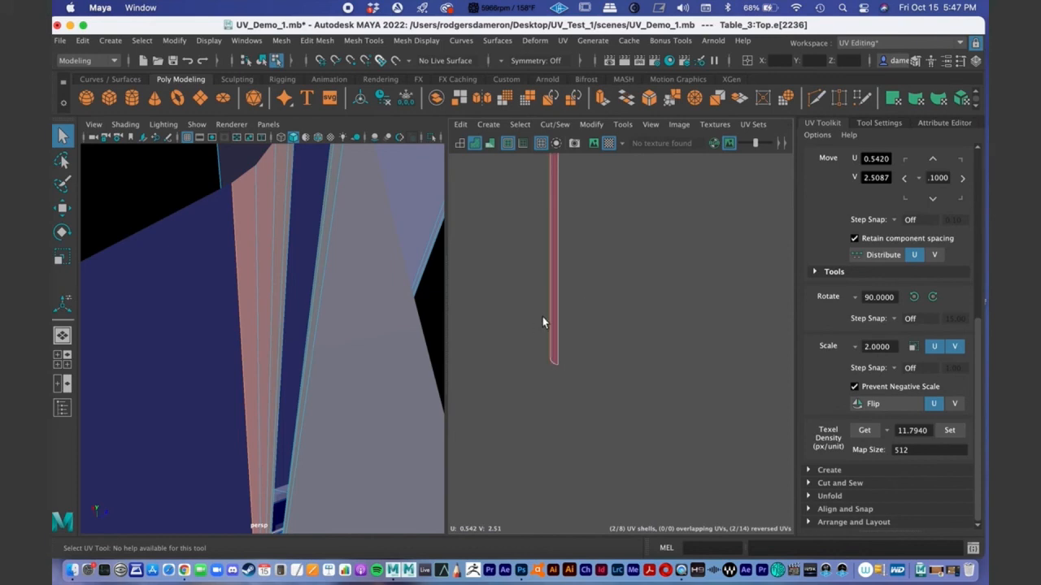
Step: Select the flat face of the recessed panel next to the table corner and switch the UV shells to wireframe display
{"action": "left_click", "coordinate": [542, 318]}
{"action": "left_click", "coordinate": [556, 327]}
{"action": "left_click", "coordinate": [265, 388]}
{"action": "left_click_drag", "start_coordinate": [265, 387], "coordinate": [350, 354], "text": "alt"}
{"action": "right_click_drag", "start_coordinate": [337, 336], "coordinate": [331, 257]}
{"action": "left_click", "coordinate": [340, 311]}
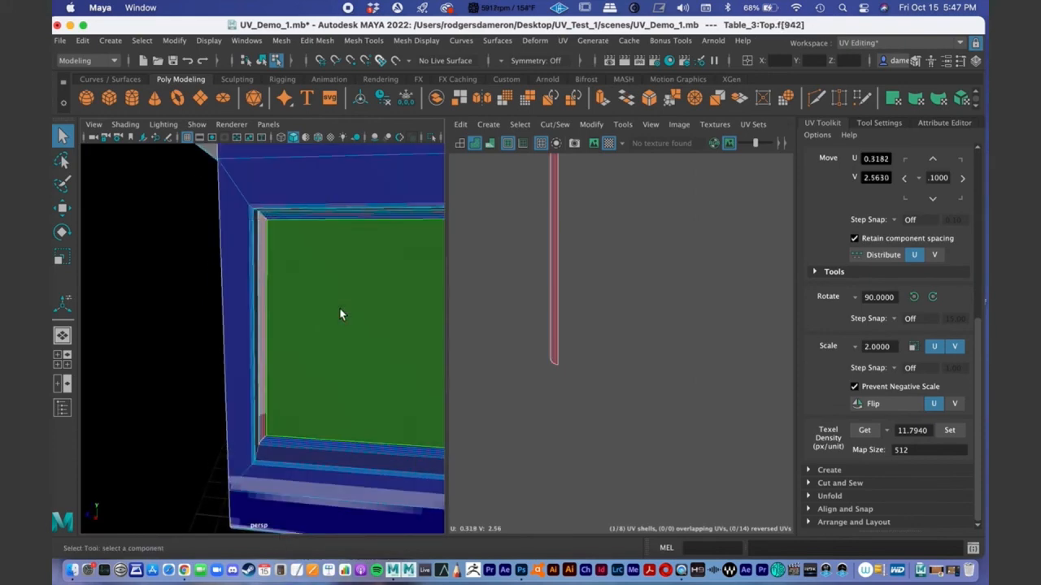
{"action": "middle_click_drag", "start_coordinate": [359, 351], "coordinate": [290, 339], "text": "alt"}
{"action": "right_click_drag", "start_coordinate": [291, 339], "coordinate": [229, 322], "text": "alt"}
{"action": "left_click", "coordinate": [460, 143]}
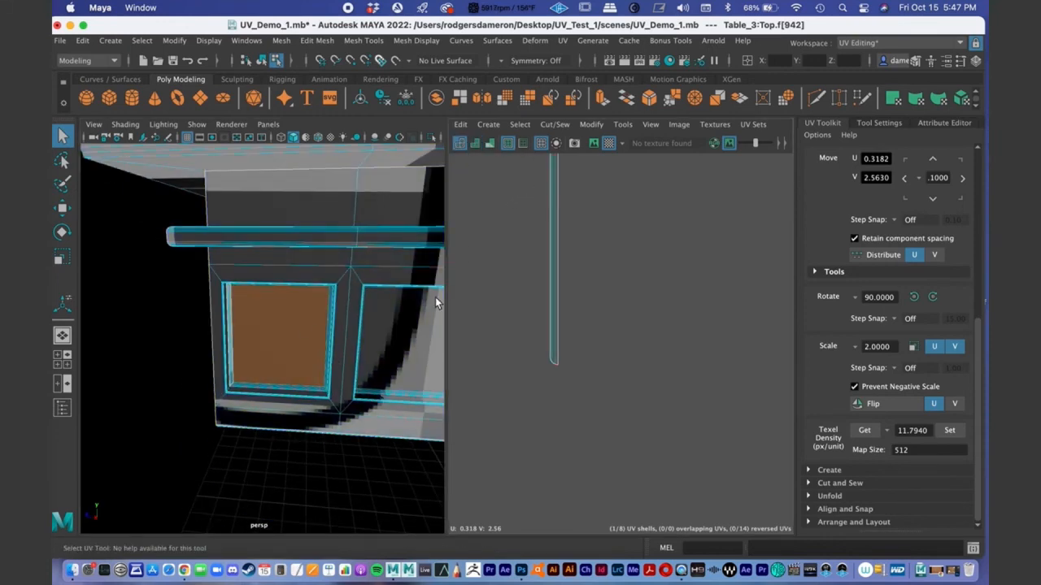
Step: Hide the checker pattern and locate the selected recessed-panel face within the panelled strips of the UV layout
{"action": "left_click", "coordinate": [609, 143]}
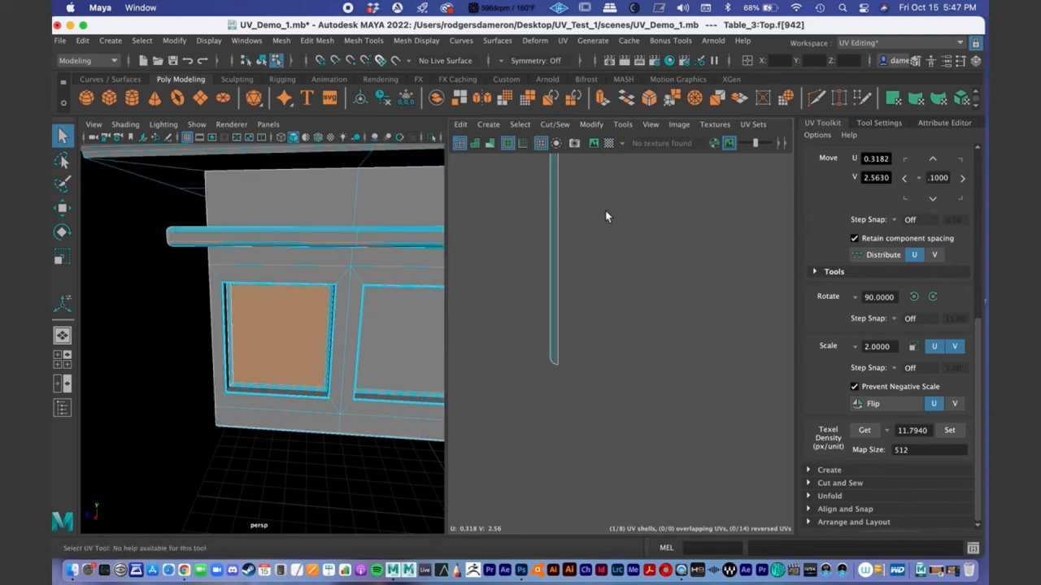
{"action": "scroll", "coordinate": [375, 346], "scroll_direction": "down", "scroll_amount": 4}
{"action": "middle_click_drag", "start_coordinate": [542, 355], "coordinate": [617, 315], "text": "alt"}
{"action": "scroll", "coordinate": [651, 317], "scroll_direction": "down", "scroll_amount": 3}
{"action": "middle_click_drag", "start_coordinate": [674, 368], "coordinate": [765, 320], "text": "alt"}
{"action": "scroll", "coordinate": [732, 325], "scroll_direction": "down", "scroll_amount": 5}
{"action": "right_click_drag", "start_coordinate": [650, 339], "coordinate": [440, 338], "text": "alt"}
{"action": "middle_click_drag", "start_coordinate": [678, 295], "coordinate": [657, 355], "text": "alt"}
{"action": "right_click_drag", "start_coordinate": [657, 353], "coordinate": [444, 343], "text": "alt"}
{"action": "middle_click_drag", "start_coordinate": [678, 328], "coordinate": [592, 246], "text": "alt"}
{"action": "right_click_drag", "start_coordinate": [630, 268], "coordinate": [589, 311], "text": "alt"}
{"action": "middle_click_drag", "start_coordinate": [614, 311], "coordinate": [459, 339], "text": "alt"}
{"action": "middle_click_drag", "start_coordinate": [681, 320], "coordinate": [665, 316], "text": "alt"}
{"action": "right_click_drag", "start_coordinate": [665, 316], "coordinate": [717, 316], "text": "alt"}
{"action": "middle_click_drag", "start_coordinate": [717, 316], "coordinate": [609, 316], "text": "alt"}
{"action": "right_click_drag", "start_coordinate": [609, 317], "coordinate": [695, 310], "text": "alt"}
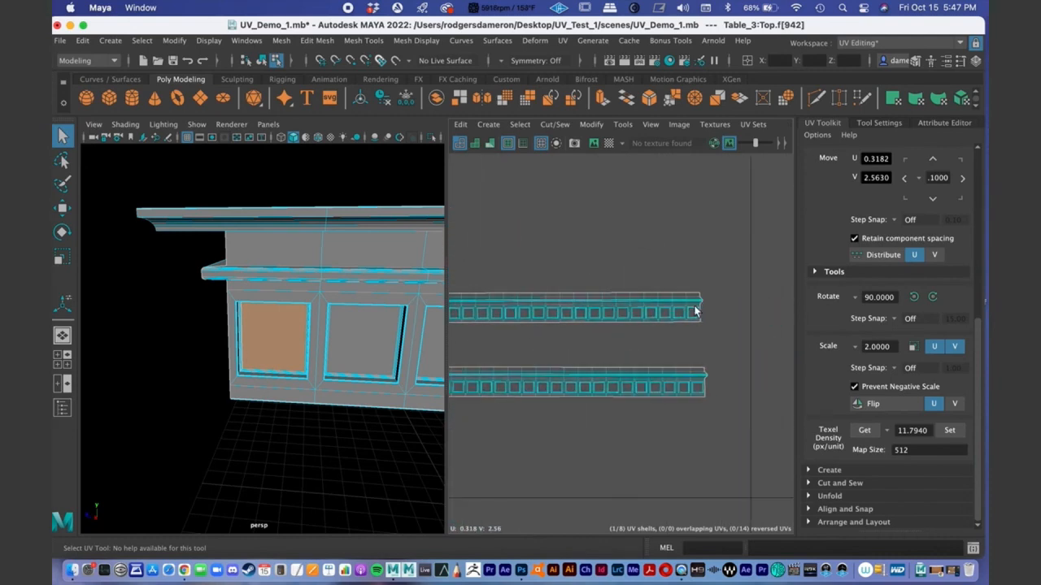
{"action": "middle_click_drag", "start_coordinate": [578, 341], "coordinate": [796, 326], "text": "alt"}
{"action": "right_click_drag", "start_coordinate": [711, 347], "coordinate": [549, 338], "text": "alt"}
{"action": "middle_click_drag", "start_coordinate": [549, 337], "coordinate": [617, 420], "text": "alt"}
{"action": "middle_click_drag", "start_coordinate": [468, 337], "coordinate": [529, 353], "text": "alt"}
{"action": "right_click_drag", "start_coordinate": [558, 347], "coordinate": [668, 341], "text": "alt"}
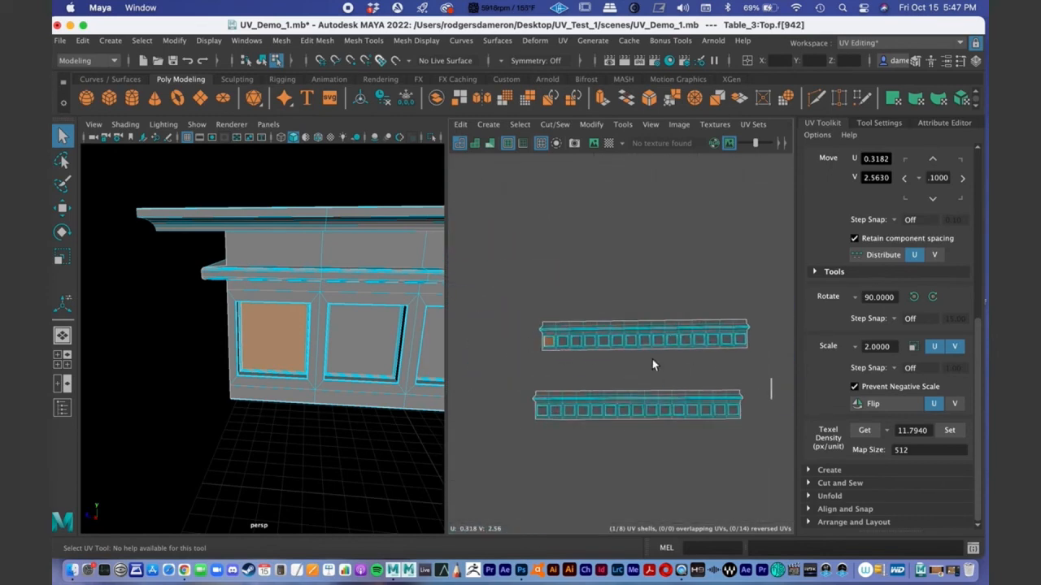
{"action": "scroll", "coordinate": [622, 298], "scroll_direction": "up", "scroll_amount": 4}
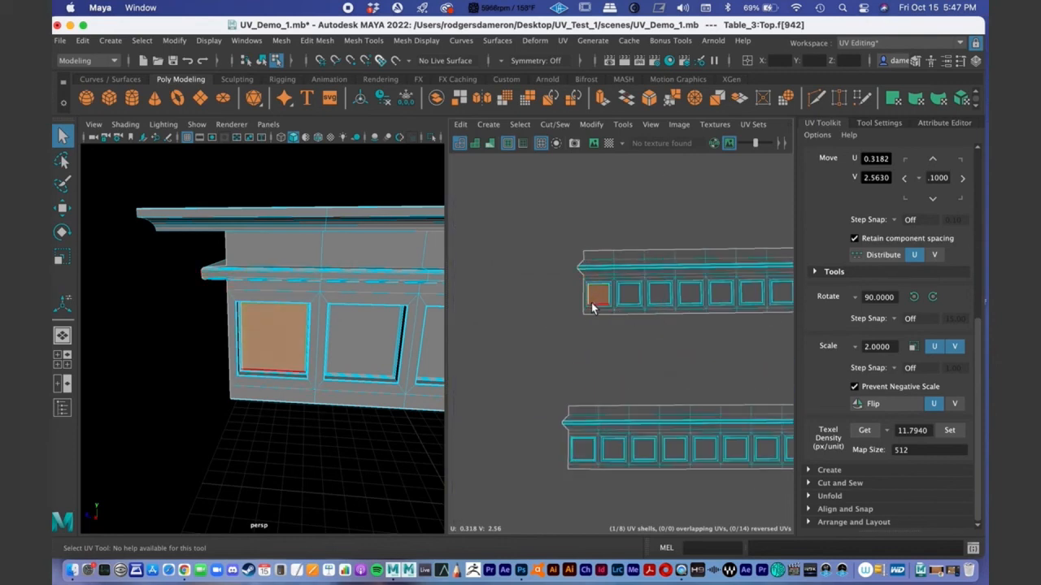
{"action": "scroll", "coordinate": [521, 295], "scroll_direction": "down", "scroll_amount": 4}
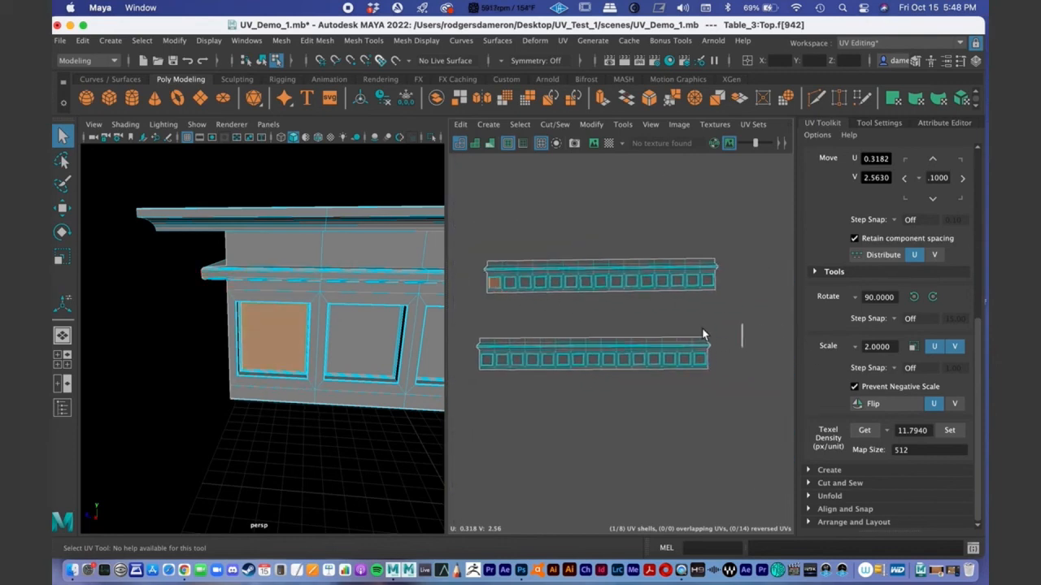
Step: Select the sliver shell and move it onto the end panel of the upper strip, to about U 0.31, V 2.56
{"action": "left_click_drag", "start_coordinate": [732, 323], "coordinate": [744, 359]}
{"action": "key", "text": "w"}
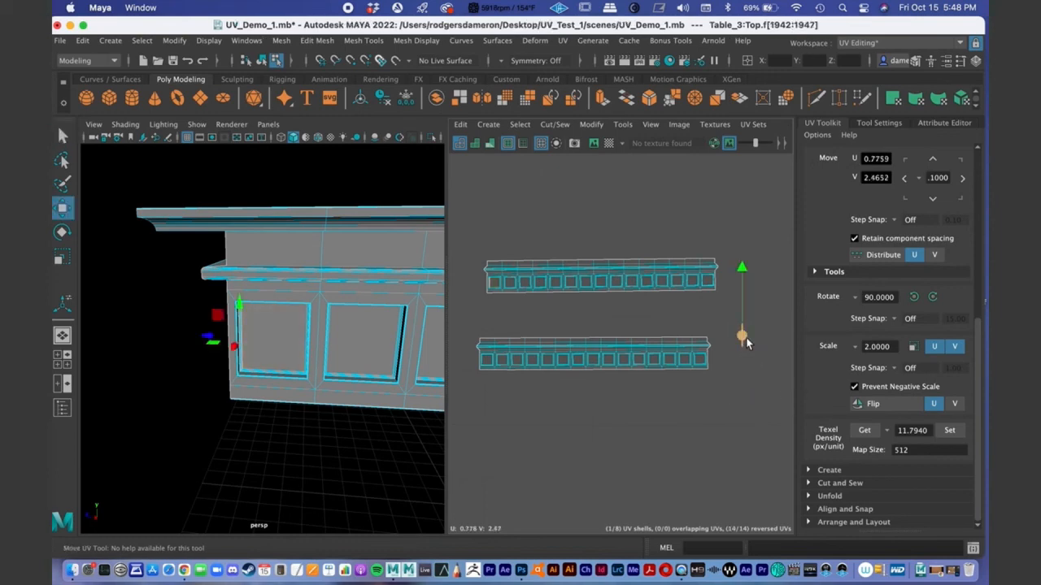
{"action": "key", "text": "shift+s"}
{"action": "middle_click_drag", "start_coordinate": [452, 246], "coordinate": [546, 312], "text": "alt"}
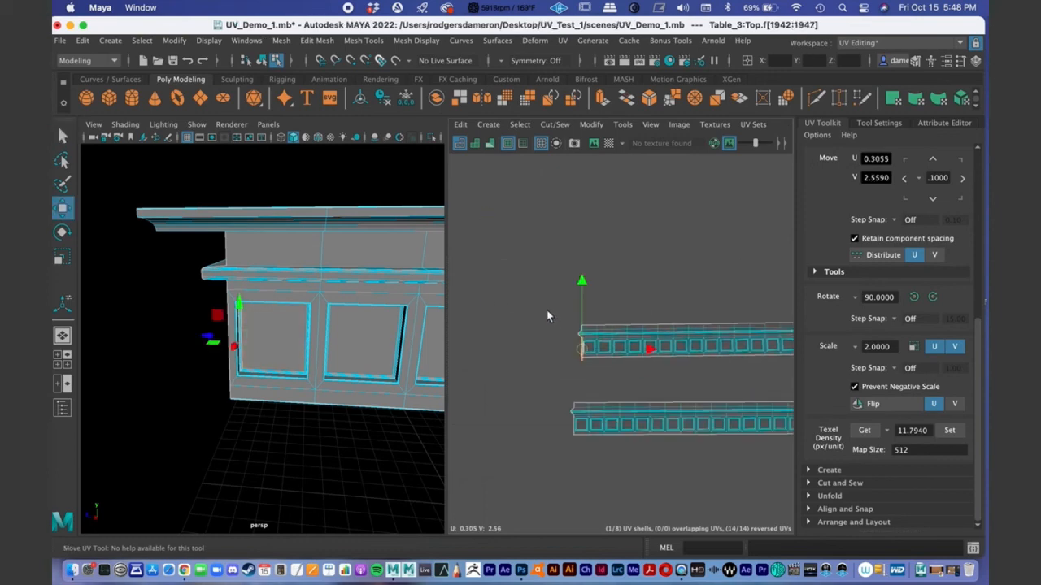
{"action": "right_click_drag", "start_coordinate": [567, 352], "coordinate": [765, 366], "text": "alt"}
{"action": "middle_click_drag", "start_coordinate": [678, 332], "coordinate": [668, 359], "text": "alt"}
{"action": "right_click_drag", "start_coordinate": [667, 358], "coordinate": [667, 411], "text": "alt"}
{"action": "middle_click_drag", "start_coordinate": [667, 411], "coordinate": [594, 318], "text": "alt"}
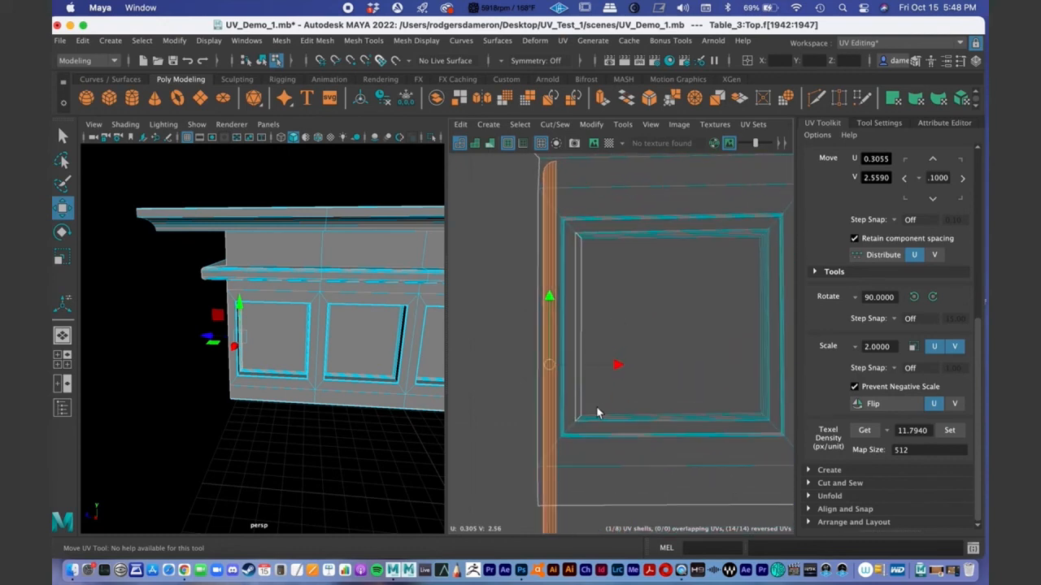
Step: Switch the UV shells to semi-transparent shading and reselect only the sliver shell overlapping the strip's end
{"action": "left_click", "coordinate": [641, 387]}
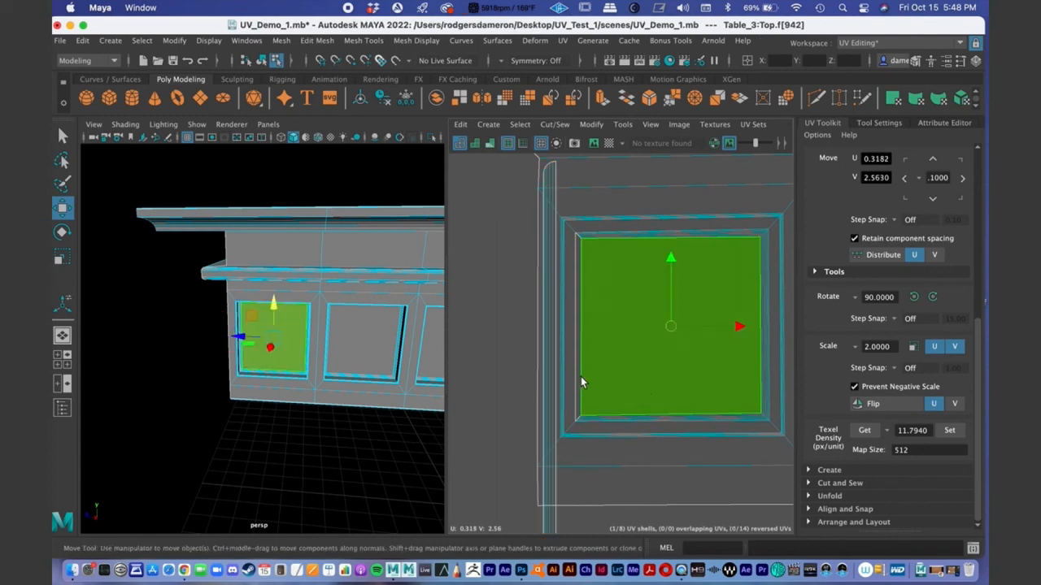
{"action": "left_click", "coordinate": [474, 144]}
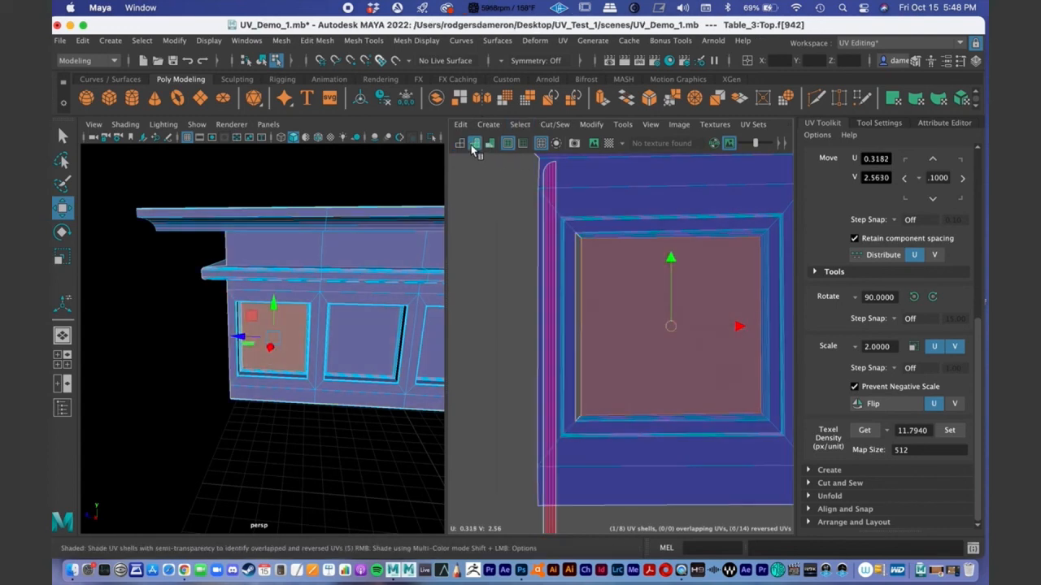
{"action": "left_click", "coordinate": [550, 246]}
{"action": "right_click_drag", "start_coordinate": [547, 200], "coordinate": [552, 180]}
{"action": "left_click", "coordinate": [552, 177]}
{"action": "middle_click_drag", "start_coordinate": [551, 433], "coordinate": [556, 336], "text": "alt"}
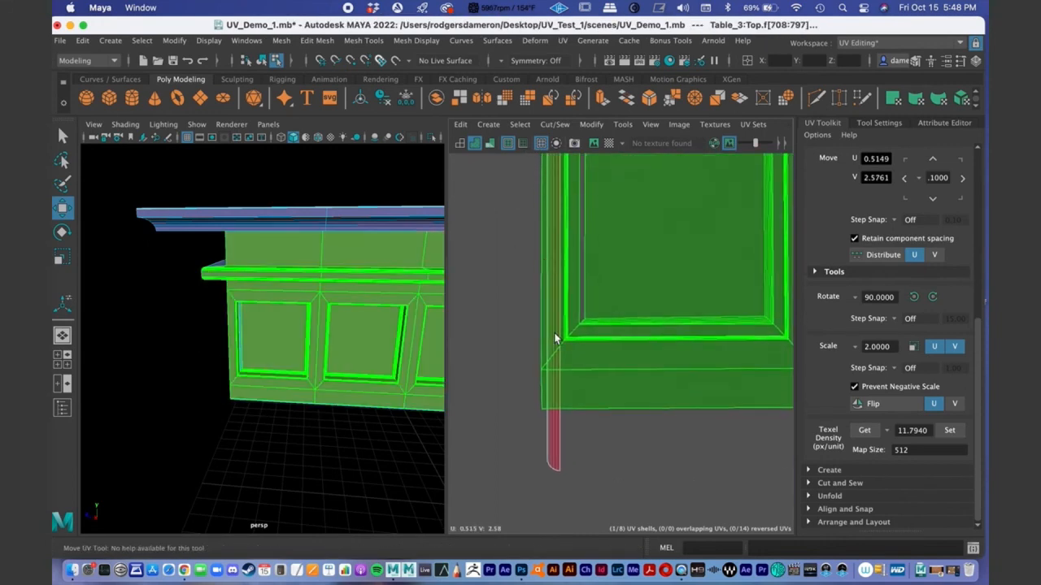
{"action": "left_click", "coordinate": [557, 451]}
{"action": "middle_click_drag", "start_coordinate": [557, 448], "coordinate": [557, 492], "text": "alt"}
{"action": "right_click_drag", "start_coordinate": [557, 493], "coordinate": [526, 423], "text": "alt"}
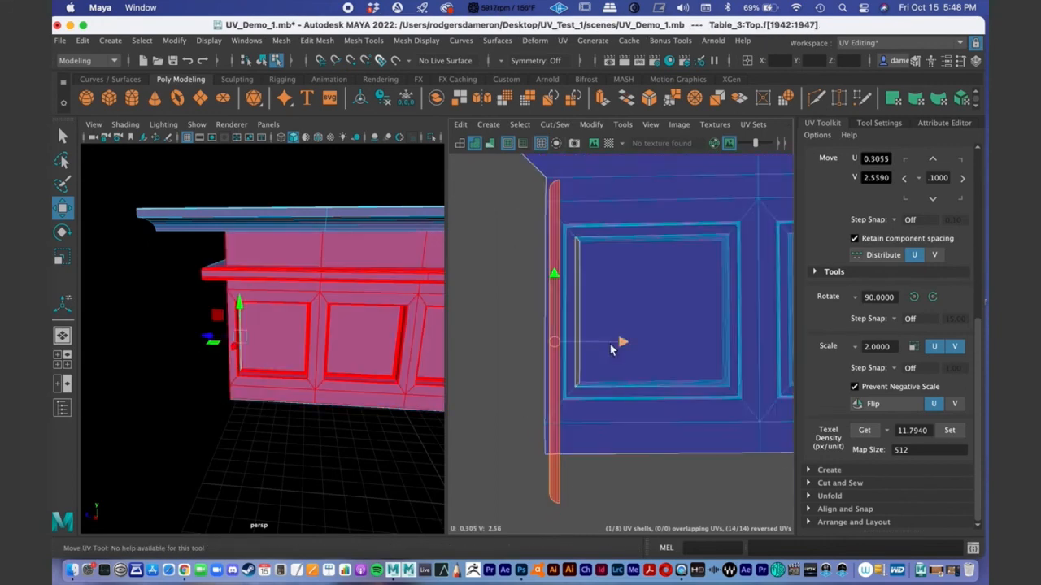
Step: Move the sliver just outside the strip's end, to about U 0.301, V 2.559, and flip it in U
{"action": "left_click_drag", "start_coordinate": [621, 344], "coordinate": [550, 345]}
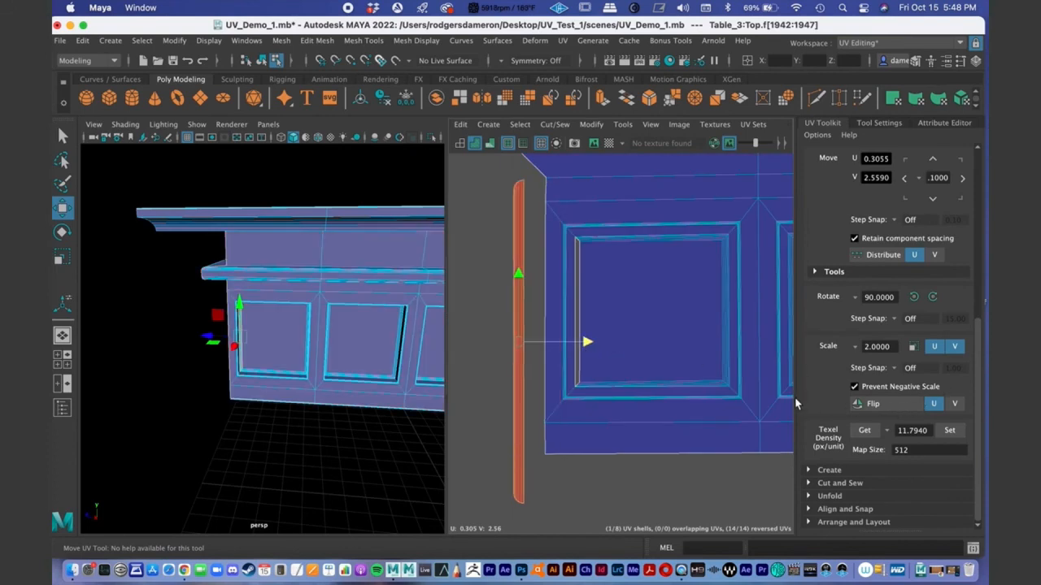
{"action": "left_click", "coordinate": [873, 403]}
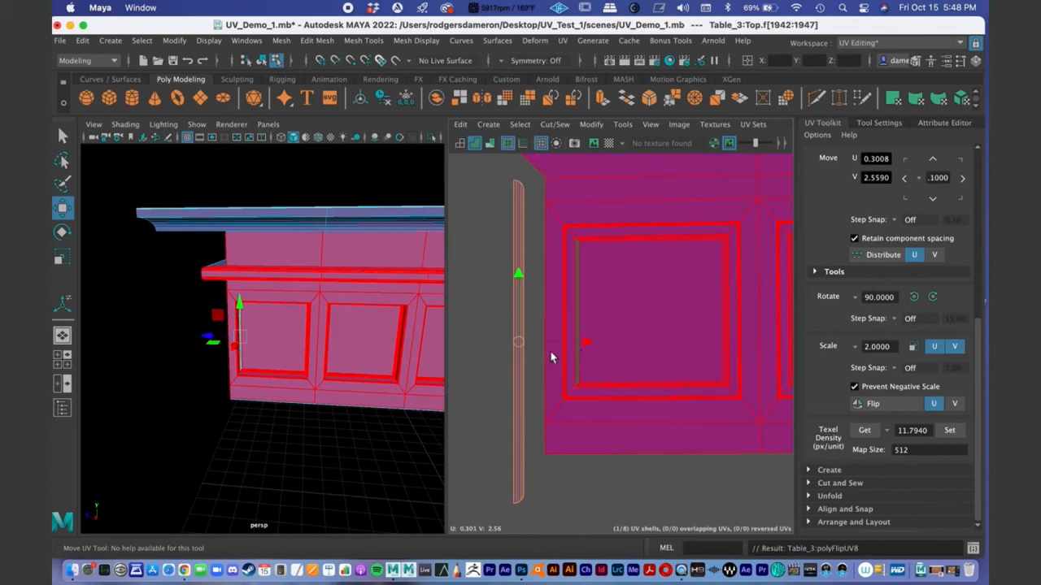
{"action": "key", "text": "ctrl+z"}
Step: Scale the sliver down uniformly and move it into the narrow gap beside the panel face, to about U 0.308, V 2.565
{"action": "key", "text": "r"}
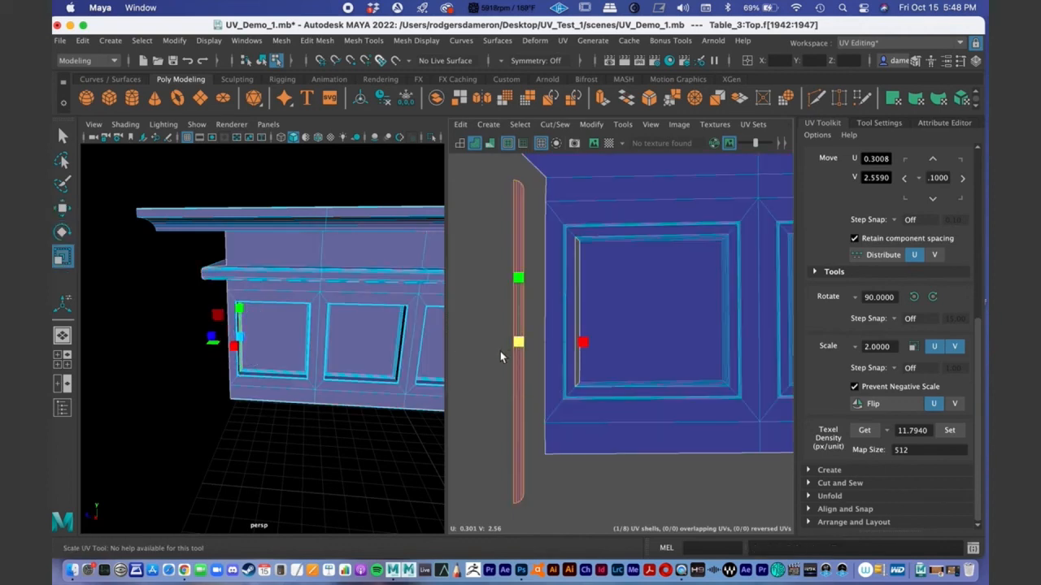
{"action": "left_click_drag", "start_coordinate": [498, 354], "coordinate": [485, 377]}
{"action": "key", "text": "w"}
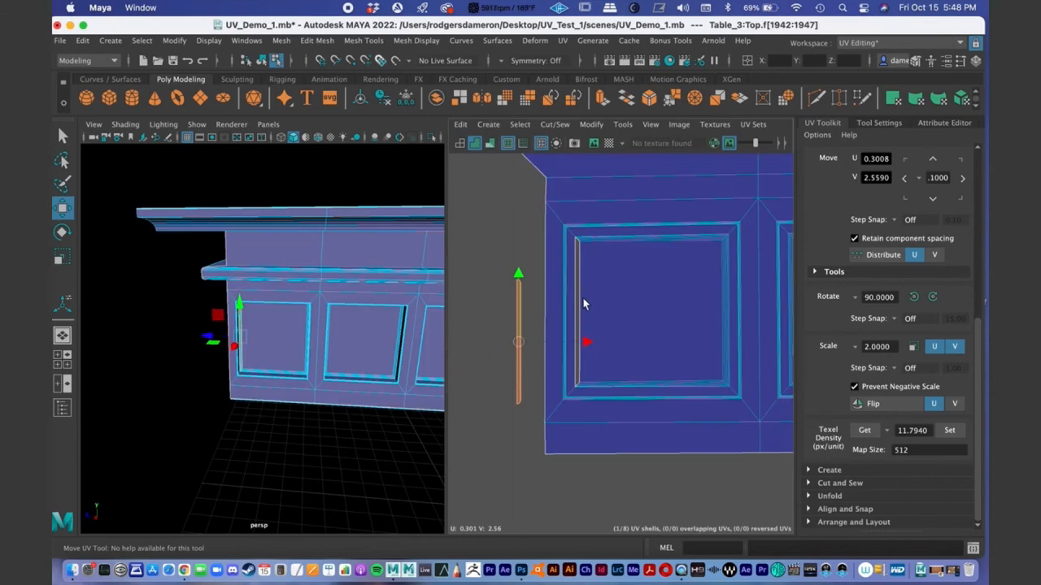
{"action": "left_click_drag", "start_coordinate": [519, 342], "coordinate": [583, 298]}
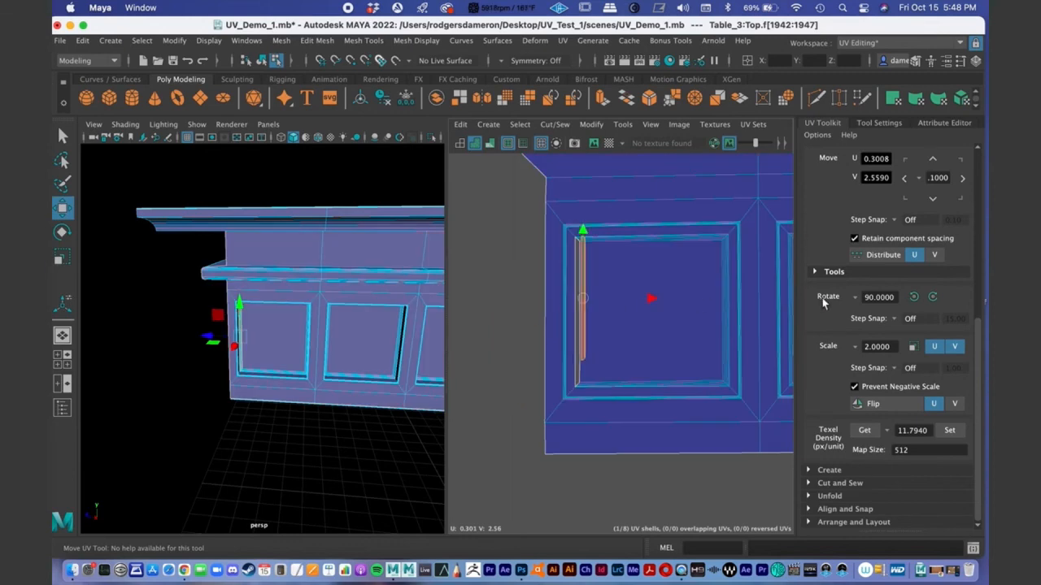
{"action": "scroll", "coordinate": [551, 332], "scroll_direction": "up", "scroll_amount": 5}
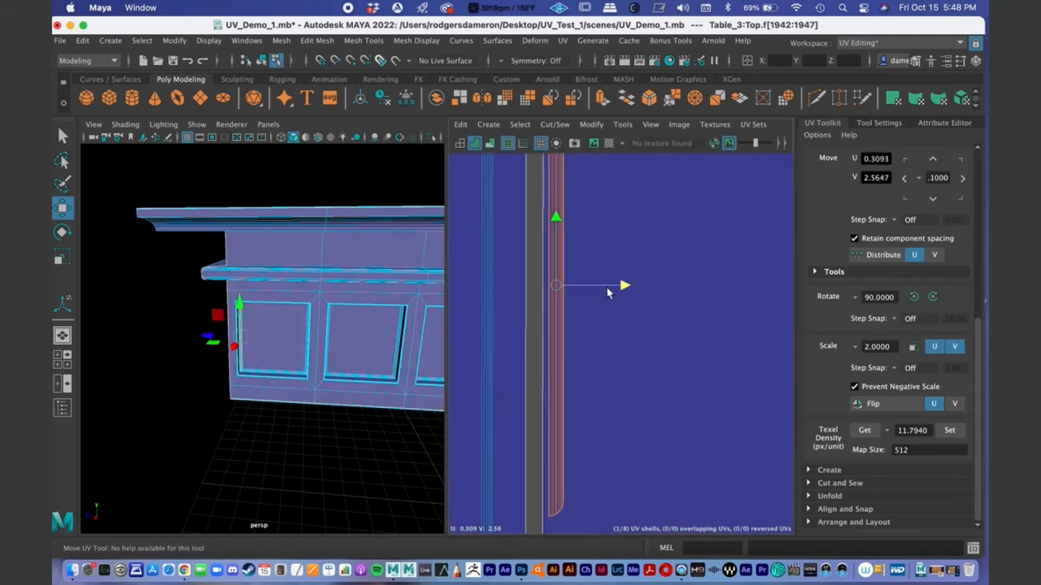
{"action": "left_click_drag", "start_coordinate": [618, 288], "coordinate": [609, 285]}
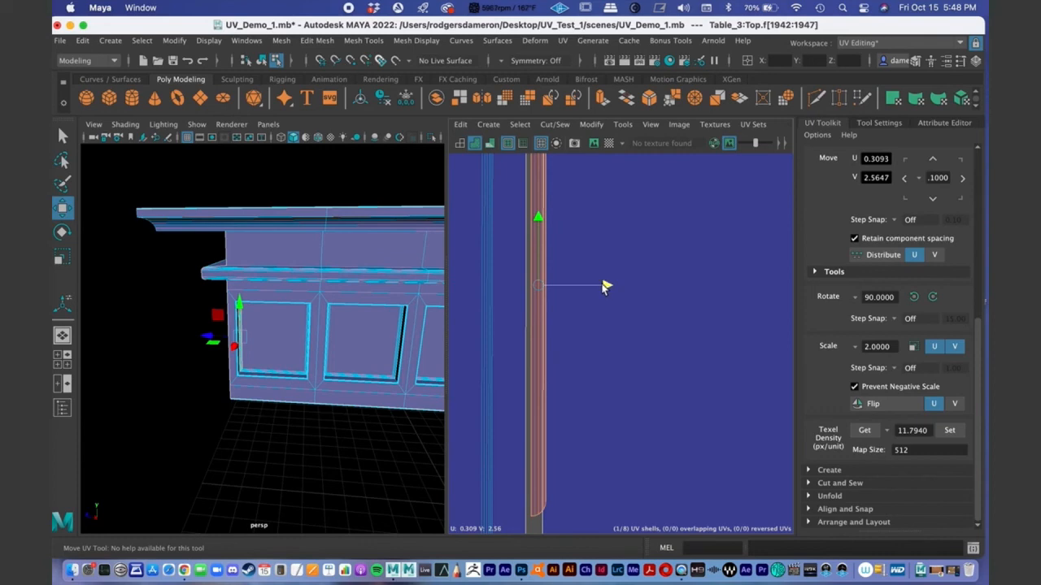
{"action": "left_click_drag", "start_coordinate": [610, 296], "coordinate": [593, 284]}
Step: Shrink the sliver slightly more to fit the gap's width and center it there, at about U 0.3085, V 2.565
{"action": "key", "text": "r"}
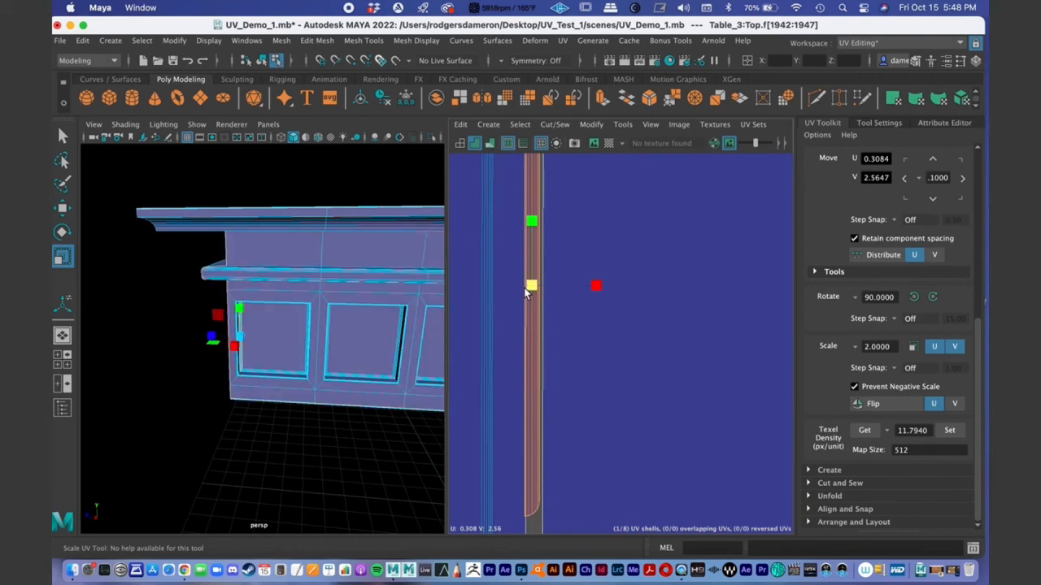
{"action": "left_click_drag", "start_coordinate": [534, 292], "coordinate": [535, 296]}
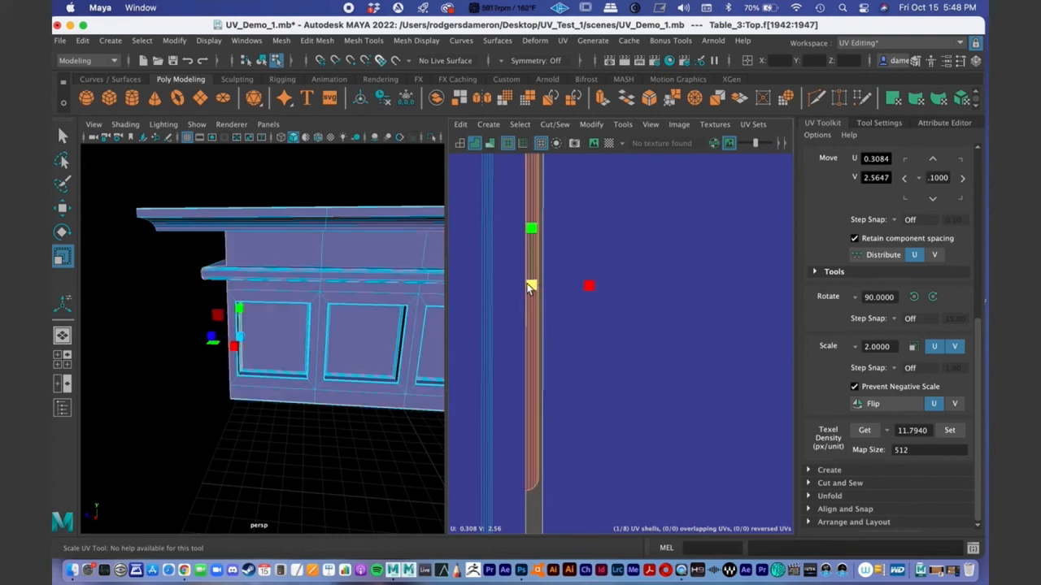
{"action": "left_click_drag", "start_coordinate": [528, 285], "coordinate": [528, 287]}
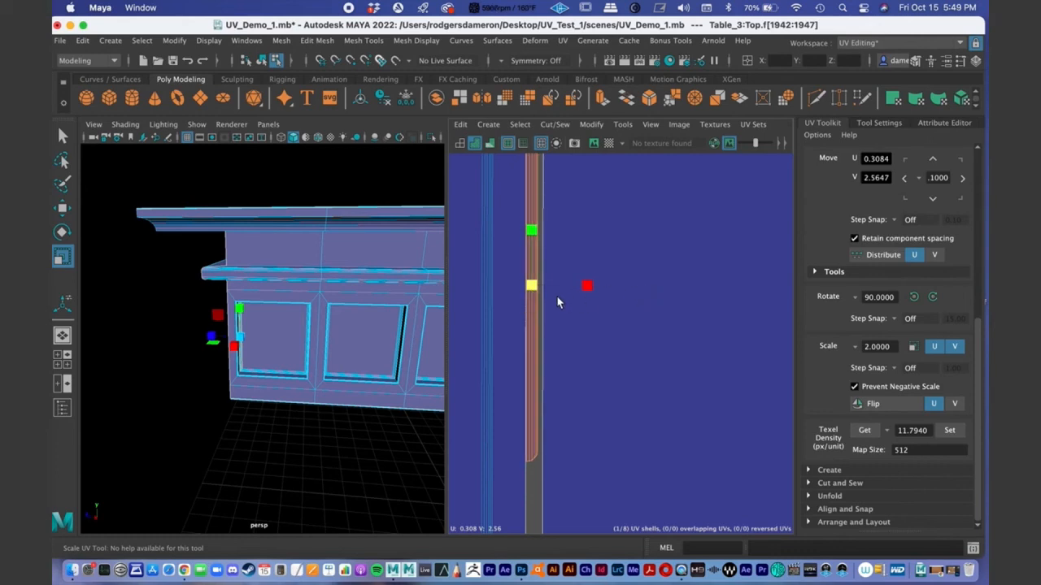
{"action": "scroll", "coordinate": [556, 302], "scroll_direction": "up", "scroll_amount": 4}
{"action": "key", "text": "w"}
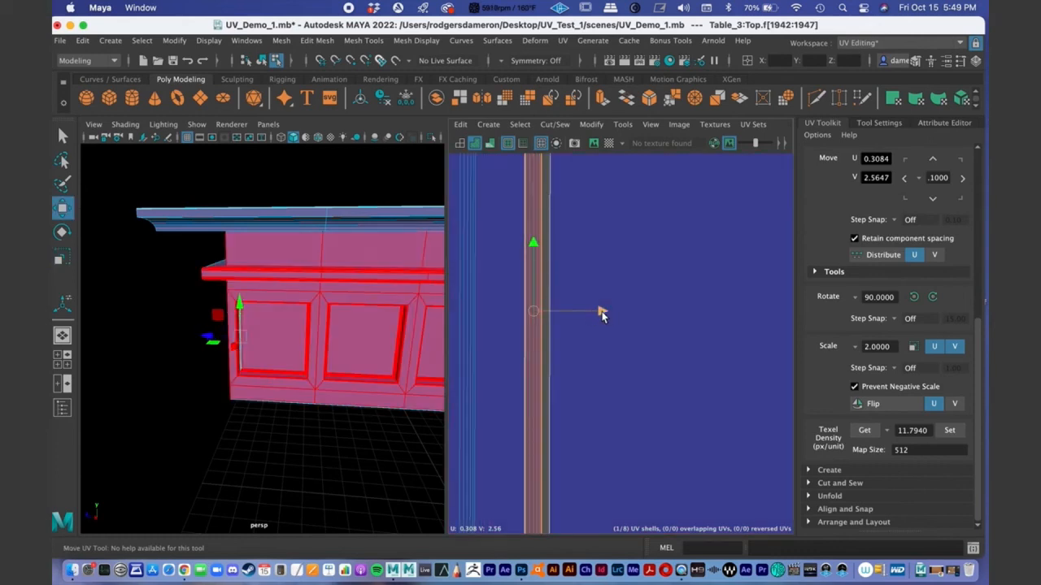
{"action": "left_click_drag", "start_coordinate": [602, 315], "coordinate": [604, 315]}
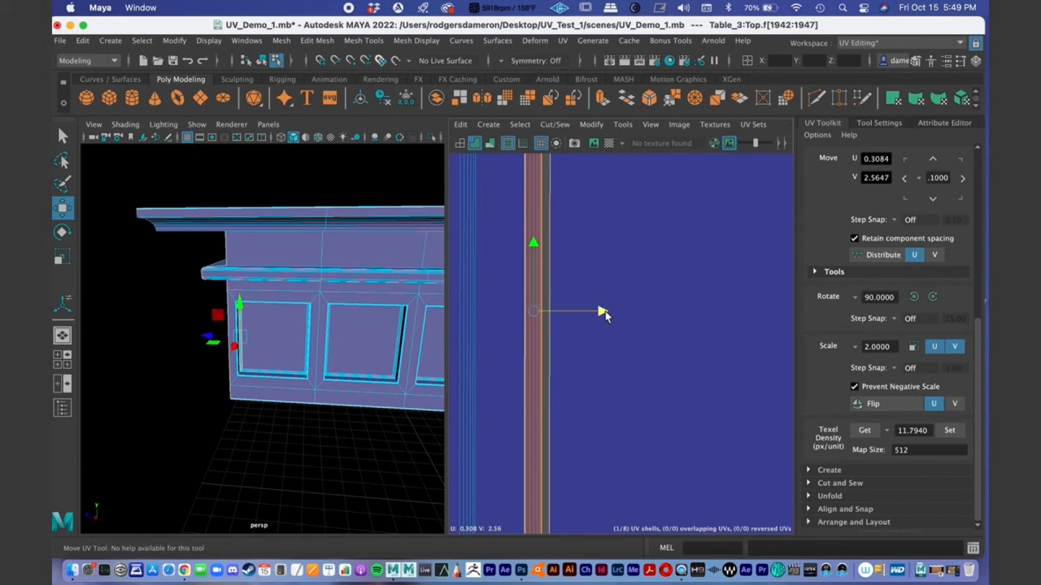
{"action": "left_click_drag", "start_coordinate": [603, 314], "coordinate": [607, 314]}
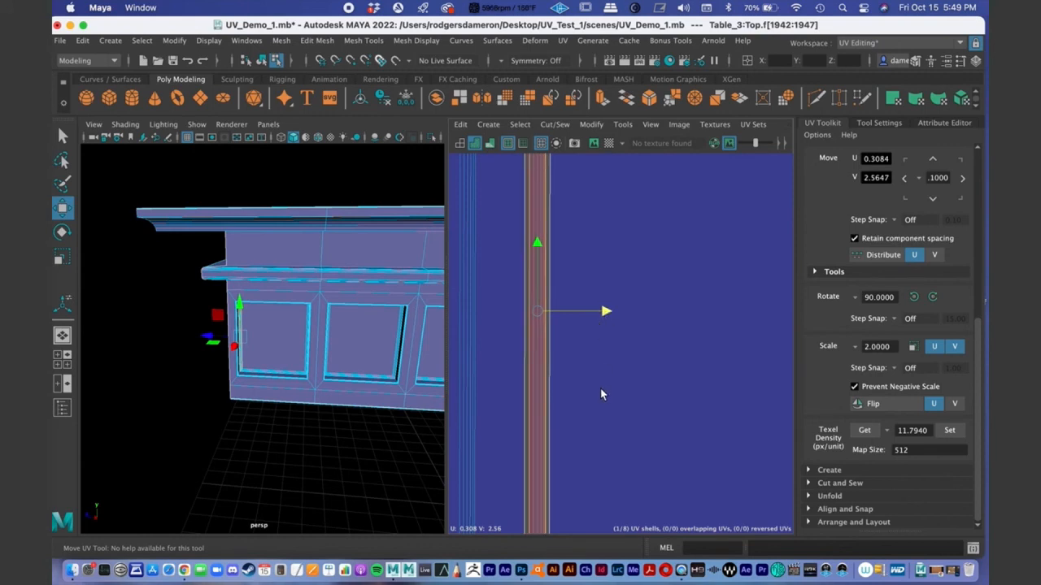
Step: Select the gap's vertical border edges and the main edges along its slanted upper end
{"action": "middle_click_drag", "start_coordinate": [613, 197], "coordinate": [617, 265], "text": "alt"}
{"action": "right_click_drag", "start_coordinate": [617, 266], "coordinate": [550, 271], "text": "alt"}
{"action": "middle_click_drag", "start_coordinate": [557, 267], "coordinate": [569, 388], "text": "alt"}
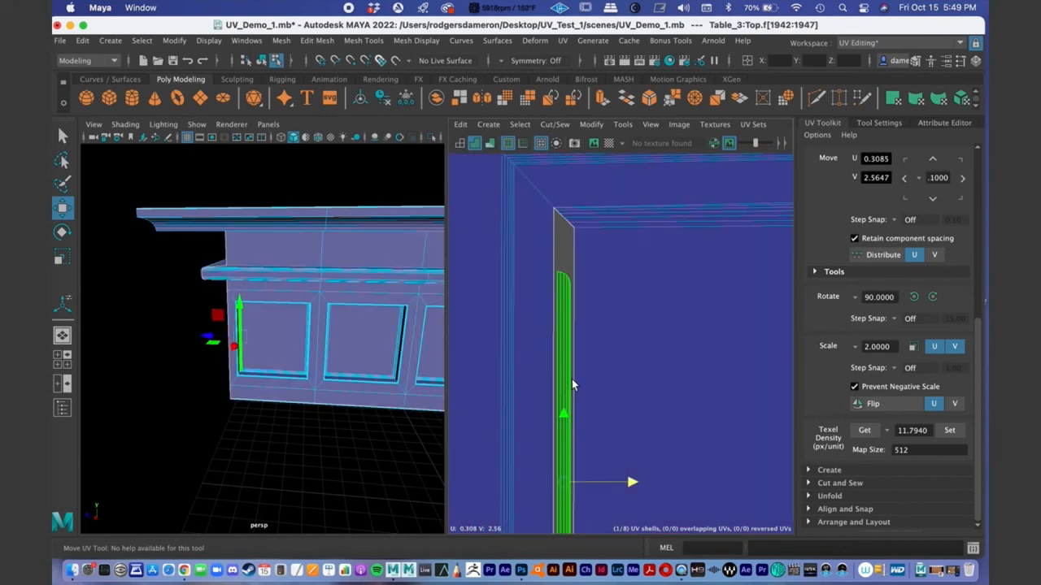
{"action": "key", "text": "q"}
{"action": "middle_click_drag", "start_coordinate": [567, 324], "coordinate": [577, 371], "text": "alt"}
{"action": "right_click_drag", "start_coordinate": [582, 325], "coordinate": [687, 313], "text": "alt"}
{"action": "middle_click_drag", "start_coordinate": [533, 295], "coordinate": [599, 355], "text": "alt"}
{"action": "right_click_drag", "start_coordinate": [559, 290], "coordinate": [609, 241], "text": "alt"}
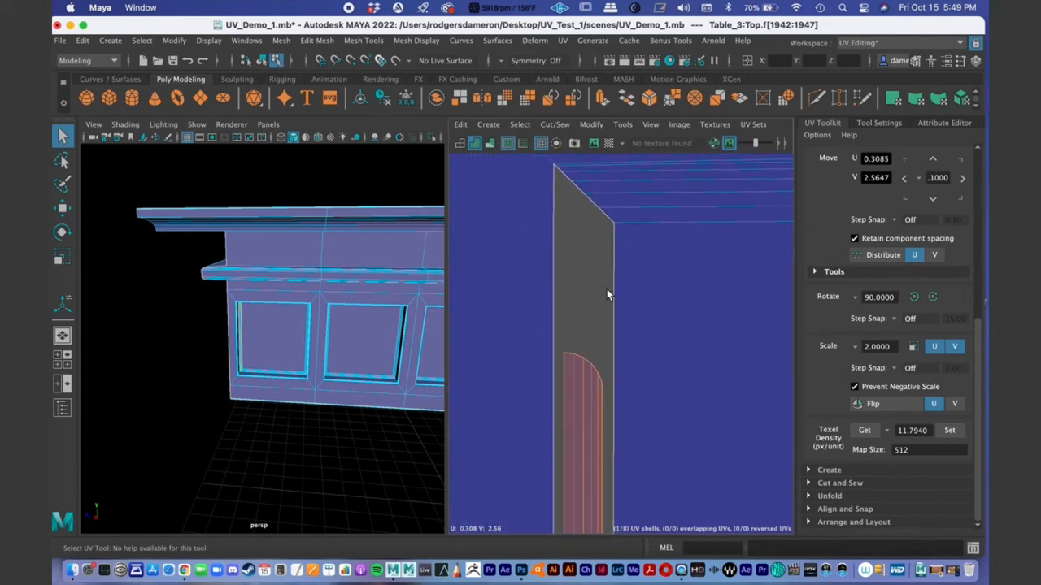
{"action": "left_click", "coordinate": [611, 291]}
{"action": "left_click", "coordinate": [591, 200], "text": "shift"}
{"action": "left_click", "coordinate": [575, 198], "text": "shift"}
{"action": "left_click", "coordinate": [553, 189], "text": "shift"}
Step: Add the remaining short border edges at the tip of the gap's slanted upper end to the selection
{"action": "middle_click_drag", "start_coordinate": [557, 177], "coordinate": [557, 270], "text": "alt"}
{"action": "right_click_drag", "start_coordinate": [553, 275], "coordinate": [666, 303], "text": "alt"}
{"action": "middle_click_drag", "start_coordinate": [666, 303], "coordinate": [638, 329], "text": "alt"}
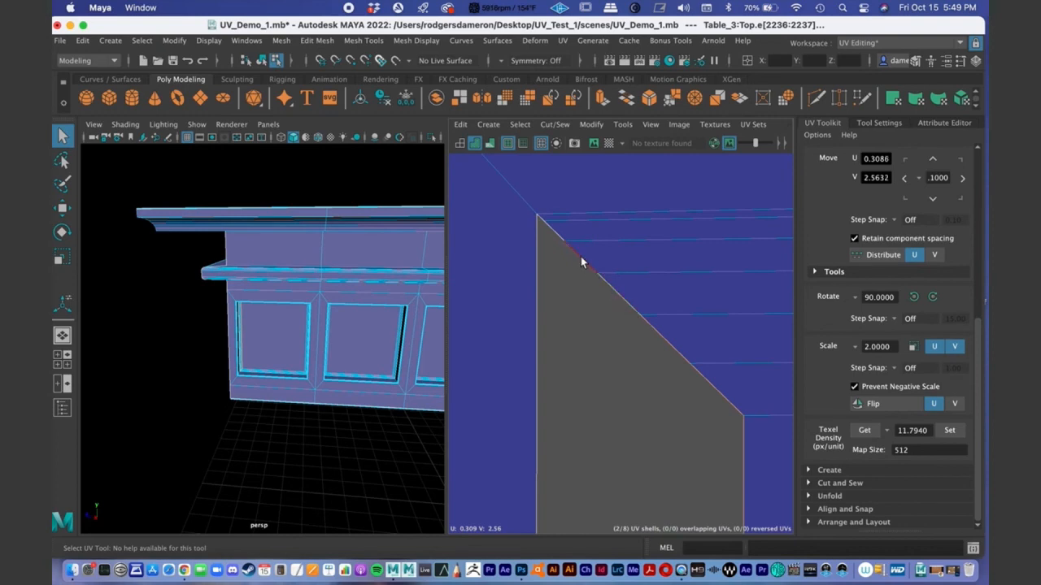
{"action": "left_click", "coordinate": [541, 218], "text": "shift"}
{"action": "middle_click_drag", "start_coordinate": [541, 220], "coordinate": [608, 356], "text": "alt"}
{"action": "left_click", "coordinate": [526, 364], "text": "shift"}
{"action": "middle_click_drag", "start_coordinate": [604, 303], "coordinate": [622, 335], "text": "alt"}
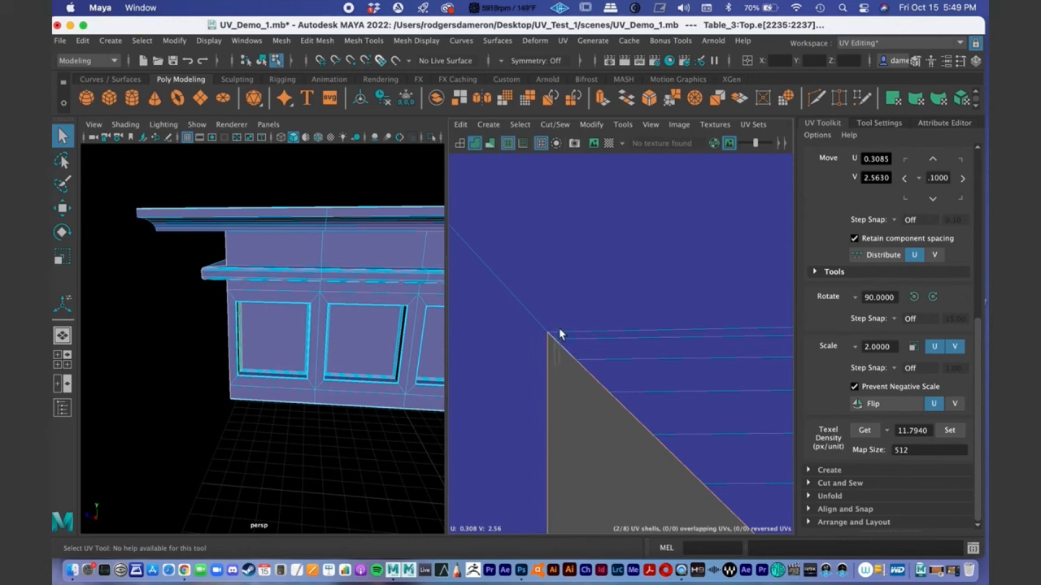
{"action": "left_click", "coordinate": [570, 333], "text": "shift"}
{"action": "left_click_drag", "start_coordinate": [604, 358], "coordinate": [607, 357], "text": "ctrl"}
Step: Follow the gap down to the sliver's lower end, select the sliver's border edges there, and compare its sides with the gap's edges
{"action": "middle_click_drag", "start_coordinate": [657, 432], "coordinate": [622, 298], "text": "alt"}
{"action": "right_click_drag", "start_coordinate": [623, 298], "coordinate": [528, 414], "text": "alt"}
{"action": "middle_click_drag", "start_coordinate": [652, 492], "coordinate": [641, 212], "text": "alt"}
{"action": "right_click_drag", "start_coordinate": [640, 213], "coordinate": [561, 448], "text": "alt"}
{"action": "middle_click_drag", "start_coordinate": [649, 488], "coordinate": [636, 221], "text": "alt"}
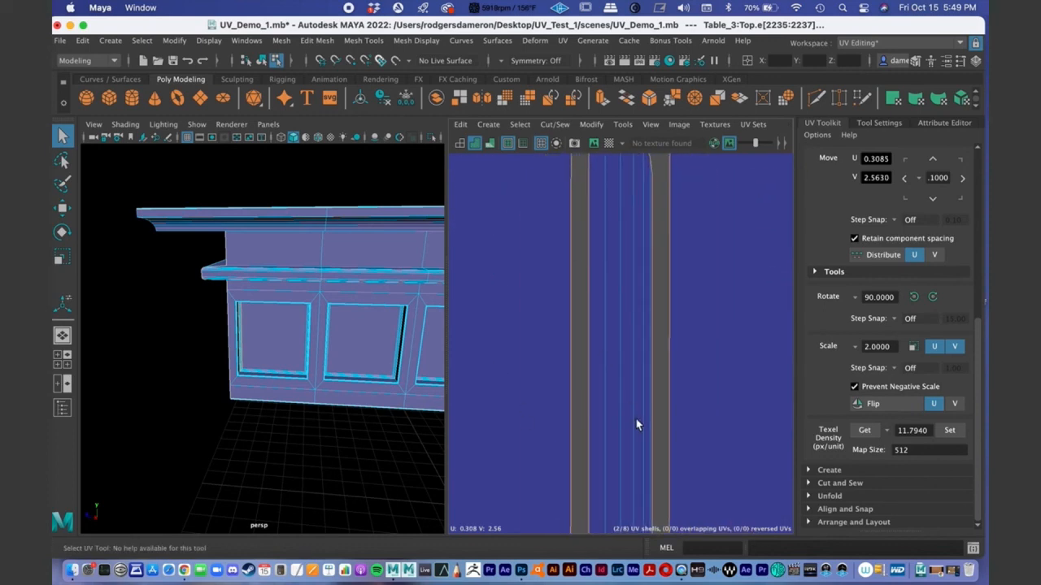
{"action": "middle_click_drag", "start_coordinate": [647, 455], "coordinate": [638, 223], "text": "alt"}
{"action": "middle_click_drag", "start_coordinate": [660, 431], "coordinate": [671, 224], "text": "alt"}
{"action": "right_click_drag", "start_coordinate": [672, 224], "coordinate": [625, 422], "text": "alt"}
{"action": "middle_click_drag", "start_coordinate": [625, 459], "coordinate": [595, 224], "text": "alt"}
{"action": "middle_click_drag", "start_coordinate": [641, 421], "coordinate": [613, 215], "text": "alt"}
{"action": "middle_click_drag", "start_coordinate": [592, 385], "coordinate": [606, 216], "text": "alt"}
{"action": "middle_click_drag", "start_coordinate": [579, 403], "coordinate": [593, 443], "text": "alt"}
{"action": "left_click_drag", "start_coordinate": [574, 411], "coordinate": [628, 299]}
{"action": "left_click", "coordinate": [597, 355]}
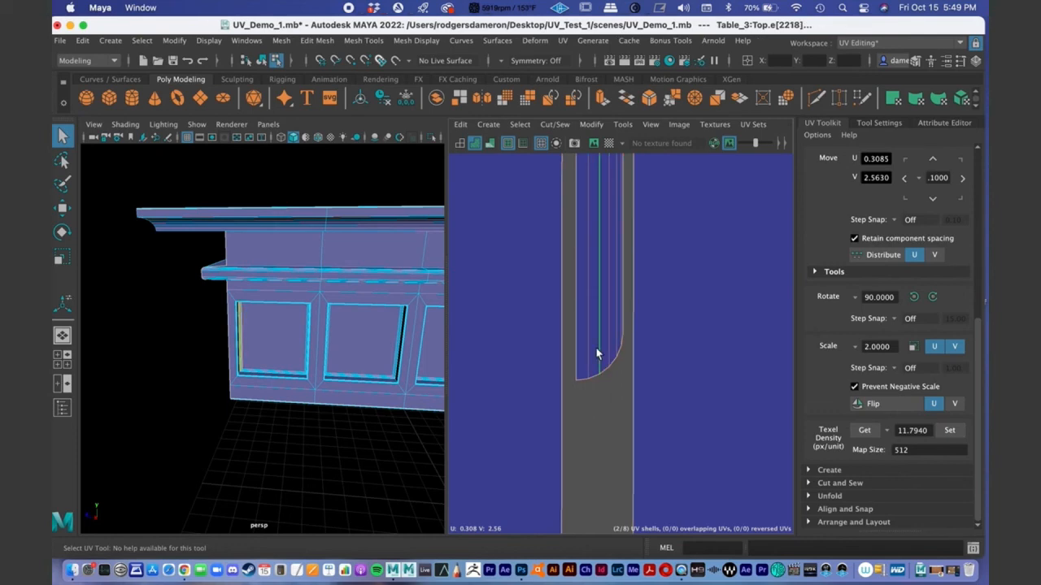
{"action": "left_click", "coordinate": [577, 324]}
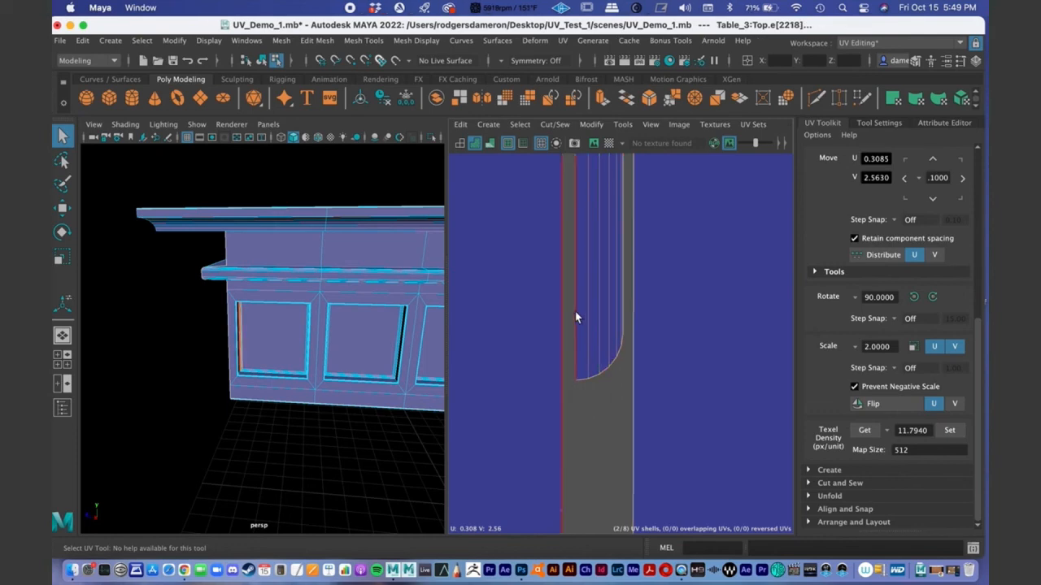
{"action": "left_click", "coordinate": [626, 325]}
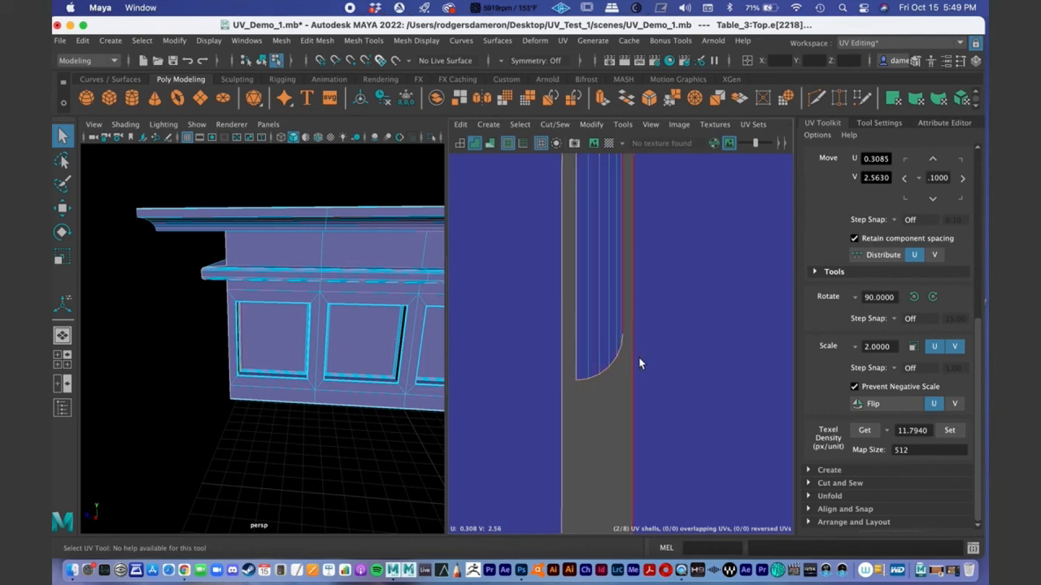
Step: Follow the gap's length and compare the sliver's border with the gap's edges from one end to the other
{"action": "middle_click_drag", "start_coordinate": [598, 432], "coordinate": [600, 490], "text": "alt"}
{"action": "right_click_drag", "start_coordinate": [597, 423], "coordinate": [492, 329], "text": "alt"}
{"action": "middle_click_drag", "start_coordinate": [610, 332], "coordinate": [592, 485], "text": "alt"}
{"action": "middle_click_drag", "start_coordinate": [605, 301], "coordinate": [597, 379], "text": "alt"}
{"action": "right_click_drag", "start_coordinate": [599, 376], "coordinate": [459, 350], "text": "alt"}
{"action": "right_click_drag", "start_coordinate": [662, 316], "coordinate": [573, 317], "text": "alt"}
{"action": "middle_click_drag", "start_coordinate": [655, 330], "coordinate": [623, 191], "text": "alt"}
{"action": "right_click_drag", "start_coordinate": [666, 313], "coordinate": [543, 321], "text": "alt"}
{"action": "middle_click_drag", "start_coordinate": [597, 264], "coordinate": [610, 472], "text": "alt"}
{"action": "right_click_drag", "start_coordinate": [639, 342], "coordinate": [598, 354], "text": "alt"}
{"action": "middle_click_drag", "start_coordinate": [612, 359], "coordinate": [544, 258], "text": "alt"}
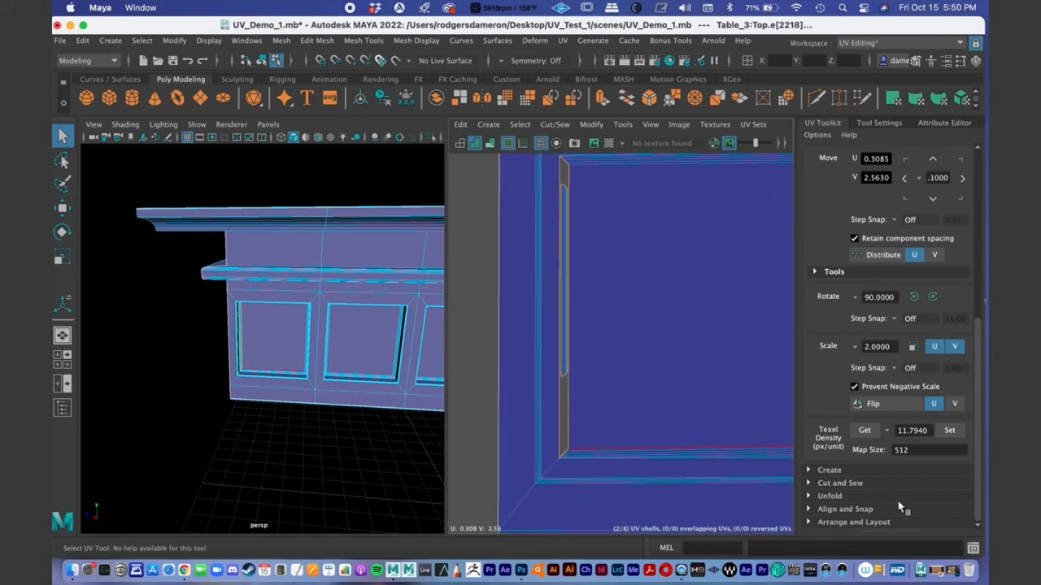
Step: Sew the sliver's selected border edges to the gap's edges in the panelled strip
{"action": "left_click", "coordinate": [819, 483]}
{"action": "left_click_drag", "start_coordinate": [975, 449], "coordinate": [981, 503]}
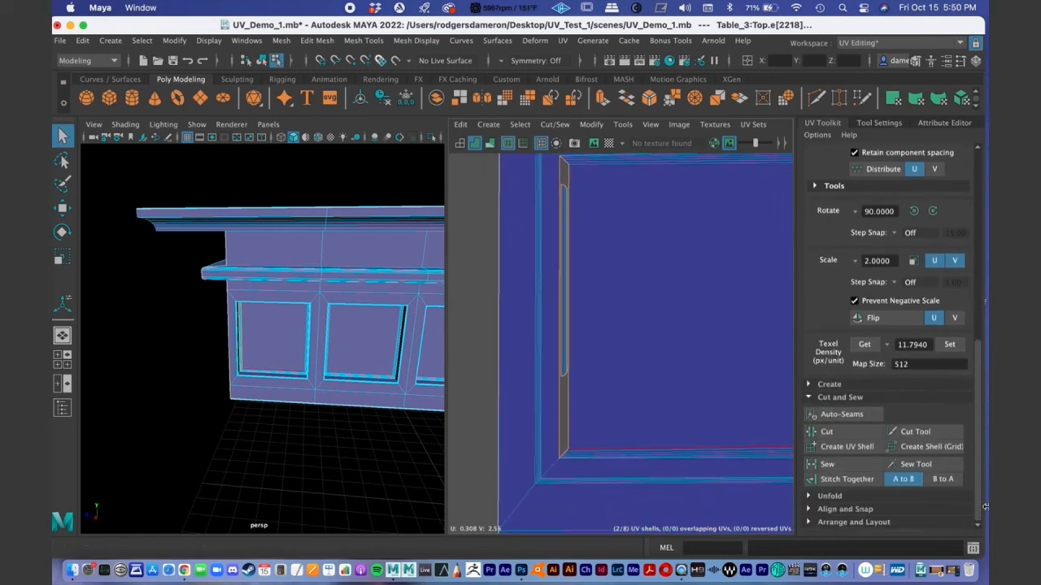
{"action": "left_click", "coordinate": [827, 465]}
{"action": "left_click", "coordinate": [618, 355]}
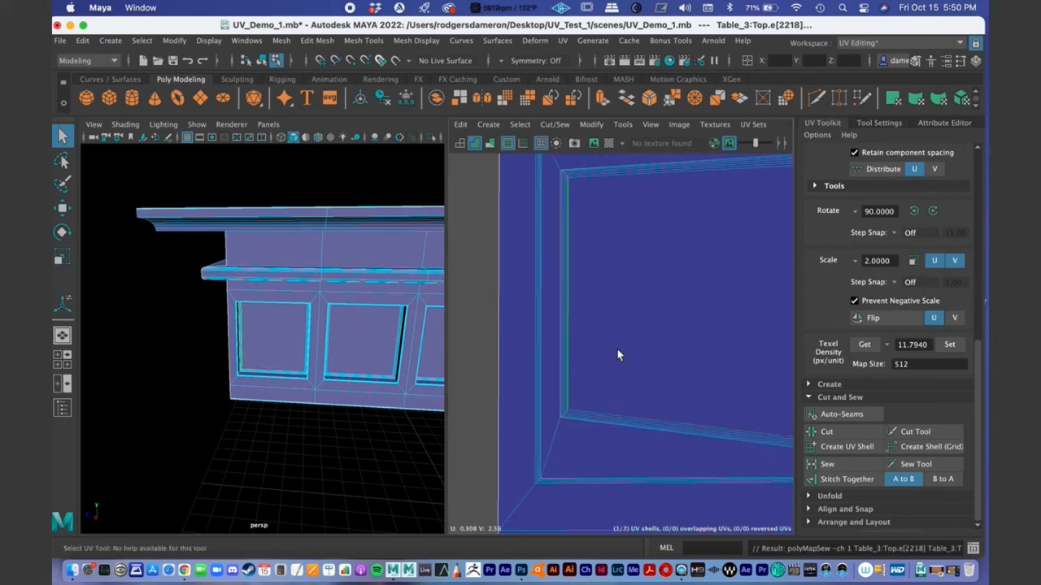
{"action": "scroll", "coordinate": [625, 323], "scroll_direction": "down", "scroll_amount": 5}
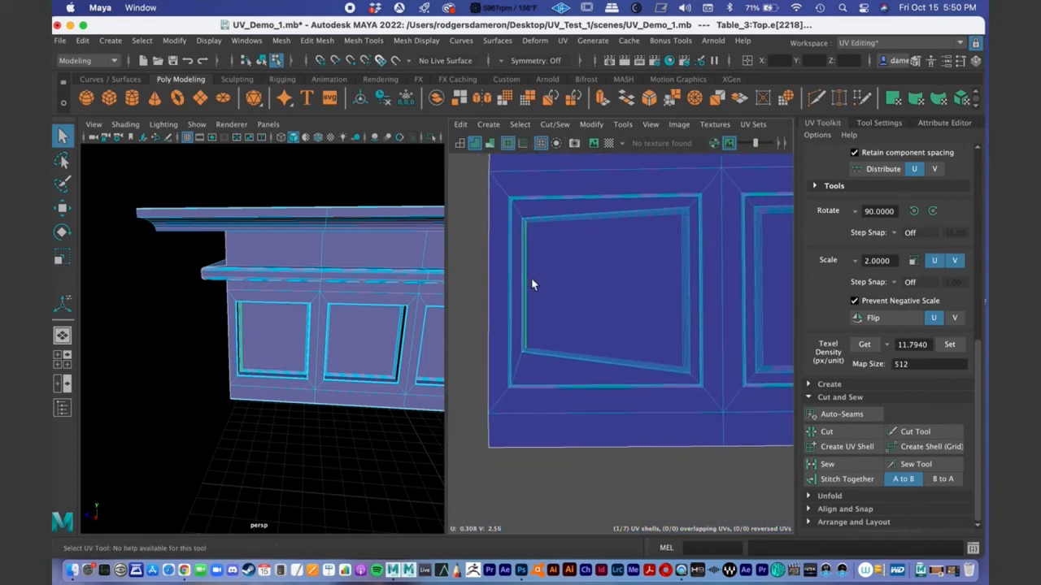
Step: Select the left inner corner UVs of the strip's first panel and stretch them vertically until its slanted edges run nearly level
{"action": "right_click_drag", "start_coordinate": [528, 261], "coordinate": [596, 263]}
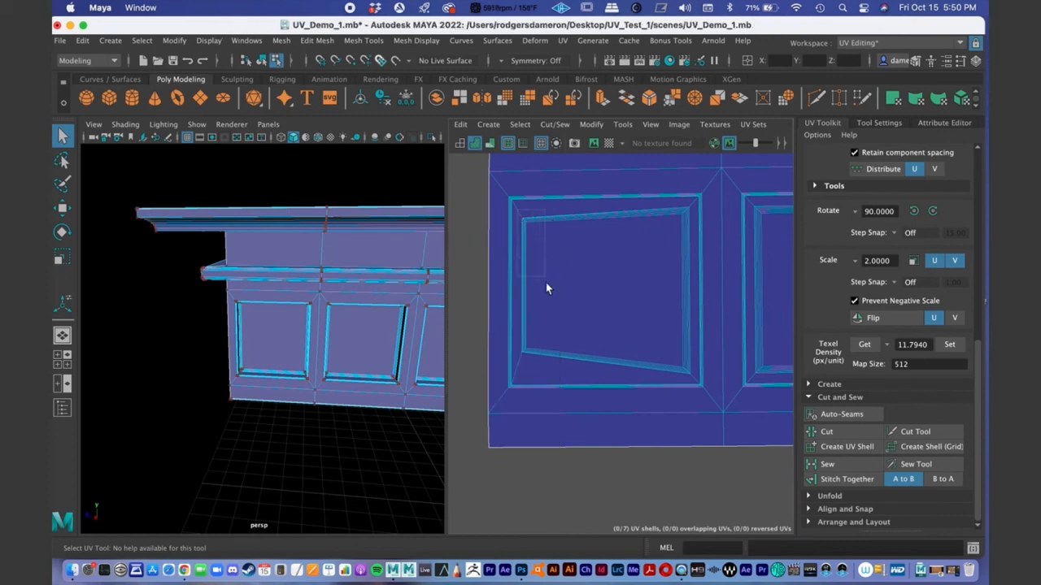
{"action": "left_click_drag", "start_coordinate": [546, 382], "coordinate": [542, 365]}
{"action": "right_click_drag", "start_coordinate": [523, 297], "coordinate": [581, 295]}
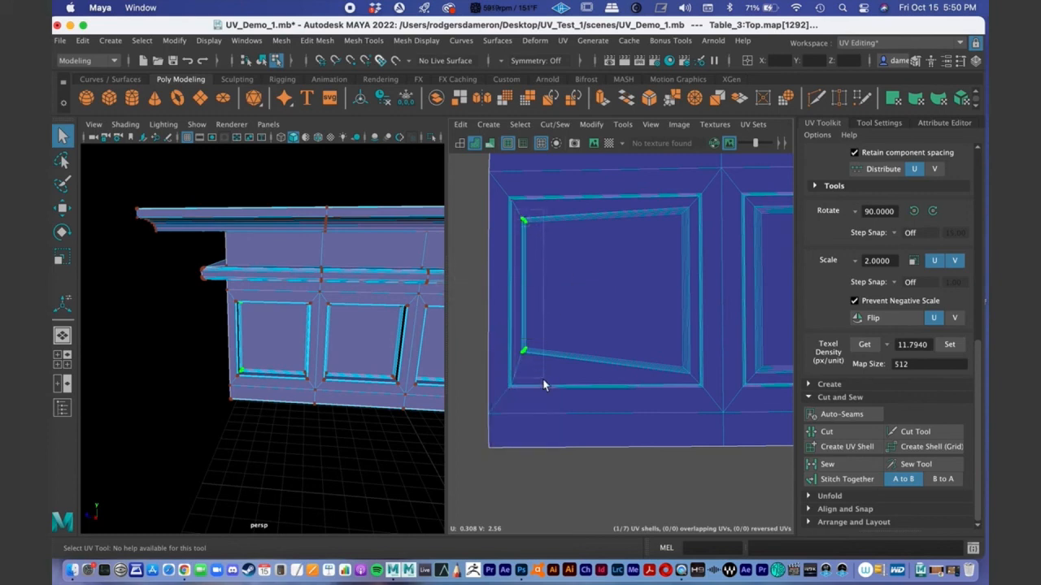
{"action": "key", "text": "r"}
{"action": "left_click", "coordinate": [523, 220]}
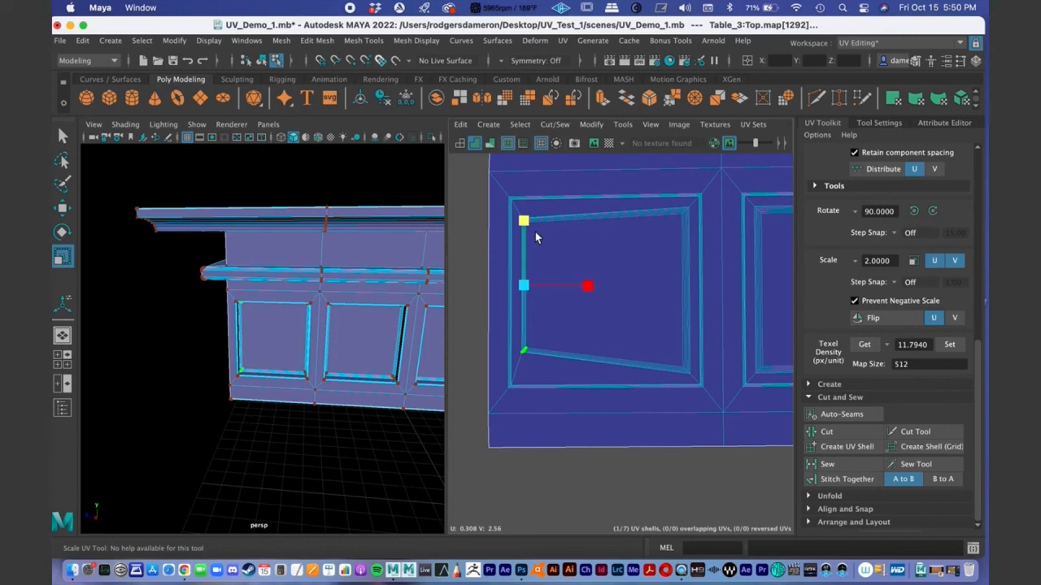
{"action": "left_click_drag", "start_coordinate": [535, 231], "coordinate": [529, 192]}
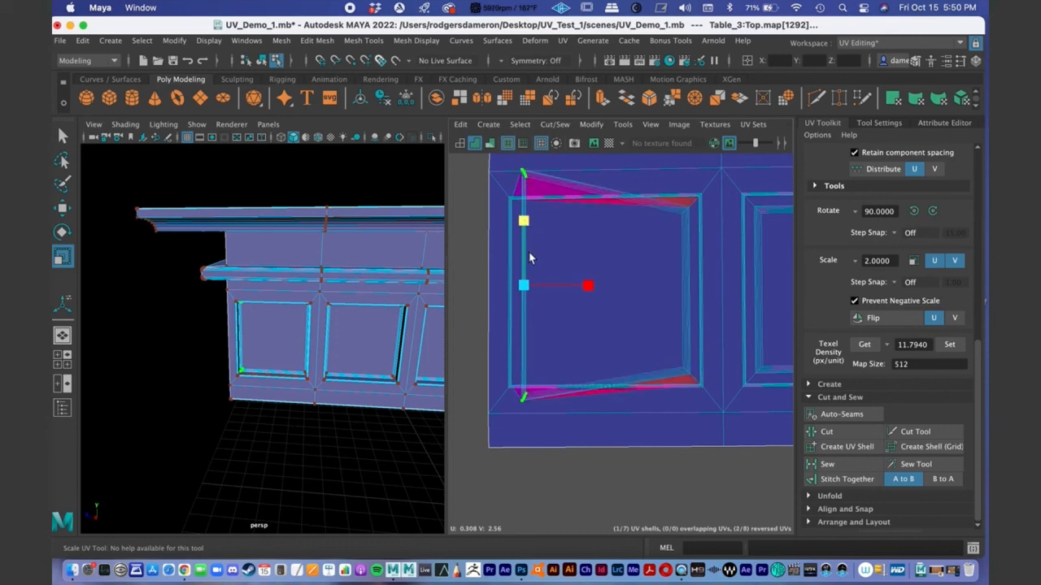
{"action": "key", "text": "super+z"}
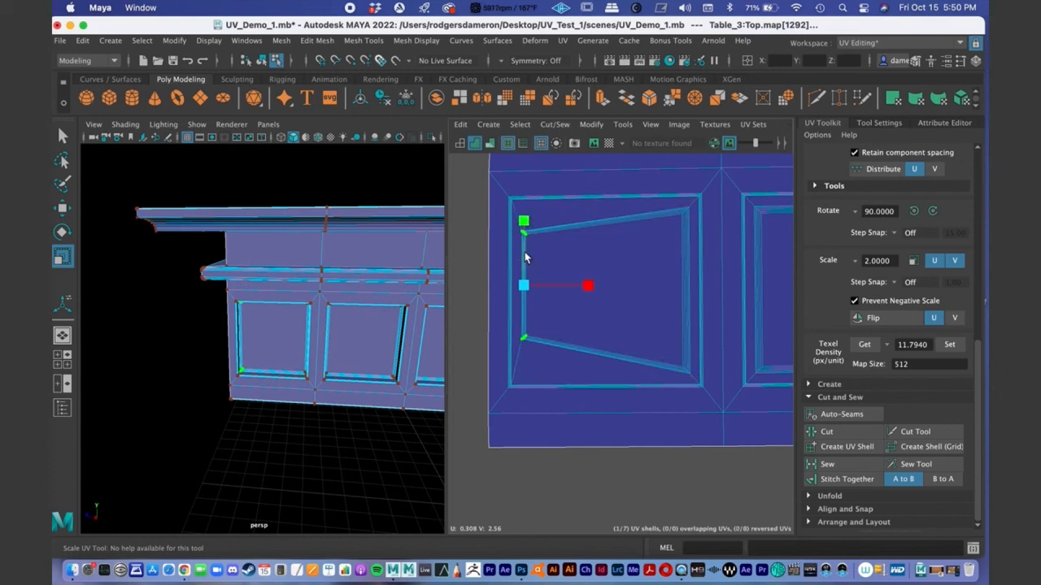
{"action": "left_click_drag", "start_coordinate": [524, 221], "coordinate": [526, 218]}
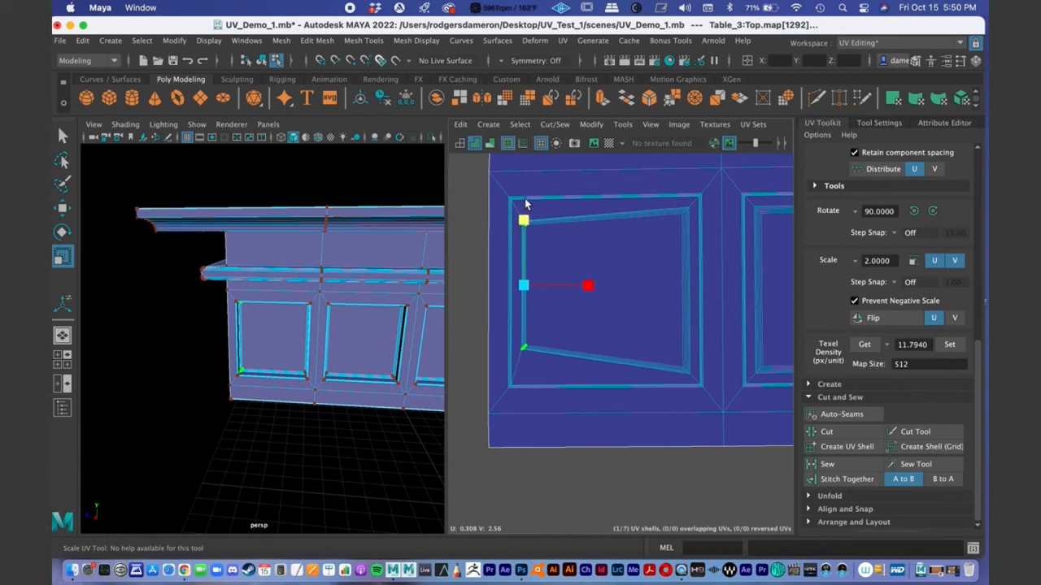
{"action": "left_click_drag", "start_coordinate": [526, 194], "coordinate": [526, 192]}
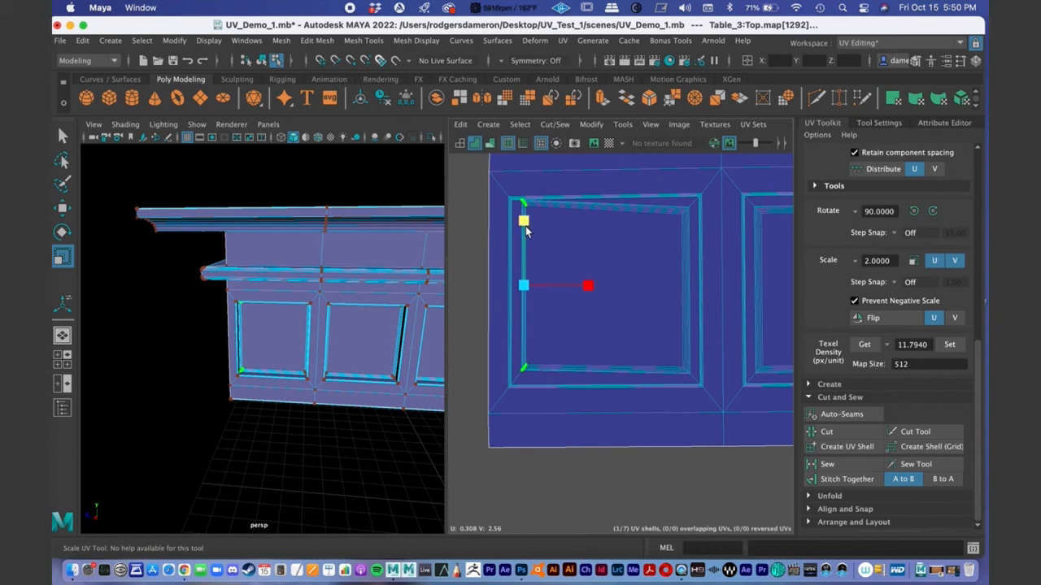
{"action": "left_click_drag", "start_coordinate": [526, 232], "coordinate": [526, 231]}
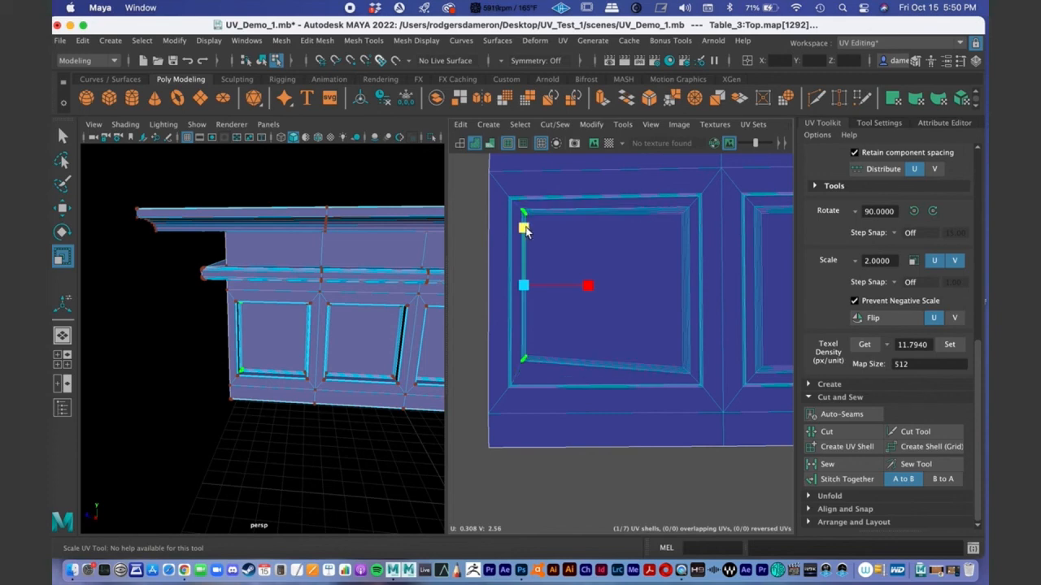
{"action": "key", "text": "q"}
Step: Check the other panels along the length of the strip
{"action": "middle_click_drag", "start_coordinate": [649, 364], "coordinate": [582, 397], "text": "alt"}
{"action": "right_click_drag", "start_coordinate": [647, 362], "coordinate": [765, 406], "text": "alt"}
{"action": "middle_click_drag", "start_coordinate": [630, 366], "coordinate": [486, 348], "text": "alt"}
{"action": "right_click_drag", "start_coordinate": [486, 348], "coordinate": [643, 348], "text": "alt"}
{"action": "middle_click_drag", "start_coordinate": [643, 348], "coordinate": [548, 349], "text": "alt"}
{"action": "right_click_drag", "start_coordinate": [547, 348], "coordinate": [755, 348], "text": "alt"}
{"action": "middle_click_drag", "start_coordinate": [756, 348], "coordinate": [522, 319], "text": "alt"}
Step: Select the sewn panelled strip as a whole UV shell and Unfold it
{"action": "right_click_drag", "start_coordinate": [584, 298], "coordinate": [533, 281]}
{"action": "left_click", "coordinate": [579, 323]}
{"action": "middle_click_drag", "start_coordinate": [585, 322], "coordinate": [667, 318], "text": "alt"}
{"action": "right_click_drag", "start_coordinate": [667, 318], "coordinate": [736, 423], "text": "alt"}
{"action": "middle_click_drag", "start_coordinate": [718, 408], "coordinate": [826, 395], "text": "alt"}
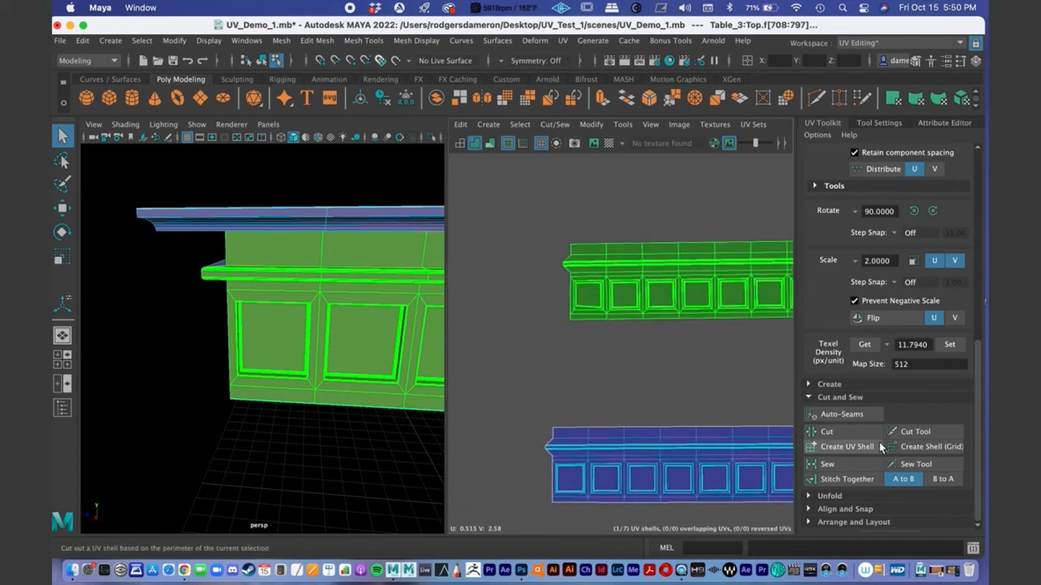
{"action": "left_click", "coordinate": [810, 496]}
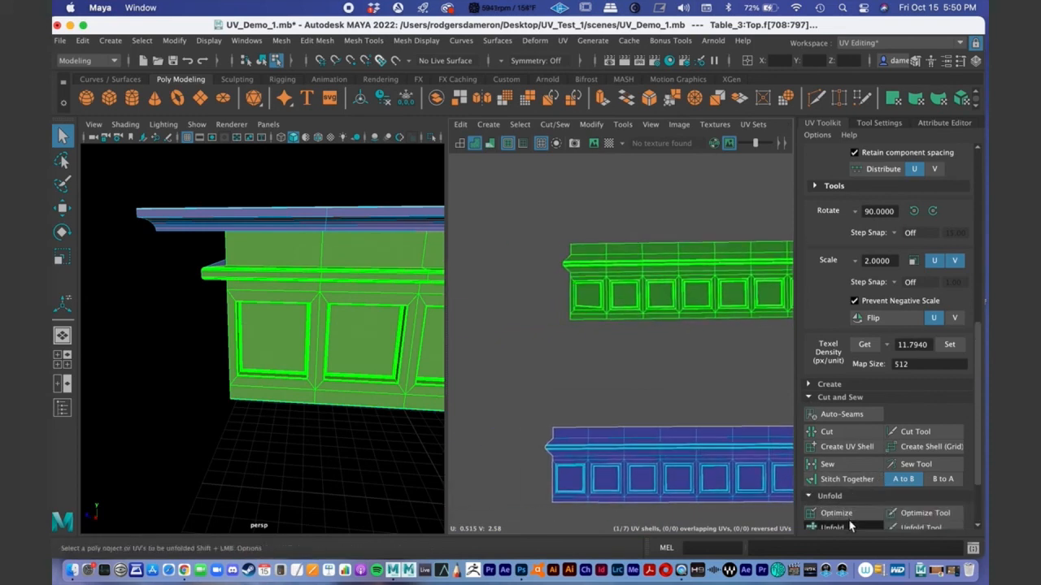
{"action": "left_click", "coordinate": [849, 527]}
{"action": "right_click_drag", "start_coordinate": [626, 349], "coordinate": [500, 347], "text": "alt"}
{"action": "left_click", "coordinate": [624, 355]}
{"action": "right_click_drag", "start_coordinate": [624, 356], "coordinate": [571, 319], "text": "alt"}
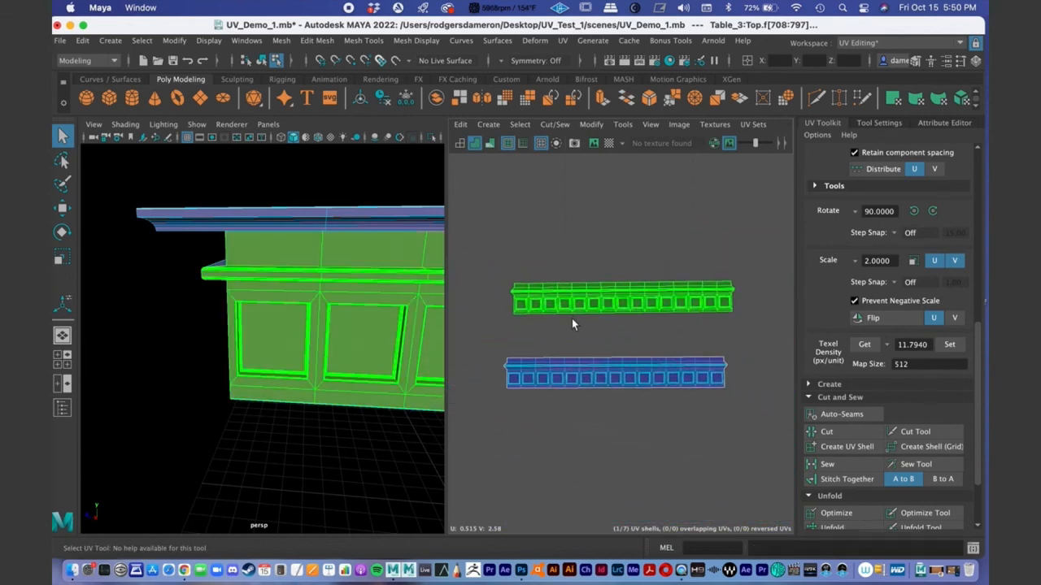
Step: Clear the selection and review how all the table's UV shells are laid out across the tiles
{"action": "left_click", "coordinate": [629, 325]}
{"action": "middle_click_drag", "start_coordinate": [653, 386], "coordinate": [635, 416], "text": "alt"}
{"action": "right_click_drag", "start_coordinate": [636, 416], "coordinate": [391, 376], "text": "alt"}
{"action": "middle_click_drag", "start_coordinate": [626, 366], "coordinate": [605, 204], "text": "alt"}
{"action": "middle_click_drag", "start_coordinate": [660, 337], "coordinate": [639, 246], "text": "alt"}
{"action": "right_click_drag", "start_coordinate": [666, 260], "coordinate": [536, 272], "text": "alt"}
{"action": "middle_click_drag", "start_coordinate": [536, 272], "coordinate": [542, 337], "text": "alt"}
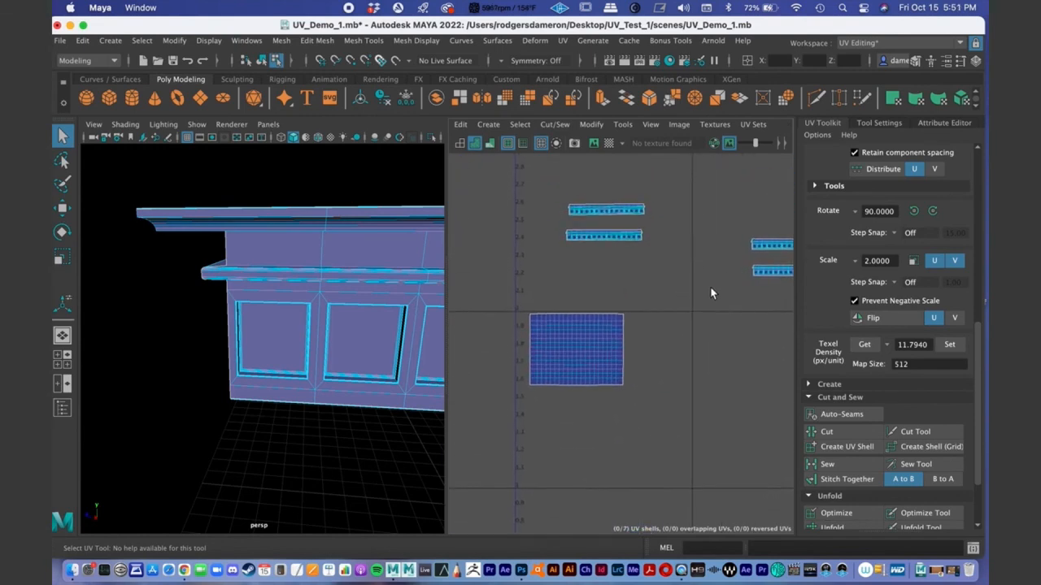
{"action": "middle_click_drag", "start_coordinate": [710, 288], "coordinate": [661, 341], "text": "alt"}
{"action": "right_click_drag", "start_coordinate": [661, 342], "coordinate": [500, 317], "text": "alt"}
{"action": "middle_click_drag", "start_coordinate": [515, 353], "coordinate": [534, 315], "text": "alt"}
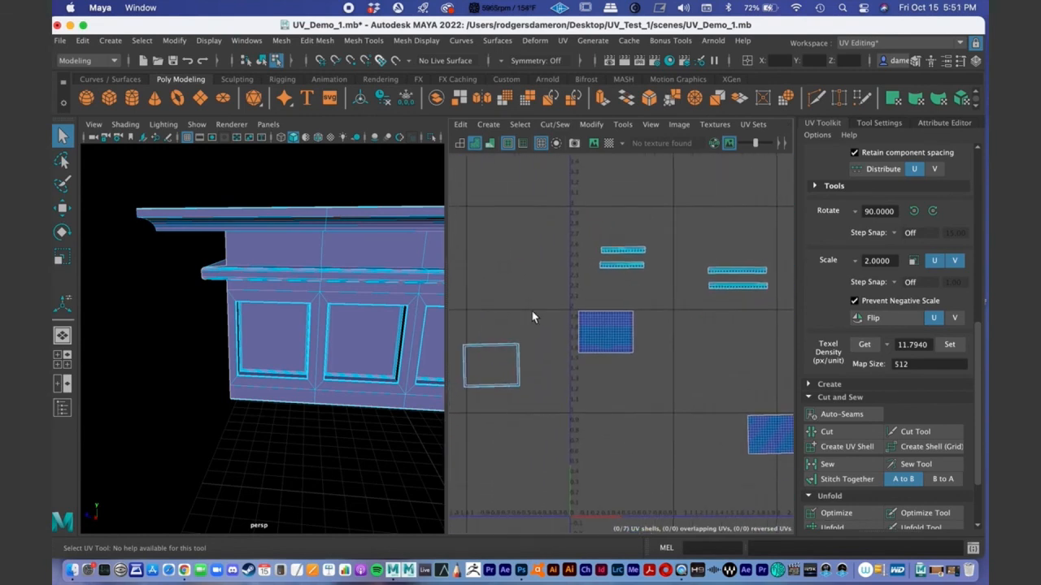
Step: Move the solid grid shell slightly down in V, just inside the upper edge of its tile
{"action": "left_click", "coordinate": [616, 340]}
{"action": "key", "text": "w"}
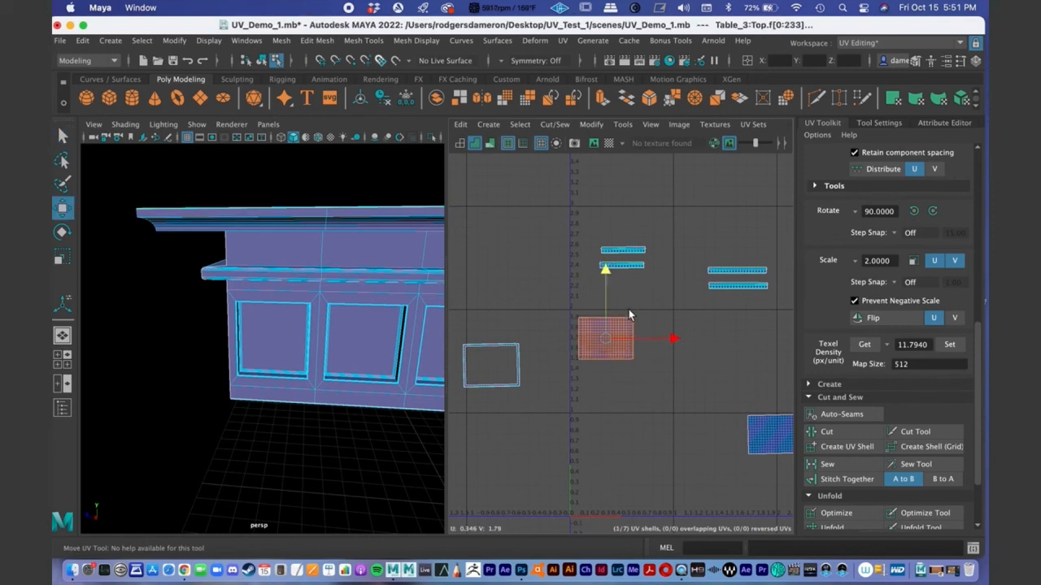
{"action": "scroll", "coordinate": [551, 339], "scroll_direction": "up", "scroll_amount": 1}
Step: Move the frame-shaped shell directly beneath the solid grid shell, to about U 0.379, V 1.31
{"action": "left_click", "coordinate": [486, 353]}
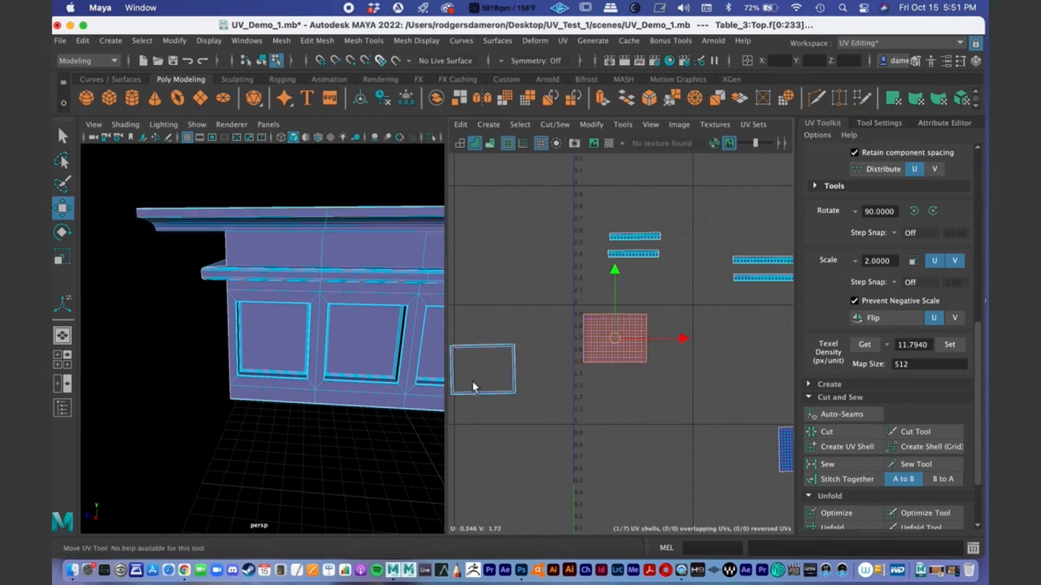
{"action": "left_click", "coordinate": [500, 348]}
{"action": "left_click", "coordinate": [551, 371]}
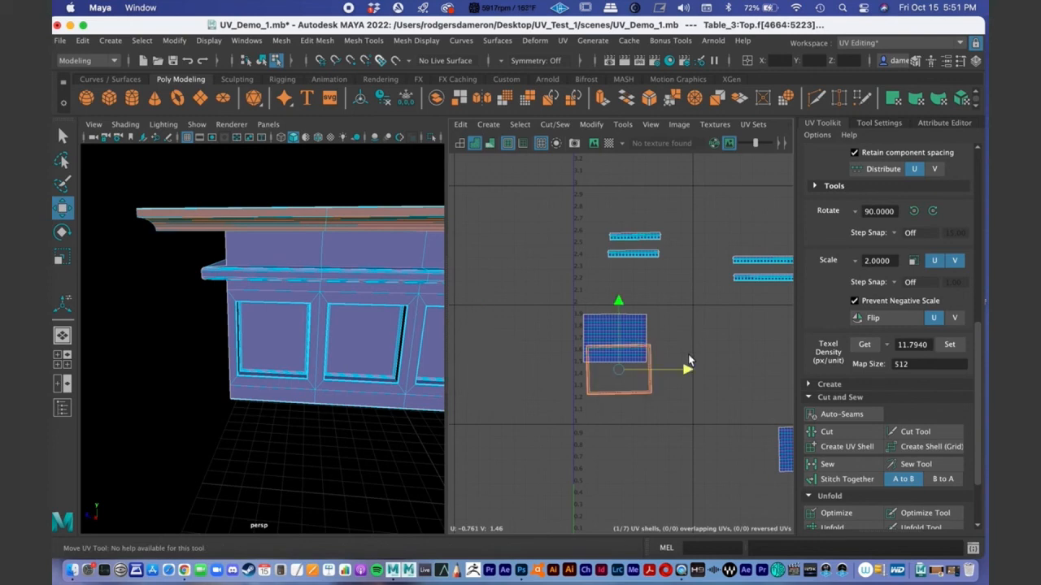
{"action": "left_click", "coordinate": [618, 303]}
{"action": "left_click_drag", "start_coordinate": [621, 337], "coordinate": [622, 319]}
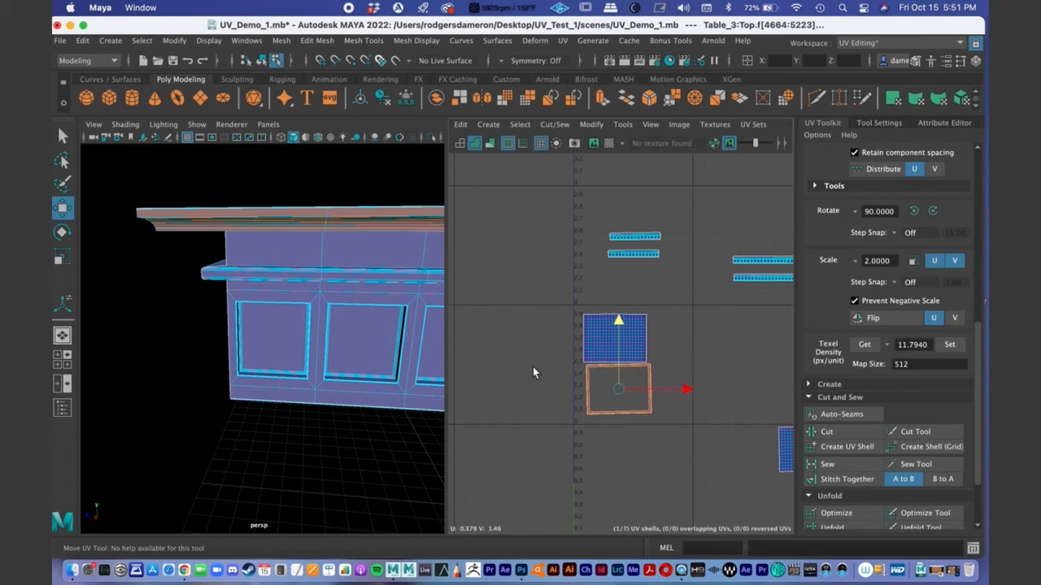
Step: Select the four panelled strip shells, move them down to about U 1.1, V 1.3, and turn them 90 degrees counterclockwise and back
{"action": "middle_click_drag", "start_coordinate": [683, 373], "coordinate": [340, 396], "text": "alt"}
{"action": "mouse_move", "coordinate": [660, 349]}
{"action": "middle_mouse_down", "text": "alt"}
{"action": "mouse_move", "coordinate": [618, 373]}
{"action": "mouse_move", "coordinate": [736, 316]}
{"action": "middle_mouse_up", "text": "alt"}
{"action": "middle_click_drag", "start_coordinate": [586, 376], "coordinate": [758, 397], "text": "alt"}
{"action": "left_click", "coordinate": [726, 250]}
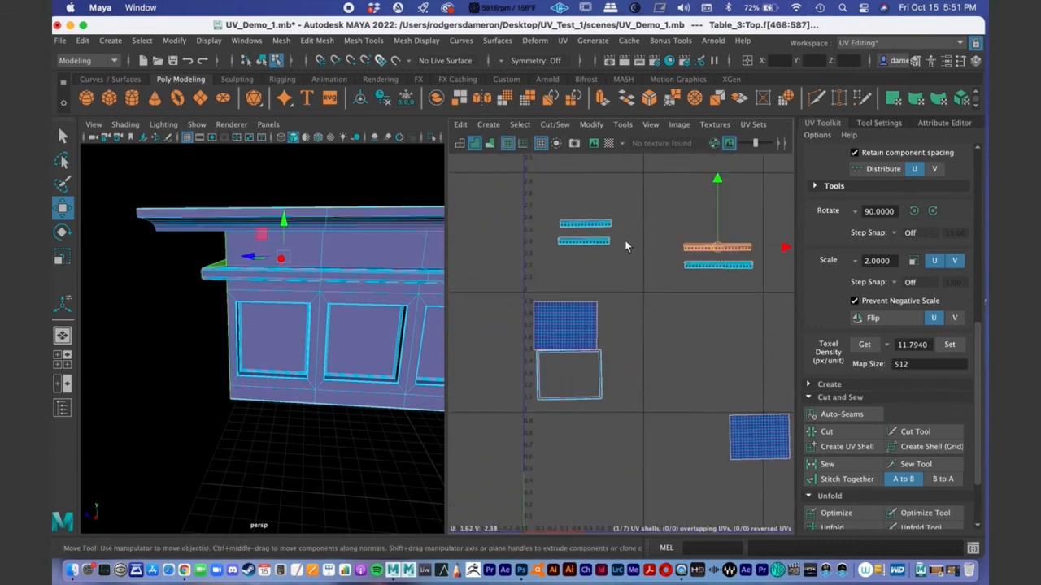
{"action": "left_click_drag", "start_coordinate": [530, 197], "coordinate": [783, 279]}
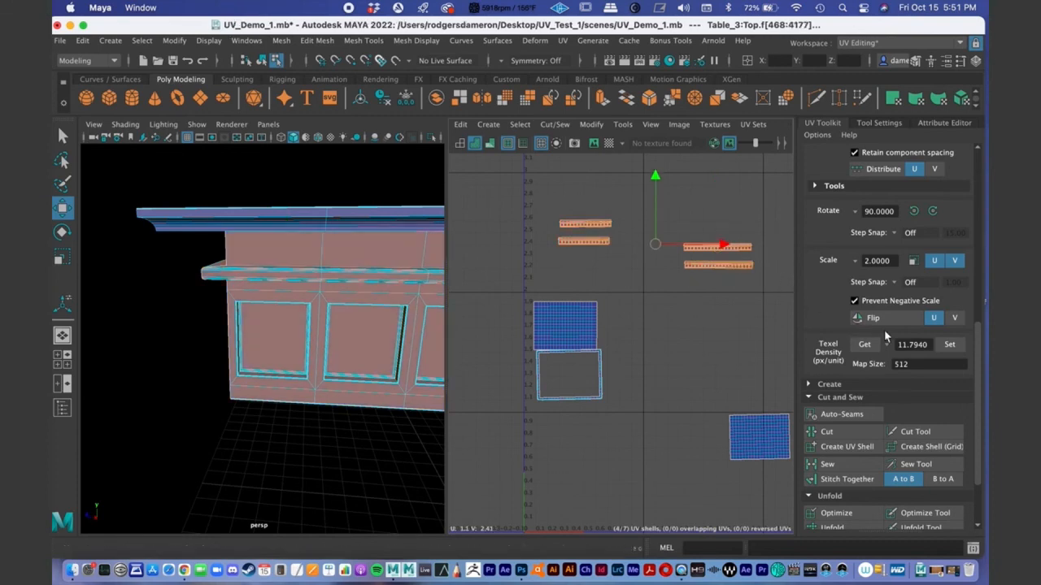
{"action": "left_click", "coordinate": [913, 211]}
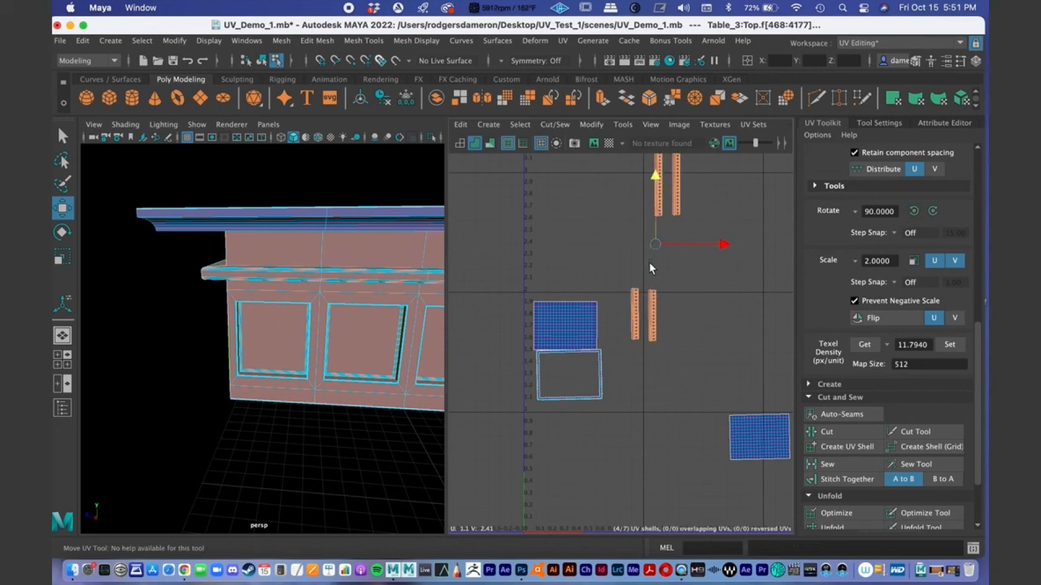
{"action": "middle_click_drag", "start_coordinate": [648, 265], "coordinate": [653, 329]}
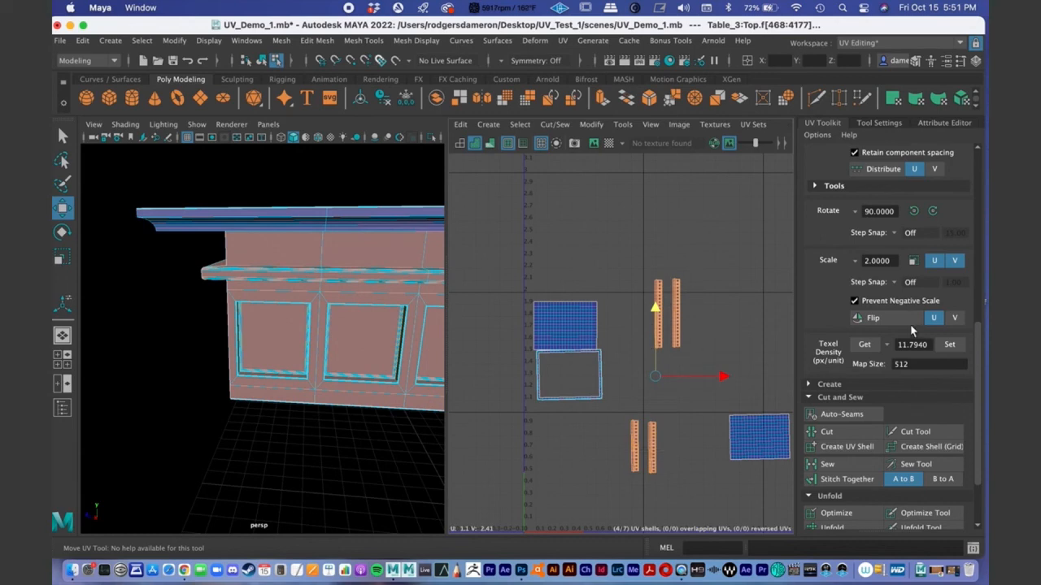
{"action": "left_click", "coordinate": [932, 211]}
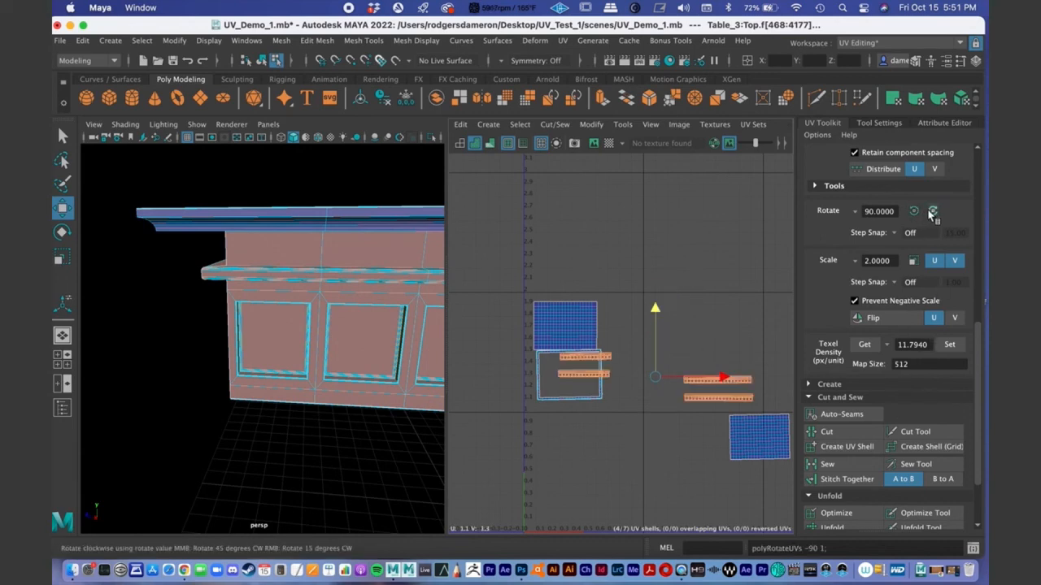
Step: Shift the frame-shaped shell left to about U 0.317 and slightly down, leaving a gap below the grid shell
{"action": "scroll", "coordinate": [634, 343], "scroll_direction": "up", "scroll_amount": 5}
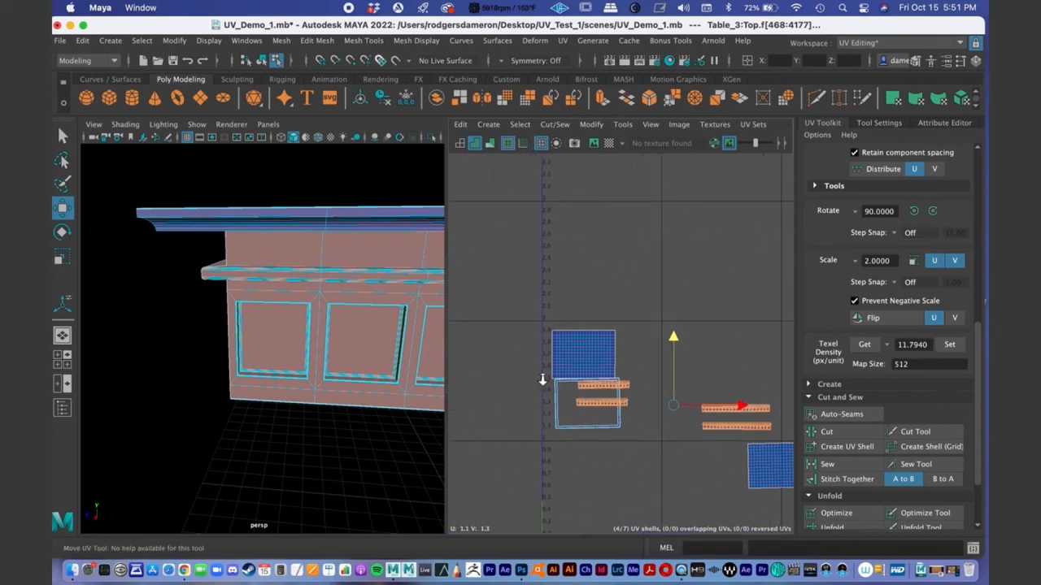
{"action": "scroll", "coordinate": [634, 343], "scroll_direction": "up", "scroll_amount": 1}
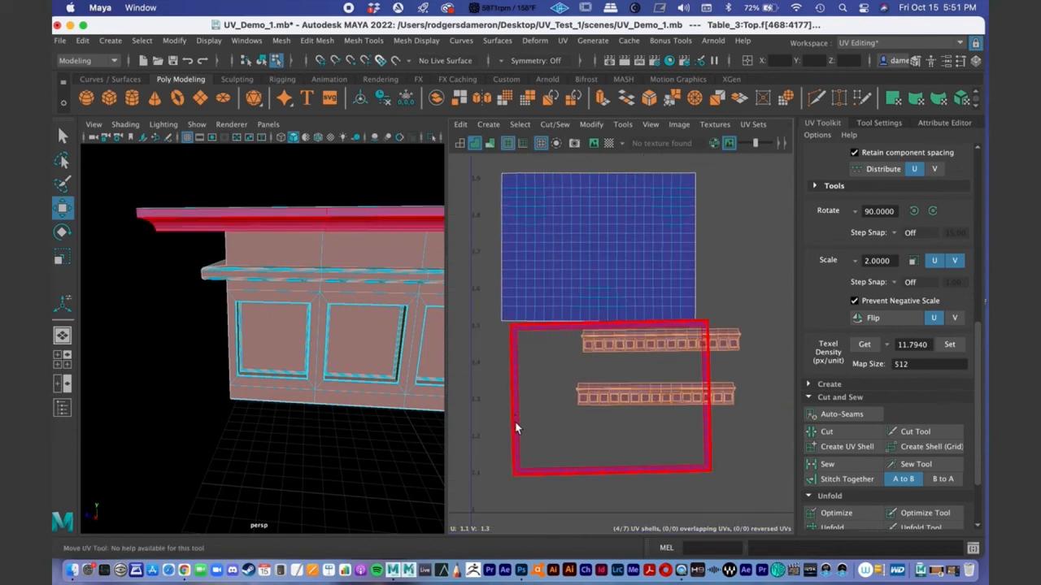
{"action": "left_click", "coordinate": [526, 398]}
{"action": "key", "text": "w"}
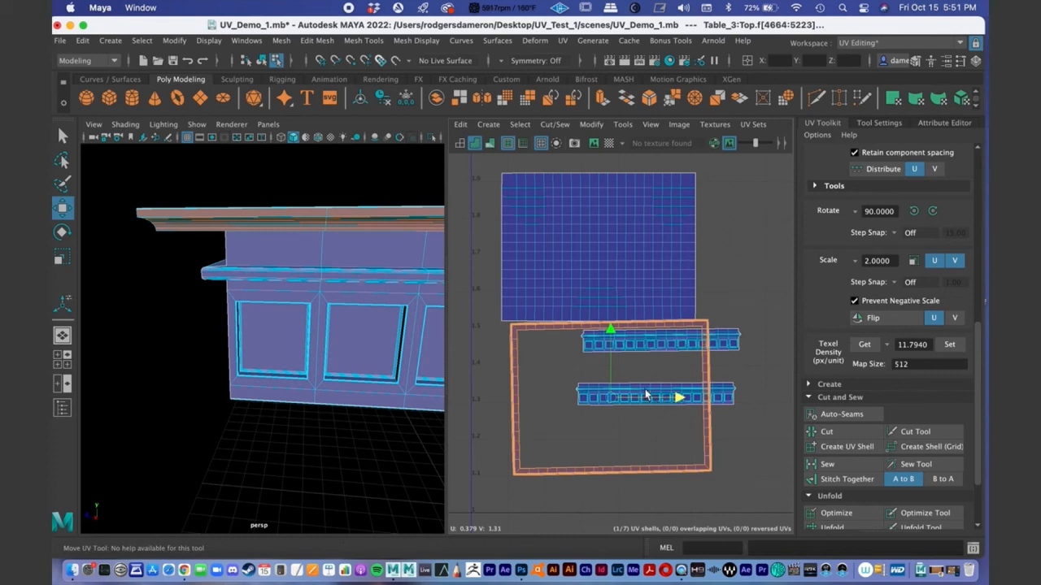
{"action": "left_click_drag", "start_coordinate": [645, 396], "coordinate": [592, 343]}
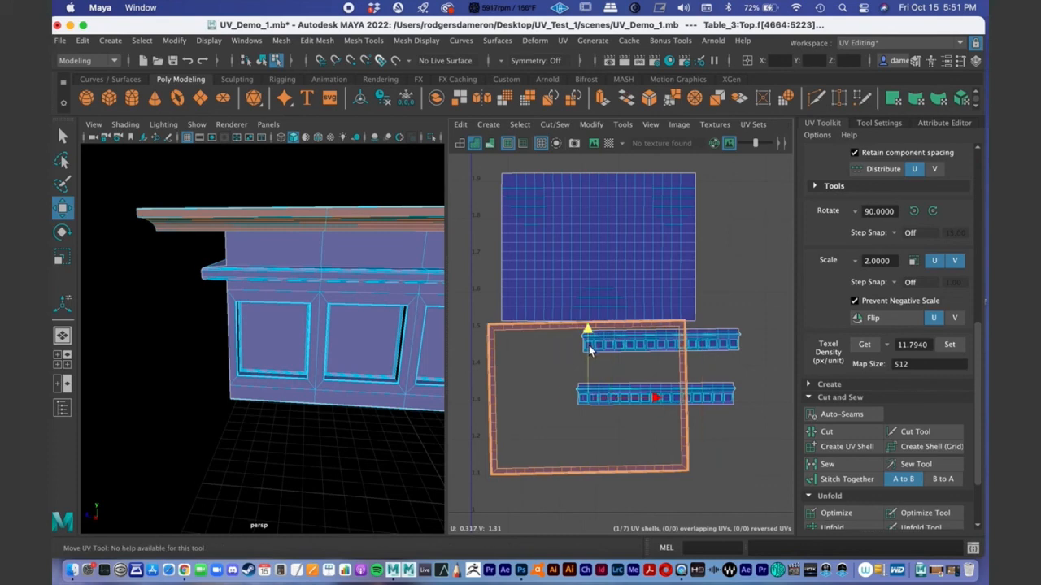
{"action": "middle_click_drag", "start_coordinate": [636, 347], "coordinate": [637, 353]}
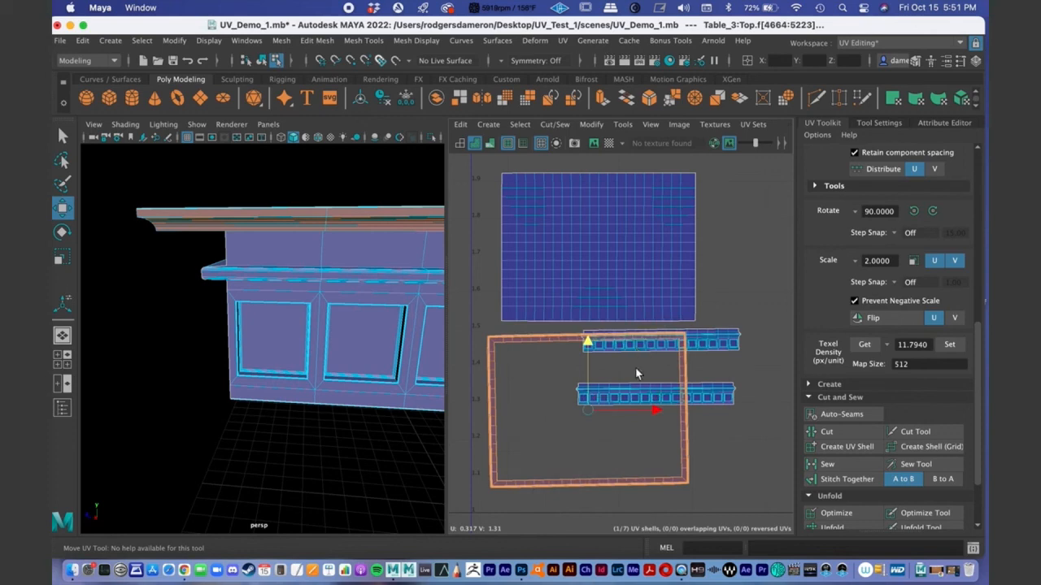
Step: Move the upper of the two short panelled strip shells inside the frame shell, to about U 0.28, V 1.35
{"action": "left_click", "coordinate": [713, 348]}
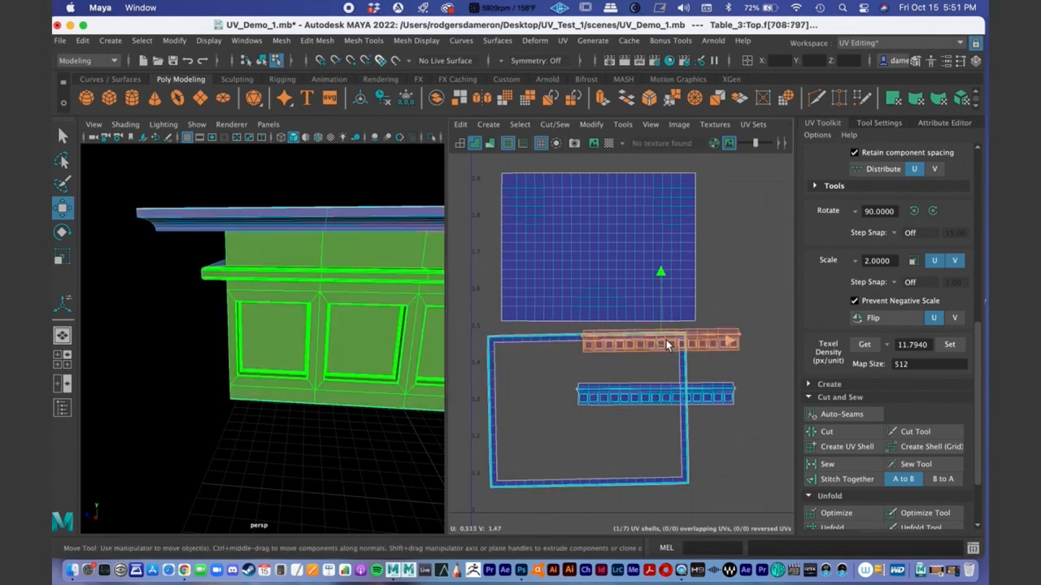
{"action": "left_click", "coordinate": [661, 277]}
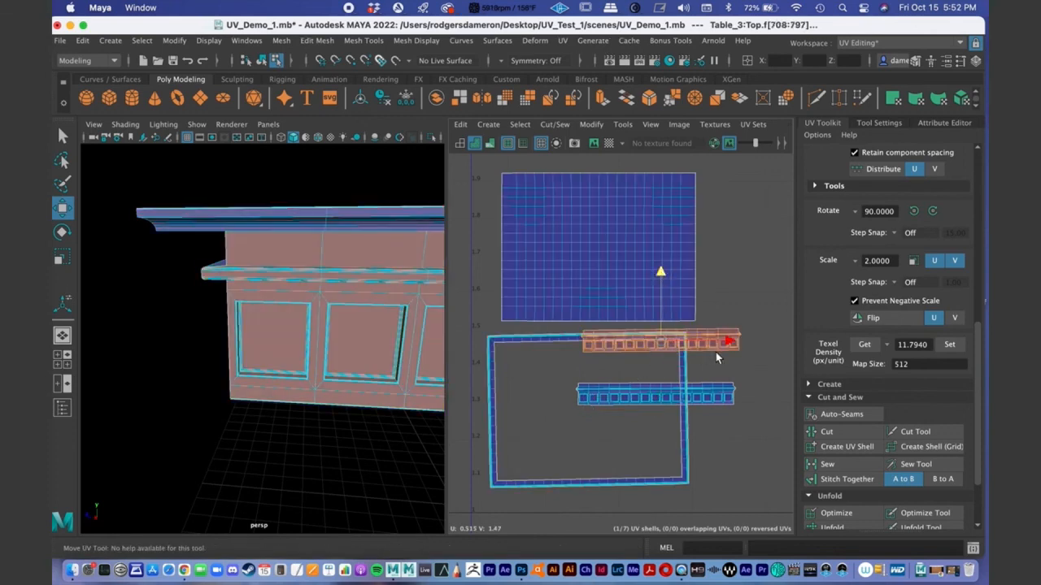
{"action": "middle_click_drag", "start_coordinate": [730, 346], "coordinate": [731, 386]}
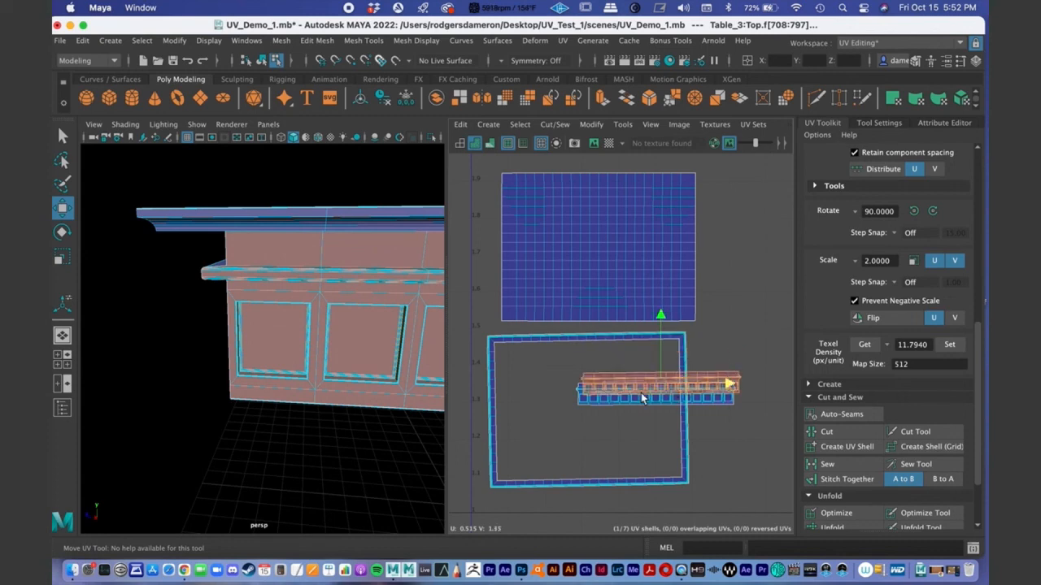
{"action": "middle_click_drag", "start_coordinate": [641, 393], "coordinate": [608, 392]}
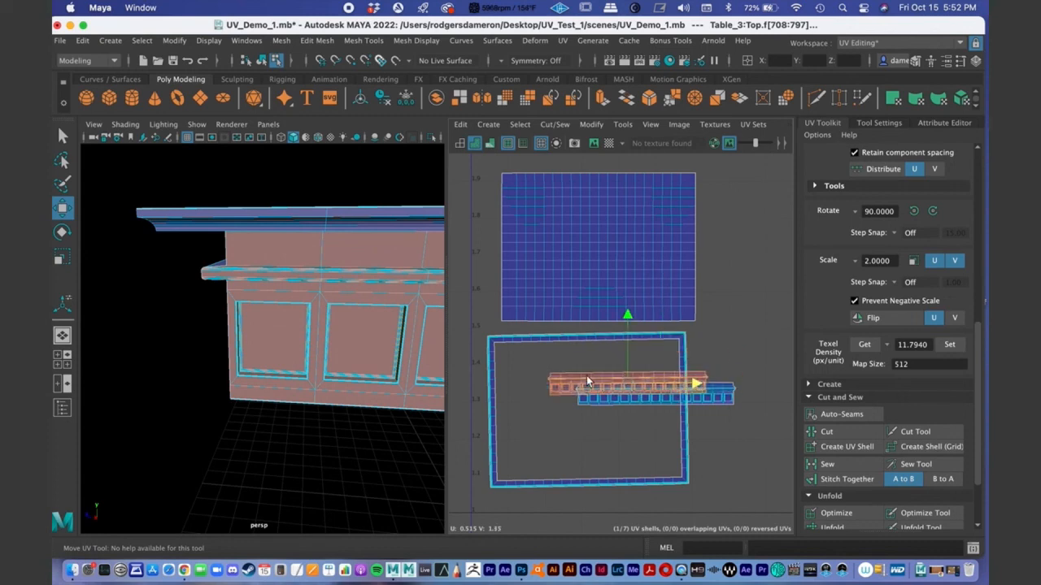
{"action": "middle_click_drag", "start_coordinate": [578, 375], "coordinate": [575, 375]}
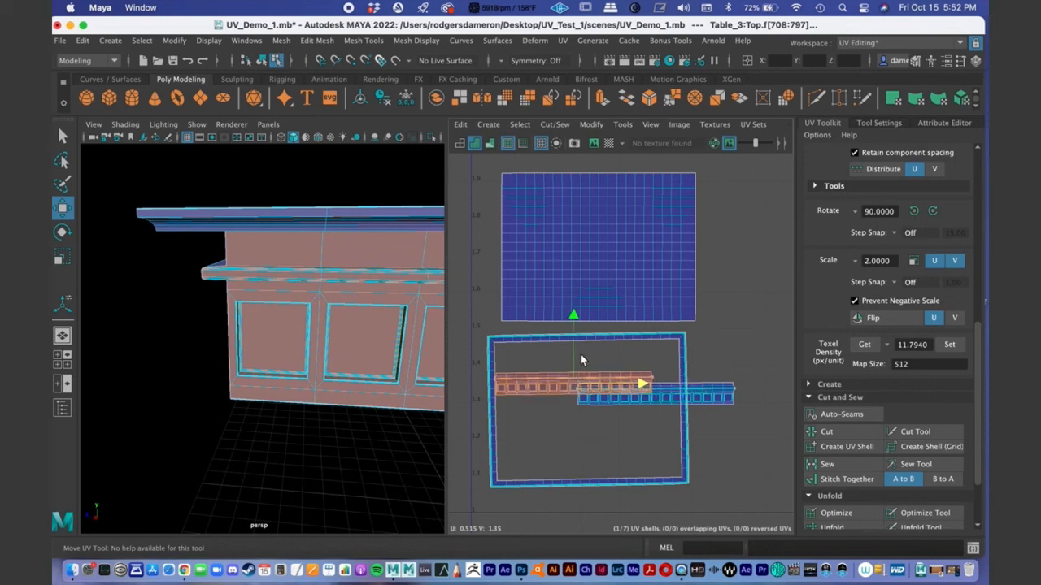
{"action": "left_click_drag", "start_coordinate": [643, 390], "coordinate": [592, 396]}
{"action": "scroll", "coordinate": [668, 342], "scroll_direction": "down", "scroll_amount": 2}
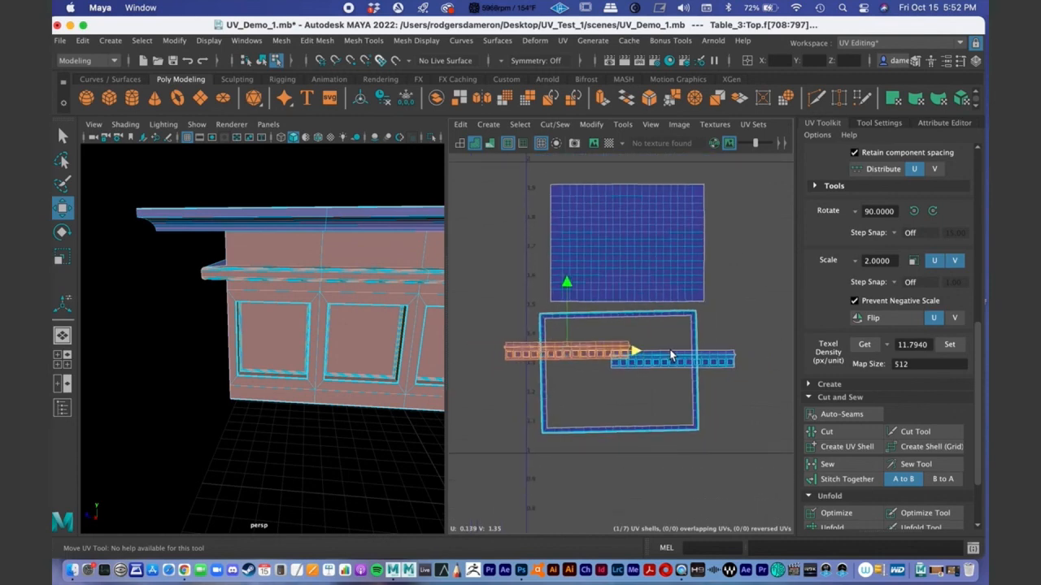
{"action": "left_click_drag", "start_coordinate": [678, 349], "coordinate": [674, 350]}
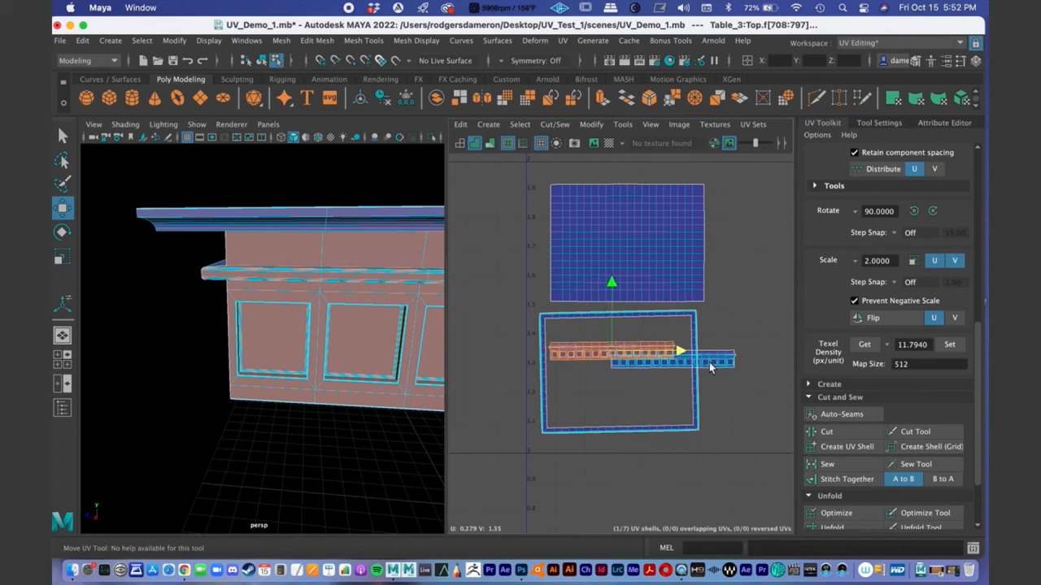
Step: Move the other short panelled strip shell left and down, just below the first, to about U 0.2, V 1.26
{"action": "left_click", "coordinate": [709, 364]}
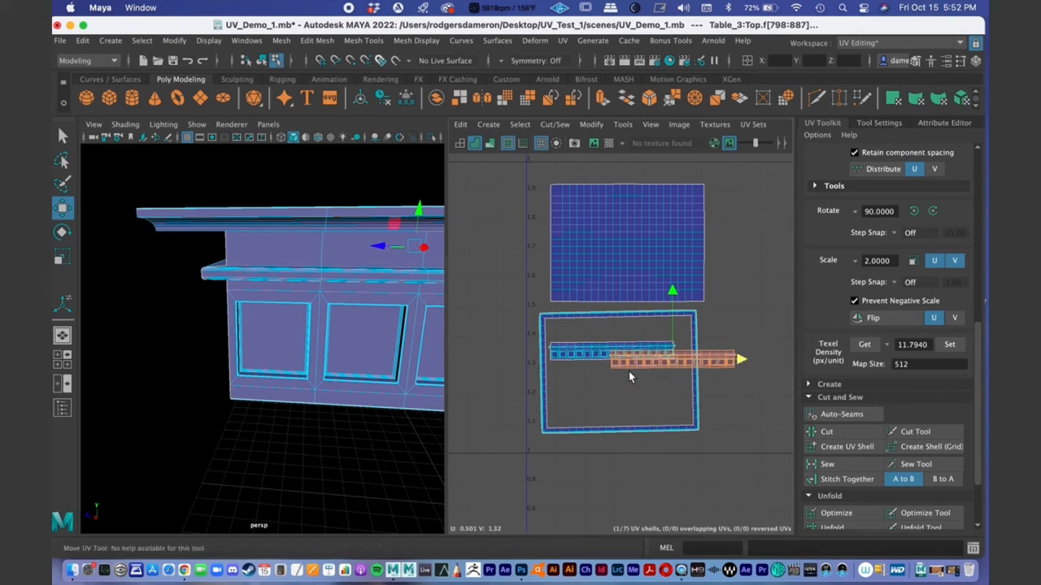
{"action": "left_click_drag", "start_coordinate": [740, 358], "coordinate": [628, 371]}
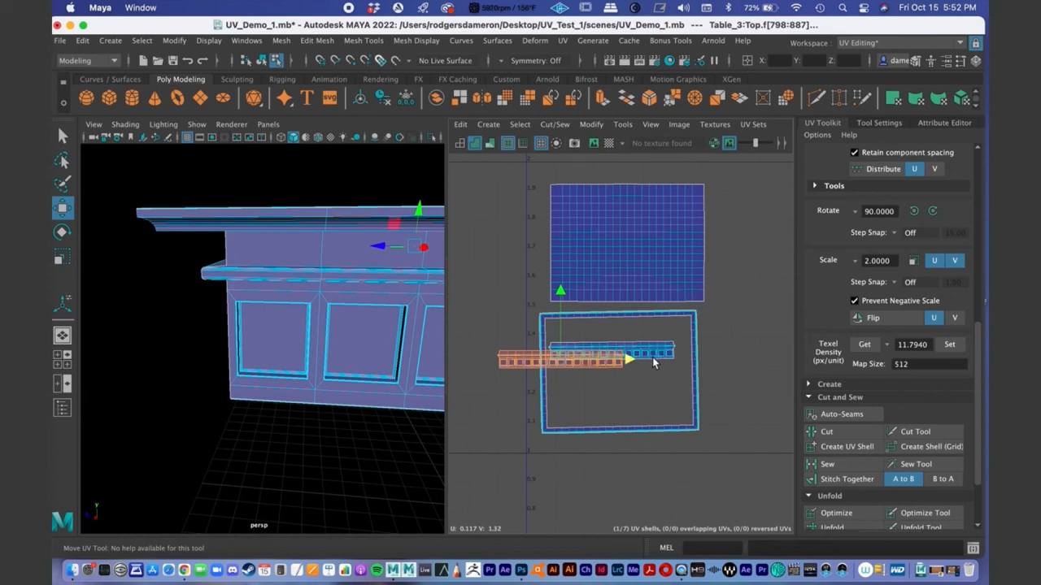
{"action": "left_click_drag", "start_coordinate": [629, 359], "coordinate": [653, 359]}
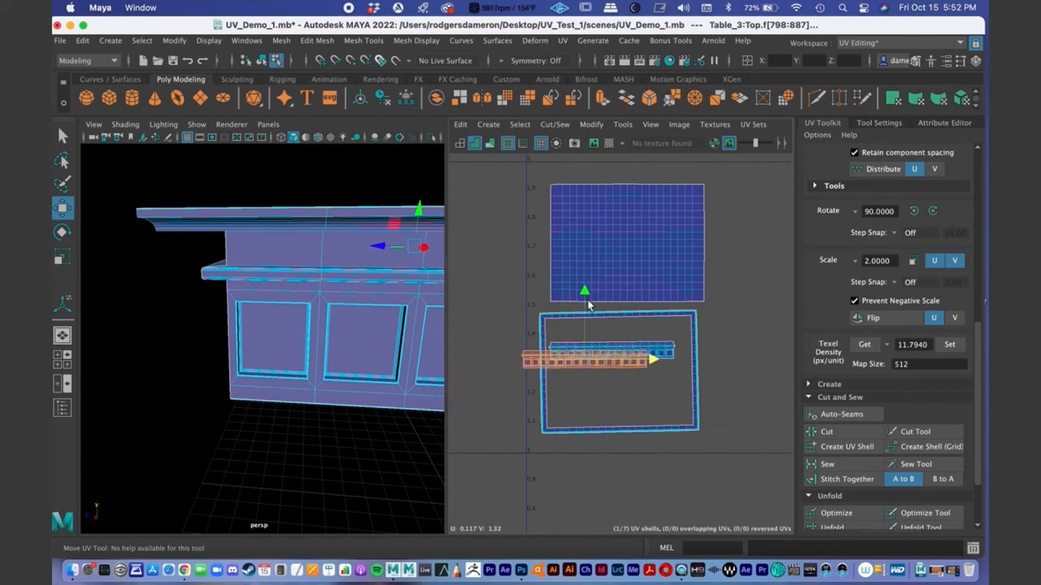
{"action": "left_click_drag", "start_coordinate": [586, 293], "coordinate": [591, 312]}
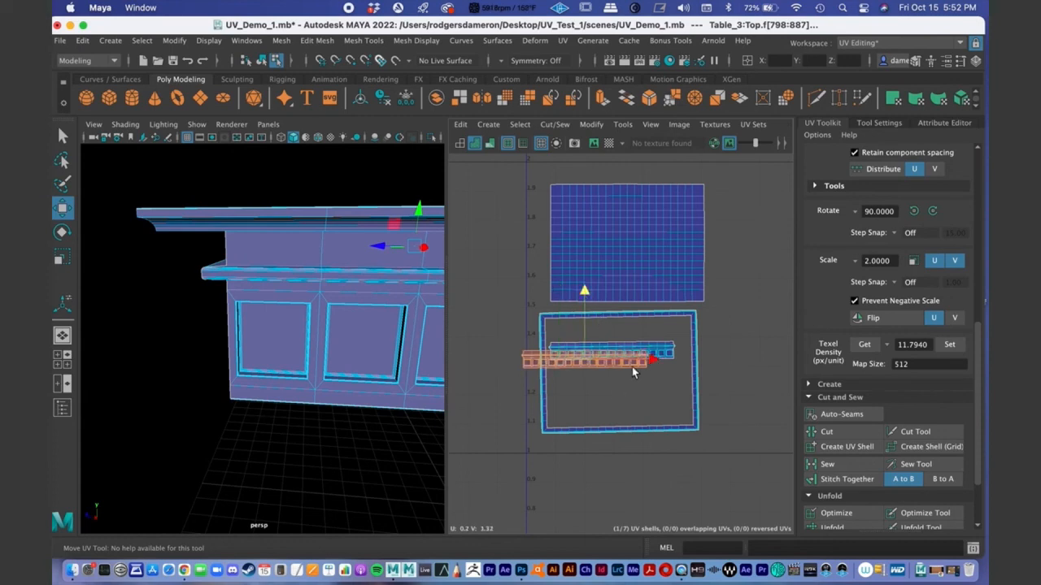
Step: Move the solid grid shell from the far tile to beside the other grid shell, at about V 1.79
{"action": "middle_click_drag", "start_coordinate": [689, 331], "coordinate": [604, 355], "text": "alt"}
{"action": "scroll", "coordinate": [679, 356], "scroll_direction": "down", "scroll_amount": 2}
{"action": "scroll", "coordinate": [604, 356], "scroll_direction": "down", "scroll_amount": 5}
{"action": "middle_click_drag", "start_coordinate": [497, 327], "coordinate": [579, 366], "text": "alt"}
{"action": "key", "text": "q"}
{"action": "scroll", "coordinate": [574, 381], "scroll_direction": "down", "scroll_amount": 2}
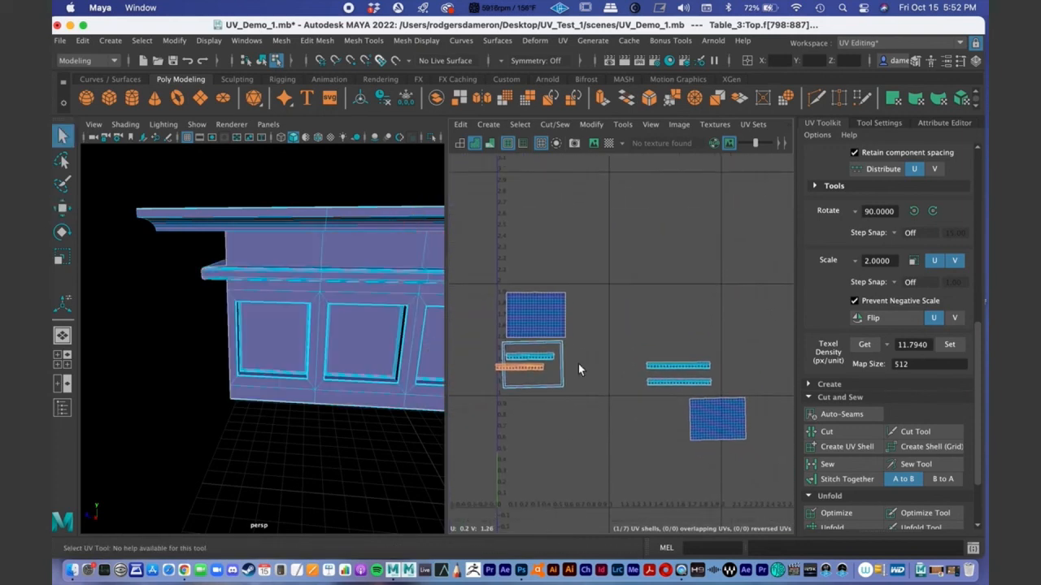
{"action": "left_click", "coordinate": [738, 417]}
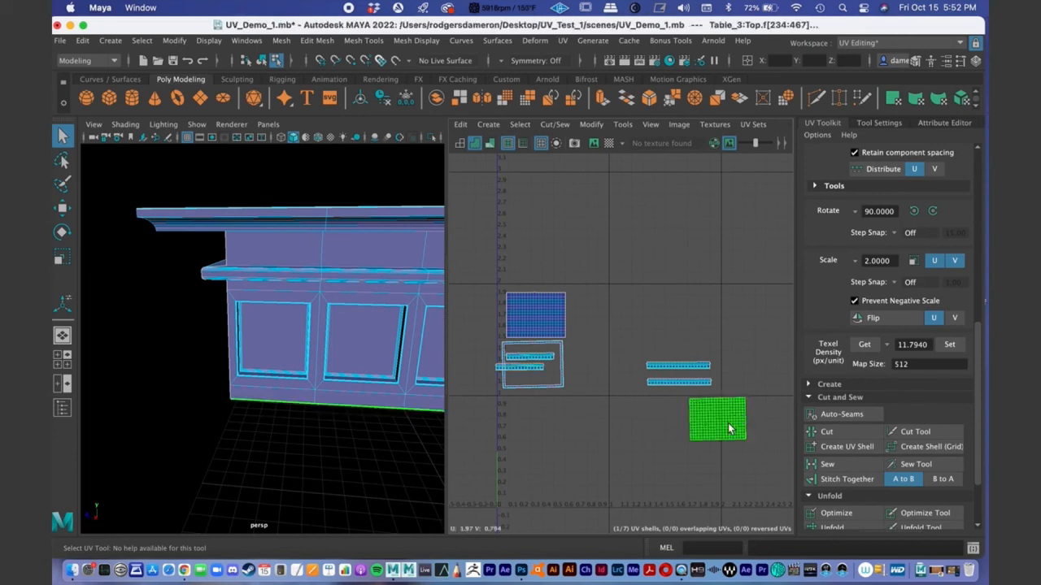
{"action": "key", "text": "w"}
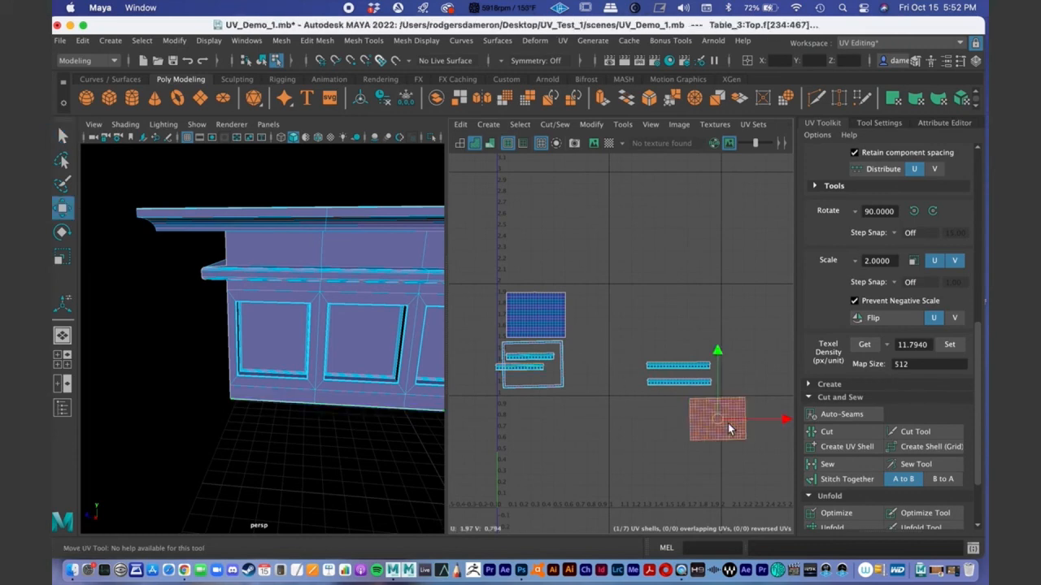
{"action": "middle_click", "coordinate": [555, 312]}
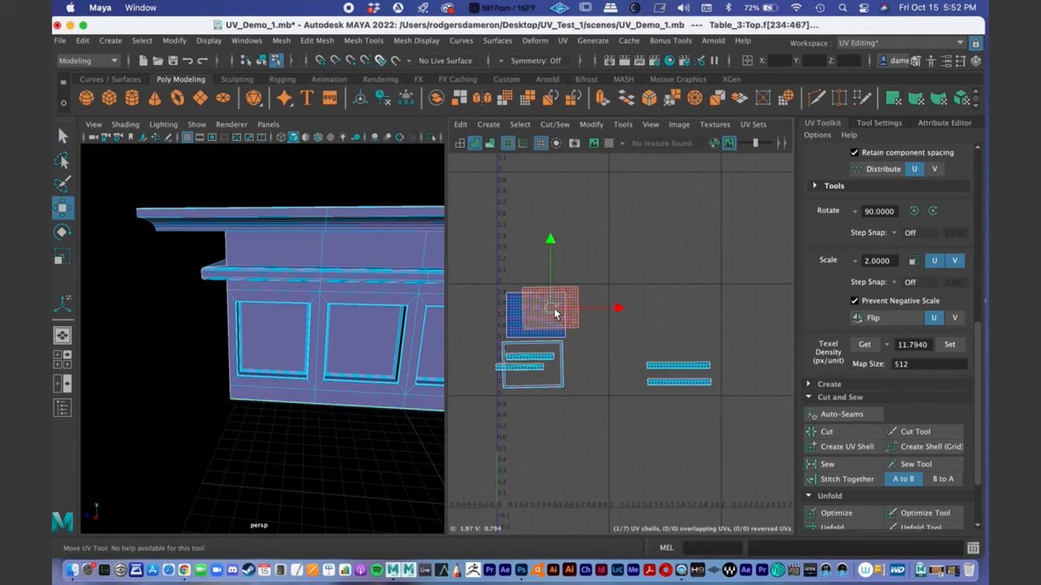
{"action": "left_click", "coordinate": [617, 308]}
{"action": "left_click_drag", "start_coordinate": [618, 308], "coordinate": [666, 310]}
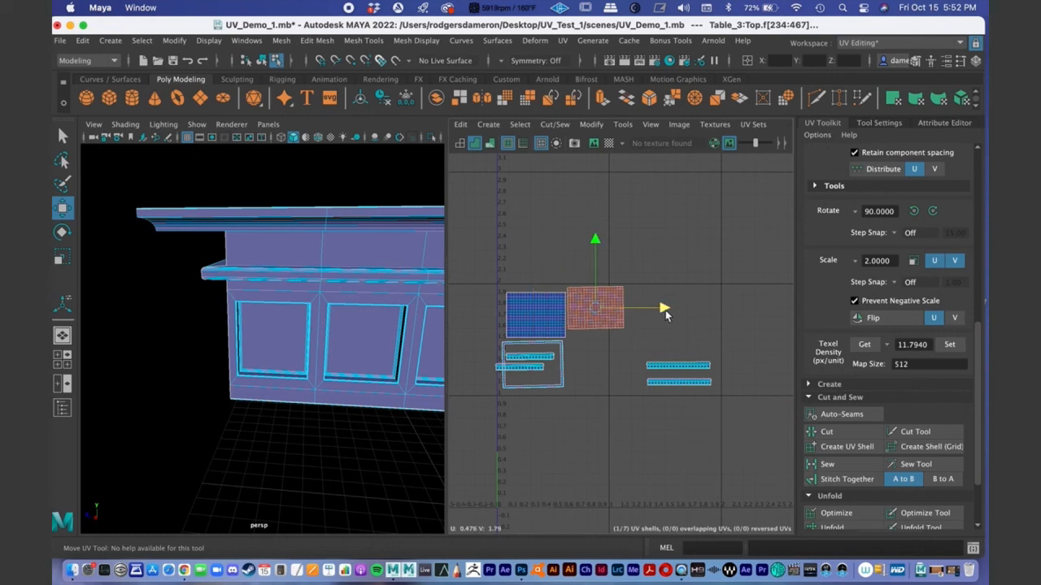
Step: Move the two long panelled strip shells to about U 0.937 and raise them directly beneath the second grid shell
{"action": "left_click", "coordinate": [677, 367]}
{"action": "left_click", "coordinate": [678, 383], "text": "shift"}
{"action": "left_click", "coordinate": [747, 374]}
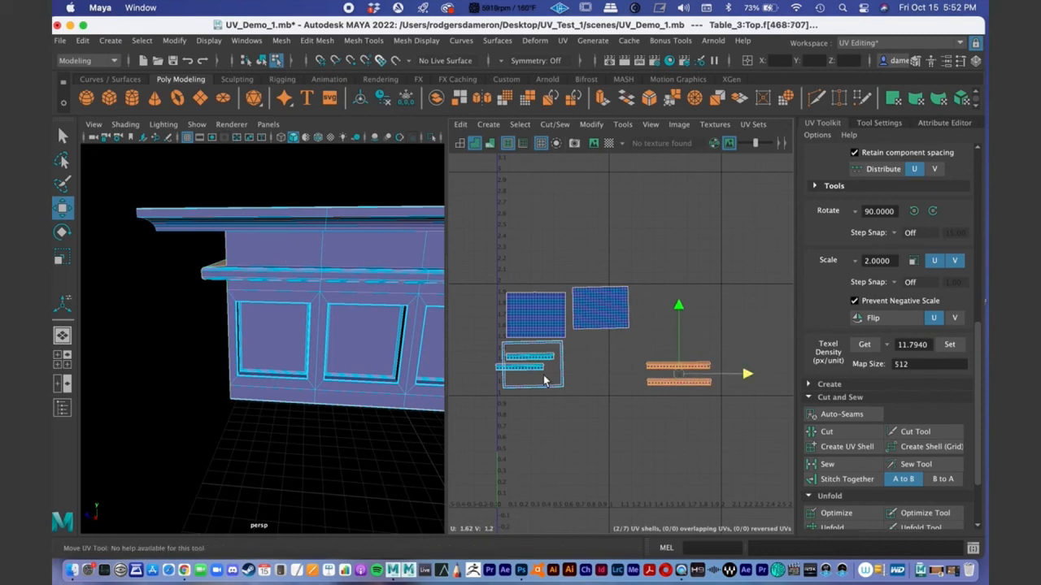
{"action": "left_click_drag", "start_coordinate": [746, 374], "coordinate": [545, 380]}
{"action": "left_click_drag", "start_coordinate": [649, 376], "coordinate": [667, 375]}
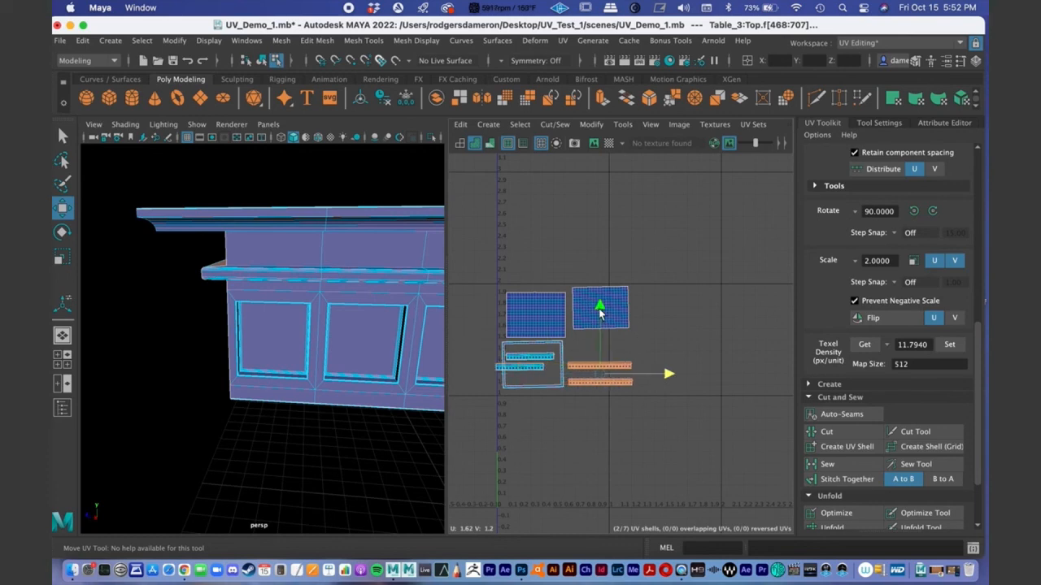
{"action": "left_click", "coordinate": [602, 307]}
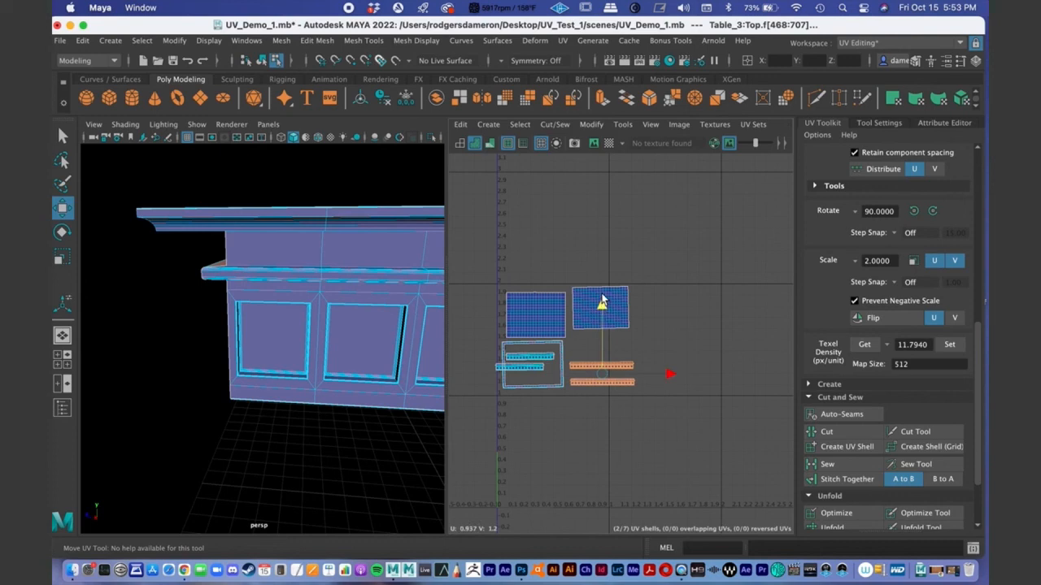
{"action": "left_click_drag", "start_coordinate": [602, 303], "coordinate": [603, 298]}
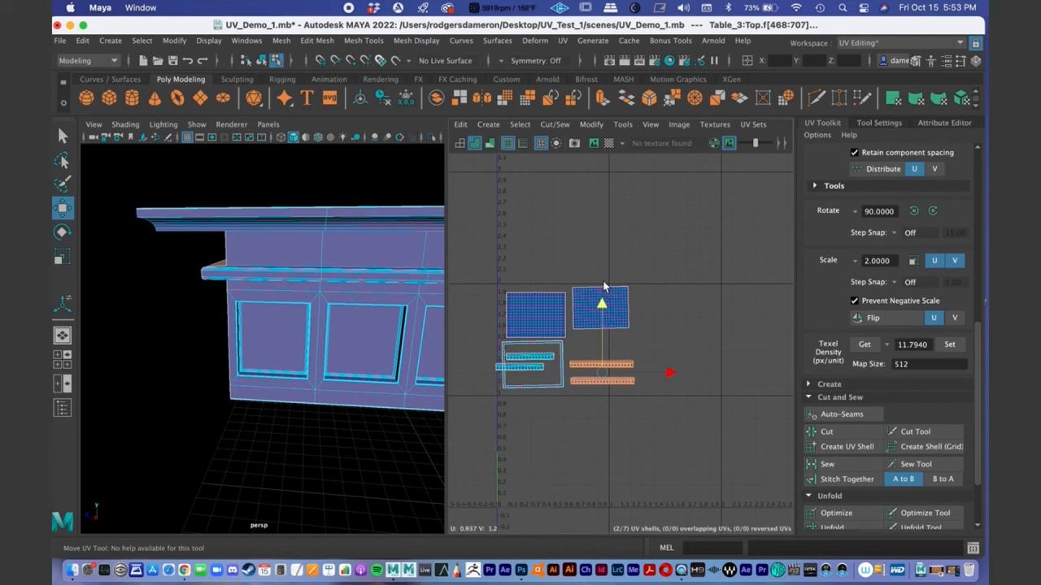
Step: Move the two short panelled strip shells out of the frame to about U 0.746, V 1.17, below the long strips
{"action": "left_click", "coordinate": [526, 359]}
{"action": "left_click", "coordinate": [526, 367], "text": "shift"}
{"action": "left_click_drag", "start_coordinate": [595, 360], "coordinate": [649, 363]}
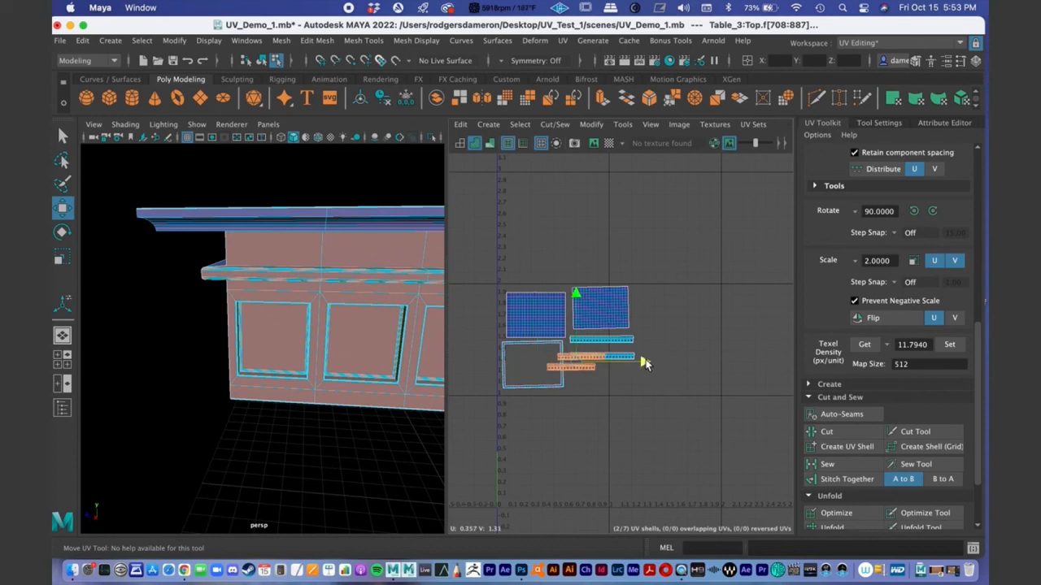
{"action": "left_click", "coordinate": [582, 302]}
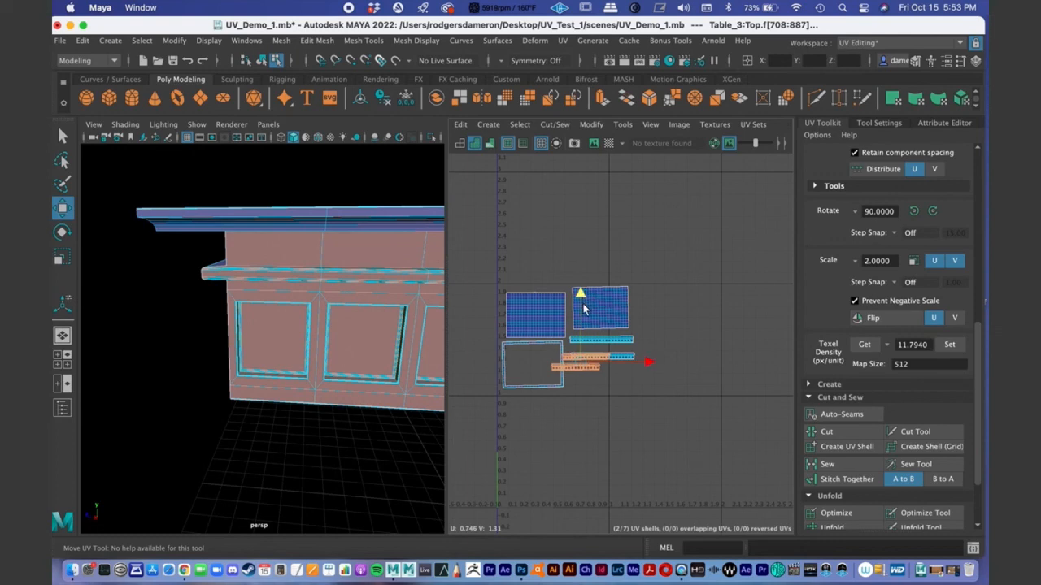
{"action": "left_click_drag", "start_coordinate": [583, 309], "coordinate": [583, 310]}
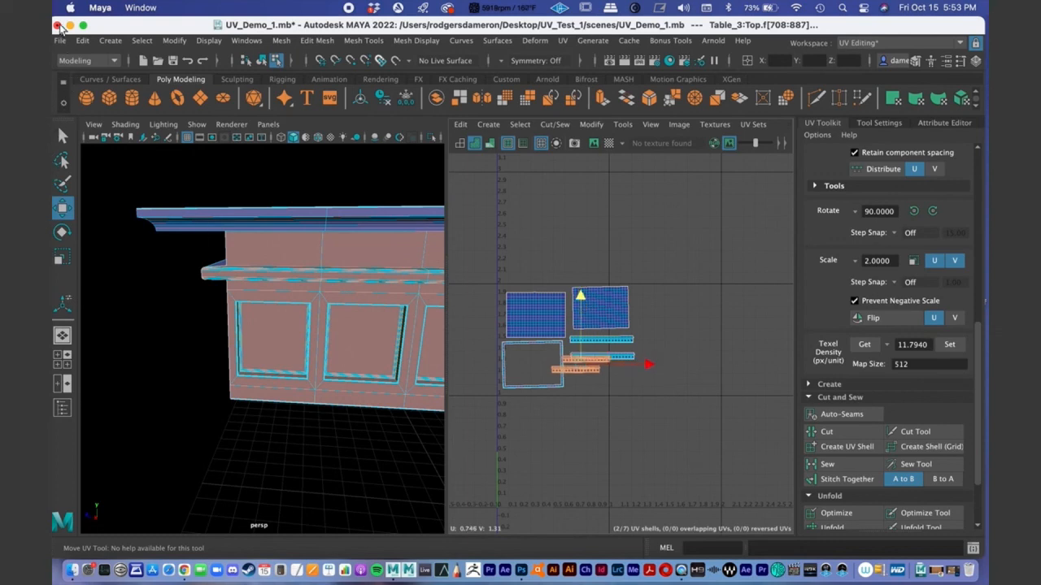
Step: Save the scene and pack all of the table top's UV shells automatically with Layout
{"action": "left_click", "coordinate": [59, 41]}
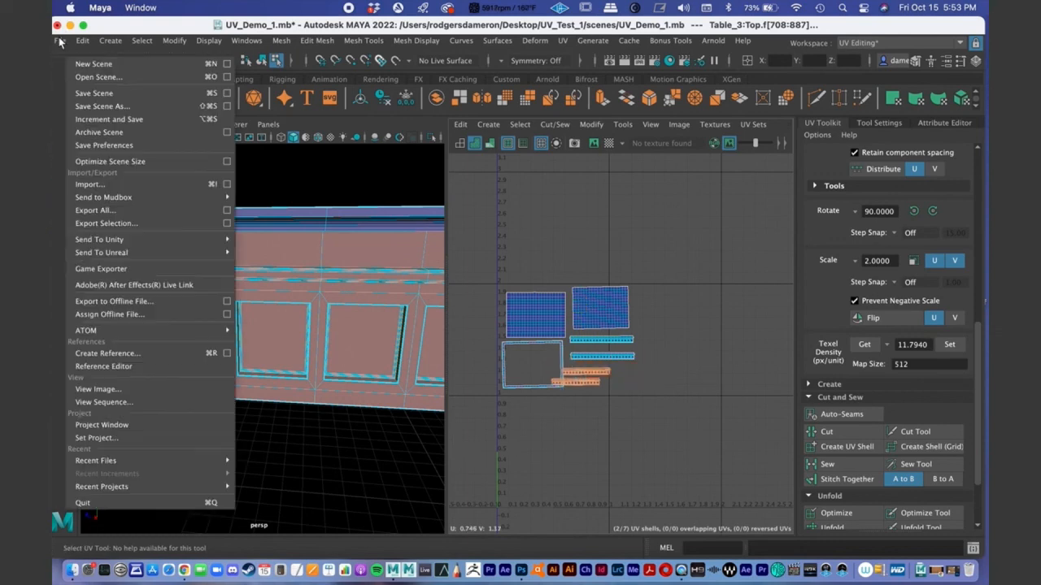
{"action": "left_click", "coordinate": [96, 94]}
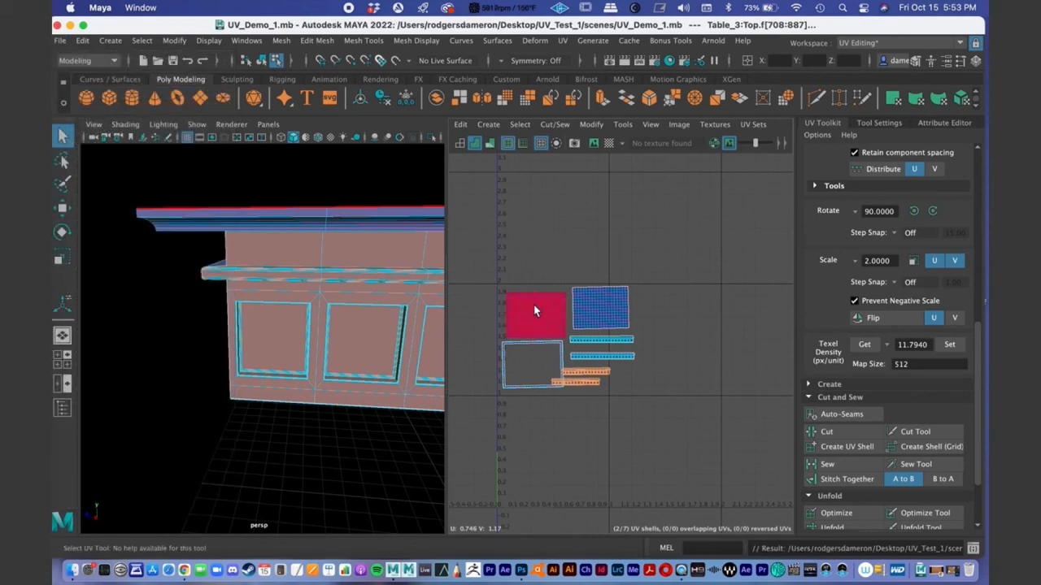
{"action": "left_click_drag", "start_coordinate": [475, 263], "coordinate": [648, 430]}
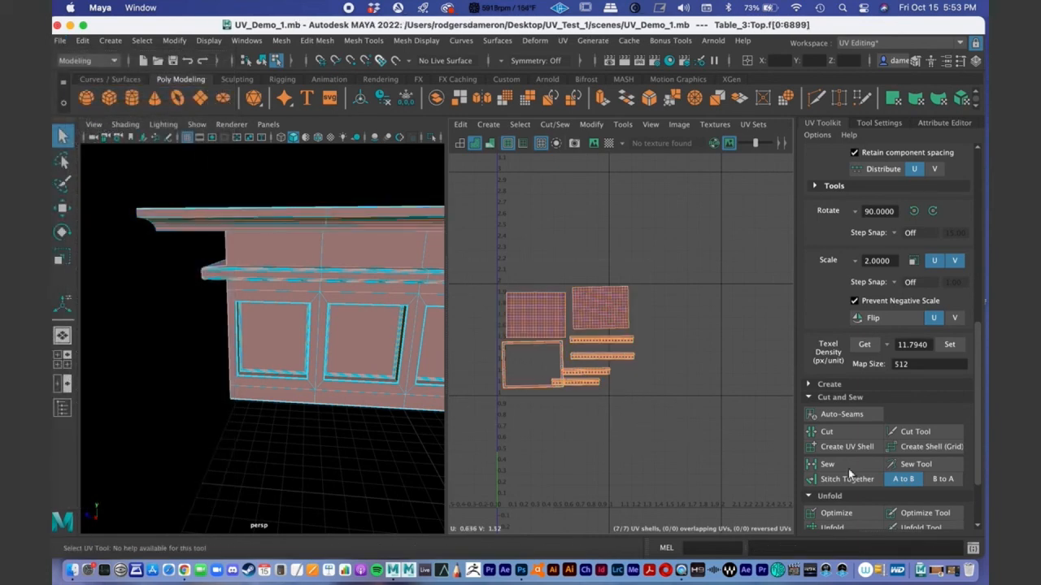
{"action": "left_click", "coordinate": [809, 398]}
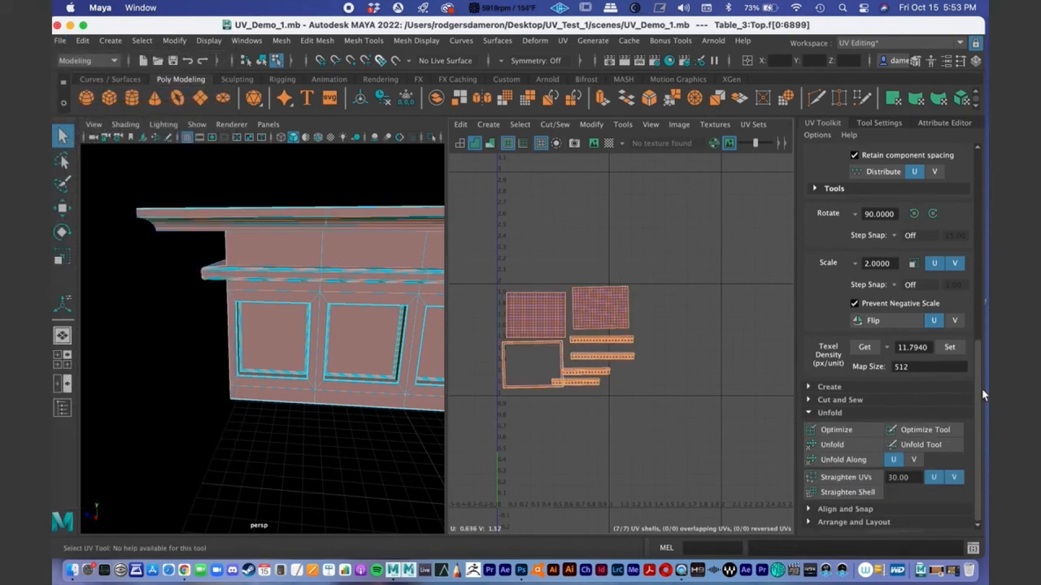
{"action": "left_click", "coordinate": [808, 522]}
{"action": "left_click_drag", "start_coordinate": [982, 443], "coordinate": [985, 508]}
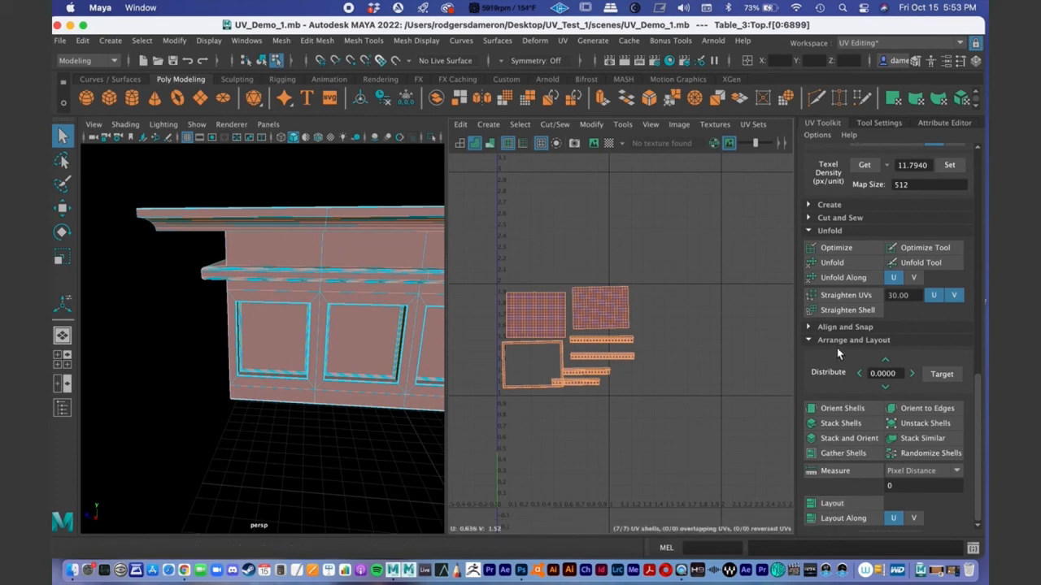
{"action": "left_click", "coordinate": [840, 502]}
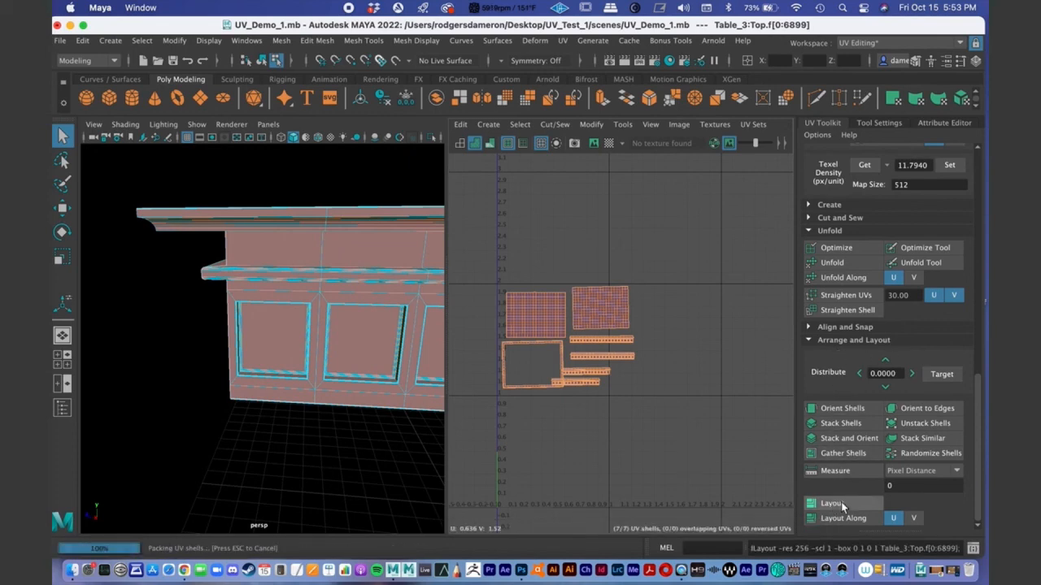
Step: Examine the packed shells up close, checking the spacing between them and how their edges meet the tile border
{"action": "middle_click_drag", "start_coordinate": [530, 456], "coordinate": [550, 374], "text": "alt"}
{"action": "right_click_drag", "start_coordinate": [534, 370], "coordinate": [746, 372], "text": "alt"}
{"action": "middle_click_drag", "start_coordinate": [614, 407], "coordinate": [621, 353], "text": "alt"}
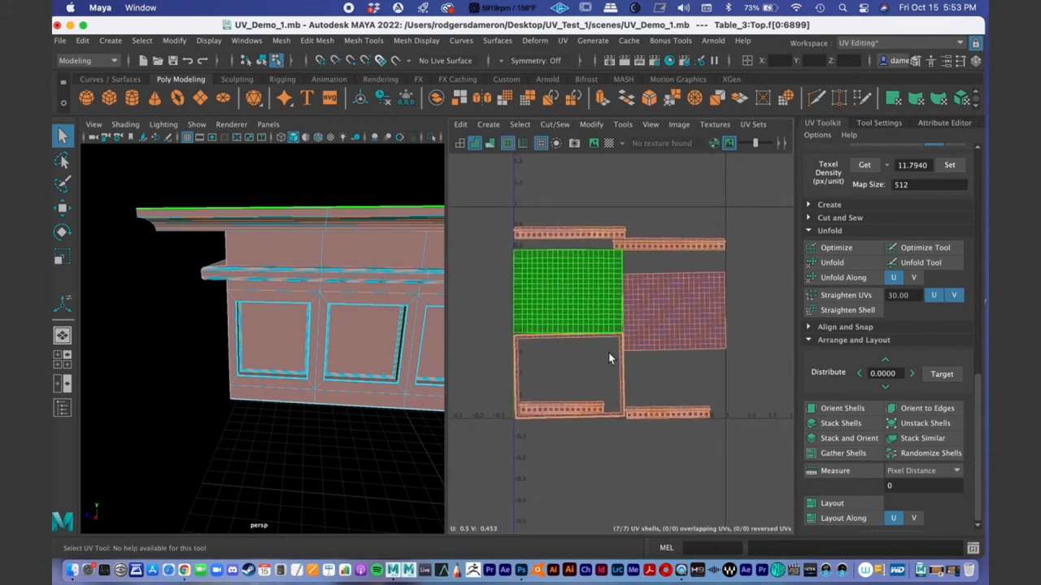
{"action": "right_click_drag", "start_coordinate": [621, 353], "coordinate": [744, 350], "text": "alt"}
{"action": "middle_click_drag", "start_coordinate": [741, 355], "coordinate": [726, 407], "text": "alt"}
{"action": "right_click_drag", "start_coordinate": [727, 407], "coordinate": [748, 396], "text": "alt"}
{"action": "middle_click_drag", "start_coordinate": [739, 388], "coordinate": [674, 469], "text": "alt"}
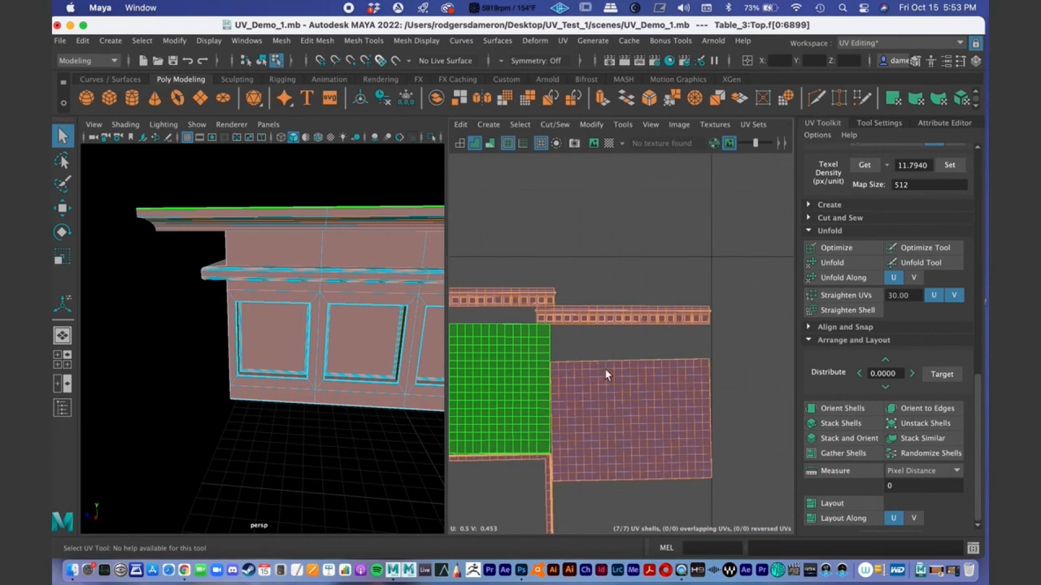
{"action": "right_click_drag", "start_coordinate": [607, 374], "coordinate": [775, 353], "text": "alt"}
{"action": "middle_click_drag", "start_coordinate": [716, 358], "coordinate": [667, 371], "text": "alt"}
{"action": "right_click_drag", "start_coordinate": [626, 365], "coordinate": [764, 348], "text": "alt"}
{"action": "middle_click_drag", "start_coordinate": [725, 341], "coordinate": [660, 110], "text": "alt"}
{"action": "middle_click_drag", "start_coordinate": [646, 332], "coordinate": [607, 314], "text": "alt"}
{"action": "right_click_drag", "start_coordinate": [606, 328], "coordinate": [748, 365], "text": "alt"}
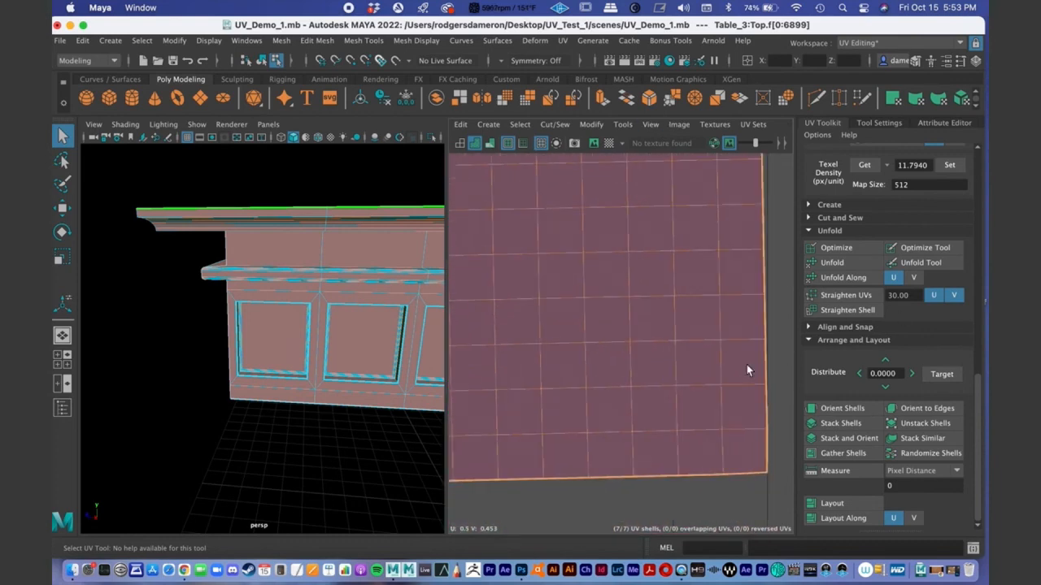
{"action": "middle_click_drag", "start_coordinate": [748, 369], "coordinate": [602, 265], "text": "alt"}
{"action": "right_click_drag", "start_coordinate": [578, 277], "coordinate": [884, 277], "text": "alt"}
{"action": "middle_click_drag", "start_coordinate": [595, 343], "coordinate": [528, 256], "text": "alt"}
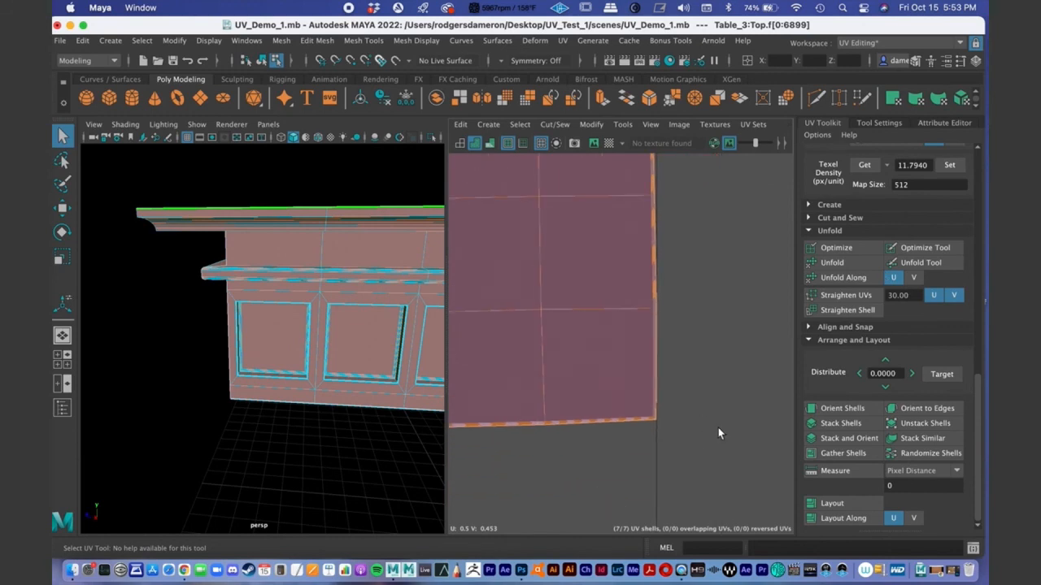
{"action": "middle_click_drag", "start_coordinate": [653, 414], "coordinate": [745, 414], "text": "alt"}
{"action": "right_click_drag", "start_coordinate": [700, 384], "coordinate": [447, 367], "text": "alt"}
{"action": "right_click_drag", "start_coordinate": [615, 340], "coordinate": [375, 349], "text": "alt"}
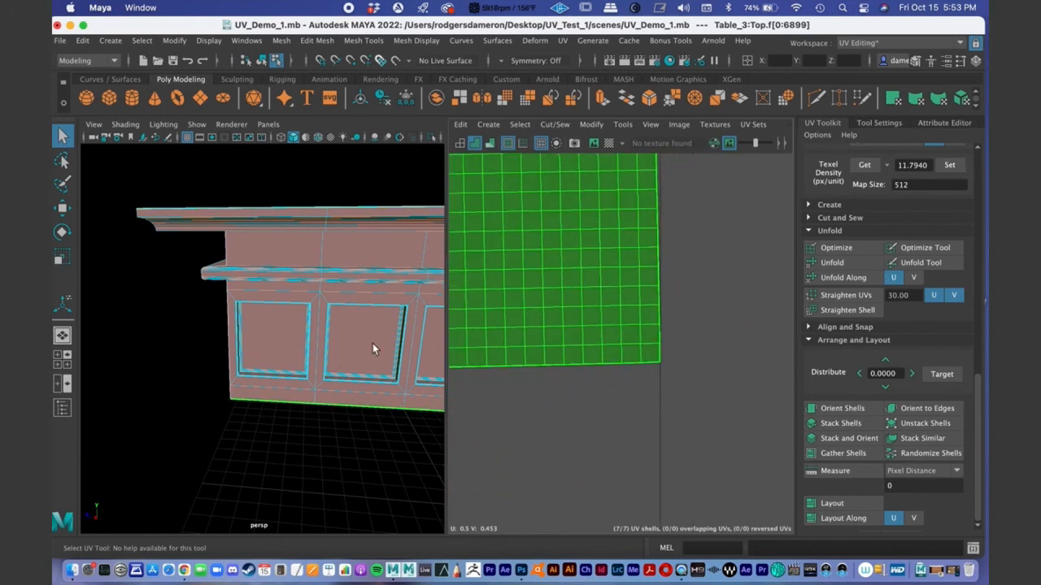
{"action": "right_click_drag", "start_coordinate": [651, 347], "coordinate": [574, 348], "text": "alt"}
{"action": "middle_click_drag", "start_coordinate": [574, 348], "coordinate": [709, 342], "text": "alt"}
{"action": "right_click_drag", "start_coordinate": [699, 337], "coordinate": [319, 335], "text": "alt"}
{"action": "middle_click_drag", "start_coordinate": [642, 354], "coordinate": [607, 379], "text": "alt"}
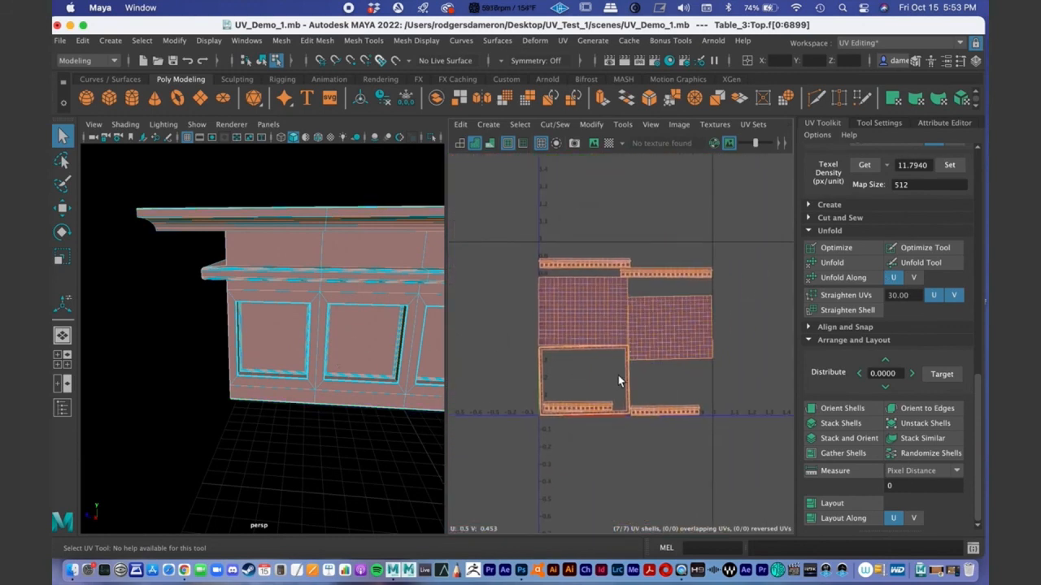
Step: Select all of the table top's UVs and scale them down slightly together so the shells sit just inside the tile border
{"action": "right_click", "coordinate": [612, 341]}
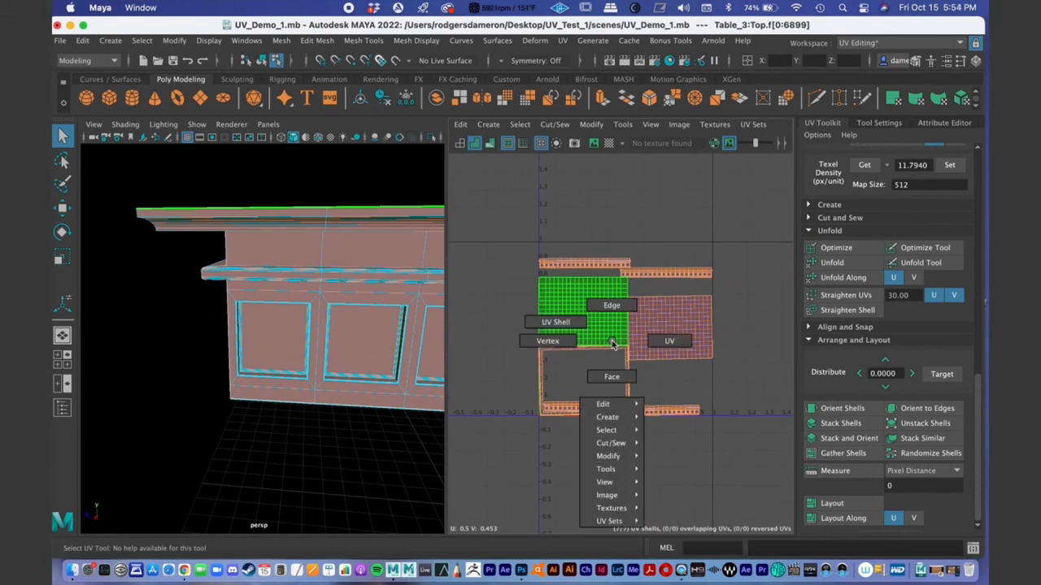
{"action": "left_click", "coordinate": [667, 322]}
{"action": "left_click_drag", "start_coordinate": [496, 241], "coordinate": [758, 482]}
{"action": "key", "text": "r"}
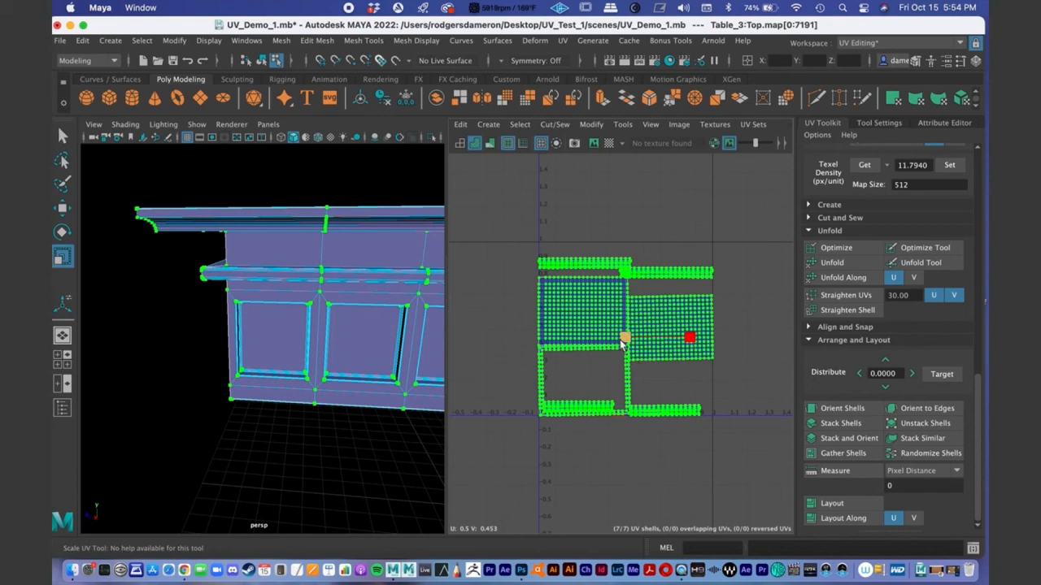
{"action": "left_click_drag", "start_coordinate": [624, 338], "coordinate": [630, 358]}
{"action": "key", "text": "q"}
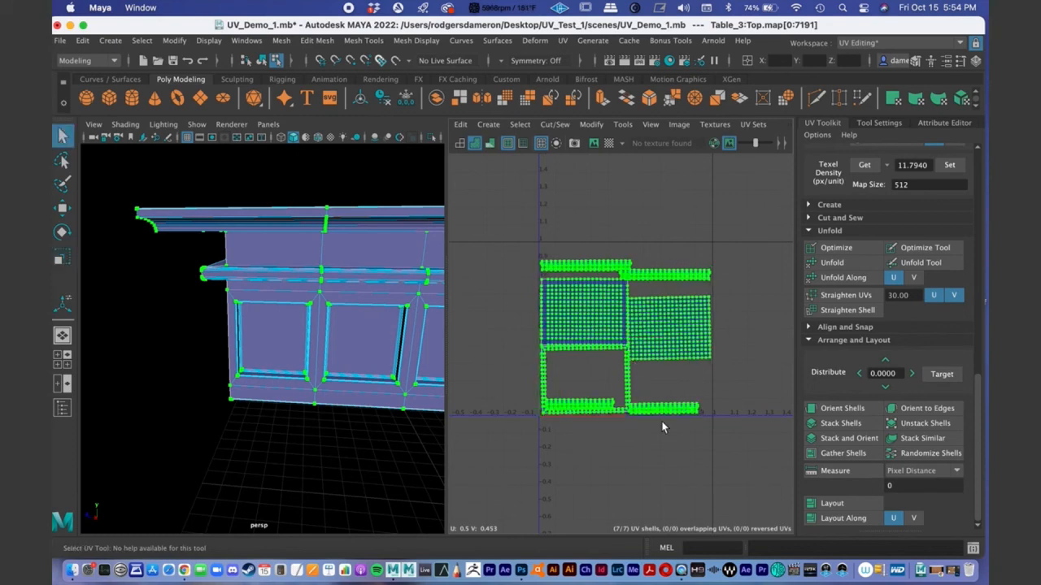
{"action": "middle_click_drag", "start_coordinate": [659, 405], "coordinate": [647, 431], "text": "alt"}
{"action": "right_click_drag", "start_coordinate": [647, 431], "coordinate": [610, 429], "text": "alt"}
{"action": "left_click", "coordinate": [811, 408]}
{"action": "left_click", "coordinate": [729, 437]}
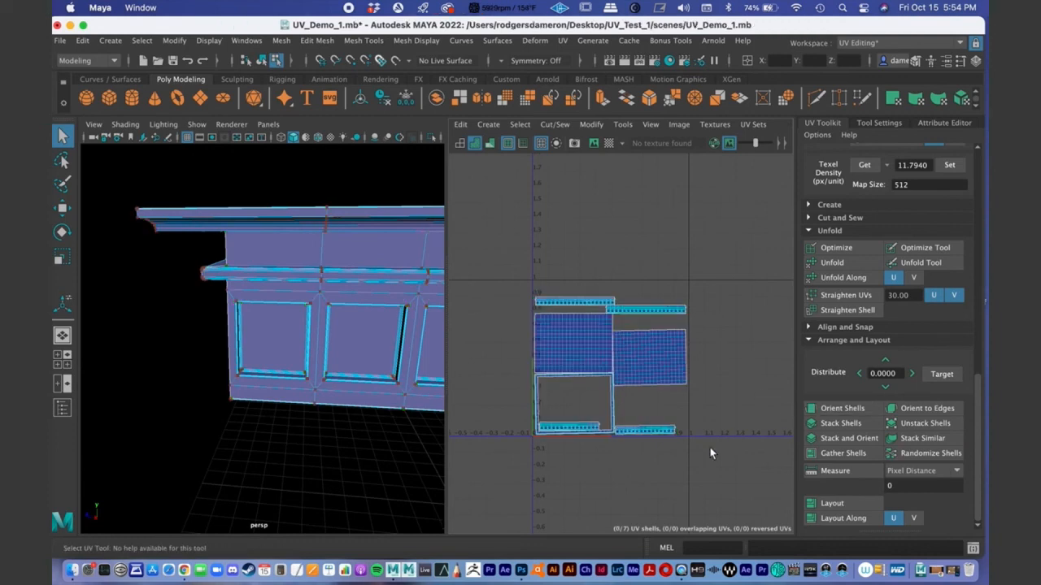
Step: Return the table top to object selection and display the checker map on it
{"action": "left_click_drag", "start_coordinate": [359, 365], "coordinate": [406, 365], "text": "alt"}
{"action": "right_click_drag", "start_coordinate": [407, 366], "coordinate": [238, 331], "text": "alt"}
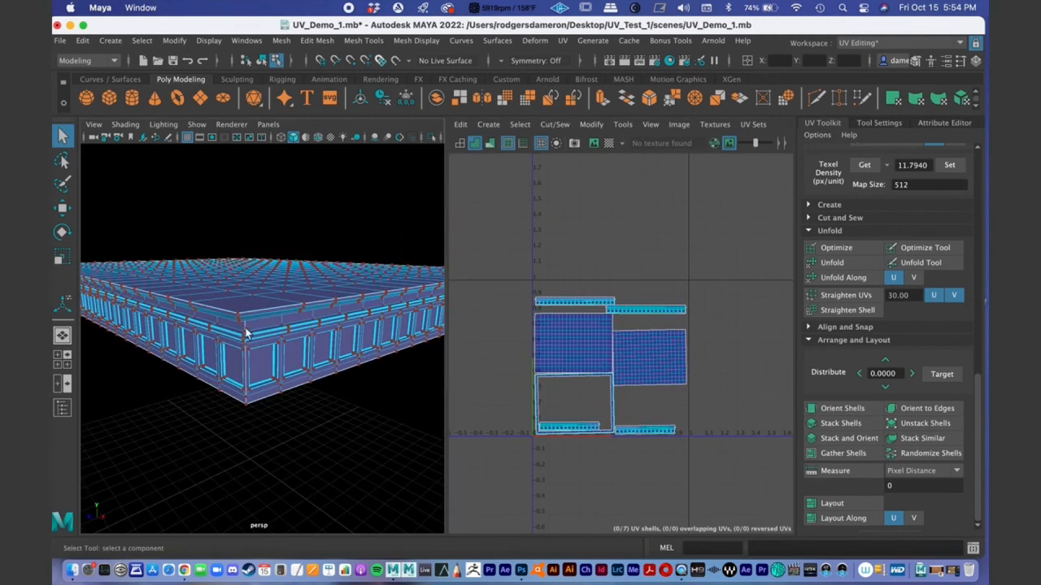
{"action": "right_click", "coordinate": [258, 284]}
{"action": "left_click", "coordinate": [322, 195]}
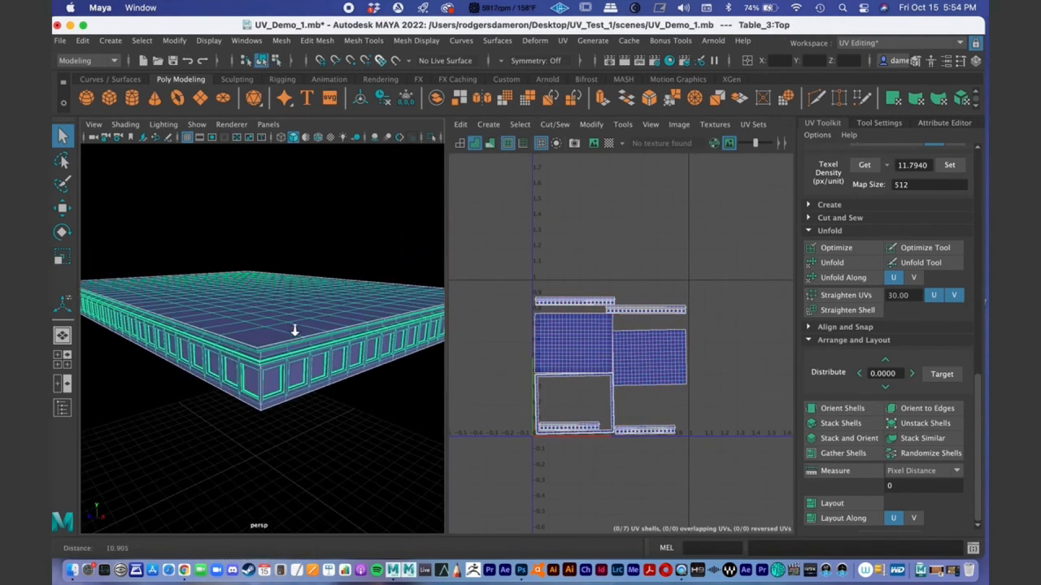
{"action": "left_click", "coordinate": [609, 143]}
Step: Examine the checker pattern on the table top's surface and panelled sides from several angles for stretching and uneven scale
{"action": "left_click_drag", "start_coordinate": [332, 367], "coordinate": [314, 385], "text": "alt"}
{"action": "right_click_drag", "start_coordinate": [314, 385], "coordinate": [303, 418], "text": "alt"}
{"action": "left_click_drag", "start_coordinate": [304, 418], "coordinate": [367, 439], "text": "alt"}
{"action": "right_click_drag", "start_coordinate": [207, 395], "coordinate": [302, 379], "text": "alt"}
{"action": "middle_click_drag", "start_coordinate": [303, 380], "coordinate": [303, 421], "text": "alt"}
{"action": "left_click_drag", "start_coordinate": [305, 443], "coordinate": [411, 378], "text": "alt"}
{"action": "right_click_drag", "start_coordinate": [410, 378], "coordinate": [232, 381], "text": "alt"}
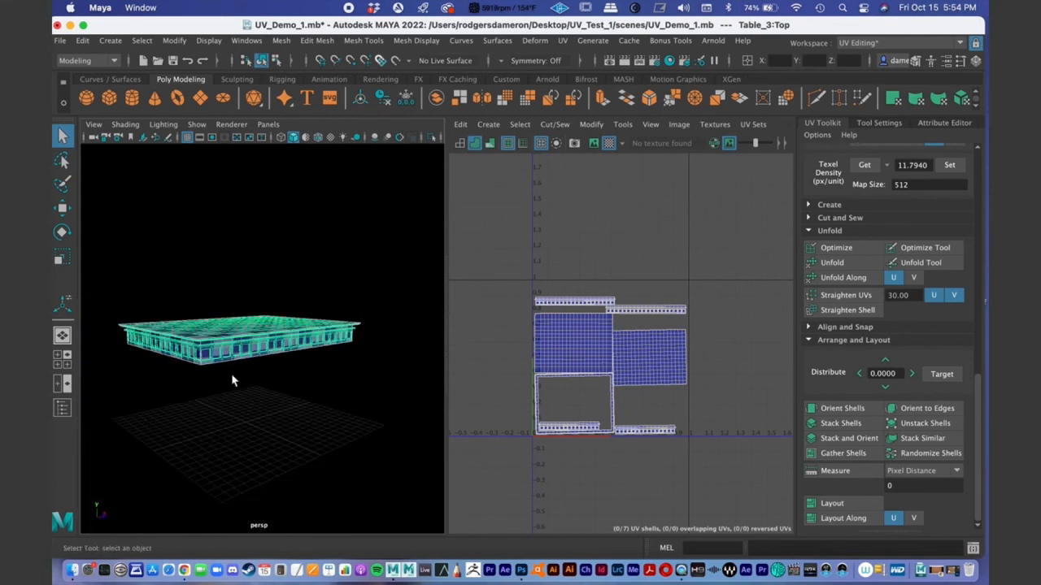
{"action": "left_click_drag", "start_coordinate": [249, 389], "coordinate": [339, 395], "text": "alt"}
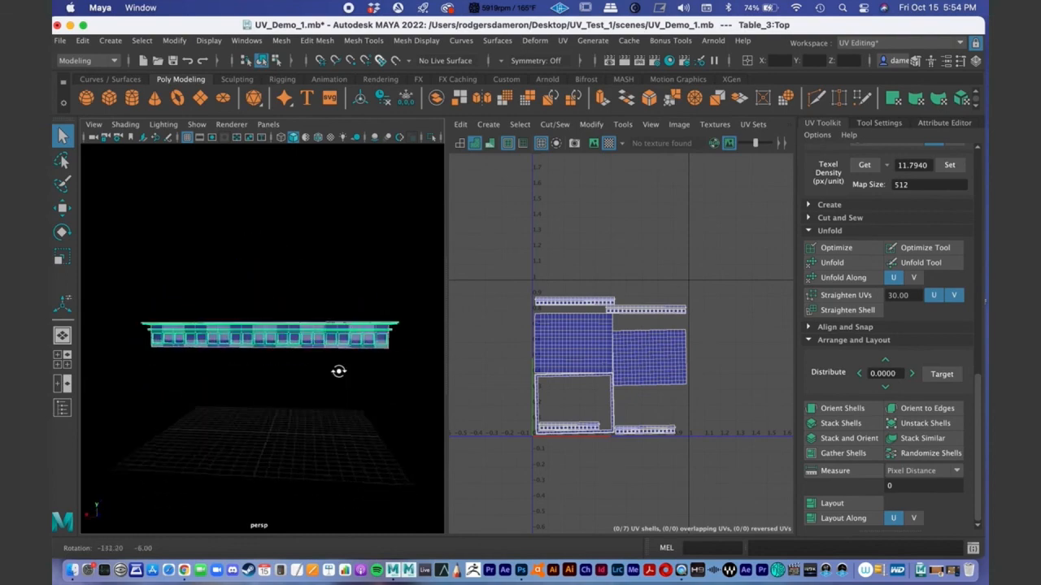
{"action": "left_click_drag", "start_coordinate": [219, 352], "coordinate": [289, 379], "text": "alt"}
{"action": "left_click_drag", "start_coordinate": [289, 440], "coordinate": [278, 398], "text": "alt"}
{"action": "left_click_drag", "start_coordinate": [218, 363], "coordinate": [279, 344], "text": "alt"}
{"action": "middle_click_drag", "start_coordinate": [279, 344], "coordinate": [284, 351], "text": "alt"}
{"action": "scroll", "coordinate": [623, 406], "scroll_direction": "up", "scroll_amount": 6}
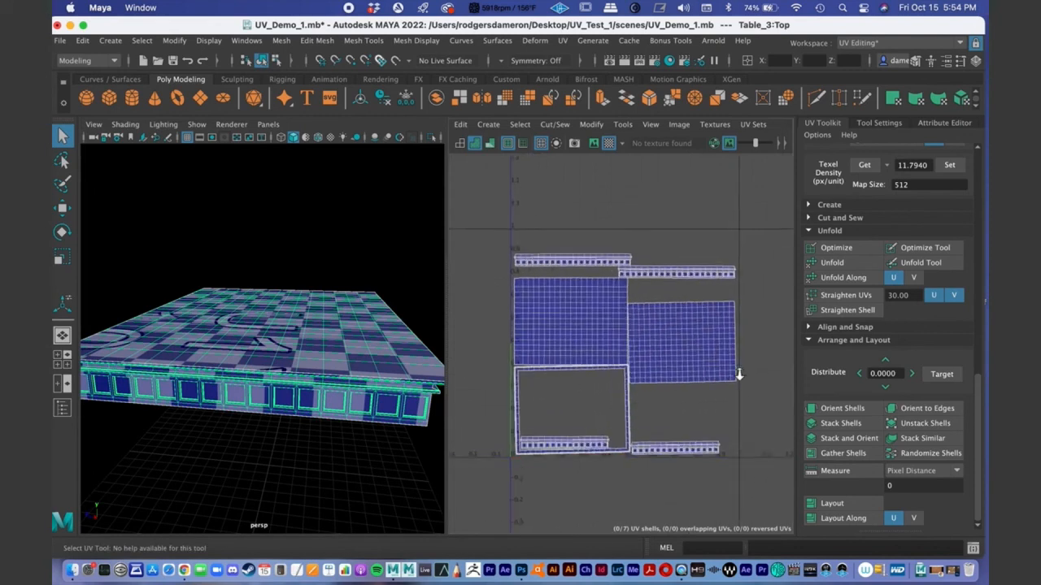
Step: Inspect the packed UV shells up close, checking the gaps between the grids, the rim frame and the panelled strips
{"action": "middle_click_drag", "start_coordinate": [697, 425], "coordinate": [730, 353], "text": "alt"}
{"action": "middle_click_drag", "start_coordinate": [629, 380], "coordinate": [579, 417], "text": "alt"}
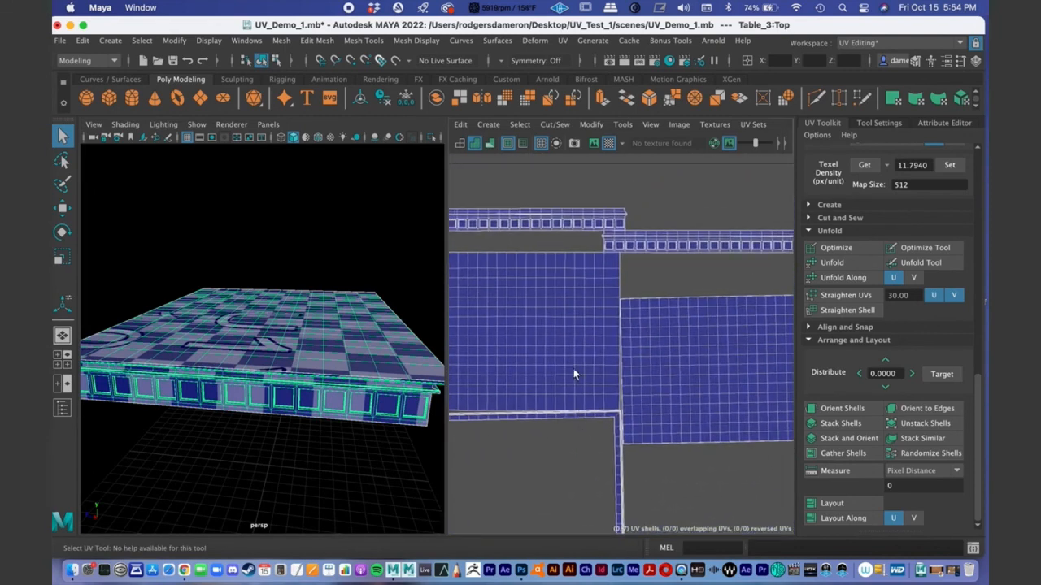
{"action": "right_click_drag", "start_coordinate": [572, 368], "coordinate": [488, 344], "text": "alt"}
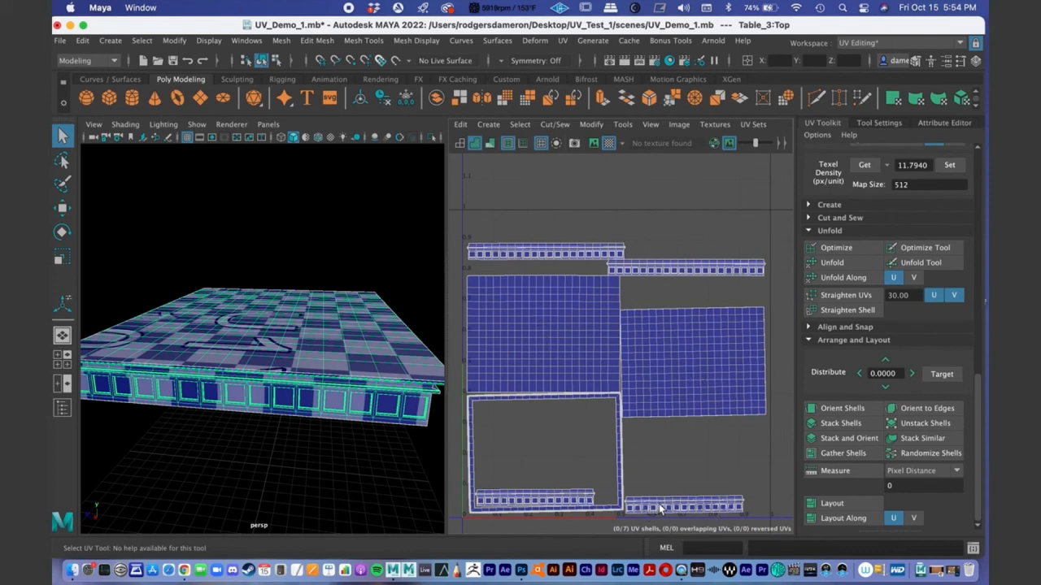
{"action": "middle_click_drag", "start_coordinate": [662, 502], "coordinate": [624, 545], "text": "alt"}
{"action": "right_click_drag", "start_coordinate": [586, 302], "coordinate": [813, 294], "text": "alt"}
{"action": "right_click_drag", "start_coordinate": [586, 359], "coordinate": [755, 342], "text": "alt"}
{"action": "middle_click_drag", "start_coordinate": [542, 289], "coordinate": [552, 297], "text": "alt"}
{"action": "middle_click_drag", "start_coordinate": [598, 425], "coordinate": [744, 234], "text": "alt"}
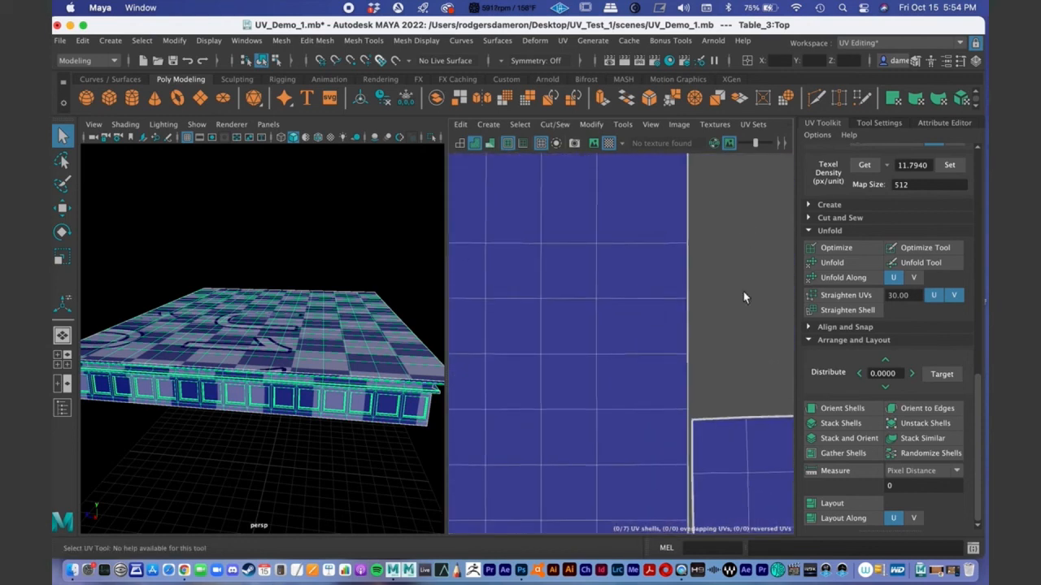
{"action": "right_click_drag", "start_coordinate": [723, 325], "coordinate": [535, 445], "text": "alt"}
{"action": "middle_click_drag", "start_coordinate": [535, 445], "coordinate": [625, 293], "text": "alt"}
{"action": "right_click_drag", "start_coordinate": [707, 301], "coordinate": [475, 333], "text": "alt"}
{"action": "middle_click_drag", "start_coordinate": [475, 333], "coordinate": [508, 249], "text": "alt"}
{"action": "right_click_drag", "start_coordinate": [650, 294], "coordinate": [594, 303], "text": "alt"}
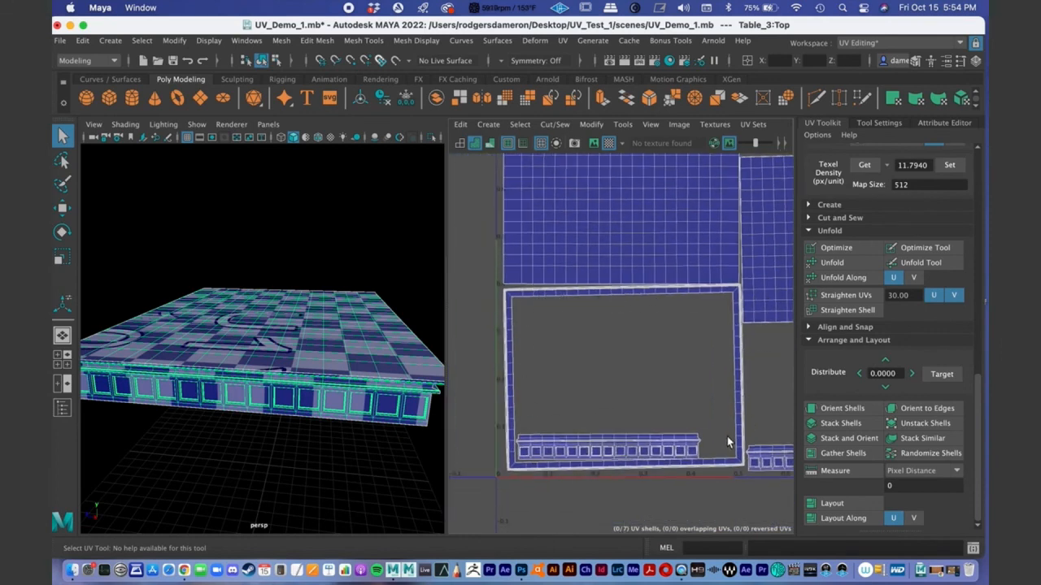
{"action": "middle_click_drag", "start_coordinate": [698, 328], "coordinate": [622, 400], "text": "alt"}
Step: Check the checker pattern on the table top's underside and corner against the UV layout
{"action": "left_click_drag", "start_coordinate": [349, 455], "coordinate": [260, 371], "text": "alt"}
{"action": "middle_click_drag", "start_coordinate": [266, 244], "coordinate": [243, 340], "text": "alt"}
{"action": "right_click_drag", "start_coordinate": [243, 340], "coordinate": [353, 309], "text": "alt"}
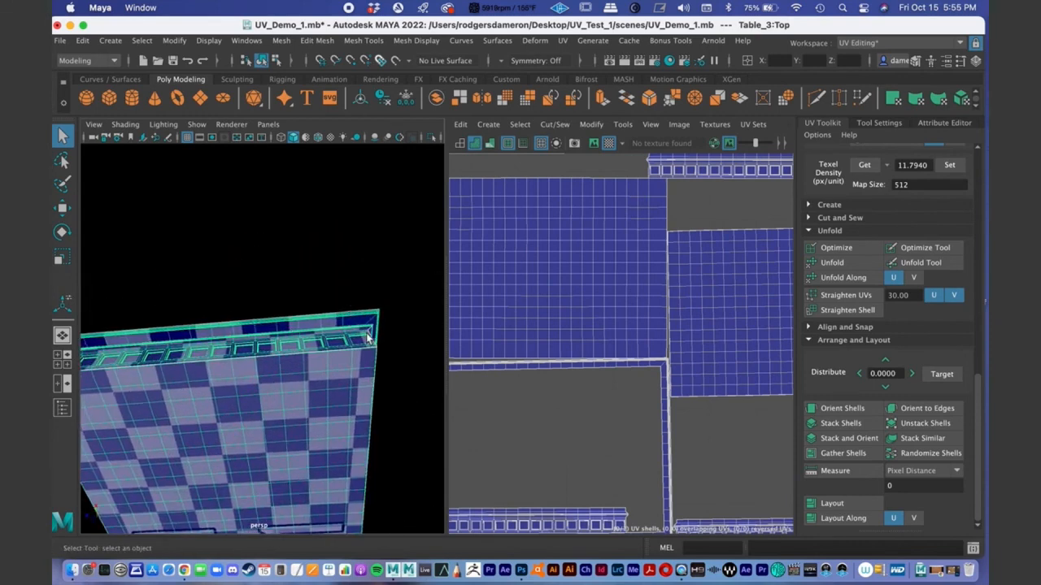
{"action": "middle_click_drag", "start_coordinate": [704, 351], "coordinate": [696, 376], "text": "alt"}
{"action": "right_click_drag", "start_coordinate": [695, 376], "coordinate": [534, 356], "text": "alt"}
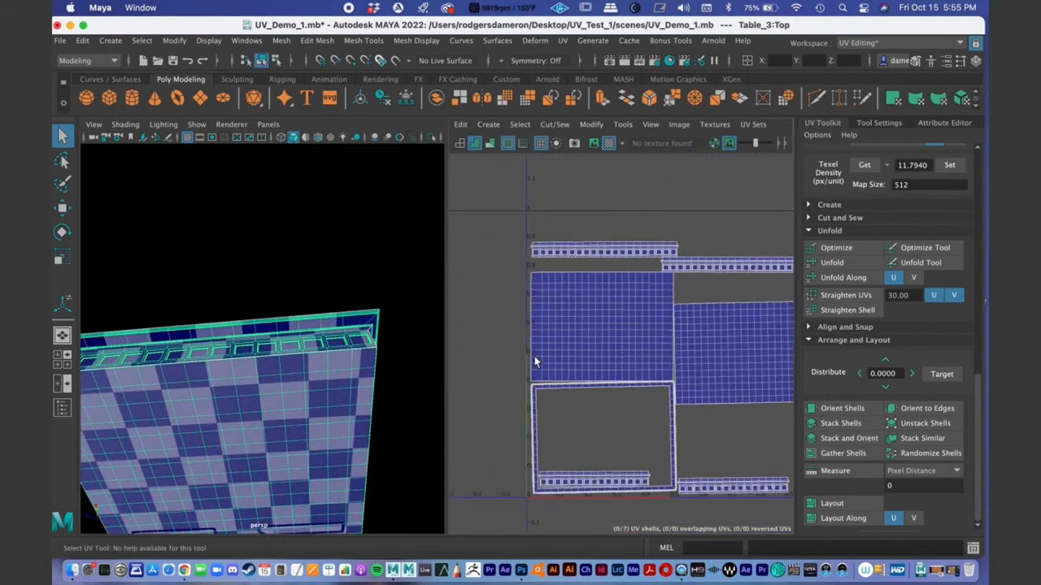
Step: Open the Outliner and unhide the table's Mid and Bottom parts
{"action": "key", "text": "f"}
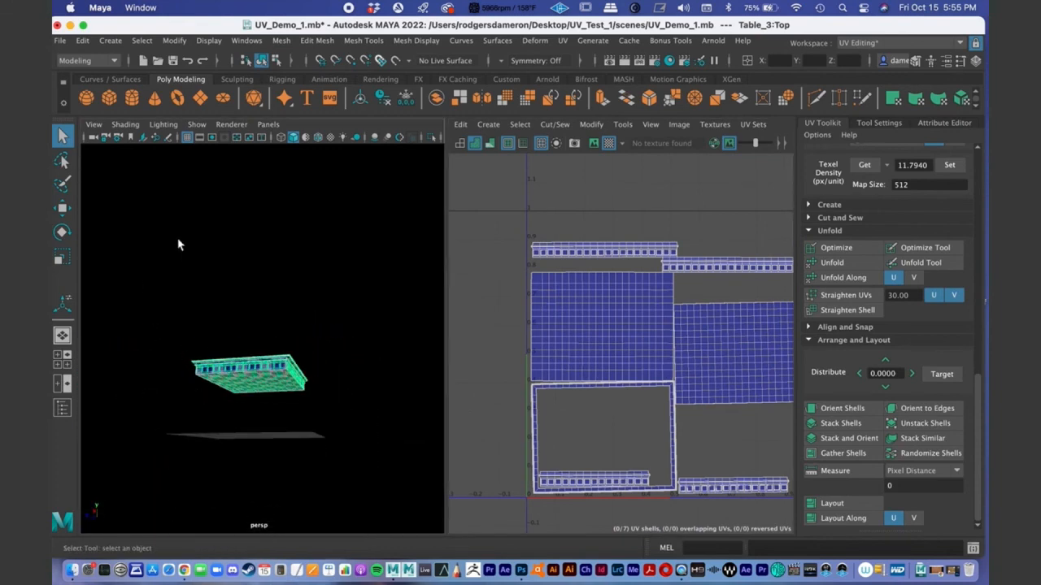
{"action": "left_click", "coordinate": [246, 41]}
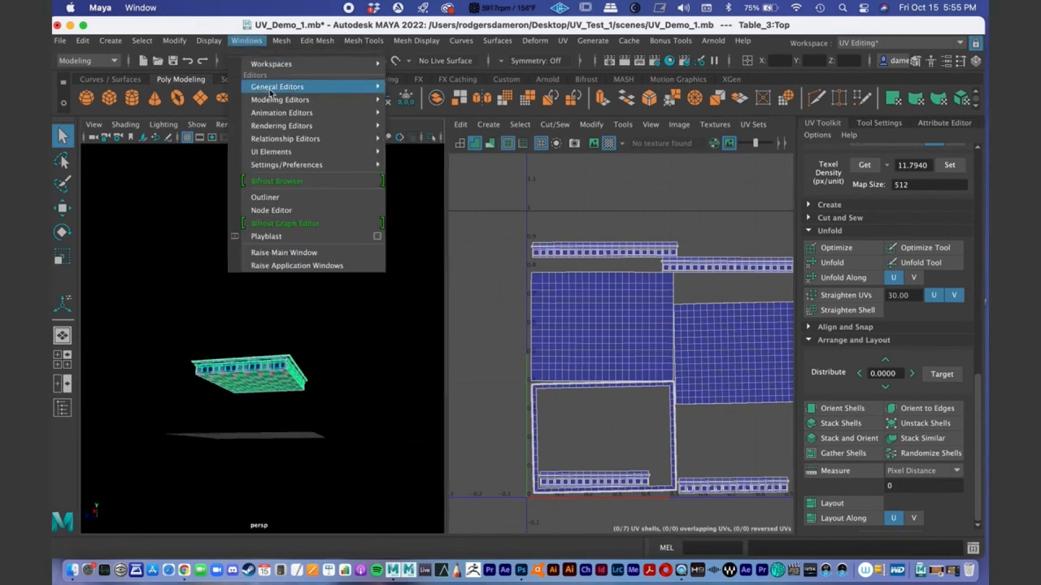
{"action": "left_click", "coordinate": [296, 194]}
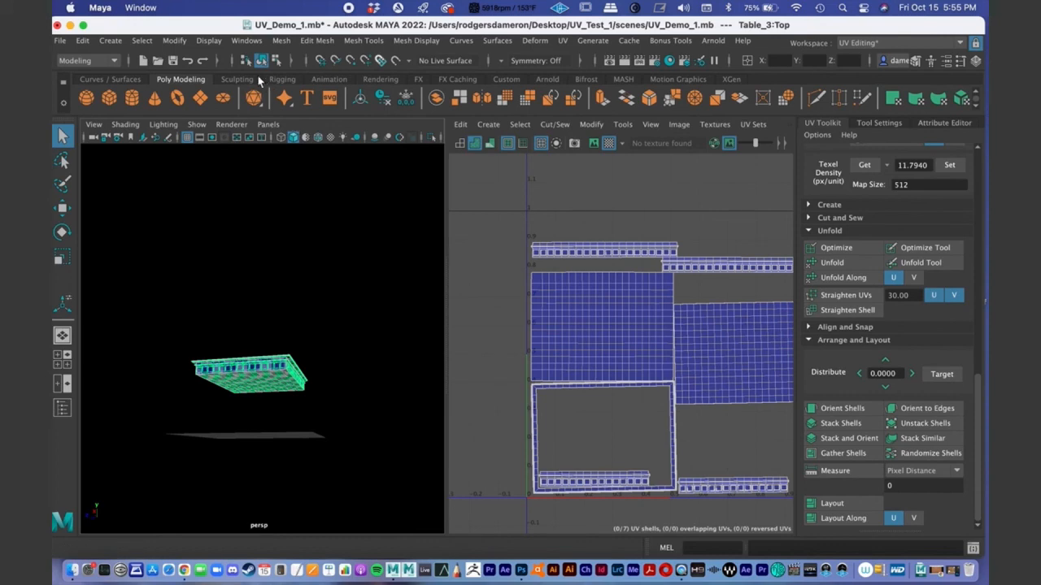
{"action": "left_click", "coordinate": [250, 41]}
{"action": "left_click", "coordinate": [265, 197]}
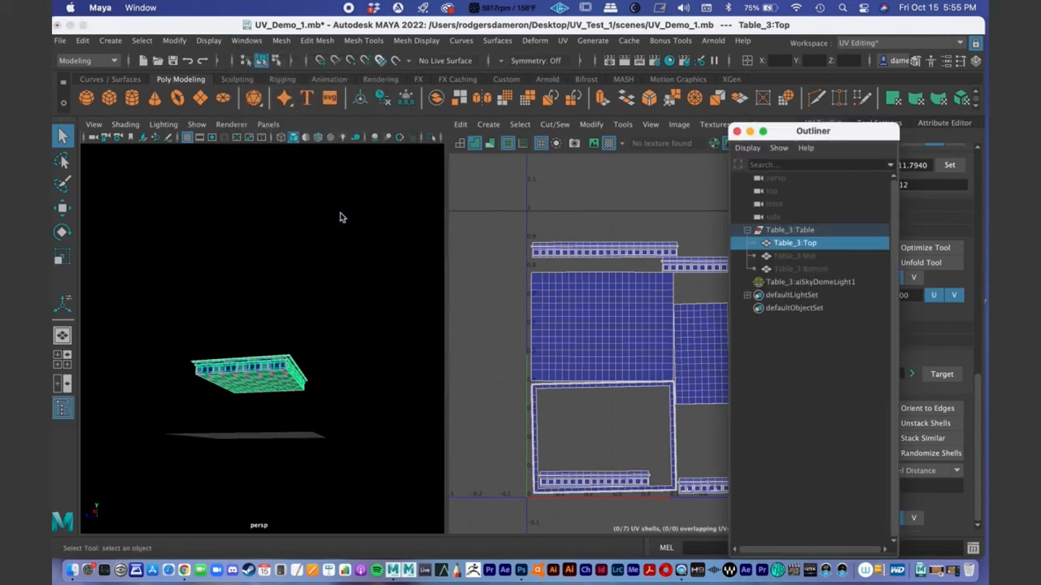
{"action": "left_click", "coordinate": [805, 256]}
{"action": "left_click", "coordinate": [792, 269], "text": "shift"}
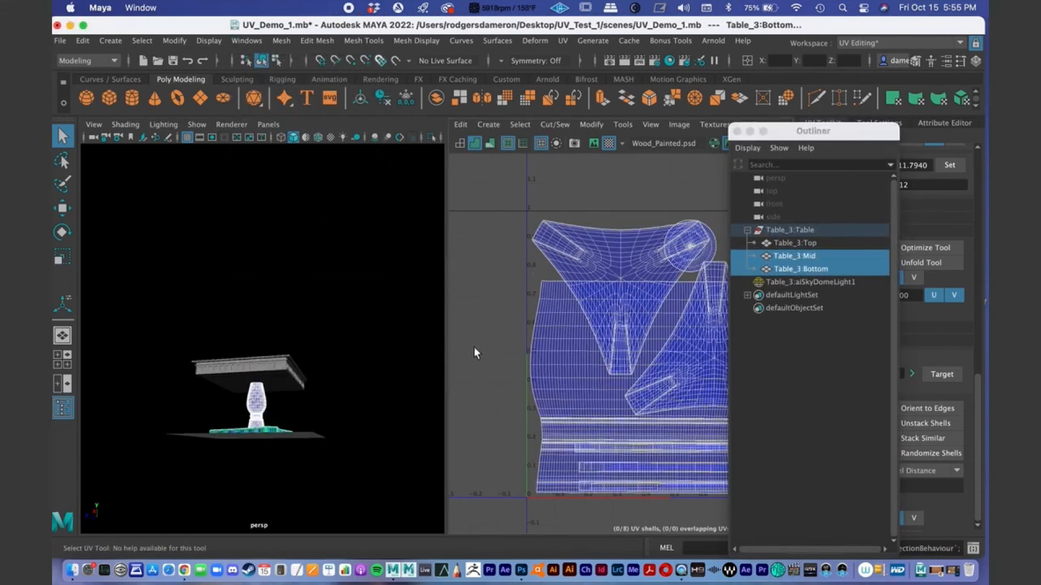
Step: Clear the selection and reselect the table top to view its checker pattern on the complete table
{"action": "left_click_drag", "start_coordinate": [243, 358], "coordinate": [276, 376], "text": "alt"}
{"action": "left_click", "coordinate": [342, 401]}
{"action": "scroll", "coordinate": [276, 376], "scroll_direction": "up", "scroll_amount": 4}
{"action": "left_click", "coordinate": [237, 374]}
{"action": "scroll", "coordinate": [325, 358], "scroll_direction": "up", "scroll_amount": 4}
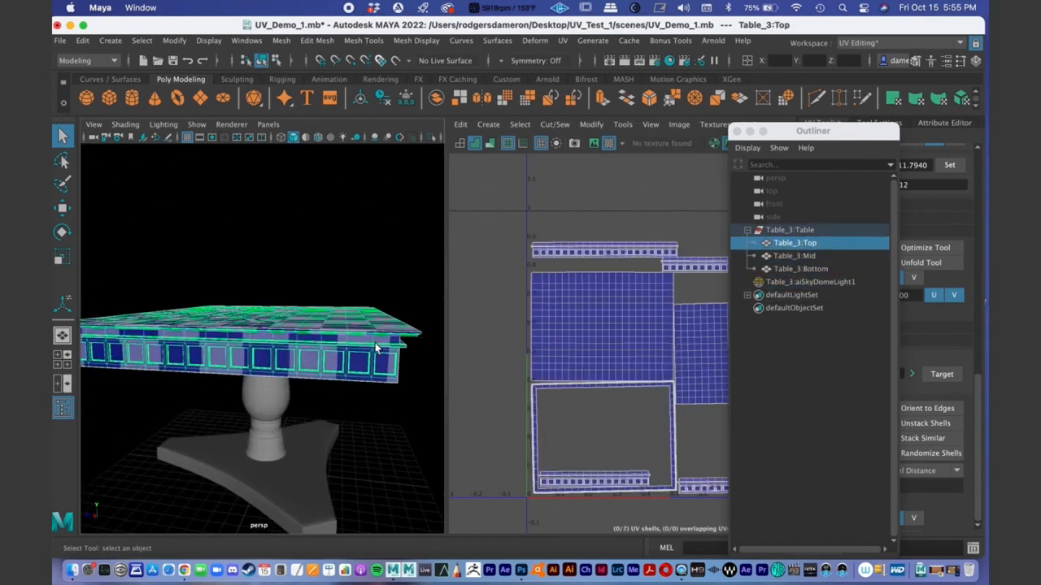
Step: Select the table's three-armed base to load its UVs, and close the Outliner
{"action": "left_click_drag", "start_coordinate": [370, 349], "coordinate": [341, 339], "text": "alt"}
{"action": "left_click", "coordinate": [293, 475]}
{"action": "left_click_drag", "start_coordinate": [293, 475], "coordinate": [314, 279], "text": "alt"}
{"action": "left_click_drag", "start_coordinate": [305, 362], "coordinate": [330, 360], "text": "alt"}
{"action": "left_click", "coordinate": [314, 365]}
{"action": "right_click_drag", "start_coordinate": [330, 360], "coordinate": [249, 339], "text": "alt"}
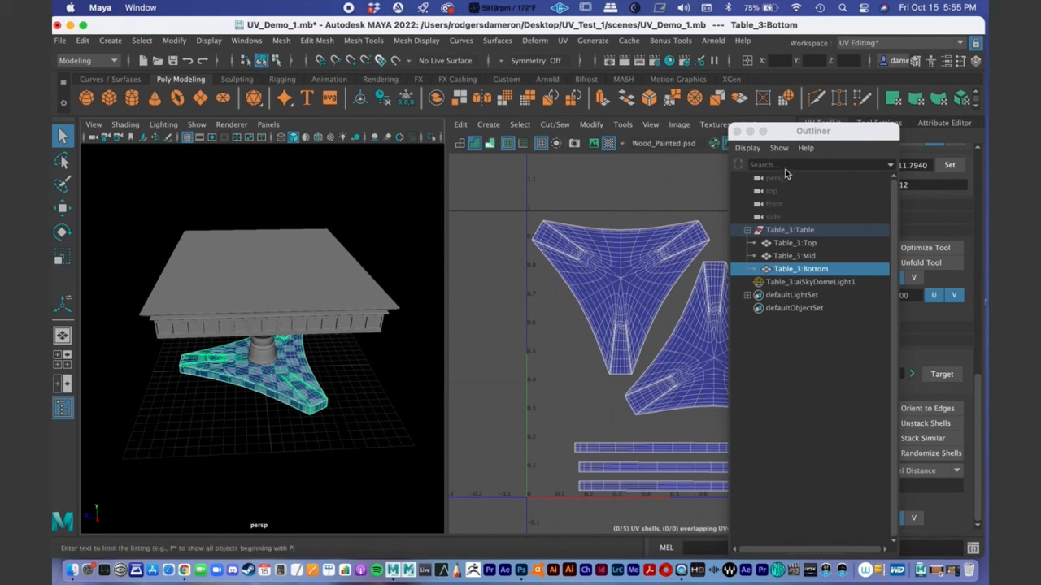
{"action": "left_click", "coordinate": [738, 131]}
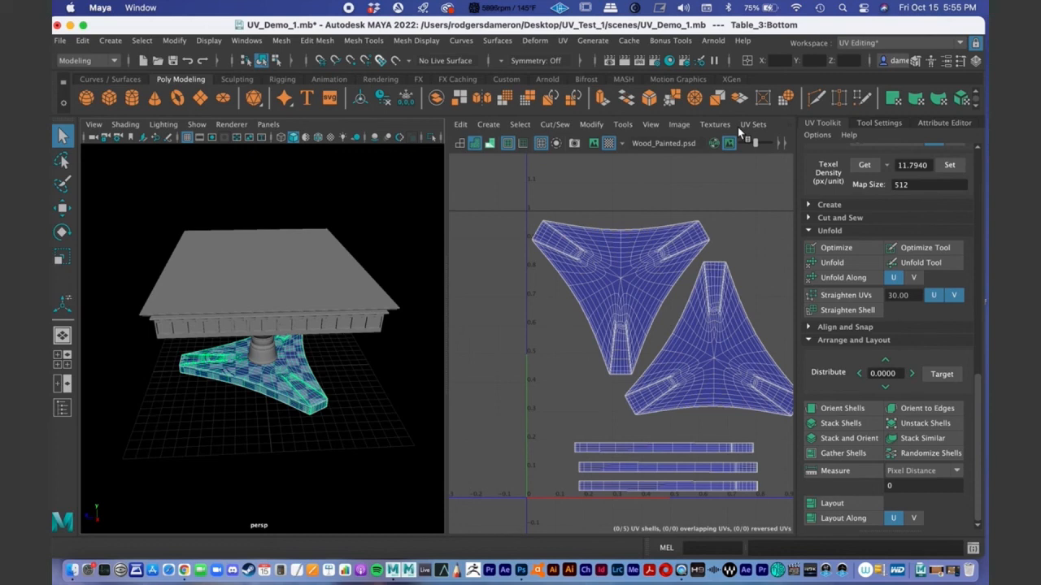
Step: Collapse the Arrange and Layout section and look over the base's triangular and strip UV shells
{"action": "middle_click_drag", "start_coordinate": [699, 347], "coordinate": [675, 343], "text": "alt"}
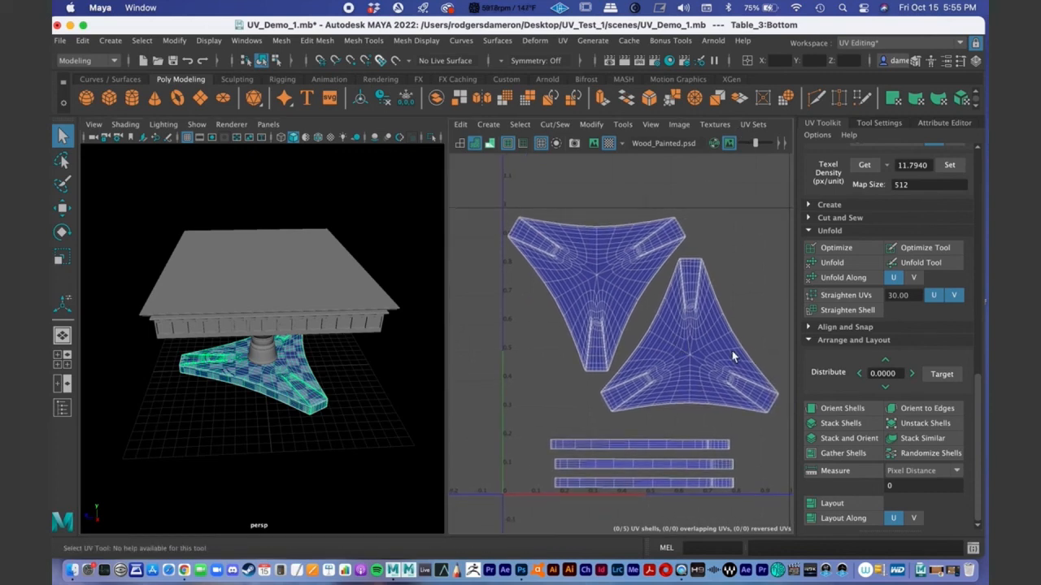
{"action": "left_click", "coordinate": [807, 340]}
{"action": "middle_click_drag", "start_coordinate": [571, 429], "coordinate": [547, 369], "text": "alt"}
{"action": "right_click_drag", "start_coordinate": [661, 371], "coordinate": [573, 361], "text": "alt"}
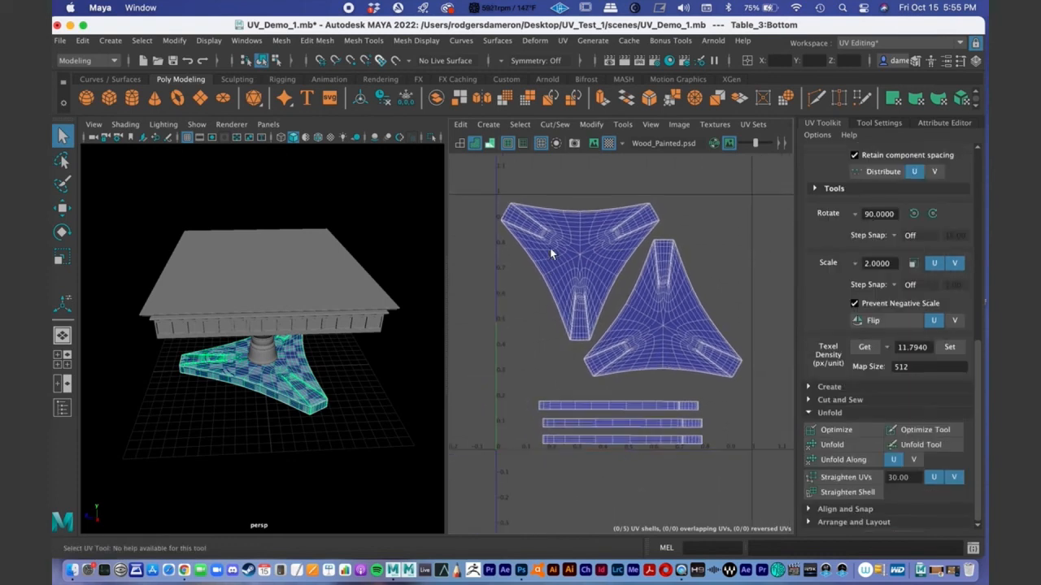
{"action": "middle_click_drag", "start_coordinate": [594, 360], "coordinate": [640, 303], "text": "alt"}
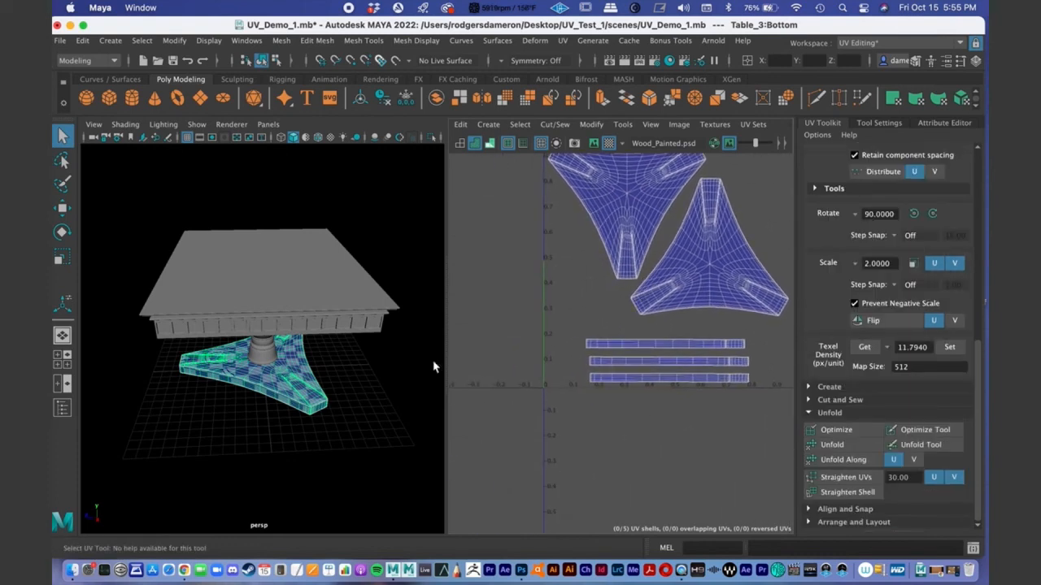